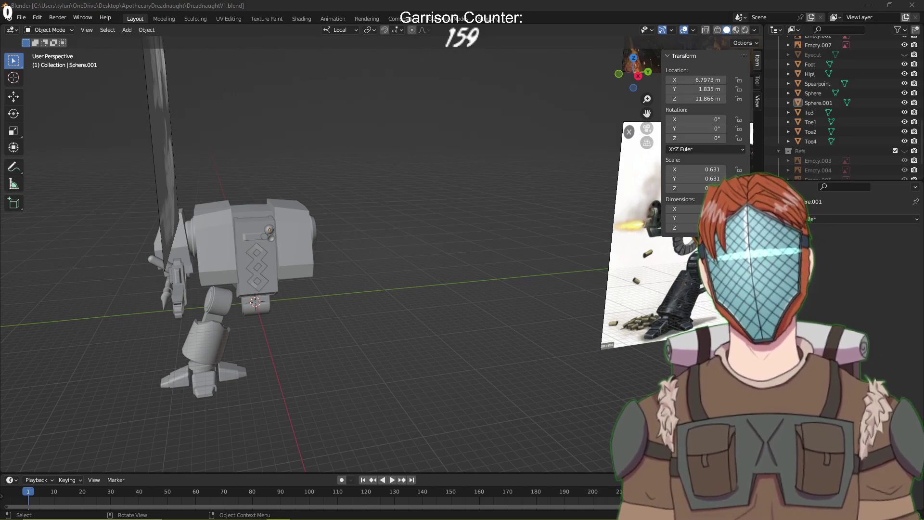
pyautogui.moveTo(513, 510)
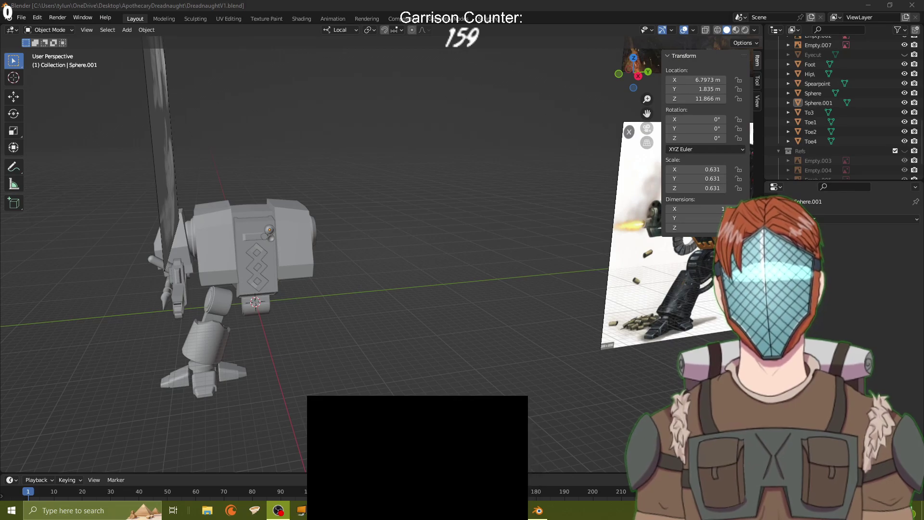
pyautogui.moveTo(325, 510)
pyautogui.moveTo(325, 470)
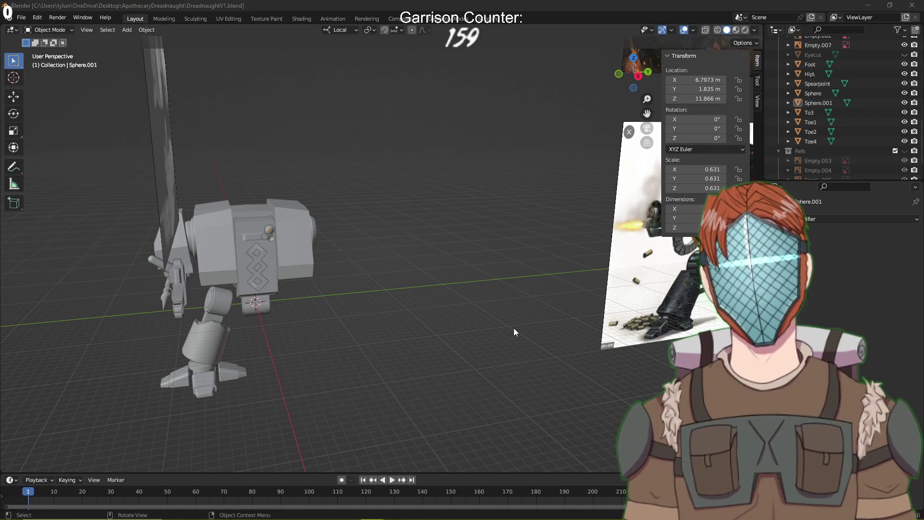
# Examine the dreadnought model and its reference images, toggling the Refs collection's visibility on and off
pyautogui.moveTo(514, 328); pyautogui.dragTo(362, 331, button='middle')
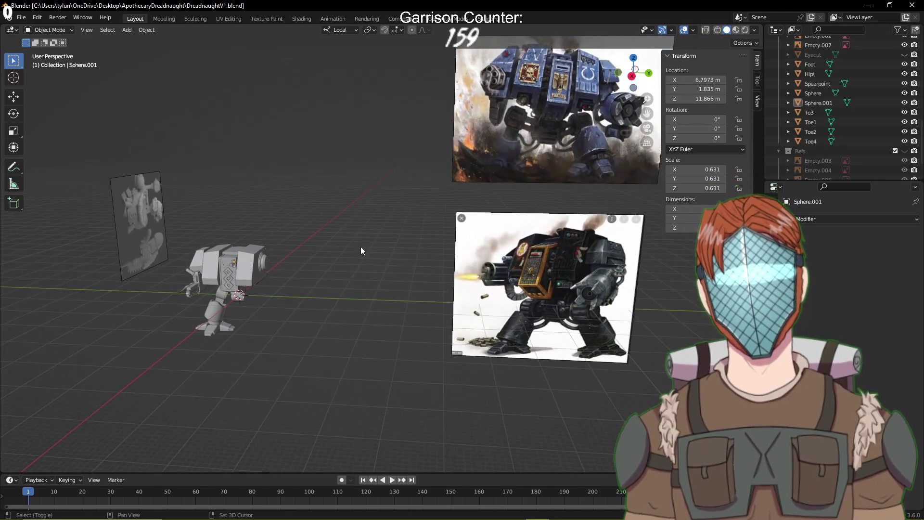
pyautogui.keyDown('shift'); pyautogui.moveTo(360, 247); pyautogui.dragTo(431, 228, button='middle'); pyautogui.keyUp('shift')
pyautogui.scroll(3, 372, 256)
pyautogui.keyDown('shift'); pyautogui.moveTo(379, 265); pyautogui.dragTo(323, 279, button='middle'); pyautogui.keyUp('shift')
pyautogui.scroll(-3, 810, 160)
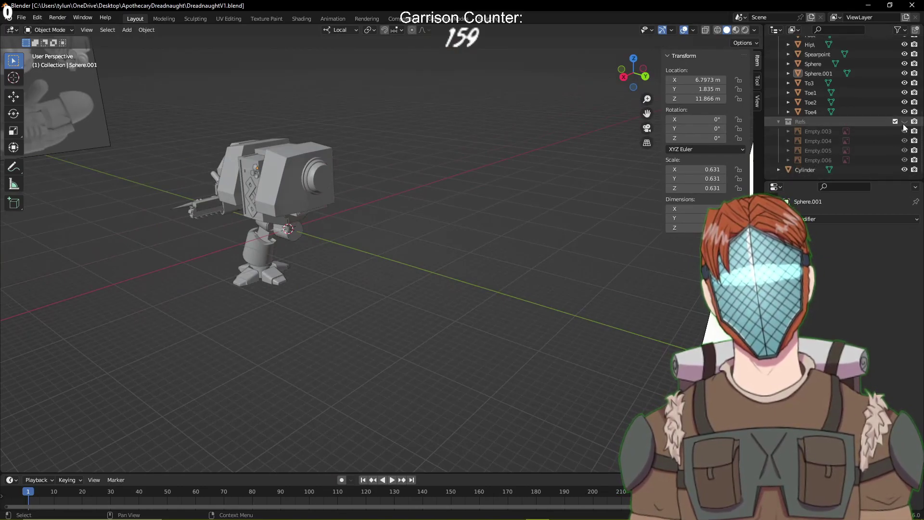
pyautogui.click(905, 122)
pyautogui.click(905, 121)
pyautogui.scroll(4, 559, 219)
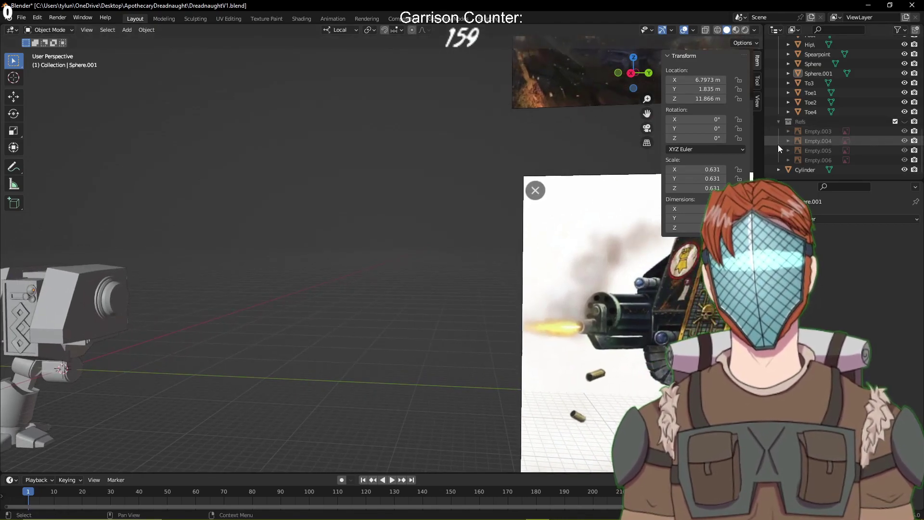
# Select the Cylinder object and inspect its mesh inside the lower leg in Edit Mode
pyautogui.click(784, 170)
pyautogui.moveTo(547, 193); pyautogui.dragTo(258, 303, button='middle')
pyautogui.scroll(-6, 383, 281)
pyautogui.keyDown('shift'); pyautogui.moveTo(543, 332); pyautogui.dragTo(404, 275, button='middle'); pyautogui.keyUp('shift')
pyautogui.press('Tab')
pyautogui.scroll(6, 346, 308)
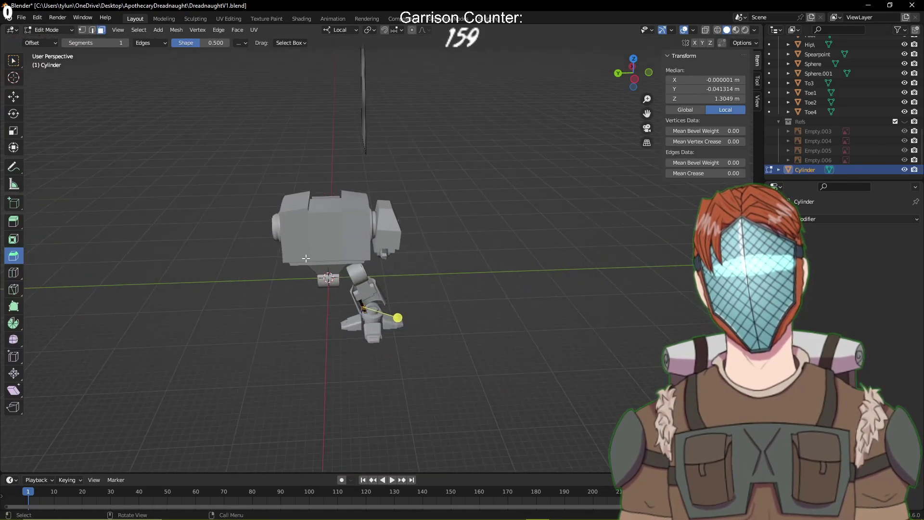
pyautogui.moveTo(347, 308); pyautogui.dragTo(491, 113, button='middle')
pyautogui.press('Tab')
# Examine the torso and leg from behind, both close up and together with the reference images
pyautogui.scroll(-5, 461, 258)
pyautogui.scroll(5, 417, 226)
pyautogui.moveTo(423, 219); pyautogui.dragTo(541, 213, button='middle')
pyautogui.scroll(-6, 541, 213)
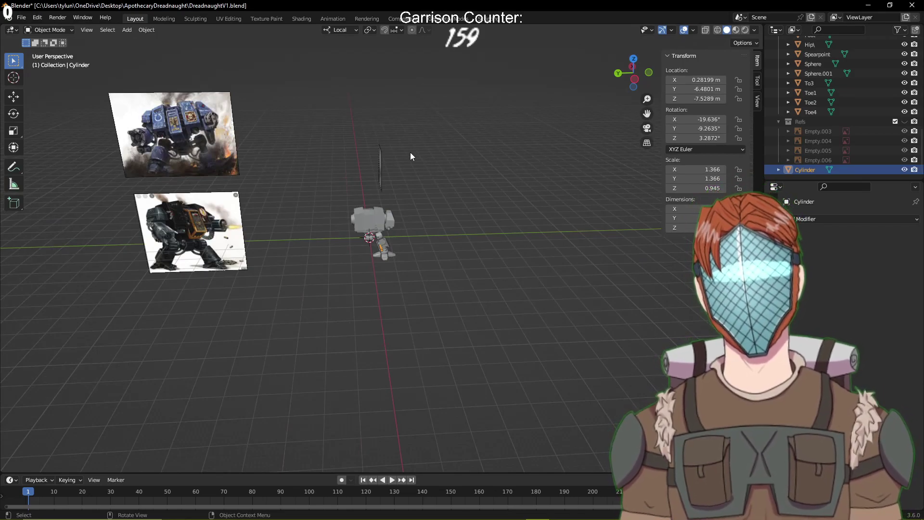
pyautogui.scroll(6, 409, 154)
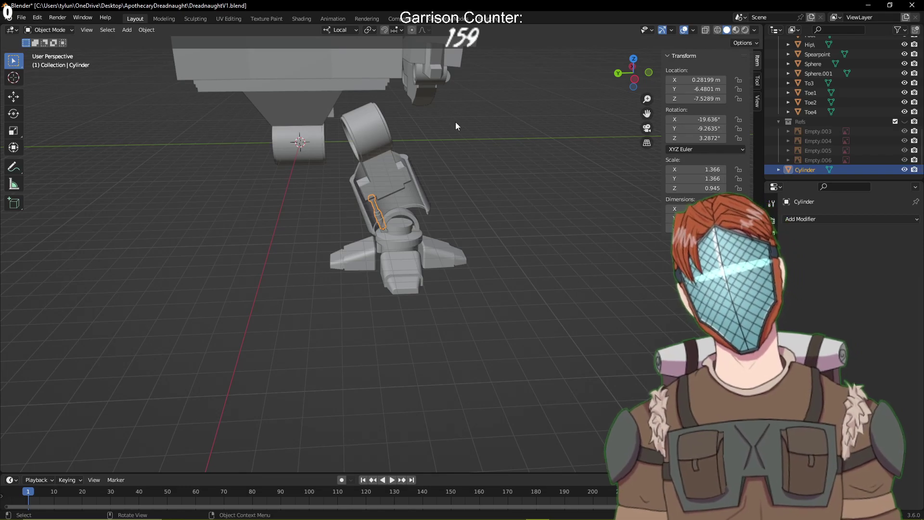
pyautogui.scroll(-5, 457, 121)
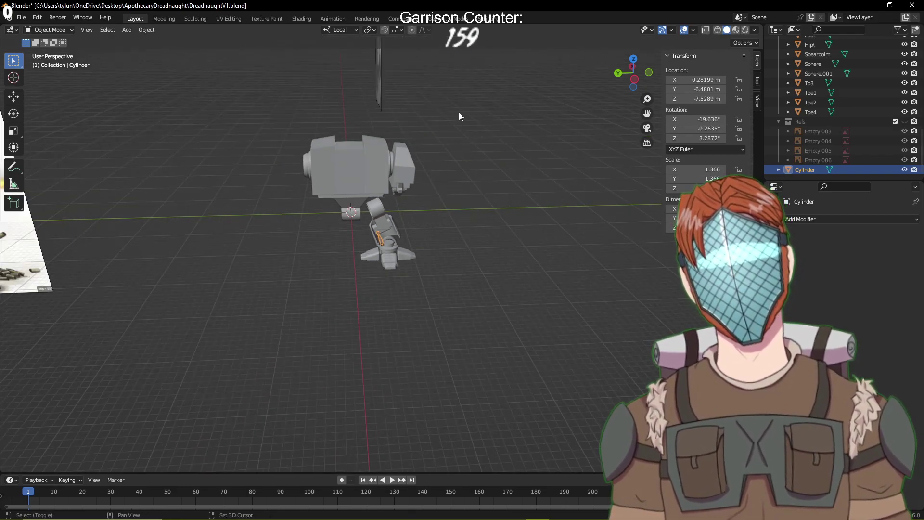
pyautogui.keyDown('shift'); pyautogui.moveTo(459, 115); pyautogui.dragTo(462, 285, button='middle'); pyautogui.keyUp('shift')
pyautogui.scroll(4, 462, 285)
pyautogui.scroll(-3, 461, 289)
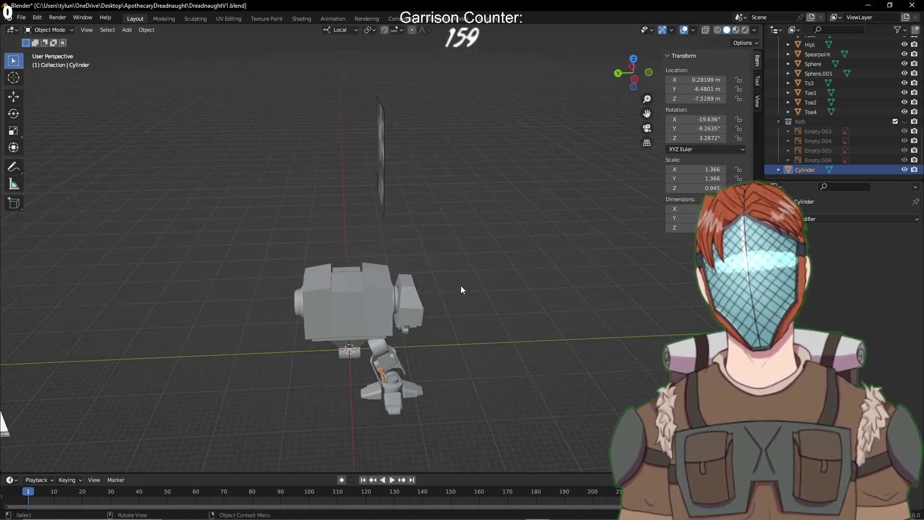
# Reselect the small piston cylinder in the lower leg and check its geometry in Edit Mode
pyautogui.click(385, 371)
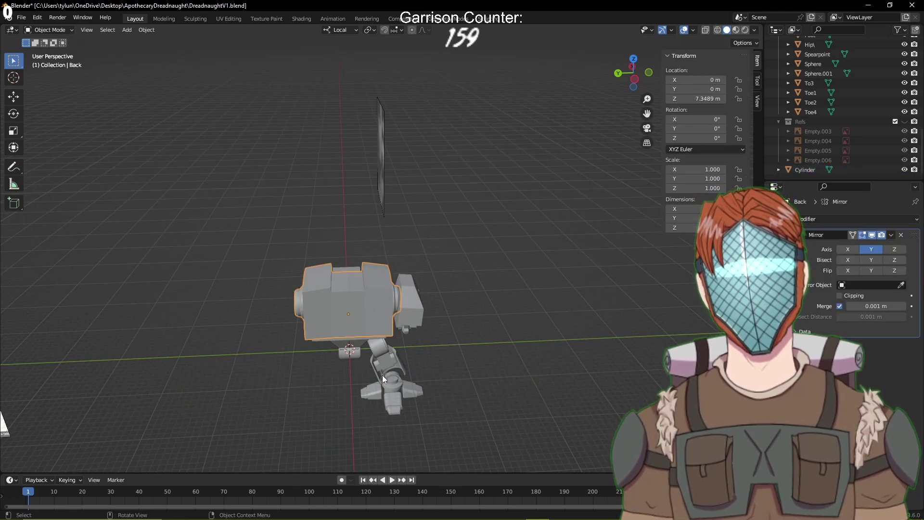
pyautogui.click(382, 375)
pyautogui.press('Tab')
pyautogui.keyDown('shift'); pyautogui.moveTo(459, 379); pyautogui.dragTo(477, 287, button='middle'); pyautogui.keyUp('shift')
pyautogui.scroll(7, 520, 322)
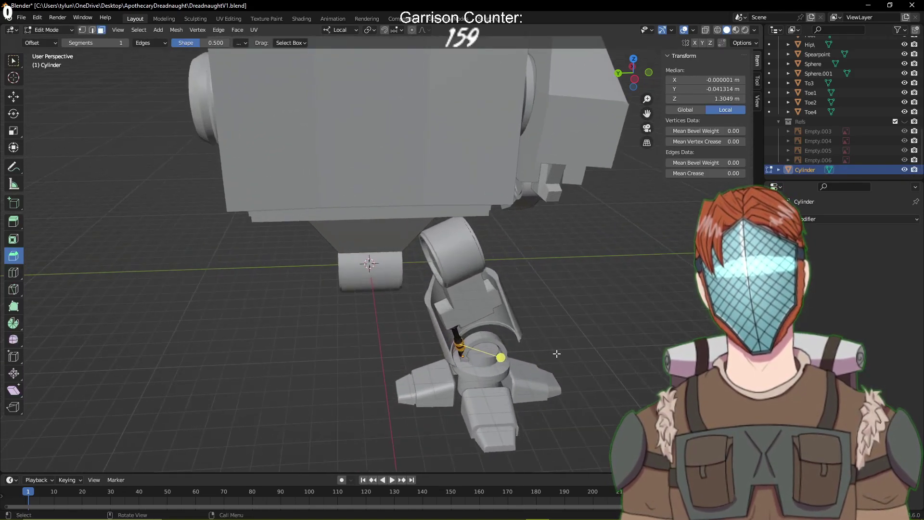
pyautogui.scroll(-3, 637, 372)
pyautogui.press('Tab')
pyautogui.scroll(-3, 640, 364)
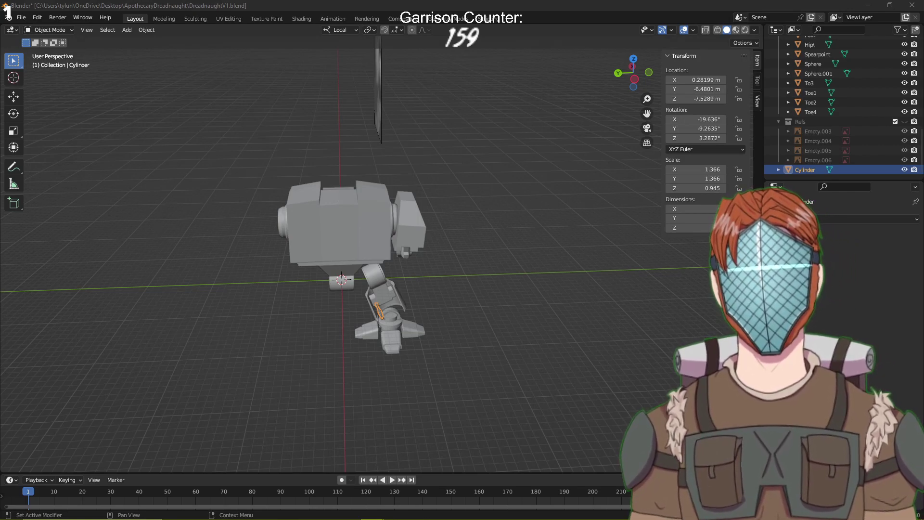
# Place the 3D cursor on the small piston cylinder in the lower leg
pyautogui.scroll(3, 521, 334)
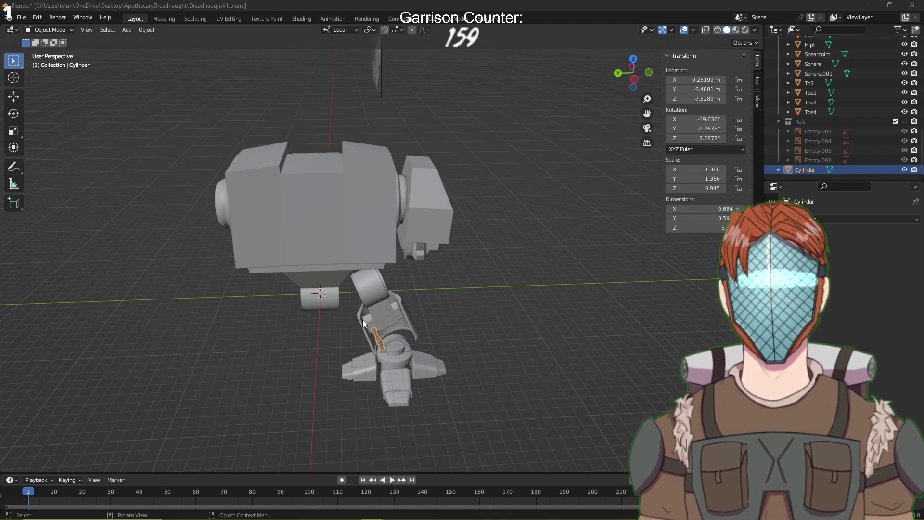
pyautogui.scroll(3, 400, 322)
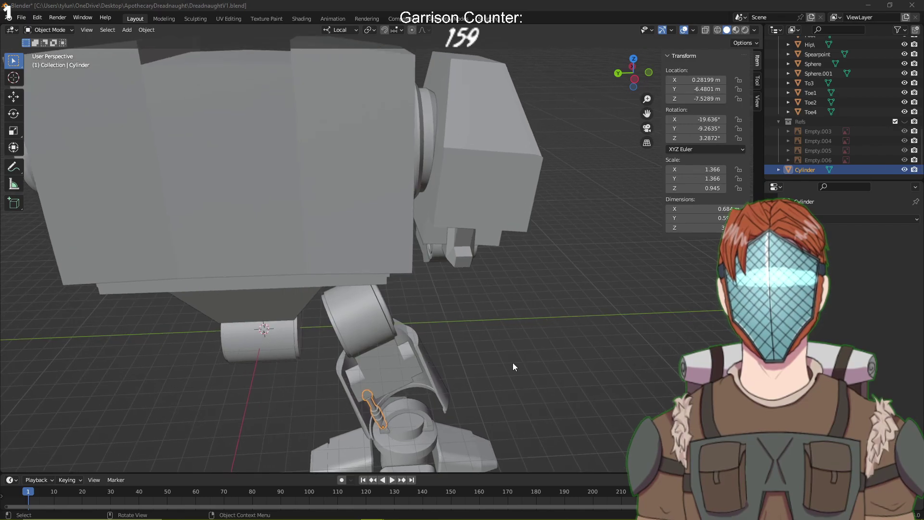
pyautogui.scroll(-2, 512, 363)
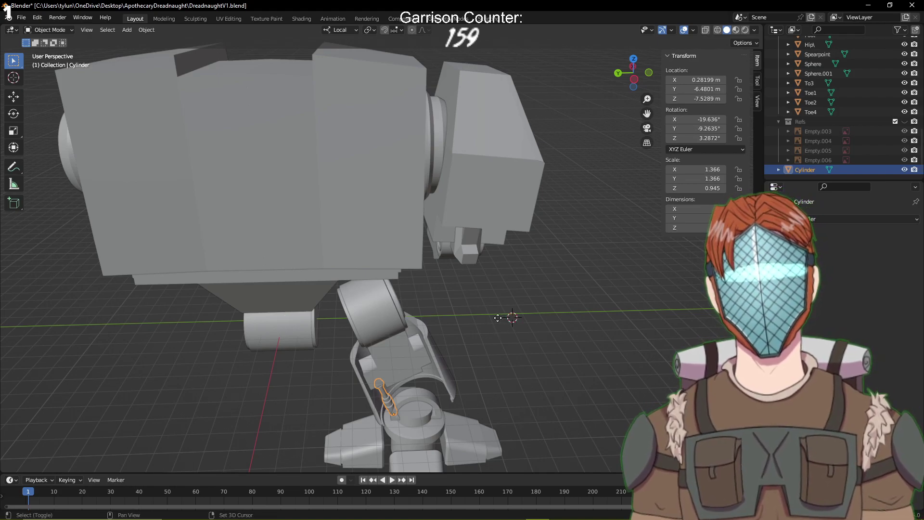
pyautogui.keyDown('shift'); pyautogui.moveTo(501, 330); pyautogui.dragTo(481, 335, button='right'); pyautogui.keyUp('shift')
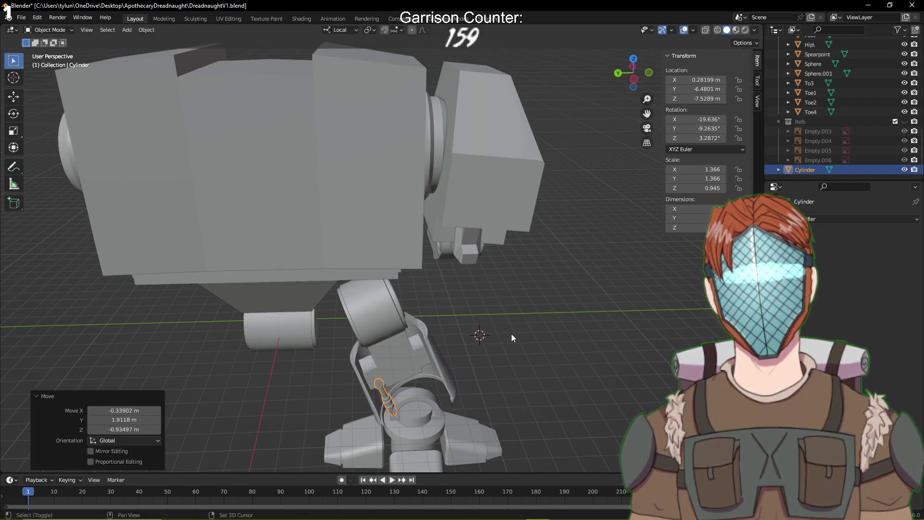
pyautogui.keyDown('shift'); pyautogui.rightClick(391, 389); pyautogui.keyUp('shift')
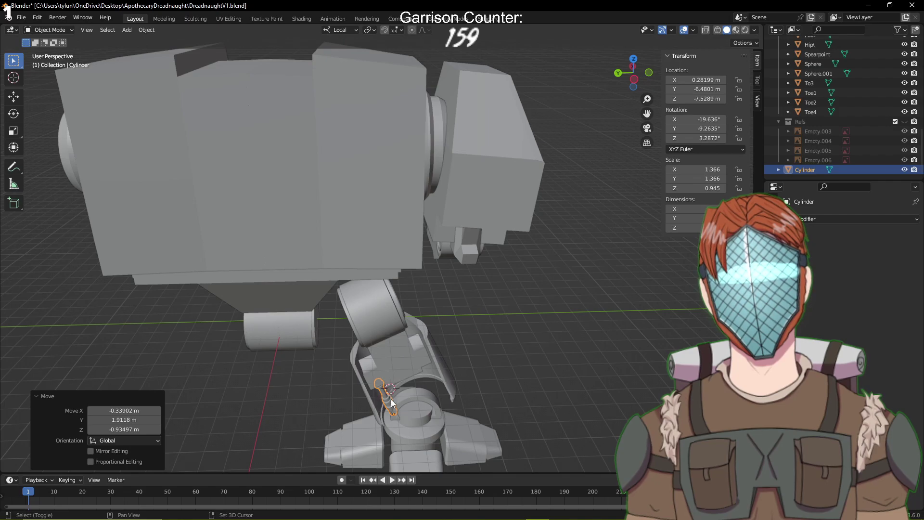
pyautogui.scroll(-3, 409, 398)
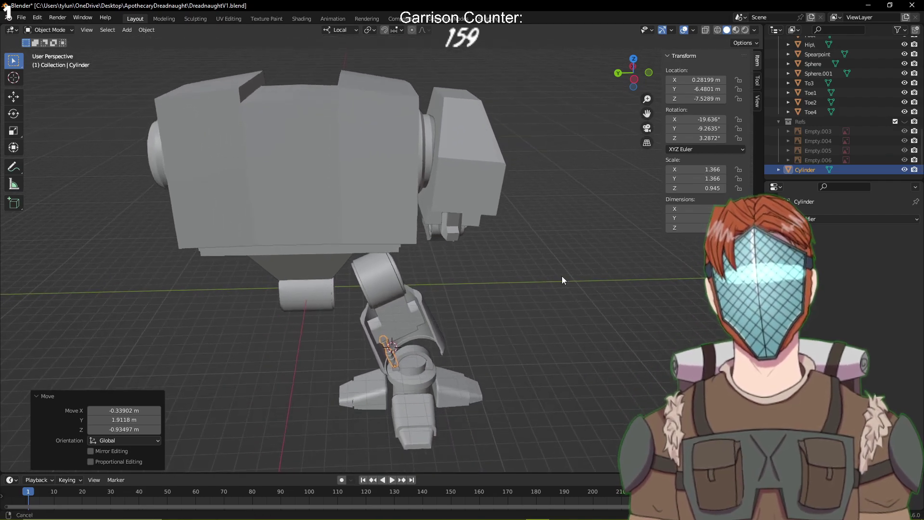
# Select the Crotch cylinder beneath the torso and check its object options for setting the origin
pyautogui.moveTo(562, 278); pyautogui.dragTo(588, 140, button='middle')
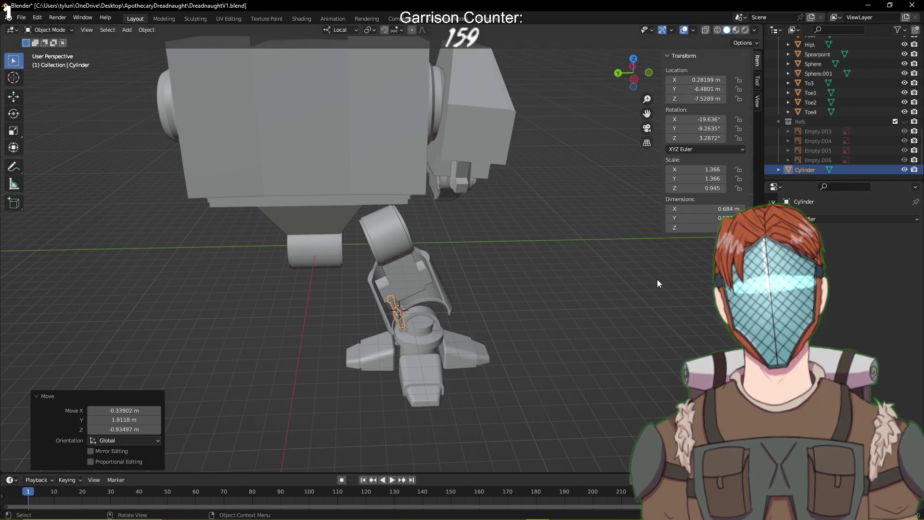
pyautogui.click(340, 249)
pyautogui.press('KP_Decimal')
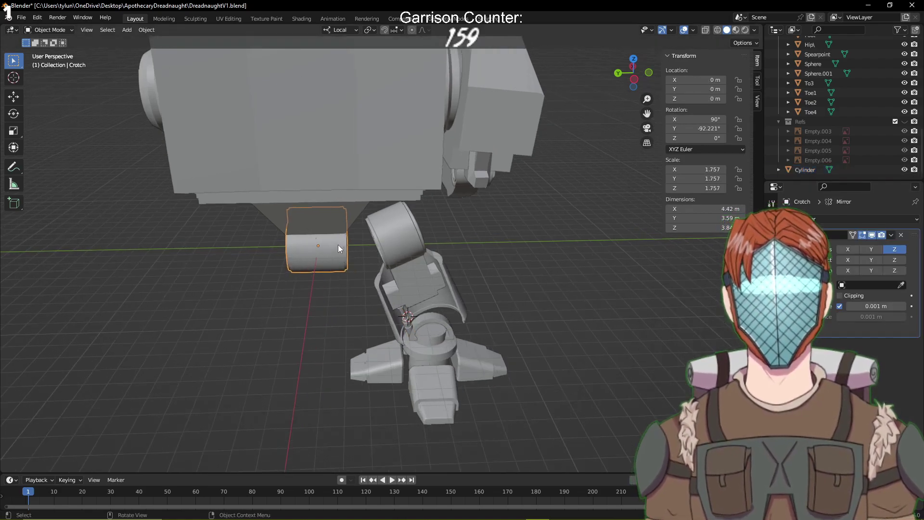
pyautogui.scroll(-8, 425, 278)
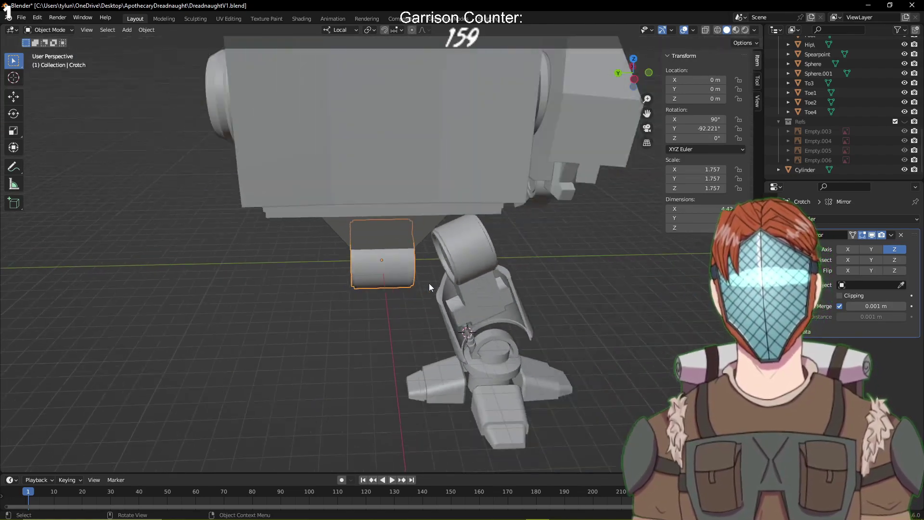
pyautogui.scroll(5, 428, 283)
pyautogui.scroll(-4, 468, 317)
pyautogui.moveTo(469, 330); pyautogui.dragTo(453, 321, button='middle')
pyautogui.rightClick(407, 327)
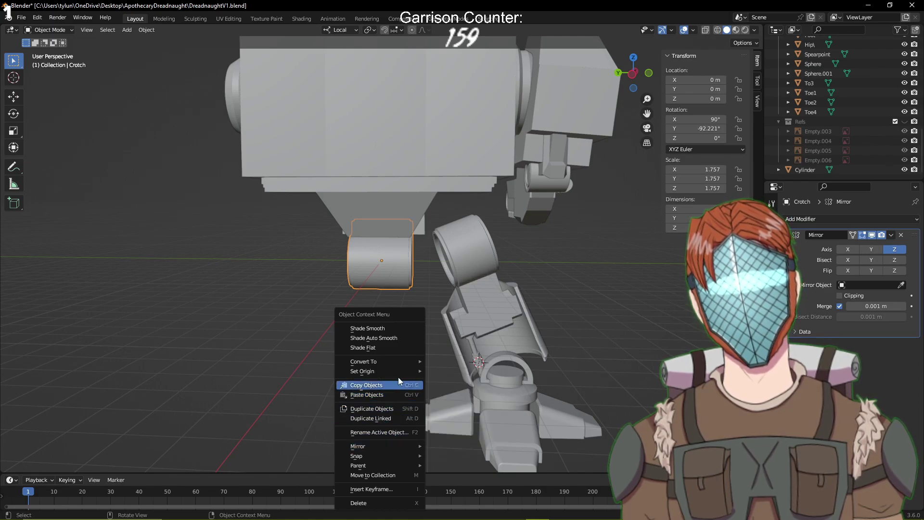
pyautogui.moveTo(396, 371)
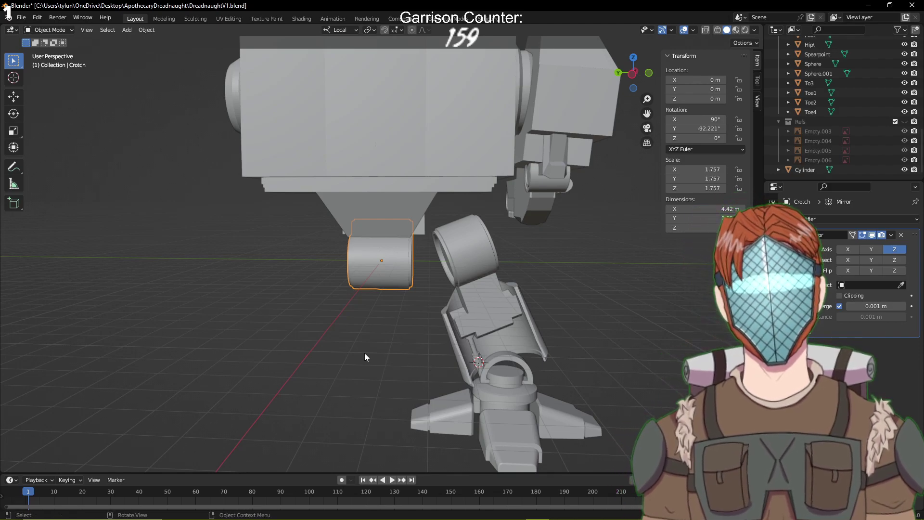
# Pick the small leg piston, clear the selection, and save the DreadnaughtV1.blend file
pyautogui.click(418, 354)
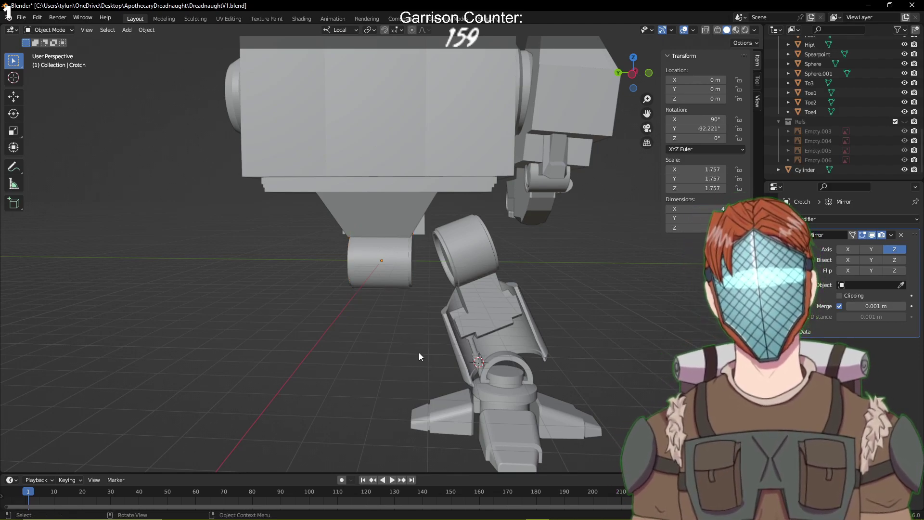
pyautogui.keyDown('shift'); pyautogui.click(477, 367); pyautogui.keyUp('shift')
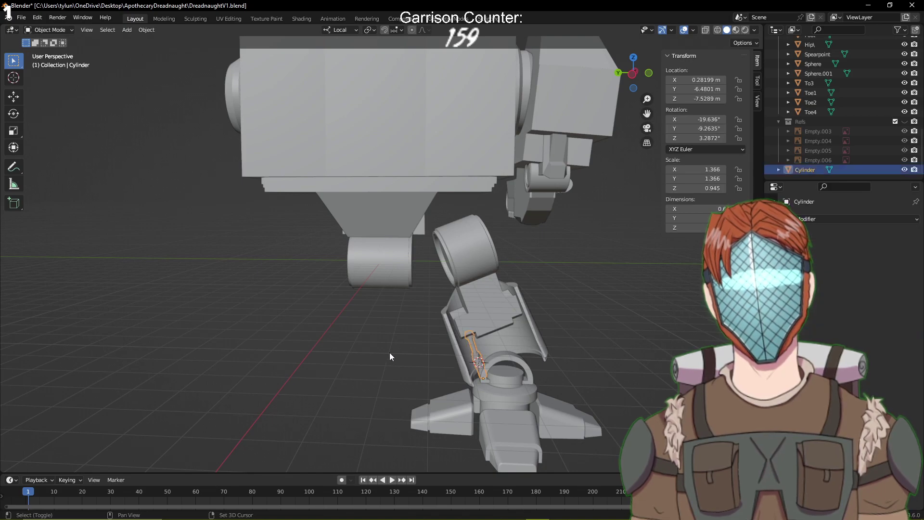
pyautogui.click(322, 344)
pyautogui.rightClick(322, 343)
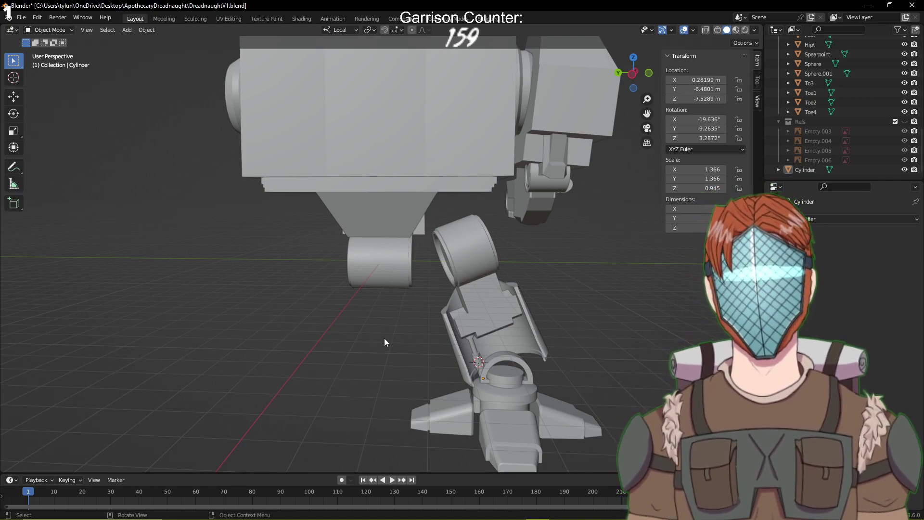
pyautogui.hotkey('ctrl', 's')
pyautogui.scroll(4, 394, 335)
pyautogui.scroll(-4, 394, 335)
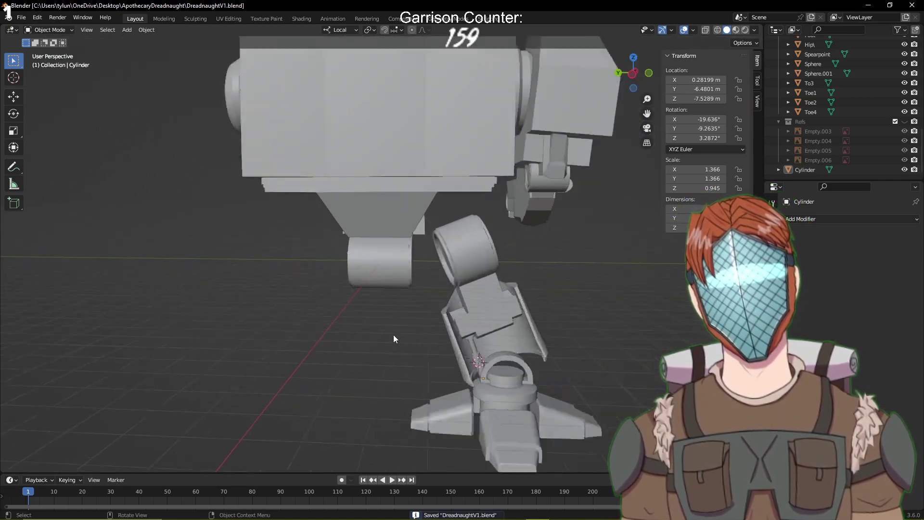
# Select the Crotch cylinder and inspect its mirrored mesh half in Edit Mode
pyautogui.scroll(4, 394, 334)
pyautogui.scroll(-4, 394, 332)
pyautogui.moveTo(394, 334); pyautogui.dragTo(509, 376, button='middle')
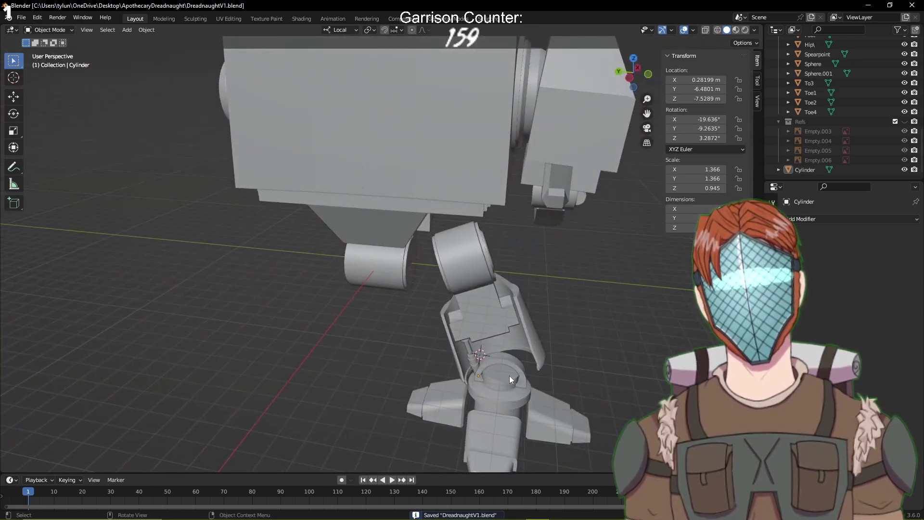
pyautogui.click(367, 288)
pyautogui.press('Tab')
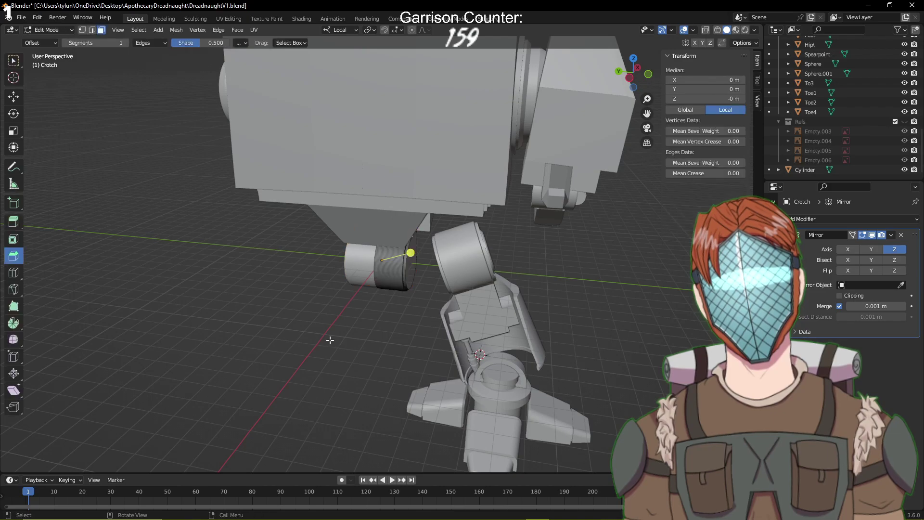
pyautogui.press('Tab')
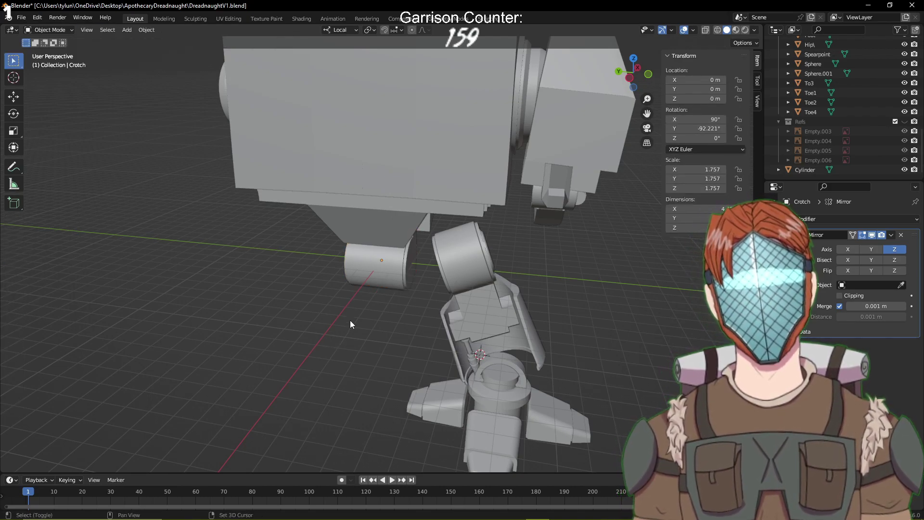
# Place the 3D cursor on the Crotch cylinder's origin, aligning it in the front orthographic view
pyautogui.keyDown('shift'); pyautogui.moveTo(344, 337); pyautogui.dragTo(383, 262, button='right'); pyautogui.keyUp('shift')
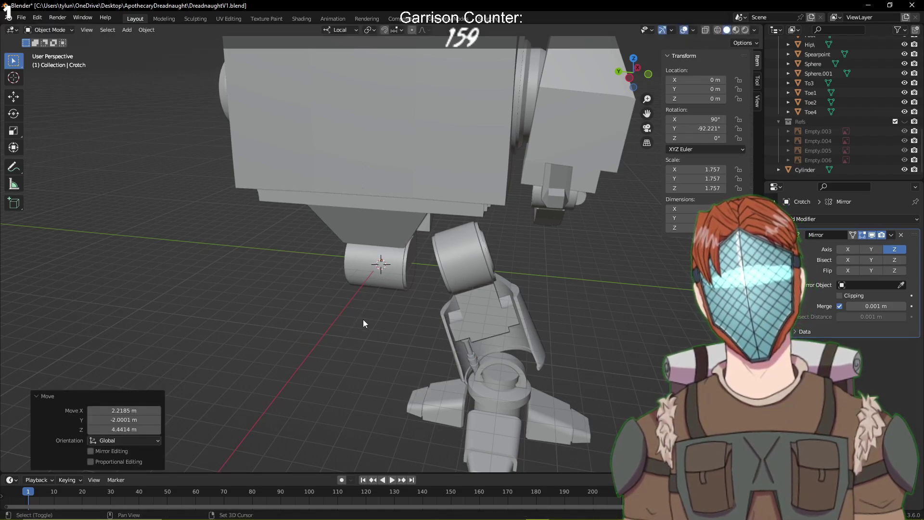
pyautogui.moveTo(361, 331); pyautogui.dragTo(383, 307, button='middle')
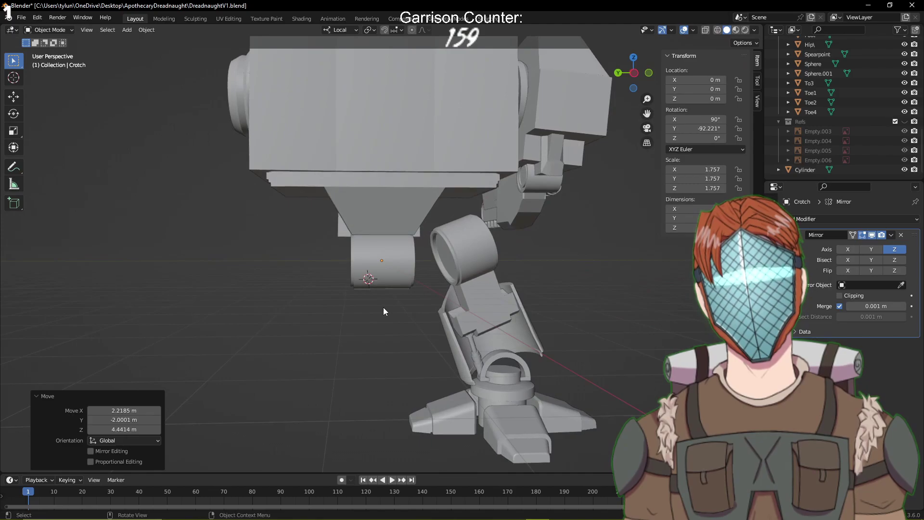
pyautogui.press('KP_1')
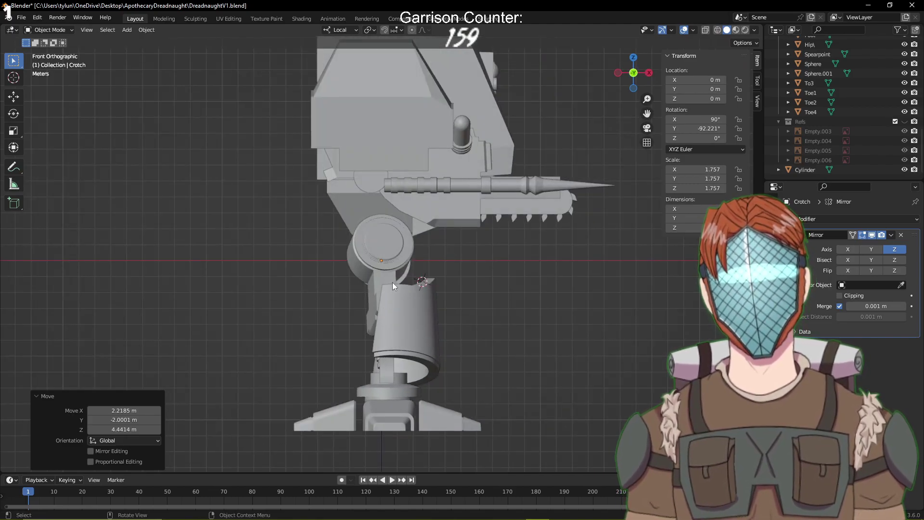
pyautogui.keyDown('shift'); pyautogui.moveTo(449, 259); pyautogui.dragTo(381, 261, button='right'); pyautogui.keyUp('shift')
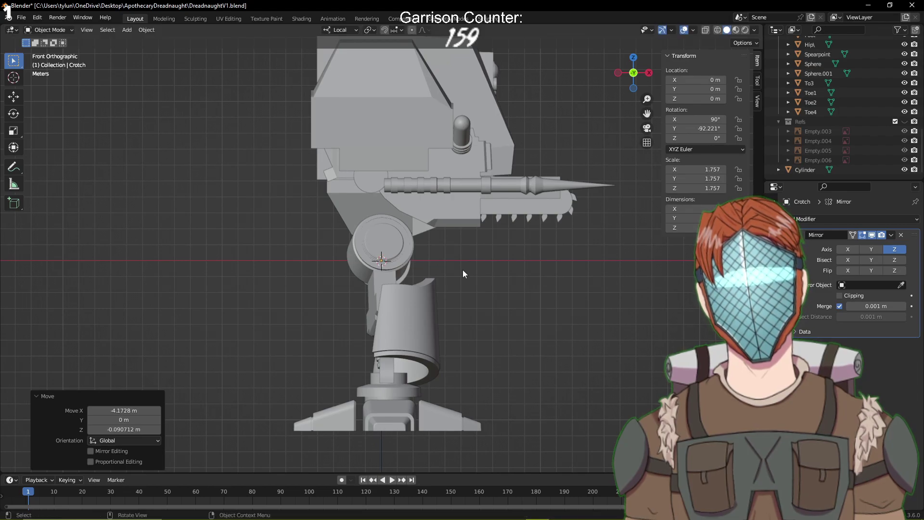
# Try to snap the 3D cursor to the active Crotch object's origin
pyautogui.click(107, 29)
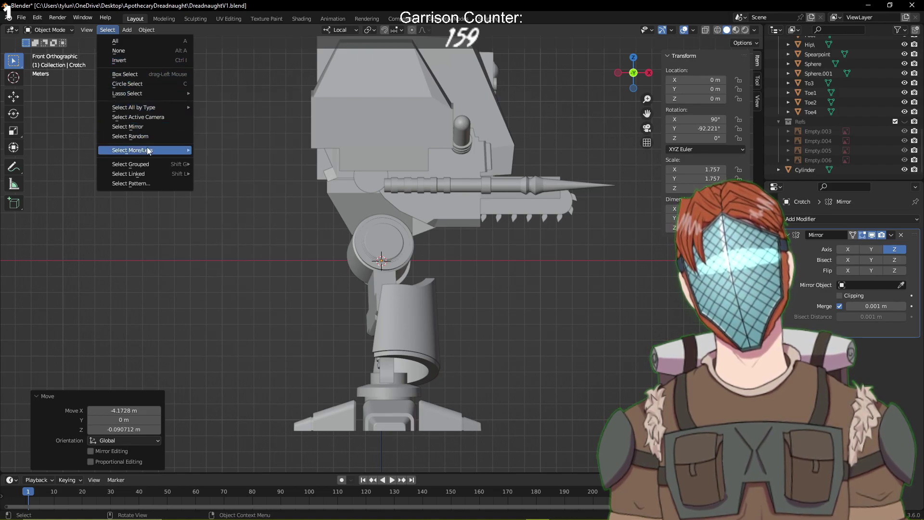
pyautogui.moveTo(151, 153)
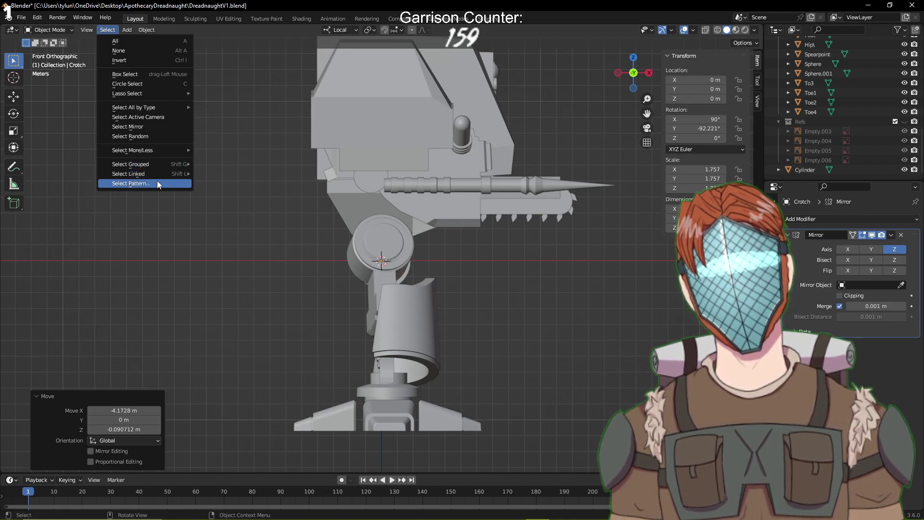
pyautogui.click(148, 31)
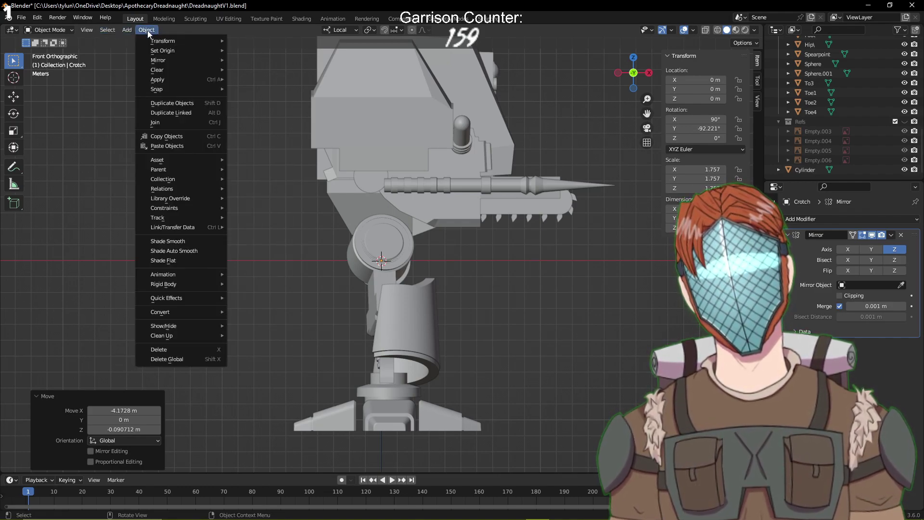
pyautogui.moveTo(174, 91)
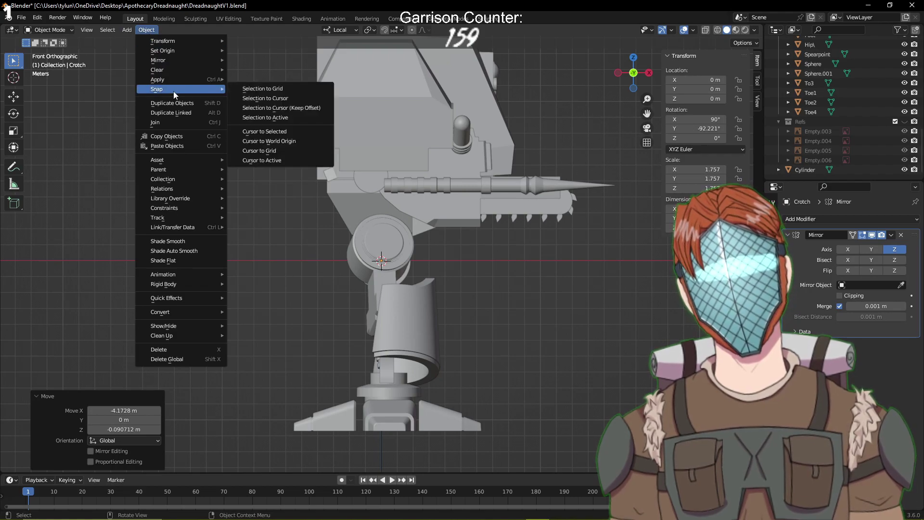
pyautogui.click(293, 132)
pyautogui.moveTo(330, 193); pyautogui.dragTo(312, 184, button='middle')
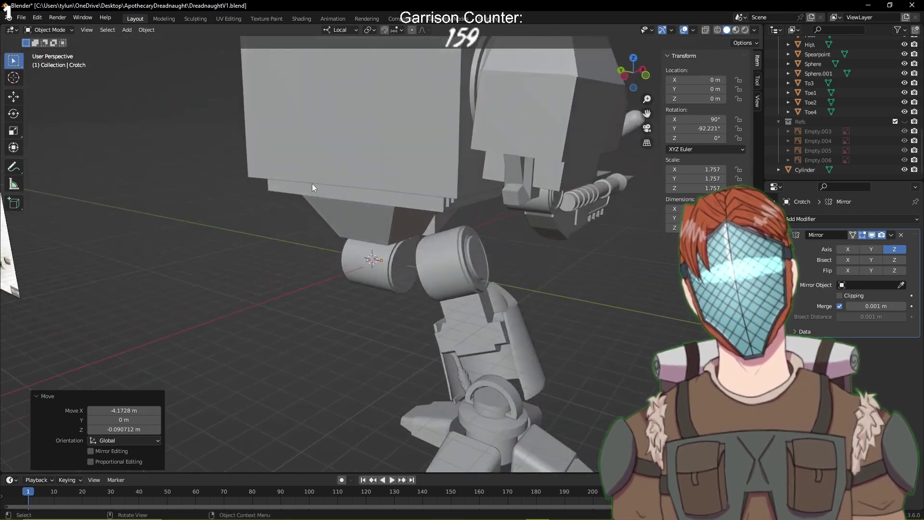
# Select the Crotch cylinder beneath the torso, snap the 3D cursor to it, and save the file
pyautogui.click(146, 29)
pyautogui.moveTo(169, 89)
pyautogui.click(357, 251)
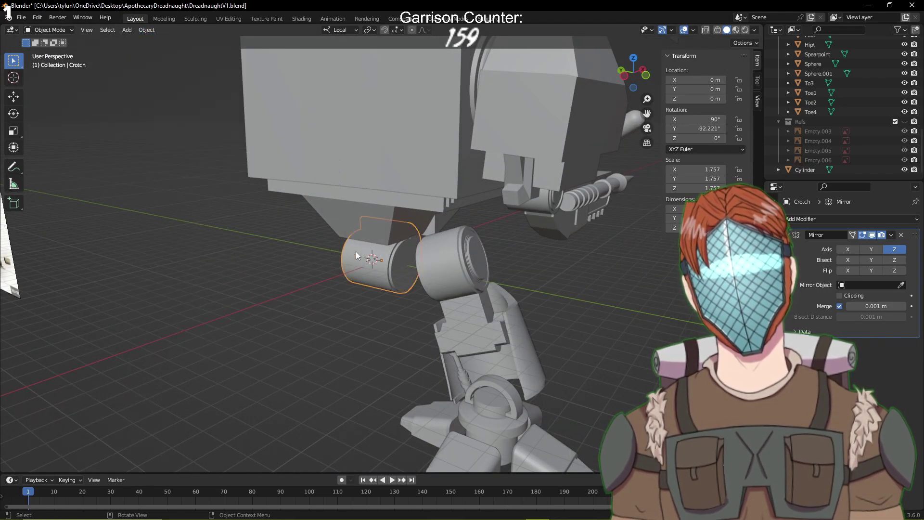
pyautogui.click(146, 29)
pyautogui.moveTo(202, 89)
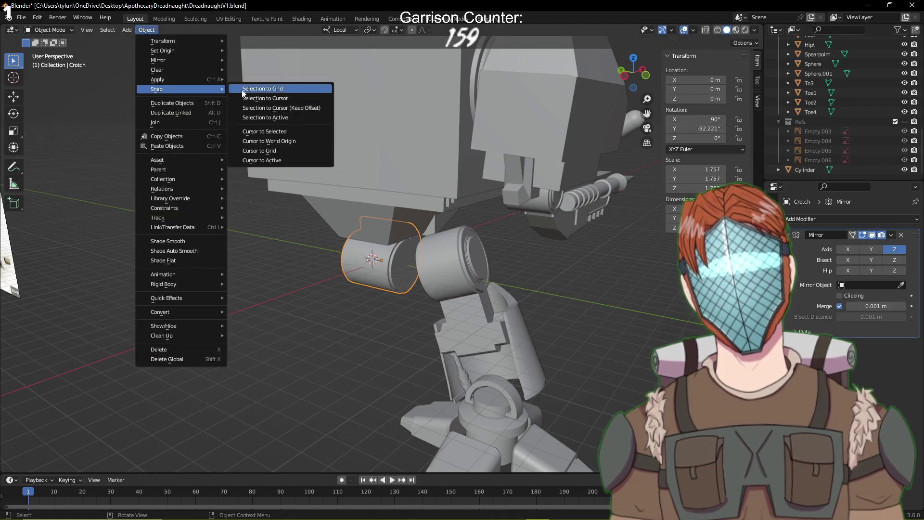
pyautogui.click(292, 128)
pyautogui.moveTo(292, 128); pyautogui.dragTo(358, 273, button='middle')
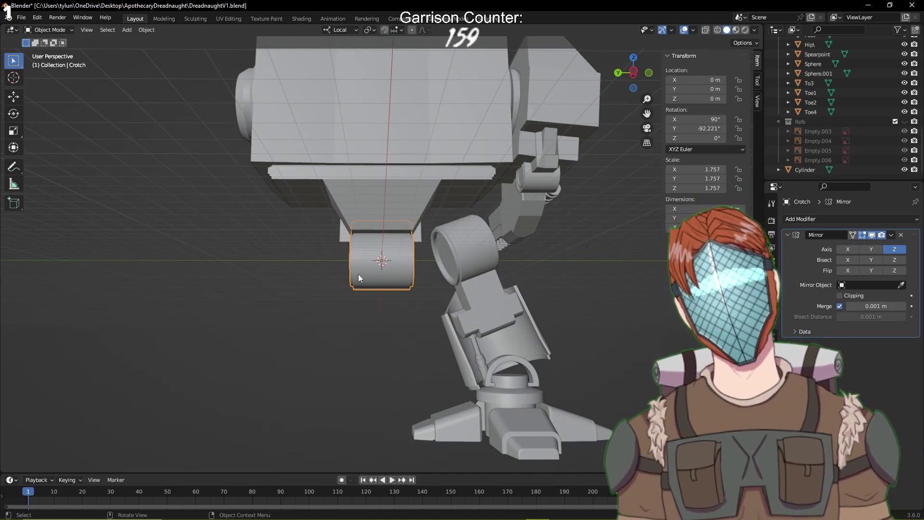
pyautogui.hotkey('ctrl', 's')
# Select the small piston in the lower leg and examine it up close
pyautogui.scroll(1, 576, 217)
pyautogui.moveTo(577, 217); pyautogui.dragTo(467, 284, button='middle')
pyautogui.click(397, 279)
pyautogui.press('KP_Decimal')
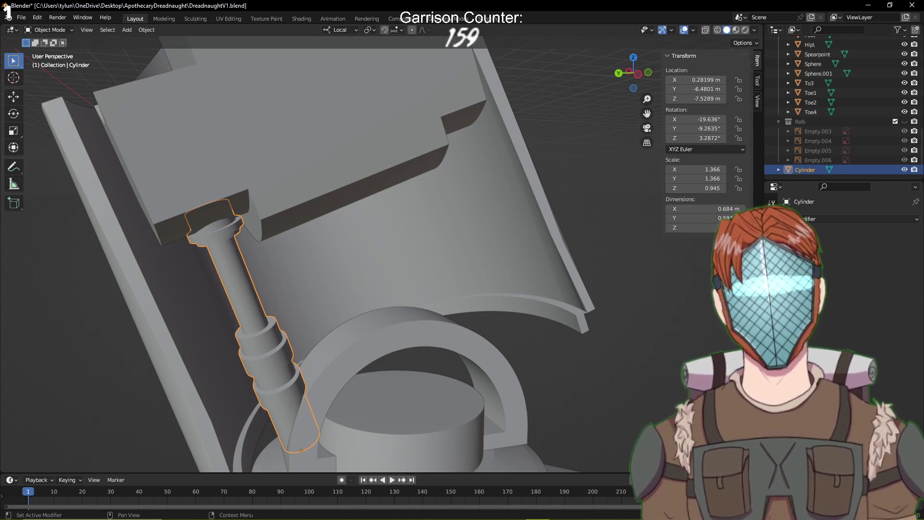
pyautogui.moveTo(623, 234); pyautogui.dragTo(605, 247, button='middle')
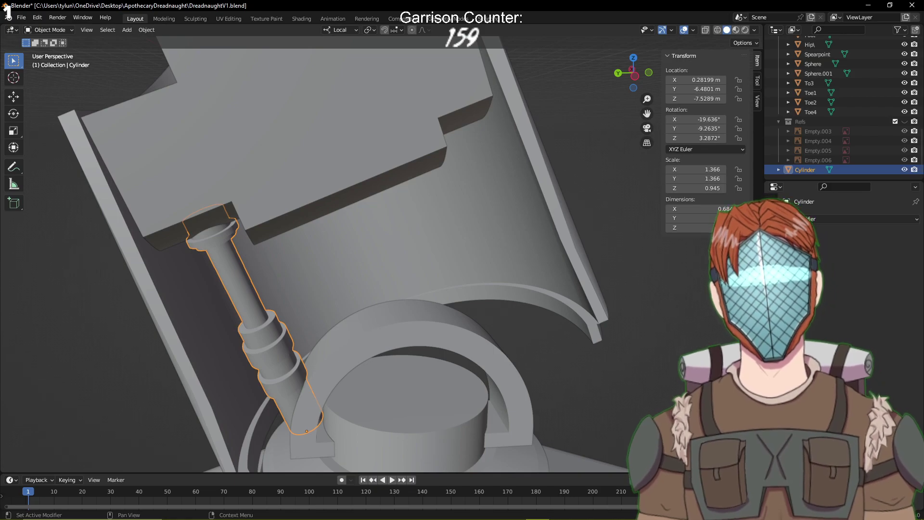
pyautogui.moveTo(681, 327); pyautogui.dragTo(602, 302, button='middle')
# Clear the selection and show the Refs collection's reference images behind the leg
pyautogui.scroll(-5, 633, 346)
pyautogui.click(626, 309)
pyautogui.scroll(-5, 602, 302)
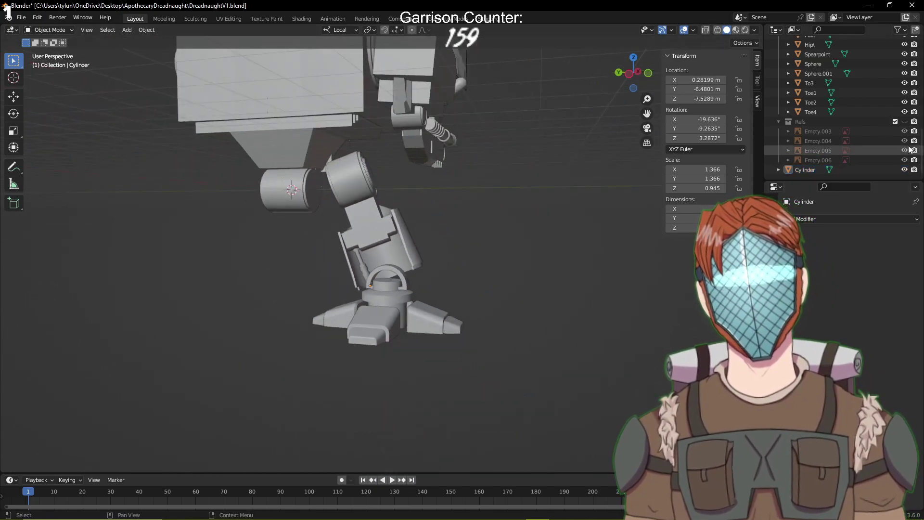
pyautogui.click(905, 121)
pyautogui.moveTo(514, 270); pyautogui.dragTo(303, 265, button='middle')
pyautogui.scroll(6, 495, 254)
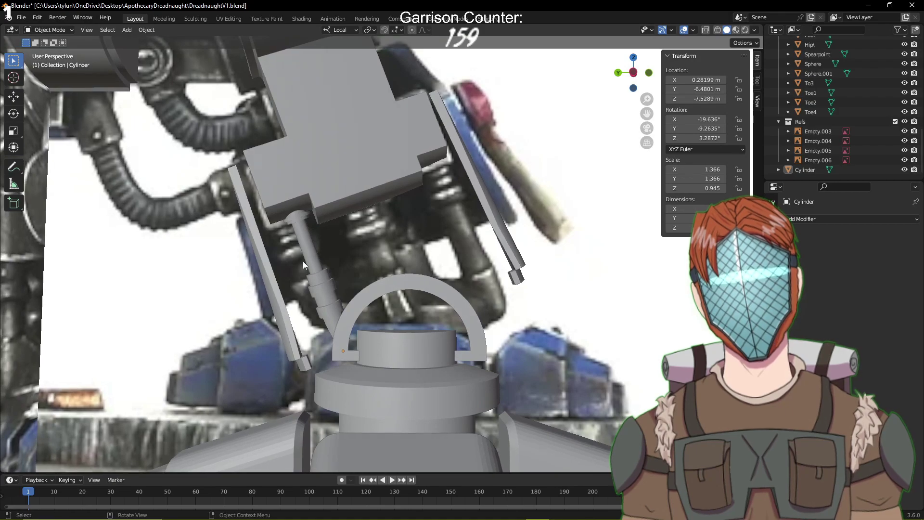
# Open the small leg piston's mesh in Edit Mode, aligned to the left orthographic view
pyautogui.click(303, 265)
pyautogui.press('Tab')
pyautogui.press('KP_1')
pyautogui.press('KP_Decimal')
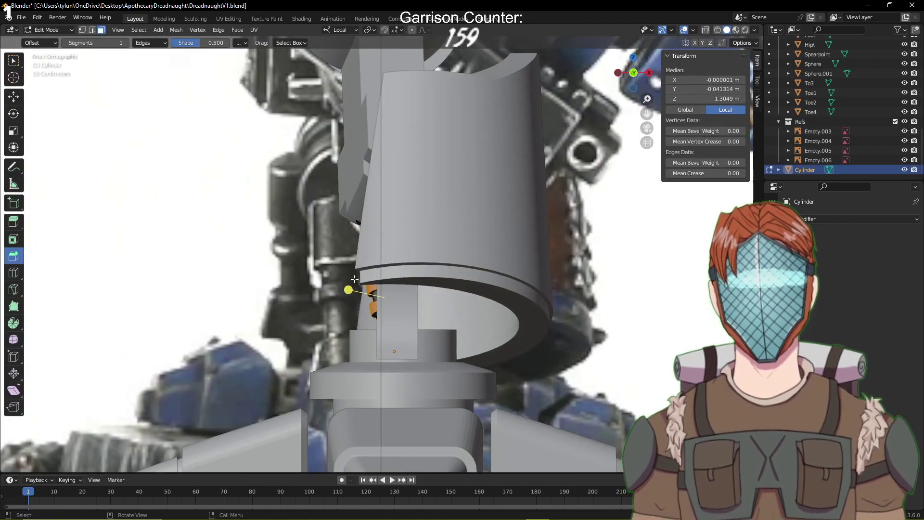
pyautogui.press('KP_3')
pyautogui.press('KP_1')
pyautogui.press('ctrl+KP_3')
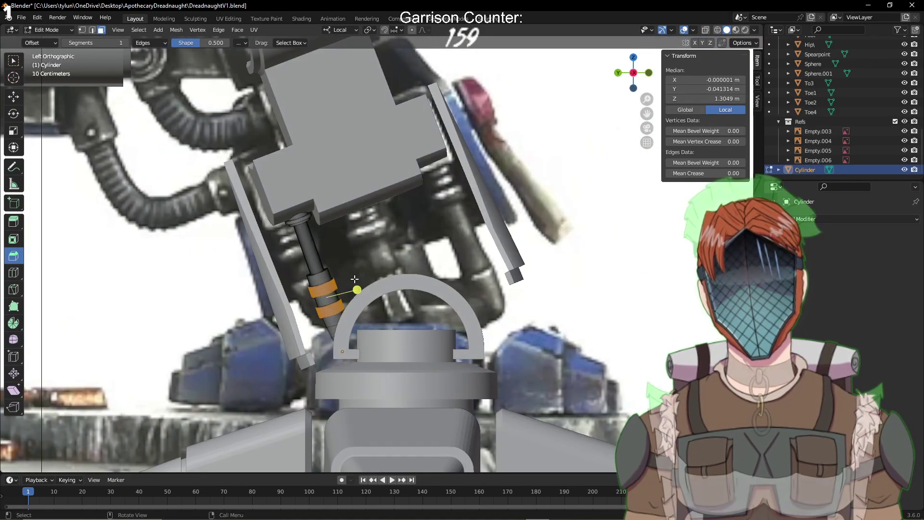
# Examine the piston and the reference images from the front, right and back views
pyautogui.scroll(3, 332, 274)
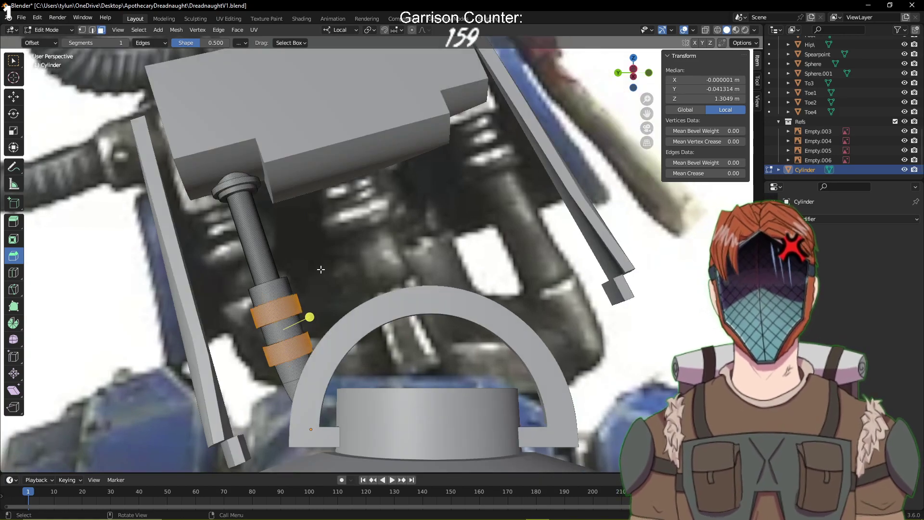
pyautogui.press('KP_1')
pyautogui.press('KP_2')
pyautogui.press('KP_2')
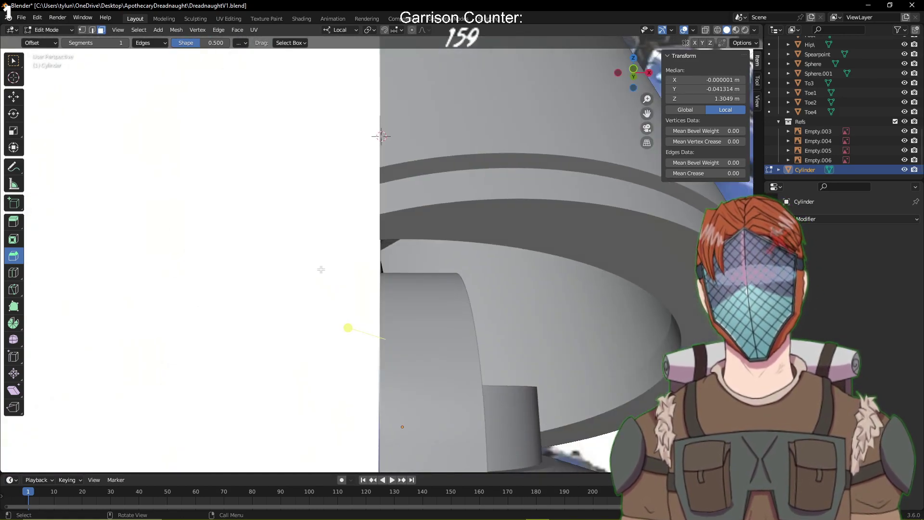
pyautogui.press('KP_1')
pyautogui.press('KP_3')
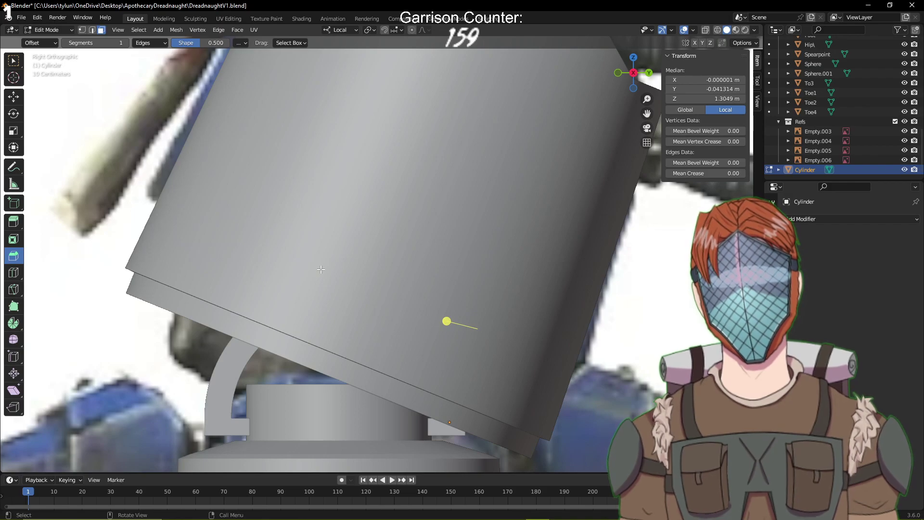
pyautogui.press('KP_1')
pyautogui.press('KP_2')
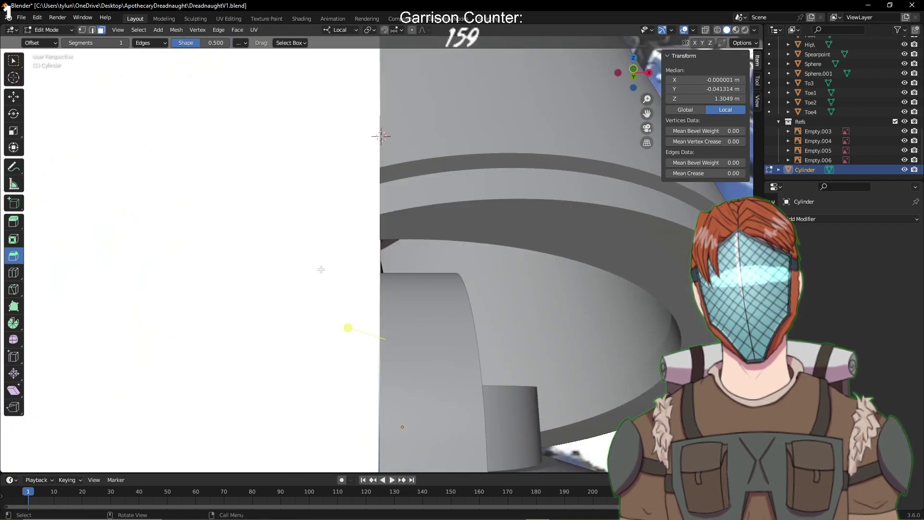
pyautogui.press('ctrl+KP_1')
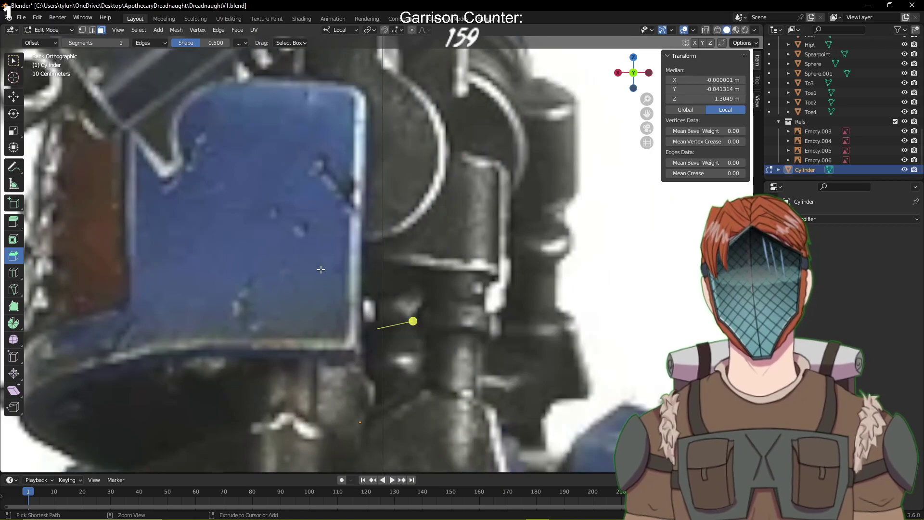
pyautogui.moveTo(321, 270)
pyautogui.mouseDown(button='middle')
pyautogui.moveTo(363, 281)
pyautogui.moveTo(335, 278)
pyautogui.mouseUp(button='middle')
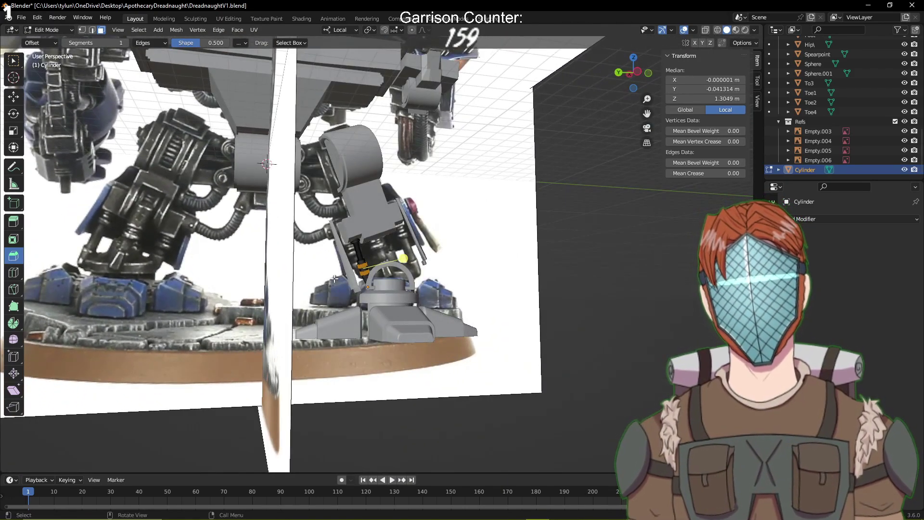
# Select the piston's entire linked mesh in the left orthographic view
pyautogui.press('KP_3')
pyautogui.press('ctrl+KP_3')
pyautogui.press('ctrl+KP_3')
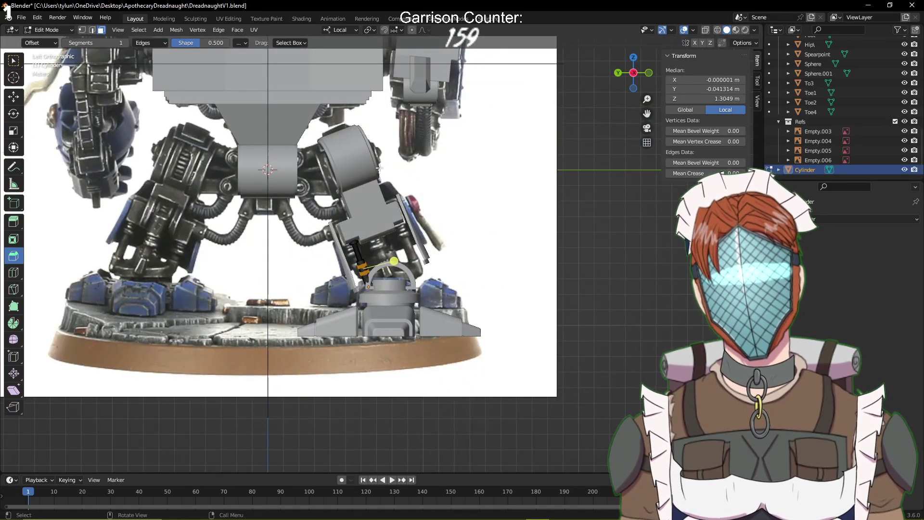
pyautogui.scroll(8, 372, 161)
pyautogui.scroll(1, 270, 237)
pyautogui.press('l')
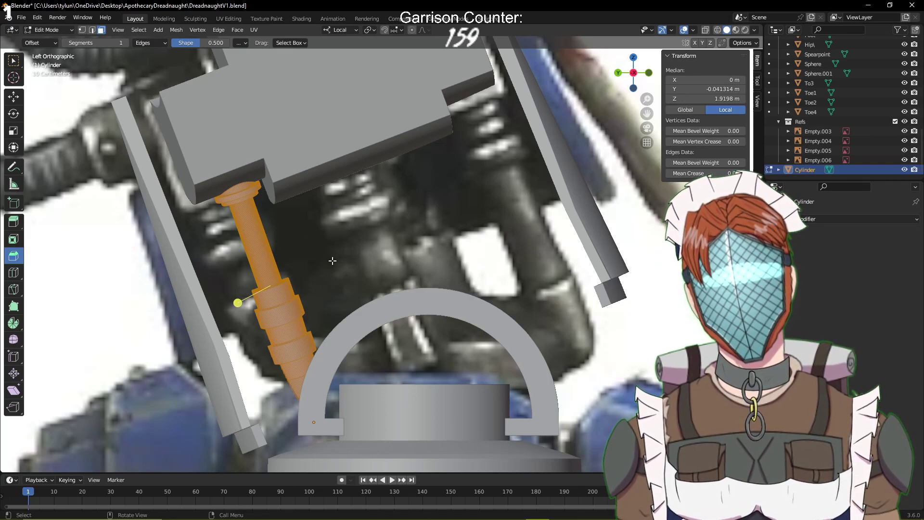
# Try scaling the piston mesh by 0.94 along its local Y axis and undo it
pyautogui.press('s')
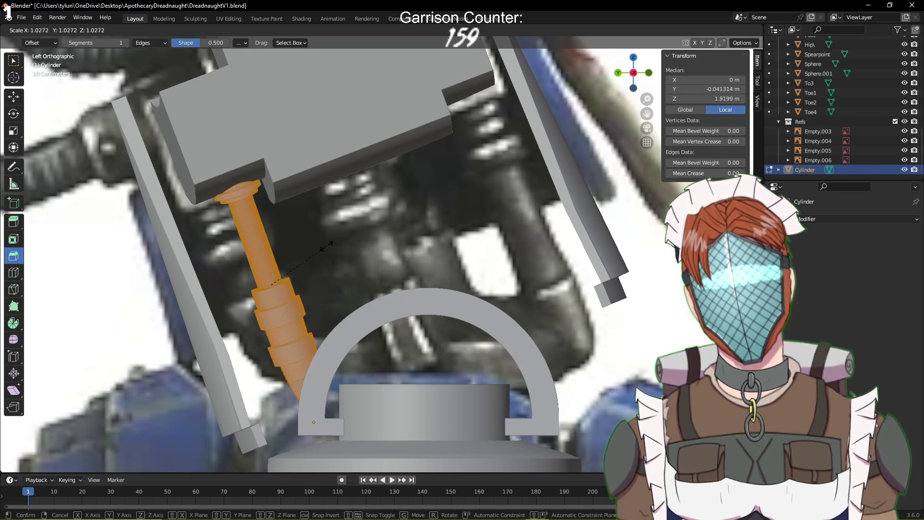
pyautogui.press('z')
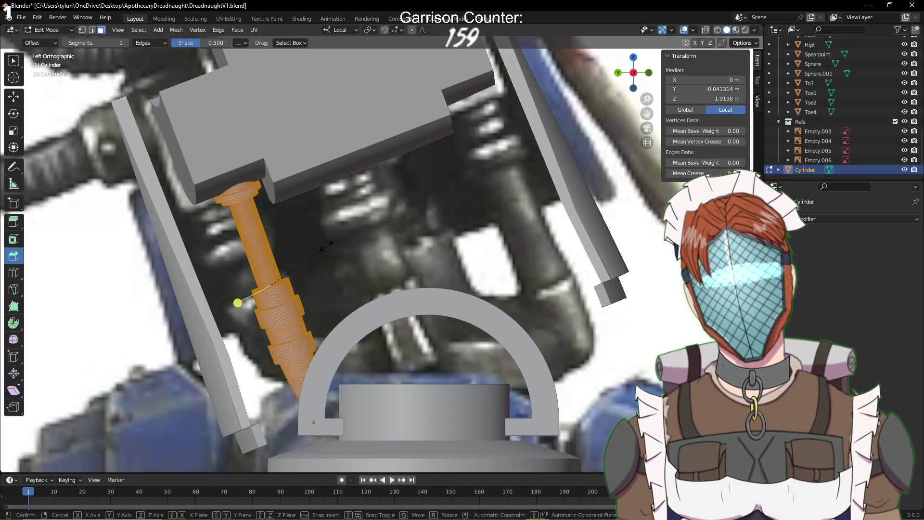
pyautogui.press('z')
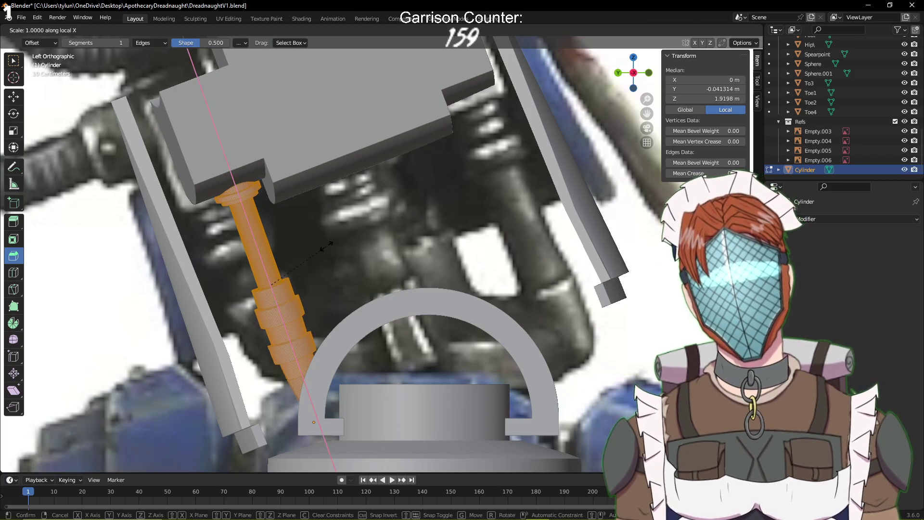
pyautogui.press('y')
pyautogui.click(325, 256)
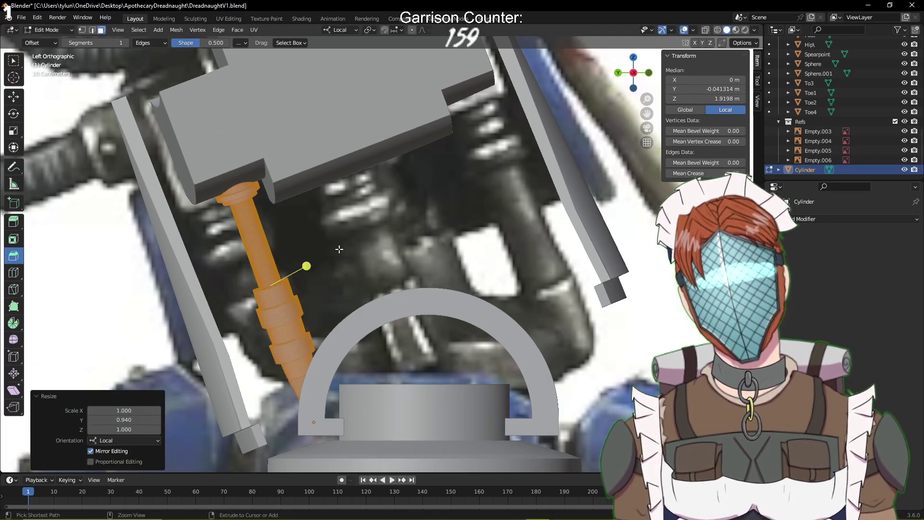
pyautogui.hotkey('ctrl', 'z')
# Scale the piston mesh by about 0.973 along its local X and Z axes, leaving Y locked
pyautogui.moveTo(341, 249)
pyautogui.mouseDown(button='middle')
pyautogui.moveTo(362, 240)
pyautogui.moveTo(331, 262)
pyautogui.mouseUp(button='middle')
pyautogui.press('s')
pyautogui.press('z')
pyautogui.press('z')
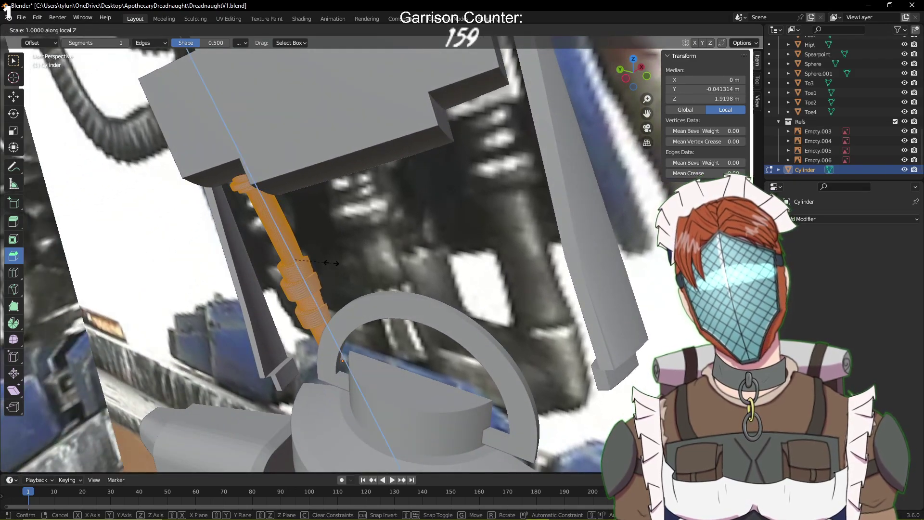
pyautogui.hotkey('shift', 'y')
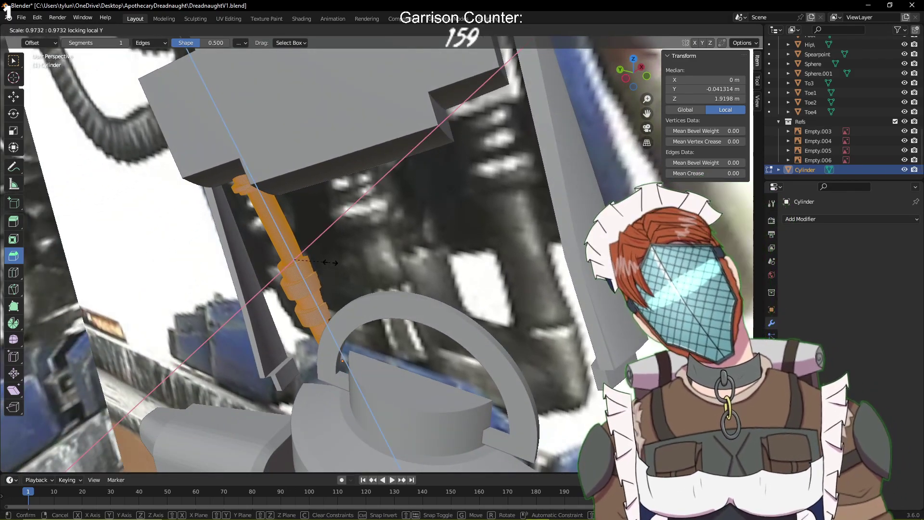
pyautogui.hotkey('shift', 'y')
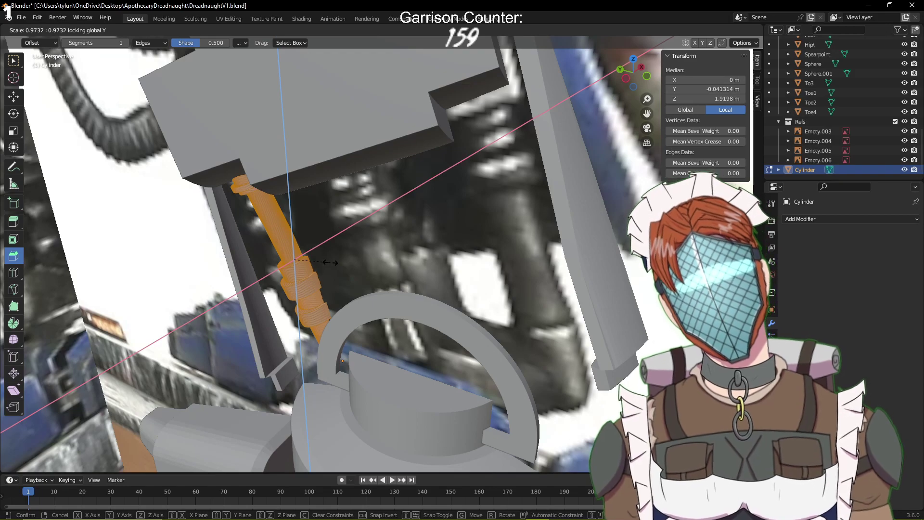
pyautogui.hotkey('shift', 'y')
pyautogui.hotkey('shift', 'y')
pyautogui.hotkey('shift', 'y')
pyautogui.hotkey('shift', 'y')
pyautogui.hotkey('shift', 'y')
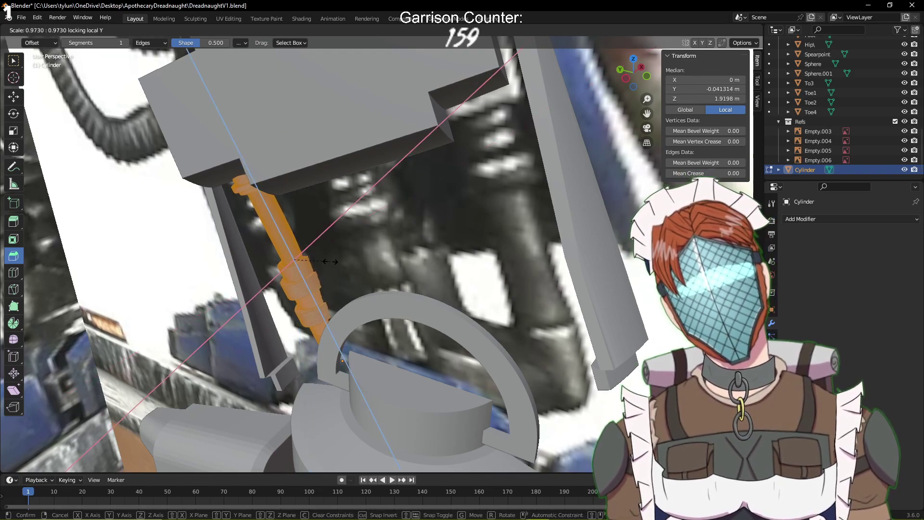
pyautogui.click(330, 261)
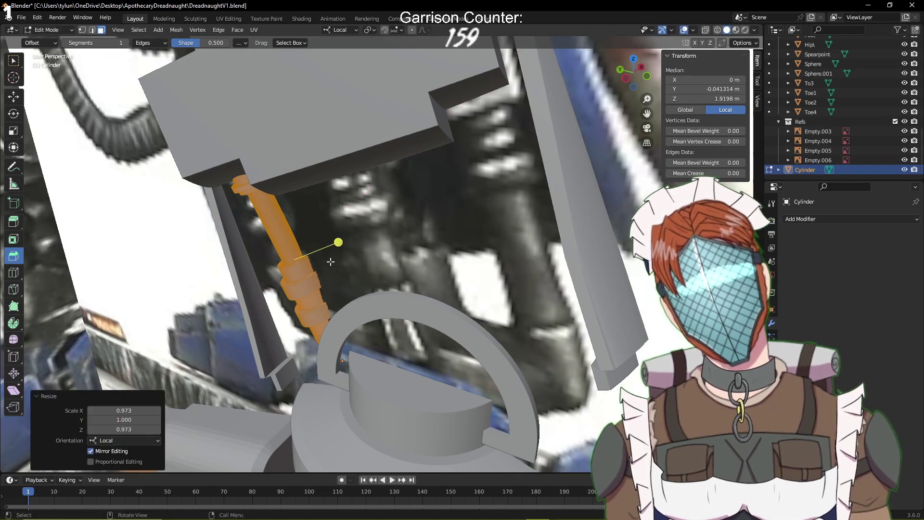
# Thicken the piston mesh by scaling it about 1.21 with the local Y axis locked
pyautogui.press('s')
pyautogui.press('z')
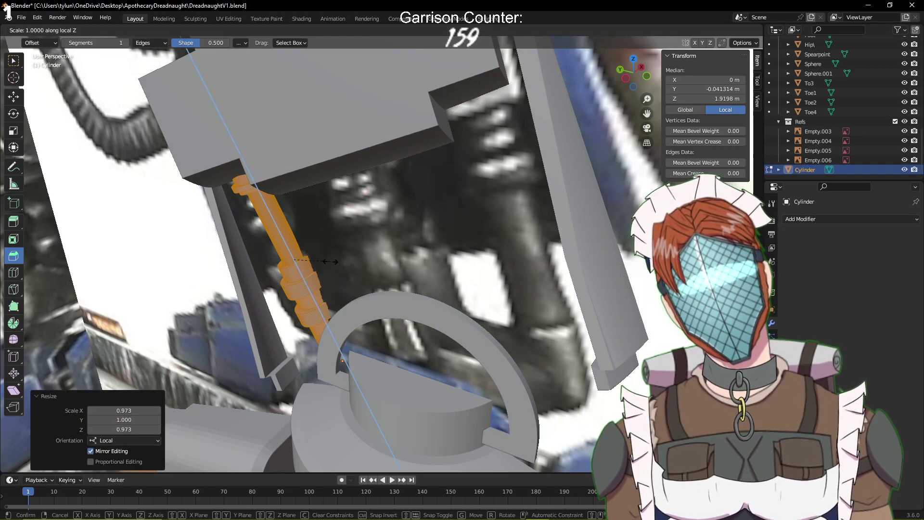
pyautogui.press('x')
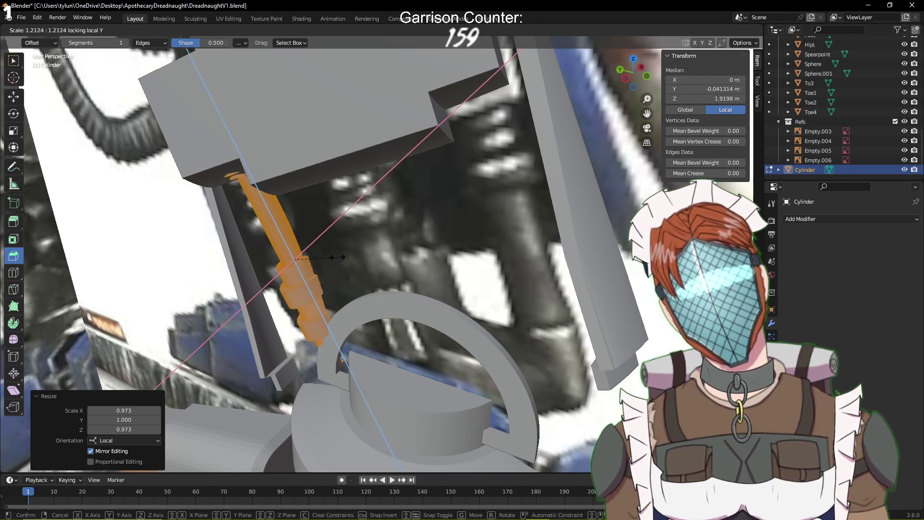
pyautogui.click(332, 257)
pyautogui.moveTo(331, 258); pyautogui.dragTo(368, 262, button='middle')
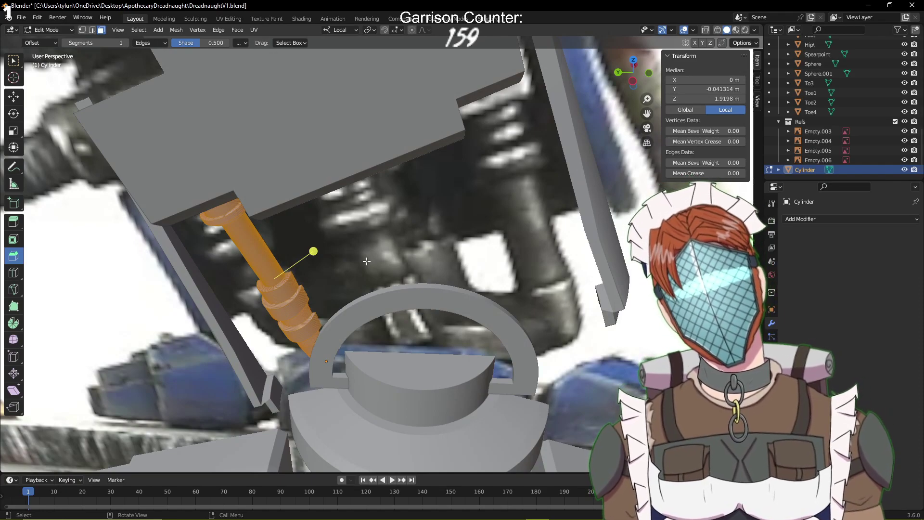
pyautogui.press('s')
pyautogui.press('y')
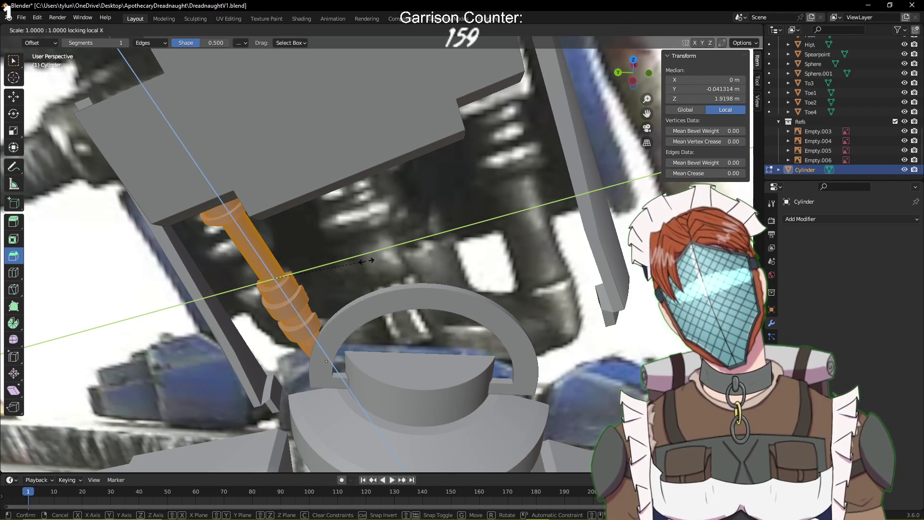
pyautogui.hotkey('shift', 'x')
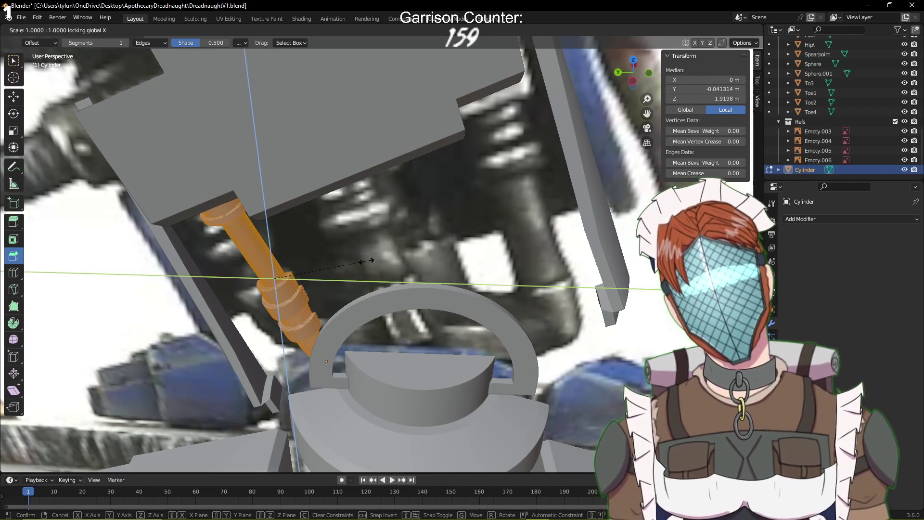
pyautogui.click(366, 261)
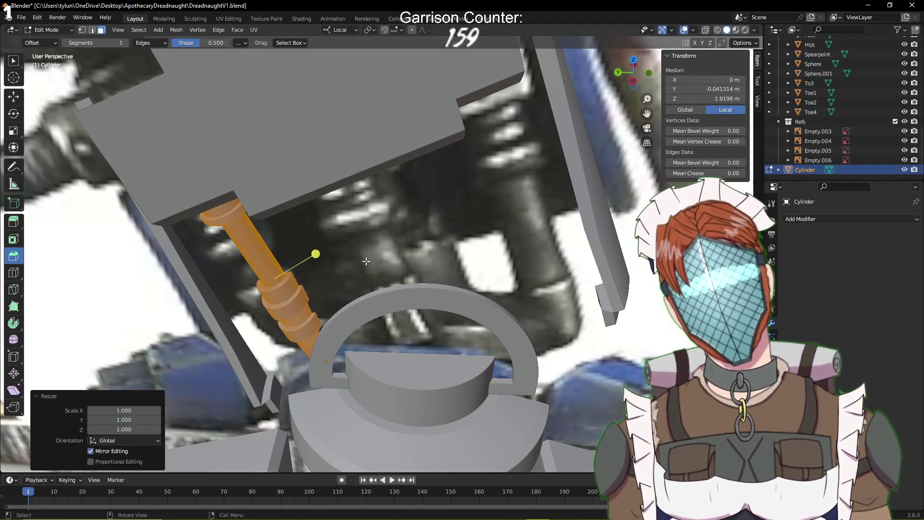
# Thicken the piston mesh by scaling it 1.3 along its local X and Y axes, leaving local Z locked
pyautogui.press('s')
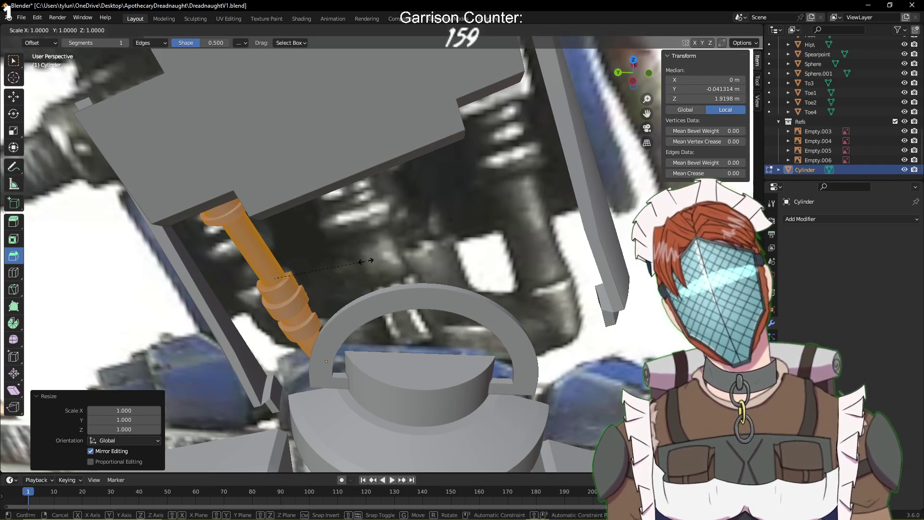
pyautogui.press('z')
pyautogui.press('z')
pyautogui.press('z')
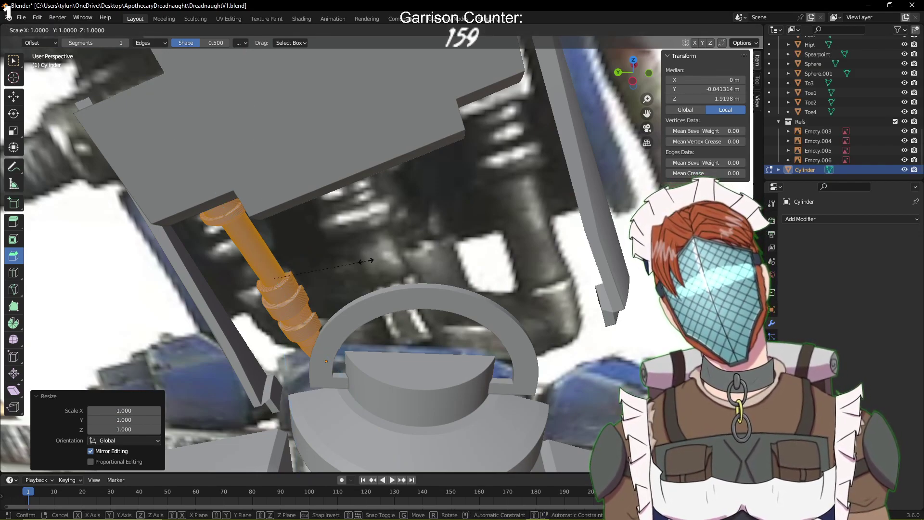
pyautogui.press('x')
pyautogui.press('x')
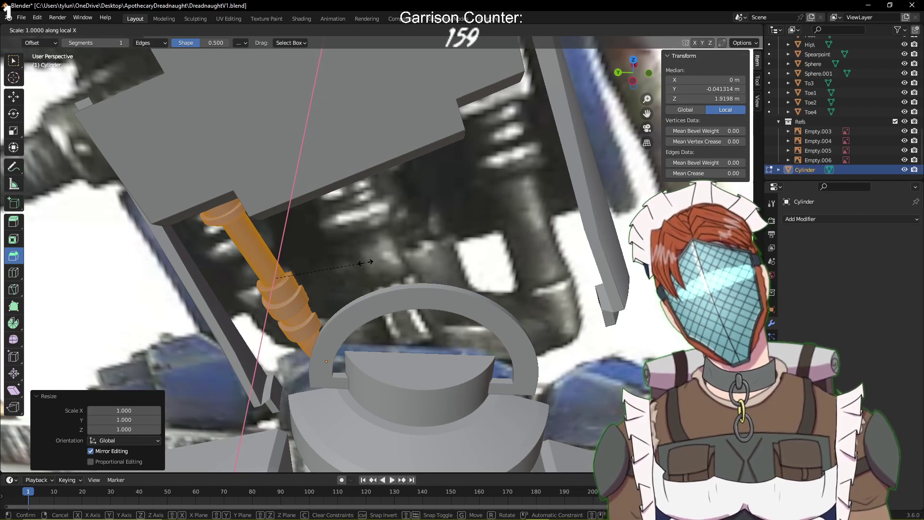
pyautogui.hotkey('shift', 'y')
pyautogui.hotkey('shift', 'y')
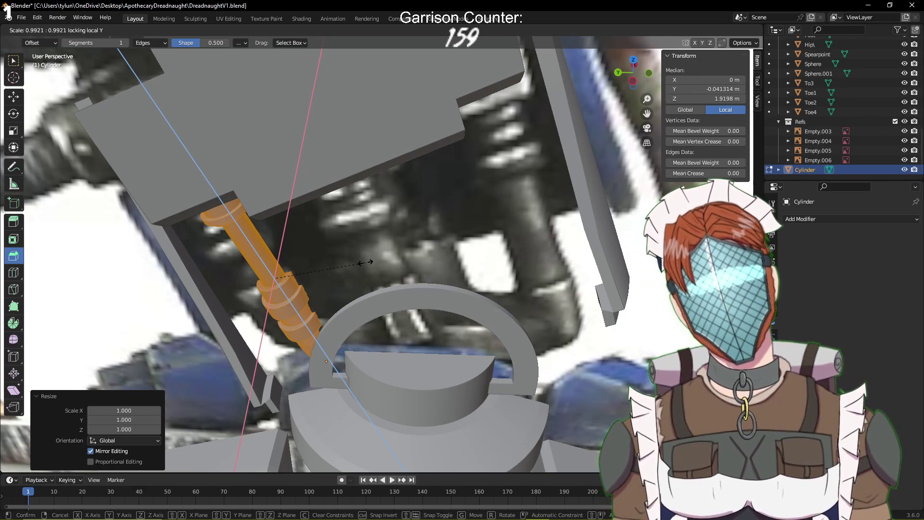
pyautogui.press('z')
pyautogui.press('z')
pyautogui.press('z')
pyautogui.press('z')
pyautogui.press('z')
pyautogui.press('z')
pyautogui.press('z')
pyautogui.press('z')
pyautogui.press('z')
pyautogui.press('z')
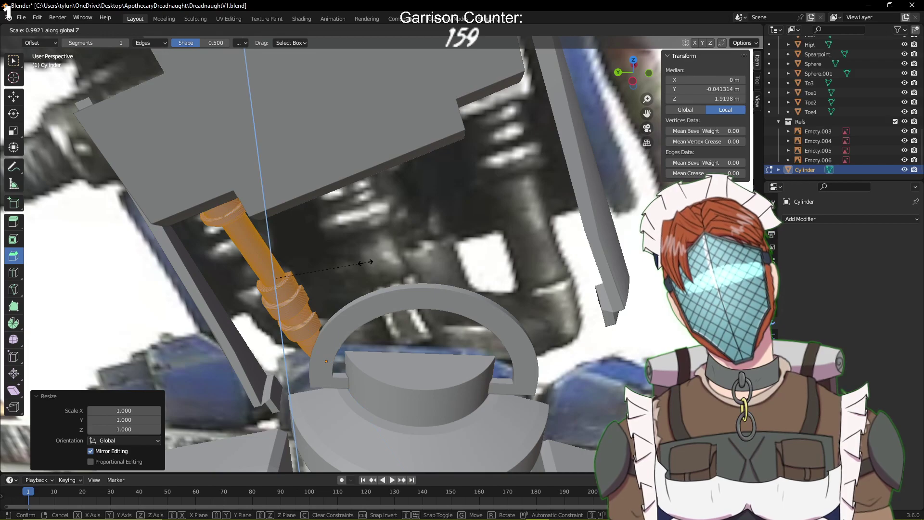
pyautogui.hotkey('shift', 'z')
pyautogui.hotkey('shift', 'z')
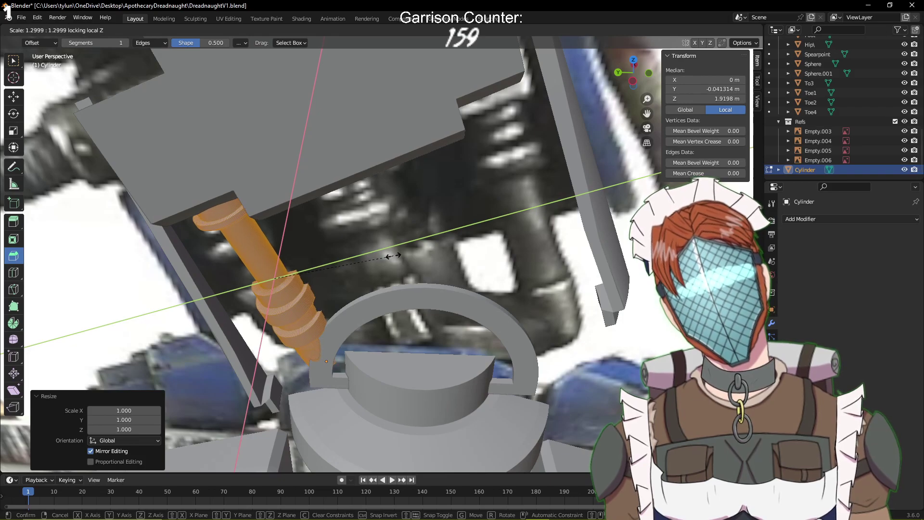
pyautogui.click(393, 255)
pyautogui.moveTo(394, 255); pyautogui.dragTo(415, 258, button='middle')
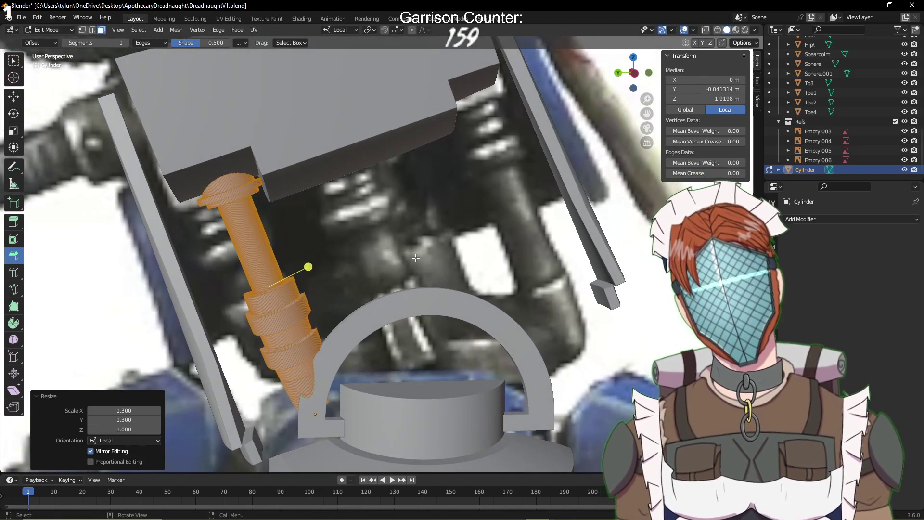
# In the left orthographic view, move the piston mesh about 0.045 m along its local Y axis
pyautogui.press('KP_1')
pyautogui.press('KP_3')
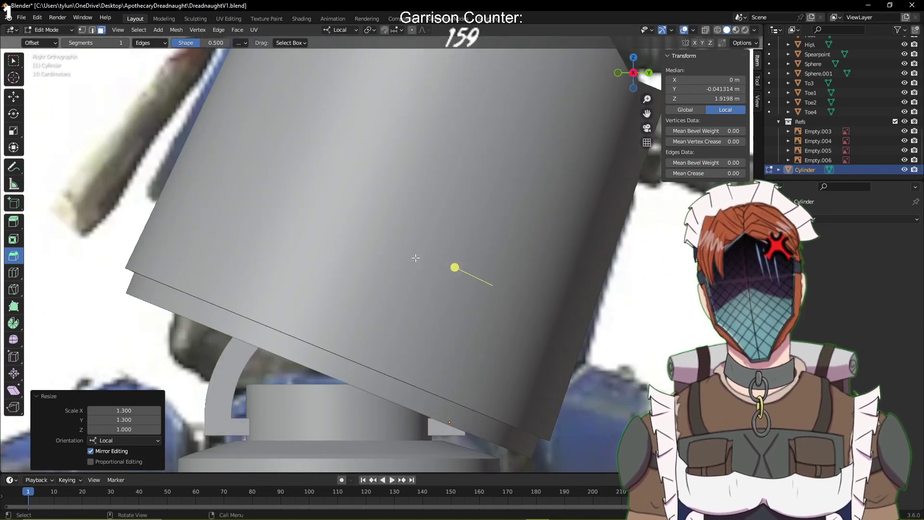
pyautogui.press('shift+KP_3')
pyautogui.press('ctrl+shift+KP_3')
pyautogui.press('ctrl+KP_3')
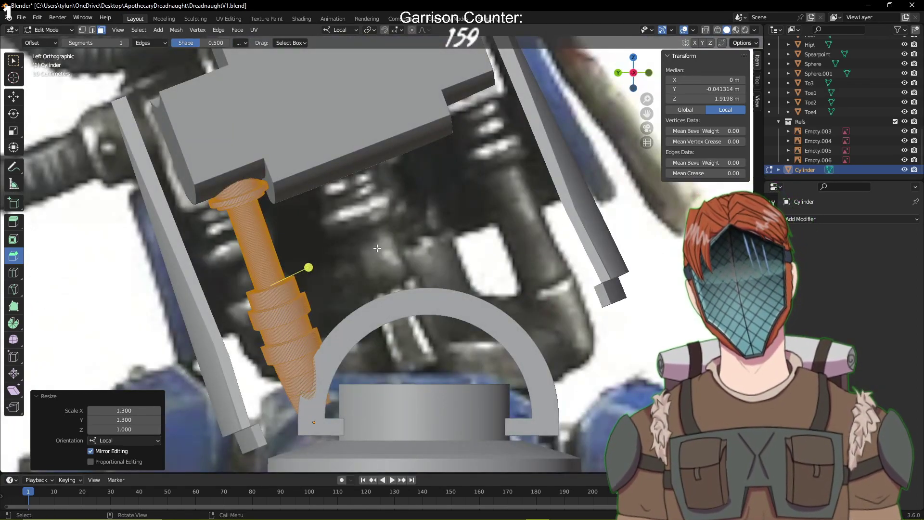
pyautogui.press('g')
pyautogui.press('x')
pyautogui.press('y')
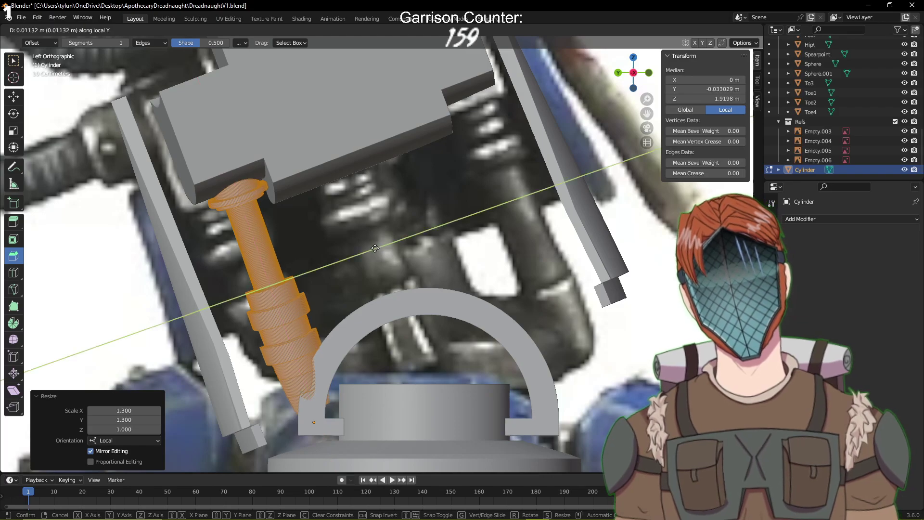
pyautogui.click(375, 249)
# Switch the viewport to wireframe display and clear the face selection
pyautogui.press('z')
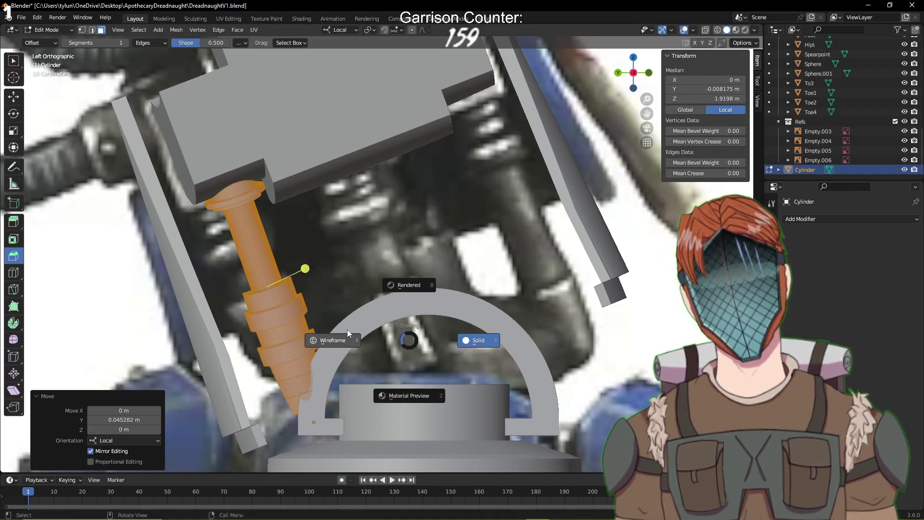
pyautogui.click(340, 342)
pyautogui.click(400, 361)
pyautogui.press('b')
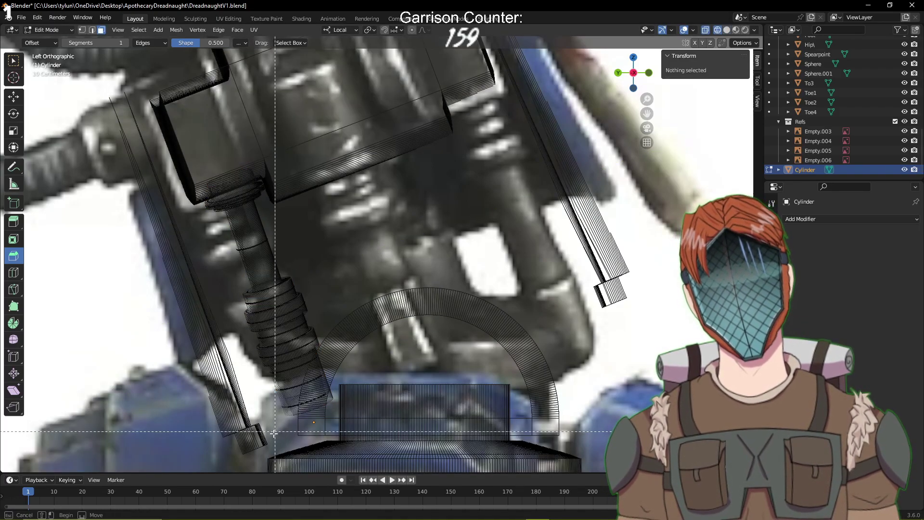
pyautogui.moveTo(268, 461); pyautogui.dragTo(391, 392)
pyautogui.click(407, 338)
# Select all faces of the piston's lowest cylindrical end segment beside the arch
pyautogui.scroll(4, 385, 394)
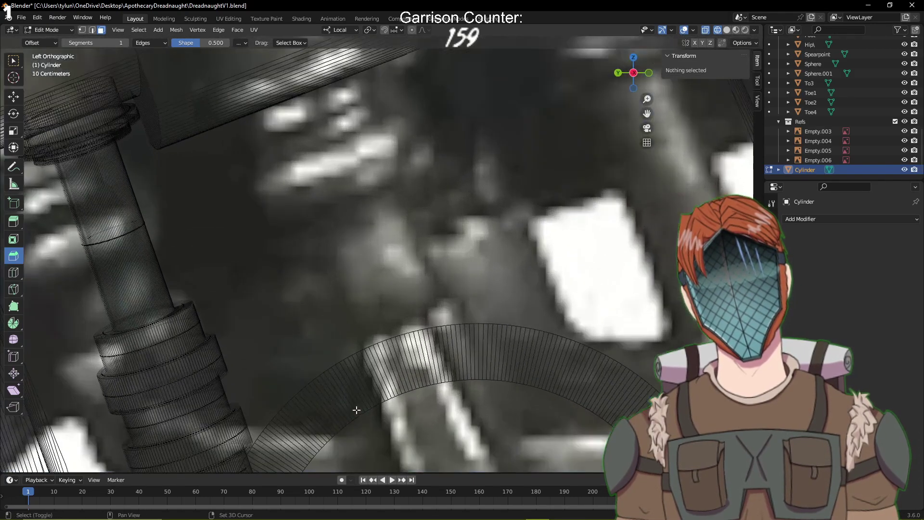
pyautogui.keyDown('shift'); pyautogui.moveTo(355, 409); pyautogui.dragTo(447, 148, button='middle'); pyautogui.keyUp('shift')
pyautogui.scroll(2, 345, 351)
pyautogui.keyDown('shift'); pyautogui.moveTo(346, 352); pyautogui.dragTo(382, 315, button='middle'); pyautogui.keyUp('shift')
pyautogui.scroll(2, 382, 315)
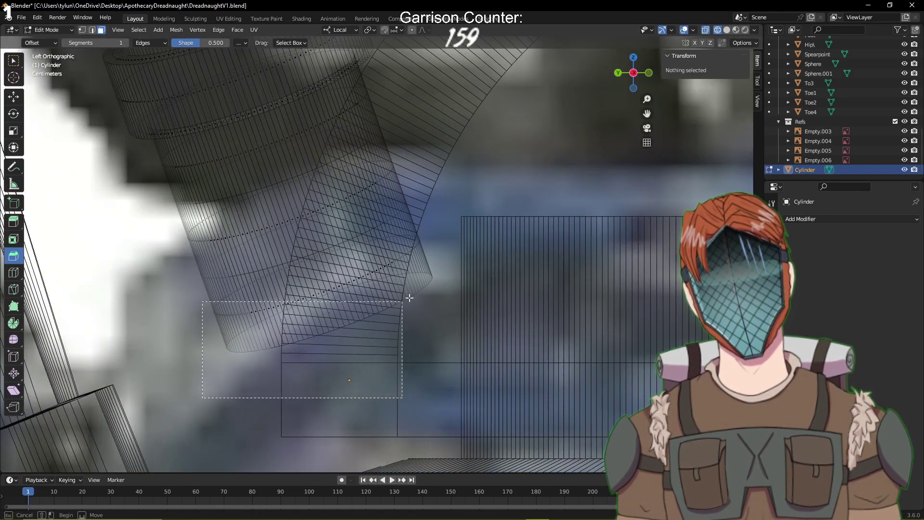
pyautogui.keyDown('alt'); pyautogui.click(432, 283); pyautogui.keyUp('alt')
pyautogui.keyDown('shift'); pyautogui.moveTo(431, 283); pyautogui.dragTo(490, 230); pyautogui.keyUp('shift')
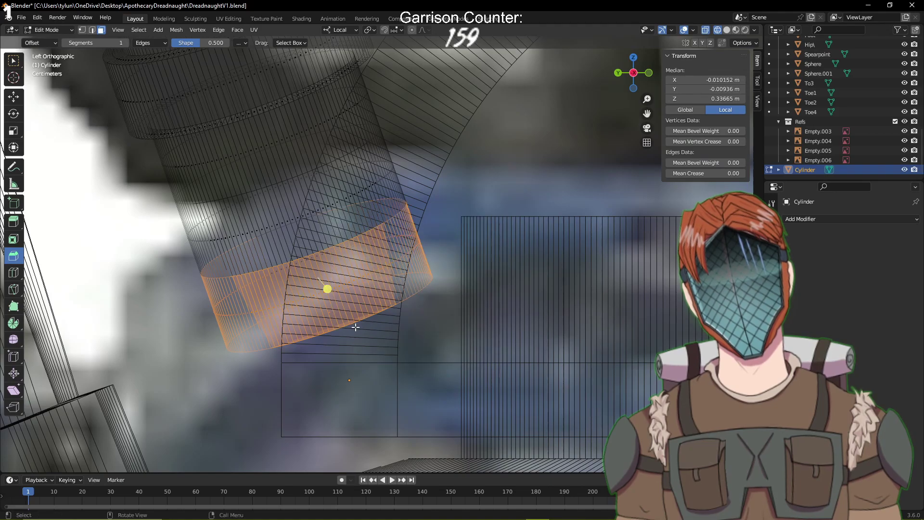
pyautogui.press('b')
pyautogui.moveTo(266, 366); pyautogui.dragTo(442, 240)
pyautogui.press('b')
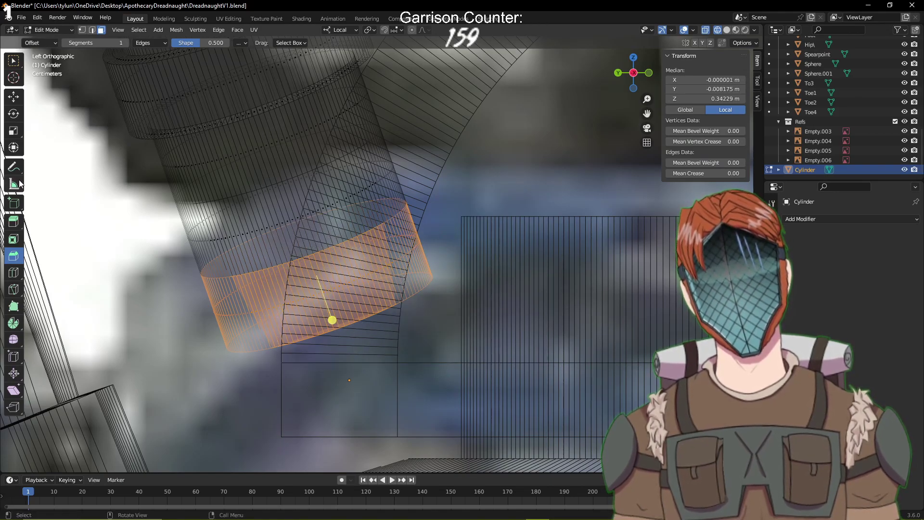
# Scale the piston's lowest segment to about 0.754 and rotate it about -25.3° in the view plane
pyautogui.click(13, 96)
pyautogui.press('s')
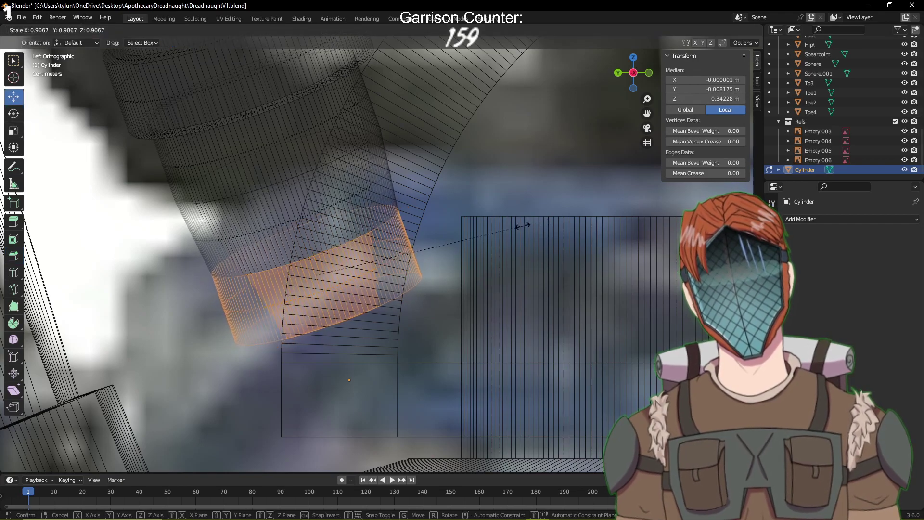
pyautogui.click(491, 230)
pyautogui.press('r')
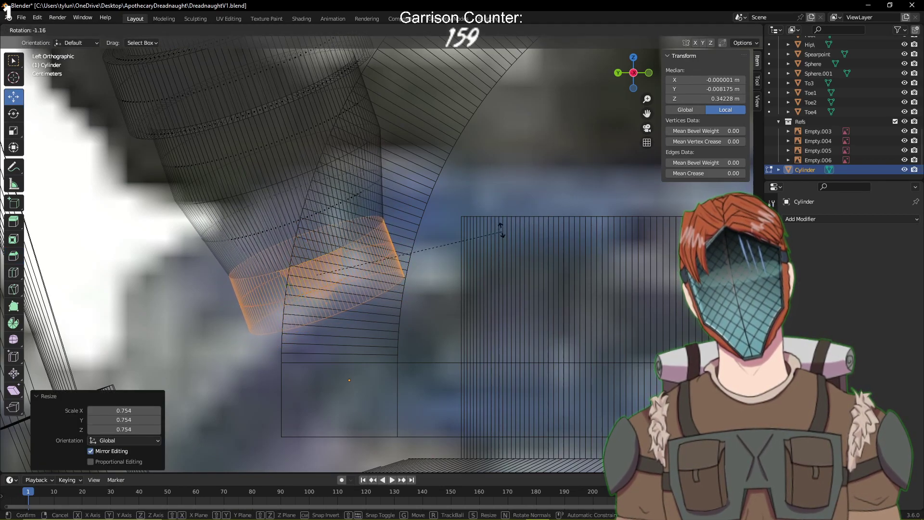
pyautogui.click(499, 149)
# Move the lowest segment about -0.084 m in Y and -0.017 m in Z into the arch, and shrink it slightly
pyautogui.press('g')
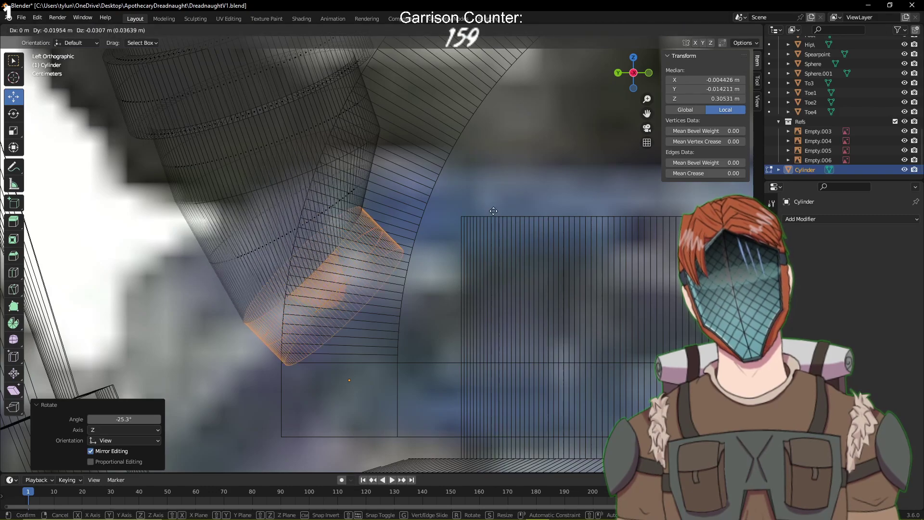
pyautogui.click(530, 211)
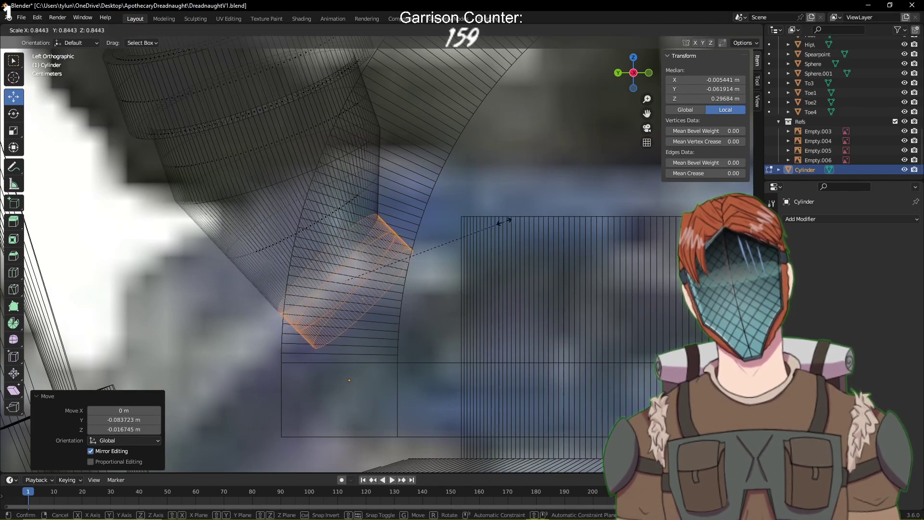
pyautogui.click(492, 222)
# Return to solid shading and scale the piston's lowest segment by a further 0.841
pyautogui.press('Tab')
pyautogui.scroll(-5, 533, 230)
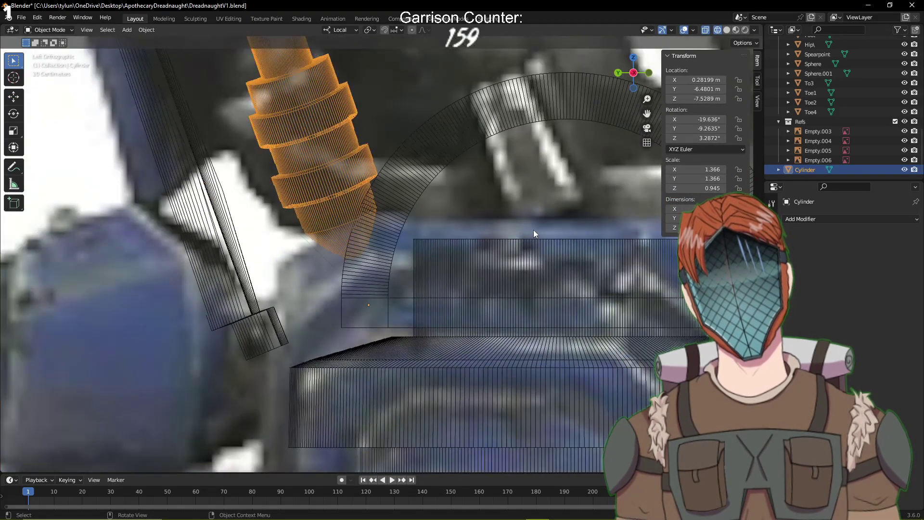
pyautogui.press('z')
pyautogui.click(588, 231)
pyautogui.moveTo(588, 232)
pyautogui.mouseDown(button='middle')
pyautogui.moveTo(461, 235)
pyautogui.moveTo(466, 212)
pyautogui.moveTo(428, 249)
pyautogui.moveTo(475, 253)
pyautogui.moveTo(461, 247)
pyautogui.mouseUp(button='middle')
pyautogui.press('Tab')
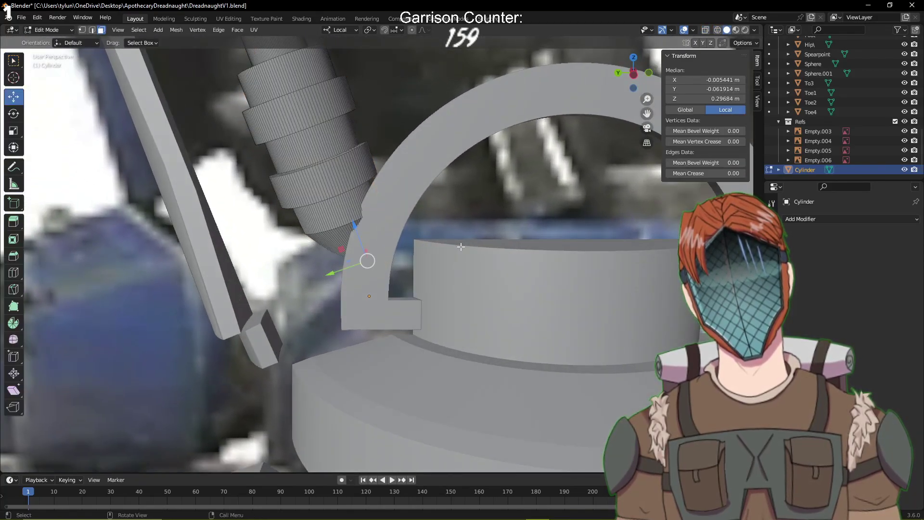
pyautogui.press('s')
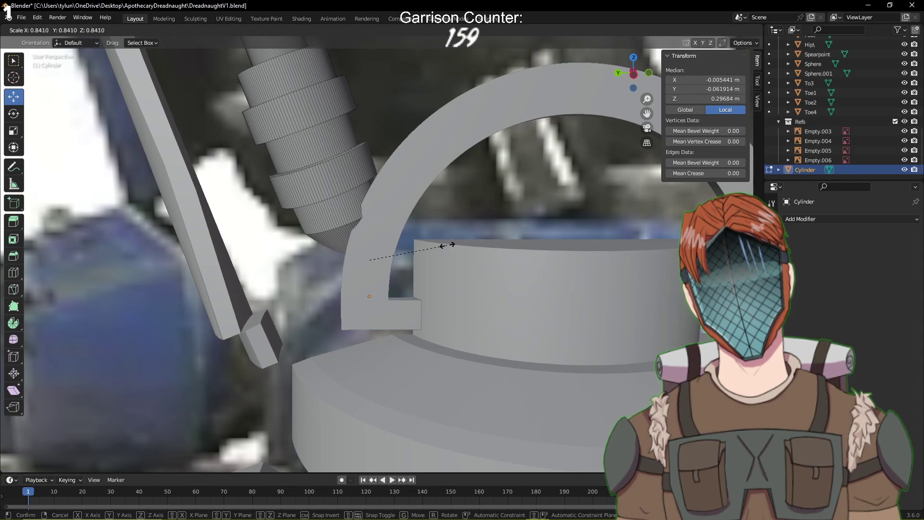
pyautogui.click(447, 246)
# In the left orthographic wireframe view, select the piston's whole ribbed section above its bent end
pyautogui.scroll(-4, 456, 234)
pyautogui.scroll(4, 456, 234)
pyautogui.scroll(-2, 456, 231)
pyautogui.press('KP_1')
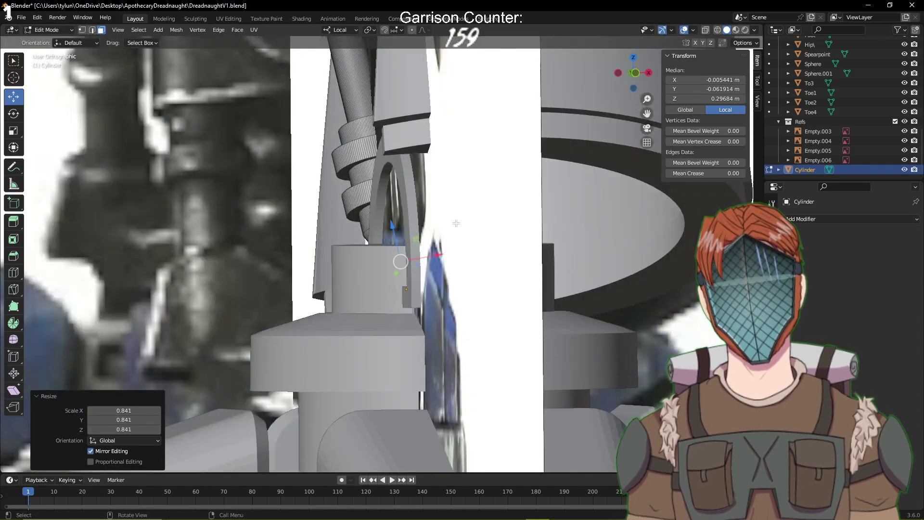
pyautogui.press('KP_3')
pyautogui.press('ctrl+KP_3')
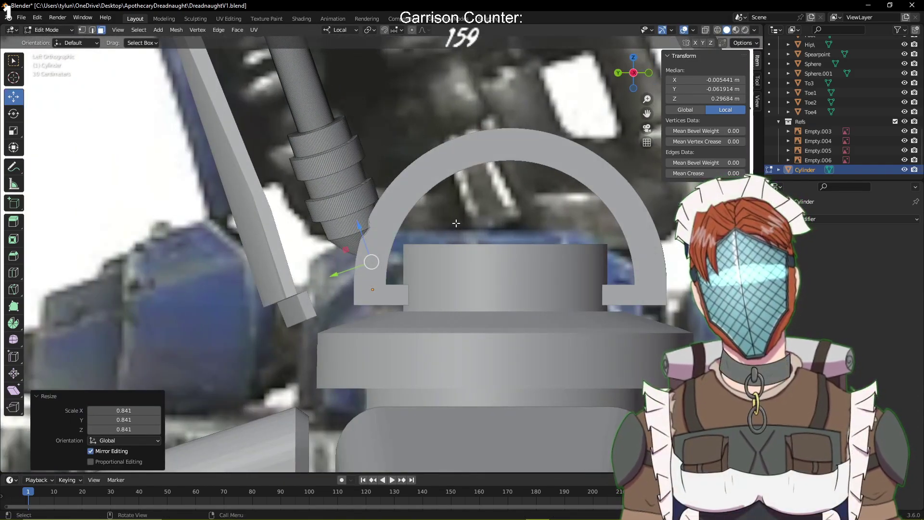
pyautogui.click(456, 223)
pyautogui.press('z')
pyautogui.click(411, 224)
pyautogui.keyDown('shift'); pyautogui.moveTo(415, 203); pyautogui.dragTo(428, 253, button='middle'); pyautogui.keyUp('shift')
pyautogui.scroll(1, 426, 252)
pyautogui.press('b')
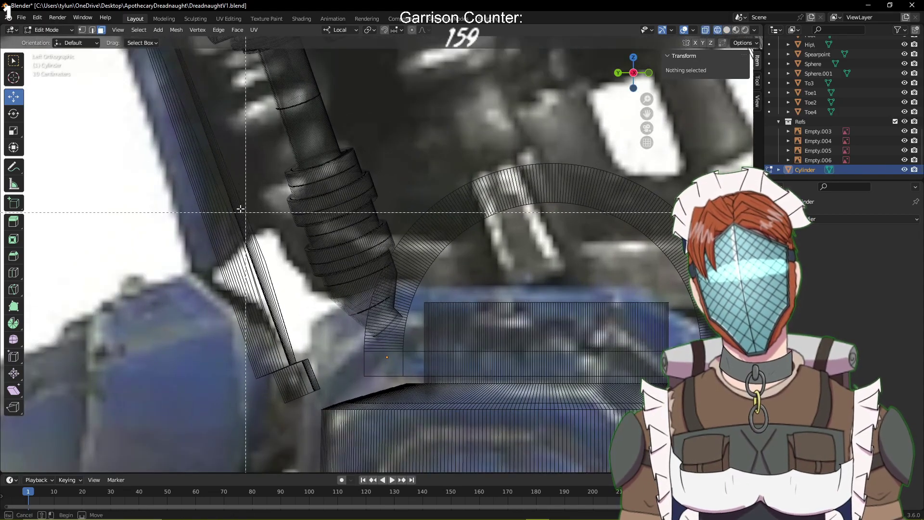
pyautogui.moveTo(354, 174); pyautogui.dragTo(416, 246)
pyautogui.press('b')
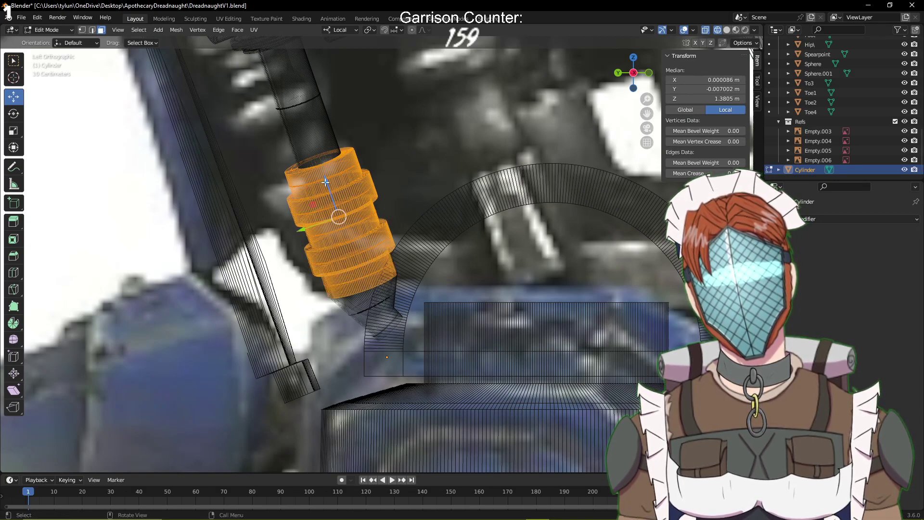
# Slide the ribbed section up the shaft about 0.26 m along local Z and restore solid shading
pyautogui.moveTo(325, 182); pyautogui.dragTo(309, 154)
pyautogui.press('z')
pyautogui.click(435, 200)
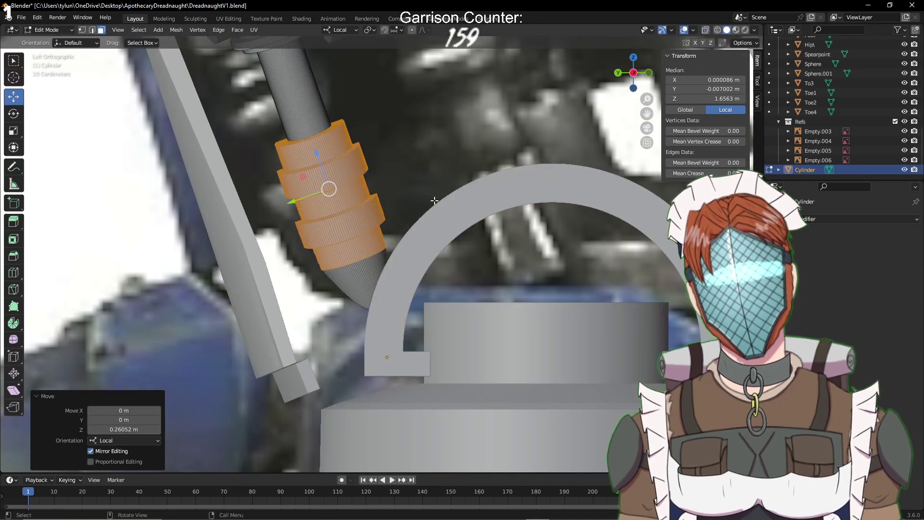
pyautogui.moveTo(440, 176); pyautogui.dragTo(409, 194, button='middle')
# Leave Edit Mode and save the Blender file
pyautogui.press('Tab')
pyautogui.scroll(-6, 409, 194)
pyautogui.hotkey('ctrl', 's')
pyautogui.click(654, 263)
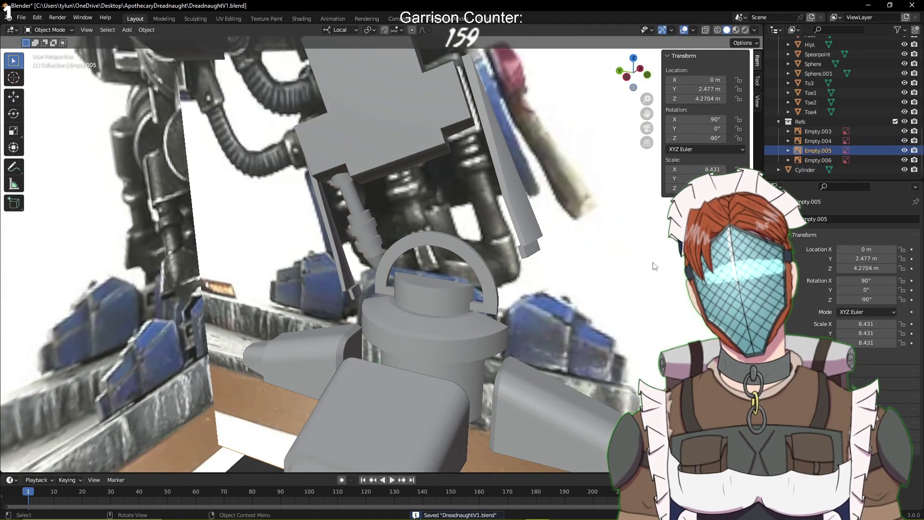
pyautogui.moveTo(655, 266)
pyautogui.mouseDown(button='middle')
pyautogui.moveTo(624, 225)
pyautogui.moveTo(670, 262)
pyautogui.mouseUp(button='middle')
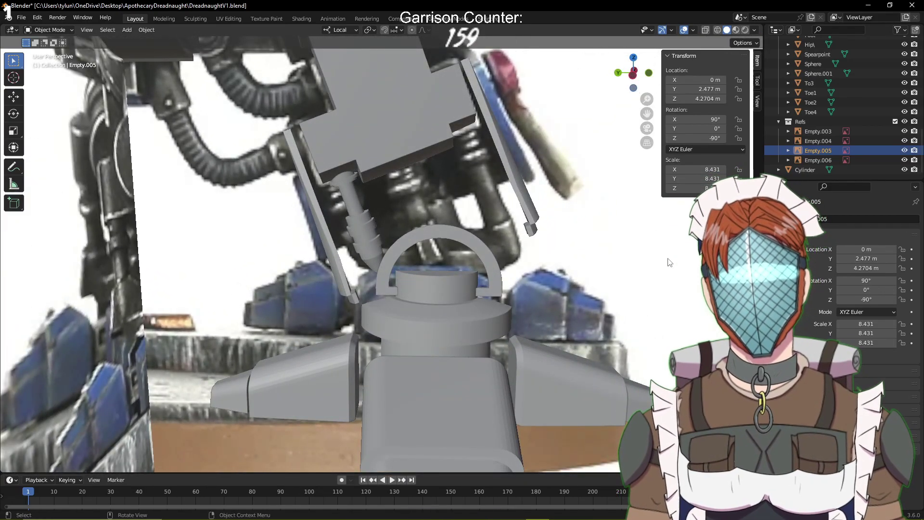
pyautogui.scroll(5, 534, 294)
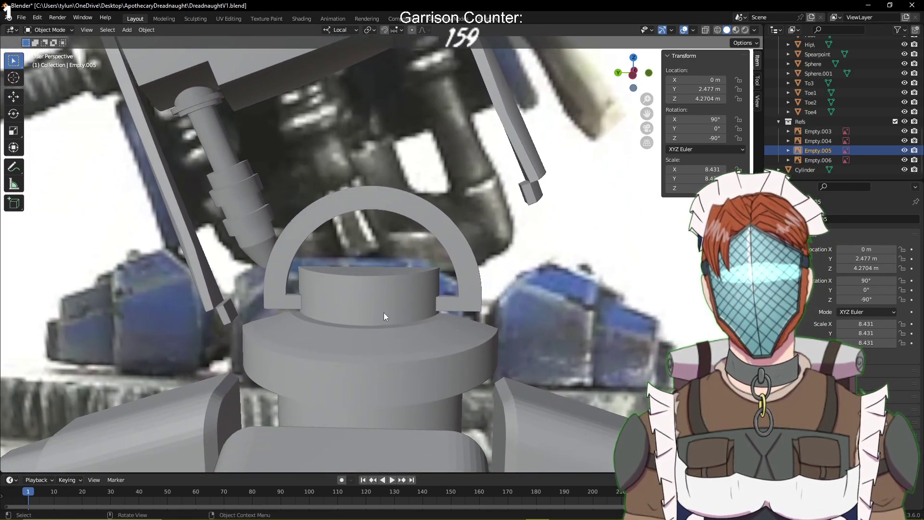
# In the front orthographic view, shift the Empty.005 reference image about 0.516 m along its local Z axis and save the file
pyautogui.moveTo(351, 305); pyautogui.dragTo(549, 375, button='middle')
pyautogui.scroll(4, 458, 261)
pyautogui.scroll(-13, 460, 262)
pyautogui.scroll(3, 549, 374)
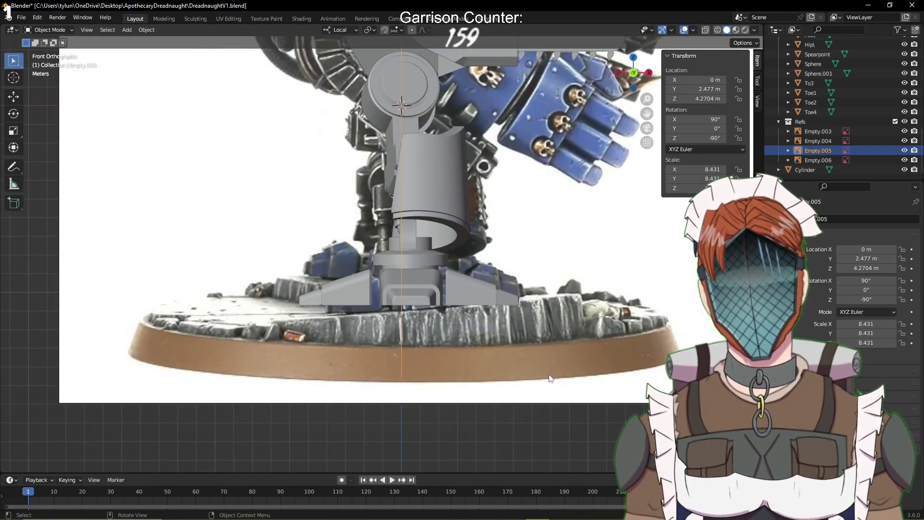
pyautogui.press('g')
pyautogui.press('z')
pyautogui.press('z')
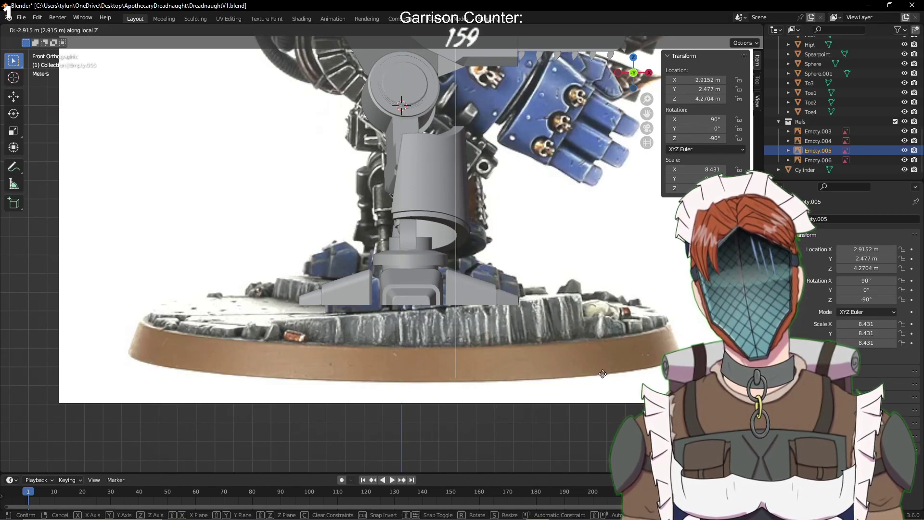
pyautogui.click(560, 383)
pyautogui.moveTo(560, 384); pyautogui.dragTo(608, 393, button='middle')
pyautogui.hotkey('ctrl', 's')
# Inspect the dreadnought's front panel, selecting and framing the smallest round lens beside the vision slot
pyautogui.moveTo(400, 381); pyautogui.dragTo(460, 239, button='middle')
pyautogui.scroll(4, 451, 308)
pyautogui.scroll(-10, 452, 308)
pyautogui.scroll(4, 460, 240)
pyautogui.keyDown('shift'); pyautogui.moveTo(390, 259); pyautogui.dragTo(424, 298, button='middle'); pyautogui.keyUp('shift')
pyautogui.scroll(2, 417, 298)
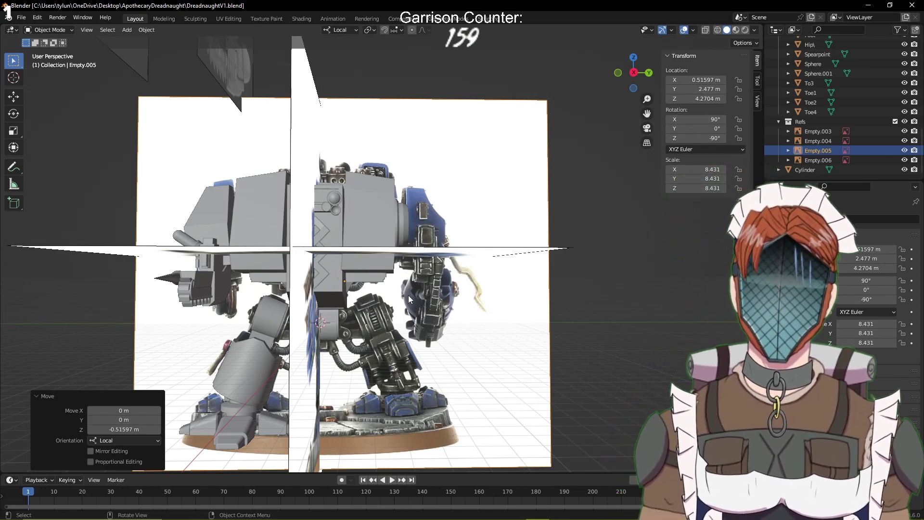
pyautogui.moveTo(615, 277); pyautogui.dragTo(584, 365, button='middle')
pyautogui.scroll(6, 323, 250)
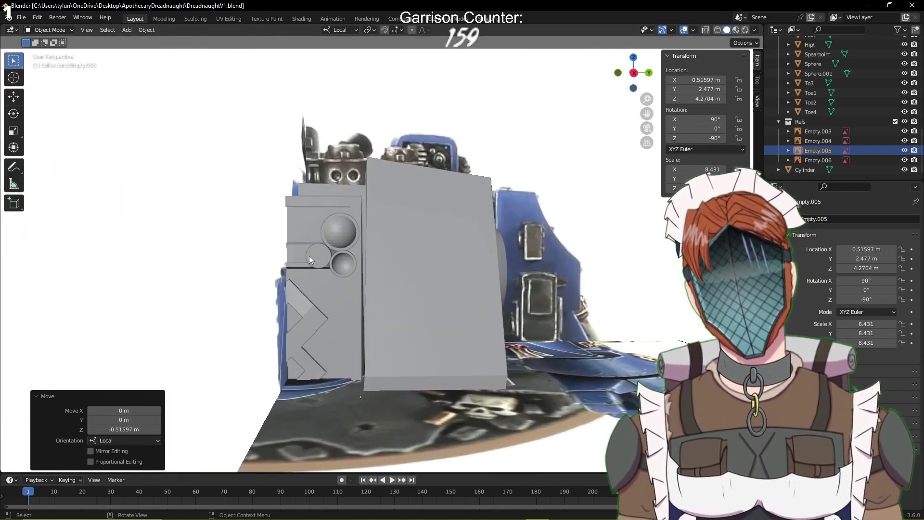
pyautogui.moveTo(318, 260)
pyautogui.mouseDown(button='middle')
pyautogui.moveTo(339, 278)
pyautogui.moveTo(319, 252)
pyautogui.mouseUp(button='middle')
pyautogui.click(318, 255)
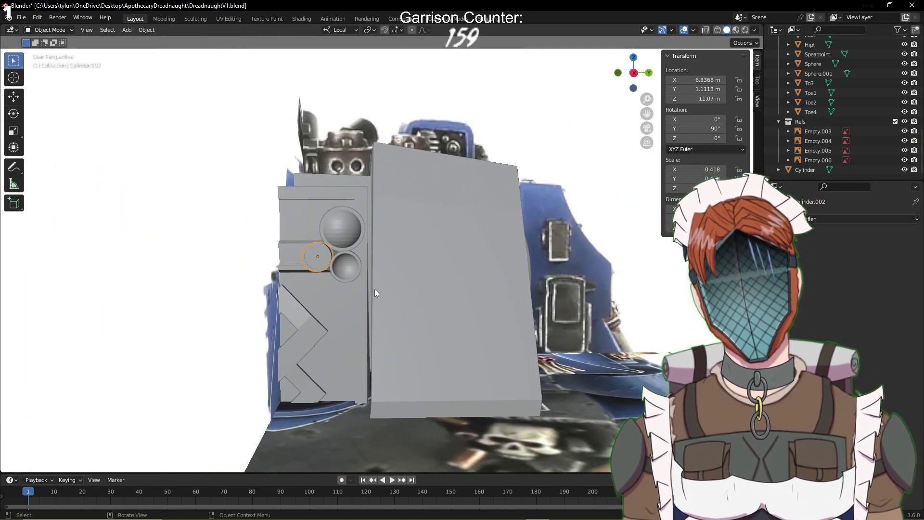
pyautogui.press('KP_Decimal')
pyautogui.scroll(-8, 374, 289)
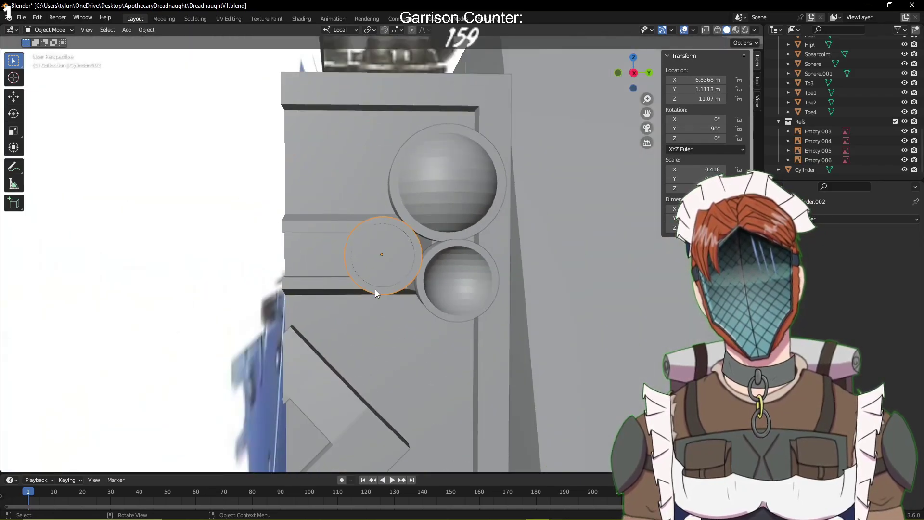
pyautogui.scroll(-10, 376, 288)
# Examine the whole model against its reference planes, including the black dreadnought artwork standing beside it
pyautogui.moveTo(375, 288); pyautogui.dragTo(470, 307, button='middle')
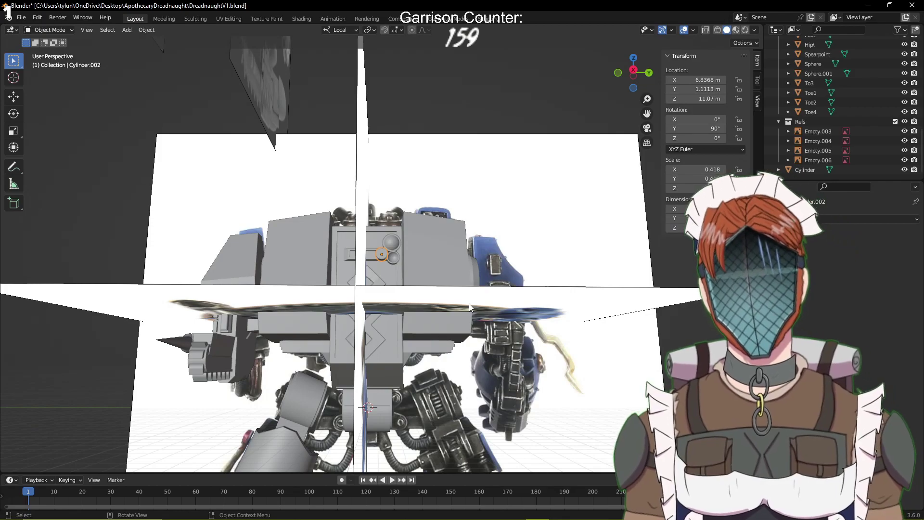
pyautogui.moveTo(446, 317); pyautogui.dragTo(447, 325, button='middle')
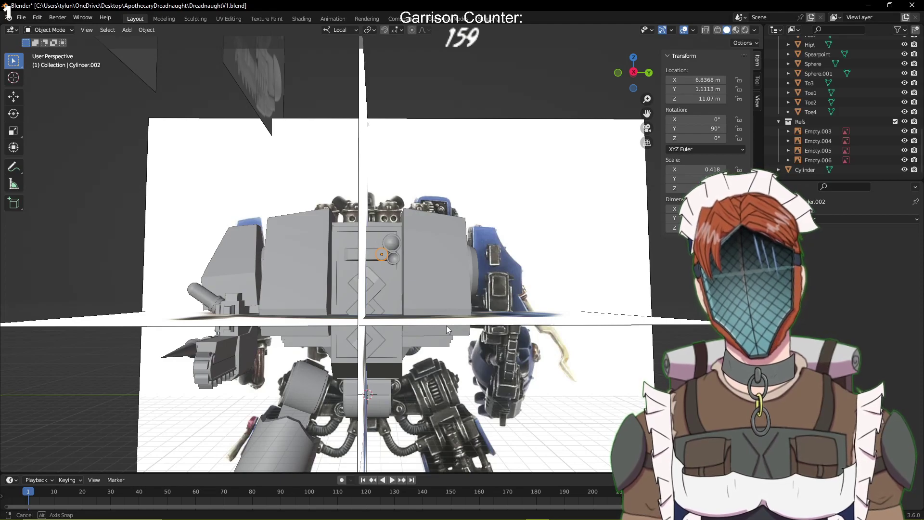
pyautogui.moveTo(447, 325); pyautogui.dragTo(355, 314, button='middle')
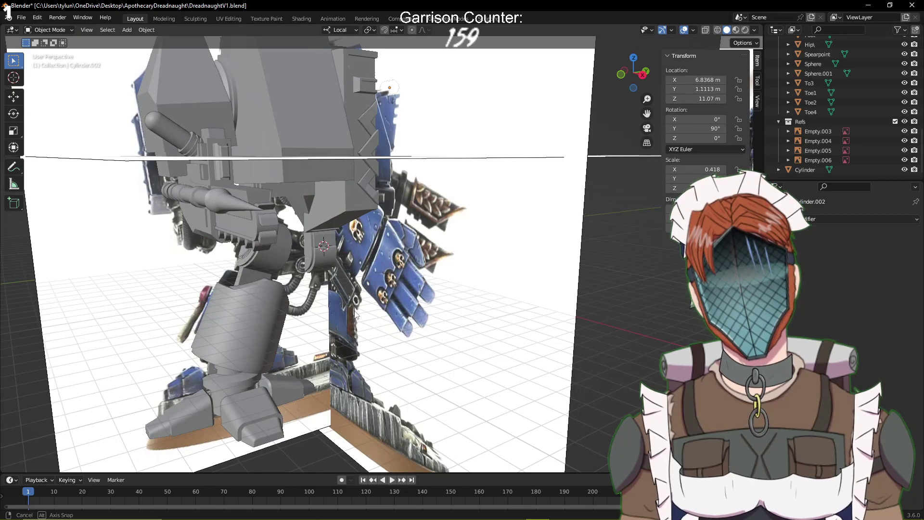
pyautogui.keyDown('shift'); pyautogui.moveTo(397, 227); pyautogui.dragTo(339, 279, button='middle'); pyautogui.keyUp('shift')
pyautogui.scroll(5, 338, 278)
pyautogui.scroll(-10, 338, 278)
pyautogui.keyDown('shift'); pyautogui.moveTo(409, 268); pyautogui.dragTo(298, 245, button='middle'); pyautogui.keyUp('shift')
pyautogui.keyDown('shift'); pyautogui.moveTo(626, 231); pyautogui.dragTo(219, 264, button='middle'); pyautogui.keyUp('shift')
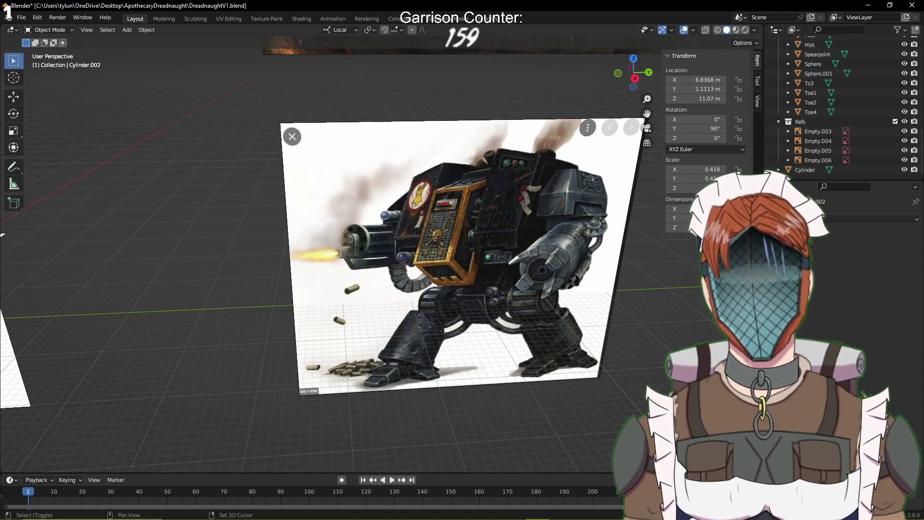
pyautogui.keyDown('shift'); pyautogui.moveTo(178, 250); pyautogui.dragTo(501, 224, button='middle'); pyautogui.keyUp('shift')
pyautogui.keyDown('shift'); pyautogui.moveTo(251, 243); pyautogui.dragTo(479, 227, button='middle'); pyautogui.keyUp('shift')
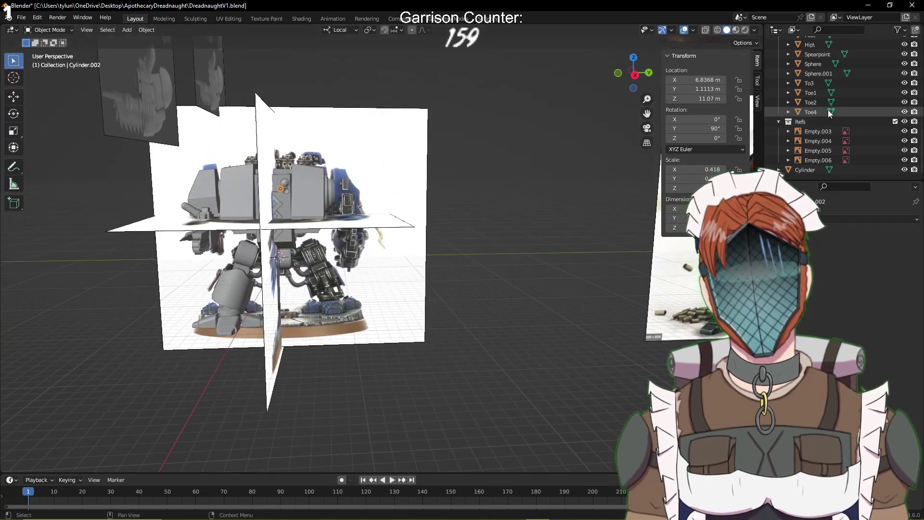
# Unhide the Empty reference image and move it away from the model, about 50.4 m along negative Y and 9.65 m up
pyautogui.scroll(5, 829, 113)
pyautogui.click(905, 83)
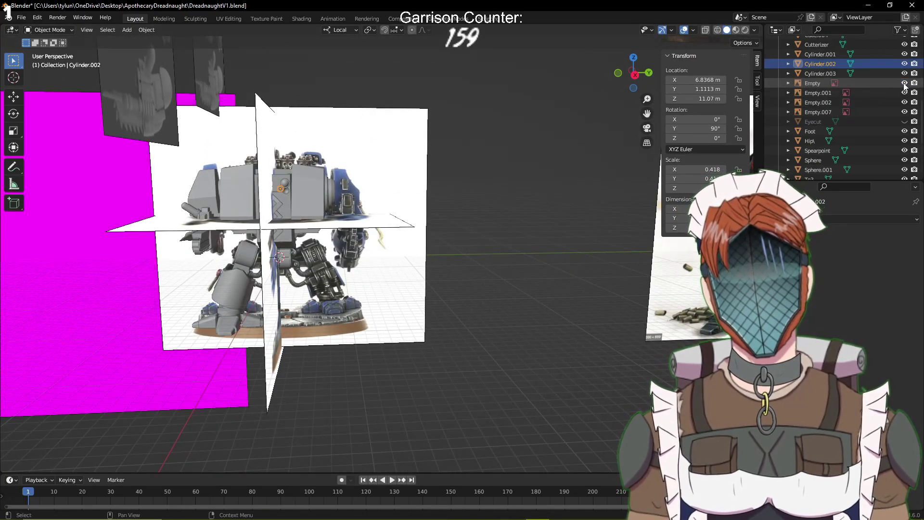
pyautogui.scroll(-6, 514, 239)
pyautogui.scroll(2, 509, 236)
pyautogui.keyDown('shift'); pyautogui.moveTo(508, 229); pyautogui.dragTo(590, 230, button='middle'); pyautogui.keyUp('shift')
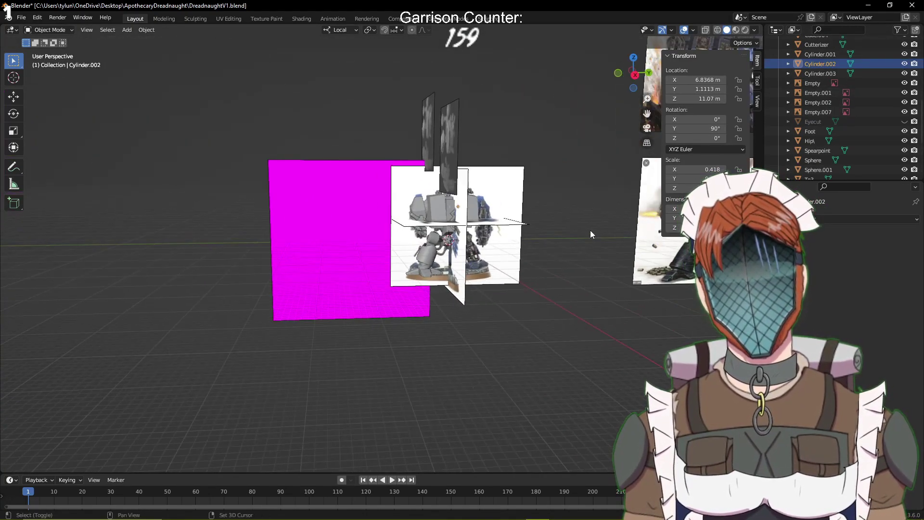
pyautogui.click(338, 211)
pyautogui.moveTo(338, 214); pyautogui.dragTo(174, 187)
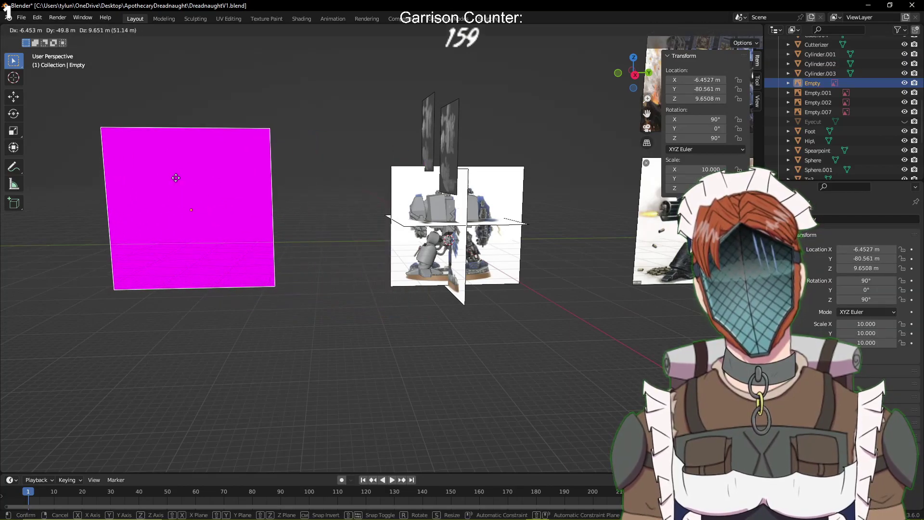
# Hide the relocated Empty reference image again and save the file
pyautogui.click(906, 84)
pyautogui.moveTo(469, 138); pyautogui.dragTo(432, 164, button='middle')
pyautogui.hotkey('ctrl', 's')
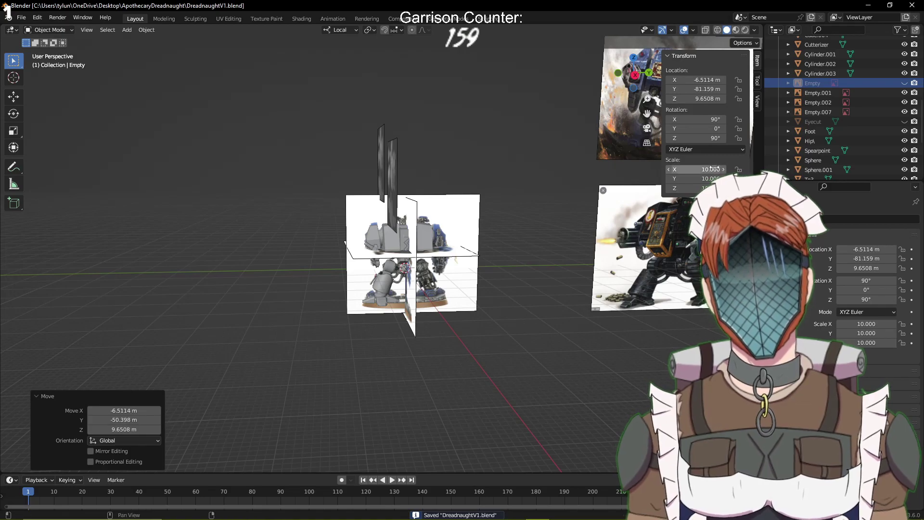
# Frame Cylinder.003, the lower lens on the front panel, and rename it Eye2
pyautogui.click(821, 73)
pyautogui.press('KP_Decimal')
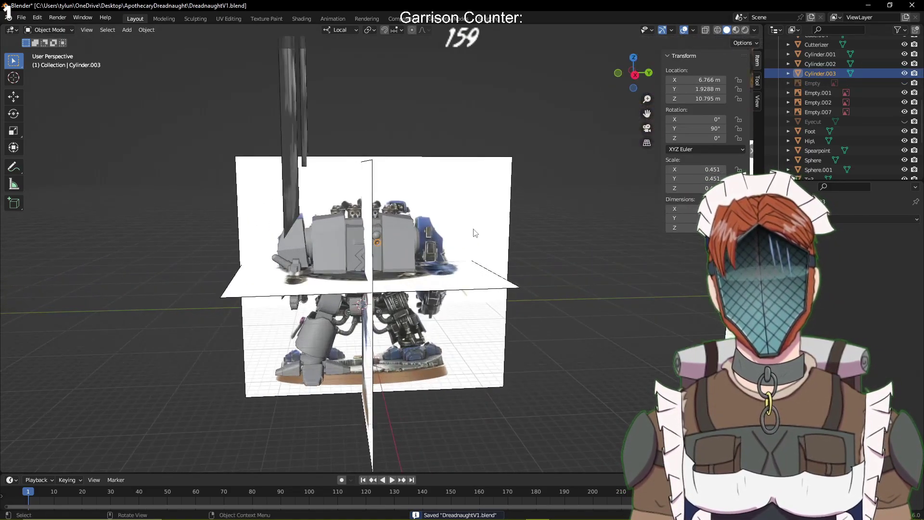
pyautogui.scroll(3, 476, 231)
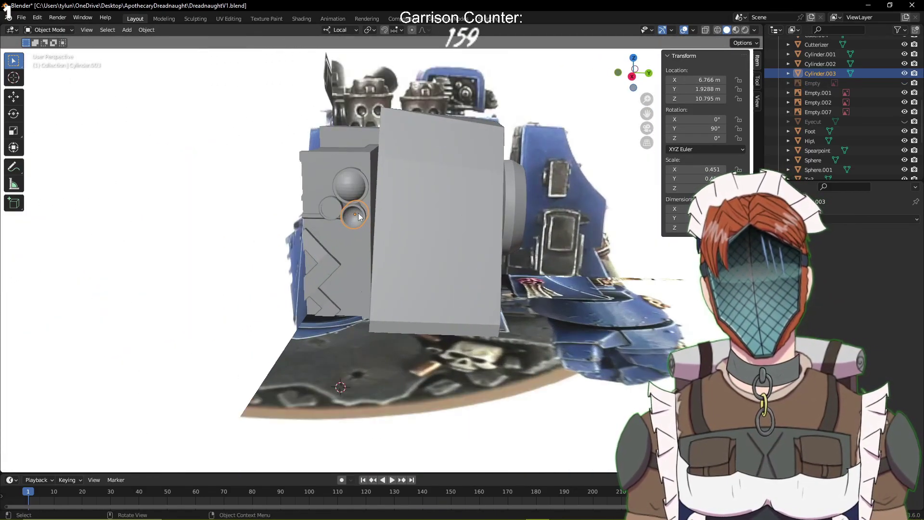
pyautogui.doubleClick(828, 73)
pyautogui.scroll(2, 830, 71)
pyautogui.write('E')
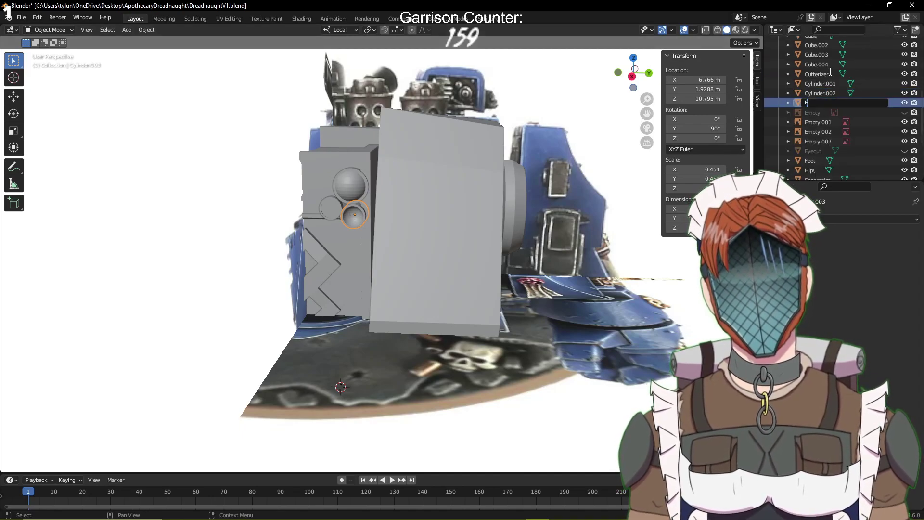
pyautogui.write('ye')
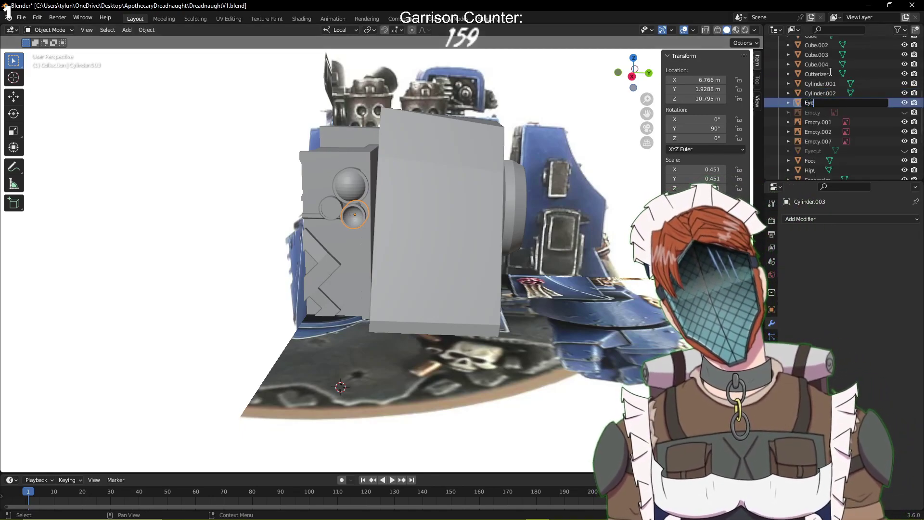
pyautogui.write('2')
pyautogui.press('Return')
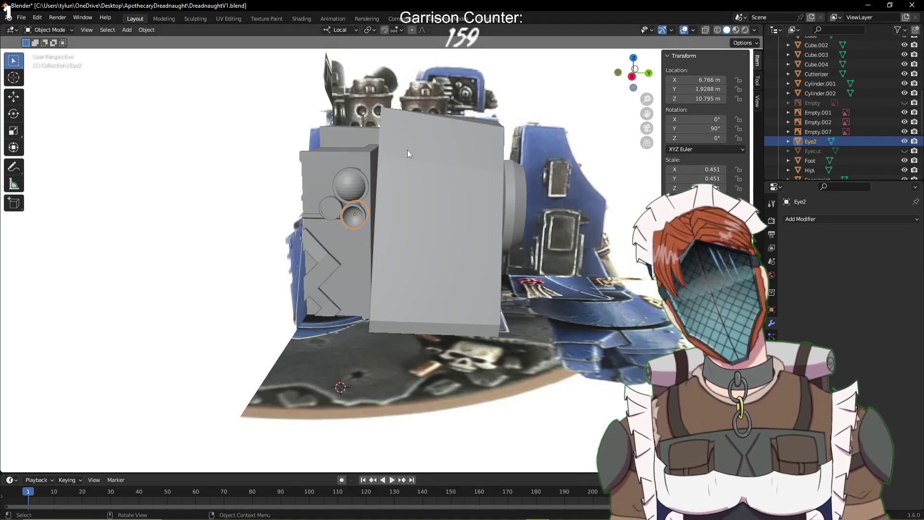
# Select the lens cylinder beside Eye2 and rename it Eye1
pyautogui.click(331, 200)
pyautogui.doubleClick(815, 93)
pyautogui.scroll(1, 815, 93)
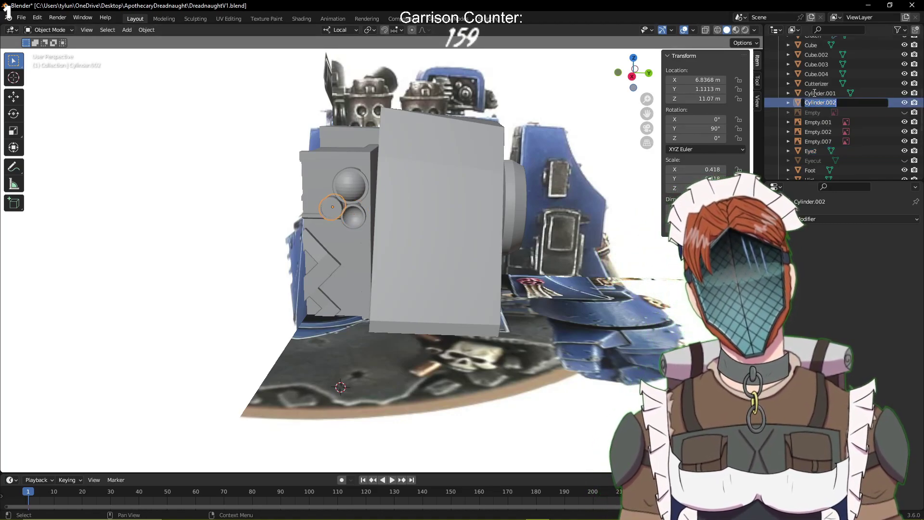
pyautogui.write('Eye1')
pyautogui.press('Return')
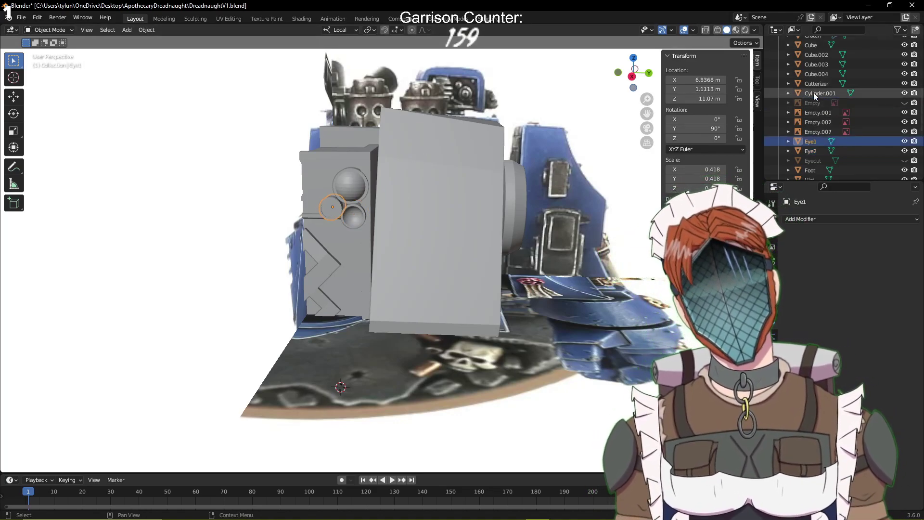
# Select the large spherical lens above the other two and rename it Eye3
pyautogui.click(361, 182)
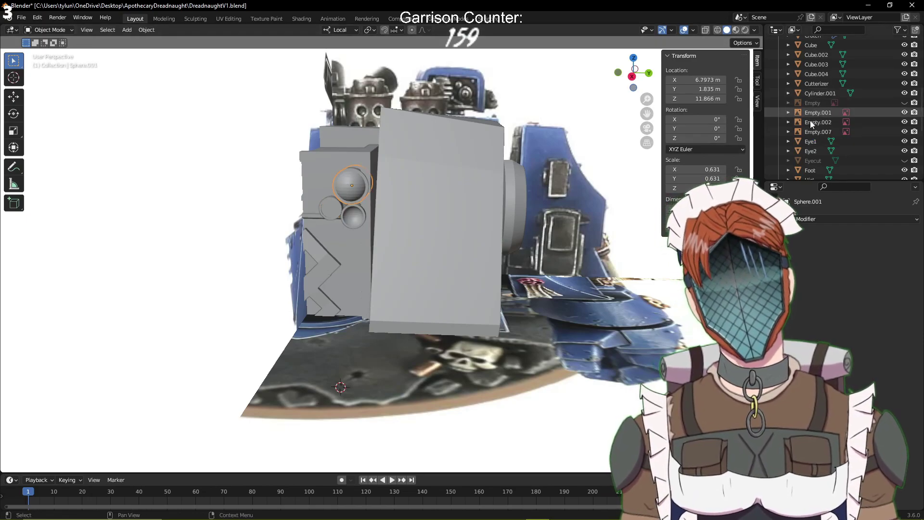
pyautogui.scroll(-3, 811, 132)
pyautogui.press('F2')
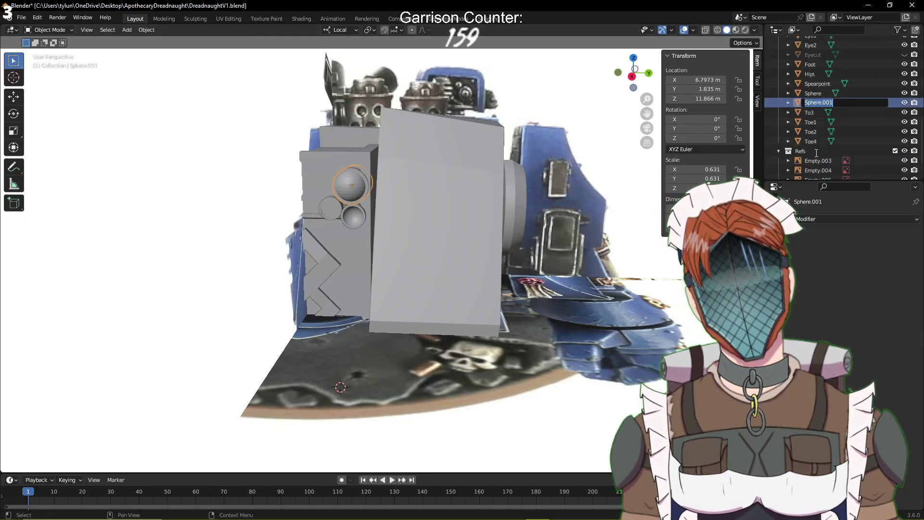
pyautogui.write('E')
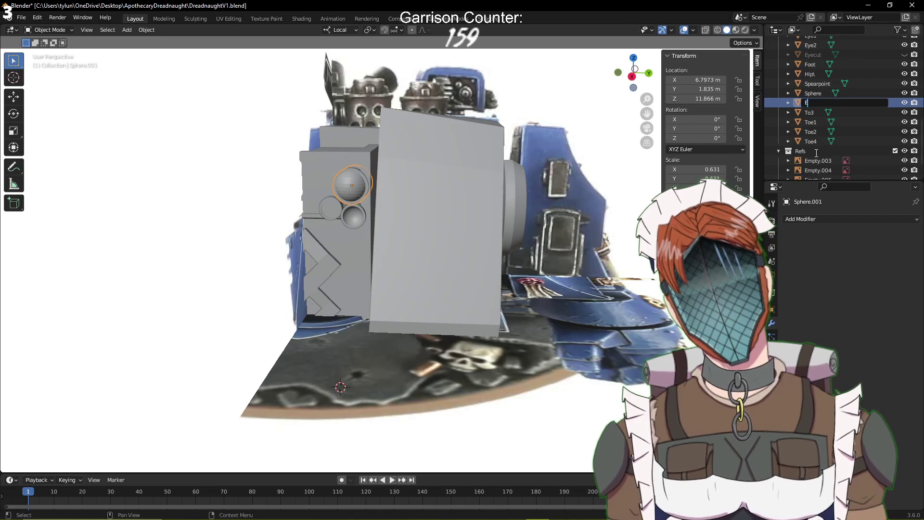
pyautogui.write('ye3')
pyautogui.press('Return')
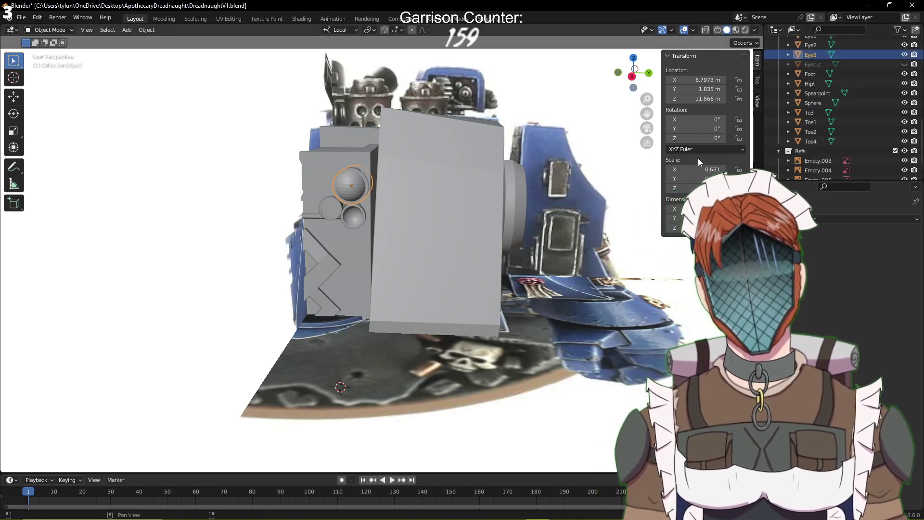
# Check the object names of the front coffin panel and the main body, then inspect the torso and arm
pyautogui.click(354, 260)
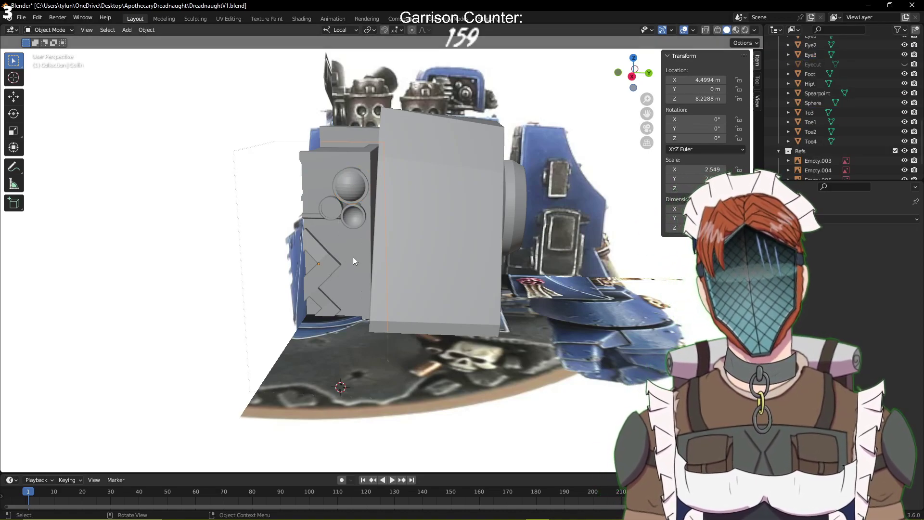
pyautogui.scroll(10, 826, 123)
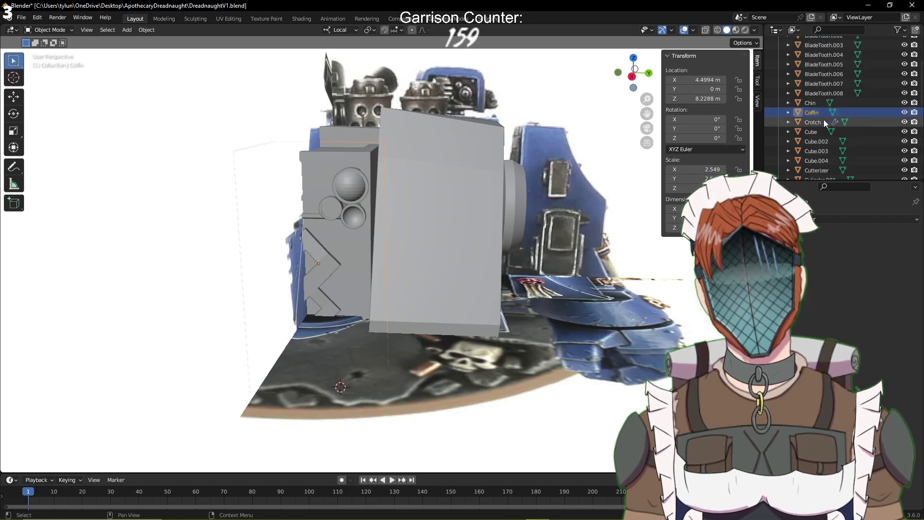
pyautogui.click(470, 195)
pyautogui.scroll(-5, 830, 134)
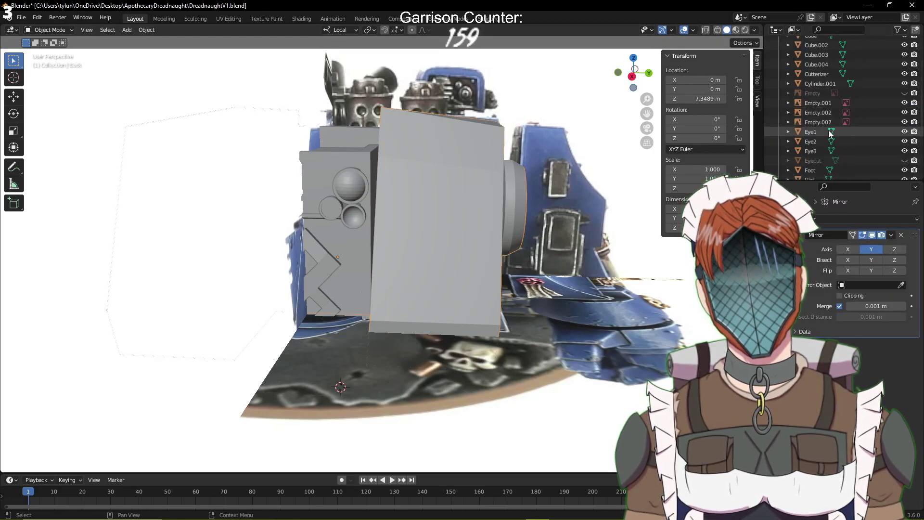
pyautogui.scroll(7, 830, 134)
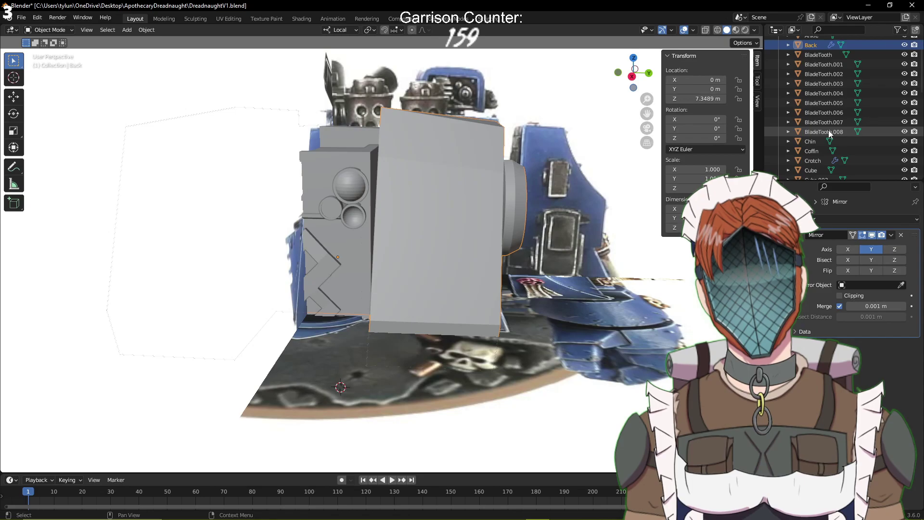
pyautogui.moveTo(454, 132); pyautogui.dragTo(440, 155, button='middle')
pyautogui.scroll(-4, 481, 151)
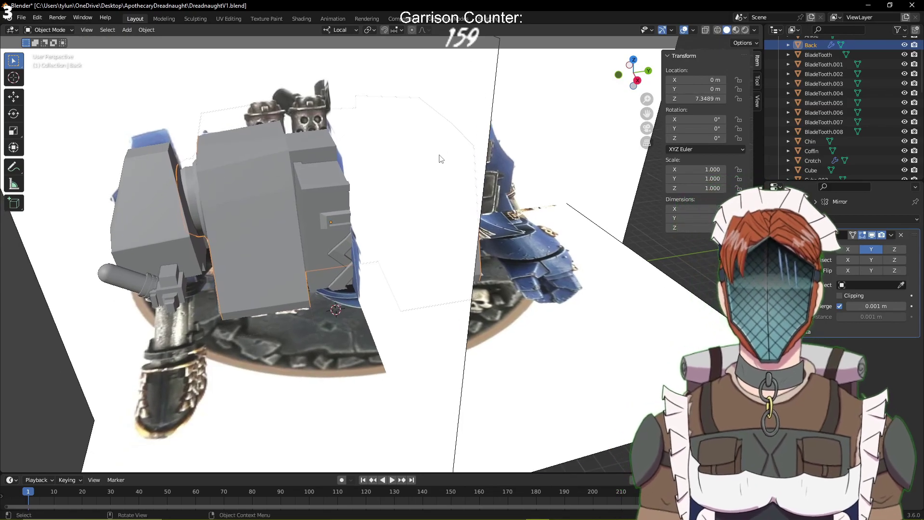
pyautogui.moveTo(328, 296); pyautogui.dragTo(342, 261, button='middle')
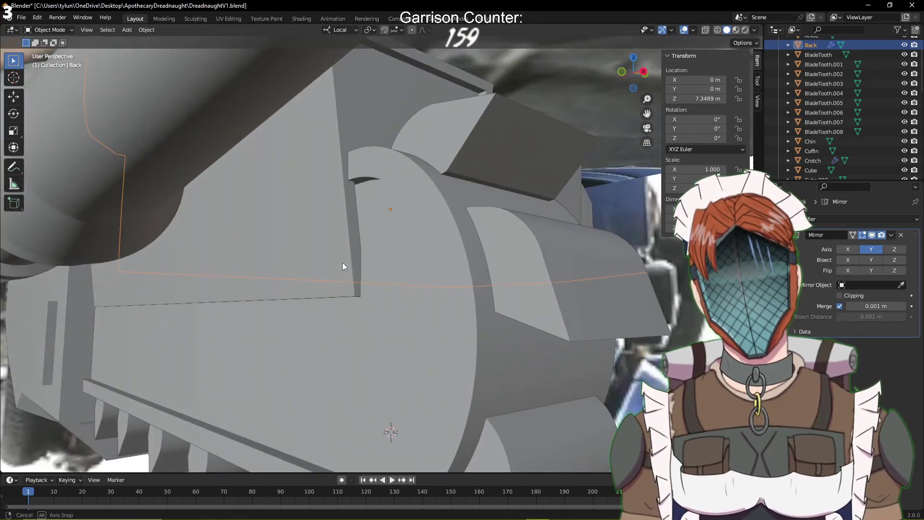
pyautogui.scroll(-3, 342, 262)
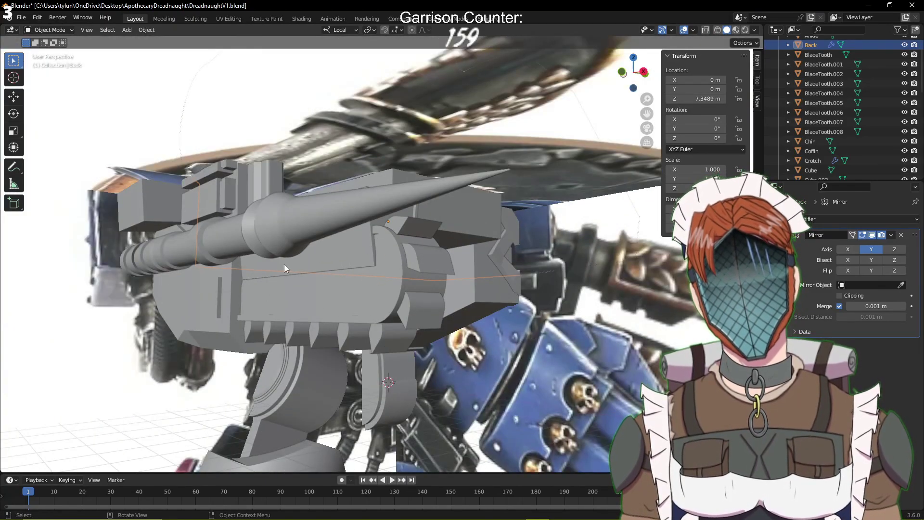
# Save the file and select the small leg piston that meets the ankle arch
pyautogui.moveTo(384, 301); pyautogui.dragTo(190, 314, button='middle')
pyautogui.moveTo(247, 318); pyautogui.dragTo(500, 284, button='middle')
pyautogui.keyDown('shift'); pyautogui.moveTo(532, 331); pyautogui.dragTo(424, 217, button='middle'); pyautogui.keyUp('shift')
pyautogui.scroll(2, 423, 241)
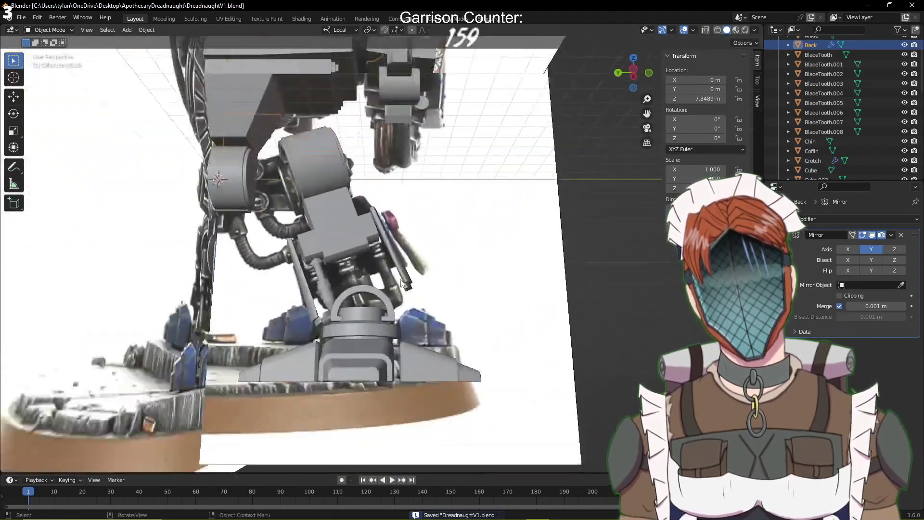
pyautogui.scroll(3, 379, 284)
pyautogui.moveTo(379, 282); pyautogui.dragTo(388, 273, button='middle')
pyautogui.click(285, 316)
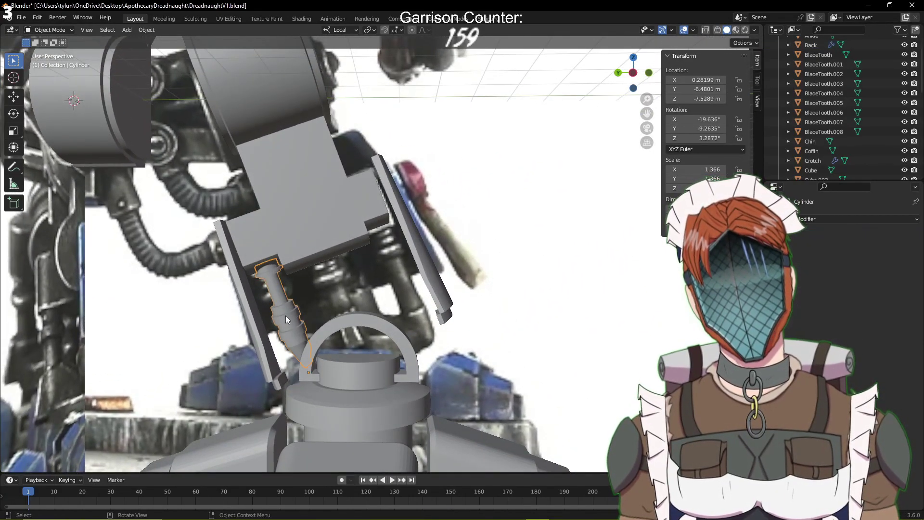
# Duplicate the leg piston and place the copy on the opposite side of the ankle arch, below the hip block's other notch
pyautogui.hotkey('ctrl', 'c')
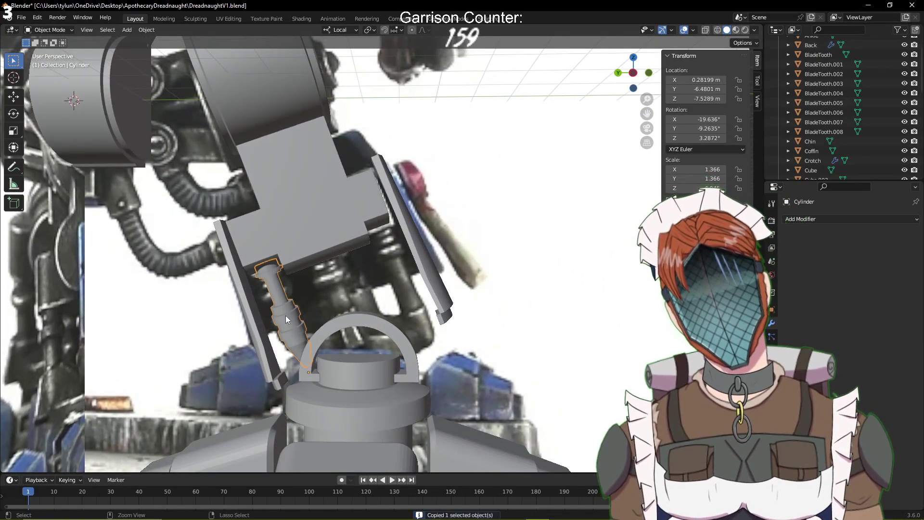
pyautogui.hotkey('ctrl', 'v')
pyautogui.press('g')
pyautogui.click(401, 292)
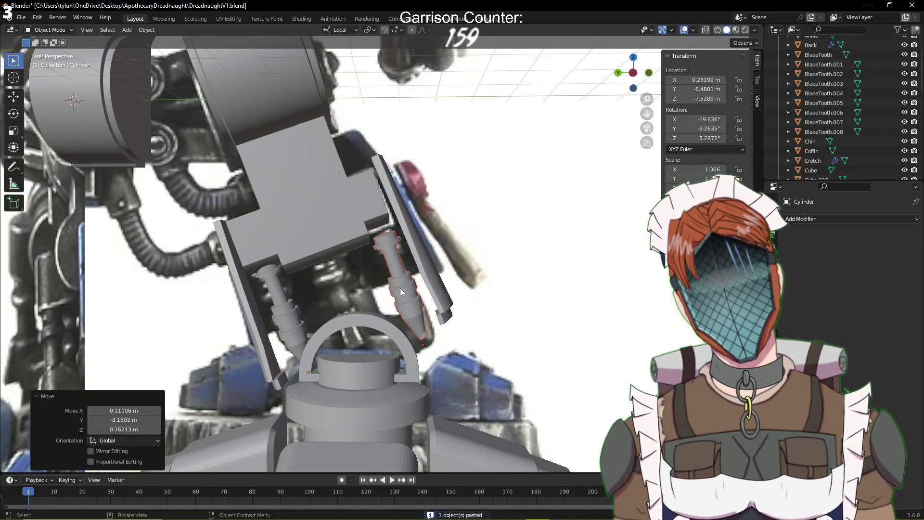
# Try to mirror the copied piston along the global Z axis, and undo it
pyautogui.rightClick(404, 289)
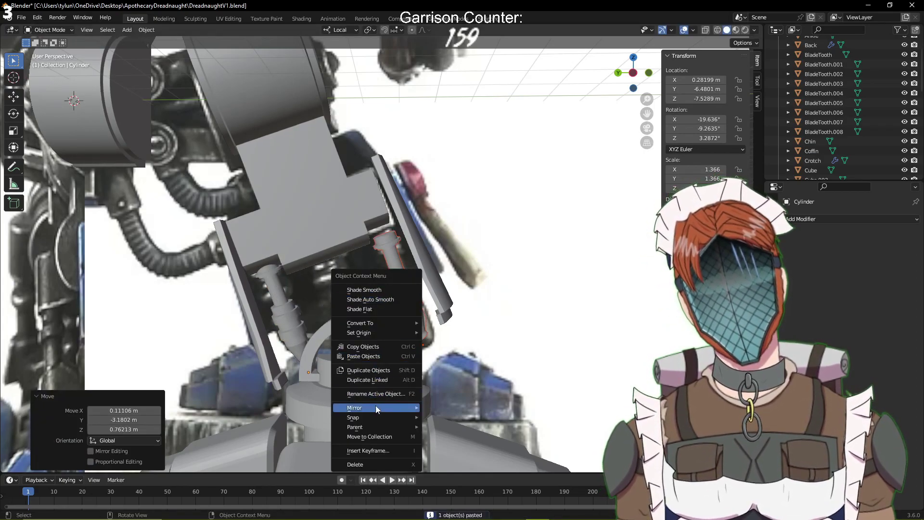
pyautogui.moveTo(375, 406)
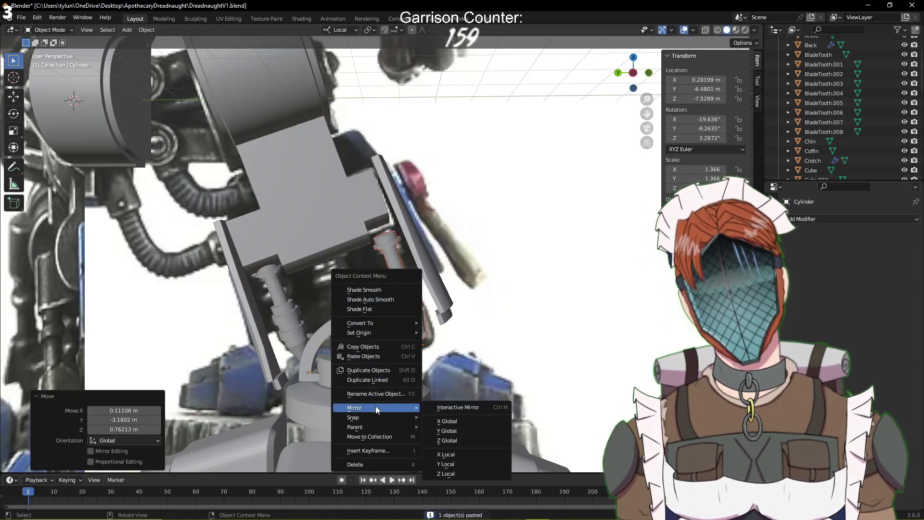
pyautogui.click(457, 441)
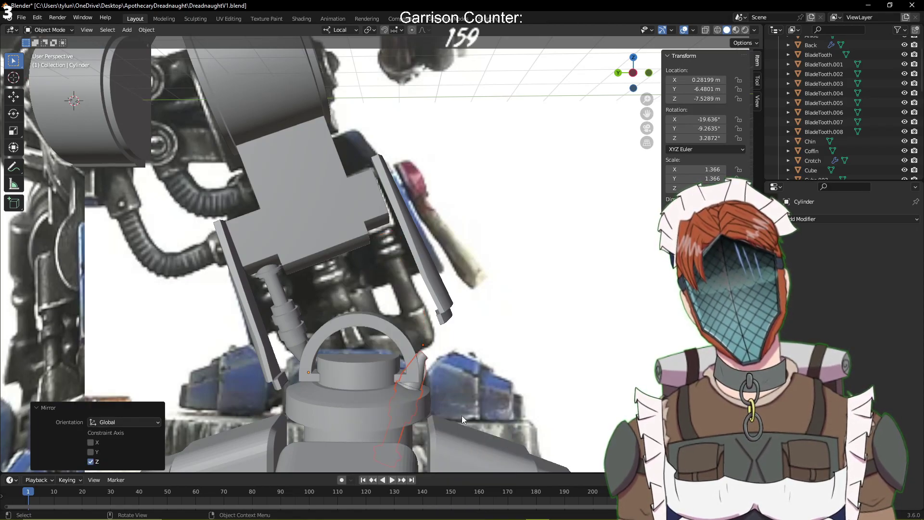
pyautogui.hotkey('ctrl', 'z')
pyautogui.press('z')
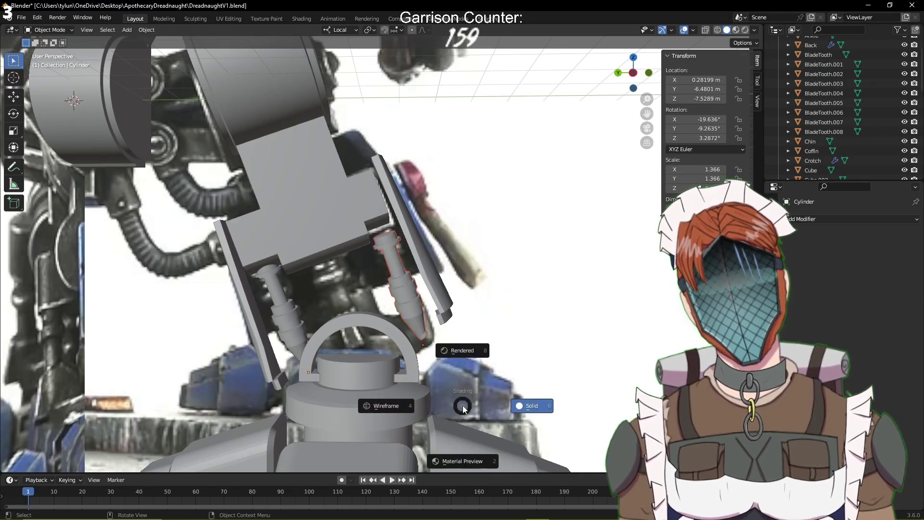
# Mirror the copied piston along its local Y axis and inspect it up close
pyautogui.rightClick(403, 290)
pyautogui.moveTo(403, 291)
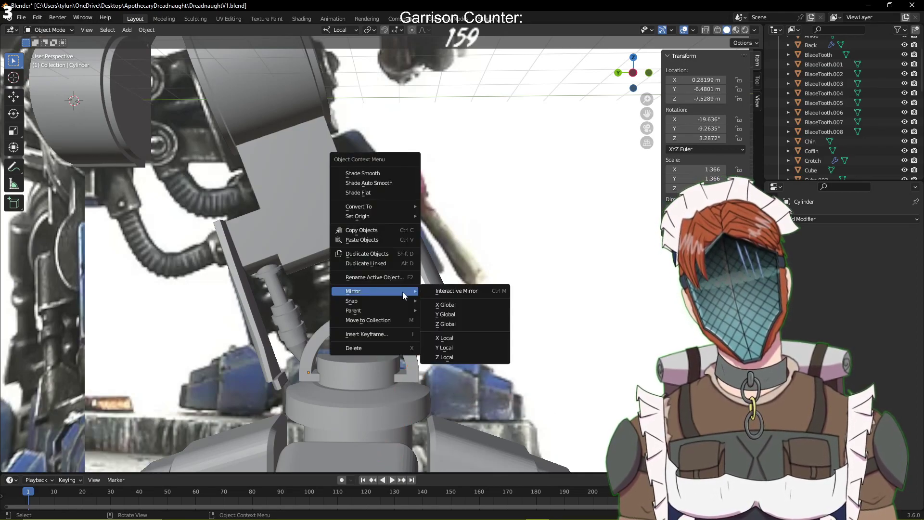
pyautogui.click(461, 347)
pyautogui.scroll(4, 438, 325)
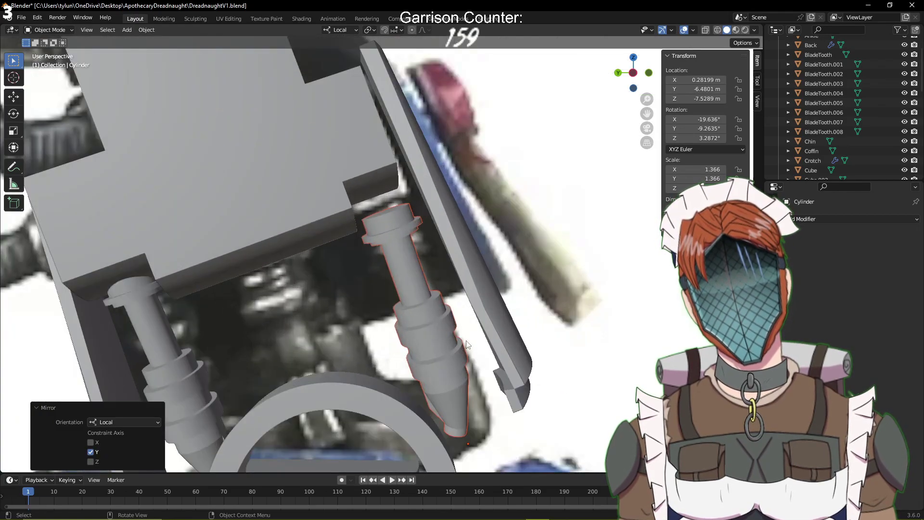
pyautogui.moveTo(467, 344); pyautogui.dragTo(439, 298, button='middle')
pyautogui.scroll(2, 438, 300)
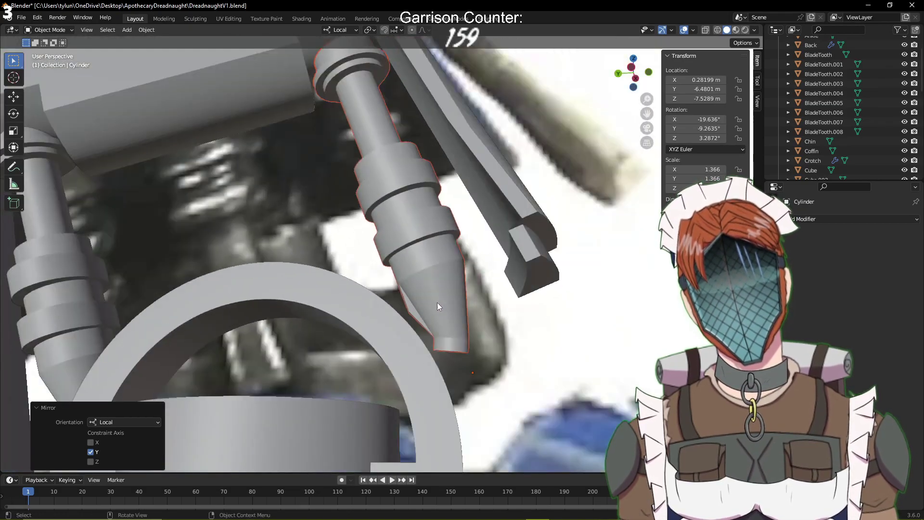
pyautogui.scroll(-3, 433, 298)
# Move the mirrored piston about -0.118 m in X, 0.272 m in Y and 0.274 m in Z, and view it from the front
pyautogui.click(418, 272)
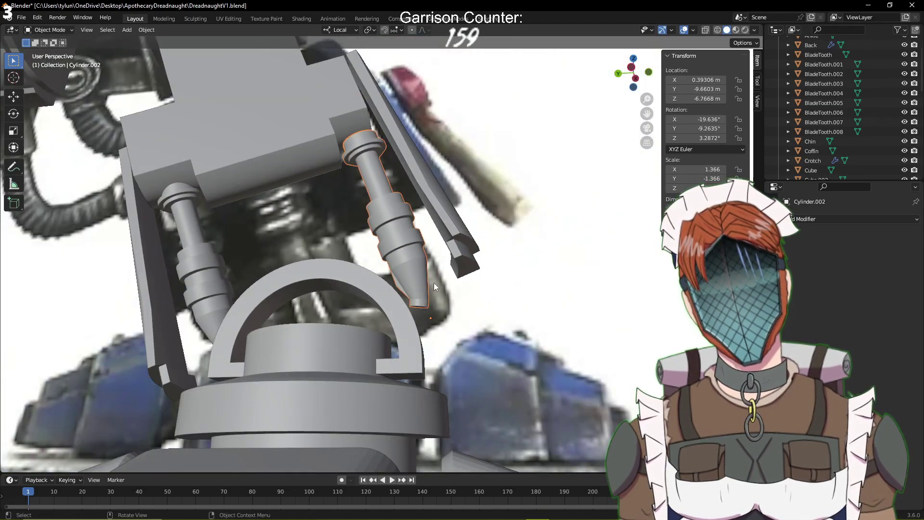
pyautogui.moveTo(489, 295); pyautogui.dragTo(490, 305, button='middle')
pyautogui.press('g')
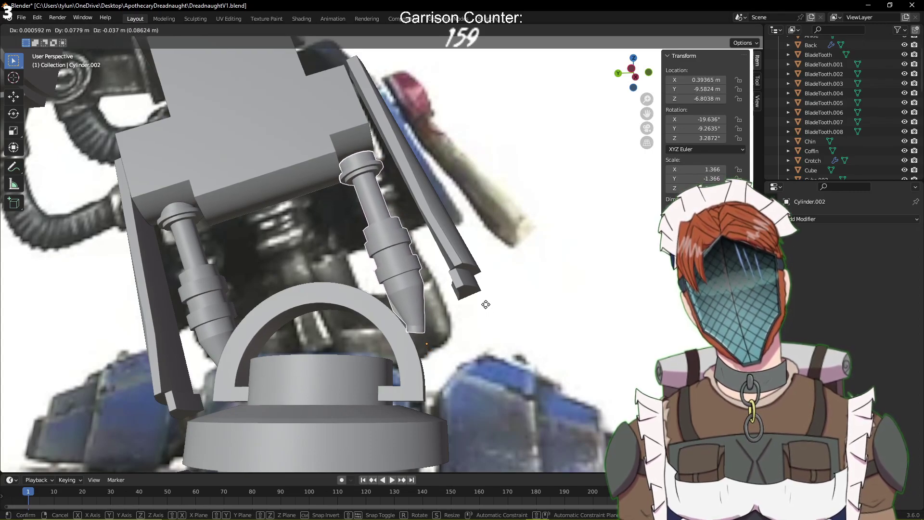
pyautogui.click(488, 308)
pyautogui.hotkey('ctrl', 'z')
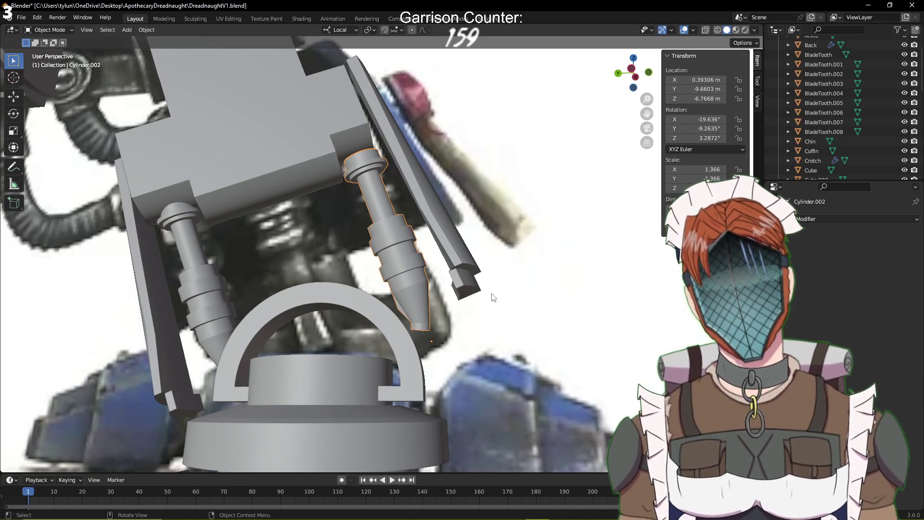
pyautogui.press('g')
pyautogui.click(475, 273)
pyautogui.moveTo(498, 269); pyautogui.dragTo(469, 294, button='middle')
pyautogui.press('KP_1')
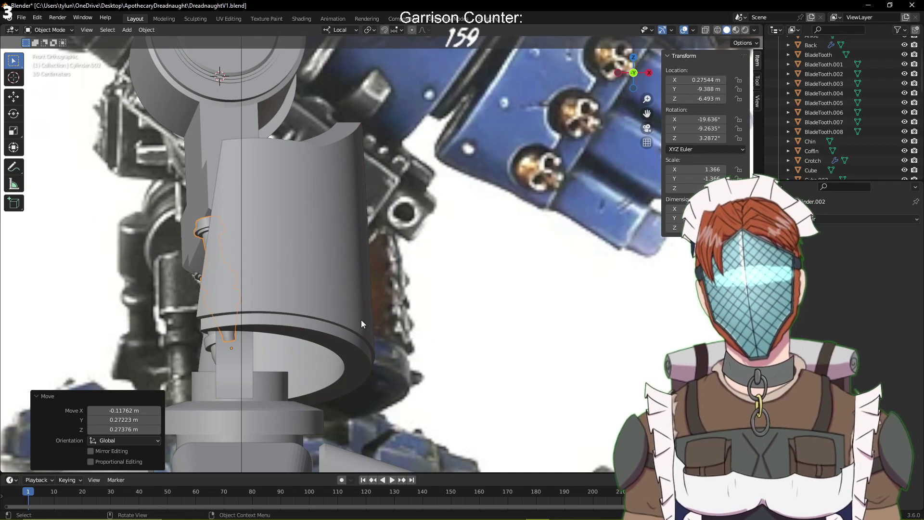
pyautogui.press('r')
pyautogui.press('x')
pyautogui.press('x')
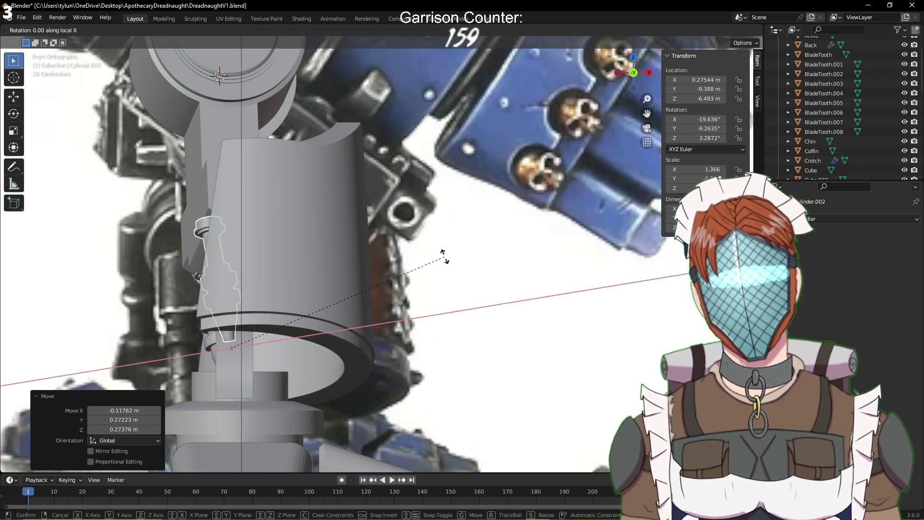
pyautogui.press('Escape')
# Set the transform orientation to Global
pyautogui.click(347, 30)
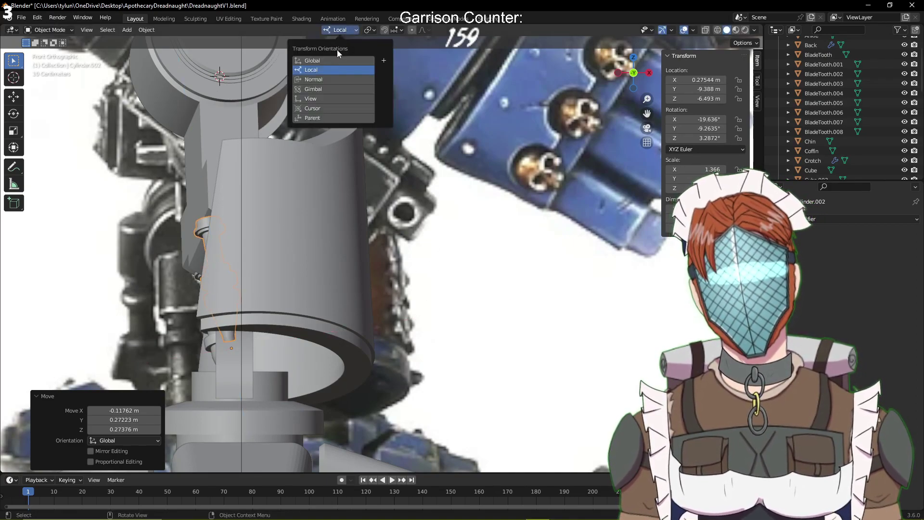
pyautogui.click(337, 60)
pyautogui.press('g')
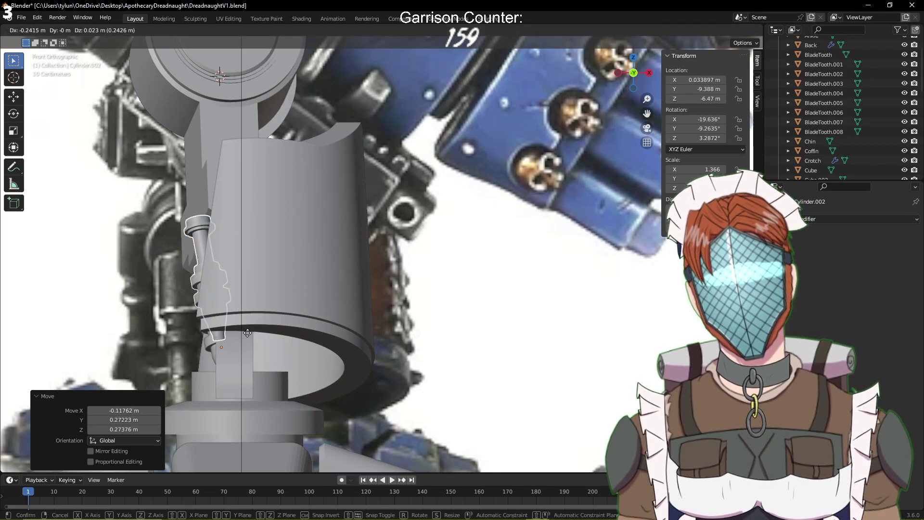
pyautogui.press('x')
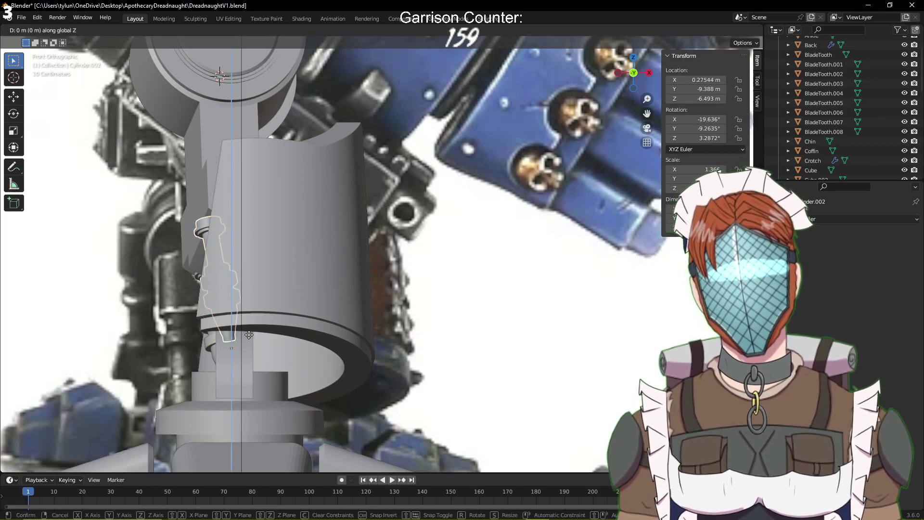
pyautogui.press('y')
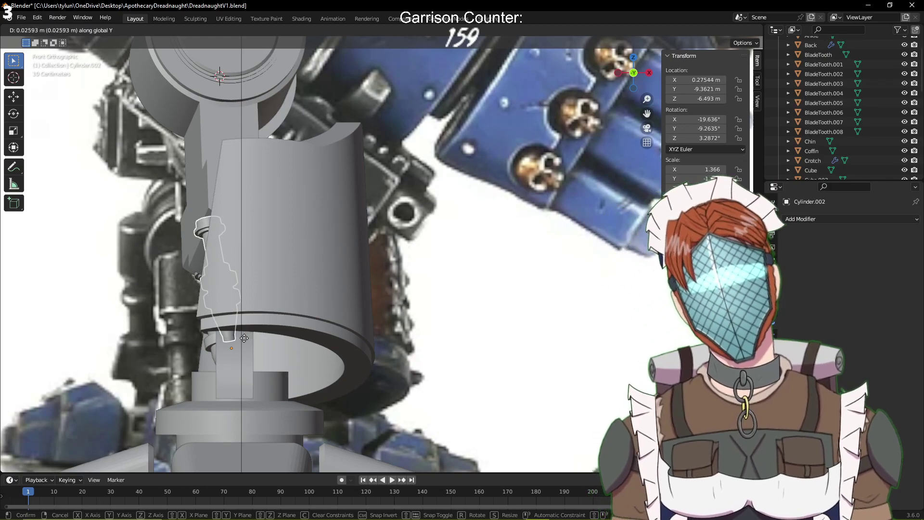
pyautogui.click(259, 340)
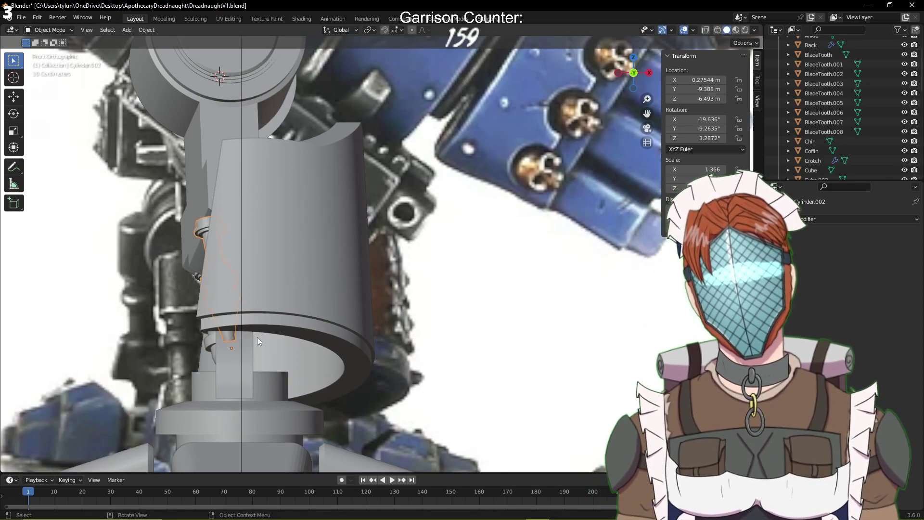
# Rotate the mirrored piston about 10.1° around the global Y axis and save the file
pyautogui.press('g')
pyautogui.press('x')
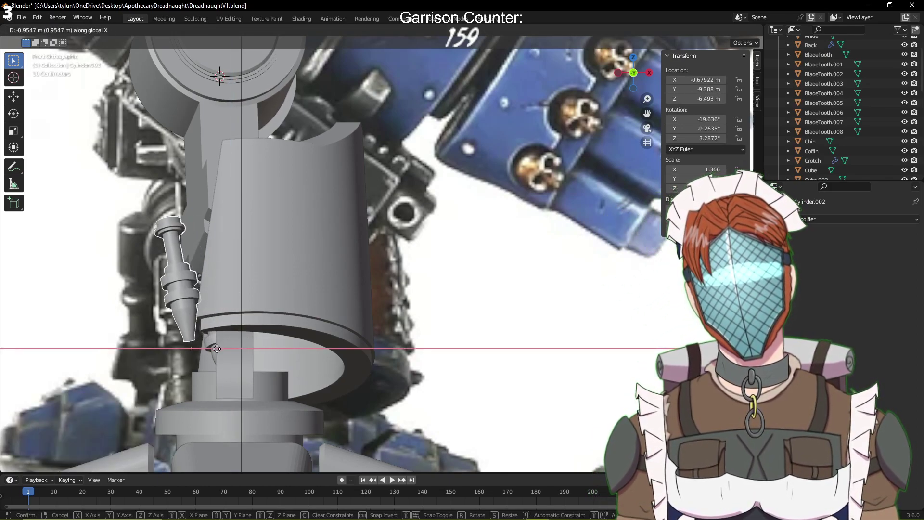
pyautogui.press('y')
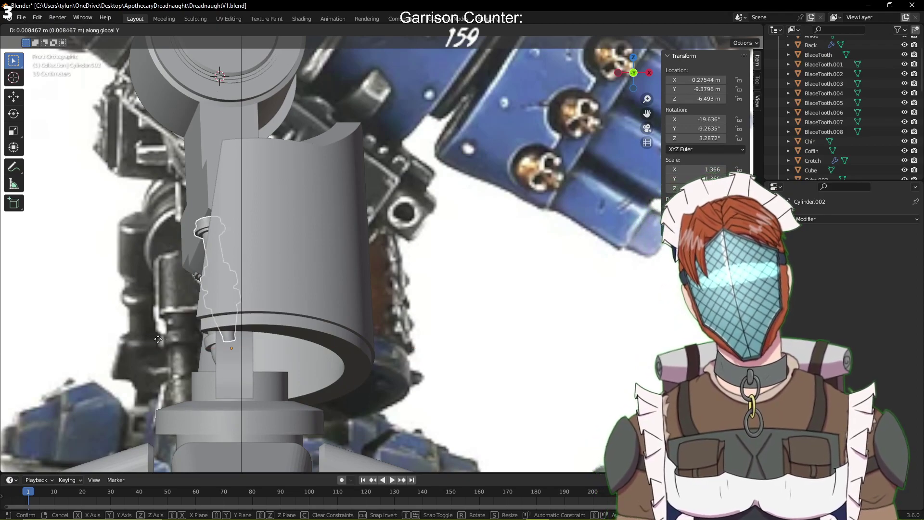
pyautogui.press('r')
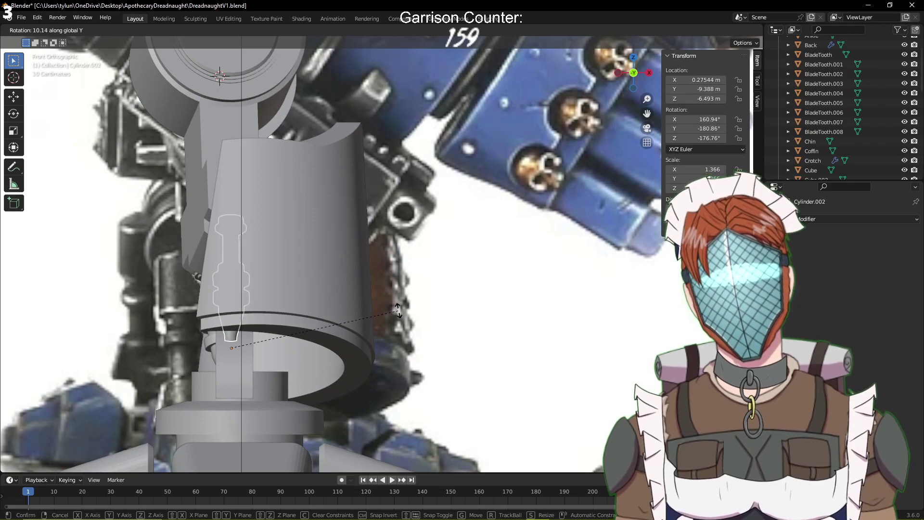
pyautogui.click(398, 310)
pyautogui.moveTo(398, 310); pyautogui.dragTo(393, 277, button='middle')
pyautogui.hotkey('ctrl', 's')
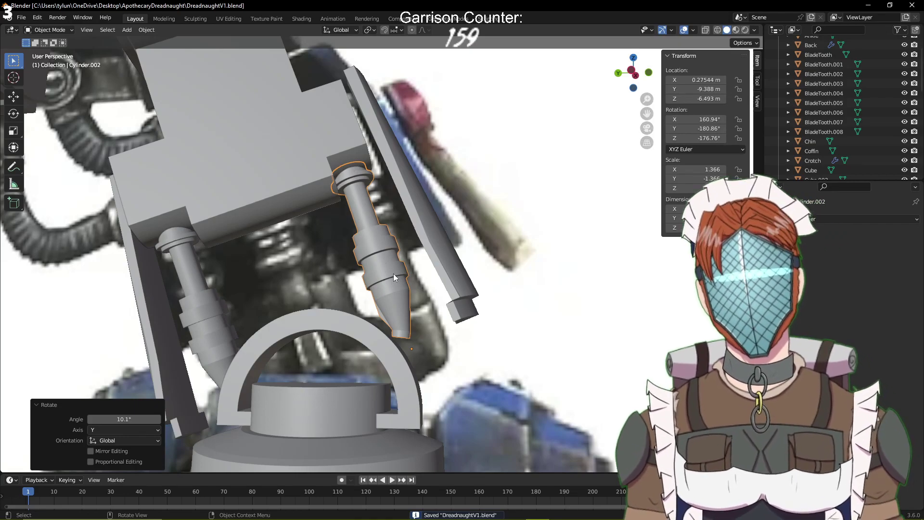
# Select the hip block above the mirrored piston and open its mesh for editing
pyautogui.moveTo(394, 273); pyautogui.dragTo(342, 262, button='middle')
pyautogui.scroll(4, 297, 250)
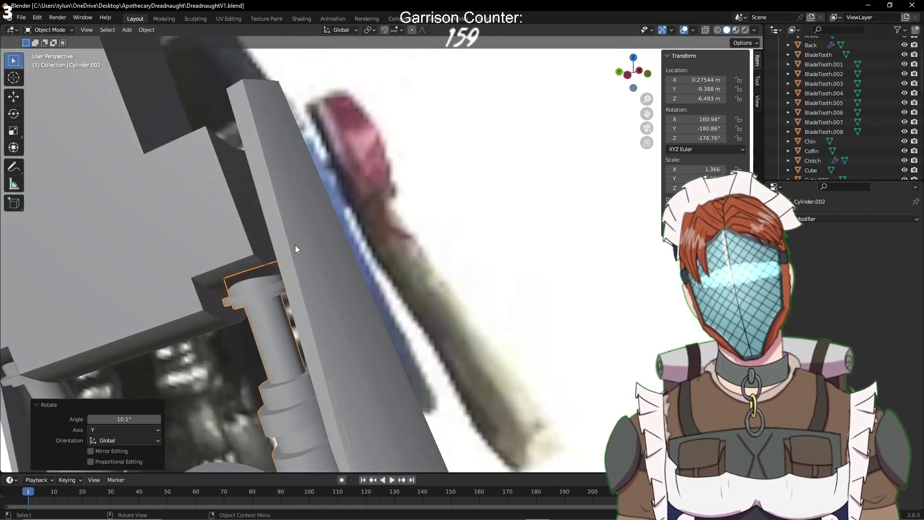
pyautogui.click(258, 243)
pyautogui.press('Tab')
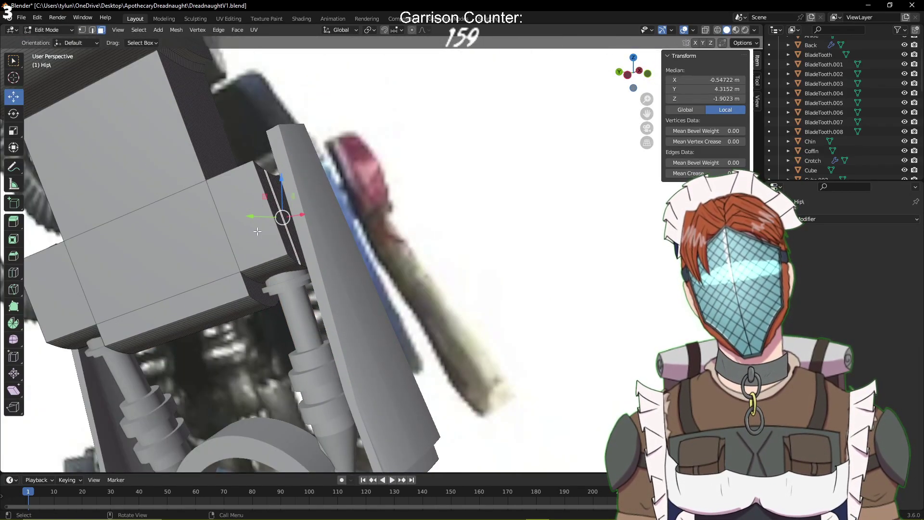
# Try selecting the narrow end faces of the hip block's side arm, as a face loop and as a single face
pyautogui.keyDown('alt'); pyautogui.click(285, 234); pyautogui.keyUp('alt')
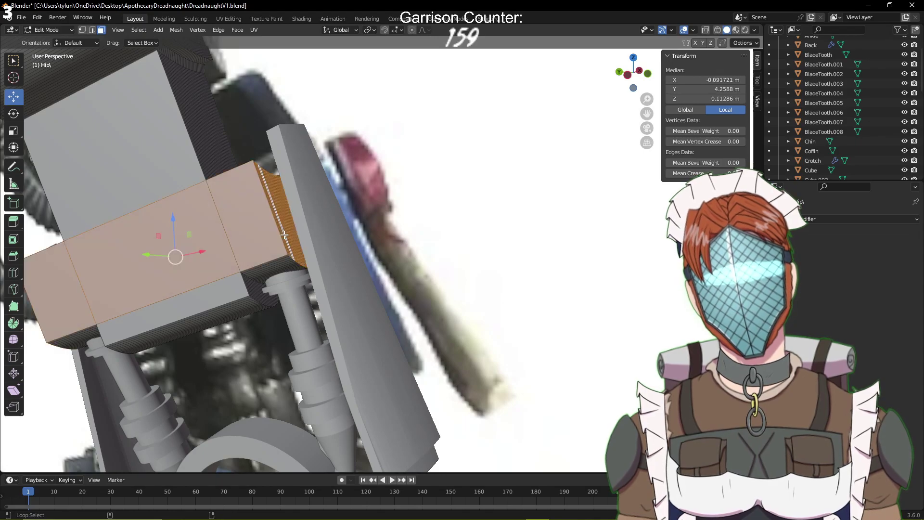
pyautogui.click(142, 43)
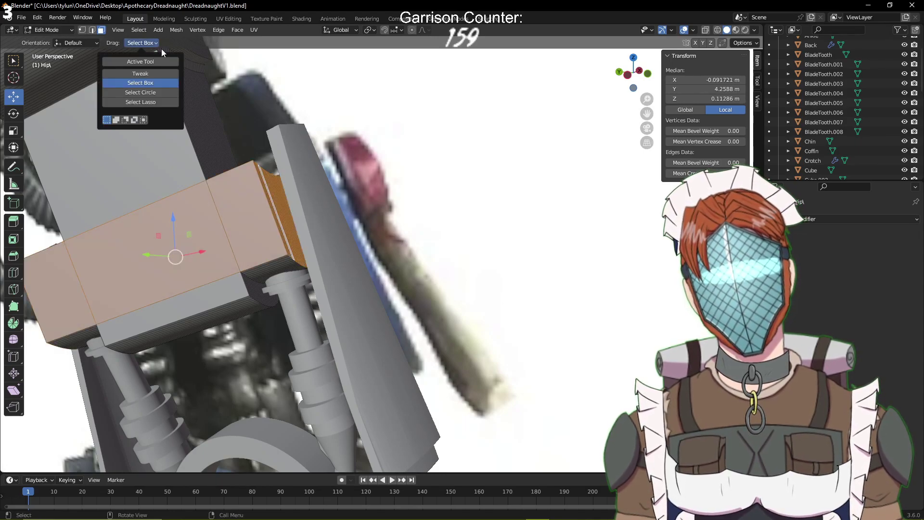
pyautogui.click(325, 88)
pyautogui.scroll(4, 258, 173)
pyautogui.scroll(5, 209, 189)
pyautogui.moveTo(210, 191); pyautogui.dragTo(273, 252, button='middle')
pyautogui.click(297, 250)
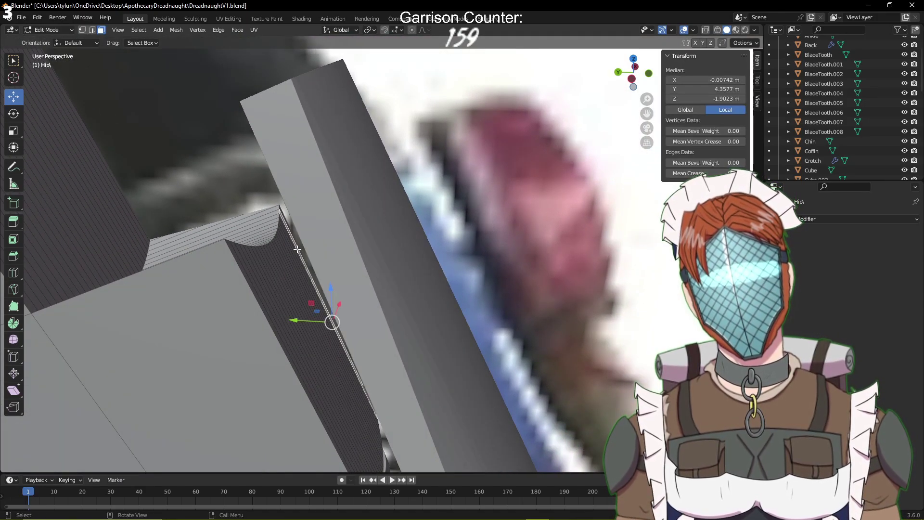
# Hide the Refs collection of reference images and save the file
pyautogui.scroll(-8, 380, 253)
pyautogui.scroll(-5, 867, 137)
pyautogui.scroll(-6, 865, 133)
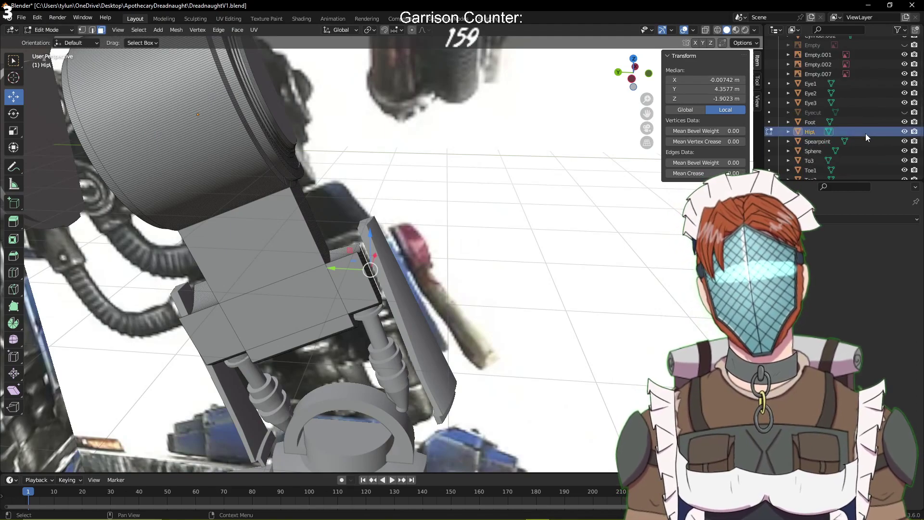
pyautogui.click(905, 121)
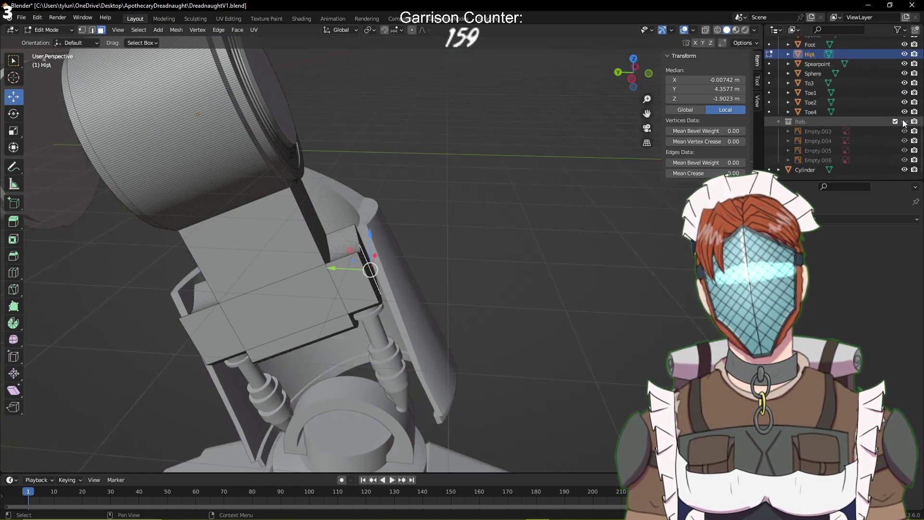
pyautogui.click(457, 219)
pyautogui.hotkey('ctrl', 's')
# Select the narrow end faces of the hip block's side arm above the mirrored piston
pyautogui.scroll(6, 470, 211)
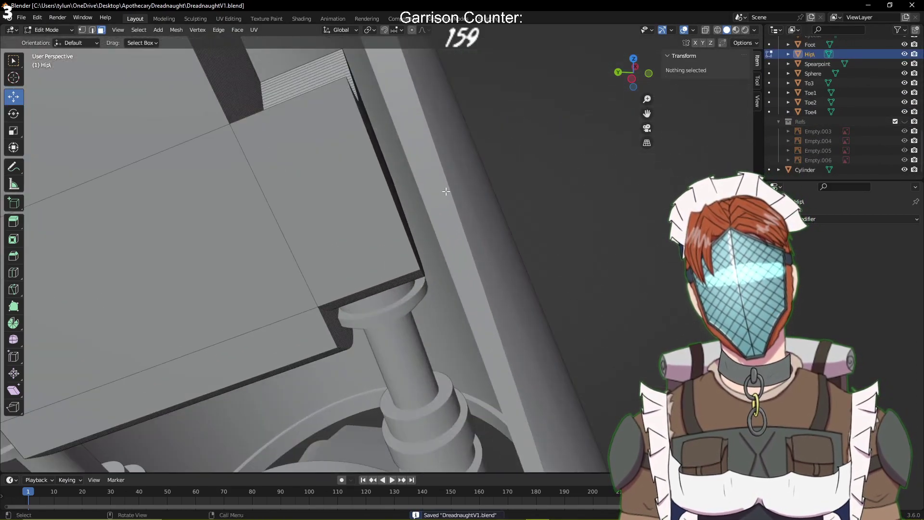
pyautogui.click(361, 164)
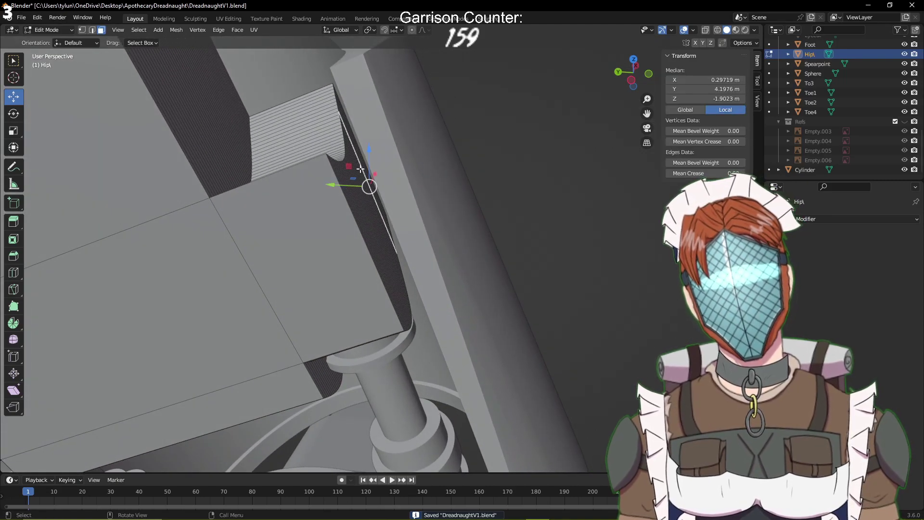
pyautogui.keyDown('shift'); pyautogui.moveTo(361, 169); pyautogui.dragTo(355, 213); pyautogui.keyUp('shift')
pyautogui.scroll(10, 406, 196)
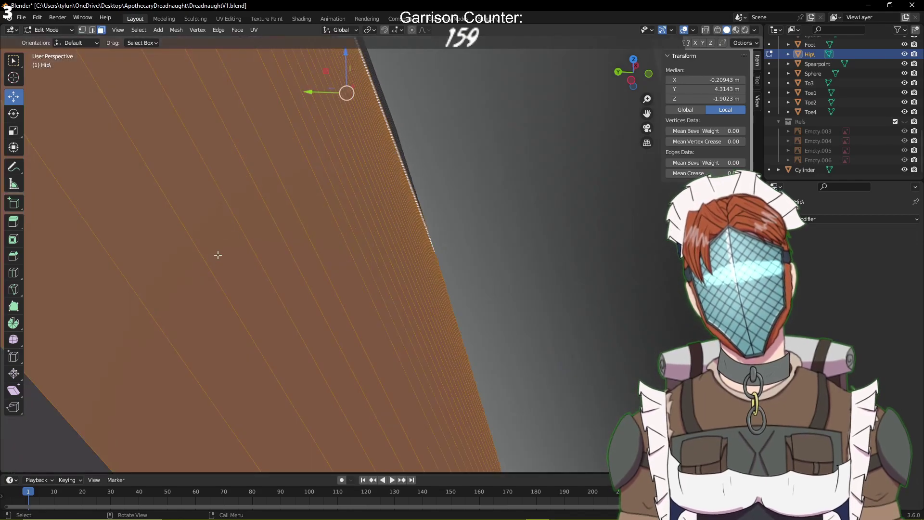
pyautogui.keyDown('shift'); pyautogui.click(43, 426); pyautogui.keyUp('shift')
pyautogui.keyDown('shift'); pyautogui.click(393, 122); pyautogui.keyUp('shift')
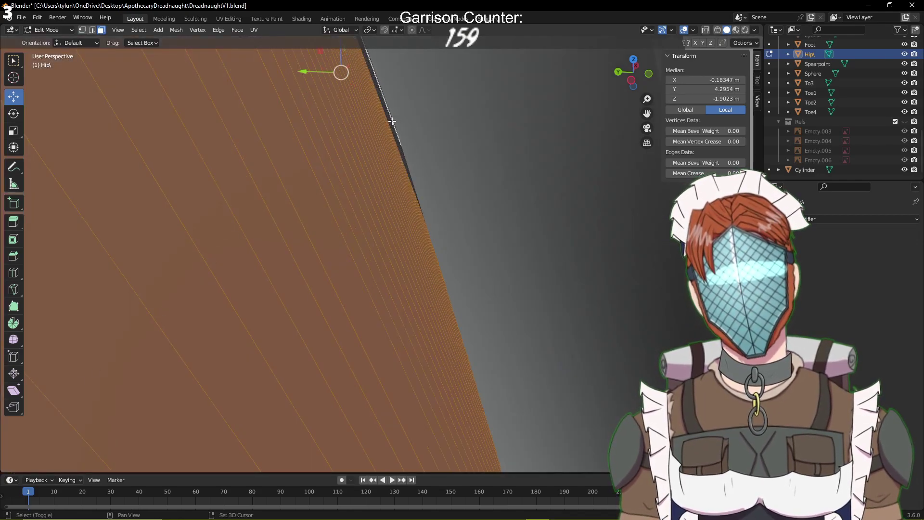
pyautogui.keyDown('shift'); pyautogui.click(391, 122); pyautogui.keyUp('shift')
pyautogui.keyDown('shift'); pyautogui.click(390, 122); pyautogui.keyUp('shift')
pyautogui.keyDown('shift'); pyautogui.click(390, 122); pyautogui.keyUp('shift')
pyautogui.keyDown('shift'); pyautogui.click(390, 118); pyautogui.keyUp('shift')
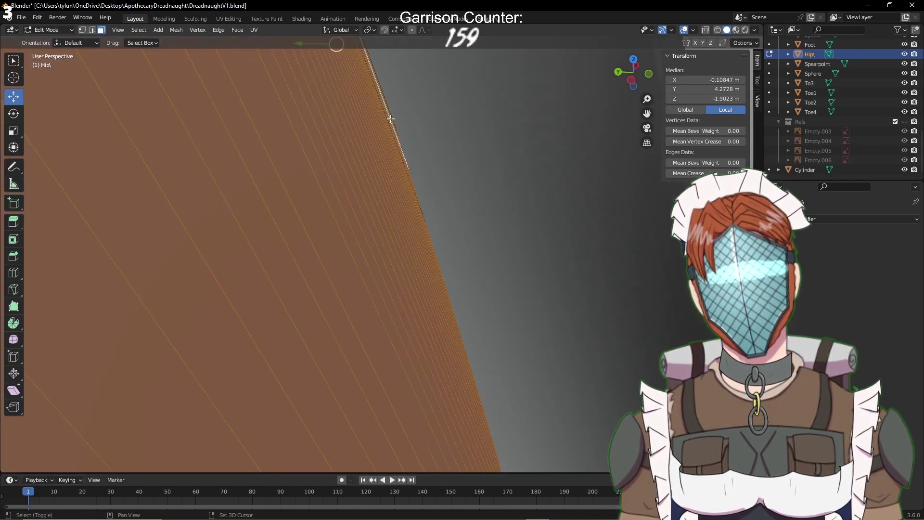
pyautogui.scroll(-8, 407, 109)
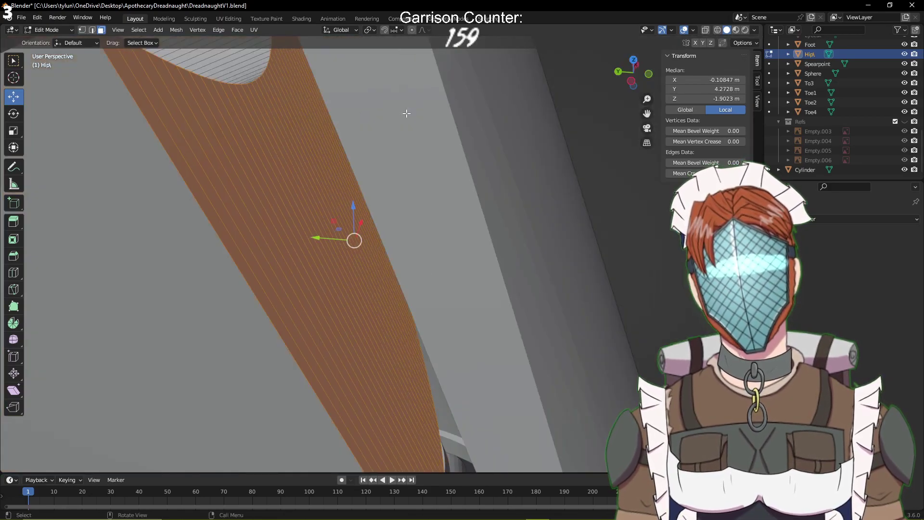
# Correct the end-face selection by adding the missed thin strips along the upper edge of the hip block's side arm
pyautogui.moveTo(406, 114); pyautogui.dragTo(390, 166, button='middle')
pyautogui.keyDown('shift'); pyautogui.click(354, 293); pyautogui.keyUp('shift')
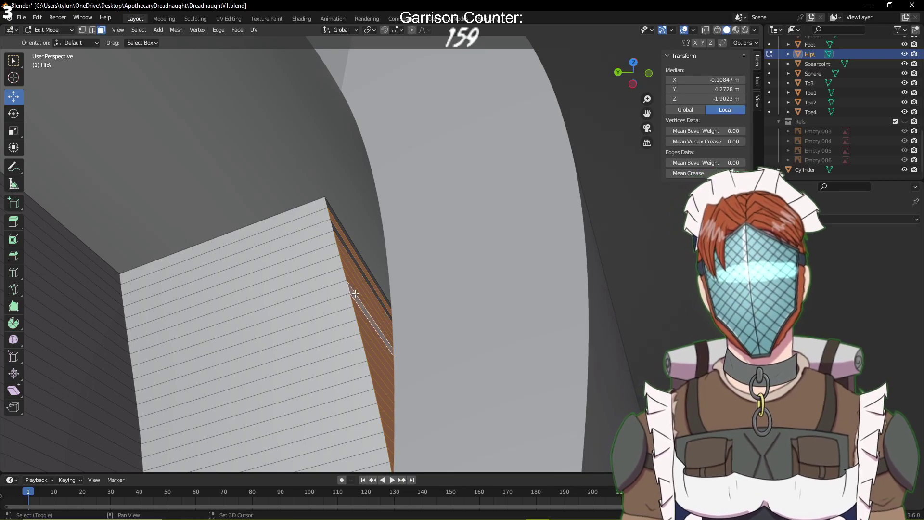
pyautogui.keyDown('shift'); pyautogui.click(354, 255); pyautogui.keyUp('shift')
pyautogui.keyDown('shift'); pyautogui.click(351, 252); pyautogui.keyUp('shift')
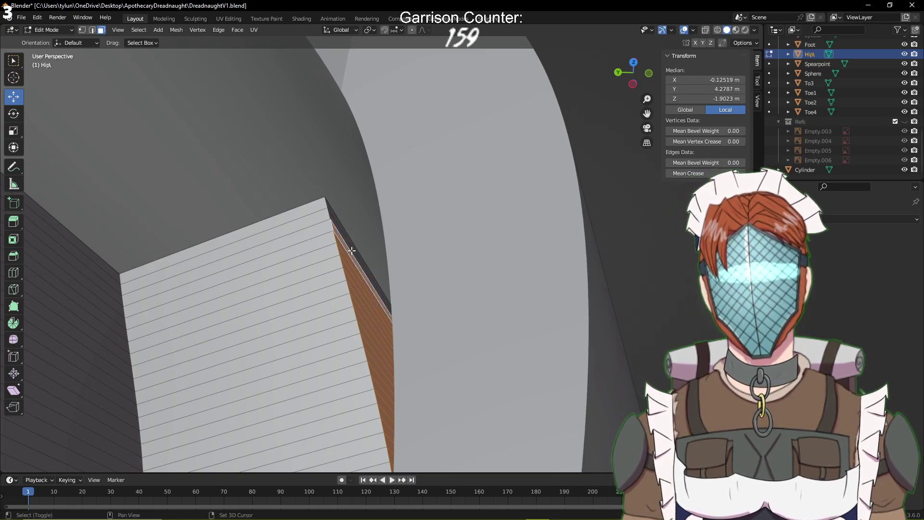
pyautogui.keyDown('shift'); pyautogui.click(353, 251); pyautogui.keyUp('shift')
pyautogui.keyDown('shift'); pyautogui.click(354, 246); pyautogui.keyUp('shift')
pyautogui.scroll(-9, 353, 246)
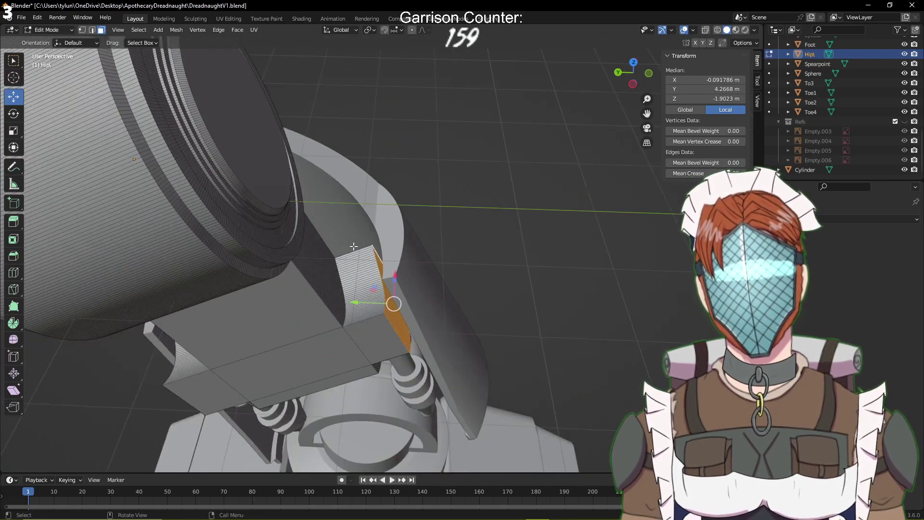
# Switch to Local orientation, move the selected end faces -0.12025 m along local Z, save the file and clear the selection
pyautogui.moveTo(487, 212); pyautogui.dragTo(480, 169, button='middle')
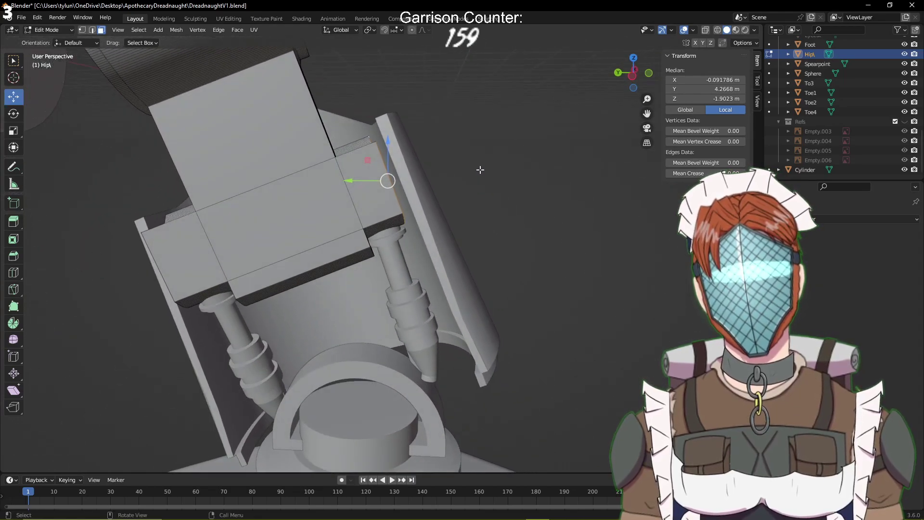
pyautogui.click(343, 30)
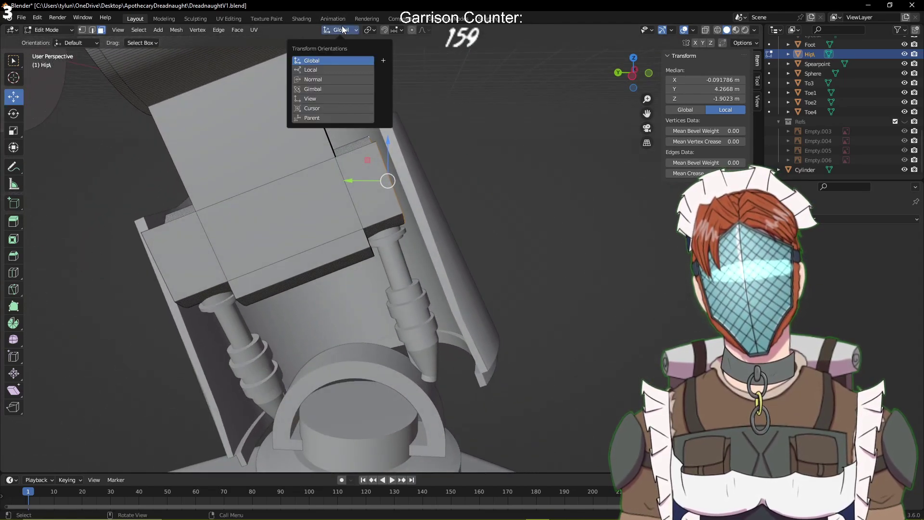
pyautogui.click(323, 71)
pyautogui.moveTo(354, 196); pyautogui.dragTo(361, 190)
pyautogui.moveTo(511, 139); pyautogui.dragTo(514, 159, button='middle')
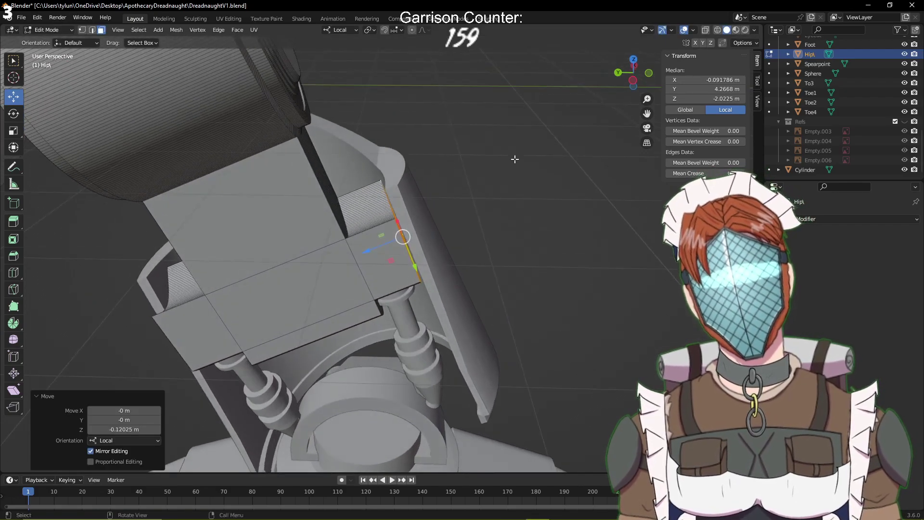
pyautogui.hotkey('ctrl', 's')
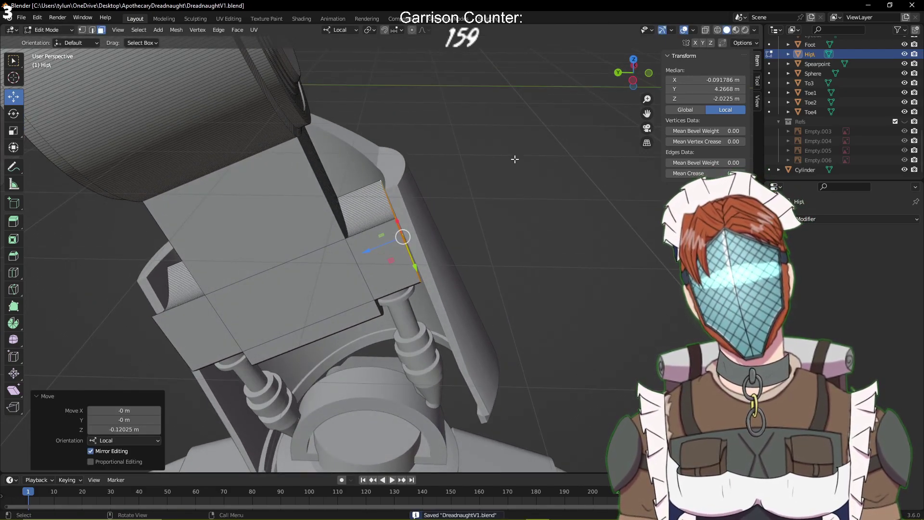
pyautogui.moveTo(515, 159); pyautogui.dragTo(517, 143, button='middle')
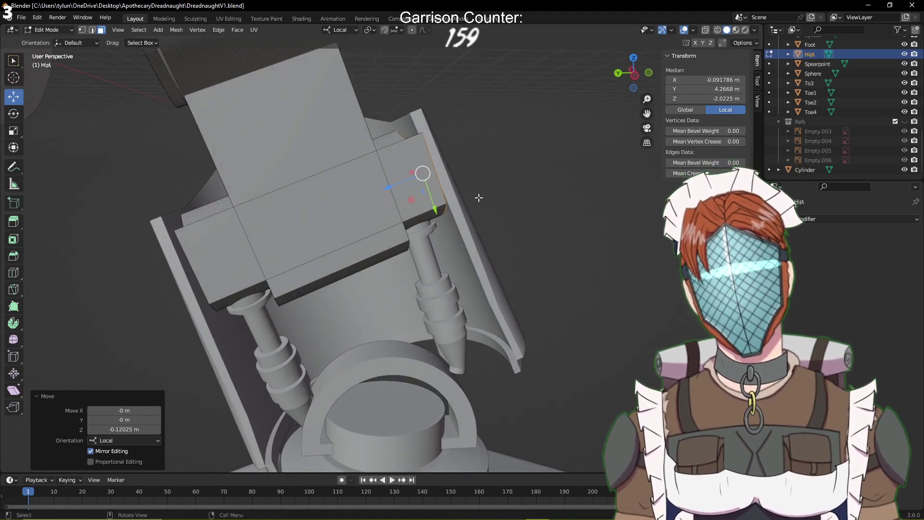
pyautogui.moveTo(479, 197); pyautogui.dragTo(456, 299, button='middle')
pyautogui.hotkey('ctrl', 's')
pyautogui.hotkey('alt', 'a')
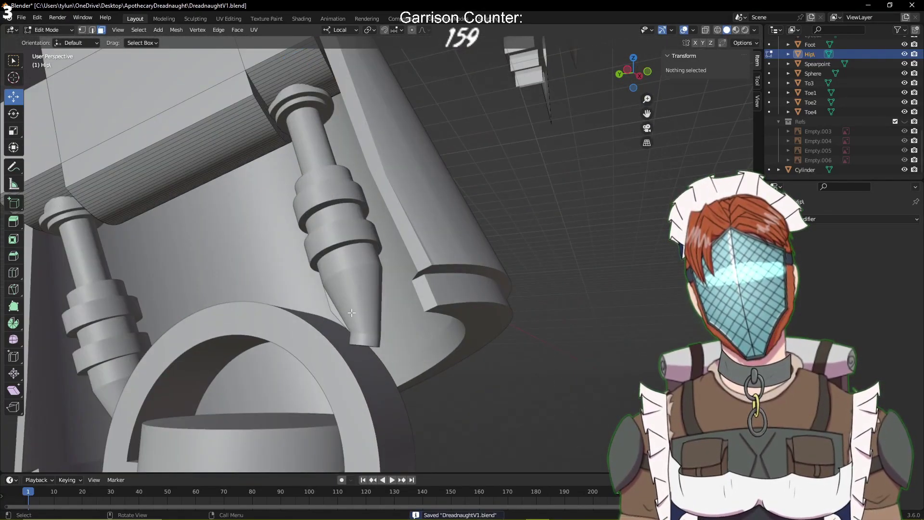
# Select the mirrored piston and open its mesh for editing
pyautogui.press('Tab')
pyautogui.click(362, 304)
pyautogui.press('Tab')
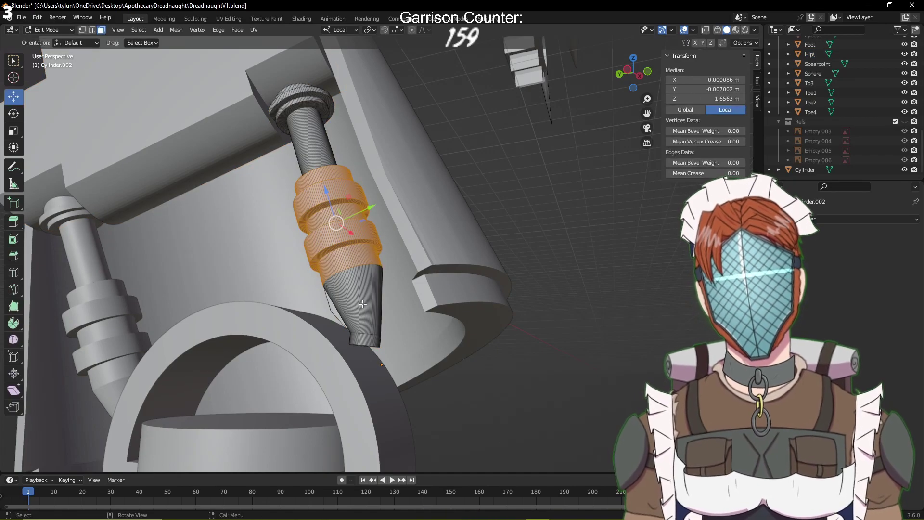
pyautogui.press('KP_1')
pyautogui.press('KP_3')
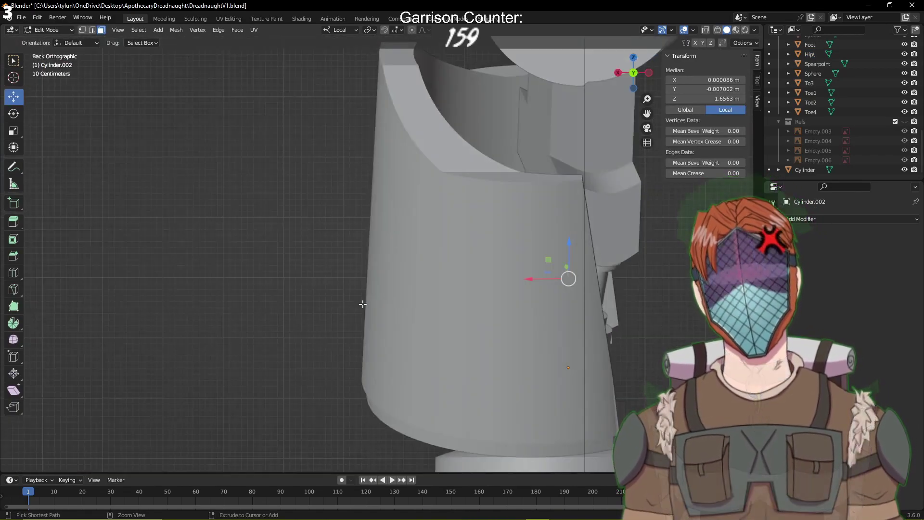
pyautogui.scroll(2, 481, 284)
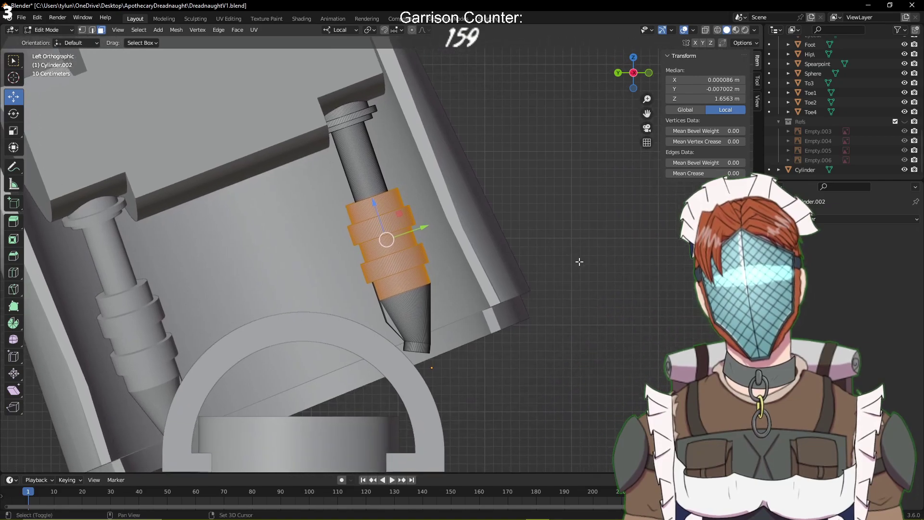
# Select the mirrored piston's lower sleeve and tip in wireframe, move them down along local Z to lengthen the rod, and save the file
pyautogui.press('z')
pyautogui.click(511, 318)
pyautogui.hotkey('alt', 'a')
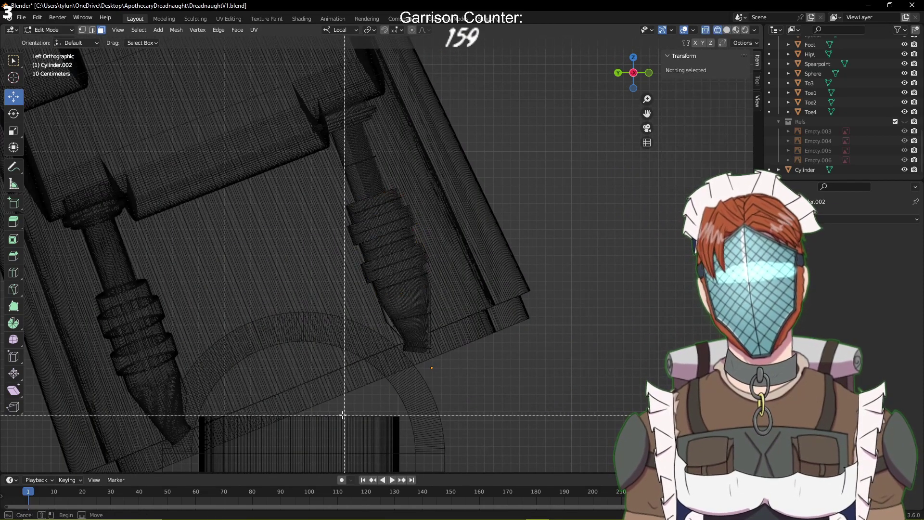
pyautogui.moveTo(342, 414)
pyautogui.mouseDown()
pyautogui.moveTo(491, 248)
pyautogui.moveTo(510, 187)
pyautogui.mouseUp()
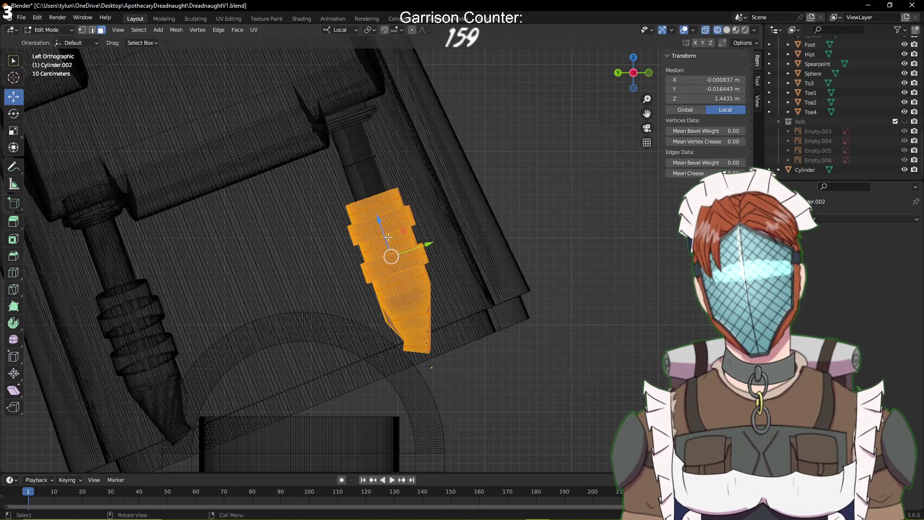
pyautogui.moveTo(388, 237); pyautogui.dragTo(391, 270)
pyautogui.press('Tab')
pyautogui.press('z')
pyautogui.click(469, 258)
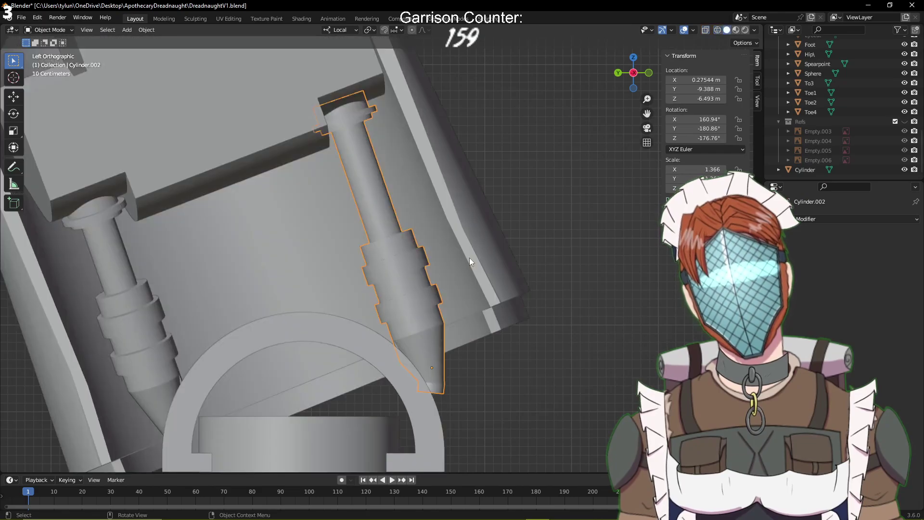
pyautogui.moveTo(525, 185); pyautogui.dragTo(510, 191, button='middle')
pyautogui.hotkey('ctrl', 's')
pyautogui.click(356, 237)
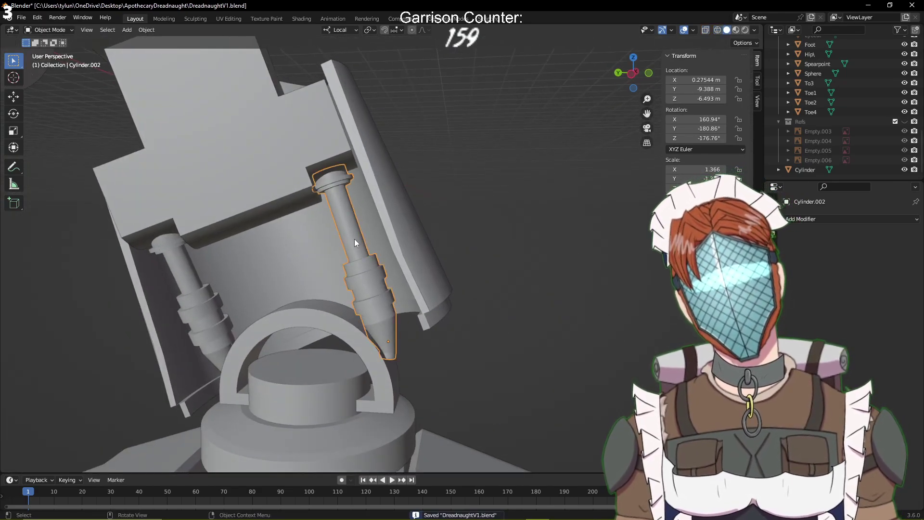
pyautogui.press('g')
pyautogui.press('x')
pyautogui.click(349, 250)
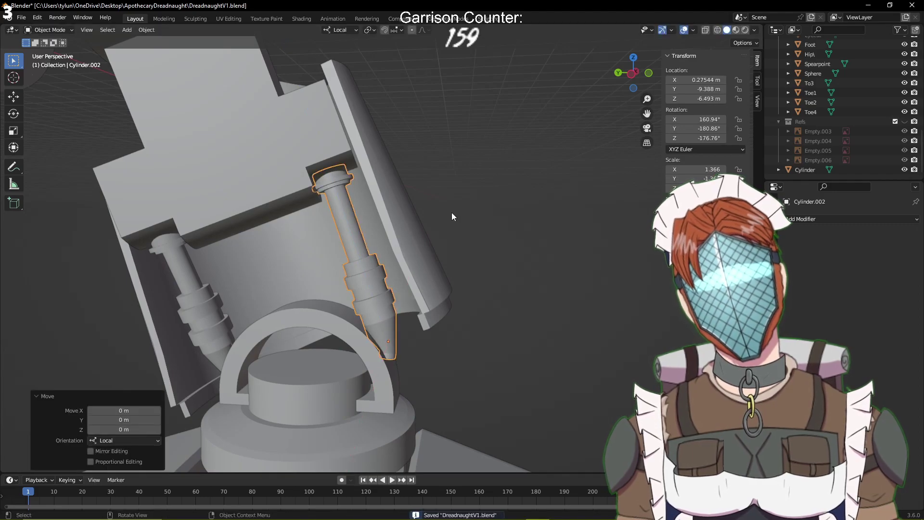
pyautogui.hotkey('ctrl', 'z')
# Switch to Global orientation and move the mirrored piston about -0.092 m along the global Y axis
pyautogui.scroll(-2, 473, 206)
pyautogui.press('KP_1')
pyautogui.press('KP_3')
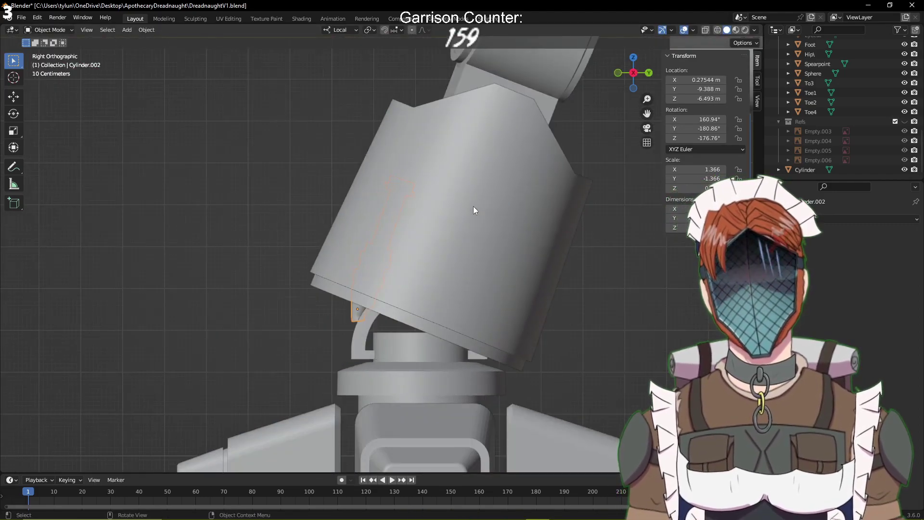
pyautogui.press('ctrl+KP_3')
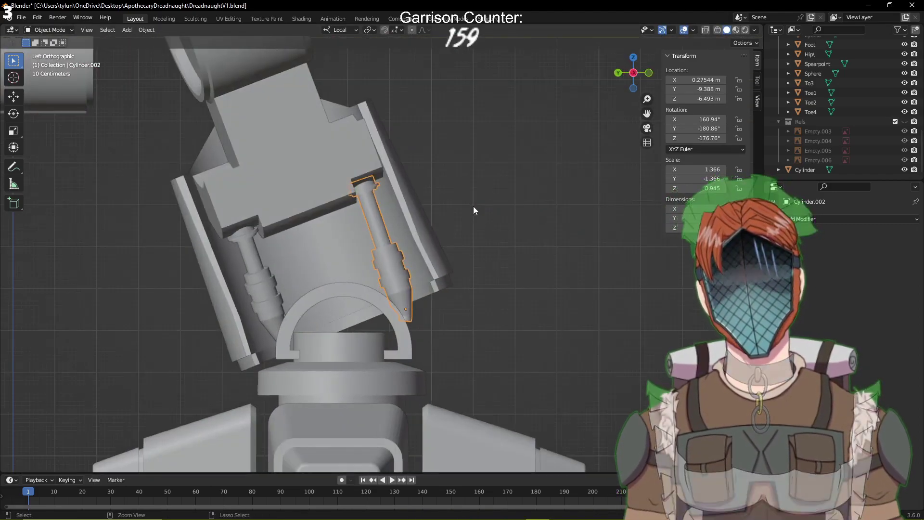
pyautogui.click(342, 30)
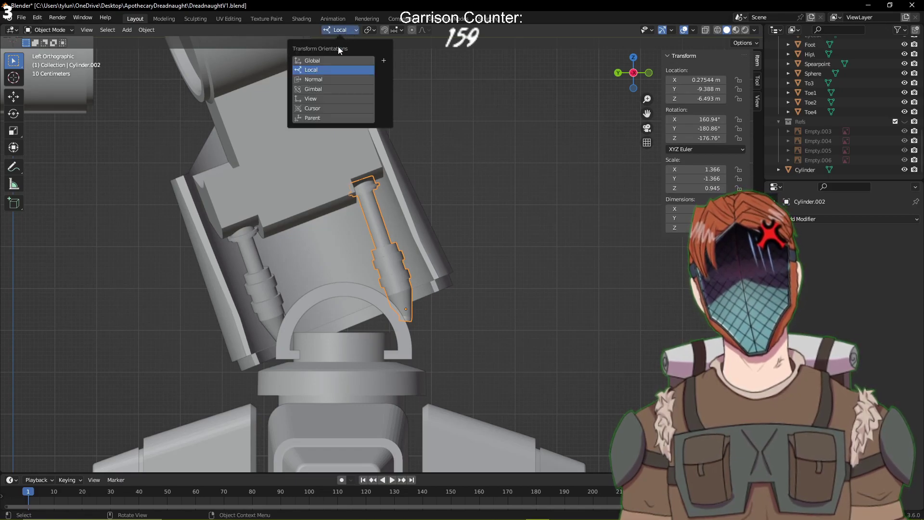
pyautogui.press('g')
pyautogui.press('x')
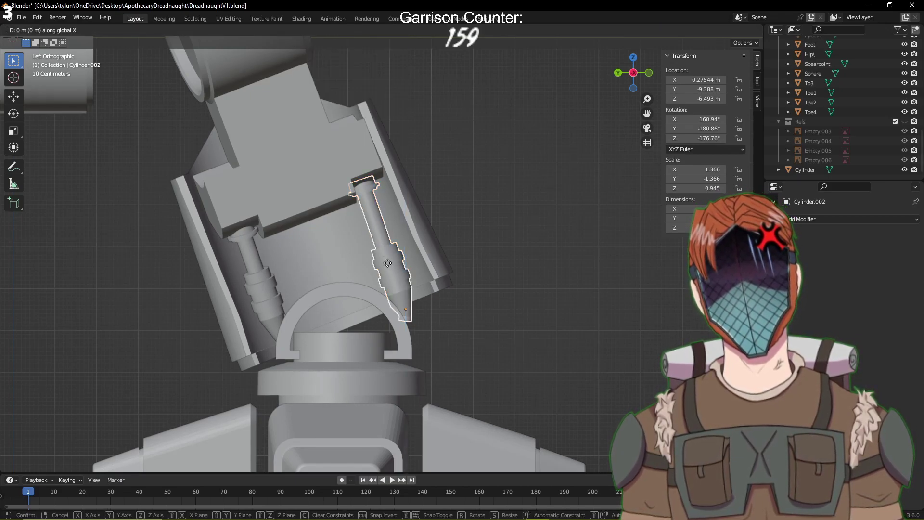
pyautogui.press('y')
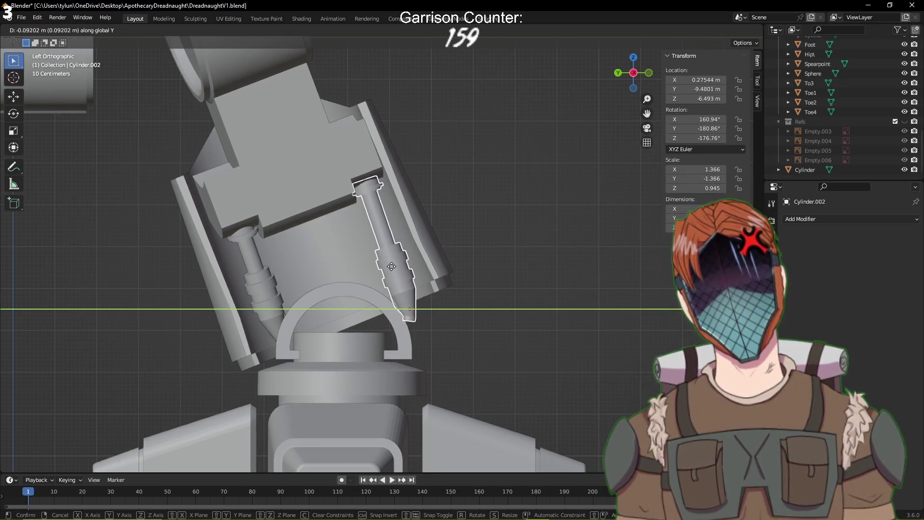
pyautogui.click(391, 265)
# Display the model in wireframe shading around the mirrored piston
pyautogui.scroll(2, 451, 297)
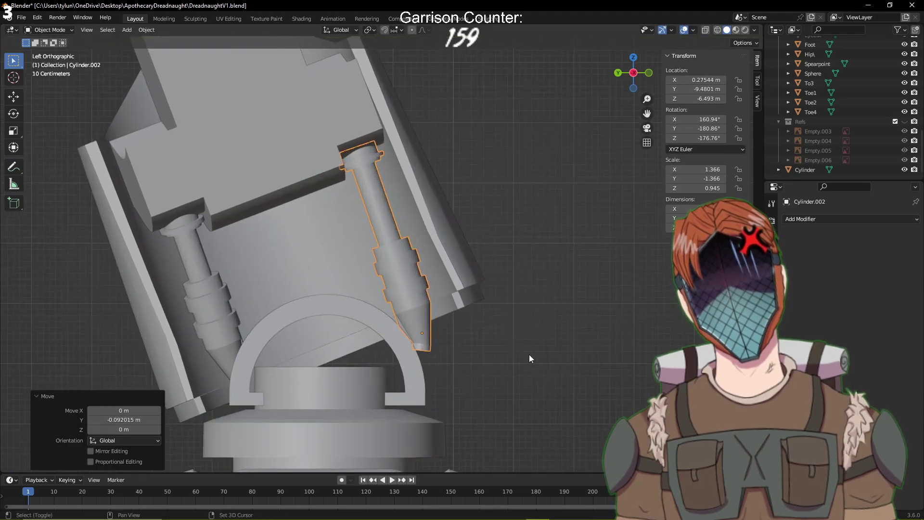
pyautogui.keyDown('shift'); pyautogui.moveTo(530, 354); pyautogui.dragTo(509, 325, button='middle'); pyautogui.keyUp('shift')
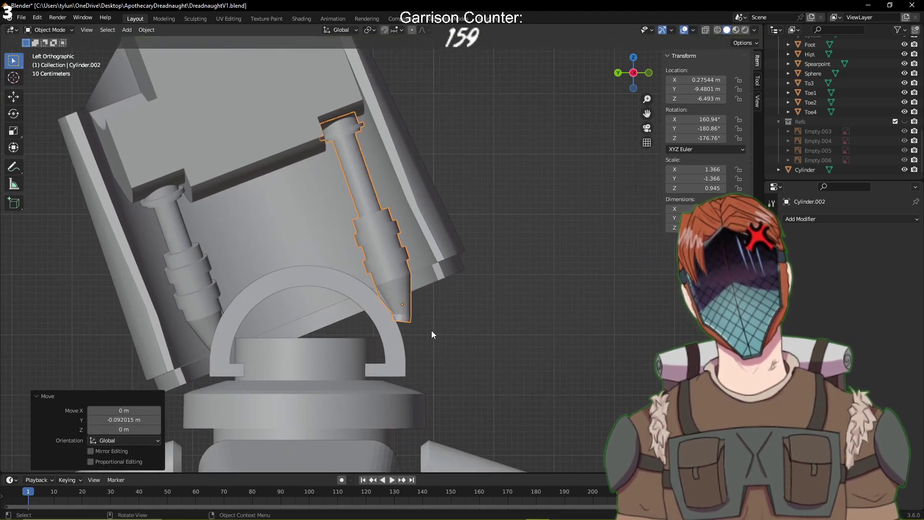
pyautogui.press('z')
pyautogui.press('4')
pyautogui.click(447, 324)
pyautogui.press('b')
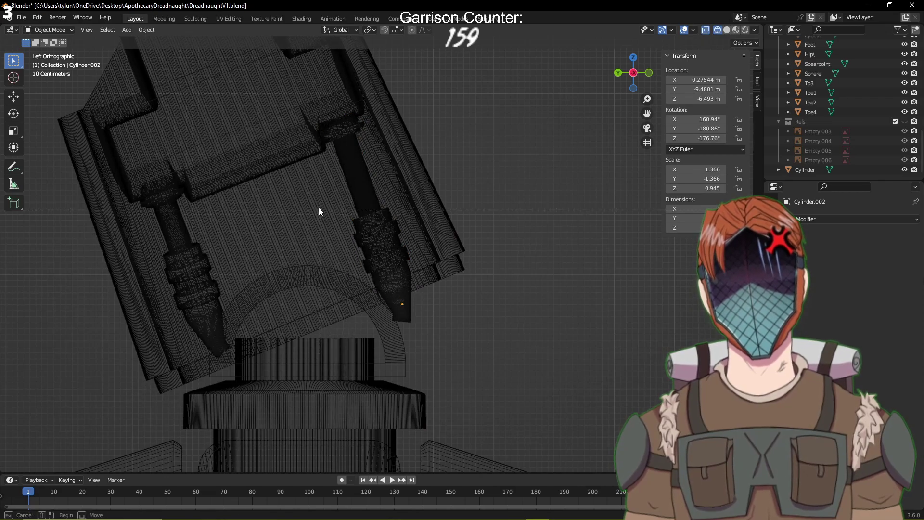
pyautogui.moveTo(320, 211); pyautogui.dragTo(454, 344)
pyautogui.hotkey('alt', 'a')
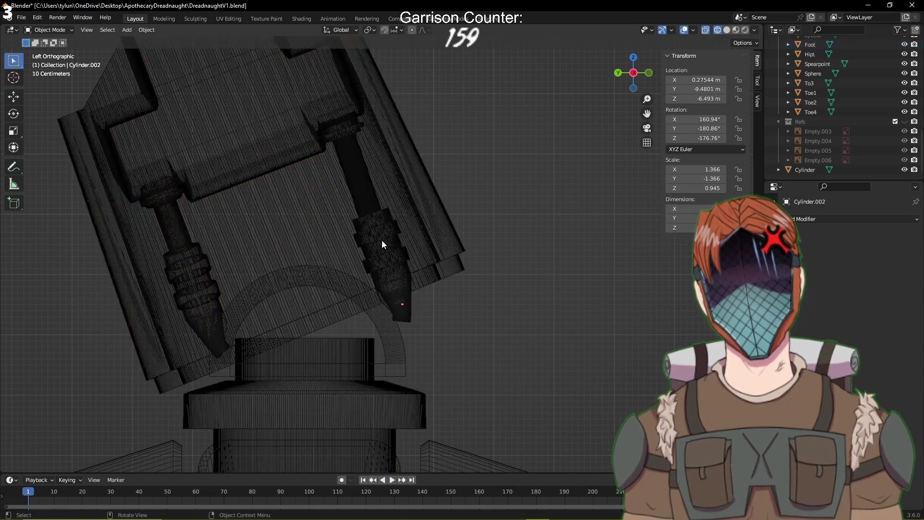
# Open the mirrored piston's mesh for editing and select all of its lower sleeve and tip
pyautogui.click(382, 240)
pyautogui.press('Tab')
pyautogui.hotkey('alt', 'a')
pyautogui.press('b')
pyautogui.moveTo(344, 371); pyautogui.dragTo(495, 210)
# Switch to Local orientation, move the mirrored piston's lower sleeve and tip about 0.47 m up local Z, and save the file in solid shading
pyautogui.moveTo(385, 223); pyautogui.dragTo(385, 218)
pyautogui.hotkey('ctrl', 'z')
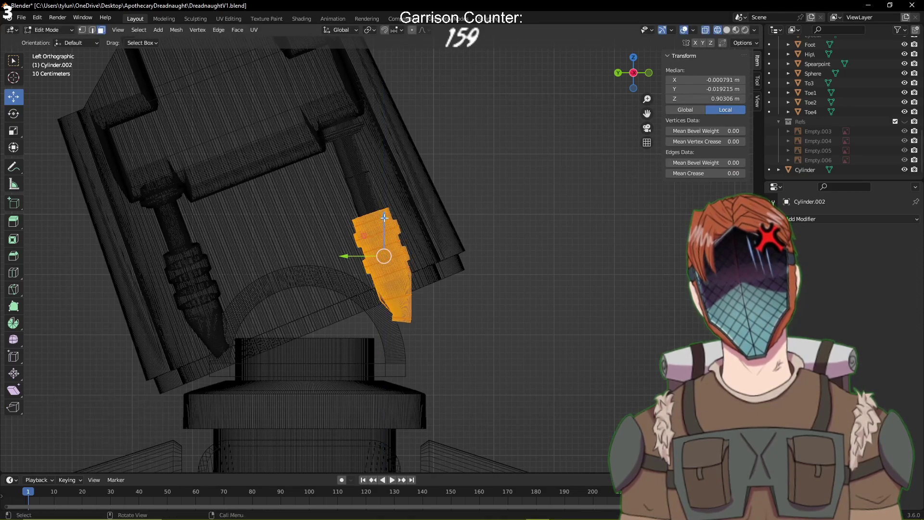
pyautogui.click(337, 30)
pyautogui.click(331, 66)
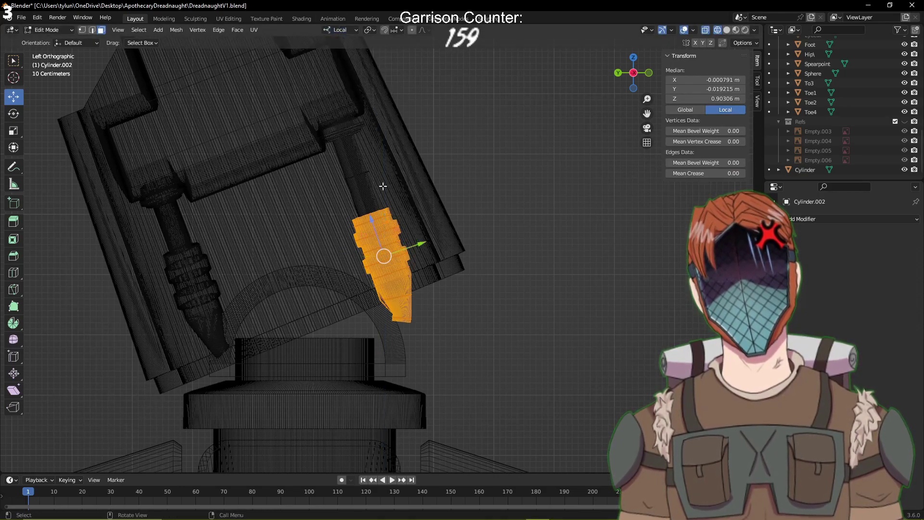
pyautogui.moveTo(372, 220); pyautogui.dragTo(364, 191)
pyautogui.press('z')
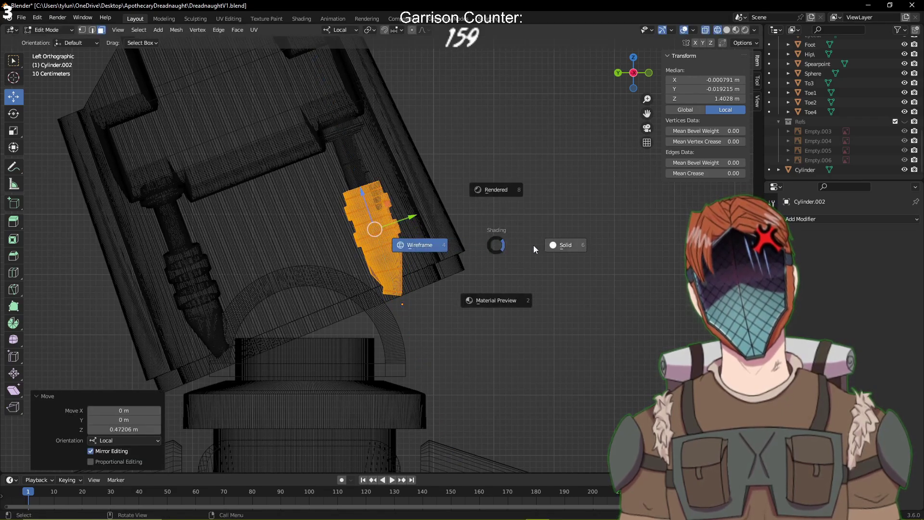
pyautogui.click(536, 247)
pyautogui.moveTo(536, 247)
pyautogui.mouseDown(button='middle')
pyautogui.moveTo(549, 219)
pyautogui.moveTo(541, 240)
pyautogui.mouseUp(button='middle')
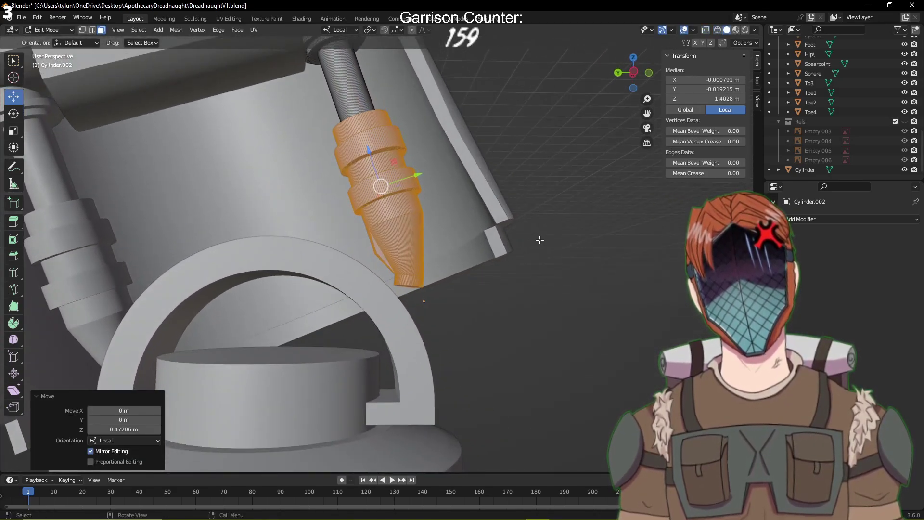
pyautogui.click(534, 243)
pyautogui.scroll(-4, 533, 244)
pyautogui.hotkey('ctrl', 's')
# Examine the cone and tip of the mirrored piston up close from several angles
pyautogui.moveTo(390, 269); pyautogui.dragTo(506, 244, button='middle')
pyautogui.scroll(-2, 479, 258)
pyautogui.scroll(5, 536, 236)
pyautogui.scroll(-5, 505, 244)
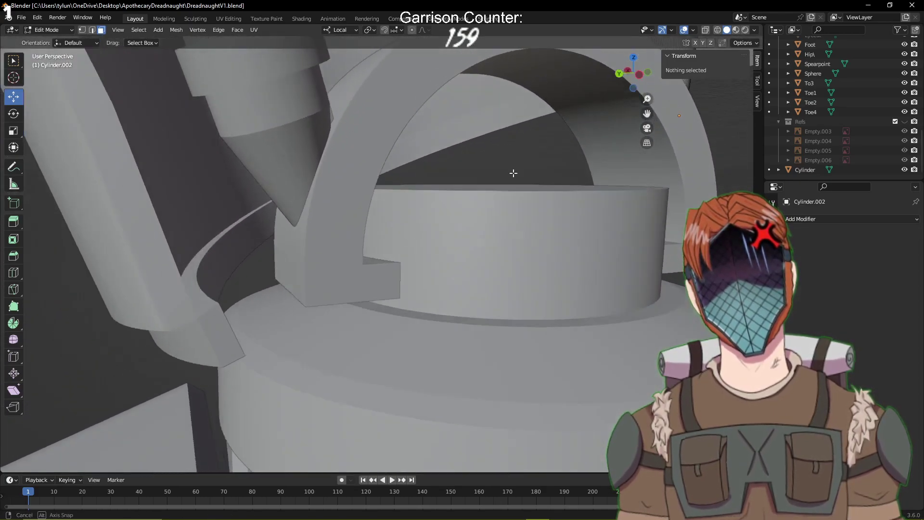
pyautogui.moveTo(513, 173); pyautogui.dragTo(497, 205, button='middle')
pyautogui.moveTo(498, 203); pyautogui.dragTo(522, 218, button='middle')
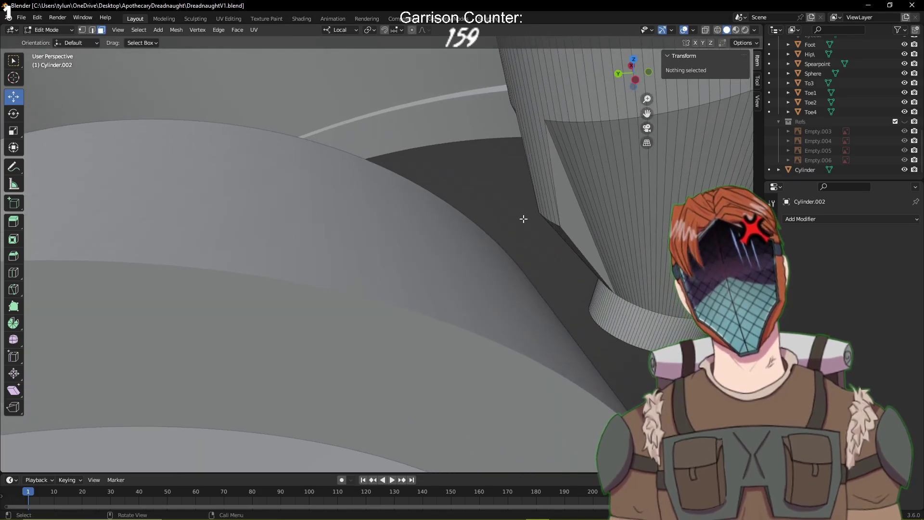
pyautogui.scroll(1, 584, 221)
pyautogui.scroll(-1, 628, 210)
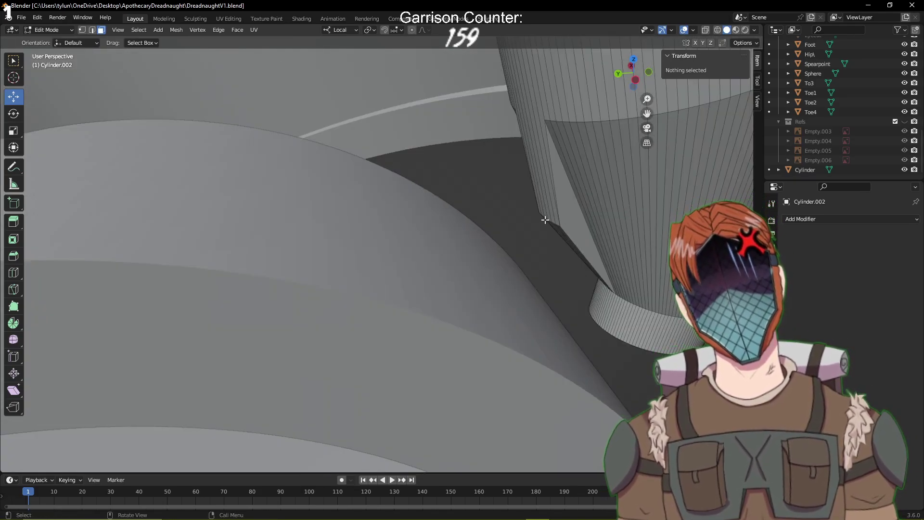
pyautogui.moveTo(544, 232)
pyautogui.mouseDown(button='middle')
pyautogui.moveTo(569, 228)
pyautogui.moveTo(550, 224)
pyautogui.mouseUp(button='middle')
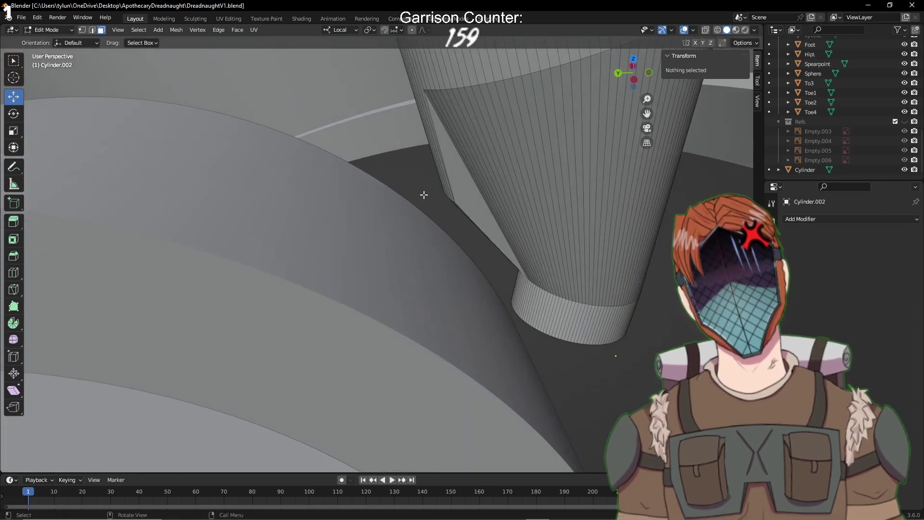
# Select the protruding corner edge on the side of the mirrored piston's cone and move it about 0.197 m up local Z
pyautogui.moveTo(411, 159); pyautogui.dragTo(483, 227)
pyautogui.moveTo(460, 223); pyautogui.dragTo(456, 221, button='middle')
pyautogui.click(456, 221)
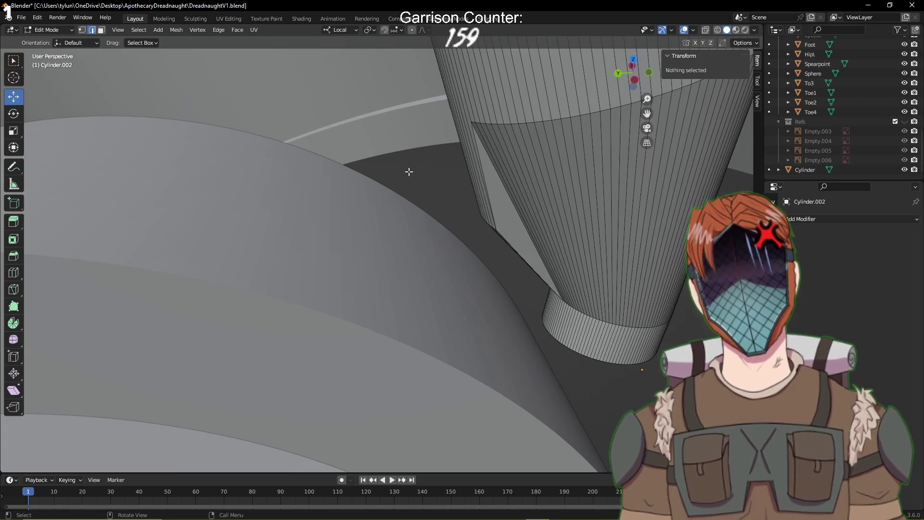
pyautogui.moveTo(409, 172); pyautogui.dragTo(595, 299, button='middle')
pyautogui.keyDown('shift'); pyautogui.click(618, 358); pyautogui.keyUp('shift')
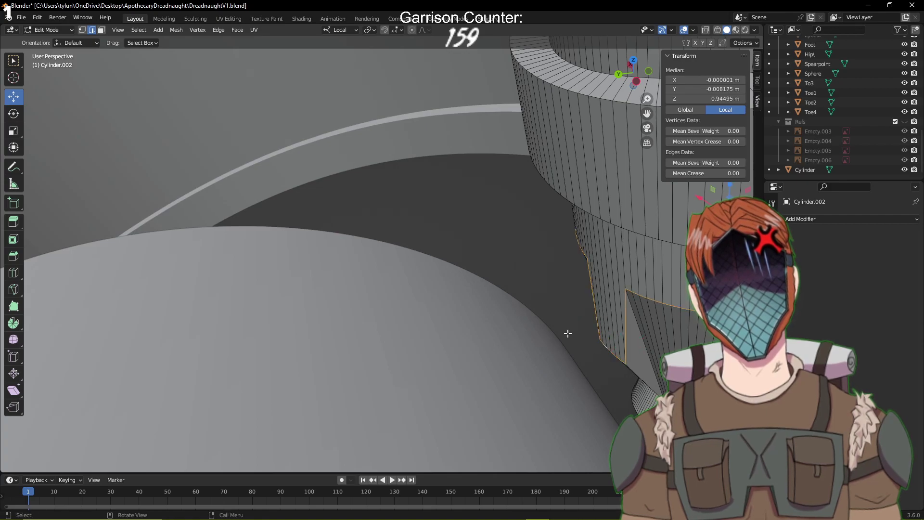
pyautogui.click(594, 345)
pyautogui.click(600, 342)
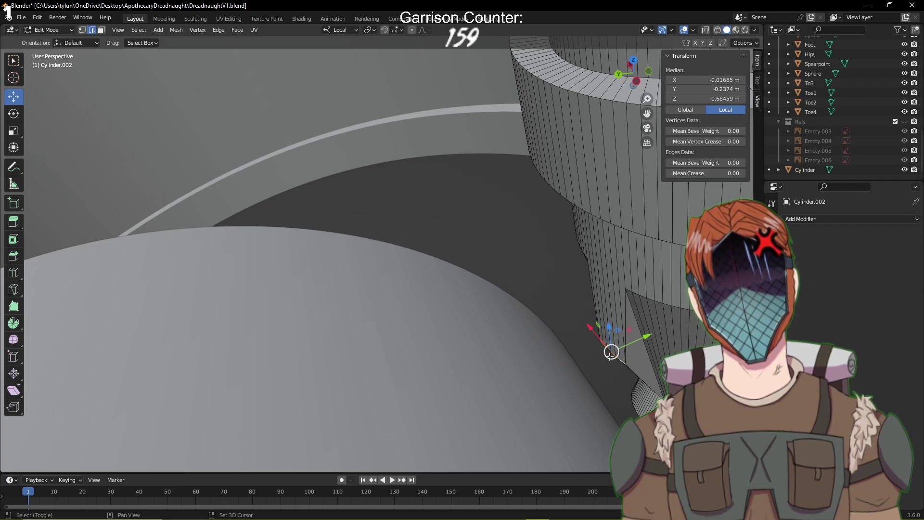
pyautogui.moveTo(609, 339); pyautogui.dragTo(607, 279)
# Edge-slide the cone's corner edge by a factor of 0.204, save the file and return to Object Mode
pyautogui.press('w')
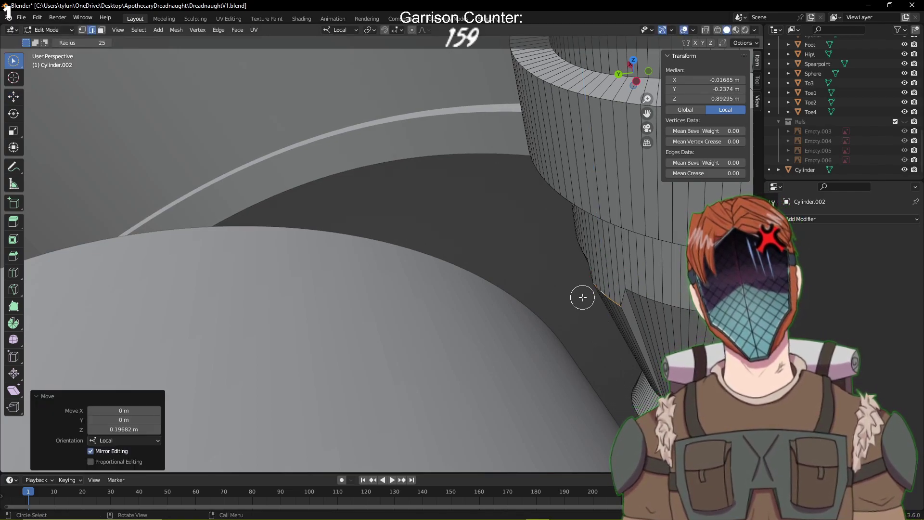
pyautogui.press('g')
pyautogui.press('g')
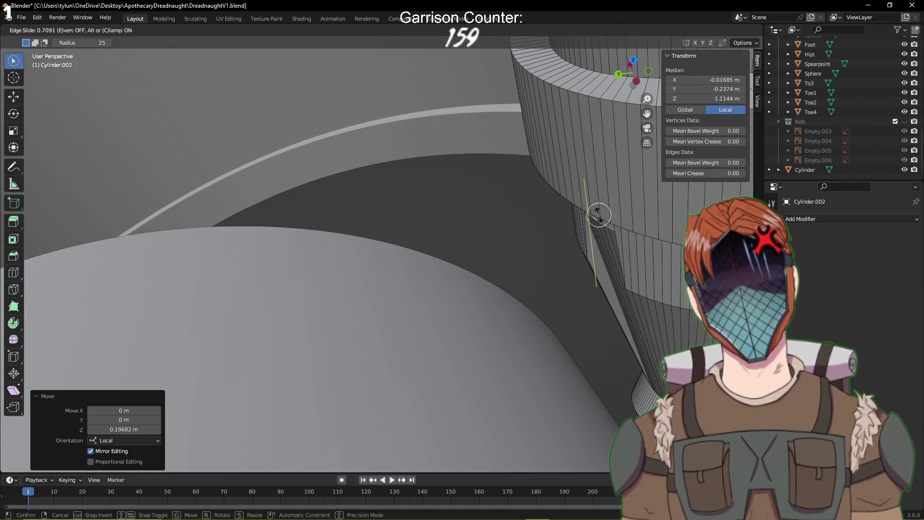
pyautogui.click(612, 263)
pyautogui.scroll(-6, 524, 274)
pyautogui.hotkey('ctrl', 's')
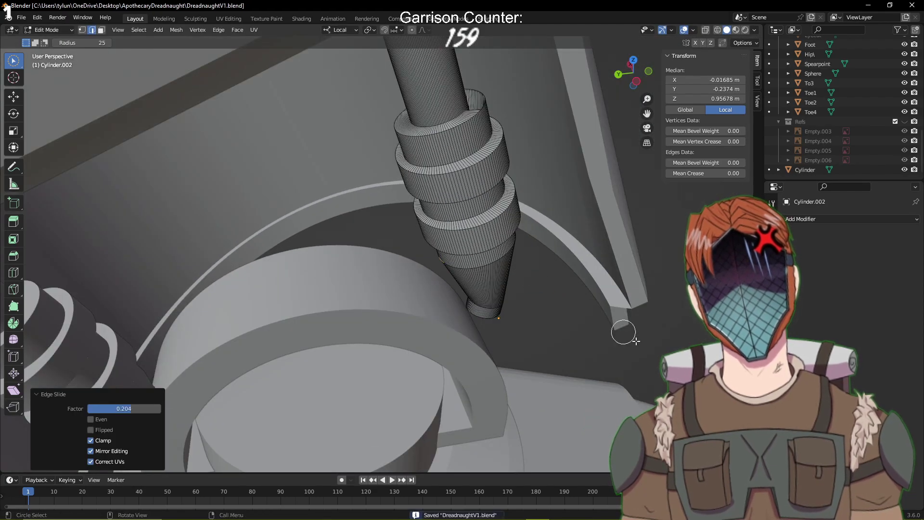
pyautogui.press('Tab')
# Reopen the mirrored piston's mesh for editing and display it in wireframe from the orthographic left view
pyautogui.moveTo(637, 341); pyautogui.dragTo(491, 254, button='middle')
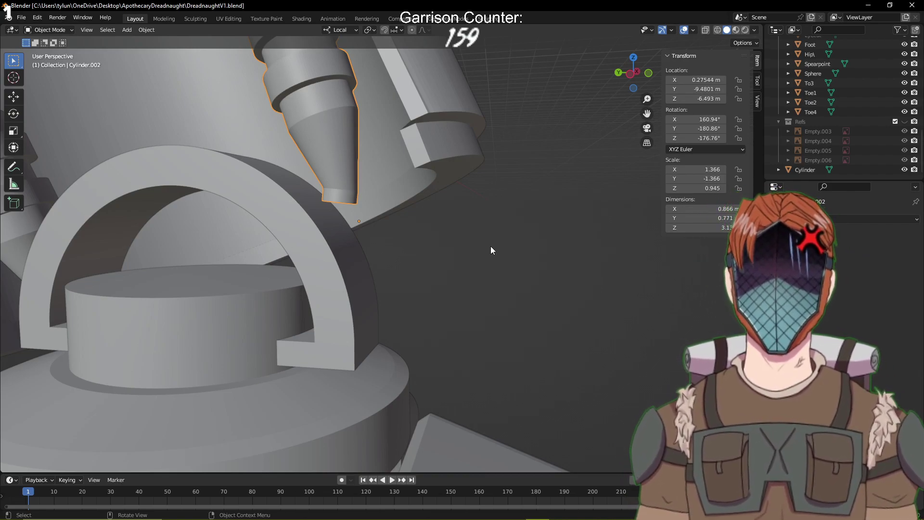
pyautogui.moveTo(497, 242); pyautogui.dragTo(595, 328, button='middle')
pyautogui.scroll(-3, 595, 329)
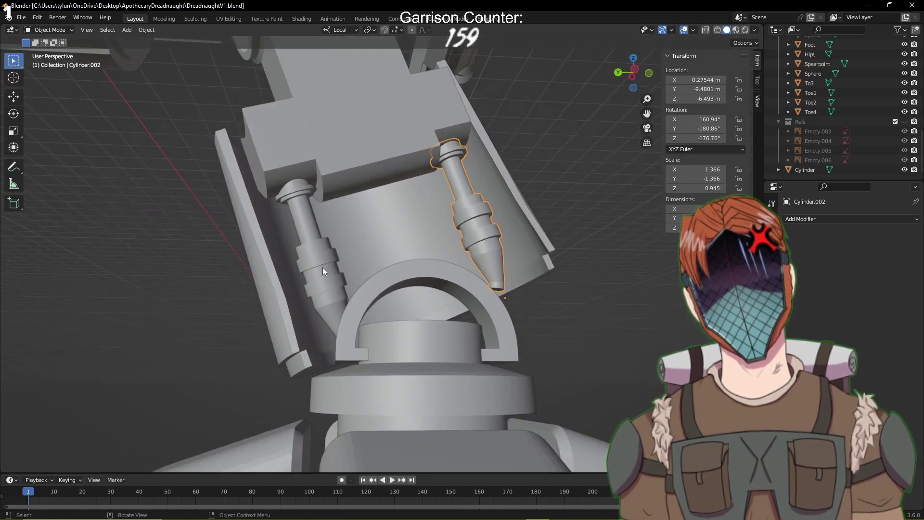
pyautogui.scroll(3, 409, 282)
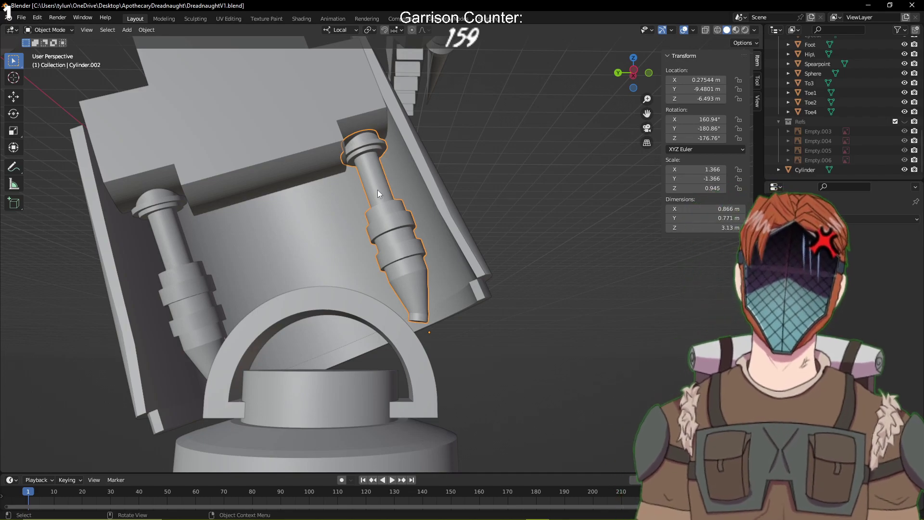
pyautogui.press('Tab')
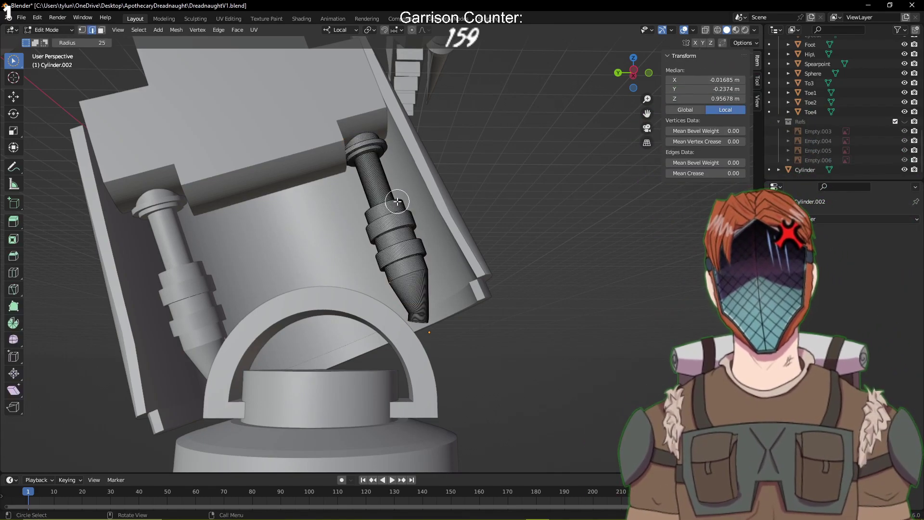
pyautogui.press('z')
pyautogui.click(362, 216)
pyautogui.press('KP_1')
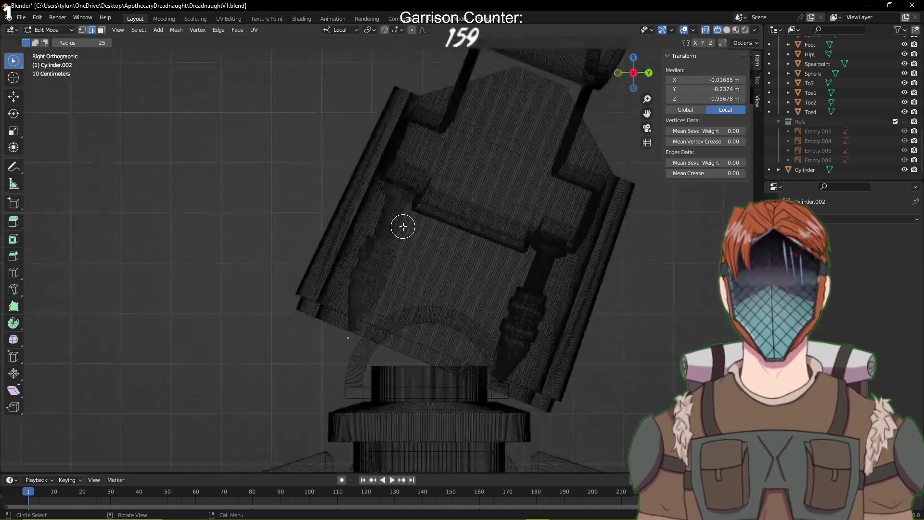
pyautogui.press('ctrl+KP_3')
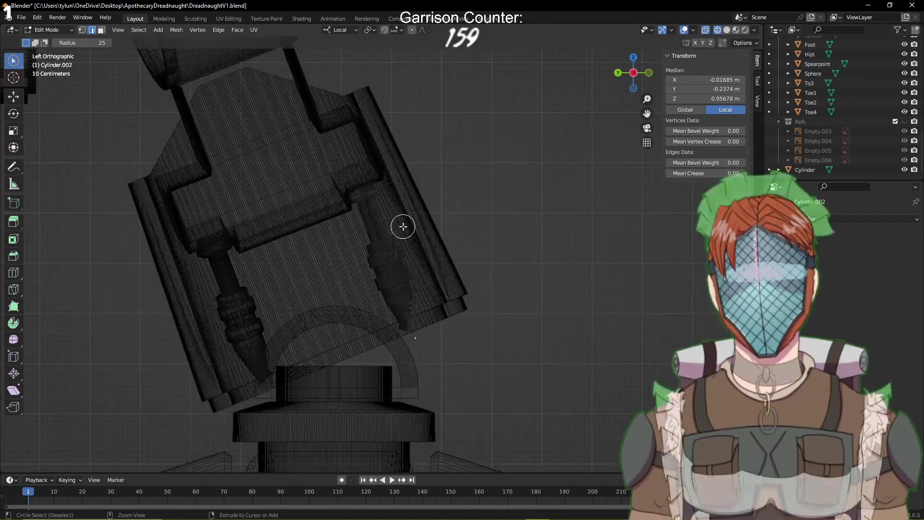
pyautogui.scroll(3, 404, 241)
pyautogui.press('b')
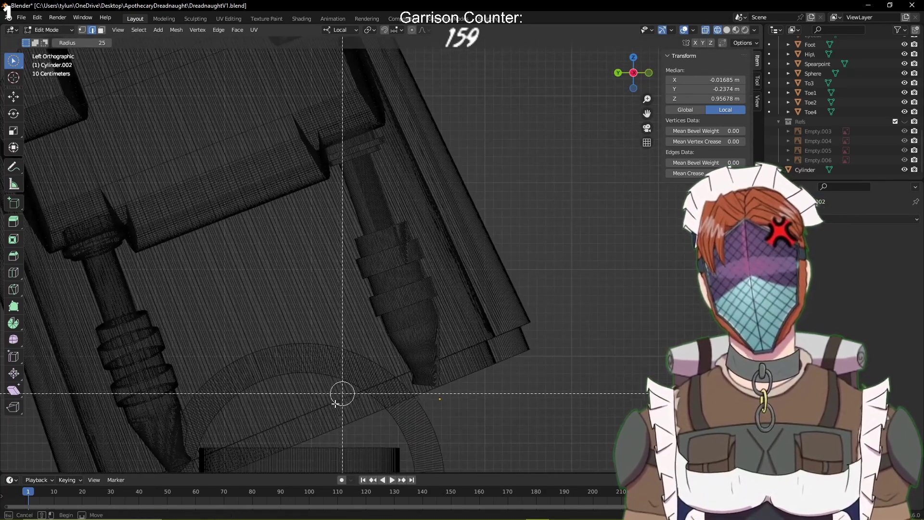
pyautogui.moveTo(334, 413); pyautogui.dragTo(555, 223)
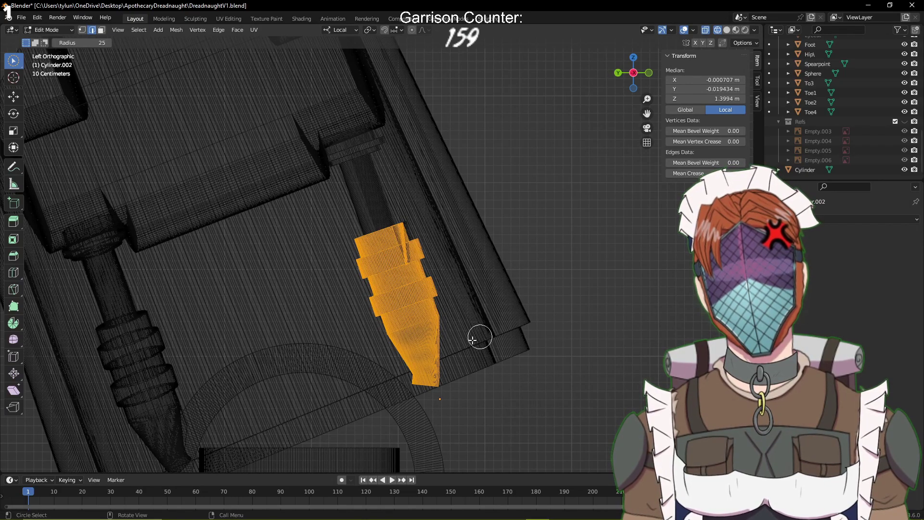
pyautogui.press('b')
pyautogui.moveTo(303, 449); pyautogui.dragTo(576, 215)
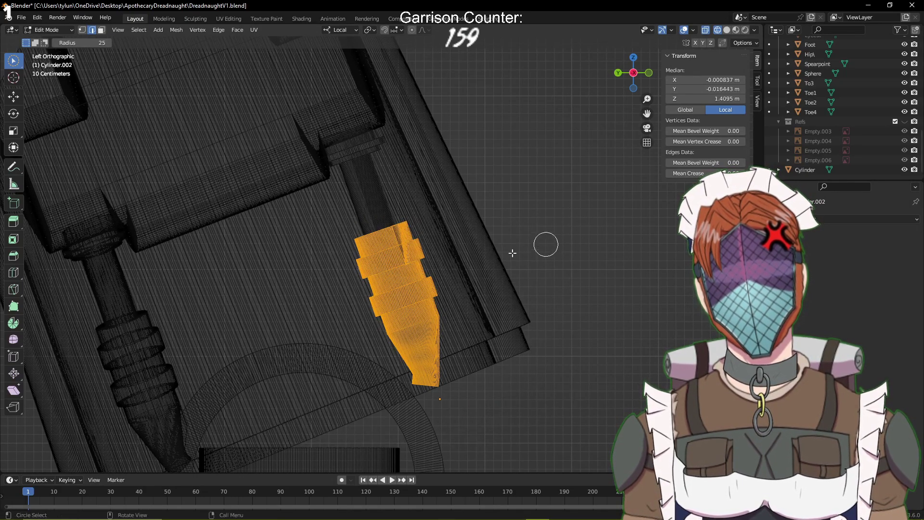
pyautogui.moveTo(371, 219); pyautogui.dragTo(436, 265)
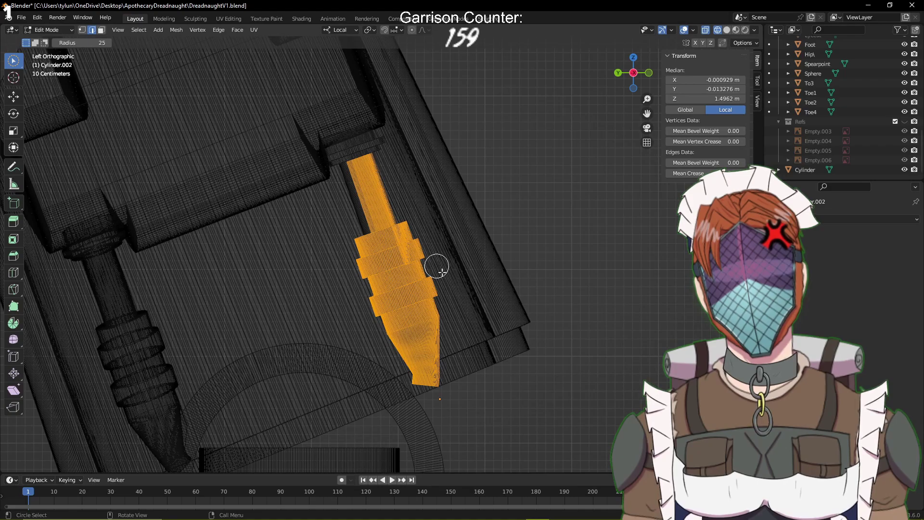
pyautogui.hotkey('alt', 'a')
# Try to box-select the mirrored piston's entire lower sleeve and tip without the rod
pyautogui.press('b')
pyautogui.moveTo(360, 445); pyautogui.dragTo(597, 209)
pyautogui.press('b')
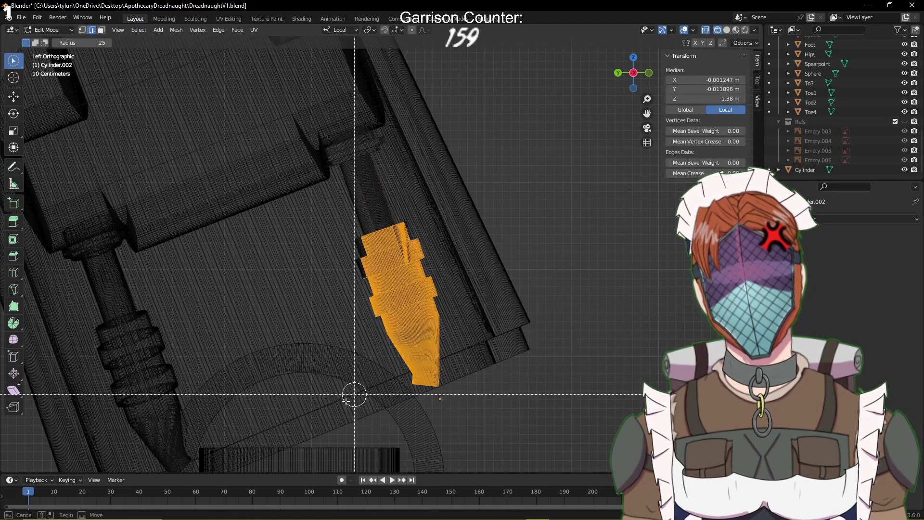
pyautogui.moveTo(326, 444); pyautogui.dragTo(544, 231)
pyautogui.press('b')
pyautogui.moveTo(347, 416); pyautogui.dragTo(582, 273)
pyautogui.press('b')
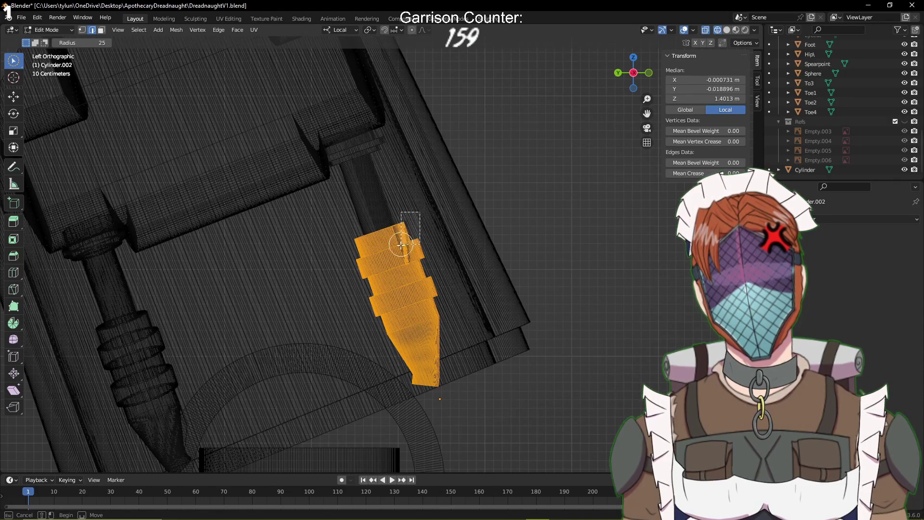
pyautogui.moveTo(401, 245); pyautogui.dragTo(401, 247)
# Try to add the missing edges at the sleeve's upper corner to the selection
pyautogui.scroll(4, 387, 282)
pyautogui.scroll(4, 447, 226)
pyautogui.press('b')
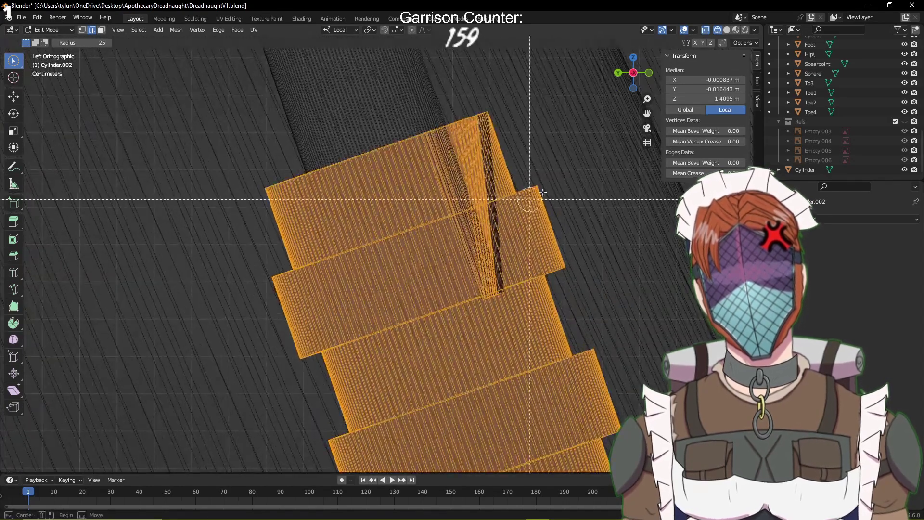
pyautogui.moveTo(554, 182); pyautogui.dragTo(420, 345)
pyautogui.hotkey('ctrl', 'z')
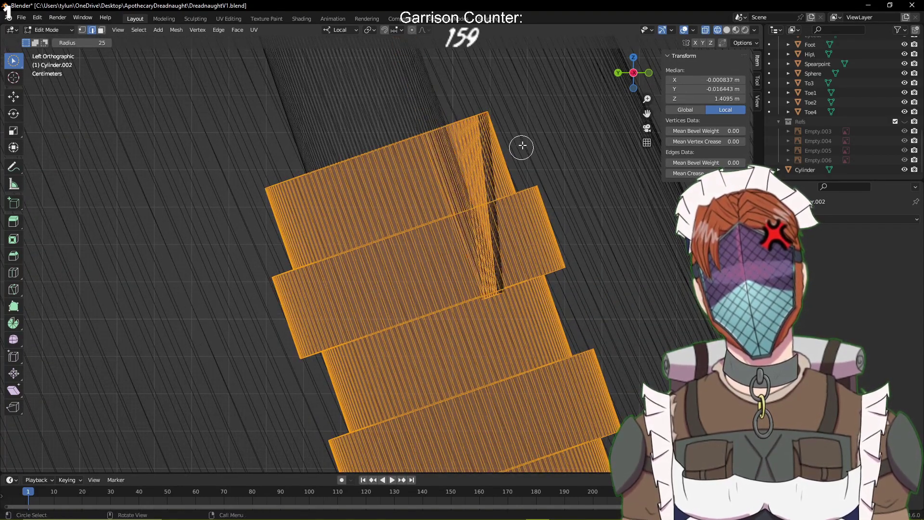
pyautogui.press('b')
pyautogui.moveTo(508, 93); pyautogui.dragTo(474, 147)
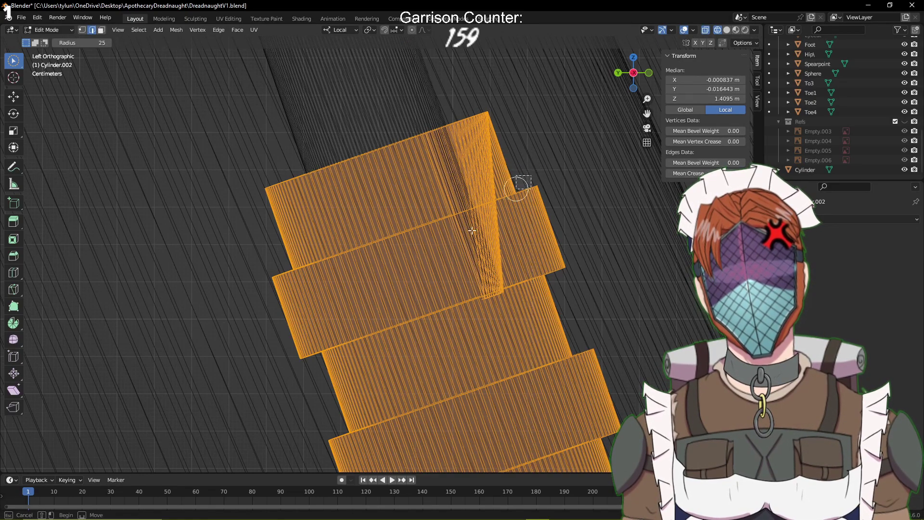
pyautogui.moveTo(522, 179); pyautogui.dragTo(418, 278)
# Try to lengthen the mirrored piston in solid shading by moving the selected lower section about -0.29 m along local Z
pyautogui.scroll(-6, 434, 275)
pyautogui.moveTo(503, 239)
pyautogui.mouseDown(button='middle')
pyautogui.moveTo(523, 236)
pyautogui.moveTo(518, 245)
pyautogui.moveTo(557, 256)
pyautogui.mouseUp(button='middle')
pyautogui.press('z')
pyautogui.click(559, 241)
pyautogui.keyDown('shift'); pyautogui.moveTo(469, 339); pyautogui.dragTo(481, 182, button='middle'); pyautogui.keyUp('shift')
pyautogui.scroll(-5, 479, 202)
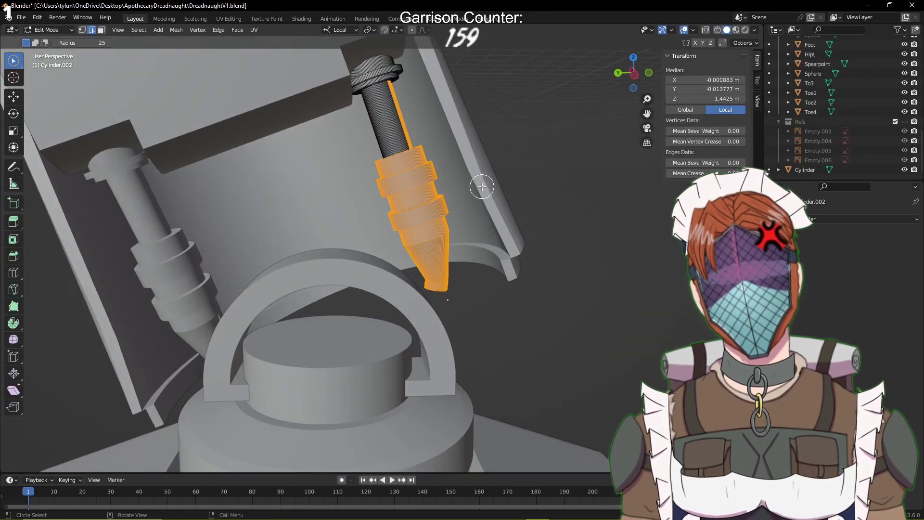
pyautogui.press('g')
pyautogui.press('z')
pyautogui.click(486, 207)
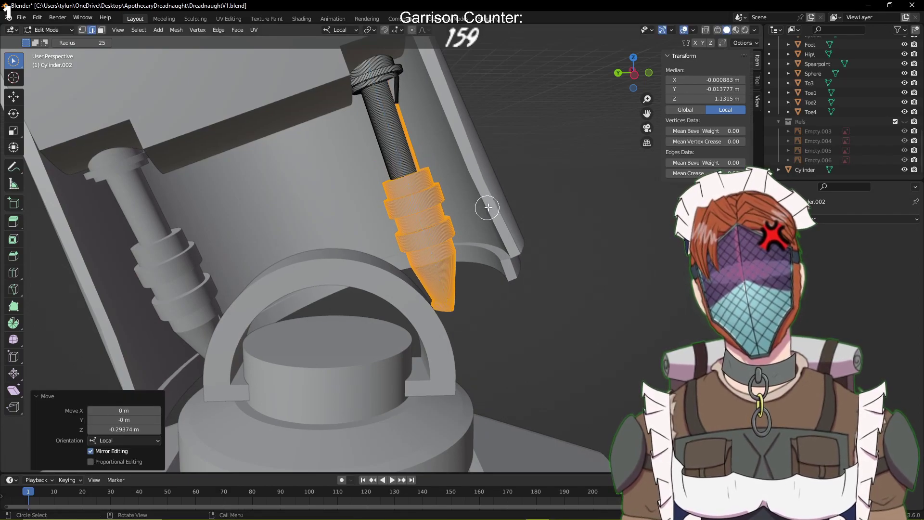
pyautogui.hotkey('ctrl', 'z')
# Switch to face selection mode on the mirrored piston's mesh and clear the selection
pyautogui.scroll(6, 400, 194)
pyautogui.keyDown('shift'); pyautogui.moveTo(422, 138); pyautogui.dragTo(351, 229, button='middle'); pyautogui.keyUp('shift')
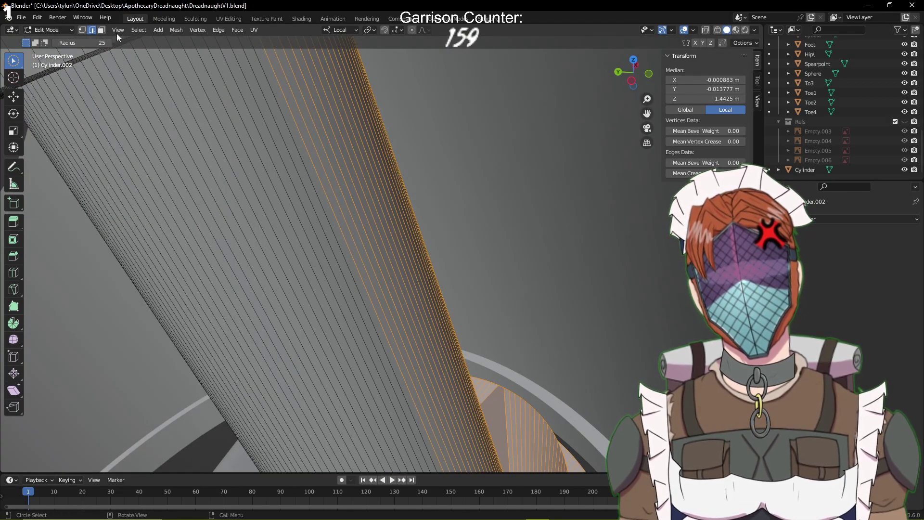
pyautogui.click(102, 31)
pyautogui.scroll(-9, 185, 81)
pyautogui.click(588, 251)
# Show both leg pistons in wireframe shading from the orthographic left view
pyautogui.moveTo(563, 260); pyautogui.dragTo(565, 226, button='middle')
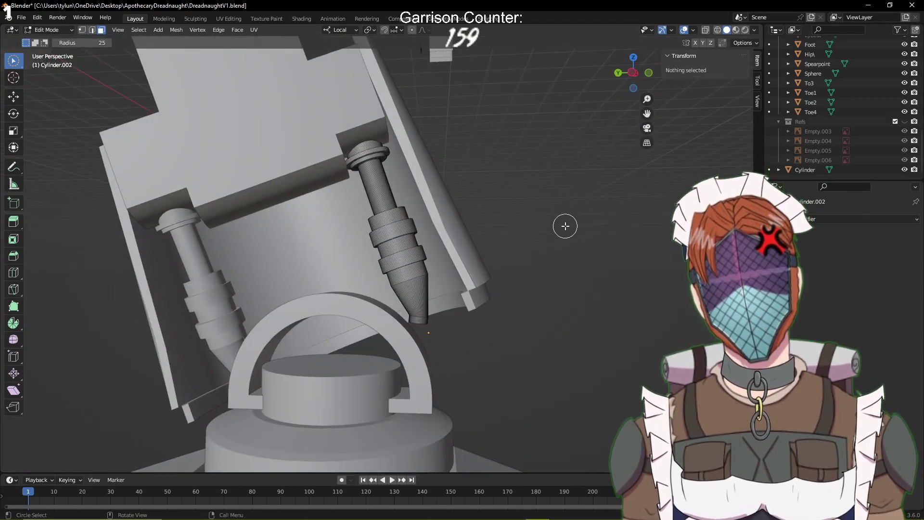
pyautogui.press('KP_1')
pyautogui.press('KP_3')
pyautogui.press('ctrl+KP_3')
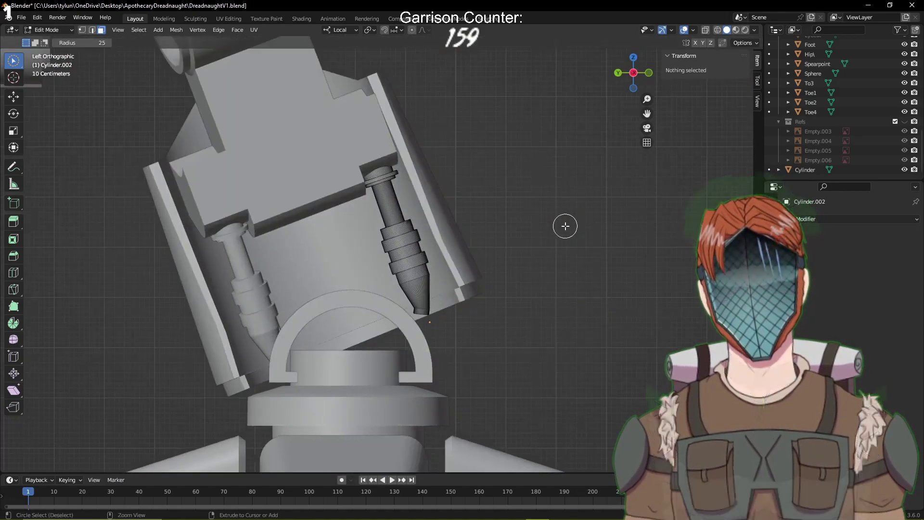
pyautogui.scroll(2, 515, 265)
pyautogui.press('z')
pyautogui.click(327, 357)
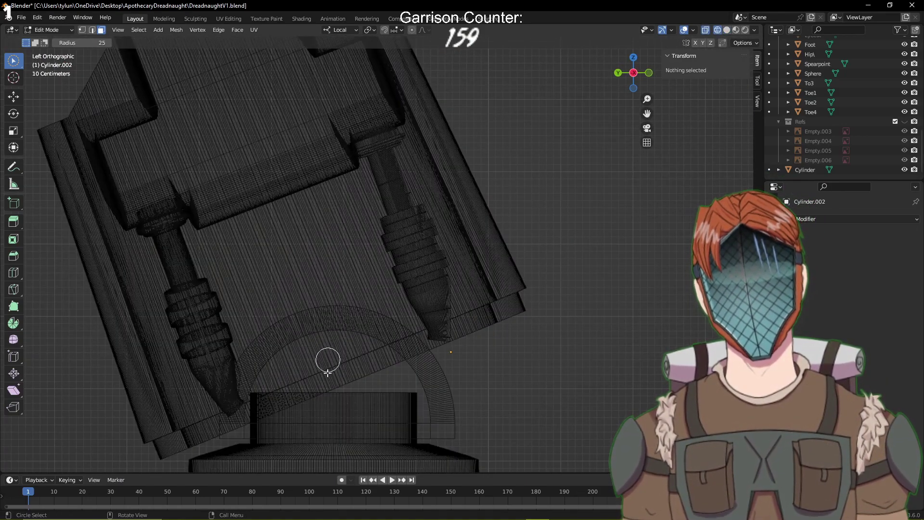
# Lengthen the mirrored piston by moving its ribbed sleeve and cone about -0.54 m along local Z
pyautogui.press('b')
pyautogui.moveTo(322, 399)
pyautogui.mouseDown()
pyautogui.moveTo(510, 260)
pyautogui.moveTo(575, 187)
pyautogui.mouseUp()
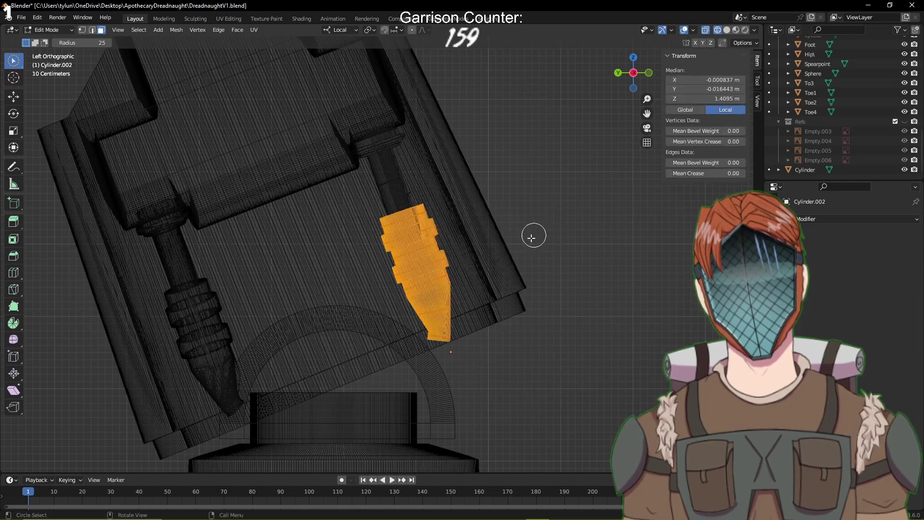
pyautogui.press('g')
pyautogui.press('z')
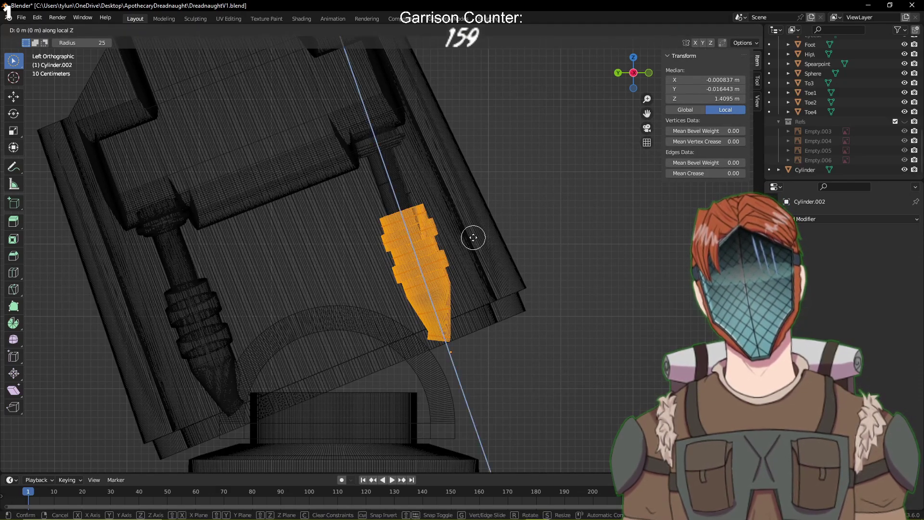
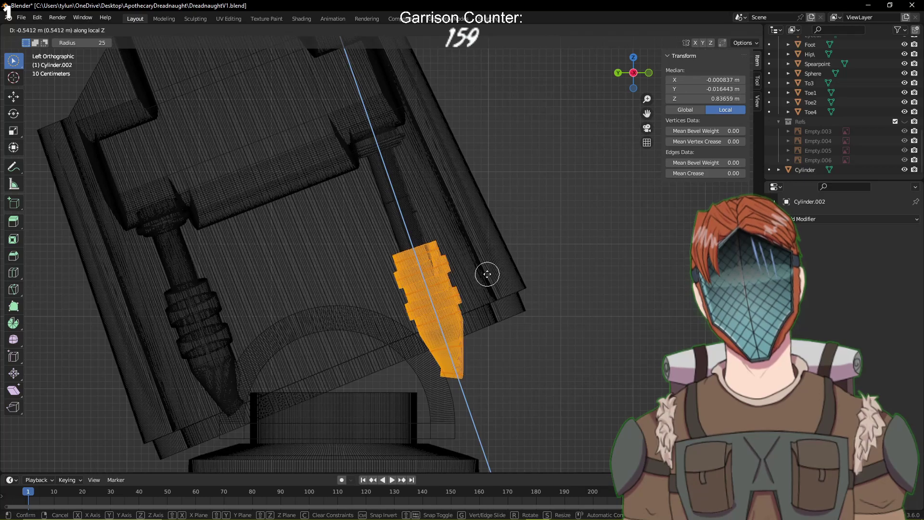
pyautogui.click(487, 275)
# Rotate the end cap of the mirrored piston's cone 61.6° and move it about 0.136 m in Y and -0.061 m in Z
pyautogui.keyDown('shift'); pyautogui.moveTo(534, 410); pyautogui.dragTo(500, 313, button='middle'); pyautogui.keyUp('shift')
pyautogui.scroll(7, 481, 318)
pyautogui.keyDown('shift'); pyautogui.moveTo(610, 359); pyautogui.dragTo(518, 305, button='middle'); pyautogui.keyUp('shift')
pyautogui.click(538, 321)
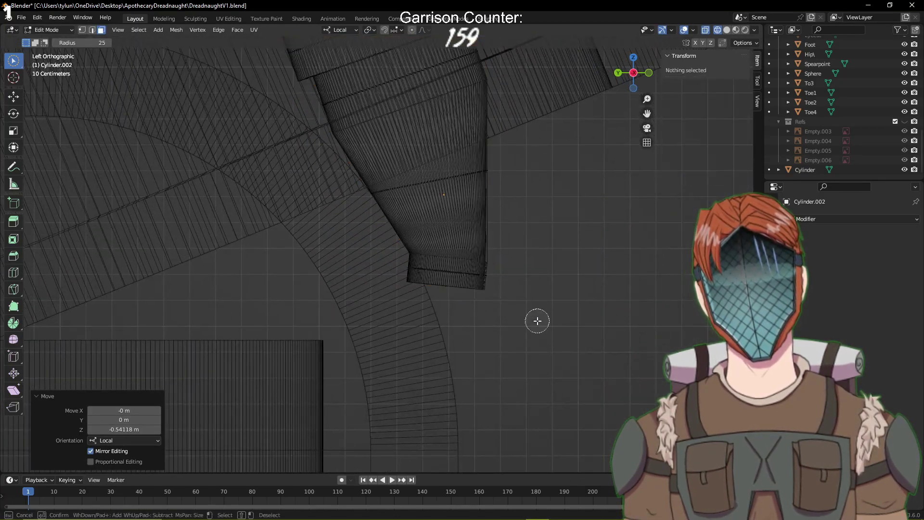
pyautogui.press('Escape')
pyautogui.moveTo(382, 327); pyautogui.dragTo(532, 255)
pyautogui.press('r')
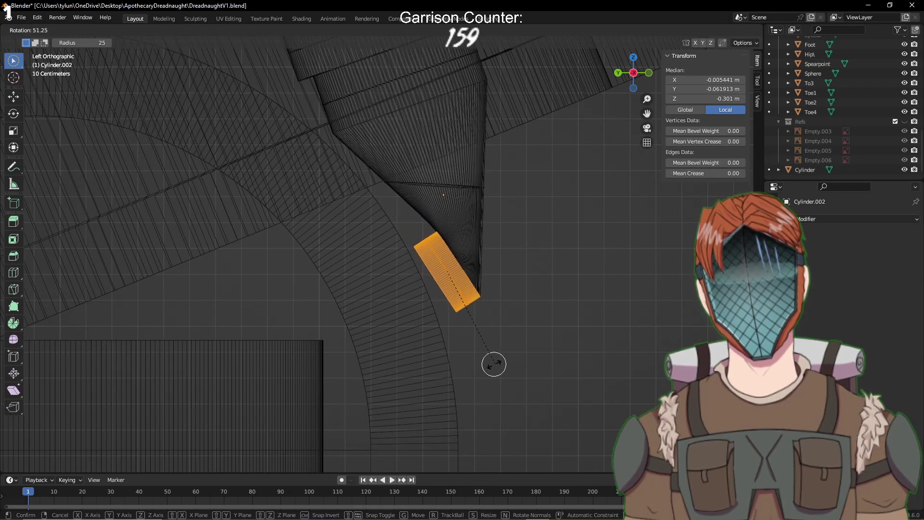
pyautogui.click(482, 359)
pyautogui.press('g')
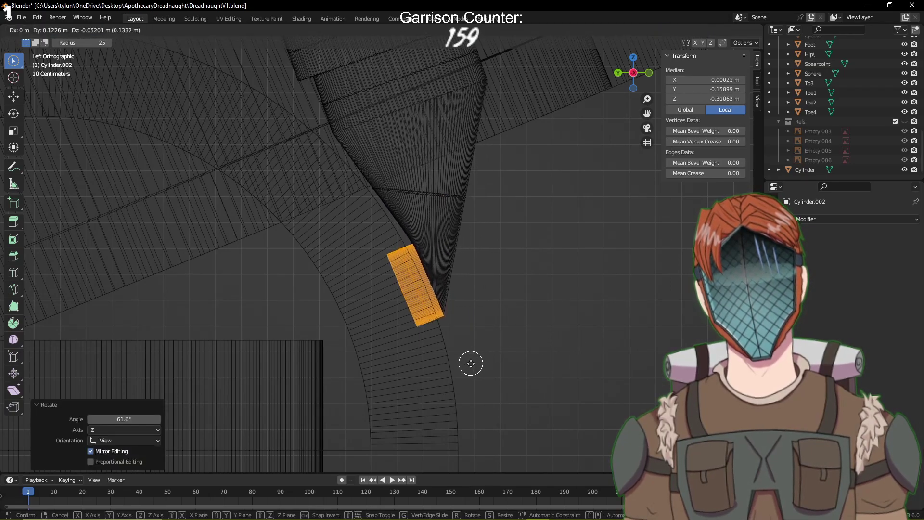
pyautogui.click(470, 364)
# Return the viewport to solid shading and save the file, staying in edit mode on the mirrored piston
pyautogui.press('z')
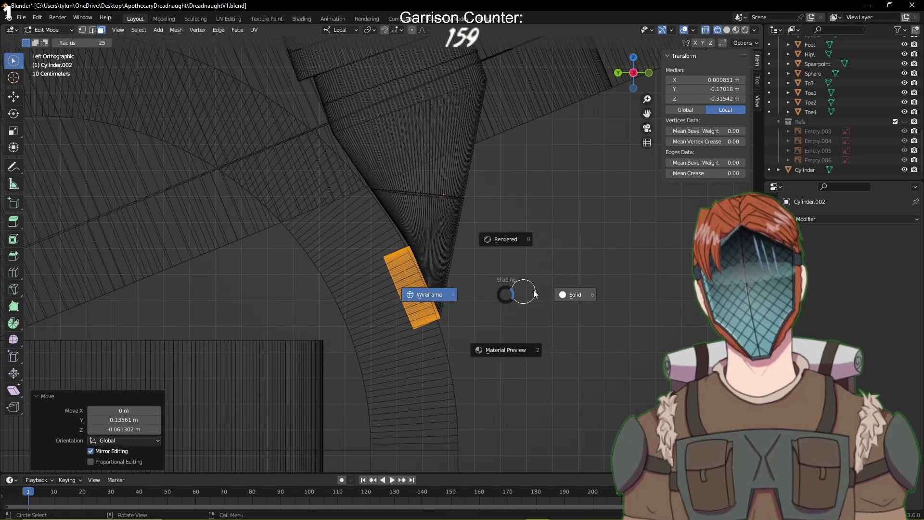
pyautogui.click(535, 293)
pyautogui.moveTo(534, 289)
pyautogui.mouseDown(button='middle')
pyautogui.moveTo(463, 289)
pyautogui.moveTo(472, 276)
pyautogui.moveTo(450, 288)
pyautogui.moveTo(472, 305)
pyautogui.moveTo(446, 338)
pyautogui.moveTo(481, 295)
pyautogui.moveTo(472, 290)
pyautogui.moveTo(458, 318)
pyautogui.moveTo(464, 353)
pyautogui.moveTo(396, 293)
pyautogui.moveTo(421, 328)
pyautogui.moveTo(448, 282)
pyautogui.moveTo(475, 271)
pyautogui.mouseUp(button='middle')
pyautogui.hotkey('ctrl', 's')
pyautogui.scroll(4, 396, 293)
pyautogui.press('Tab')
pyautogui.scroll(1, 412, 317)
pyautogui.press('Tab')
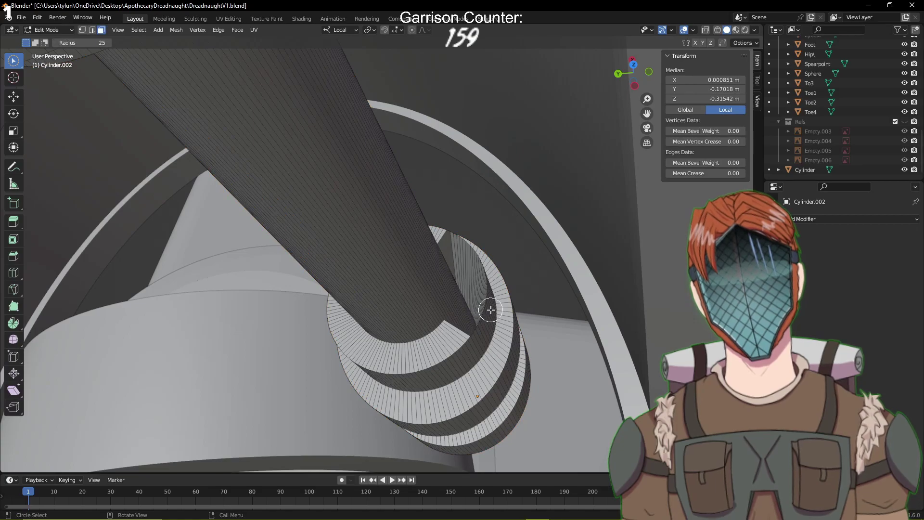
# Switch to edge selection mode and try to select the edge loop where the piston rod meets the sleeve interior
pyautogui.moveTo(490, 310); pyautogui.dragTo(503, 317, button='middle')
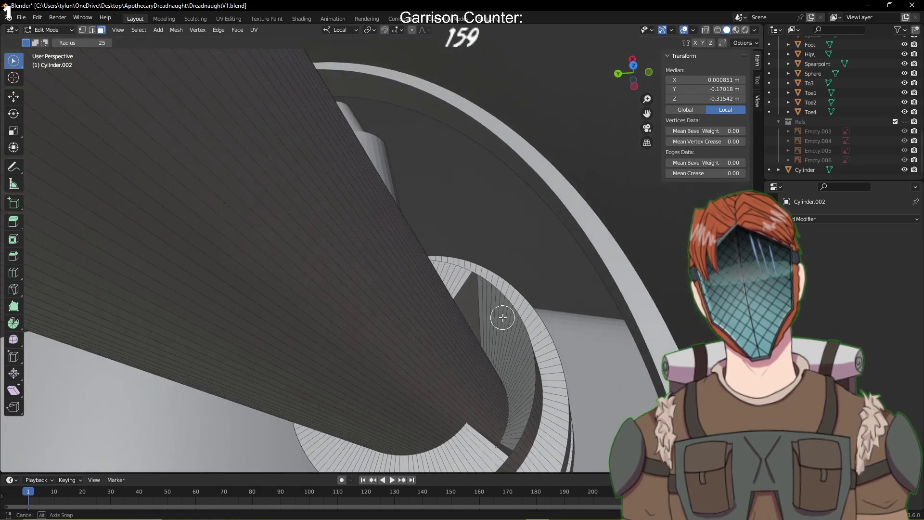
pyautogui.click(93, 31)
pyautogui.keyDown('shift'); pyautogui.moveTo(385, 290); pyautogui.dragTo(355, 280, button='middle'); pyautogui.keyUp('shift')
pyautogui.scroll(2, 355, 280)
pyautogui.scroll(3, 498, 394)
pyautogui.moveTo(490, 347)
pyautogui.keyDown('shift'); pyautogui.mouseDown(button='middle')
pyautogui.moveTo(479, 320)
pyautogui.moveTo(460, 319)
pyautogui.moveTo(484, 357)
pyautogui.mouseUp(button='middle'); pyautogui.keyUp('shift')
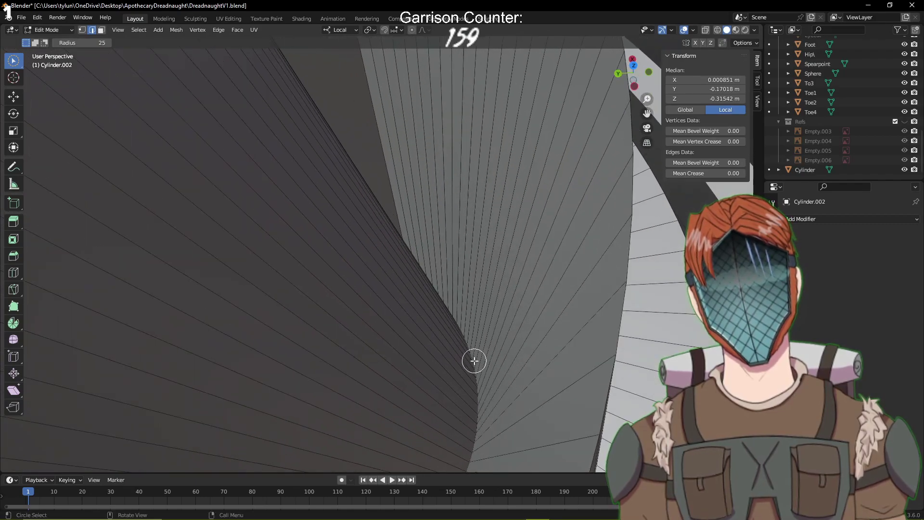
pyautogui.keyDown('alt'); pyautogui.click(477, 407); pyautogui.keyUp('alt')
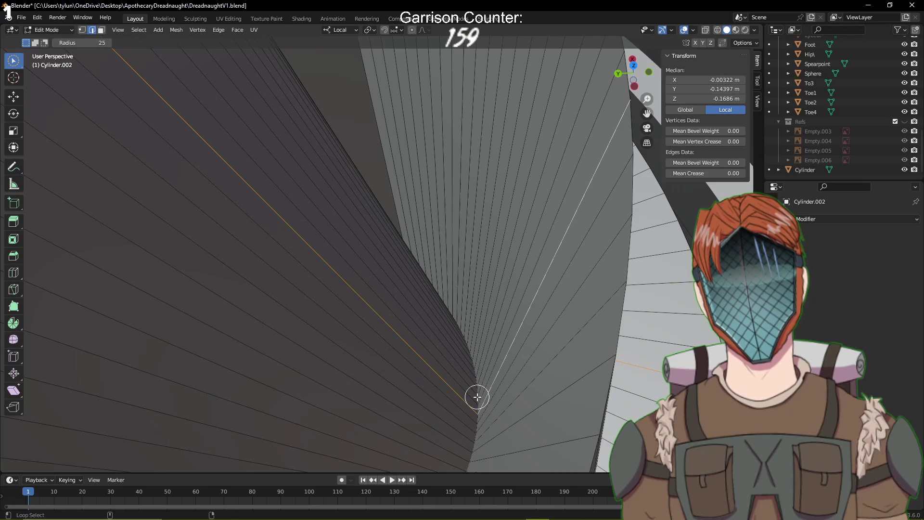
pyautogui.keyDown('alt'); pyautogui.keyDown('shift'); pyautogui.click(477, 397); pyautogui.keyUp('shift'); pyautogui.keyUp('alt')
pyautogui.keyDown('ctrl'); pyautogui.keyDown('alt'); pyautogui.click(504, 400); pyautogui.keyUp('alt'); pyautogui.keyUp('ctrl')
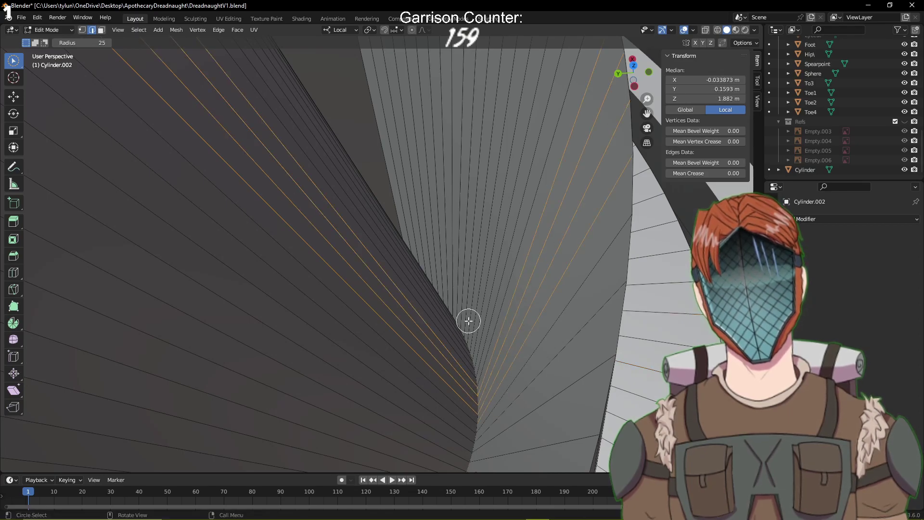
# Try again to pick the rim edges at the rod's base, checking vertex selection mode and returning to edges
pyautogui.click(468, 306)
pyautogui.click(456, 185)
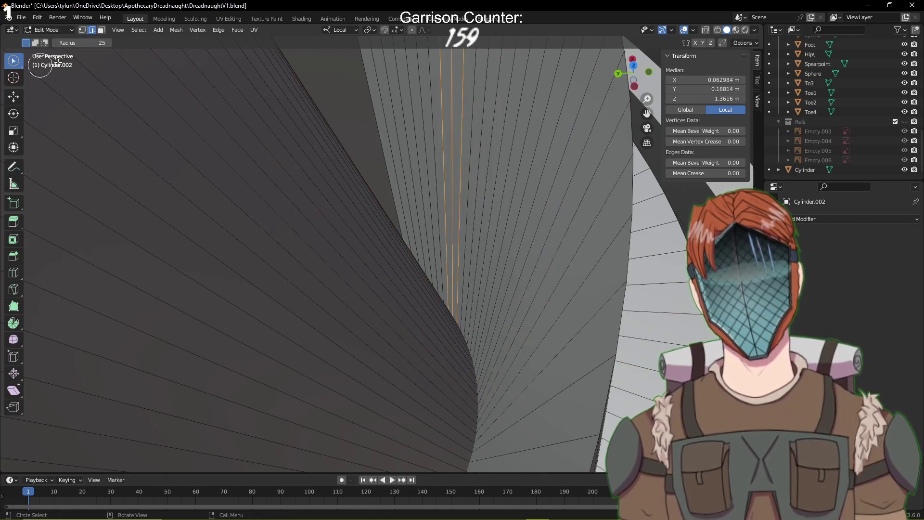
pyautogui.click(482, 244)
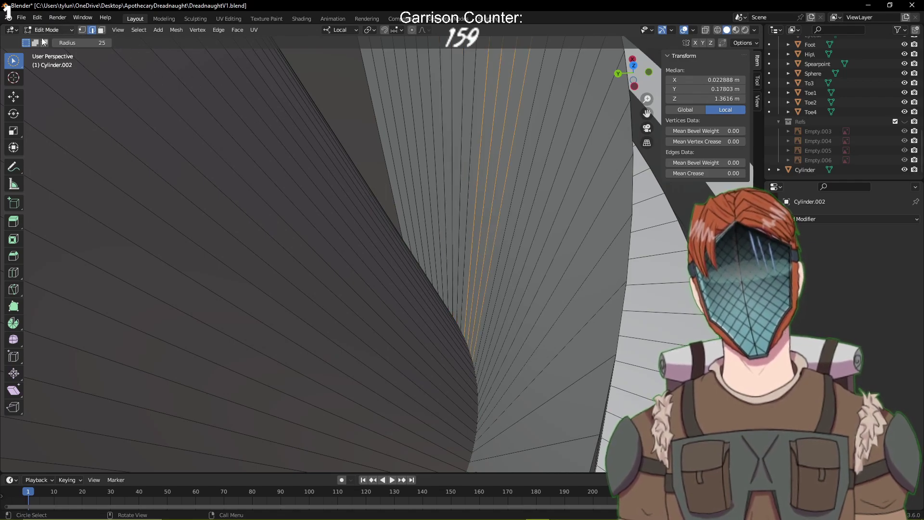
pyautogui.click(83, 31)
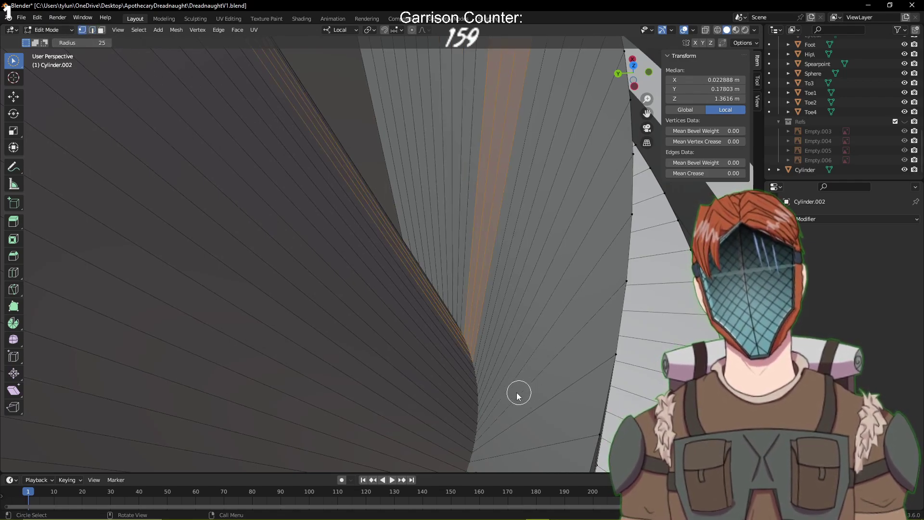
pyautogui.click(92, 30)
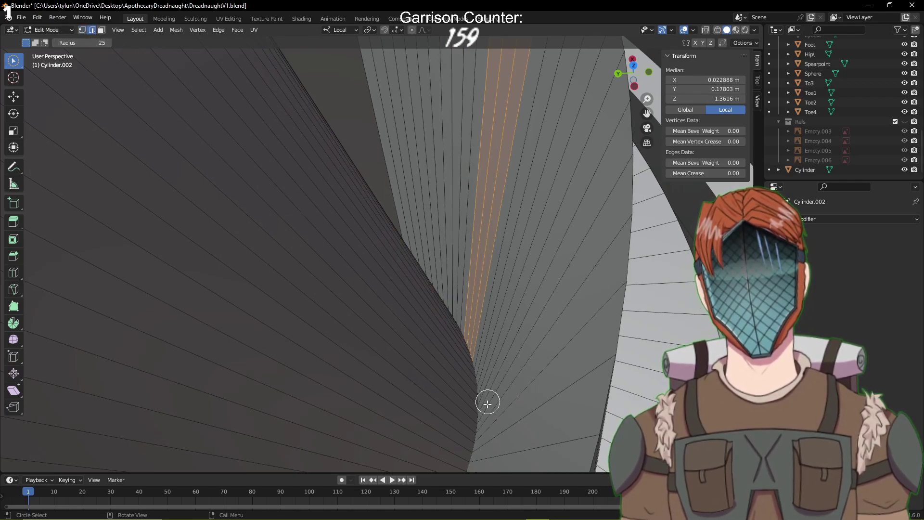
pyautogui.keyDown('alt'); pyautogui.click(496, 424); pyautogui.keyUp('alt')
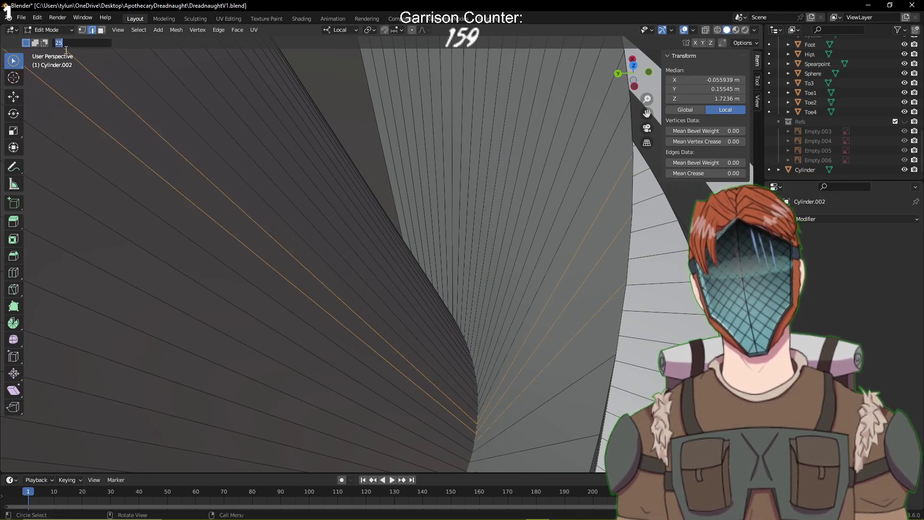
# Set the circle selection radius to 2 and select a single rim edge where the rod meets the sleeve interior
pyautogui.write('2')
pyautogui.press('Return')
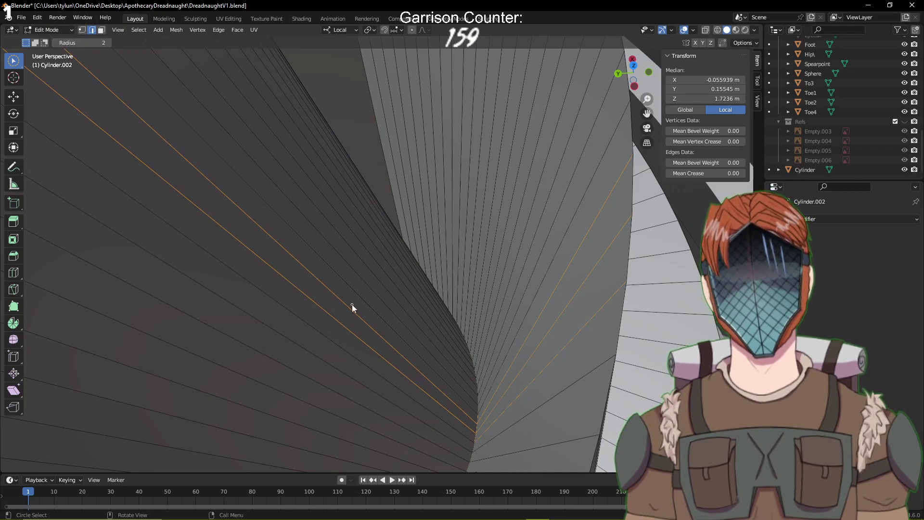
pyautogui.click(477, 429)
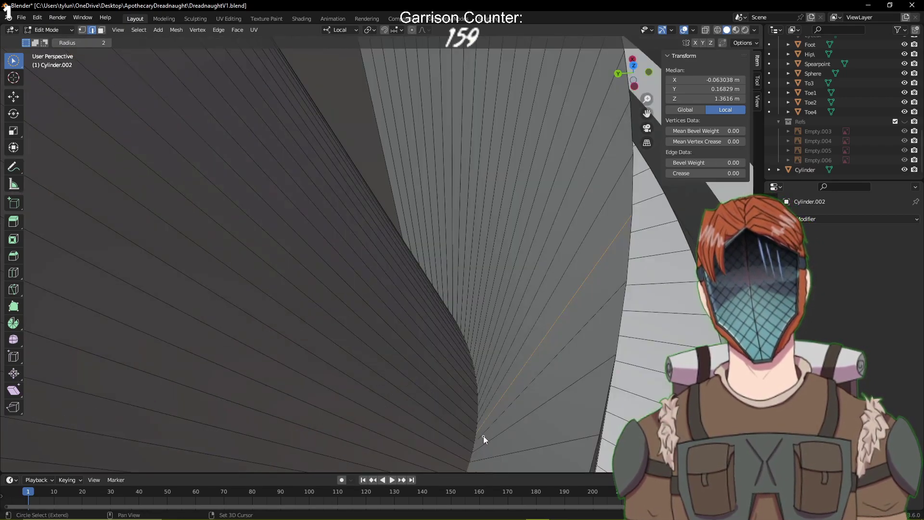
pyautogui.moveTo(483, 435); pyautogui.dragTo(509, 409, button='middle')
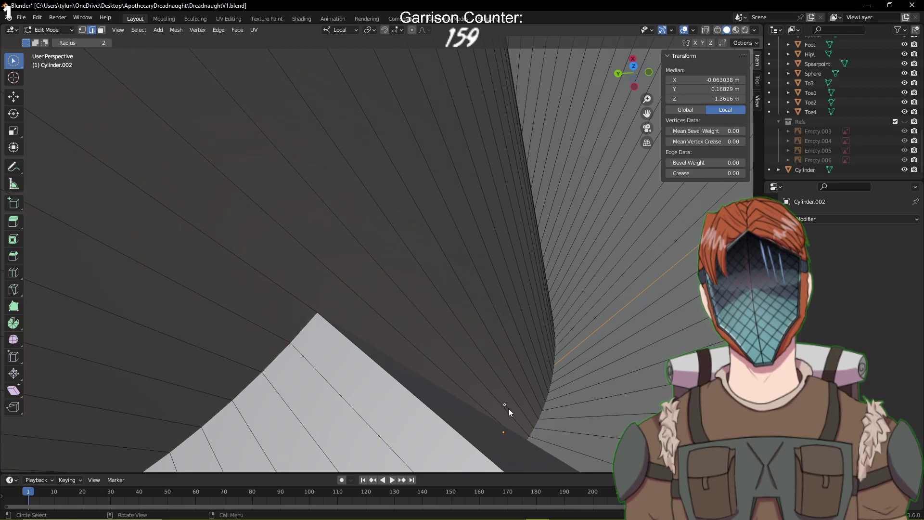
pyautogui.click(528, 439)
pyautogui.press('Escape')
pyautogui.moveTo(573, 395); pyautogui.dragTo(571, 397, button='middle')
pyautogui.moveTo(569, 400); pyautogui.dragTo(568, 402, button='middle')
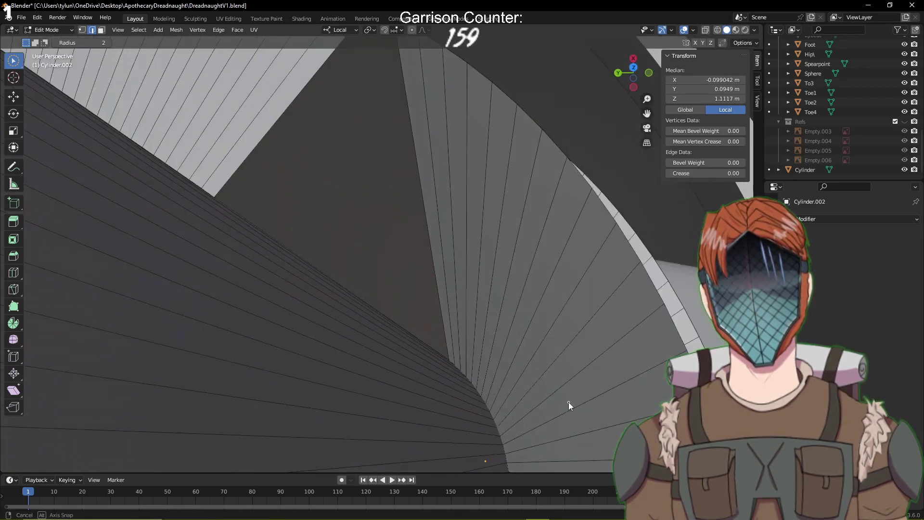
# Try to select the rim edges beside the opening at the rod's base, first as loops and finally by circle selection
pyautogui.keyDown('alt'); pyautogui.click(458, 368); pyautogui.keyUp('alt')
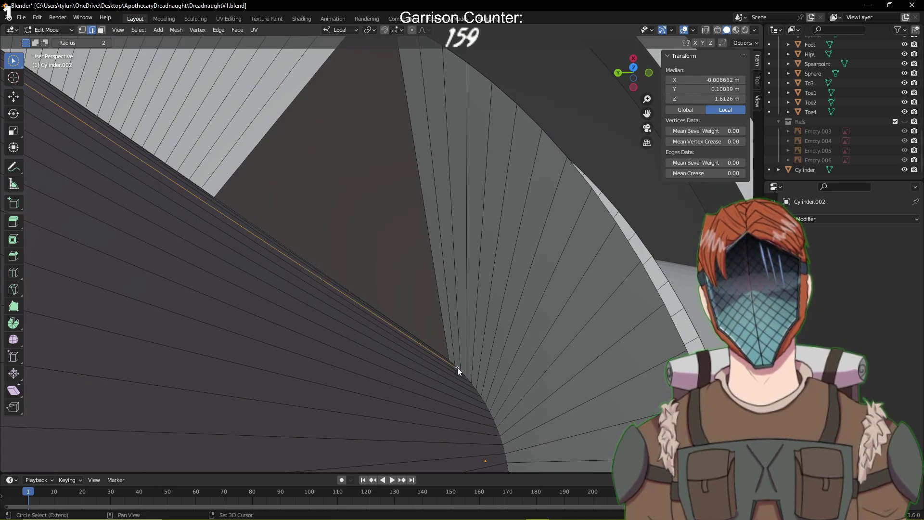
pyautogui.keyDown('alt'); pyautogui.keyDown('shift'); pyautogui.click(463, 374); pyautogui.keyUp('shift'); pyautogui.keyUp('alt')
pyautogui.click(482, 379)
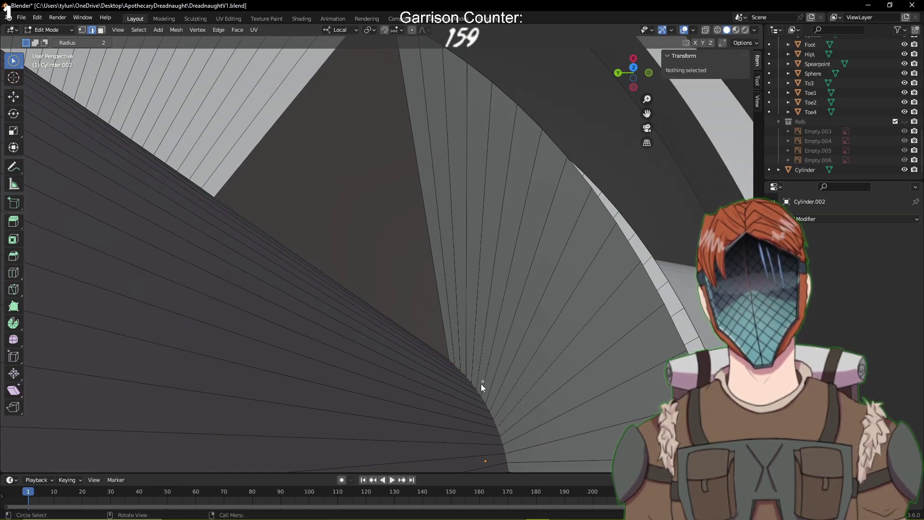
pyautogui.moveTo(446, 359); pyautogui.dragTo(484, 399)
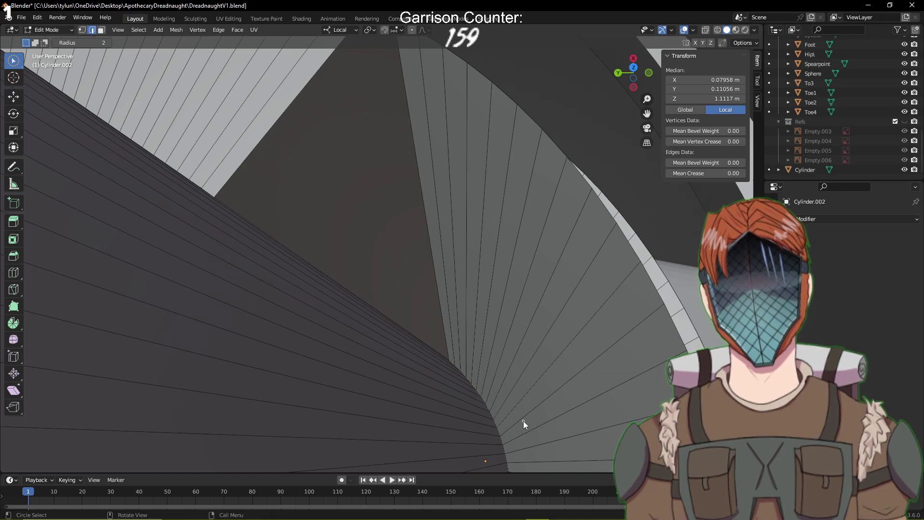
# Try to extend the rim selection around the rod's base with box and loop selection, undoing the last attempt
pyautogui.moveTo(524, 422); pyautogui.dragTo(470, 389, button='middle')
pyautogui.press('b')
pyautogui.moveTo(500, 313); pyautogui.dragTo(530, 398)
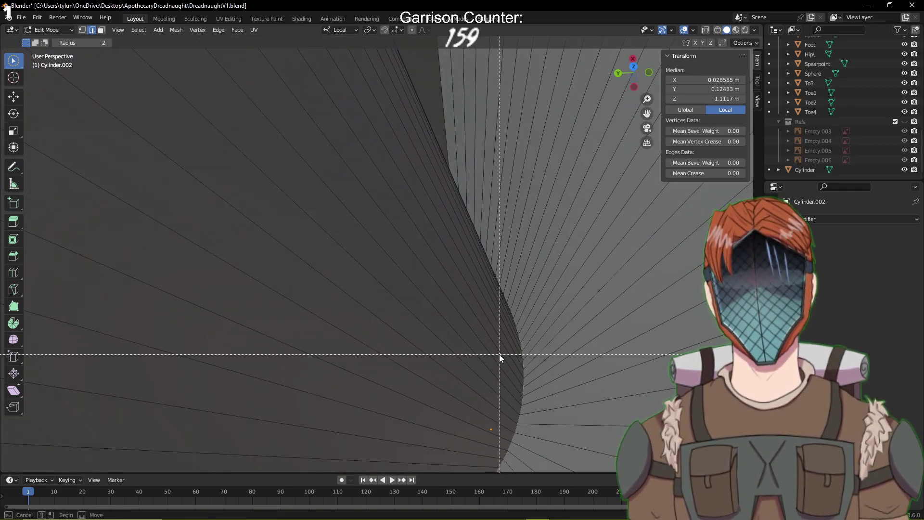
pyautogui.keyDown('alt'); pyautogui.click(515, 367); pyautogui.keyUp('alt')
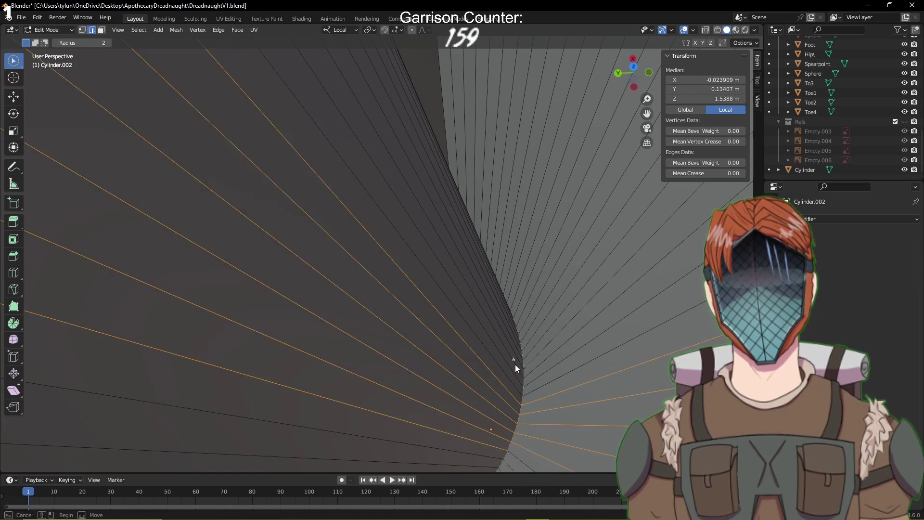
pyautogui.keyDown('alt'); pyautogui.click(526, 399); pyautogui.keyUp('alt')
pyautogui.press('b')
pyautogui.moveTo(516, 367); pyautogui.dragTo(528, 387)
pyautogui.hotkey('ctrl', 'z')
pyautogui.press('b')
# Select the rim edges at both ends of the open gap around the rod's base
pyautogui.moveTo(532, 390); pyautogui.dragTo(547, 363, button='middle')
pyautogui.scroll(-4, 552, 400)
pyautogui.scroll(2, 572, 391)
pyautogui.click(547, 363)
pyautogui.click(489, 223)
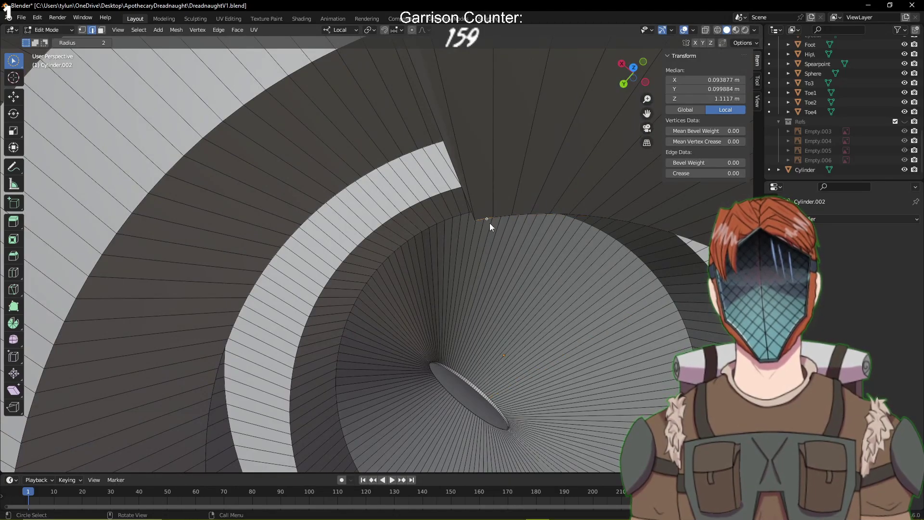
pyautogui.scroll(-6, 560, 310)
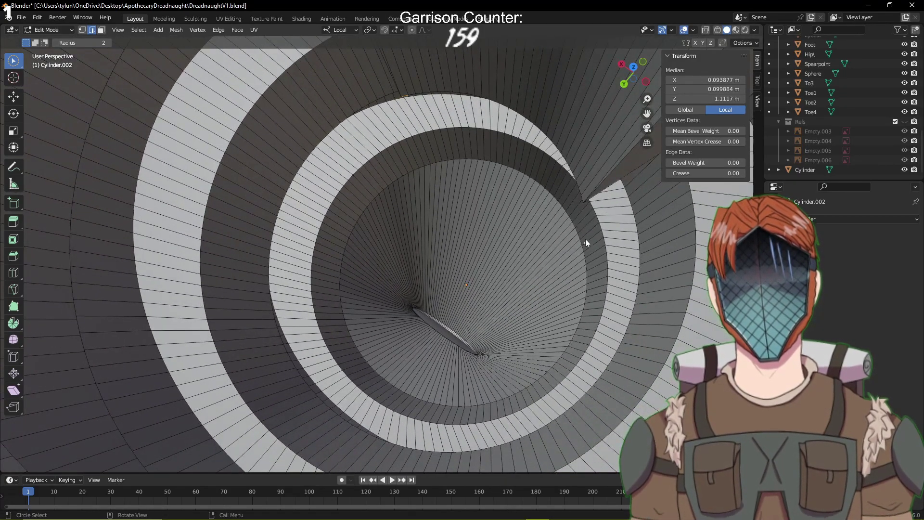
pyautogui.keyDown('shift'); pyautogui.click(581, 197); pyautogui.keyUp('shift')
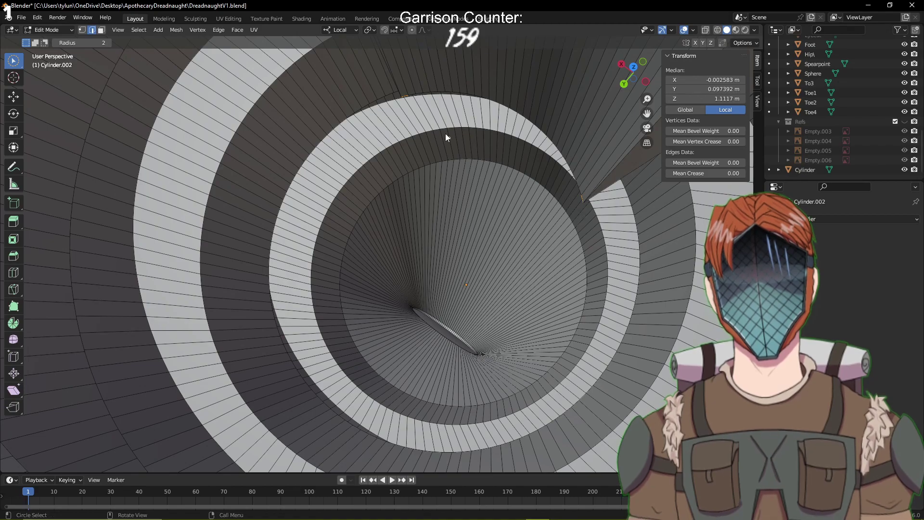
pyautogui.scroll(3, 437, 132)
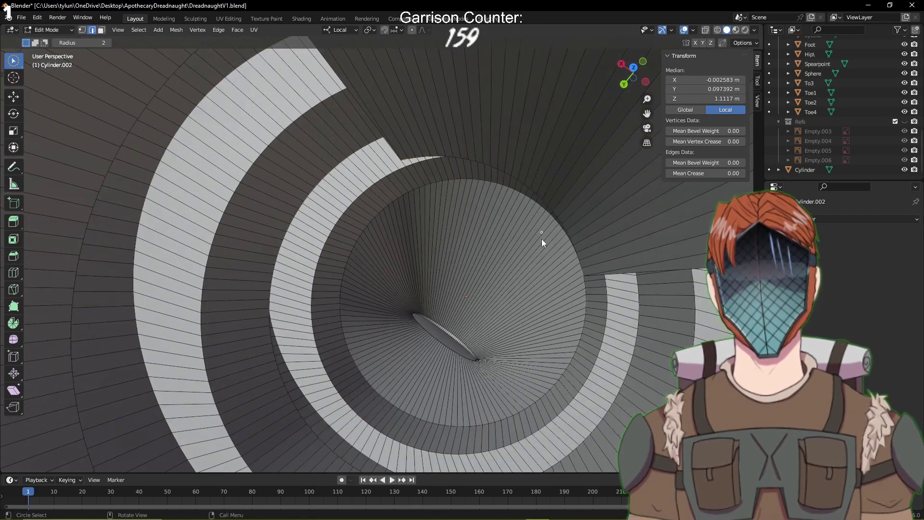
# Try to select the rim edges at the ends of the gap around the rod's base with single and loop selection
pyautogui.click(407, 159)
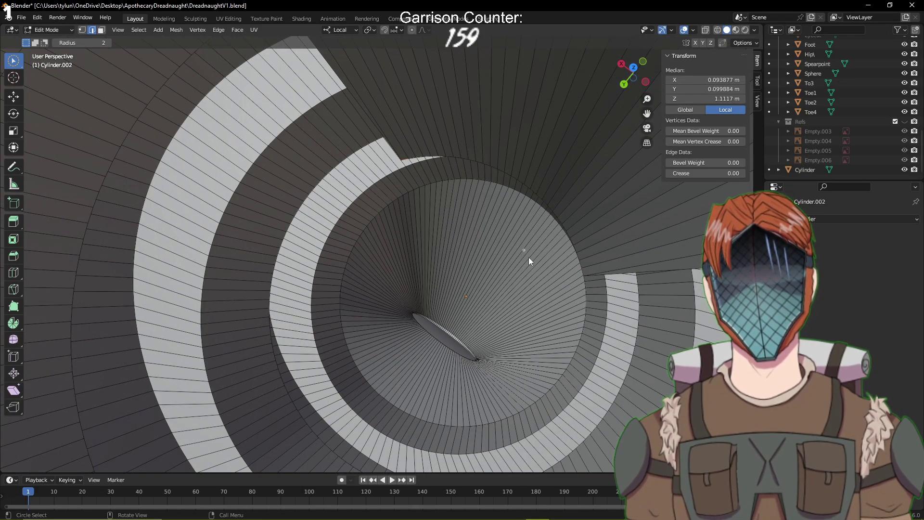
pyautogui.keyDown('alt'); pyautogui.click(585, 273); pyautogui.keyUp('alt')
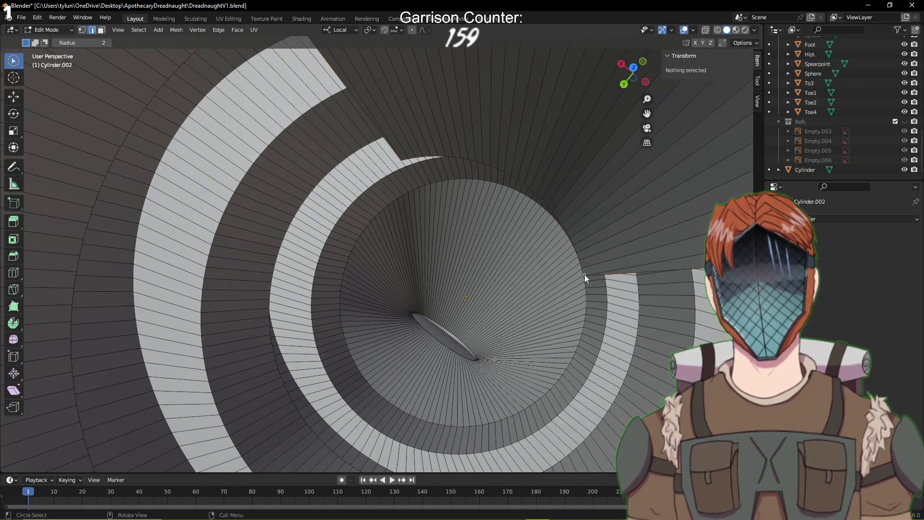
pyautogui.keyDown('alt'); pyautogui.click(584, 275); pyautogui.keyUp('alt')
pyautogui.click(585, 277)
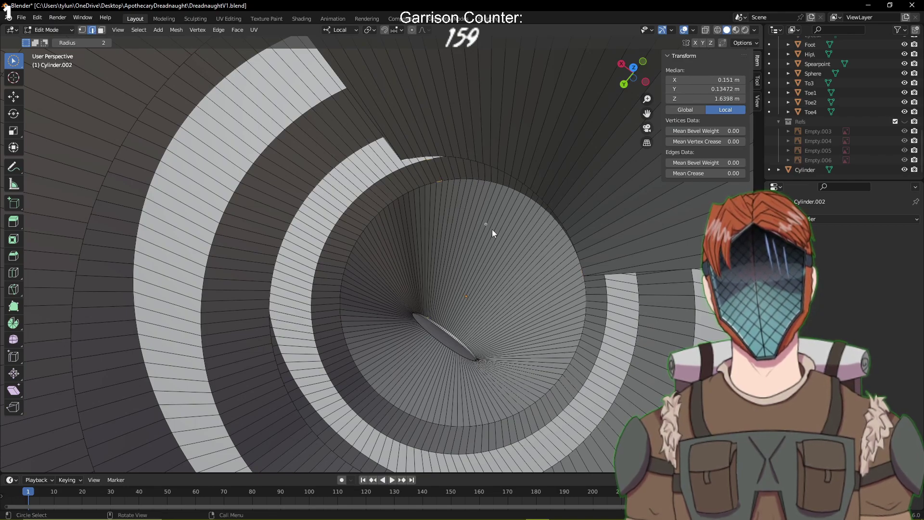
pyautogui.click(584, 273)
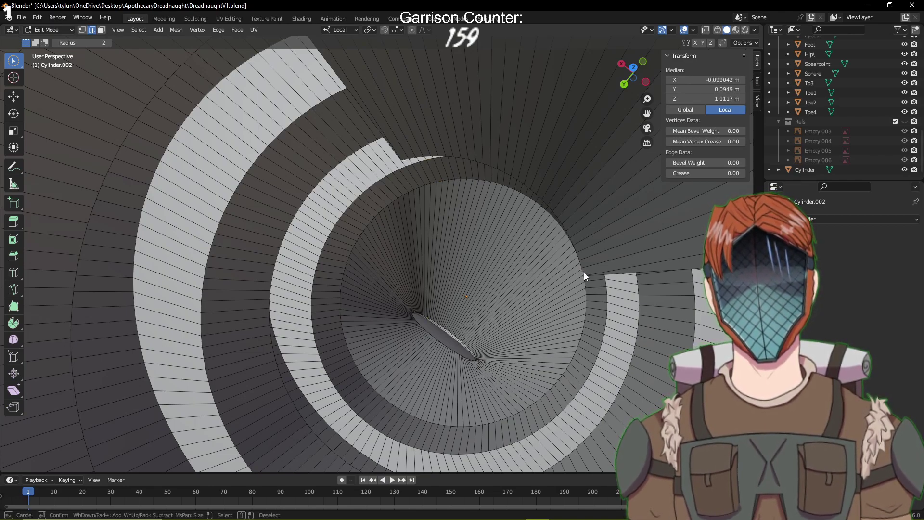
# Try to pick the rim edges at the gap's corner with circle selection, and reduce the selection radius to 1
pyautogui.moveTo(574, 270)
pyautogui.mouseDown(button='middle')
pyautogui.moveTo(579, 249)
pyautogui.moveTo(574, 266)
pyautogui.mouseUp(button='middle')
pyautogui.scroll(2, 567, 266)
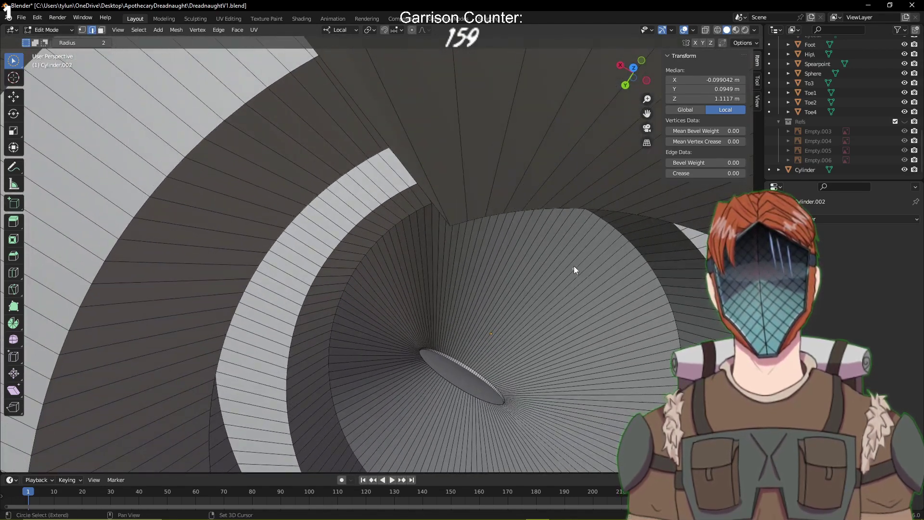
pyautogui.keyDown('shift'); pyautogui.click(461, 223); pyautogui.keyUp('shift')
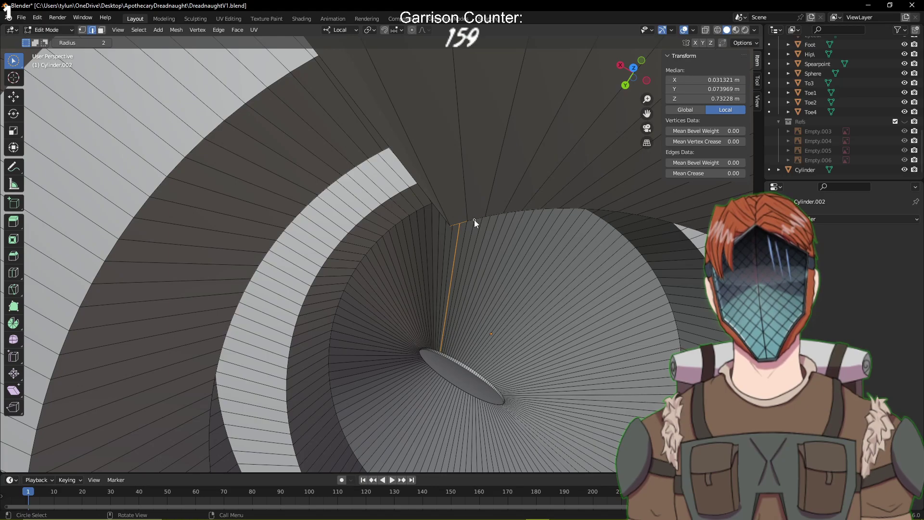
pyautogui.click(475, 219)
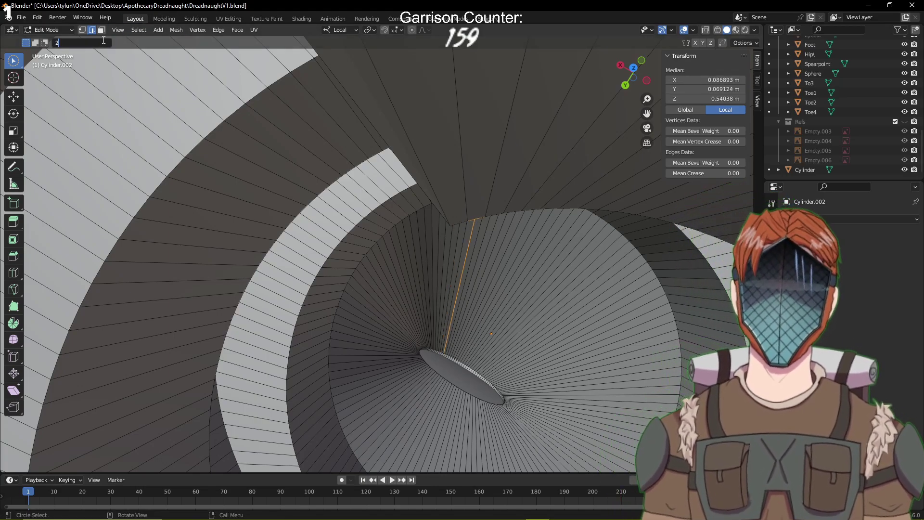
pyautogui.press('Return')
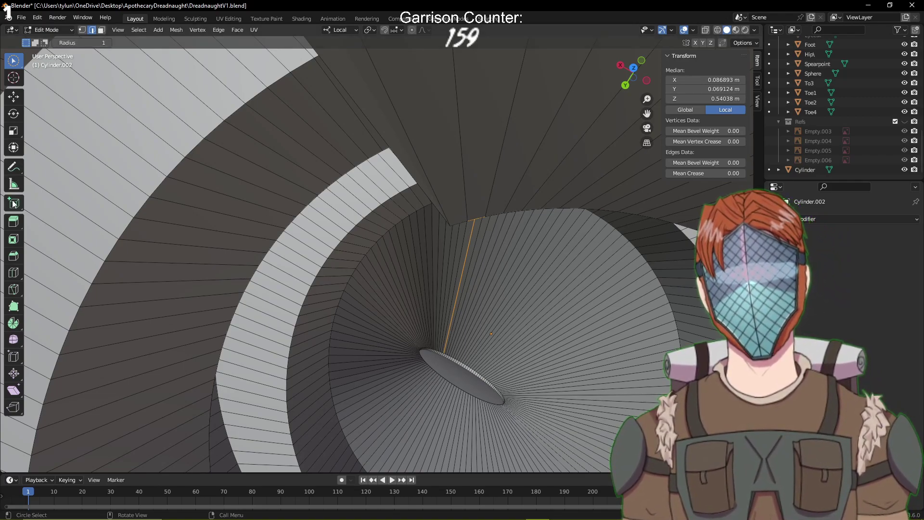
# Switch to the Move tool and select the first few adjoining rim edges at the corner of the gap, excluding the long side edges
pyautogui.click(14, 96)
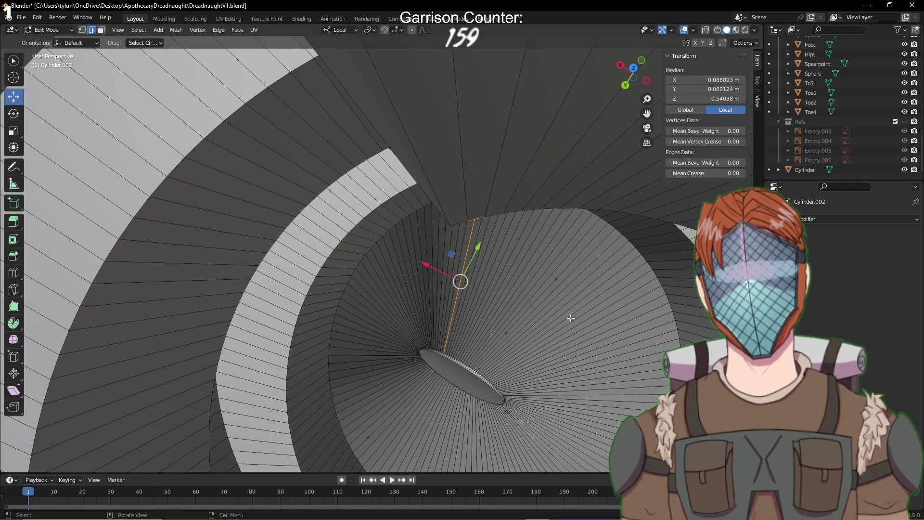
pyautogui.click(458, 223)
pyautogui.keyDown('shift'); pyautogui.click(477, 220); pyautogui.keyUp('shift')
pyautogui.keyDown('shift'); pyautogui.click(499, 218); pyautogui.keyUp('shift')
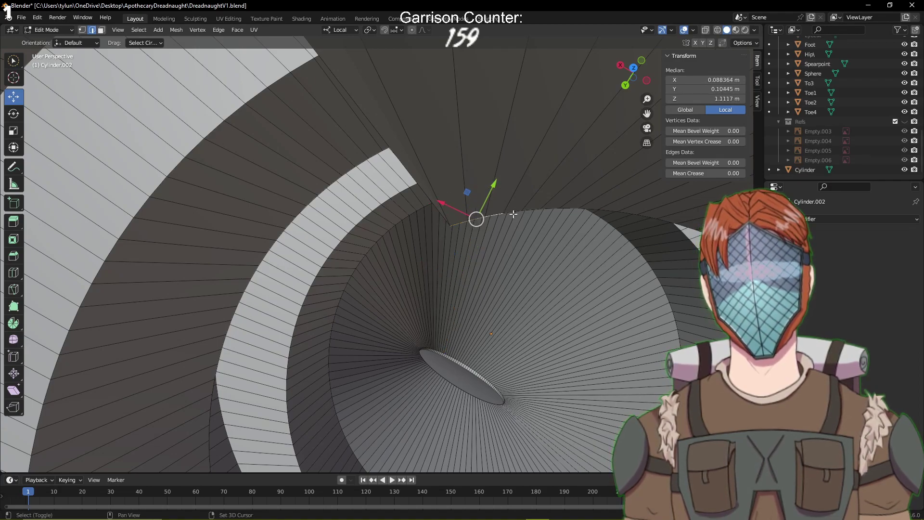
pyautogui.keyDown('shift'); pyautogui.click(515, 214); pyautogui.keyUp('shift')
pyautogui.keyDown('shift'); pyautogui.click(507, 213); pyautogui.keyUp('shift')
pyautogui.keyDown('shift'); pyautogui.click(511, 219); pyautogui.keyUp('shift')
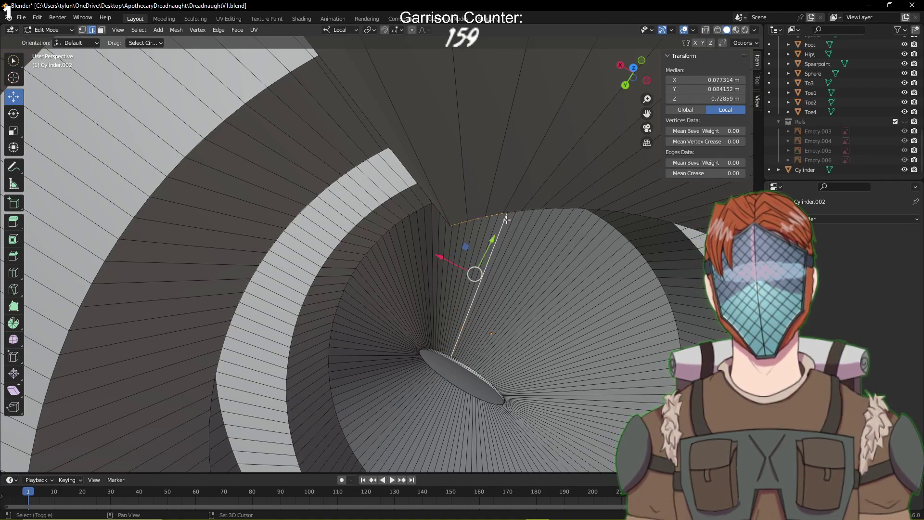
pyautogui.keyDown('shift'); pyautogui.click(506, 219); pyautogui.keyUp('shift')
pyautogui.keyDown('shift'); pyautogui.click(513, 211); pyautogui.keyUp('shift')
pyautogui.moveTo(574, 237); pyautogui.dragTo(546, 244, button='middle')
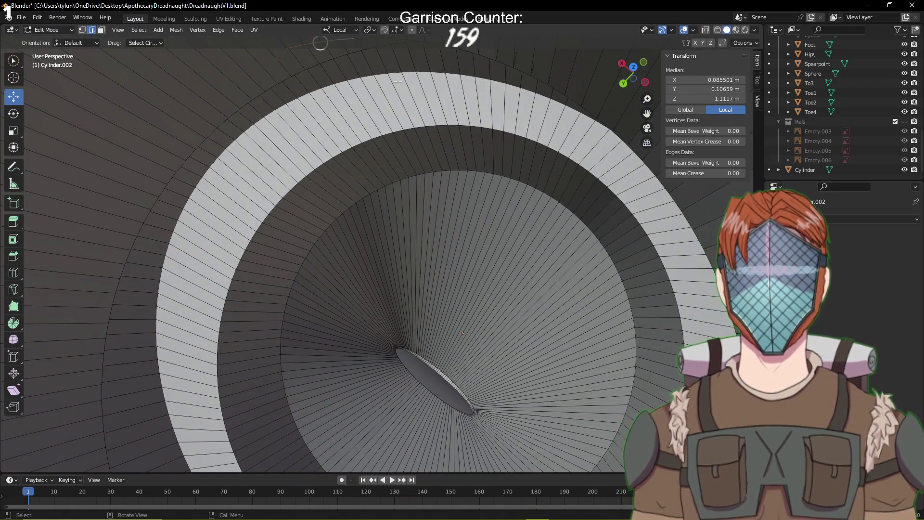
# Try to move the selected rim edges about 0.046 m along local Z, and undo the move
pyautogui.keyDown('shift'); pyautogui.moveTo(384, 53); pyautogui.dragTo(380, 120, button='middle'); pyautogui.keyUp('shift')
pyautogui.keyDown('shift'); pyautogui.click(376, 132); pyautogui.keyUp('shift')
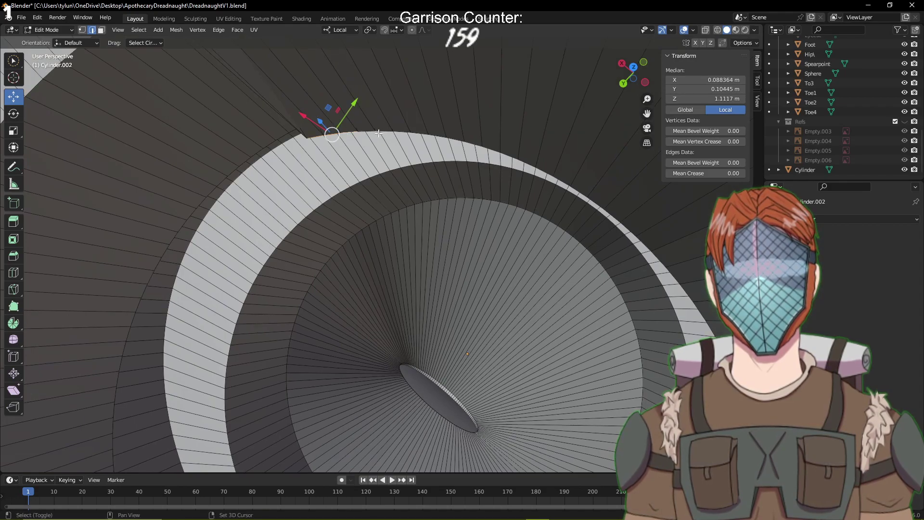
pyautogui.moveTo(327, 122); pyautogui.dragTo(311, 90)
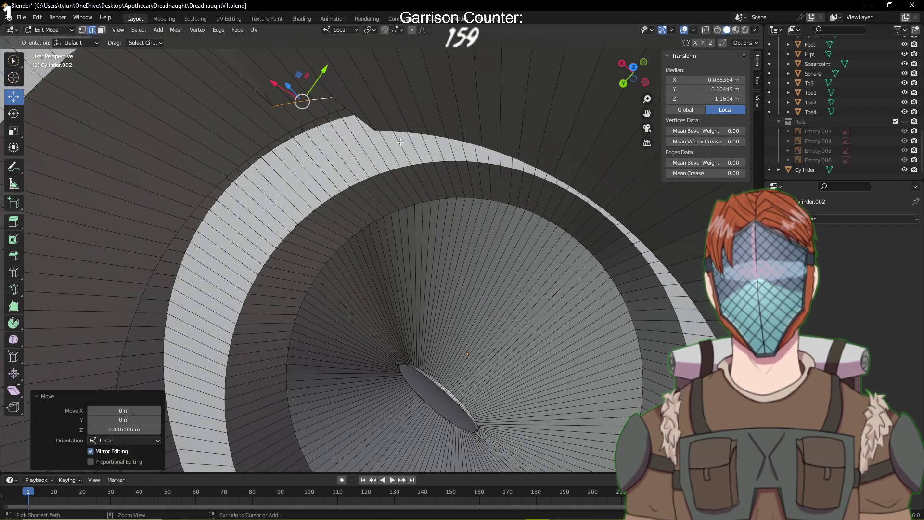
pyautogui.hotkey('ctrl', 'z')
# Extend the selection edge by edge along the whole misplaced rim arc to the far end of the gap around the rod's base
pyautogui.keyDown('shift'); pyautogui.click(365, 131); pyautogui.keyUp('shift')
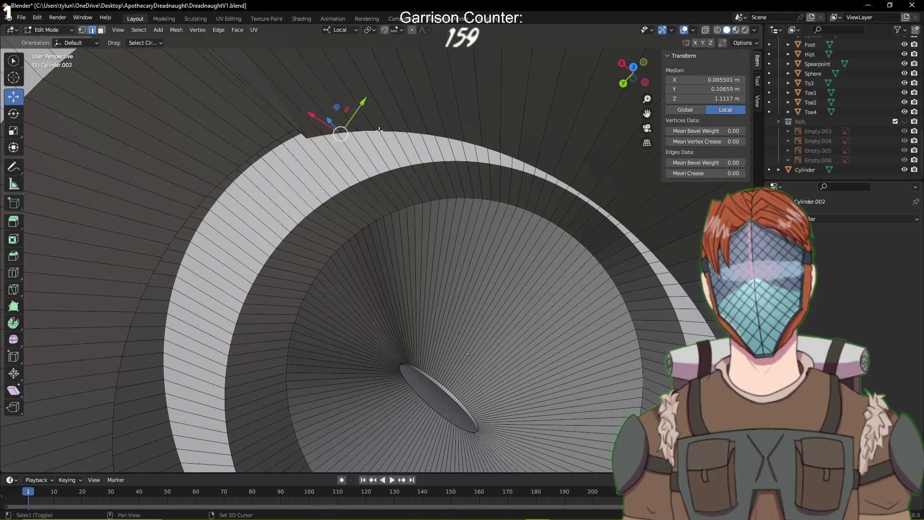
pyautogui.keyDown('shift'); pyautogui.click(386, 130); pyautogui.keyUp('shift')
pyautogui.keyDown('shift'); pyautogui.click(399, 130); pyautogui.keyUp('shift')
pyautogui.keyDown('shift'); pyautogui.click(415, 131); pyautogui.keyUp('shift')
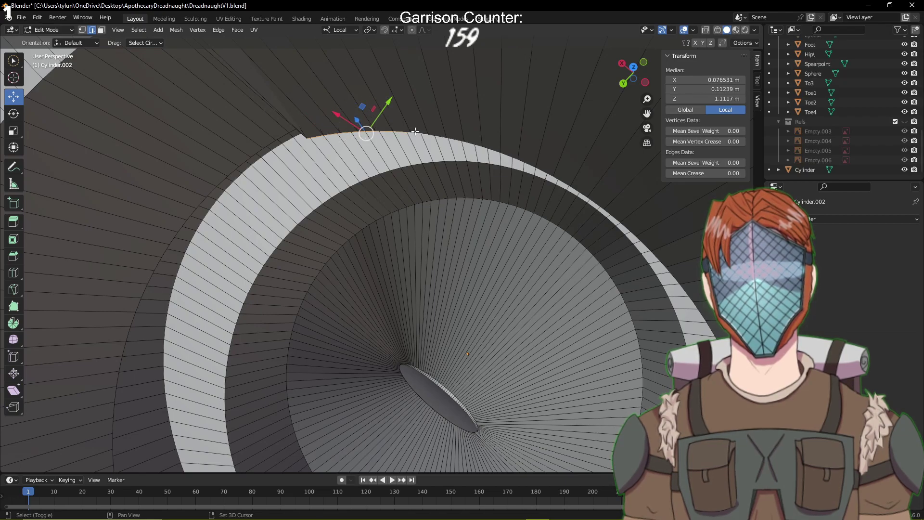
pyautogui.keyDown('shift'); pyautogui.click(442, 135); pyautogui.keyUp('shift')
pyautogui.keyDown('shift'); pyautogui.click(455, 139); pyautogui.keyUp('shift')
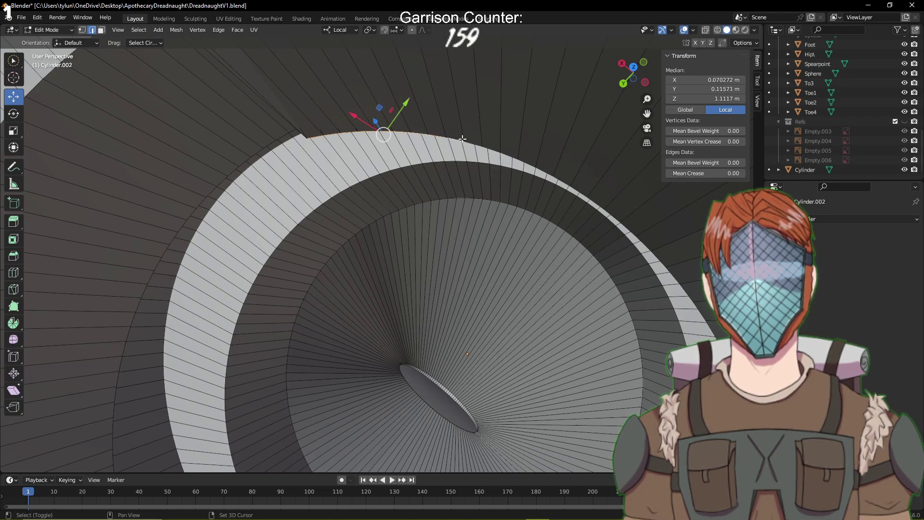
pyautogui.keyDown('shift'); pyautogui.click(473, 144); pyautogui.keyUp('shift')
pyautogui.keyDown('shift'); pyautogui.click(496, 150); pyautogui.keyUp('shift')
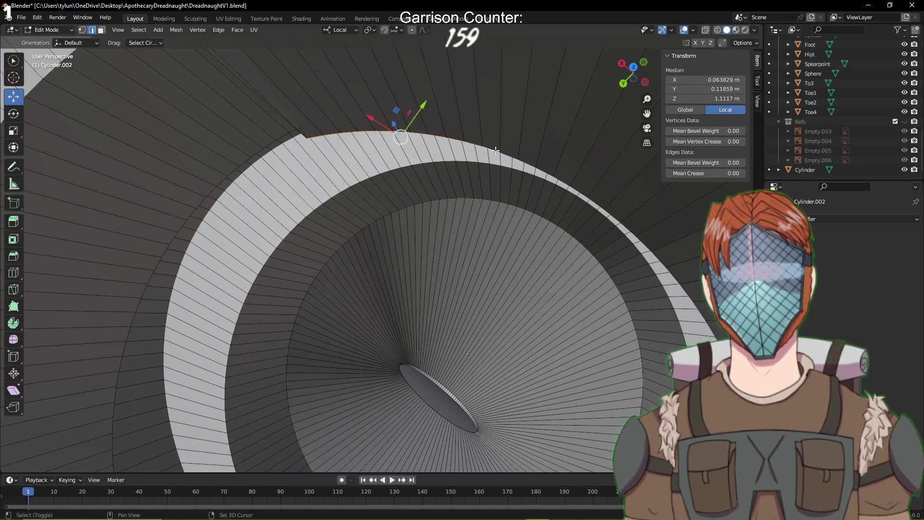
pyautogui.keyDown('shift'); pyautogui.click(523, 161); pyautogui.keyUp('shift')
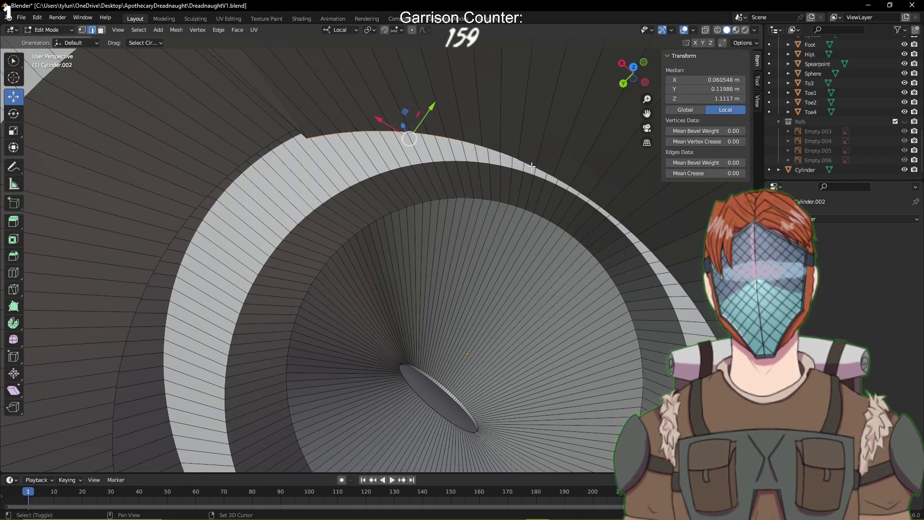
pyautogui.keyDown('shift'); pyautogui.click(531, 166); pyautogui.keyUp('shift')
pyautogui.keyDown('shift'); pyautogui.click(541, 170); pyautogui.keyUp('shift')
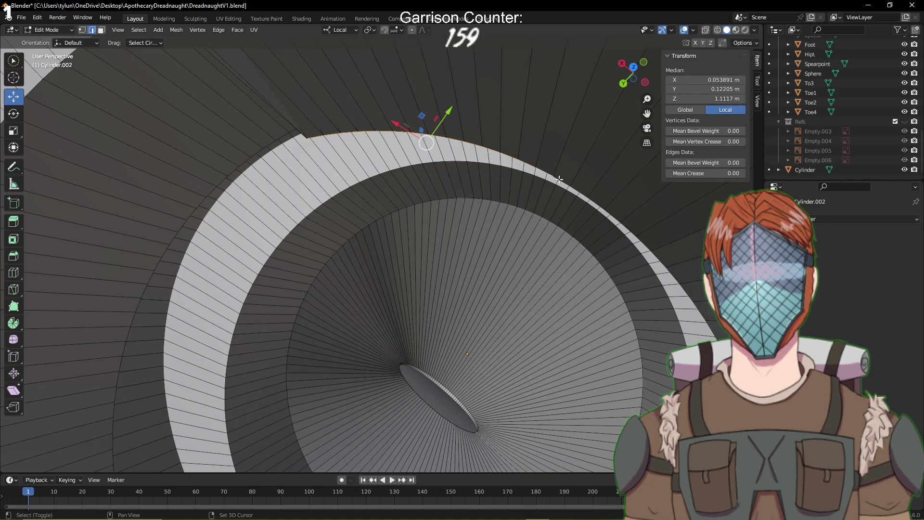
pyautogui.keyDown('shift'); pyautogui.click(564, 182); pyautogui.keyUp('shift')
pyautogui.keyDown('shift'); pyautogui.click(581, 191); pyautogui.keyUp('shift')
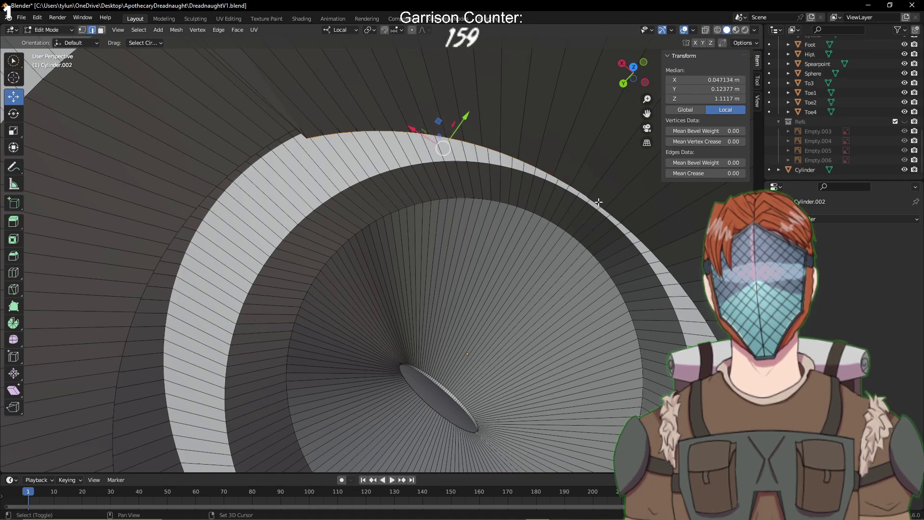
pyautogui.keyDown('shift'); pyautogui.click(598, 202); pyautogui.keyUp('shift')
pyautogui.keyDown('shift'); pyautogui.click(612, 208); pyautogui.keyUp('shift')
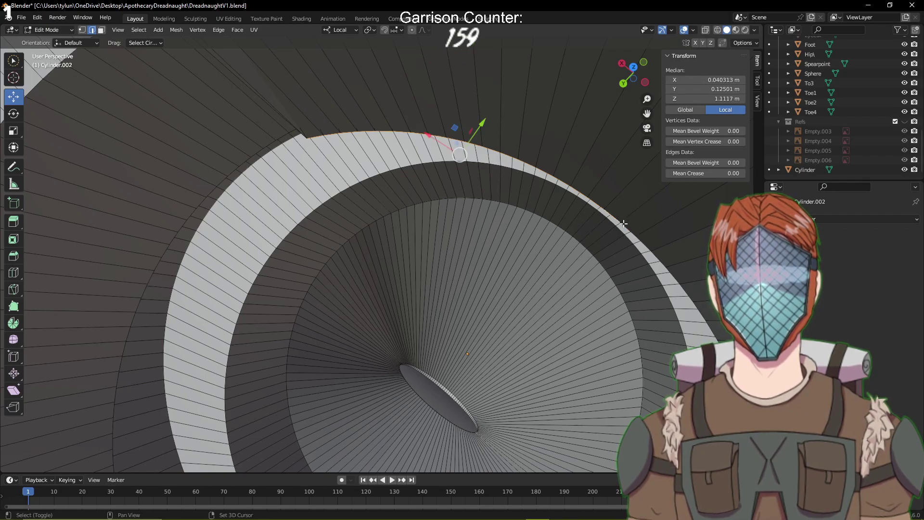
pyautogui.keyDown('shift'); pyautogui.click(624, 223); pyautogui.keyUp('shift')
pyautogui.keyDown('shift'); pyautogui.click(640, 239); pyautogui.keyUp('shift')
pyautogui.keyDown('shift'); pyautogui.click(657, 258); pyautogui.keyUp('shift')
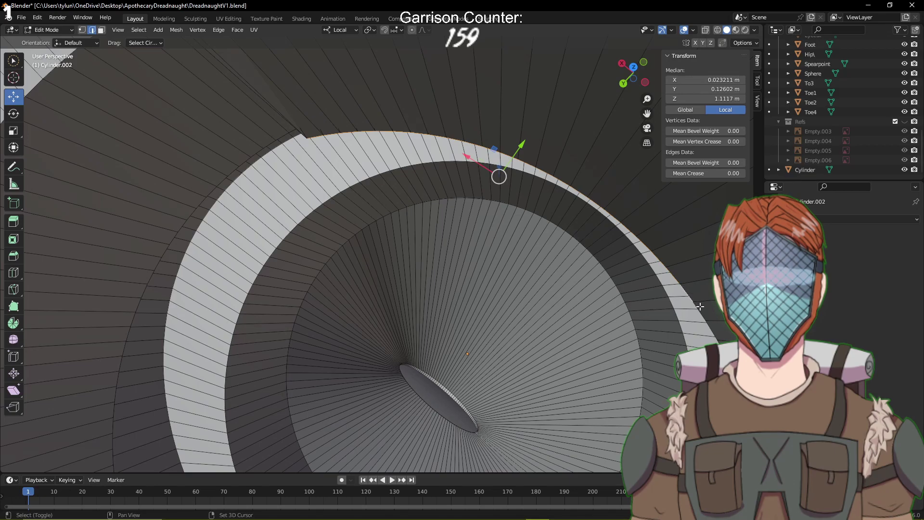
pyautogui.keyDown('shift'); pyautogui.moveTo(660, 326); pyautogui.dragTo(648, 314, button='middle'); pyautogui.keyUp('shift')
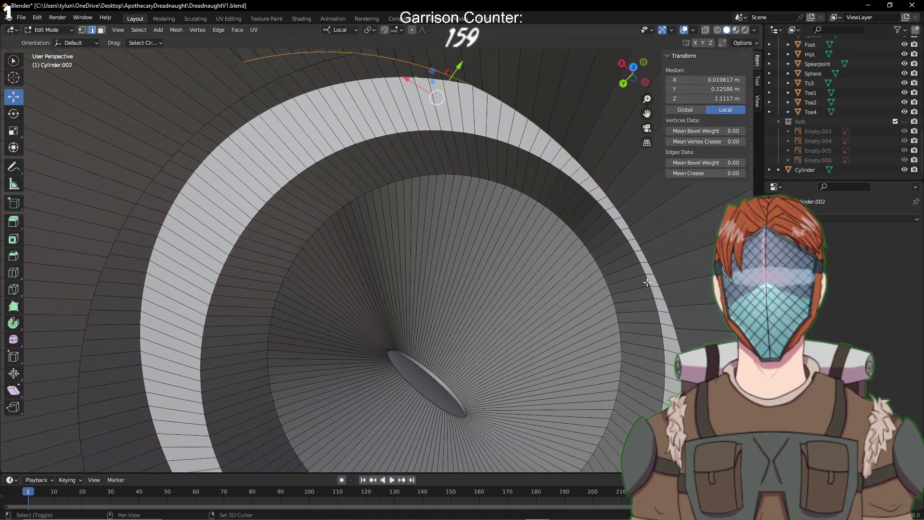
pyautogui.keyDown('shift'); pyautogui.click(622, 219); pyautogui.keyUp('shift')
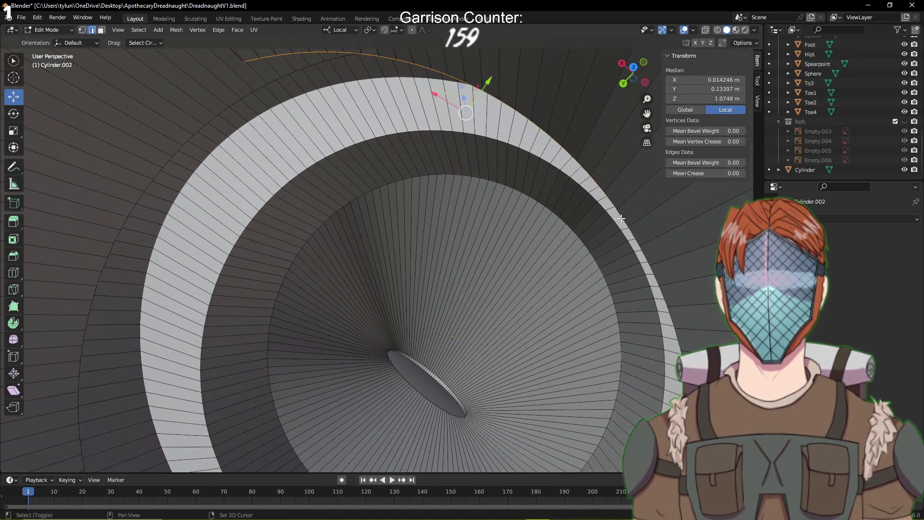
pyautogui.keyDown('shift'); pyautogui.click(620, 218); pyautogui.keyUp('shift')
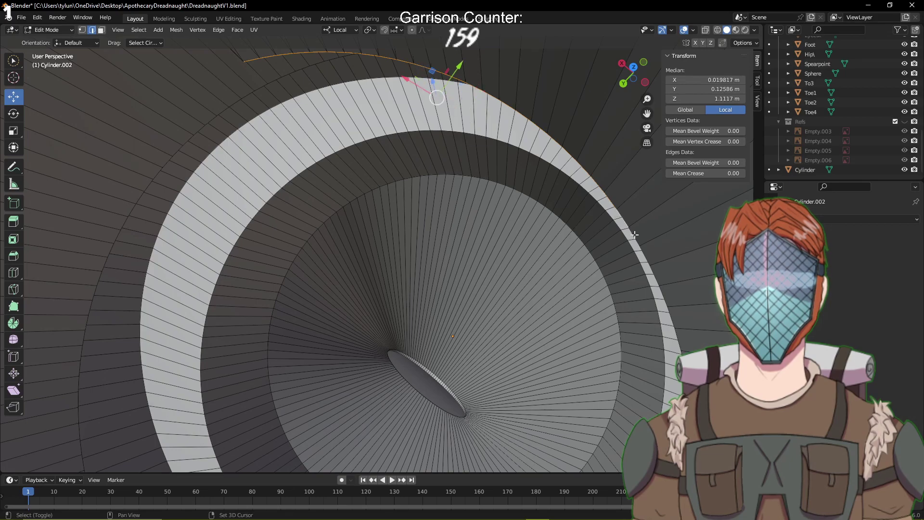
pyautogui.keyDown('shift'); pyautogui.click(635, 235); pyautogui.keyUp('shift')
pyautogui.keyDown('shift'); pyautogui.click(646, 254); pyautogui.keyUp('shift')
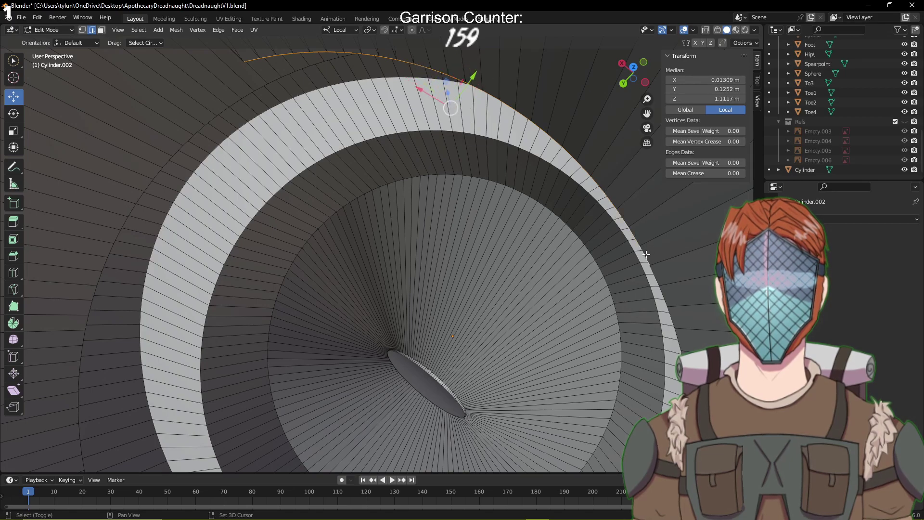
pyautogui.keyDown('shift'); pyautogui.click(662, 292); pyautogui.keyUp('shift')
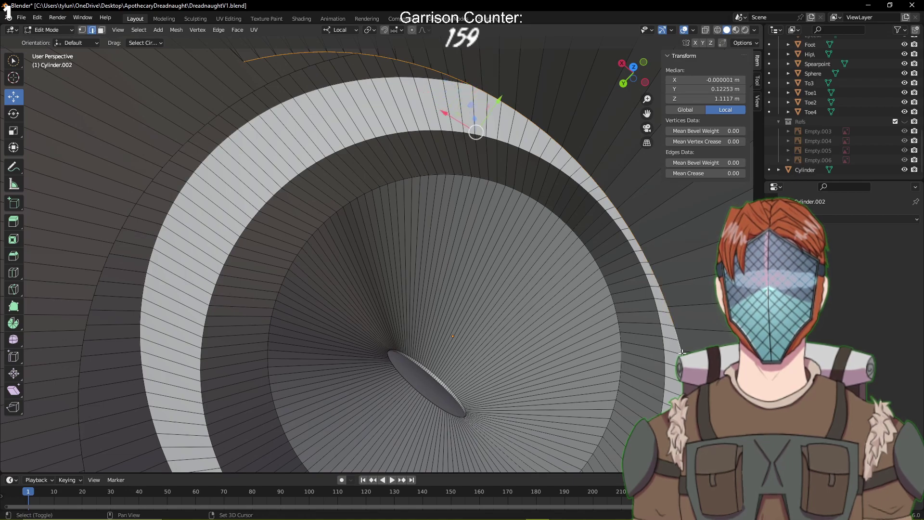
# Edge slide the selected rim arc along the rod by a factor of about 0.251 to align it with the rest of the sleeve rim
pyautogui.moveTo(631, 304); pyautogui.dragTo(481, 306, button='middle')
pyautogui.scroll(4, 572, 288)
pyautogui.press('g')
pyautogui.press('g')
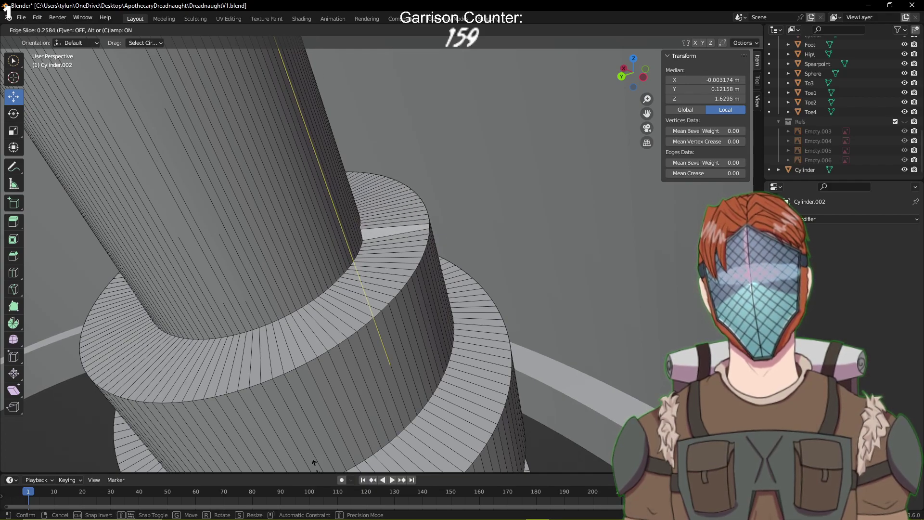
pyautogui.click(323, 55)
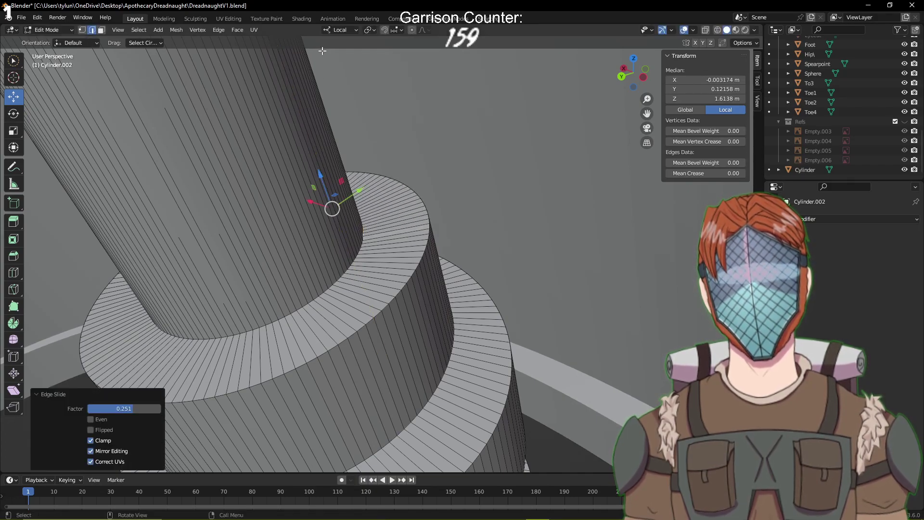
# Return to Object Mode, inspect the repaired piston on the leg, and save the file
pyautogui.scroll(-8, 322, 52)
pyautogui.hotkey('ctrl', 's')
pyautogui.press('Tab')
pyautogui.moveTo(485, 107); pyautogui.dragTo(426, 123, button='middle')
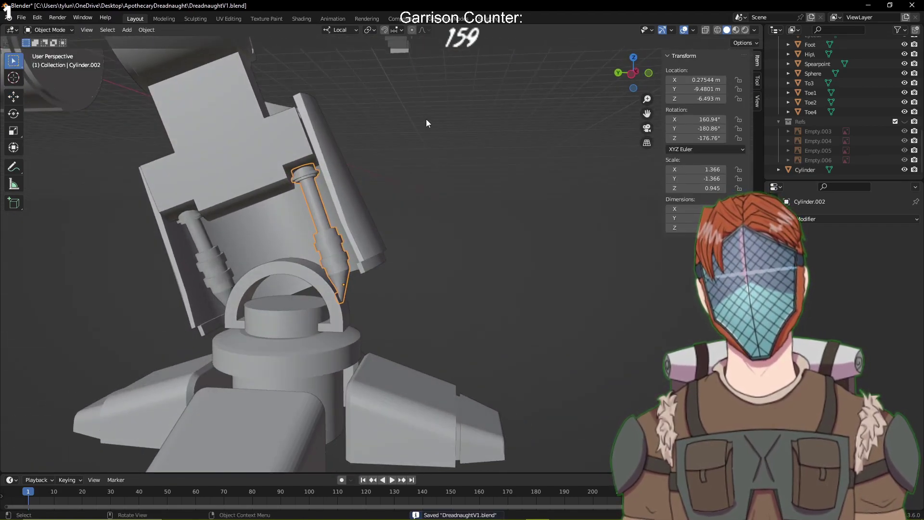
pyautogui.keyDown('shift'); pyautogui.moveTo(423, 174); pyautogui.dragTo(491, 187, button='middle'); pyautogui.keyUp('shift')
pyautogui.press('Tab')
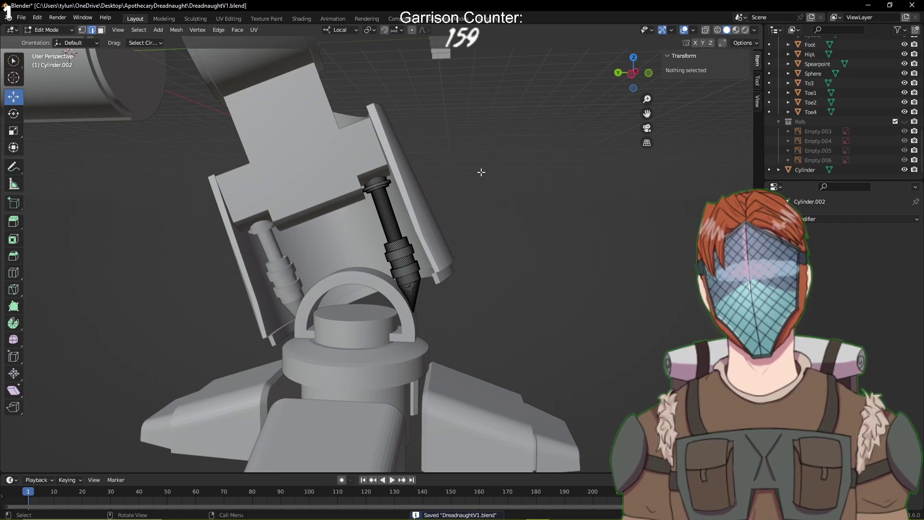
pyautogui.press('Tab')
pyautogui.moveTo(487, 155); pyautogui.dragTo(524, 199, button='middle')
pyautogui.hotkey('ctrl', 's')
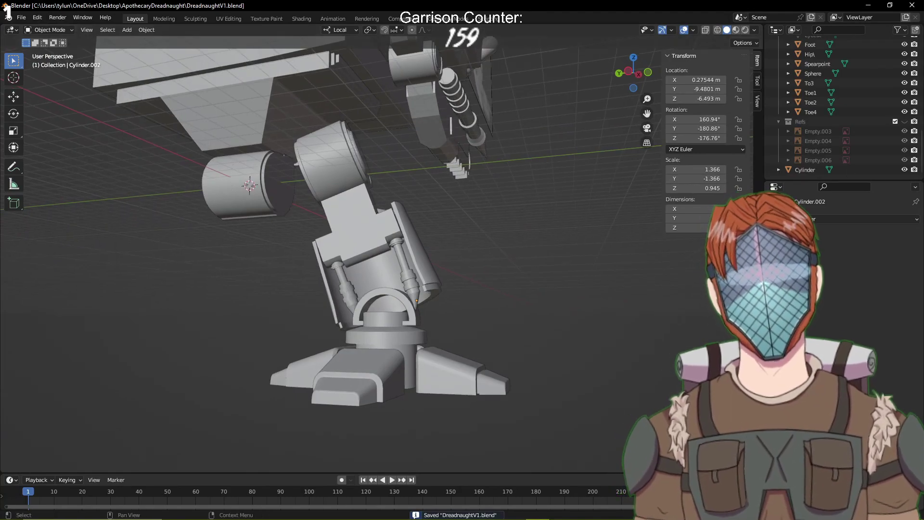
# Show the Refs collection's reference images and hide the main model Collection to reveal the reference leg
pyautogui.click(905, 122)
pyautogui.keyDown('shift'); pyautogui.moveTo(483, 265); pyautogui.dragTo(524, 297, button='middle'); pyautogui.keyUp('shift')
pyautogui.scroll(4, 825, 74)
pyautogui.scroll(8, 824, 73)
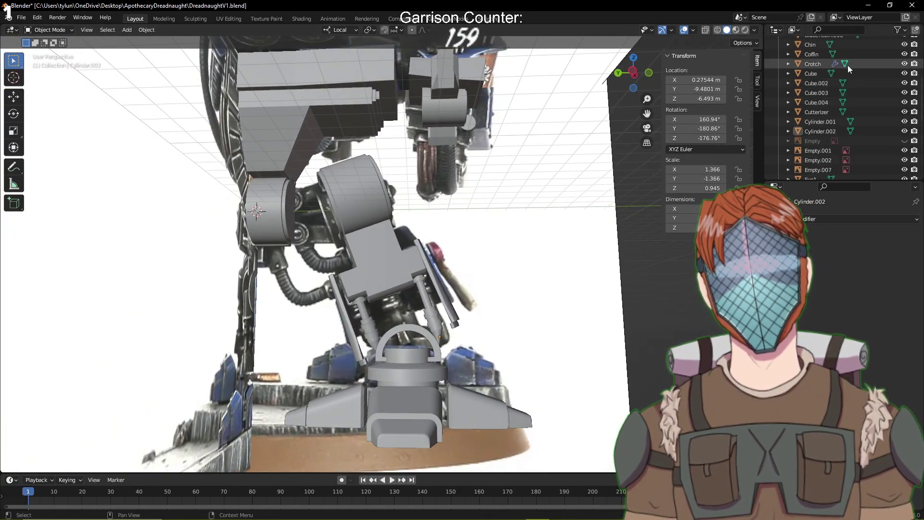
pyautogui.click(905, 51)
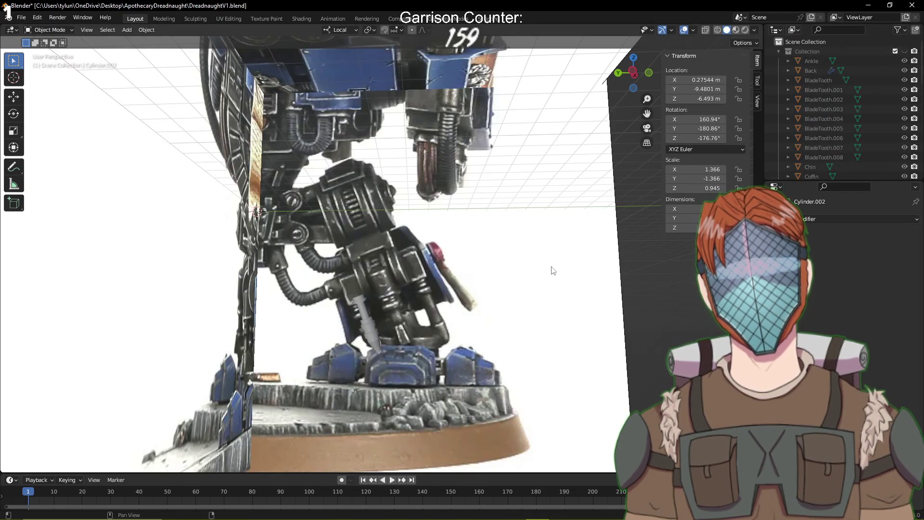
# Show the main model Collection again and compare the whole leg with the reference image
pyautogui.scroll(4, 440, 339)
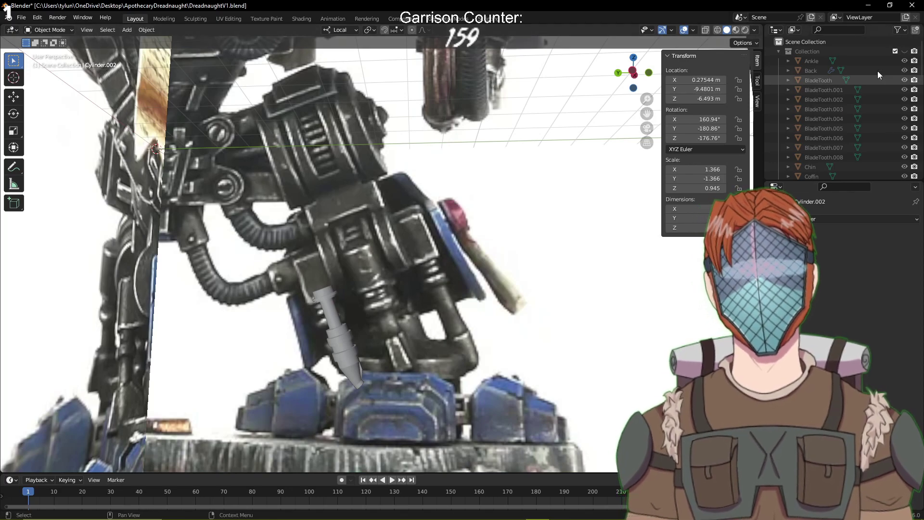
pyautogui.click(905, 51)
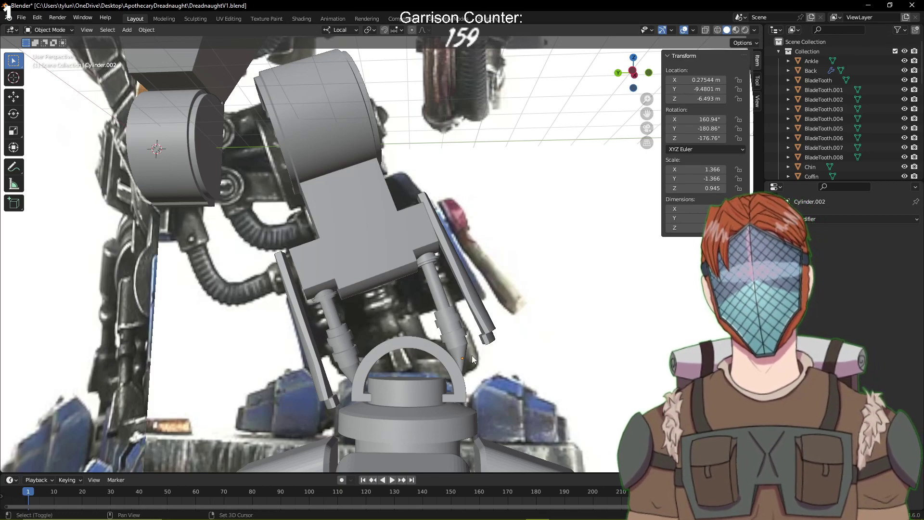
pyautogui.scroll(-7, 473, 360)
pyautogui.keyDown('shift'); pyautogui.moveTo(308, 377); pyautogui.dragTo(409, 361, button='middle'); pyautogui.keyUp('shift')
pyautogui.scroll(-4, 289, 353)
pyautogui.scroll(-1, 294, 350)
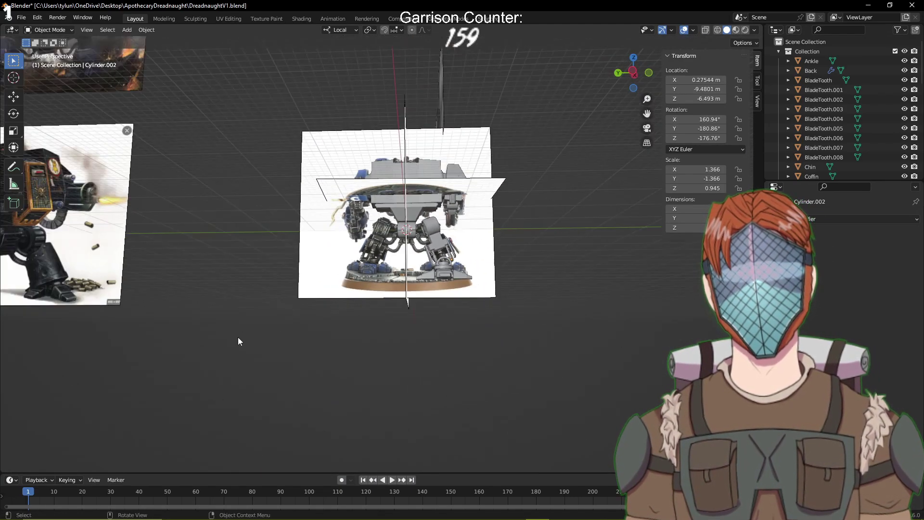
pyautogui.moveTo(239, 342); pyautogui.dragTo(376, 239, button='middle')
pyautogui.scroll(6, 260, 325)
pyautogui.scroll(4, 424, 288)
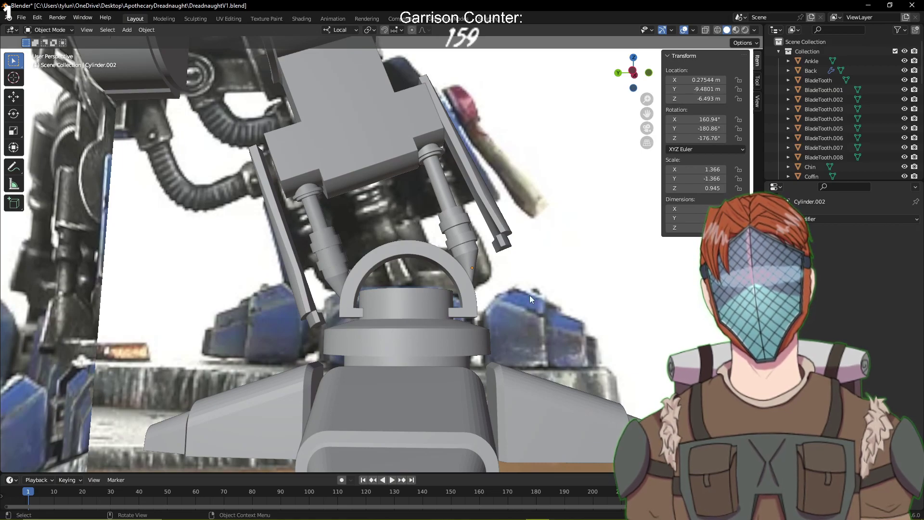
pyautogui.moveTo(529, 300); pyautogui.dragTo(422, 181, button='middle')
# Enter Edit Mode on the stepped lower-leg block above the pistons and switch to face selection
pyautogui.click(384, 139)
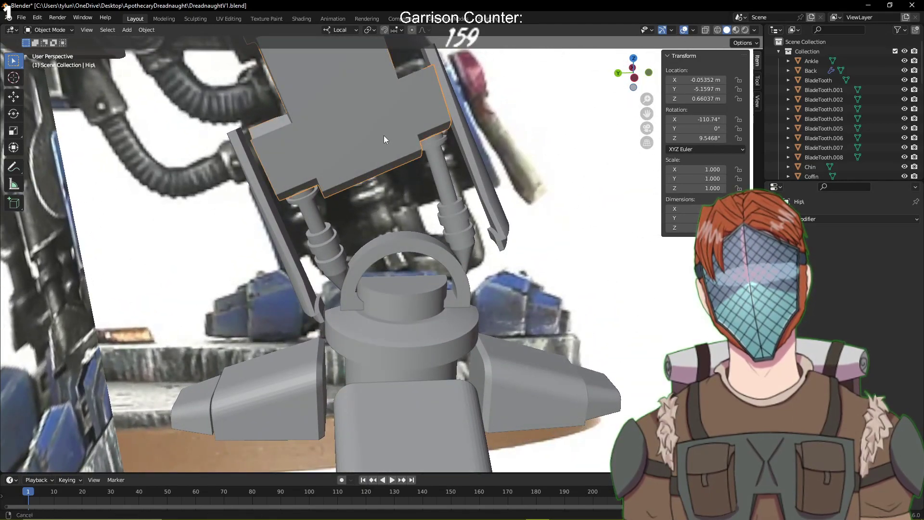
pyautogui.press('Tab')
pyautogui.keyDown('shift'); pyautogui.moveTo(384, 140); pyautogui.dragTo(380, 215, button='middle'); pyautogui.keyUp('shift')
pyautogui.click(383, 228)
pyautogui.scroll(2, 353, 205)
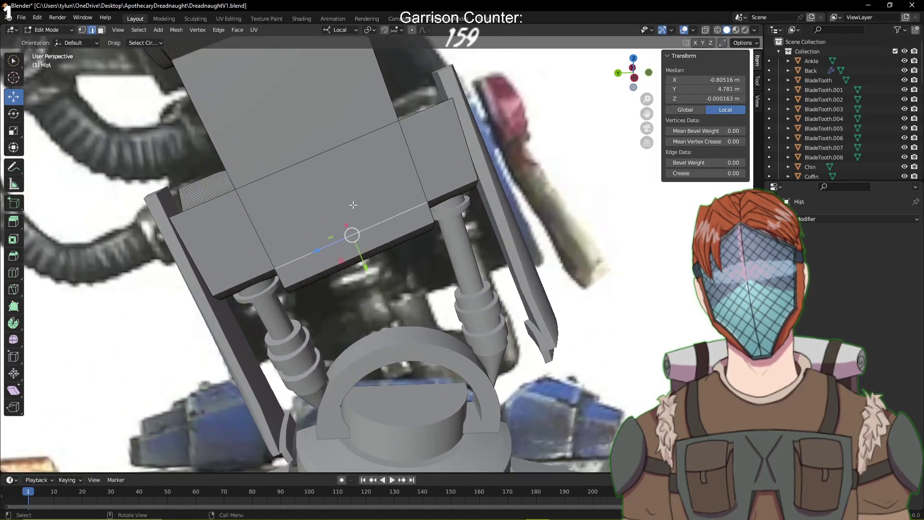
pyautogui.click(101, 30)
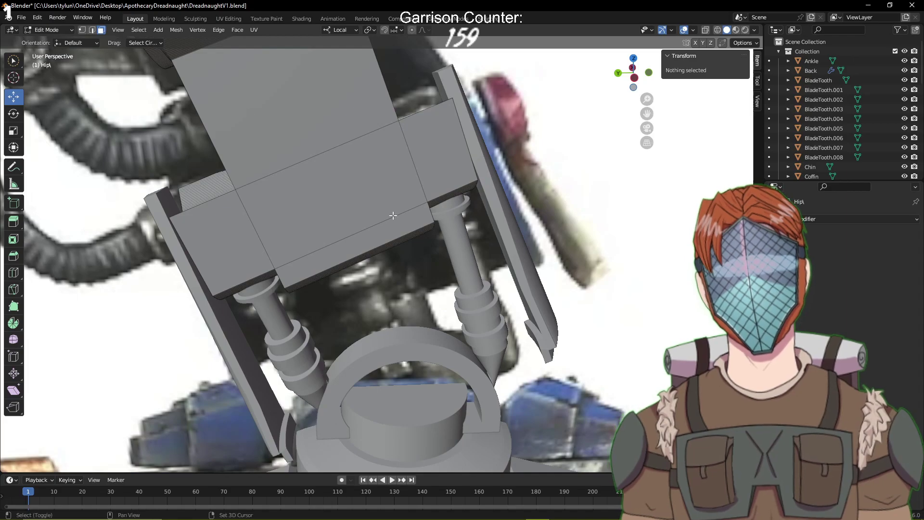
# Select the block's middle front face with the narrow face below it and extrude them outward about 0.47 m
pyautogui.click(366, 202)
pyautogui.moveTo(365, 202); pyautogui.dragTo(480, 191, button='middle')
pyautogui.scroll(-1, 479, 191)
pyautogui.click(395, 230)
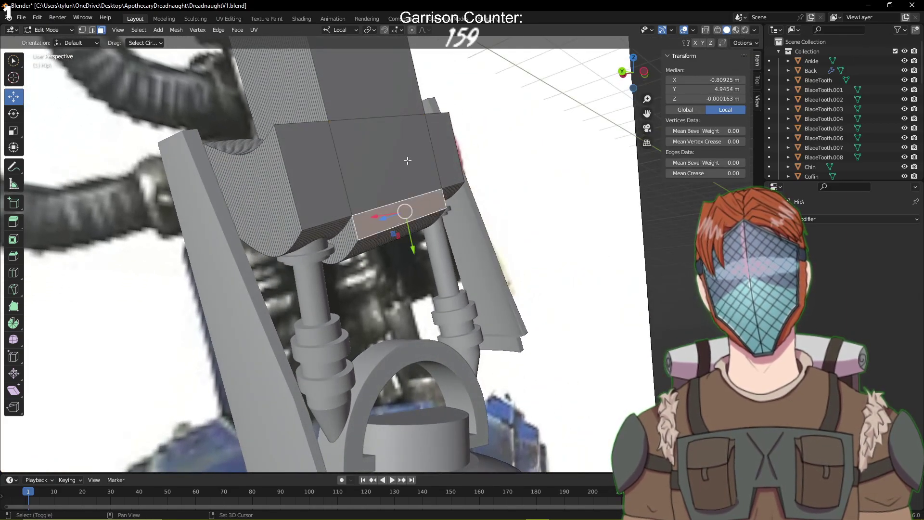
pyautogui.keyDown('shift'); pyautogui.click(400, 179); pyautogui.keyUp('shift')
pyautogui.moveTo(404, 179); pyautogui.dragTo(493, 233, button='middle')
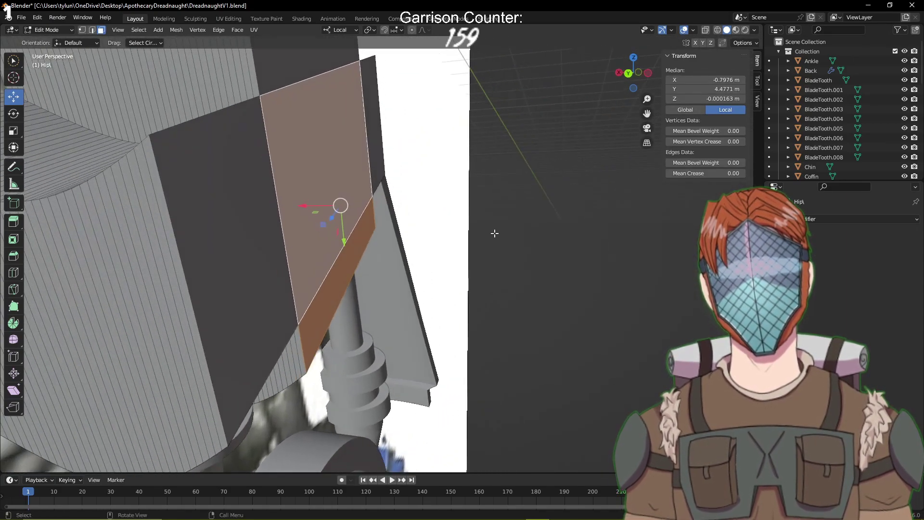
pyautogui.press('e')
pyautogui.click(550, 229)
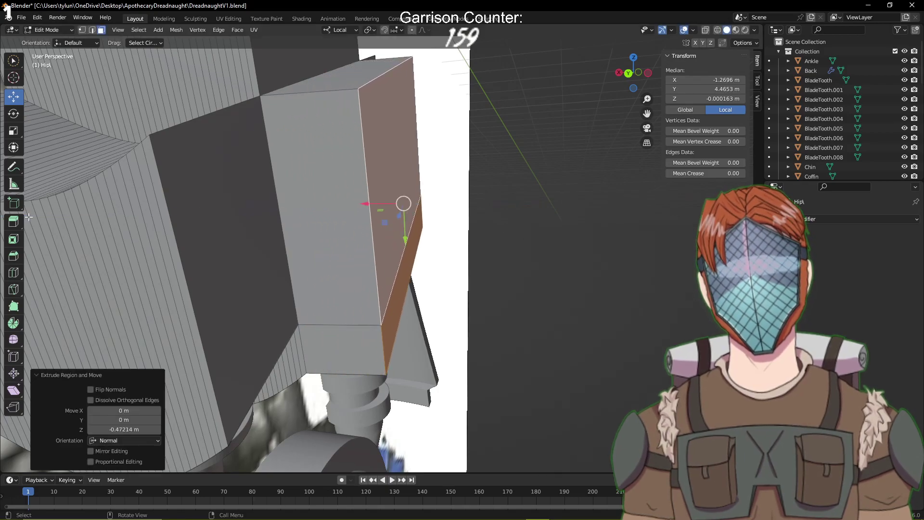
# Bevel the extruded section's upper and lower long edges about 0.308 m wide, raise the segment count for smooth rounding, and save the file
pyautogui.click(14, 256)
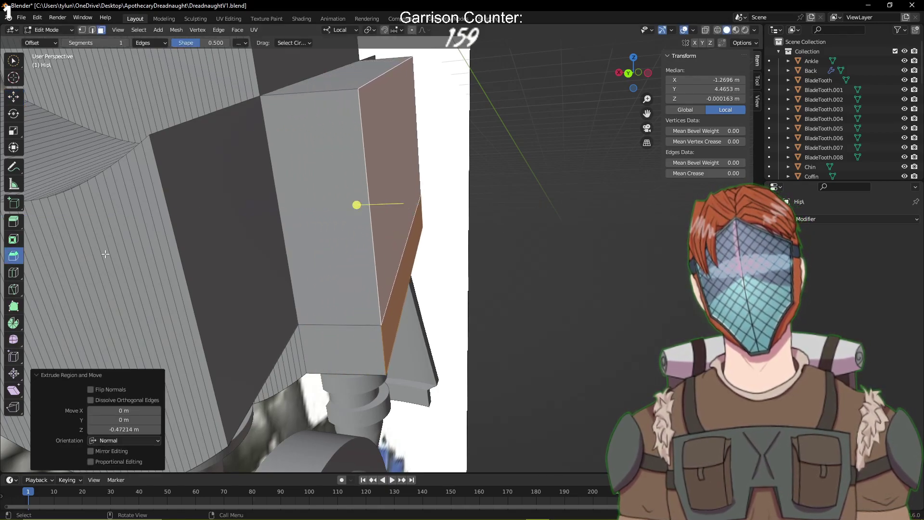
pyautogui.moveTo(360, 207); pyautogui.dragTo(377, 213)
pyautogui.hotkey('ctrl', 'z')
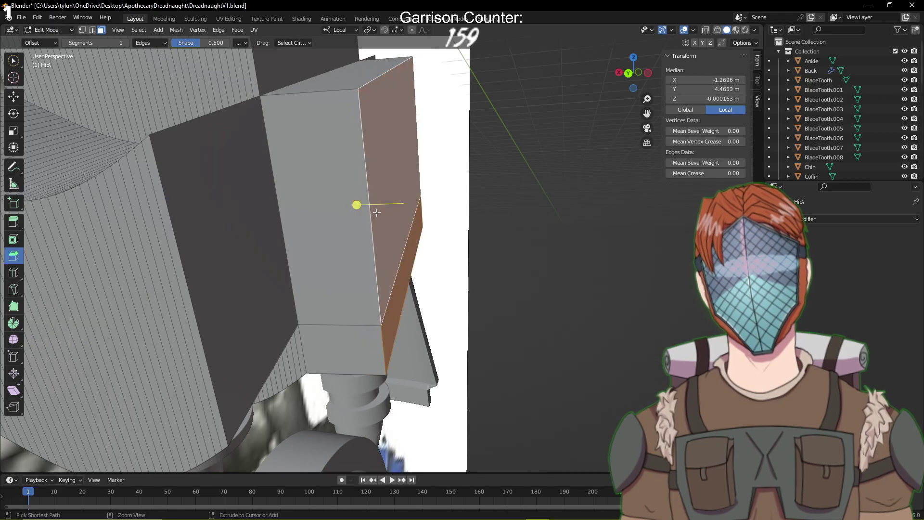
pyautogui.click(92, 30)
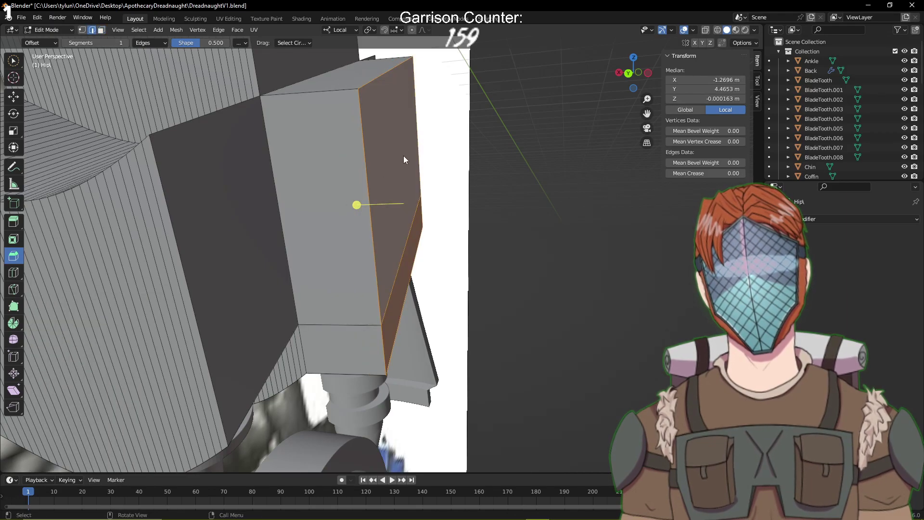
pyautogui.click(376, 75)
pyautogui.moveTo(377, 75); pyautogui.dragTo(461, 172, button='middle')
pyautogui.keyDown('shift'); pyautogui.click(329, 234); pyautogui.keyUp('shift')
pyautogui.moveTo(269, 161); pyautogui.dragTo(230, 181)
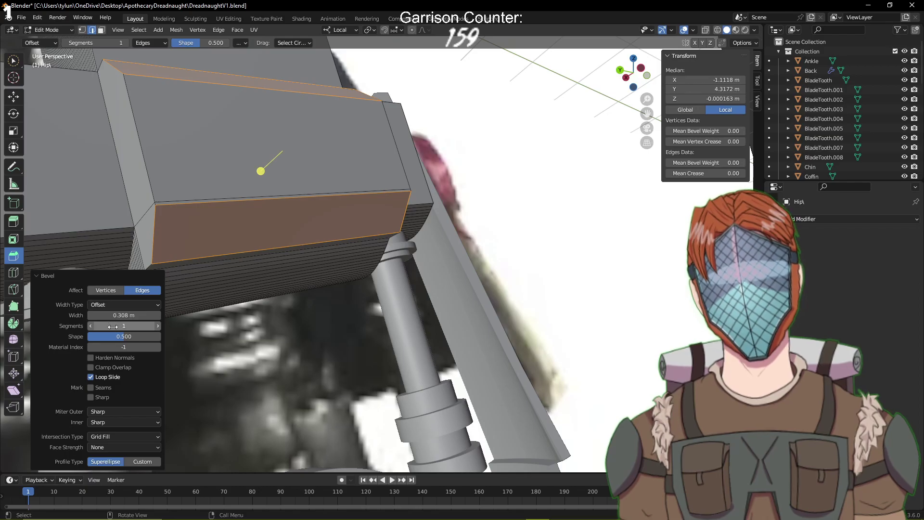
pyautogui.moveTo(124, 326); pyautogui.dragTo(146, 326)
pyautogui.click(528, 255)
pyautogui.moveTo(528, 255); pyautogui.dragTo(524, 262, button='middle')
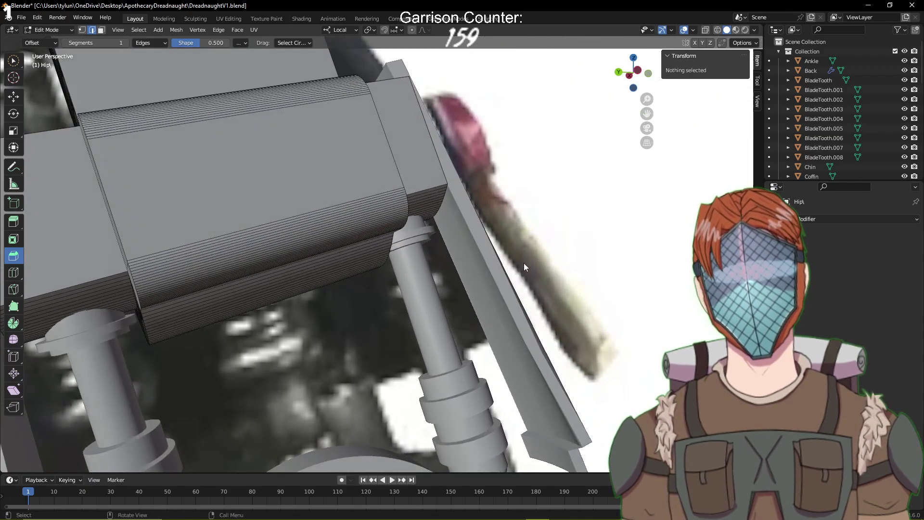
pyautogui.hotkey('ctrl', 's')
# Add two evenly spaced loop cuts across the length of the rounded section, splitting it into three bands
pyautogui.moveTo(321, 253); pyautogui.dragTo(505, 239, button='middle')
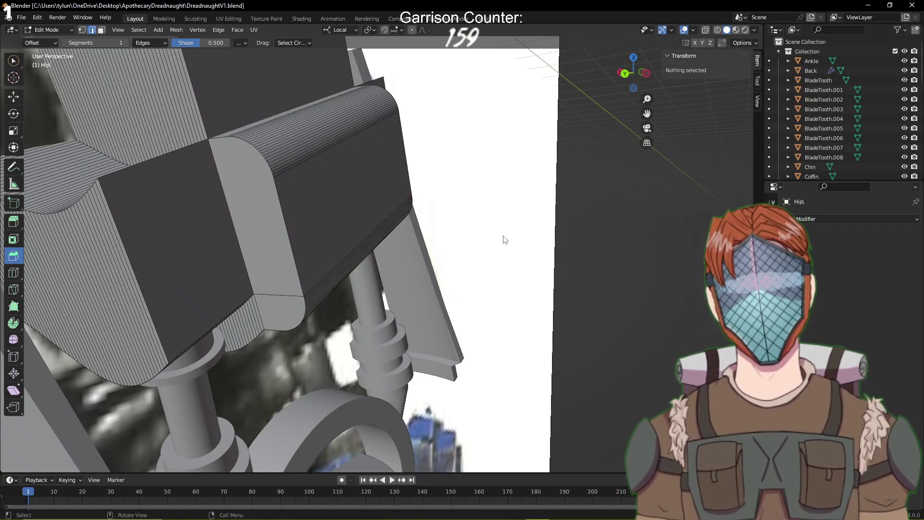
pyautogui.moveTo(511, 131); pyautogui.dragTo(492, 182, button='middle')
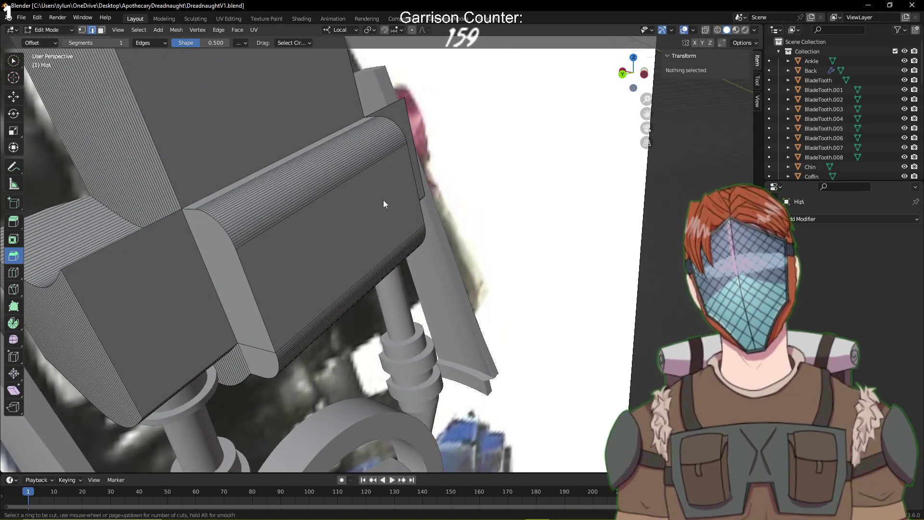
pyautogui.click(336, 189)
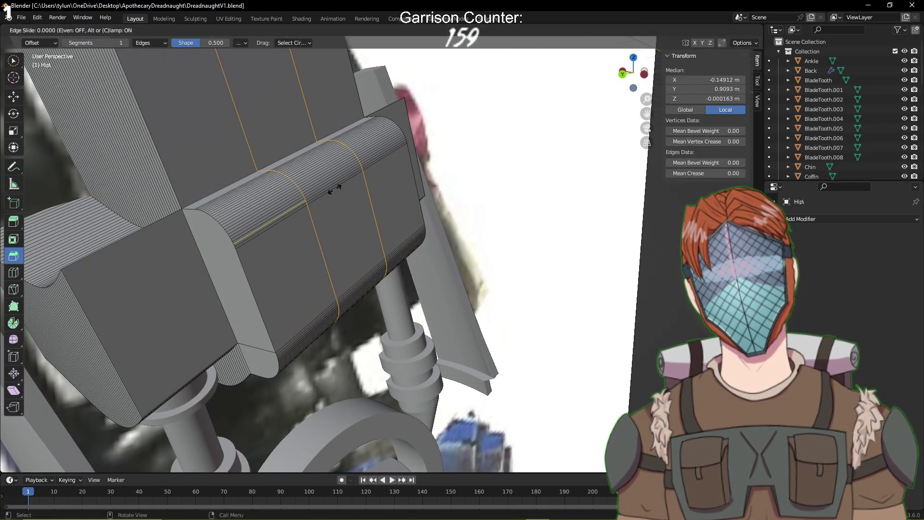
pyautogui.click(334, 189)
# Select the middle band's faces between the two loop cuts, including the flat front and both rounded edges
pyautogui.moveTo(343, 186); pyautogui.dragTo(369, 186, button='middle')
pyautogui.press('b')
pyautogui.moveTo(371, 169); pyautogui.dragTo(394, 249)
pyautogui.click(426, 274)
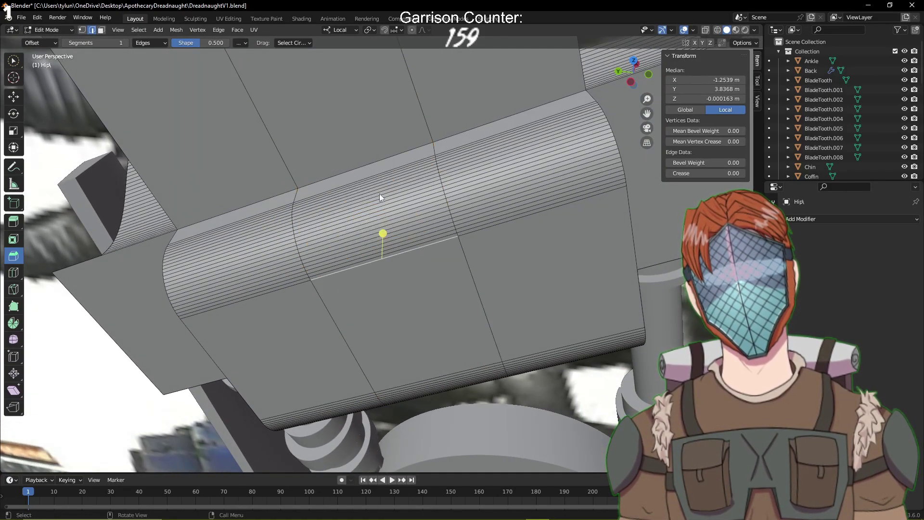
pyautogui.click(102, 29)
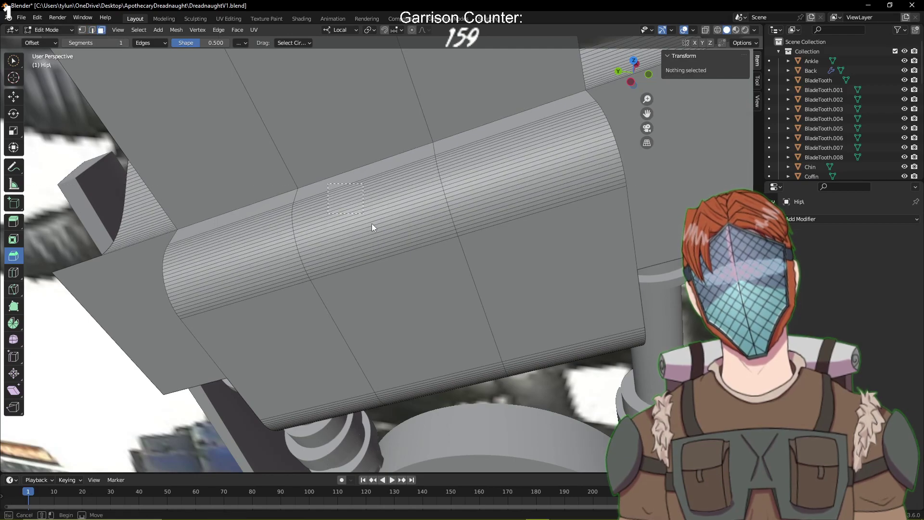
pyautogui.click(399, 274)
pyautogui.moveTo(400, 274); pyautogui.dragTo(404, 183, button='middle')
pyautogui.press('b')
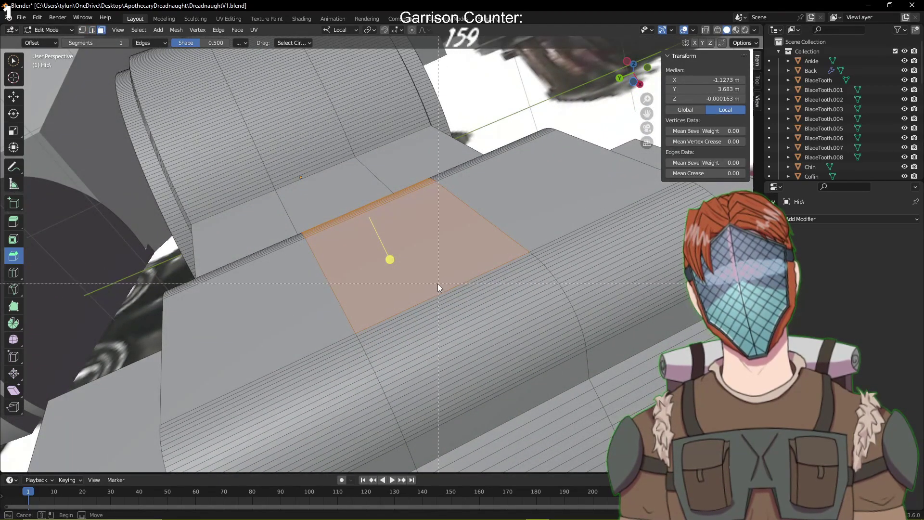
pyautogui.moveTo(436, 284); pyautogui.dragTo(522, 392)
pyautogui.moveTo(483, 286); pyautogui.dragTo(571, 380, button='middle')
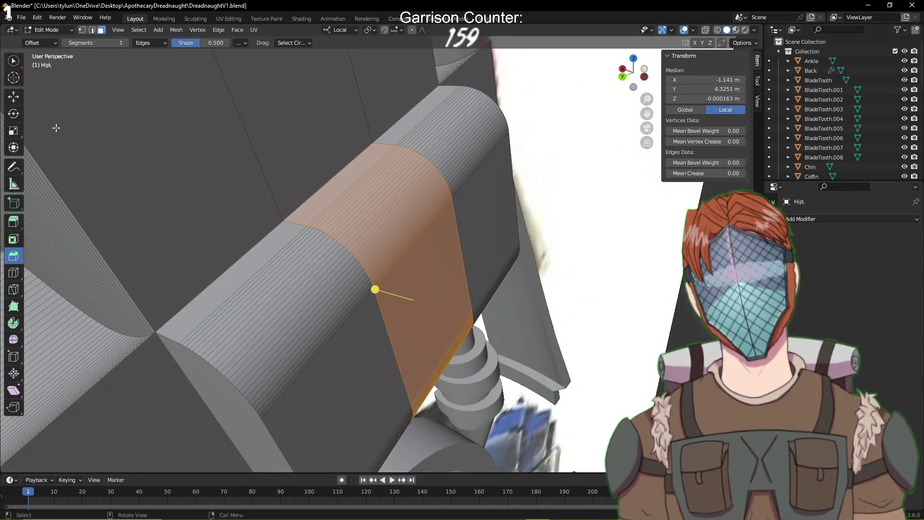
# Extrude the selected middle band inward about 0.12 m along its normal to form a recess
pyautogui.click(14, 97)
pyautogui.moveTo(385, 293); pyautogui.dragTo(378, 291)
pyautogui.hotkey('ctrl', 'z')
pyautogui.press('e')
pyautogui.moveTo(565, 307); pyautogui.dragTo(553, 307)
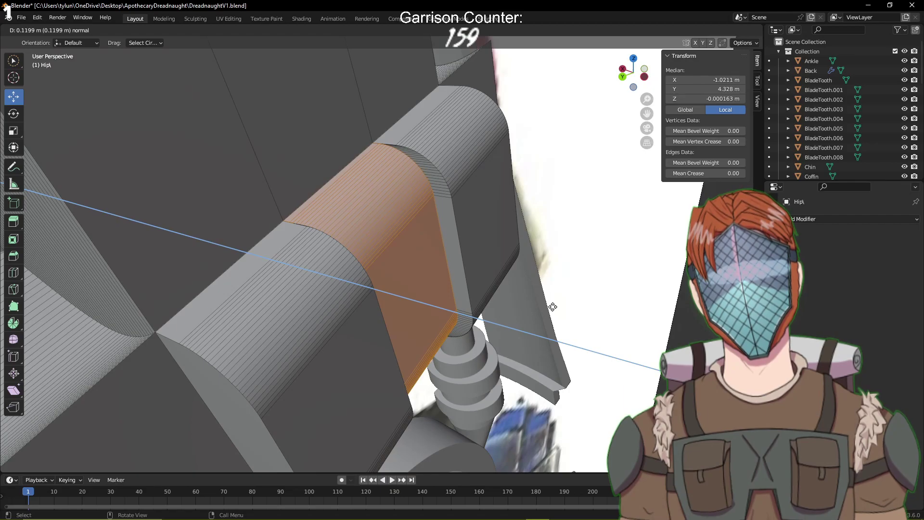
pyautogui.click(553, 306)
# Save the file, return to Object Mode, and check the recessed block against the leg reference
pyautogui.moveTo(553, 306); pyautogui.dragTo(470, 237, button='middle')
pyautogui.hotkey('ctrl', 's')
pyautogui.scroll(-5, 491, 252)
pyautogui.press('Tab')
pyautogui.press('`')
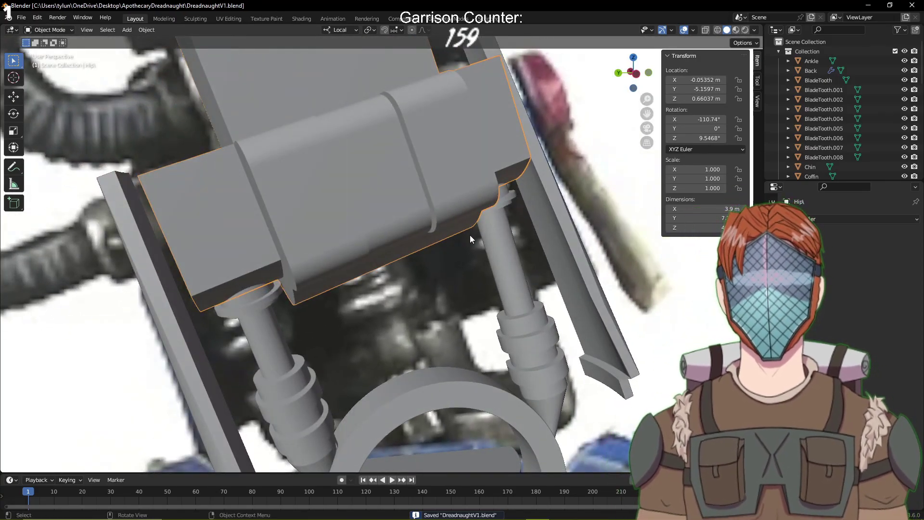
pyautogui.scroll(-4, 470, 235)
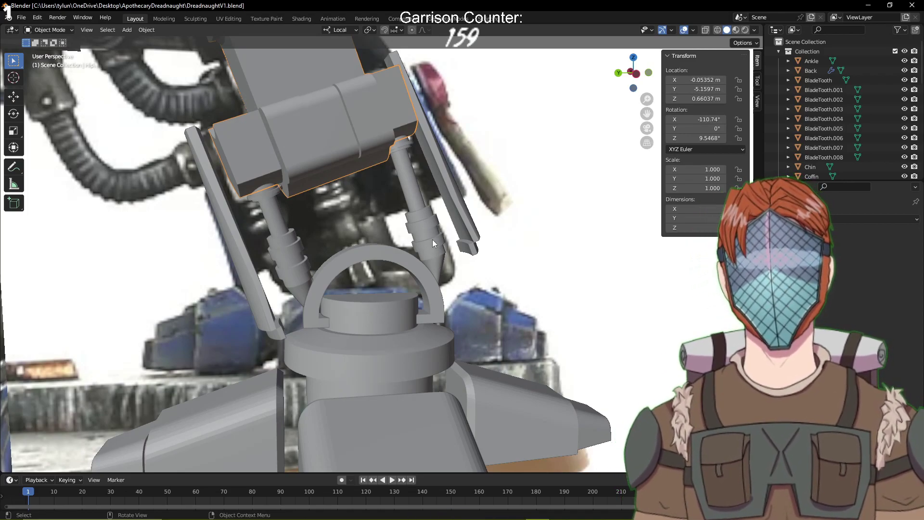
# Enter Edit Mode on the foot and box-select the front side faces of its raised half-disc
pyautogui.click(378, 317)
pyautogui.moveTo(379, 313); pyautogui.dragTo(370, 291, button='middle')
pyautogui.press('Tab')
pyautogui.scroll(3, 320, 299)
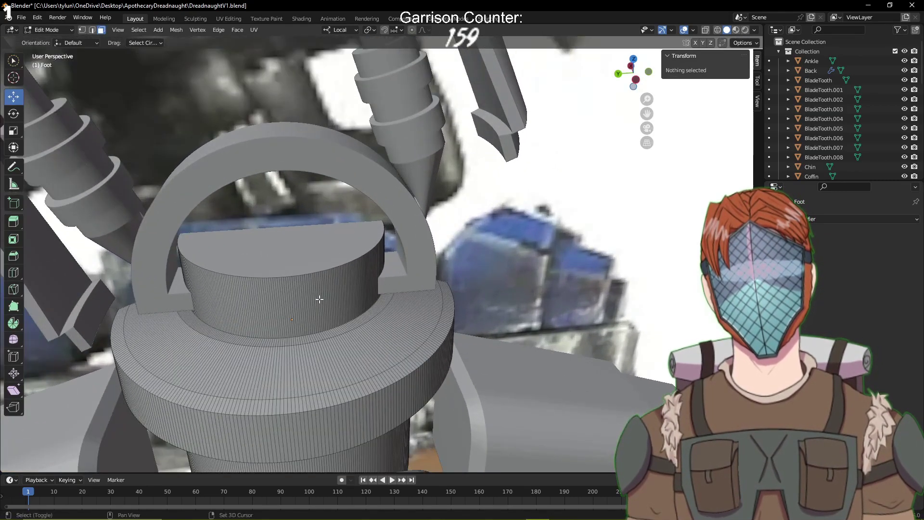
pyautogui.keyDown('shift'); pyautogui.moveTo(261, 308); pyautogui.dragTo(319, 297, button='middle'); pyautogui.keyUp('shift')
pyautogui.press('b')
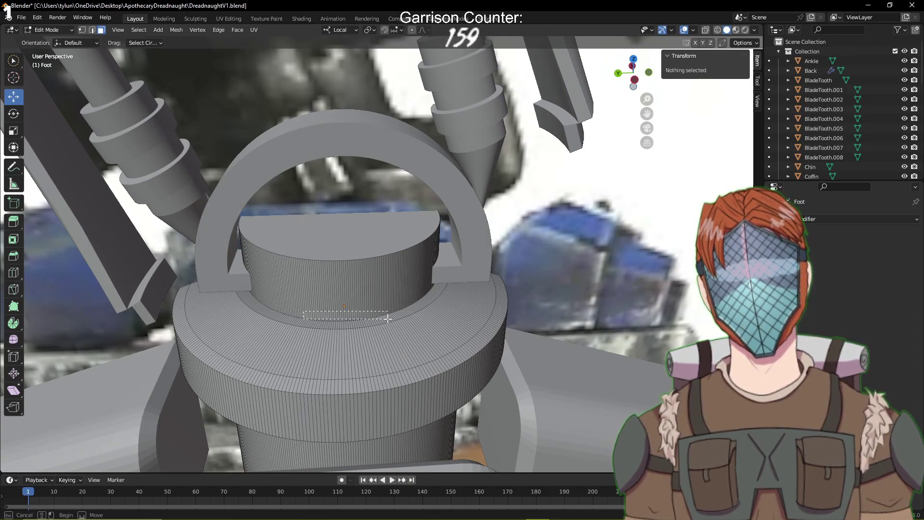
pyautogui.moveTo(388, 318); pyautogui.dragTo(388, 319)
# Extend the selection to the narrow inner ring faces directly below the half-disc's selected side faces
pyautogui.scroll(3, 388, 319)
pyautogui.moveTo(388, 318); pyautogui.dragTo(325, 329, button='middle')
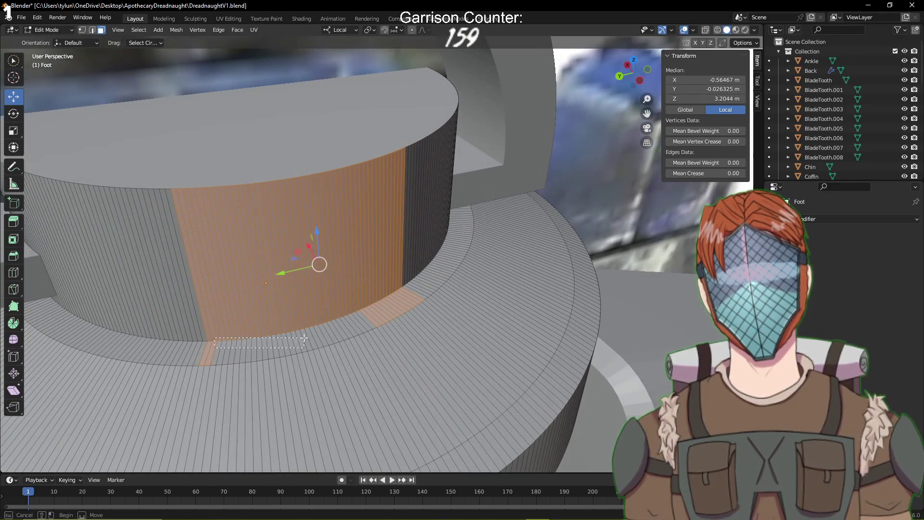
pyautogui.moveTo(304, 338); pyautogui.dragTo(301, 341)
pyautogui.press('b')
pyautogui.moveTo(362, 316); pyautogui.dragTo(359, 317)
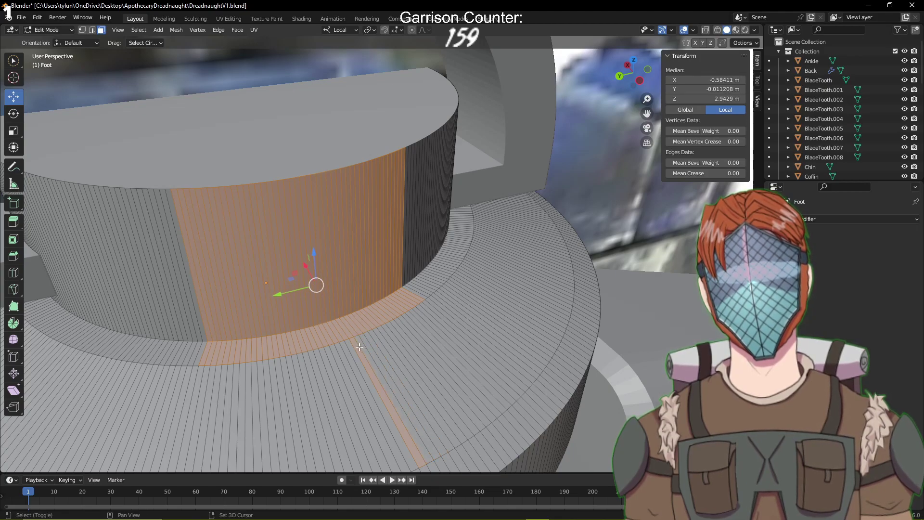
pyautogui.moveTo(362, 343); pyautogui.dragTo(464, 350, button='middle')
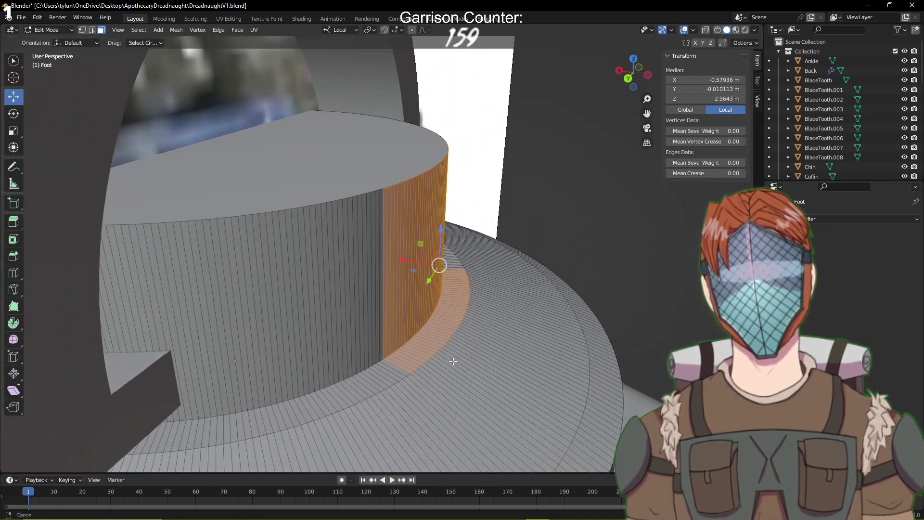
# Try to extrude the selected foot faces freely outward by about 0.104 m in X and 0.049 m in Y
pyautogui.press('e')
pyautogui.middleClick(479, 349)
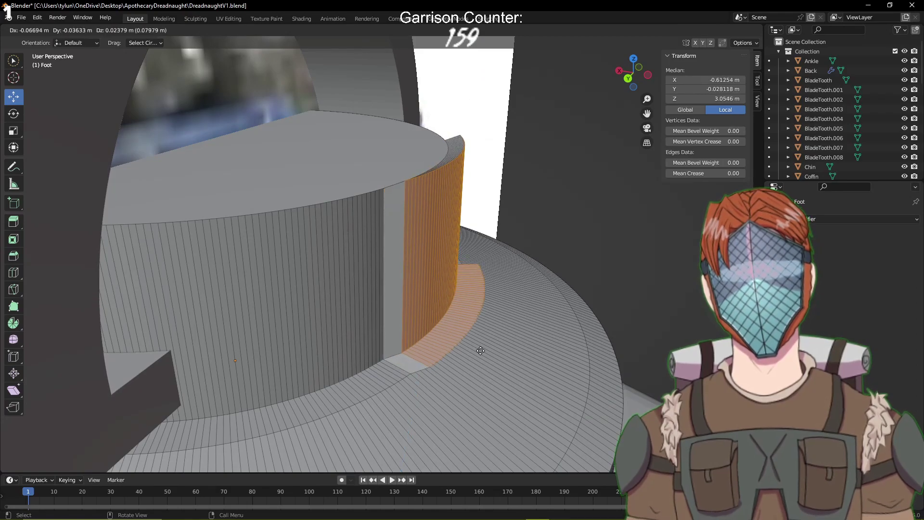
pyautogui.click(489, 351)
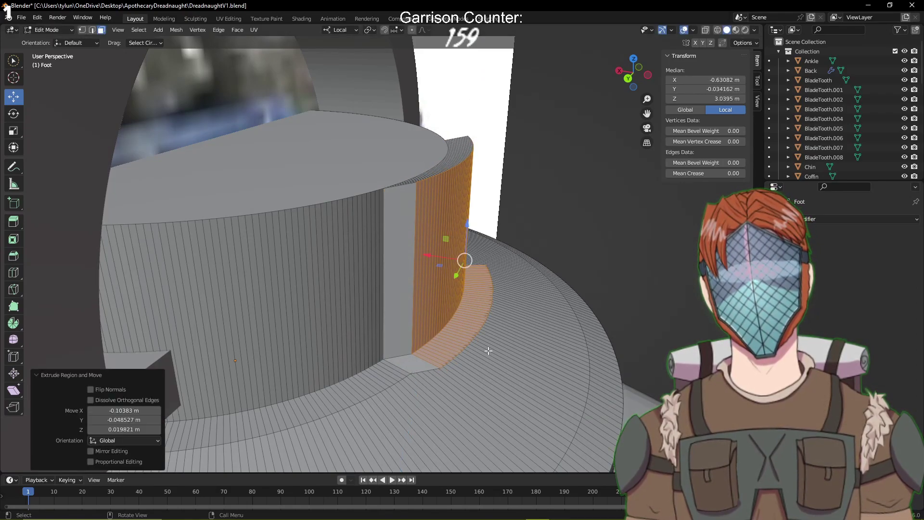
pyautogui.hotkey('ctrl', 'z')
# Try to move the selected foot faces about 0.092 m outward along the local X axis
pyautogui.moveTo(491, 353); pyautogui.dragTo(473, 346, button='middle')
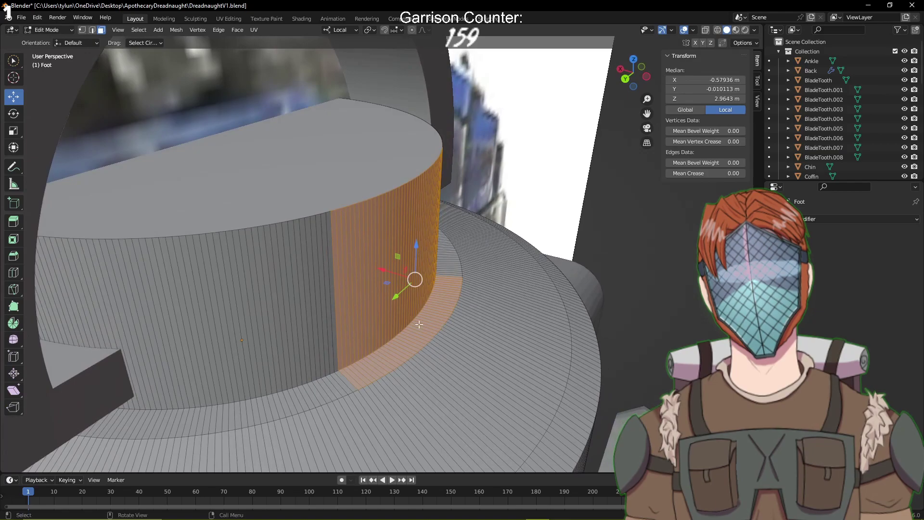
pyautogui.press('g')
pyautogui.press('x')
pyautogui.click(407, 284)
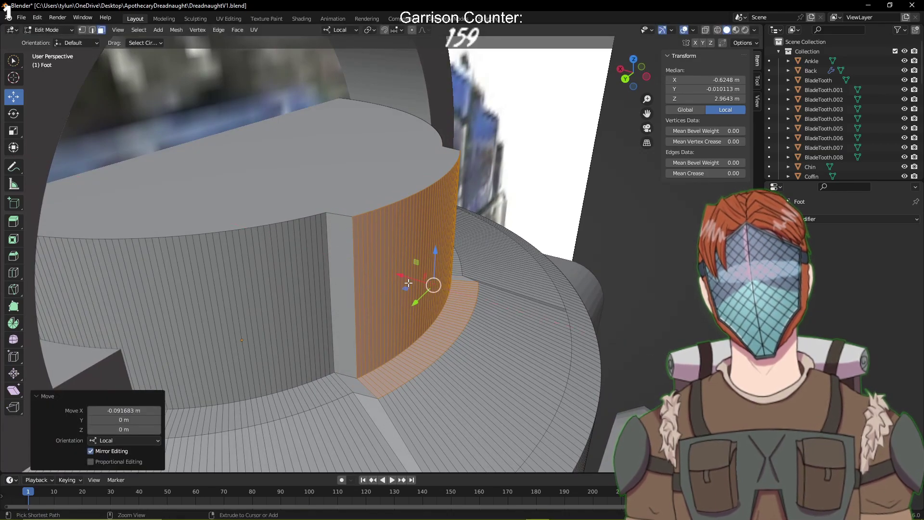
pyautogui.hotkey('ctrl', 'z')
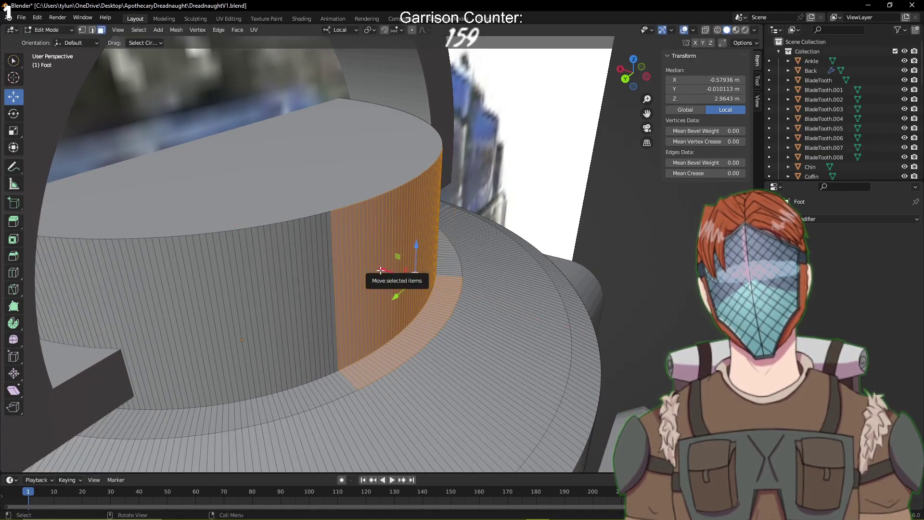
# Select the continuous block of side faces at the front of the foot's raised half-disc, excluding the ring faces below
pyautogui.moveTo(380, 272); pyautogui.dragTo(387, 305, button='middle')
pyautogui.keyDown('alt'); pyautogui.click(238, 268); pyautogui.keyUp('alt')
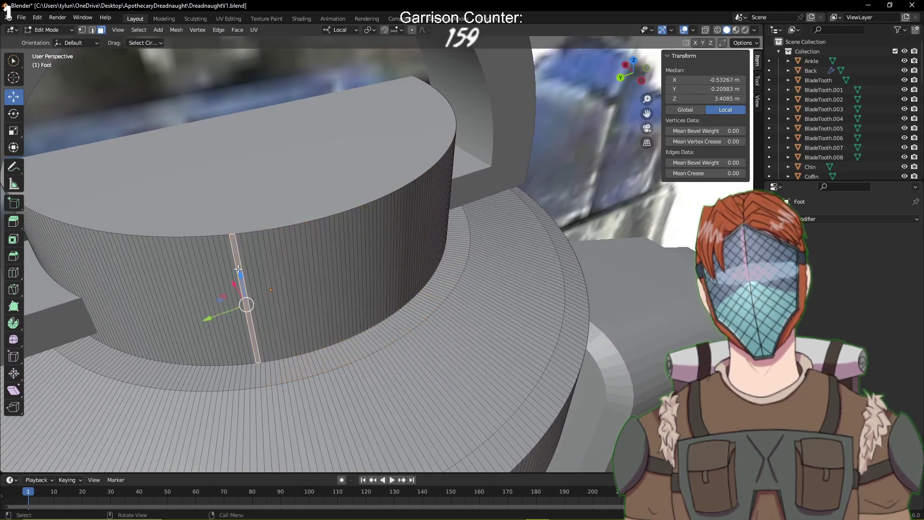
pyautogui.keyDown('alt'); pyautogui.keyDown('shift'); pyautogui.click(403, 221); pyautogui.keyUp('shift'); pyautogui.keyUp('alt')
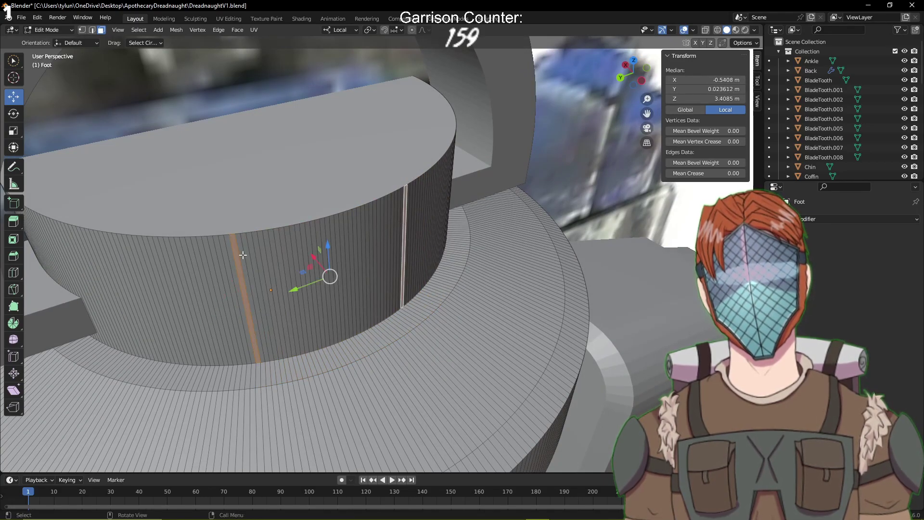
pyautogui.keyDown('alt'); pyautogui.click(242, 255); pyautogui.keyUp('alt')
pyautogui.keyDown('ctrl'); pyautogui.keyDown('shift'); pyautogui.click(388, 228); pyautogui.keyUp('shift'); pyautogui.keyUp('ctrl')
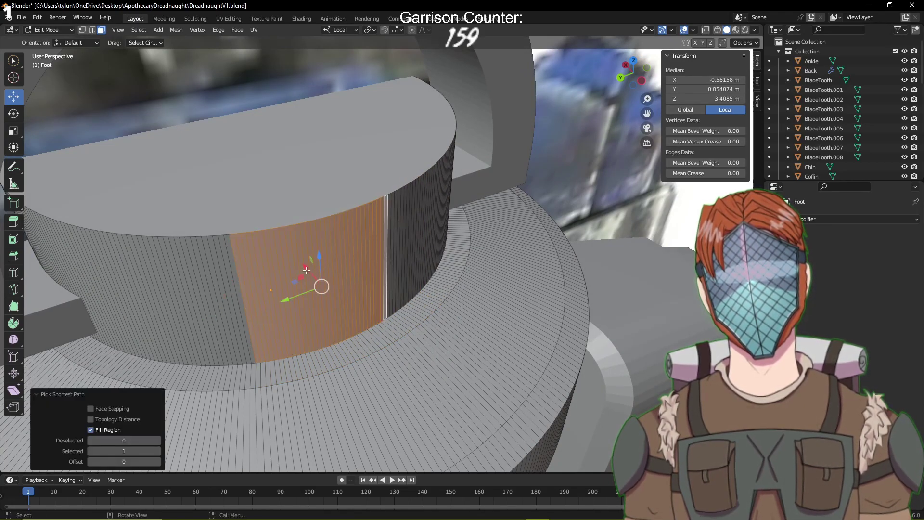
# Move the selected side faces outward by about -0.132 m along the local X axis and save the file
pyautogui.moveTo(307, 271); pyautogui.dragTo(362, 284)
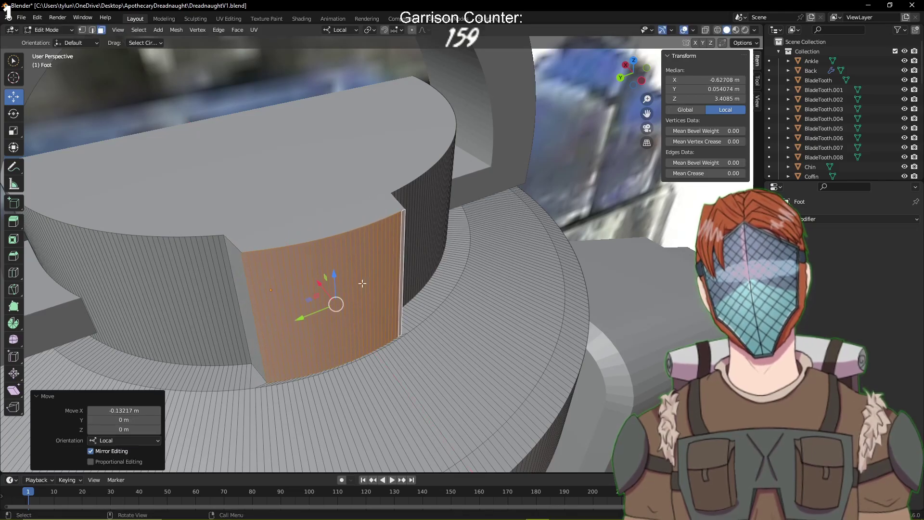
pyautogui.moveTo(362, 283); pyautogui.dragTo(473, 235, button='middle')
pyautogui.press('Tab')
pyautogui.press('Tab')
pyautogui.click(494, 219)
pyautogui.hotkey('ctrl', 's')
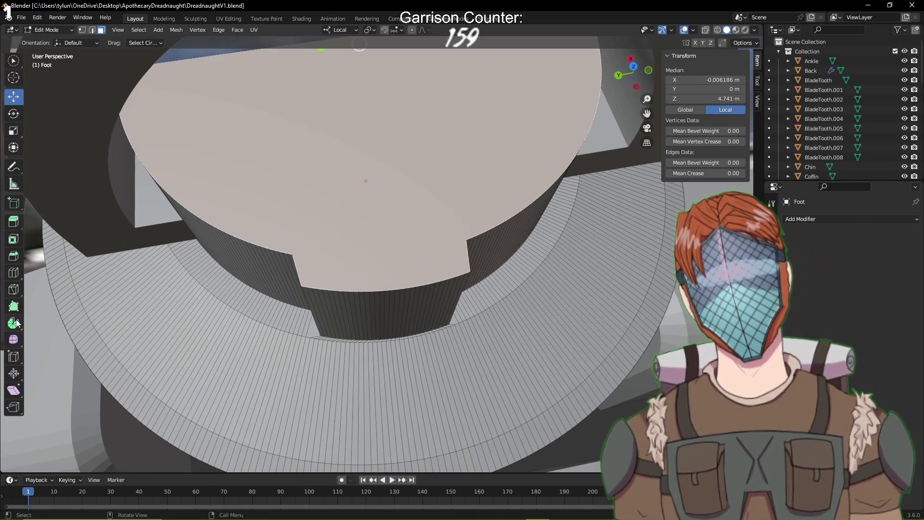
# Activate the Knife tool and switch the foot to vertex selection, framing the inner corners of the protruding block
pyautogui.click(13, 290)
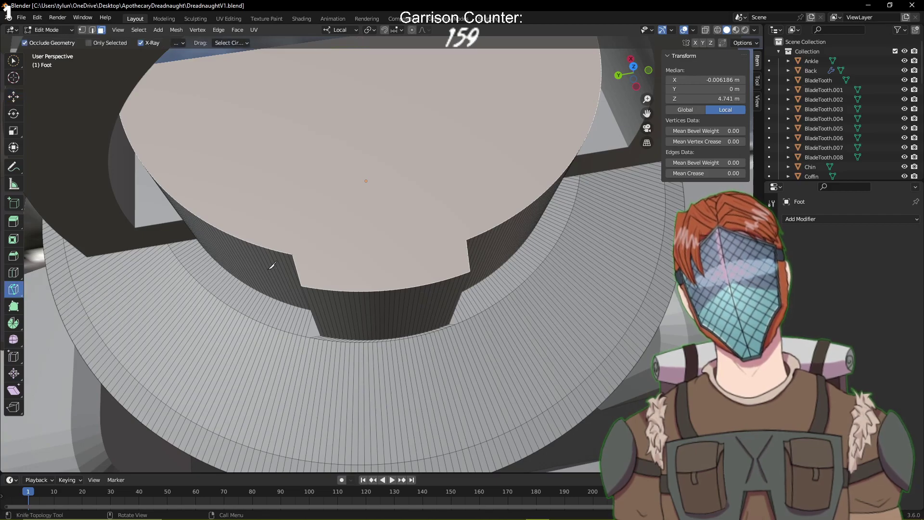
pyautogui.moveTo(302, 251); pyautogui.dragTo(331, 203, button='middle')
pyautogui.scroll(3, 331, 203)
pyautogui.moveTo(335, 163); pyautogui.dragTo(336, 184, button='middle')
pyautogui.scroll(4, 331, 193)
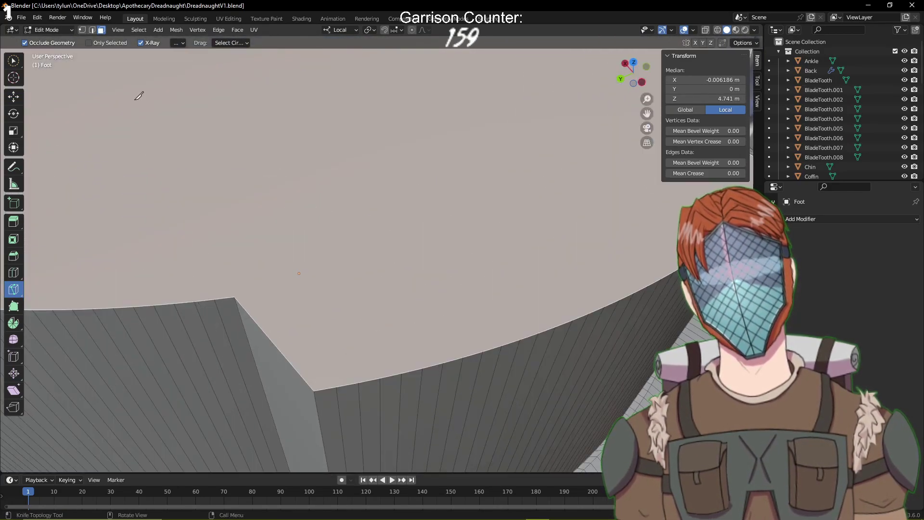
pyautogui.click(82, 31)
pyautogui.press('Tab')
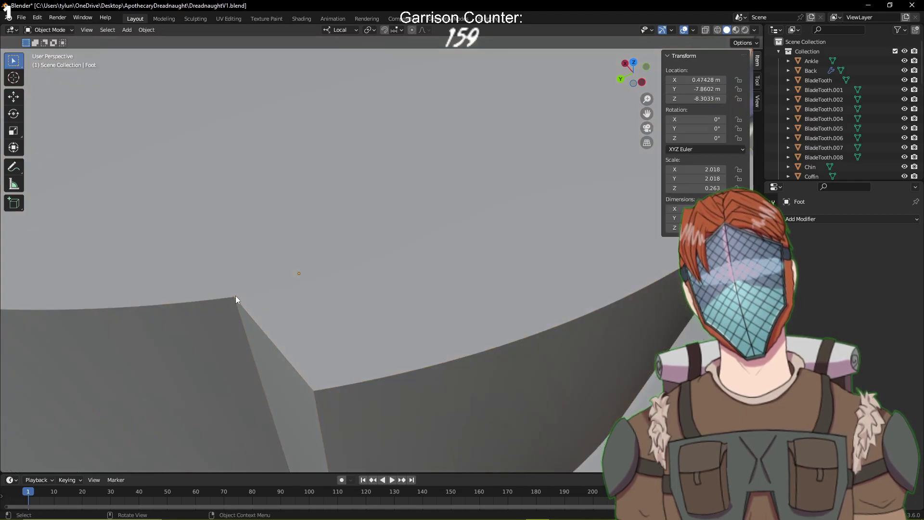
pyautogui.press('Tab')
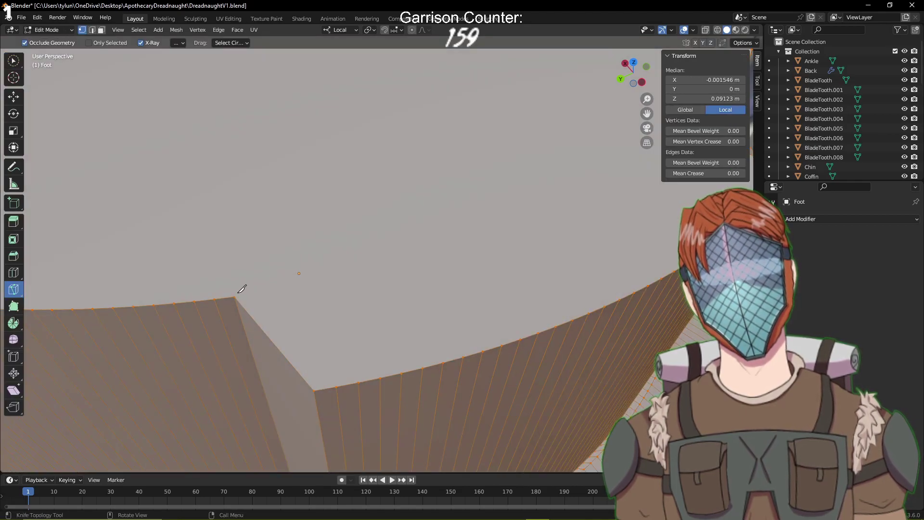
# Try to knife-cut the half-disc's top face between the two inner corners of the protruding block
pyautogui.click(237, 297)
pyautogui.moveTo(423, 206); pyautogui.dragTo(324, 198, button='middle')
pyautogui.click(334, 184)
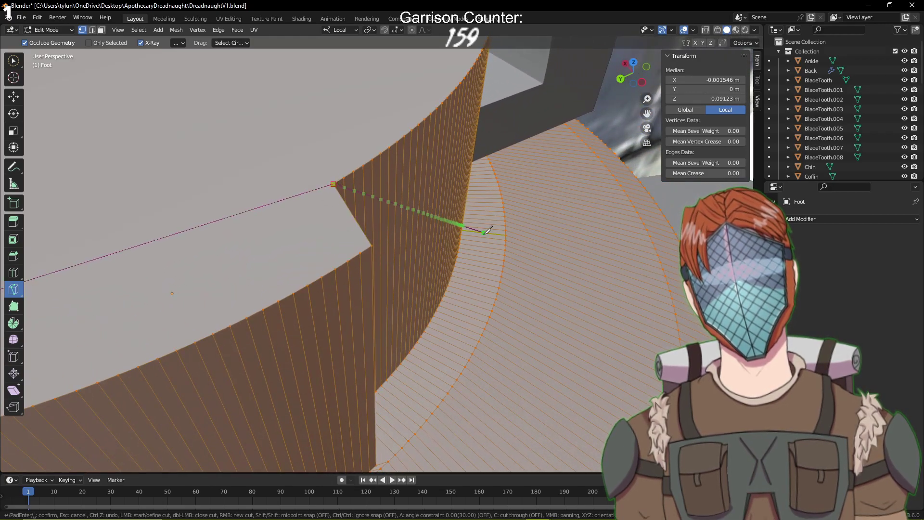
pyautogui.press('Return')
# Cut a straight edge with the Knife across the top face, joining the protruding block's two inner corners
pyautogui.scroll(3, 235, 236)
pyautogui.scroll(-6, 234, 237)
pyautogui.moveTo(238, 233); pyautogui.dragTo(163, 293, button='middle')
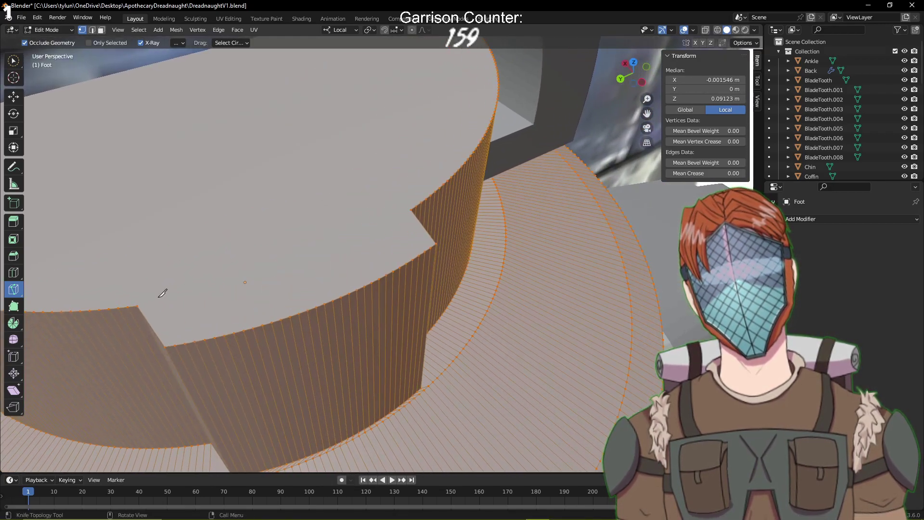
pyautogui.click(138, 305)
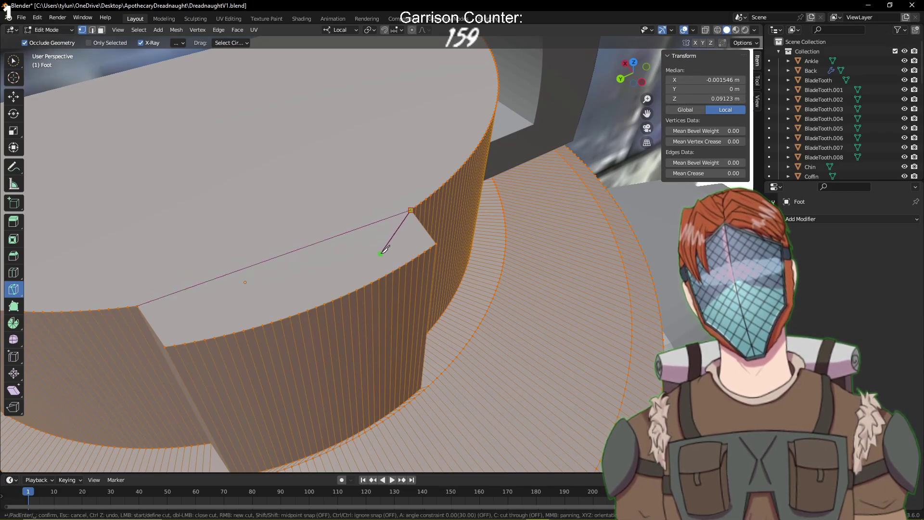
pyautogui.press('Return')
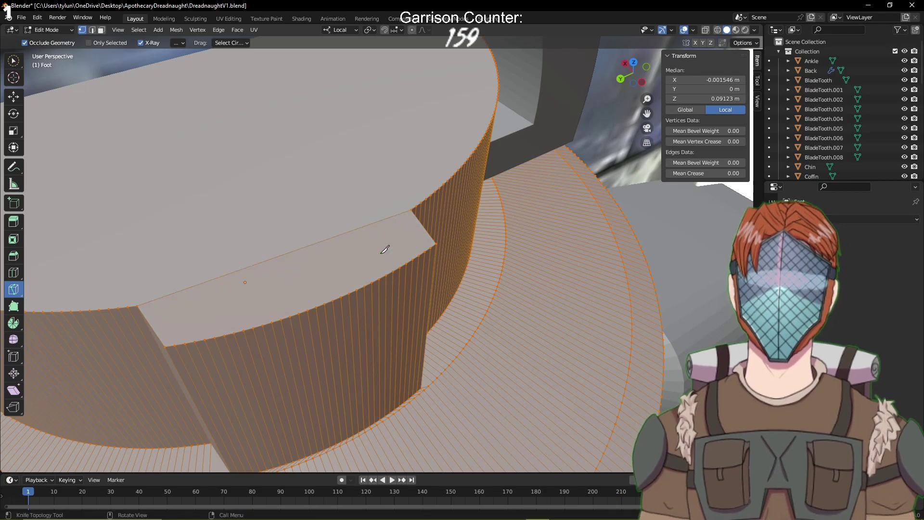
# Return to the Move tool and face selection, checking the cut top face in Object Mode
pyautogui.moveTo(402, 240); pyautogui.dragTo(270, 212, button='middle')
pyautogui.click(13, 97)
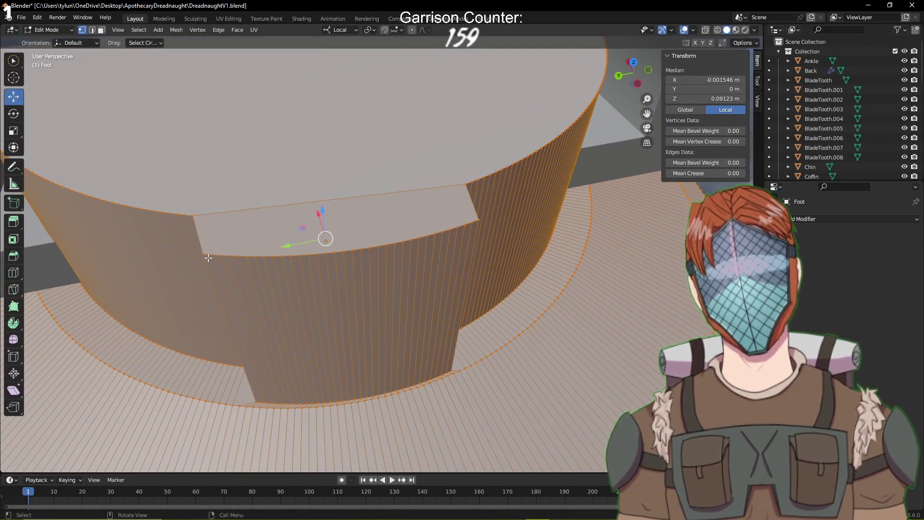
pyautogui.click(208, 257)
pyautogui.moveTo(208, 258); pyautogui.dragTo(211, 268, button='middle')
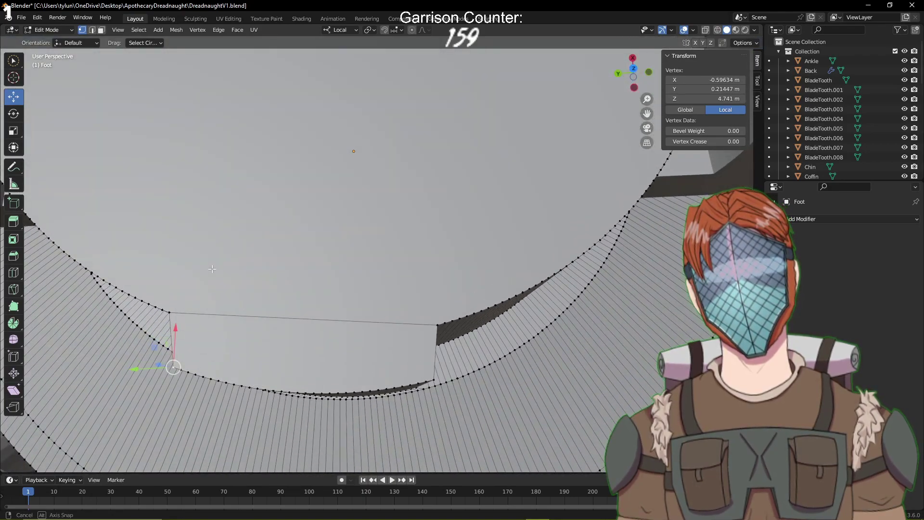
pyautogui.click(401, 341)
pyautogui.press('Tab')
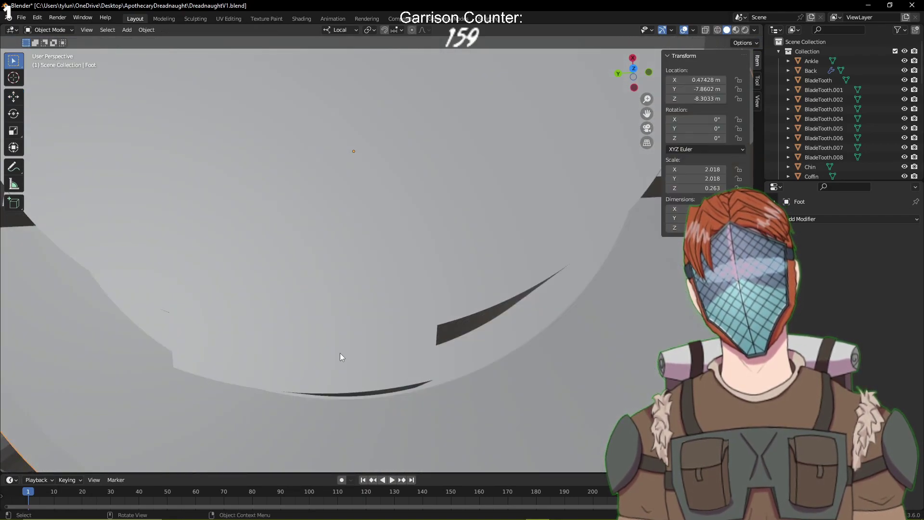
pyautogui.press('Tab')
pyautogui.moveTo(339, 357); pyautogui.dragTo(323, 359, button='middle')
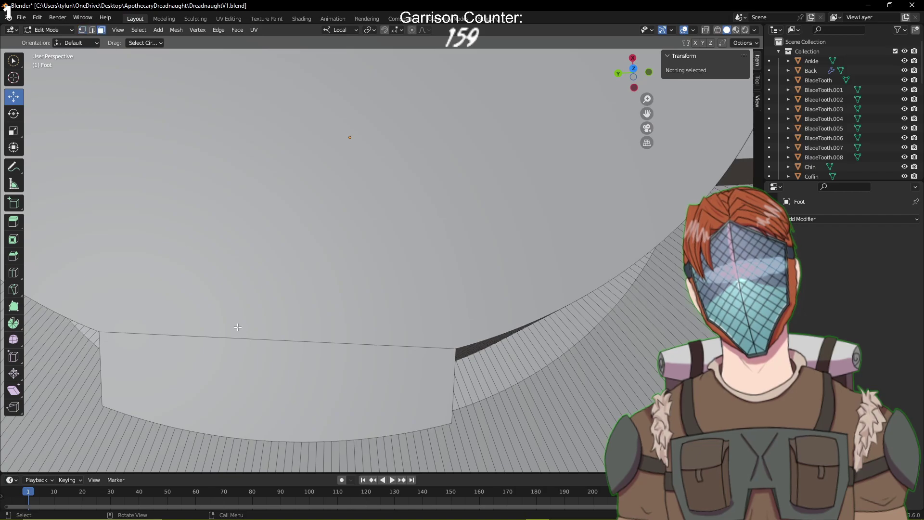
# Select both top faces of the foot: the large half-disc face and the front block's face
pyautogui.click(244, 349)
pyautogui.moveTo(251, 347); pyautogui.dragTo(250, 267, button='middle')
pyautogui.scroll(3, 259, 268)
pyautogui.scroll(-5, 260, 268)
pyautogui.moveTo(308, 262)
pyautogui.keyDown('shift'); pyautogui.mouseDown(button='middle')
pyautogui.moveTo(314, 272)
pyautogui.moveTo(299, 257)
pyautogui.mouseUp(button='middle'); pyautogui.keyUp('shift')
pyautogui.keyDown('shift'); pyautogui.click(299, 257); pyautogui.keyUp('shift')
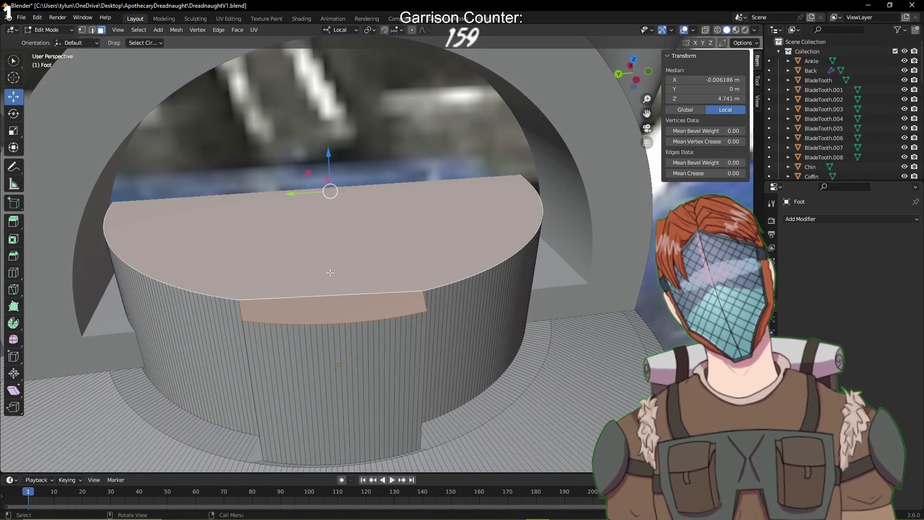
# Inset the two top faces by about 0.008 m and extrude them upward about 0.098 m
pyautogui.press('i')
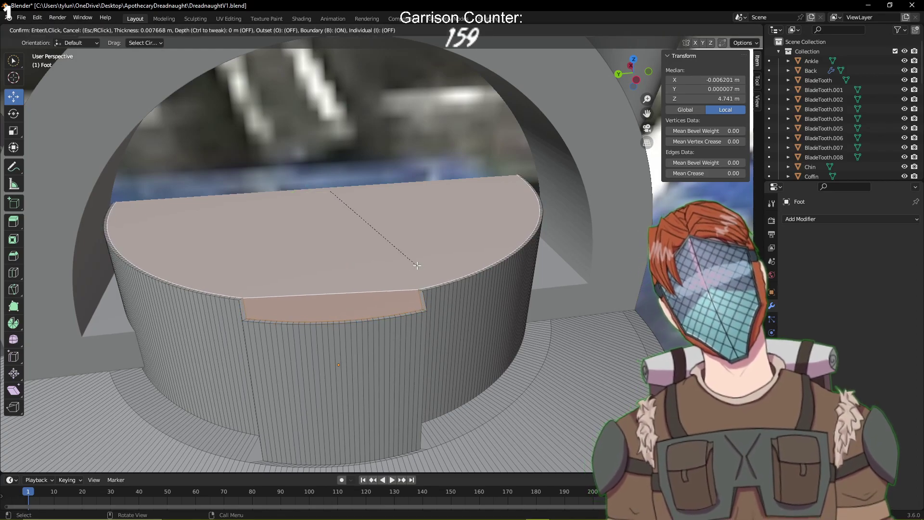
pyautogui.click(416, 266)
pyautogui.press('e')
pyautogui.click(420, 250)
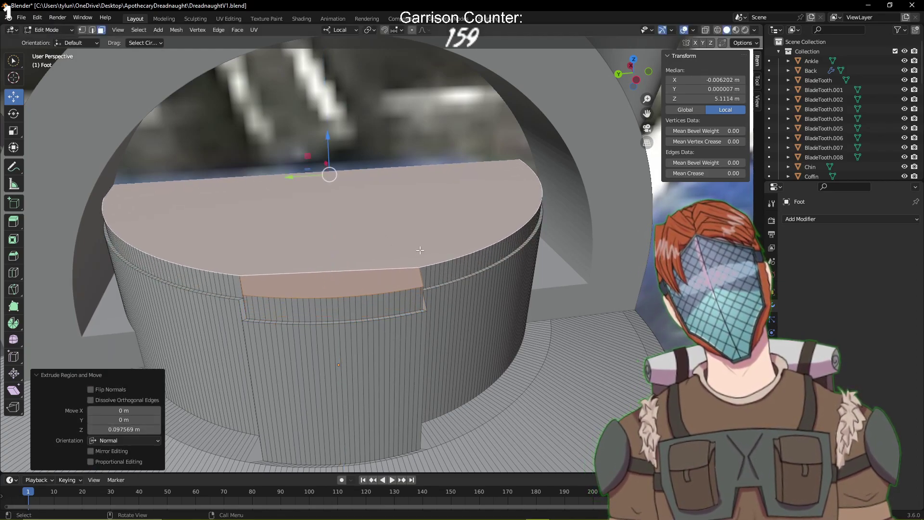
# Extrude only the front block's top face upward above the half-disc and save the file
pyautogui.click(334, 283)
pyautogui.press('e')
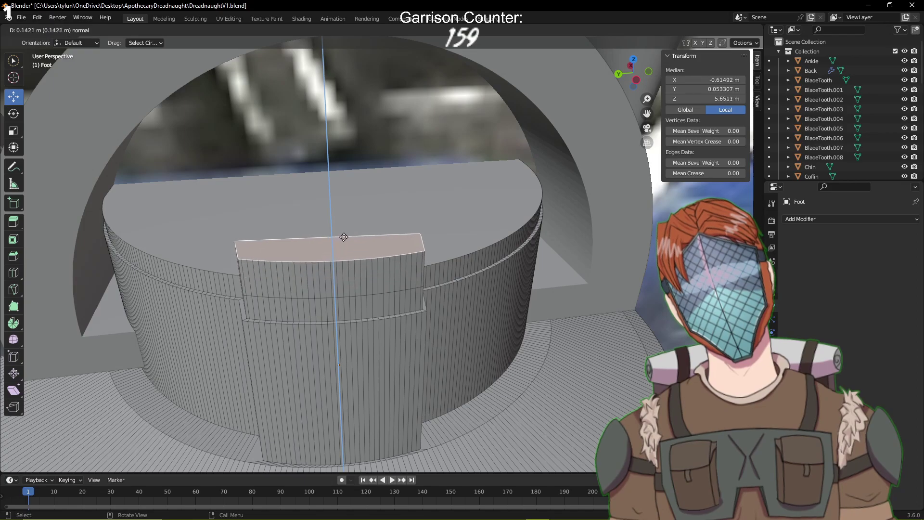
pyautogui.click(342, 226)
pyautogui.moveTo(343, 227); pyautogui.dragTo(502, 268, button='middle')
pyautogui.hotkey('ctrl', 's')
# Move the edge where the front block meets the half-disc's top inward along local X, and save the file
pyautogui.scroll(3, 501, 268)
pyautogui.click(511, 266)
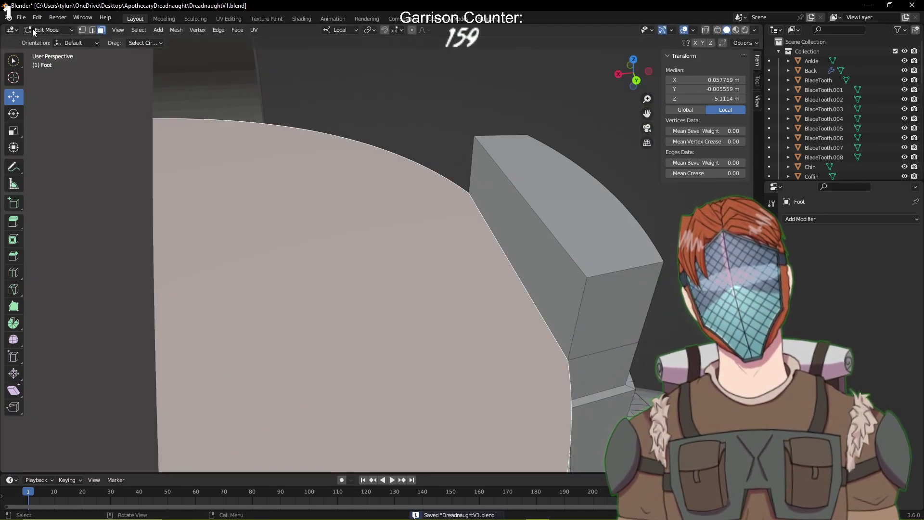
pyautogui.click(92, 30)
pyautogui.click(514, 274)
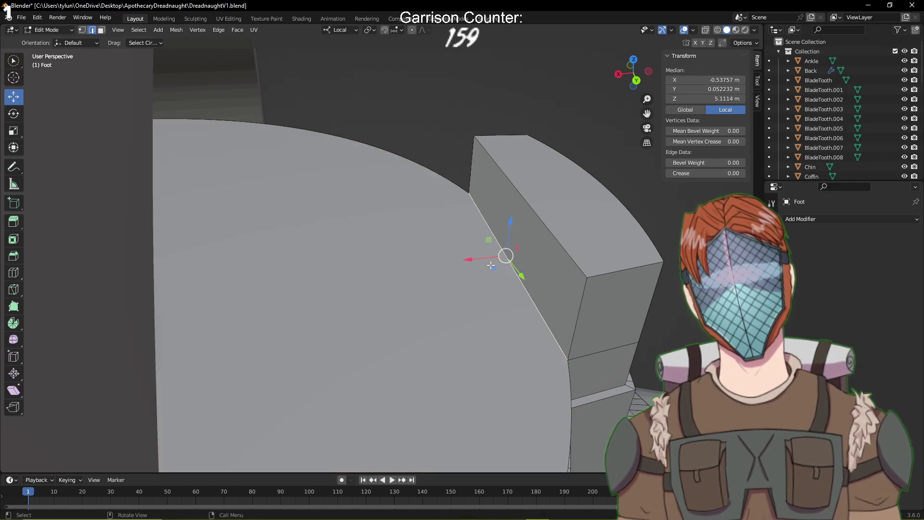
pyautogui.moveTo(472, 261); pyautogui.dragTo(369, 266)
pyautogui.moveTo(476, 283); pyautogui.dragTo(340, 201, button='middle')
pyautogui.press('Tab')
pyautogui.hotkey('ctrl', 's')
pyautogui.press('Tab')
pyautogui.scroll(2, 340, 201)
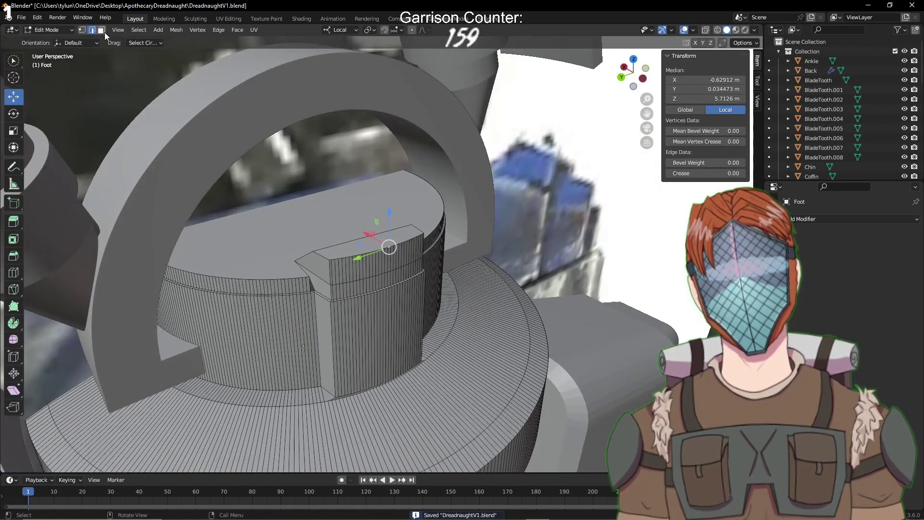
# Raise the front block's top face about 0.151 m along the local Z axis
pyautogui.press('3')
pyautogui.click(360, 246)
pyautogui.press('g')
pyautogui.press('z')
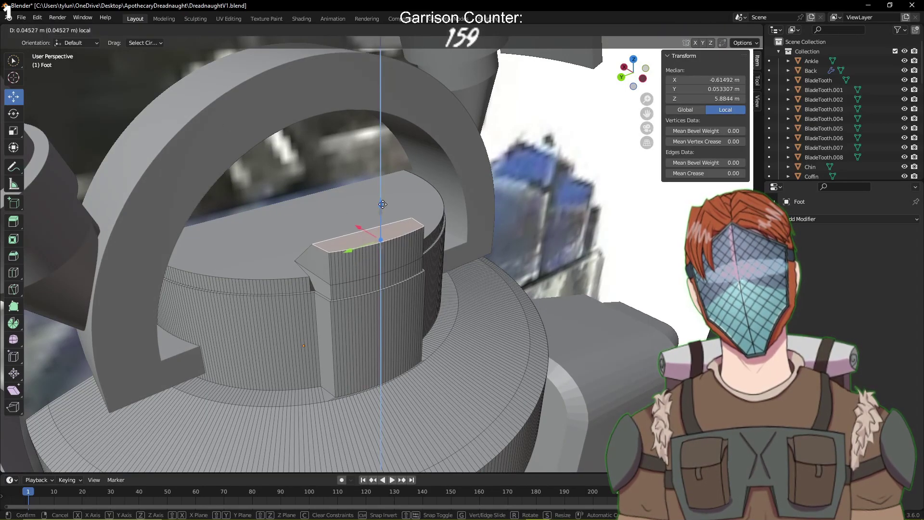
pyautogui.click(383, 193)
pyautogui.moveTo(383, 193); pyautogui.dragTo(376, 250, button='middle')
pyautogui.scroll(3, 363, 281)
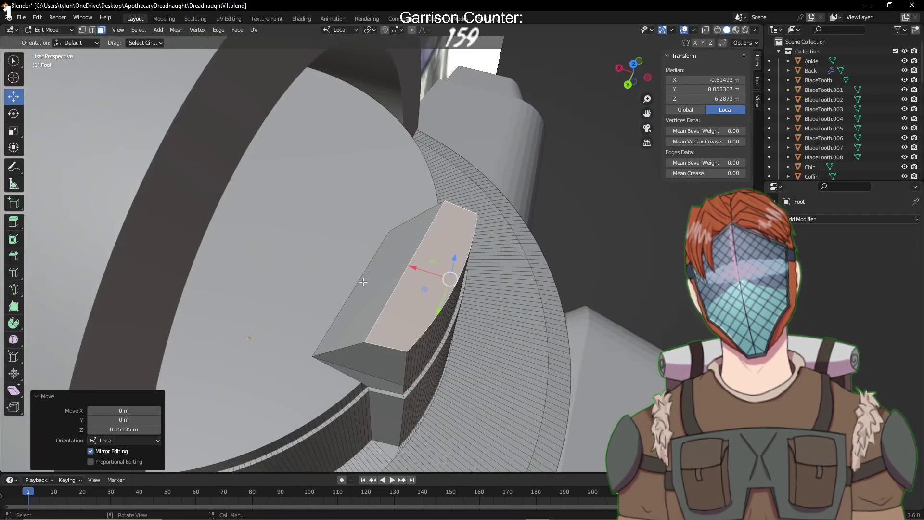
# Move the front block's lower inner edge further inward over the half-disc, leave Edit Mode and save the file
pyautogui.click(357, 282)
pyautogui.click(93, 30)
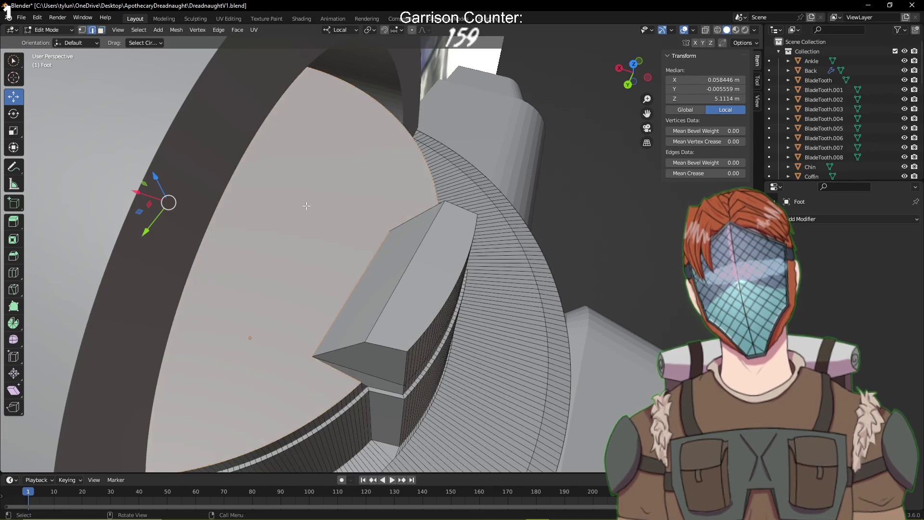
pyautogui.click(352, 296)
pyautogui.moveTo(324, 284); pyautogui.dragTo(260, 263)
pyautogui.moveTo(260, 262); pyautogui.dragTo(336, 281, button='middle')
pyautogui.hotkey('ctrl', 's')
pyautogui.press('Tab')
pyautogui.hotkey('ctrl', 's')
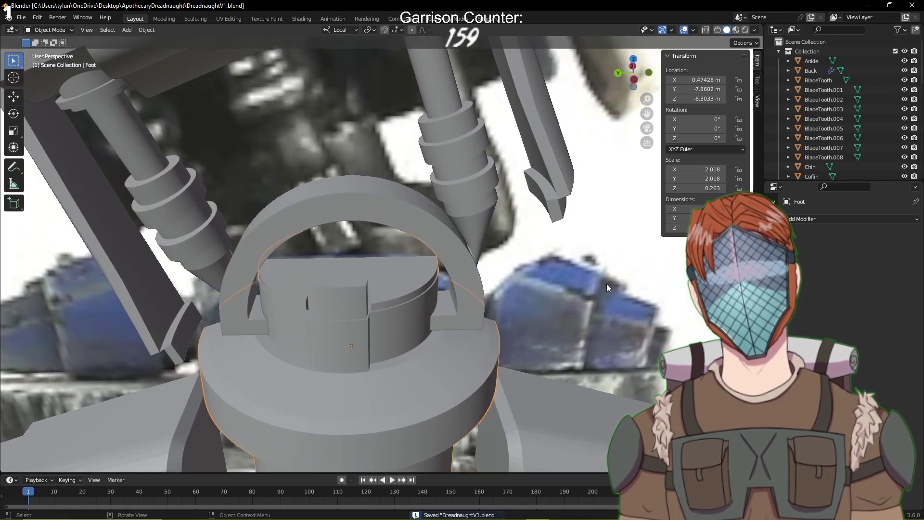
# Add a cylinder mesh with 100 vertices, a 1 m radius and 2 m depth
pyautogui.scroll(-8, 632, 302)
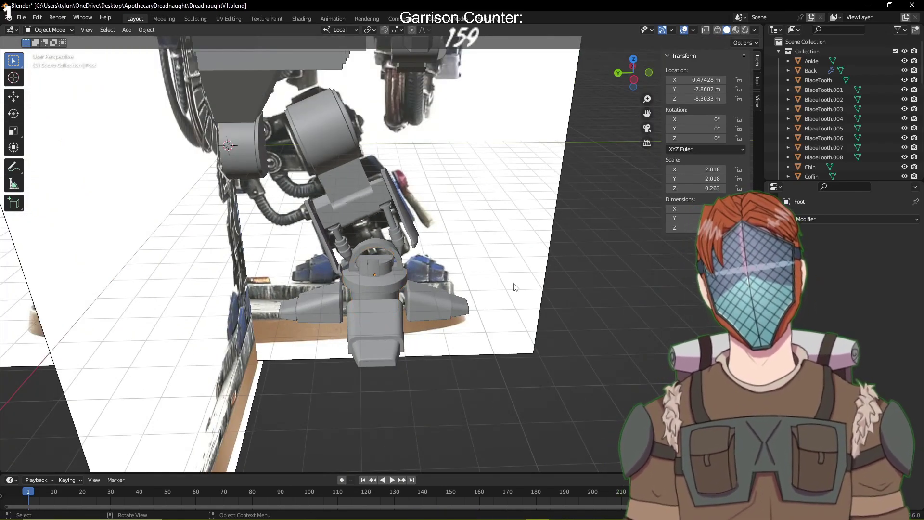
pyautogui.hotkey('shift', 'a')
pyautogui.moveTo(512, 285)
pyautogui.click(579, 332)
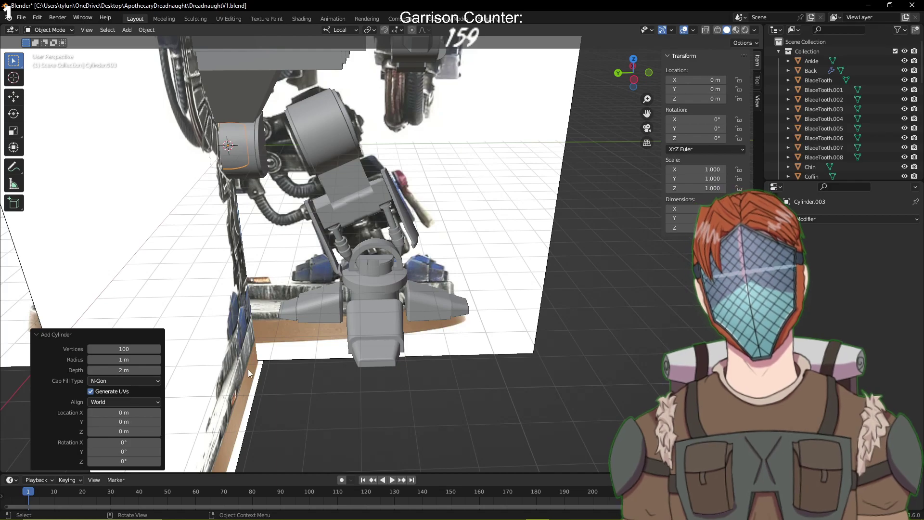
# In the left orthographic view, move the new cylinder onto the foot's arch by about -7.76 m in Y and -6.53 m in Z
pyautogui.press('KP_1')
pyautogui.press('KP_3')
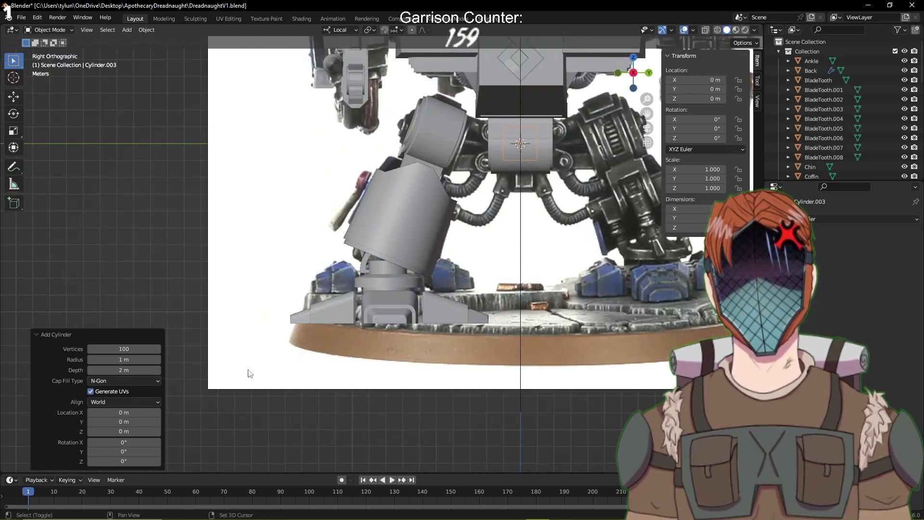
pyautogui.press('ctrl+KP_3')
pyautogui.press('g')
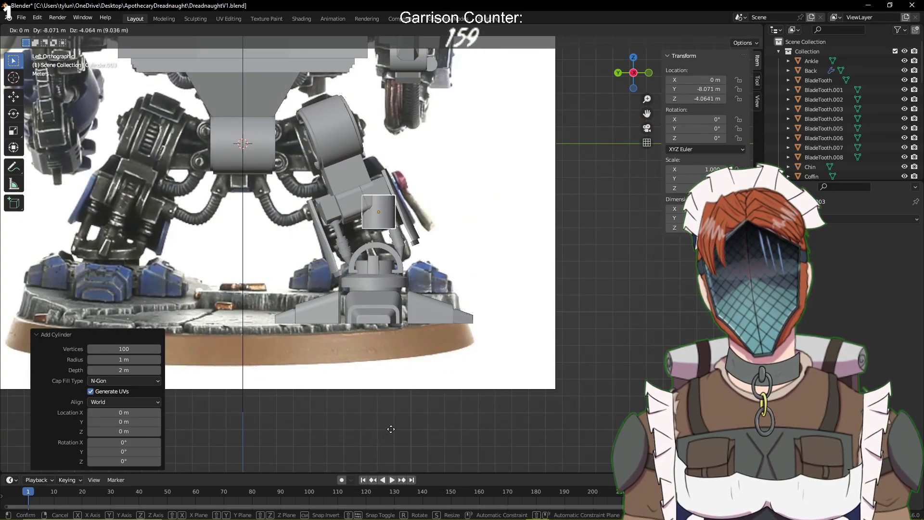
pyautogui.click(387, 462)
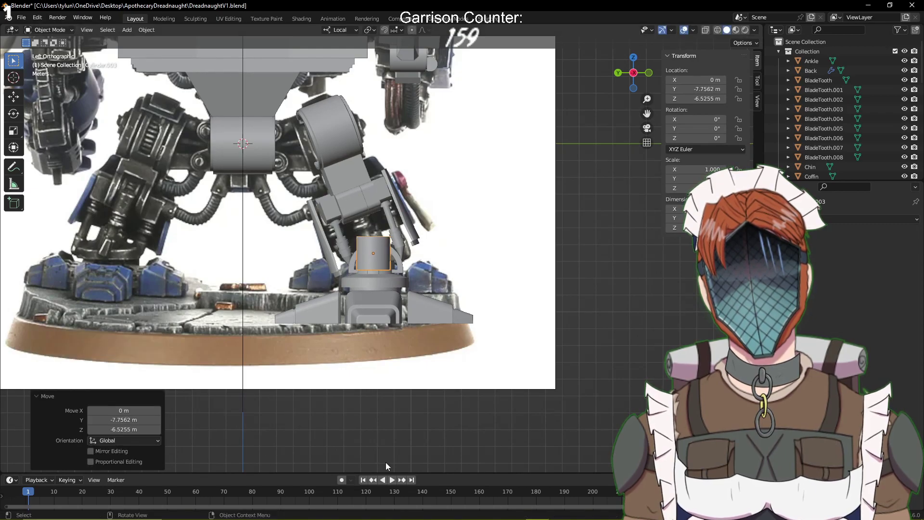
# In Edit Mode, scale the cylinder mesh to 0.138 and move it onto the arch's crown, about -0.033 m in Y and 0.572 m in Z
pyautogui.press('Tab')
pyautogui.press('KP_Decimal')
pyautogui.press('s')
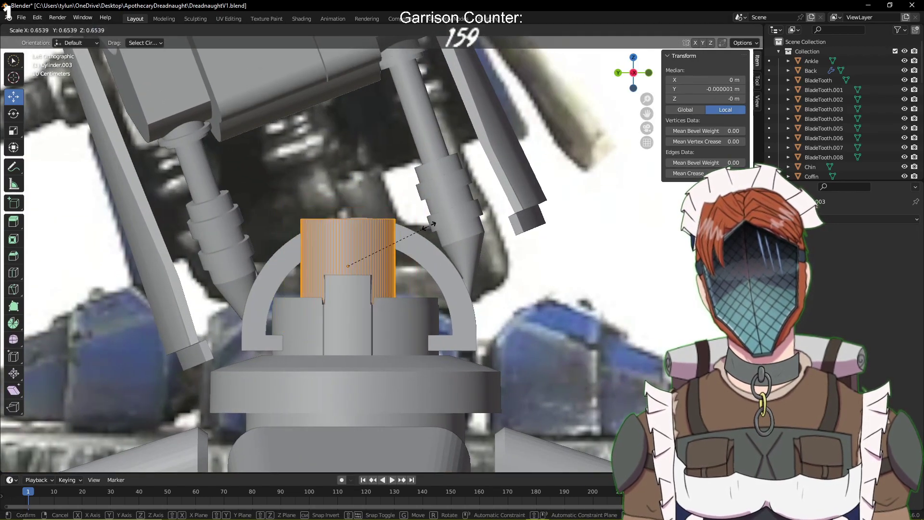
pyautogui.click(358, 254)
pyautogui.press('g')
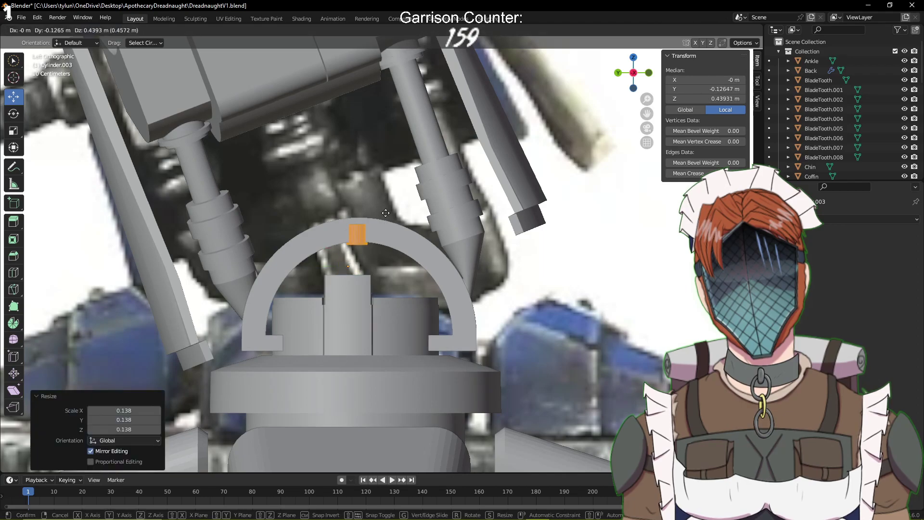
pyautogui.click(379, 209)
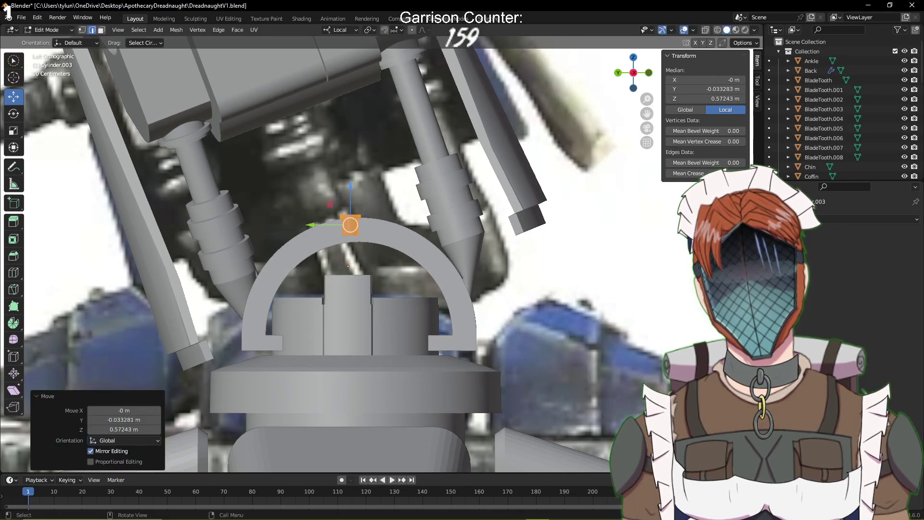
# Rotate the small cylinder mesh by -12.1° in the left view
pyautogui.press('r')
pyautogui.click(421, 212)
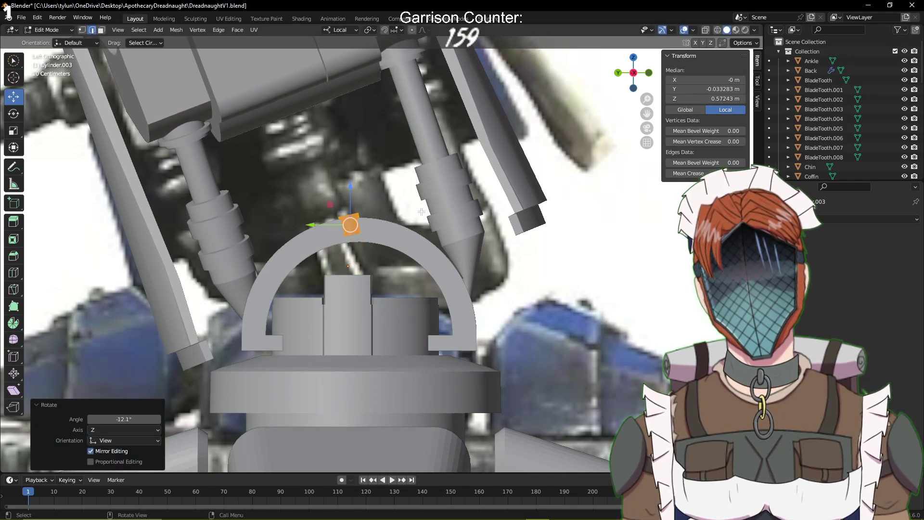
pyautogui.click(340, 30)
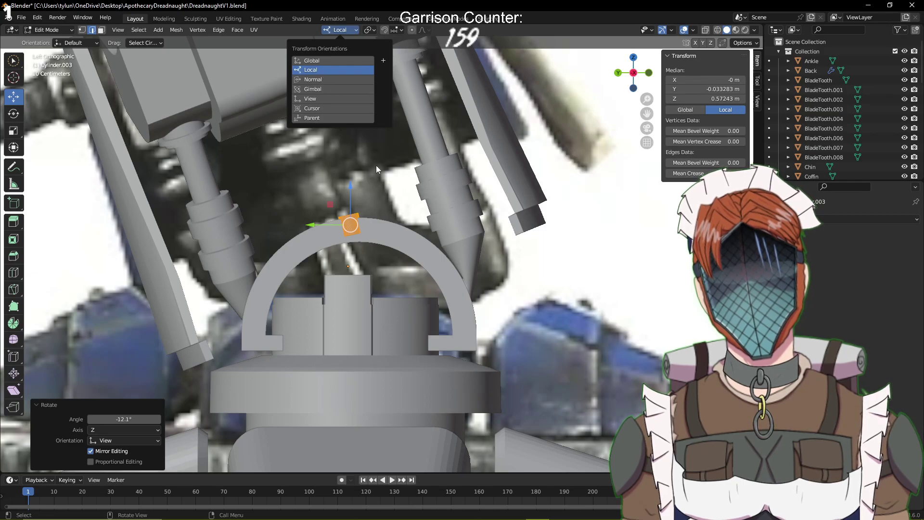
pyautogui.moveTo(325, 176); pyautogui.dragTo(346, 212, button='middle')
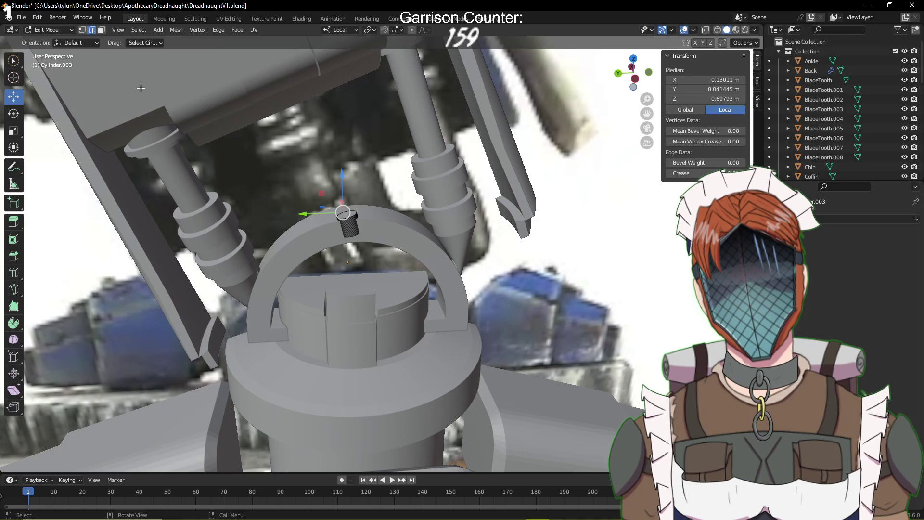
# Lengthen the small cylinder above the arch by moving its top face about 1.99 m along the Normal orientation's Z axis
pyautogui.click(101, 31)
pyautogui.click(341, 215)
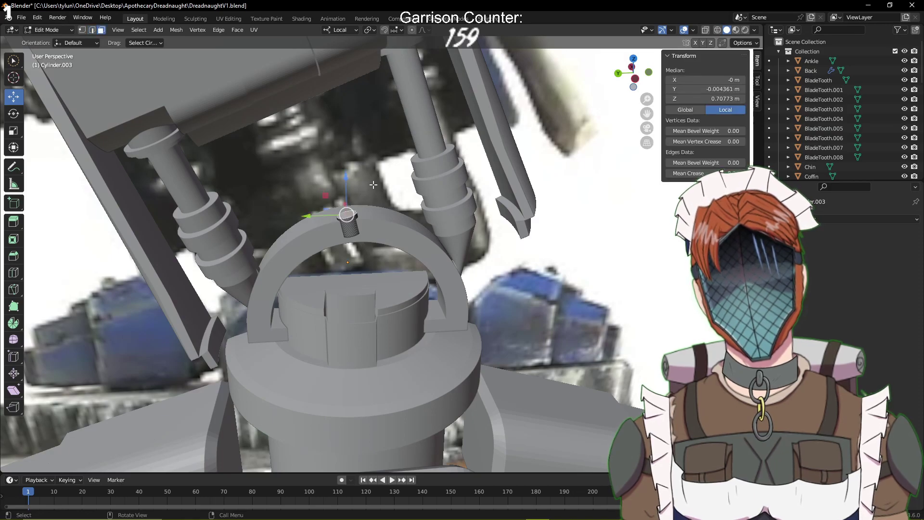
pyautogui.press('KP_1')
pyautogui.press('KP_3')
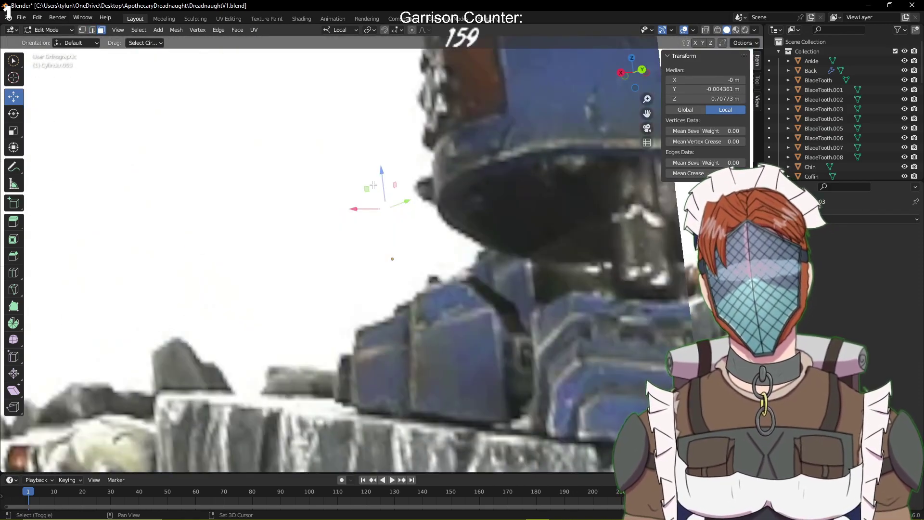
pyautogui.press('ctrl+KP_3')
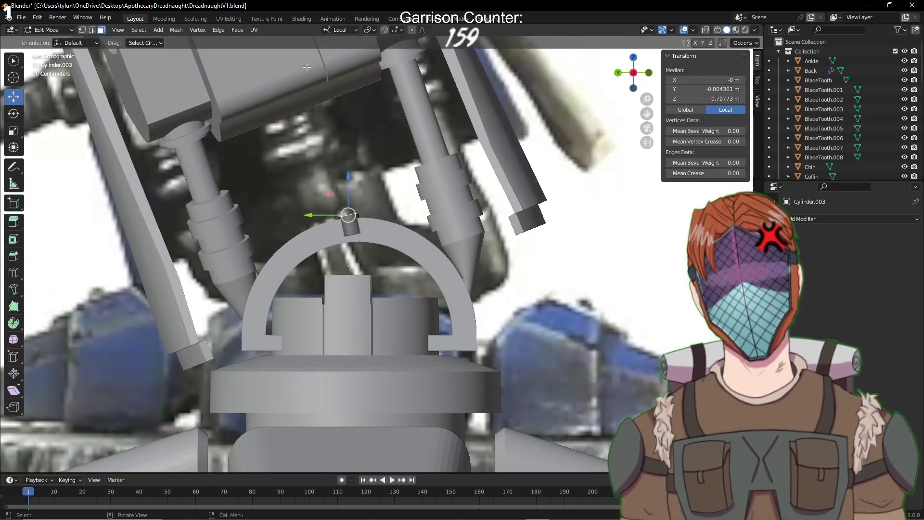
pyautogui.click(353, 30)
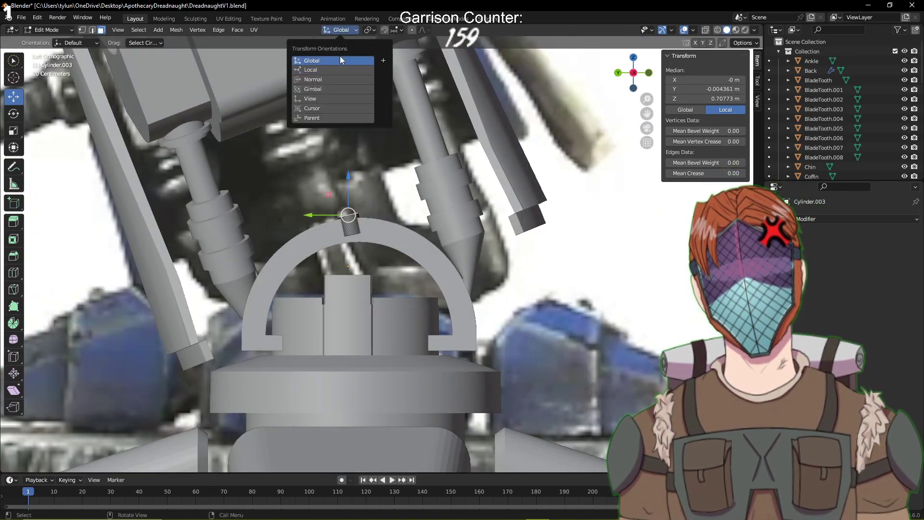
pyautogui.click(322, 79)
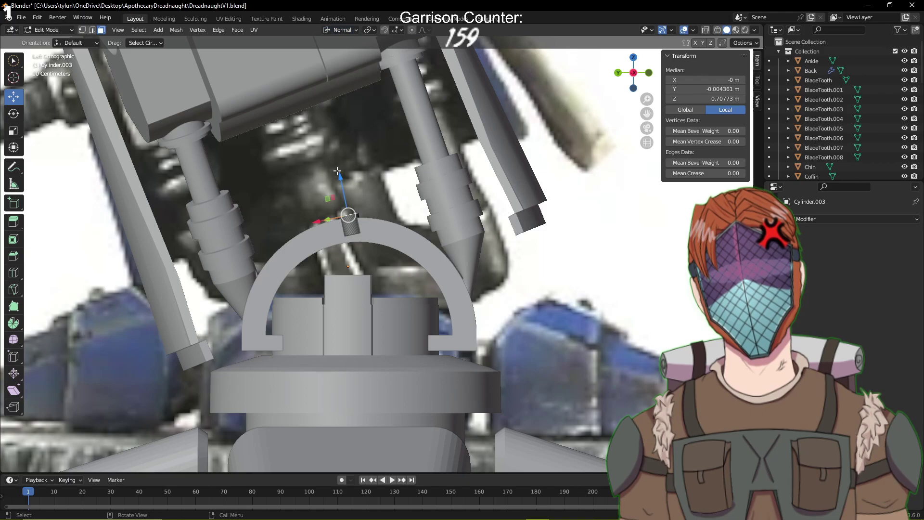
pyautogui.moveTo(340, 174); pyautogui.dragTo(313, 68)
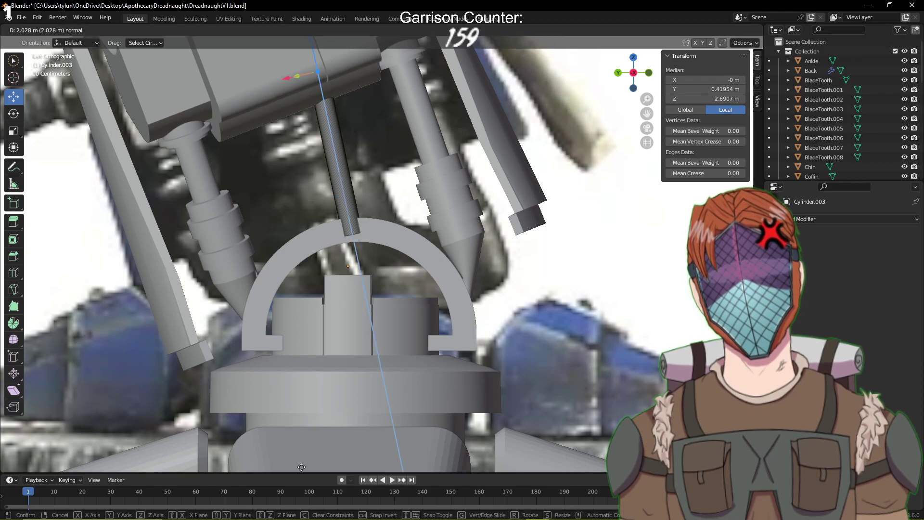
pyautogui.moveTo(301, 467); pyautogui.dragTo(301, 466)
pyautogui.scroll(5, 288, 220)
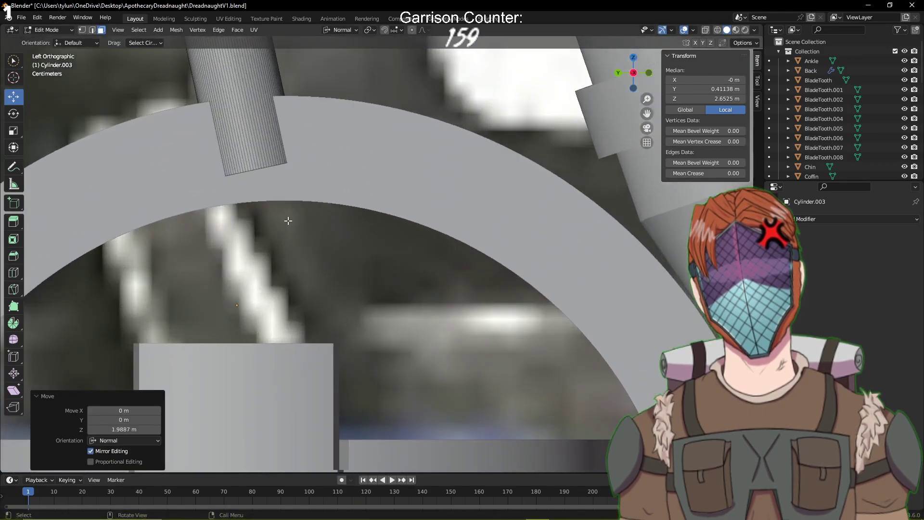
pyautogui.scroll(2, 283, 212)
pyautogui.scroll(-10, 248, 171)
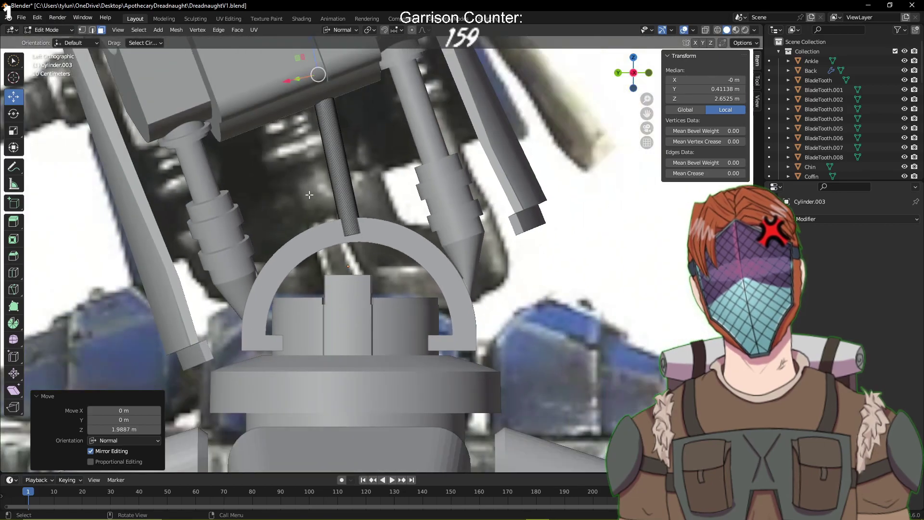
# Extend the cylinder's bottom face about 0.27 m along its normal, below the arch
pyautogui.scroll(4, 319, 205)
pyautogui.moveTo(320, 205); pyautogui.dragTo(323, 220, button='middle')
pyautogui.click(323, 220)
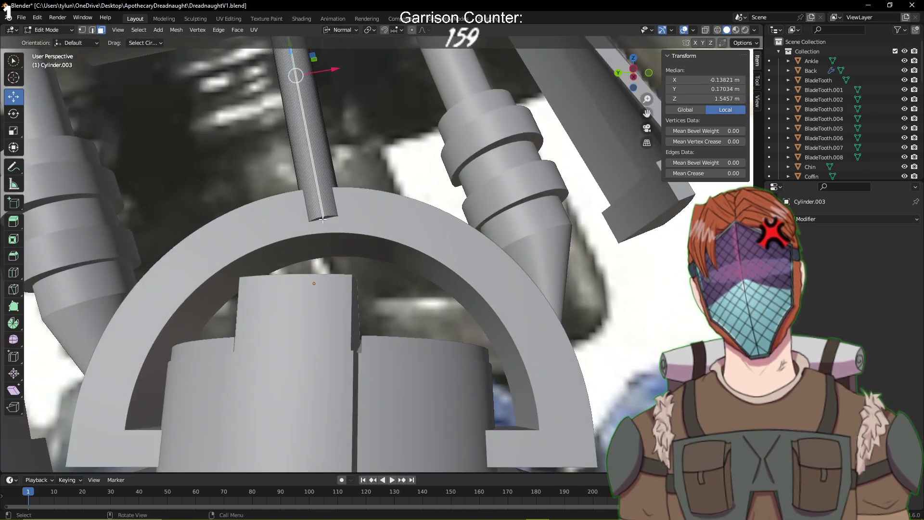
pyautogui.moveTo(331, 251); pyautogui.dragTo(338, 286)
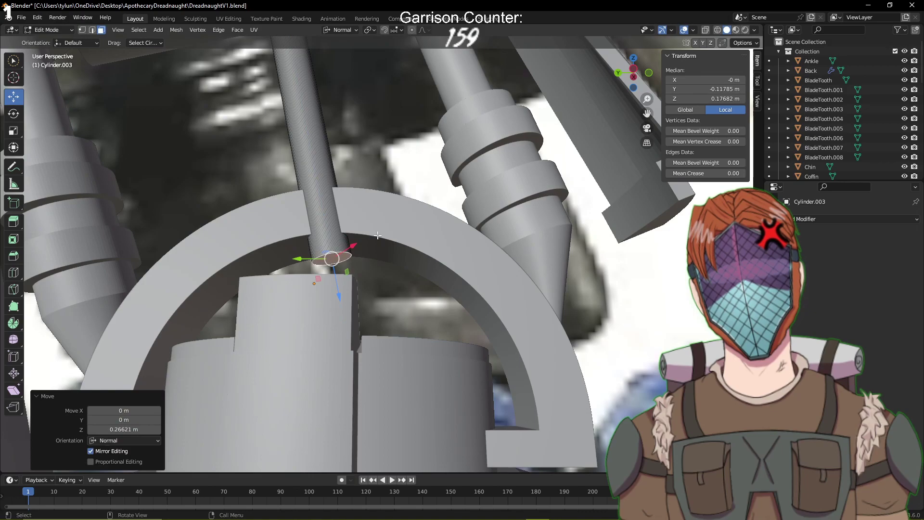
pyautogui.scroll(-5, 380, 219)
# Move the whole rod in front view about -0.69 m in X and -0.30 m in Z, and save the file
pyautogui.press('Tab')
pyautogui.press('KP_1')
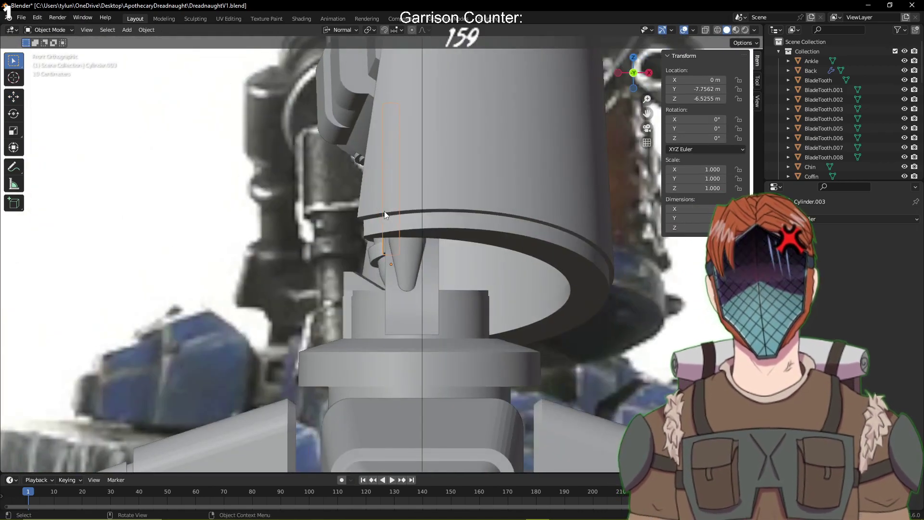
pyautogui.press('g')
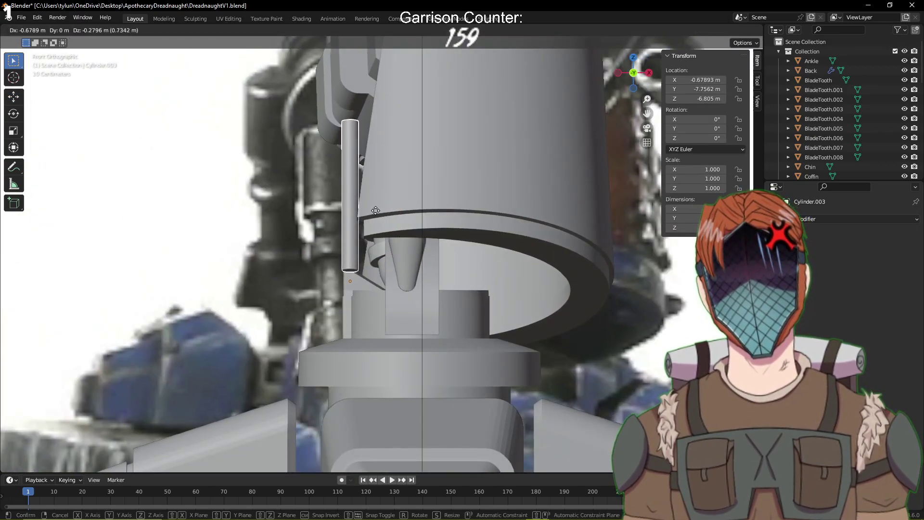
pyautogui.click(375, 211)
pyautogui.moveTo(375, 211)
pyautogui.mouseDown(button='middle')
pyautogui.moveTo(308, 197)
pyautogui.moveTo(385, 198)
pyautogui.moveTo(363, 207)
pyautogui.mouseUp(button='middle')
pyautogui.hotkey('ctrl', 's')
pyautogui.press('KP_3')
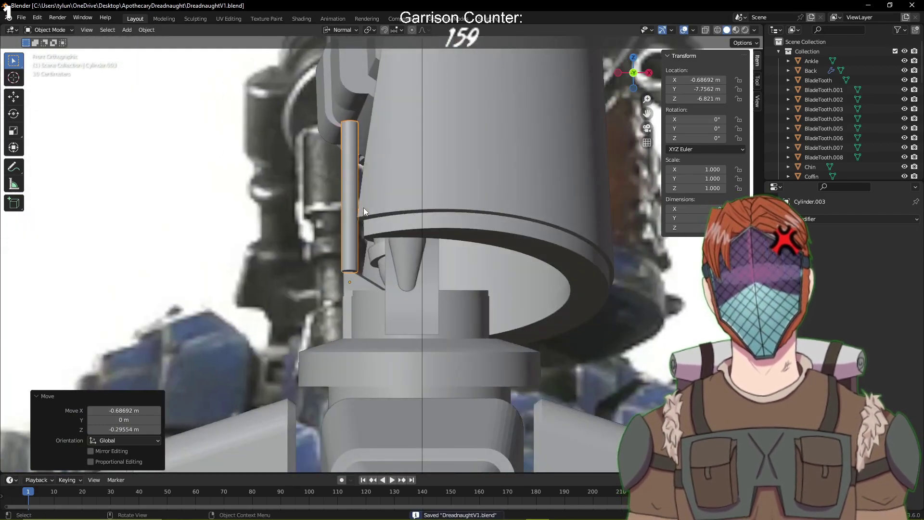
pyautogui.press('ctrl+KP_3')
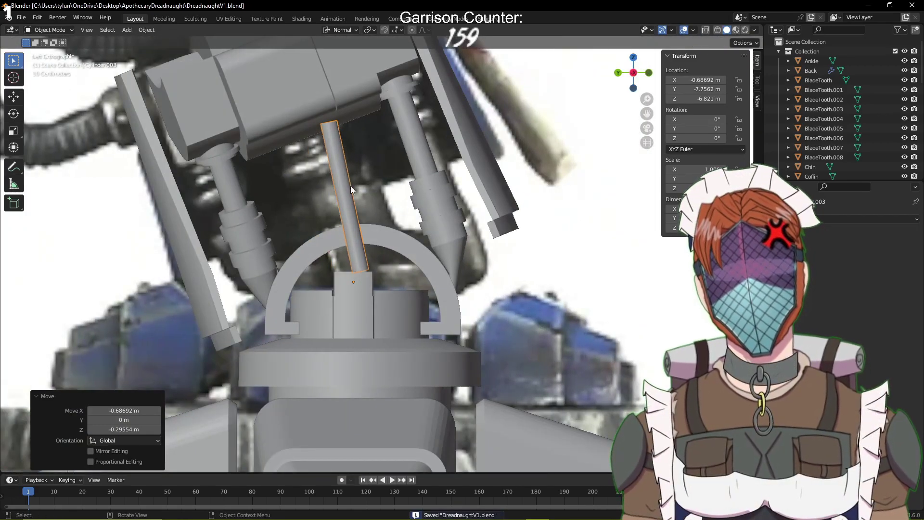
pyautogui.press('r')
pyautogui.press('z')
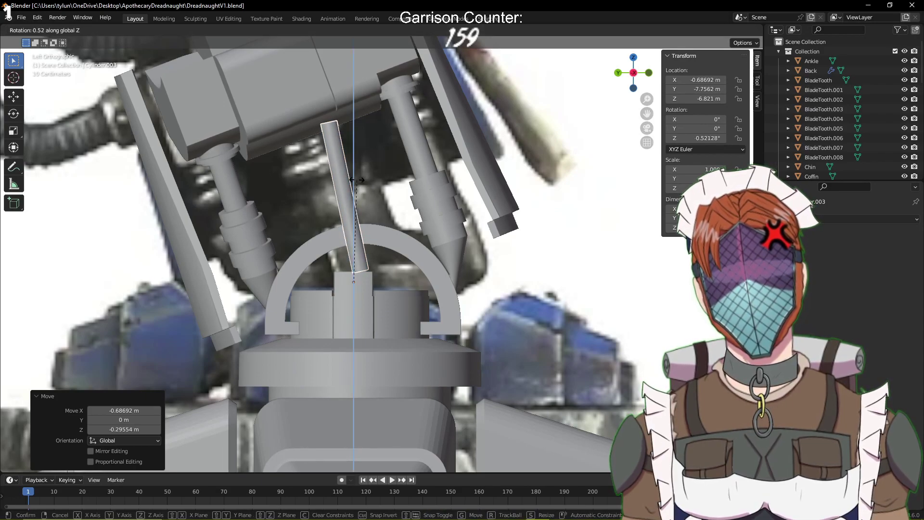
pyautogui.rightClick(356, 181)
pyautogui.press('z')
pyautogui.rightClick(352, 183)
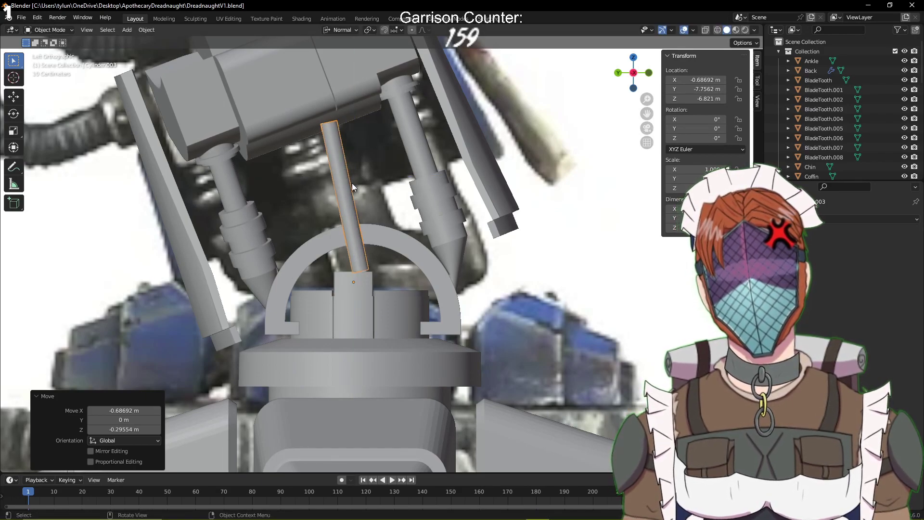
# Rotate the rod about -3.56° around the Normal X axis and save the file
pyautogui.press('r')
pyautogui.press('z')
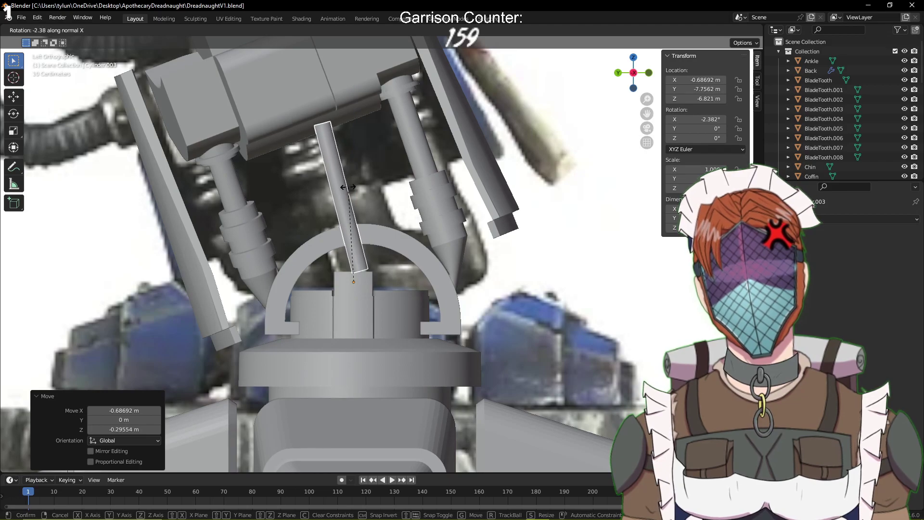
pyautogui.press('x')
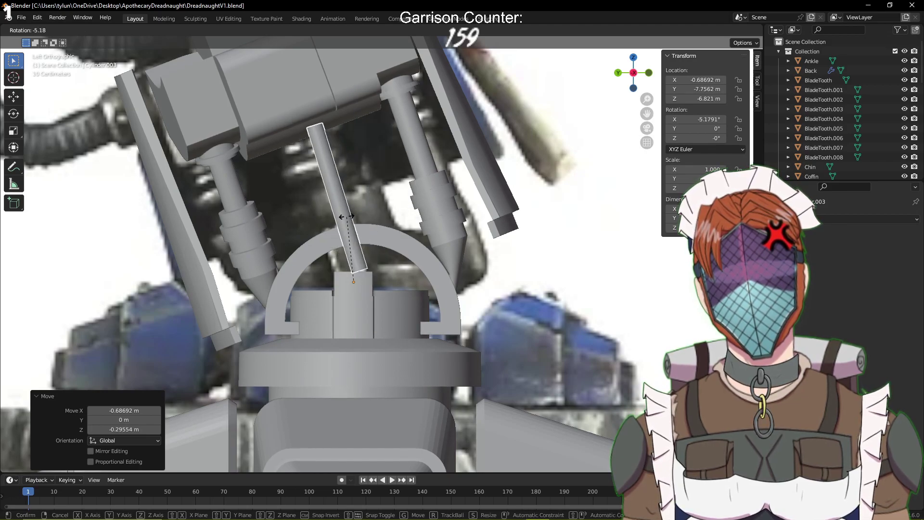
pyautogui.press('y')
pyautogui.press('z')
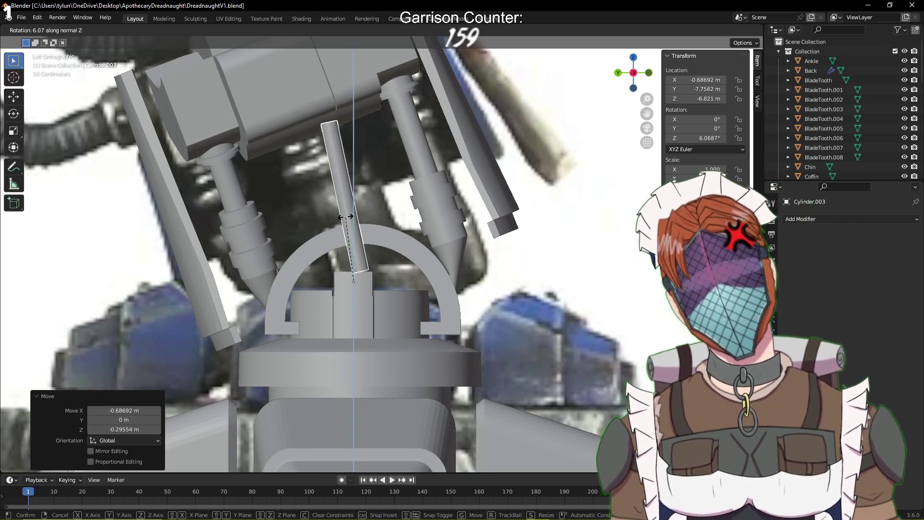
pyautogui.press('x')
pyautogui.press('x')
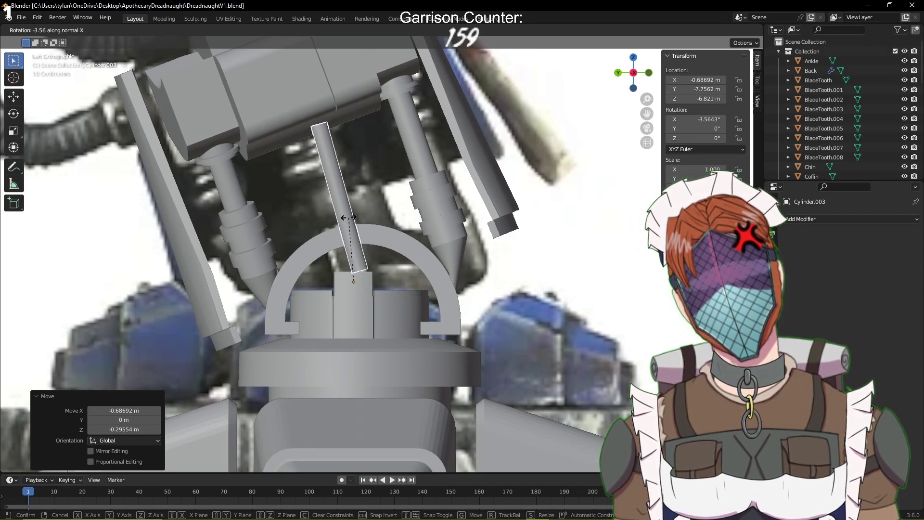
pyautogui.click(349, 217)
pyautogui.hotkey('ctrl', 's')
# Raise the rod away from the base block, about 0.10 m in Y and 0.18 m in Z
pyautogui.moveTo(386, 213); pyautogui.dragTo(405, 209, button='middle')
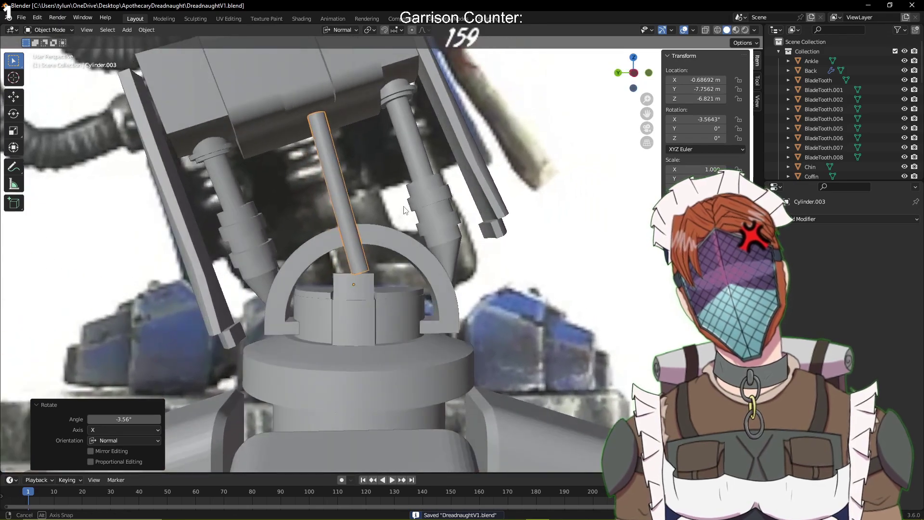
pyautogui.scroll(2, 404, 210)
pyautogui.press('g')
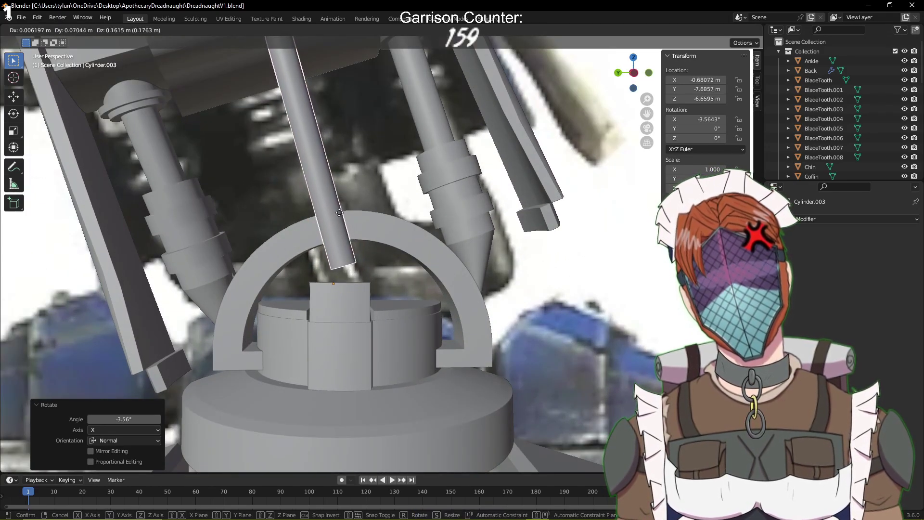
pyautogui.click(337, 212)
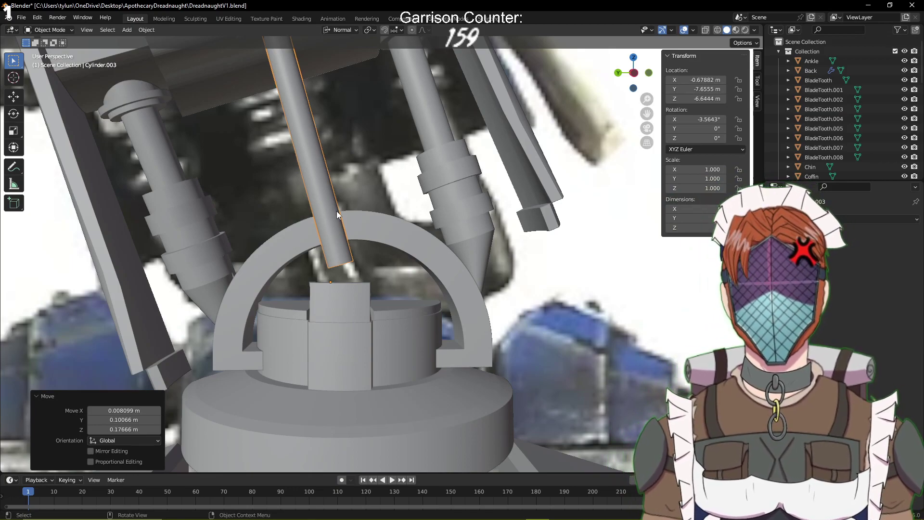
pyautogui.scroll(-3, 336, 212)
pyautogui.moveTo(337, 211)
pyautogui.mouseDown(button='middle')
pyautogui.moveTo(360, 247)
pyautogui.moveTo(374, 148)
pyautogui.moveTo(400, 284)
pyautogui.moveTo(320, 242)
pyautogui.moveTo(300, 178)
pyautogui.moveTo(320, 138)
pyautogui.moveTo(347, 190)
pyautogui.moveTo(392, 205)
pyautogui.moveTo(368, 259)
pyautogui.moveTo(362, 216)
pyautogui.moveTo(323, 219)
pyautogui.mouseUp(button='middle')
# Try to scale the rod uniformly by about 1.022 and undo it
pyautogui.press('s')
pyautogui.click(358, 249)
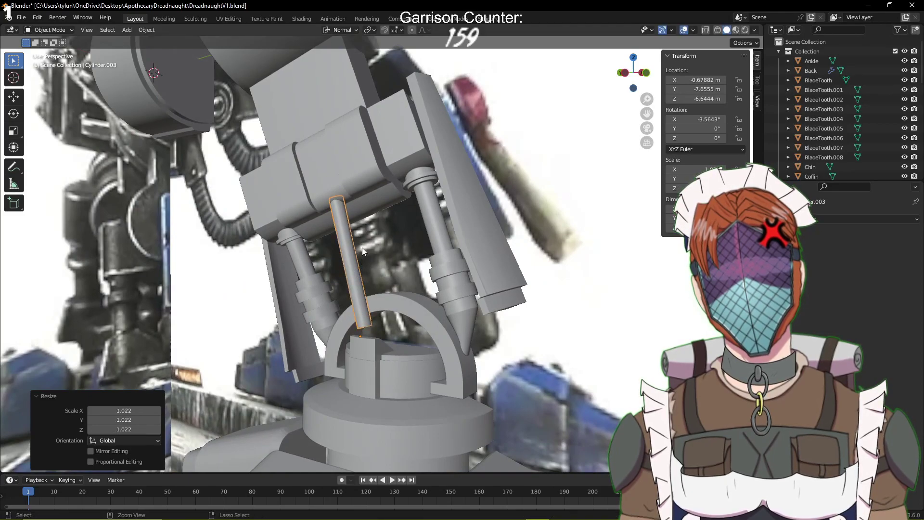
pyautogui.hotkey('ctrl', 'z')
# Thicken the rod by scaling it about 1.391 with the Normal Z axis locked, and save the file
pyautogui.press('s')
pyautogui.press('z')
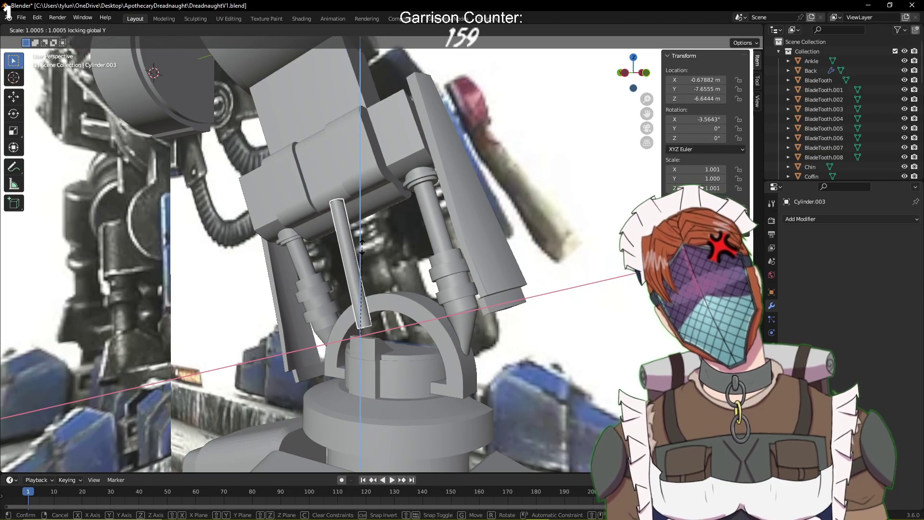
pyautogui.hotkey('shift', 'y')
pyautogui.hotkey('shift', 'y')
pyautogui.hotkey('shift', 'y')
pyautogui.hotkey('shift', 'y')
pyautogui.hotkey('shift', 'y')
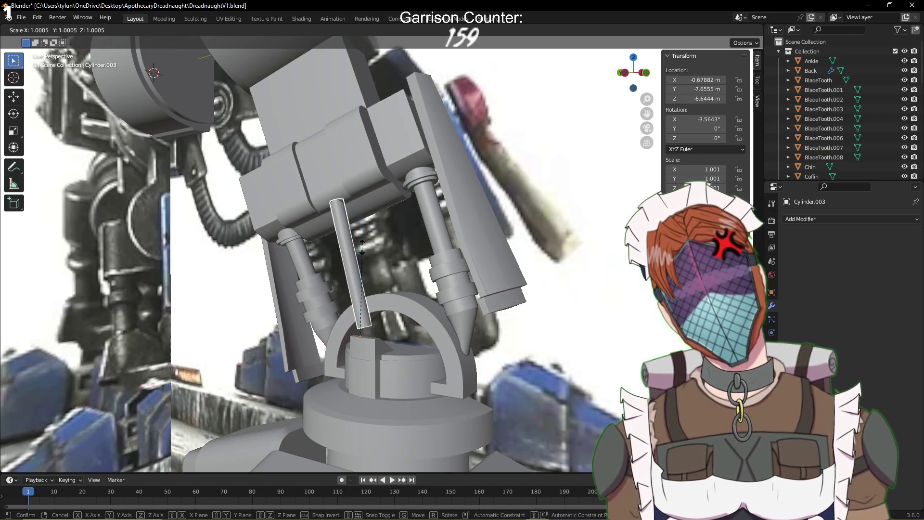
pyautogui.hotkey('shift', 'z')
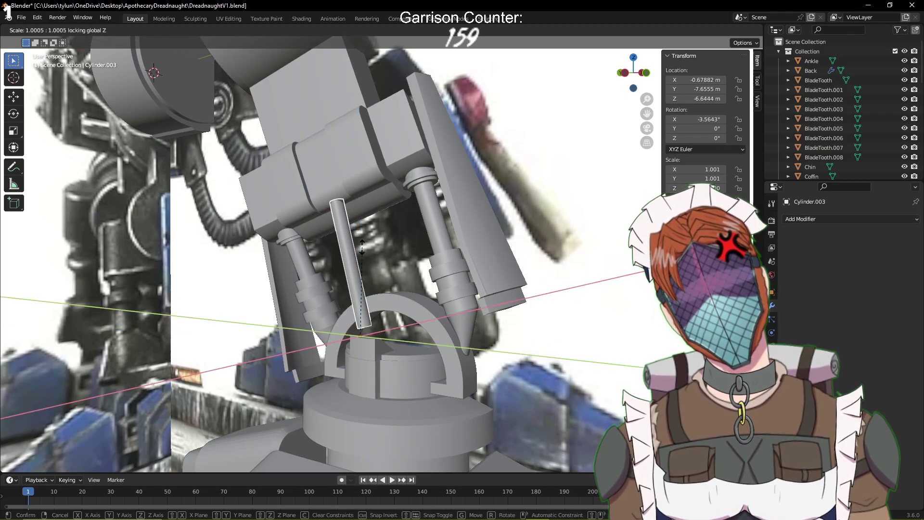
pyautogui.hotkey('shift', 'z')
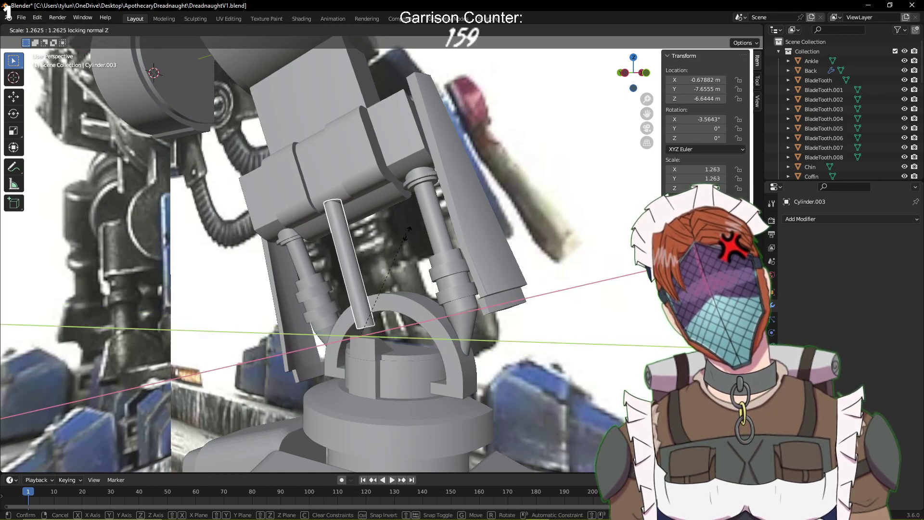
pyautogui.click(424, 226)
pyautogui.moveTo(424, 226); pyautogui.dragTo(452, 214, button='middle')
pyautogui.hotkey('ctrl', 's')
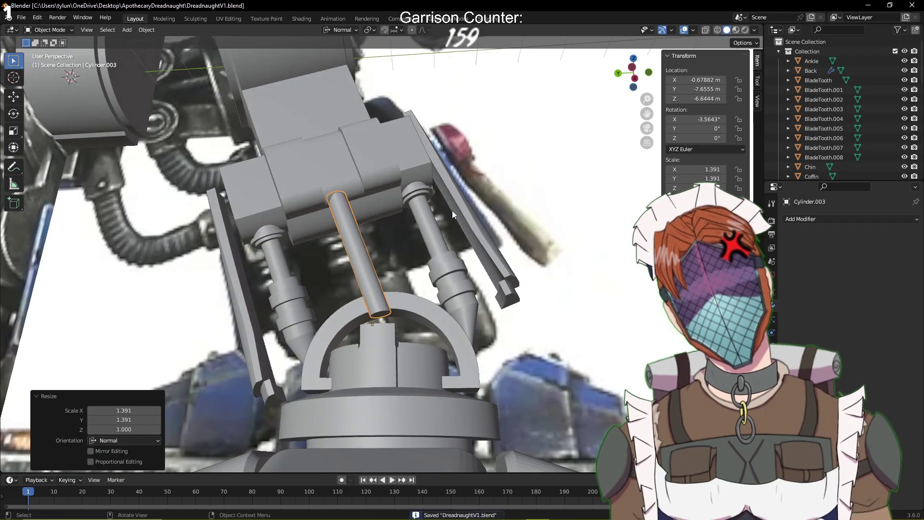
# Move the rod in left side view about -0.19 m in Y and 0.05 m in Z
pyautogui.moveTo(413, 240); pyautogui.dragTo(404, 273, button='middle')
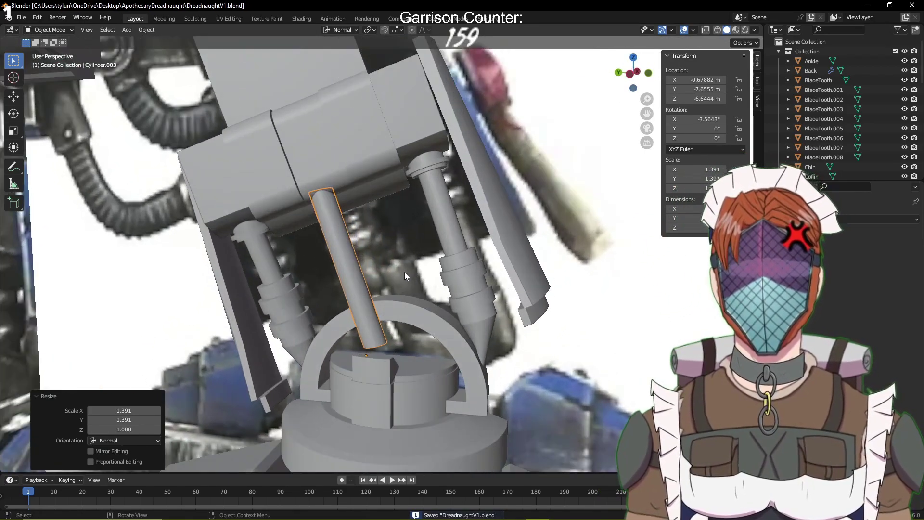
pyautogui.press('KP_3')
pyautogui.press('ctrl+KP_3')
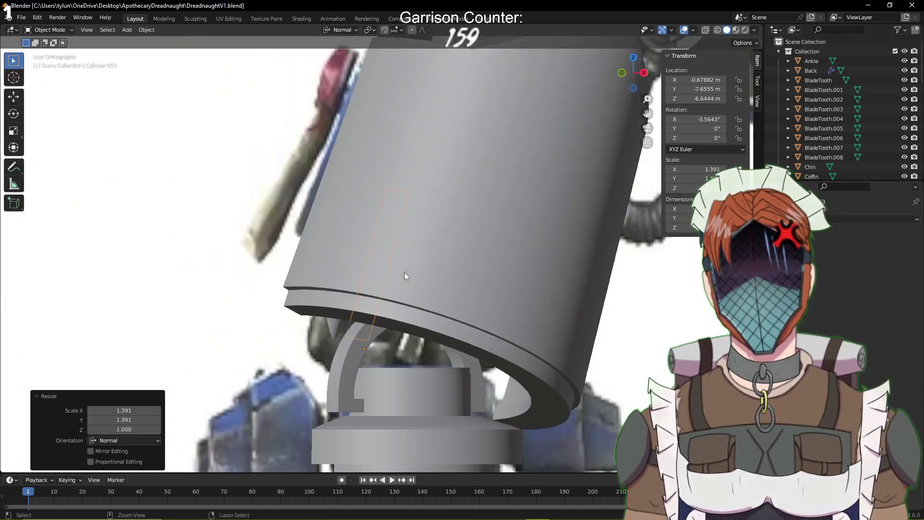
pyautogui.press('g')
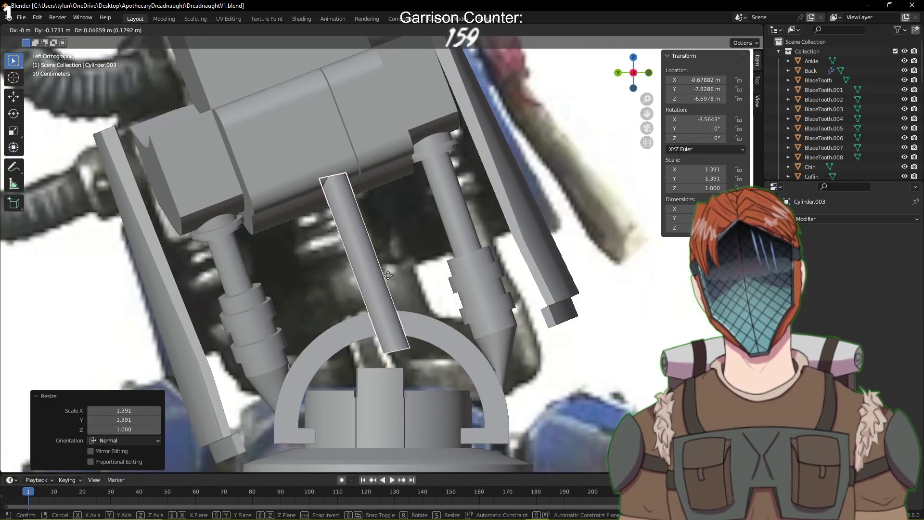
pyautogui.click(387, 275)
# Rotate the rod about 8.6° in the side view, shift it about 0.29 m in Y, and save the file
pyautogui.press('r')
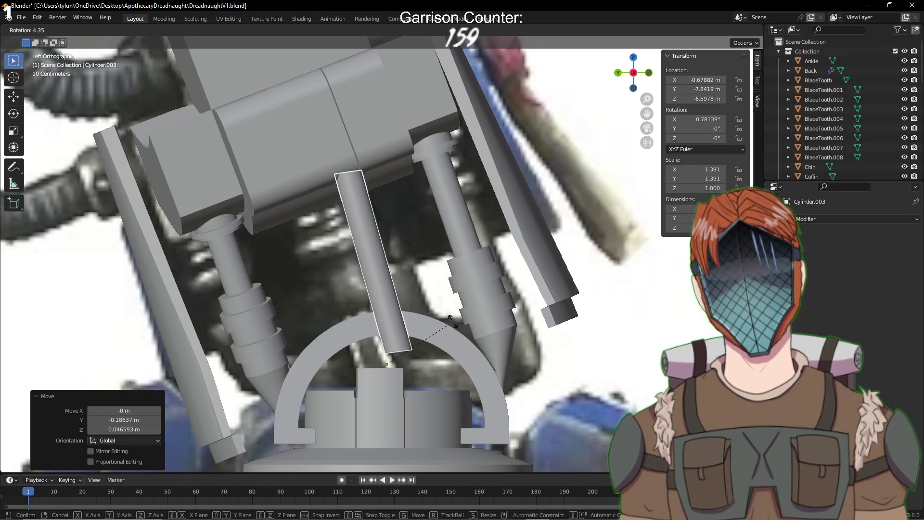
pyautogui.click(463, 322)
pyautogui.press('g')
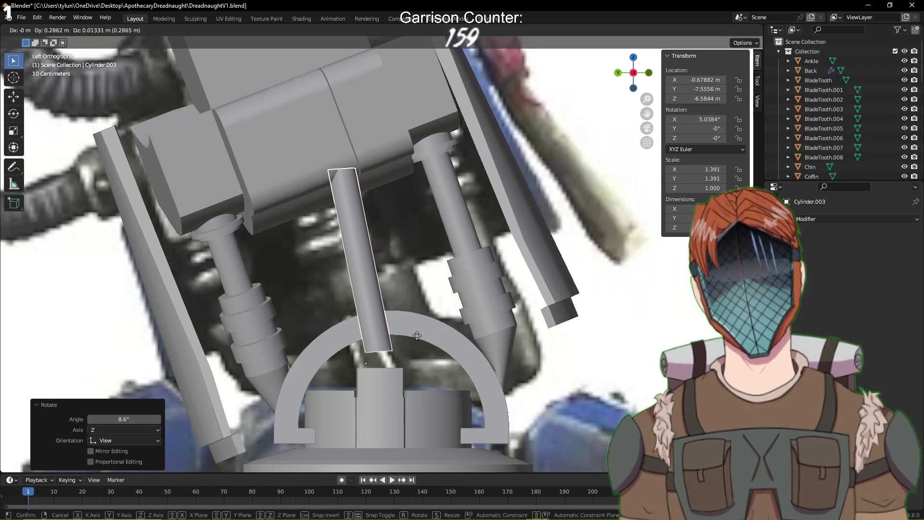
pyautogui.click(417, 336)
pyautogui.moveTo(417, 336); pyautogui.dragTo(401, 327, button='middle')
pyautogui.hotkey('ctrl', 's')
pyautogui.scroll(-6, 441, 304)
pyautogui.press('Tab')
pyautogui.press('Tab')
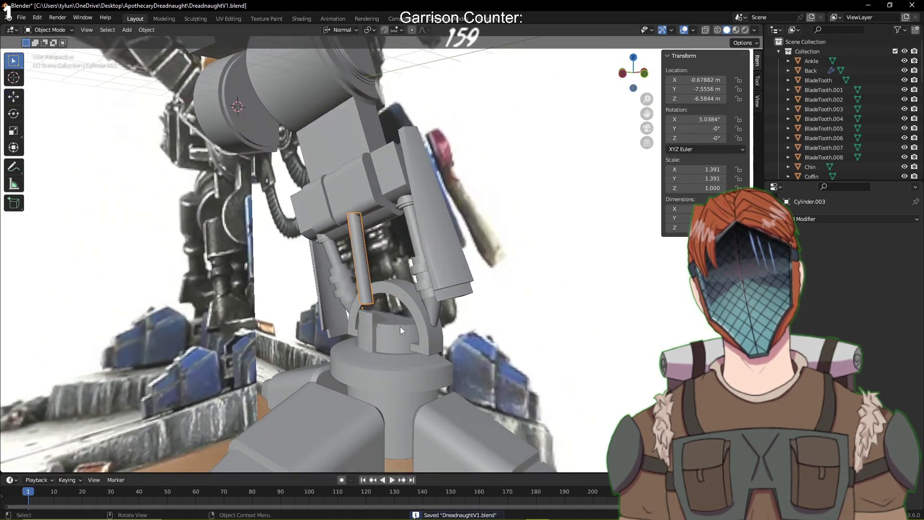
# Rename the piston beside the rod, nearer the Dreadnought's back armour plate, as LegPiston
pyautogui.scroll(2, 432, 247)
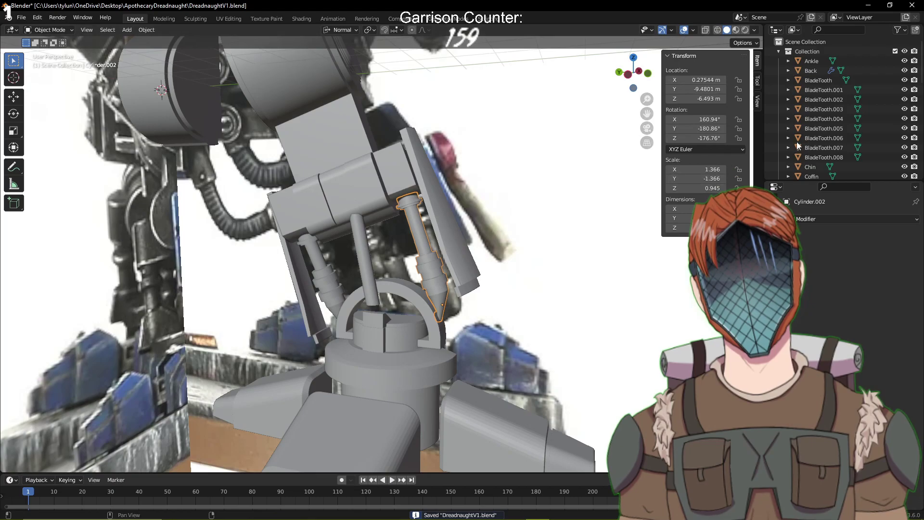
pyautogui.scroll(-5, 802, 144)
pyautogui.scroll(-3, 819, 160)
pyautogui.press('F2')
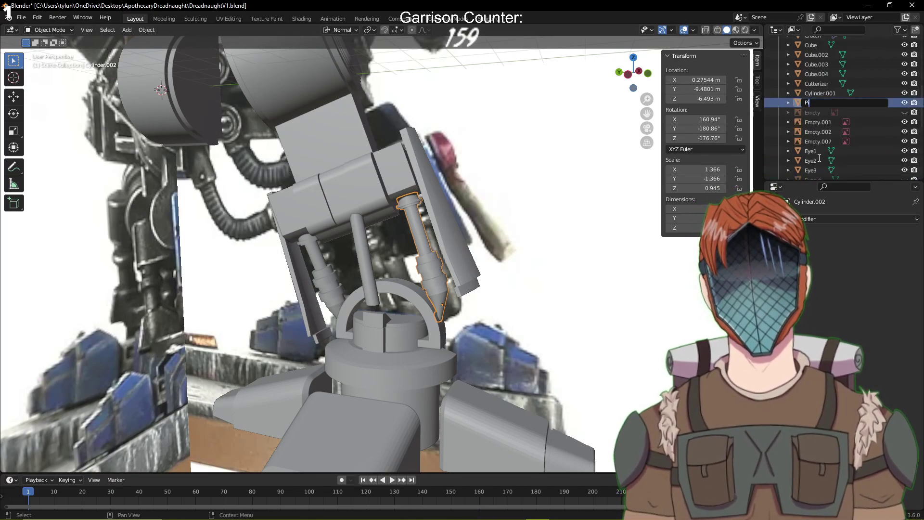
pyautogui.write('LegPis')
pyautogui.press('Return')
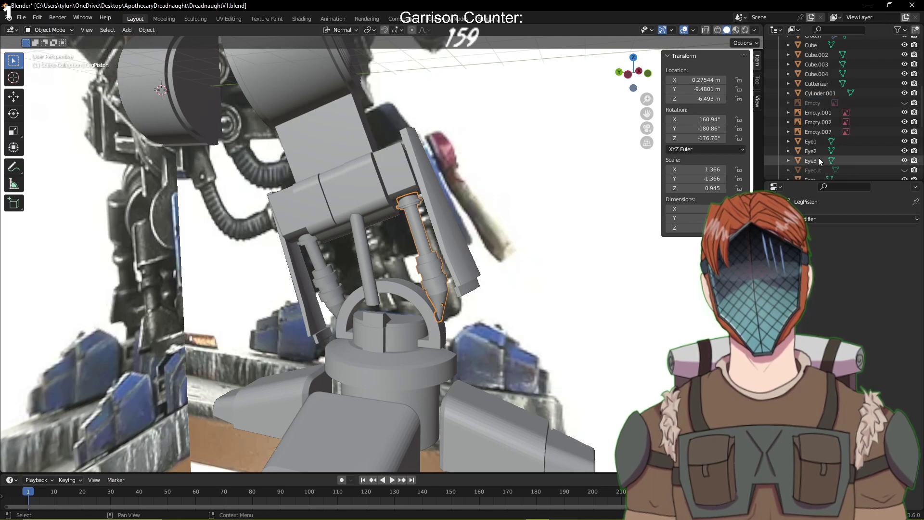
# Rename the matching piston on the opposite side of the rod as LegPiston as well
pyautogui.click(324, 275)
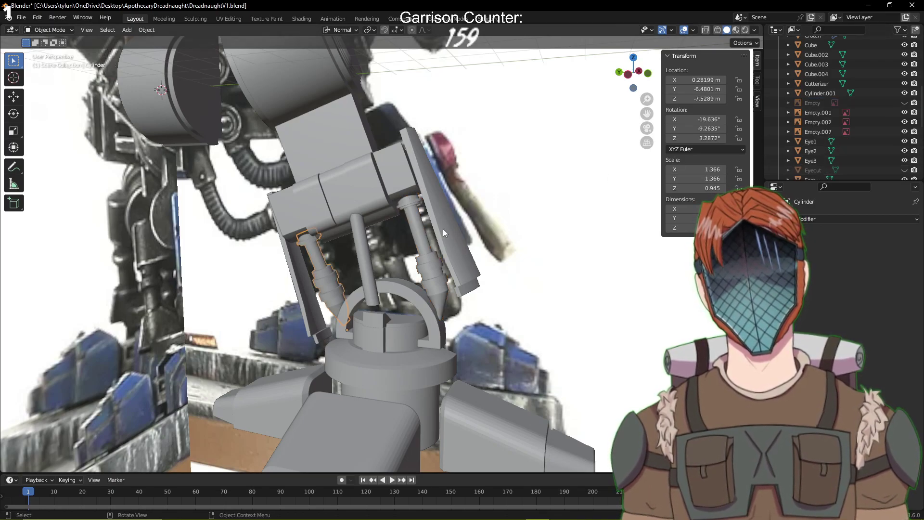
pyautogui.scroll(-10, 783, 126)
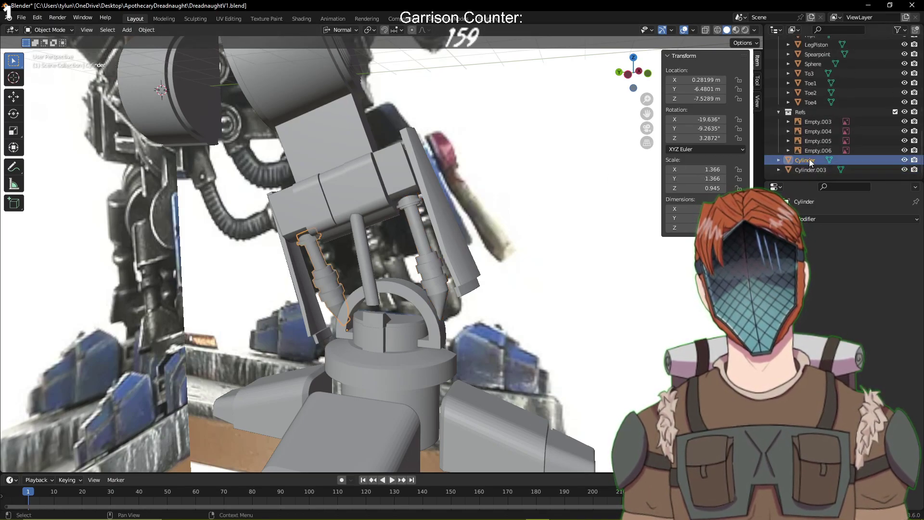
pyautogui.doubleClick(809, 159)
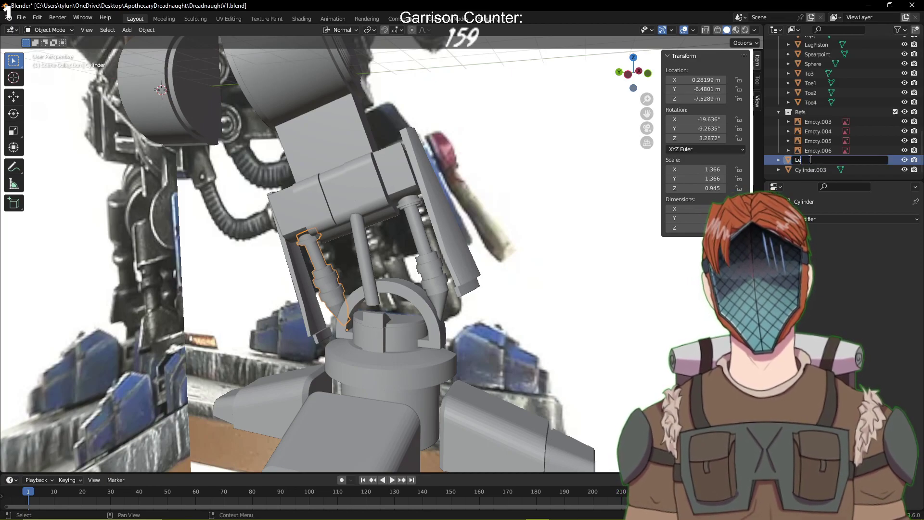
pyautogui.write('LegPiston')
pyautogui.press('Return')
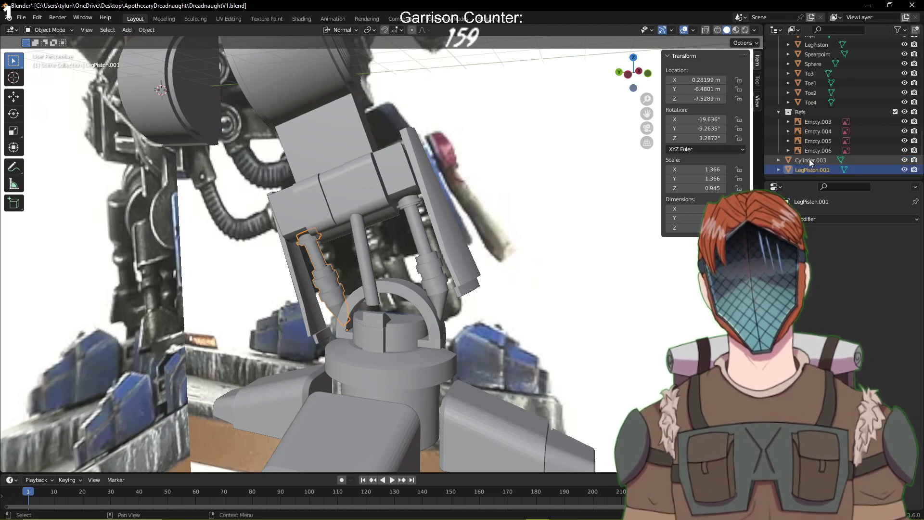
# Rename the central rod as Heell Piston and save the file
pyautogui.click(810, 159)
pyautogui.doubleClick(810, 159)
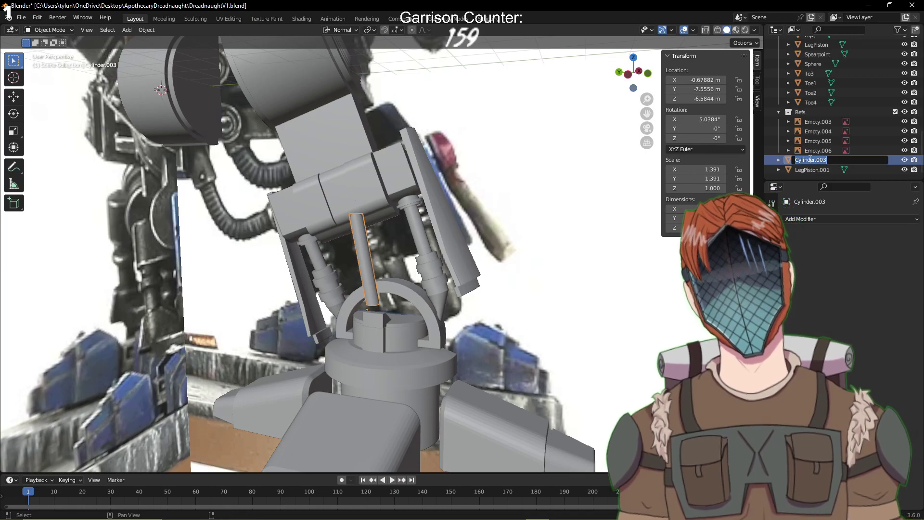
pyautogui.write('Heell Piston')
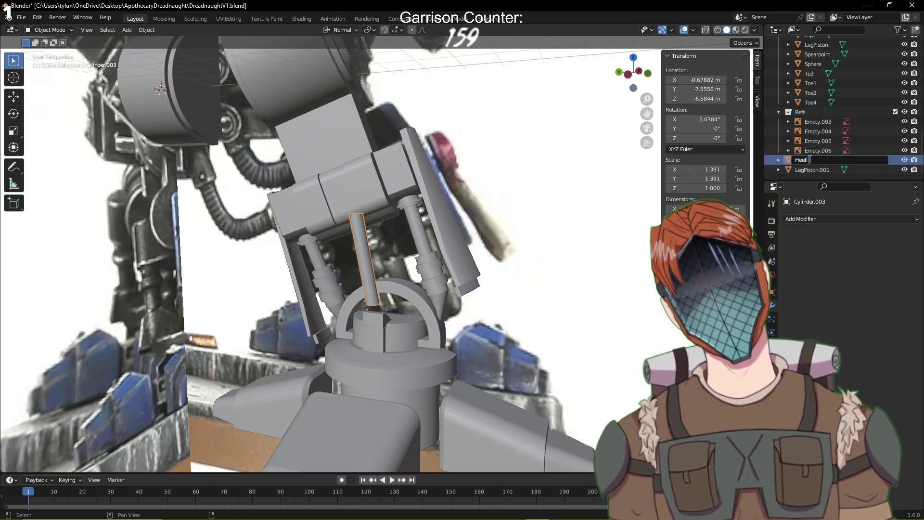
pyautogui.press('Return')
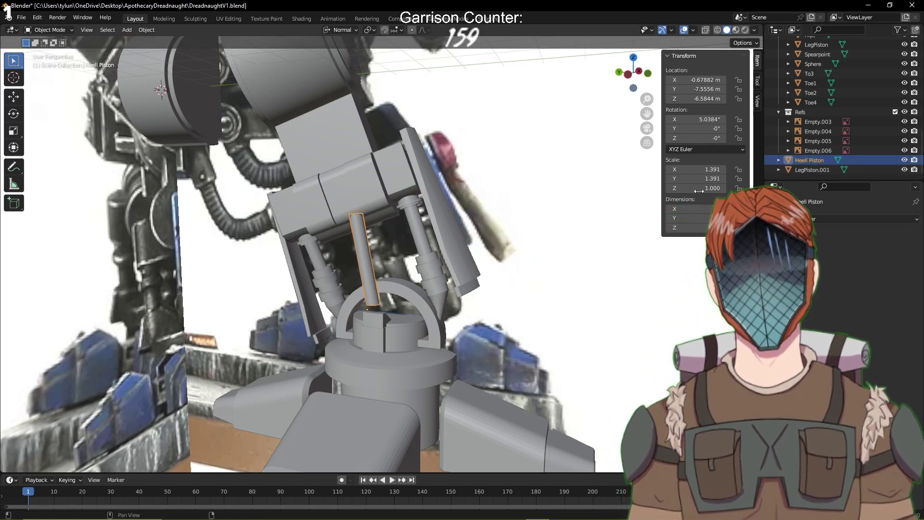
pyautogui.hotkey('ctrl', 's')
# Compare the rod with the reference image by hiding and restoring the Refs collection and the main model collection
pyautogui.moveTo(497, 204); pyautogui.dragTo(397, 285, button='middle')
pyautogui.scroll(5, 394, 287)
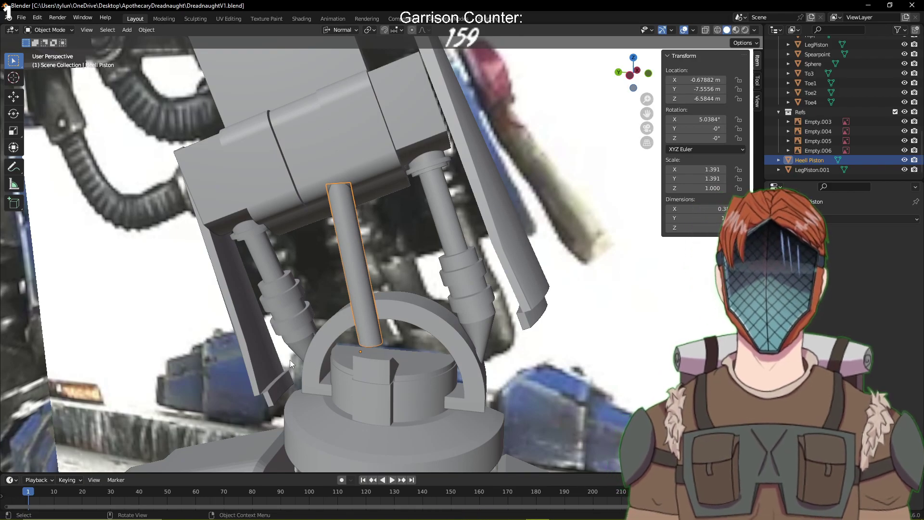
pyautogui.moveTo(398, 332); pyautogui.dragTo(424, 260, button='middle')
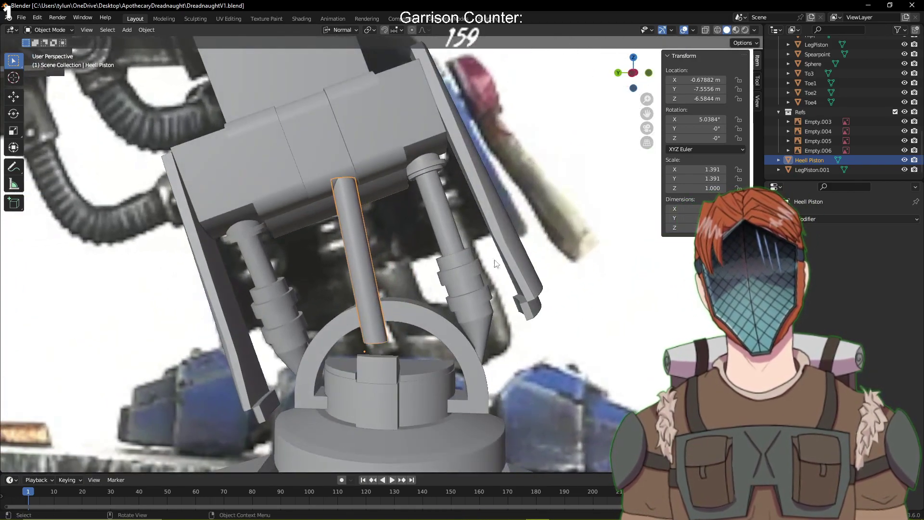
pyautogui.click(905, 113)
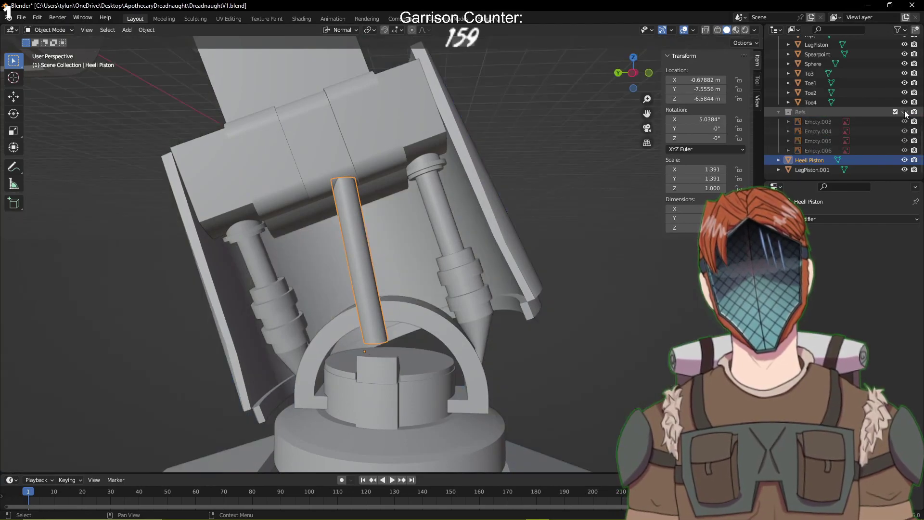
pyautogui.click(905, 112)
pyautogui.scroll(10, 874, 127)
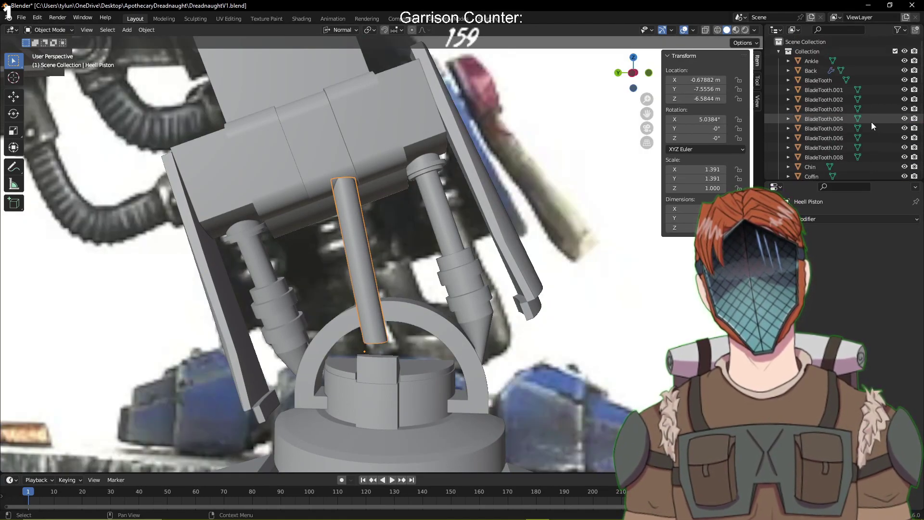
pyautogui.click(905, 51)
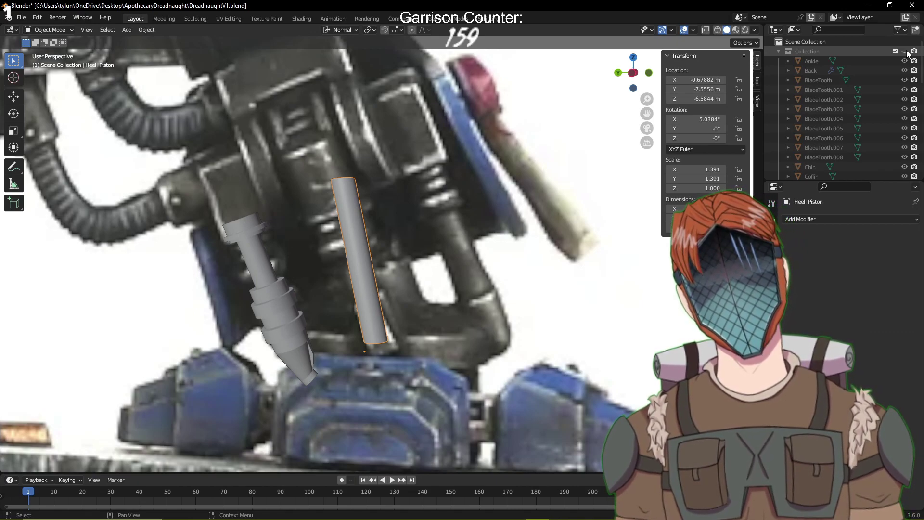
pyautogui.click(905, 51)
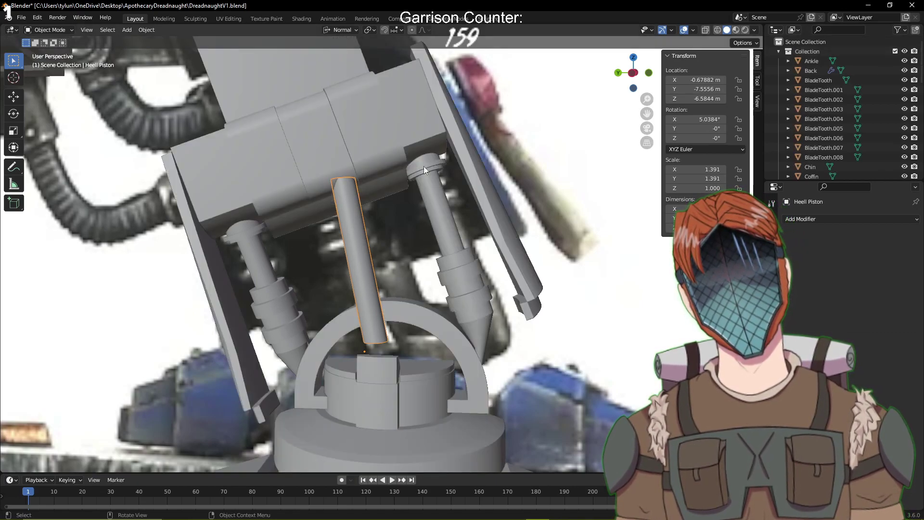
# Scale the rod uniformly by about 1.965 and check it in the side views
pyautogui.press('s')
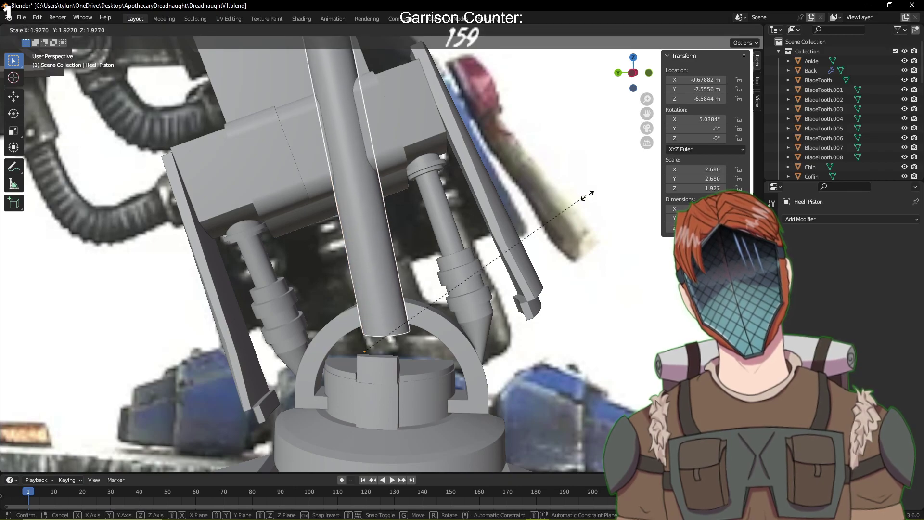
pyautogui.click(484, 168)
pyautogui.press('KP_3')
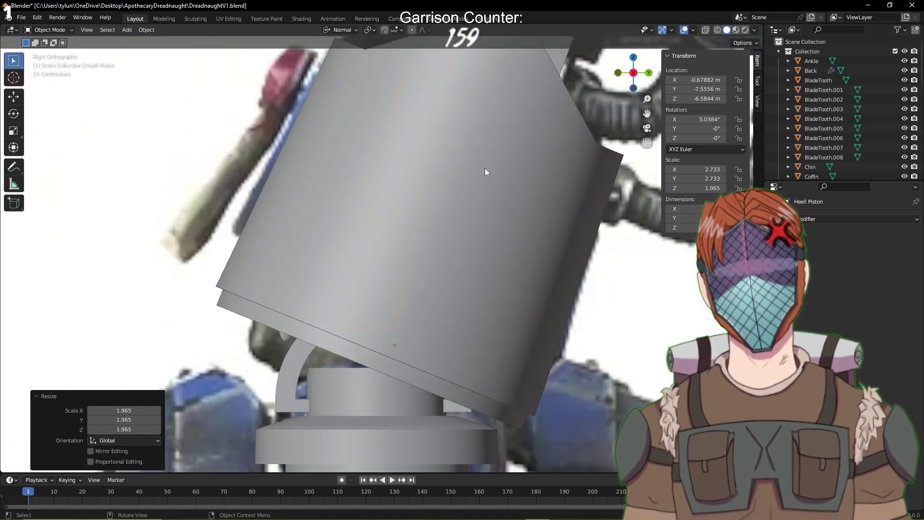
pyautogui.scroll(-6, 450, 178)
pyautogui.scroll(8, 442, 182)
pyautogui.scroll(-4, 435, 188)
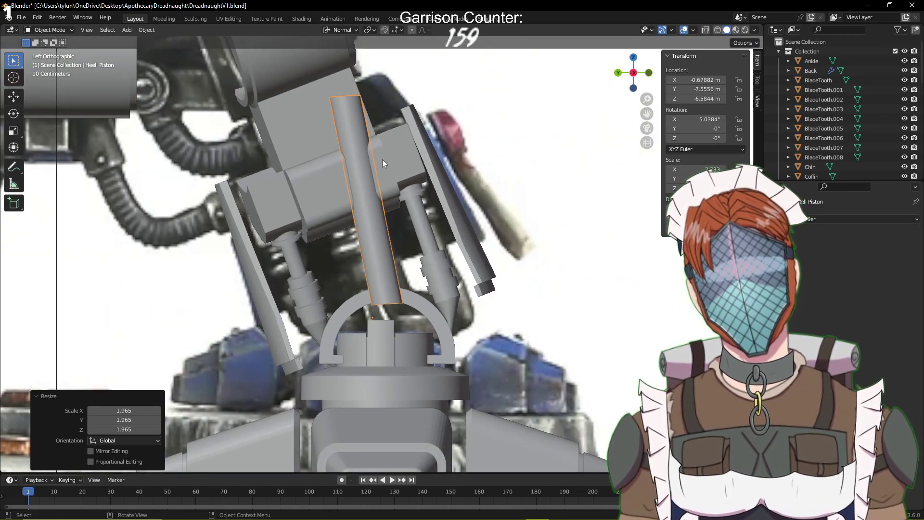
# Select the rod's top end face and move it about -1.92 m along the global Z axis in left side view
pyautogui.moveTo(346, 105); pyautogui.dragTo(339, 122, button='middle')
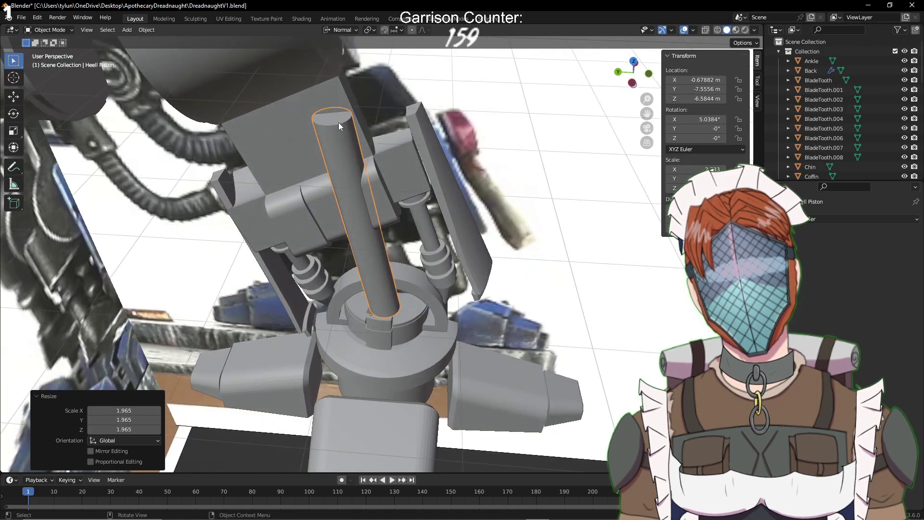
pyautogui.click(331, 121)
pyautogui.press('Tab')
pyautogui.click(330, 121)
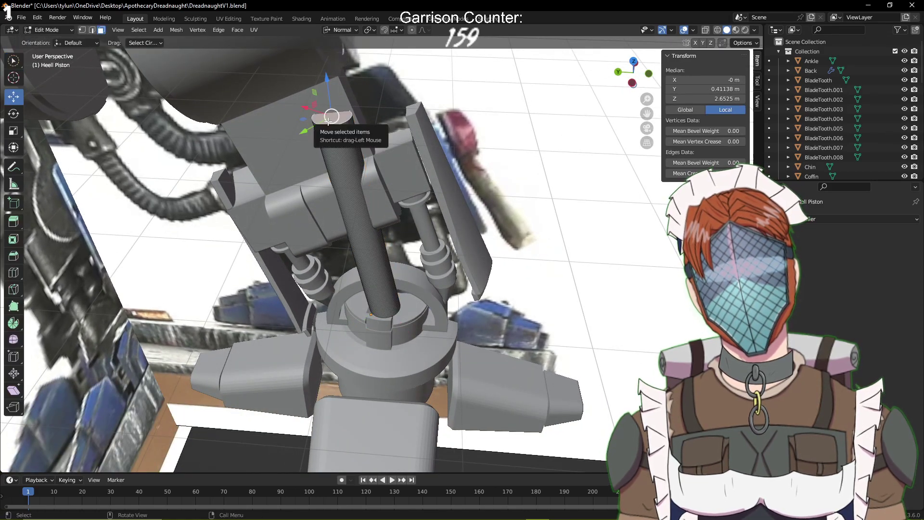
pyautogui.press('KP_1')
pyautogui.press('ctrl+KP_3')
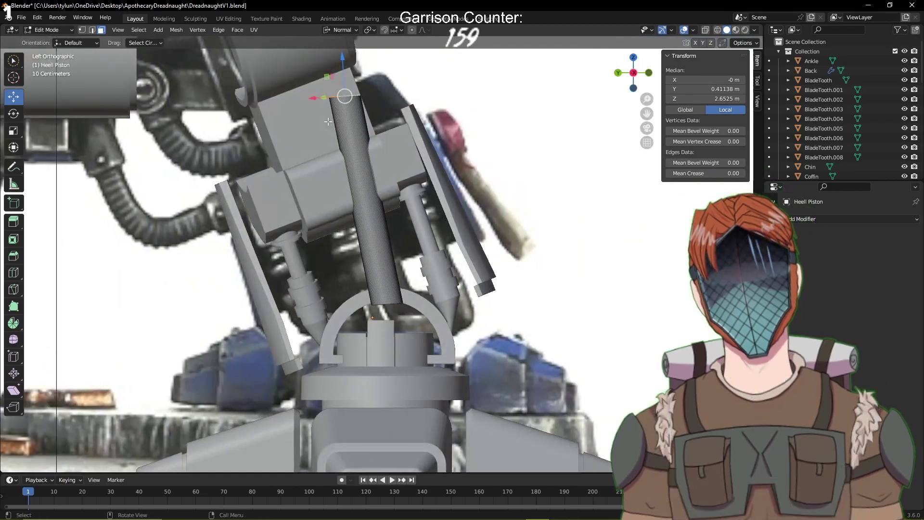
pyautogui.click(353, 32)
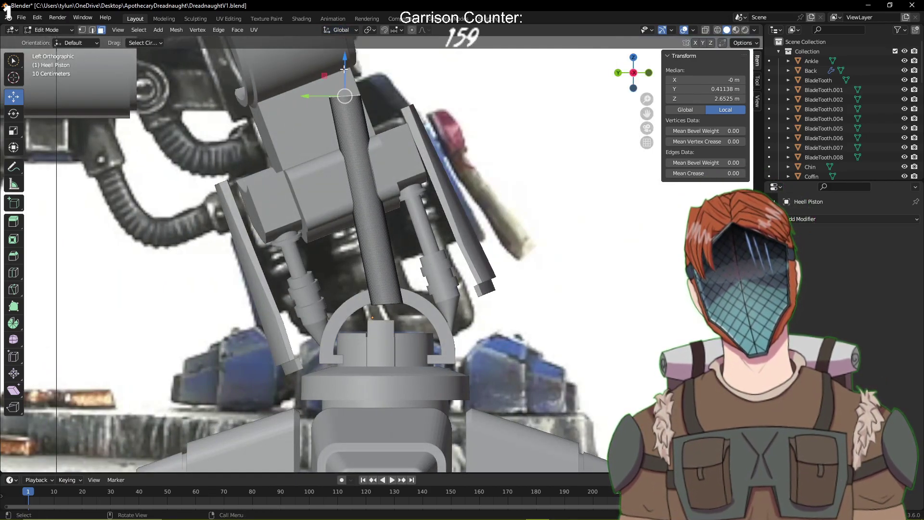
pyautogui.moveTo(344, 69); pyautogui.dragTo(424, 167)
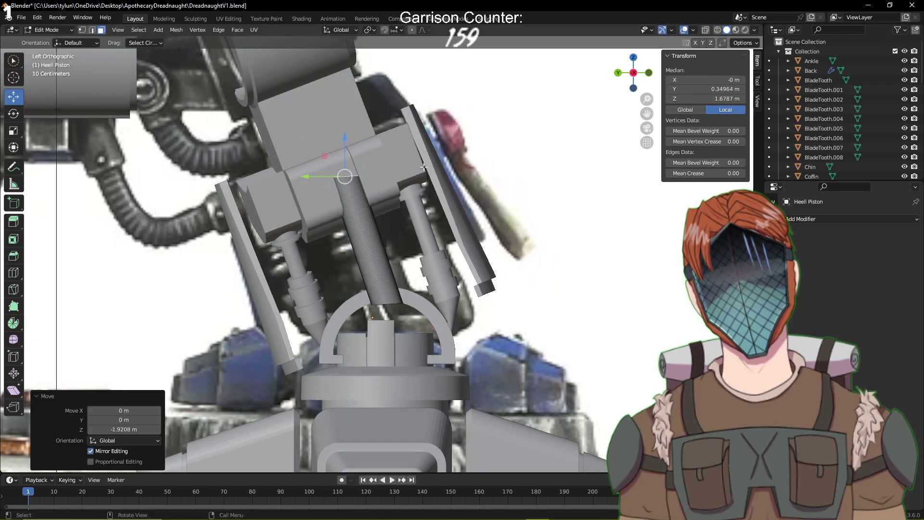
# Rotate the rod's top end face about -16.7° in left side view and save the file
pyautogui.press('r')
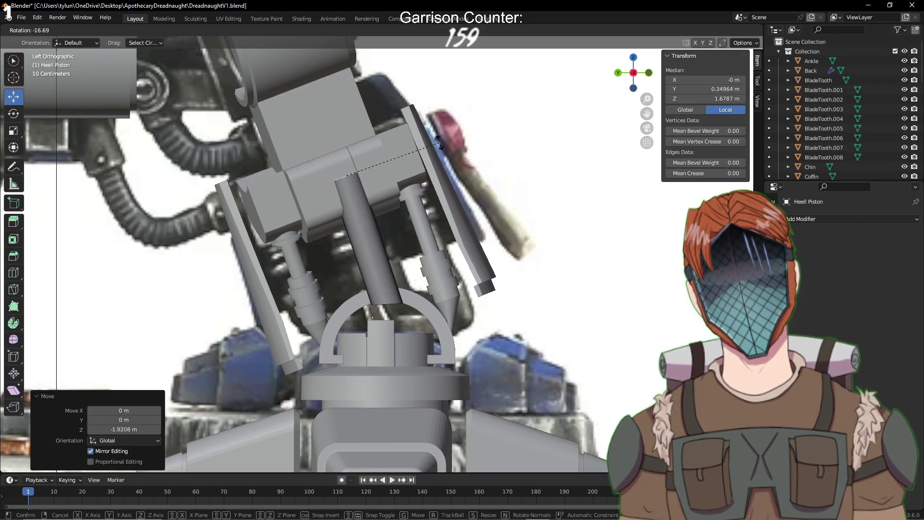
pyautogui.click(439, 143)
pyautogui.scroll(7, 432, 291)
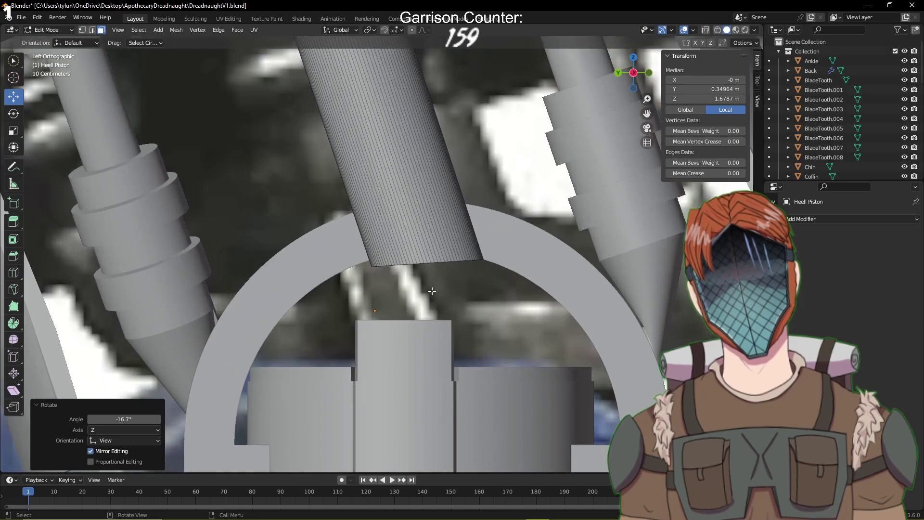
pyautogui.scroll(2, 370, 221)
pyautogui.scroll(-8, 372, 220)
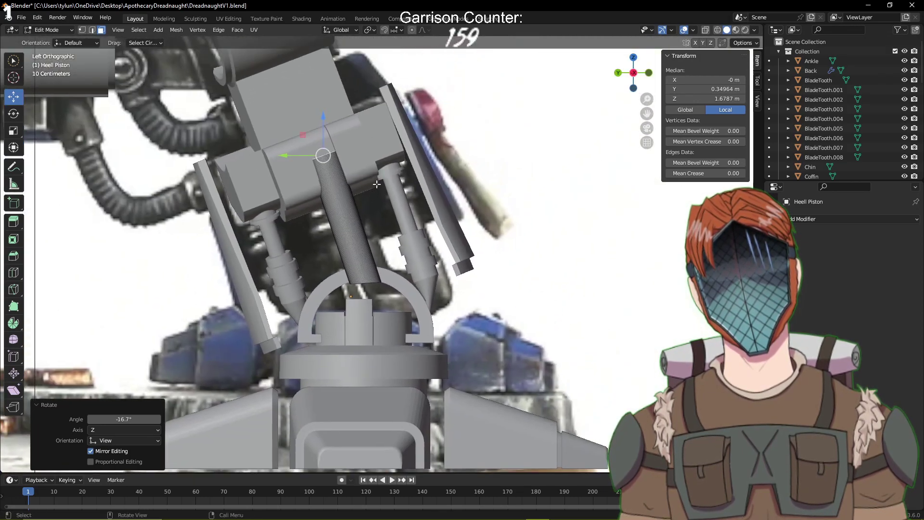
pyautogui.hotkey('ctrl', 's')
pyautogui.scroll(3, 337, 185)
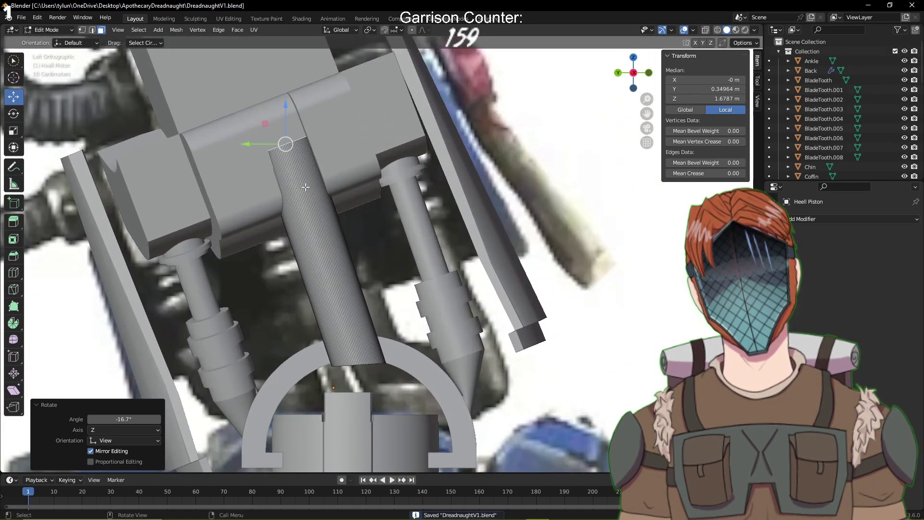
# Shorten the rod by moving its top end face about -0.977 m in Z with the Normal orientation
pyautogui.click(337, 29)
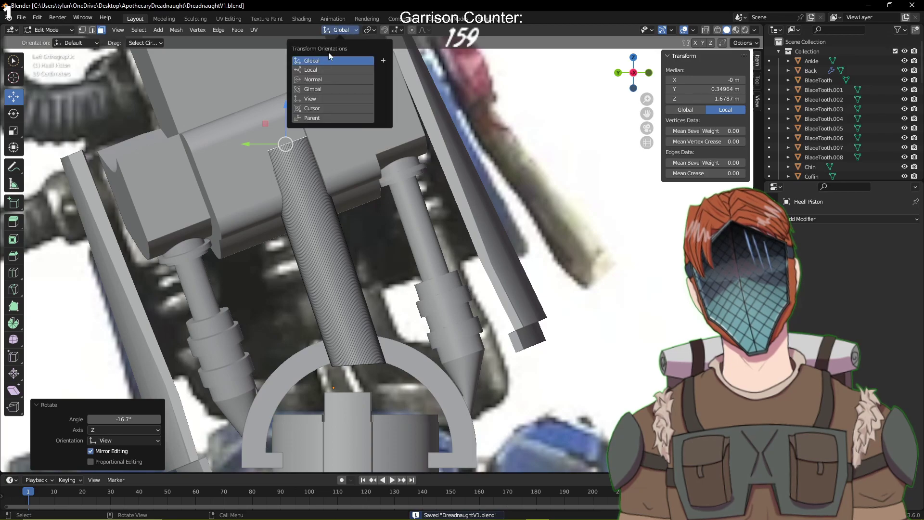
pyautogui.click(317, 79)
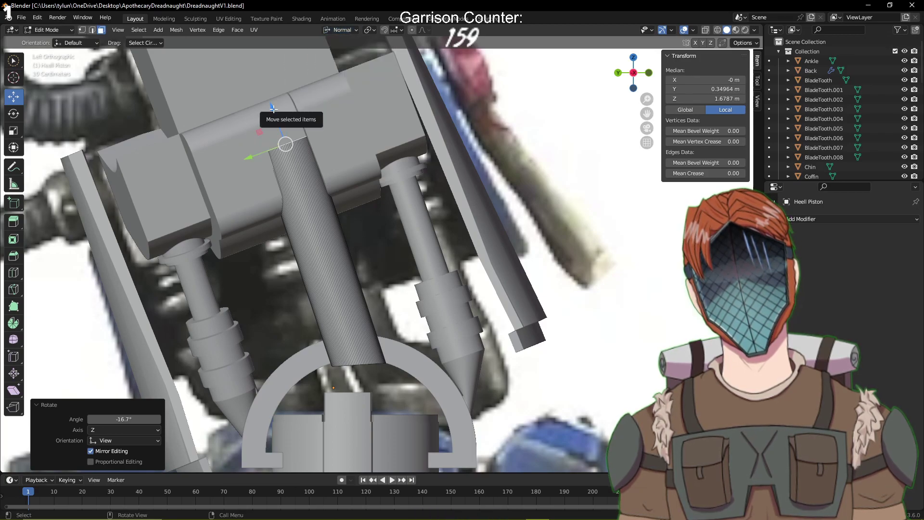
pyautogui.moveTo(273, 109); pyautogui.dragTo(301, 173)
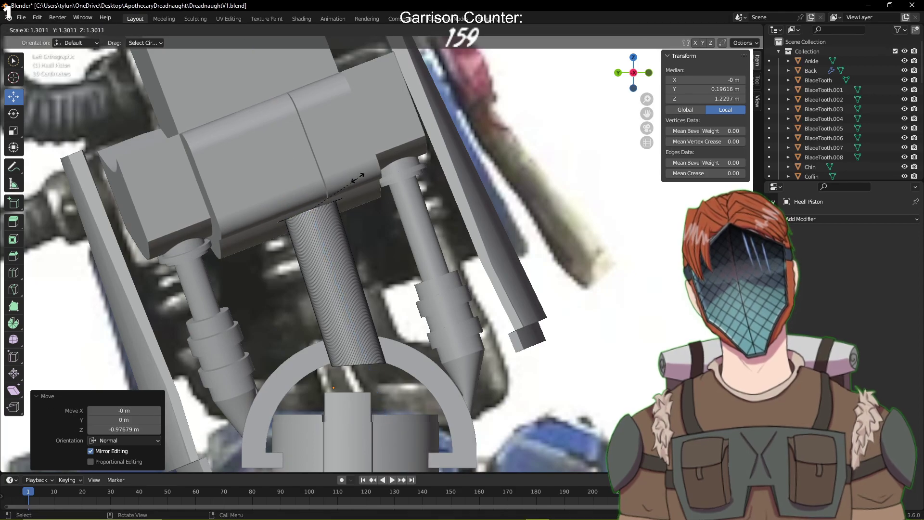
# Widen the rod's top with an extruded face scaled about 1.329, and extrude it about 1.79 m along its normal
pyautogui.click(359, 178)
pyautogui.press('e')
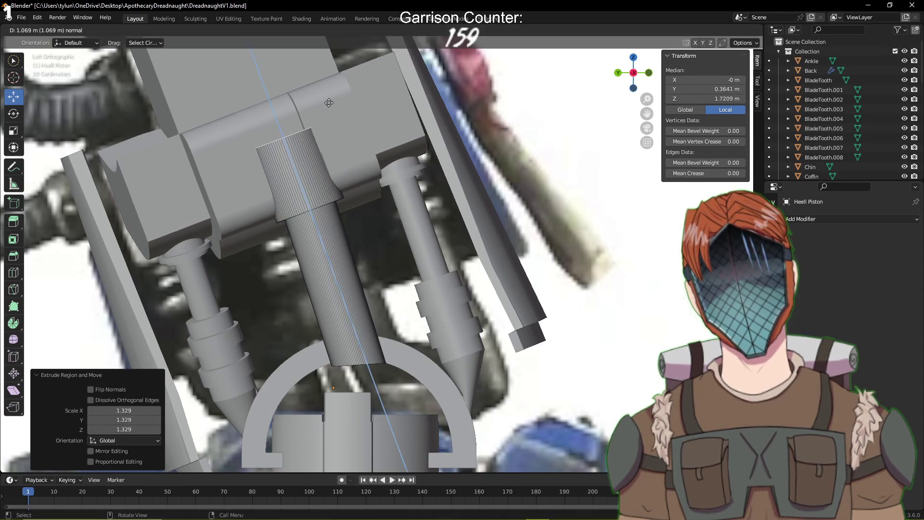
pyautogui.click(313, 55)
pyautogui.keyDown('shift'); pyautogui.moveTo(348, 114); pyautogui.dragTo(384, 225, button='middle'); pyautogui.keyUp('shift')
pyautogui.moveTo(384, 225); pyautogui.dragTo(450, 265, button='middle')
pyautogui.scroll(3, 470, 204)
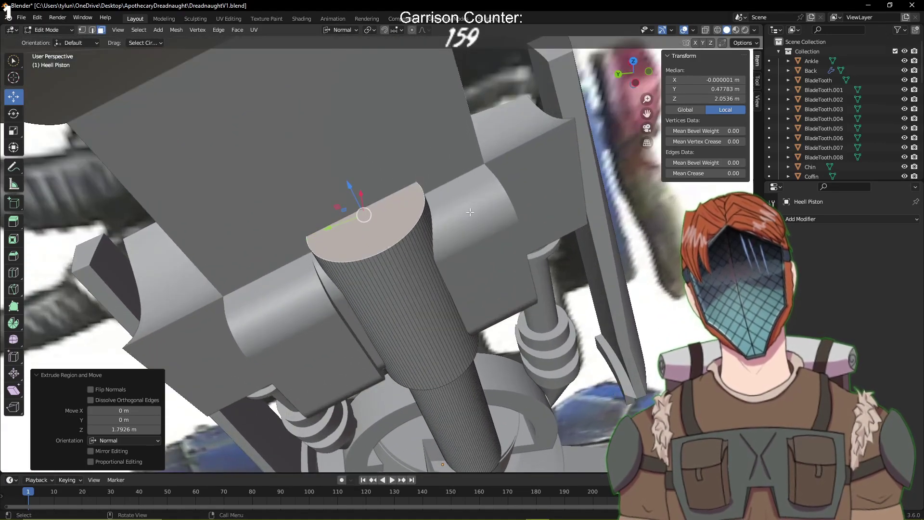
# Inset the heel piston's top face about 0.04 m and extrude it about 0.045 m along its normal
pyautogui.press('e')
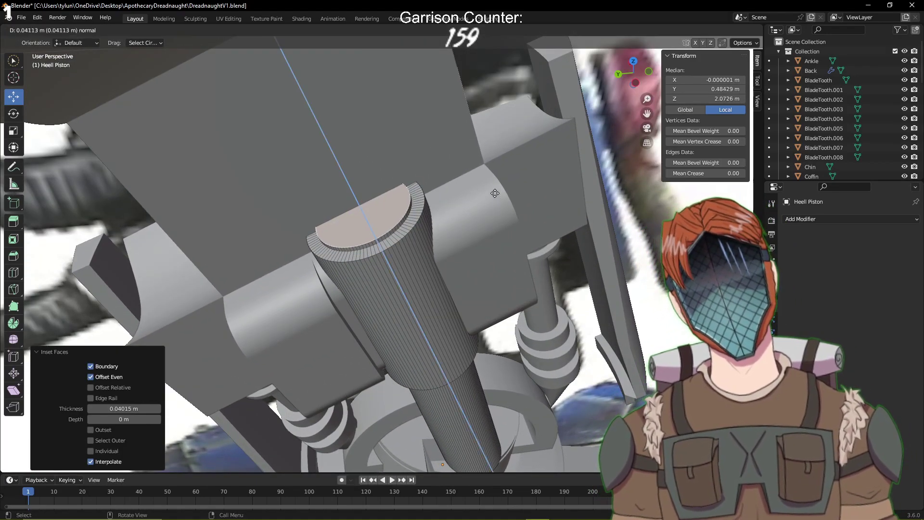
pyautogui.click(501, 196)
pyautogui.scroll(1, 501, 196)
pyautogui.moveTo(501, 196); pyautogui.dragTo(523, 190, button='middle')
# Inset the raised top face again, extrude it about -0.0135 m into the piston, and save the file in Object Mode
pyautogui.press('i')
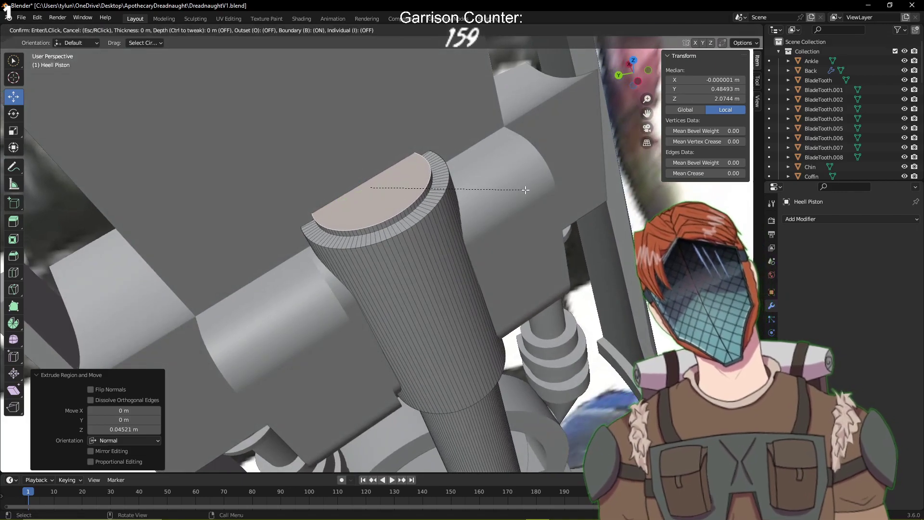
pyautogui.click(519, 191)
pyautogui.press('e')
pyautogui.click(521, 194)
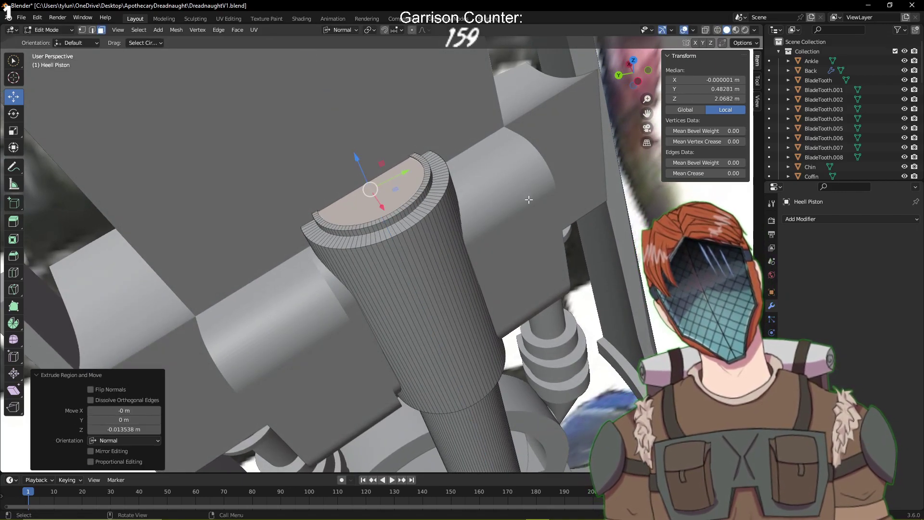
pyautogui.hotkey('ctrl', 's')
pyautogui.moveTo(529, 200); pyautogui.dragTo(471, 124, button='middle')
pyautogui.hotkey('ctrl', 's')
pyautogui.press('Tab')
pyautogui.moveTo(471, 131); pyautogui.dragTo(515, 240, button='middle')
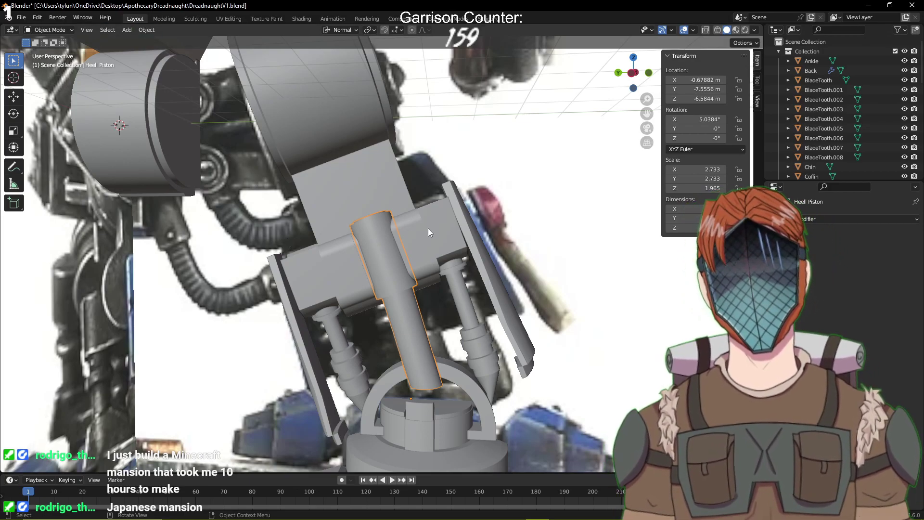
pyautogui.hotkey('ctrl', 's')
# Move the rod's bottom end face about 0.157 m along its normal Y axis in left side view
pyautogui.moveTo(527, 221); pyautogui.dragTo(515, 262, button='middle')
pyautogui.press('KP_1')
pyautogui.press('KP_3')
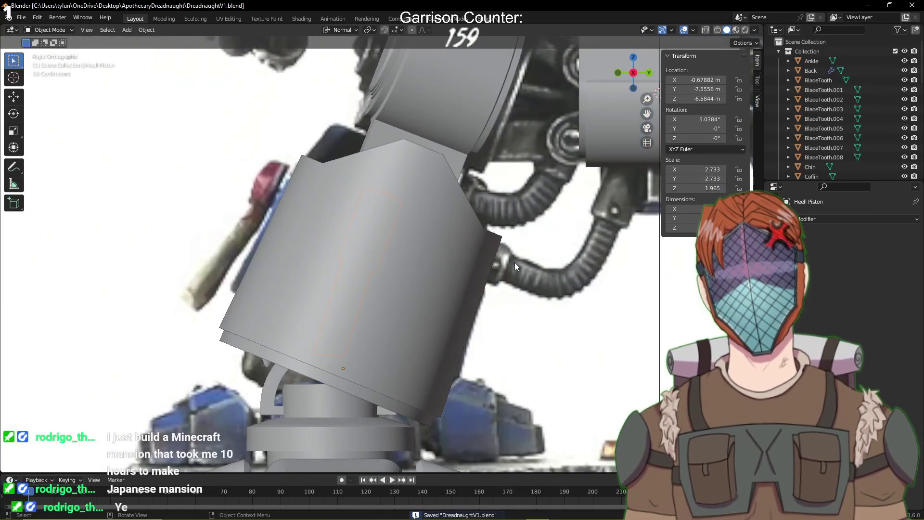
pyautogui.press('ctrl+KP_3')
pyautogui.press('ctrl+KP_3')
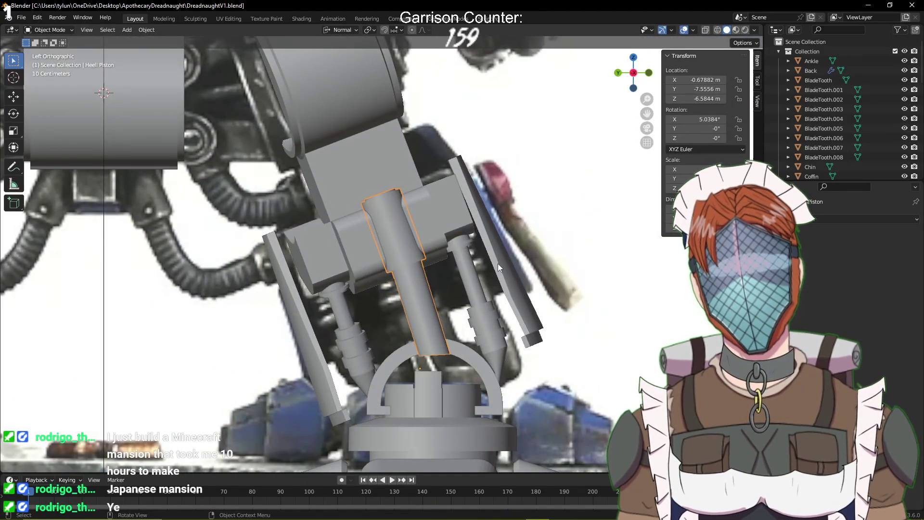
pyautogui.keyDown('ctrl'); pyautogui.moveTo(497, 264); pyautogui.dragTo(446, 224, button='middle'); pyautogui.keyUp('ctrl')
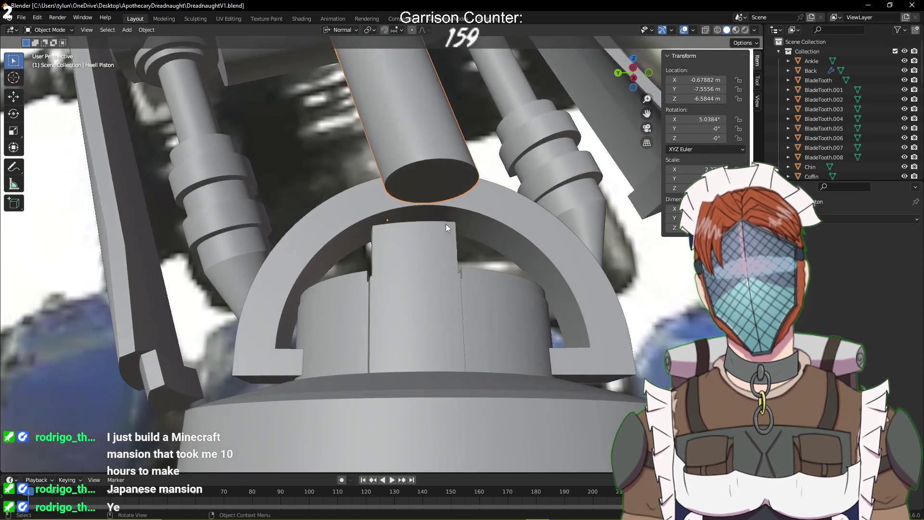
pyautogui.press('Tab')
pyautogui.click(442, 183)
pyautogui.press('KP_1')
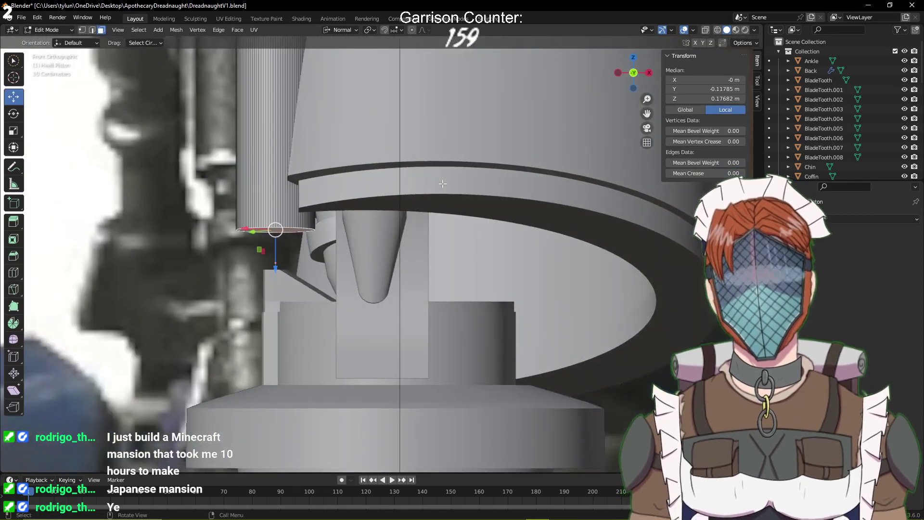
pyautogui.press('ctrl+KP_3')
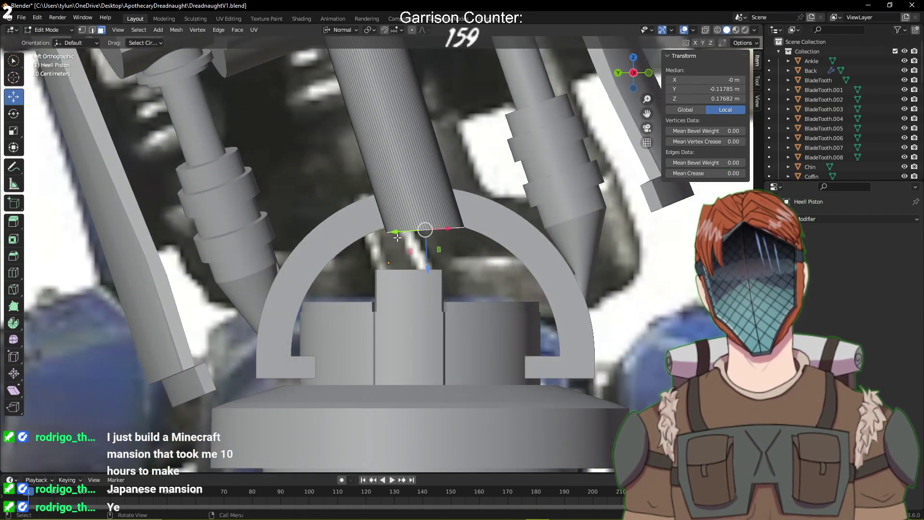
pyautogui.press('g')
pyautogui.press('y')
pyautogui.press('y')
pyautogui.click(414, 257)
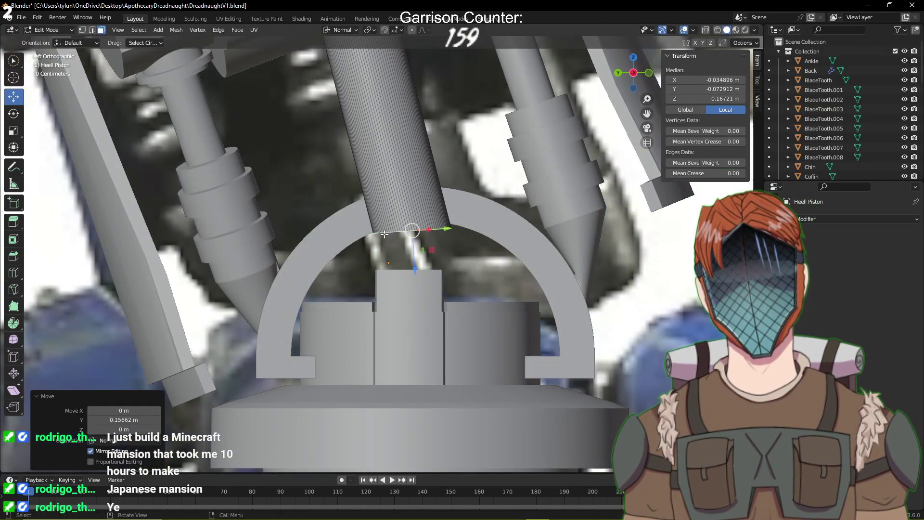
# Move the bottom end face about 0.055 m along its normal Z axis and shift it along its normal Y axis
pyautogui.press('g')
pyautogui.press('z')
pyautogui.press('z')
pyautogui.click(412, 275)
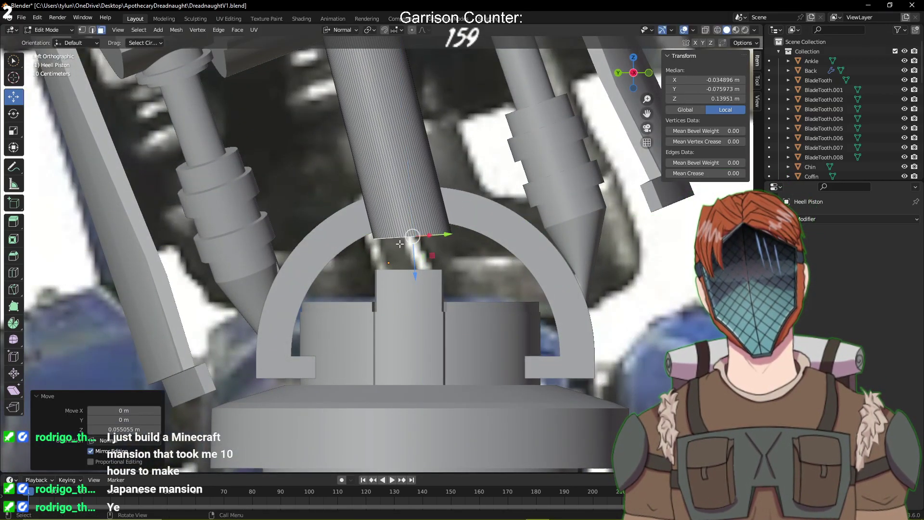
pyautogui.press('g')
pyautogui.press('y')
pyautogui.press('y')
pyautogui.click(441, 237)
# Extend the rod by moving its bottom end face about 0.128 m along normal Z, and nudge it along normal Y
pyautogui.press('g')
pyautogui.press('z')
pyautogui.press('z')
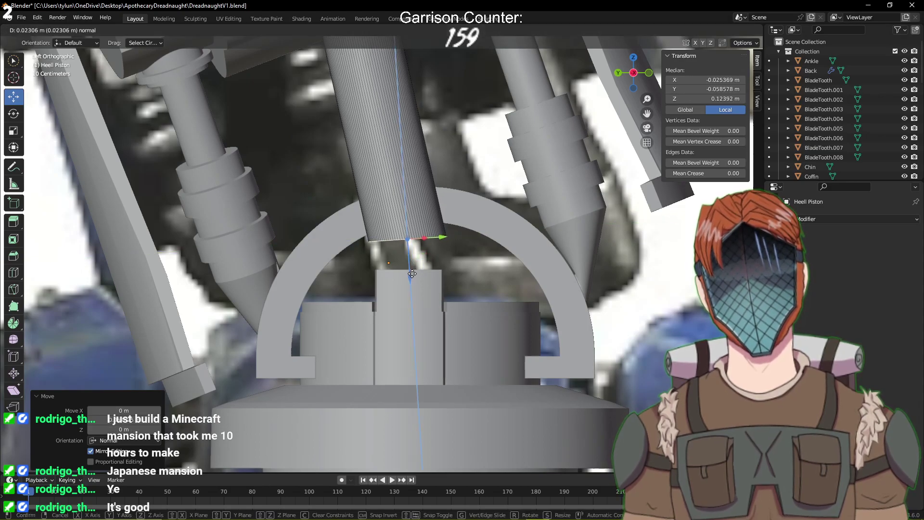
pyautogui.click(410, 284)
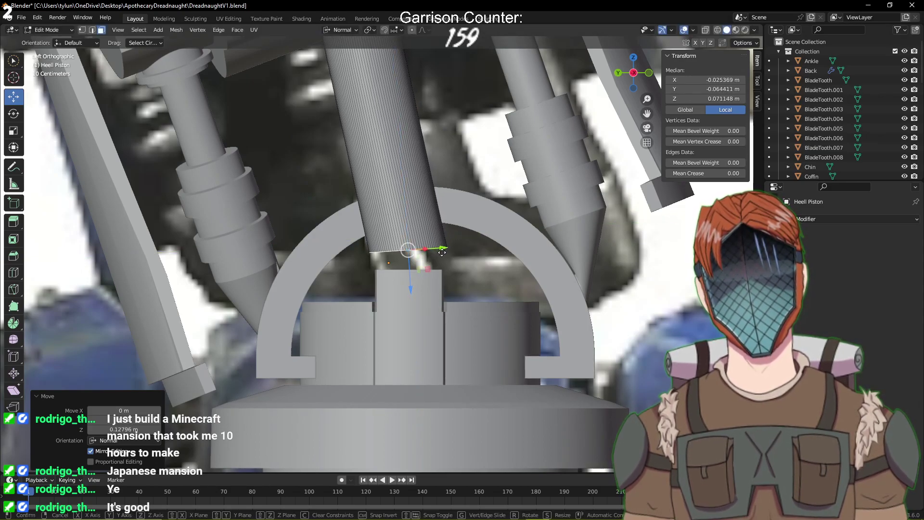
pyautogui.press('g')
pyautogui.press('y')
pyautogui.press('y')
pyautogui.click(441, 252)
# Rotate the rod's bottom end face about 2.24° around its normal X axis and save the file
pyautogui.press('r')
pyautogui.press('x')
pyautogui.press('x')
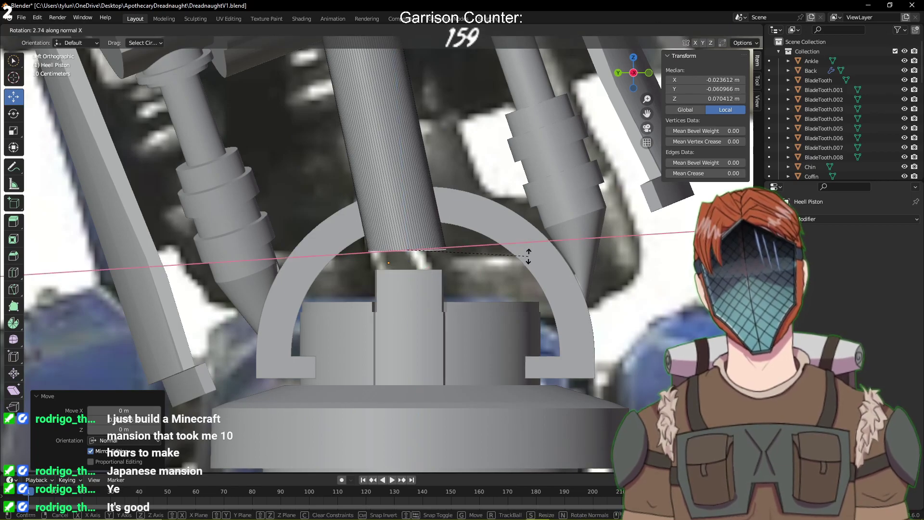
pyautogui.press('y')
pyautogui.press('z')
pyautogui.press('z')
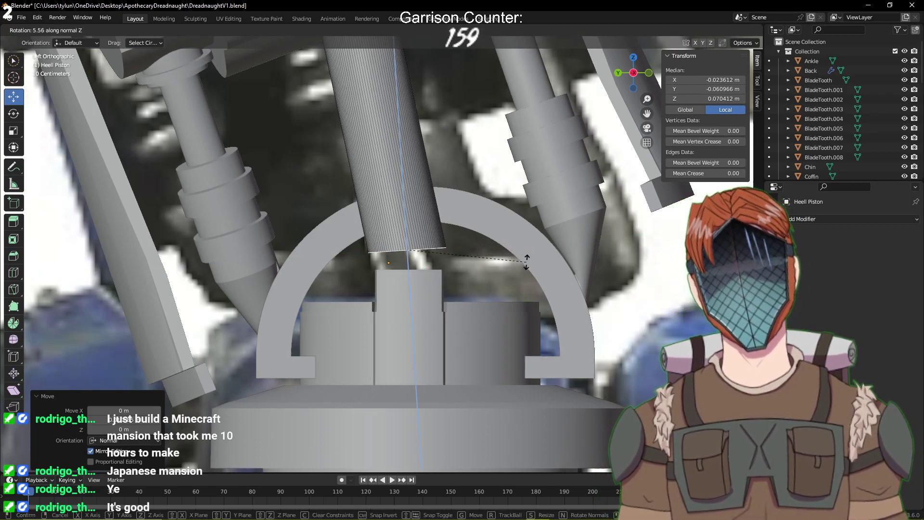
pyautogui.press('x')
pyautogui.press('x')
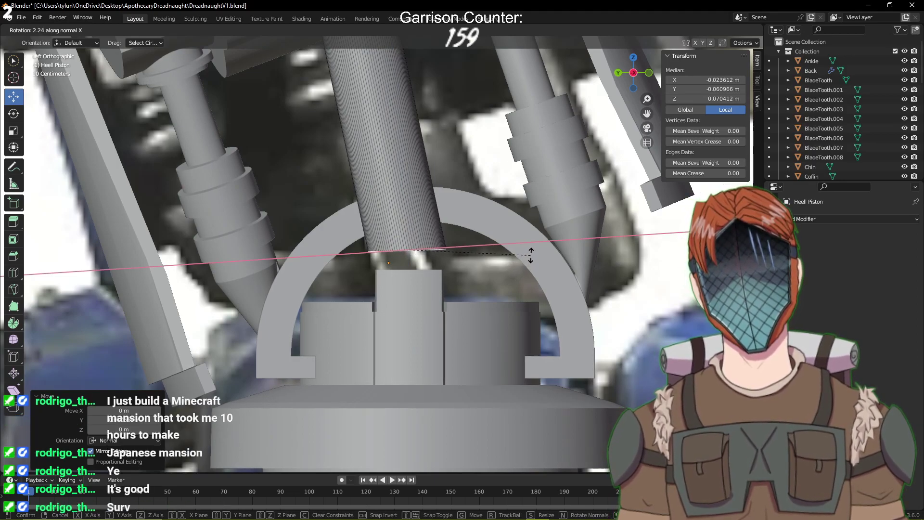
pyautogui.click(531, 255)
pyautogui.hotkey('ctrl', 's')
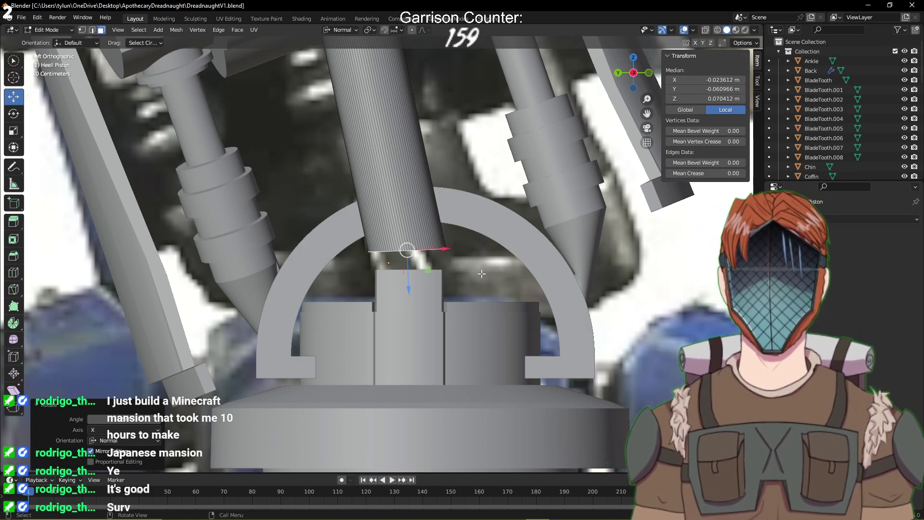
# Move the rod's bottom end face about 0.31 m along its normal X axis and rotate it in the left side view
pyautogui.keyDown('shift'); pyautogui.moveTo(472, 273); pyautogui.dragTo(465, 374, button='middle'); pyautogui.keyUp('shift')
pyautogui.keyDown('shift'); pyautogui.moveTo(460, 139); pyautogui.dragTo(460, 290, button='middle'); pyautogui.keyUp('shift')
pyautogui.scroll(-4, 461, 290)
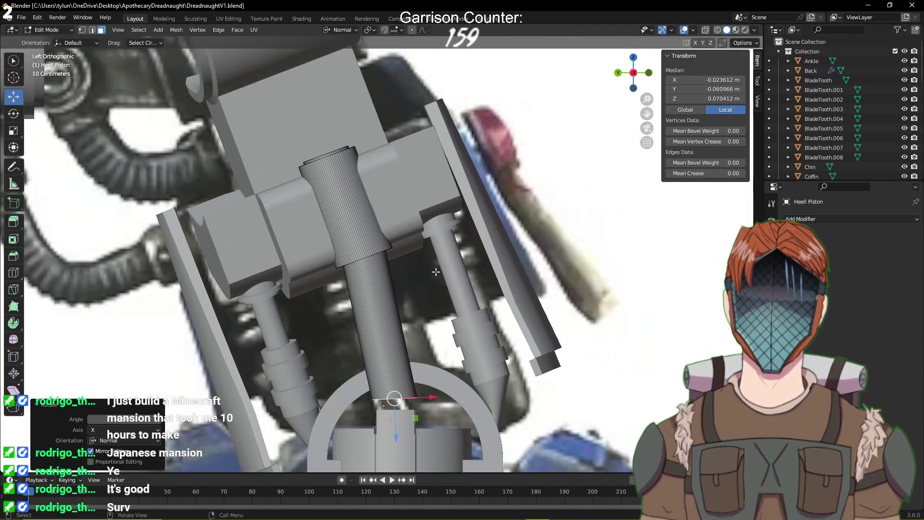
pyautogui.moveTo(436, 398); pyautogui.dragTo(453, 385)
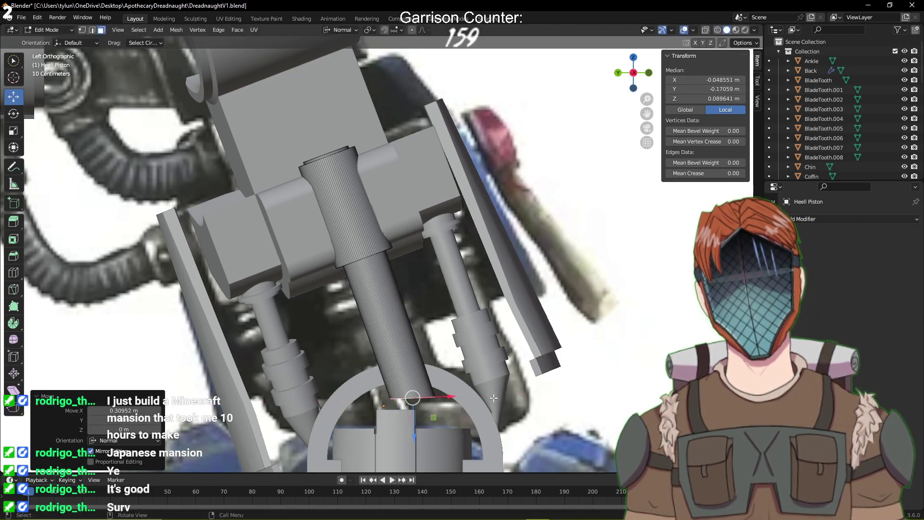
pyautogui.press('r')
pyautogui.click(493, 384)
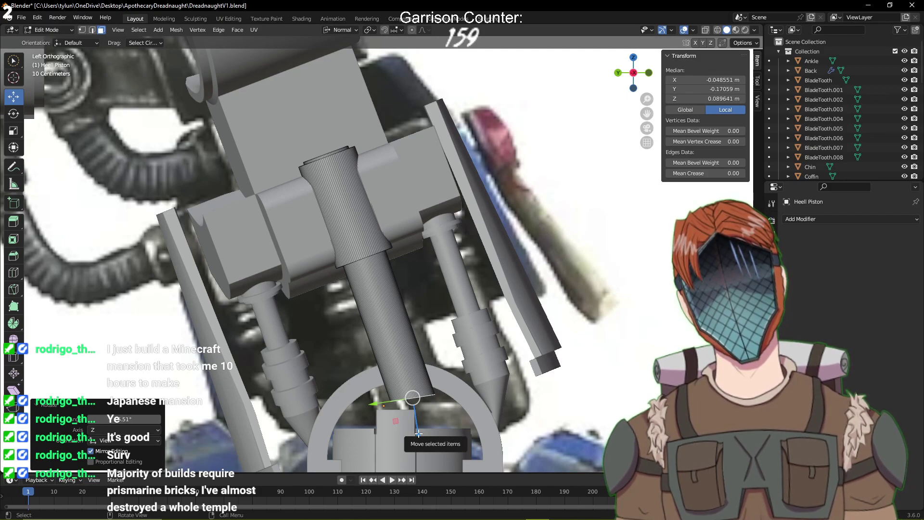
# Shorten the rod by moving its bottom end face about -0.469 m along normal Z, and shift it along normal Y
pyautogui.moveTo(419, 433); pyautogui.dragTo(402, 405)
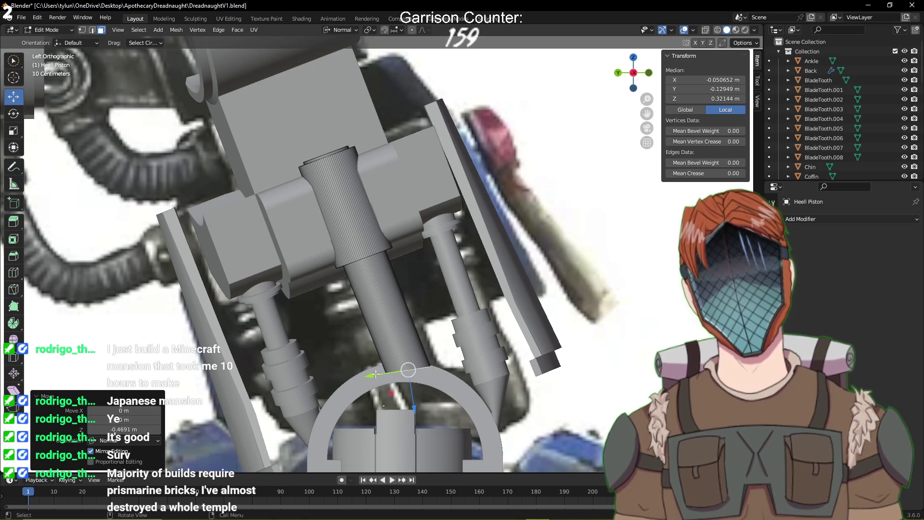
pyautogui.moveTo(375, 374); pyautogui.dragTo(429, 406)
pyautogui.click(339, 30)
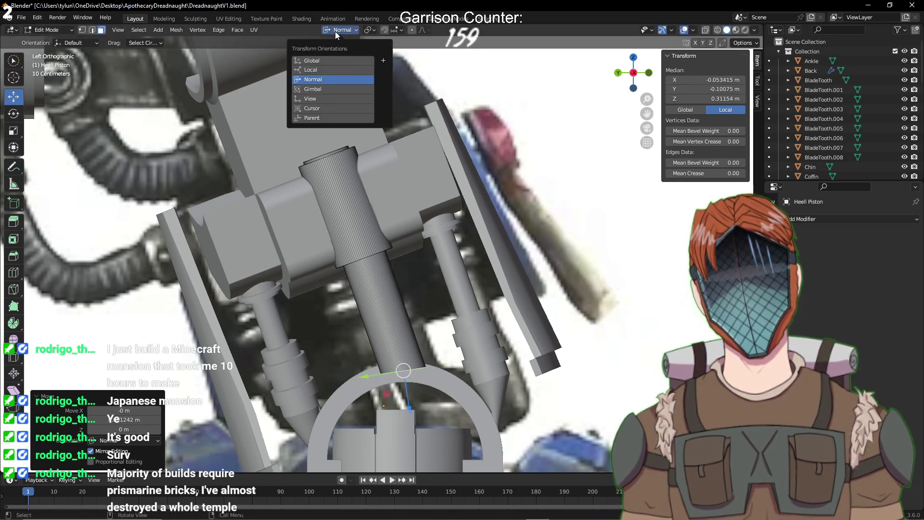
pyautogui.click(324, 70)
pyautogui.click(325, 63)
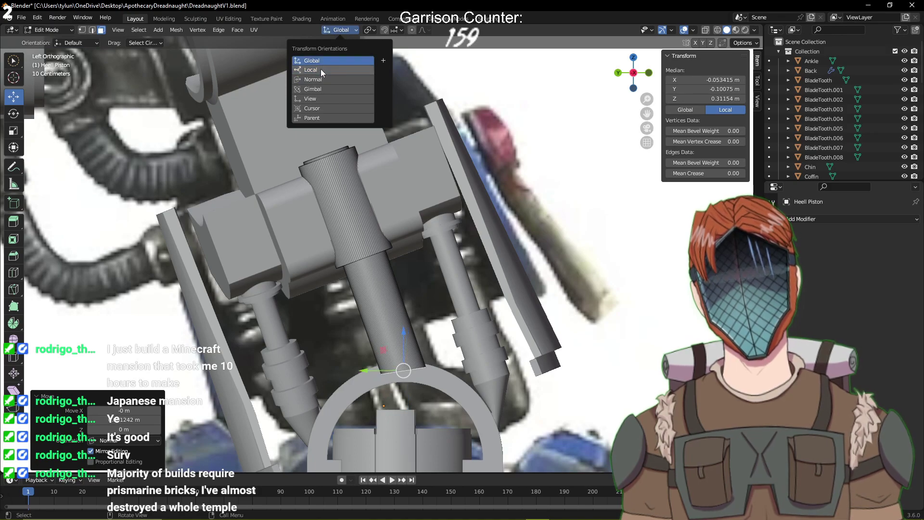
pyautogui.click(321, 79)
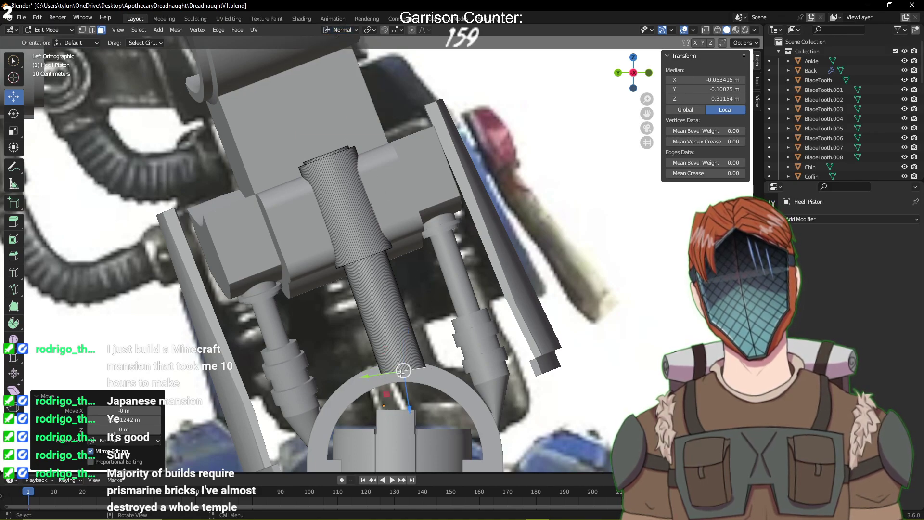
# Rotate the bottom end face around its normal X axis and move it about -0.372 m along normal Z, saving the file
pyautogui.press('r')
pyautogui.press('x')
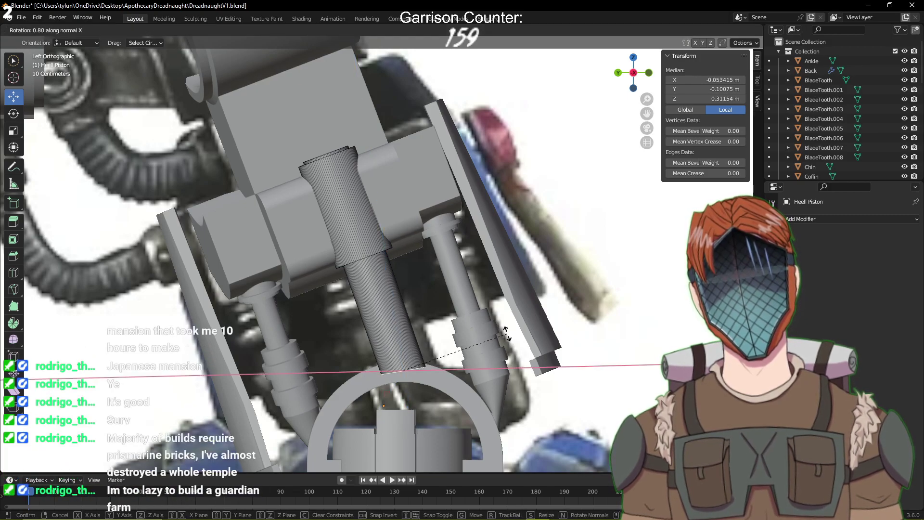
pyautogui.click(506, 333)
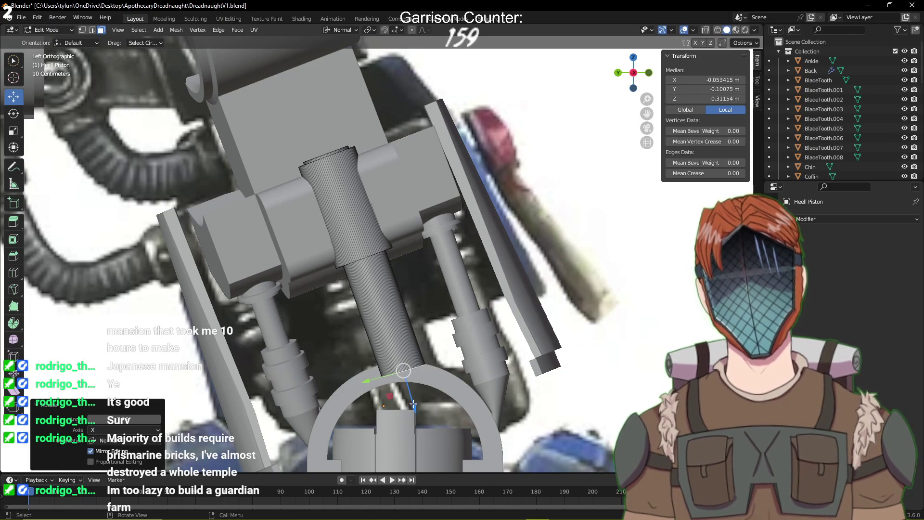
pyautogui.moveTo(412, 407); pyautogui.dragTo(391, 373)
pyautogui.hotkey('ctrl', 's')
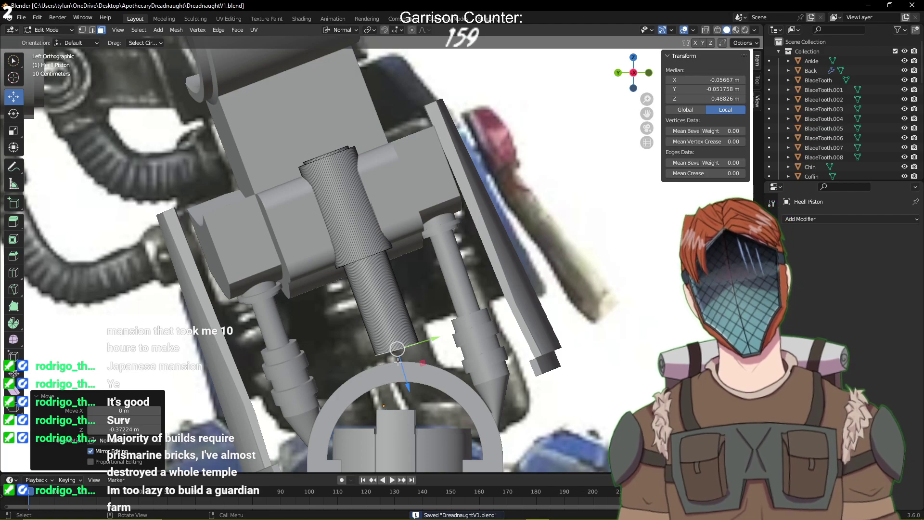
pyautogui.moveTo(433, 338); pyautogui.dragTo(431, 342)
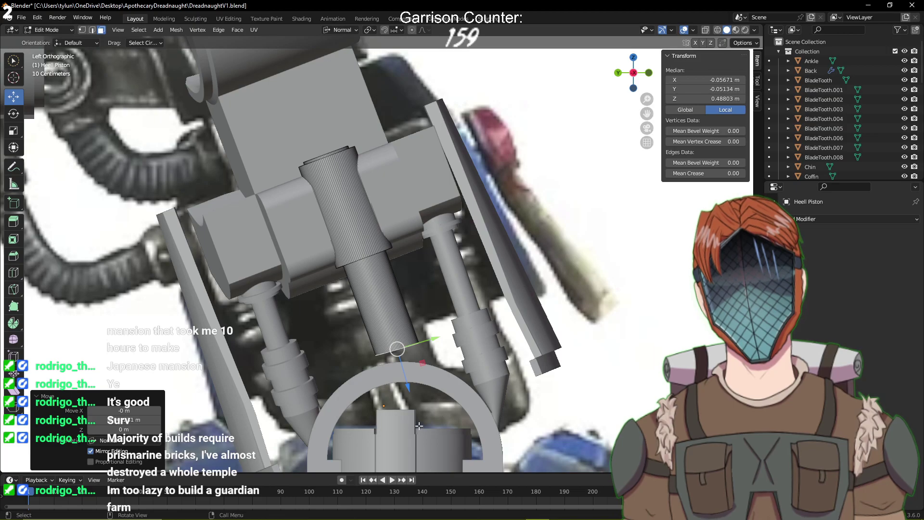
pyautogui.click(650, 333)
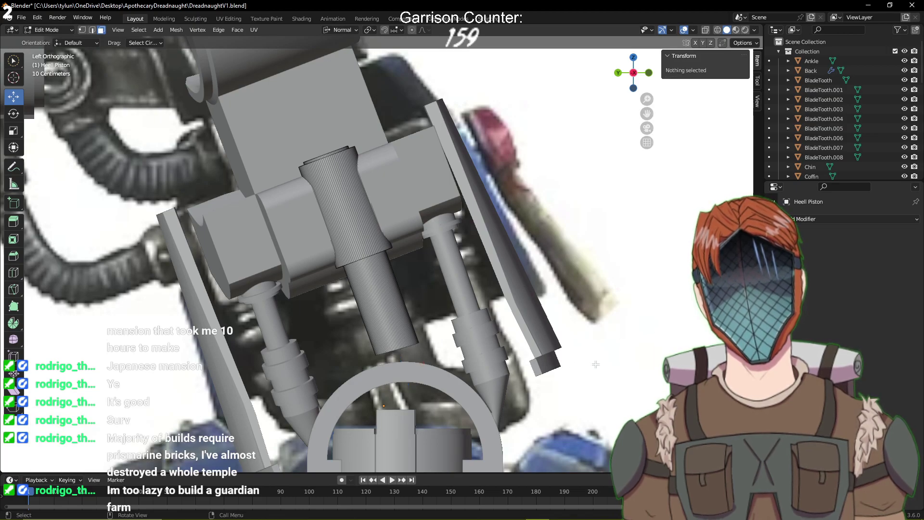
# Return the heel piston to Object Mode and save the file
pyautogui.press('Tab')
pyautogui.scroll(-1, 573, 379)
pyautogui.keyDown('shift'); pyautogui.moveTo(518, 386); pyautogui.dragTo(367, 281, button='middle'); pyautogui.keyUp('shift')
pyautogui.hotkey('ctrl', 's')
pyautogui.scroll(-3, 608, 326)
pyautogui.scroll(-3, 465, 236)
pyautogui.scroll(2, 423, 307)
# Move the rod's bottom end face about 0.132 m along its normal X axis in Edit Mode and save the file
pyautogui.press('Tab')
pyautogui.scroll(1, 431, 288)
pyautogui.click(332, 328)
pyautogui.moveTo(332, 311); pyautogui.dragTo(346, 343, button='middle')
pyautogui.moveTo(284, 337); pyautogui.dragTo(265, 336)
pyautogui.moveTo(342, 319); pyautogui.dragTo(122, 258, button='middle')
pyautogui.hotkey('ctrl', 's')
pyautogui.moveTo(249, 308); pyautogui.dragTo(372, 293, button='middle')
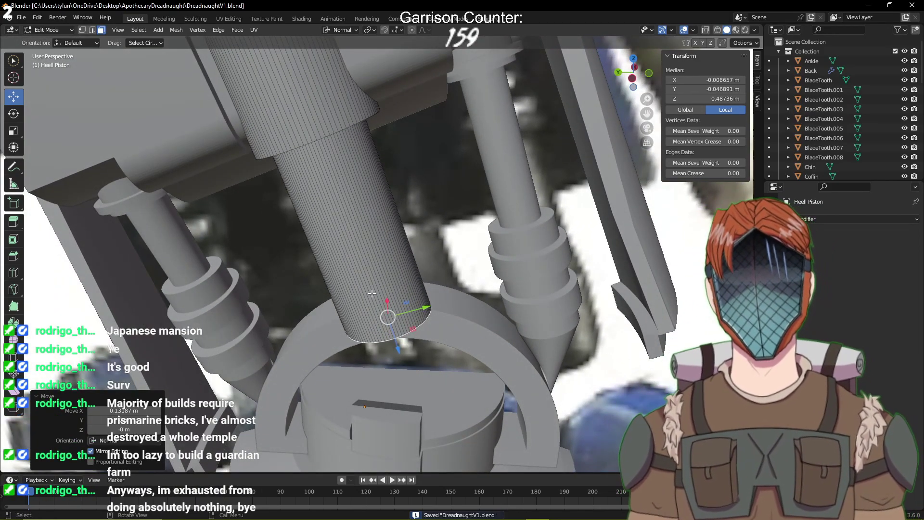
pyautogui.keyDown('shift'); pyautogui.moveTo(422, 241); pyautogui.dragTo(473, 301, button='middle'); pyautogui.keyUp('shift')
pyautogui.hotkey('ctrl', 's')
pyautogui.scroll(-6, 473, 301)
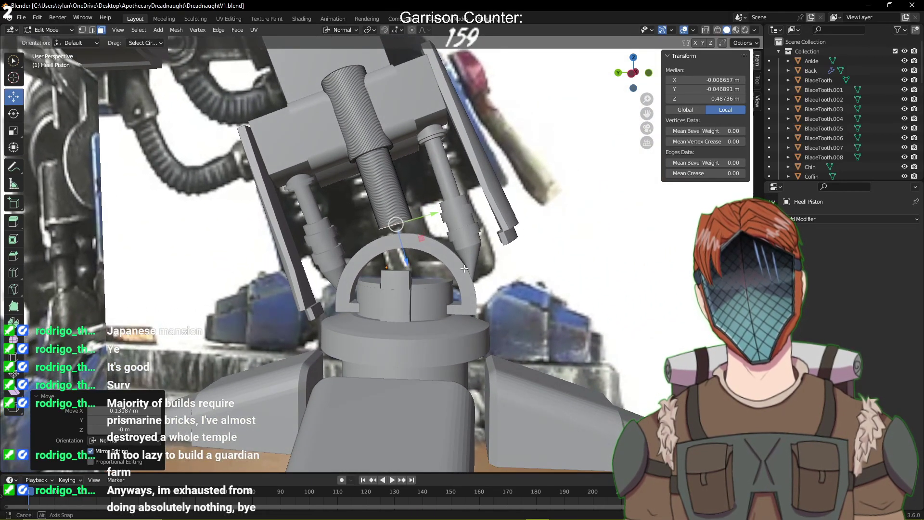
pyautogui.moveTo(464, 268); pyautogui.dragTo(442, 184, button='middle')
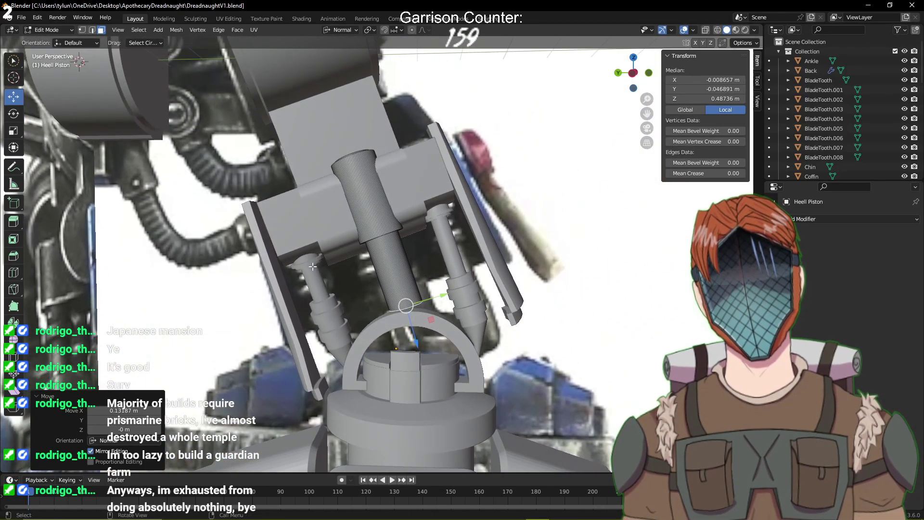
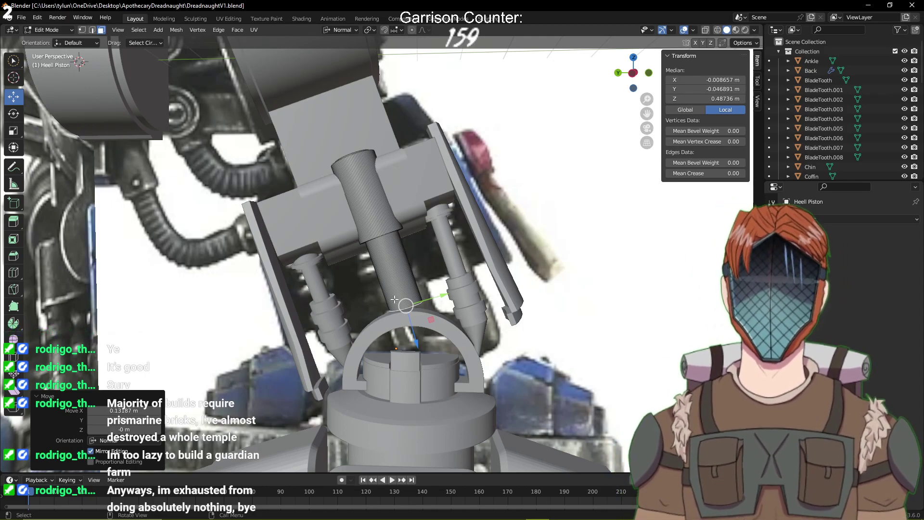
# Leave Edit Mode on the heel piston, select the foot beneath it, and enter Edit Mode on the foot
pyautogui.keyDown('shift'); pyautogui.moveTo(395, 299); pyautogui.dragTo(373, 231, button='middle'); pyautogui.keyUp('shift')
pyautogui.press('Tab')
pyautogui.moveTo(424, 294); pyautogui.dragTo(313, 251, button='middle')
pyautogui.scroll(4, 337, 294)
pyautogui.click(241, 255)
pyautogui.press('Tab')
pyautogui.moveTo(337, 289); pyautogui.dragTo(378, 277, button='middle')
pyautogui.scroll(3, 337, 298)
pyautogui.keyDown('shift'); pyautogui.moveTo(357, 313); pyautogui.dragTo(448, 263, button='middle'); pyautogui.keyUp('shift')
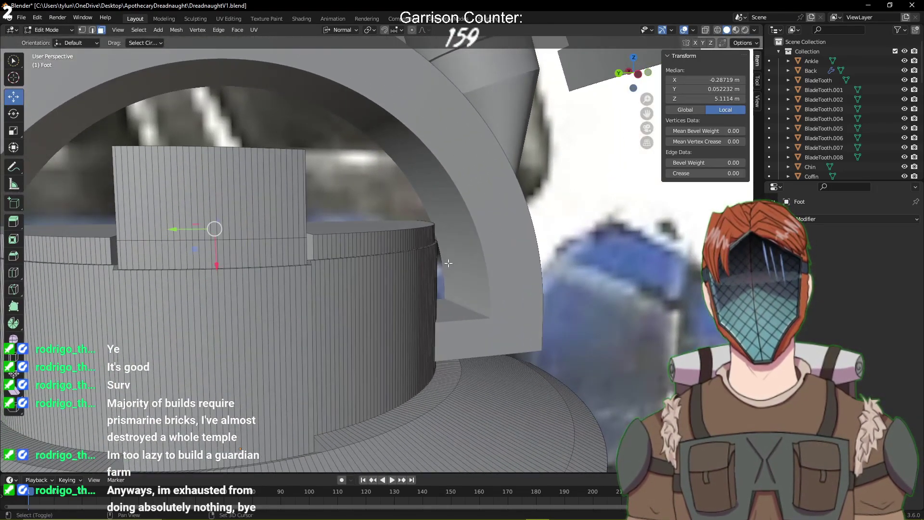
pyautogui.keyDown('alt'); pyautogui.click(247, 307); pyautogui.keyUp('alt')
pyautogui.moveTo(247, 307); pyautogui.dragTo(272, 304, button='middle')
pyautogui.scroll(4, 289, 292)
pyautogui.keyDown('shift'); pyautogui.moveTo(311, 252); pyautogui.dragTo(334, 312, button='middle'); pyautogui.keyUp('shift')
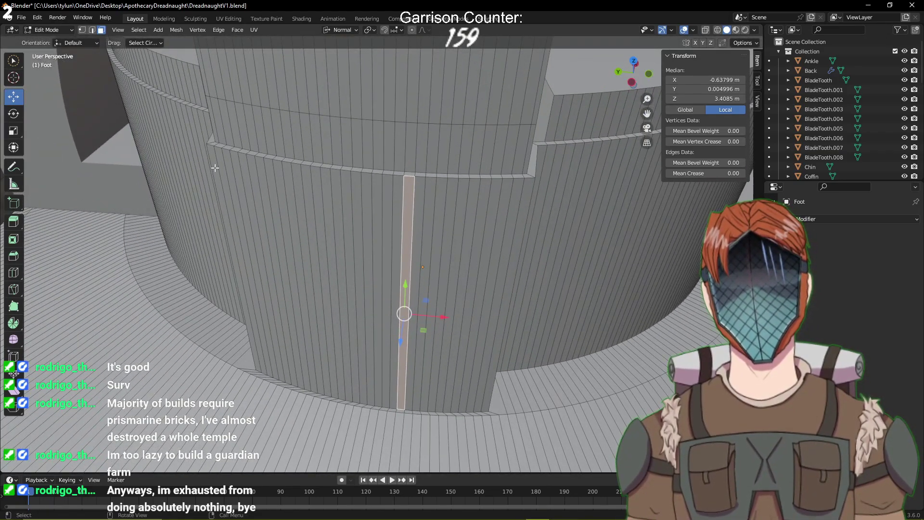
pyautogui.keyDown('alt'); pyautogui.click(215, 168); pyautogui.keyUp('alt')
pyautogui.keyDown('ctrl'); pyautogui.keyDown('shift'); pyautogui.click(511, 220); pyautogui.keyUp('shift'); pyautogui.keyUp('ctrl')
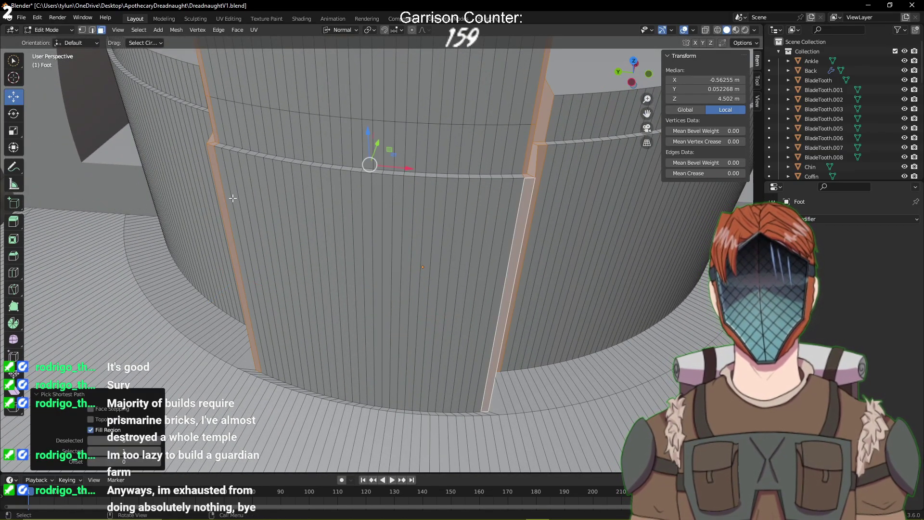
pyautogui.hotkey('ctrl', 'z')
pyautogui.keyDown('ctrl'); pyautogui.keyDown('shift'); pyautogui.click(494, 224); pyautogui.keyUp('shift'); pyautogui.keyUp('ctrl')
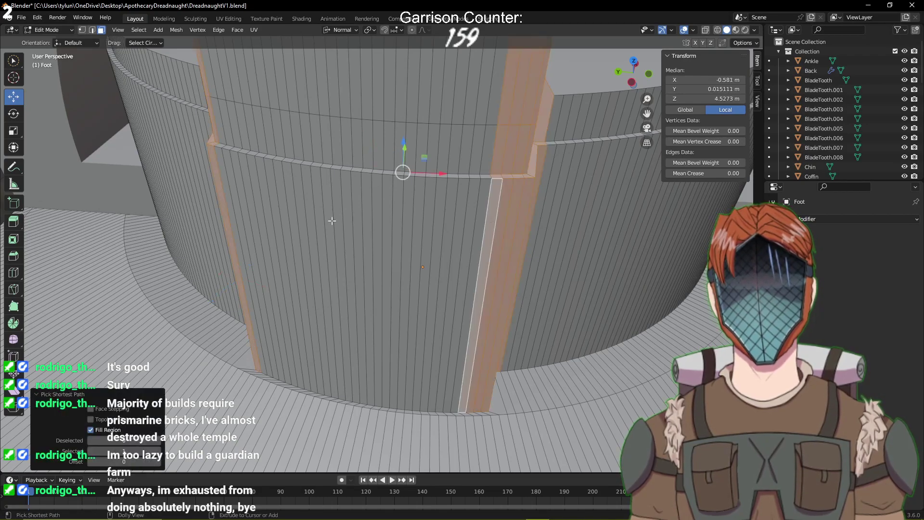
pyautogui.hotkey('ctrl', 'z')
# Select all the narrow faces across the lower curved panel of the block projecting from the foot's round hub
pyautogui.keyDown('ctrl'); pyautogui.keyDown('shift'); pyautogui.click(325, 235); pyautogui.keyUp('shift'); pyautogui.keyUp('ctrl')
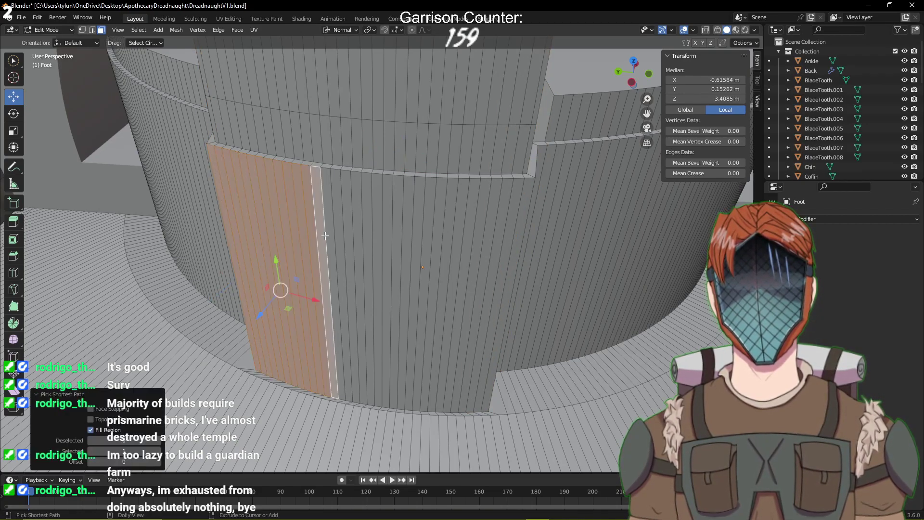
pyautogui.keyDown('ctrl'); pyautogui.keyDown('shift'); pyautogui.click(406, 242); pyautogui.keyUp('shift'); pyautogui.keyUp('ctrl')
pyautogui.keyDown('ctrl'); pyautogui.keyDown('shift'); pyautogui.click(462, 243); pyautogui.keyUp('shift'); pyautogui.keyUp('ctrl')
pyautogui.keyDown('ctrl'); pyautogui.keyDown('shift'); pyautogui.click(500, 244); pyautogui.keyUp('shift'); pyautogui.keyUp('ctrl')
pyautogui.keyDown('ctrl'); pyautogui.keyDown('shift'); pyautogui.click(517, 242); pyautogui.keyUp('shift'); pyautogui.keyUp('ctrl')
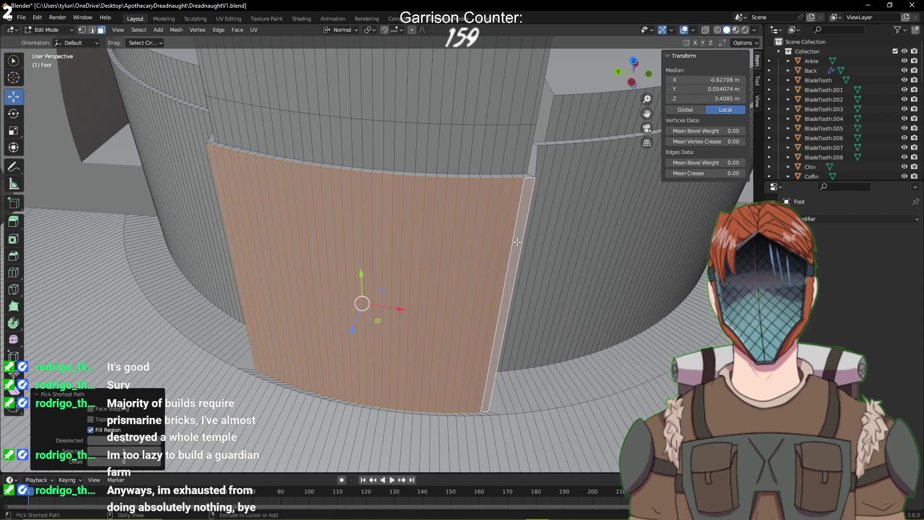
pyautogui.moveTo(517, 242); pyautogui.dragTo(177, 172, button='middle')
pyautogui.keyDown('ctrl'); pyautogui.keyDown('shift'); pyautogui.click(172, 172); pyautogui.keyUp('shift'); pyautogui.keyUp('ctrl')
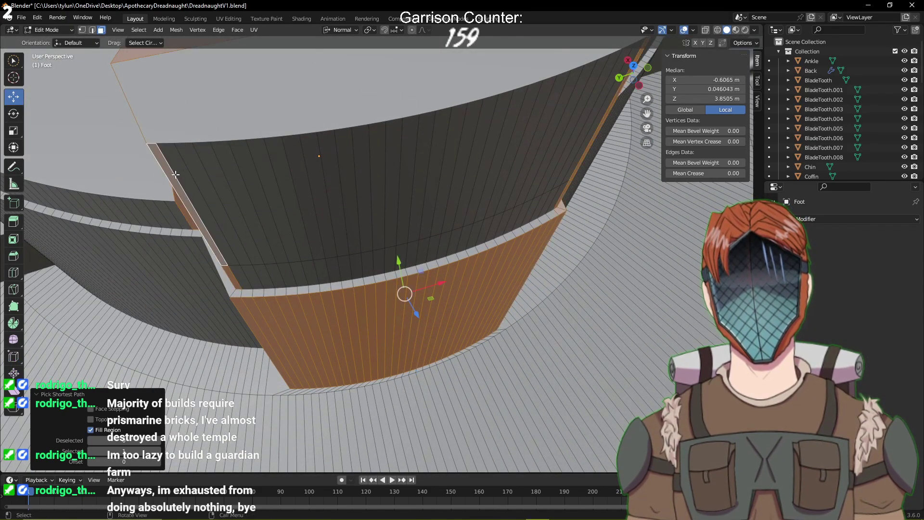
pyautogui.hotkey('ctrl', 'z')
# Add the thin ledge of faces running along the lower panel's upper rim to the selection
pyautogui.moveTo(336, 293); pyautogui.dragTo(336, 265, button='middle')
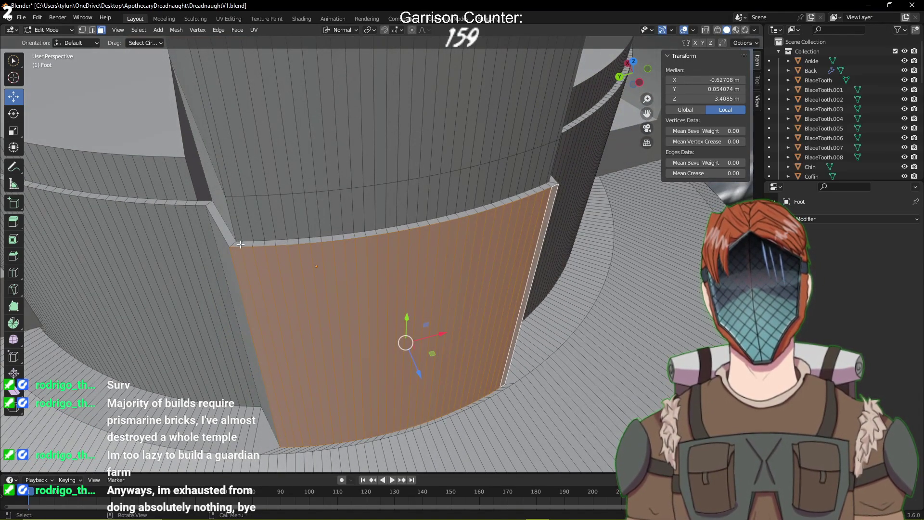
pyautogui.moveTo(526, 205); pyautogui.dragTo(534, 232, button='middle')
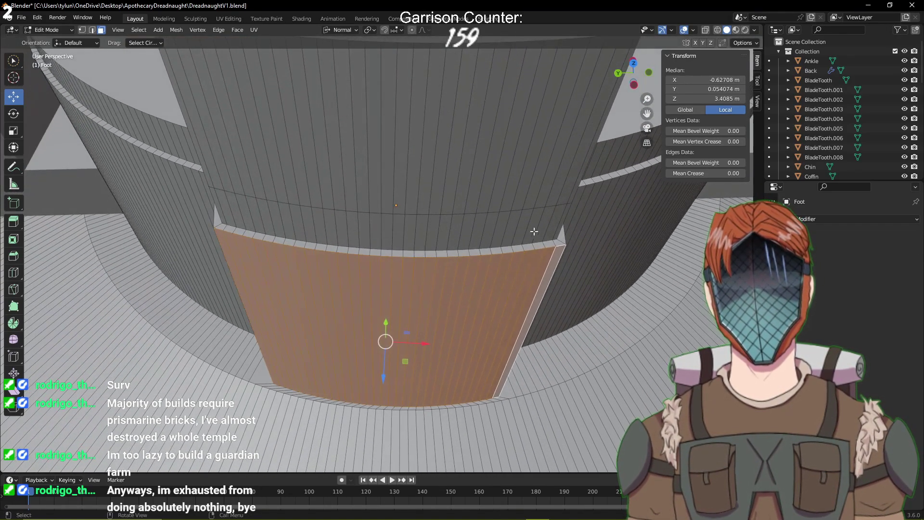
pyautogui.keyDown('ctrl'); pyautogui.click(558, 241); pyautogui.keyUp('ctrl')
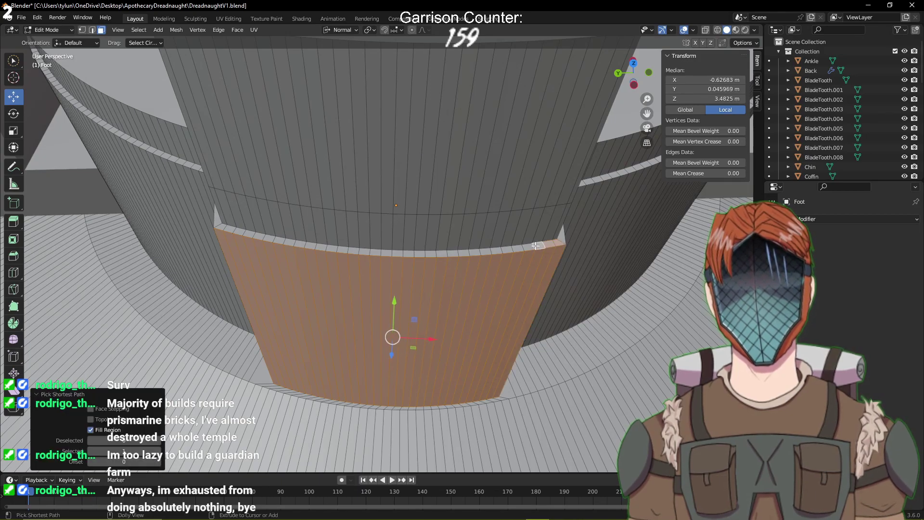
pyautogui.keyDown('ctrl'); pyautogui.click(487, 251); pyautogui.keyUp('ctrl')
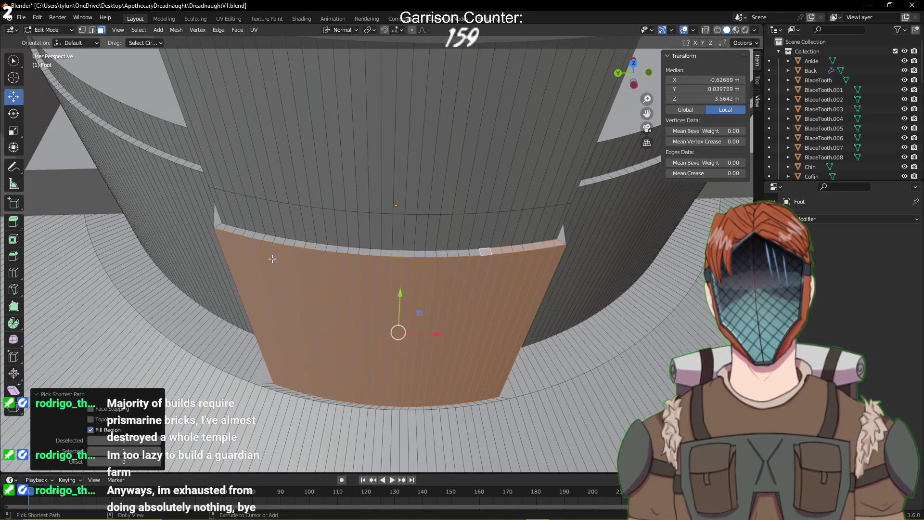
pyautogui.keyDown('ctrl'); pyautogui.click(222, 226); pyautogui.keyUp('ctrl')
pyautogui.hotkey('ctrl', 'z')
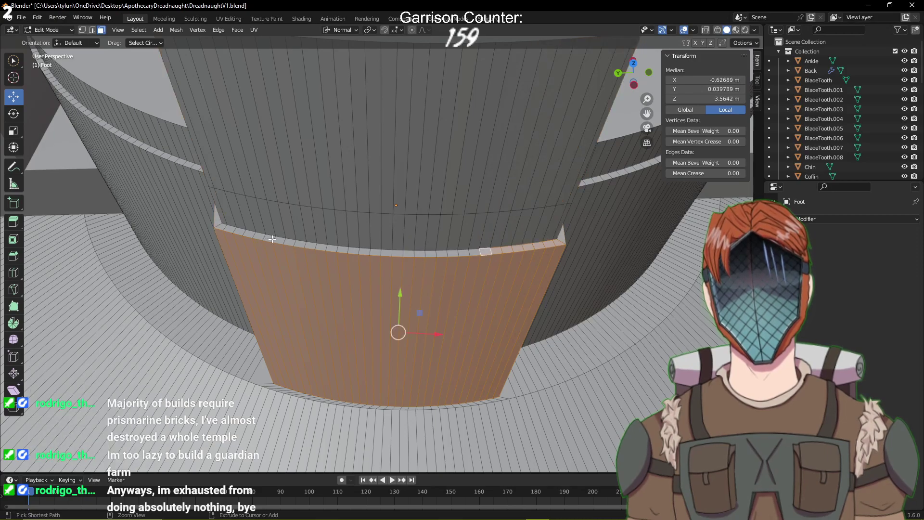
pyautogui.keyDown('ctrl'); pyautogui.click(418, 252); pyautogui.keyUp('ctrl')
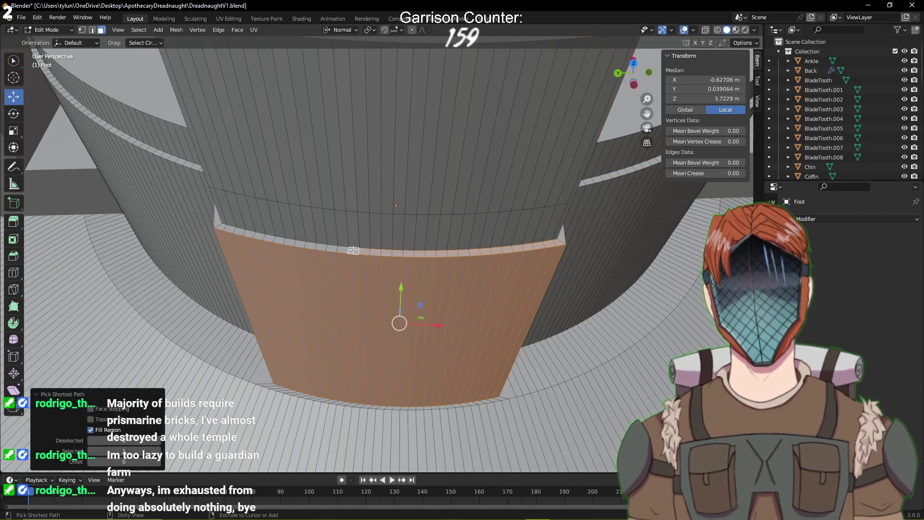
pyautogui.keyDown('ctrl'); pyautogui.click(250, 235); pyautogui.keyUp('ctrl')
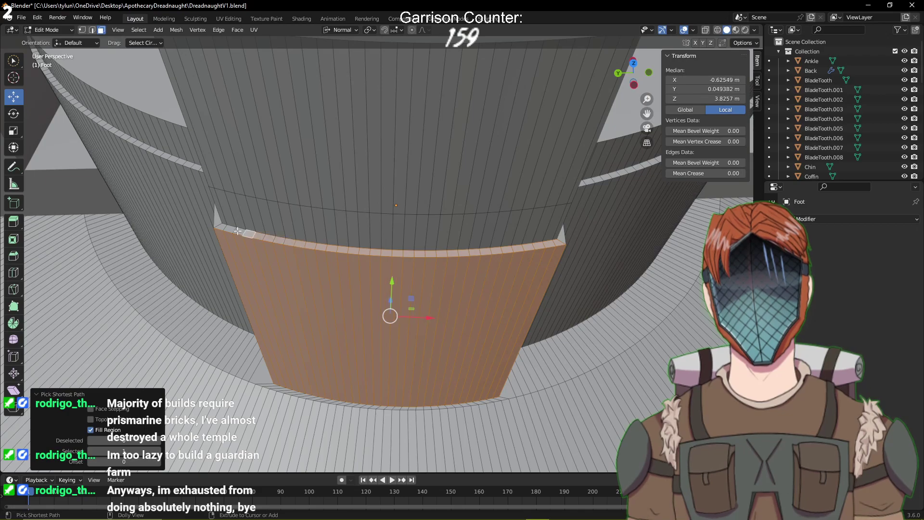
pyautogui.keyDown('ctrl'); pyautogui.click(221, 227); pyautogui.keyUp('ctrl')
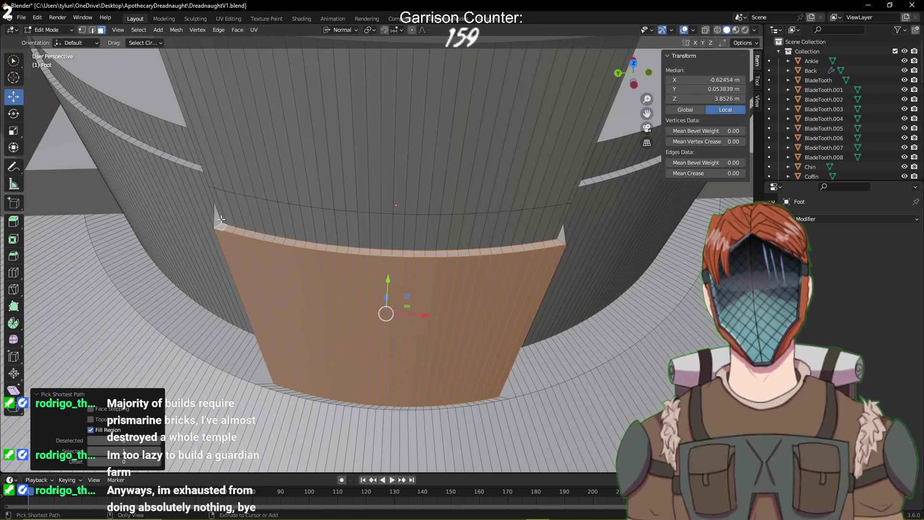
# Extend the selection over the curved band and upper panel of the block, so its whole outer side is selected
pyautogui.keyDown('ctrl'); pyautogui.click(224, 218); pyautogui.keyUp('ctrl')
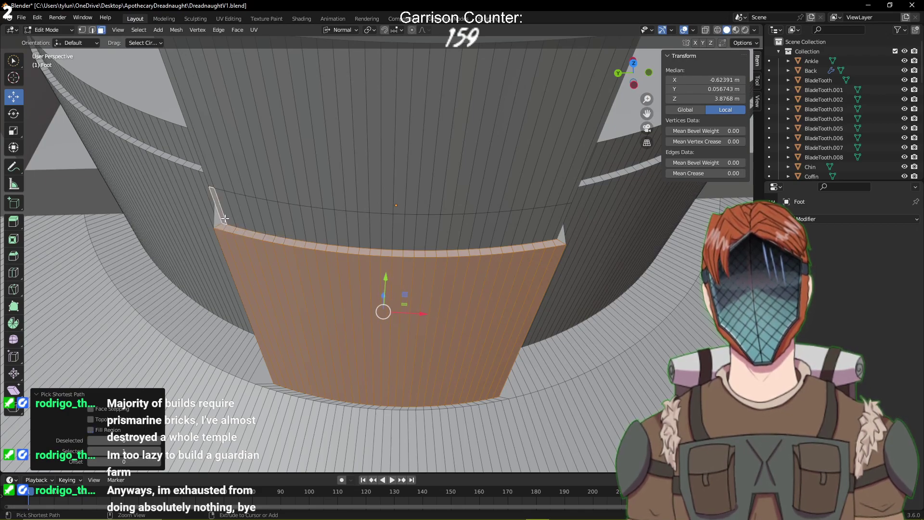
pyautogui.keyDown('ctrl'); pyautogui.click(207, 179); pyautogui.keyUp('ctrl')
pyautogui.scroll(-3, 417, 200)
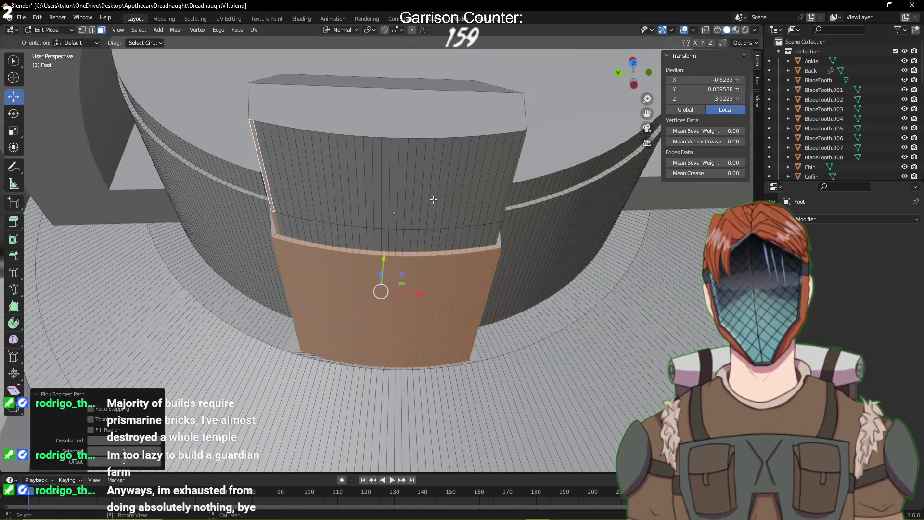
pyautogui.keyDown('ctrl'); pyautogui.keyDown('shift'); pyautogui.click(305, 181); pyautogui.keyUp('shift'); pyautogui.keyUp('ctrl')
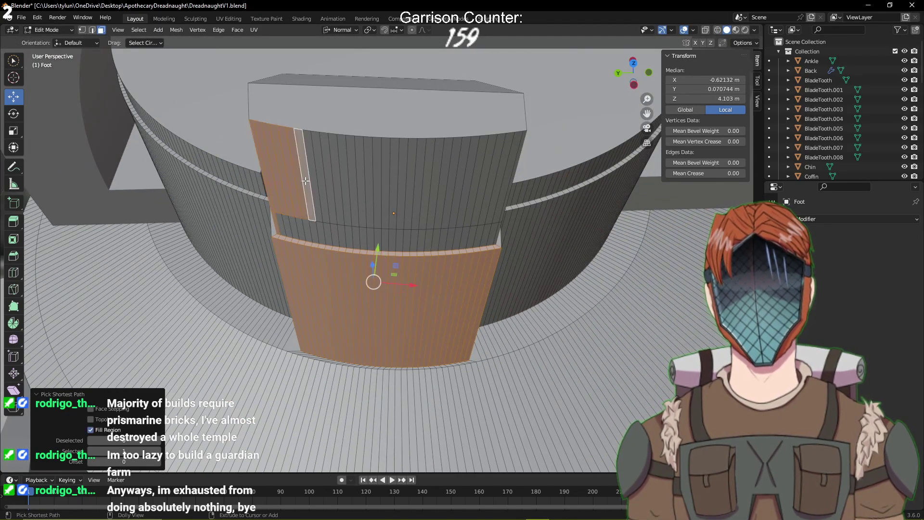
pyautogui.keyDown('ctrl'); pyautogui.keyDown('shift'); pyautogui.click(344, 182); pyautogui.keyUp('shift'); pyautogui.keyUp('ctrl')
pyautogui.keyDown('ctrl'); pyautogui.keyDown('shift'); pyautogui.click(414, 182); pyautogui.keyUp('shift'); pyautogui.keyUp('ctrl')
pyautogui.keyDown('ctrl'); pyautogui.keyDown('shift'); pyautogui.click(487, 181); pyautogui.keyUp('shift'); pyautogui.keyUp('ctrl')
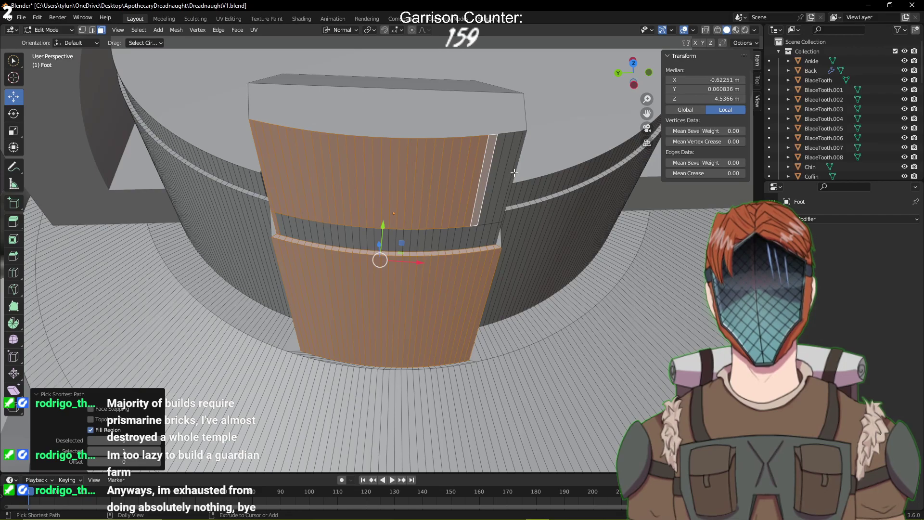
pyautogui.keyDown('ctrl'); pyautogui.keyDown('shift'); pyautogui.click(514, 172); pyautogui.keyUp('shift'); pyautogui.keyUp('ctrl')
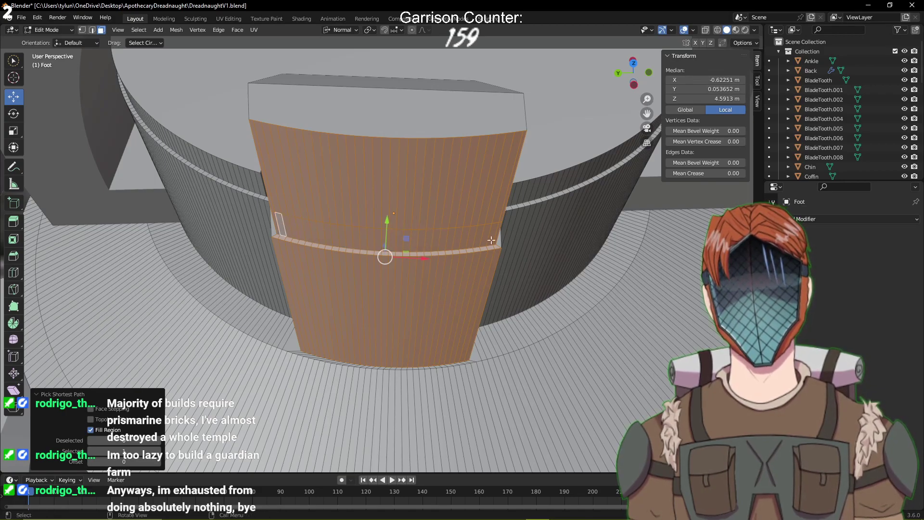
pyautogui.moveTo(491, 240); pyautogui.dragTo(397, 213, button='middle')
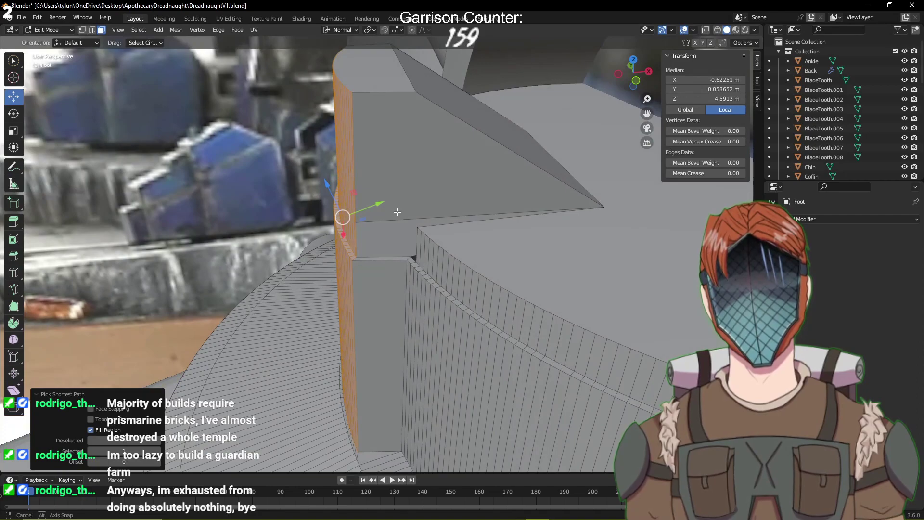
pyautogui.press('e')
pyautogui.click(397, 233)
pyautogui.hotkey('ctrl', 'z')
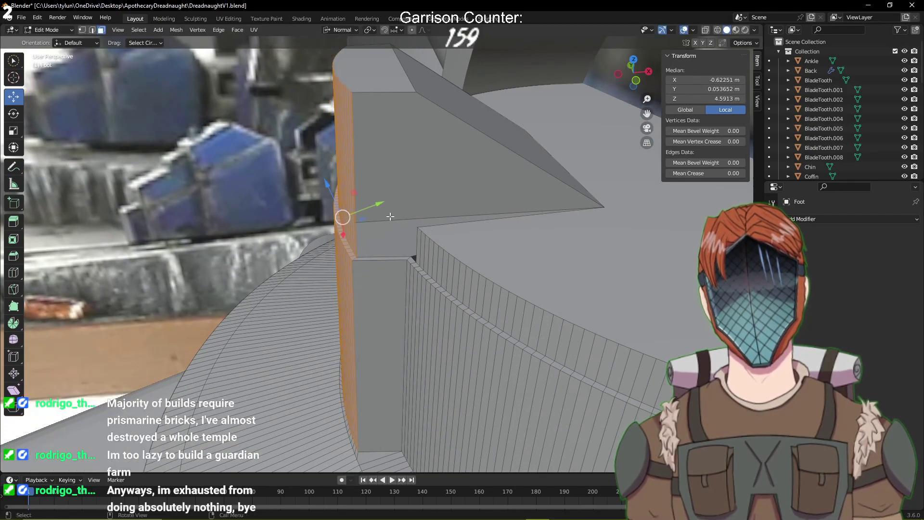
# Set the transform orientation to Global and try moving the block's selected outer faces along X
pyautogui.click(347, 30)
pyautogui.click(332, 60)
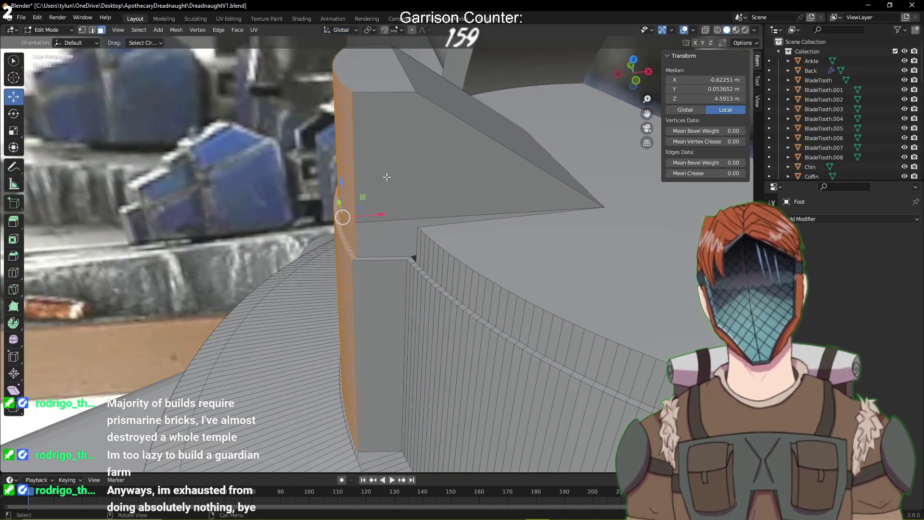
pyautogui.moveTo(379, 216)
pyautogui.mouseDown()
pyautogui.moveTo(352, 217)
pyautogui.moveTo(375, 216)
pyautogui.mouseUp()
pyautogui.hotkey('ctrl', 'z')
pyautogui.press('e')
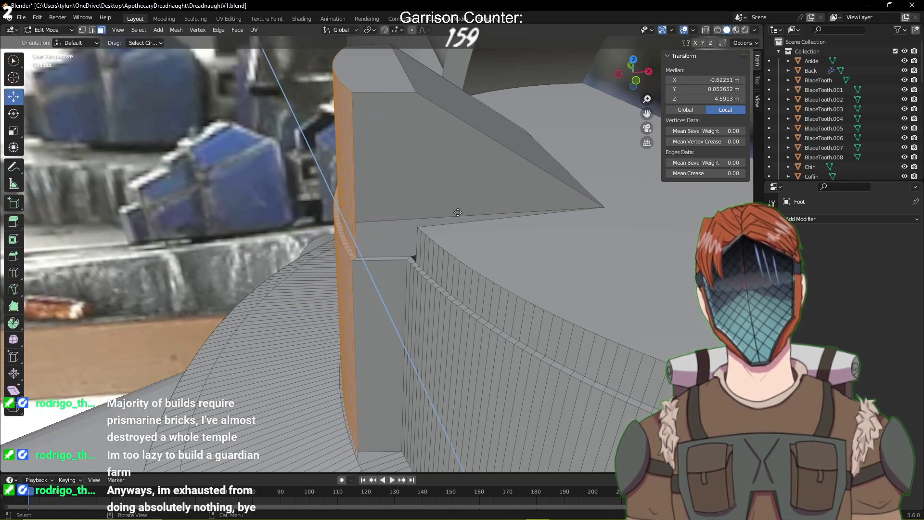
pyautogui.click(415, 220)
pyautogui.hotkey('ctrl', 'z')
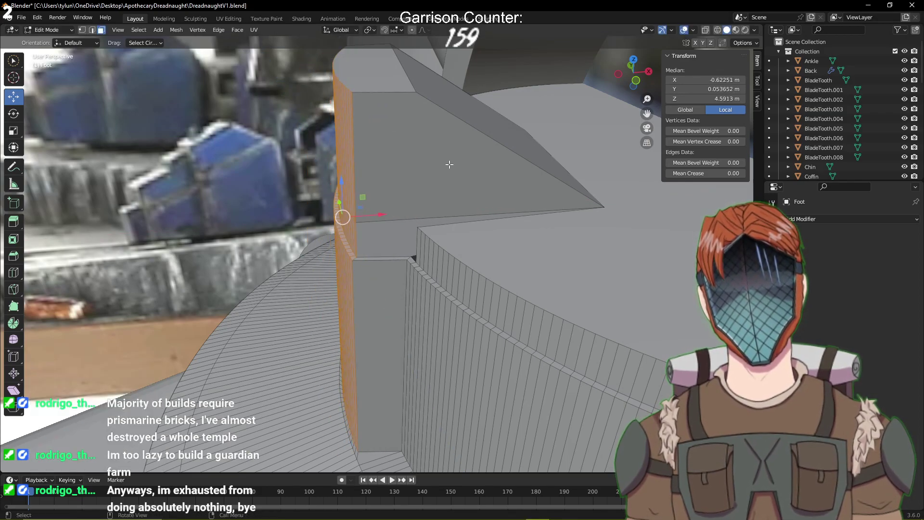
pyautogui.moveTo(449, 164); pyautogui.dragTo(450, 215, button='middle')
pyautogui.press('e')
pyautogui.press('g')
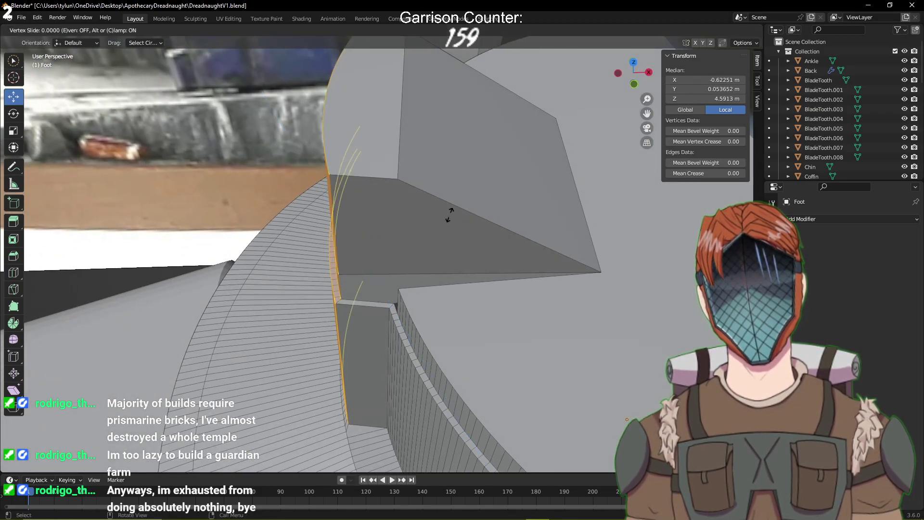
pyautogui.moveTo(449, 214); pyautogui.dragTo(437, 217)
pyautogui.press('Escape')
# Extrude the block's selected outer faces about -0.468 m along global X
pyautogui.moveTo(409, 220); pyautogui.dragTo(433, 221, button='middle')
pyautogui.press('e')
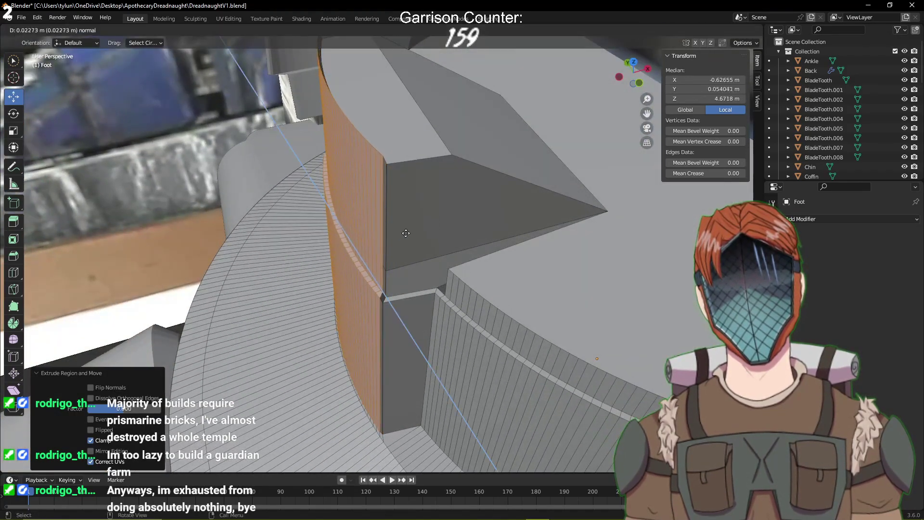
pyautogui.press('x')
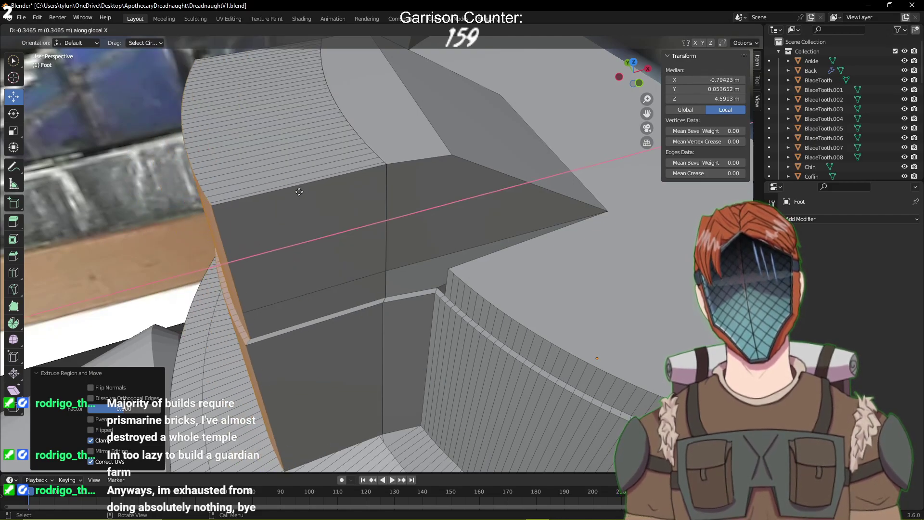
pyautogui.click(259, 213)
# Move the extruded outer faces about -0.164 m along global Z and save the file
pyautogui.moveTo(284, 192); pyautogui.dragTo(484, 230, button='middle')
pyautogui.press('g')
pyautogui.press('z')
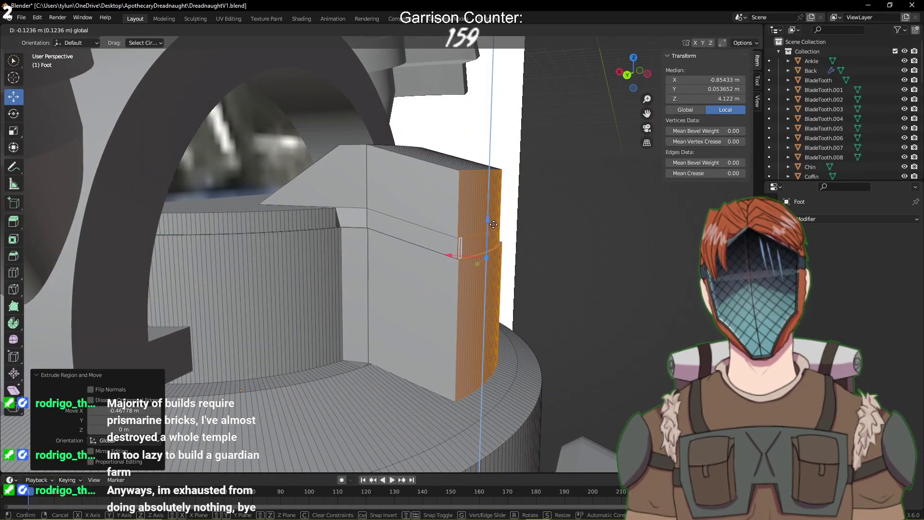
pyautogui.click(491, 231)
pyautogui.moveTo(491, 231); pyautogui.dragTo(429, 253, button='middle')
pyautogui.hotkey('ctrl', 's')
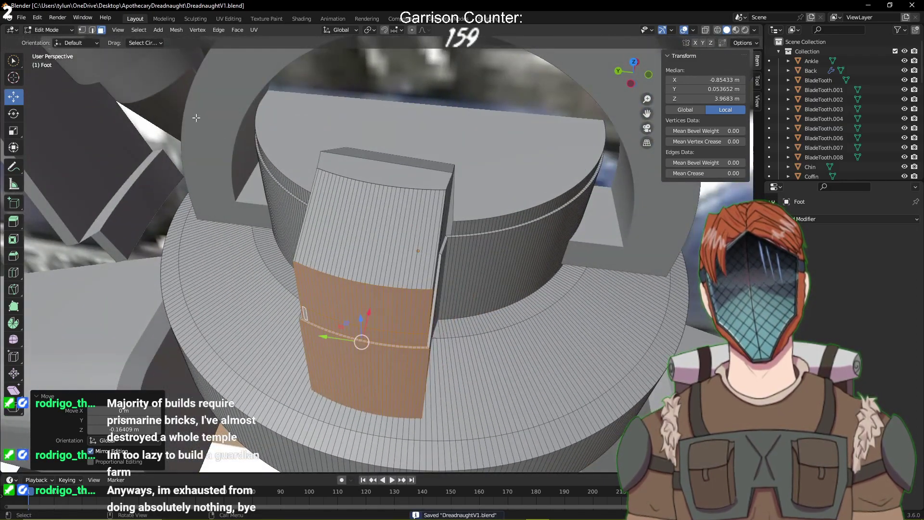
# Raise the extruded block's upper outer edge loop along global Z to a local median Z of about 6.31 m, and save the file in Object Mode
pyautogui.click(91, 30)
pyautogui.click(302, 262)
pyautogui.scroll(6, 308, 273)
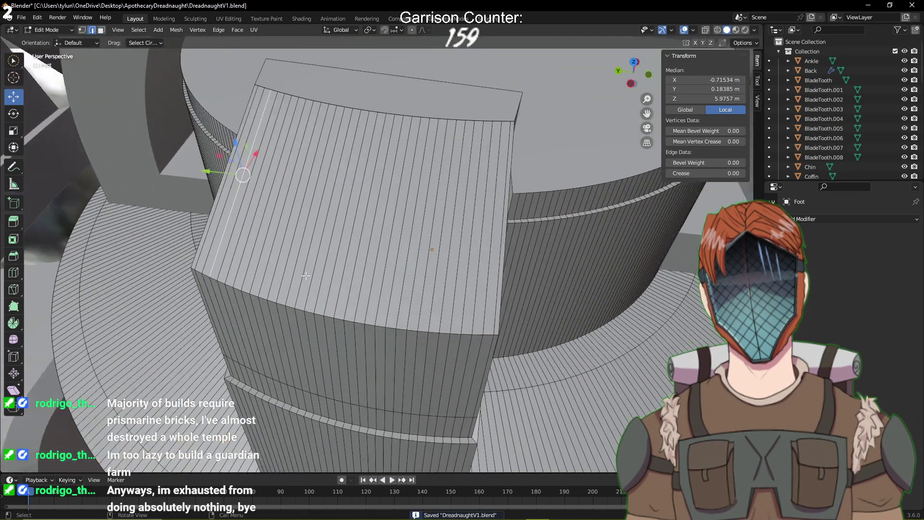
pyautogui.scroll(-3, 83, 274)
pyautogui.click(123, 273)
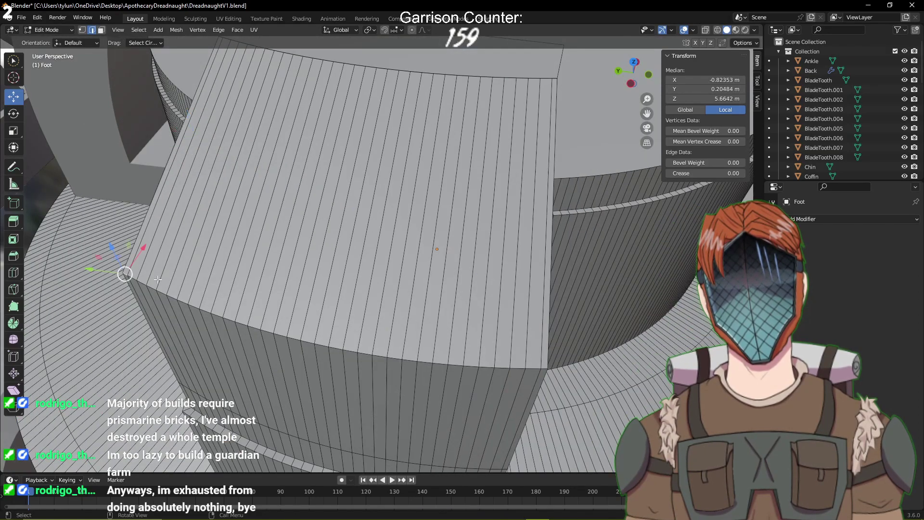
pyautogui.keyDown('alt'); pyautogui.click(183, 300); pyautogui.keyUp('alt')
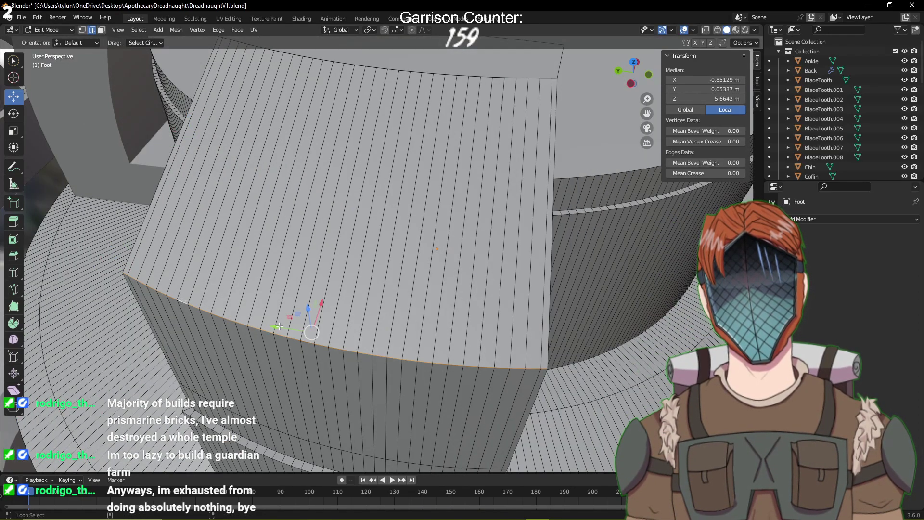
pyautogui.moveTo(289, 315); pyautogui.dragTo(342, 328, button='middle')
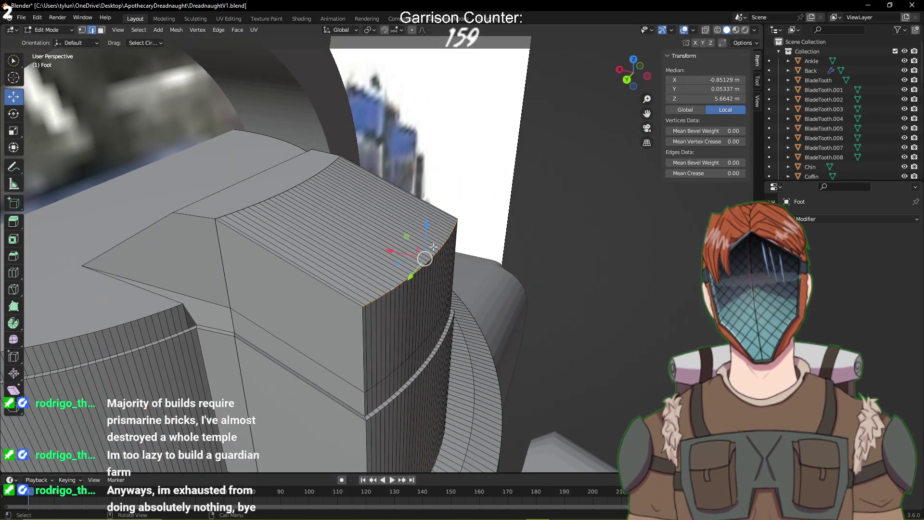
pyautogui.moveTo(422, 232); pyautogui.dragTo(423, 212)
pyautogui.moveTo(423, 212); pyautogui.dragTo(455, 142, button='middle')
pyautogui.press('Tab')
pyautogui.hotkey('ctrl', 's')
# Select the central run of lower outer faces on the foot's extended block in face mode, leaving narrow side margins
pyautogui.moveTo(515, 151); pyautogui.dragTo(368, 282, button='middle')
pyautogui.scroll(-5, 465, 202)
pyautogui.press('Tab')
pyautogui.scroll(8, 368, 283)
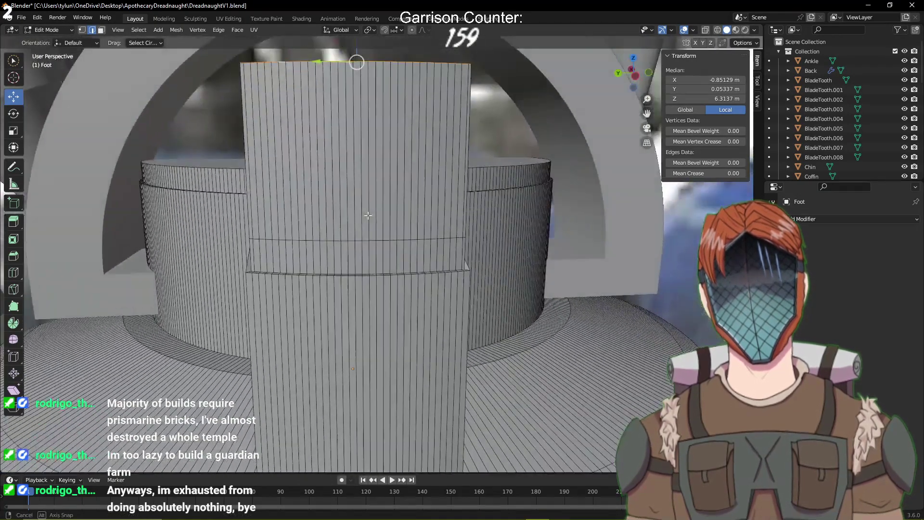
pyautogui.moveTo(368, 215); pyautogui.dragTo(315, 304, button='middle')
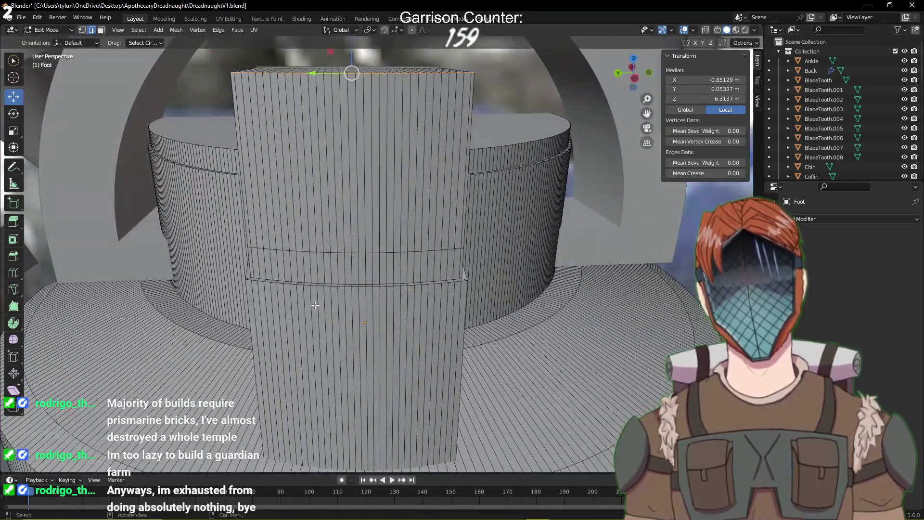
pyautogui.click(248, 295)
pyautogui.click(103, 33)
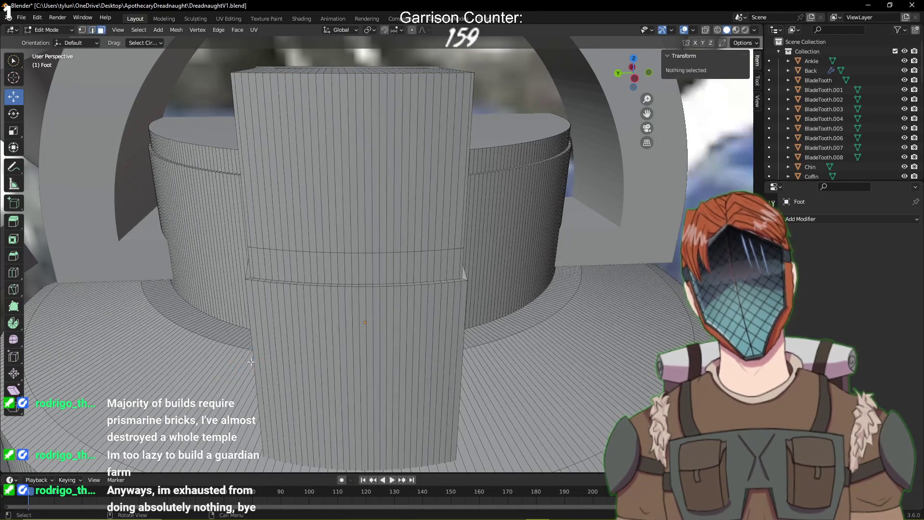
pyautogui.click(274, 295)
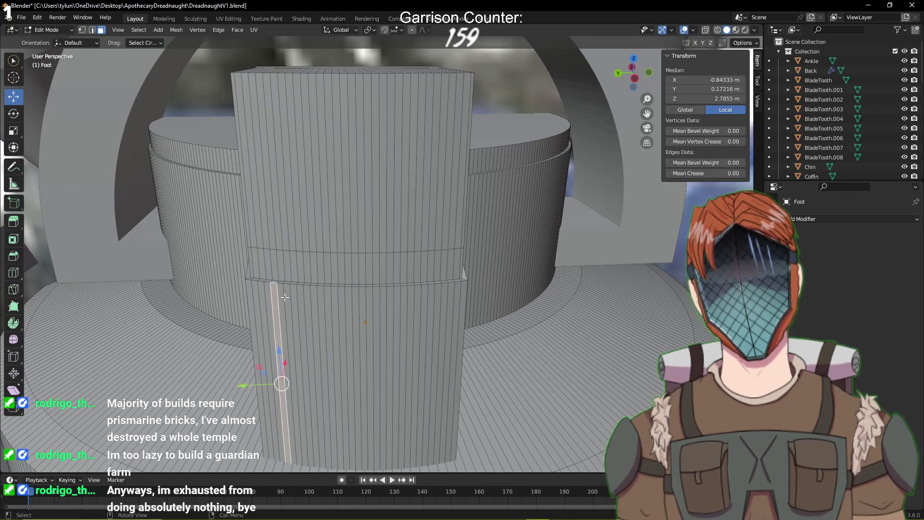
pyautogui.keyDown('ctrl'); pyautogui.click(437, 299); pyautogui.keyUp('ctrl')
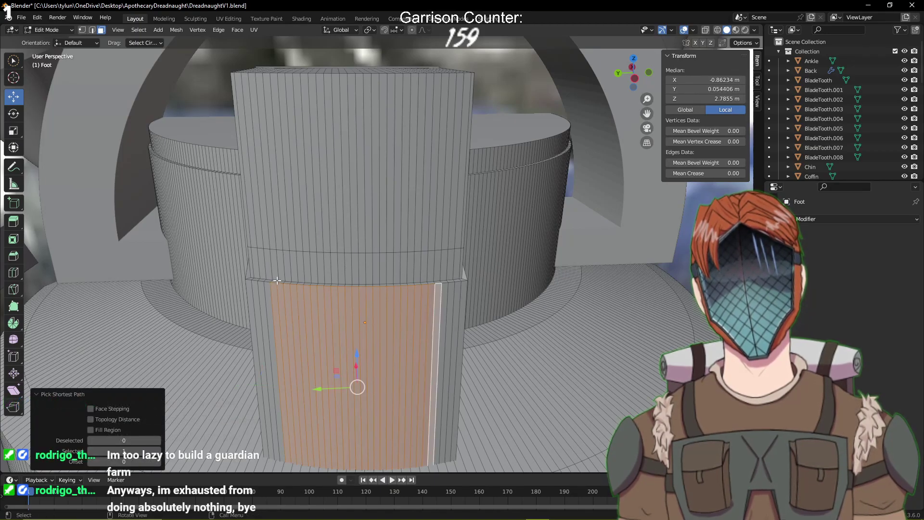
# Extend the selection with the matching central faces in the ledge, narrow band and upper section of the block's outer side
pyautogui.scroll(3, 277, 281)
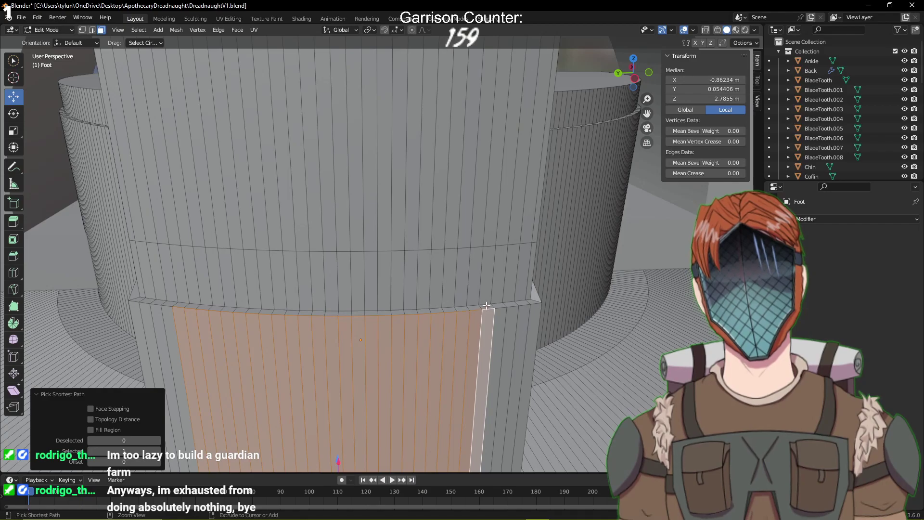
pyautogui.keyDown('ctrl'); pyautogui.click(487, 305); pyautogui.keyUp('ctrl')
pyautogui.keyDown('ctrl'); pyautogui.click(180, 304); pyautogui.keyUp('ctrl')
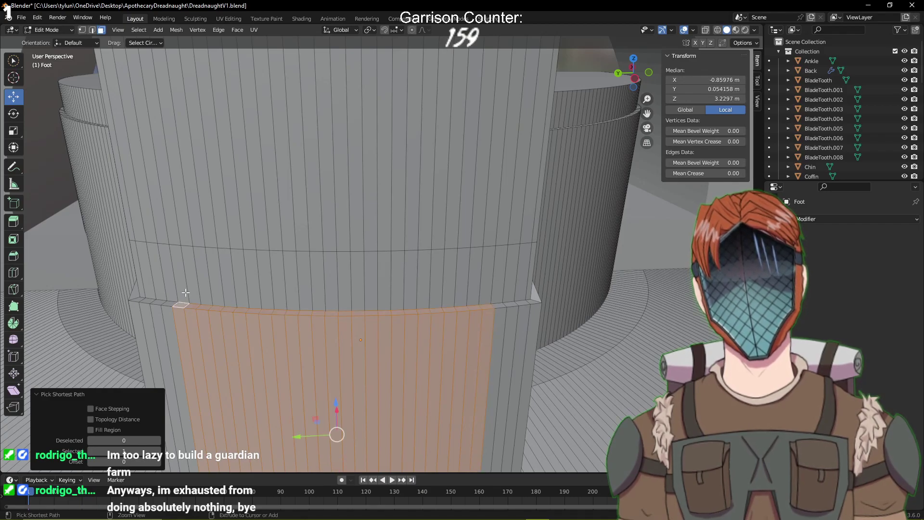
pyautogui.keyDown('ctrl'); pyautogui.click(186, 293); pyautogui.keyUp('ctrl')
pyautogui.keyDown('ctrl'); pyautogui.click(483, 290); pyautogui.keyUp('ctrl')
pyautogui.keyDown('ctrl'); pyautogui.click(490, 229); pyautogui.keyUp('ctrl')
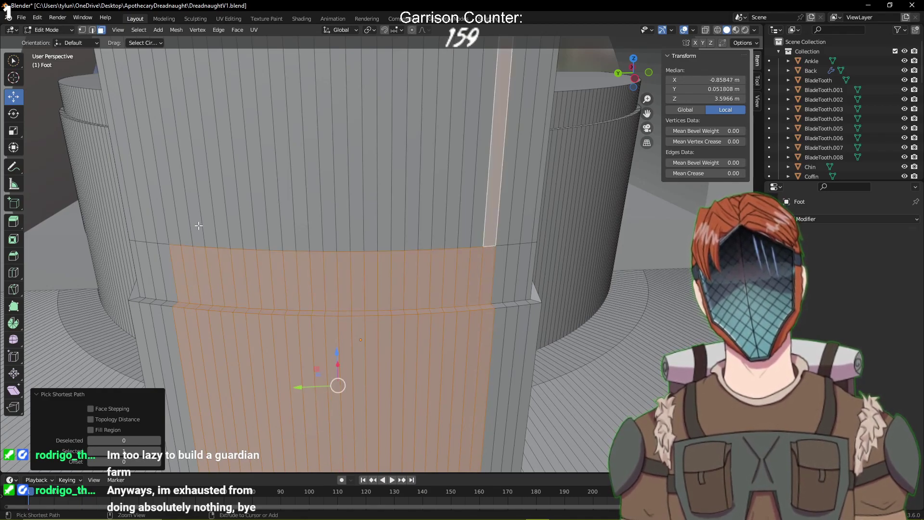
pyautogui.keyDown('ctrl'); pyautogui.click(173, 226); pyautogui.keyUp('ctrl')
pyautogui.scroll(-2, 325, 252)
pyautogui.moveTo(326, 251); pyautogui.dragTo(343, 272, button='middle')
pyautogui.scroll(3, 343, 273)
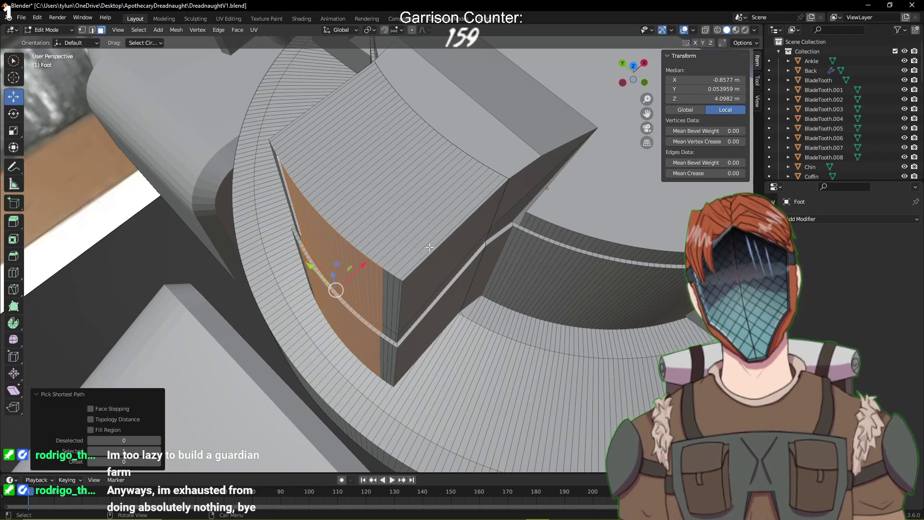
pyautogui.moveTo(429, 247); pyautogui.dragTo(451, 231, button='middle')
pyautogui.press('e')
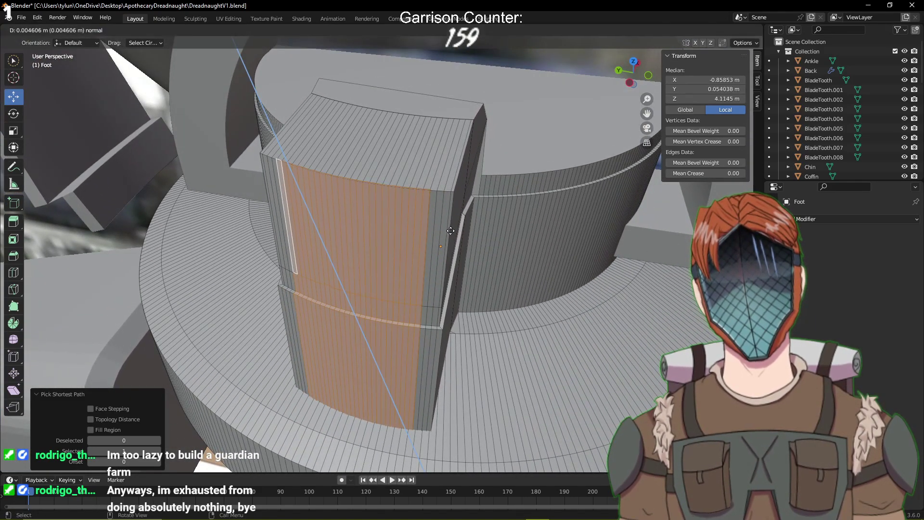
pyautogui.rightClick(451, 230)
pyautogui.hotkey('ctrl', 'z')
pyautogui.press('g')
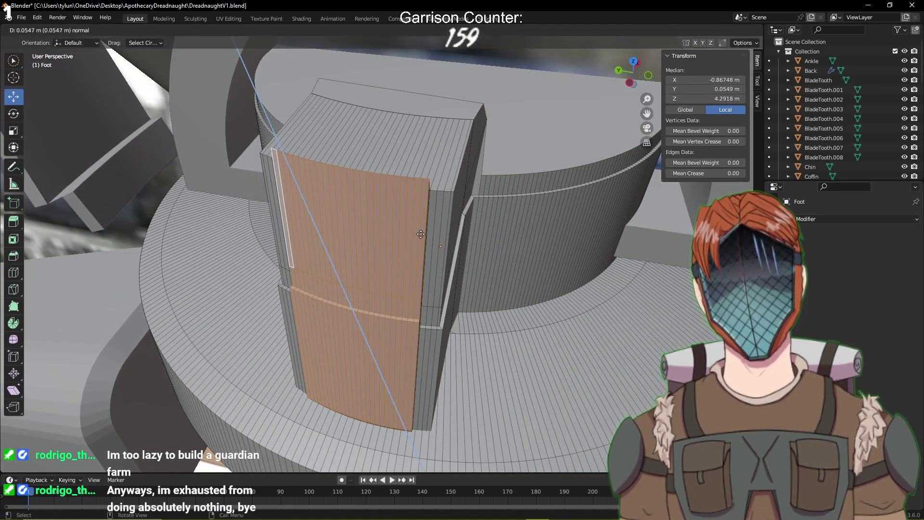
pyautogui.rightClick(421, 234)
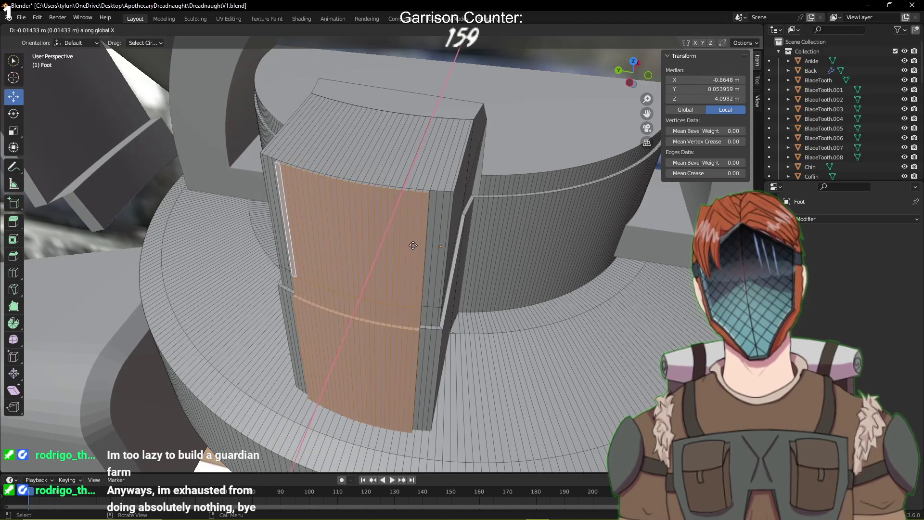
# Try extruding the selected central outer faces about -0.075 m along global X
pyautogui.moveTo(422, 234); pyautogui.dragTo(384, 244, button='middle')
pyautogui.hotkey('ctrl', 'z')
pyautogui.press('g')
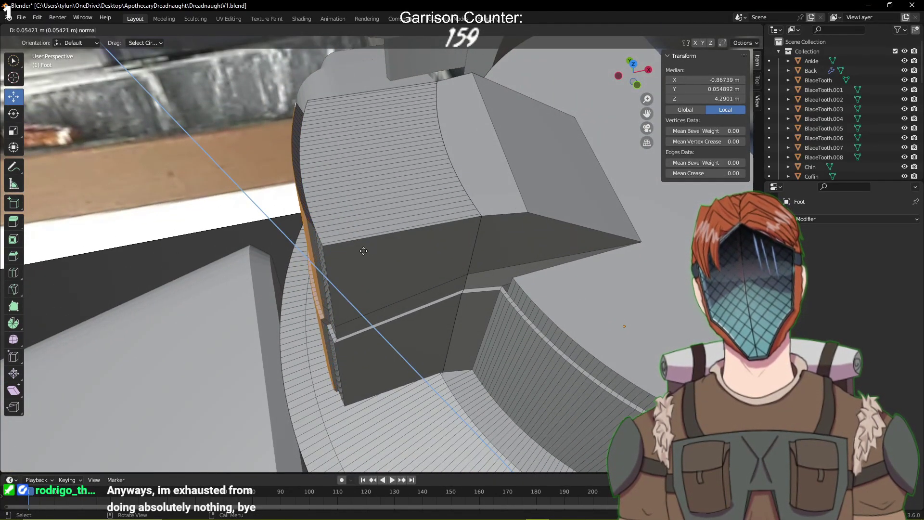
pyautogui.press('x')
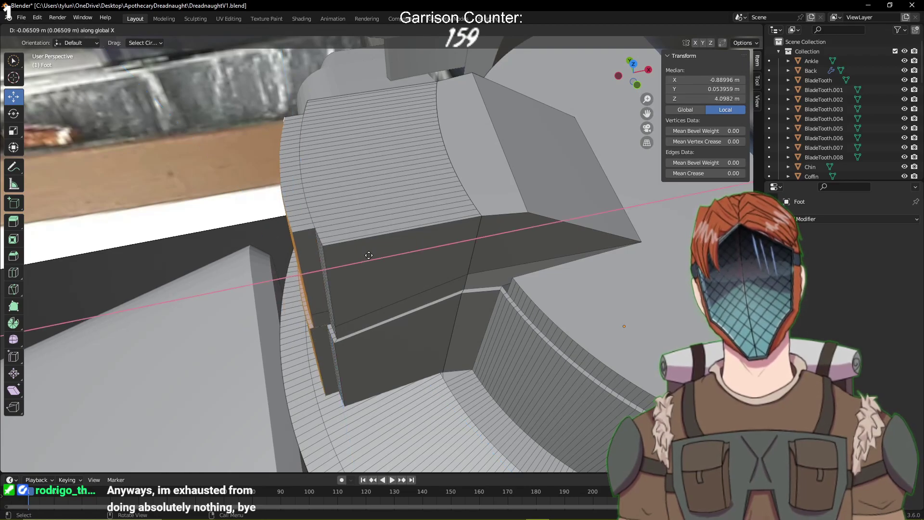
pyautogui.click(366, 254)
pyautogui.moveTo(366, 254); pyautogui.dragTo(425, 216, button='middle')
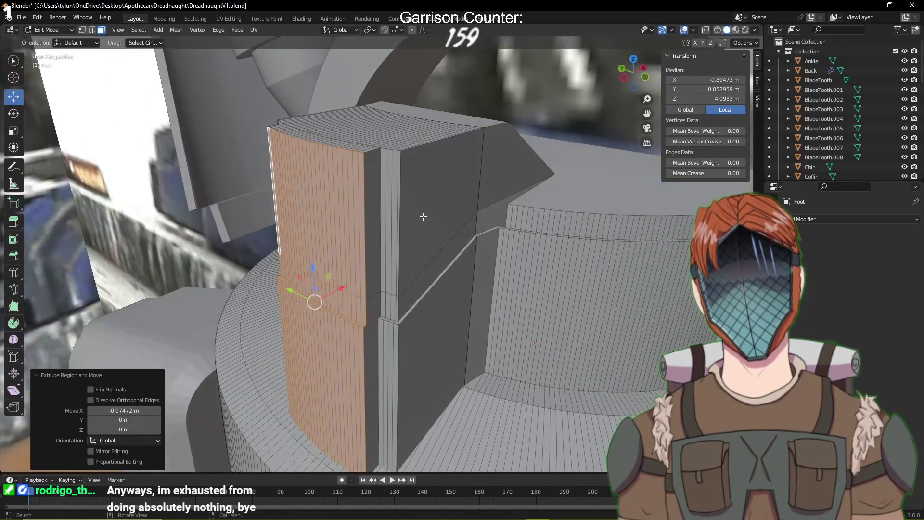
pyautogui.hotkey('ctrl', 'z')
pyautogui.press('i')
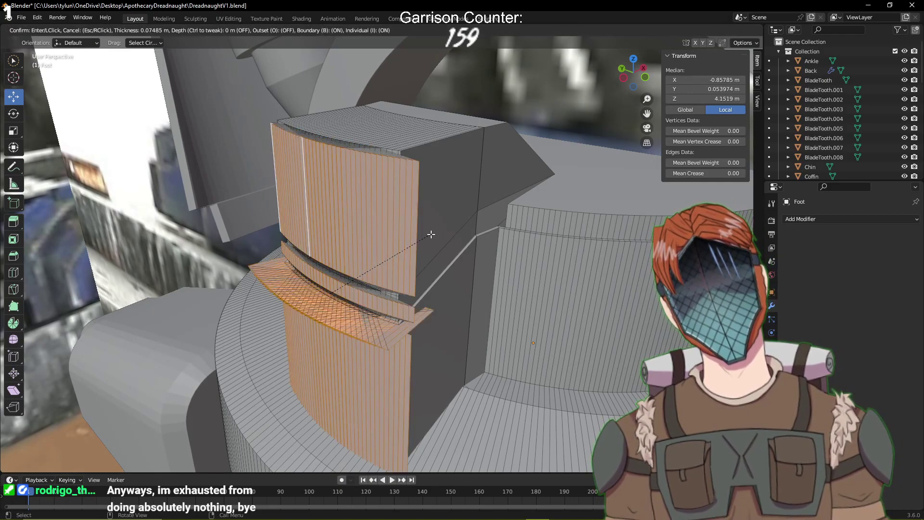
pyautogui.press('i')
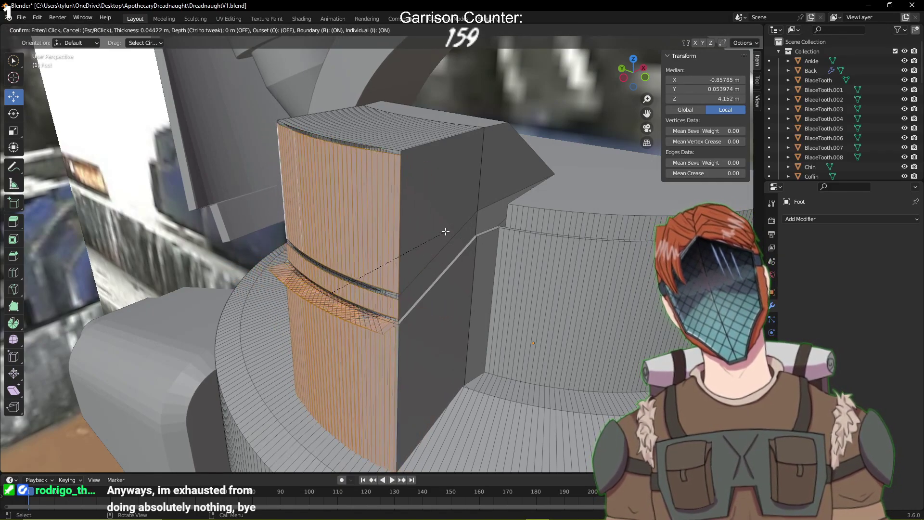
pyautogui.click(443, 232)
pyautogui.moveTo(443, 232); pyautogui.dragTo(496, 214, button='middle')
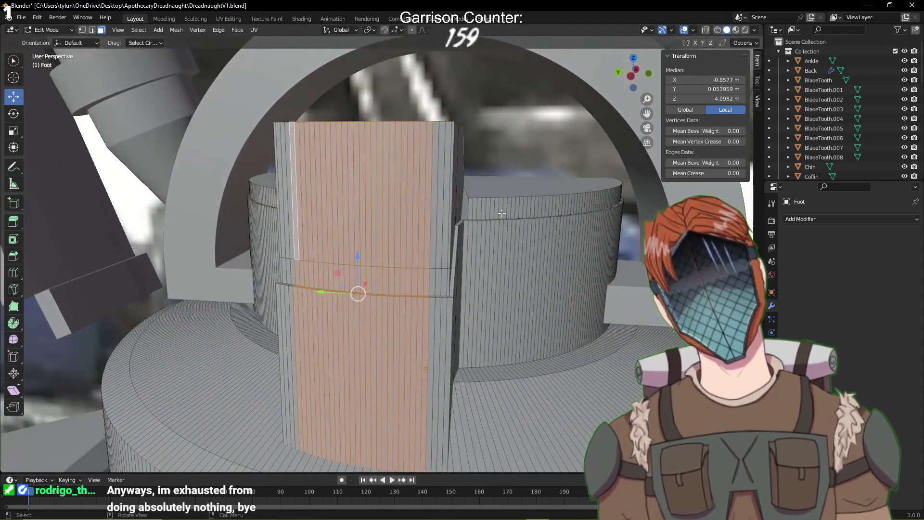
pyautogui.press('i')
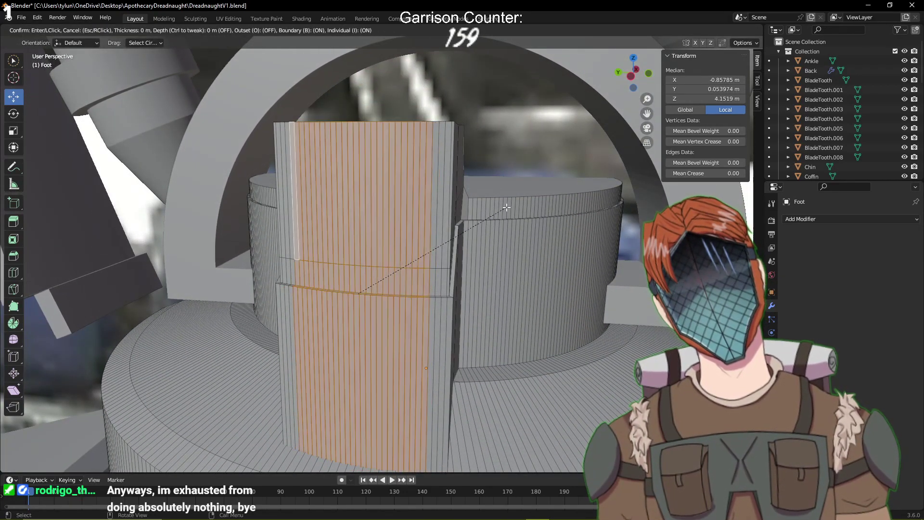
pyautogui.press('Escape')
# Try insetting the selected central faces as one region by about 0.027 m and extruding them along global X
pyautogui.press('i')
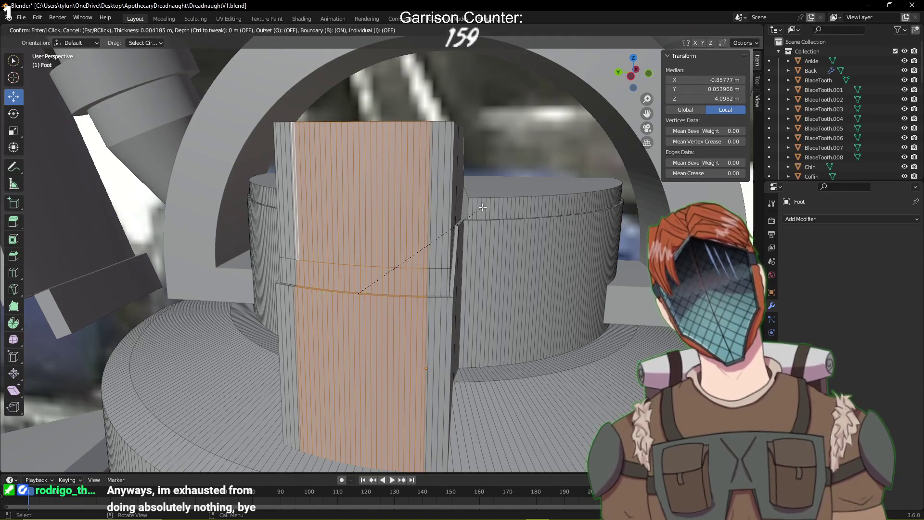
pyautogui.click(469, 213)
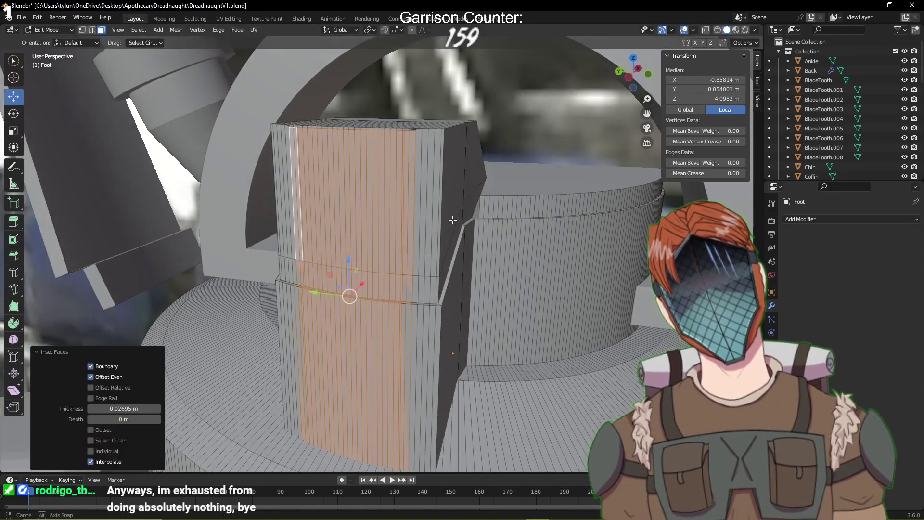
pyautogui.moveTo(452, 219); pyautogui.dragTo(423, 236, button='middle')
pyautogui.press('e')
pyautogui.press('z')
pyautogui.press('x')
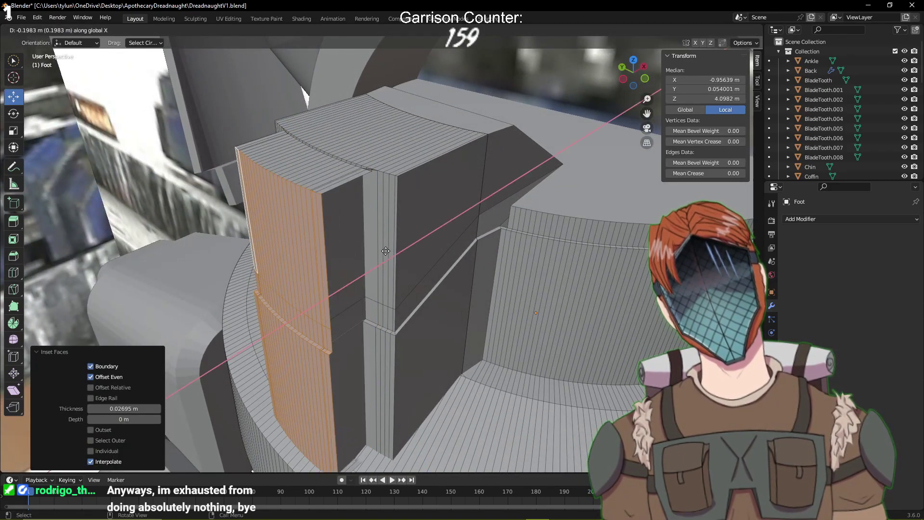
pyautogui.press('z')
pyautogui.press('y')
pyautogui.press('x')
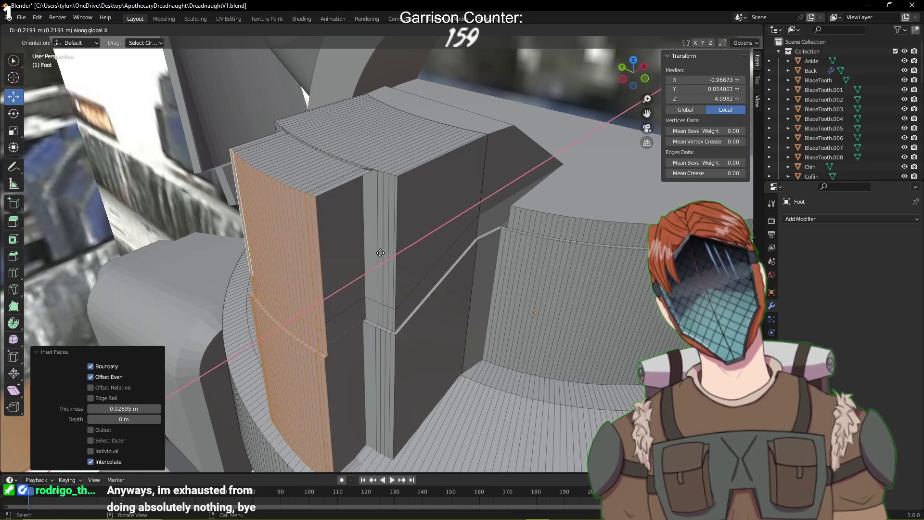
pyautogui.click(428, 230)
pyautogui.moveTo(428, 230); pyautogui.dragTo(428, 275, button='middle')
pyautogui.hotkey('ctrl', 'z')
# Move the block's selected central outer faces about -0.093 m along global X and save the file
pyautogui.scroll(3, 423, 259)
pyautogui.keyDown('shift'); pyautogui.moveTo(385, 318); pyautogui.dragTo(365, 247, button='middle'); pyautogui.keyUp('shift')
pyautogui.moveTo(359, 247); pyautogui.dragTo(321, 267)
pyautogui.moveTo(322, 265); pyautogui.dragTo(439, 206, button='middle')
pyautogui.hotkey('ctrl', 's')
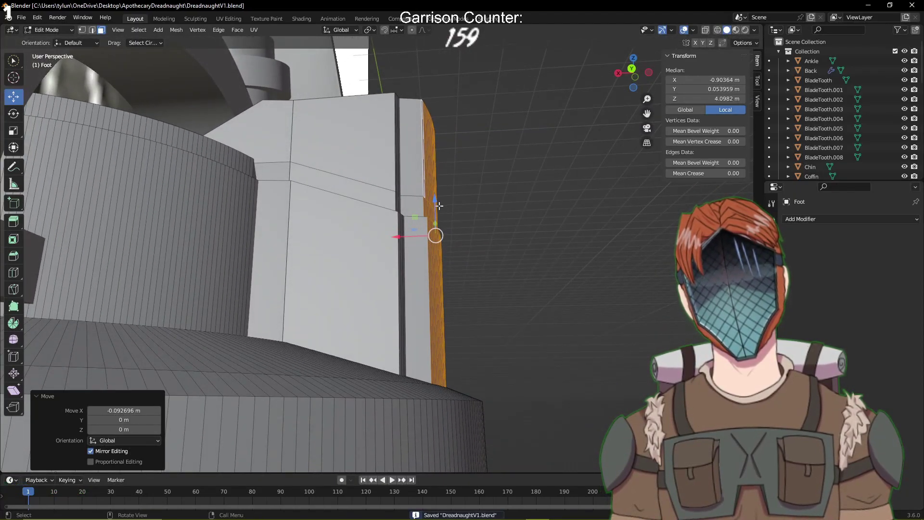
# Lower the selected faces along global Z to a local median Z of about 4.03 m, save, and return to Object Mode
pyautogui.moveTo(433, 204); pyautogui.dragTo(434, 209)
pyautogui.hotkey('ctrl', 's')
pyautogui.moveTo(433, 210); pyautogui.dragTo(232, 256, button='middle')
pyautogui.press('Tab')
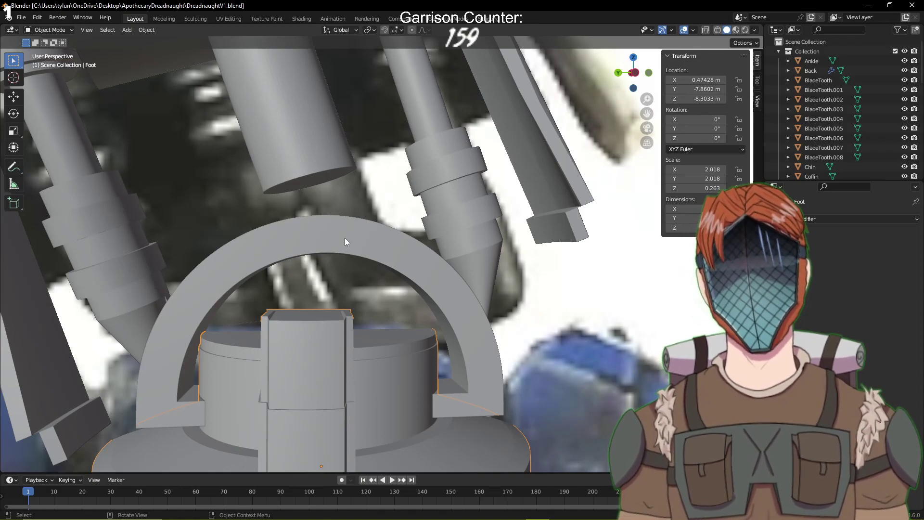
# Examine the foot, bracket and pistons and compare them with the Dreadnought reference artwork
pyautogui.keyDown('shift'); pyautogui.moveTo(345, 237); pyautogui.dragTo(313, 281, button='middle'); pyautogui.keyUp('shift')
pyautogui.scroll(-3, 379, 299)
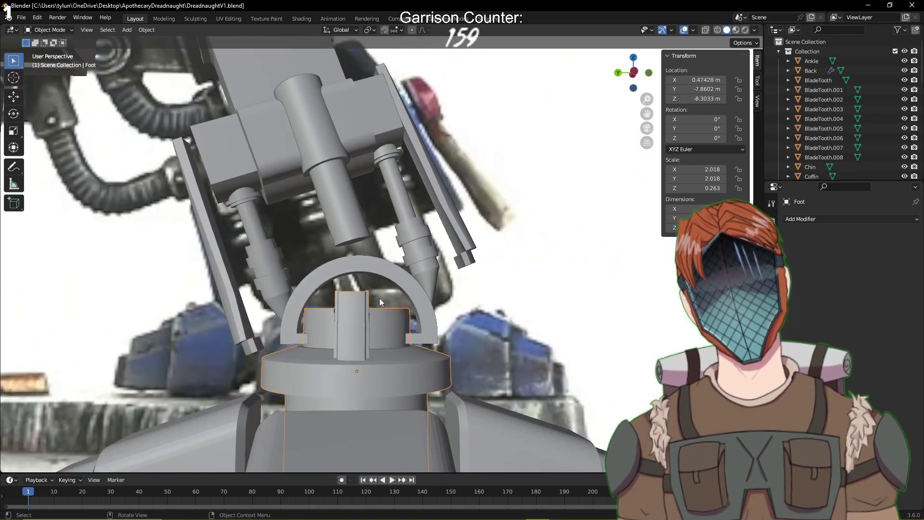
pyautogui.moveTo(379, 301); pyautogui.dragTo(199, 290, button='middle')
pyautogui.scroll(-8, 200, 290)
pyautogui.keyDown('shift'); pyautogui.moveTo(462, 313); pyautogui.dragTo(260, 315, button='middle'); pyautogui.keyUp('shift')
pyautogui.keyDown('shift'); pyautogui.moveTo(602, 297); pyautogui.dragTo(341, 307, button='middle'); pyautogui.keyUp('shift')
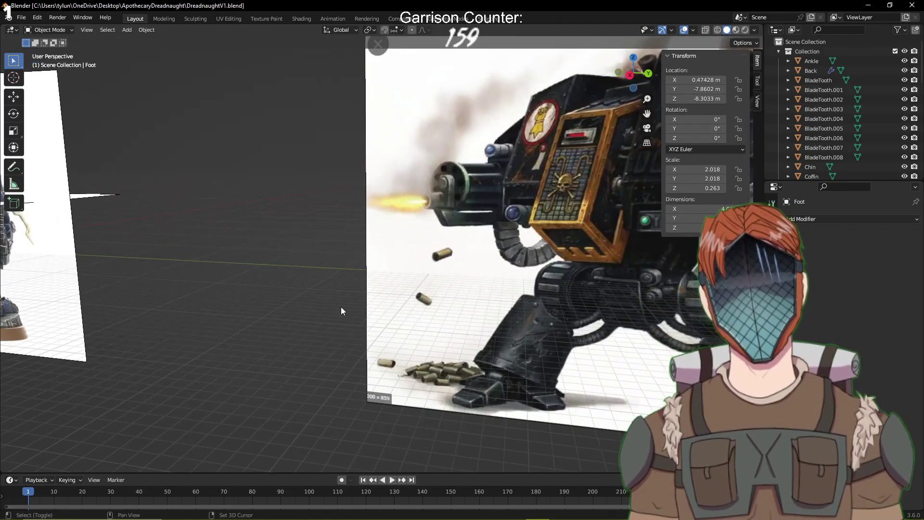
pyautogui.scroll(-5, 342, 311)
pyautogui.moveTo(410, 314); pyautogui.dragTo(422, 231, button='middle')
pyautogui.scroll(6, 597, 279)
pyautogui.scroll(4, 431, 292)
pyautogui.moveTo(422, 230); pyautogui.dragTo(429, 234, button='middle')
pyautogui.scroll(-6, 432, 320)
# Deselect the foot and save the file
pyautogui.click(431, 321)
pyautogui.moveTo(341, 215); pyautogui.dragTo(403, 229, button='middle')
pyautogui.scroll(4, 392, 238)
pyautogui.hotkey('ctrl', 's')
pyautogui.scroll(1, 403, 238)
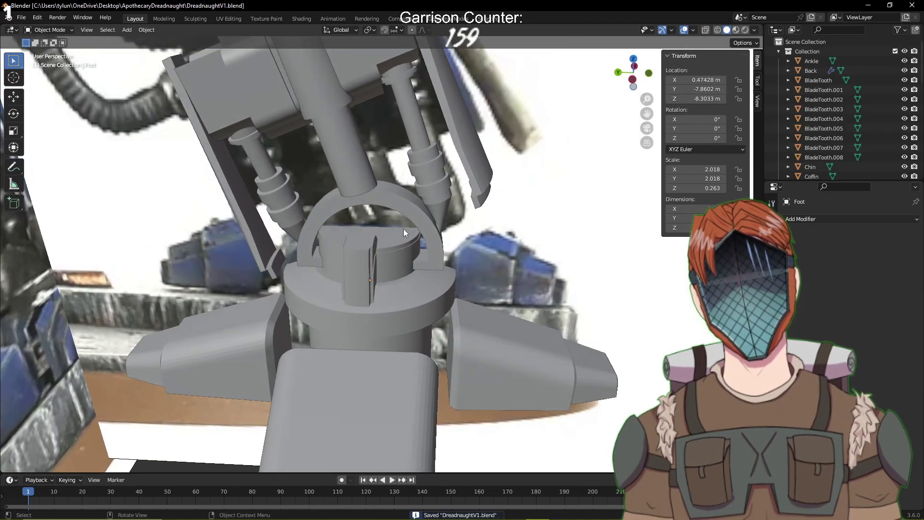
pyautogui.scroll(2, 404, 229)
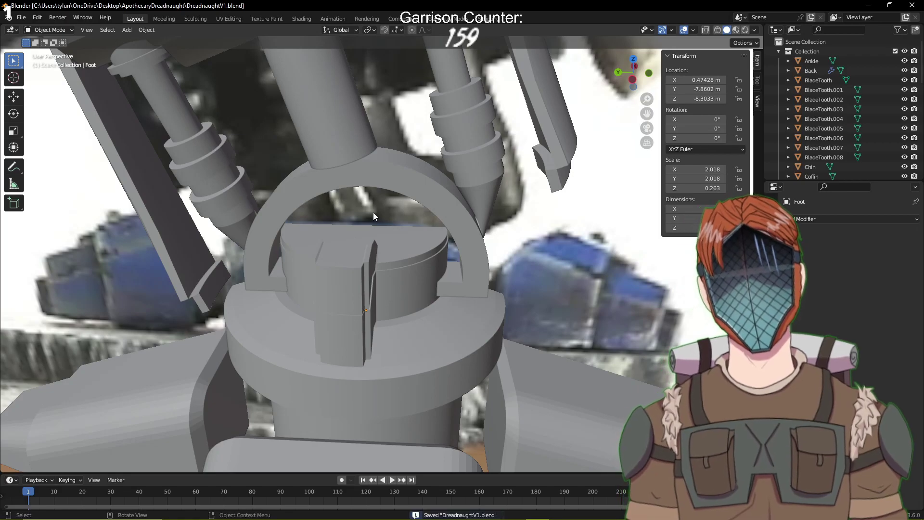
# Enter Edit Mode on the foot and select the central run of top faces on the projecting block
pyautogui.scroll(-10, 374, 212)
pyautogui.scroll(2, 524, 380)
pyautogui.scroll(8, 360, 216)
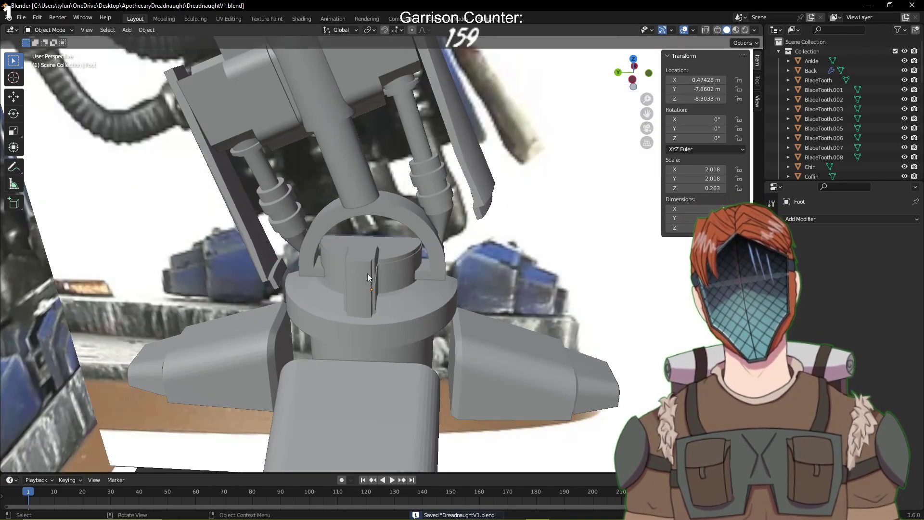
pyautogui.press('Tab')
pyautogui.scroll(10, 367, 276)
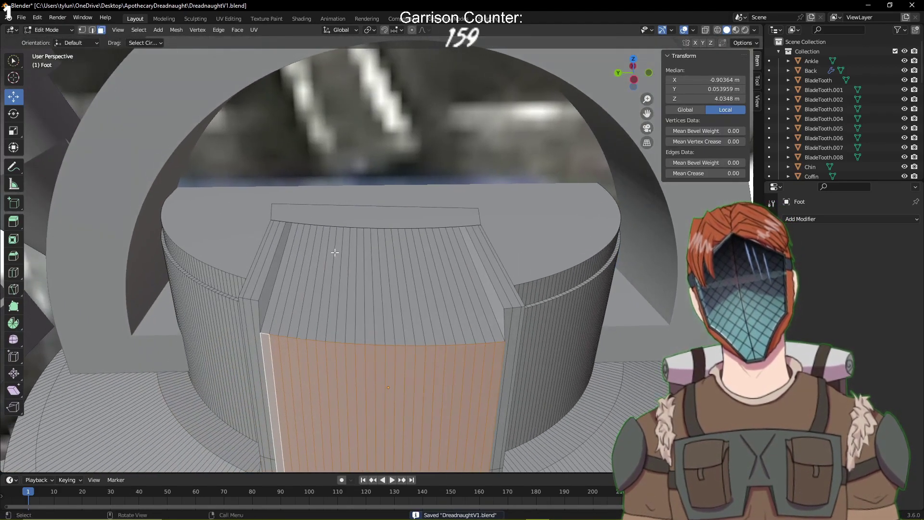
pyautogui.click(283, 267)
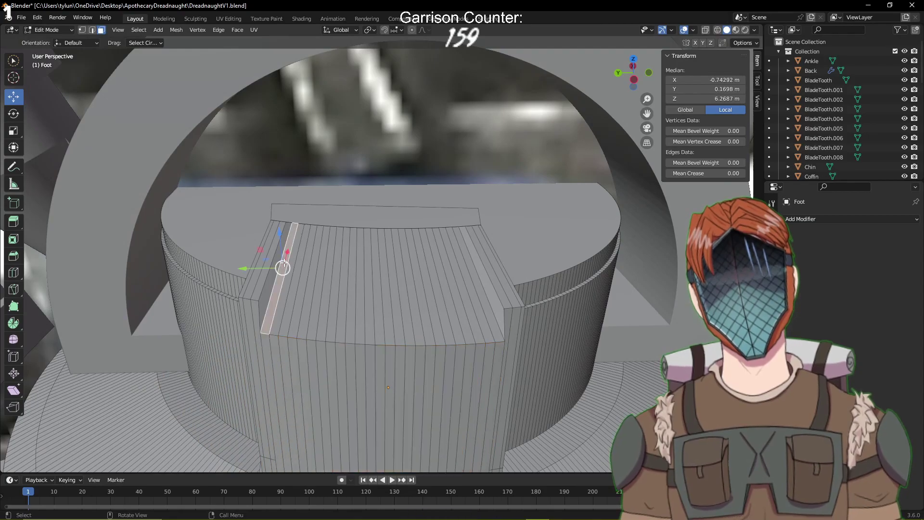
pyautogui.keyDown('ctrl'); pyautogui.click(483, 285); pyautogui.keyUp('ctrl')
pyautogui.moveTo(484, 286); pyautogui.dragTo(452, 291, button='middle')
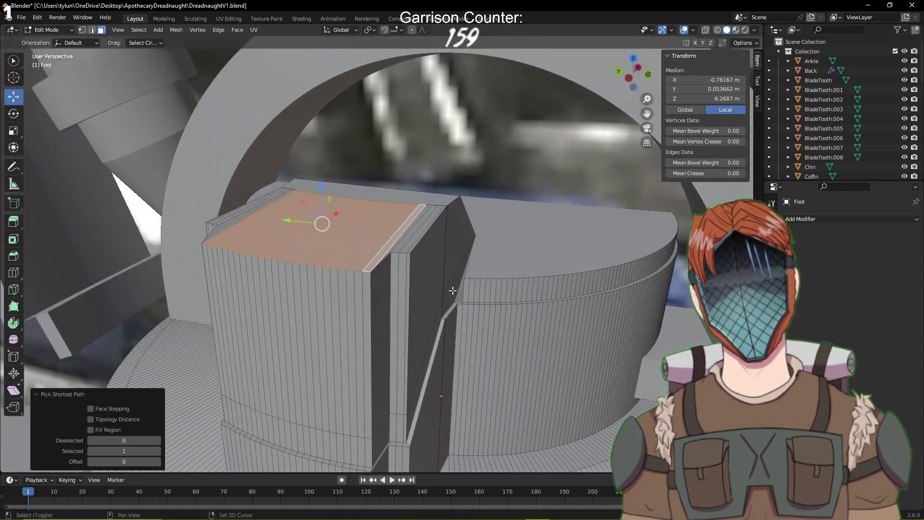
# Inset the block's selected top faces by about 0.003 m and extrude them upward about 0.347 m along their normal
pyautogui.press('i')
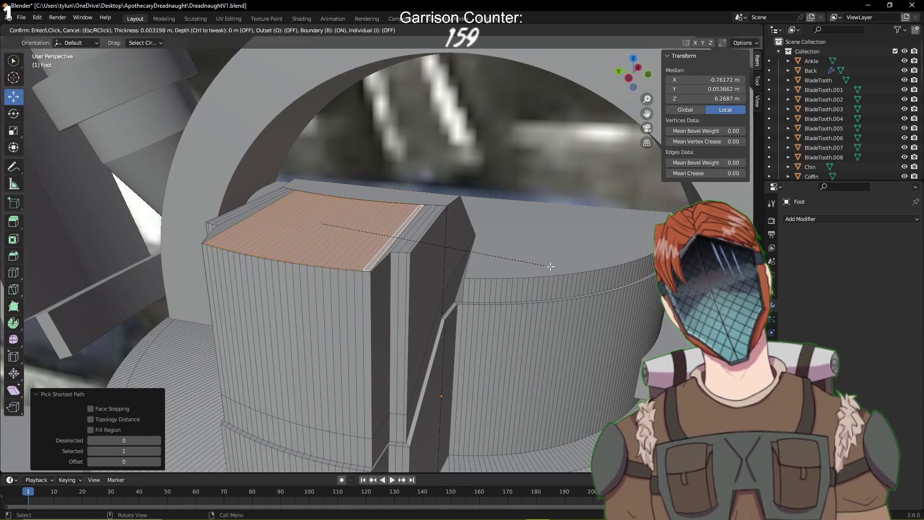
pyautogui.click(551, 265)
pyautogui.press('e')
pyautogui.click(553, 210)
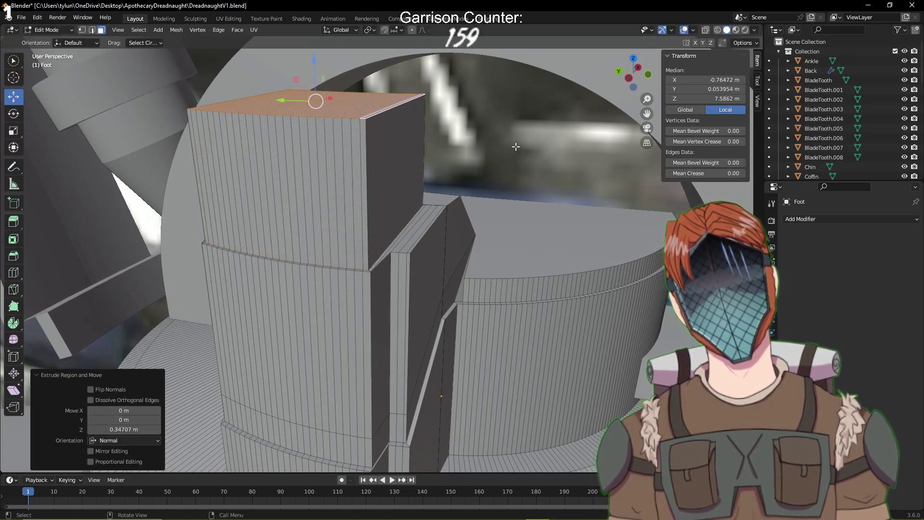
# Save the file and raise the extruded block's top faces about 0.031 m along global Z
pyautogui.moveTo(554, 209)
pyautogui.mouseDown(button='middle')
pyautogui.moveTo(545, 248)
pyautogui.moveTo(553, 218)
pyautogui.mouseUp(button='middle')
pyautogui.scroll(-5, 545, 248)
pyautogui.hotkey('ctrl', 's')
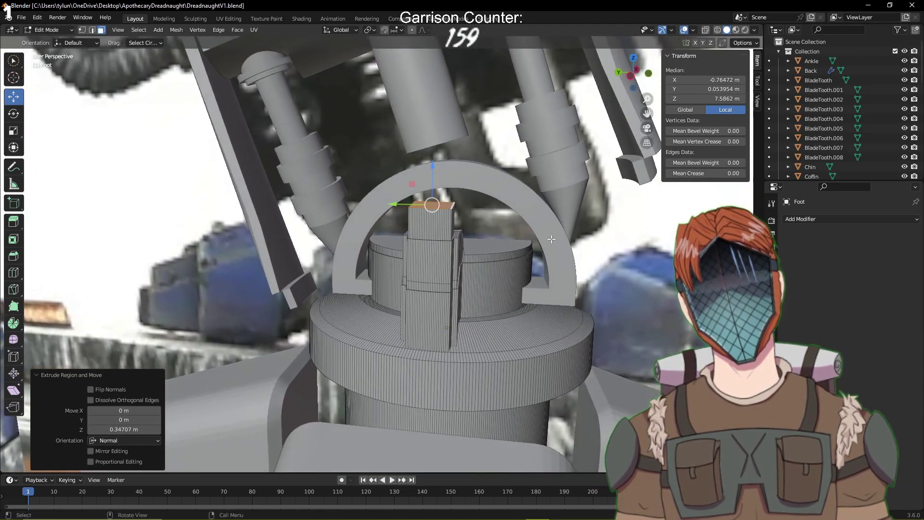
pyautogui.moveTo(528, 246); pyautogui.dragTo(511, 266, button='middle')
pyautogui.scroll(4, 509, 267)
pyautogui.scroll(4, 510, 268)
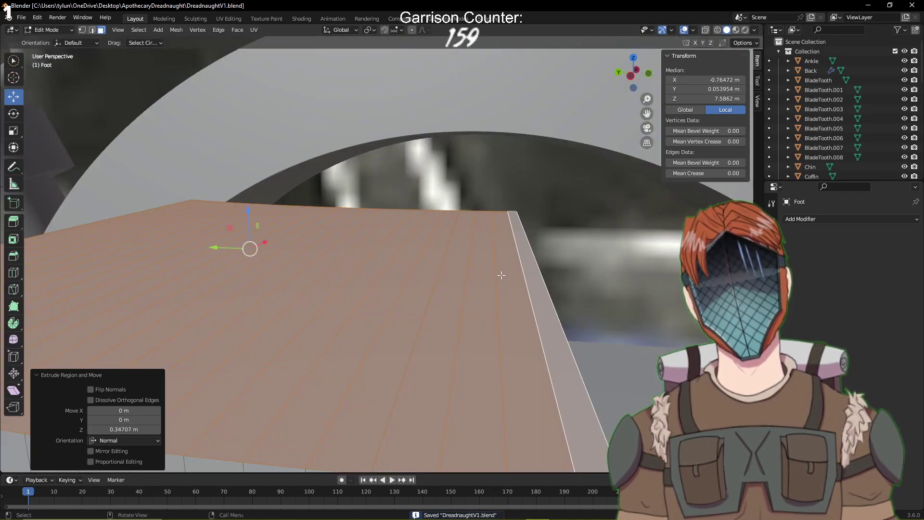
pyautogui.scroll(-2, 499, 271)
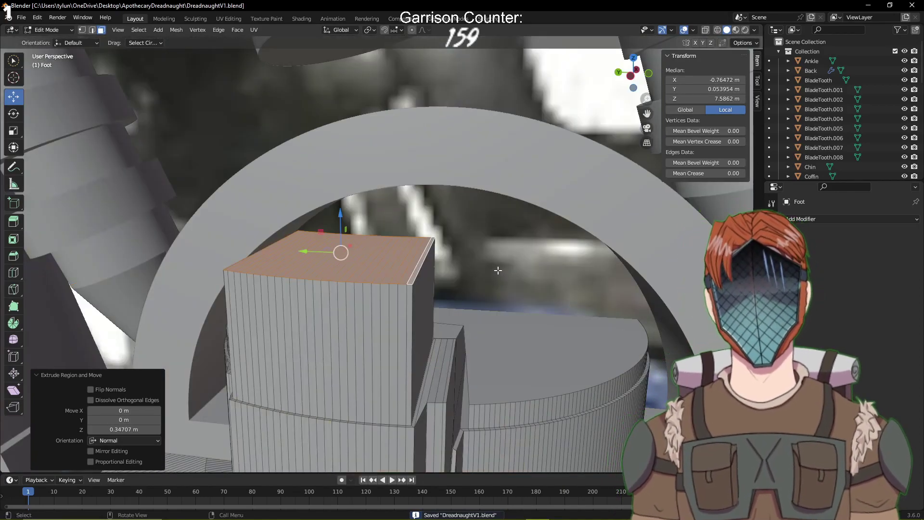
pyautogui.moveTo(340, 214); pyautogui.dragTo(340, 203)
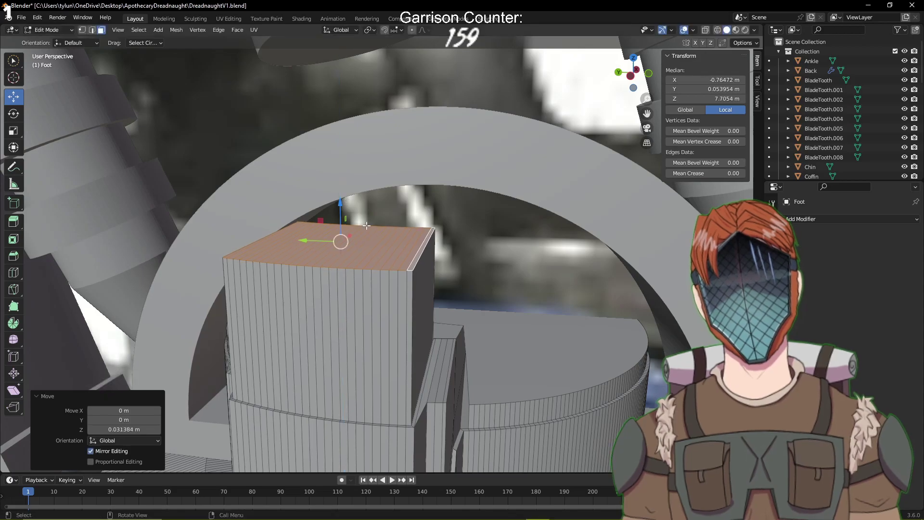
# Switch to edge selection and select the front and back runs of top edges on the raised block
pyautogui.moveTo(414, 274); pyautogui.dragTo(475, 278, button='middle')
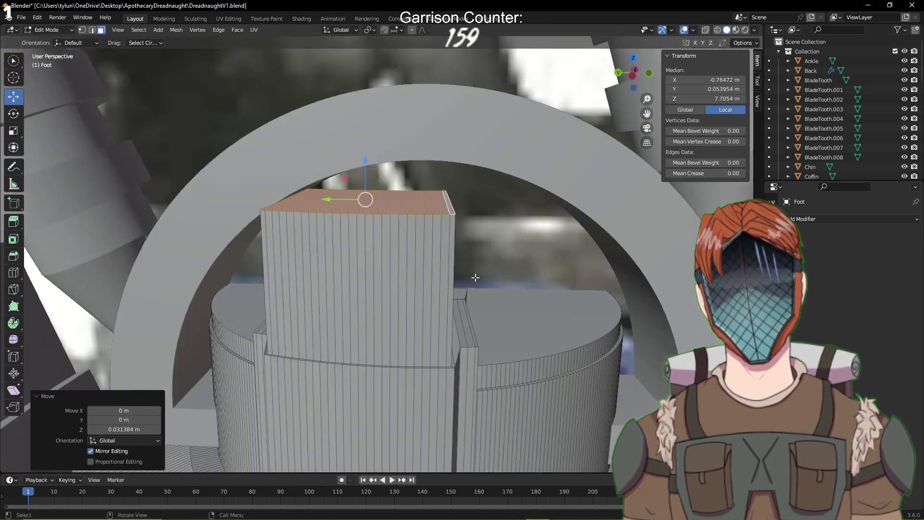
pyautogui.click(94, 30)
pyautogui.click(453, 213)
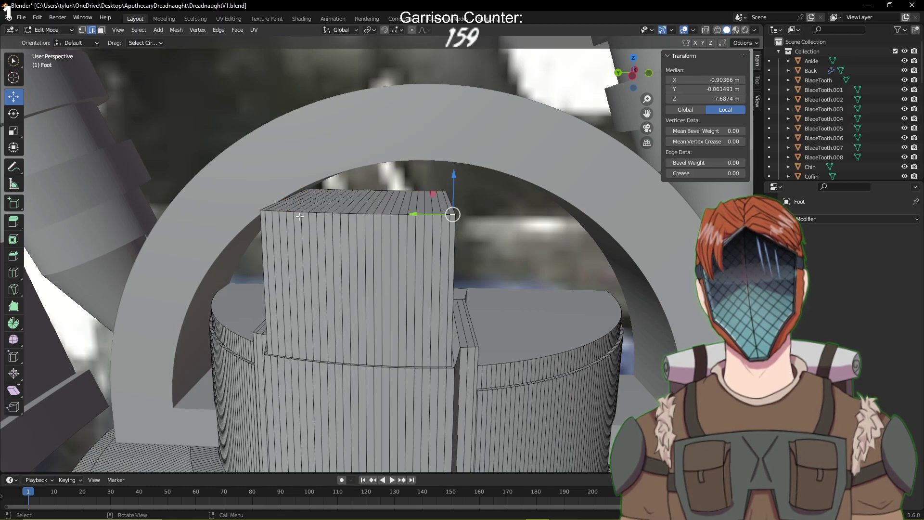
pyautogui.keyDown('ctrl'); pyautogui.click(263, 210); pyautogui.keyUp('ctrl')
pyautogui.moveTo(395, 208); pyautogui.dragTo(397, 251, button='middle')
pyautogui.scroll(3, 295, 262)
pyautogui.keyDown('shift'); pyautogui.moveTo(478, 174); pyautogui.dragTo(482, 202, button='middle'); pyautogui.keyUp('shift')
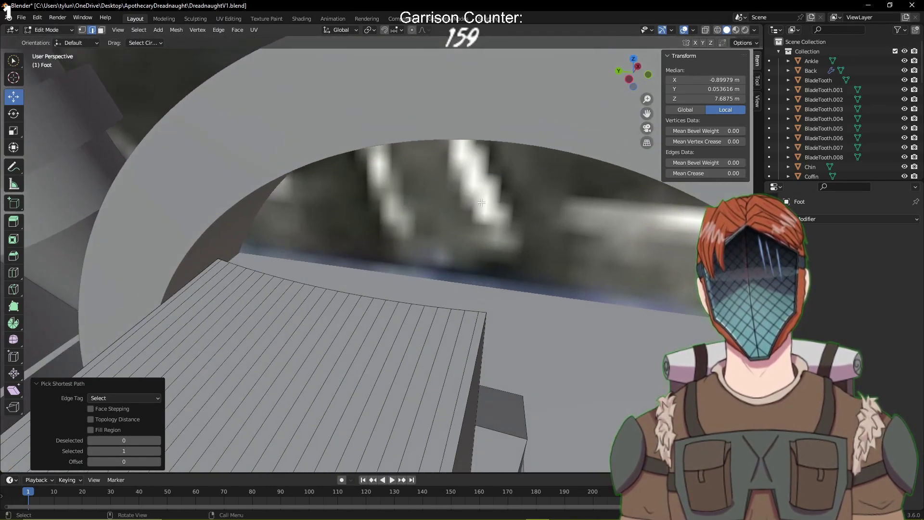
pyautogui.keyDown('ctrl'); pyautogui.click(484, 312); pyautogui.keyUp('ctrl')
pyautogui.click(481, 314)
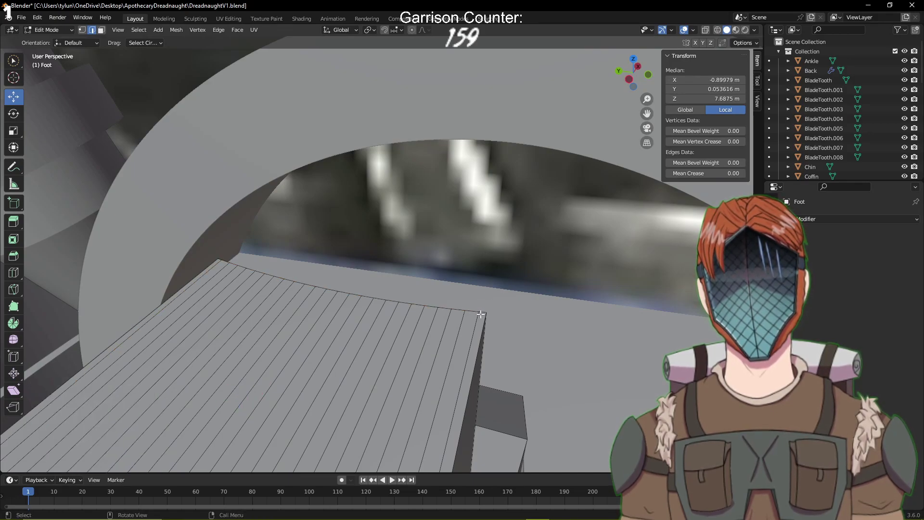
pyautogui.keyDown('ctrl'); pyautogui.click(218, 259); pyautogui.keyUp('ctrl')
pyautogui.scroll(-4, 346, 257)
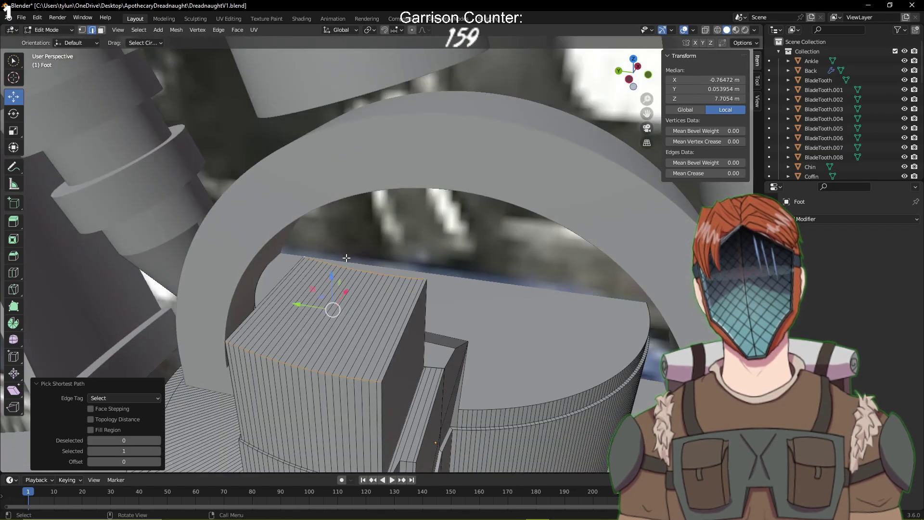
# Bevel the block's selected top edges with a width of about 0.113 m and 47 segments
pyautogui.click(12, 238)
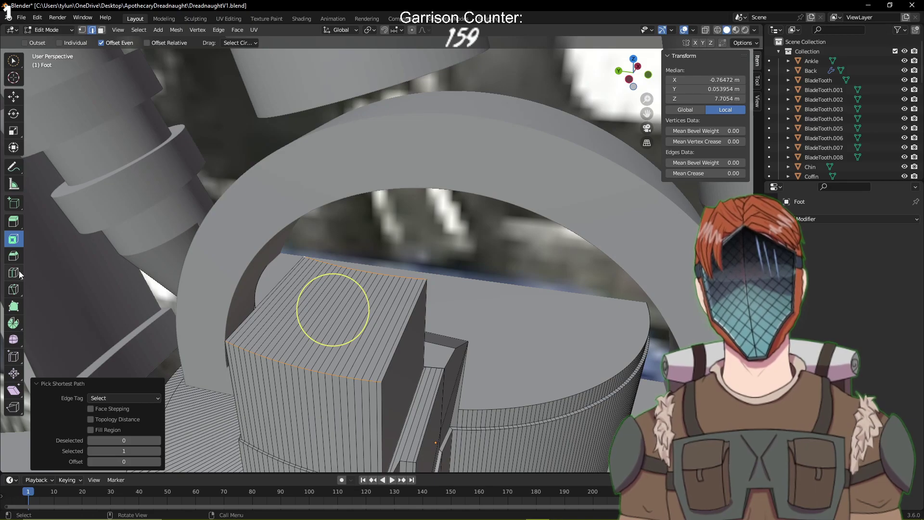
pyautogui.click(15, 258)
pyautogui.moveTo(332, 273); pyautogui.dragTo(322, 209)
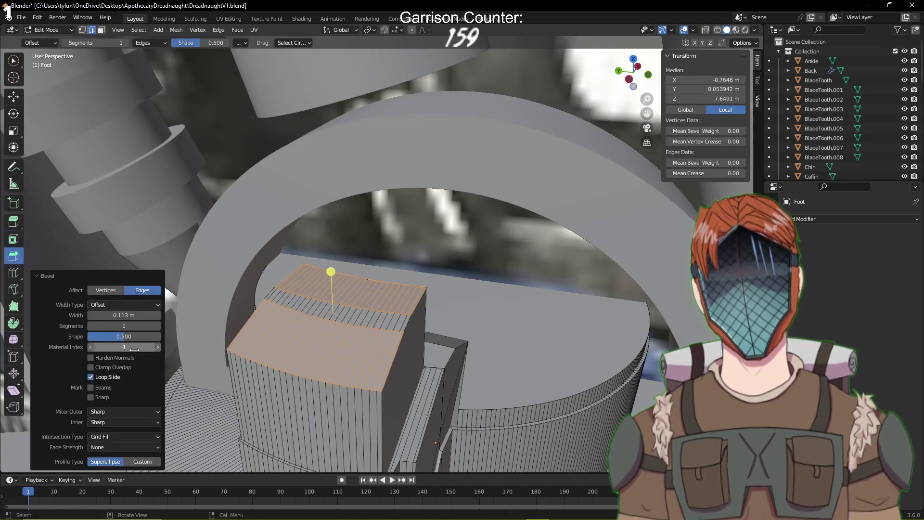
pyautogui.moveTo(148, 330); pyautogui.dragTo(192, 330)
pyautogui.moveTo(169, 333); pyautogui.dragTo(343, 218, button='middle')
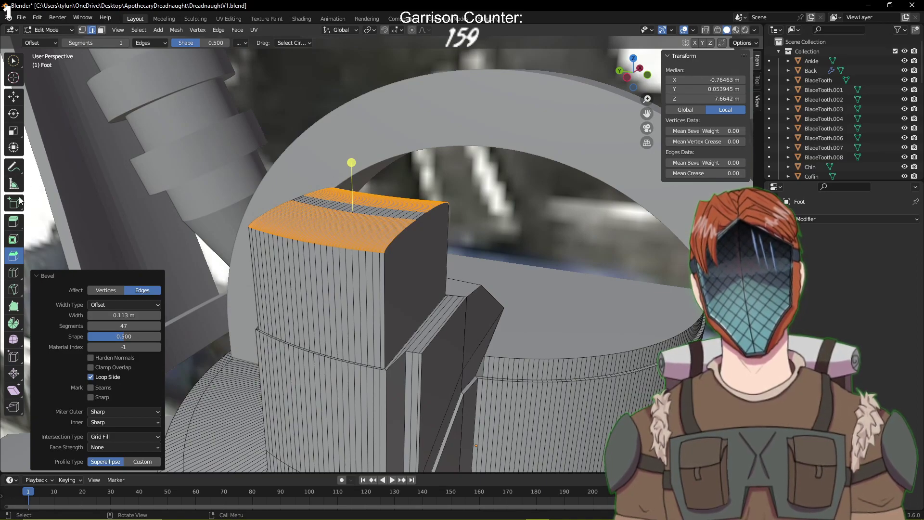
# Try to move the rounded top of the block upward with proportional editing, and save the file
pyautogui.click(14, 96)
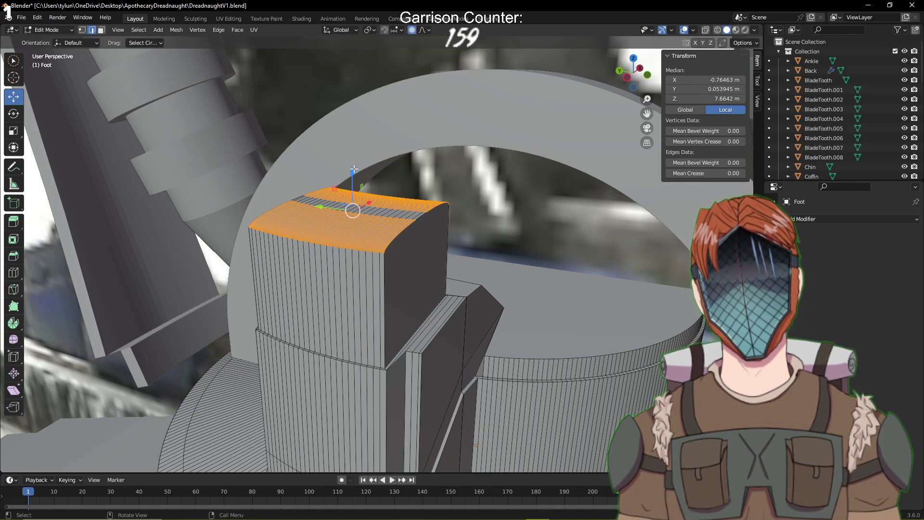
pyautogui.moveTo(354, 169); pyautogui.dragTo(354, 150)
pyautogui.hotkey('ctrl', 'z')
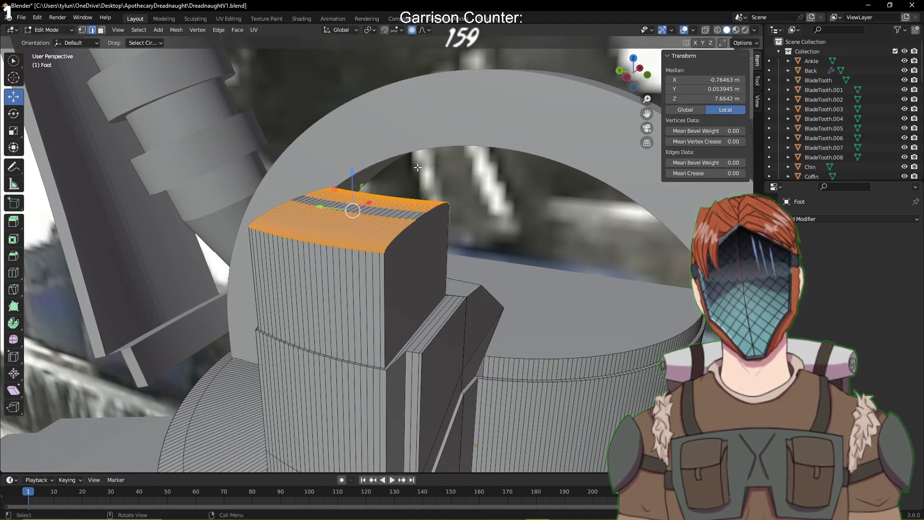
pyautogui.moveTo(418, 167); pyautogui.dragTo(411, 204, button='middle')
pyautogui.hotkey('ctrl', 's')
pyautogui.press('Tab')
pyautogui.press('Tab')
# Undo the block's bevel, upward extrusion and inset, back to the selected run of top faces on the projecting block
pyautogui.hotkey('ctrl', 'z')
pyautogui.hotkey('ctrl', 'z')
pyautogui.hotkey('ctrl', 'z')
pyautogui.hotkey('ctrl', 'z')
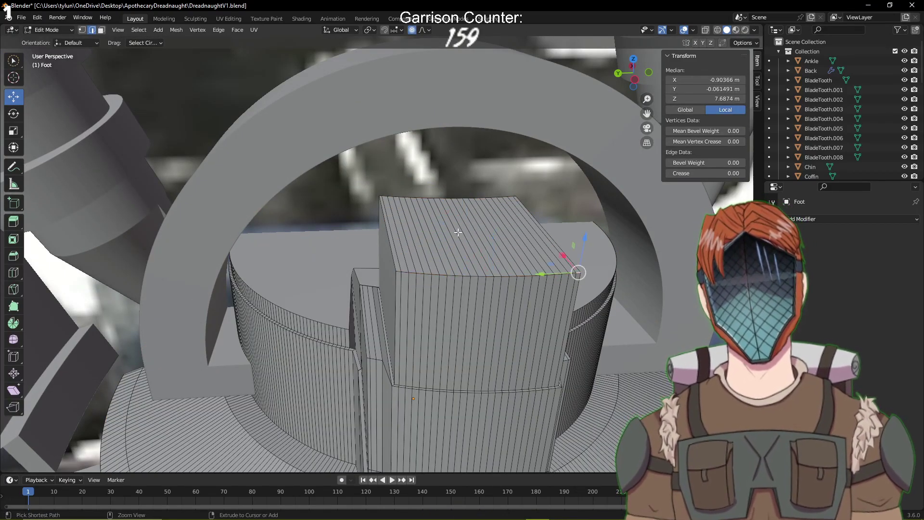
pyautogui.hotkey('ctrl', 'z')
pyautogui.hotkey('ctrl', 'z')
pyautogui.hotkey('ctrl', 'z')
pyautogui.hotkey('ctrl', 'z')
pyautogui.moveTo(528, 270); pyautogui.dragTo(537, 286, button='middle')
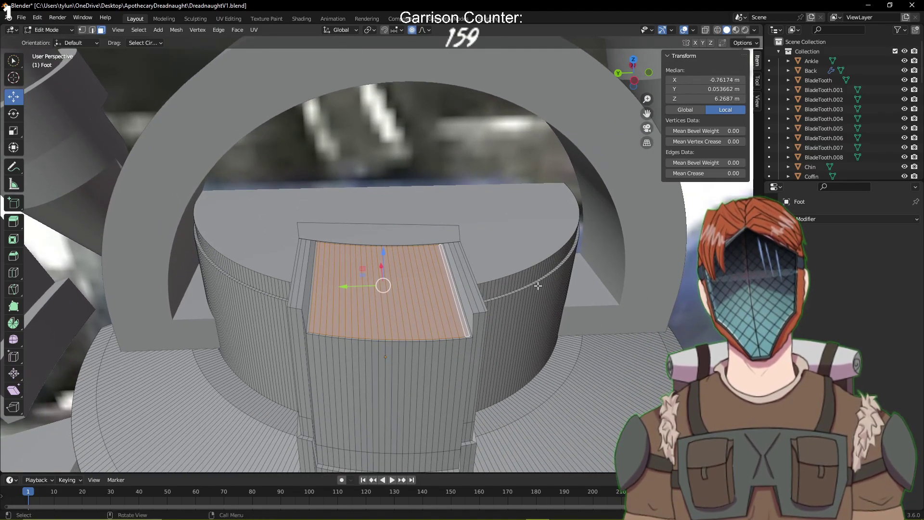
pyautogui.hotkey('ctrl', 'z')
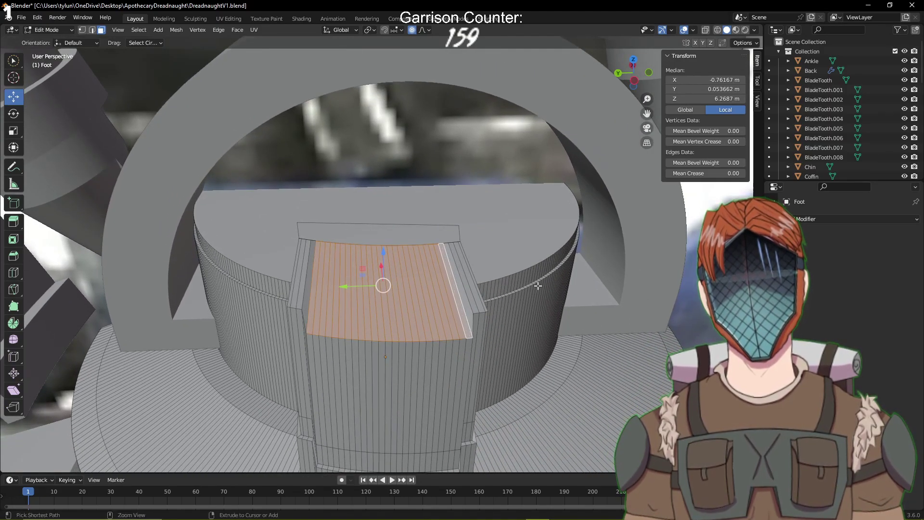
# Select matching groups of top faces along both sides of the projecting block, leaving the central strip unselected
pyautogui.click(309, 317)
pyautogui.keyDown('shift'); pyautogui.click(318, 321); pyautogui.keyUp('shift')
pyautogui.keyDown('shift'); pyautogui.click(323, 323); pyautogui.keyUp('shift')
pyautogui.keyDown('shift'); pyautogui.click(329, 325); pyautogui.keyUp('shift')
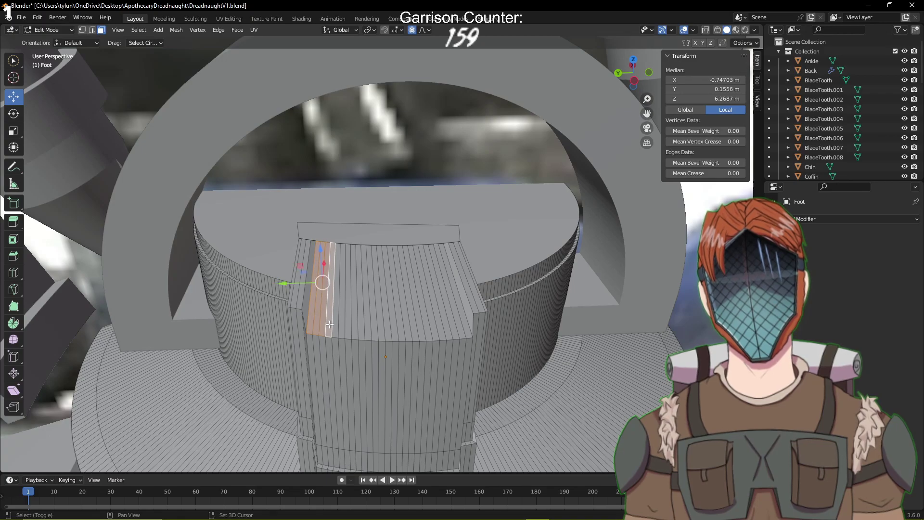
pyautogui.keyDown('shift'); pyautogui.click(342, 325); pyautogui.keyUp('shift')
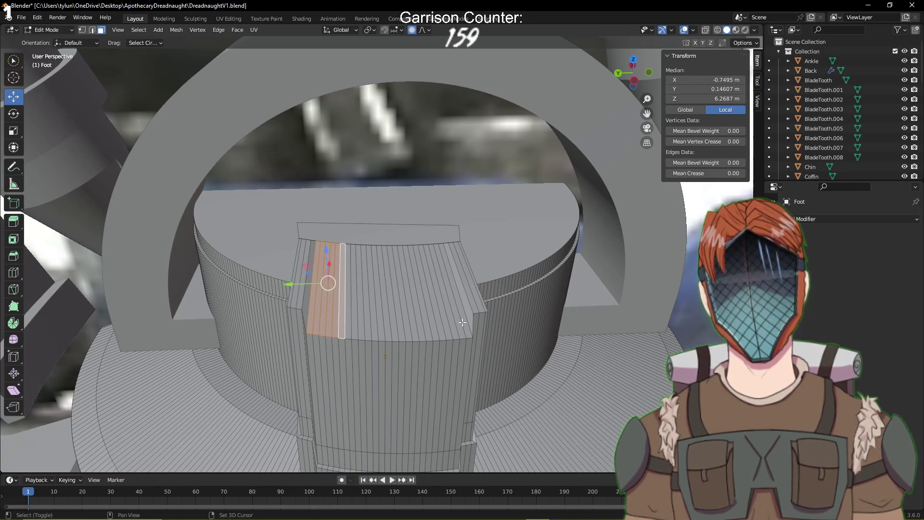
pyautogui.keyDown('shift'); pyautogui.click(462, 323); pyautogui.keyUp('shift')
pyautogui.keyDown('shift'); pyautogui.click(456, 324); pyautogui.keyUp('shift')
pyautogui.keyDown('shift'); pyautogui.click(451, 325); pyautogui.keyUp('shift')
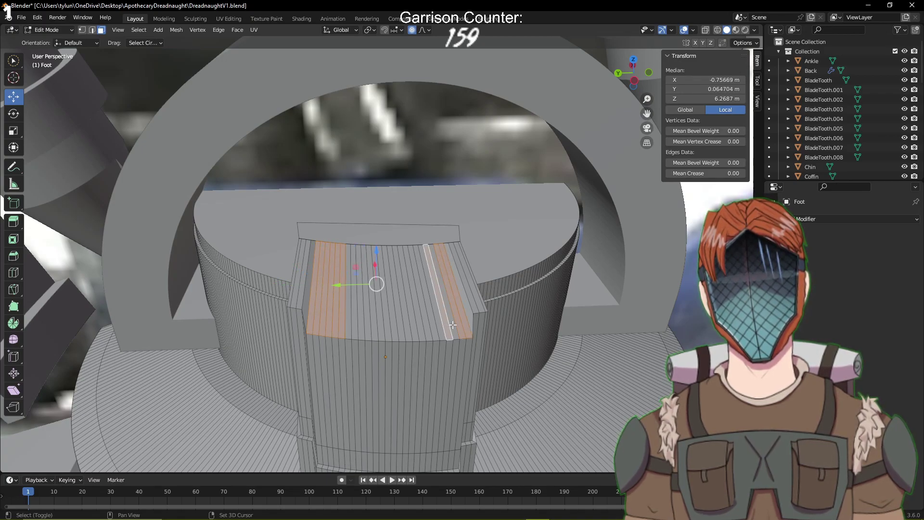
pyautogui.keyDown('shift'); pyautogui.click(441, 326); pyautogui.keyUp('shift')
pyautogui.keyDown('shift'); pyautogui.click(435, 328); pyautogui.keyUp('shift')
pyautogui.keyDown('shift'); pyautogui.click(430, 329); pyautogui.keyUp('shift')
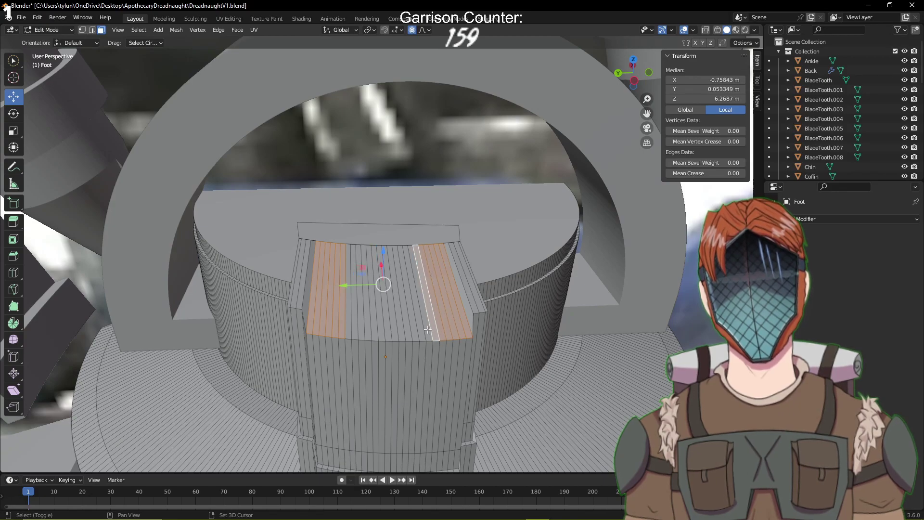
pyautogui.keyDown('shift'); pyautogui.click(427, 330); pyautogui.keyUp('shift')
pyautogui.keyDown('shift'); pyautogui.click(348, 333); pyautogui.keyUp('shift')
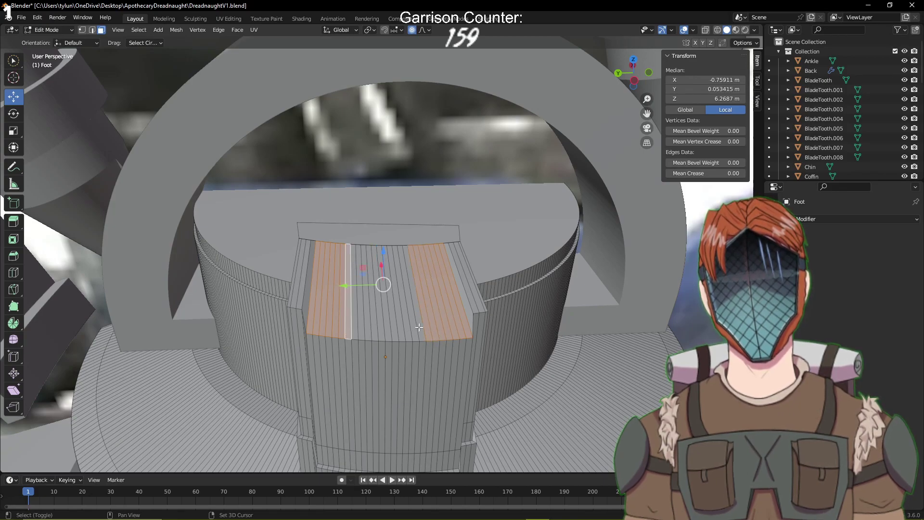
pyautogui.keyDown('shift'); pyautogui.click(419, 328); pyautogui.keyUp('shift')
pyautogui.keyDown('shift'); pyautogui.click(356, 335); pyautogui.keyUp('shift')
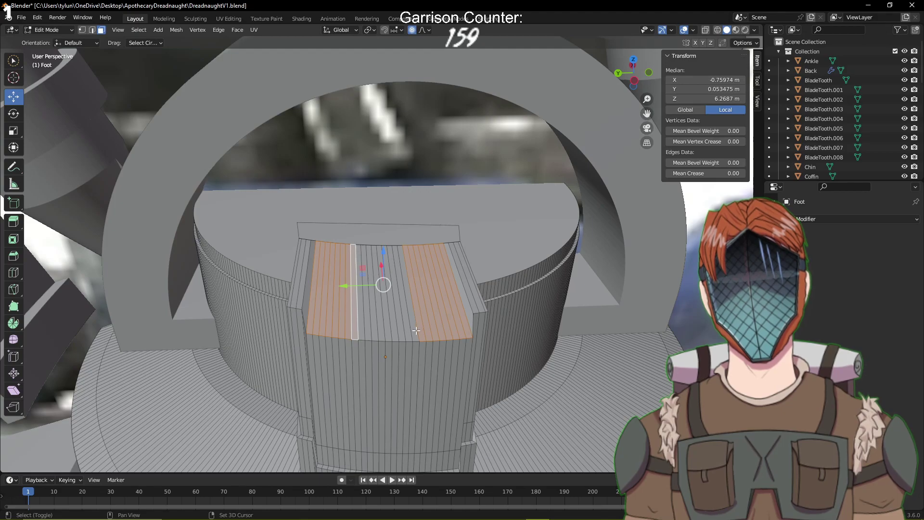
pyautogui.keyDown('shift'); pyautogui.click(414, 331); pyautogui.keyUp('shift')
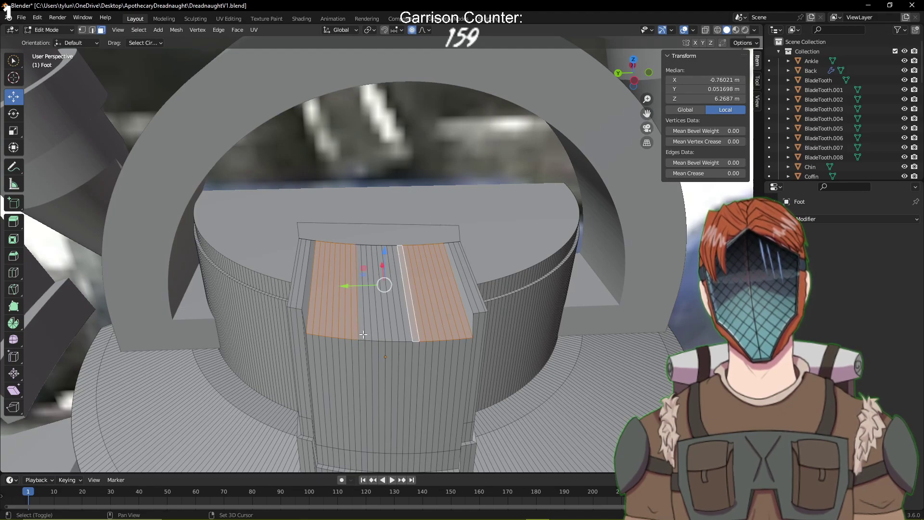
pyautogui.keyDown('shift'); pyautogui.click(363, 334); pyautogui.keyUp('shift')
# Extrude both groups of top faces upward about 0.418 m along their normal and save the file
pyautogui.press('e')
pyautogui.click(485, 201)
pyautogui.moveTo(485, 201); pyautogui.dragTo(475, 192, button='middle')
pyautogui.hotkey('ctrl', 's')
pyautogui.keyDown('shift'); pyautogui.moveTo(380, 82); pyautogui.dragTo(400, 237, button='middle'); pyautogui.keyUp('shift')
pyautogui.keyDown('shift'); pyautogui.moveTo(231, 337); pyautogui.dragTo(312, 226, button='middle'); pyautogui.keyUp('shift')
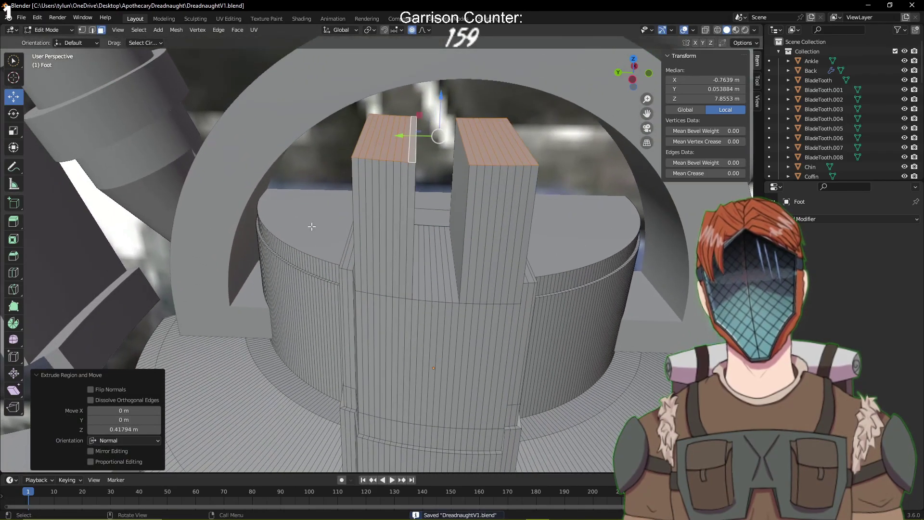
# Try to bevel the selected top faces of both uprights
pyautogui.click(13, 255)
pyautogui.moveTo(439, 89); pyautogui.dragTo(456, 233)
pyautogui.hotkey('ctrl', 'z')
# Switch to edge selection and select the left upright's full run of front top edges
pyautogui.moveTo(457, 218); pyautogui.dragTo(461, 223, button='middle')
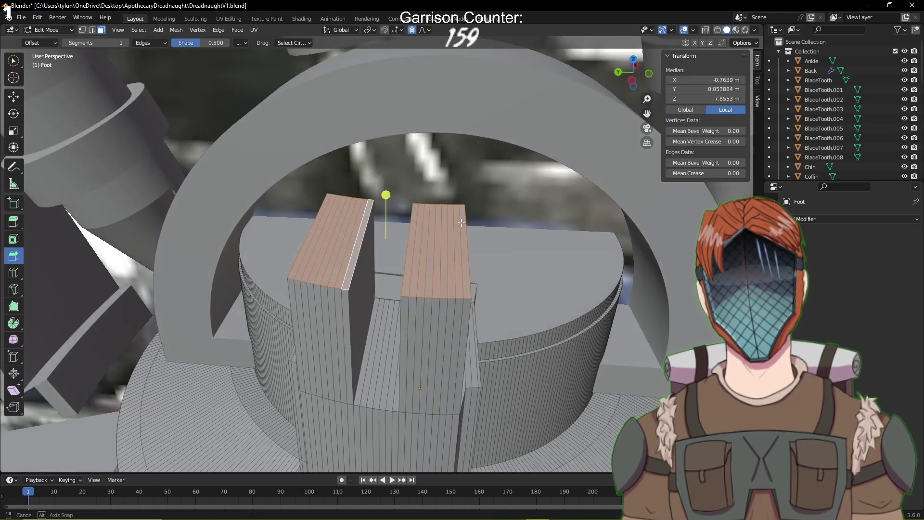
pyautogui.scroll(4, 433, 234)
pyautogui.keyDown('shift'); pyautogui.moveTo(361, 328); pyautogui.dragTo(390, 265, button='middle'); pyautogui.keyUp('shift')
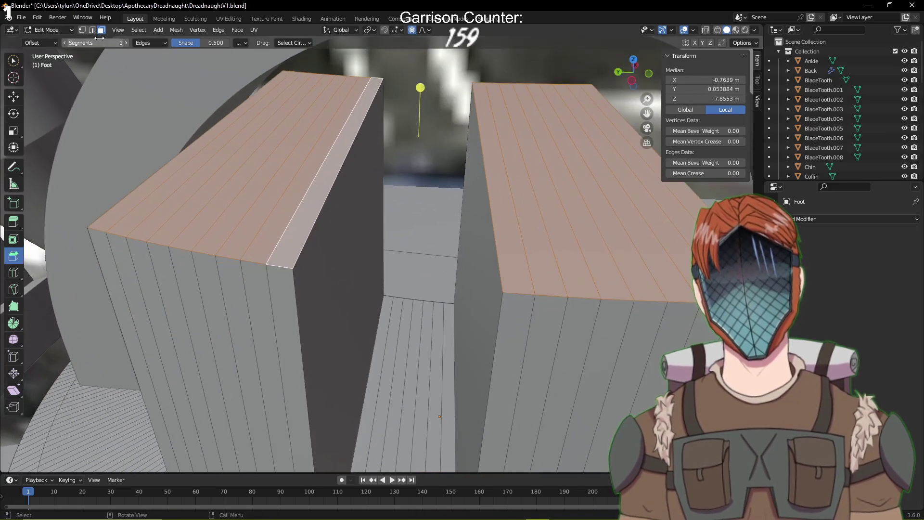
pyautogui.press('2')
pyautogui.click(281, 268)
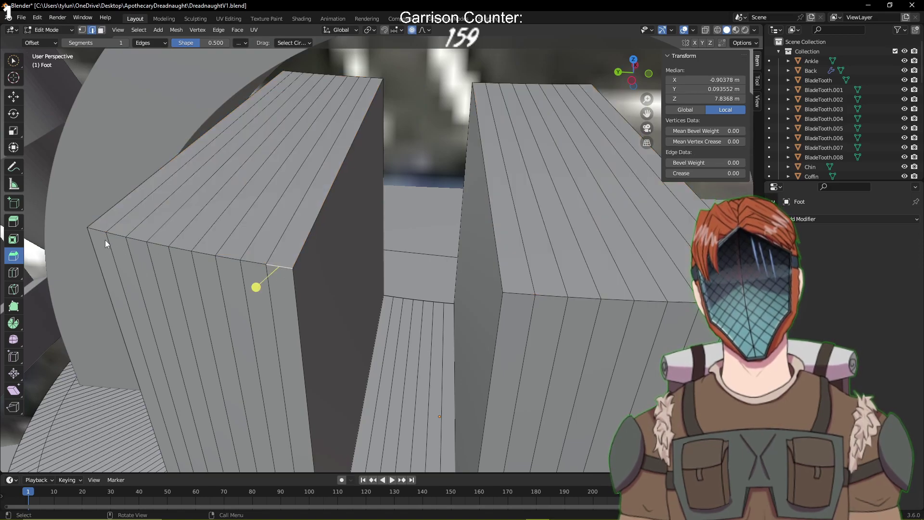
pyautogui.keyDown('ctrl'); pyautogui.click(95, 230); pyautogui.keyUp('ctrl')
# Add the right upright's full run of front top edges to the selection
pyautogui.keyDown('shift'); pyautogui.click(516, 295); pyautogui.keyUp('shift')
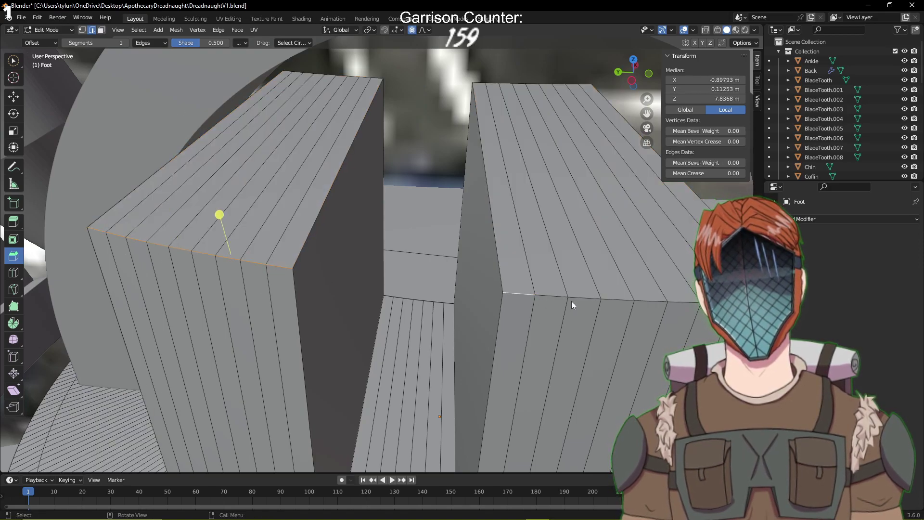
pyautogui.scroll(-5, 631, 314)
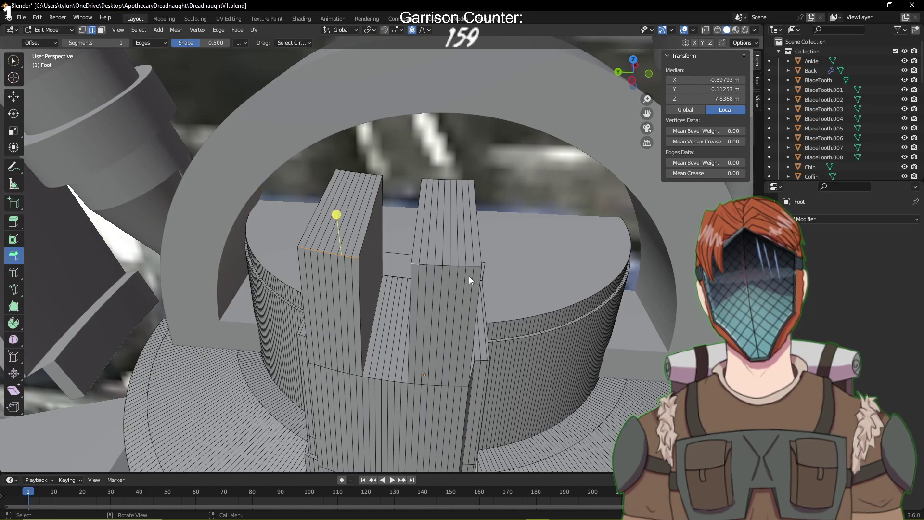
pyautogui.keyDown('shift'); pyautogui.click(478, 265); pyautogui.keyUp('shift')
pyautogui.scroll(5, 528, 262)
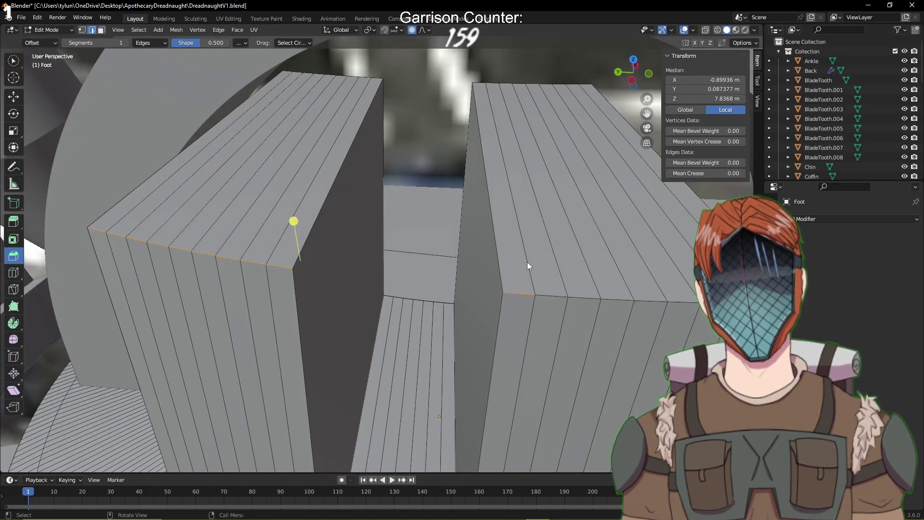
pyautogui.scroll(-5, 527, 262)
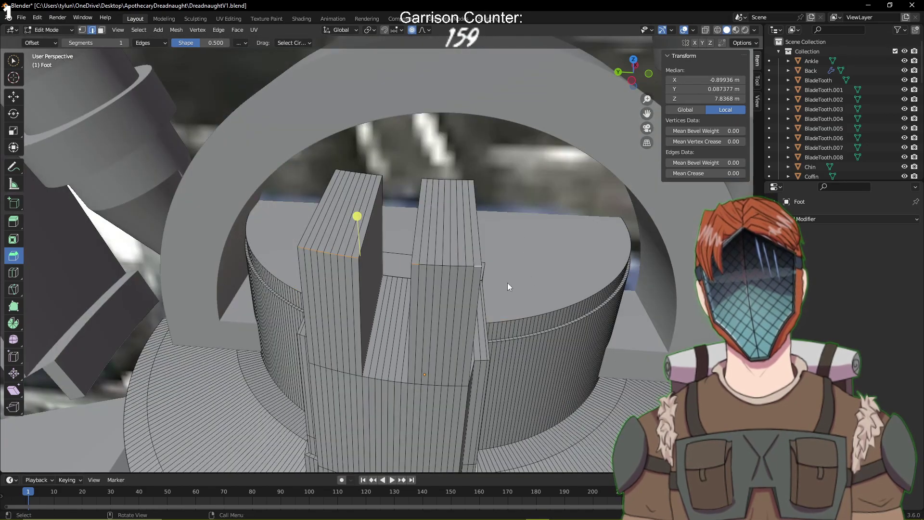
pyautogui.keyDown('shift'); pyautogui.click(463, 265); pyautogui.keyUp('shift')
pyautogui.keyDown('shift'); pyautogui.click(451, 265); pyautogui.keyUp('shift')
pyautogui.keyDown('shift'); pyautogui.click(446, 265); pyautogui.keyUp('shift')
pyautogui.keyDown('shift'); pyautogui.click(437, 265); pyautogui.keyUp('shift')
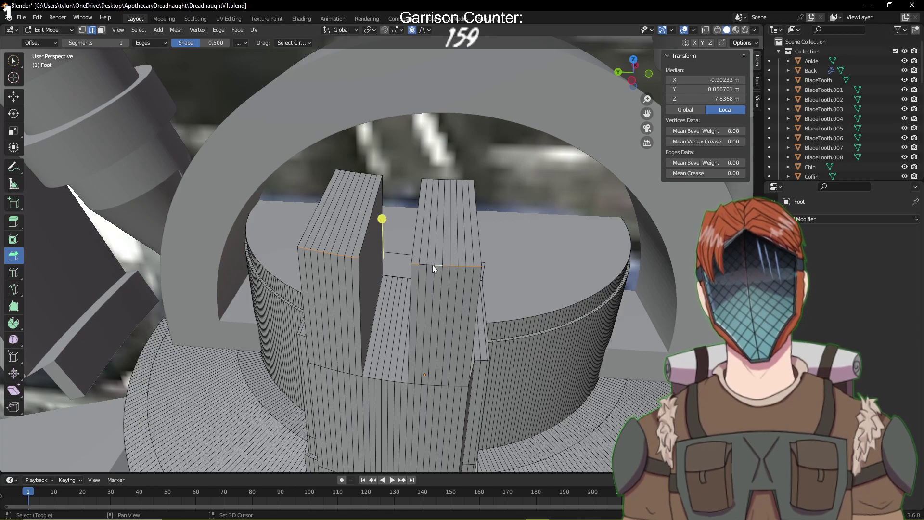
pyautogui.keyDown('shift'); pyautogui.click(429, 265); pyautogui.keyUp('shift')
pyautogui.keyDown('shift'); pyautogui.click(425, 266); pyautogui.keyUp('shift')
pyautogui.keyDown('shift'); pyautogui.click(427, 270); pyautogui.keyUp('shift')
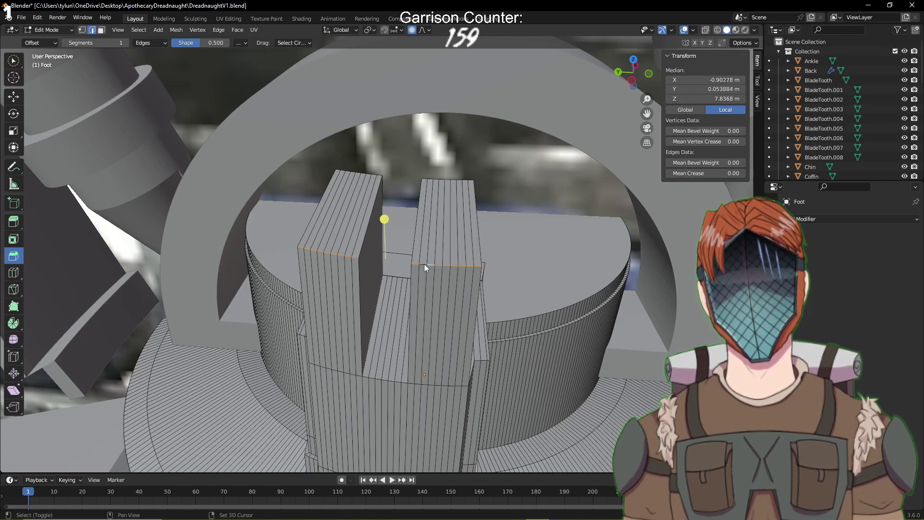
pyautogui.scroll(4, 491, 212)
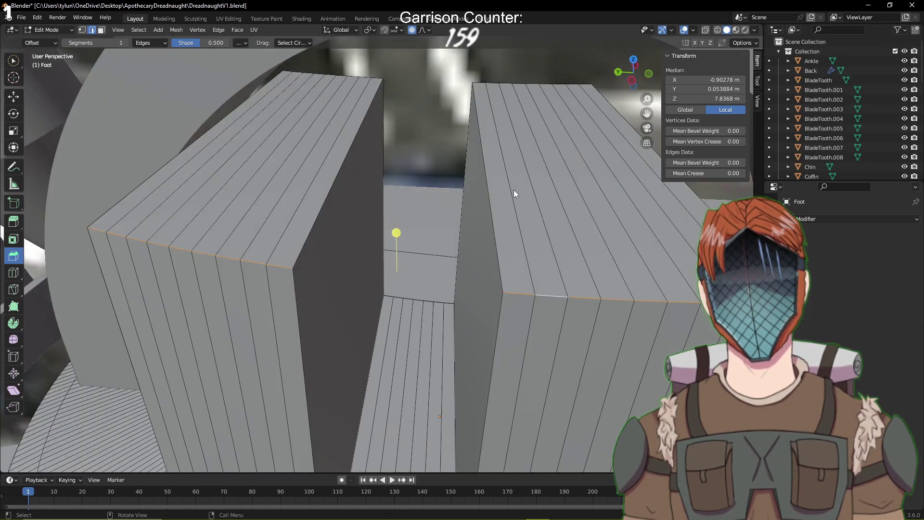
# Add the full runs of back top edges on both uprights to the edge selection
pyautogui.keyDown('ctrl'); pyautogui.click(590, 85); pyautogui.keyUp('ctrl')
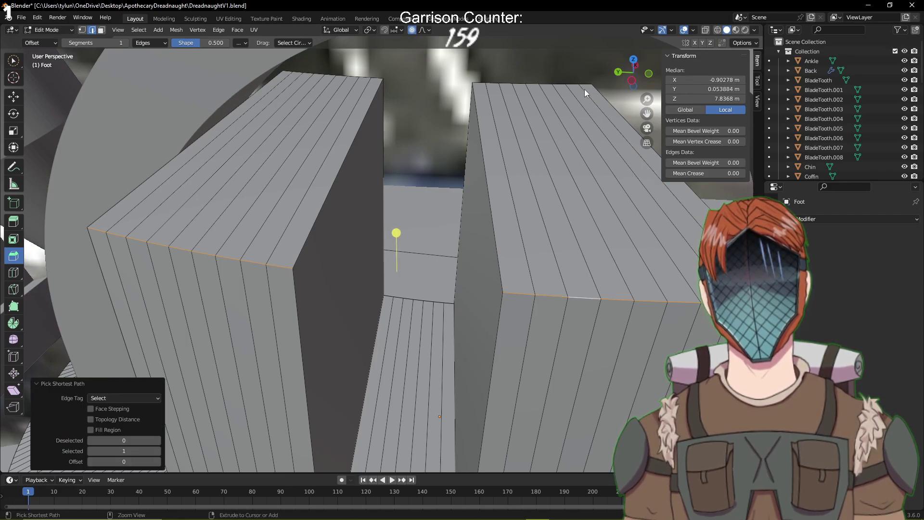
pyautogui.keyDown('ctrl'); pyautogui.click(588, 85); pyautogui.keyUp('ctrl')
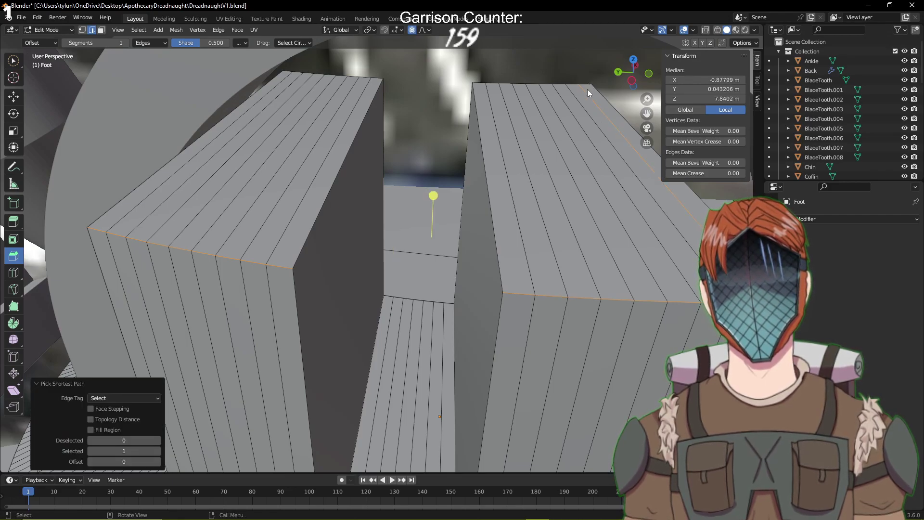
pyautogui.hotkey('ctrl', 'z')
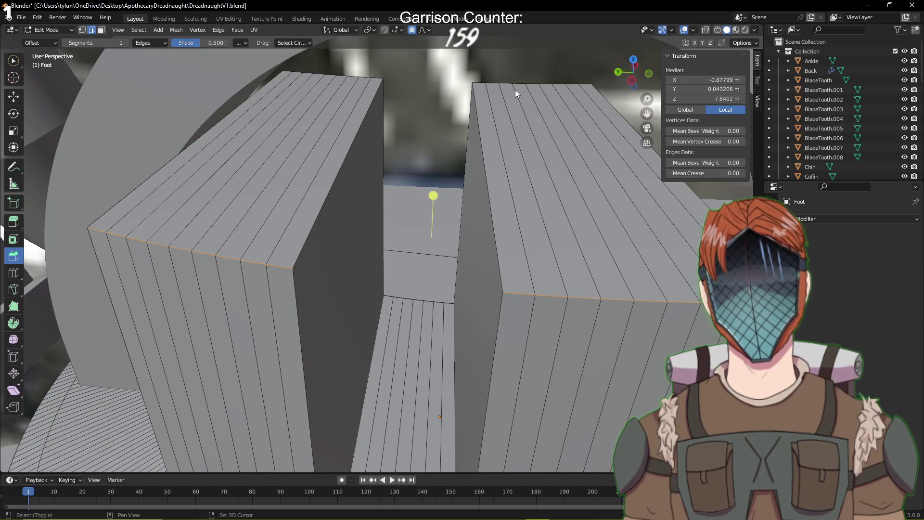
pyautogui.keyDown('ctrl'); pyautogui.click(482, 83); pyautogui.keyUp('ctrl')
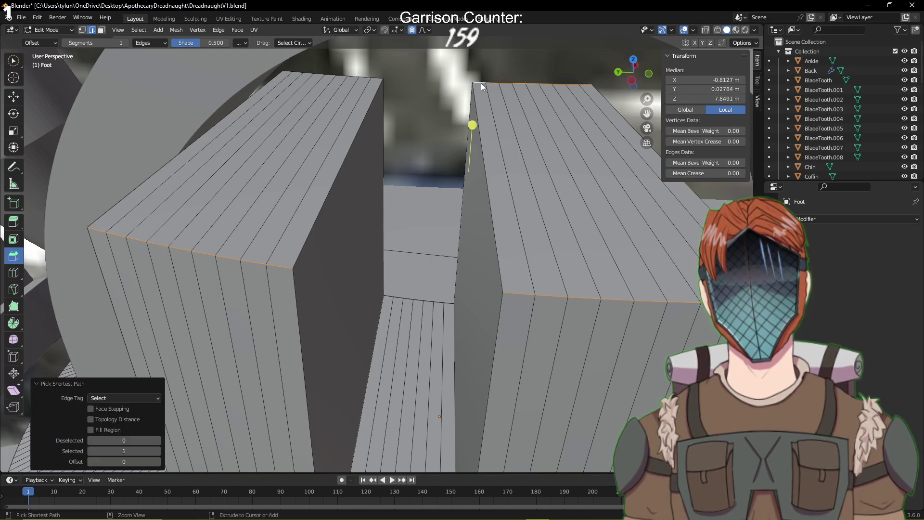
pyautogui.keyDown('shift'); pyautogui.click(374, 77); pyautogui.keyUp('shift')
pyautogui.keyDown('ctrl'); pyautogui.click(287, 71); pyautogui.keyUp('ctrl')
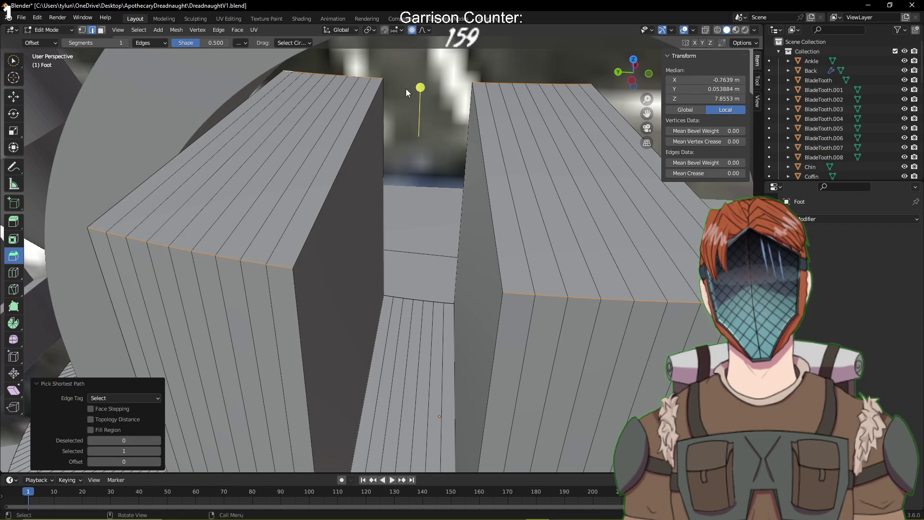
# Try to bevel the selected front and back top edges of both uprights
pyautogui.hotkey('ctrl', 'b')
pyautogui.click(413, 450)
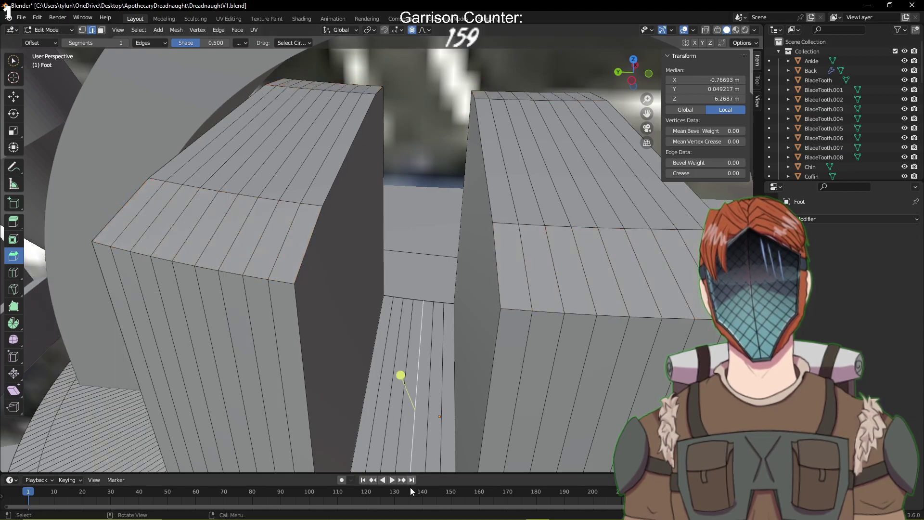
pyautogui.moveTo(420, 94); pyautogui.dragTo(417, 186)
pyautogui.hotkey('ctrl', 'z')
pyautogui.hotkey('ctrl', 'z')
# Bevel the selected top edges of both uprights with a width of 0.122 m, 37 segments and a shape of 0.649
pyautogui.moveTo(420, 87); pyautogui.dragTo(421, 320)
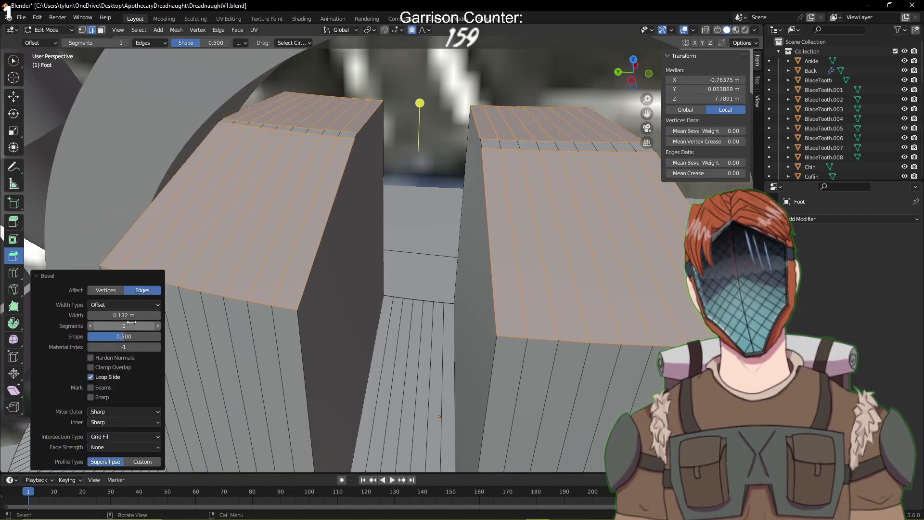
pyautogui.moveTo(127, 328)
pyautogui.mouseDown()
pyautogui.moveTo(147, 326)
pyautogui.moveTo(127, 326)
pyautogui.mouseUp()
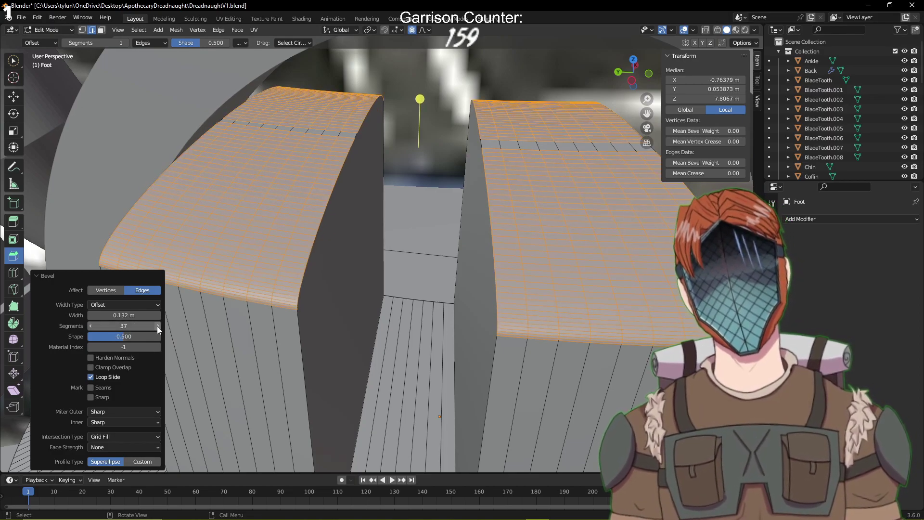
pyautogui.moveTo(130, 316); pyautogui.dragTo(114, 339)
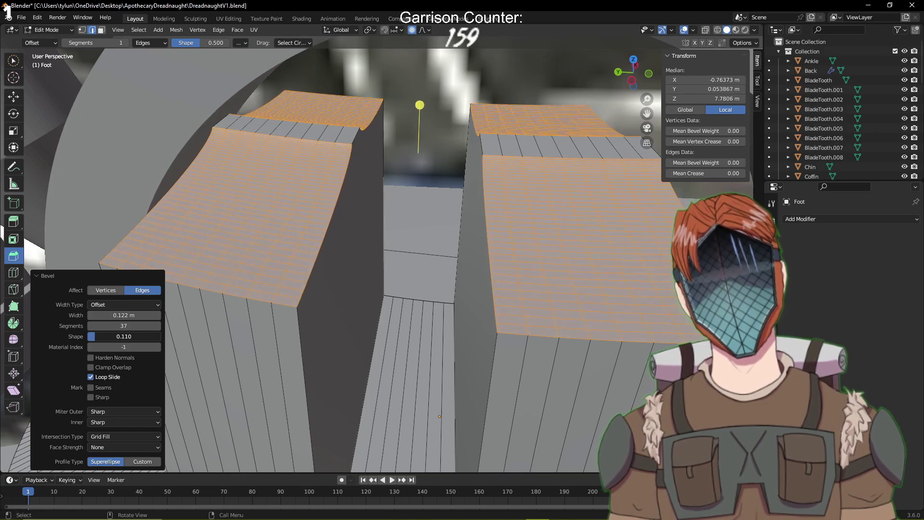
pyautogui.scroll(6, 306, 322)
pyautogui.scroll(-10, 354, 339)
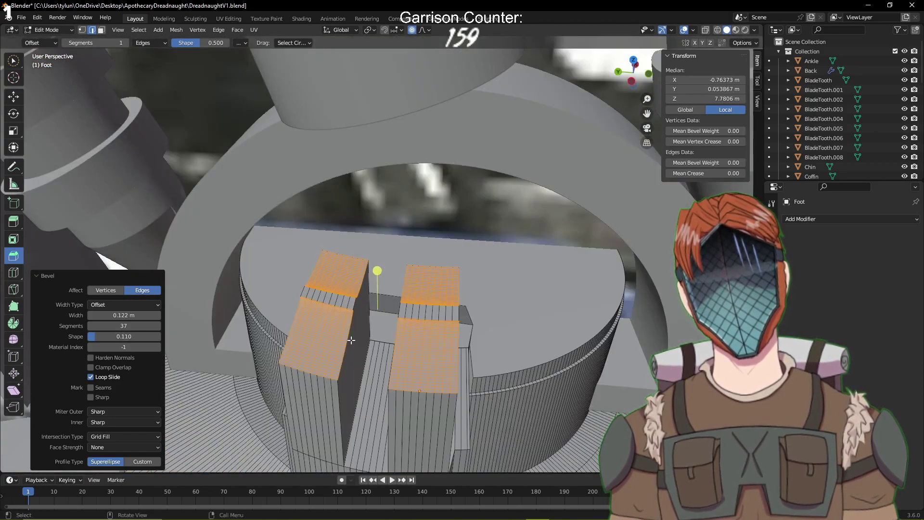
pyautogui.moveTo(332, 327)
pyautogui.mouseDown(button='middle')
pyautogui.moveTo(303, 316)
pyautogui.moveTo(320, 325)
pyautogui.mouseUp(button='middle')
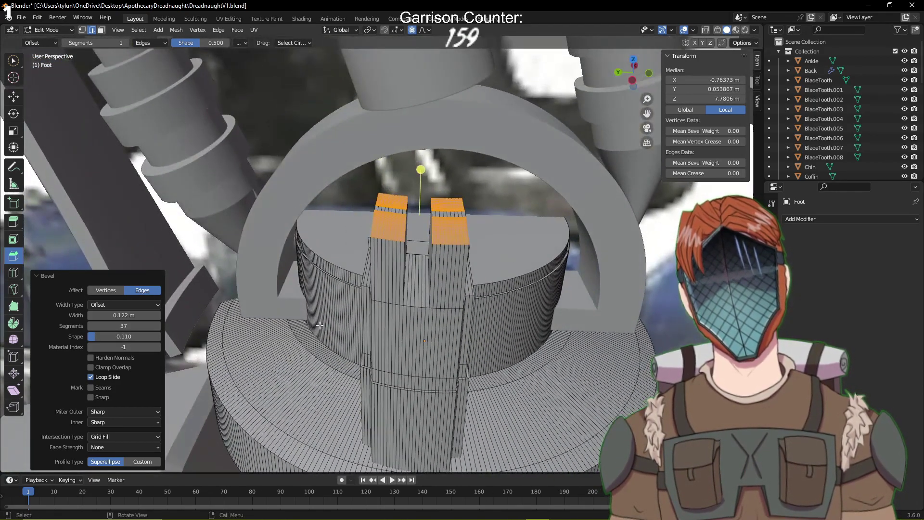
pyautogui.scroll(3, 248, 327)
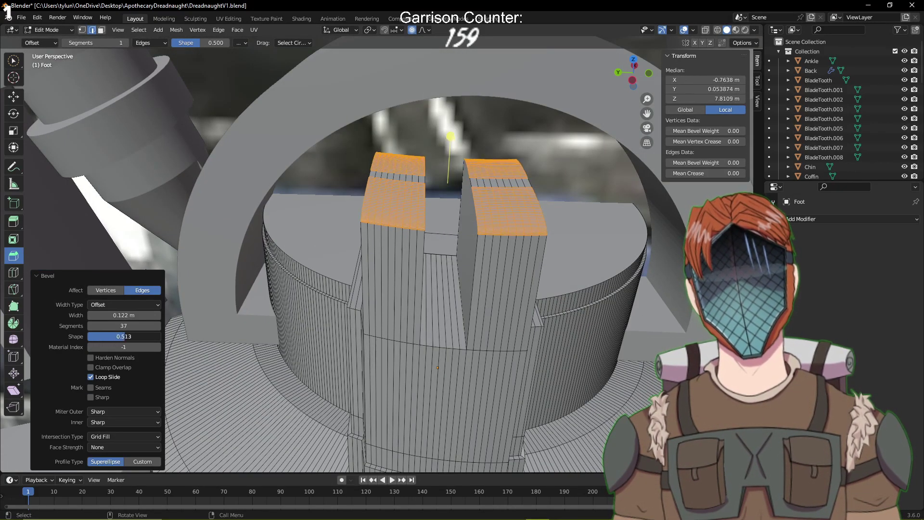
pyautogui.moveTo(277, 312); pyautogui.dragTo(224, 157, button='middle')
pyautogui.scroll(-2, 214, 150)
pyautogui.scroll(4, 231, 104)
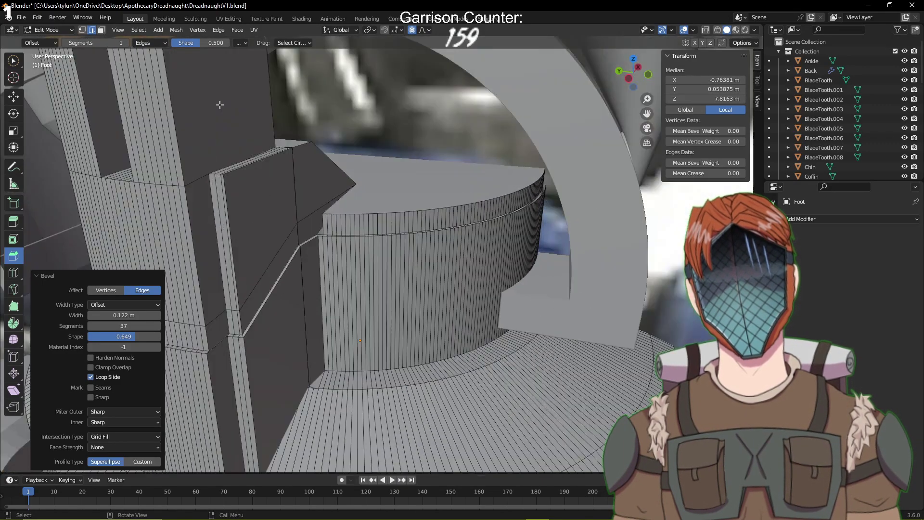
pyautogui.scroll(-5, 212, 129)
pyautogui.scroll(3, 254, 70)
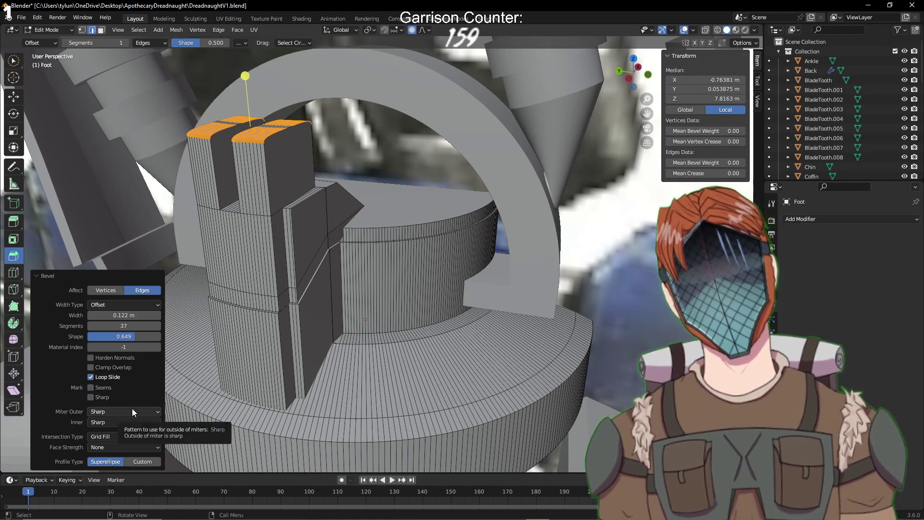
# Clear the mesh selection and save the file
pyautogui.click(656, 314)
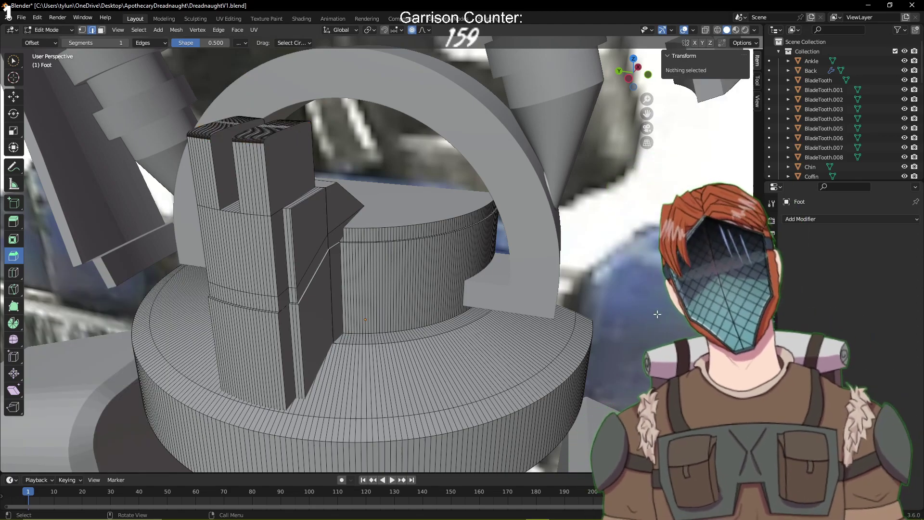
pyautogui.moveTo(657, 313); pyautogui.dragTo(627, 306, button='middle')
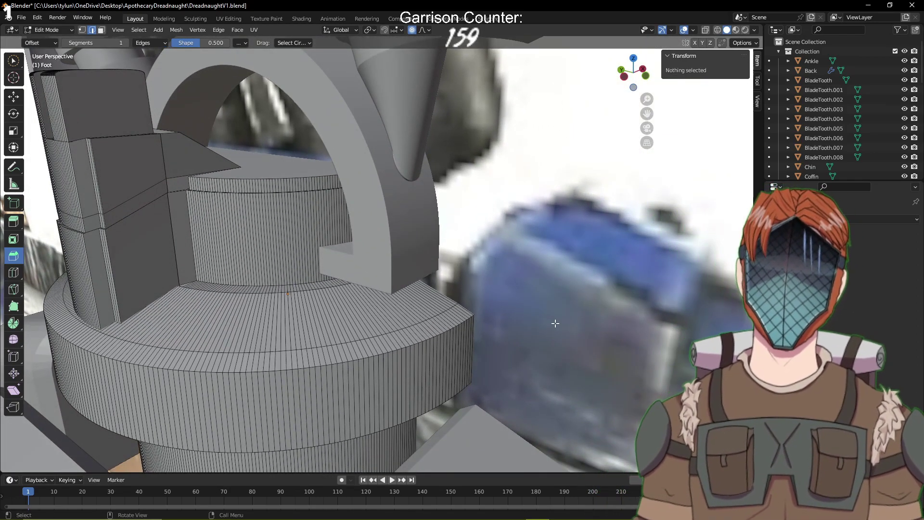
pyautogui.hotkey('ctrl', 's')
pyautogui.scroll(-5, 439, 291)
pyautogui.moveTo(438, 291)
pyautogui.mouseDown(button='middle')
pyautogui.moveTo(468, 311)
pyautogui.moveTo(500, 284)
pyautogui.moveTo(483, 262)
pyautogui.moveTo(386, 309)
pyautogui.moveTo(437, 290)
pyautogui.mouseUp(button='middle')
pyautogui.scroll(3, 477, 265)
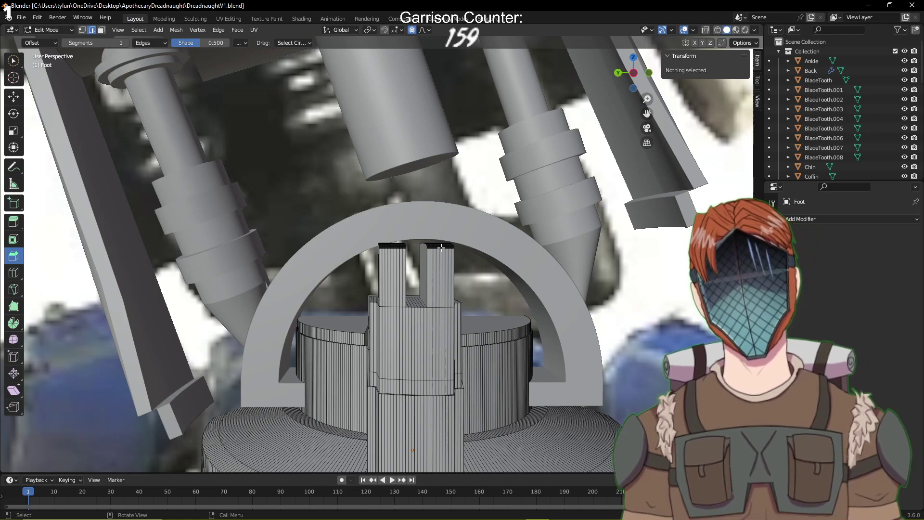
# Leave mesh editing of the foot and rotate the Heell Piston about 6.72° around the global Y axis in front view
pyautogui.moveTo(442, 247); pyautogui.dragTo(382, 292, button='middle')
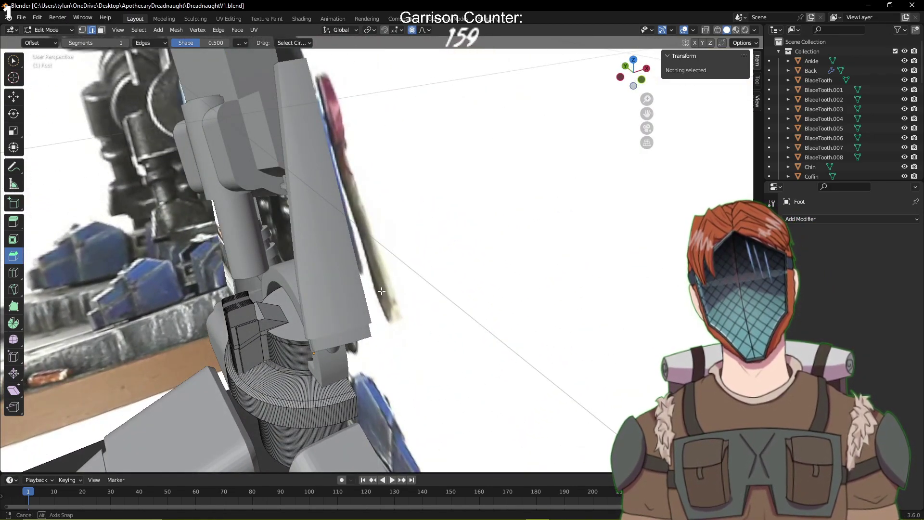
pyautogui.keyDown('shift'); pyautogui.moveTo(301, 276); pyautogui.dragTo(350, 273, button='middle'); pyautogui.keyUp('shift')
pyautogui.press('Tab')
pyautogui.click(258, 174)
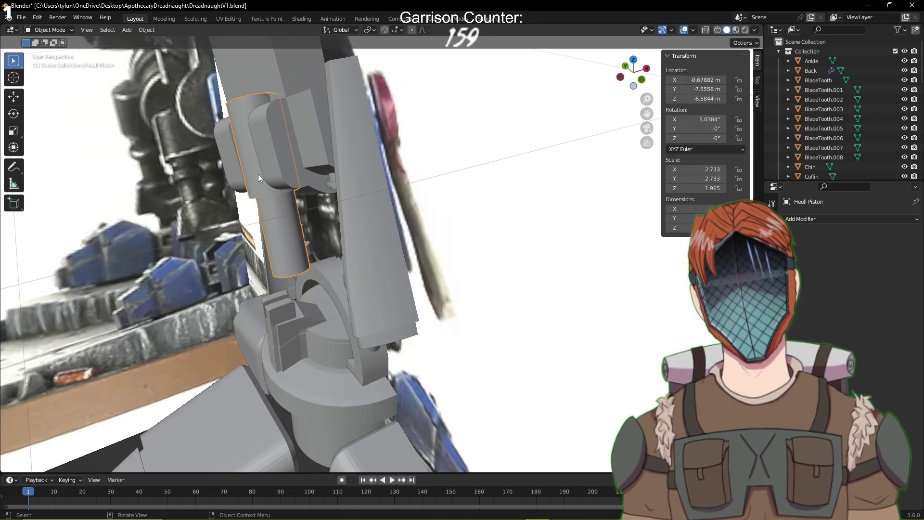
pyautogui.press('KP_1')
pyautogui.keyDown('shift'); pyautogui.moveTo(255, 176); pyautogui.dragTo(295, 191, button='middle'); pyautogui.keyUp('shift')
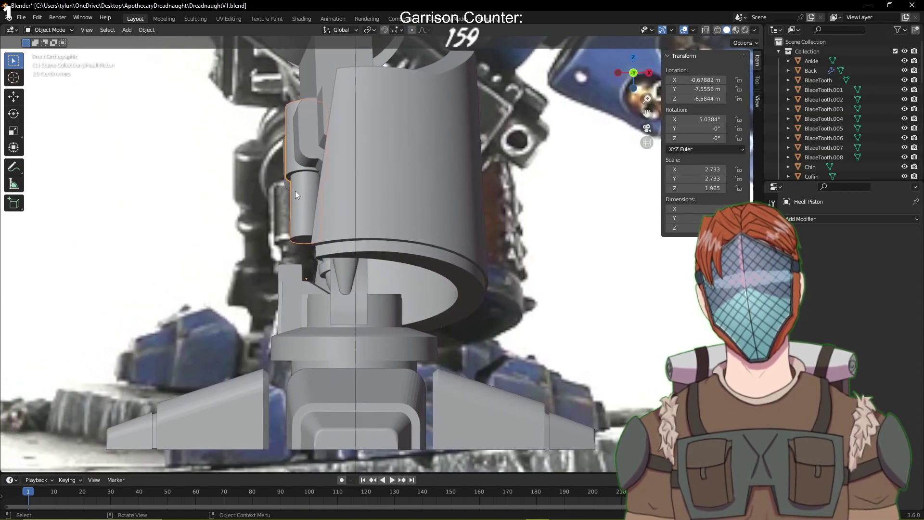
pyautogui.press('r')
pyautogui.press('z')
pyautogui.press('x')
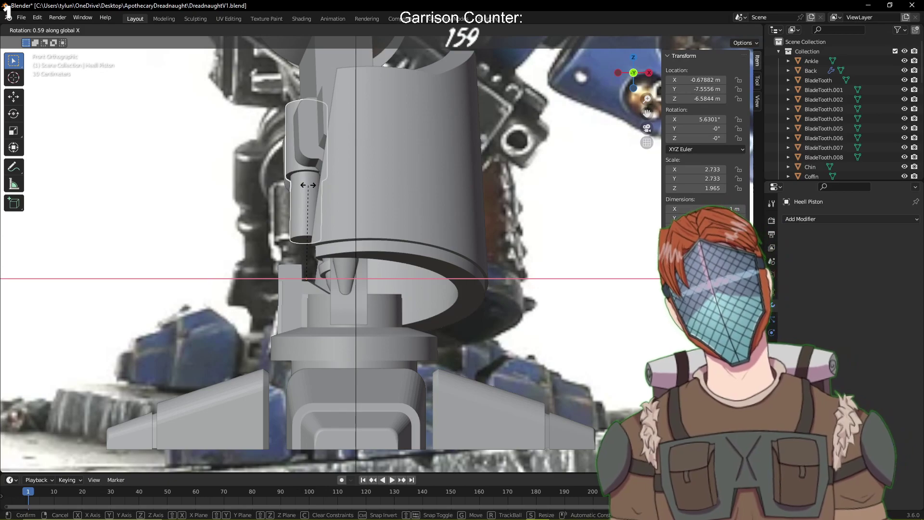
pyautogui.press('y')
pyautogui.click(318, 184)
# Move the Heell Piston along X to about -1.119 m, and save the file
pyautogui.press('g')
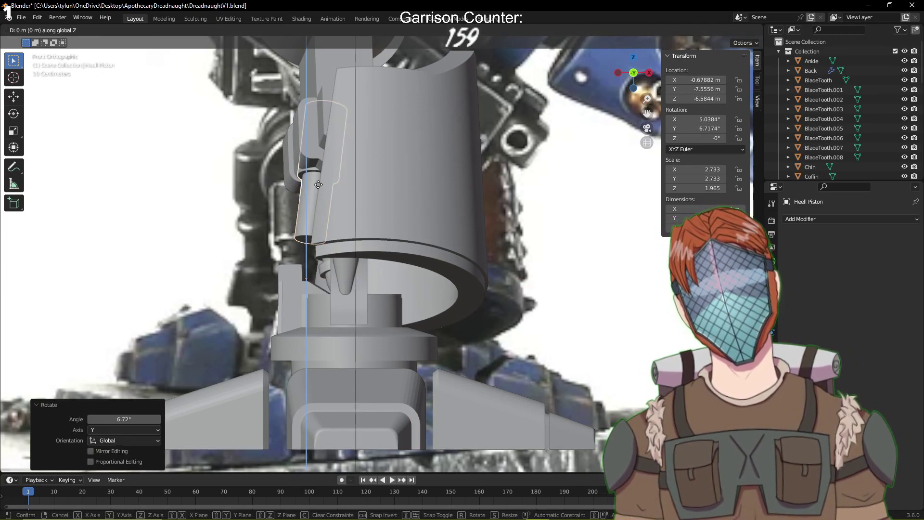
pyautogui.press('x')
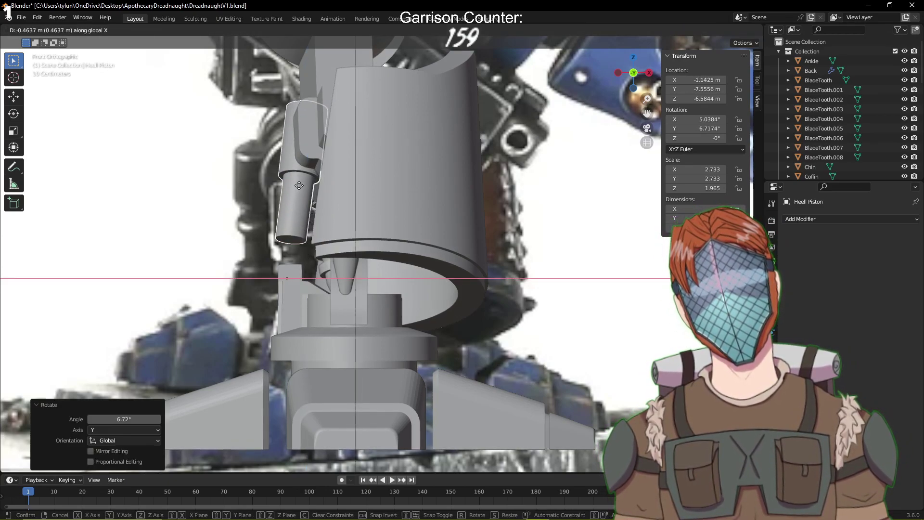
pyautogui.click(297, 186)
pyautogui.moveTo(257, 188); pyautogui.dragTo(377, 189, button='middle')
pyautogui.hotkey('ctrl', 's')
pyautogui.press('Tab')
pyautogui.scroll(-6, 376, 188)
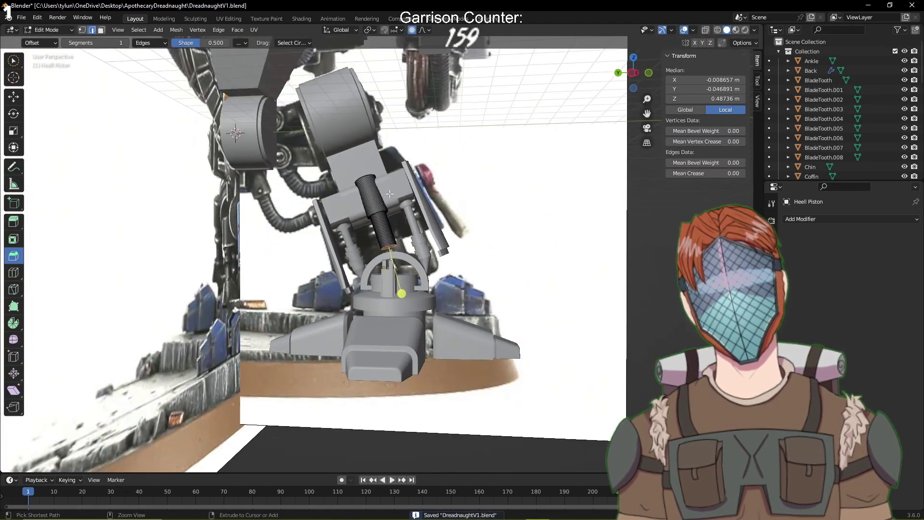
pyautogui.press('Tab')
pyautogui.moveTo(568, 299); pyautogui.dragTo(455, 270, button='middle')
pyautogui.hotkey('ctrl', 's')
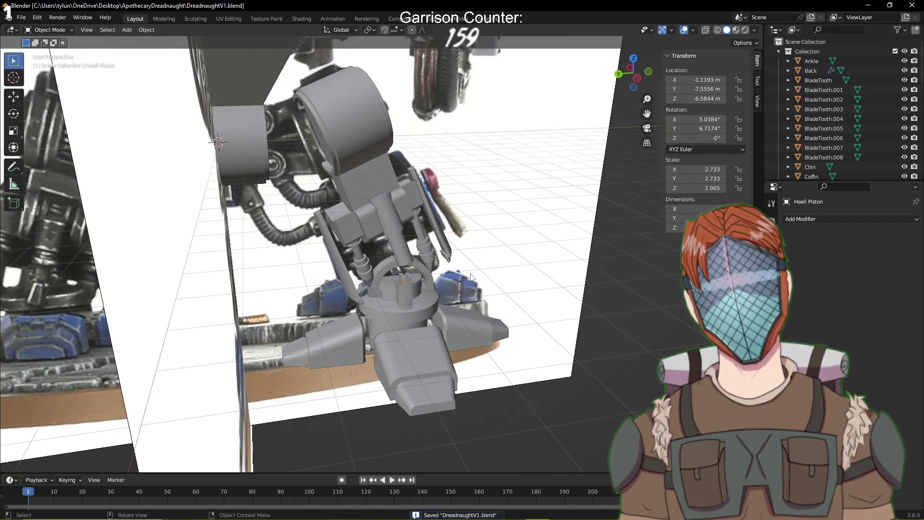
# Edit the Foot mesh in face selection and inset the right upright's inner side face by about 0.066 m
pyautogui.keyDown('shift'); pyautogui.moveTo(377, 278); pyautogui.dragTo(332, 241, button='middle'); pyautogui.keyUp('shift')
pyautogui.scroll(7, 331, 241)
pyautogui.keyDown('shift'); pyautogui.moveTo(271, 202); pyautogui.dragTo(340, 261, button='middle'); pyautogui.keyUp('shift')
pyautogui.scroll(4, 347, 261)
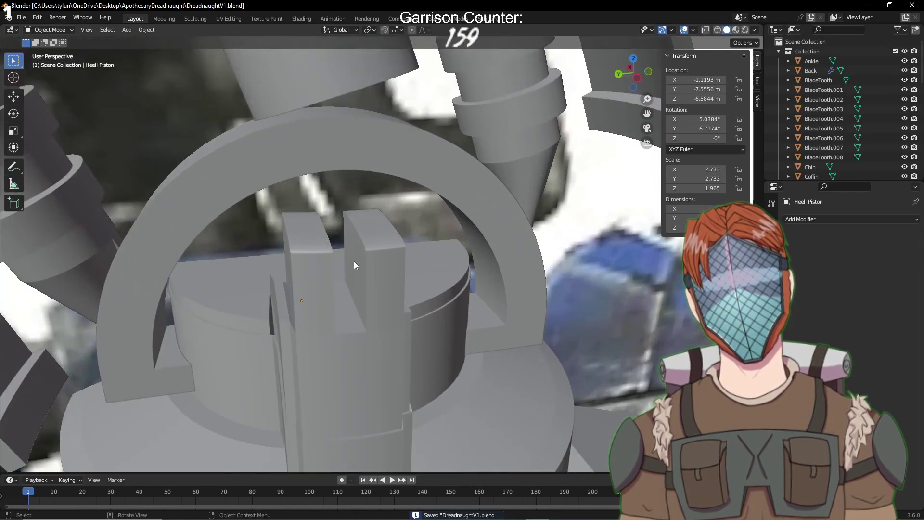
pyautogui.click(354, 261)
pyautogui.press('Tab')
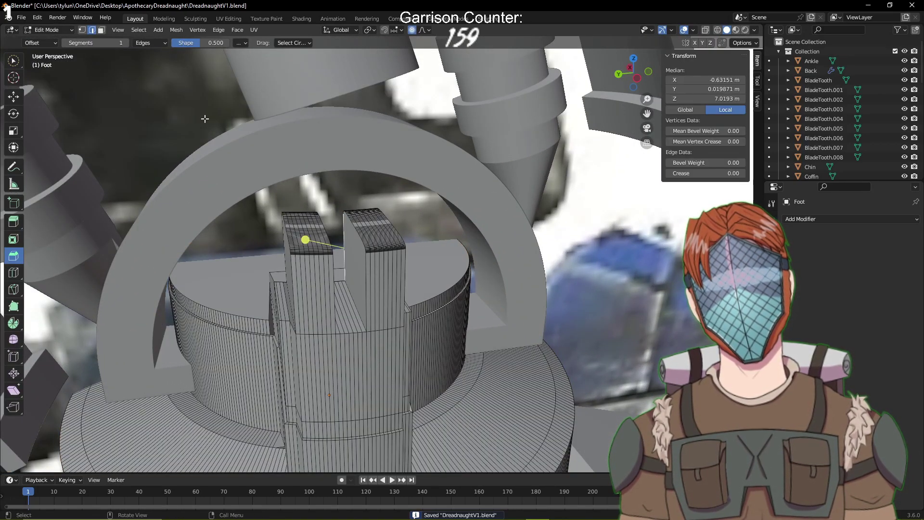
pyautogui.click(102, 31)
pyautogui.click(354, 258)
pyautogui.moveTo(354, 259); pyautogui.dragTo(388, 269, button='middle')
pyautogui.scroll(4, 389, 269)
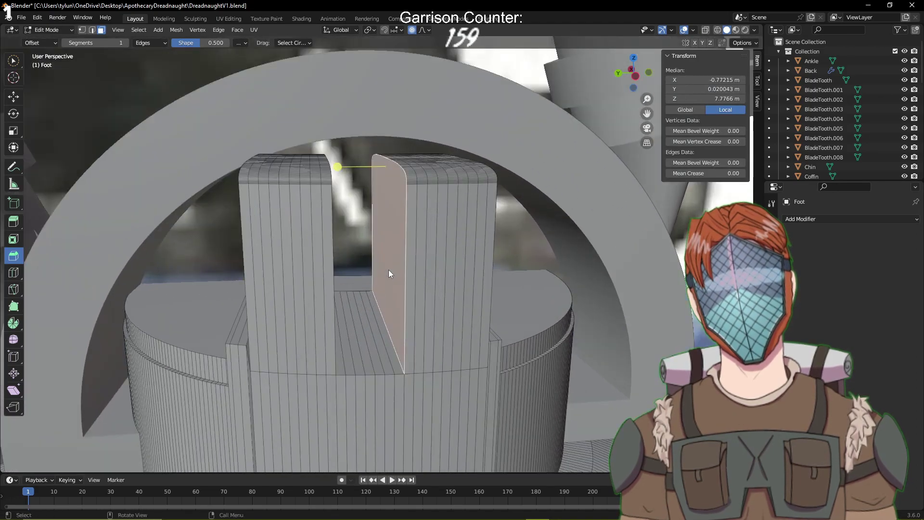
pyautogui.press('i')
pyautogui.click(556, 210)
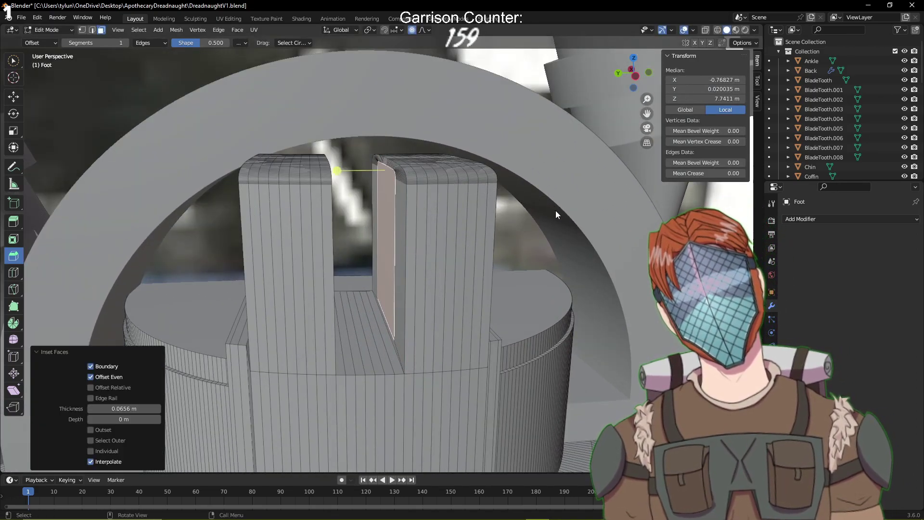
# Try to scale the inset face along the Y axis
pyautogui.press('s')
pyautogui.press('y')
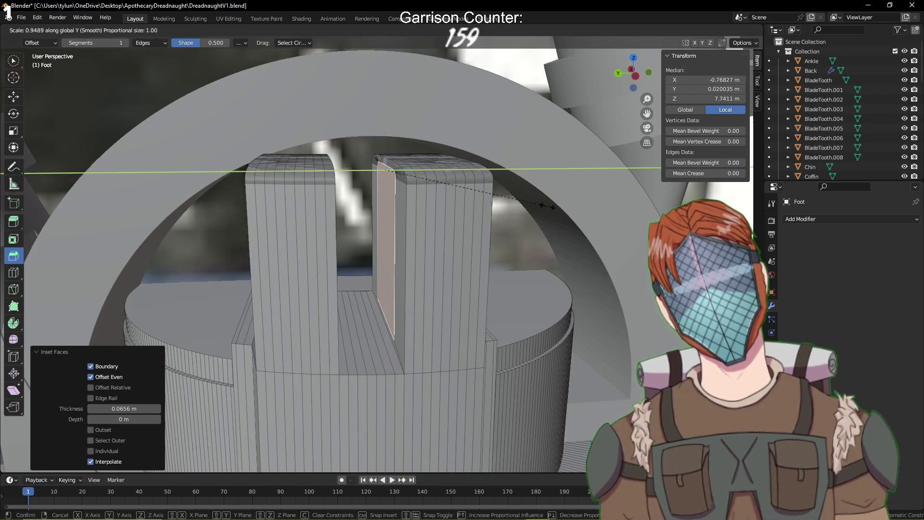
pyautogui.click(532, 208)
pyautogui.hotkey('ctrl', 'z')
# Scale the inset face to about 0.287 along Z without proportional editing and move it down about 0.103 m
pyautogui.press('s')
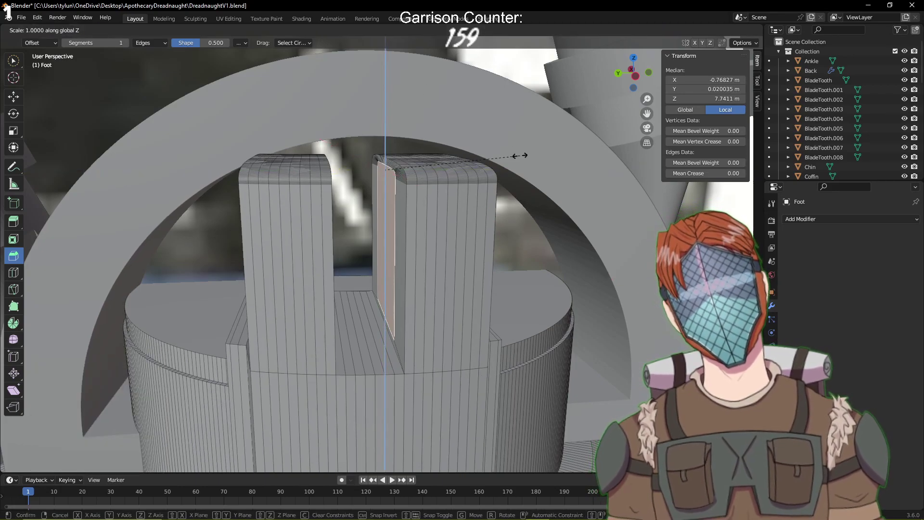
pyautogui.press('x')
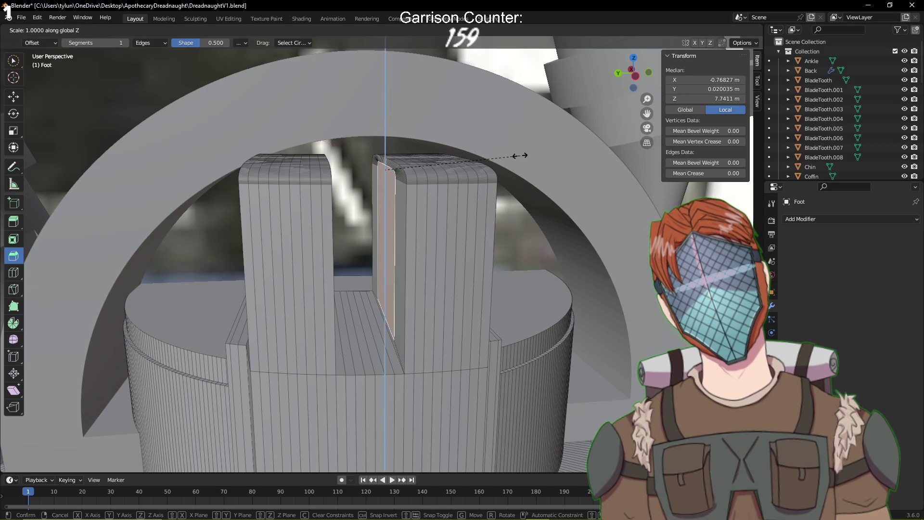
pyautogui.click(423, 169)
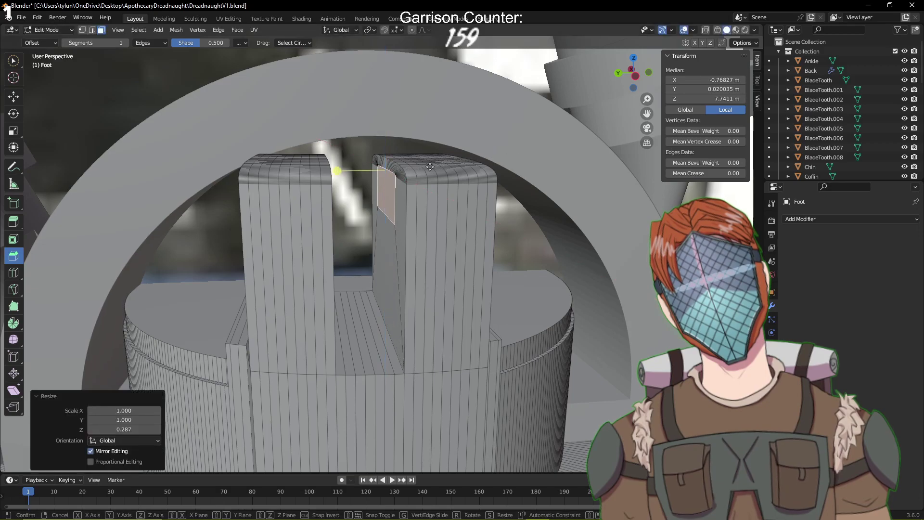
pyautogui.press('g')
pyautogui.press('x')
pyautogui.click(437, 208)
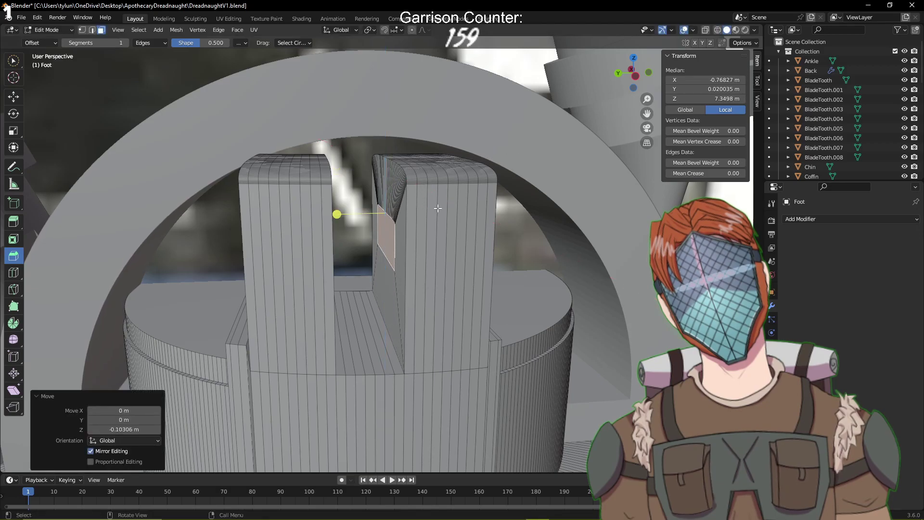
# Extrude the inset face about 0.148 m across the gap to the opposite upright to form the crossbar, and save the file
pyautogui.moveTo(452, 200)
pyautogui.mouseDown(button='middle')
pyautogui.moveTo(460, 245)
pyautogui.moveTo(463, 203)
pyautogui.mouseUp(button='middle')
pyautogui.press('e')
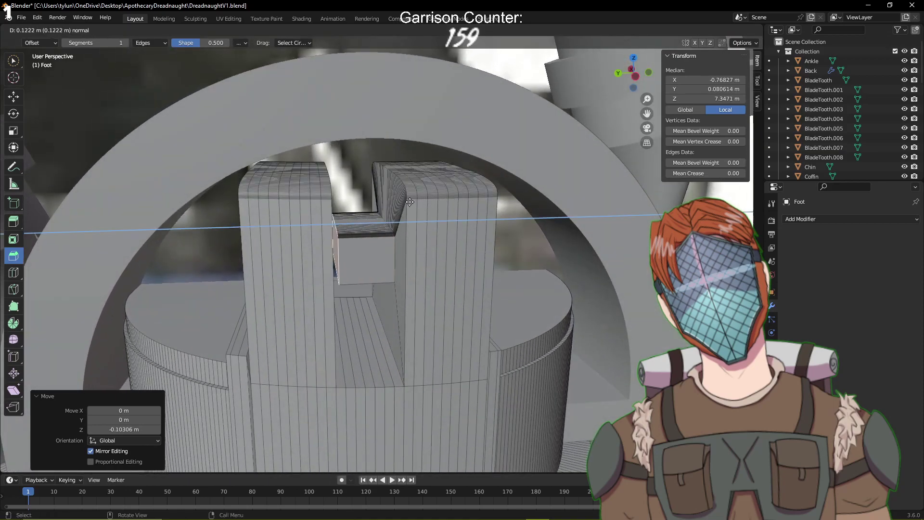
pyautogui.click(401, 203)
pyautogui.moveTo(402, 203); pyautogui.dragTo(364, 254, button='middle')
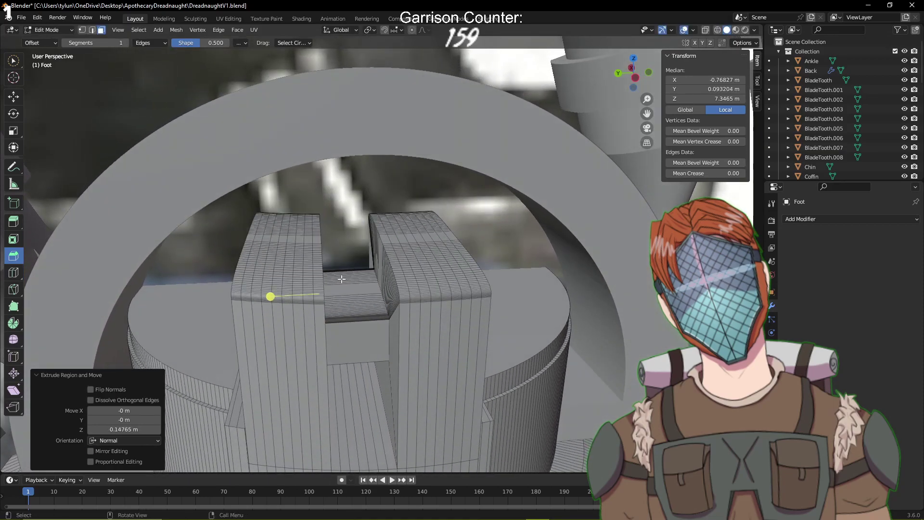
pyautogui.scroll(-2, 341, 279)
pyautogui.scroll(8, 356, 289)
pyautogui.hotkey('ctrl', 's')
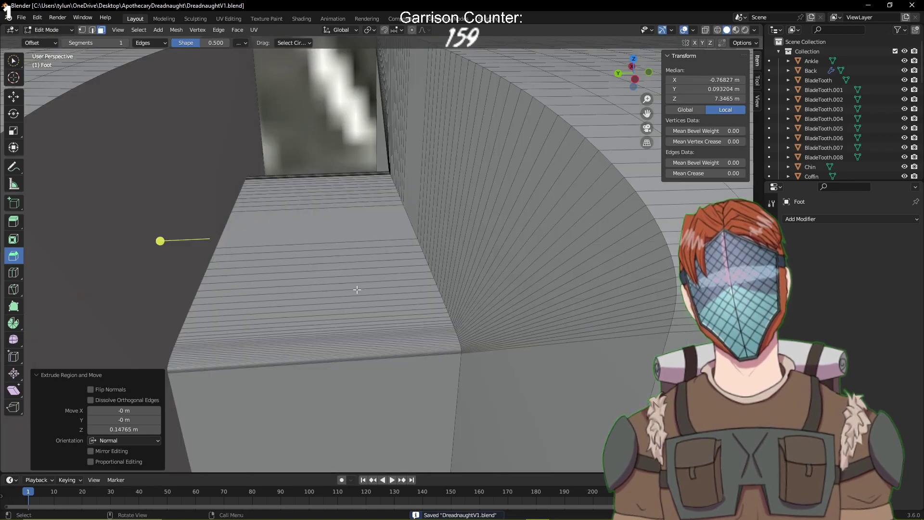
# Select the crossbar's front face and move it outward along X by about -0.097 m
pyautogui.scroll(-7, 357, 289)
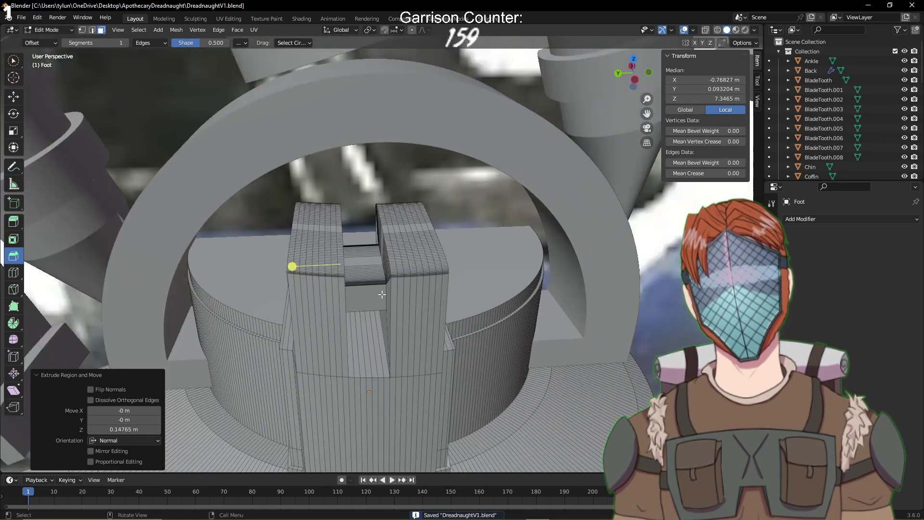
pyautogui.moveTo(382, 295)
pyautogui.mouseDown(button='middle')
pyautogui.moveTo(384, 271)
pyautogui.moveTo(380, 295)
pyautogui.mouseUp(button='middle')
pyautogui.scroll(3, 380, 295)
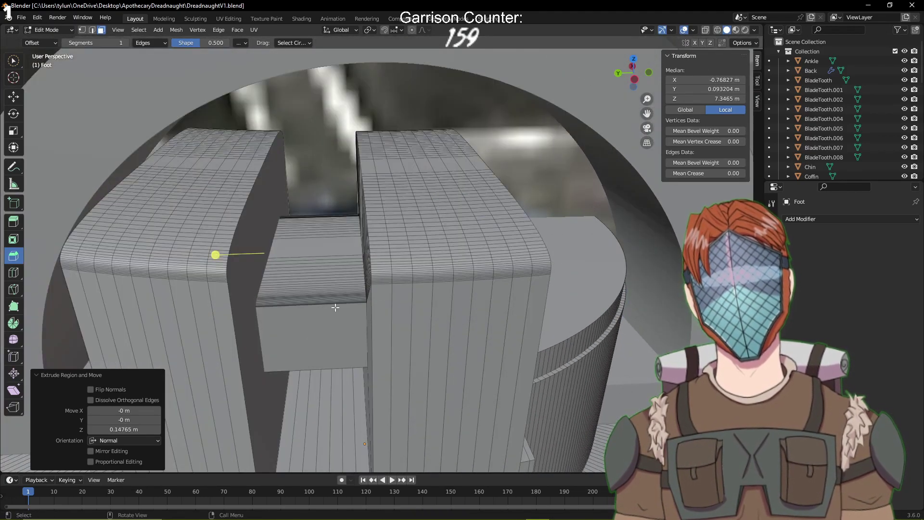
pyautogui.click(324, 326)
pyautogui.moveTo(324, 326); pyautogui.dragTo(269, 243, button='middle')
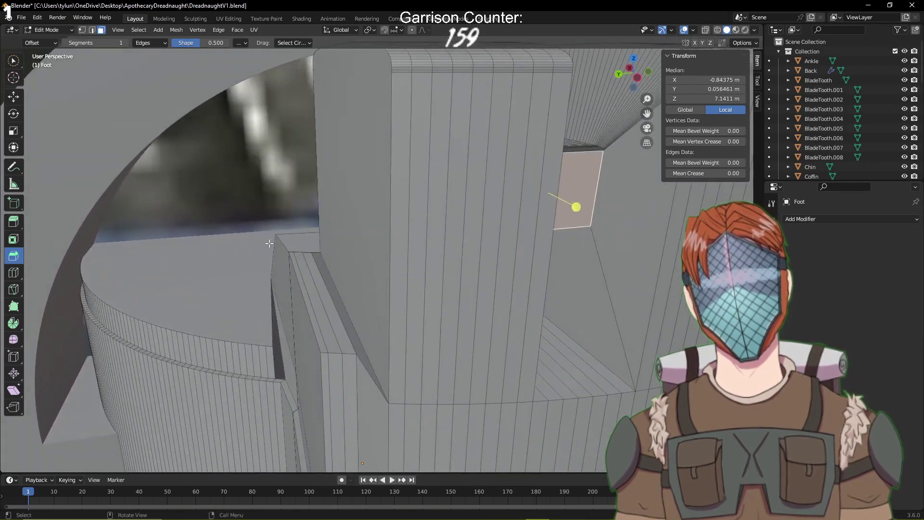
pyautogui.click(14, 98)
pyautogui.keyDown('shift'); pyautogui.moveTo(363, 190); pyautogui.dragTo(287, 217, button='middle'); pyautogui.keyUp('shift')
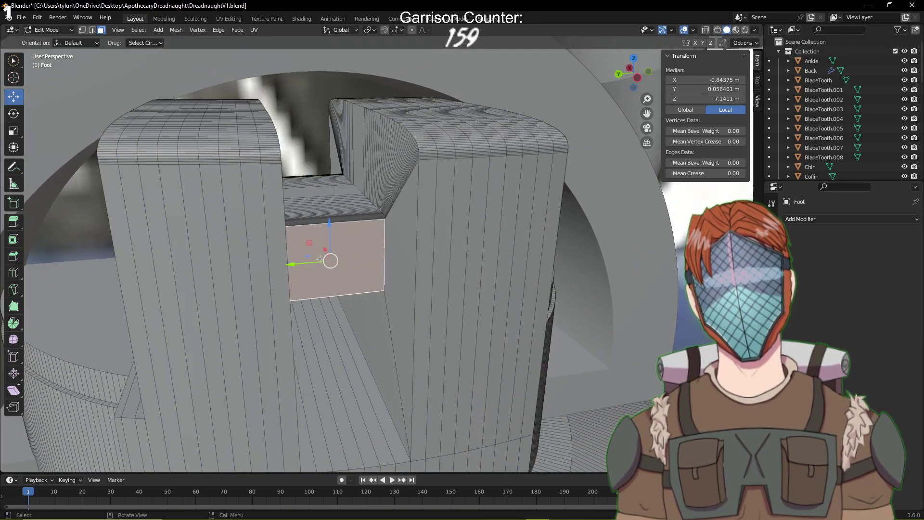
pyautogui.keyDown('shift'); pyautogui.moveTo(320, 260); pyautogui.dragTo(375, 280, button='middle'); pyautogui.keyUp('shift')
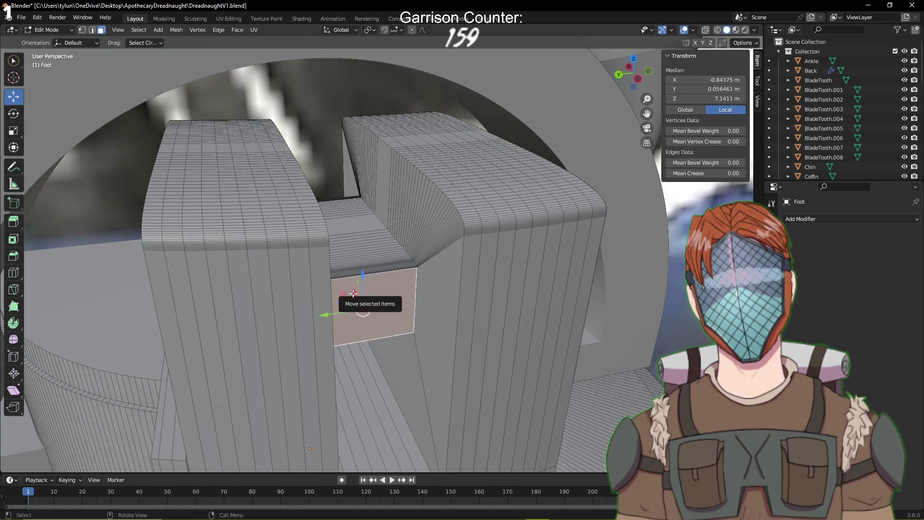
pyautogui.moveTo(353, 293); pyautogui.dragTo(388, 323)
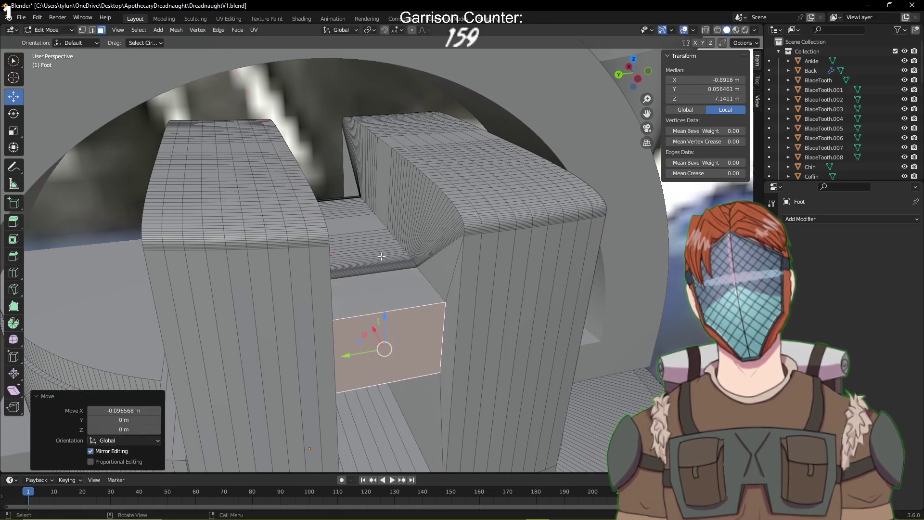
# Select all of the crossbar's top faces and extrude them upward about 0.153 m
pyautogui.moveTo(388, 324); pyautogui.dragTo(336, 266, button='middle')
pyautogui.moveTo(314, 231); pyautogui.dragTo(317, 211)
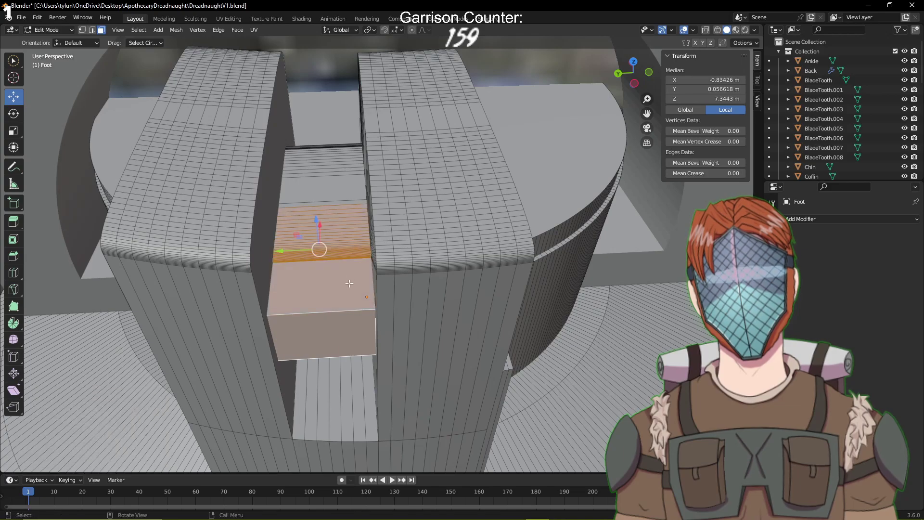
pyautogui.click(325, 289)
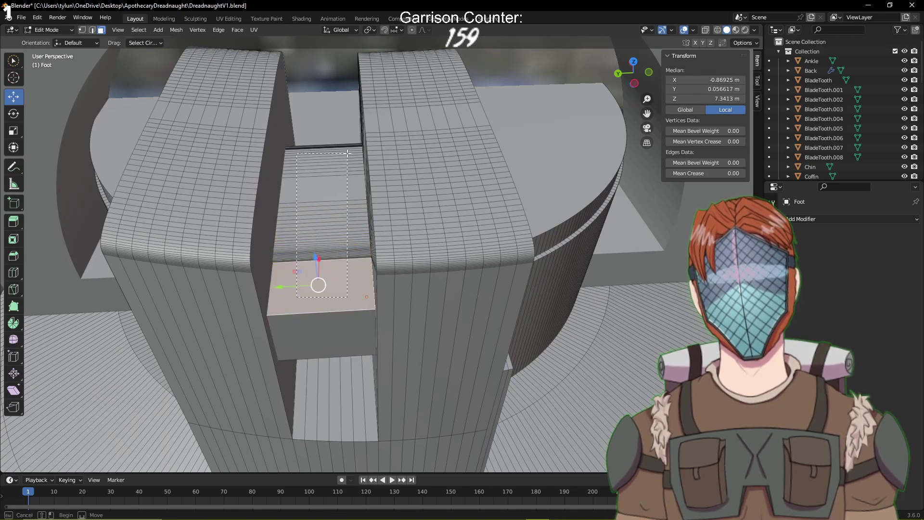
pyautogui.moveTo(352, 145); pyautogui.dragTo(353, 147)
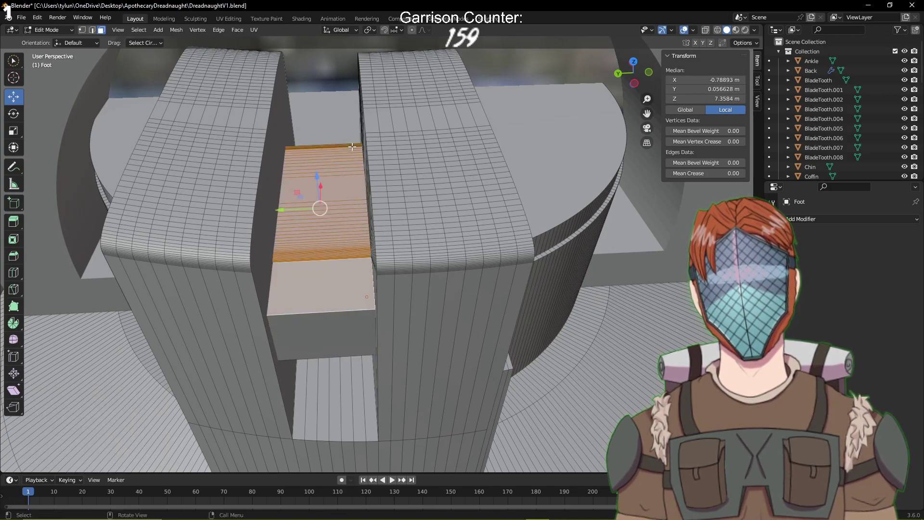
pyautogui.moveTo(353, 146); pyautogui.dragTo(380, 174, button='middle')
pyautogui.press('e')
pyautogui.click(361, 201)
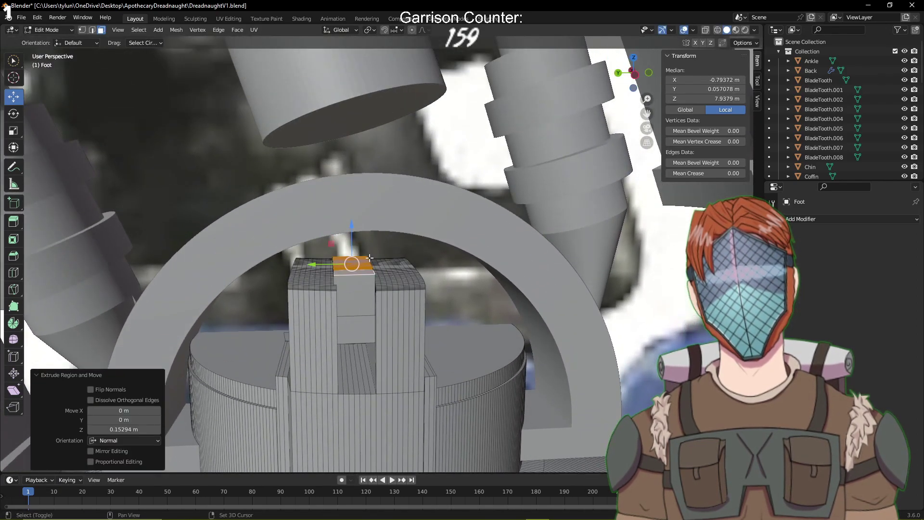
# Extrude the raised top faces another 0.621 m or so up into the heel piston, and save the file
pyautogui.press('e')
pyautogui.click(389, 104)
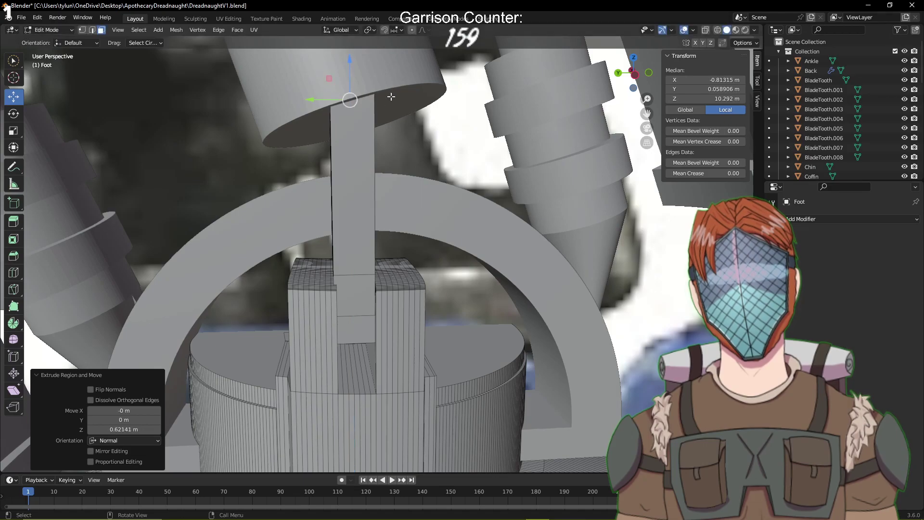
pyautogui.moveTo(389, 104); pyautogui.dragTo(376, 245, button='middle')
pyautogui.hotkey('ctrl', 's')
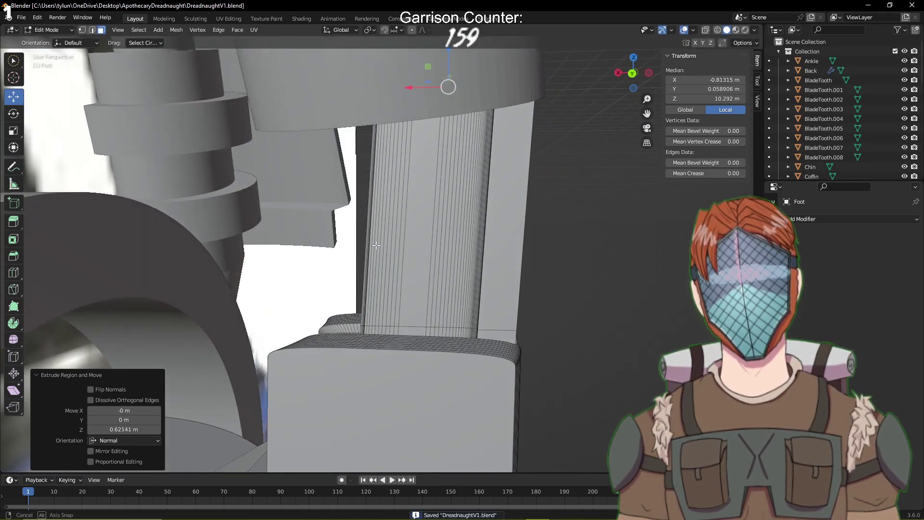
# Try to widen the new column by moving its side faces outward along Y by about 0.133 m
pyautogui.press('b')
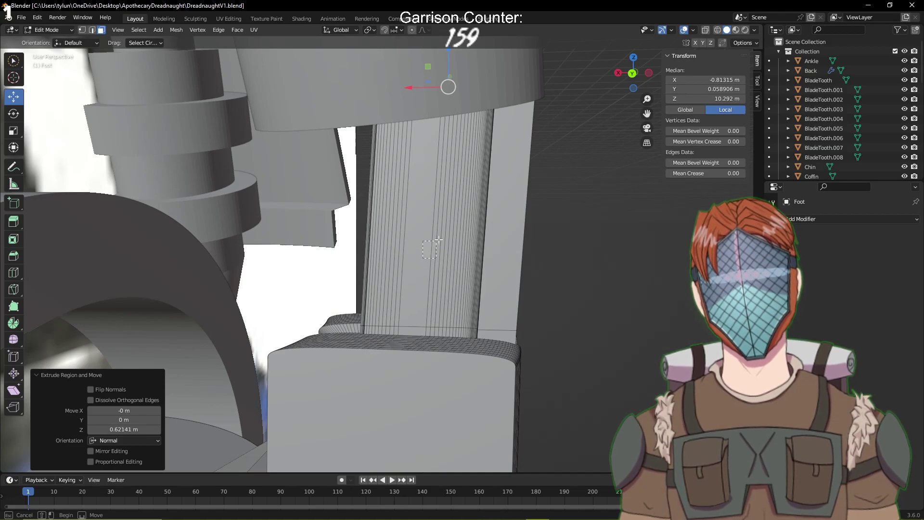
pyautogui.moveTo(439, 239)
pyautogui.mouseDown(button='middle')
pyautogui.moveTo(462, 236)
pyautogui.moveTo(446, 237)
pyautogui.mouseUp(button='middle')
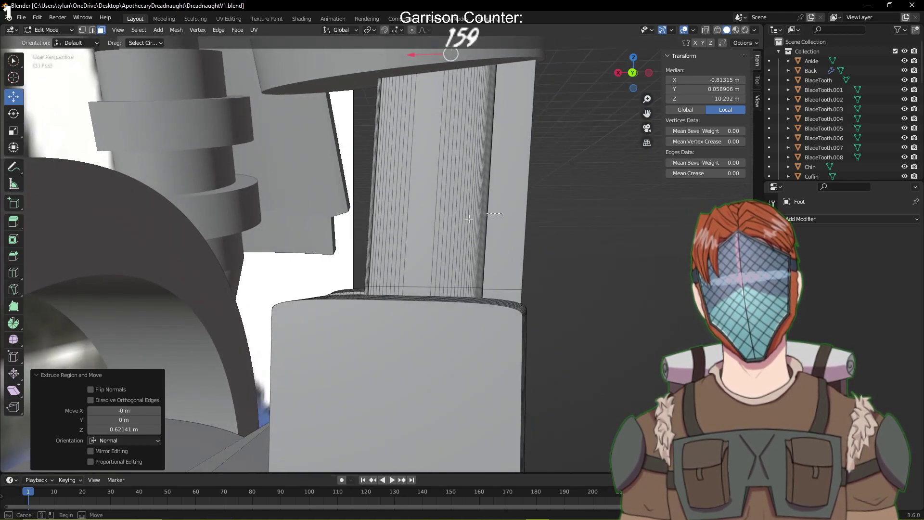
pyautogui.moveTo(371, 228); pyautogui.dragTo(363, 229)
pyautogui.moveTo(363, 229); pyautogui.dragTo(450, 249, button='middle')
pyautogui.scroll(5, 450, 254)
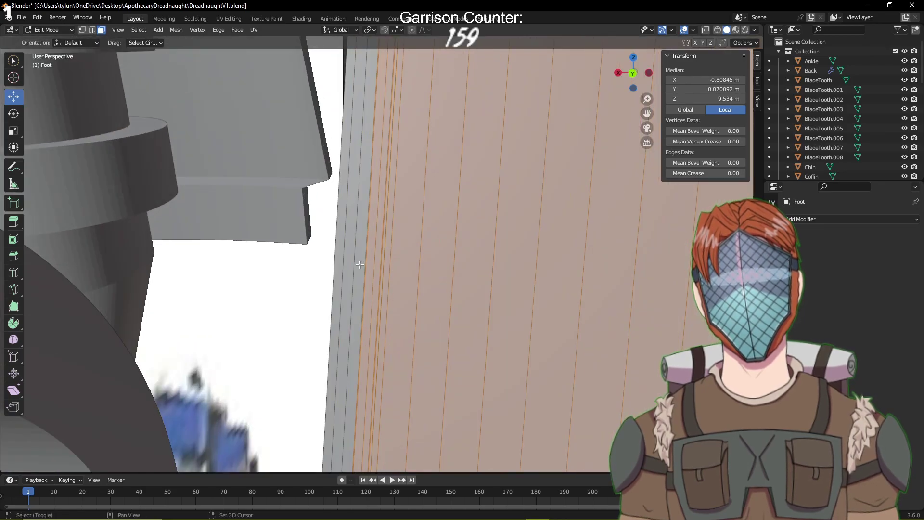
pyautogui.scroll(-8, 360, 264)
pyautogui.moveTo(360, 264); pyautogui.dragTo(325, 259, button='middle')
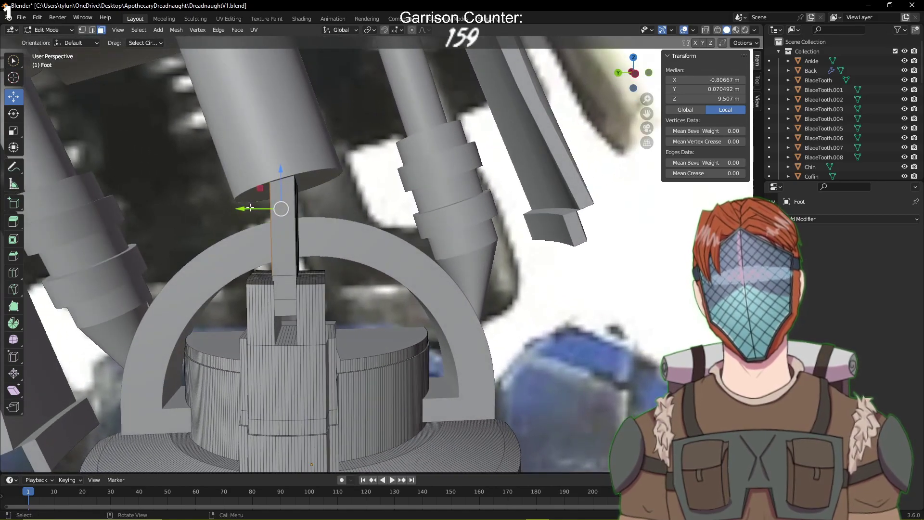
pyautogui.moveTo(250, 208); pyautogui.dragTo(219, 212)
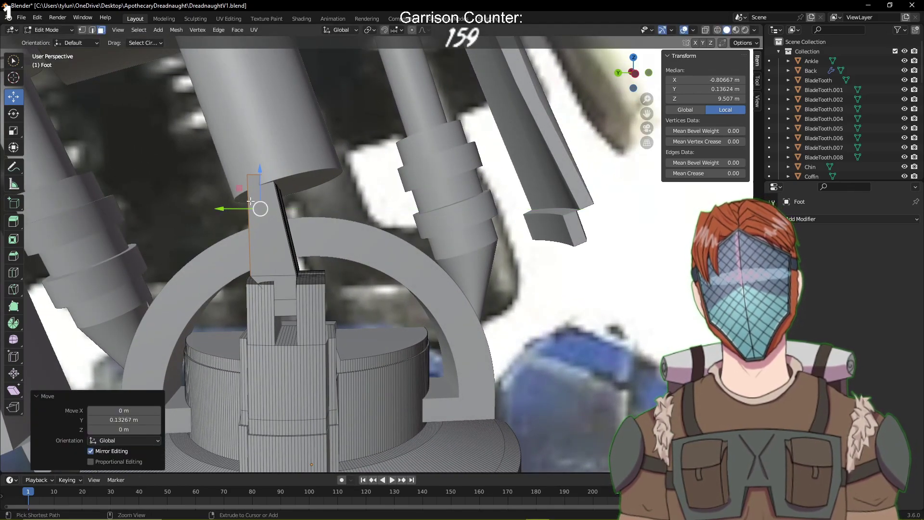
pyautogui.hotkey('ctrl', 'z')
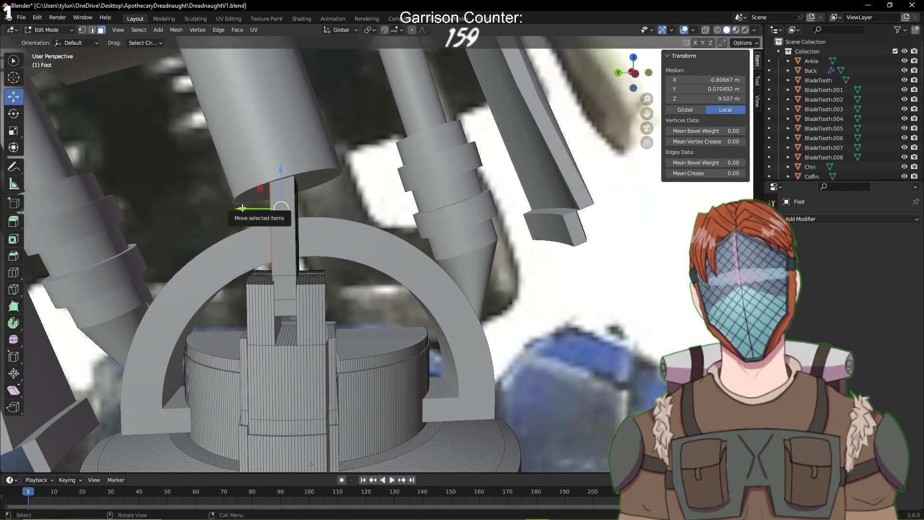
pyautogui.moveTo(246, 212); pyautogui.dragTo(155, 192)
pyautogui.moveTo(155, 192); pyautogui.dragTo(171, 225, button='middle')
pyautogui.hotkey('ctrl', 'z')
pyautogui.click(530, 263)
# Select the full strip of faces on the column's side and move it along Y by about -0.015 m
pyautogui.scroll(4, 308, 256)
pyautogui.moveTo(301, 260); pyautogui.dragTo(443, 283, button='middle')
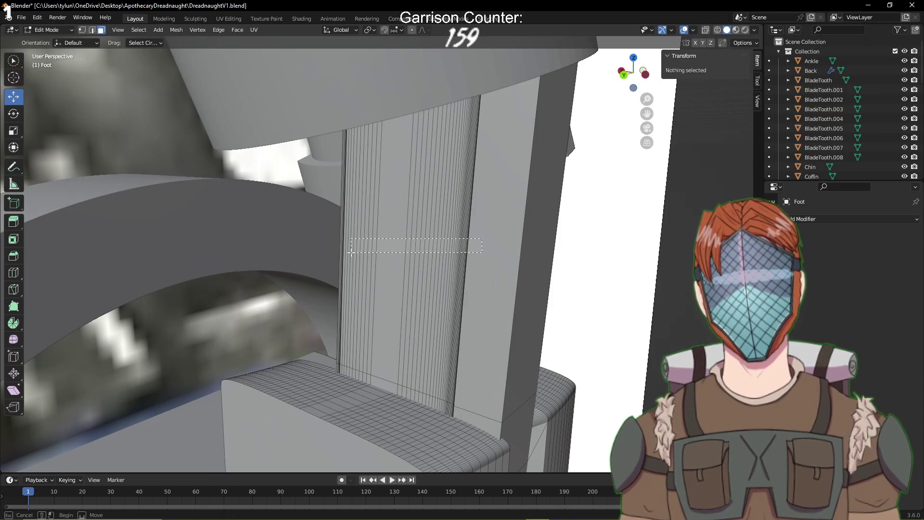
pyautogui.moveTo(342, 253); pyautogui.dragTo(341, 253)
pyautogui.moveTo(342, 253); pyautogui.dragTo(407, 260, button='middle')
pyautogui.scroll(2, 453, 266)
pyautogui.keyDown('shift'); pyautogui.moveTo(617, 305); pyautogui.dragTo(569, 325, button='middle'); pyautogui.keyUp('shift')
pyautogui.keyDown('shift'); pyautogui.click(566, 313); pyautogui.keyUp('shift')
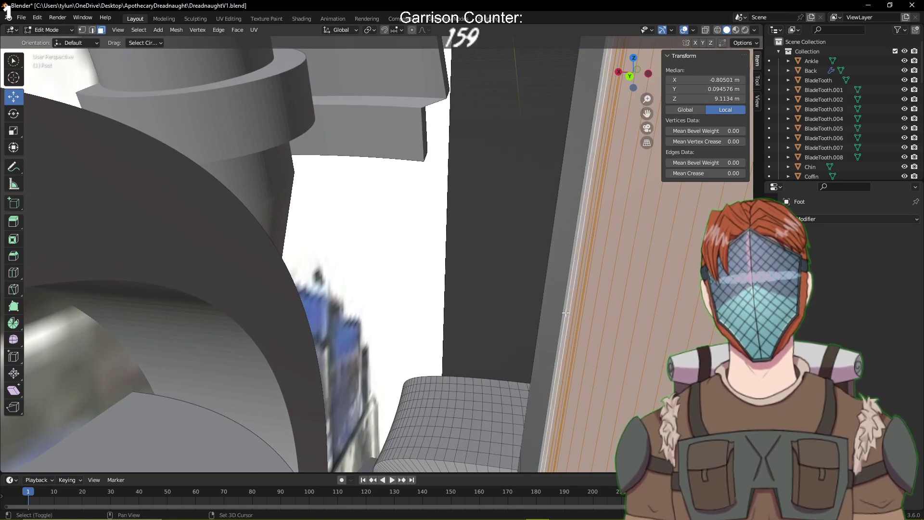
pyautogui.keyDown('shift'); pyautogui.click(564, 313); pyautogui.keyUp('shift')
pyautogui.scroll(-3, 563, 313)
pyautogui.moveTo(289, 259); pyautogui.dragTo(237, 264, button='middle')
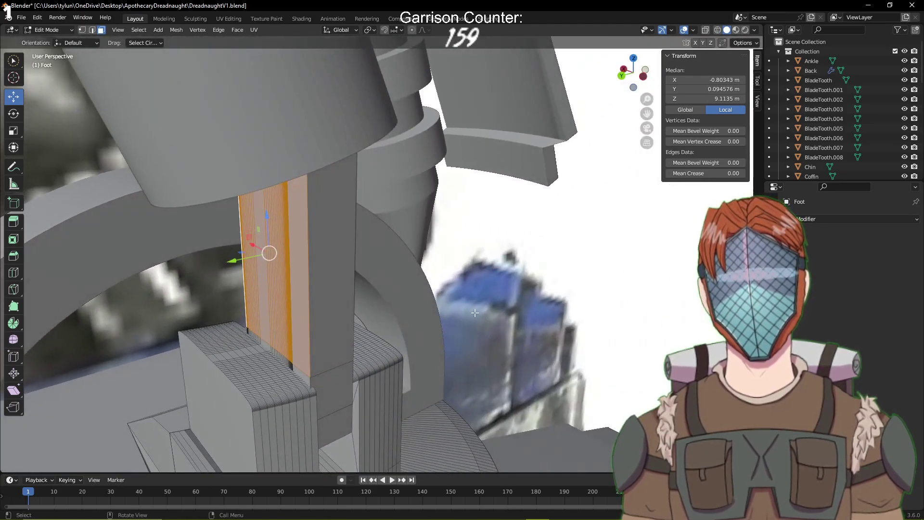
pyautogui.moveTo(237, 265); pyautogui.dragTo(268, 252)
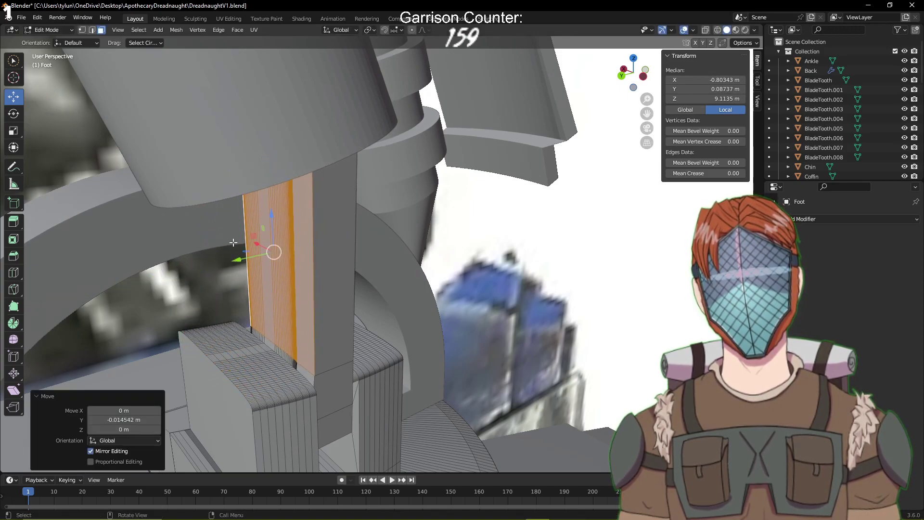
# Extrude the column's selected side faces outward about 0.278 m over the upright and nudge them along Y
pyautogui.press('e')
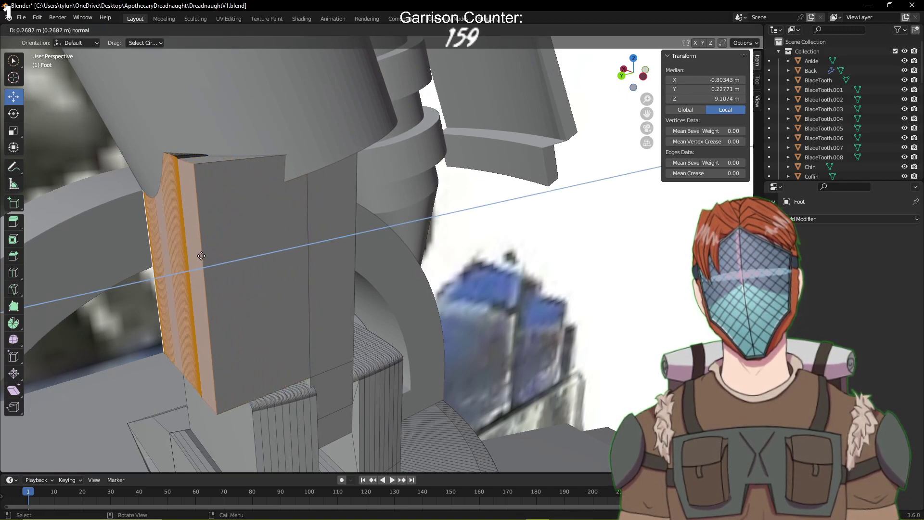
pyautogui.click(201, 256)
pyautogui.moveTo(253, 270)
pyautogui.mouseDown(button='middle')
pyautogui.moveTo(227, 236)
pyautogui.moveTo(242, 259)
pyautogui.mouseUp(button='middle')
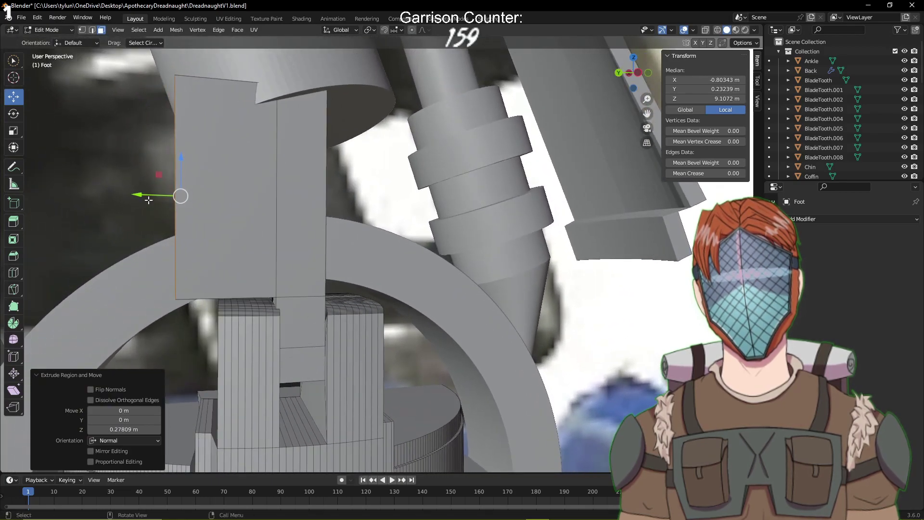
pyautogui.moveTo(144, 193); pyautogui.dragTo(152, 194)
pyautogui.click(187, 195)
# Select all faces on the column's opposite side, extrude them outward about 0.193 m, and save the file
pyautogui.moveTo(188, 195); pyautogui.dragTo(232, 258, button='middle')
pyautogui.click(212, 256)
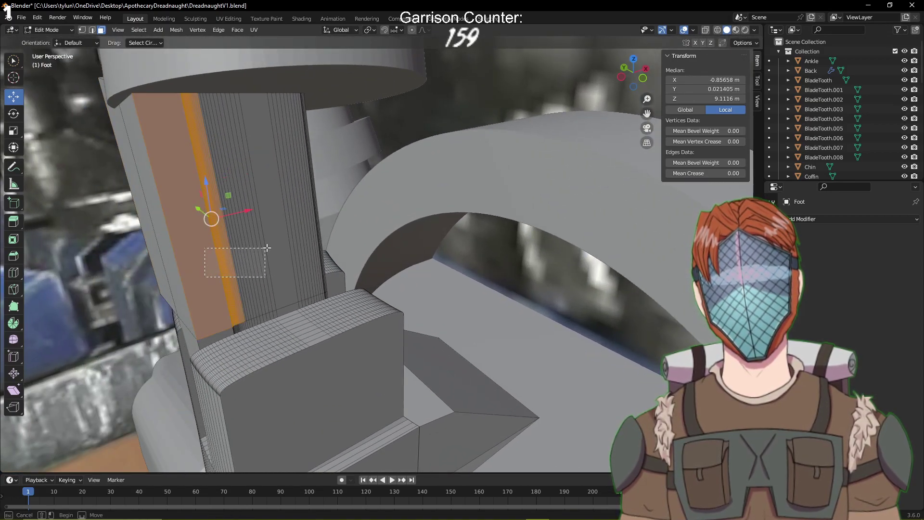
pyautogui.moveTo(315, 219); pyautogui.dragTo(315, 219)
pyautogui.moveTo(315, 219); pyautogui.dragTo(141, 266, button='middle')
pyautogui.scroll(3, 142, 266)
pyautogui.keyDown('shift'); pyautogui.moveTo(228, 248); pyautogui.dragTo(287, 251, button='middle'); pyautogui.keyUp('shift')
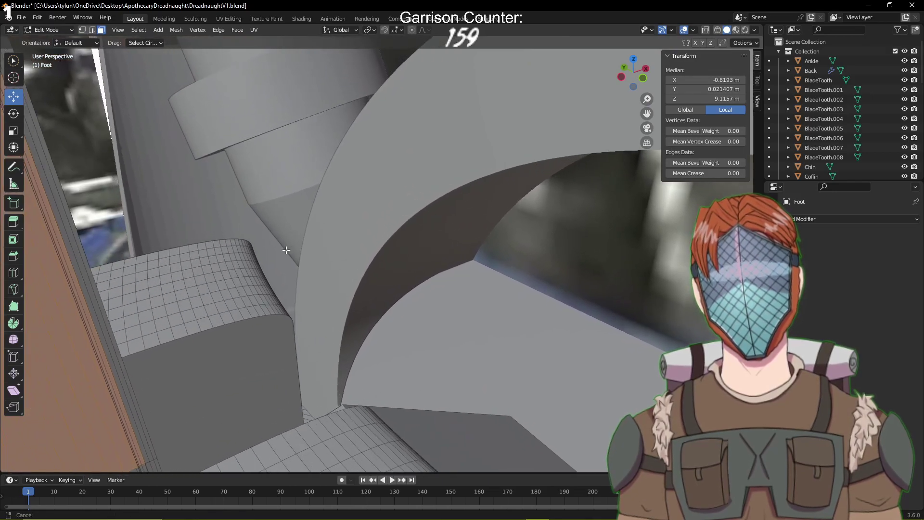
pyautogui.keyDown('shift'); pyautogui.click(95, 263); pyautogui.keyUp('shift')
pyautogui.keyDown('shift'); pyautogui.click(90, 266); pyautogui.keyUp('shift')
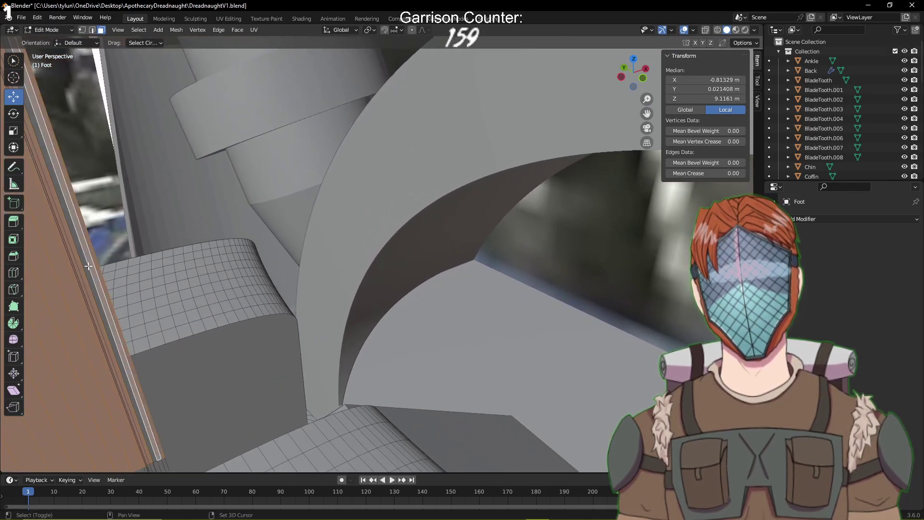
pyautogui.keyDown('shift'); pyautogui.click(85, 269); pyautogui.keyUp('shift')
pyautogui.scroll(-5, 91, 266)
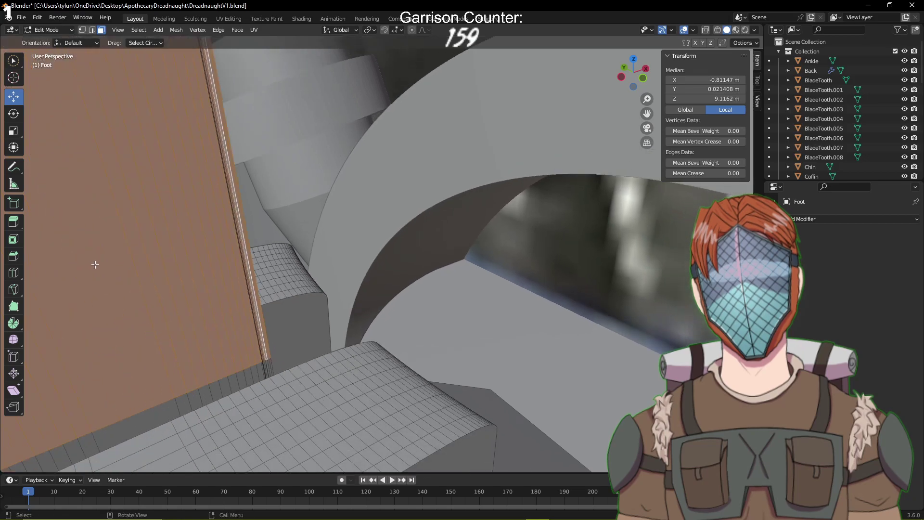
pyautogui.moveTo(94, 264); pyautogui.dragTo(296, 264, button='middle')
pyautogui.press('e')
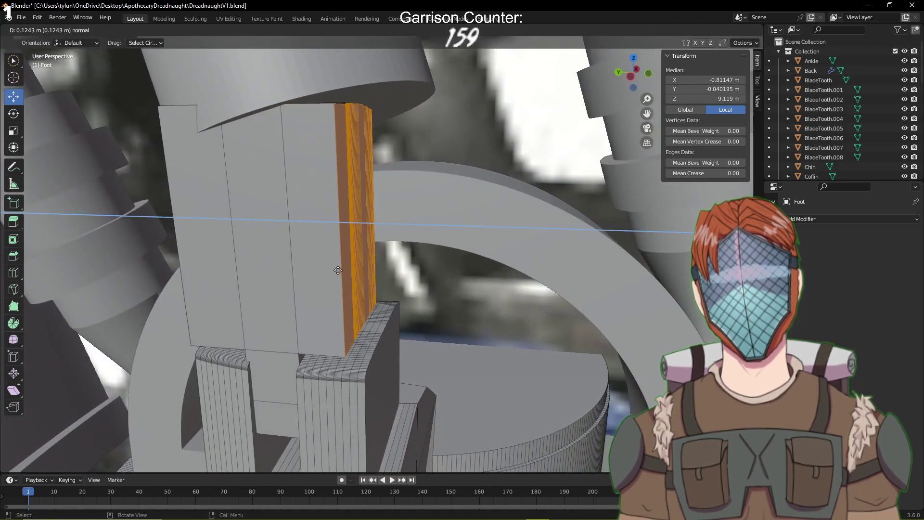
pyautogui.click(361, 271)
pyautogui.moveTo(361, 271); pyautogui.dragTo(385, 179, button='middle')
pyautogui.hotkey('ctrl', 's')
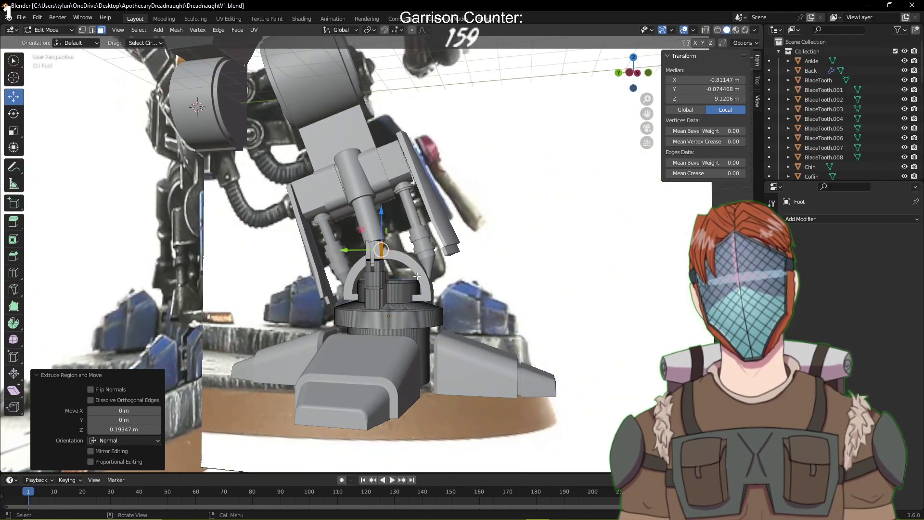
# Return to Object Mode, deselect the Foot, and save the file
pyautogui.press('Tab')
pyautogui.moveTo(417, 276); pyautogui.dragTo(466, 265, button='middle')
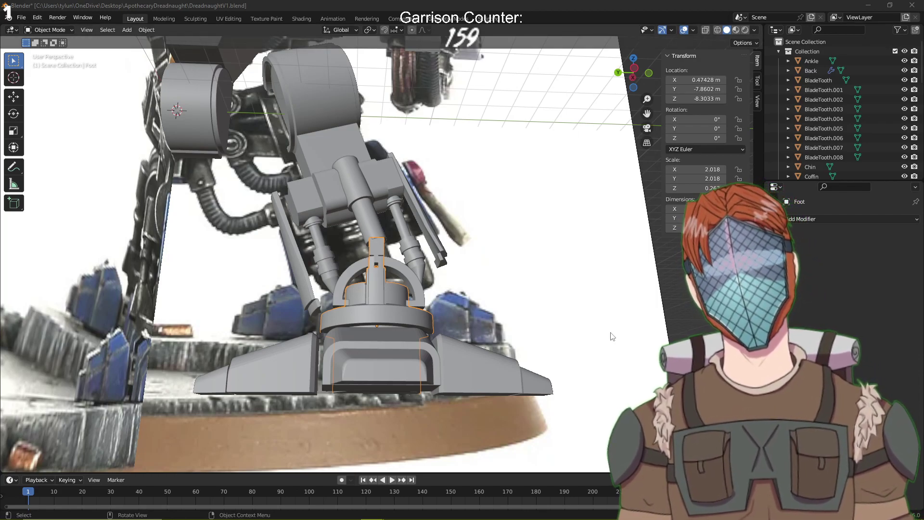
pyautogui.moveTo(535, 275); pyautogui.dragTo(495, 303, button='middle')
pyautogui.click(532, 287)
pyautogui.hotkey('ctrl', 's')
pyautogui.scroll(5, 467, 300)
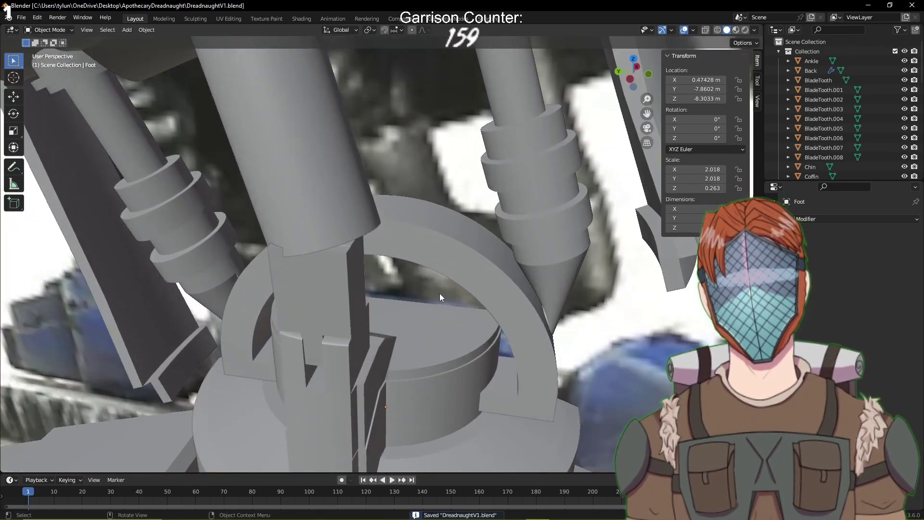
# Select the Foot and enter Edit Mode near the upper end of the widened column
pyautogui.keyDown('shift'); pyautogui.moveTo(383, 285); pyautogui.dragTo(402, 245, button='middle'); pyautogui.keyUp('shift')
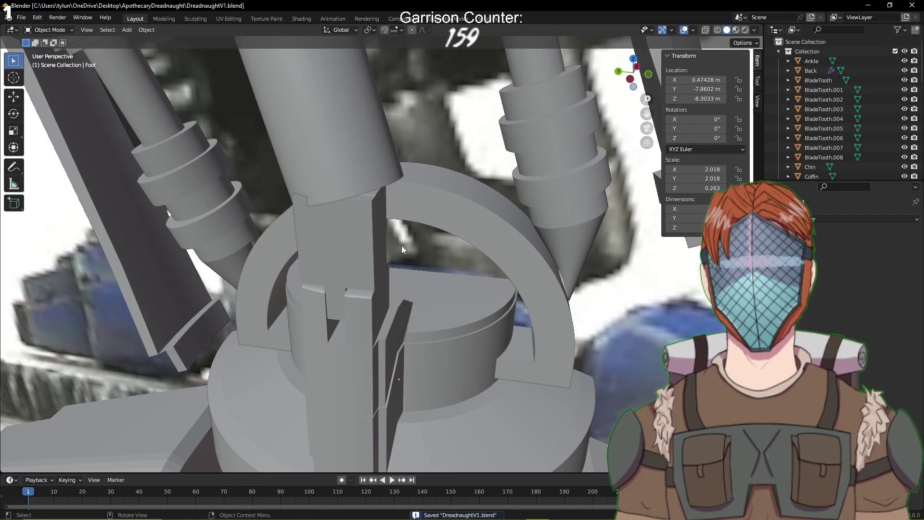
pyautogui.scroll(4, 402, 245)
pyautogui.click(335, 207)
pyautogui.press('Tab')
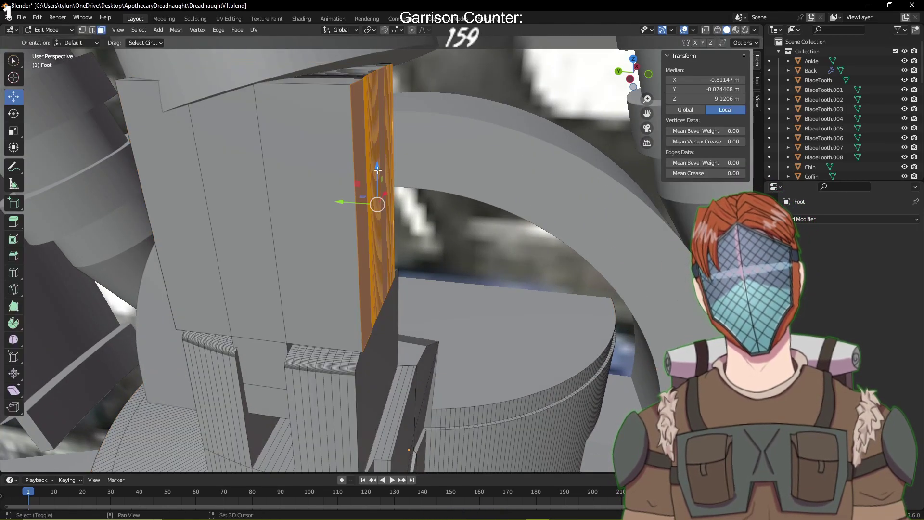
pyautogui.keyDown('shift'); pyautogui.moveTo(378, 171); pyautogui.dragTo(381, 227, button='middle'); pyautogui.keyUp('shift')
pyautogui.scroll(3, 378, 182)
pyautogui.keyDown('shift'); pyautogui.moveTo(385, 151); pyautogui.dragTo(396, 208, button='middle'); pyautogui.keyUp('shift')
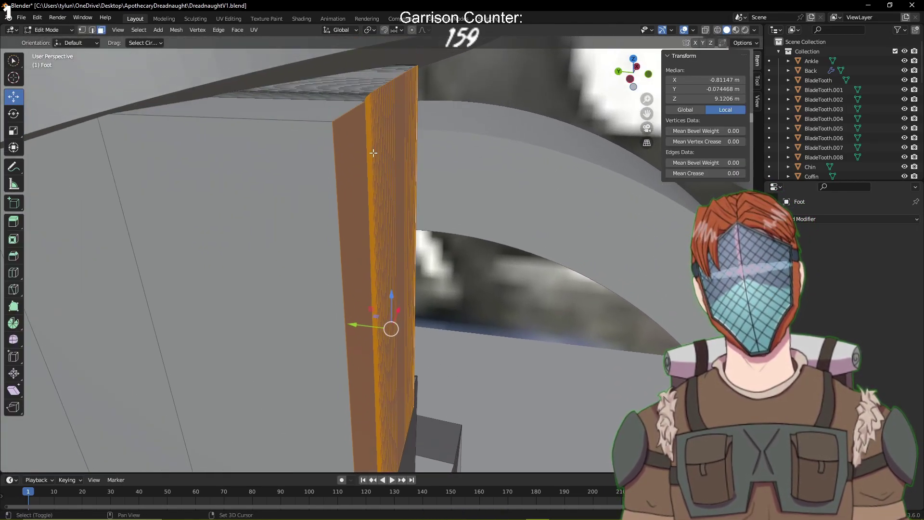
# Select the first row of faces along one edge of the column's top, undoing the stray shortest-path pick
pyautogui.click(322, 102)
pyautogui.moveTo(323, 102); pyautogui.dragTo(192, 109, button='middle')
pyautogui.keyDown('shift'); pyautogui.moveTo(193, 110); pyautogui.dragTo(263, 95, button='middle'); pyautogui.keyUp('shift')
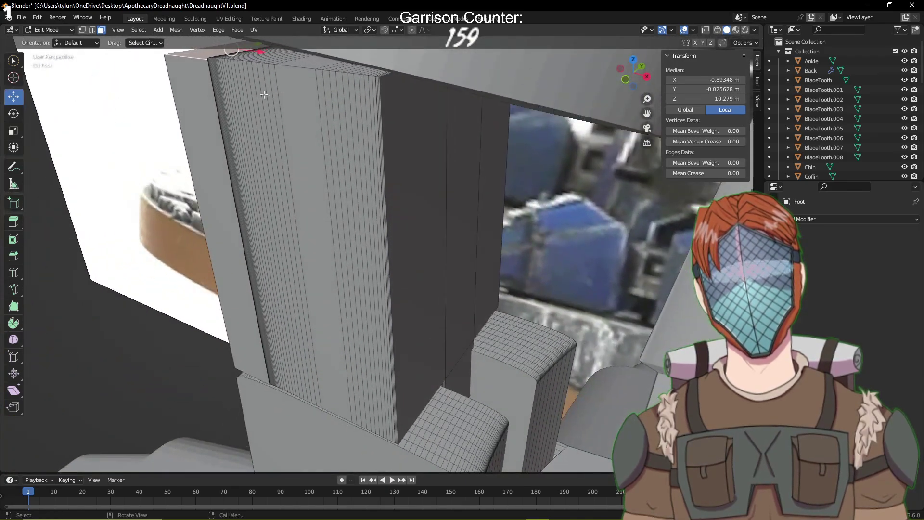
pyautogui.moveTo(366, 80); pyautogui.dragTo(412, 90, button='middle')
pyautogui.keyDown('ctrl'); pyautogui.click(414, 83); pyautogui.keyUp('ctrl')
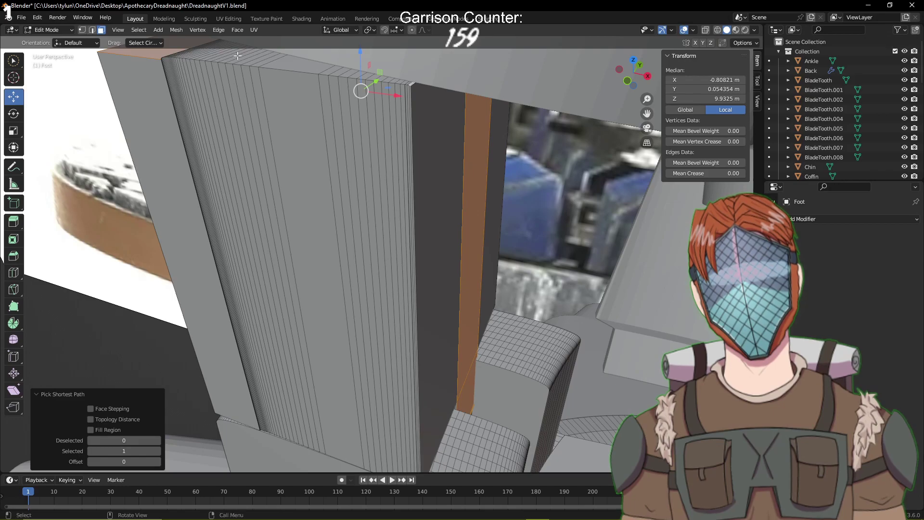
pyautogui.click(162, 54)
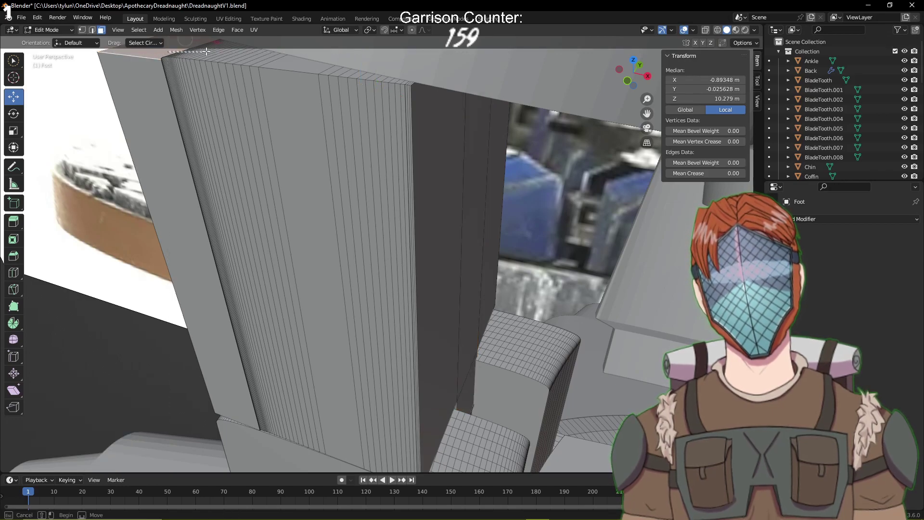
pyautogui.moveTo(206, 51); pyautogui.dragTo(305, 62)
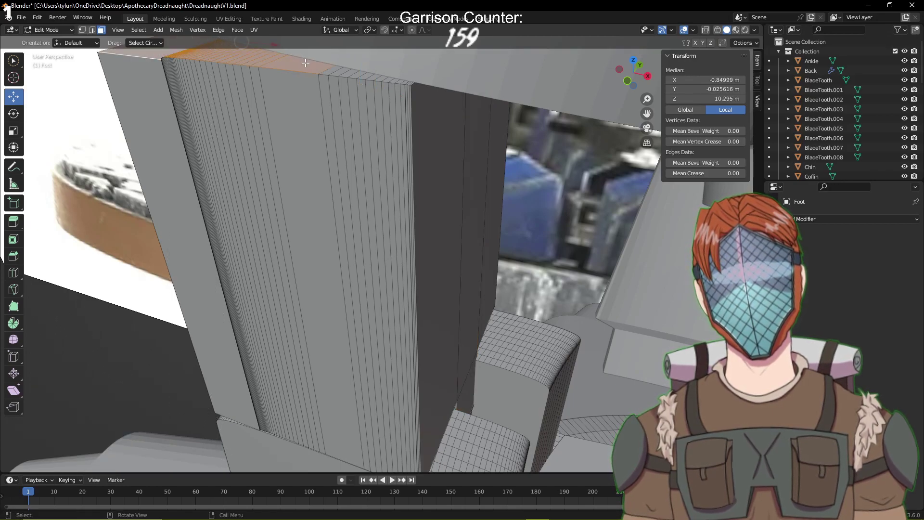
pyautogui.keyDown('ctrl'); pyautogui.click(412, 83); pyautogui.keyUp('ctrl')
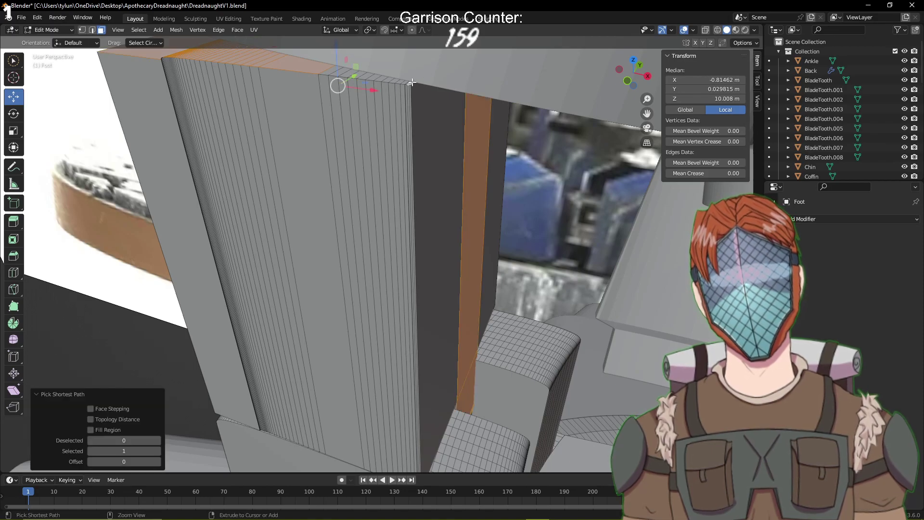
pyautogui.hotkey('ctrl', 'z')
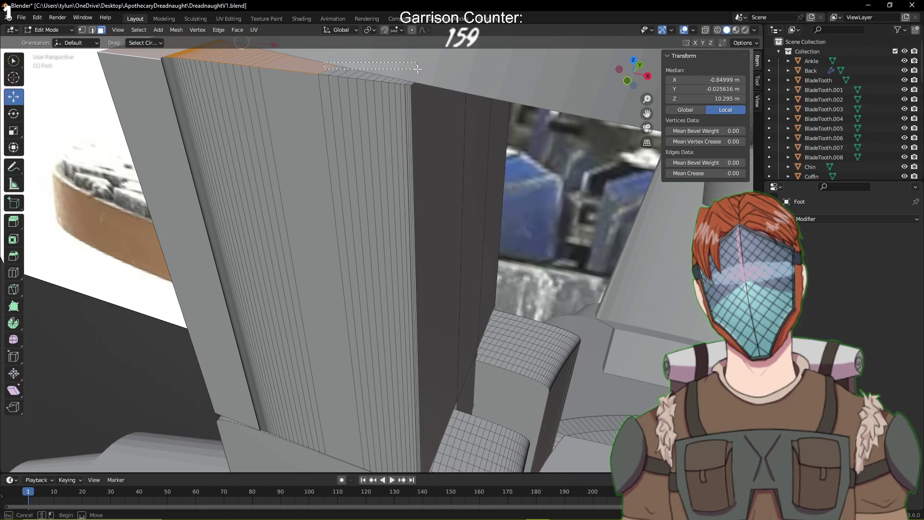
pyautogui.scroll(1, 419, 76)
pyautogui.keyDown('shift'); pyautogui.moveTo(424, 78); pyautogui.dragTo(425, 110, button='middle'); pyautogui.keyUp('shift')
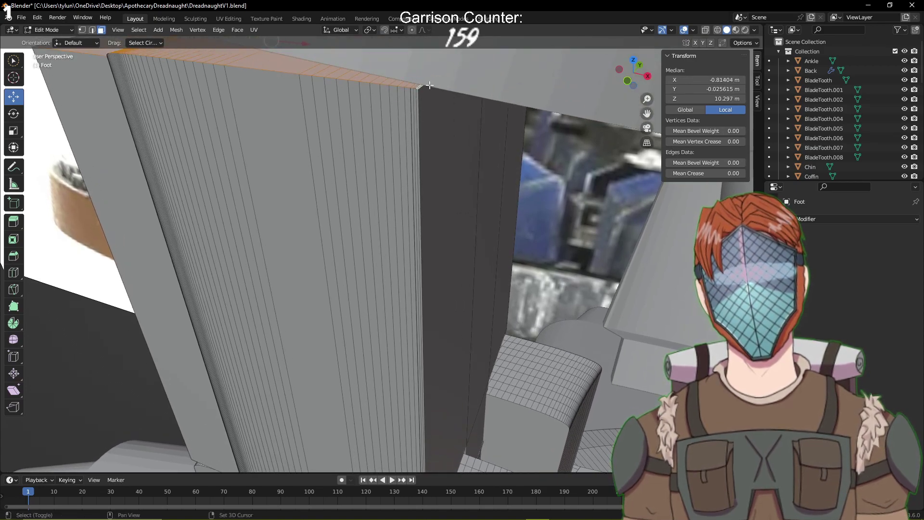
# Add the remaining rows of faces across the column's top to the selection
pyautogui.moveTo(441, 90); pyautogui.dragTo(536, 123, button='middle')
pyautogui.keyDown('shift'); pyautogui.click(258, 236); pyautogui.keyUp('shift')
pyautogui.moveTo(337, 234); pyautogui.dragTo(462, 285, button='middle')
pyautogui.scroll(3, 462, 284)
pyautogui.scroll(2, 462, 285)
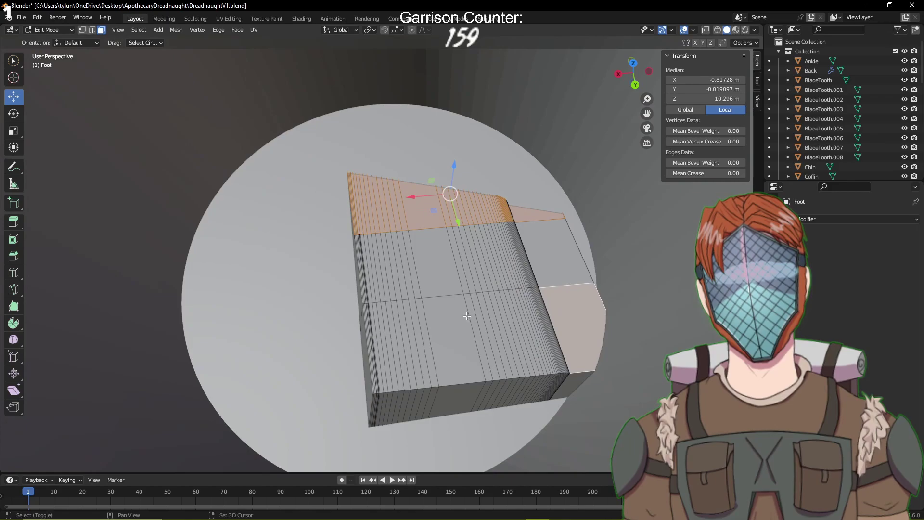
pyautogui.scroll(2, 442, 295)
pyautogui.keyDown('shift'); pyautogui.moveTo(466, 316); pyautogui.dragTo(447, 299, button='middle'); pyautogui.keyUp('shift')
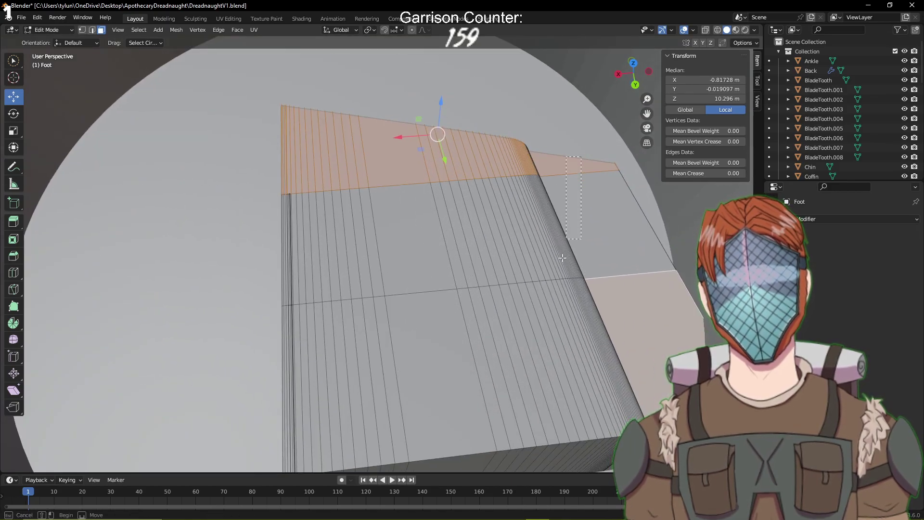
pyautogui.moveTo(396, 360); pyautogui.dragTo(285, 385)
pyautogui.keyDown('shift'); pyautogui.moveTo(320, 348); pyautogui.dragTo(364, 319, button='middle'); pyautogui.keyUp('shift')
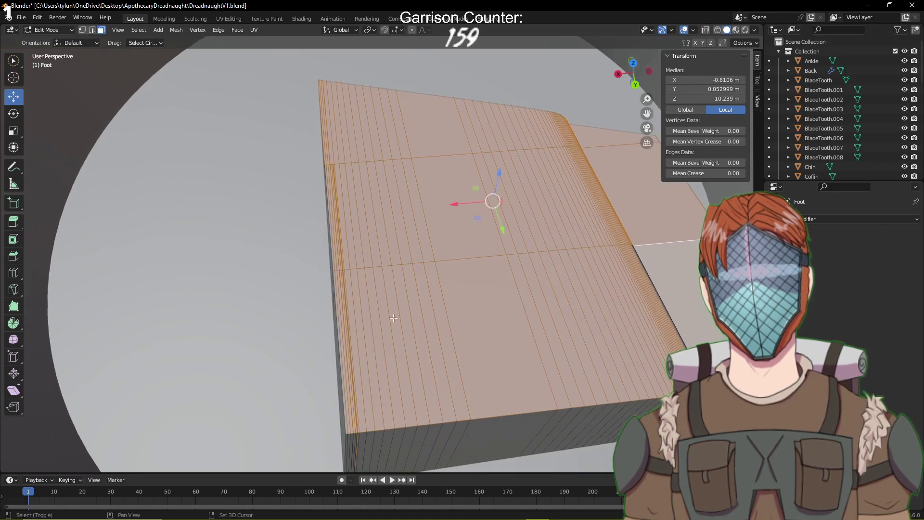
pyautogui.keyDown('shift'); pyautogui.moveTo(697, 265); pyautogui.dragTo(584, 282, button='middle'); pyautogui.keyUp('shift')
pyautogui.moveTo(542, 247); pyautogui.dragTo(457, 298)
pyautogui.keyDown('shift'); pyautogui.moveTo(264, 296); pyautogui.dragTo(402, 279, button='middle'); pyautogui.keyUp('shift')
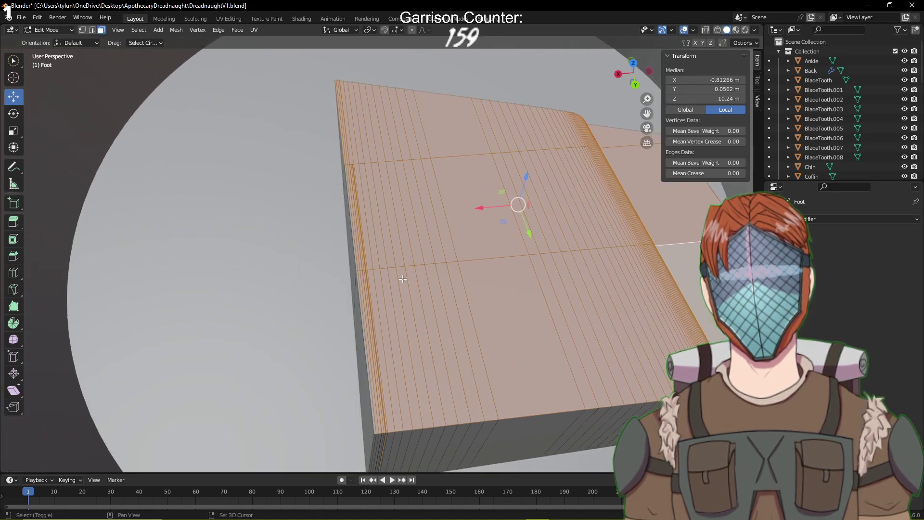
# Add the narrow faces at the outer edge of the column's top and undo the accidental change
pyautogui.scroll(3, 347, 262)
pyautogui.scroll(3, 342, 266)
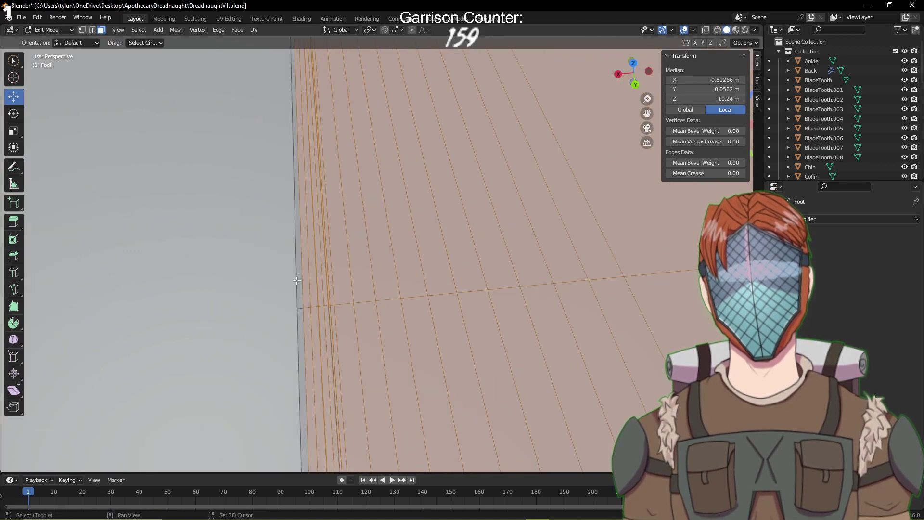
pyautogui.keyDown('shift'); pyautogui.click(298, 287); pyautogui.keyUp('shift')
pyautogui.keyDown('shift'); pyautogui.click(300, 318); pyautogui.keyUp('shift')
pyautogui.moveTo(300, 318); pyautogui.dragTo(486, 253, button='middle')
pyautogui.press('r')
pyautogui.click(373, 205)
pyautogui.hotkey('ctrl', 'z')
# Toggle the narrow vertical faces at the column's corner to clean up the face selection
pyautogui.scroll(4, 428, 259)
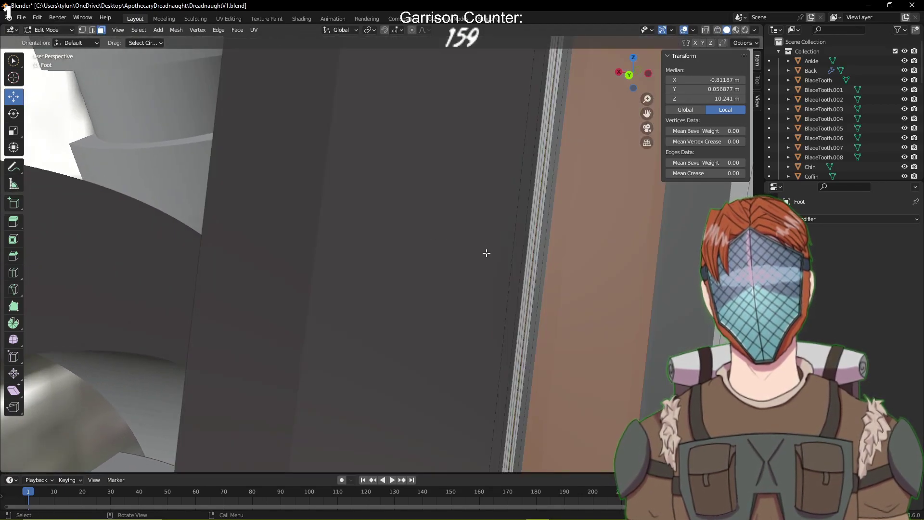
pyautogui.keyDown('shift'); pyautogui.click(579, 258); pyautogui.keyUp('shift')
pyautogui.keyDown('shift'); pyautogui.click(579, 258); pyautogui.keyUp('shift')
pyautogui.keyDown('shift'); pyautogui.click(635, 267); pyautogui.keyUp('shift')
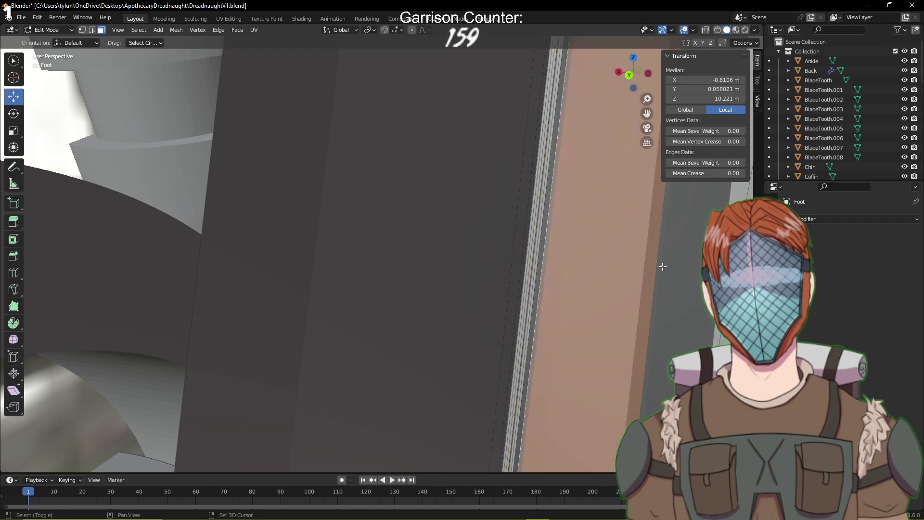
pyautogui.keyDown('shift'); pyautogui.click(655, 267); pyautogui.keyUp('shift')
pyautogui.click(639, 268)
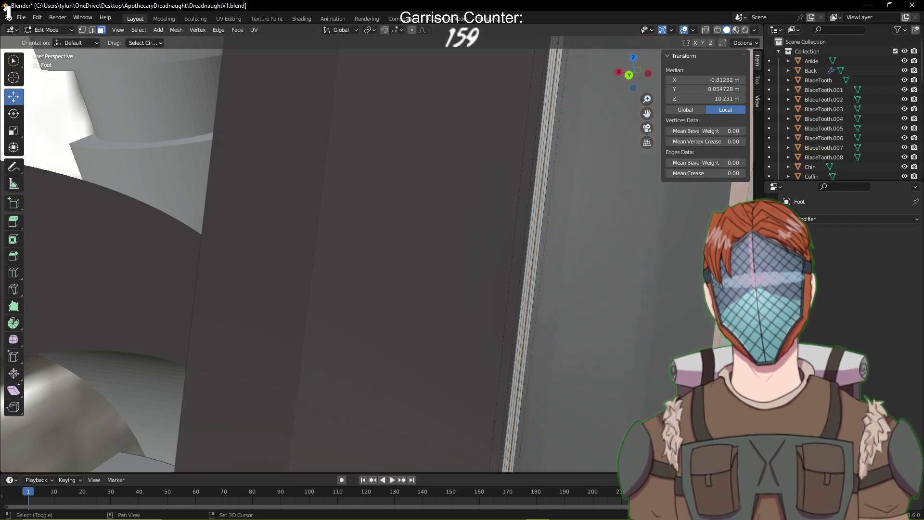
pyautogui.moveTo(708, 271)
pyautogui.mouseDown(button='middle')
pyautogui.moveTo(739, 269)
pyautogui.moveTo(702, 272)
pyautogui.mouseUp(button='middle')
pyautogui.moveTo(662, 251); pyautogui.dragTo(648, 250, button='middle')
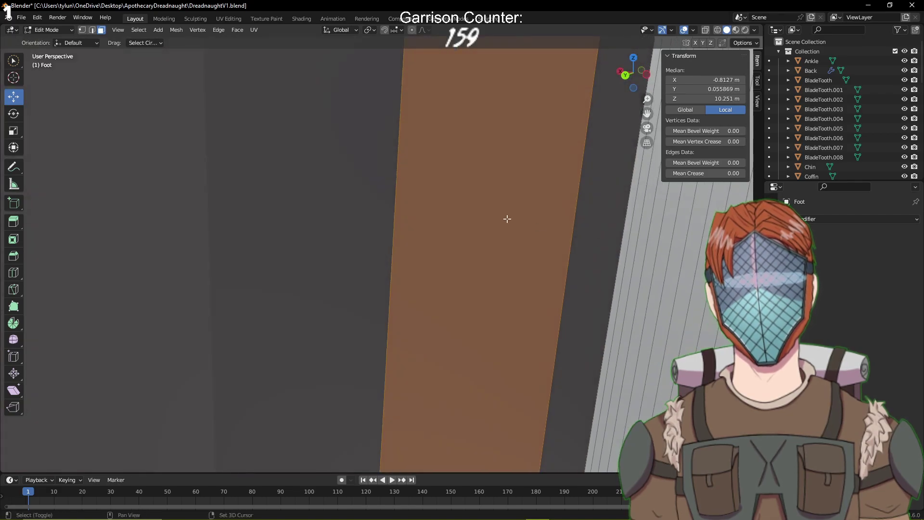
pyautogui.keyDown('shift'); pyautogui.click(507, 219); pyautogui.keyUp('shift')
pyautogui.scroll(-9, 513, 224)
pyautogui.moveTo(512, 226); pyautogui.dragTo(376, 225, button='middle')
pyautogui.scroll(5, 421, 229)
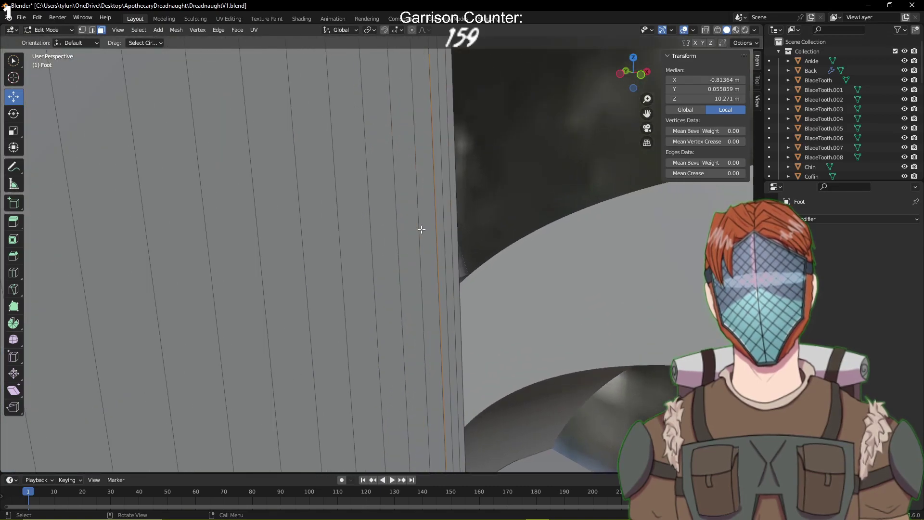
# Adjust which thin side strips beside the column's edge belong to the selection, removing the stray ones
pyautogui.keyDown('shift'); pyautogui.click(261, 165); pyautogui.keyUp('shift')
pyautogui.keyDown('shift'); pyautogui.click(667, 268); pyautogui.keyUp('shift')
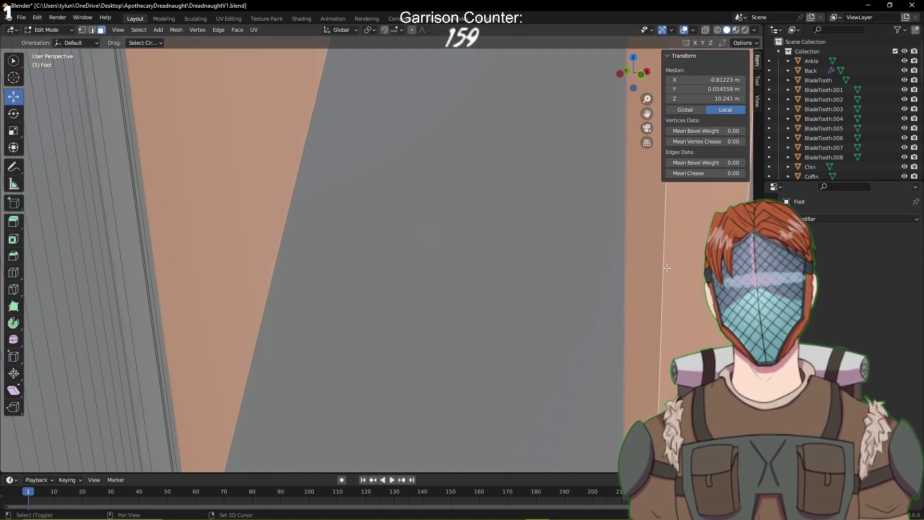
pyautogui.keyDown('shift'); pyautogui.click(638, 260); pyautogui.keyUp('shift')
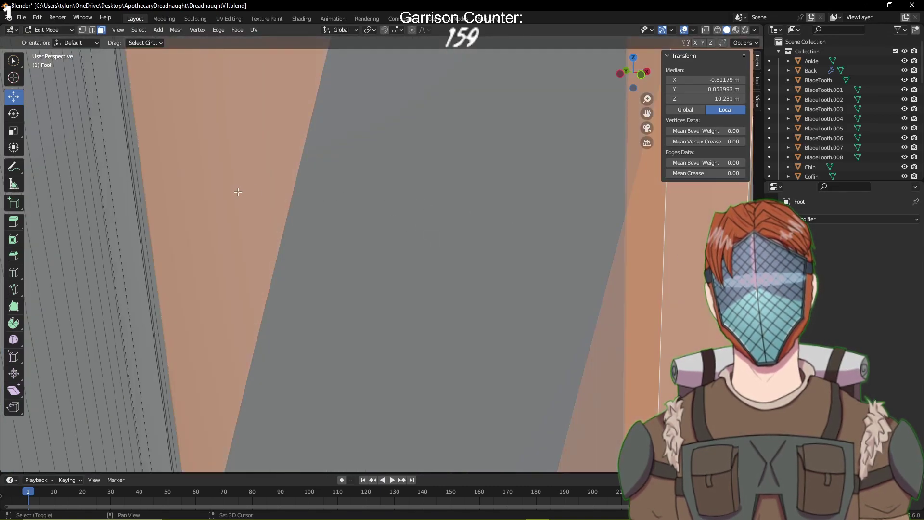
pyautogui.moveTo(262, 198)
pyautogui.mouseDown(button='middle')
pyautogui.moveTo(281, 204)
pyautogui.moveTo(253, 200)
pyautogui.mouseUp(button='middle')
pyautogui.scroll(-3, 254, 198)
pyautogui.keyDown('shift'); pyautogui.click(332, 217); pyautogui.keyUp('shift')
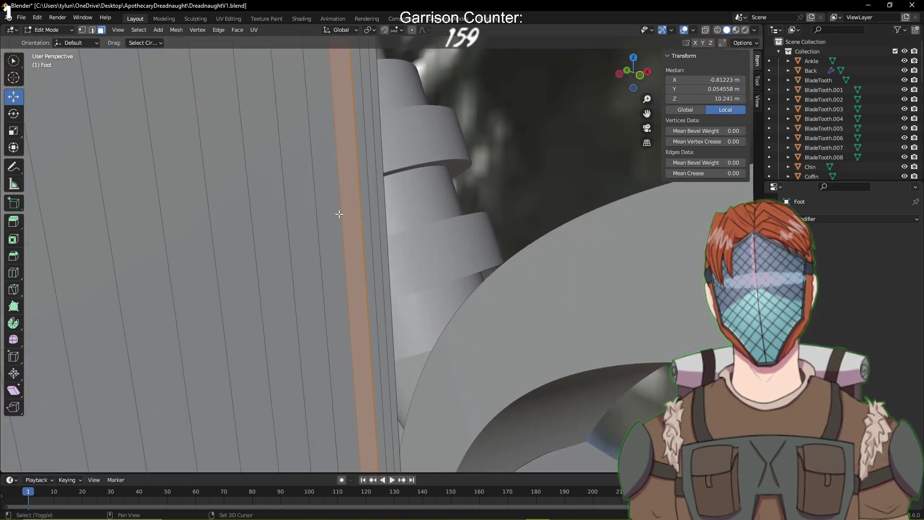
pyautogui.keyDown('shift'); pyautogui.click(349, 211); pyautogui.keyUp('shift')
pyautogui.moveTo(361, 207); pyautogui.dragTo(452, 230, button='middle')
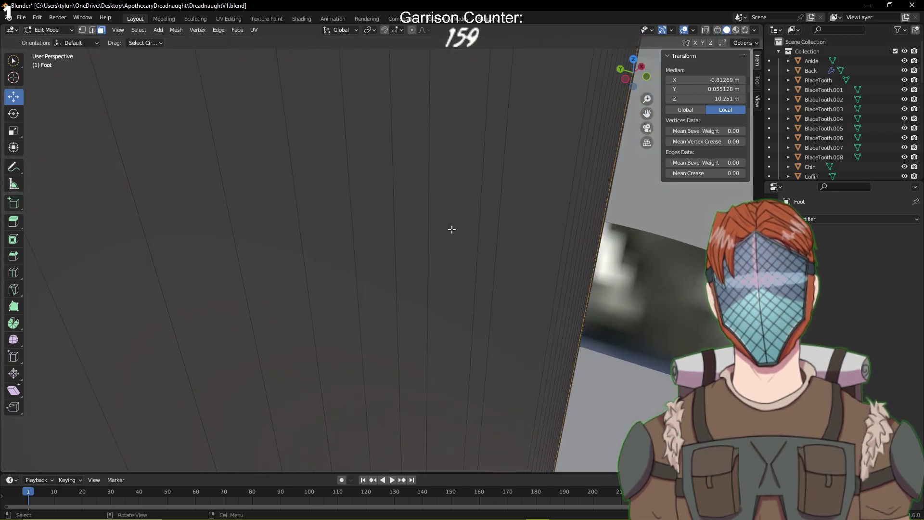
pyautogui.scroll(5, 453, 230)
pyautogui.keyDown('shift'); pyautogui.click(485, 329); pyautogui.keyUp('shift')
pyautogui.moveTo(353, 161)
pyautogui.mouseDown(button='middle')
pyautogui.moveTo(386, 172)
pyautogui.moveTo(406, 151)
pyautogui.moveTo(326, 137)
pyautogui.moveTo(355, 145)
pyautogui.mouseUp(button='middle')
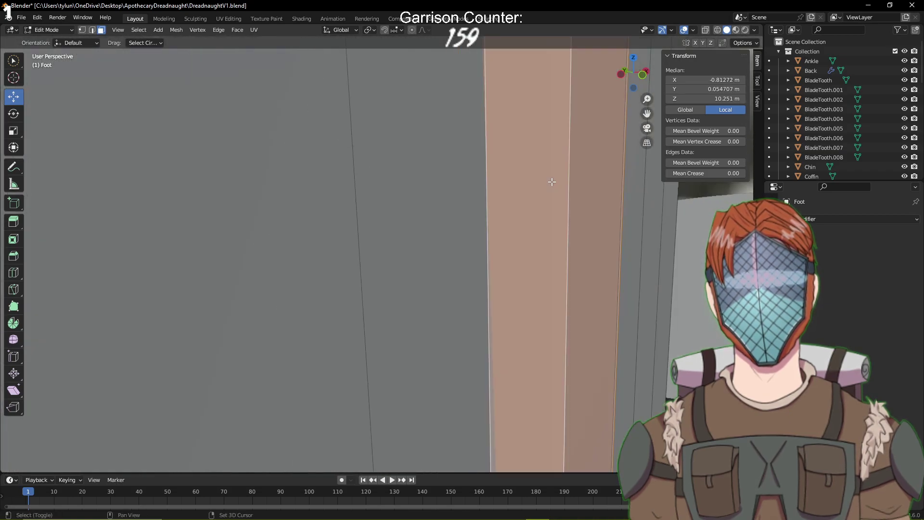
pyautogui.moveTo(498, 185); pyautogui.dragTo(489, 187, button='middle')
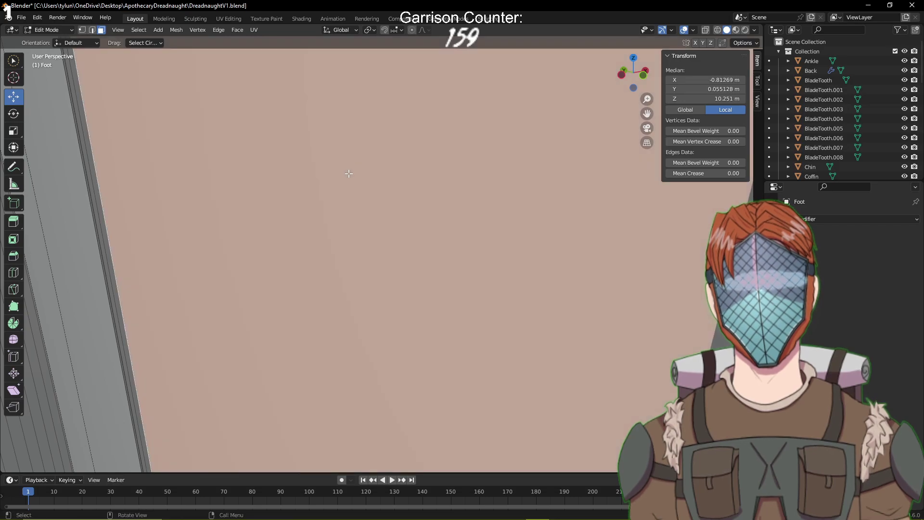
pyautogui.moveTo(348, 173); pyautogui.dragTo(358, 215, button='middle')
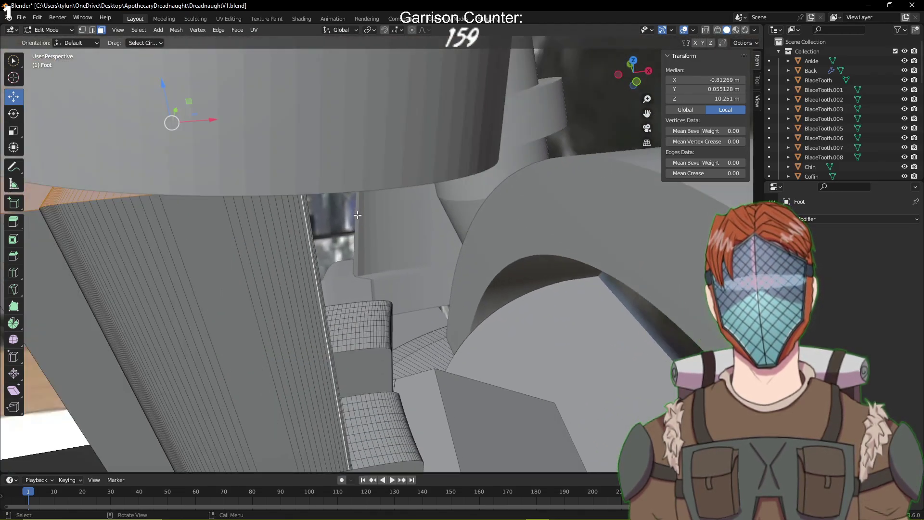
# Deselect all the faces and save the file
pyautogui.scroll(-10, 358, 215)
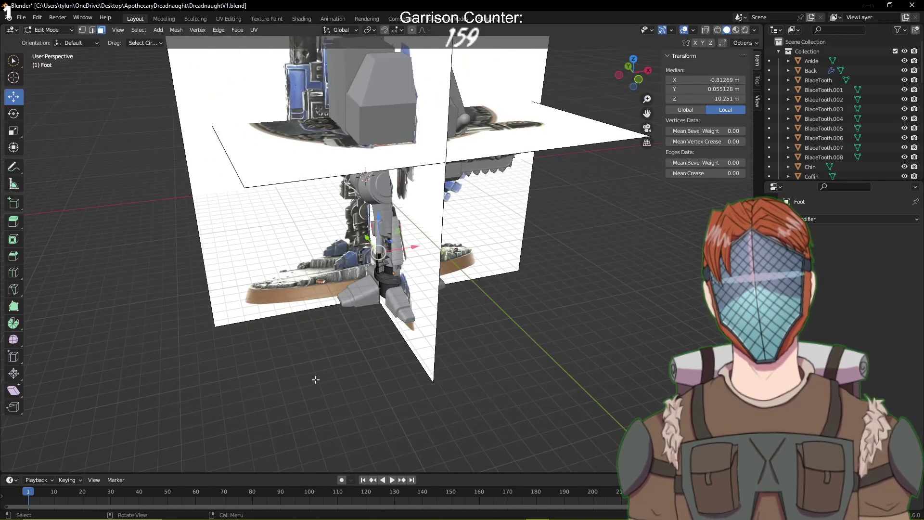
pyautogui.click(316, 379)
pyautogui.moveTo(316, 379); pyautogui.dragTo(318, 353, button='middle')
pyautogui.hotkey('ctrl', 's')
# Select the two tall faces on the column's side above the prongs and extrude them outward about 0.370 m
pyautogui.scroll(9, 318, 352)
pyautogui.moveTo(339, 294); pyautogui.dragTo(282, 297, button='middle')
pyautogui.scroll(6, 448, 264)
pyautogui.scroll(3, 331, 284)
pyautogui.click(283, 297)
pyautogui.keyDown('shift'); pyautogui.click(312, 297); pyautogui.keyUp('shift')
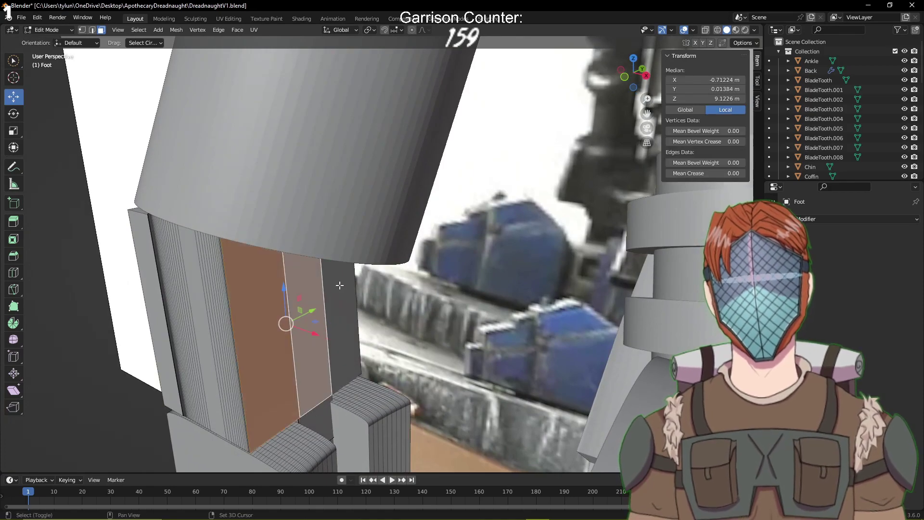
pyautogui.moveTo(340, 286); pyautogui.dragTo(378, 296, button='middle')
pyautogui.press('e')
pyautogui.click(516, 309)
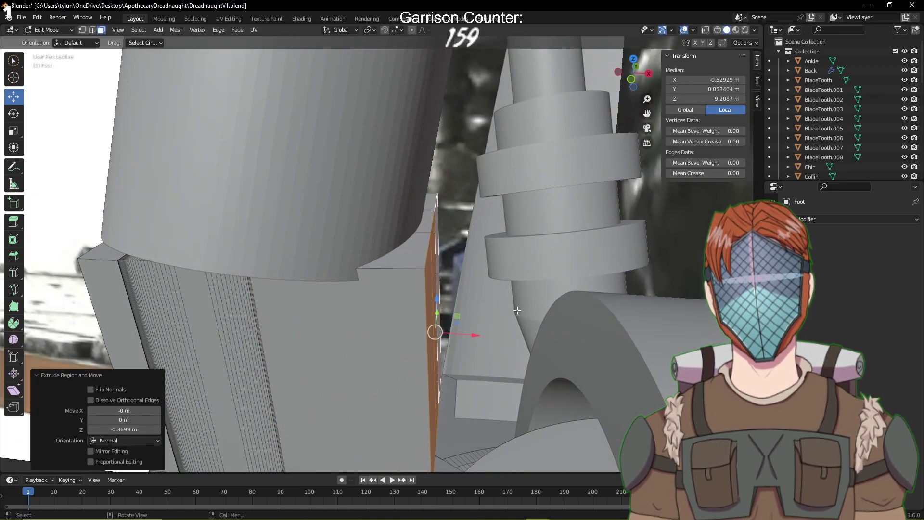
# Save the file and move the extruded faces along X by about -0.023 m
pyautogui.moveTo(517, 309); pyautogui.dragTo(322, 234, button='middle')
pyautogui.hotkey('ctrl', 's')
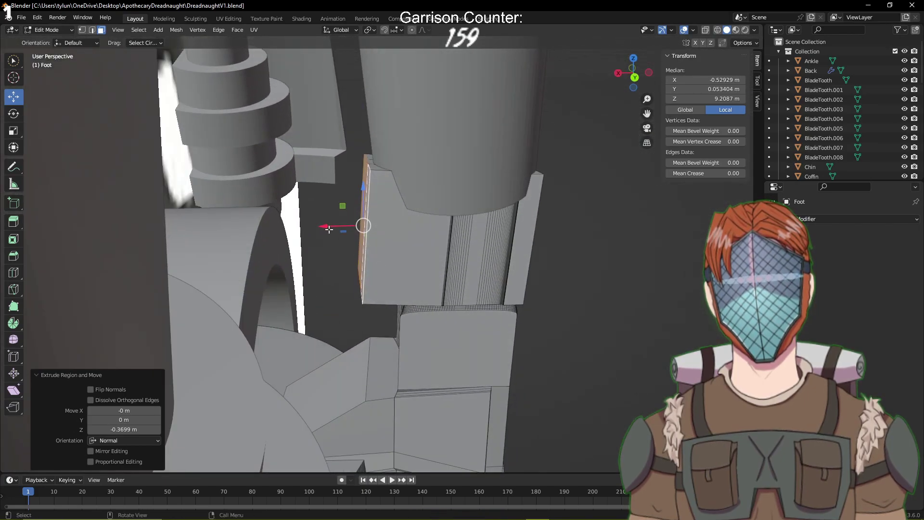
pyautogui.moveTo(329, 230); pyautogui.dragTo(335, 228)
pyautogui.moveTo(336, 228); pyautogui.dragTo(366, 240, button='middle')
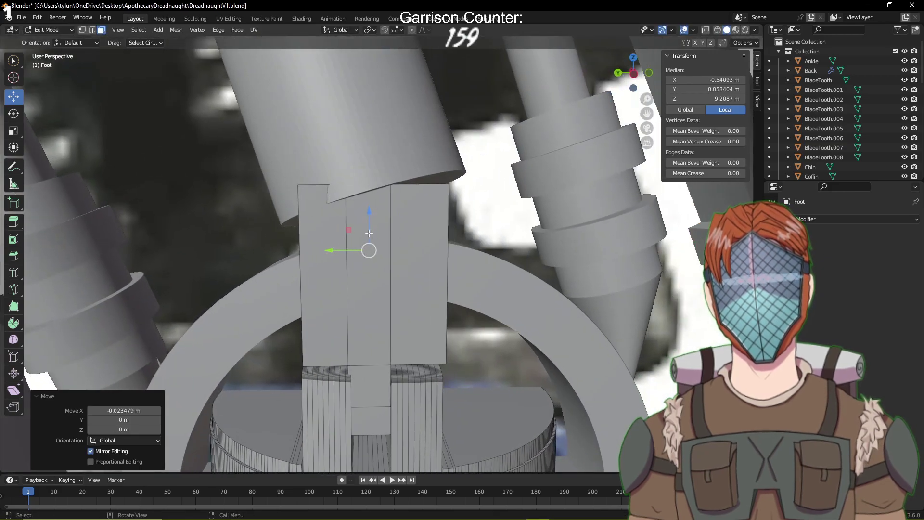
# In edge mode, select the complete edge loop around the column's top rim beneath the heel piston
pyautogui.press('1')
pyautogui.click(92, 32)
pyautogui.moveTo(409, 140); pyautogui.dragTo(416, 184, button='middle')
pyautogui.scroll(2, 433, 289)
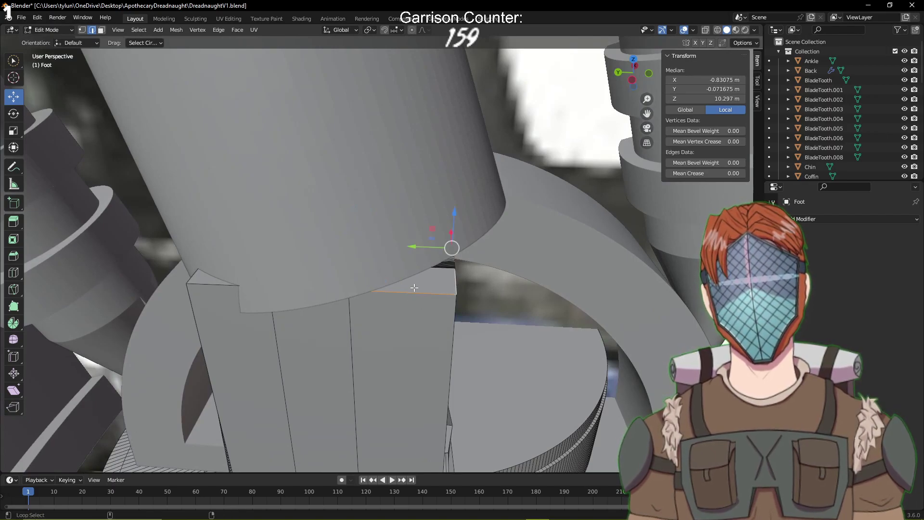
pyautogui.moveTo(373, 313); pyautogui.dragTo(364, 212, button='middle')
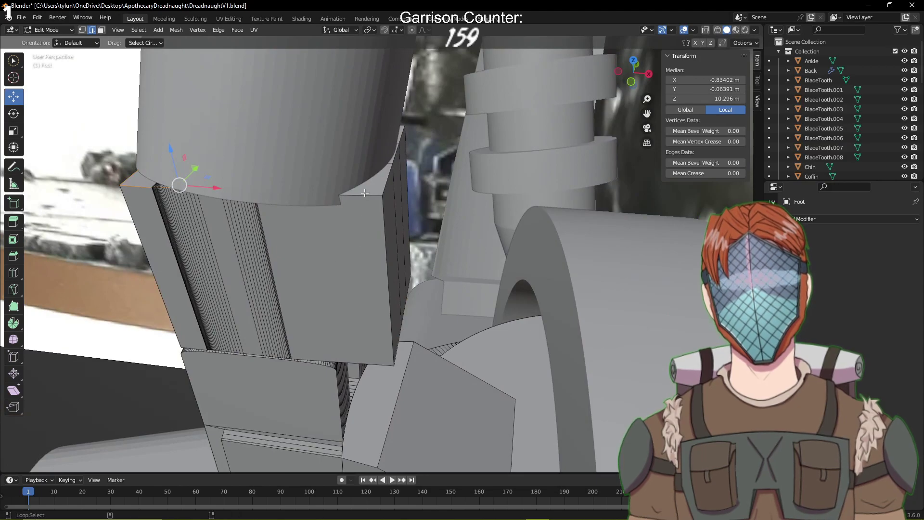
pyautogui.keyDown('shift'); pyautogui.click(365, 194); pyautogui.keyUp('shift')
pyautogui.moveTo(390, 177); pyautogui.dragTo(349, 219, button='middle')
pyautogui.moveTo(443, 212); pyautogui.dragTo(431, 266, button='middle')
pyautogui.scroll(4, 424, 279)
pyautogui.scroll(2, 418, 287)
pyautogui.keyDown('alt'); pyautogui.scroll(1, 418, 287); pyautogui.keyUp('alt')
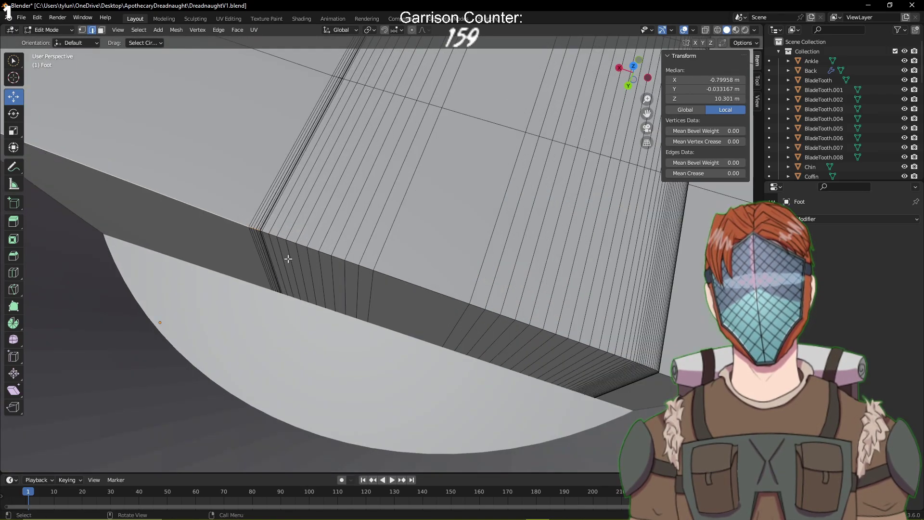
pyautogui.keyDown('alt'); pyautogui.click(298, 242); pyautogui.keyUp('alt')
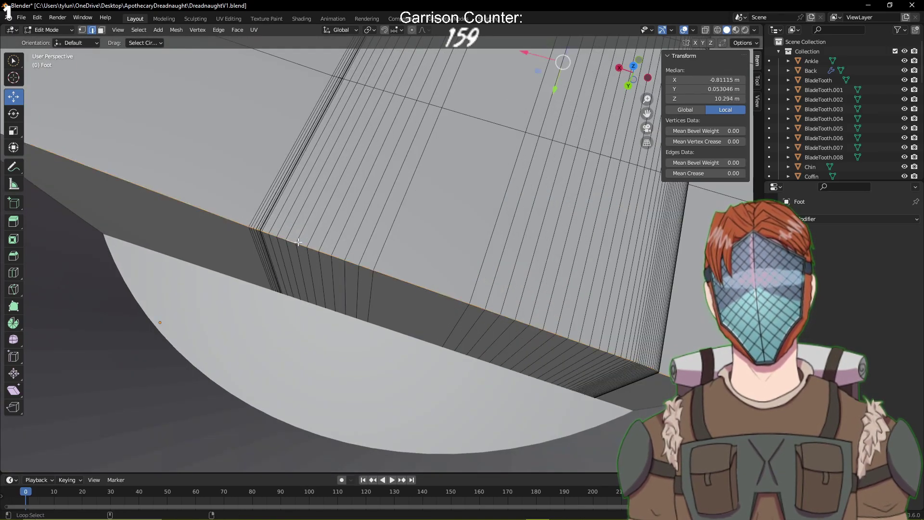
# Rotate the column's top loop by about -10.9° in the view and enlarge it uniformly by about 1.091
pyautogui.scroll(-5, 504, 249)
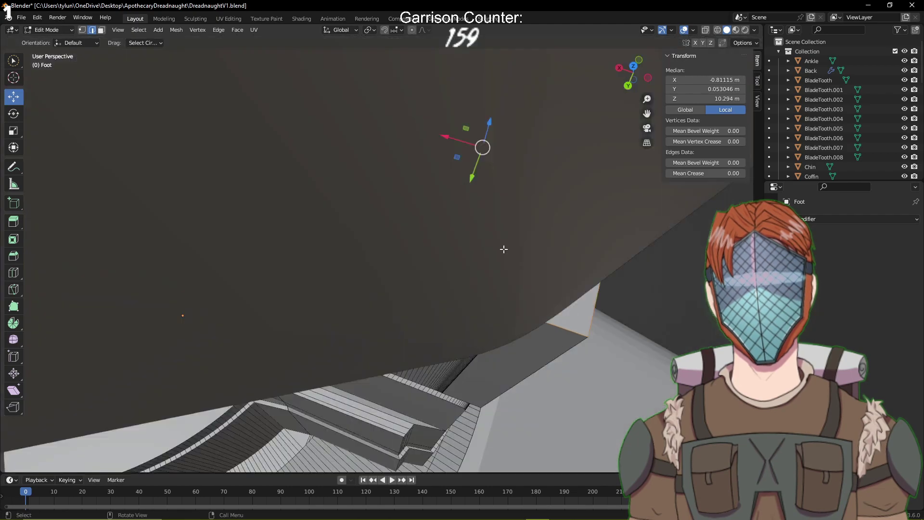
pyautogui.moveTo(504, 250); pyautogui.dragTo(512, 192, button='middle')
pyautogui.press('r')
pyautogui.click(514, 194)
pyautogui.press('s')
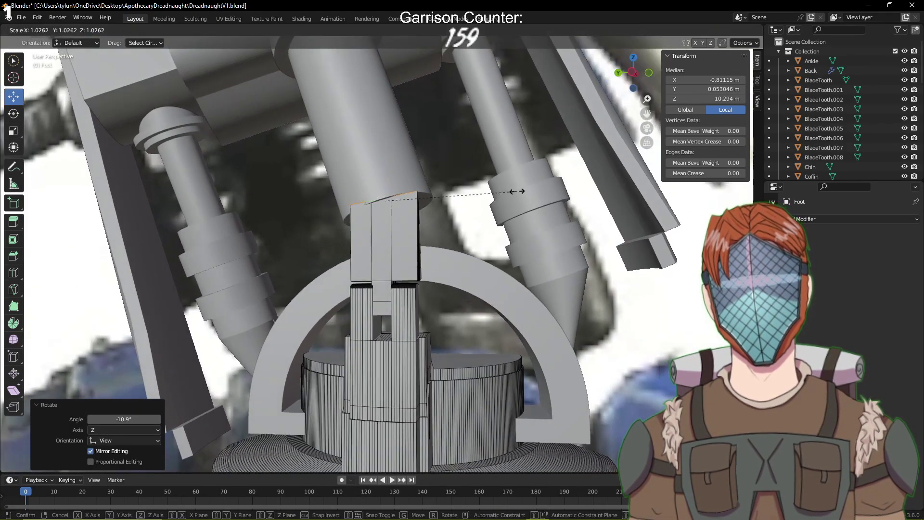
pyautogui.click(560, 172)
# Scale the column's top loop to about 0.715 along X, shift it about -0.044 m in X, and save the file
pyautogui.moveTo(561, 172); pyautogui.dragTo(538, 202, button='middle')
pyautogui.press('s')
pyautogui.moveTo(538, 202); pyautogui.dragTo(559, 242, button='middle')
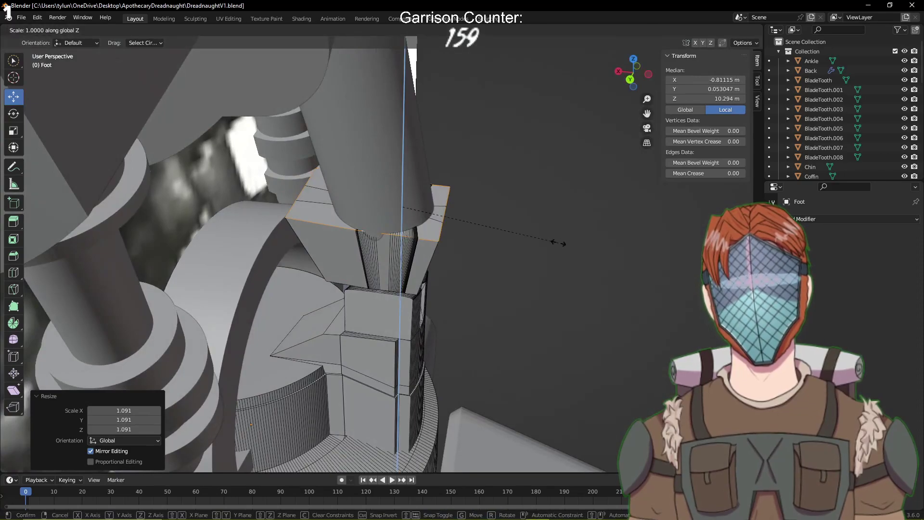
pyautogui.click(513, 239)
pyautogui.press('g')
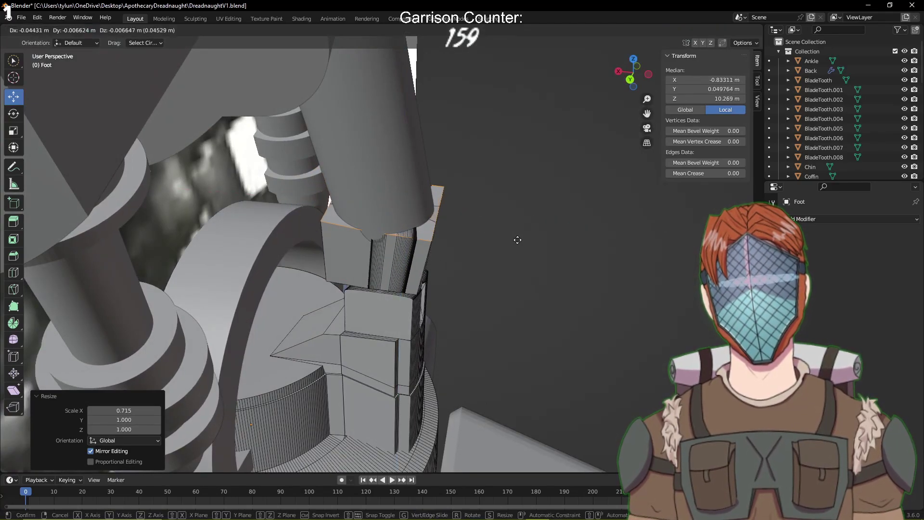
pyautogui.click(516, 240)
pyautogui.hotkey('ctrl', 's')
# Examine the flared column against the heel piston and ankle arch from several sides, saving the file
pyautogui.moveTo(536, 233); pyautogui.dragTo(486, 251, button='middle')
pyautogui.press('Tab')
pyautogui.scroll(-5, 485, 252)
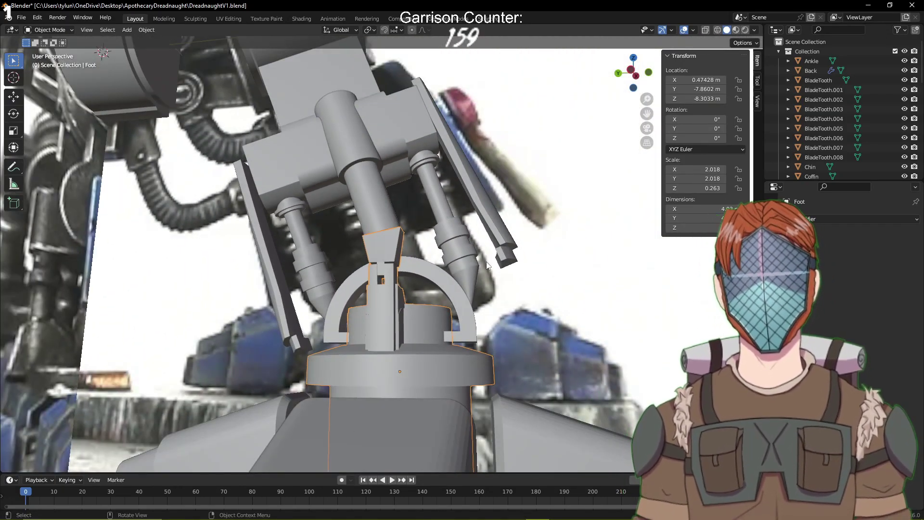
pyautogui.press('Tab')
pyautogui.scroll(-5, 487, 272)
pyautogui.press('Tab')
pyautogui.moveTo(524, 298); pyautogui.dragTo(389, 285, button='middle')
pyautogui.hotkey('ctrl', 's')
pyautogui.scroll(5, 456, 282)
pyautogui.press('Tab')
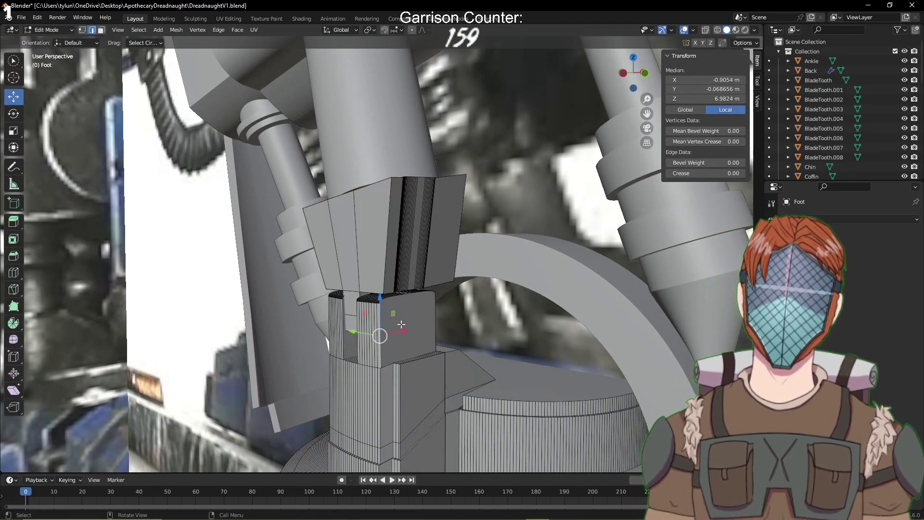
pyautogui.press('Tab')
pyautogui.hotkey('ctrl', 's')
pyautogui.scroll(-10, 400, 324)
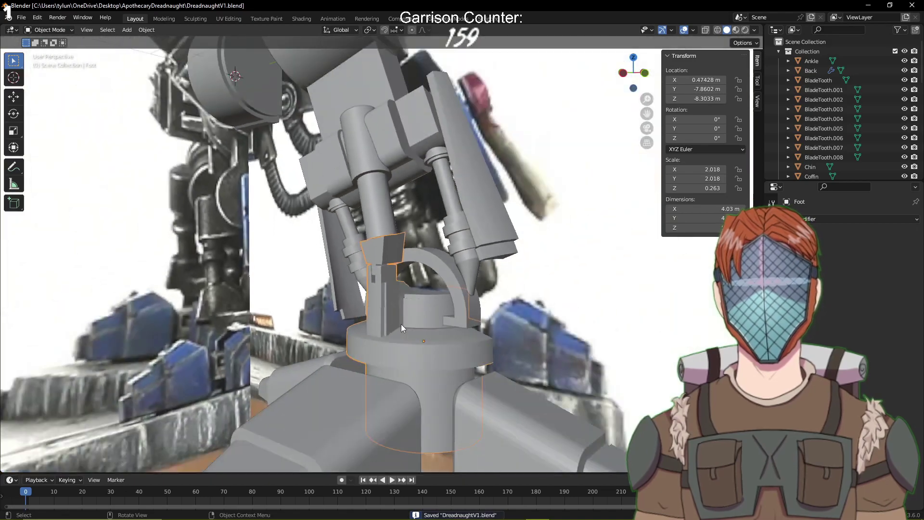
pyautogui.moveTo(408, 328); pyautogui.dragTo(535, 309, button='middle')
pyautogui.press('Tab')
pyautogui.click(626, 299)
pyautogui.moveTo(626, 300); pyautogui.dragTo(552, 293, button='middle')
pyautogui.scroll(6, 386, 272)
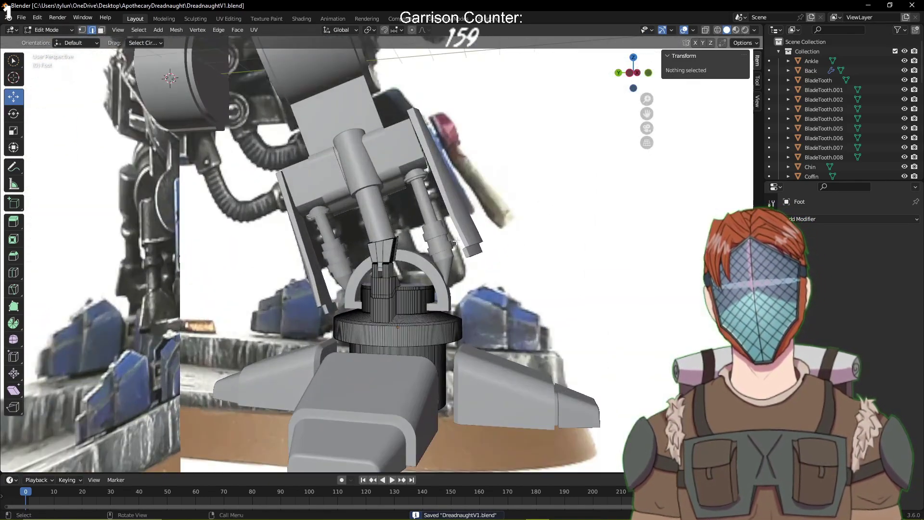
pyautogui.press('Tab')
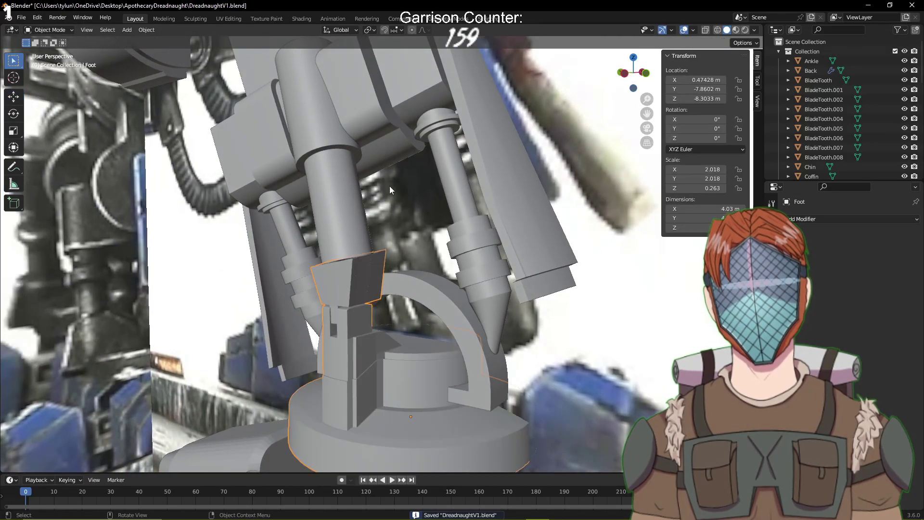
pyautogui.press('Tab')
pyautogui.moveTo(457, 179); pyautogui.dragTo(470, 261, button='middle')
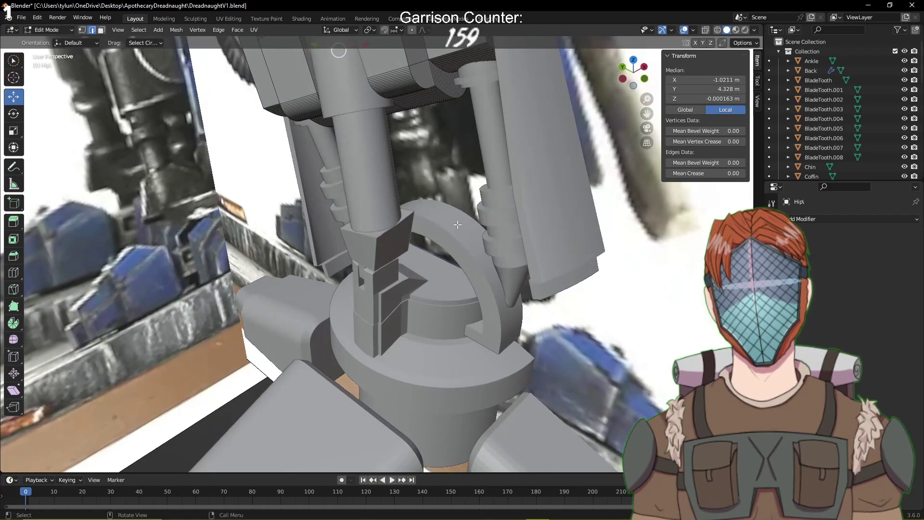
# Open the ankle arch's mesh for editing and box-select a strip of faces along its top in face mode
pyautogui.press('Tab')
pyautogui.click(443, 221)
pyautogui.press('Tab')
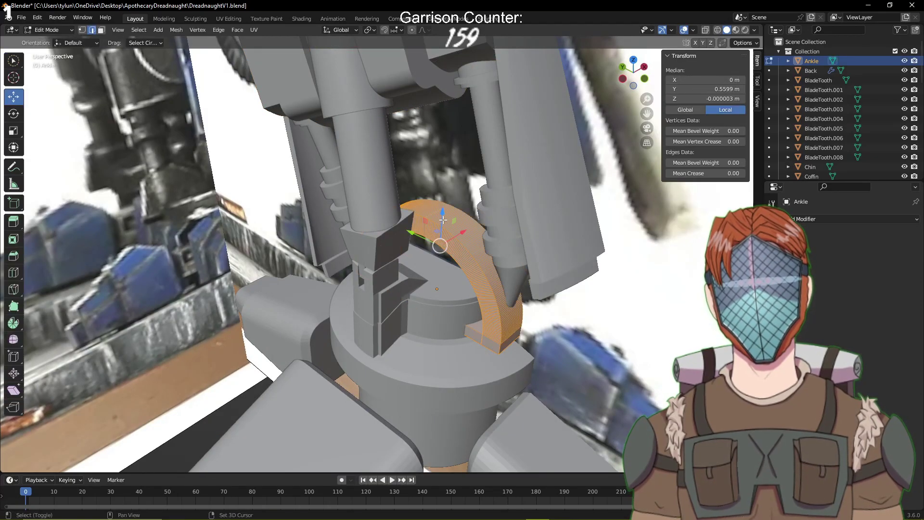
pyautogui.moveTo(443, 221); pyautogui.dragTo(439, 215, button='middle')
pyautogui.moveTo(439, 252); pyautogui.dragTo(380, 314, button='middle')
pyautogui.scroll(3, 380, 315)
pyautogui.scroll(2, 362, 302)
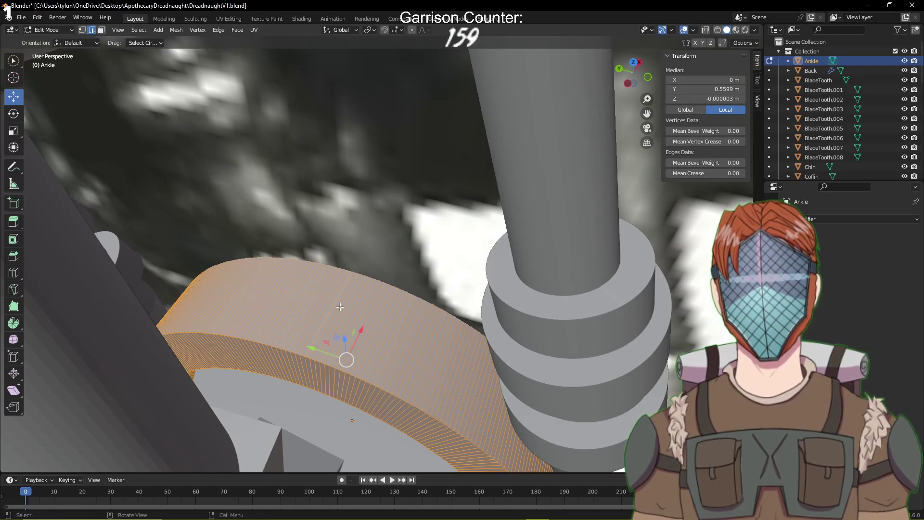
pyautogui.click(298, 299)
pyautogui.click(103, 30)
pyautogui.press('b')
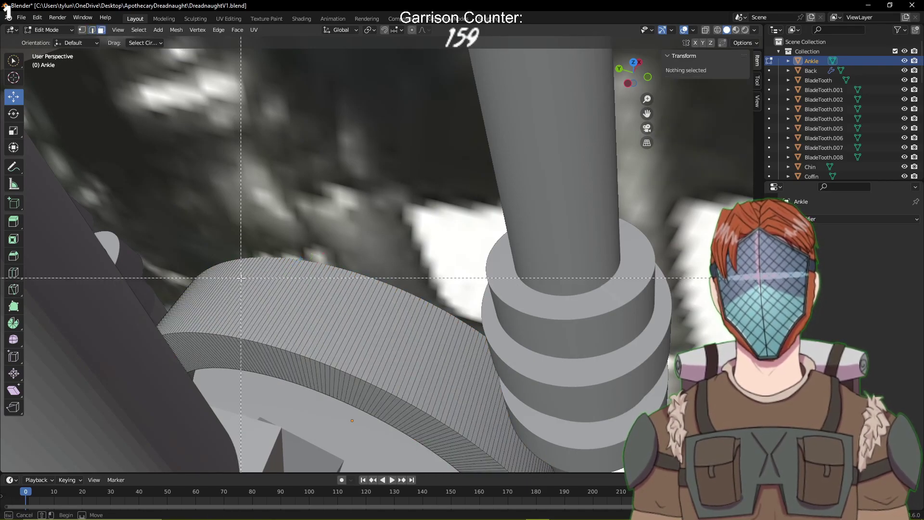
pyautogui.moveTo(307, 304); pyautogui.dragTo(307, 305)
# Set the transform orientation to Normal and extrude the arch's selected top faces upward beside the piston toward the hip
pyautogui.moveTo(308, 304); pyautogui.dragTo(400, 209, button='middle')
pyautogui.click(341, 30)
pyautogui.click(334, 81)
pyautogui.press('e')
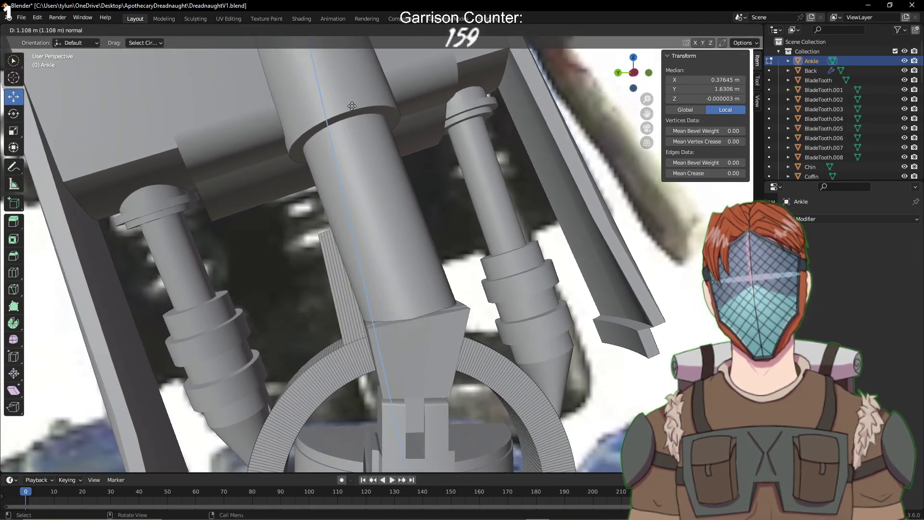
pyautogui.click(327, 43)
# Save the file and move the extruded post's end by about -0.054 m along normal Y
pyautogui.moveTo(402, 126); pyautogui.dragTo(477, 181, button='middle')
pyautogui.hotkey('ctrl', 's')
pyautogui.press('e')
pyautogui.click(460, 124)
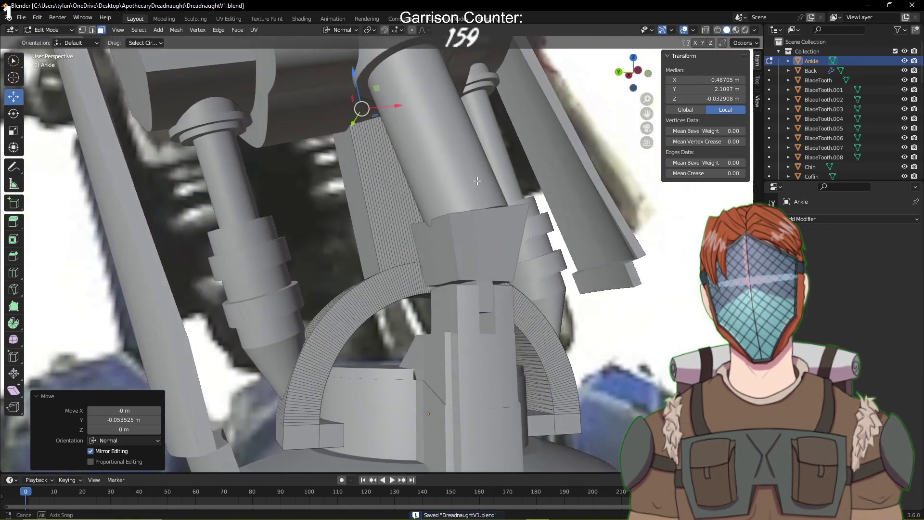
# Select the thin strip faces on one side of the ankle post, continuing down across the arch's side
pyautogui.moveTo(465, 266)
pyautogui.keyDown('shift'); pyautogui.mouseDown(button='middle')
pyautogui.moveTo(499, 210)
pyautogui.moveTo(453, 347)
pyautogui.moveTo(459, 263)
pyautogui.mouseUp(button='middle'); pyautogui.keyUp('shift')
pyautogui.scroll(4, 499, 211)
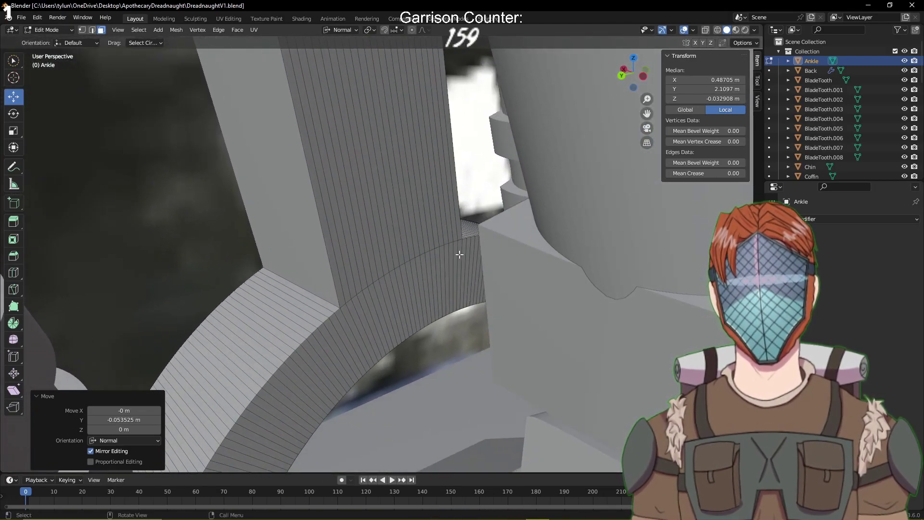
pyautogui.click(460, 254)
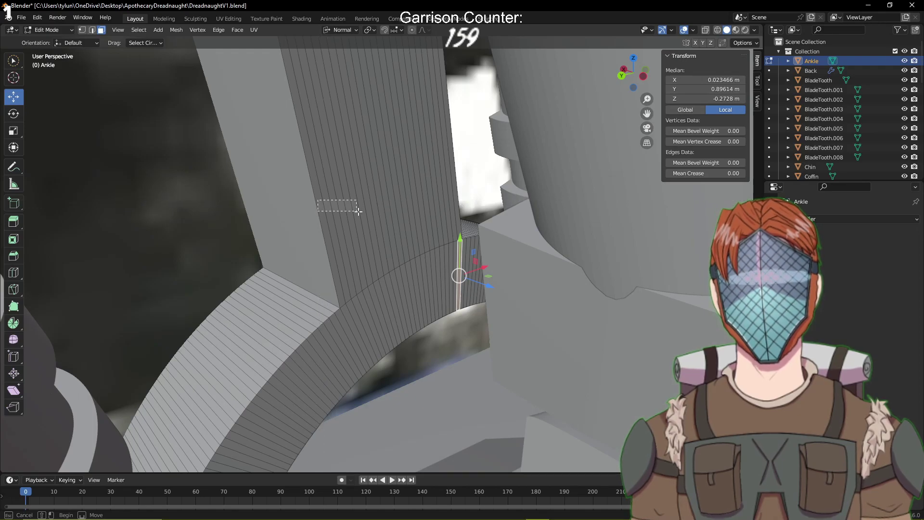
pyautogui.moveTo(440, 248); pyautogui.dragTo(436, 256)
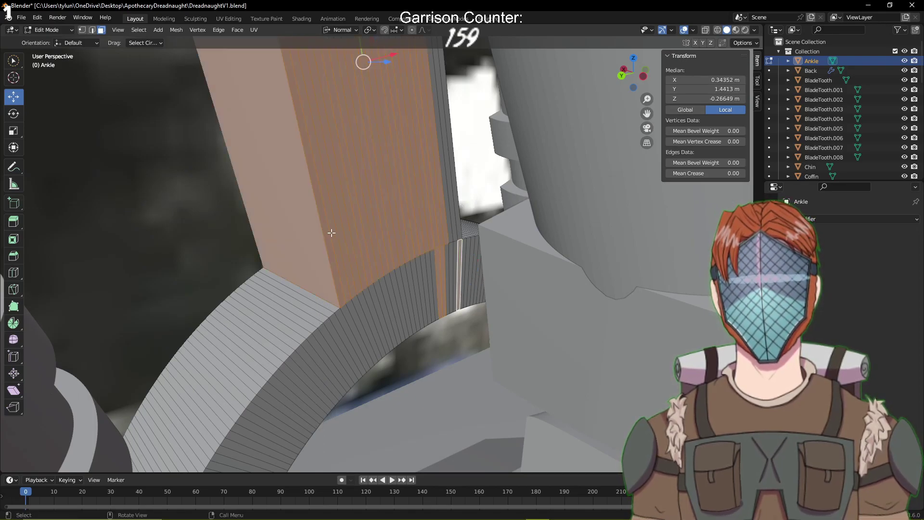
pyautogui.moveTo(331, 233)
pyautogui.mouseDown()
pyautogui.moveTo(412, 283)
pyautogui.moveTo(437, 271)
pyautogui.moveTo(441, 250)
pyautogui.moveTo(429, 239)
pyautogui.moveTo(396, 270)
pyautogui.mouseUp()
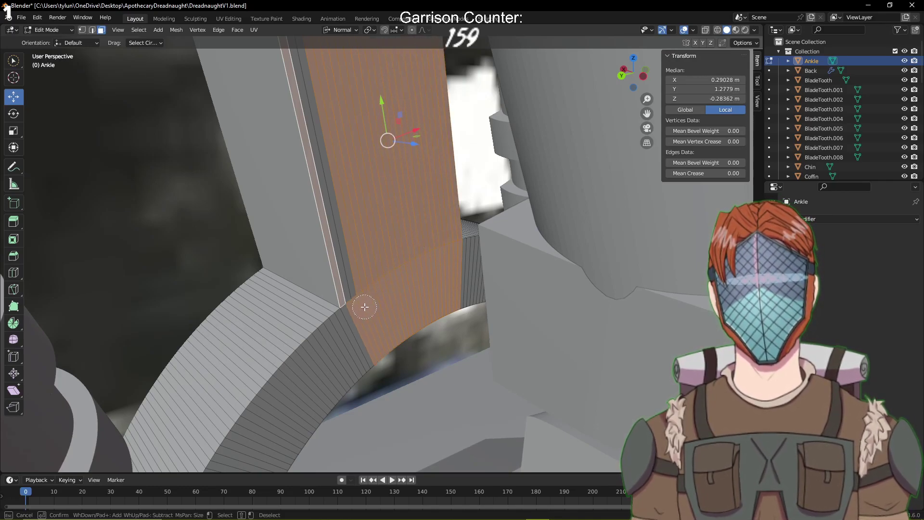
pyautogui.moveTo(361, 308); pyautogui.dragTo(360, 299)
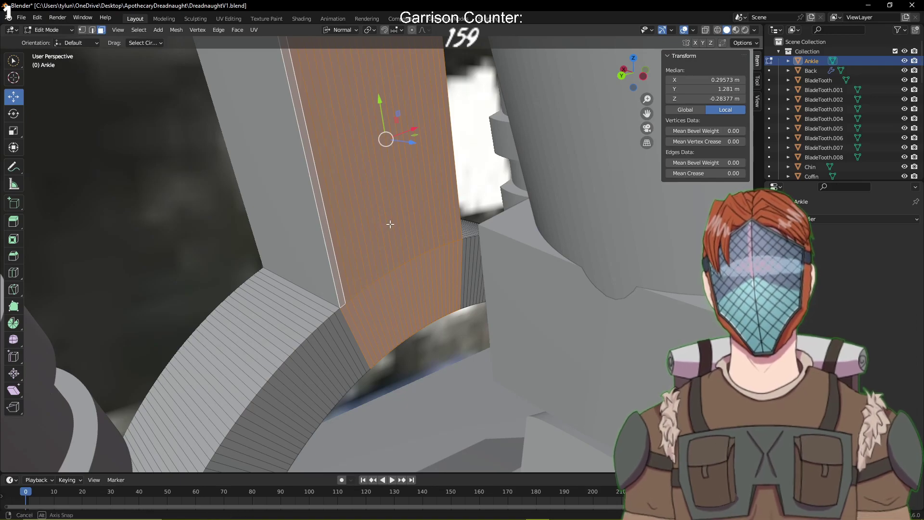
# Add the matching strip faces on the opposite side of the post and arch to the selection
pyautogui.moveTo(390, 224)
pyautogui.mouseDown(button='middle')
pyautogui.moveTo(456, 233)
pyautogui.moveTo(499, 212)
pyautogui.moveTo(522, 215)
pyautogui.moveTo(384, 227)
pyautogui.moveTo(409, 256)
pyautogui.moveTo(419, 246)
pyautogui.mouseUp(button='middle')
pyautogui.scroll(1, 373, 262)
pyautogui.press('c')
pyautogui.moveTo(372, 262)
pyautogui.mouseDown()
pyautogui.moveTo(348, 253)
pyautogui.moveTo(248, 303)
pyautogui.moveTo(222, 306)
pyautogui.mouseUp()
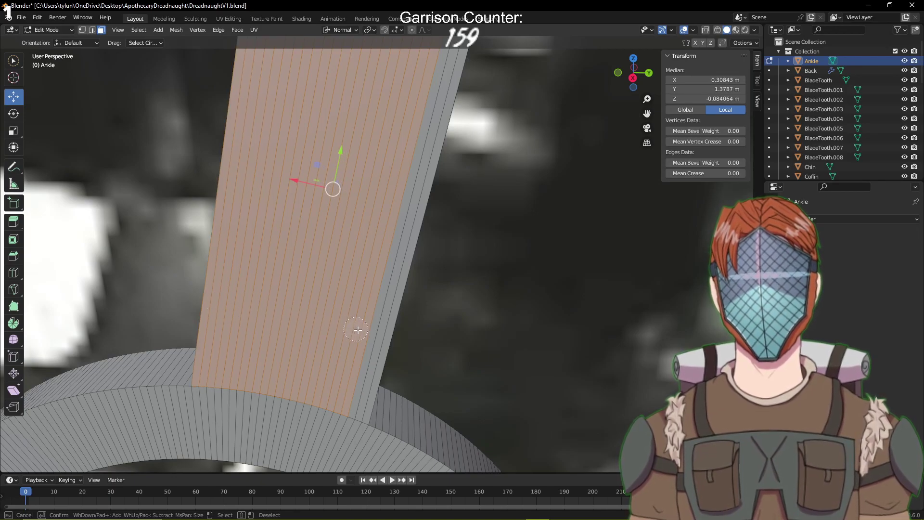
pyautogui.moveTo(358, 330); pyautogui.dragTo(371, 335)
pyautogui.press('c')
pyautogui.click(332, 407)
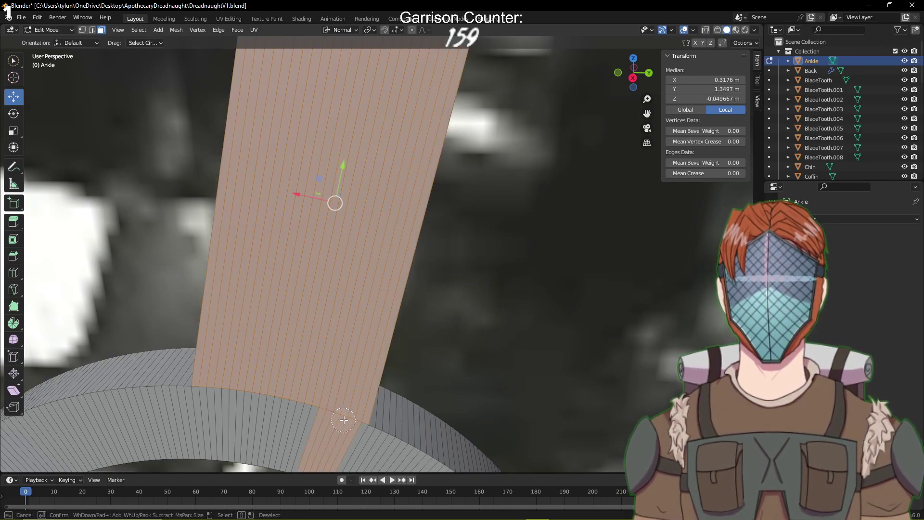
pyautogui.moveTo(310, 419); pyautogui.dragTo(222, 412)
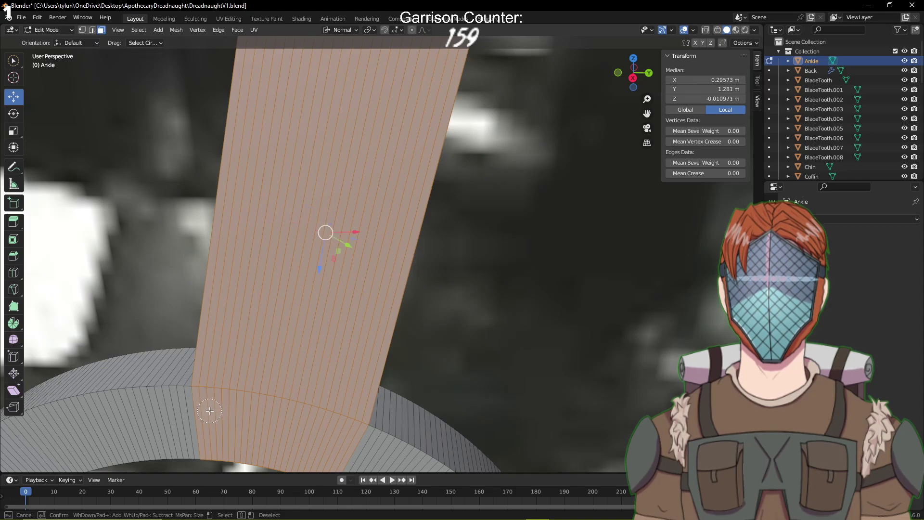
pyautogui.press('Escape')
# Extrude the selected side faces of the ankle post and set the transform orientation to Global
pyautogui.moveTo(358, 368); pyautogui.dragTo(222, 348, button='middle')
pyautogui.press('e')
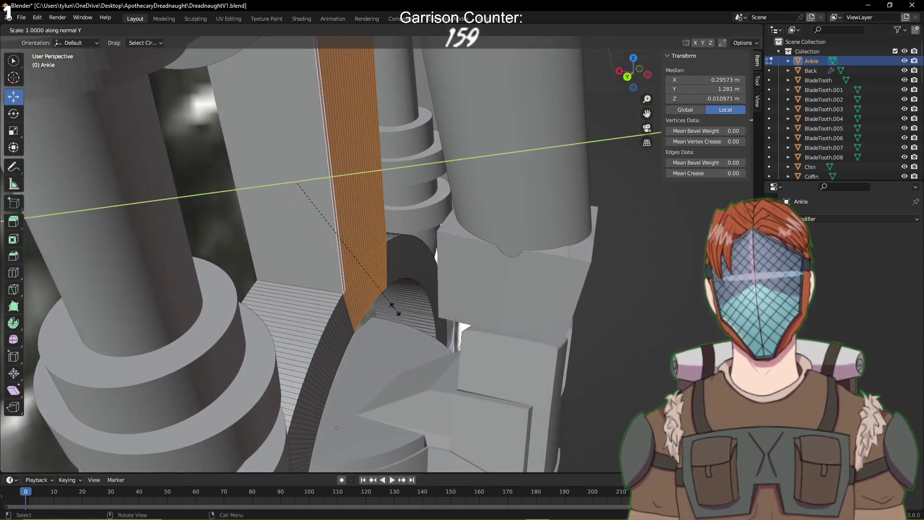
pyautogui.click(471, 295)
pyautogui.moveTo(470, 295); pyautogui.dragTo(302, 250, button='middle')
pyautogui.click(346, 31)
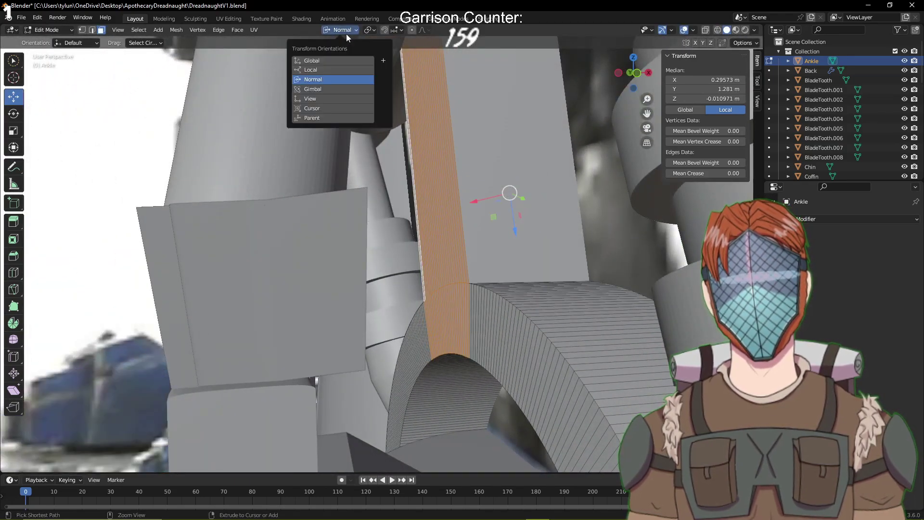
pyautogui.click(327, 60)
pyautogui.moveTo(366, 145); pyautogui.dragTo(498, 209, button='middle')
# Try to scale the post's side faces along global Z
pyautogui.press('s')
pyautogui.press('x')
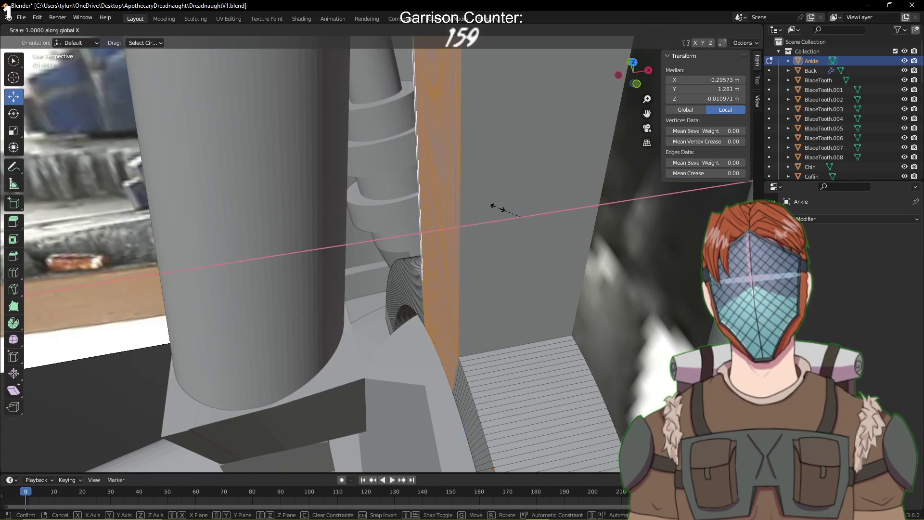
pyautogui.press('z')
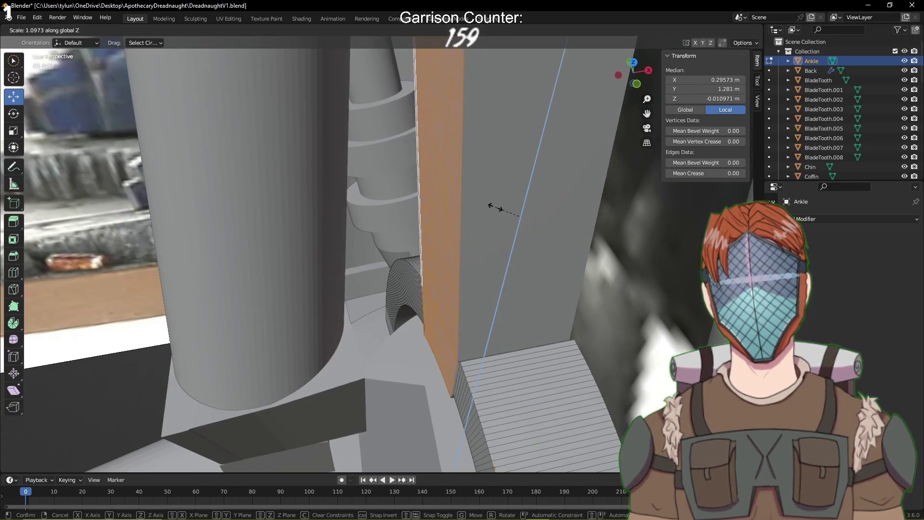
pyautogui.click(496, 208)
# Scale the post's extruded side faces outward along global X by 1.134, leave mesh editing and save the file
pyautogui.press('s')
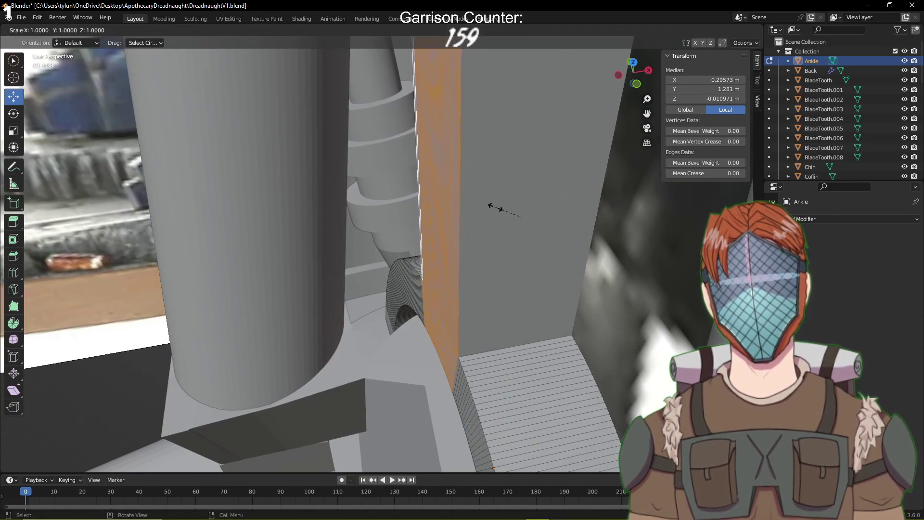
pyautogui.press('x')
pyautogui.click(492, 208)
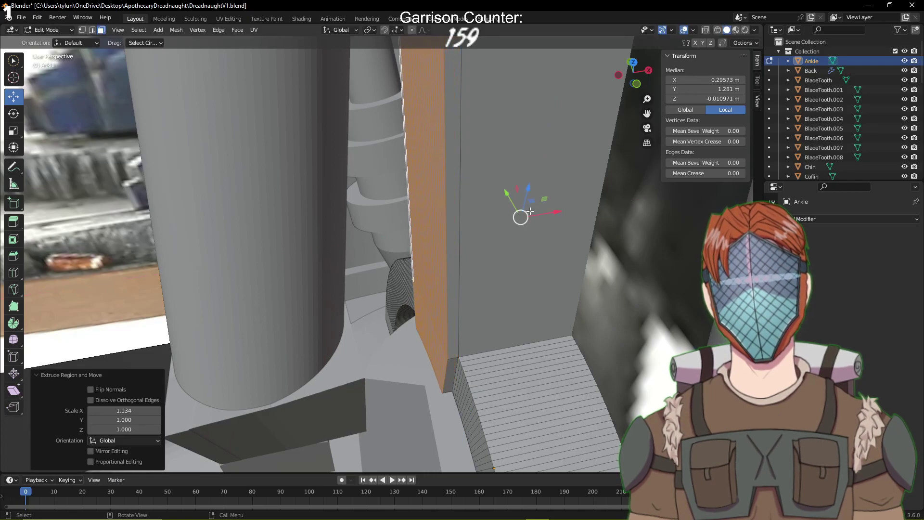
pyautogui.moveTo(519, 209); pyautogui.dragTo(710, 161, button='middle')
pyautogui.scroll(-2, 441, 178)
pyautogui.press('Tab')
pyautogui.scroll(-3, 441, 177)
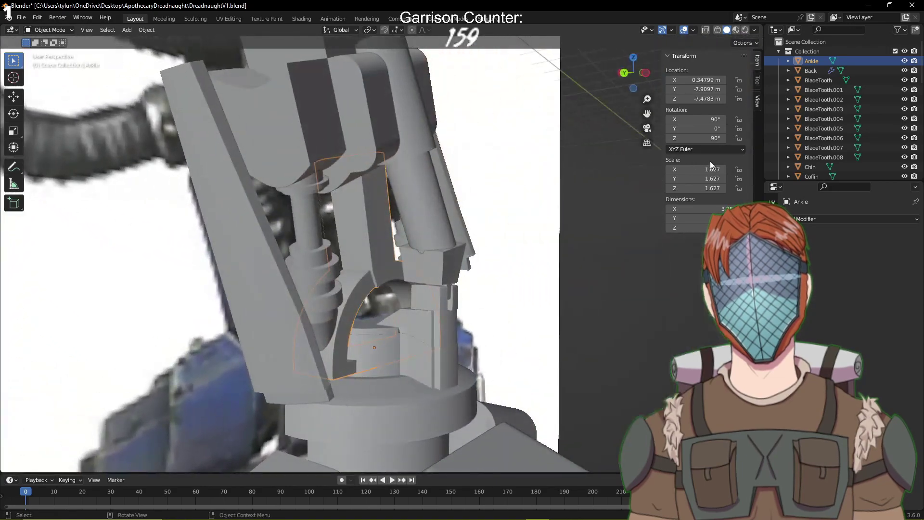
pyautogui.hotkey('ctrl', 's')
# Select the faces on the underside of the ankle arch directly beneath the post
pyautogui.press('Tab')
pyautogui.click(613, 250)
pyautogui.moveTo(613, 250); pyautogui.dragTo(611, 216, button='middle')
pyautogui.scroll(10, 433, 317)
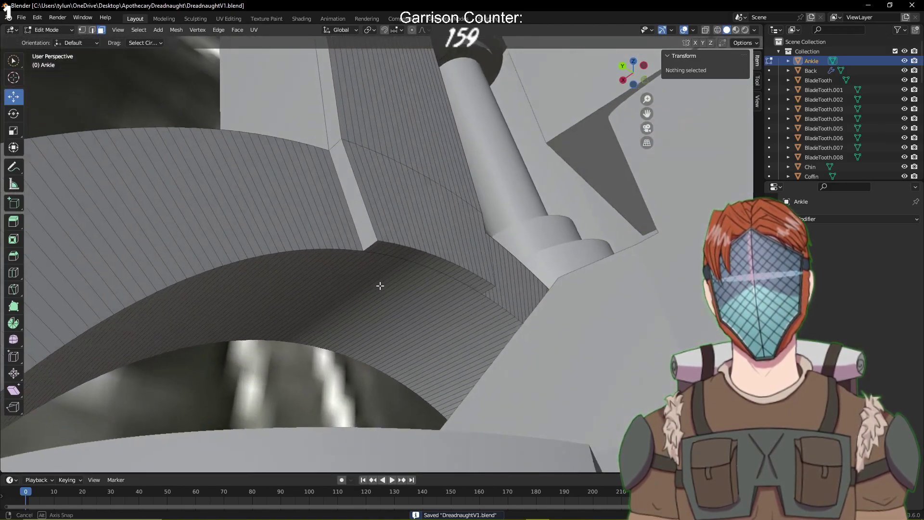
pyautogui.moveTo(384, 316); pyautogui.dragTo(351, 334, button='middle')
pyautogui.press('b')
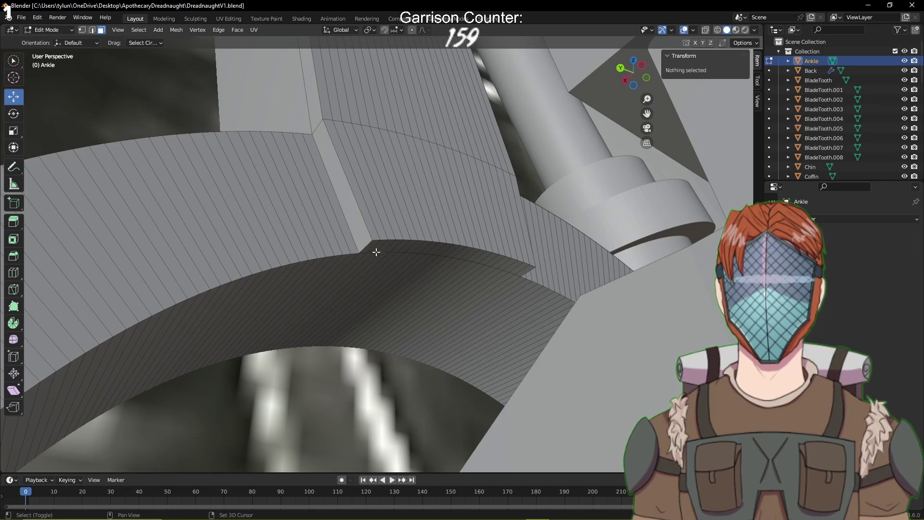
pyautogui.keyDown('shift'); pyautogui.moveTo(377, 253); pyautogui.dragTo(491, 273); pyautogui.keyUp('shift')
pyautogui.click(390, 260)
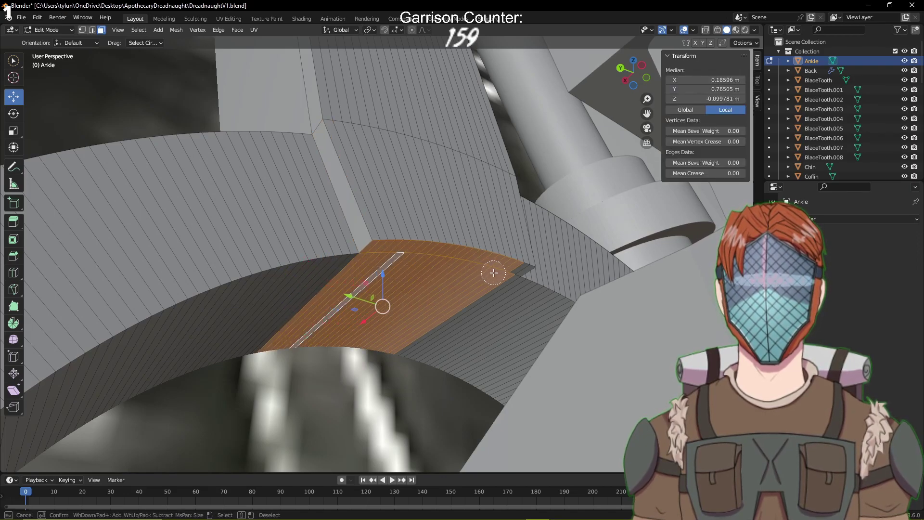
pyautogui.keyDown('ctrl'); pyautogui.click(528, 273); pyautogui.keyUp('ctrl')
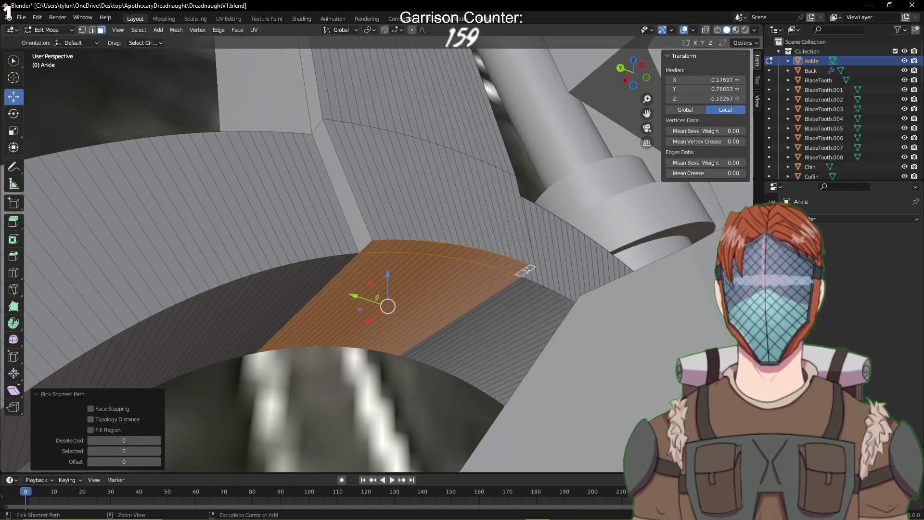
# Add the narrow outer strip of faces along the arch's underside beneath the post to the selection
pyautogui.moveTo(528, 272); pyautogui.dragTo(581, 315, button='middle')
pyautogui.scroll(-6, 581, 315)
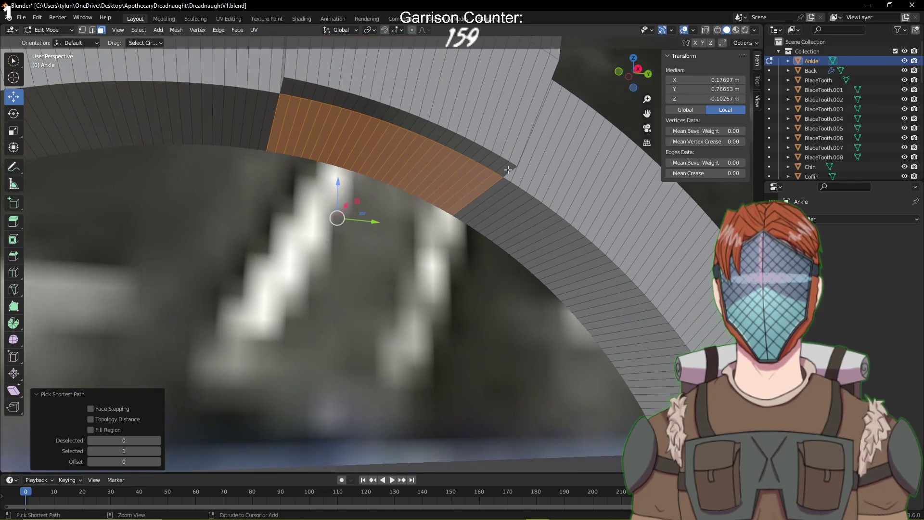
pyautogui.keyDown('shift'); pyautogui.click(508, 170); pyautogui.keyUp('shift')
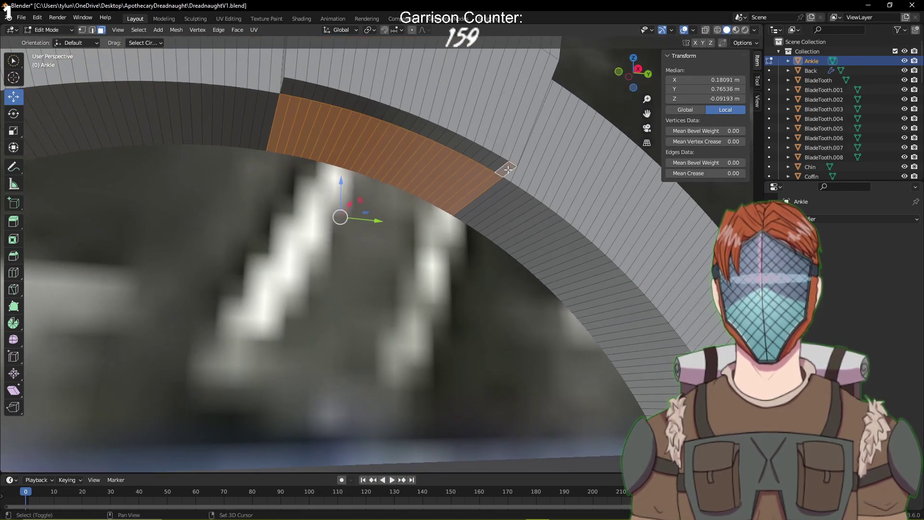
pyautogui.keyDown('ctrl'); pyautogui.click(454, 139); pyautogui.keyUp('ctrl')
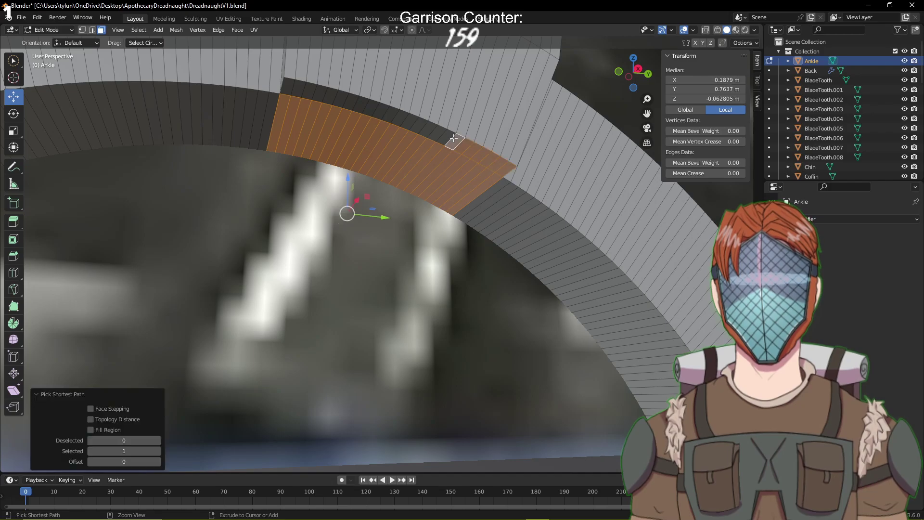
pyautogui.keyDown('ctrl'); pyautogui.click(378, 114); pyautogui.keyUp('ctrl')
pyautogui.keyDown('ctrl'); pyautogui.click(305, 97); pyautogui.keyUp('ctrl')
pyautogui.moveTo(305, 96); pyautogui.dragTo(371, 153, button='middle')
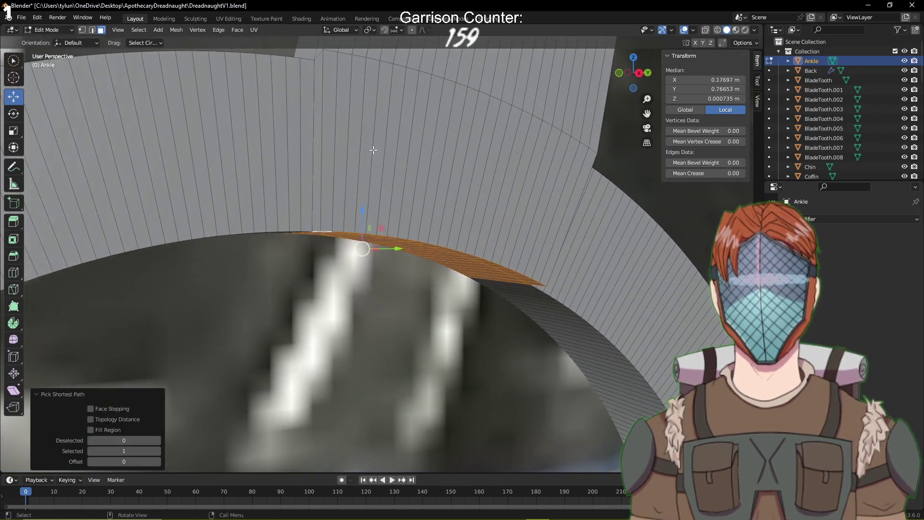
# Extrude the selected arch underside faces by 0.03156 m, leave mesh editing and save the file
pyautogui.press('e')
pyautogui.click(368, 164)
pyautogui.hotkey('ctrl', 's')
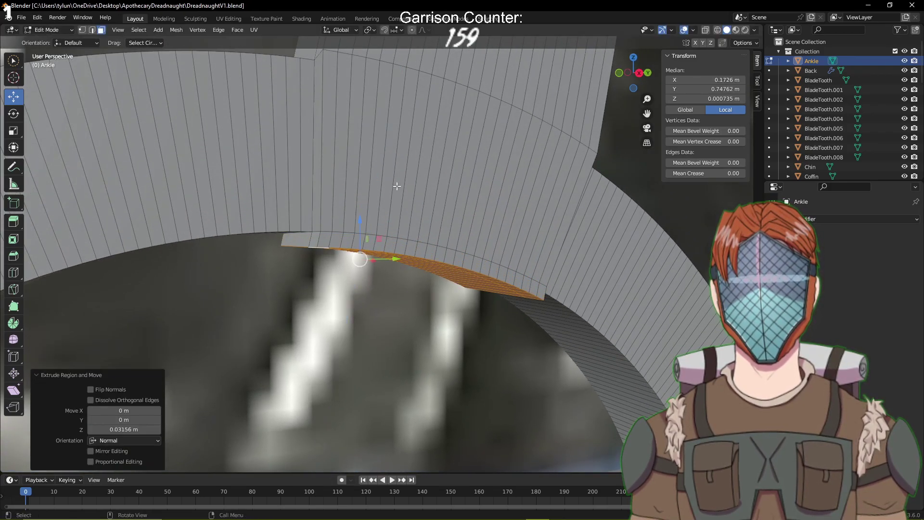
pyautogui.press('Tab')
pyautogui.moveTo(396, 187); pyautogui.dragTo(520, 208, button='middle')
pyautogui.scroll(-8, 419, 192)
pyautogui.scroll(-3, 543, 182)
pyautogui.hotkey('ctrl', 's')
pyautogui.moveTo(459, 203); pyautogui.dragTo(425, 219, button='middle')
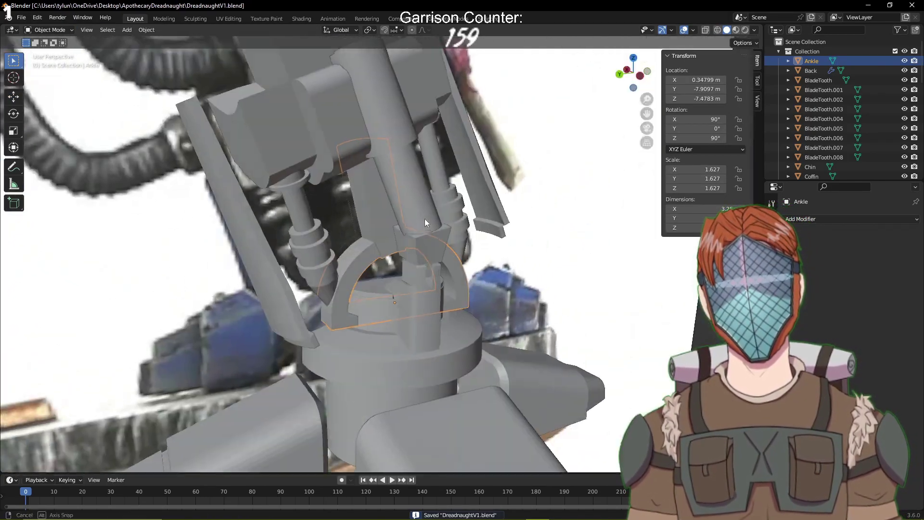
# Try to inset the full-height strip of faces on the ankle post's side
pyautogui.scroll(4, 401, 216)
pyautogui.scroll(1, 382, 191)
pyautogui.press('Tab')
pyautogui.keyDown('shift'); pyautogui.moveTo(387, 162); pyautogui.dragTo(394, 212, button='middle'); pyautogui.keyUp('shift')
pyautogui.click(382, 169)
pyautogui.scroll(4, 399, 207)
pyautogui.moveTo(439, 186); pyautogui.dragTo(455, 228, button='middle')
pyautogui.press('c')
pyautogui.moveTo(483, 216); pyautogui.dragTo(369, 232)
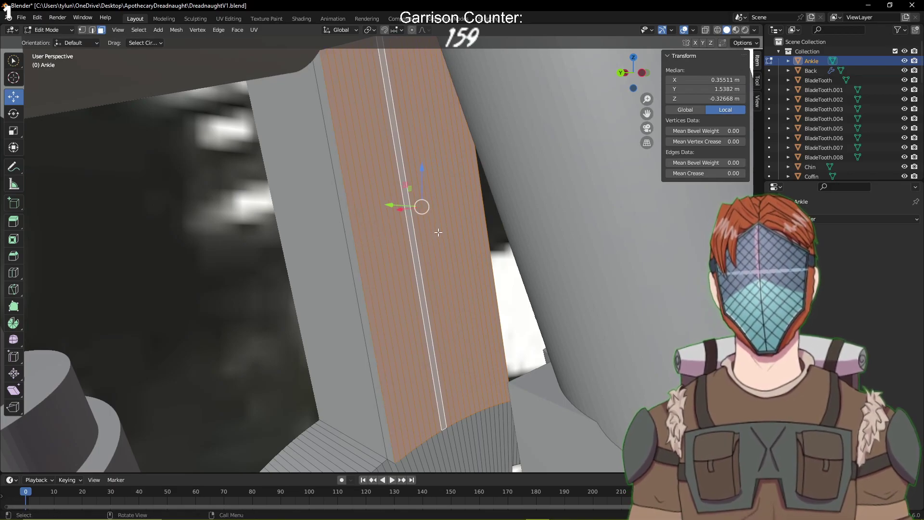
pyautogui.press('i')
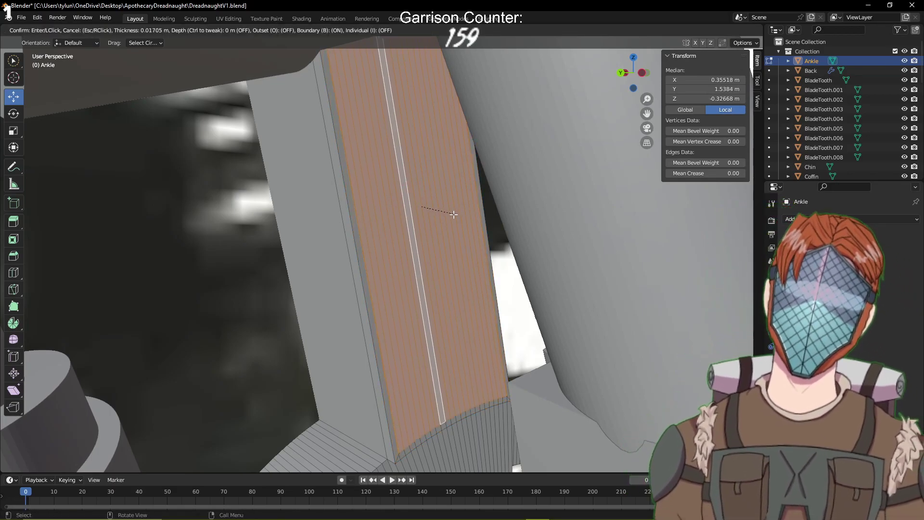
pyautogui.click(423, 212)
pyautogui.hotkey('ctrl', 'z')
# Add two loop cuts around the ankle post, one near its base at factor 0.927 and one near its top at -0.360
pyautogui.click(425, 214)
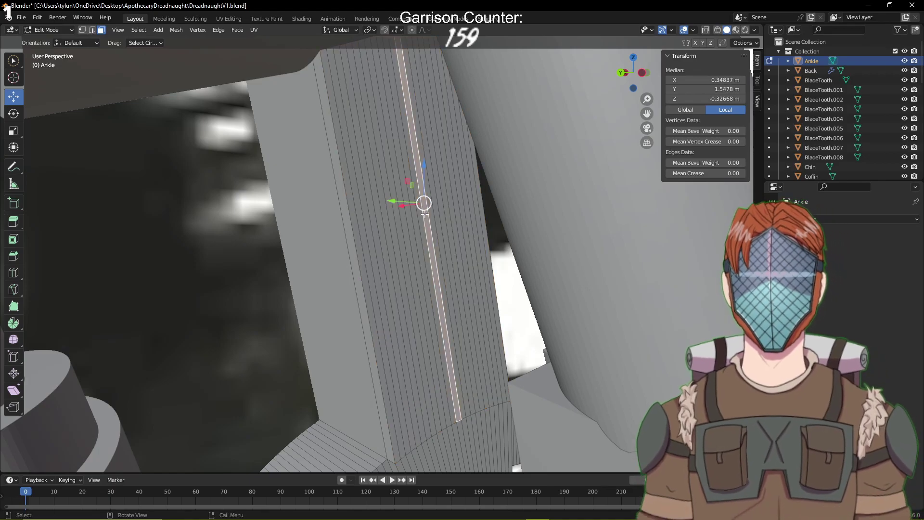
pyautogui.click(406, 366)
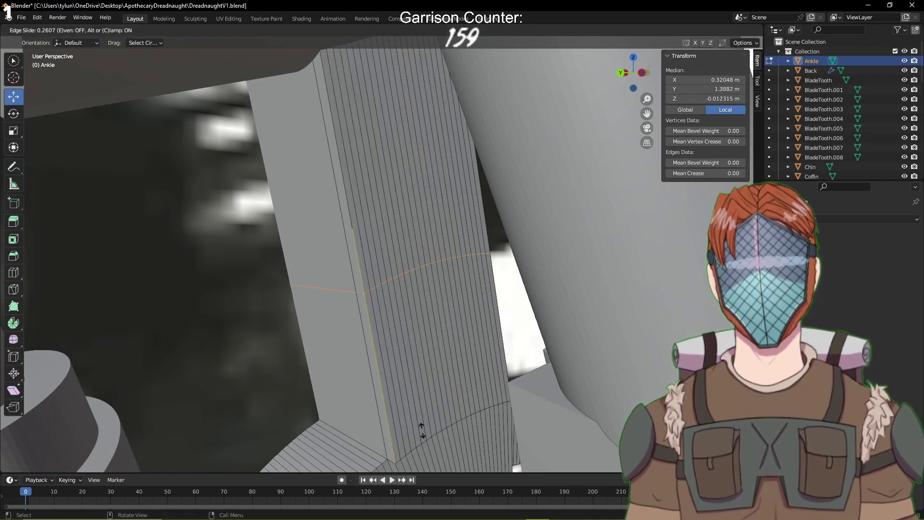
pyautogui.click(464, 156)
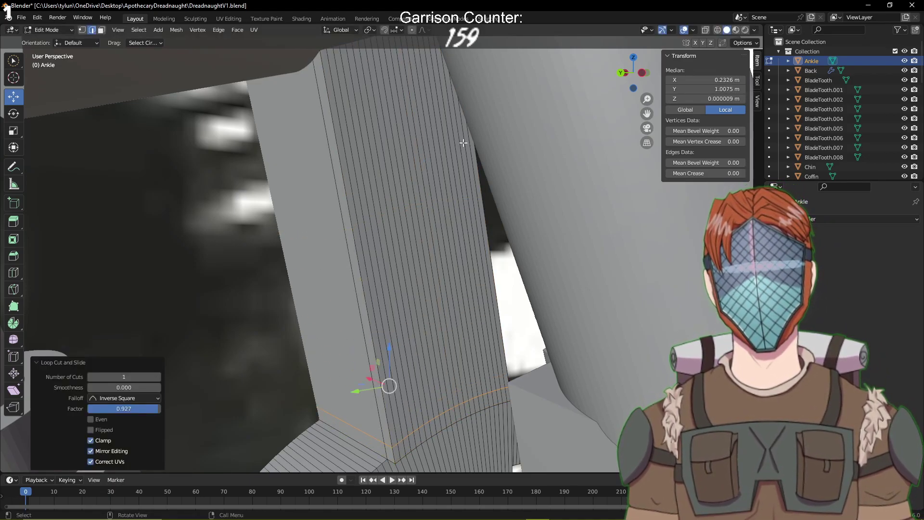
pyautogui.click(429, 151)
pyautogui.click(417, 79)
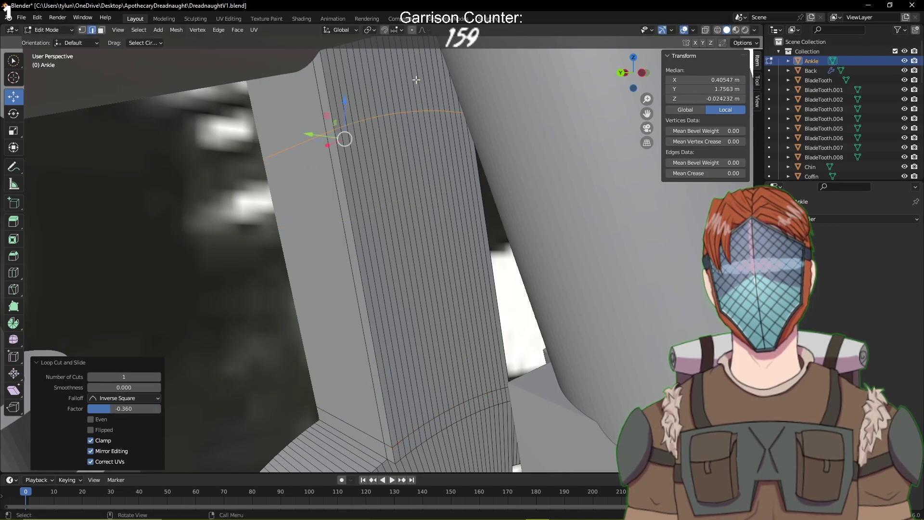
# Select the side faces of the ankle post between the two new loop cuts in face mode
pyautogui.keyDown('alt'); pyautogui.click(398, 186); pyautogui.keyUp('alt')
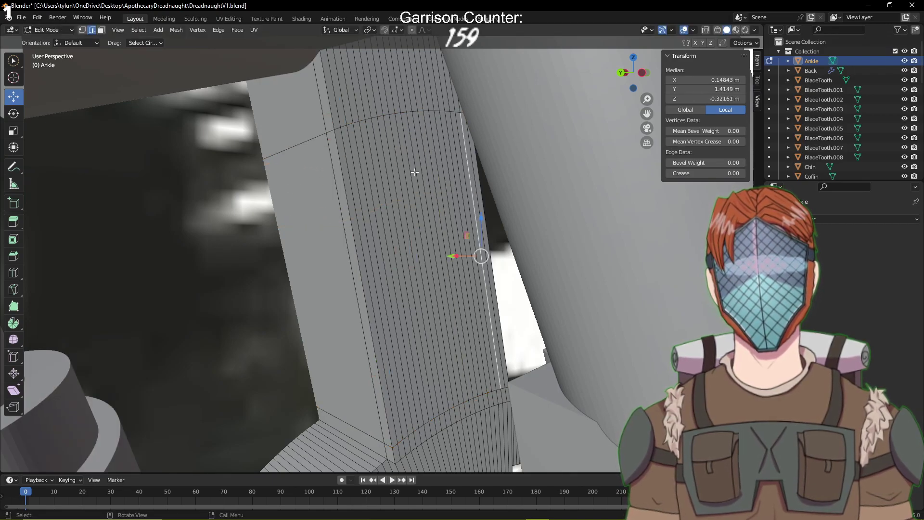
pyautogui.click(102, 30)
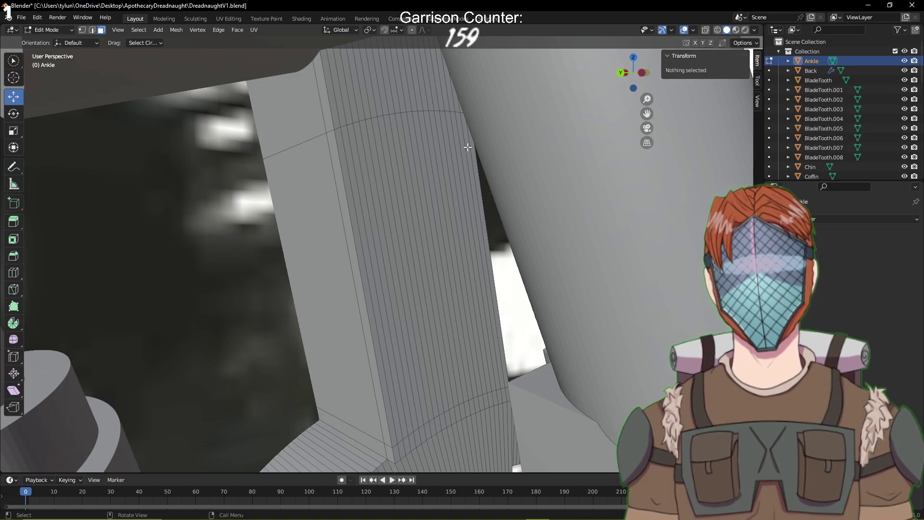
pyautogui.keyDown('alt'); pyautogui.click(467, 147); pyautogui.keyUp('alt')
pyautogui.keyDown('alt'); pyautogui.keyDown('shift'); pyautogui.click(357, 187); pyautogui.keyUp('shift'); pyautogui.keyUp('alt')
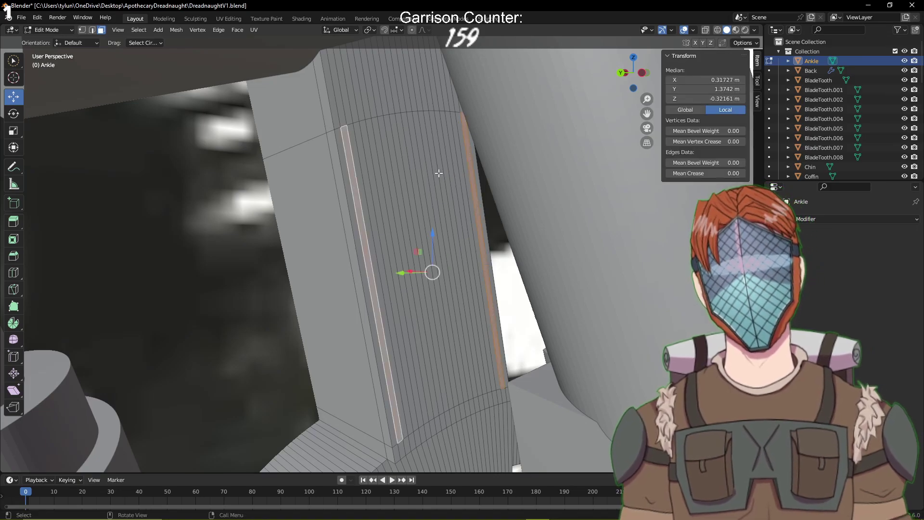
pyautogui.keyDown('alt'); pyautogui.click(474, 174); pyautogui.keyUp('alt')
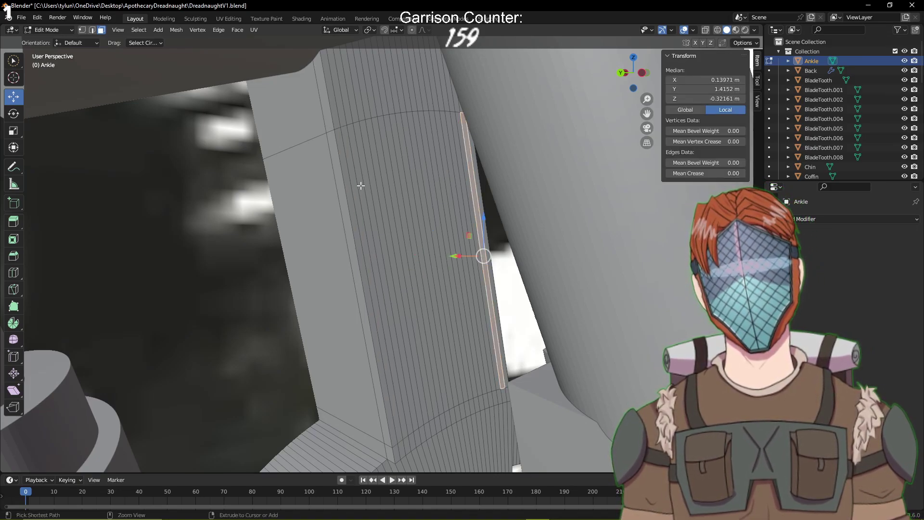
pyautogui.keyDown('ctrl'); pyautogui.click(356, 187); pyautogui.keyUp('ctrl')
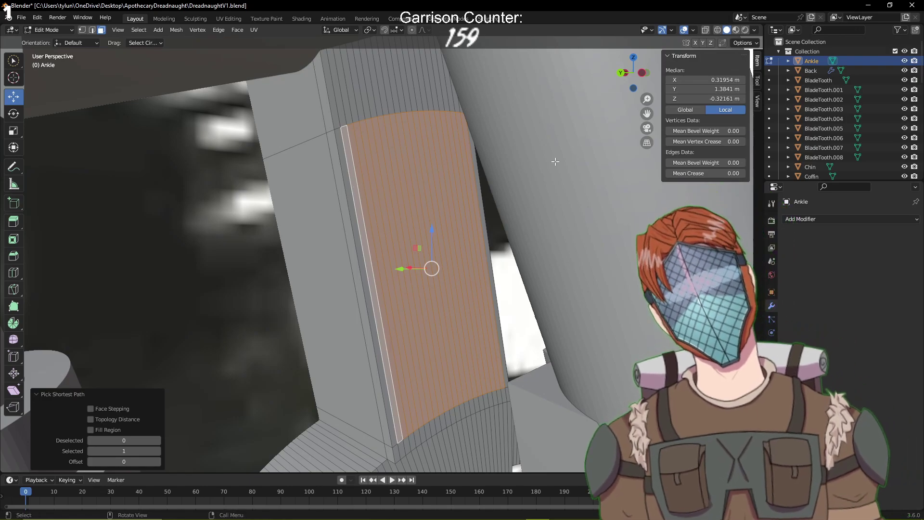
# Inset the selected post faces by 0.01067 m, extrude them inward by about 0.095 m, save and leave mesh editing
pyautogui.press('i')
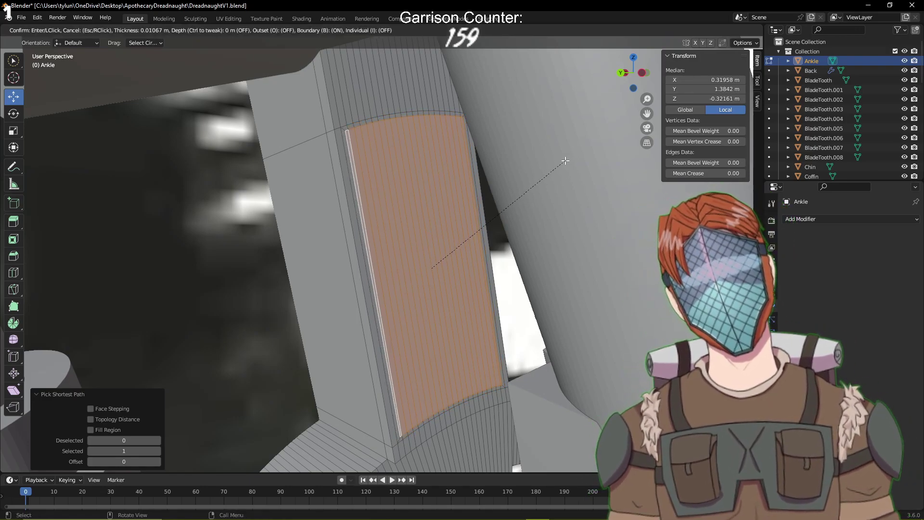
pyautogui.click(566, 160)
pyautogui.moveTo(560, 174); pyautogui.dragTo(592, 200, button='middle')
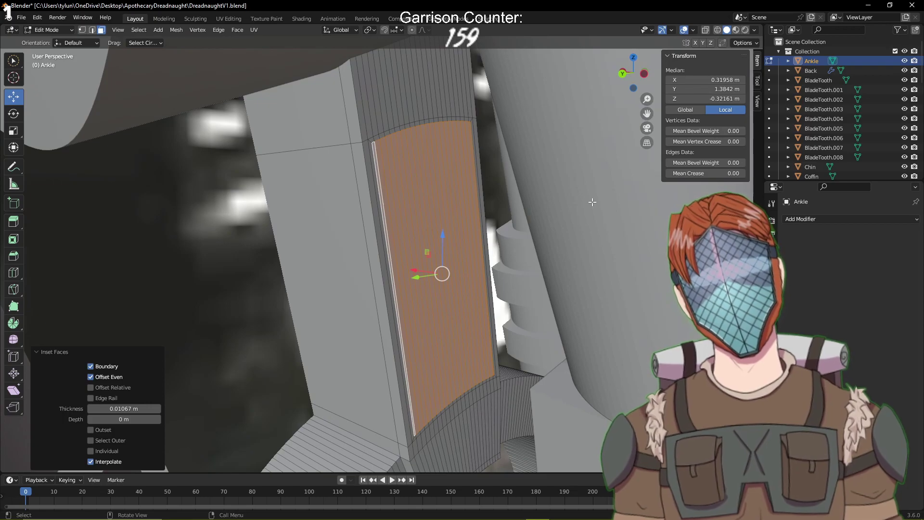
pyautogui.press('e')
pyautogui.click(580, 201)
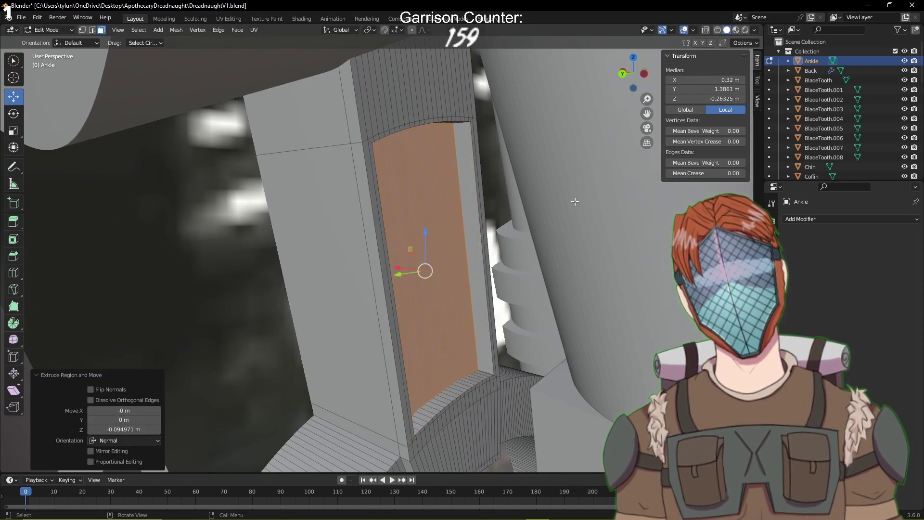
pyautogui.hotkey('ctrl', 's')
pyautogui.moveTo(573, 202); pyautogui.dragTo(564, 229, button='middle')
pyautogui.press('Tab')
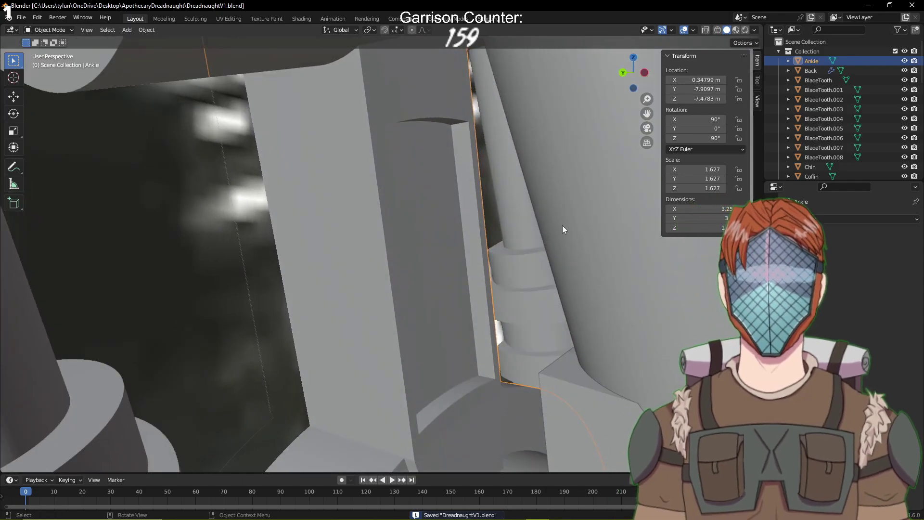
# Save the file and select the row of side faces above the recess on the ankle post
pyautogui.moveTo(480, 140); pyautogui.dragTo(443, 224, button='middle')
pyautogui.press('Tab')
pyautogui.hotkey('ctrl', 's')
pyautogui.click(373, 225)
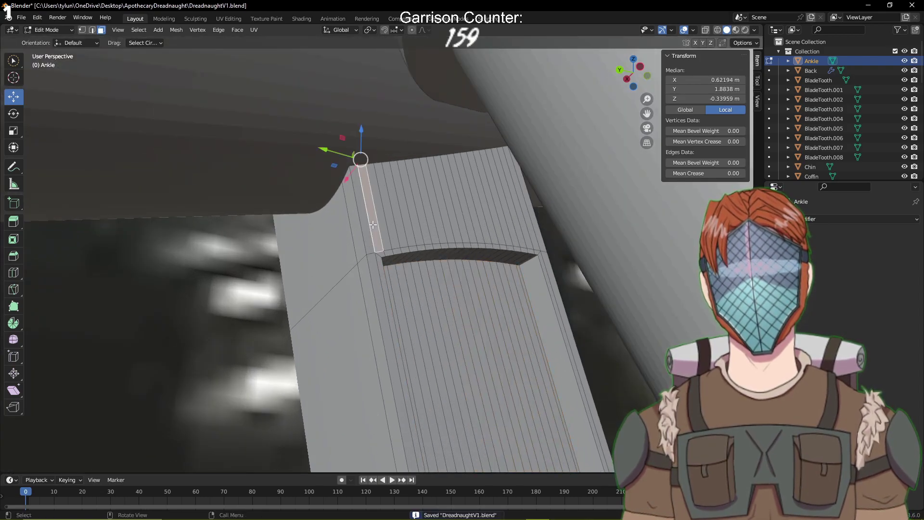
pyautogui.keyDown('ctrl'); pyautogui.click(528, 227); pyautogui.keyUp('ctrl')
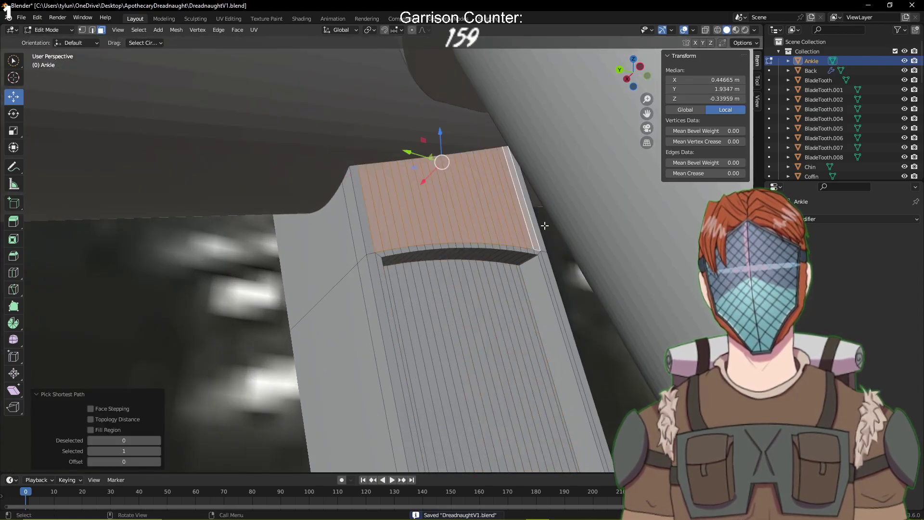
# Inset the faces above the recess by 0.01808 m, extrude them inward, leave mesh editing and save the file
pyautogui.press('i')
pyautogui.click(578, 205)
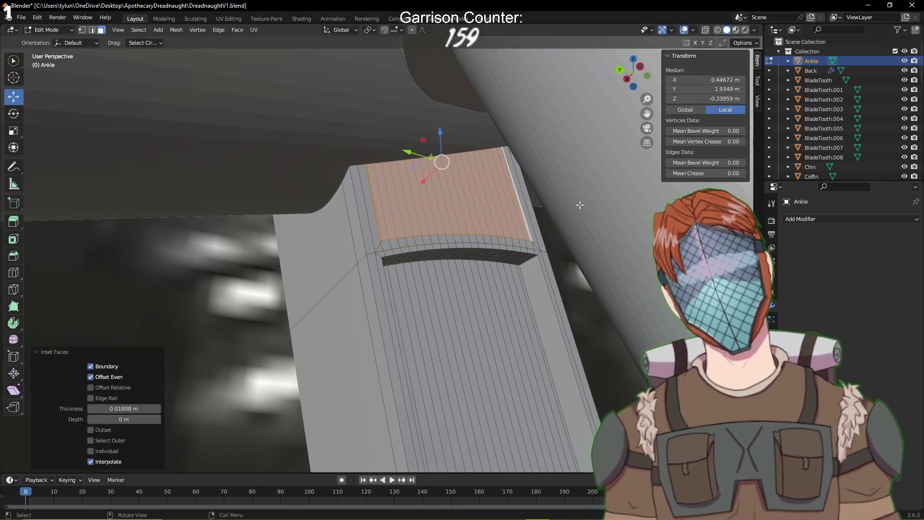
pyautogui.press('i')
pyautogui.click(575, 208)
pyautogui.hotkey('ctrl', 's')
pyautogui.press('Tab')
pyautogui.moveTo(576, 208); pyautogui.dragTo(544, 216, button='middle')
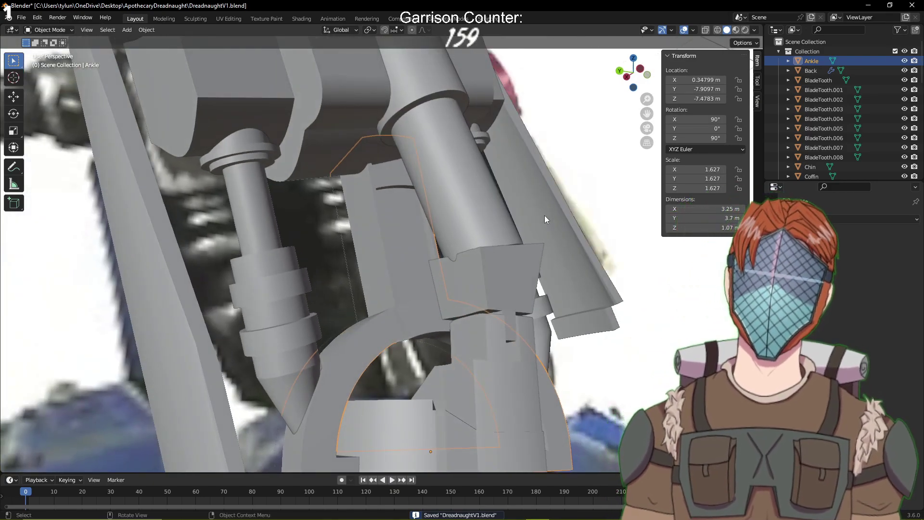
pyautogui.hotkey('ctrl', 's')
# Examine the ankle arch, post and toes from several angles and look over the foot in the reference images
pyautogui.press('Tab')
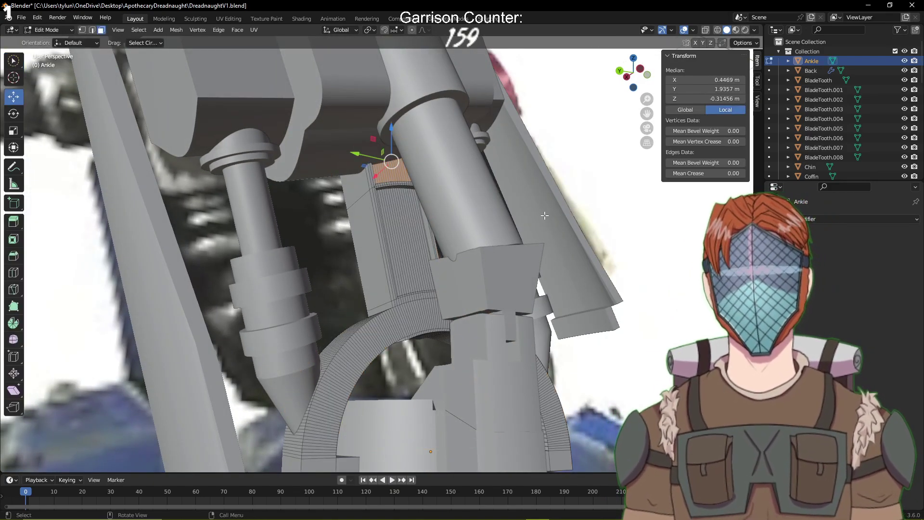
pyautogui.moveTo(544, 215); pyautogui.dragTo(546, 291, button='middle')
pyautogui.moveTo(506, 312); pyautogui.dragTo(458, 316, button='middle')
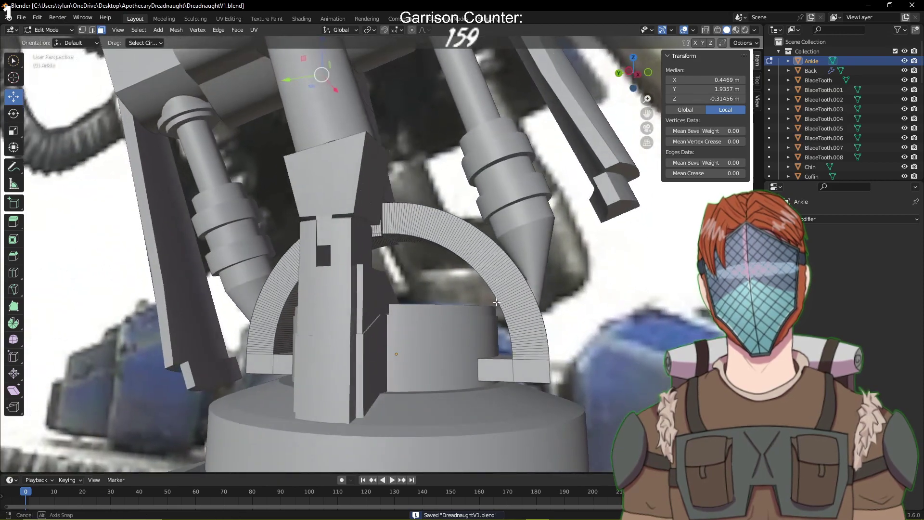
pyautogui.scroll(2, 231, 356)
pyautogui.moveTo(202, 359); pyautogui.dragTo(374, 293, button='middle')
pyautogui.scroll(-5, 273, 367)
pyautogui.press('Tab')
pyautogui.click(347, 313)
pyautogui.click(254, 291)
pyautogui.moveTo(254, 292); pyautogui.dragTo(449, 306, button='middle')
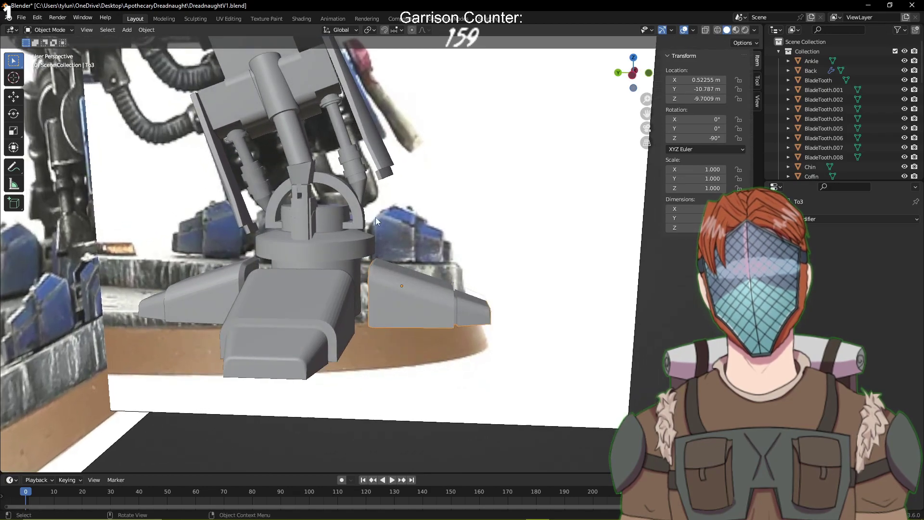
pyautogui.moveTo(460, 255); pyautogui.dragTo(327, 248, button='middle')
pyautogui.scroll(-5, 385, 250)
pyautogui.scroll(-4, 385, 250)
pyautogui.moveTo(385, 250); pyautogui.dragTo(464, 340, button='middle')
pyautogui.scroll(4, 570, 375)
pyautogui.scroll(-8, 570, 370)
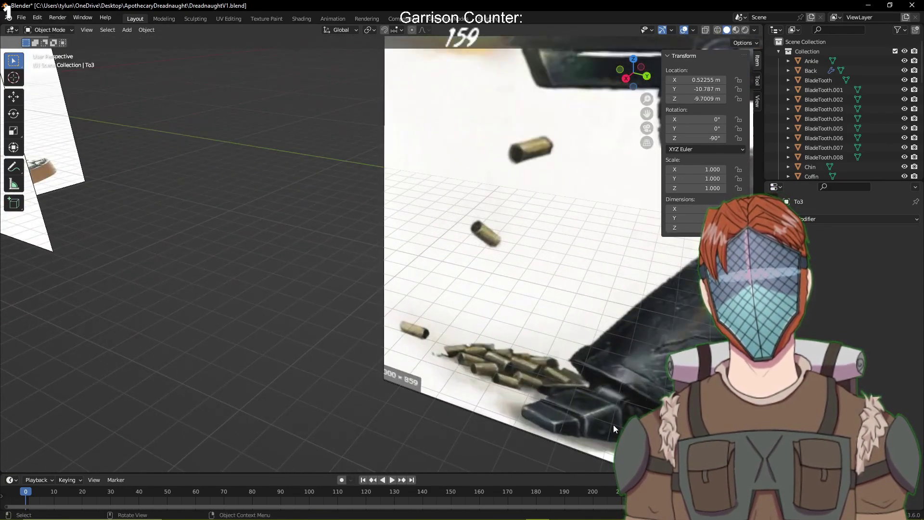
# Save the dreadnought model file
pyautogui.moveTo(355, 296); pyautogui.dragTo(345, 270, button='middle')
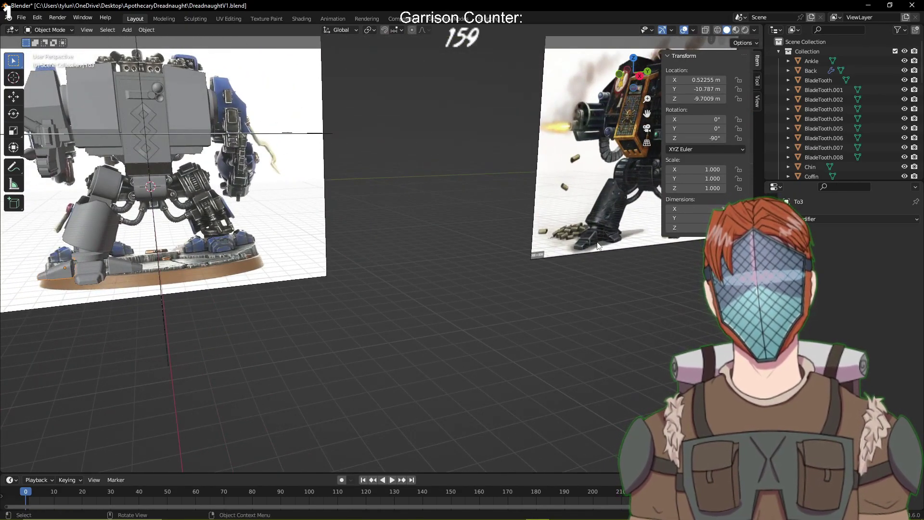
pyautogui.moveTo(205, 311); pyautogui.dragTo(263, 317, button='middle')
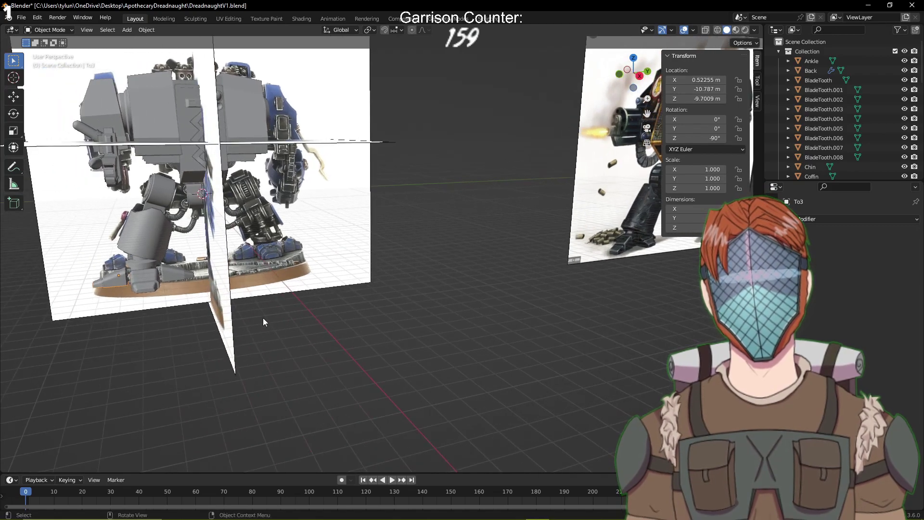
pyautogui.hotkey('ctrl', 's')
# Inspect the crotch joint's mesh up close in Edit Mode and save the file
pyautogui.moveTo(187, 320); pyautogui.dragTo(293, 238, button='middle')
pyautogui.scroll(5, 318, 380)
pyautogui.click(278, 244)
pyautogui.press('Tab')
pyautogui.click(274, 246)
pyautogui.press('Tab')
pyautogui.scroll(-4, 292, 239)
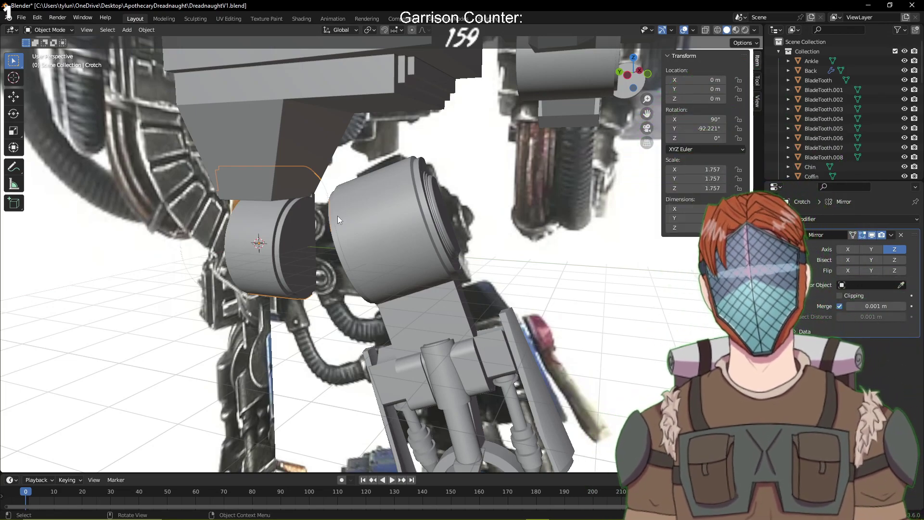
pyautogui.scroll(-10, 370, 220)
pyautogui.hotkey('ctrl', 's')
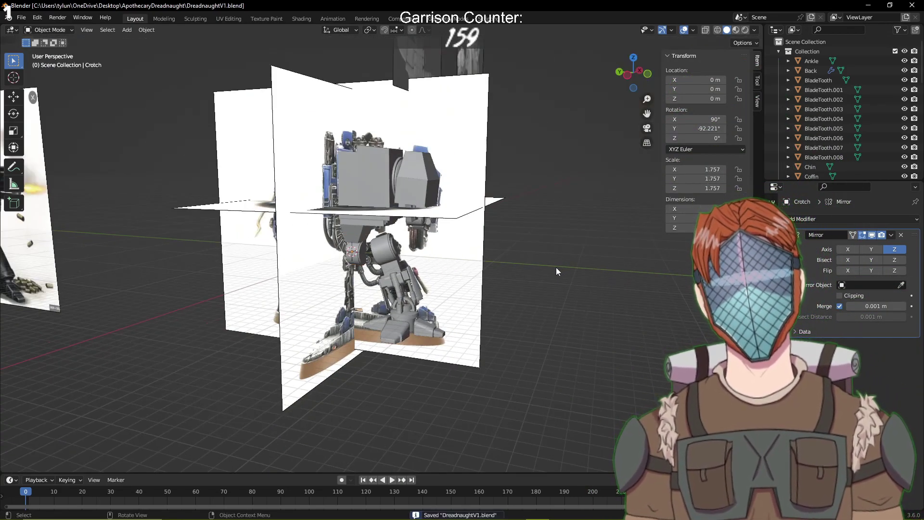
# Inset the flat outer end face of the hip cylinder with a thickness of about 0.377 m
pyautogui.scroll(2, 556, 268)
pyautogui.moveTo(538, 265); pyautogui.dragTo(569, 316, button='middle')
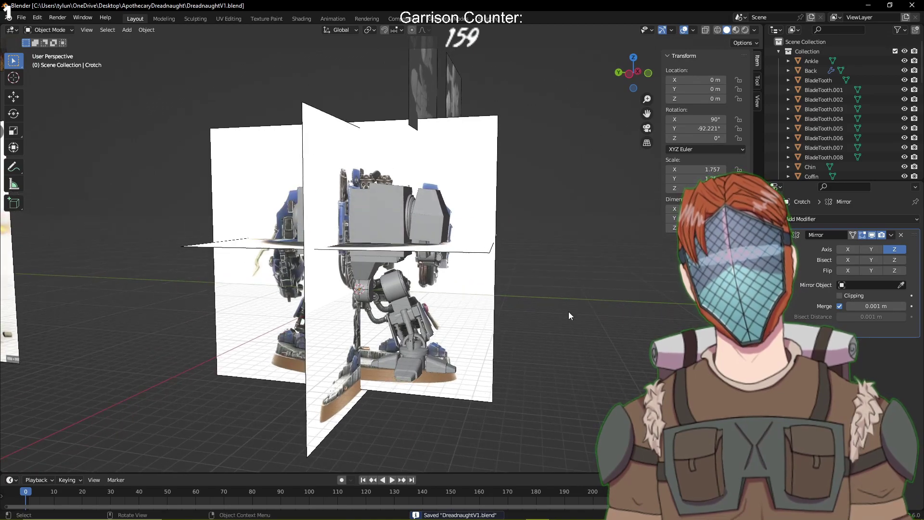
pyautogui.scroll(5, 405, 383)
pyautogui.moveTo(405, 383); pyautogui.dragTo(333, 279, button='middle')
pyautogui.scroll(7, 385, 276)
pyautogui.keyDown('shift'); pyautogui.moveTo(333, 246); pyautogui.dragTo(506, 269, button='middle'); pyautogui.keyUp('shift')
pyautogui.click(401, 263)
pyautogui.press('Tab')
pyautogui.click(400, 263)
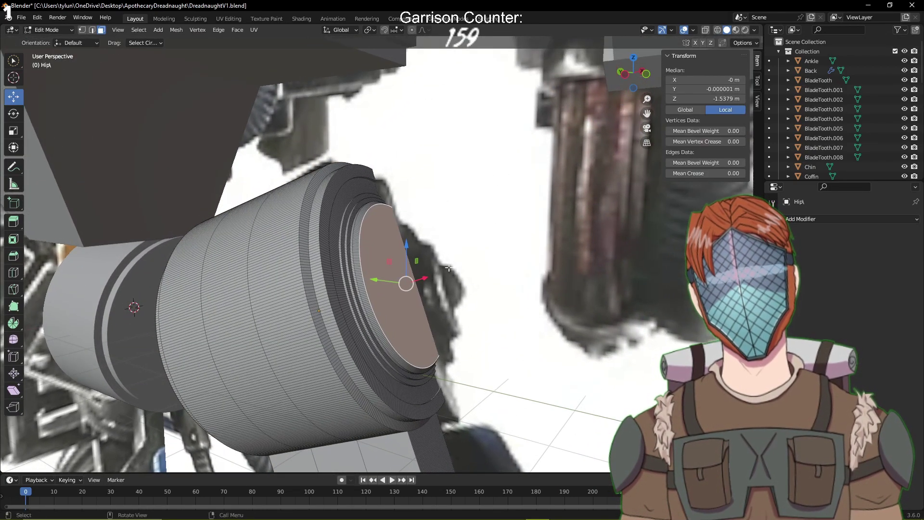
pyautogui.press('i')
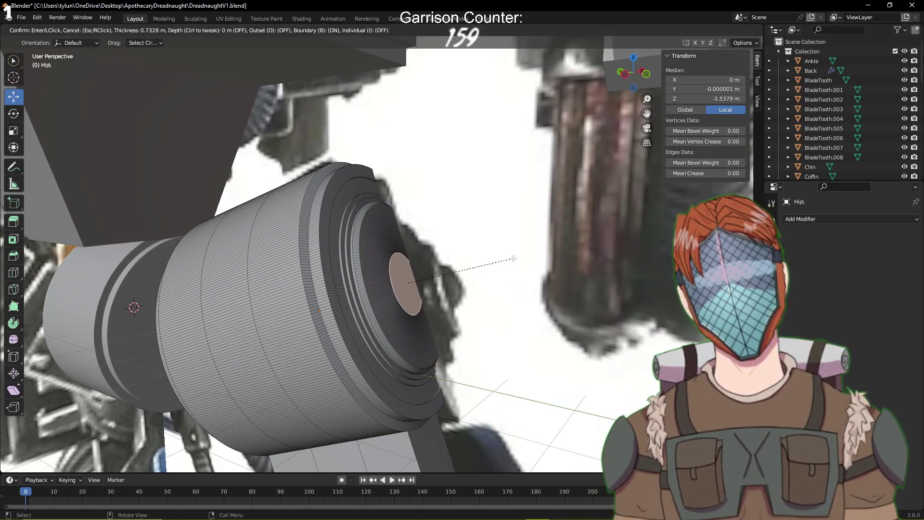
pyautogui.click(538, 255)
# With Local orientation, inset the hip's end face another 0.059 m or so and move it outward about 0.067 m along local Z
pyautogui.moveTo(449, 273); pyautogui.dragTo(484, 282, button='middle')
pyautogui.click(340, 30)
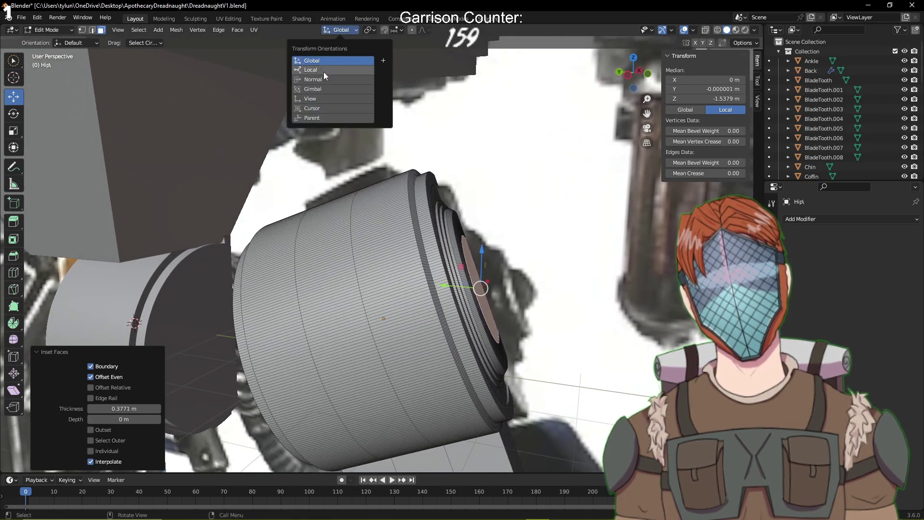
pyautogui.click(323, 70)
pyautogui.press('KP_Decimal')
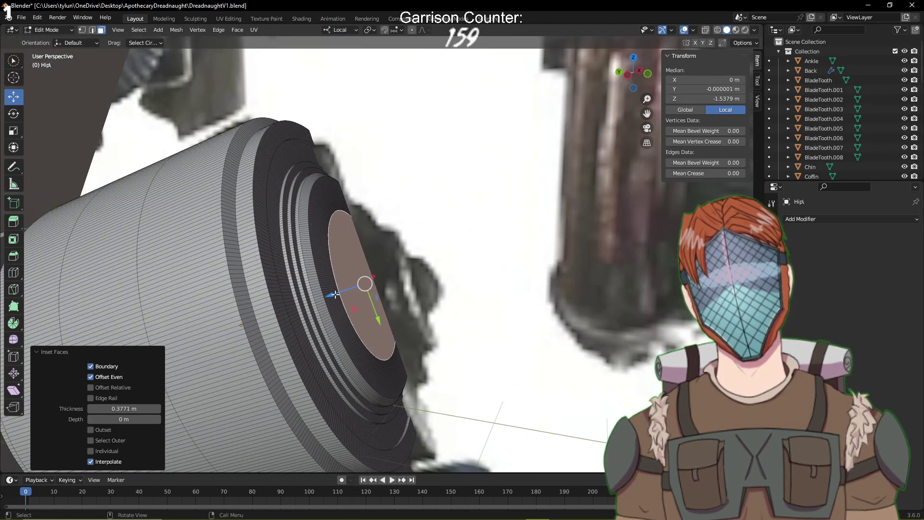
pyautogui.moveTo(335, 294); pyautogui.dragTo(341, 292)
pyautogui.hotkey('ctrl', 'z')
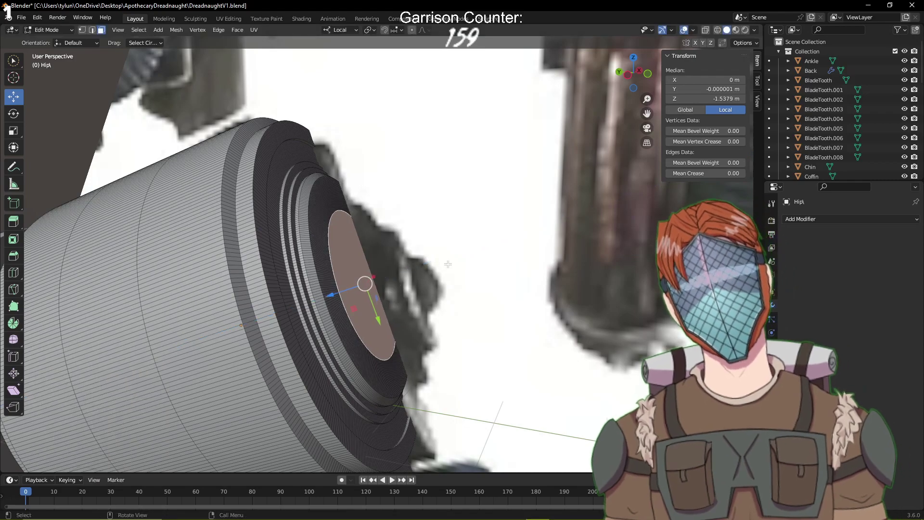
pyautogui.press('i')
pyautogui.click(333, 295)
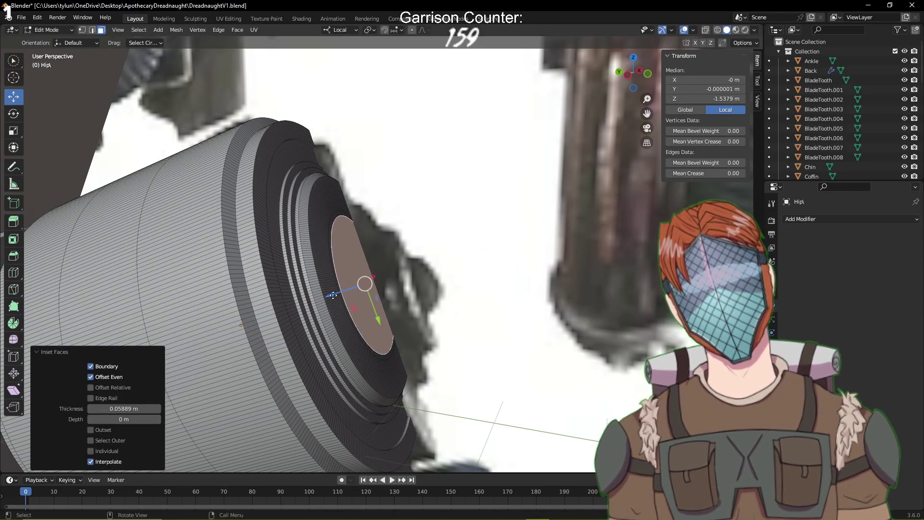
pyautogui.moveTo(334, 295); pyautogui.dragTo(337, 294)
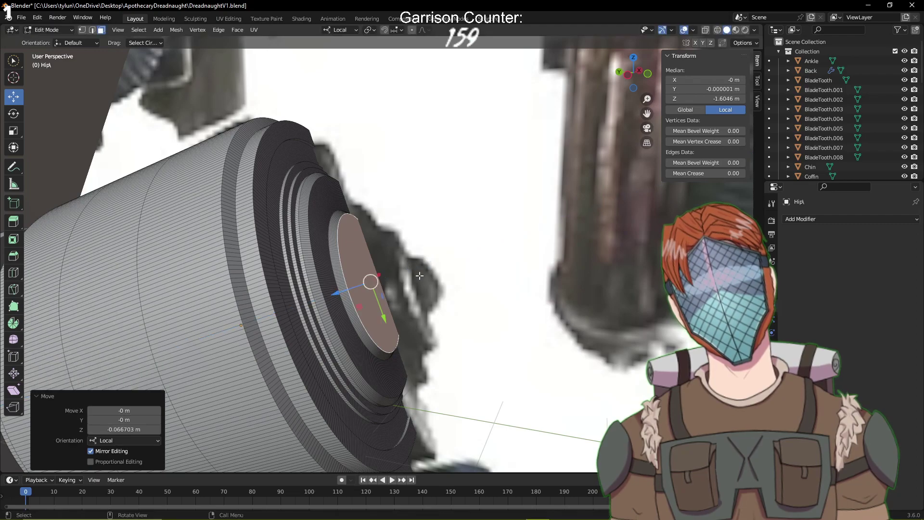
# Inset the hip's raised end face about 0.35 m, extrude it about 0.055 m outward and scale it down slightly
pyautogui.press('i')
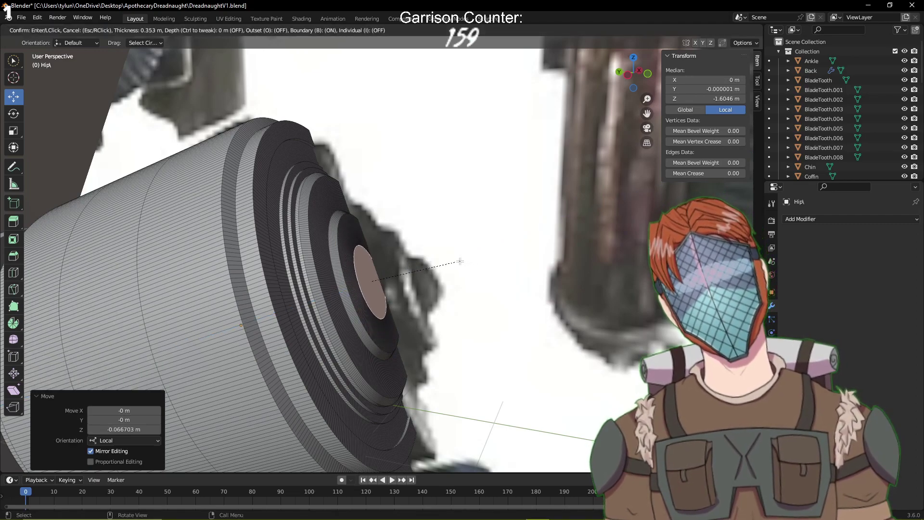
pyautogui.click(458, 262)
pyautogui.press('e')
pyautogui.click(461, 260)
pyautogui.press('s')
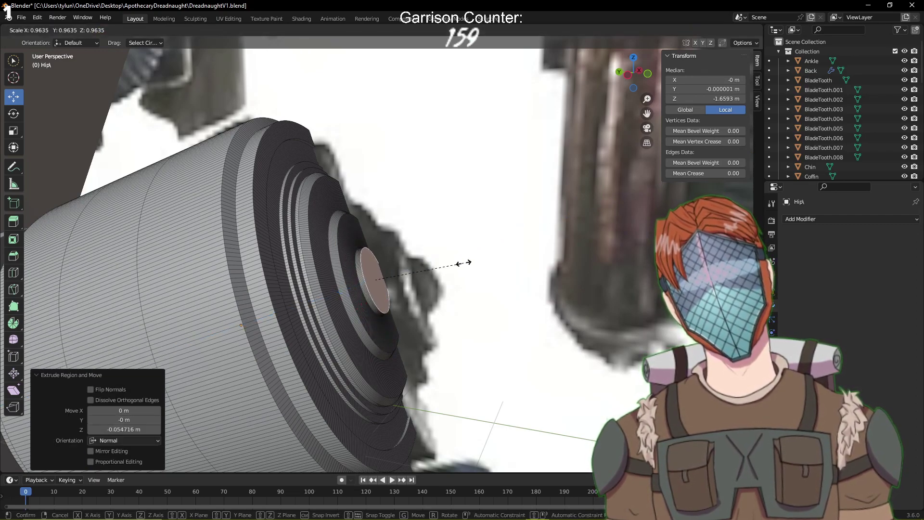
pyautogui.click(465, 262)
# Extrude the hip's end face about 0.073 m further, shrink it into a tapered cap, and save the file
pyautogui.press('e')
pyautogui.click(466, 263)
pyautogui.press('s')
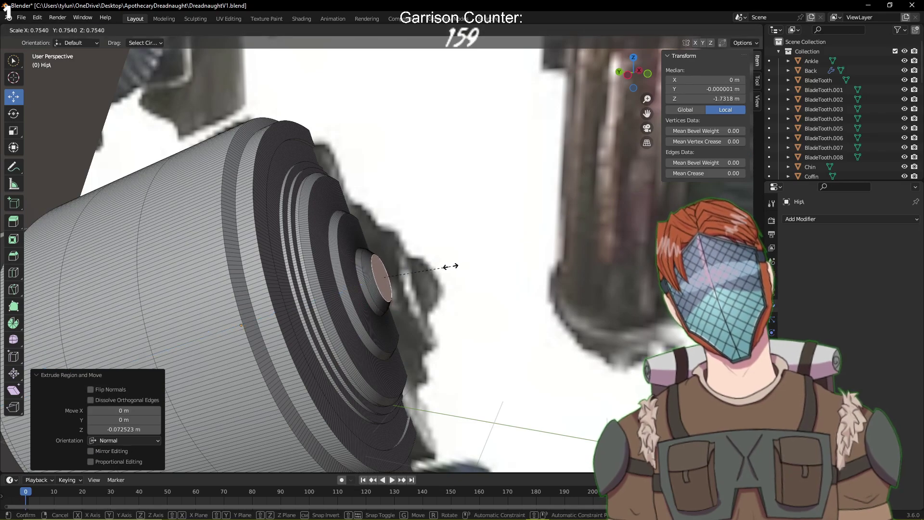
pyautogui.click(418, 267)
pyautogui.moveTo(418, 268); pyautogui.dragTo(446, 246, button='middle')
pyautogui.hotkey('ctrl', 's')
pyautogui.press('Tab')
pyautogui.scroll(-6, 447, 246)
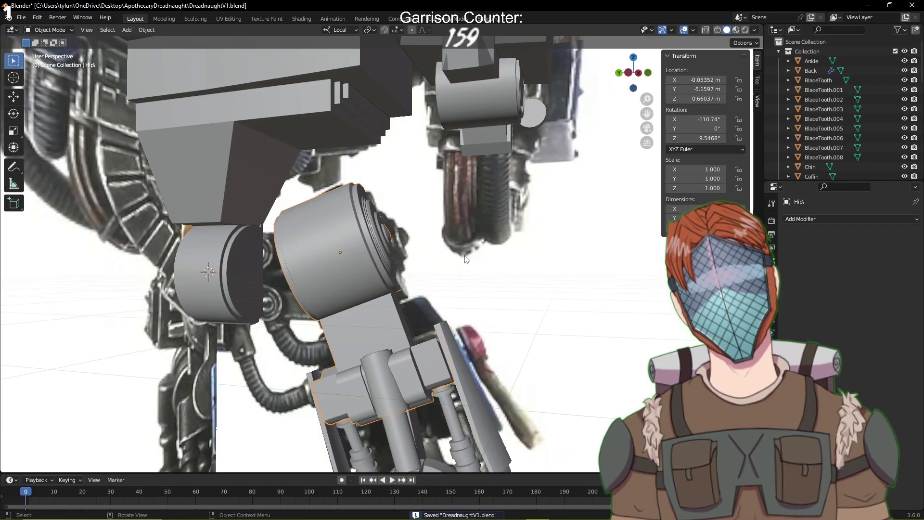
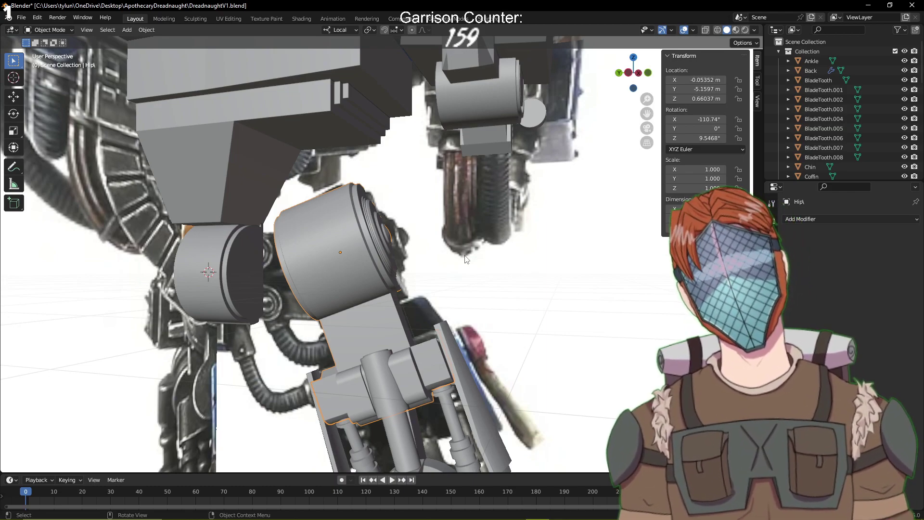
# Examine the hip, leg and foot from several sides against the reference images, saving the file along the way
pyautogui.hotkey('ctrl', 's')
pyautogui.scroll(-8, 443, 258)
pyautogui.moveTo(444, 258); pyautogui.dragTo(578, 274, button='middle')
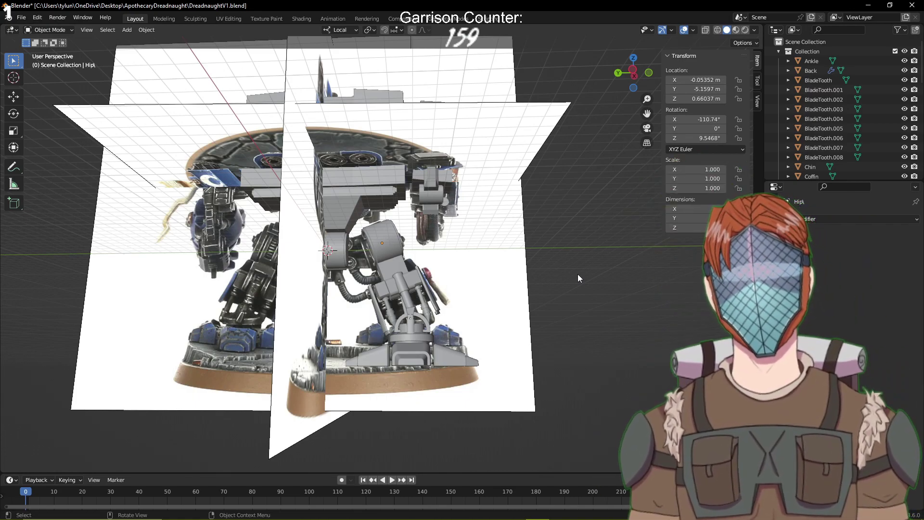
pyautogui.moveTo(578, 274); pyautogui.dragTo(440, 313, button='middle')
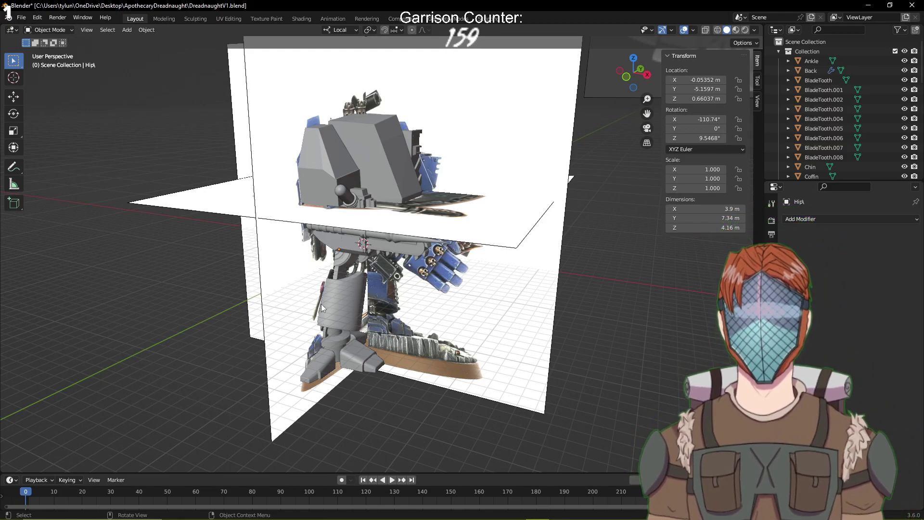
pyautogui.moveTo(587, 359); pyautogui.dragTo(454, 306, button='middle')
pyautogui.moveTo(362, 419); pyautogui.dragTo(563, 356, button='middle')
pyautogui.scroll(5, 564, 356)
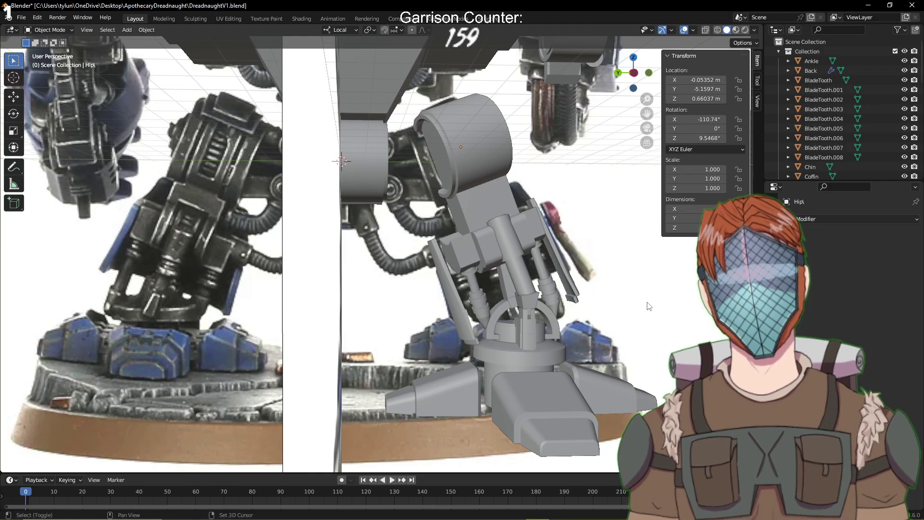
pyautogui.moveTo(563, 356); pyautogui.dragTo(603, 300, button='middle')
pyautogui.hotkey('ctrl', 's')
pyautogui.keyDown('shift'); pyautogui.moveTo(581, 269); pyautogui.dragTo(340, 206, button='middle'); pyautogui.keyUp('shift')
pyautogui.scroll(4, 370, 261)
pyautogui.scroll(-5, 361, 195)
pyautogui.scroll(5, 340, 206)
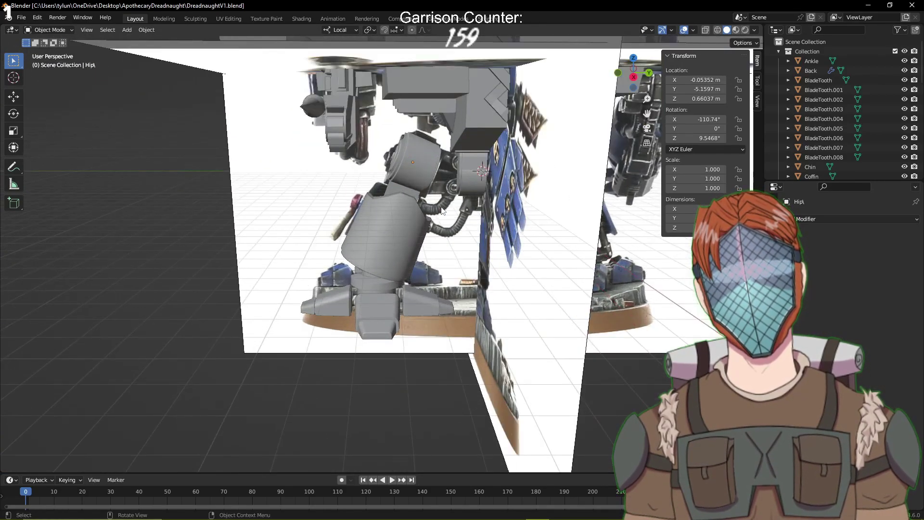
pyautogui.hotkey('ctrl', 's')
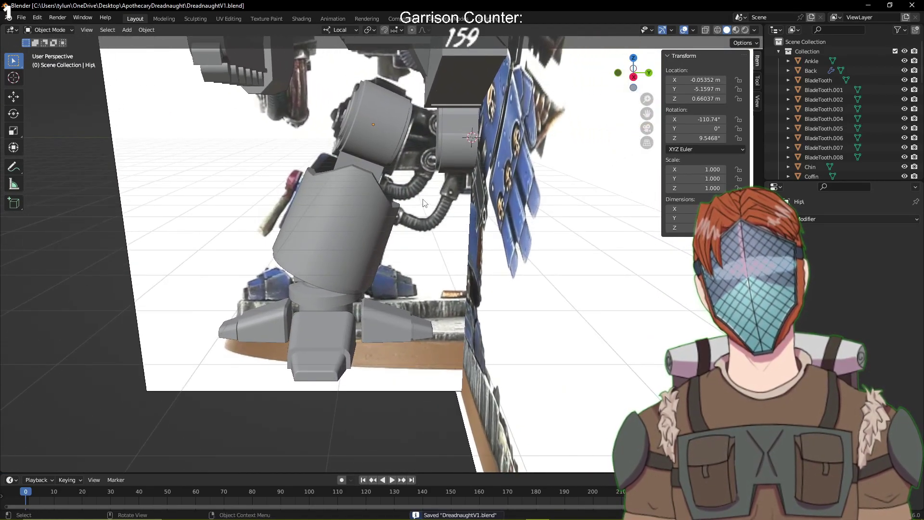
pyautogui.moveTo(422, 198); pyautogui.dragTo(381, 197, button='middle')
# Add a 2 m cube and move it between the crotch and hip joints, to about Y -2.44 m and Z 0.66 m
pyautogui.scroll(-6, 374, 290)
pyautogui.hotkey('shift', 'a')
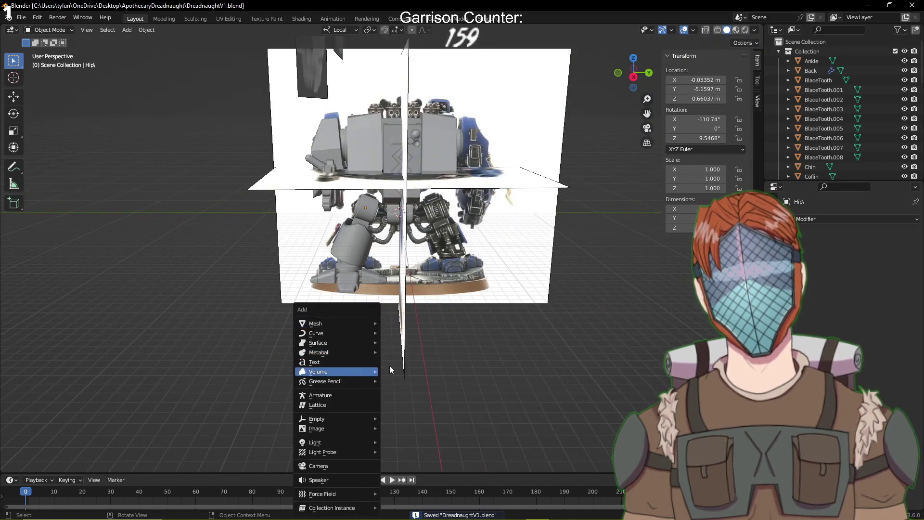
pyautogui.moveTo(357, 325)
pyautogui.click(416, 333)
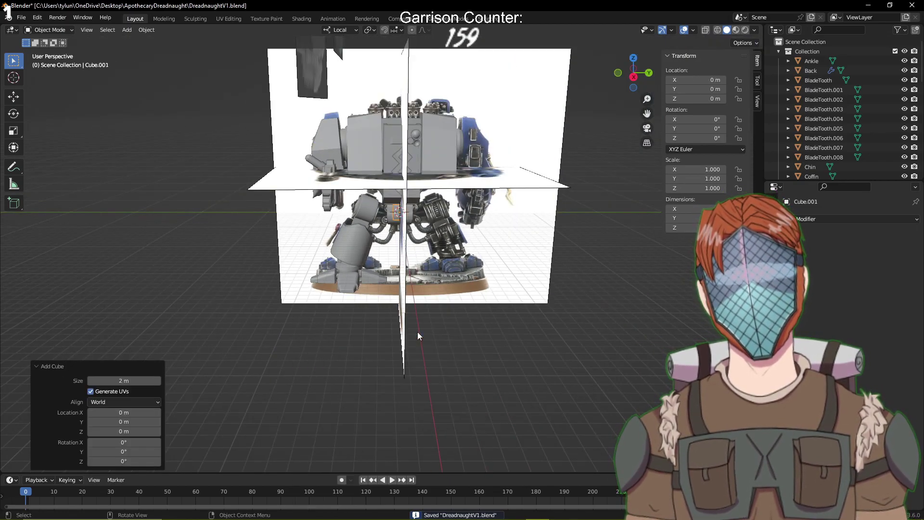
pyautogui.press('KP_1')
pyautogui.press('KP_3')
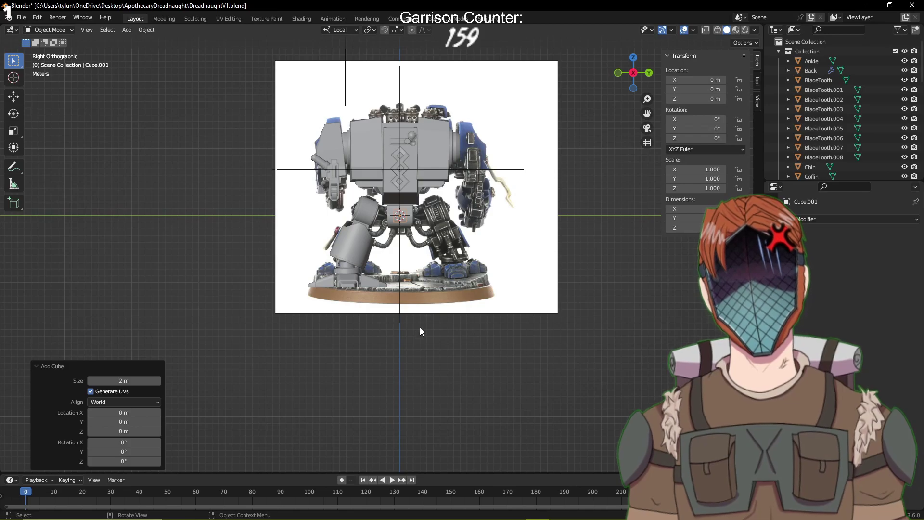
pyautogui.scroll(5, 419, 327)
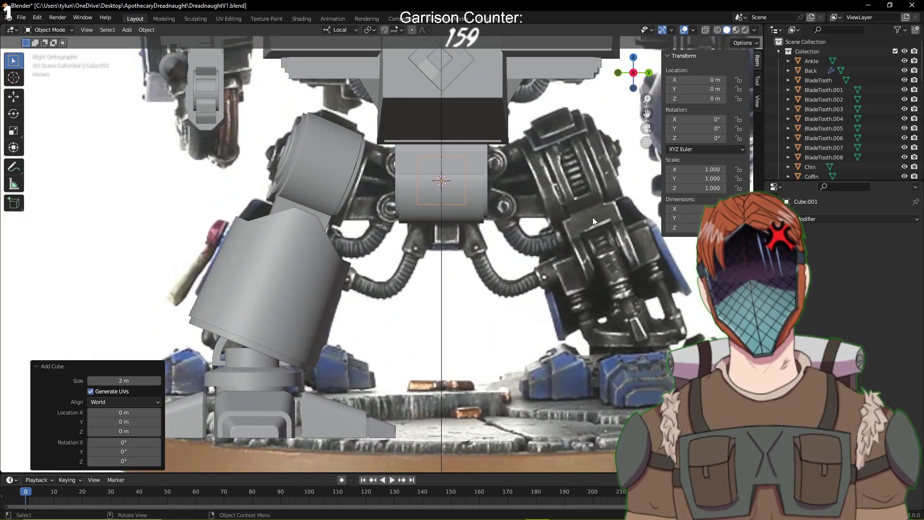
pyautogui.press('g')
pyautogui.click(504, 186)
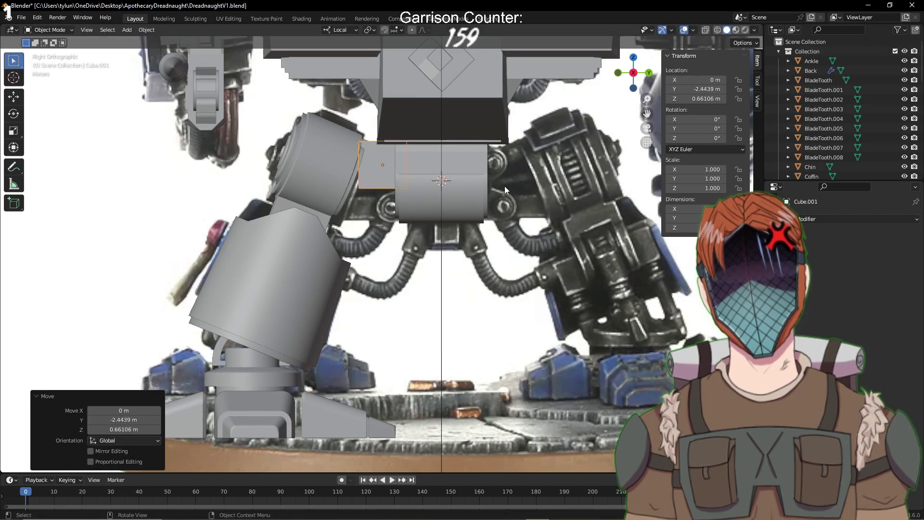
# Scale the cube's mesh uniformly to about 0.539 in Edit Mode to fit the gap between the crotch and hip
pyautogui.scroll(5, 503, 231)
pyautogui.keyDown('shift'); pyautogui.moveTo(502, 236); pyautogui.dragTo(498, 288, button='middle'); pyautogui.keyUp('shift')
pyautogui.press('Tab')
pyautogui.press('s')
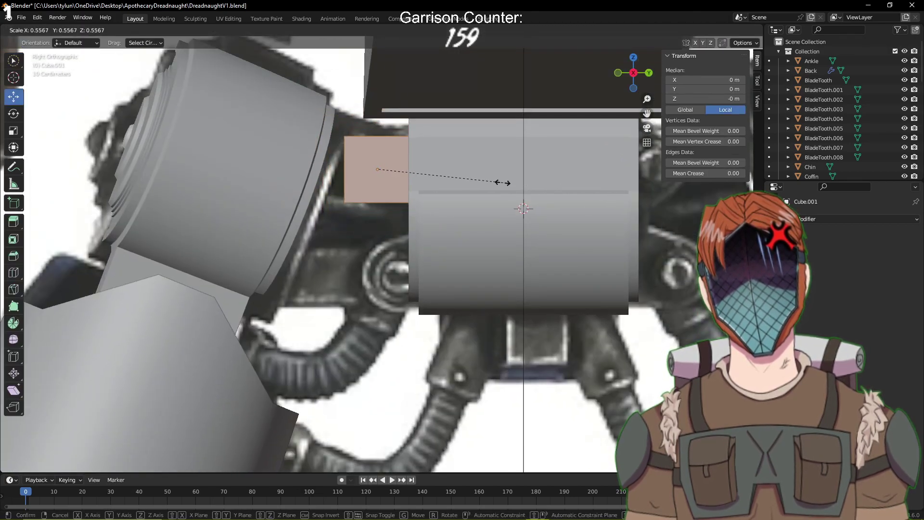
pyautogui.click(499, 181)
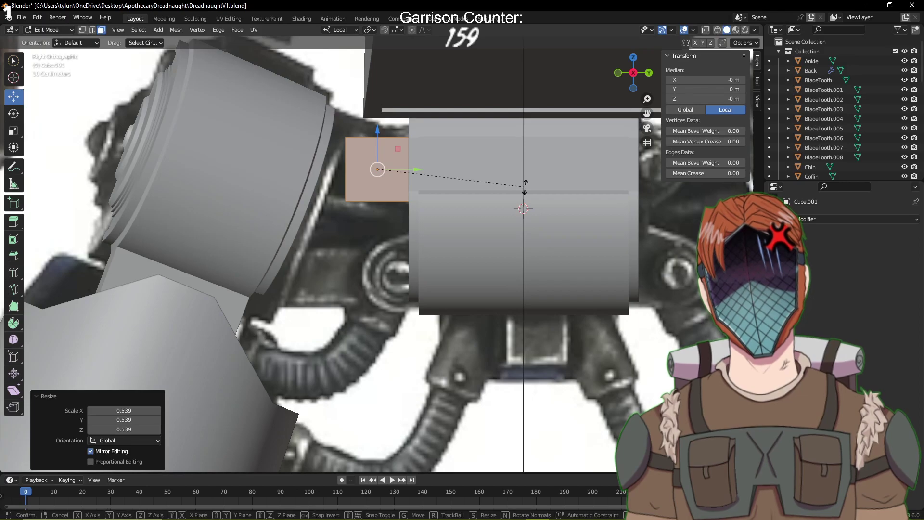
# Try rotating the cube's mesh about -14.5° around its local X axis
pyautogui.press('r')
pyautogui.press('x')
pyautogui.press('x')
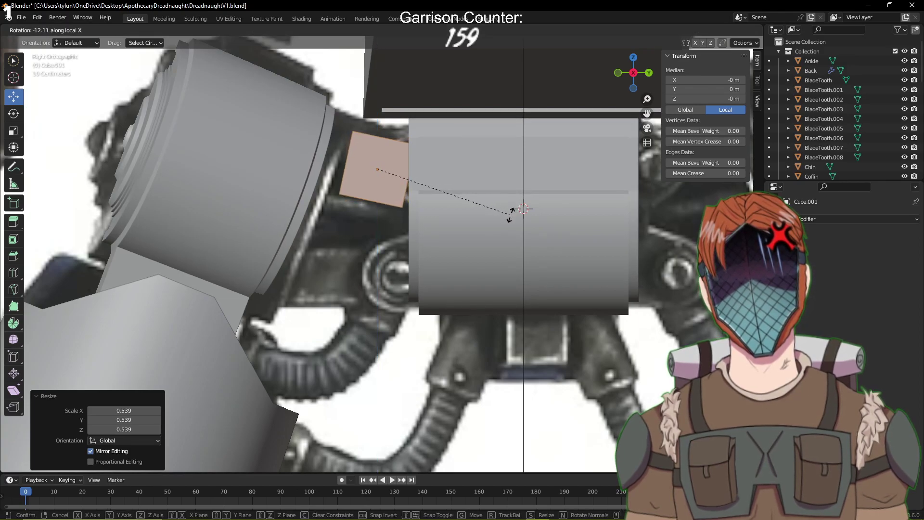
pyautogui.click(508, 215)
# Try widening the tilted cube's mesh along its local X axis and undo the scaling
pyautogui.press('s')
pyautogui.press('x')
pyautogui.press('x')
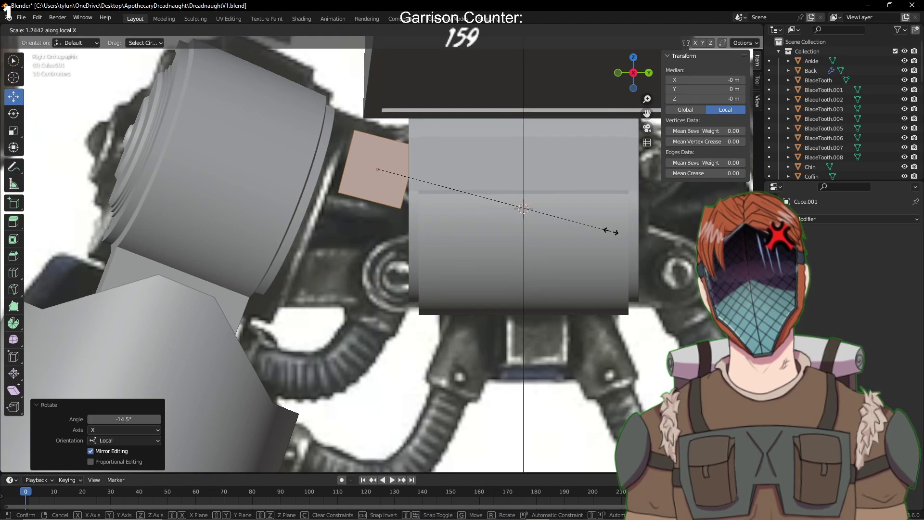
pyautogui.click(628, 232)
pyautogui.hotkey('ctrl', 'z')
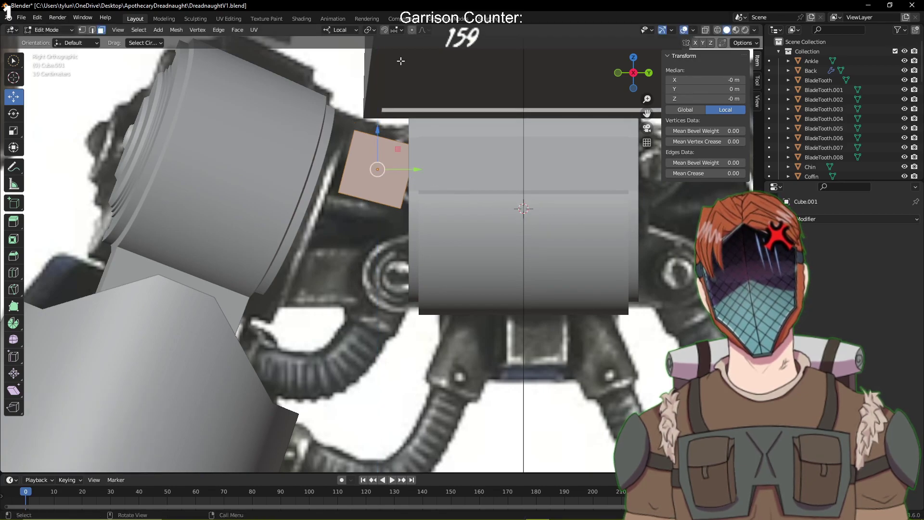
# Try scaling the cube's mesh along Z in Normal orientation, and undo both this scaling and the earlier rotation
pyautogui.click(340, 30)
pyautogui.click(330, 79)
pyautogui.press('s')
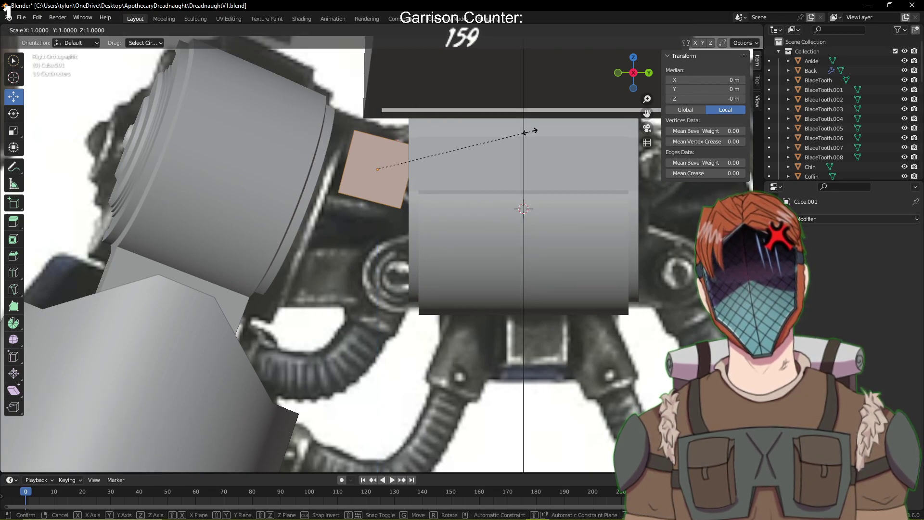
pyautogui.press('z')
pyautogui.click(599, 151)
pyautogui.hotkey('ctrl', 'z')
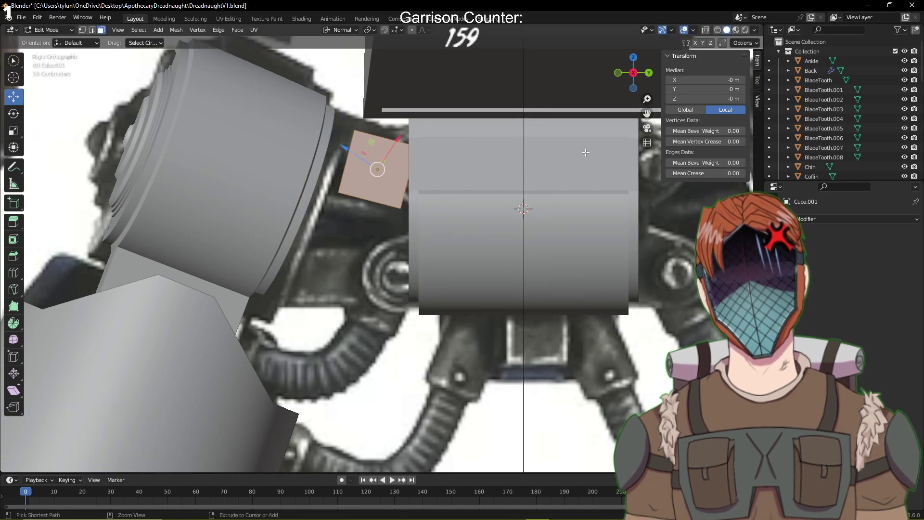
pyautogui.hotkey('ctrl', 'z')
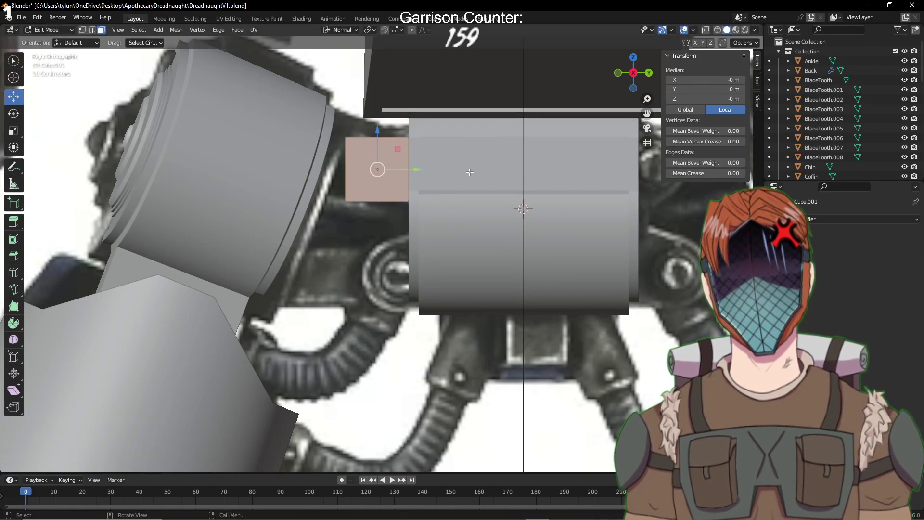
# Scale the cube's mesh along Y so it spans the gap from the crotch into the hip
pyautogui.press('s')
pyautogui.press('z')
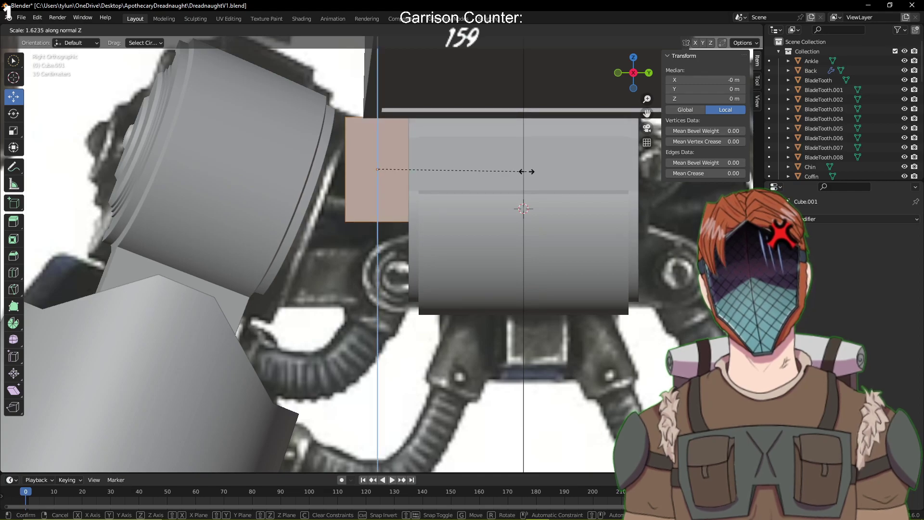
pyautogui.press('x')
pyautogui.press('y')
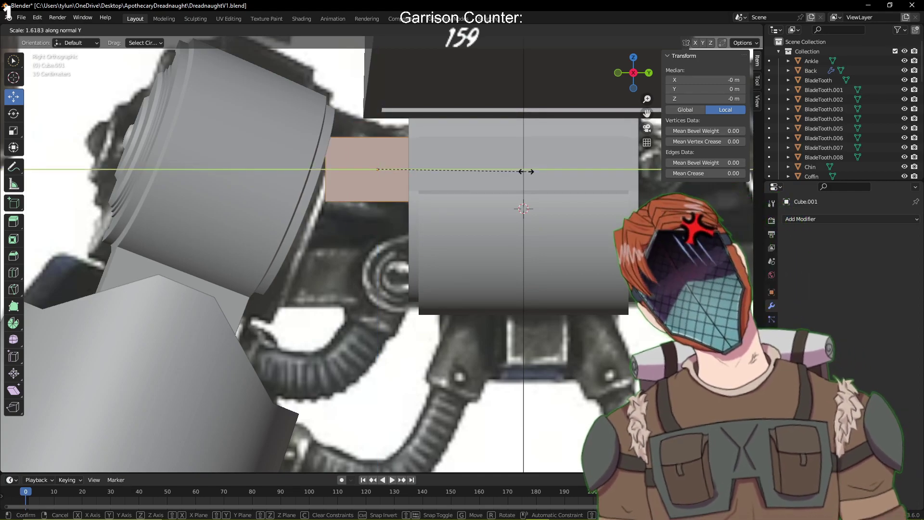
pyautogui.click(601, 172)
pyautogui.press('Tab')
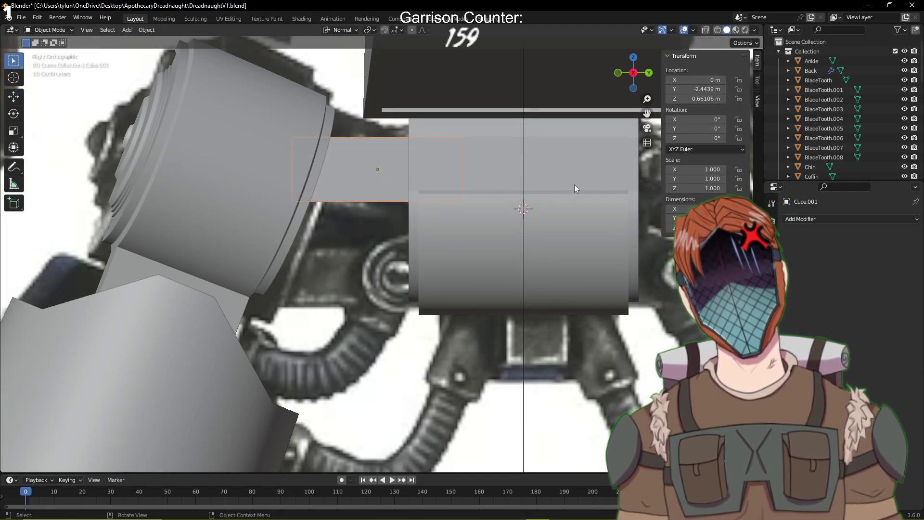
# Rotate the cube object -19.7° around X, move it about -0.097 m in Y and 0.193 m in Z, and save the file
pyautogui.press('r')
pyautogui.press('z')
pyautogui.press('z')
pyautogui.press('x')
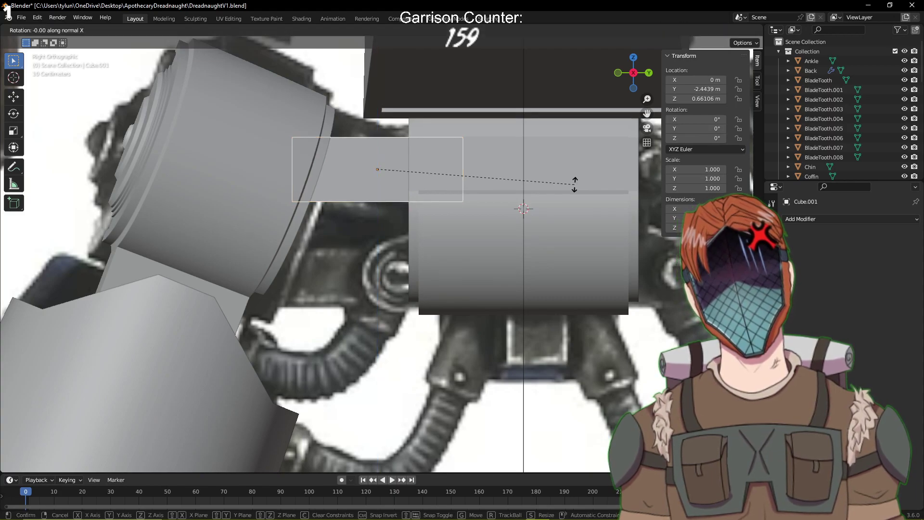
pyautogui.click(540, 241)
pyautogui.press('g')
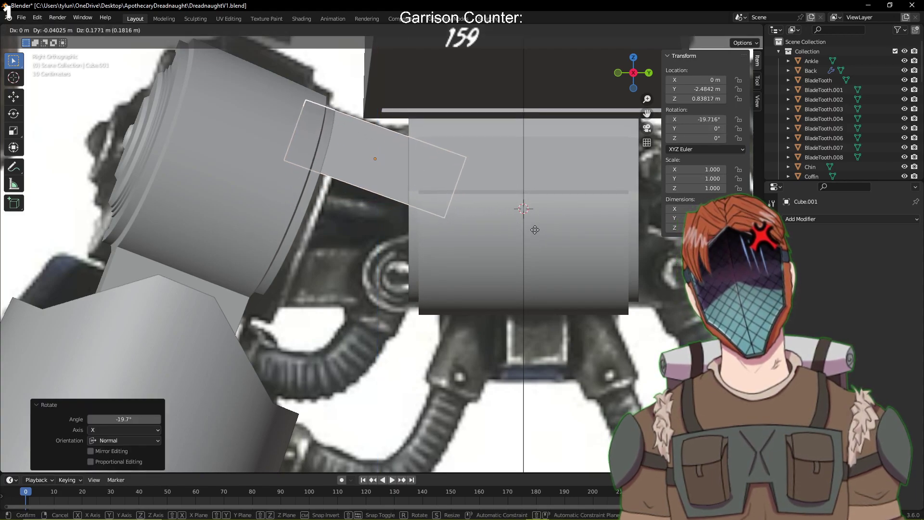
pyautogui.click(531, 229)
pyautogui.hotkey('ctrl', 's')
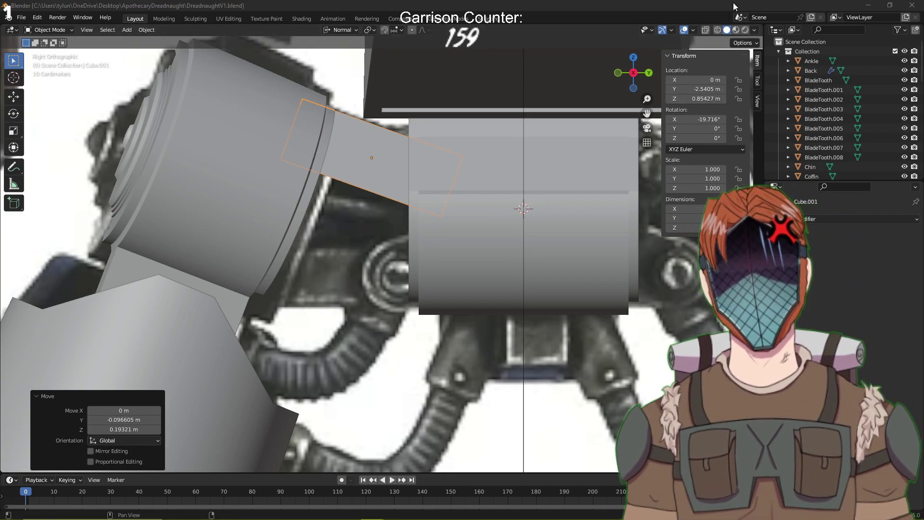
# Fine-tune the connector cube's tilt by about -0.86° in the side view and save the file
pyautogui.click(380, 186)
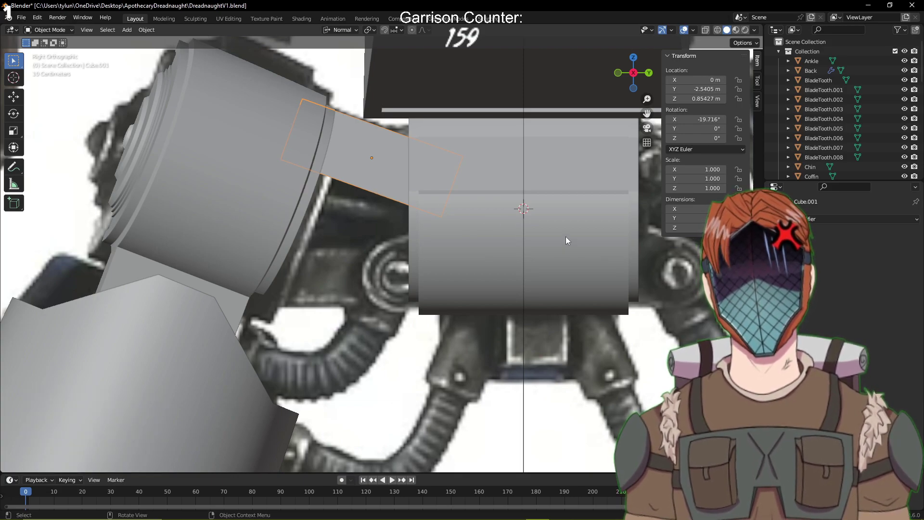
pyautogui.press('r')
pyautogui.click(594, 230)
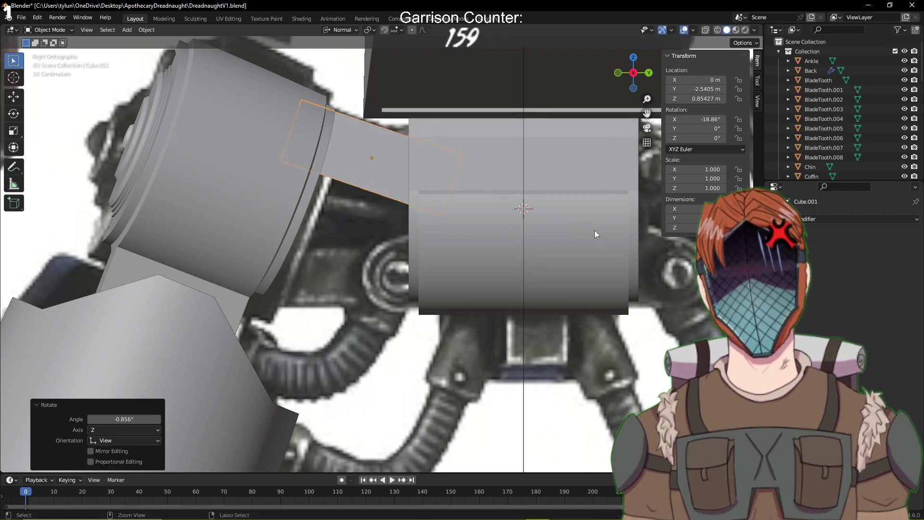
pyautogui.hotkey('ctrl', 's')
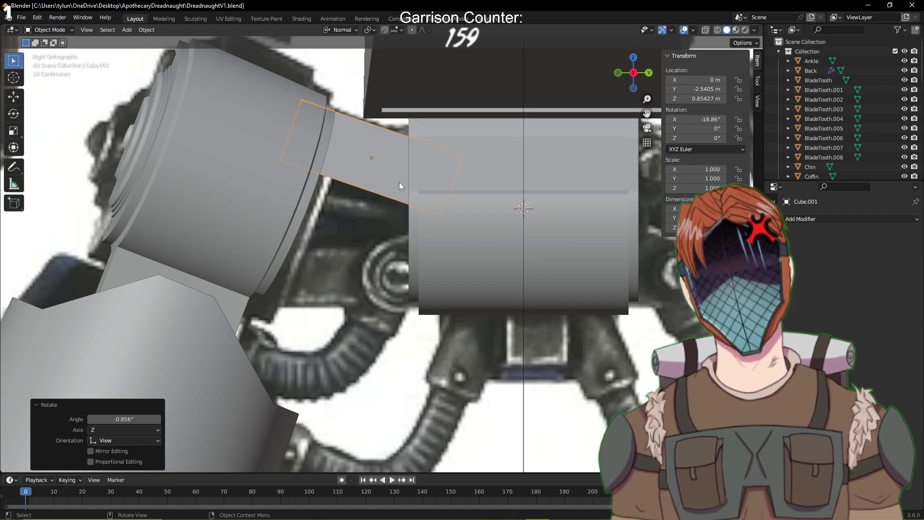
pyautogui.hotkey('ctrl', 's')
# Examine how the connector cube sits between crotch and hip from the right, left, back and perspective views
pyautogui.keyDown('shift'); pyautogui.moveTo(400, 182); pyautogui.dragTo(418, 293, button='middle'); pyautogui.keyUp('shift')
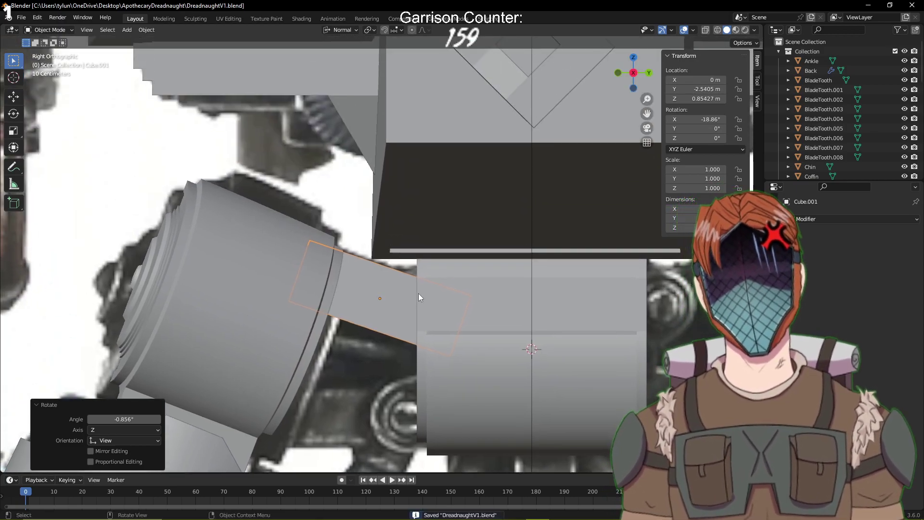
pyautogui.press('ctrl+KP_3')
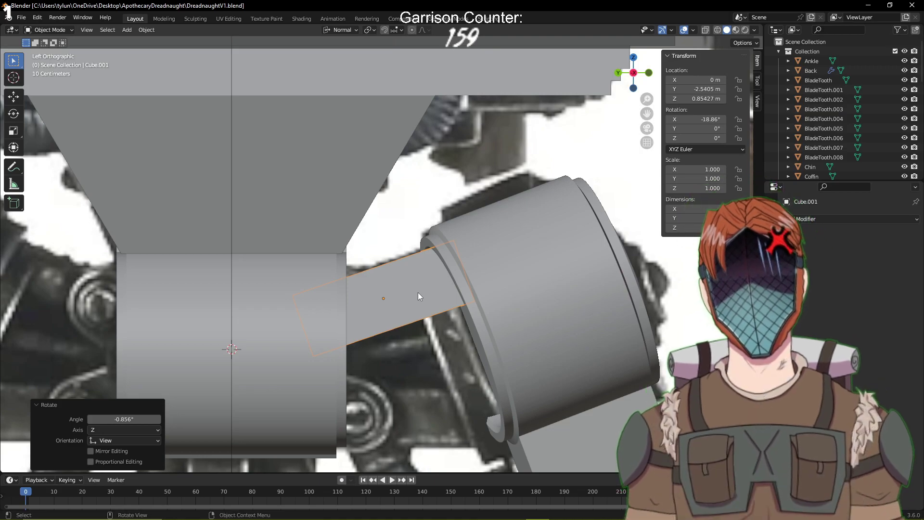
pyautogui.press('ctrl+KP_1')
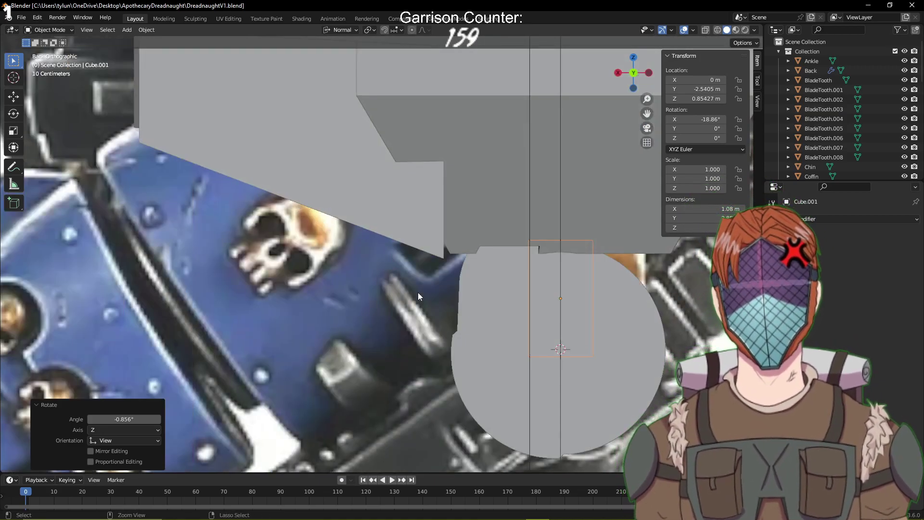
pyautogui.press('ctrl+KP_3')
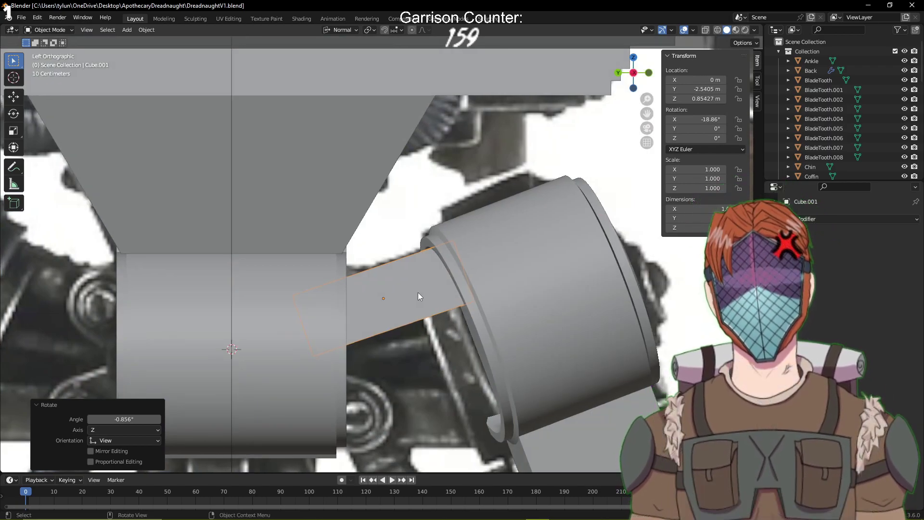
pyautogui.press('shift+KP_3')
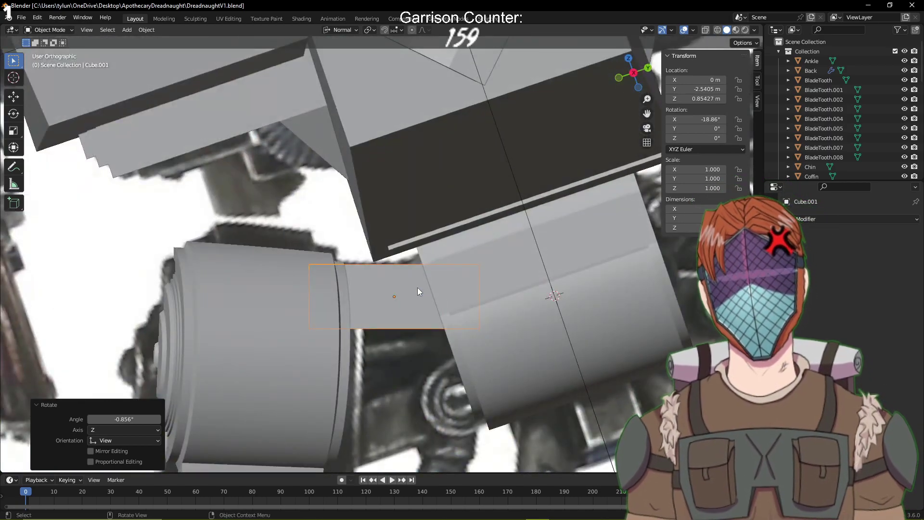
pyautogui.scroll(-8, 418, 296)
pyautogui.moveTo(421, 300); pyautogui.dragTo(601, 77, button='middle')
pyautogui.press('KP_3')
pyautogui.scroll(8, 455, 275)
pyautogui.hotkey('ctrl', 's')
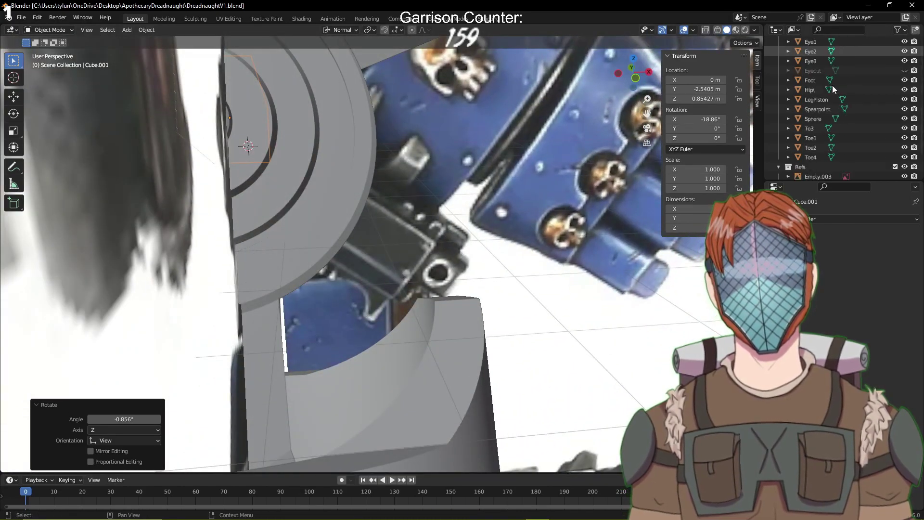
# Hide the Refs collection to expose the hip area and save the file
pyautogui.scroll(-10, 833, 86)
pyautogui.click(905, 102)
pyautogui.moveTo(502, 122); pyautogui.dragTo(294, 148, button='middle')
pyautogui.hotkey('ctrl', 's')
# Paste a copy of the connector cube and move it about 1.28 m down, below the original between hip and crotch
pyautogui.click(268, 99)
pyautogui.scroll(4, 250, 131)
pyautogui.scroll(-10, 251, 131)
pyautogui.hotkey('ctrl', 'v')
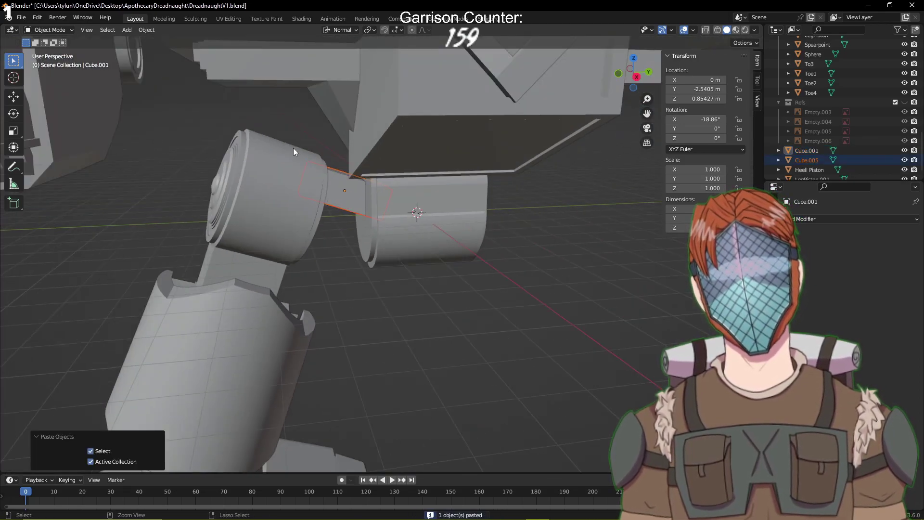
pyautogui.press('g')
pyautogui.click(286, 186)
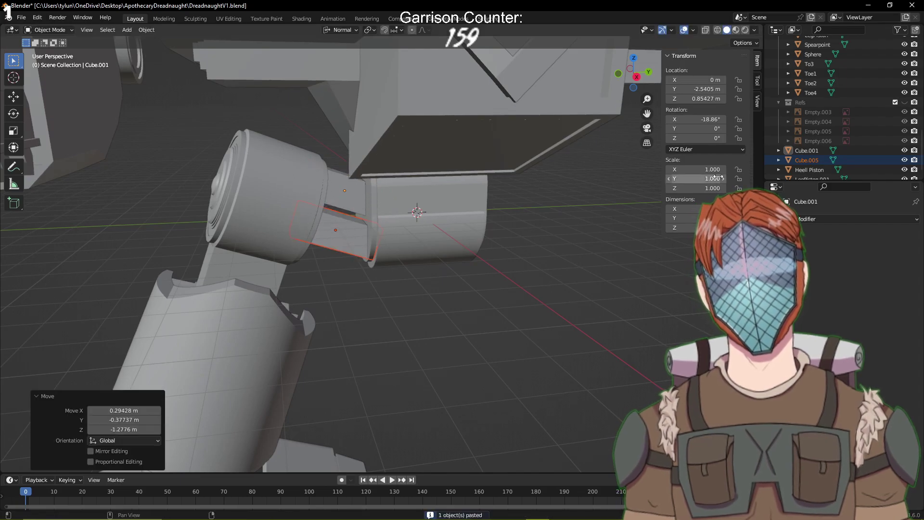
# Show the Refs collection and, in the right view, rotate the lower connector copy -19° and move it about -0.11 m in Y and -0.32 m in Z
pyautogui.scroll(-1, 854, 132)
pyautogui.click(905, 93)
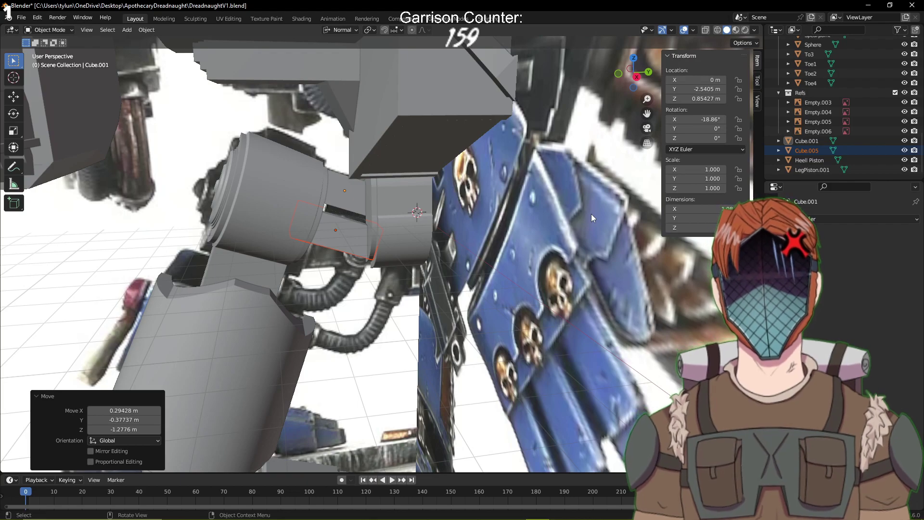
pyautogui.press('KP_3')
pyautogui.scroll(5, 378, 244)
pyautogui.press('r')
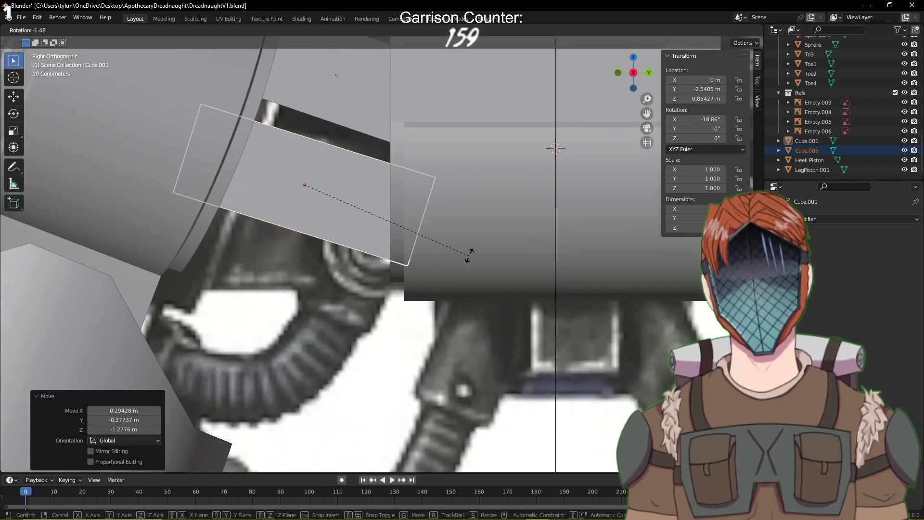
pyautogui.click(486, 206)
pyautogui.press('g')
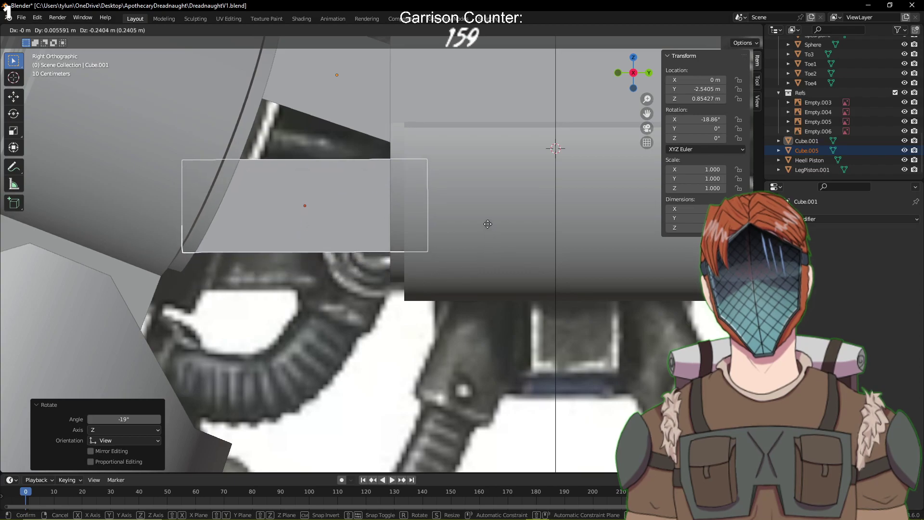
pyautogui.click(477, 232)
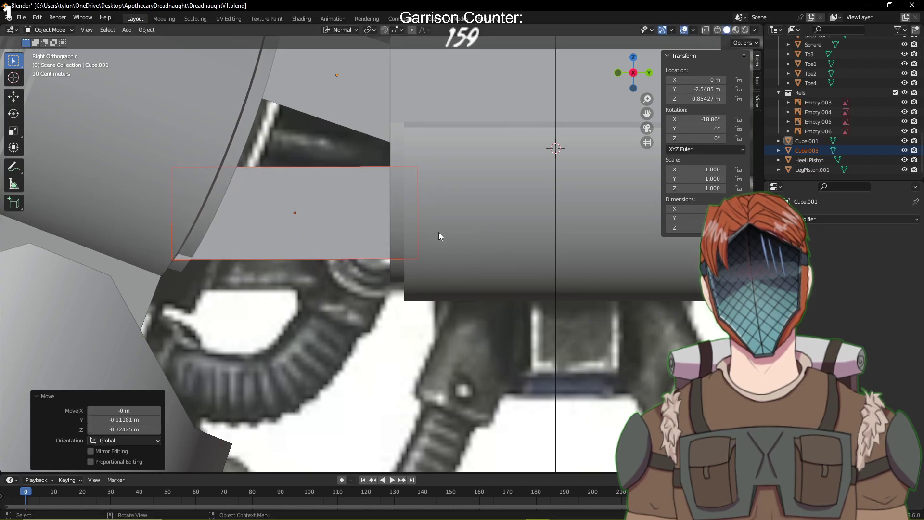
# Move the lower connector about -0.18 m along X to line it up with the upper one, and save the file
pyautogui.moveTo(438, 232); pyautogui.dragTo(334, 221, button='middle')
pyautogui.press('g')
pyautogui.press('x')
pyautogui.press('x')
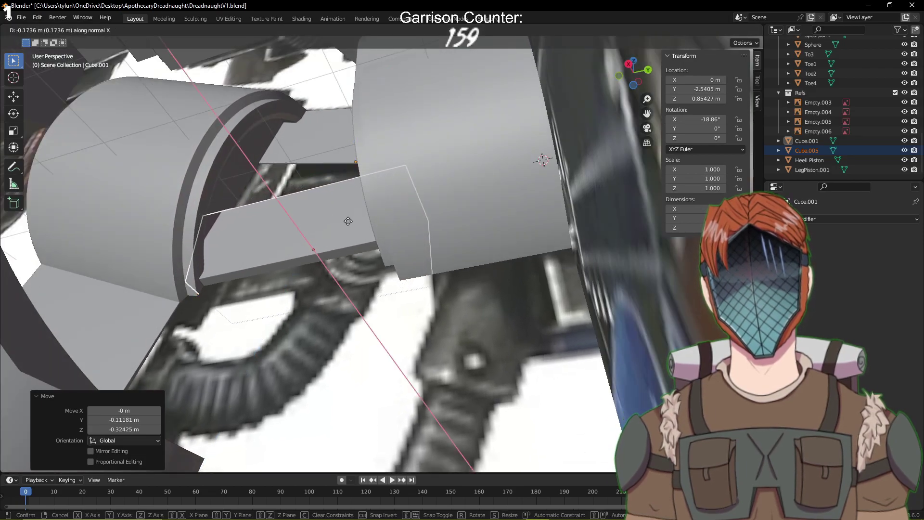
pyautogui.click(382, 270)
pyautogui.moveTo(382, 271); pyautogui.dragTo(219, 283, button='middle')
pyautogui.hotkey('ctrl', 's')
pyautogui.press('g')
pyautogui.press('x')
pyautogui.press('x')
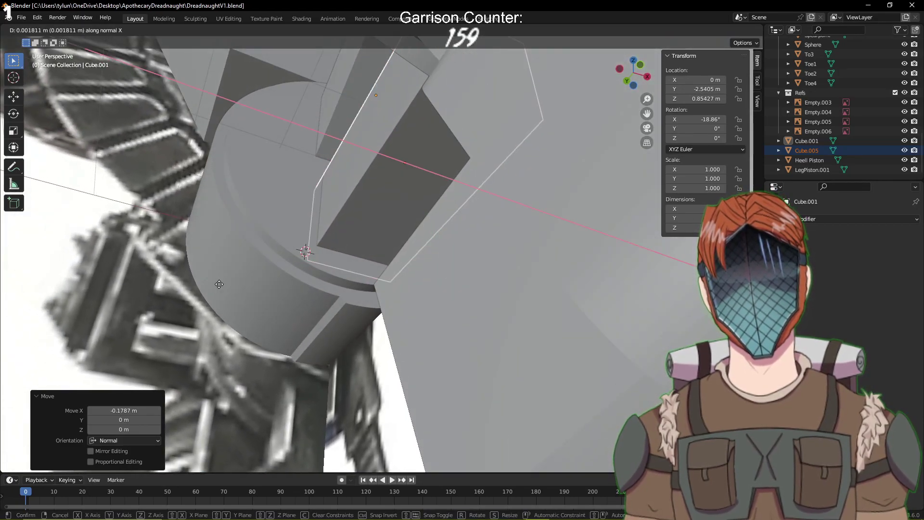
pyautogui.click(219, 284)
pyautogui.hotkey('ctrl', 's')
# Edit both connector meshes together, insetting the lower connector's positive-X side face and extruding it inward
pyautogui.moveTo(219, 282); pyautogui.dragTo(244, 287, button='middle')
pyautogui.press('Tab')
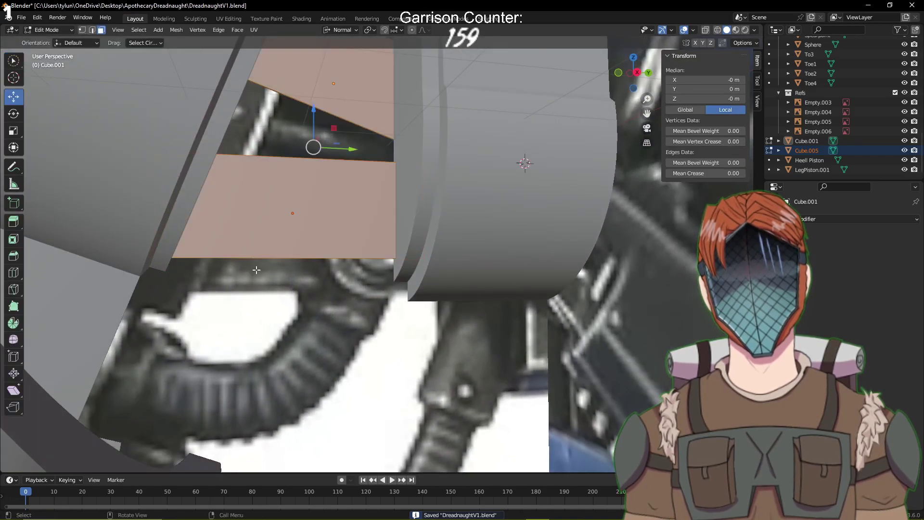
pyautogui.keyDown('shift'); pyautogui.moveTo(353, 209); pyautogui.dragTo(378, 251, button='middle'); pyautogui.keyUp('shift')
pyautogui.press('i')
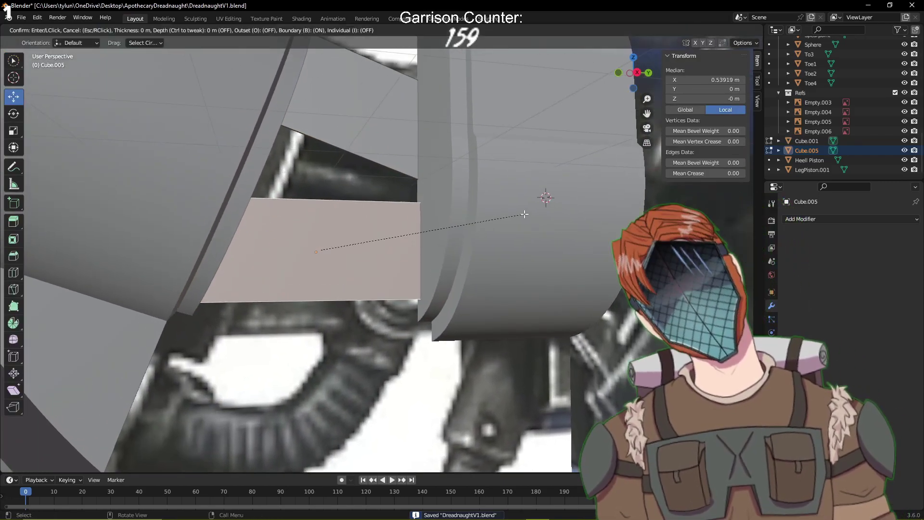
pyautogui.click(508, 217)
pyautogui.moveTo(508, 217); pyautogui.dragTo(620, 209, button='middle')
pyautogui.press('e')
pyautogui.click(463, 198)
# Inset the lower connector's opposite side face and extrude it about 0.09 m inward
pyautogui.click(393, 267)
pyautogui.press('i')
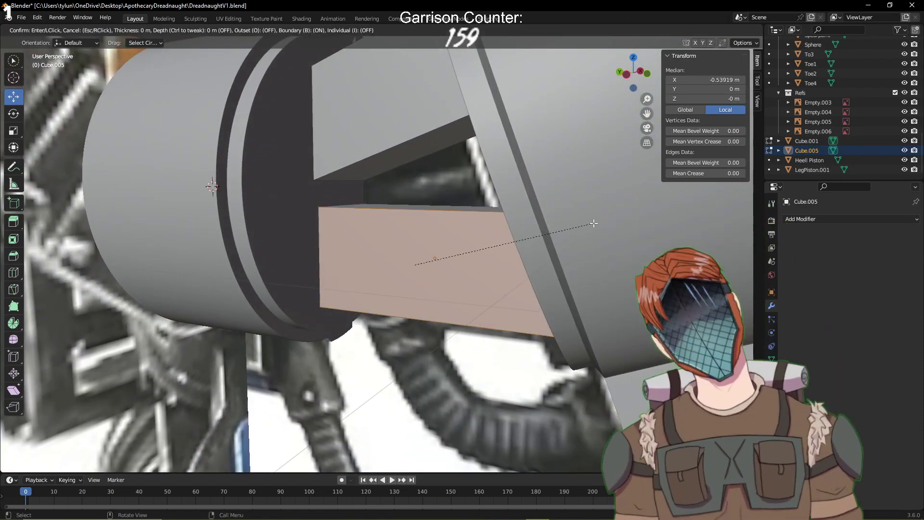
pyautogui.click(585, 227)
pyautogui.press('e')
pyautogui.click(521, 214)
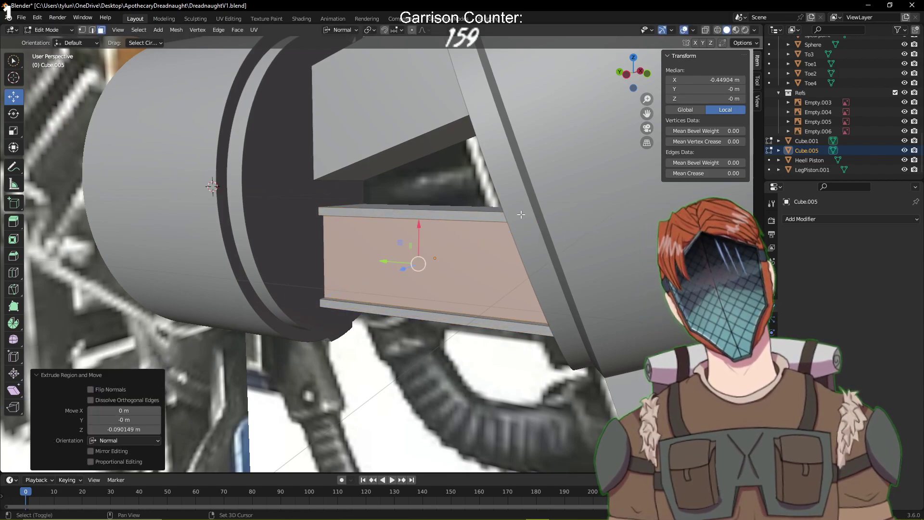
pyautogui.moveTo(520, 214); pyautogui.dragTo(519, 232, button='middle')
# Inset the upper connector's negative-X side face by about 0.1 m and extrude it inward
pyautogui.click(410, 168)
pyautogui.moveTo(409, 168); pyautogui.dragTo(462, 185, button='middle')
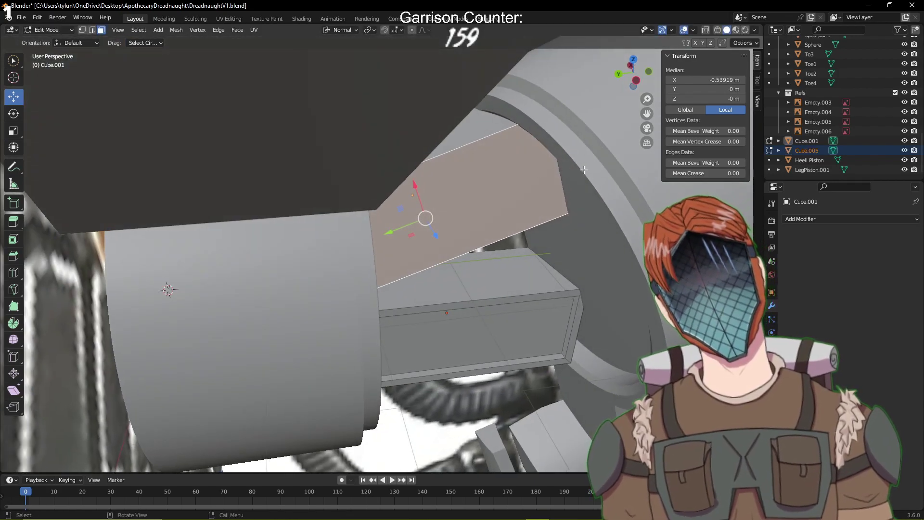
pyautogui.press('i')
pyautogui.click(645, 161)
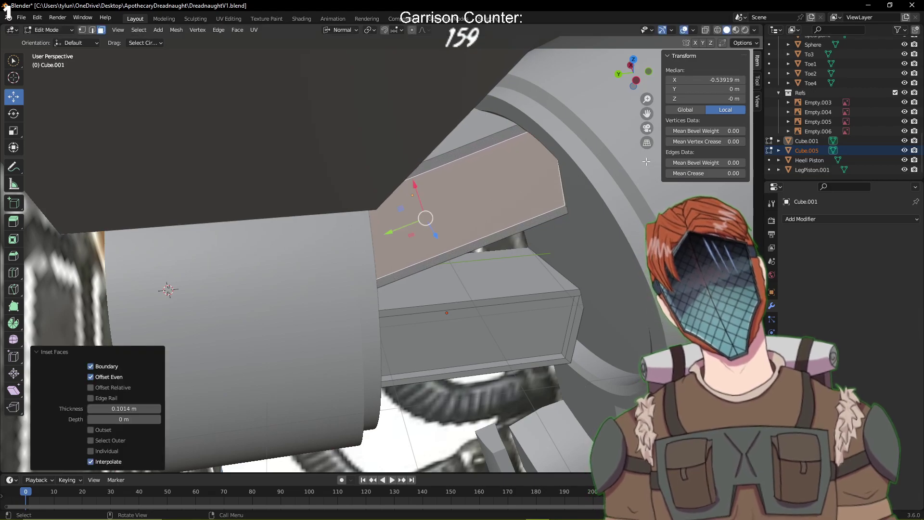
pyautogui.press('e')
pyautogui.click(643, 160)
# Inset the upper connector's positive-X side face by about 0.125 m, extrude it about 0.059 m inward, and save the file
pyautogui.moveTo(643, 160); pyautogui.dragTo(378, 189, button='middle')
pyautogui.click(396, 185)
pyautogui.press('i')
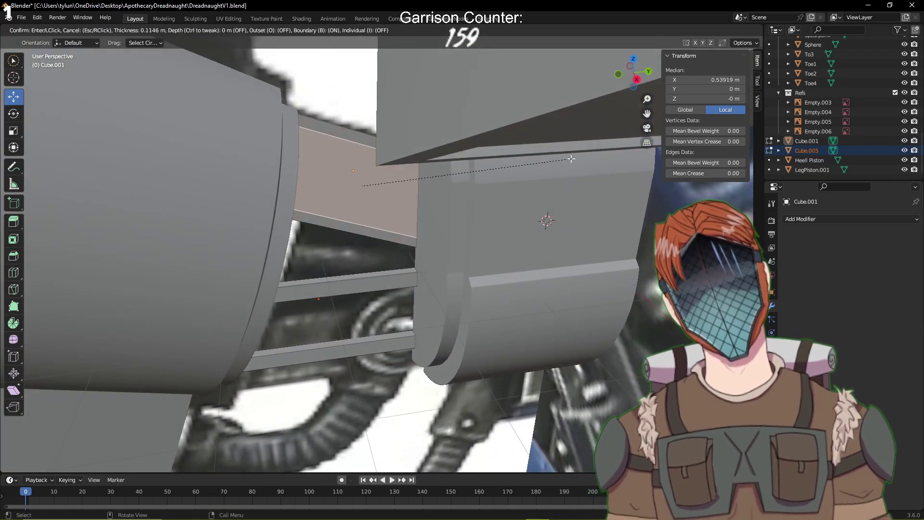
pyautogui.click(578, 164)
pyautogui.press('e')
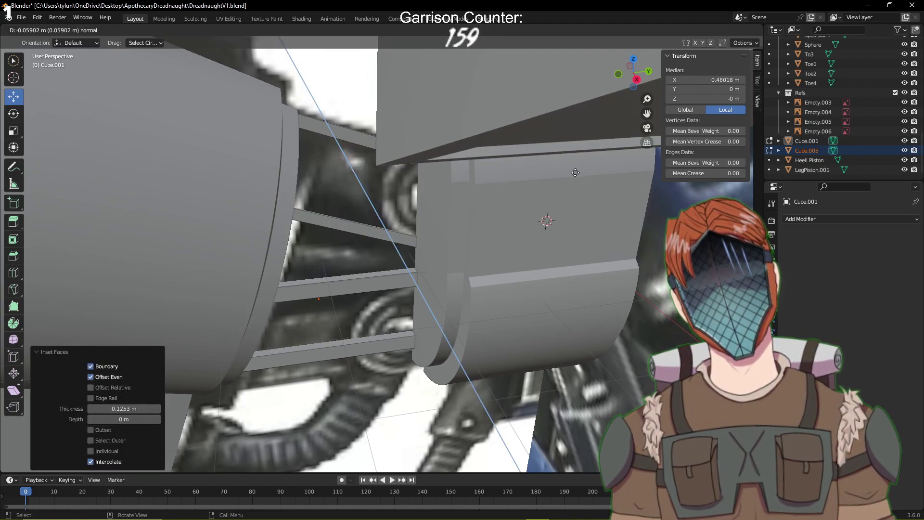
pyautogui.click(579, 173)
pyautogui.hotkey('ctrl', 's')
pyautogui.moveTo(579, 172); pyautogui.dragTo(484, 336, button='middle')
pyautogui.press('Tab')
pyautogui.hotkey('ctrl', 's')
pyautogui.press('Tab')
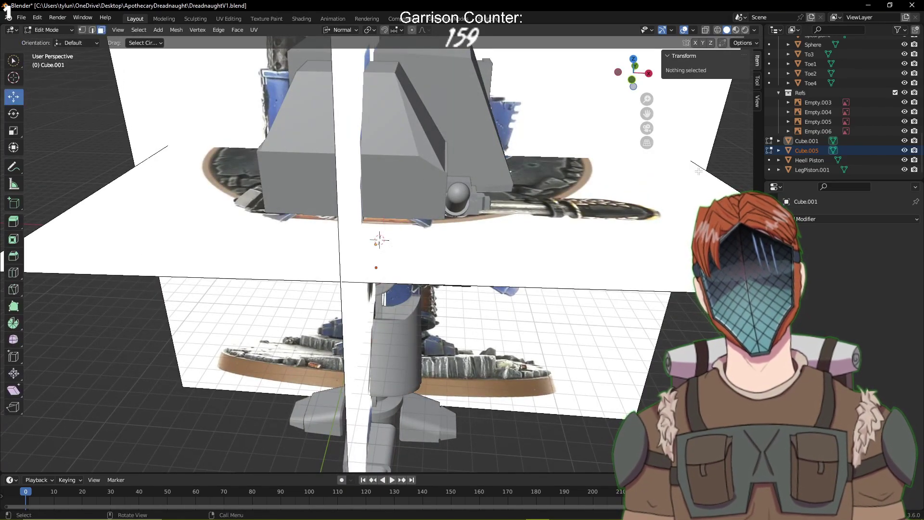
pyautogui.press('a')
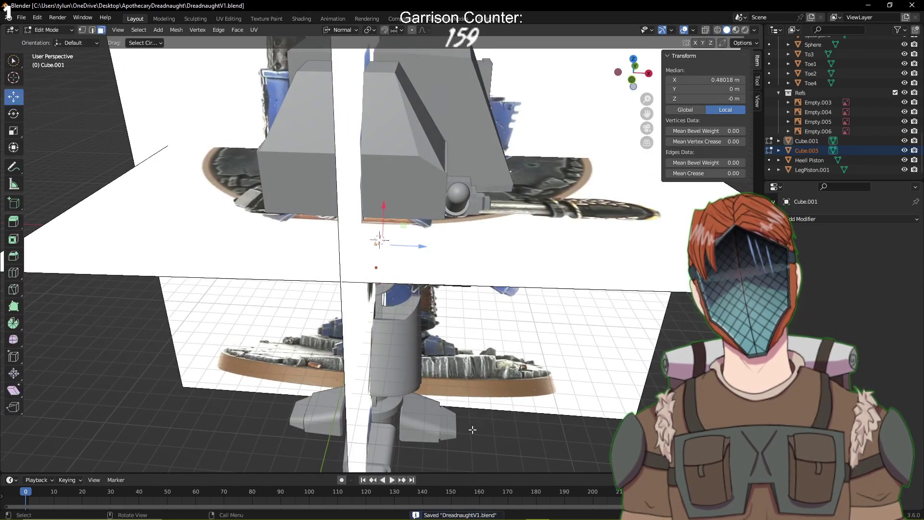
pyautogui.hotkey('alt', 'a')
# Set the X location of the side-view reference image Empty.005 to 0 m in Object Mode
pyautogui.press('Tab')
pyautogui.click(613, 231)
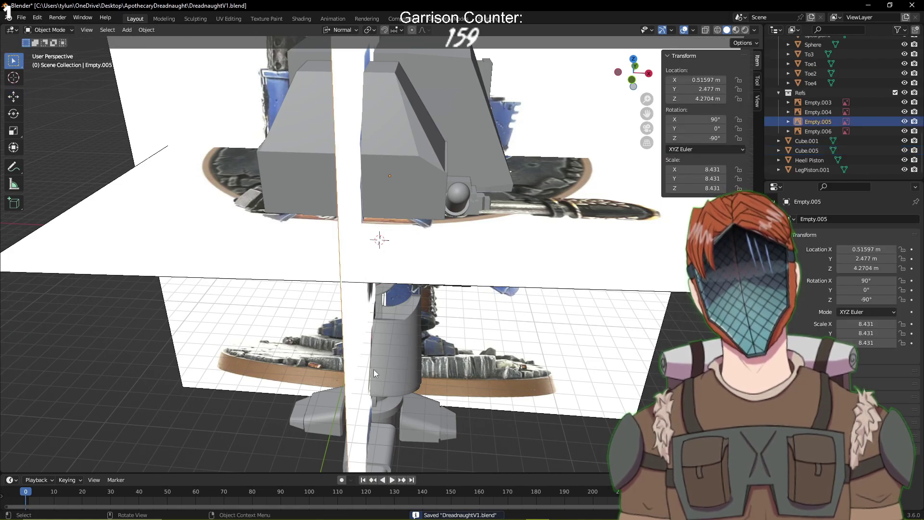
pyautogui.click(702, 82)
pyautogui.write('0')
pyautogui.press('Return')
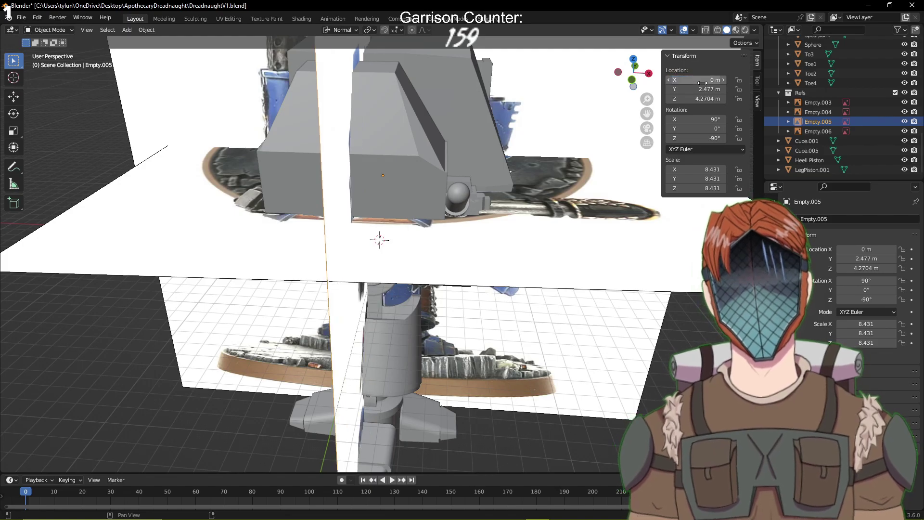
# Save the file and move the upper connector slightly toward the hip and downward
pyautogui.moveTo(524, 433); pyautogui.dragTo(653, 380, button='middle')
pyautogui.hotkey('ctrl', 's')
pyautogui.scroll(6, 557, 334)
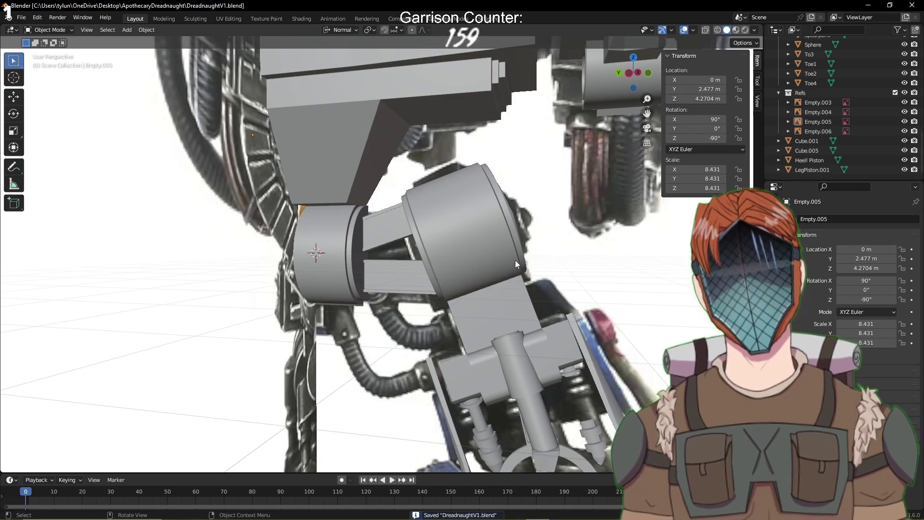
pyautogui.scroll(5, 406, 244)
pyautogui.scroll(1, 406, 244)
pyautogui.moveTo(406, 244); pyautogui.dragTo(441, 220, button='middle')
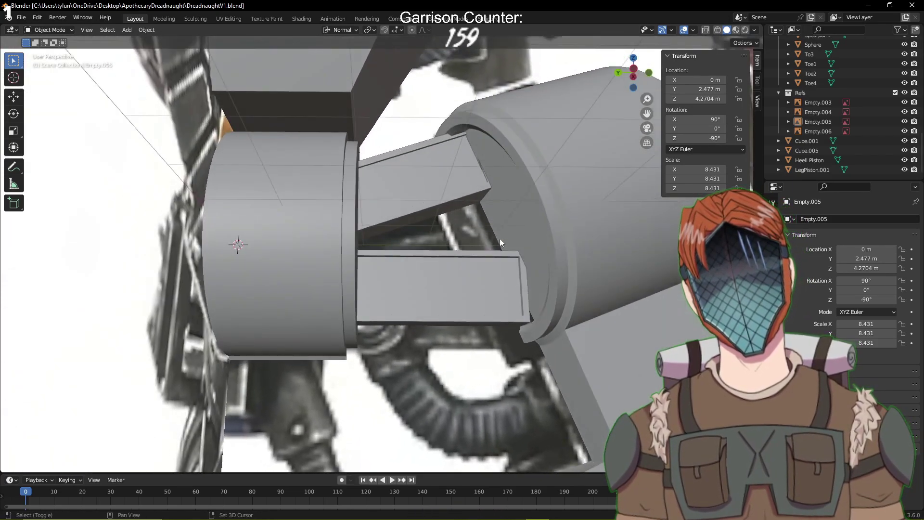
pyautogui.keyDown('shift'); pyautogui.moveTo(500, 238); pyautogui.dragTo(444, 214, button='middle'); pyautogui.keyUp('shift')
pyautogui.scroll(2, 444, 214)
pyautogui.click(446, 176)
pyautogui.keyDown('shift'); pyautogui.moveTo(446, 176); pyautogui.dragTo(439, 204, button='middle'); pyautogui.keyUp('shift')
pyautogui.press('g')
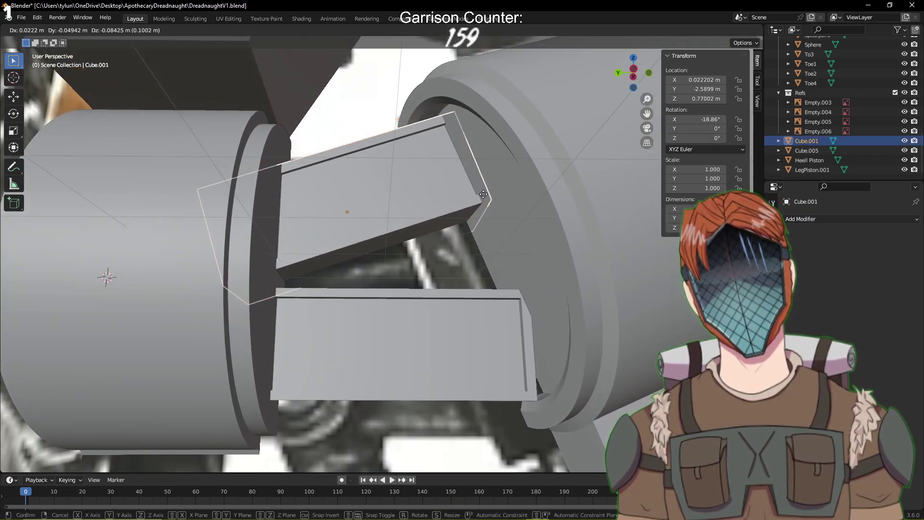
pyautogui.click(509, 236)
# Move the lower connector toward the hip along its Y axis, by about 0.192 m and another 0.052 m
pyautogui.click(489, 334)
pyautogui.keyDown('shift'); pyautogui.moveTo(489, 333); pyautogui.dragTo(467, 267, button='middle'); pyautogui.keyUp('shift')
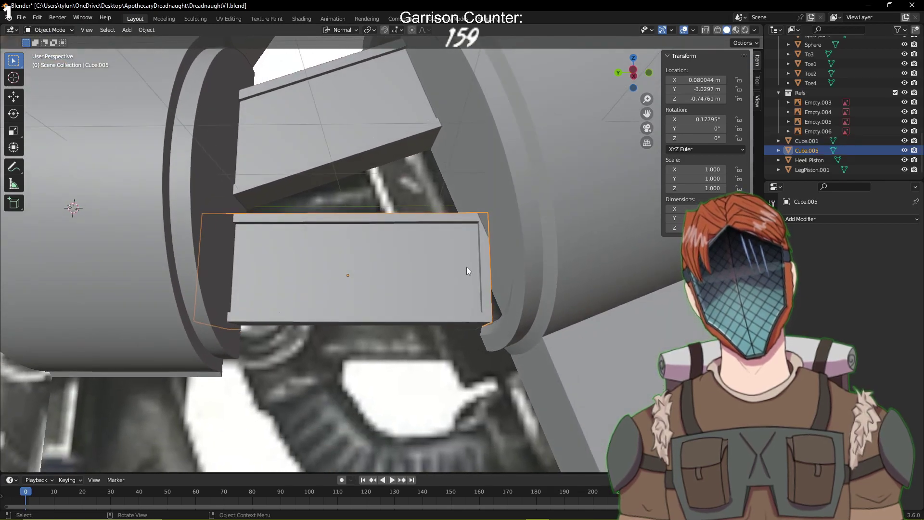
pyautogui.press('g')
pyautogui.press('z')
pyautogui.press('x')
pyautogui.press('y')
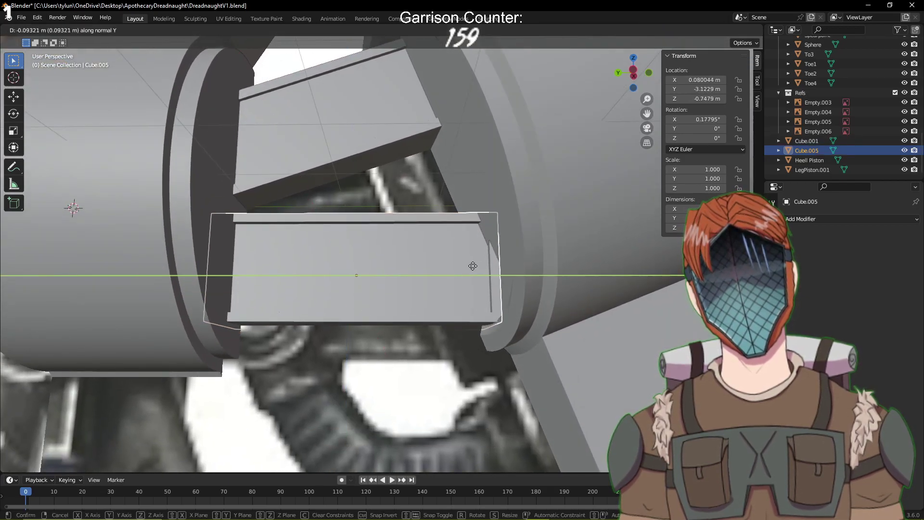
pyautogui.click(481, 264)
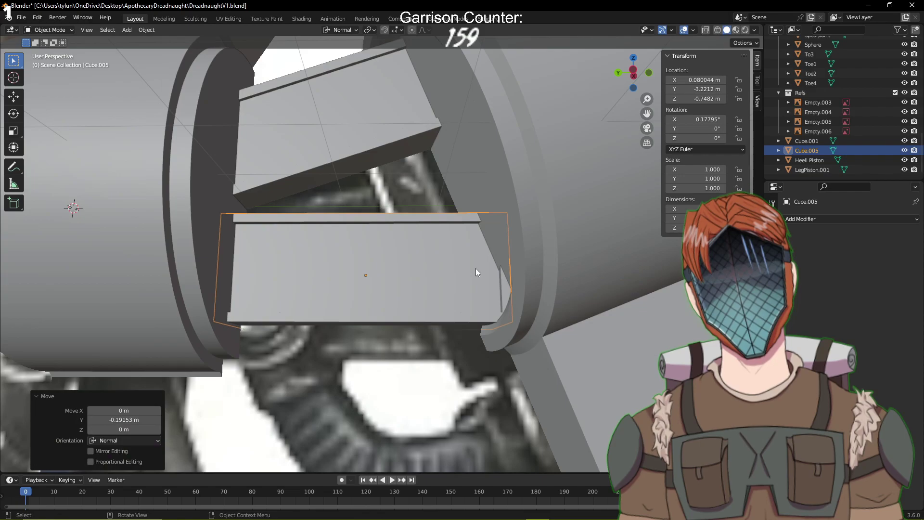
pyautogui.press('g')
pyautogui.press('x')
pyautogui.press('y')
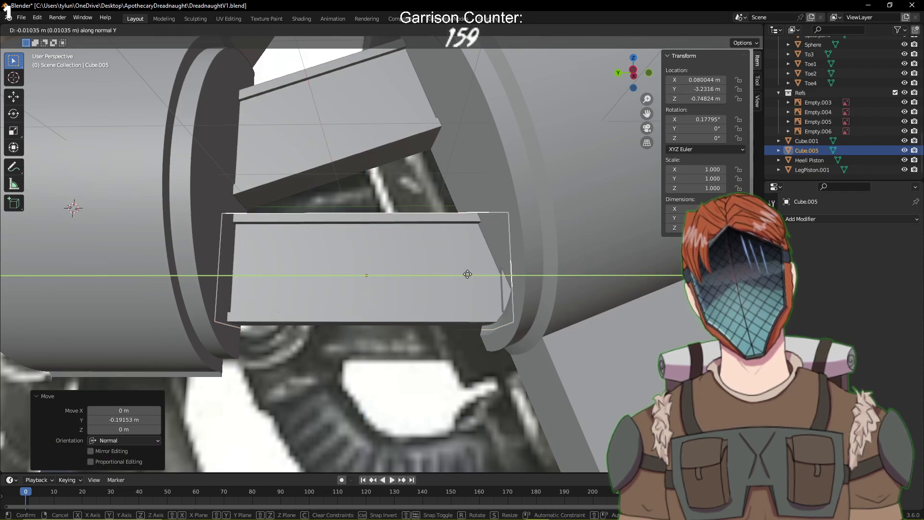
pyautogui.click(472, 273)
# Scale the lower connector to 1.044 along its Y axis and save the file
pyautogui.press('s')
pyautogui.press('z')
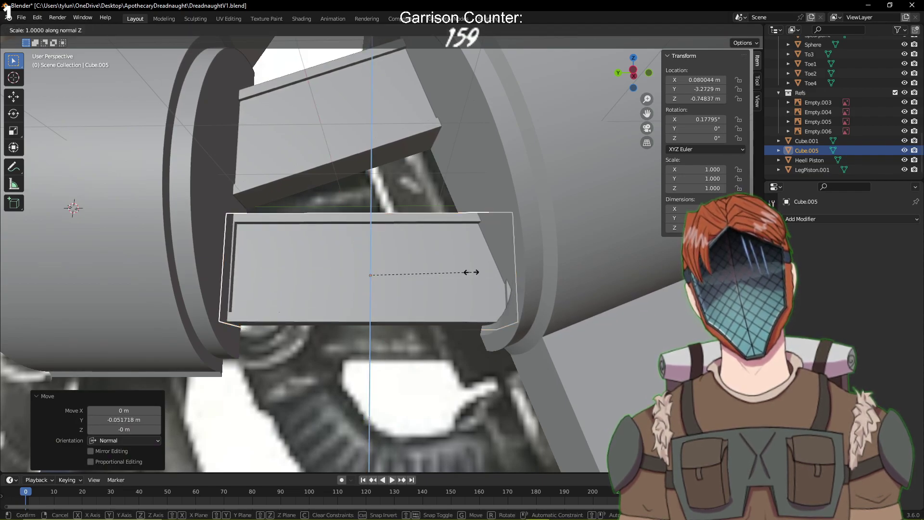
pyautogui.press('y')
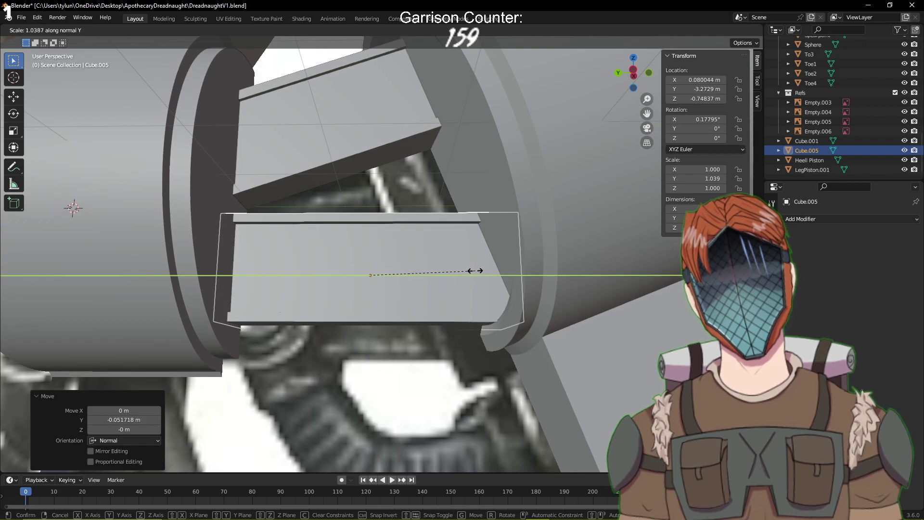
pyautogui.click(475, 274)
pyautogui.moveTo(475, 275); pyautogui.dragTo(336, 284, button='middle')
pyautogui.hotkey('ctrl', 's')
# Move the lower connector about 0.278 m along its Y axis, back toward the crotch cylinder
pyautogui.press('g')
pyautogui.press('x')
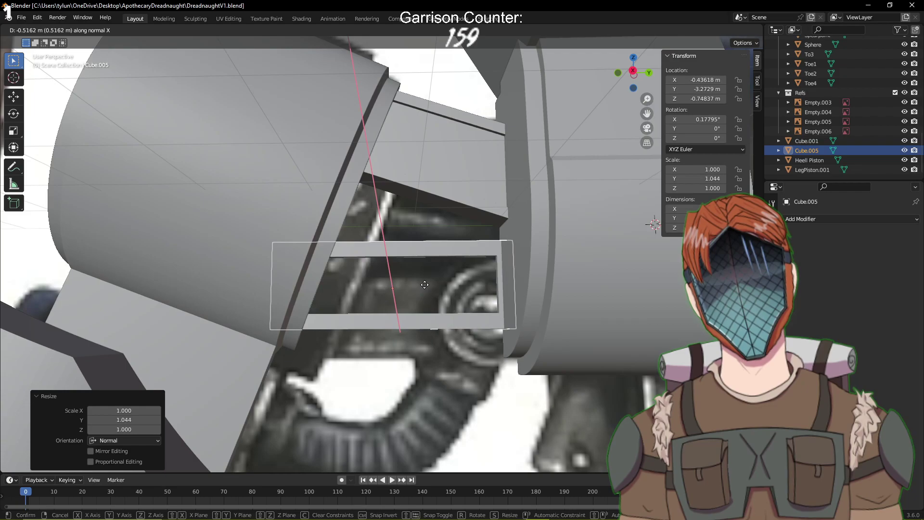
pyautogui.press('y')
pyautogui.click(433, 282)
pyautogui.moveTo(432, 282); pyautogui.dragTo(409, 279, button='middle')
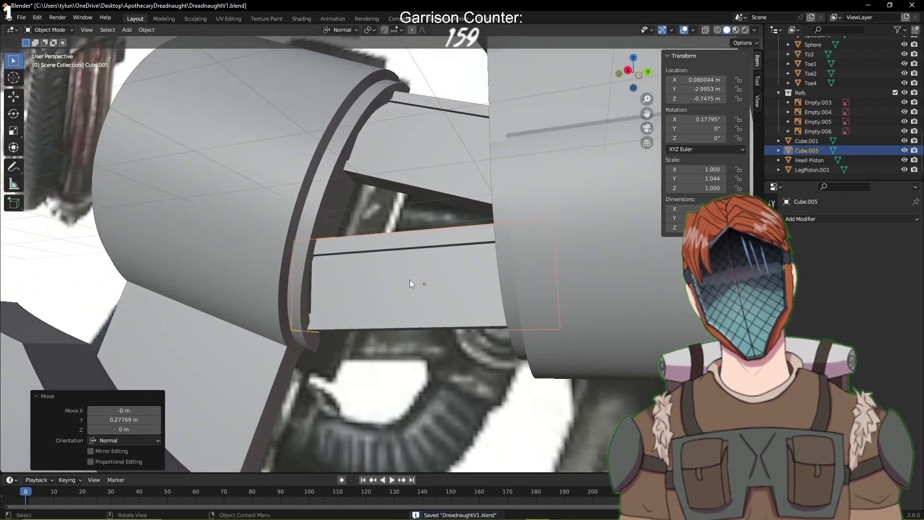
# Raise the lower connector about 0.11 m along its Z axis and save the file
pyautogui.press('g')
pyautogui.press('z')
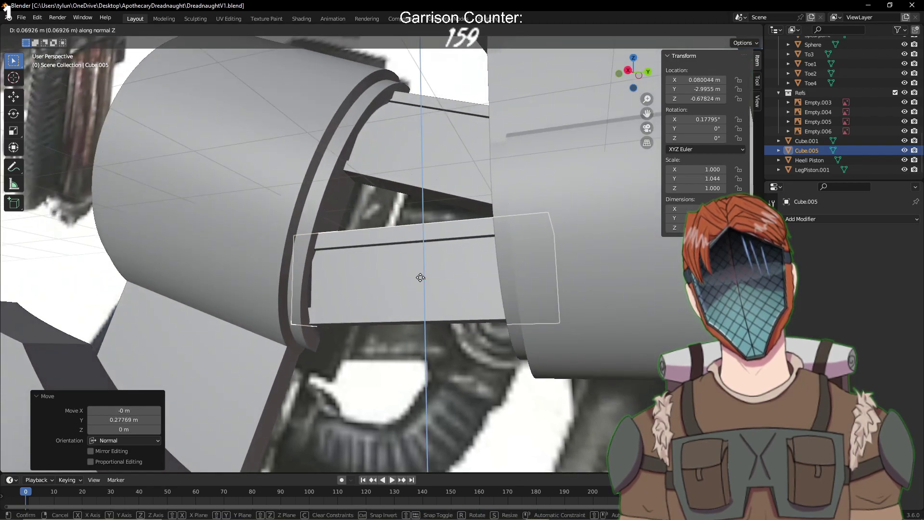
pyautogui.click(420, 275)
pyautogui.moveTo(422, 276); pyautogui.dragTo(440, 270, button='middle')
pyautogui.hotkey('ctrl', 's')
# Add a 100-vertex cylinder of 1 m radius and 2 m depth, and move it by -2.504 m in Y and -2.824 m in Z
pyautogui.press('Tab')
pyautogui.scroll(-8, 440, 270)
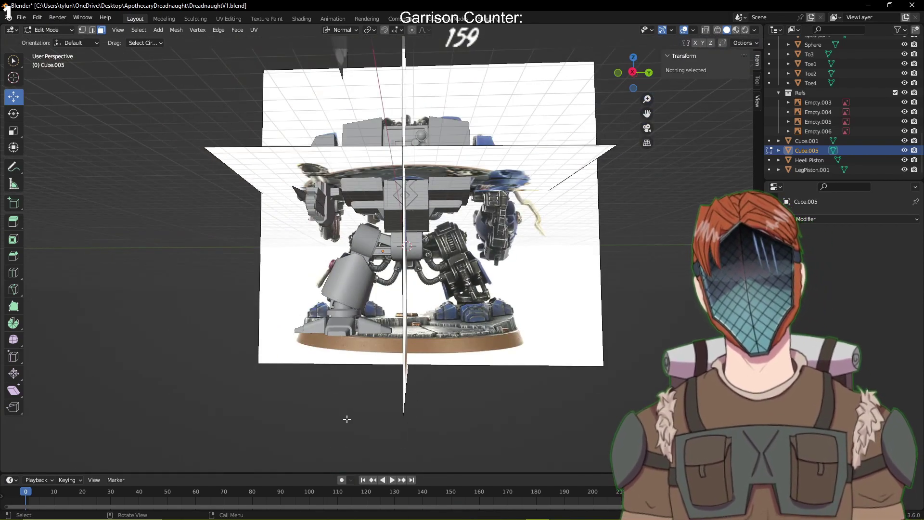
pyautogui.press('Tab')
pyautogui.hotkey('shift', 'a')
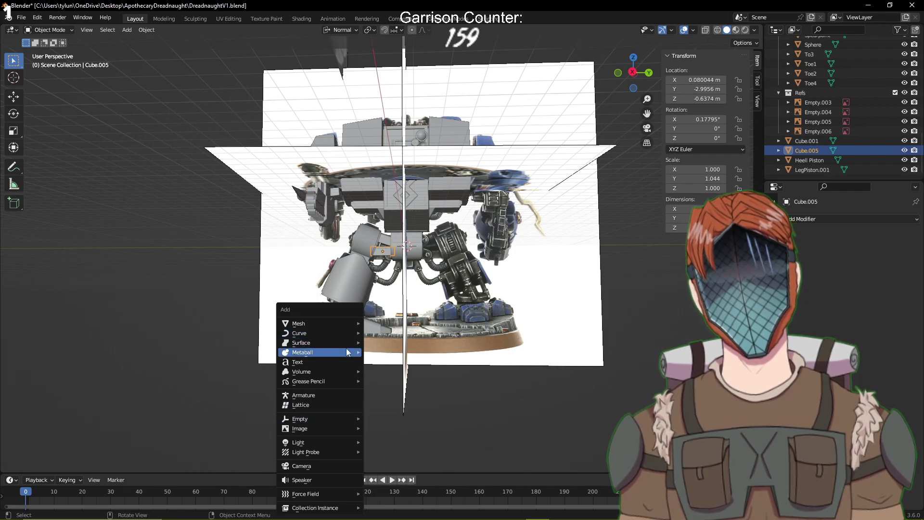
pyautogui.moveTo(329, 325)
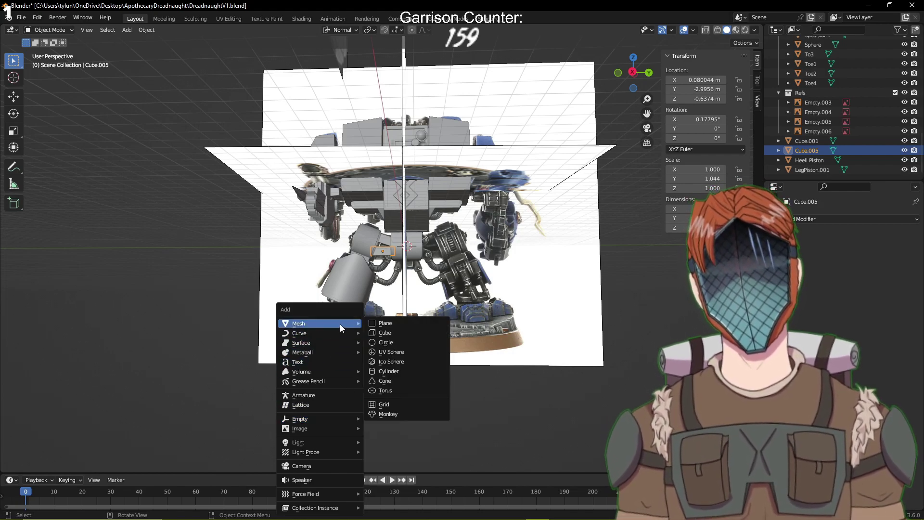
pyautogui.click(391, 371)
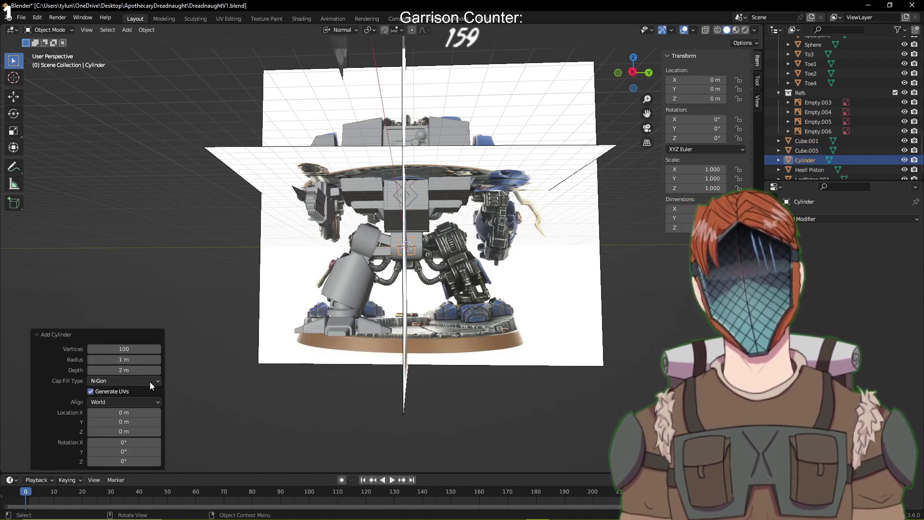
pyautogui.press('KP_3')
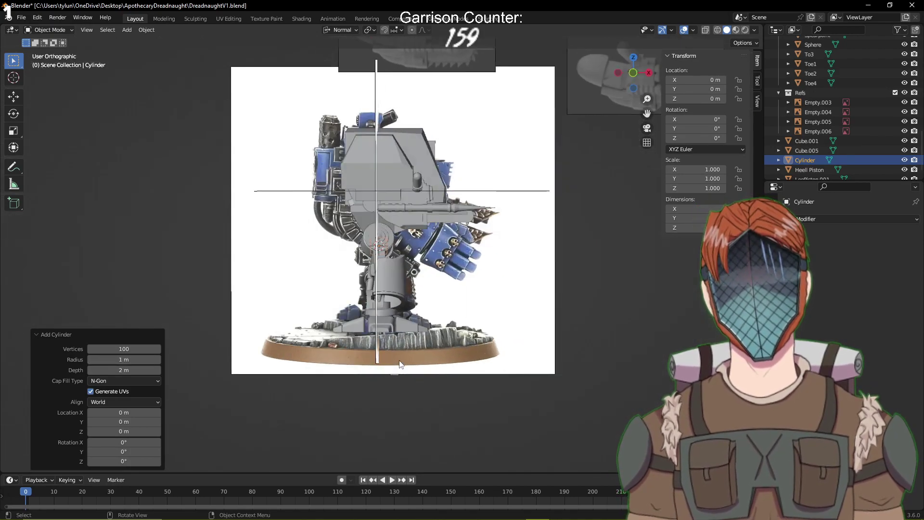
pyautogui.scroll(7, 498, 231)
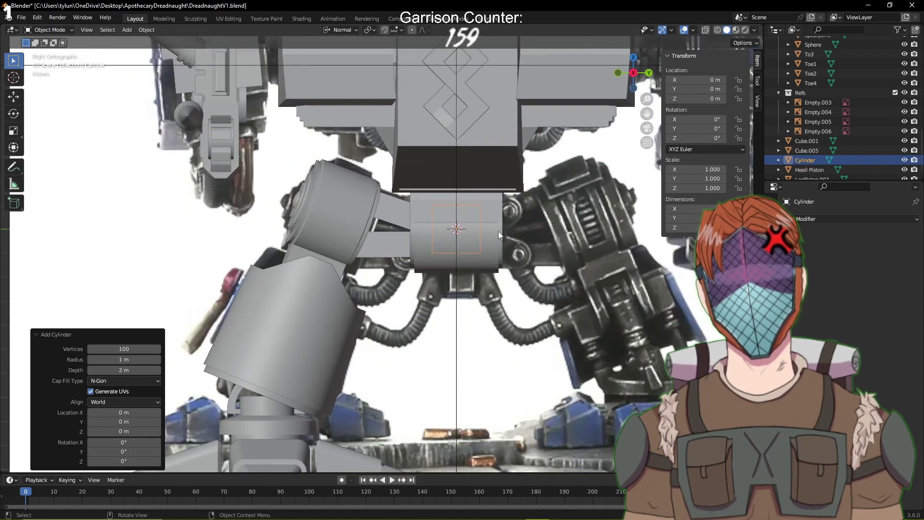
pyautogui.press('g')
pyautogui.click(456, 347)
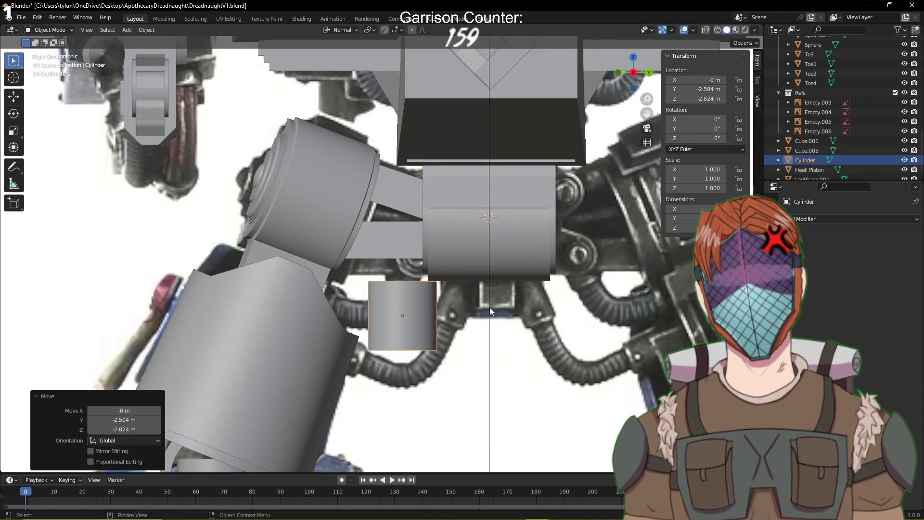
# Rotate the new cylinder about its Y axis and set its Y rotation to 90°
pyautogui.press('r')
pyautogui.press('y')
pyautogui.press('y')
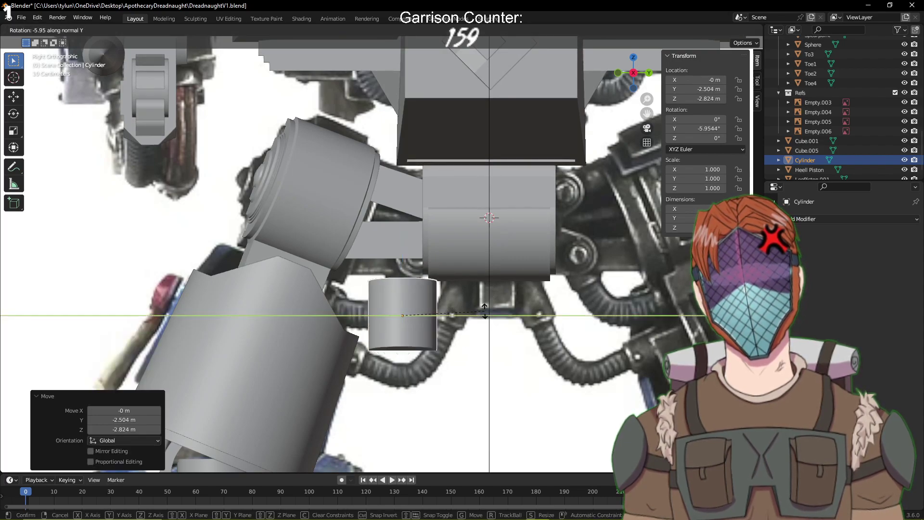
pyautogui.click(443, 385)
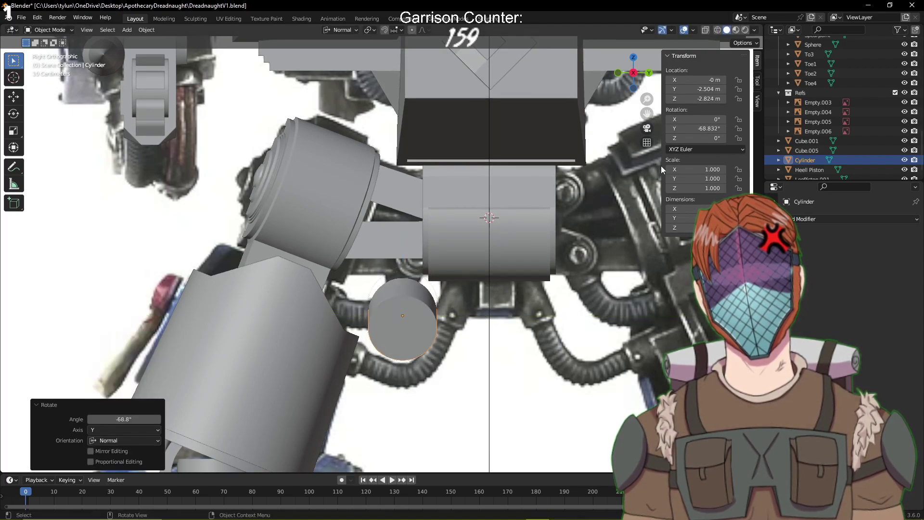
pyautogui.click(708, 132)
pyautogui.write('90')
pyautogui.press('Return')
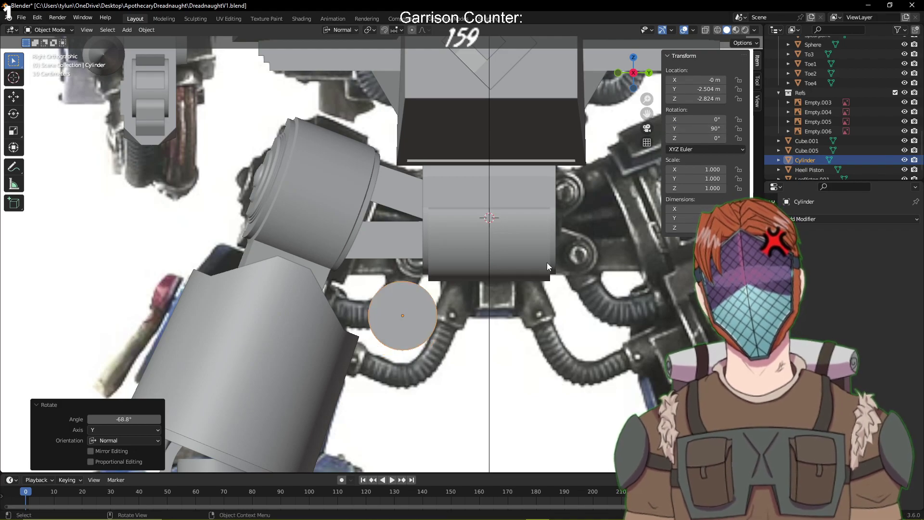
# In Edit Mode with Global orientation, move the cylinder mesh about 0.445 m in Y and 2.198 m in Z onto the lower connector's crotch end
pyautogui.press('Tab')
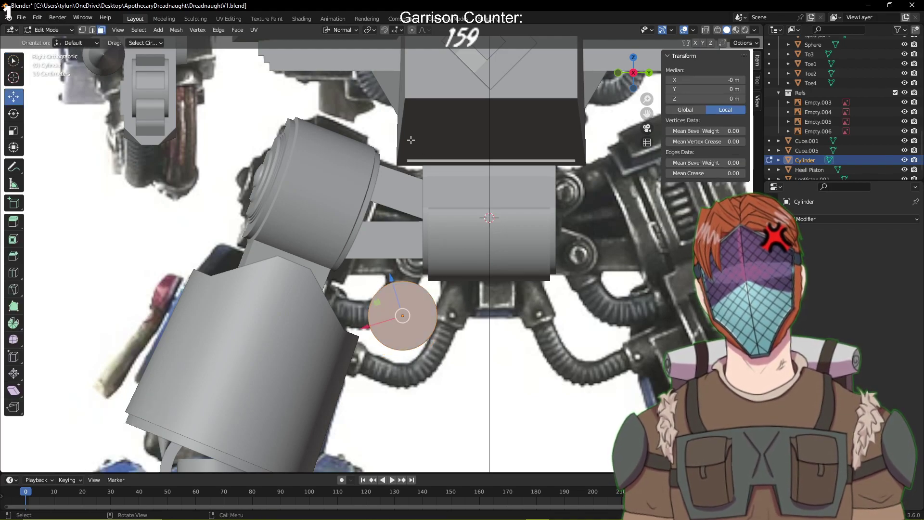
pyautogui.click(343, 31)
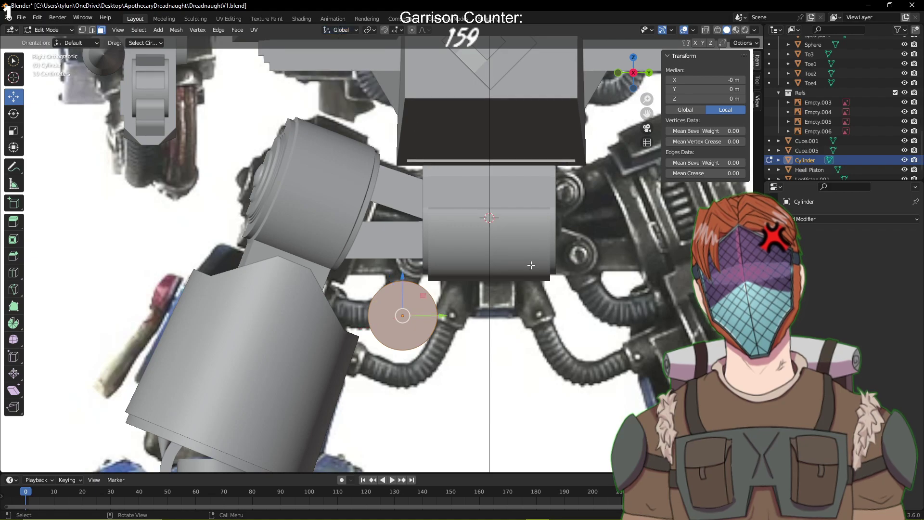
pyautogui.press('g')
pyautogui.click(545, 197)
# Scale the cylinder mesh uniformly to 0.613 and shift it about 0.128 m along X
pyautogui.press('s')
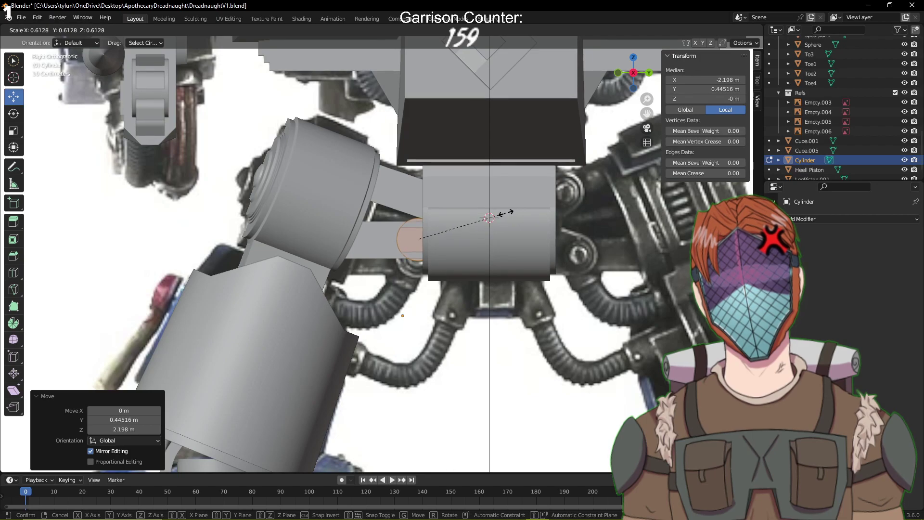
pyautogui.click(505, 212)
pyautogui.scroll(4, 414, 204)
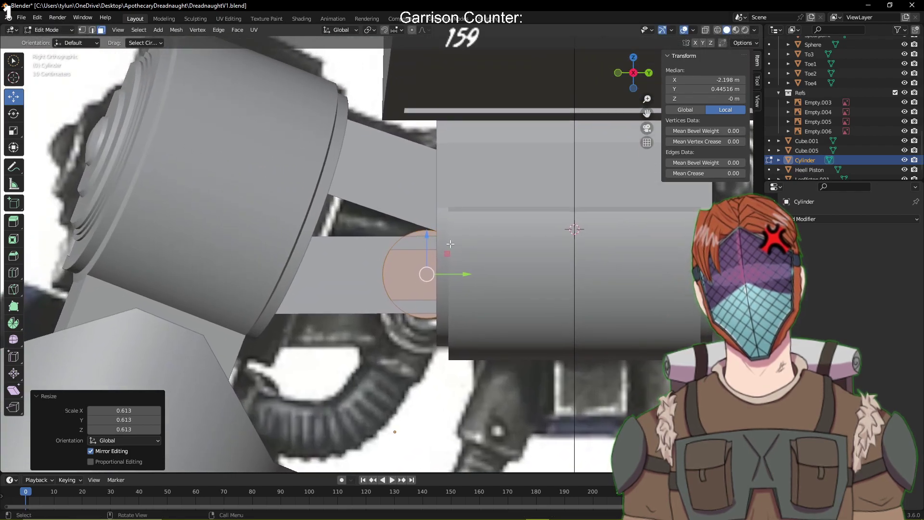
pyautogui.moveTo(458, 265); pyautogui.dragTo(335, 304, button='middle')
pyautogui.moveTo(335, 285); pyautogui.dragTo(342, 277)
pyautogui.moveTo(341, 276); pyautogui.dragTo(428, 288, button='middle')
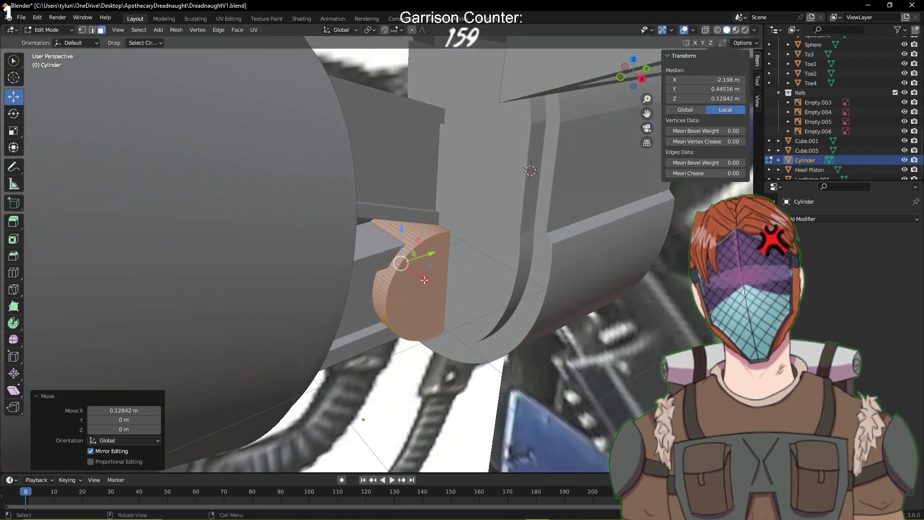
# Inset the cylinder's positive-X cap by about 0.145 m and extrude it about 0.046 m inward
pyautogui.click(422, 299)
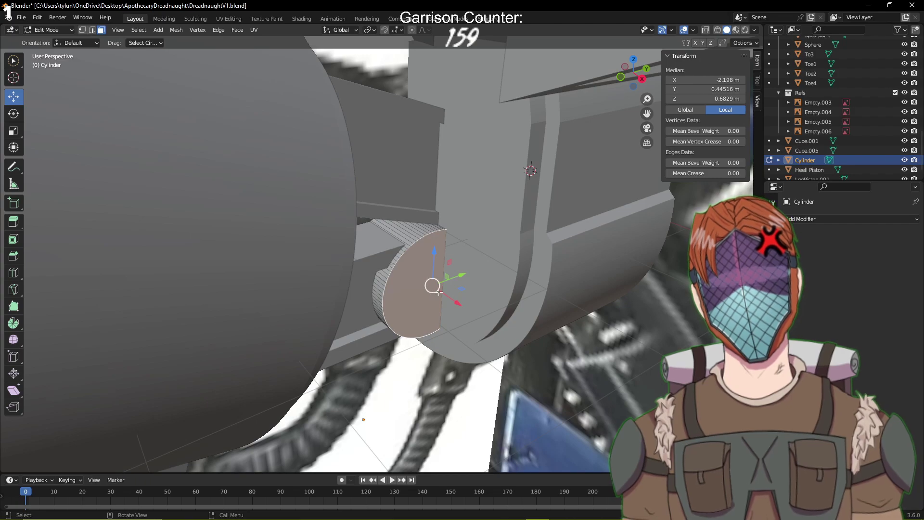
pyautogui.press('i')
pyautogui.click(618, 256)
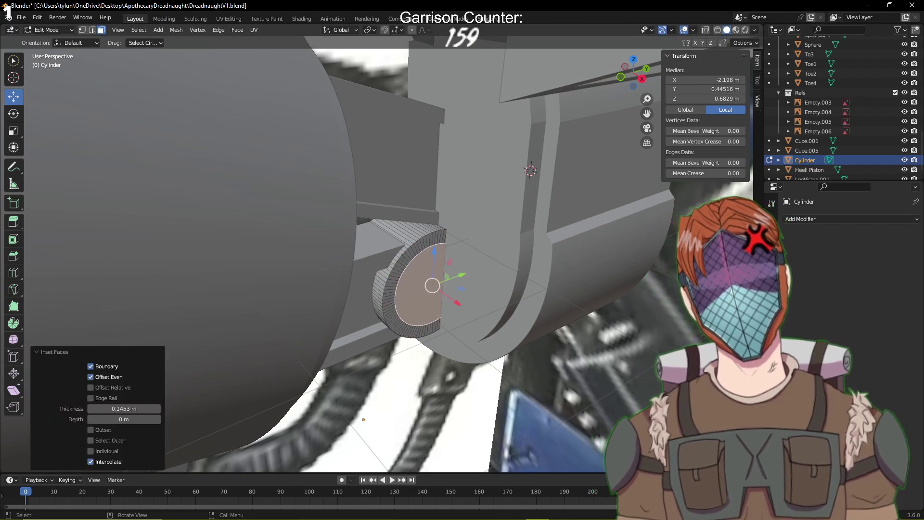
pyautogui.press('e')
pyautogui.click(561, 208)
# Inset the cylinder's negative-X cap by about 0.103 m and extrude it about 0.061 m inward
pyautogui.moveTo(560, 208); pyautogui.dragTo(743, 166, button='middle')
pyautogui.click(366, 311)
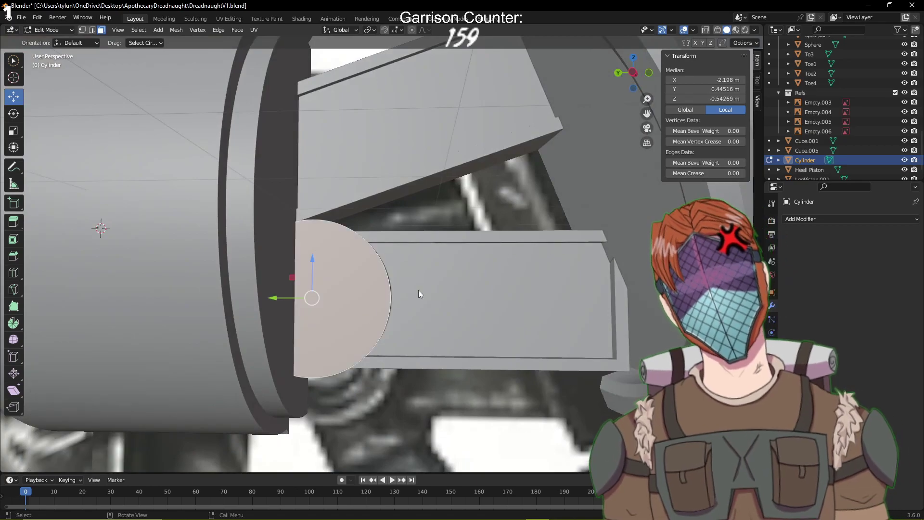
pyautogui.press('i')
pyautogui.click(453, 286)
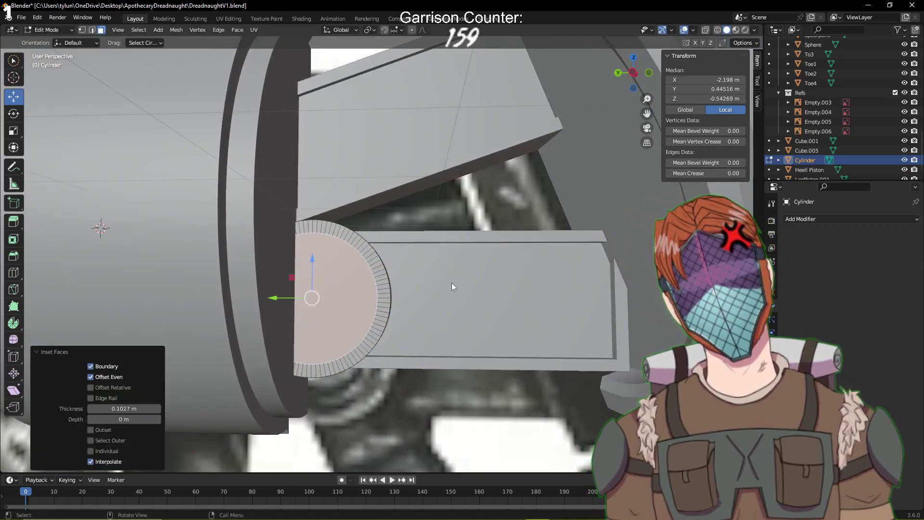
pyautogui.moveTo(452, 287); pyautogui.dragTo(437, 310, button='middle')
pyautogui.press('e')
pyautogui.click(438, 311)
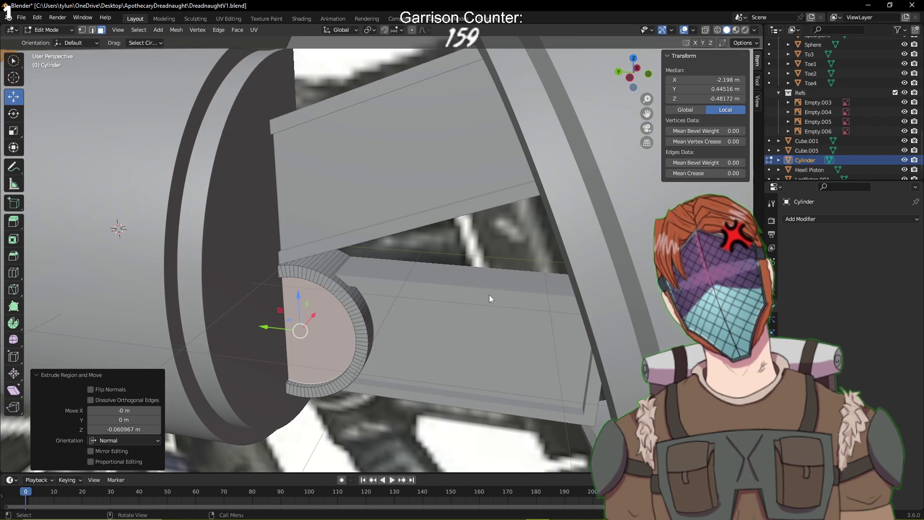
# Inset the recessed negative-X face by about 0.149 m and extrude the inner face outward
pyautogui.press('i')
pyautogui.click(542, 284)
pyautogui.press('e')
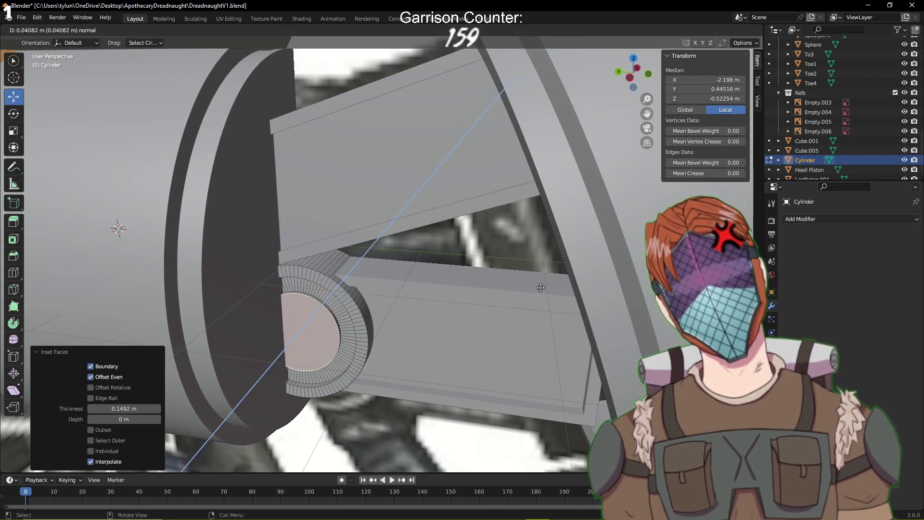
pyautogui.click(545, 284)
# Inset the recessed face on the cylinder's positive-X side by about 0.107 m
pyautogui.moveTo(544, 284); pyautogui.dragTo(422, 291, button='middle')
pyautogui.press('i')
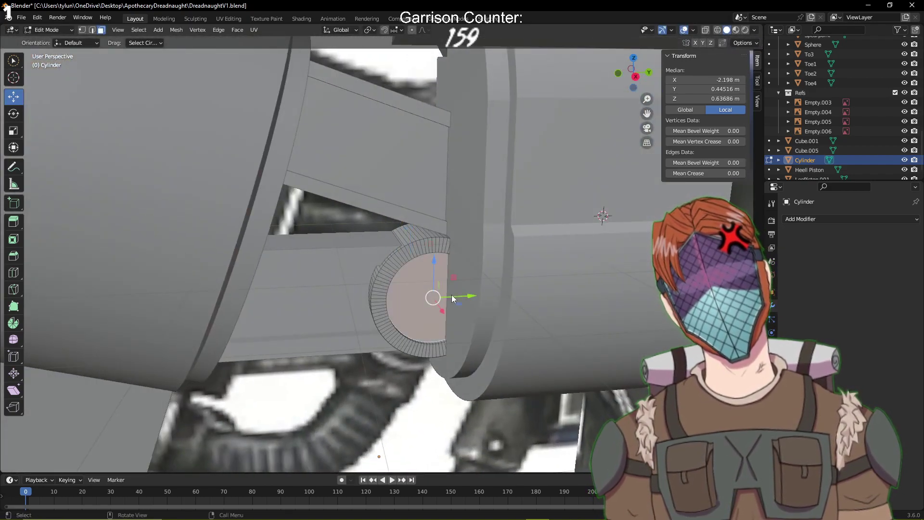
pyautogui.press('Escape')
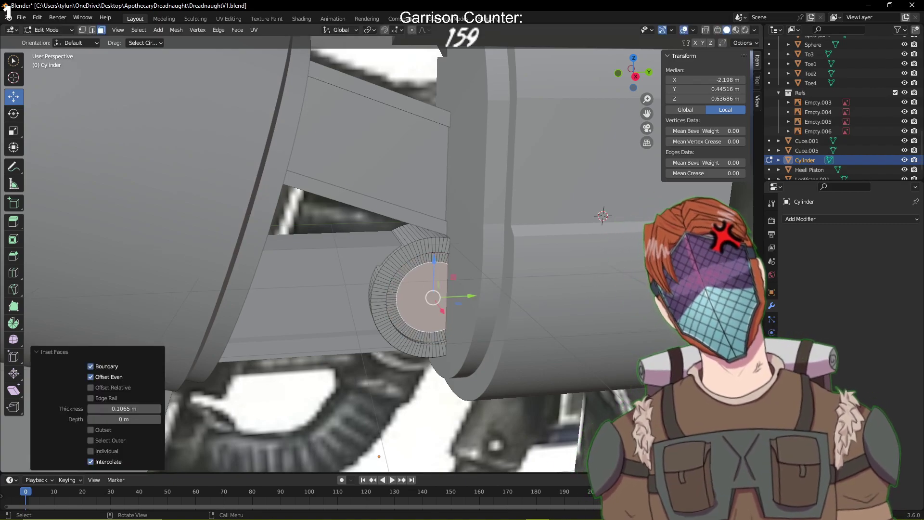
# Extrude the inset face on the lower pivot cylinder's positive-X side about 0.103 m outward and save the file
pyautogui.press('e')
pyautogui.click(572, 299)
pyautogui.hotkey('ctrl', 's')
pyautogui.moveTo(571, 296); pyautogui.dragTo(527, 312, button='middle')
pyautogui.press('Tab')
pyautogui.scroll(-1, 524, 310)
pyautogui.press('Tab')
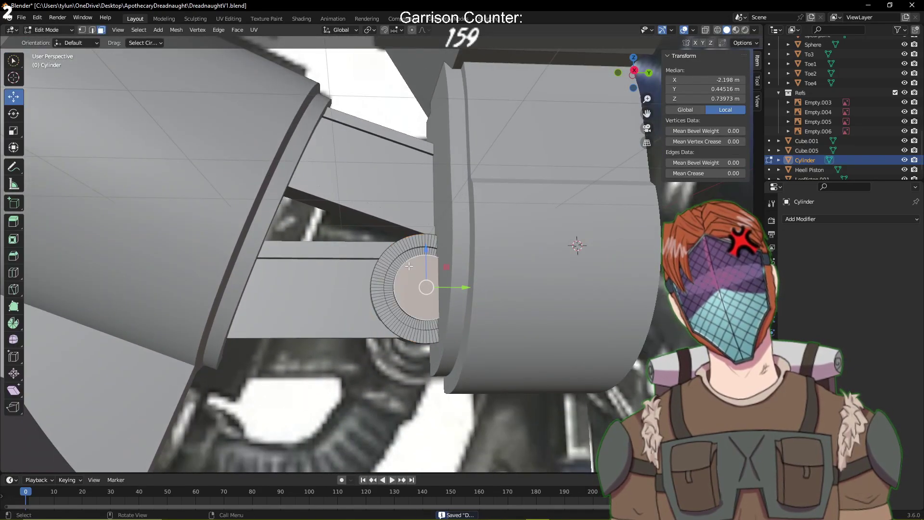
# Duplicate the finished pivot cylinder by copying and pasting it in object mode
pyautogui.moveTo(415, 276); pyautogui.dragTo(416, 286, button='middle')
pyautogui.press('Tab')
pyautogui.hotkey('ctrl', 'c')
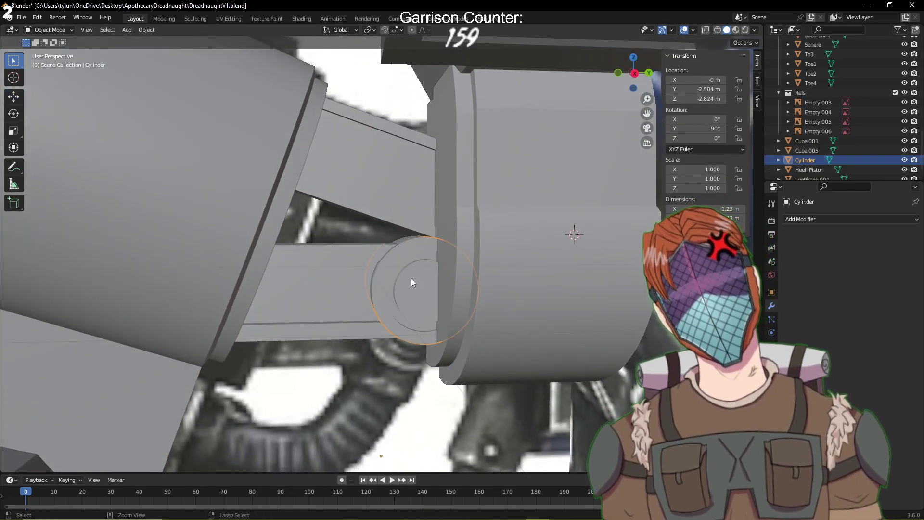
pyautogui.hotkey('ctrl', 'v')
pyautogui.press('g')
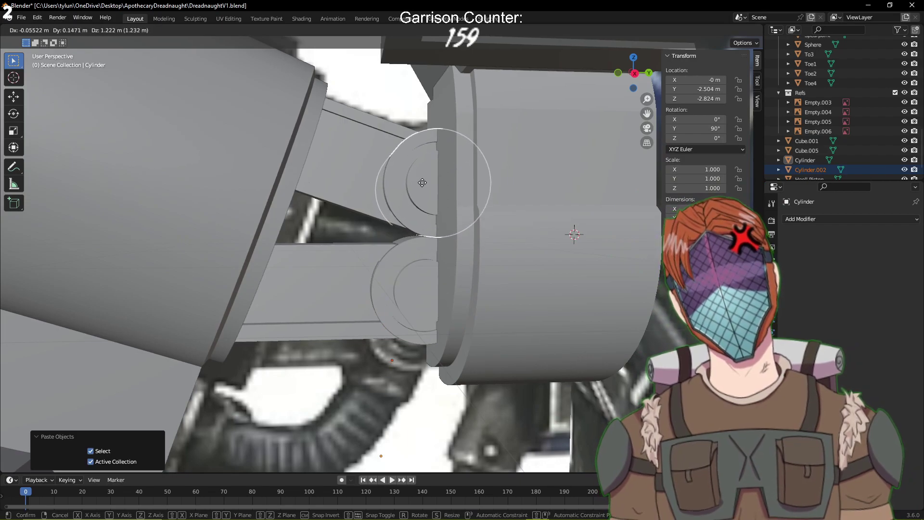
pyautogui.press('x')
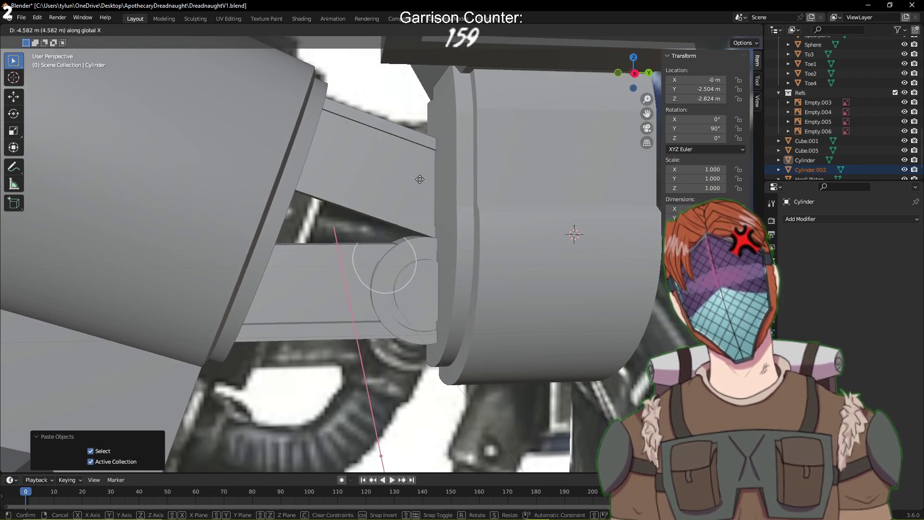
pyautogui.press('y')
pyautogui.rightClick(428, 161)
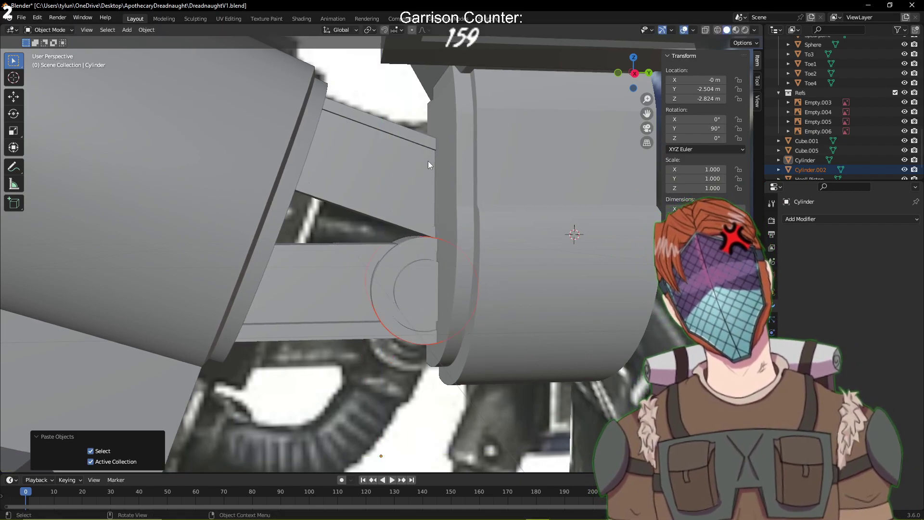
# Move the duplicated cylinder in the right side view to the upper connector's crotch end and save the file
pyautogui.press('KP_1')
pyautogui.press('ctrl+KP_3')
pyautogui.press('KP_3')
pyautogui.press('g')
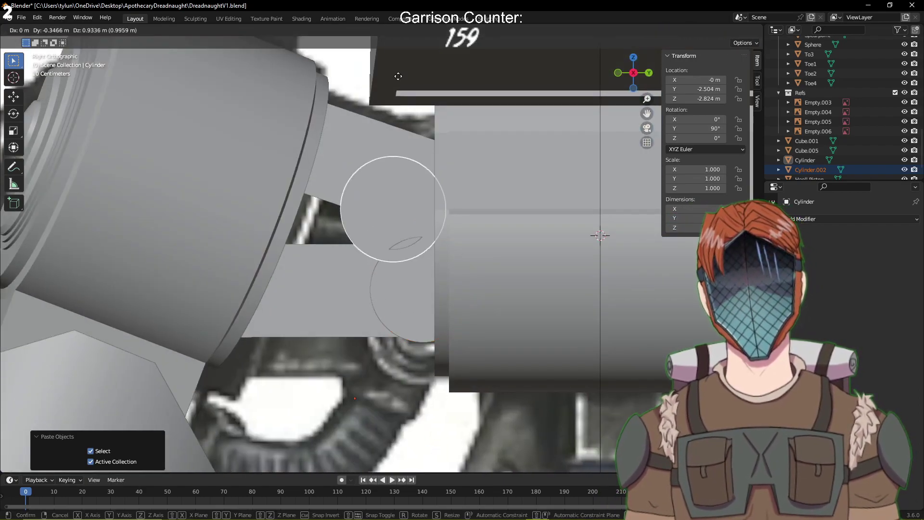
pyautogui.click(435, 58)
pyautogui.press('Tab')
pyautogui.moveTo(396, 181); pyautogui.dragTo(552, 205, button='middle')
pyautogui.press('Tab')
pyautogui.hotkey('ctrl', 's')
# Inset the underside face of the upper crotch-to-hip connector by about 0.145 m
pyautogui.scroll(-7, 547, 215)
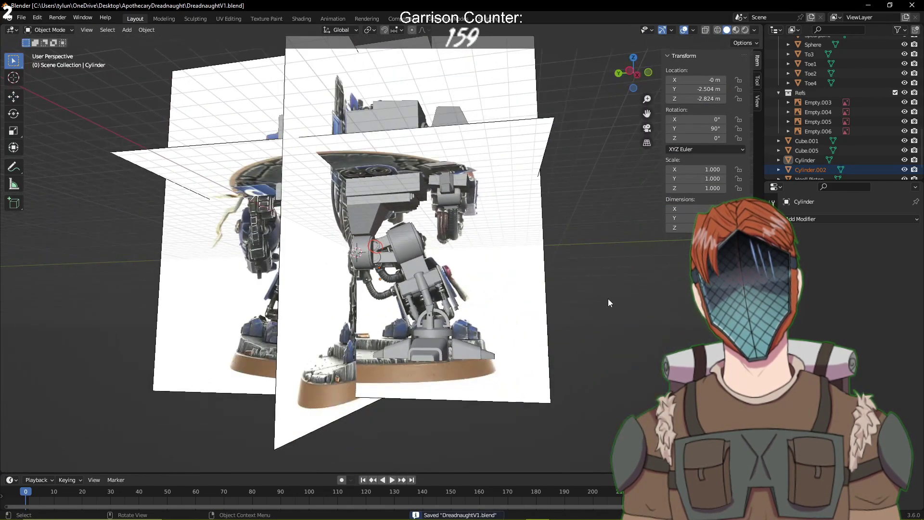
pyautogui.click(608, 299)
pyautogui.moveTo(608, 298); pyautogui.dragTo(376, 297, button='middle')
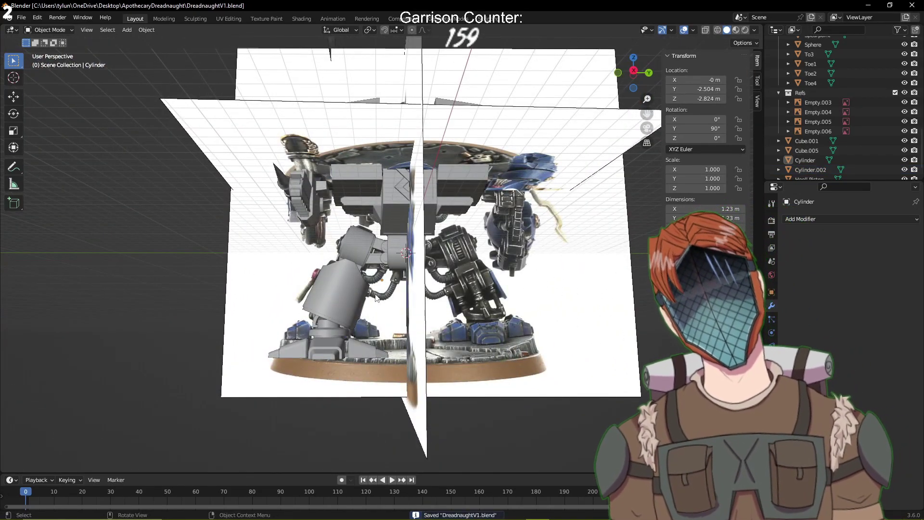
pyautogui.scroll(8, 376, 296)
pyautogui.moveTo(373, 287); pyautogui.dragTo(394, 270, button='middle')
pyautogui.scroll(6, 371, 244)
pyautogui.click(370, 196)
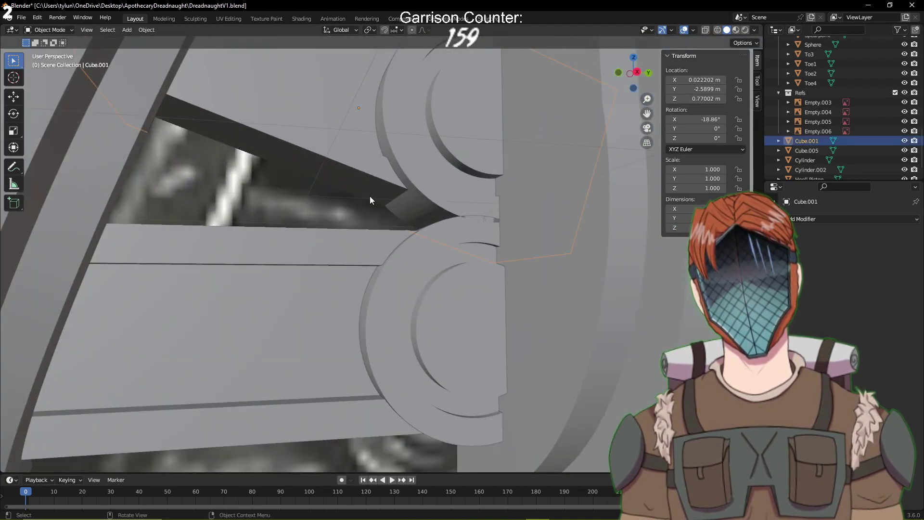
pyautogui.press('Tab')
pyautogui.click(318, 172)
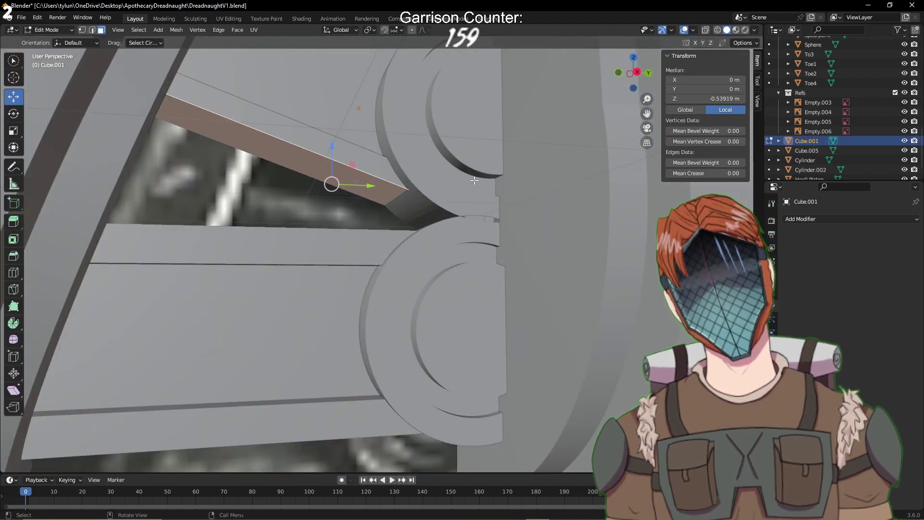
pyautogui.press('i')
pyautogui.click(332, 182)
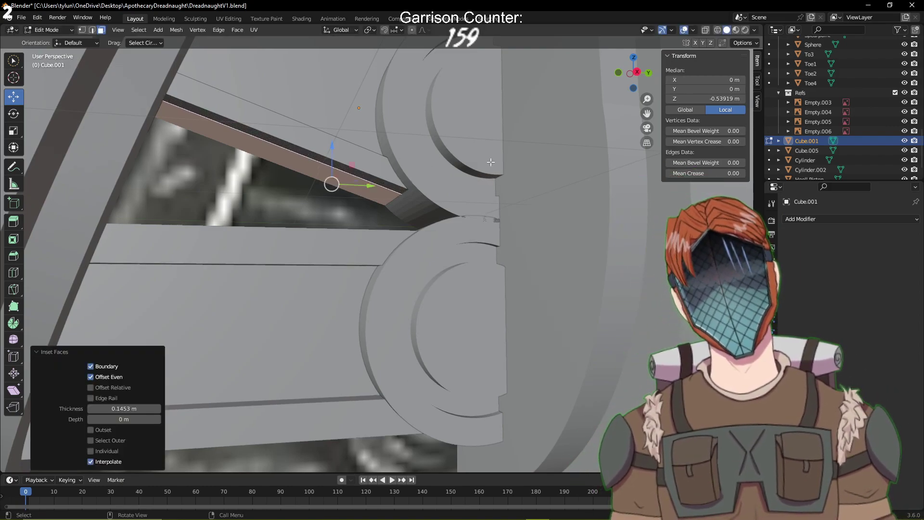
# Extrude the inset underside face about 0.852 m down into the lower connector to fill the gap between them
pyautogui.press('e')
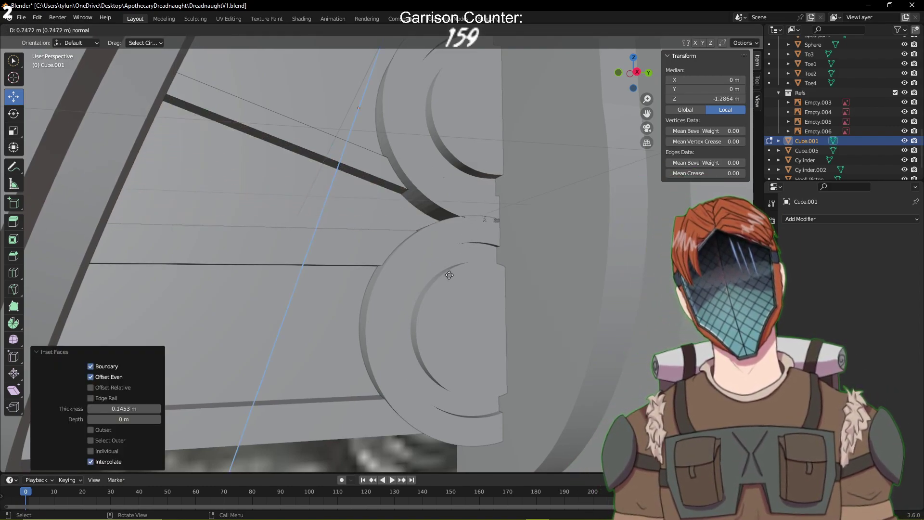
pyautogui.click(449, 274)
pyautogui.moveTo(449, 275); pyautogui.dragTo(547, 289, button='middle')
pyautogui.scroll(-2, 546, 289)
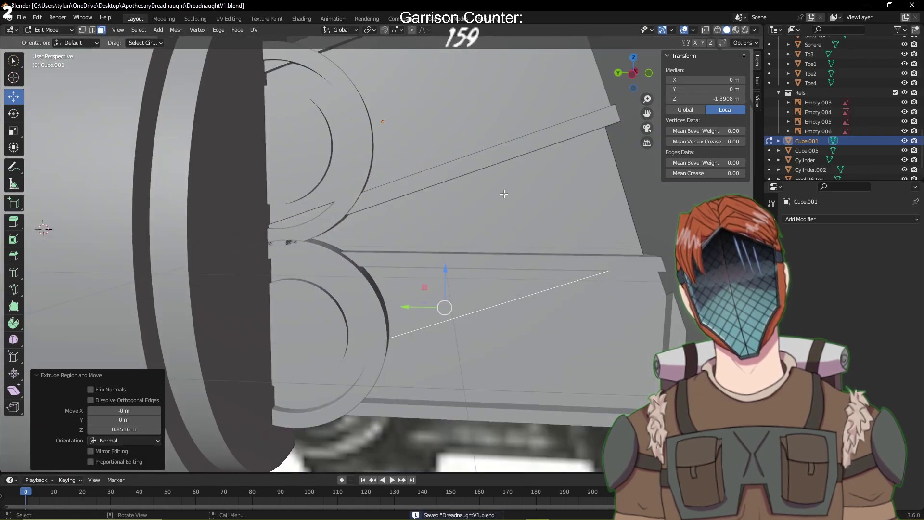
pyautogui.moveTo(504, 194); pyautogui.dragTo(451, 199, button='middle')
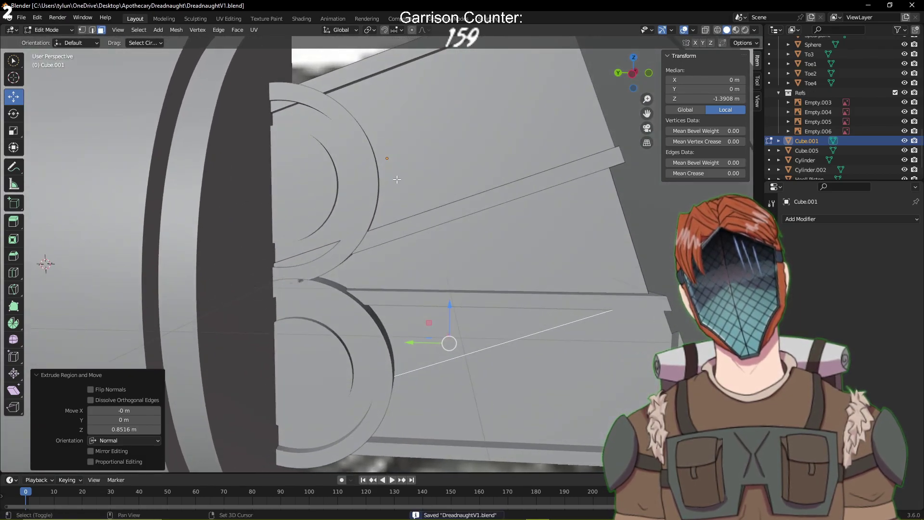
pyautogui.scroll(3, 397, 179)
pyautogui.keyDown('shift'); pyautogui.moveTo(396, 180); pyautogui.dragTo(398, 223, button='middle'); pyautogui.keyUp('shift')
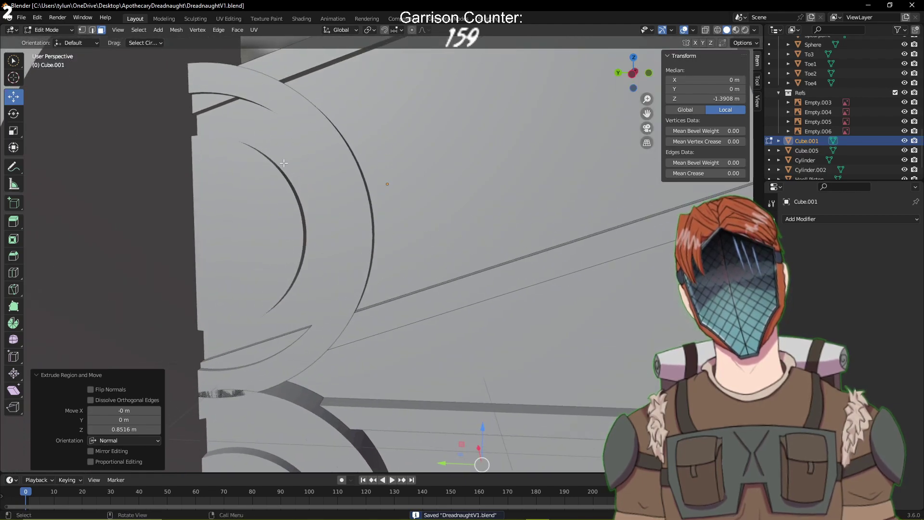
# Scale both pivot cylinders along the global X axis by about 1.127 and save the file
pyautogui.scroll(-1, 284, 163)
pyautogui.moveTo(286, 140); pyautogui.dragTo(280, 145, button='middle')
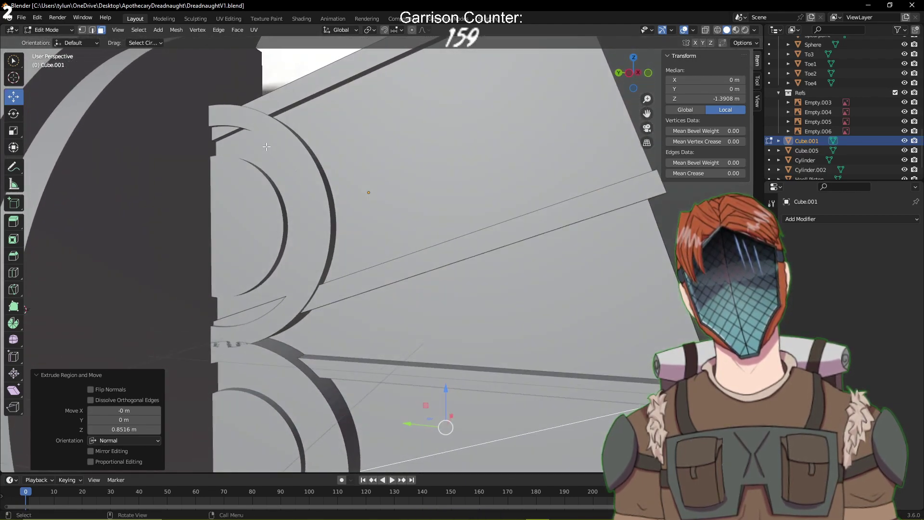
pyautogui.click(280, 146)
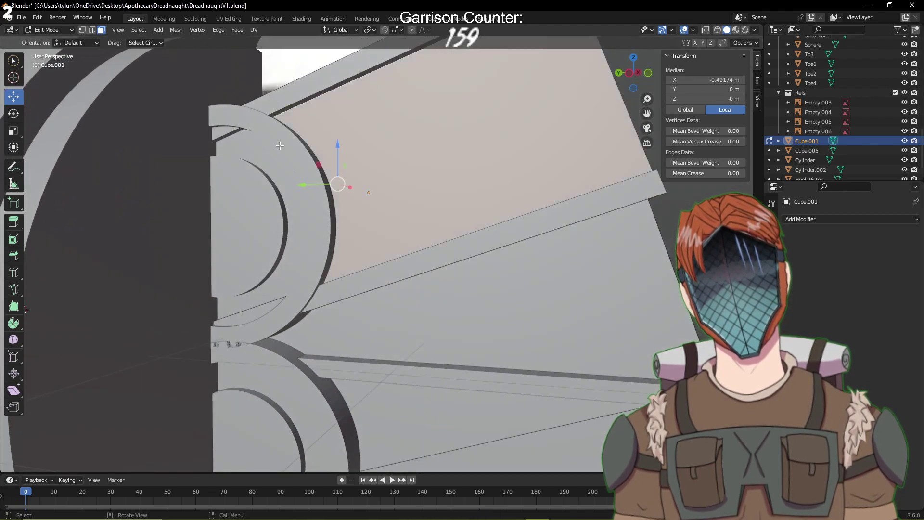
pyautogui.keyDown('shift'); pyautogui.click(253, 203); pyautogui.keyUp('shift')
pyautogui.click(287, 265)
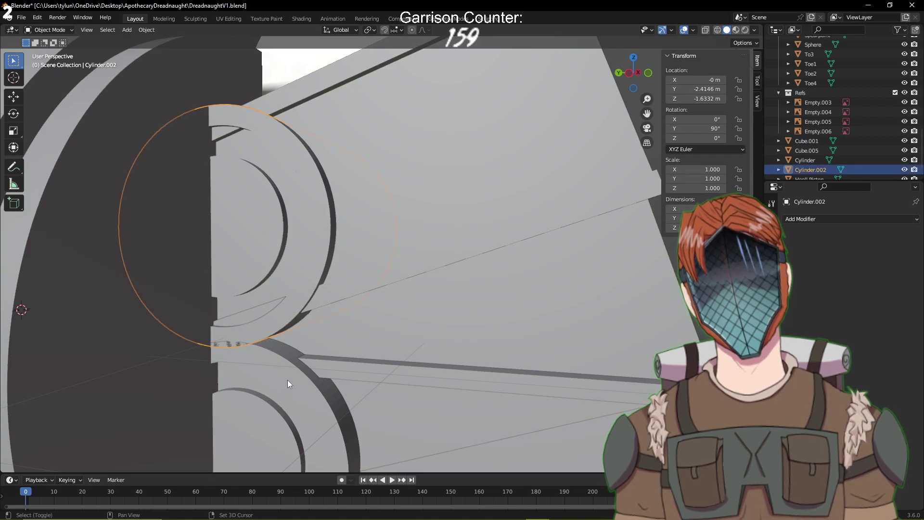
pyautogui.keyDown('shift'); pyautogui.click(288, 377); pyautogui.keyUp('shift')
pyautogui.scroll(2, 311, 334)
pyautogui.scroll(-3, 314, 326)
pyautogui.moveTo(316, 325); pyautogui.dragTo(308, 330, button='middle')
pyautogui.press('s')
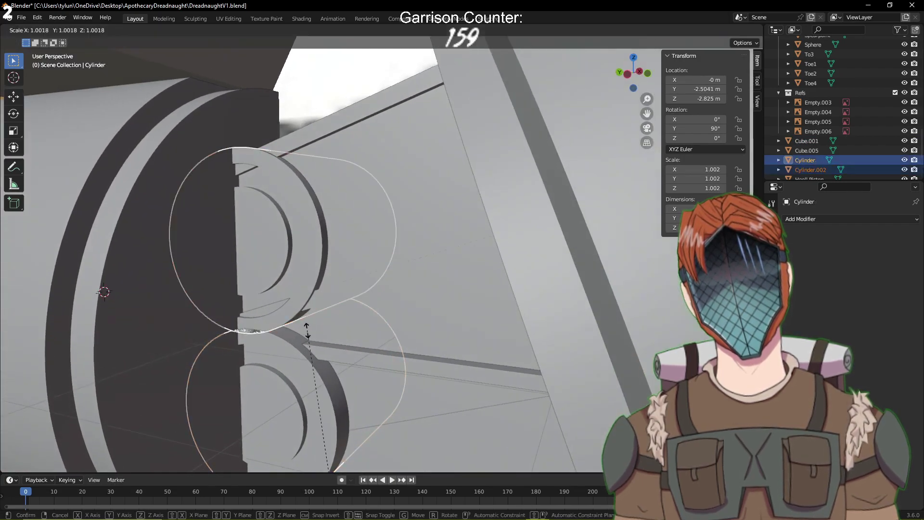
pyautogui.press('x')
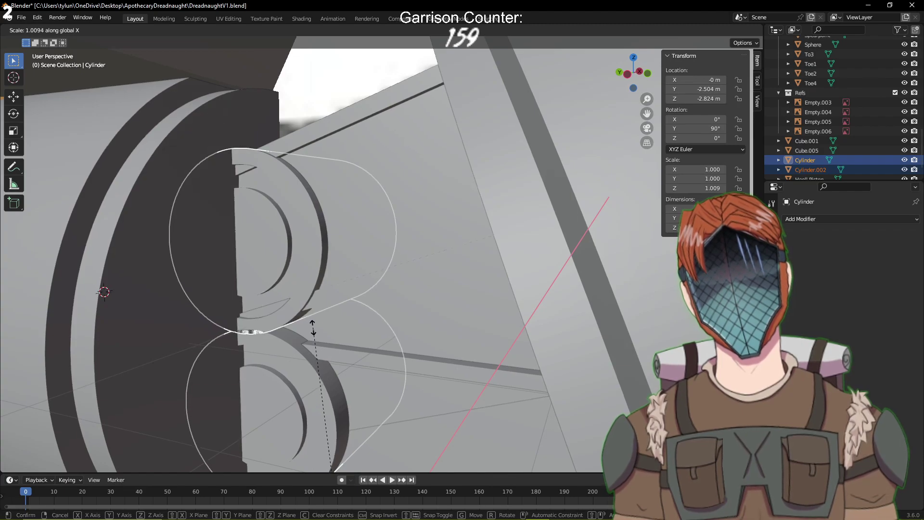
pyautogui.click(386, 298)
pyautogui.moveTo(385, 299); pyautogui.dragTo(276, 310, button='middle')
pyautogui.hotkey('ctrl', 's')
pyautogui.scroll(-2, 333, 313)
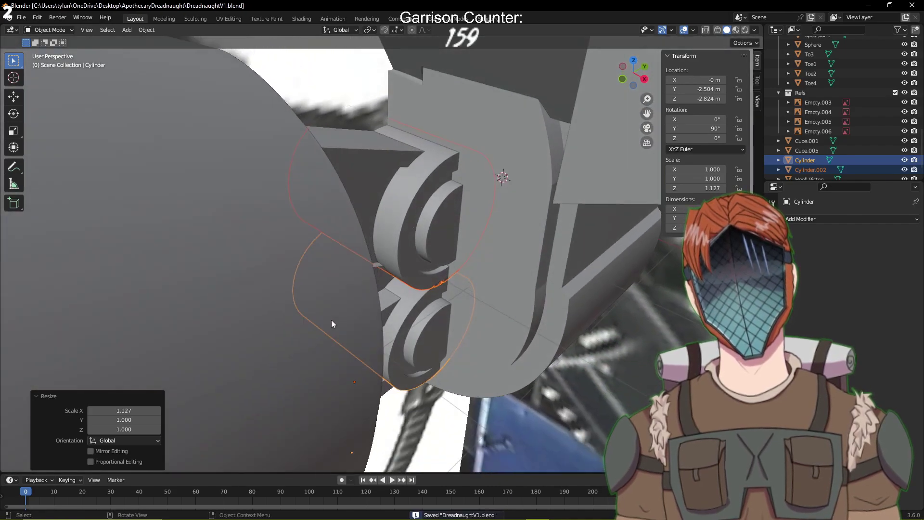
# Nudge the upper pivot cylinder slightly upward and toward the hip, about 0.028 m in total, and save the file
pyautogui.moveTo(331, 320); pyautogui.dragTo(403, 246, button='middle')
pyautogui.click(352, 219)
pyautogui.press('g')
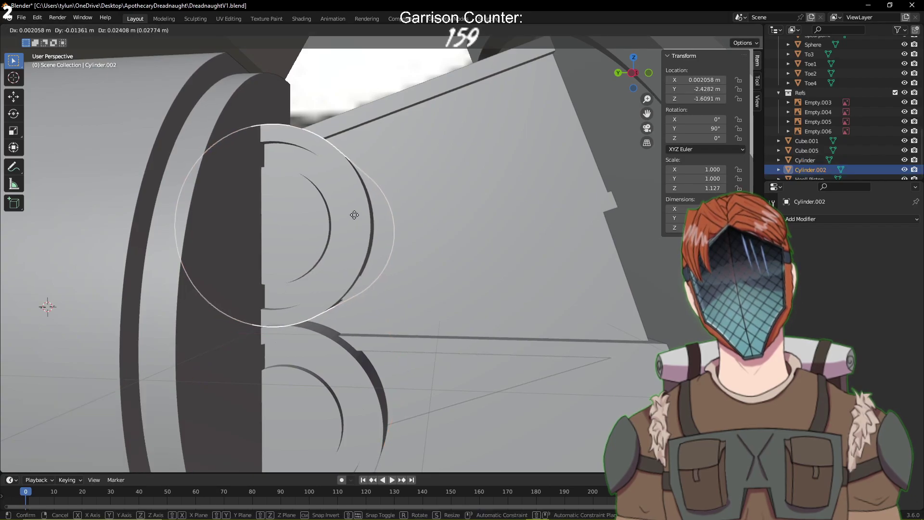
pyautogui.click(354, 214)
pyautogui.press('Tab')
pyautogui.moveTo(412, 238); pyautogui.dragTo(325, 258, button='middle')
pyautogui.hotkey('ctrl', 's')
pyautogui.press('Tab')
# Extrude the strip of narrow faces on the hip part's crotch-facing side about 0.384 m outward and save the file
pyautogui.click(183, 257)
pyautogui.press('Tab')
pyautogui.click(191, 226)
pyautogui.scroll(1, 198, 262)
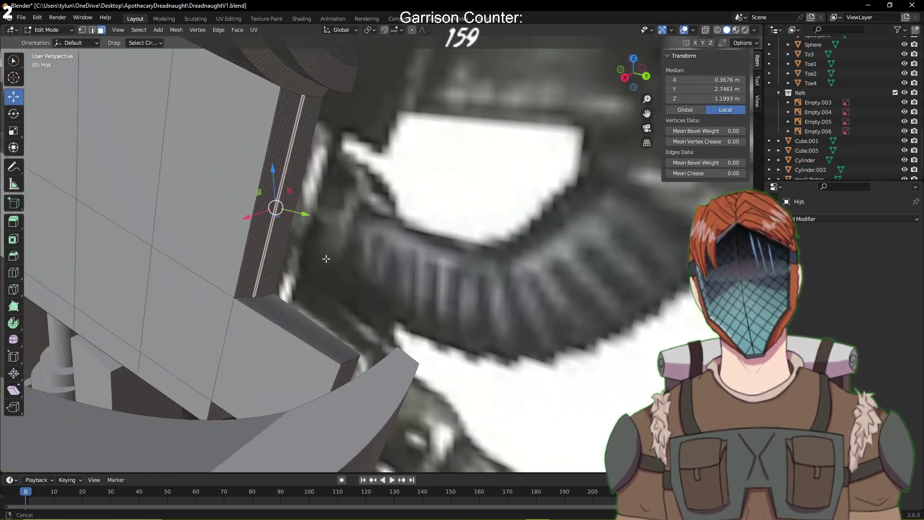
pyautogui.scroll(2, 308, 240)
pyautogui.keyDown('shift'); pyautogui.moveTo(297, 229); pyautogui.dragTo(327, 253, button='middle'); pyautogui.keyUp('shift')
pyautogui.moveTo(333, 200); pyautogui.dragTo(265, 207, button='middle')
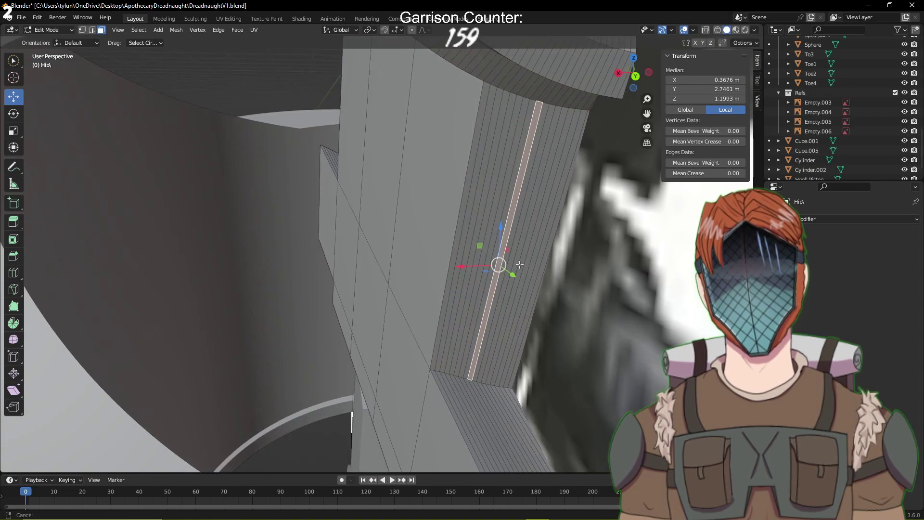
pyautogui.keyDown('shift'); pyautogui.moveTo(518, 264); pyautogui.dragTo(305, 226, button='middle'); pyautogui.keyUp('shift')
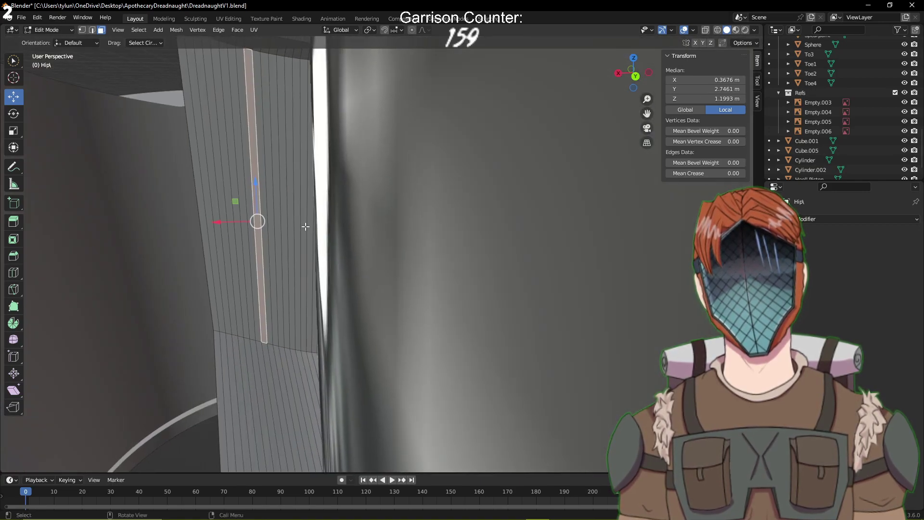
pyautogui.keyDown('alt'); pyautogui.click(256, 171); pyautogui.keyUp('alt')
pyautogui.moveTo(385, 186); pyautogui.dragTo(431, 192, button='middle')
pyautogui.scroll(-2, 388, 227)
pyautogui.moveTo(388, 227); pyautogui.dragTo(347, 242, button='middle')
pyautogui.press('e')
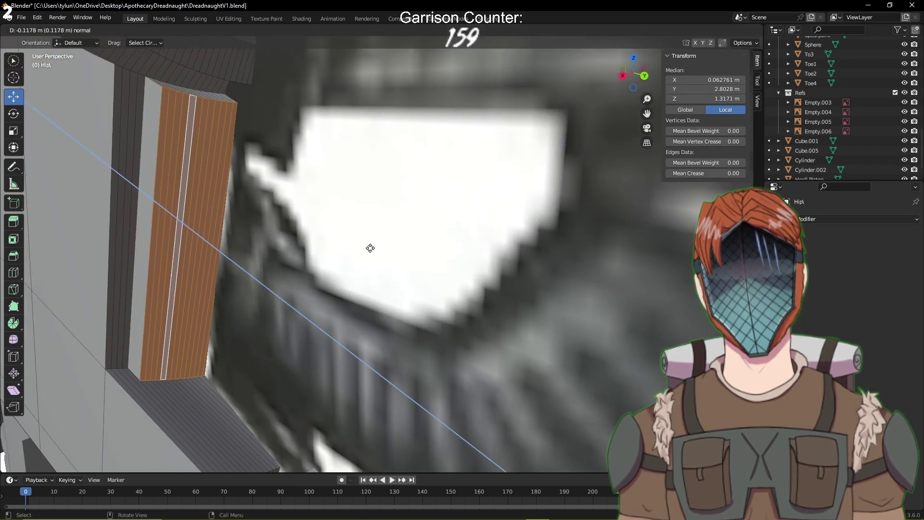
pyautogui.click(405, 266)
pyautogui.hotkey('ctrl', 's')
pyautogui.press('Tab')
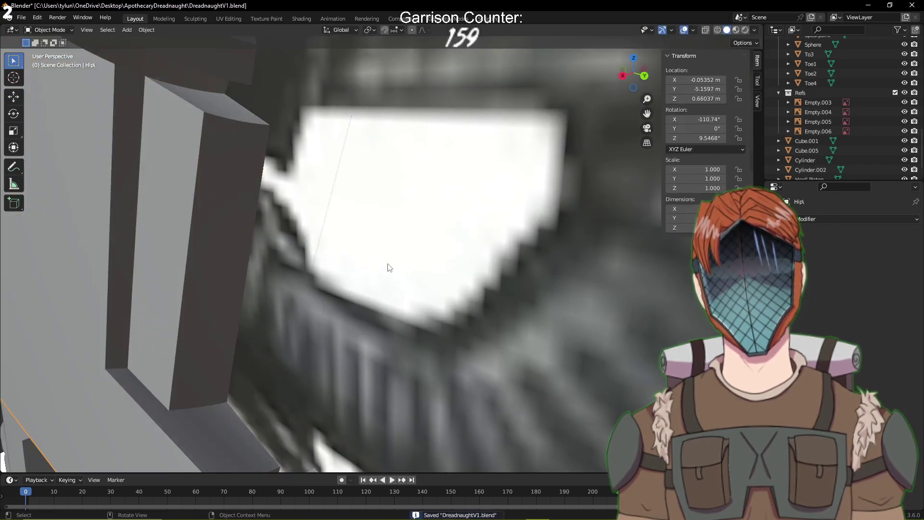
# Bevel the upper outer edge of the hip part's extruded block with a width of about 0.275 m and one segment
pyautogui.scroll(-5, 389, 268)
pyautogui.moveTo(423, 256); pyautogui.dragTo(473, 232, button='middle')
pyautogui.scroll(-4, 472, 237)
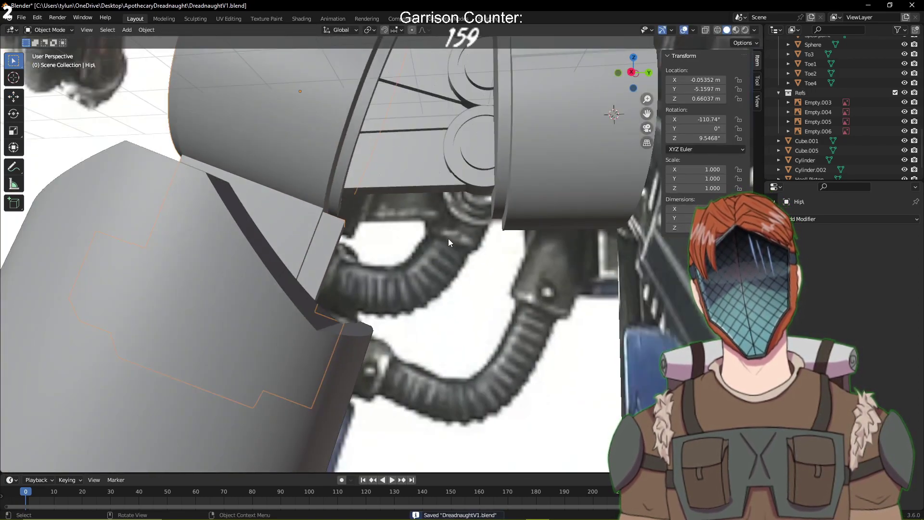
pyautogui.scroll(4, 385, 244)
pyautogui.moveTo(322, 230); pyautogui.dragTo(299, 240, button='middle')
pyautogui.scroll(3, 284, 206)
pyautogui.moveTo(250, 160); pyautogui.dragTo(278, 230, button='middle')
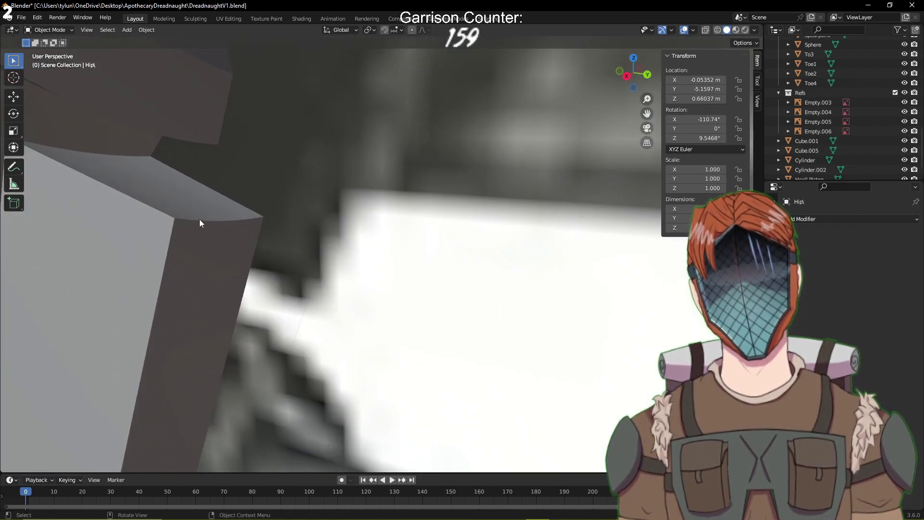
pyautogui.press('Tab')
pyautogui.moveTo(192, 222); pyautogui.dragTo(190, 220, button='middle')
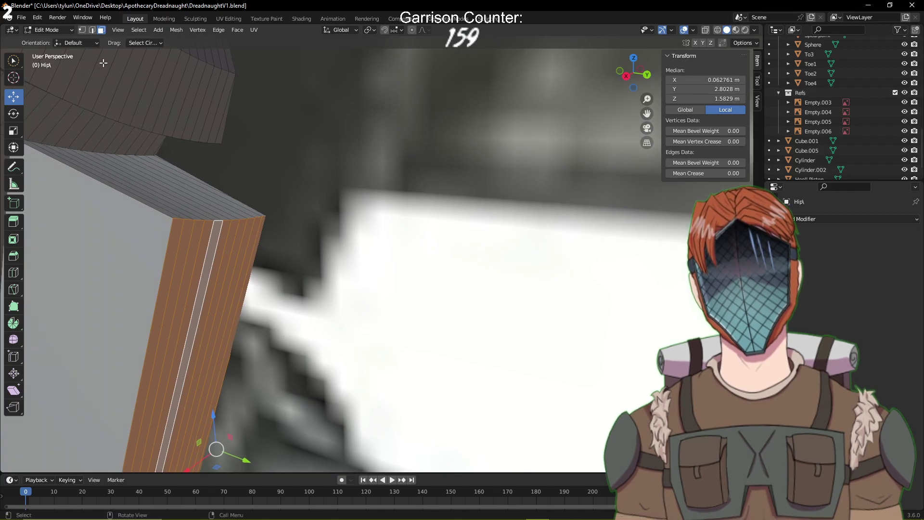
pyautogui.click(94, 30)
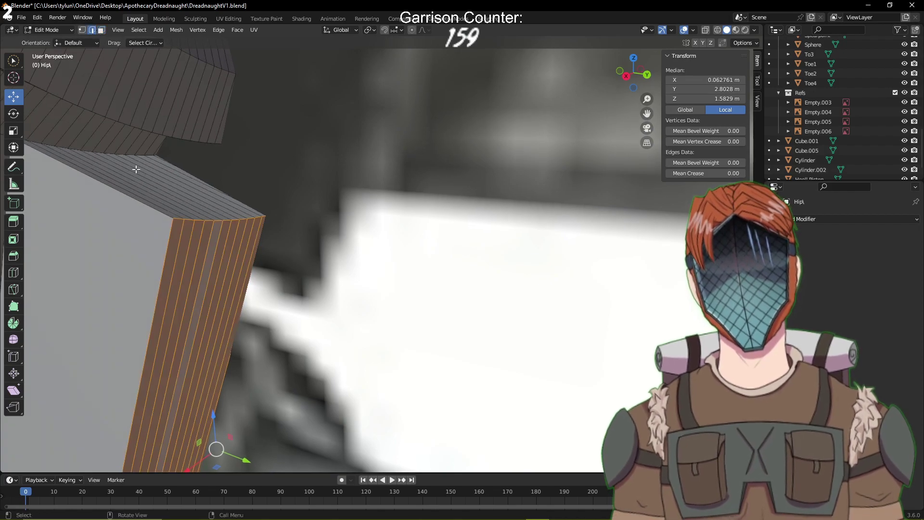
pyautogui.click(175, 218)
pyautogui.moveTo(297, 223); pyautogui.dragTo(231, 231, button='middle')
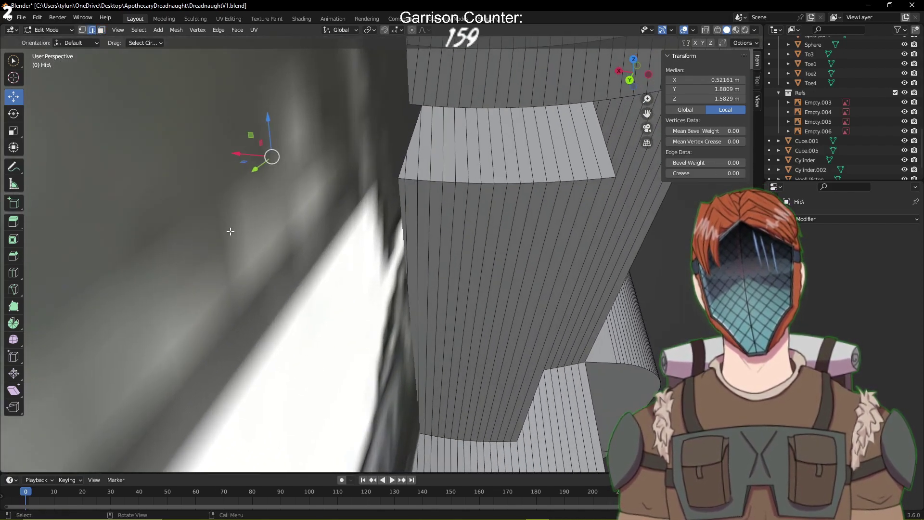
pyautogui.keyDown('ctrl'); pyautogui.click(608, 179); pyautogui.keyUp('ctrl')
pyautogui.moveTo(543, 192)
pyautogui.mouseDown(button='middle')
pyautogui.moveTo(539, 180)
pyautogui.moveTo(533, 192)
pyautogui.mouseUp(button='middle')
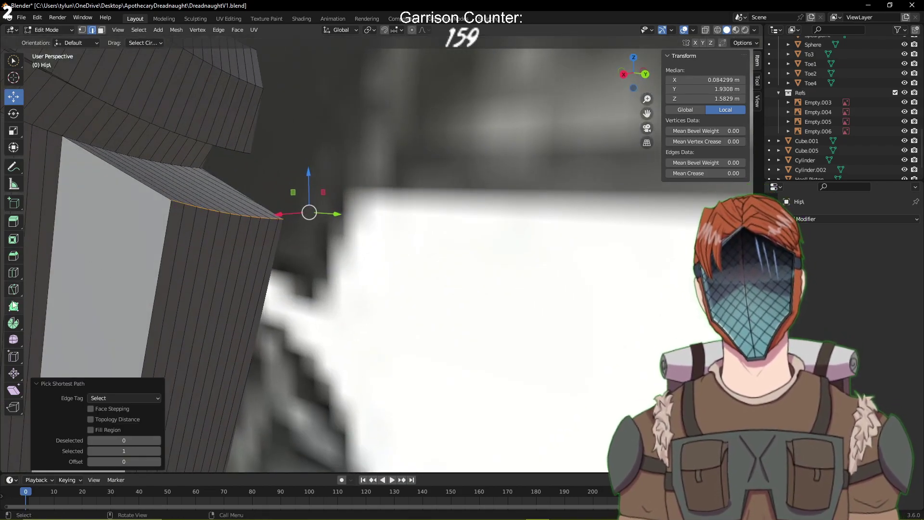
pyautogui.click(14, 255)
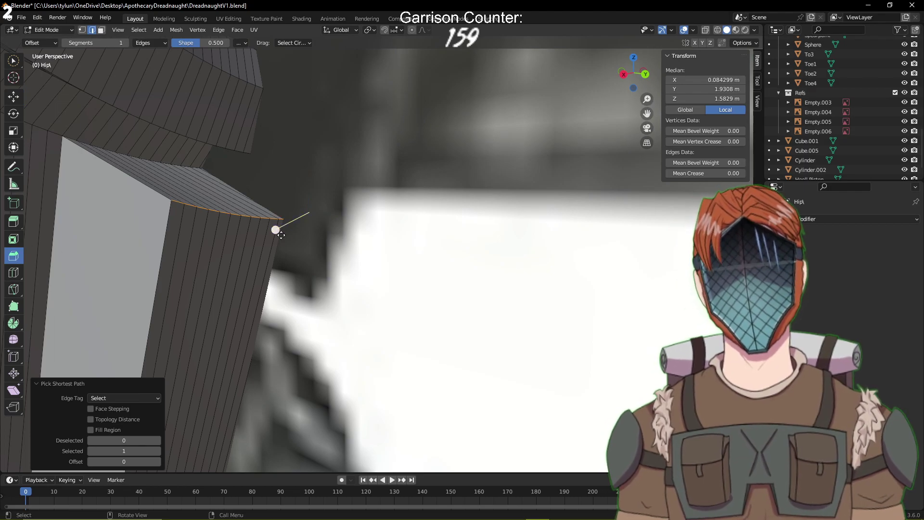
pyautogui.moveTo(281, 235); pyautogui.dragTo(174, 270)
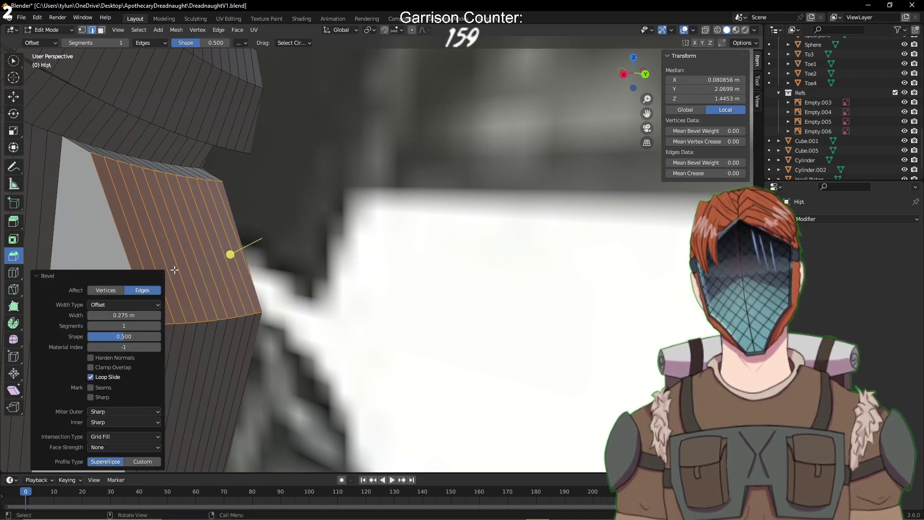
# Raise the bevel's segment count to round the upper outer edge of the hip block and save the file
pyautogui.moveTo(117, 325); pyautogui.dragTo(142, 325)
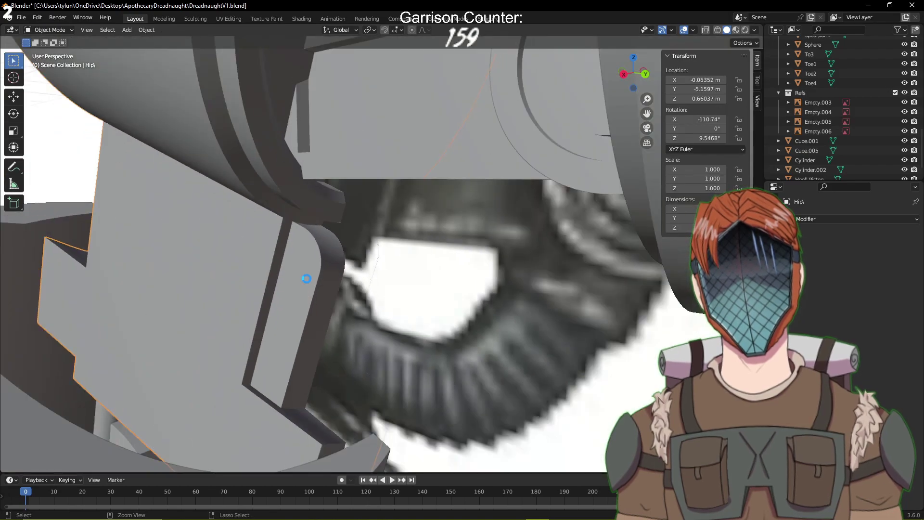
pyautogui.hotkey('ctrl', 's')
pyautogui.moveTo(306, 279); pyautogui.dragTo(362, 248, button='middle')
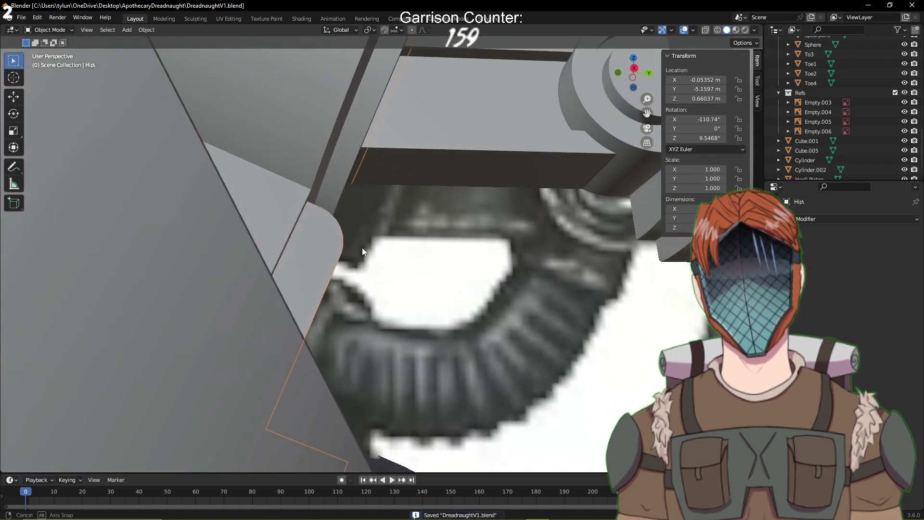
pyautogui.scroll(-6, 360, 253)
pyautogui.keyDown('shift'); pyautogui.moveTo(437, 278); pyautogui.dragTo(423, 319, button='middle'); pyautogui.keyUp('shift')
pyautogui.scroll(-6, 435, 273)
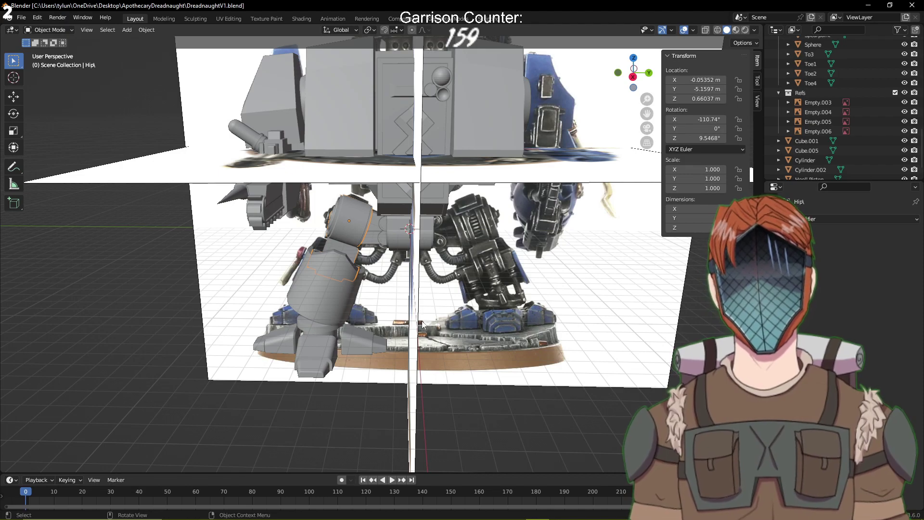
pyautogui.press('Tab')
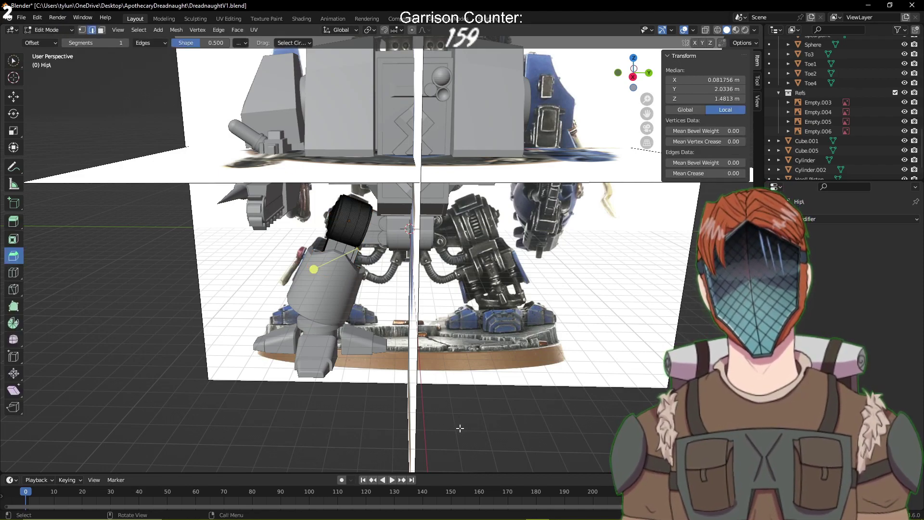
pyautogui.press('Tab')
pyautogui.hotkey('ctrl', 's')
# Examine the hip and crotch joint against the hoses in the reference image, saving the file along the way
pyautogui.moveTo(460, 426); pyautogui.dragTo(353, 288, button='middle')
pyautogui.scroll(5, 384, 367)
pyautogui.scroll(2, 325, 264)
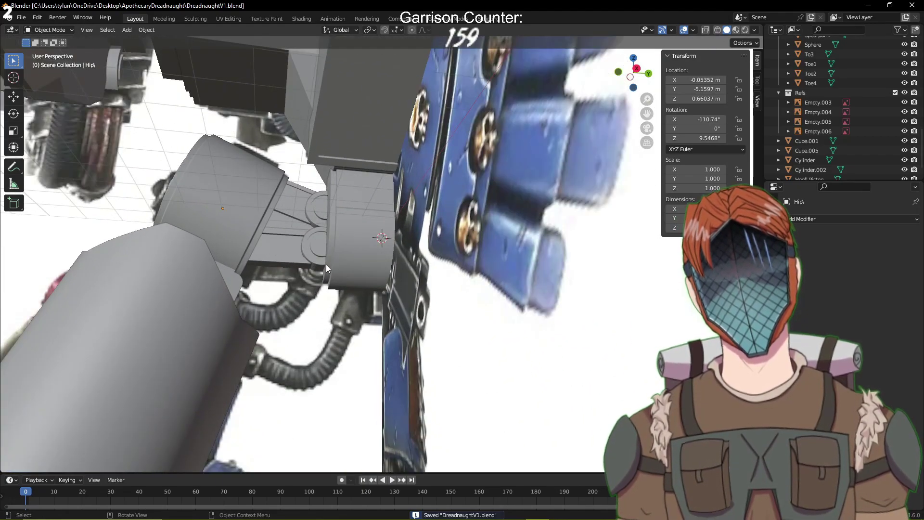
pyautogui.scroll(2, 326, 264)
pyautogui.moveTo(328, 259); pyautogui.dragTo(319, 241, button='middle')
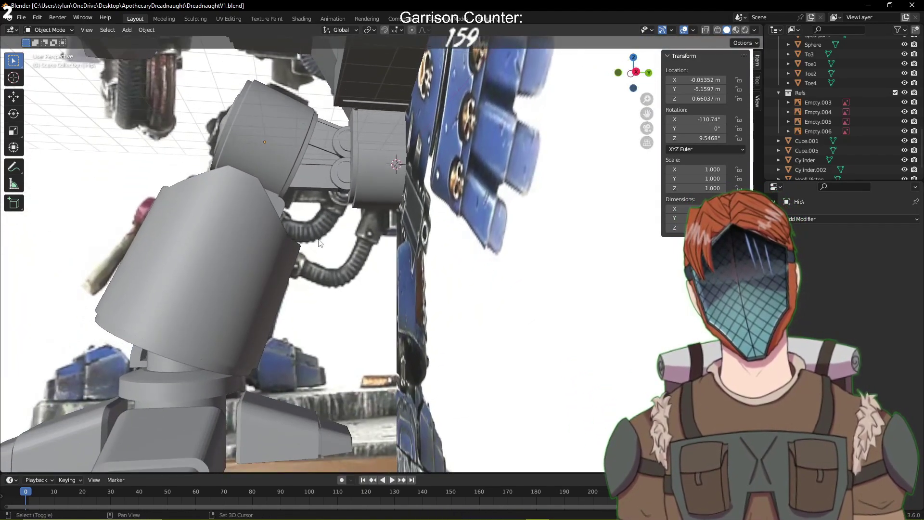
pyautogui.hotkey('ctrl', 's')
pyautogui.scroll(3, 325, 273)
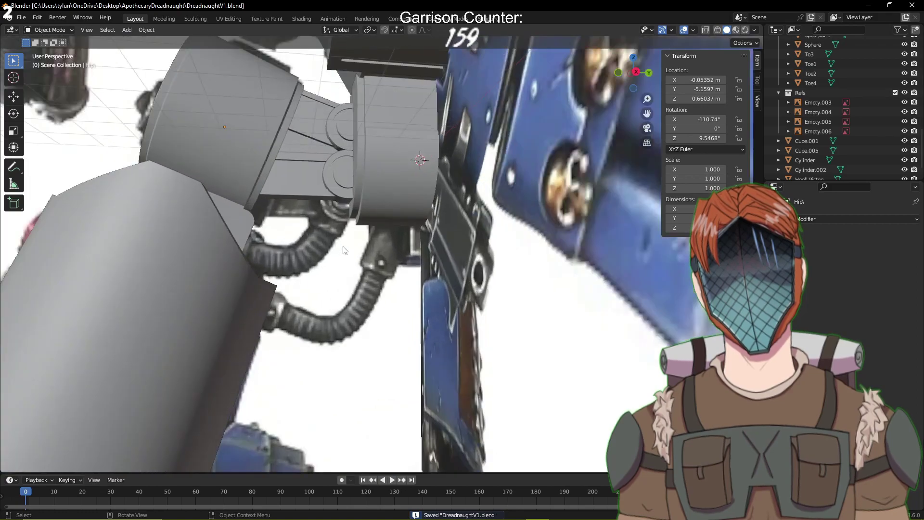
pyautogui.scroll(-5, 342, 247)
pyautogui.moveTo(363, 371); pyautogui.dragTo(348, 392, button='middle')
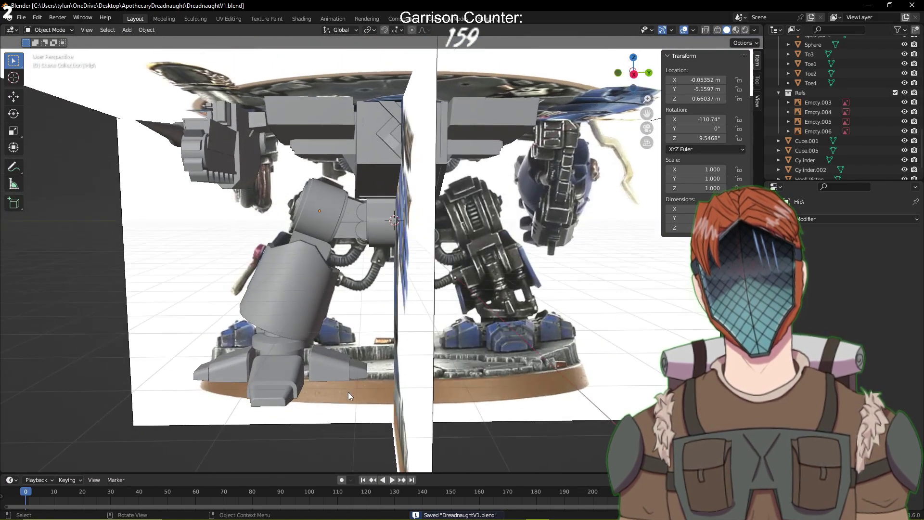
# Add a Bezier curve and move it about -2.319 m in Y and -3.012 m in Z, near the reference hoses
pyautogui.hotkey('shift', 'a')
pyautogui.moveTo(354, 333)
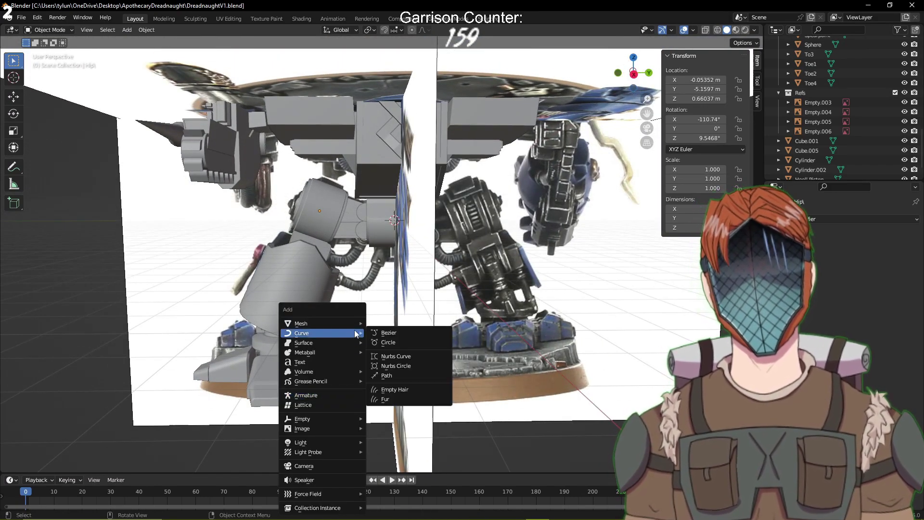
pyautogui.click(404, 332)
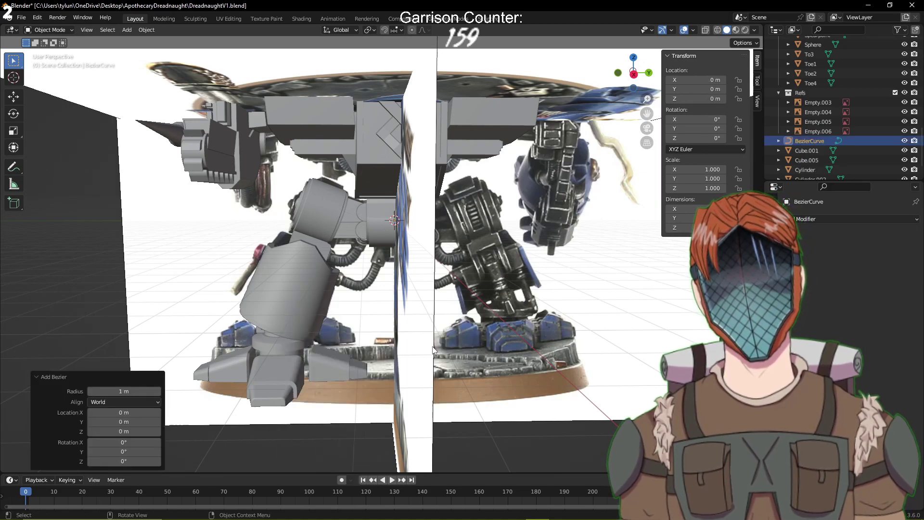
pyautogui.press('KP_3')
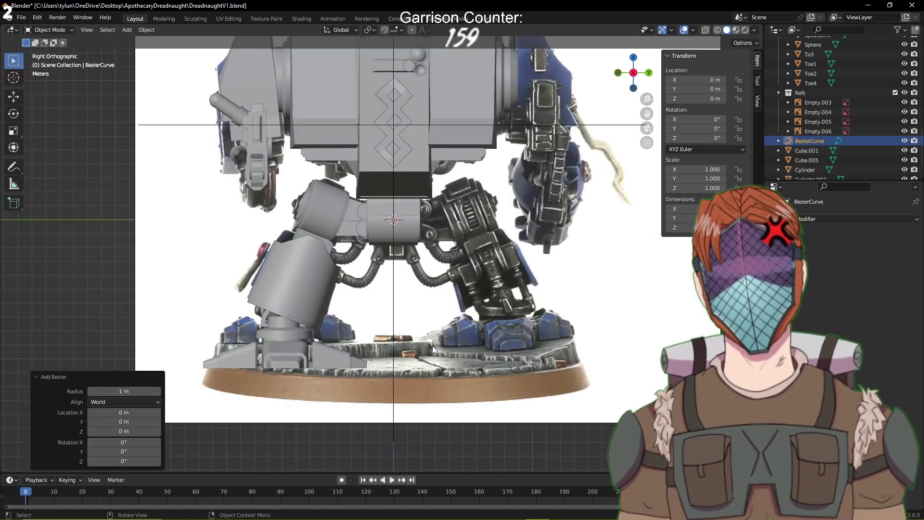
pyautogui.press('g')
pyautogui.click(441, 295)
pyautogui.scroll(5, 361, 295)
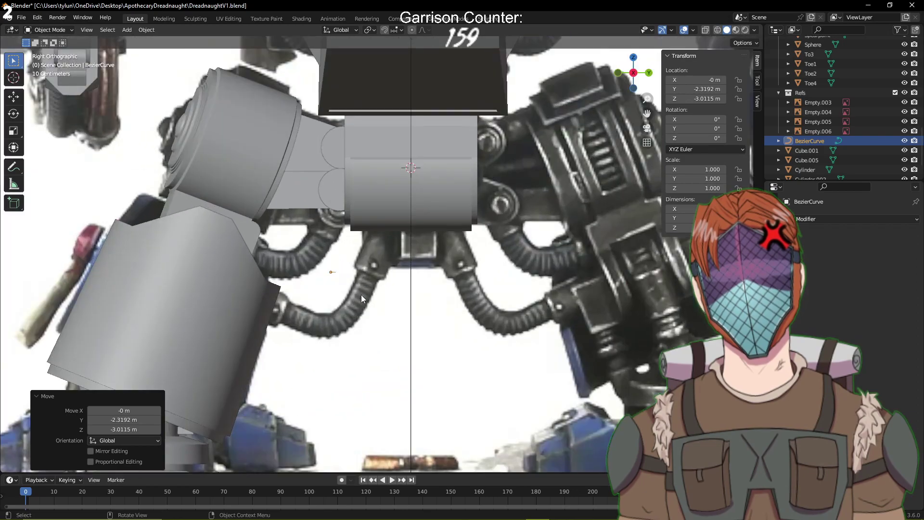
# Rotate the Bezier curve about -23.1° around the global Z axis
pyautogui.press('KP_1')
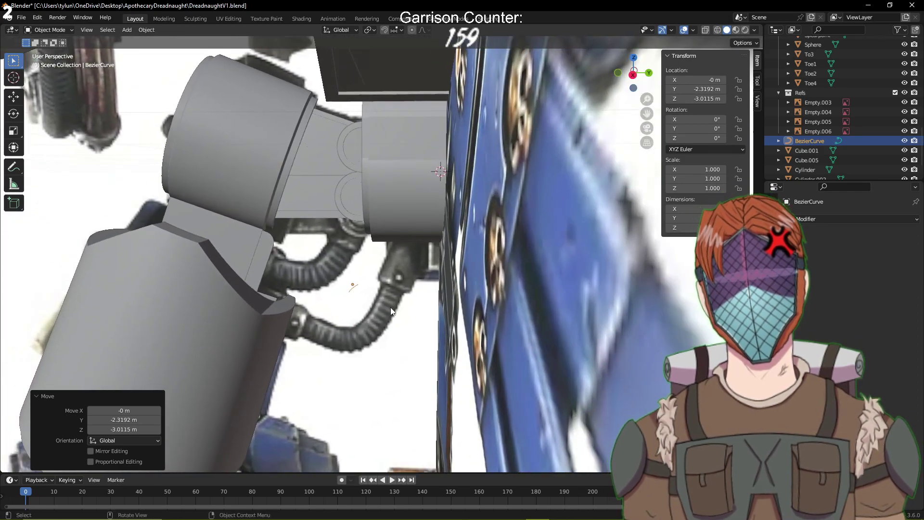
pyautogui.press('KP_3')
pyautogui.scroll(4, 378, 309)
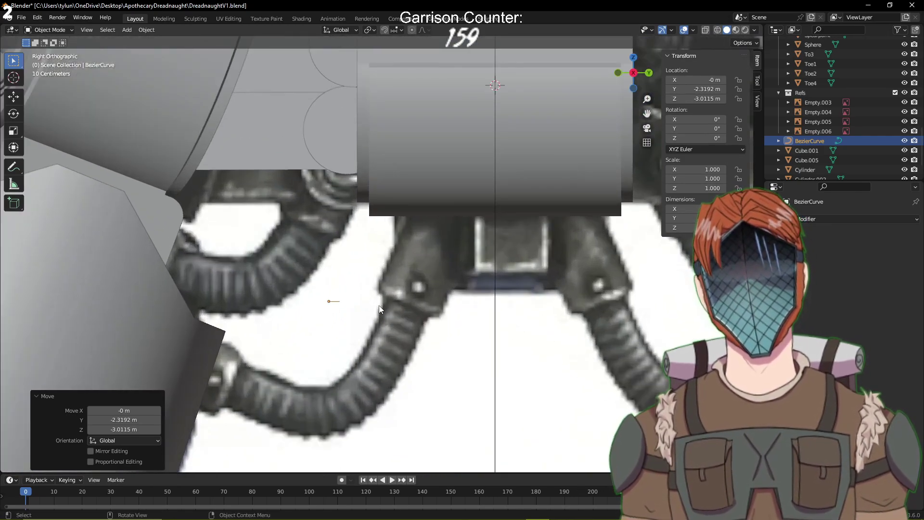
pyautogui.press('r')
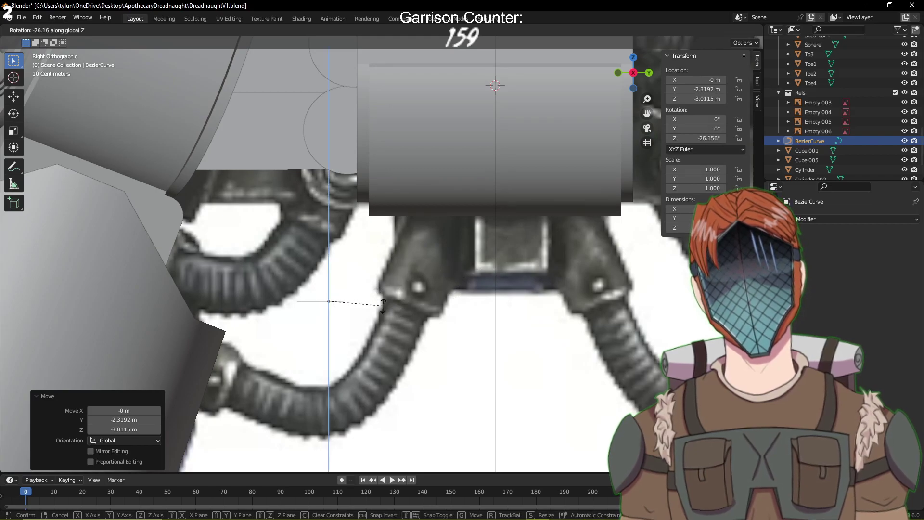
pyautogui.click(404, 303)
pyautogui.moveTo(411, 294); pyautogui.dragTo(412, 313, button='middle')
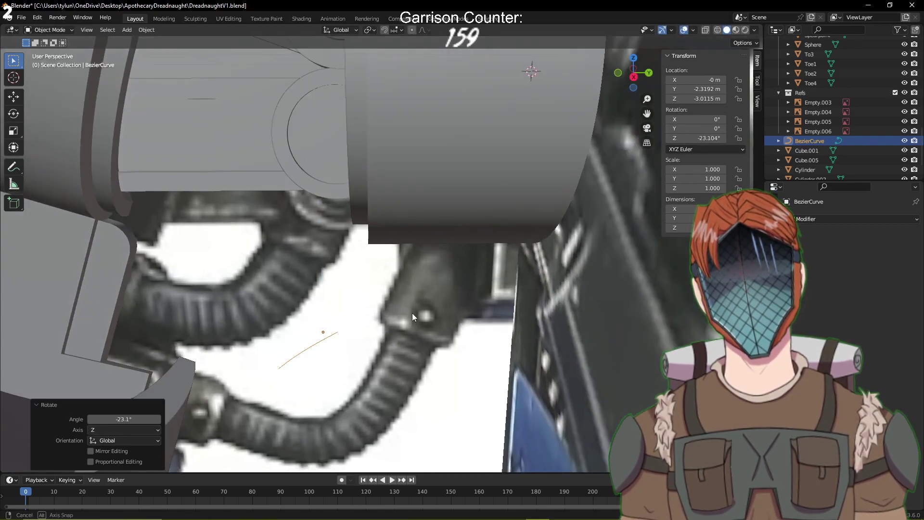
# Hide the Refs collection so the reference images no longer cover the curve
pyautogui.scroll(-6, 388, 343)
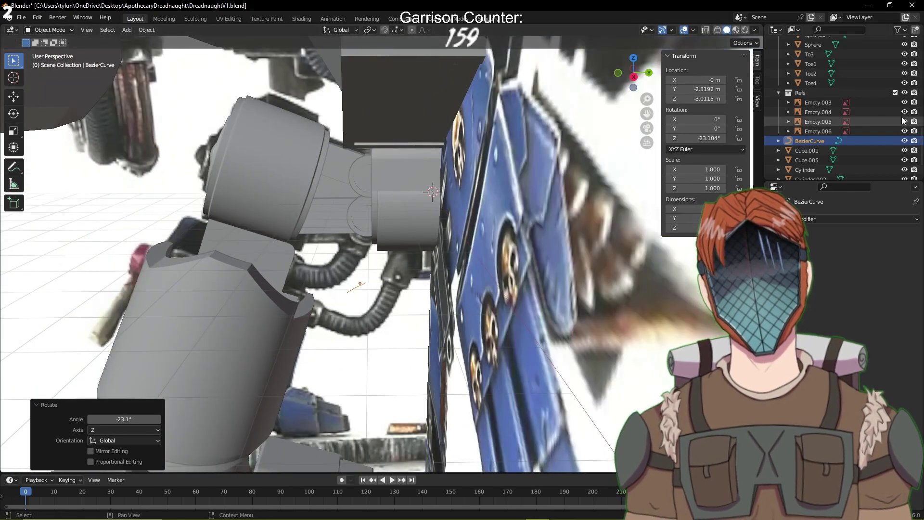
pyautogui.scroll(-3, 908, 75)
pyautogui.click(905, 64)
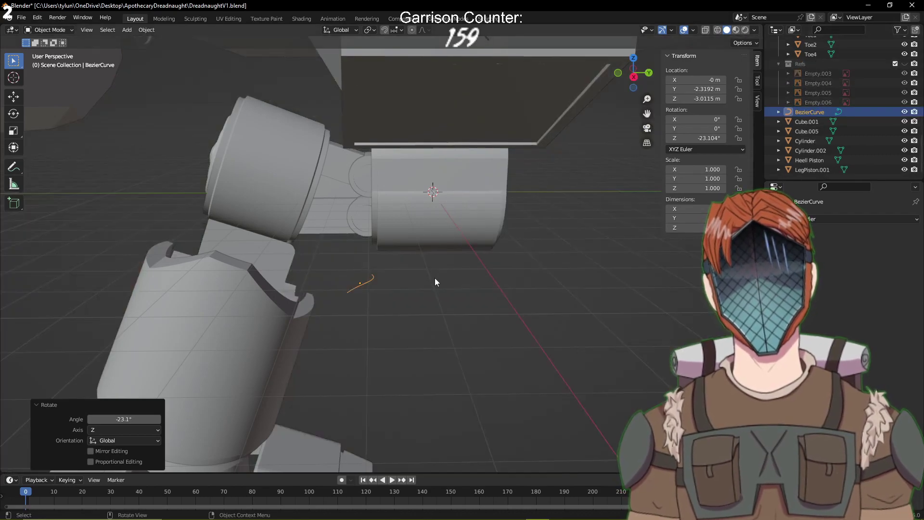
pyautogui.scroll(3, 398, 299)
pyautogui.moveTo(394, 299)
pyautogui.mouseDown(button='middle')
pyautogui.moveTo(368, 311)
pyautogui.moveTo(394, 305)
pyautogui.mouseUp(button='middle')
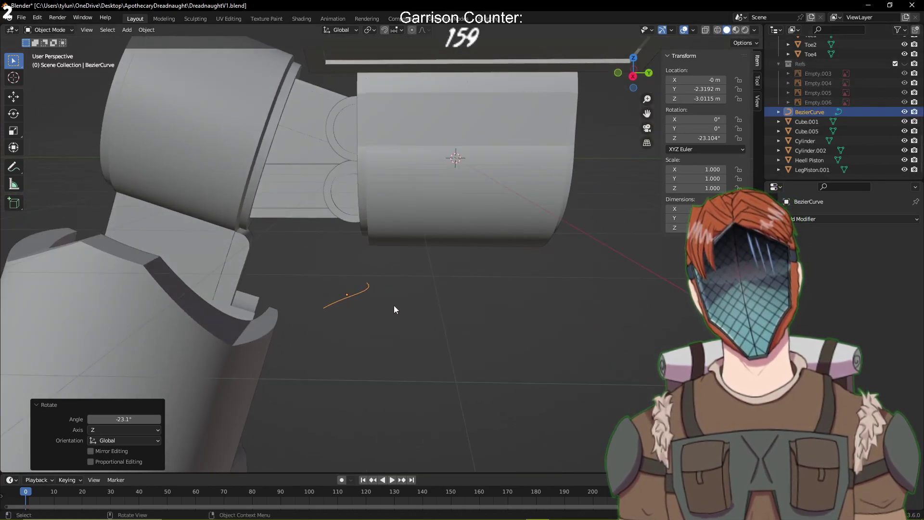
# Rotate the Bezier curve about 114° in the view plane and about -49° around the global Z axis
pyautogui.press('r')
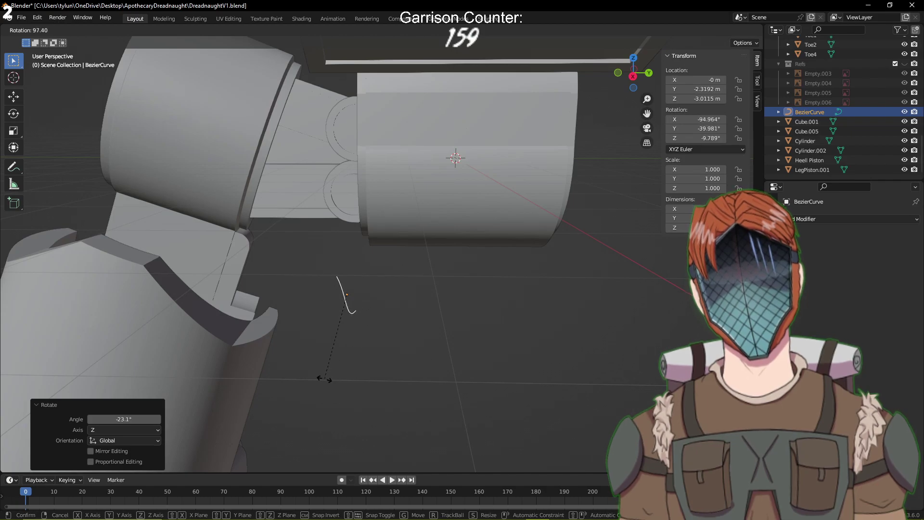
pyautogui.press('z')
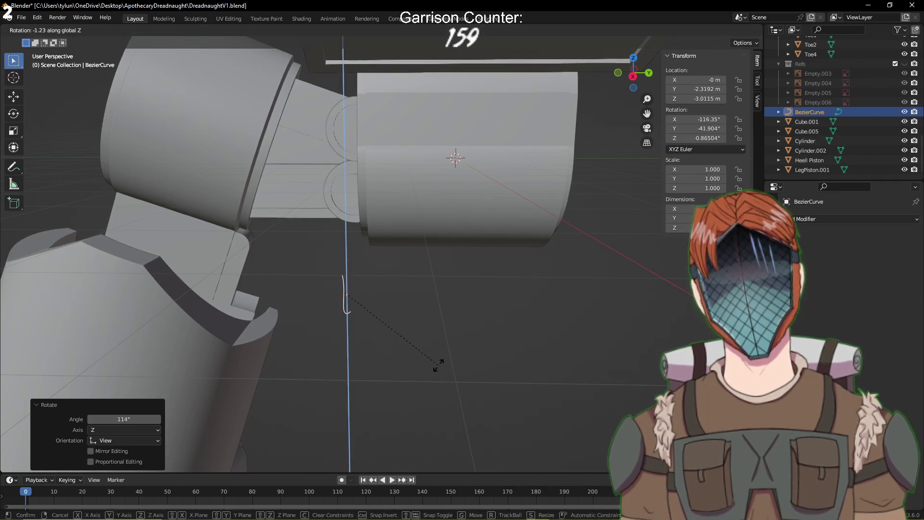
pyautogui.click(354, 364)
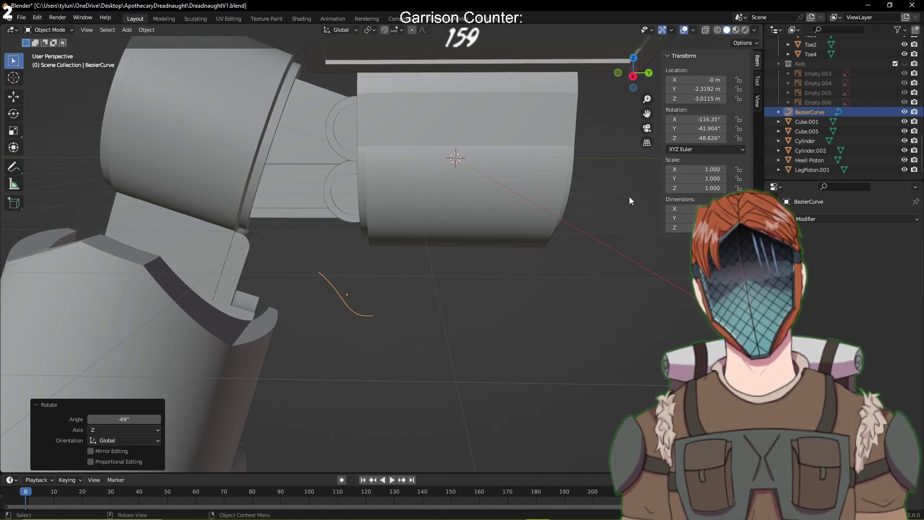
pyautogui.click(711, 129)
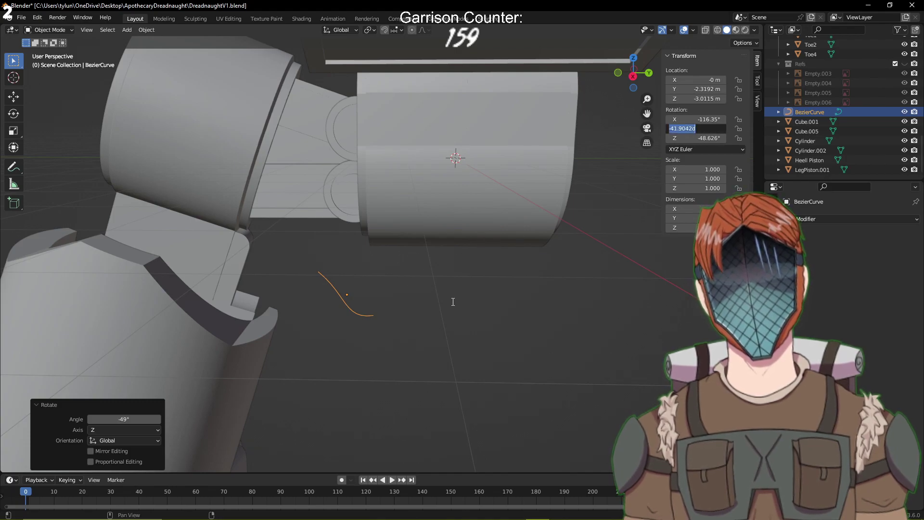
pyautogui.press('Escape')
# Try X 180° and Z 90° for the curve's rotation, then settle on X 90°, Y 90° and Z 0°
pyautogui.moveTo(409, 312); pyautogui.dragTo(470, 218, button='middle')
pyautogui.click(702, 119)
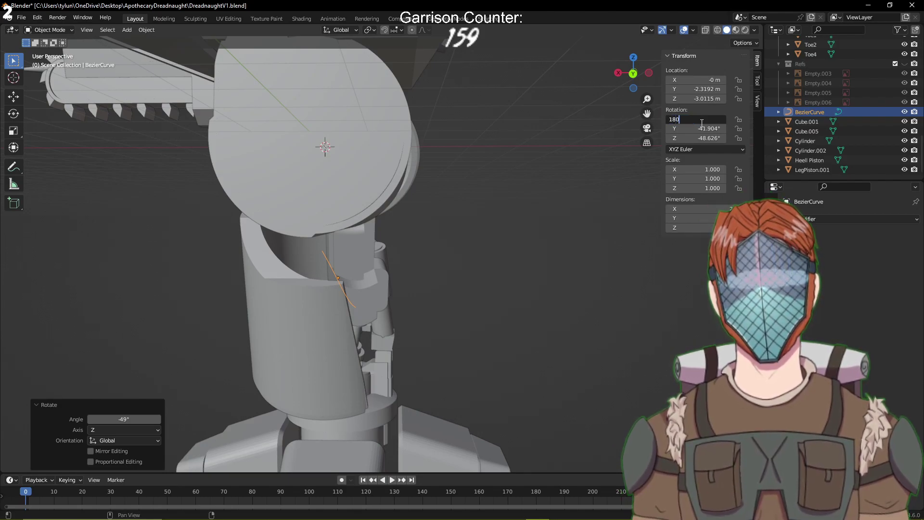
pyautogui.click(701, 129)
pyautogui.write('90')
pyautogui.press('Return')
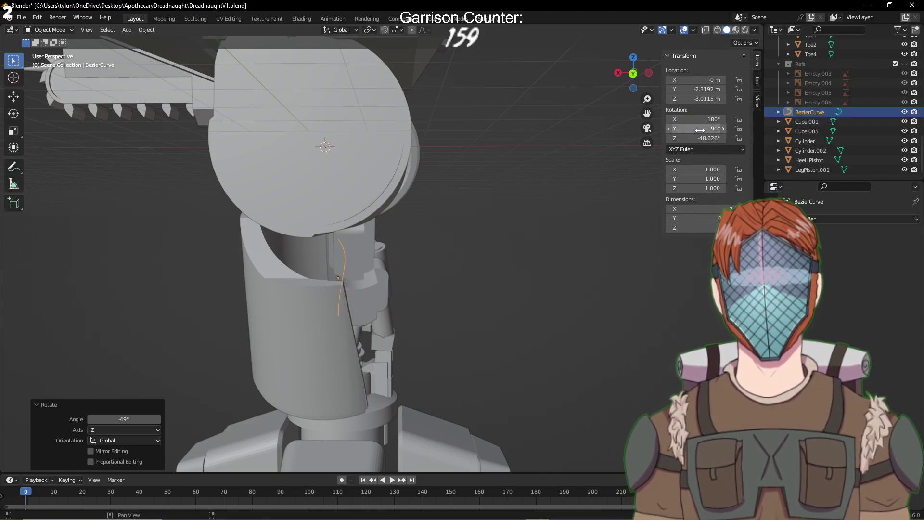
pyautogui.click(696, 139)
pyautogui.press('Return')
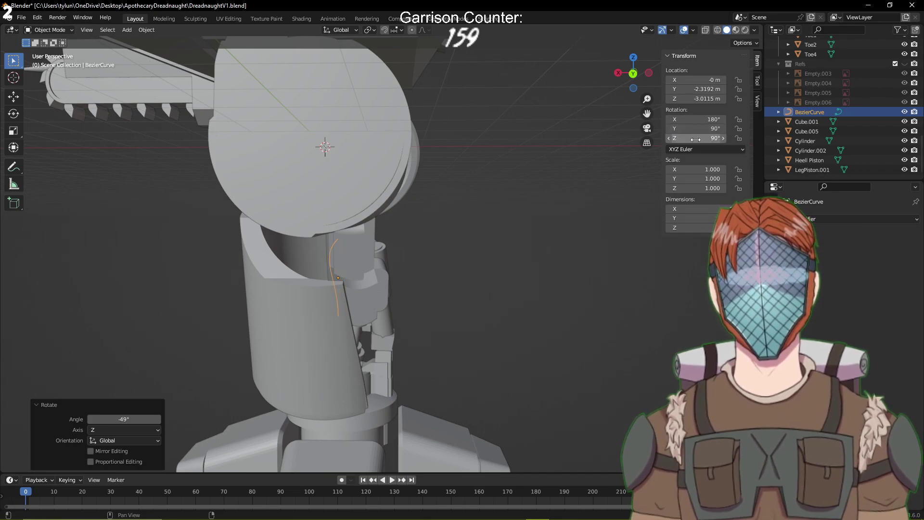
pyautogui.moveTo(510, 231); pyautogui.dragTo(433, 269, button='middle')
pyautogui.scroll(3, 432, 271)
# Rotate the curve about 104° around the global Z axis and set its X rotation to 0°
pyautogui.press('r')
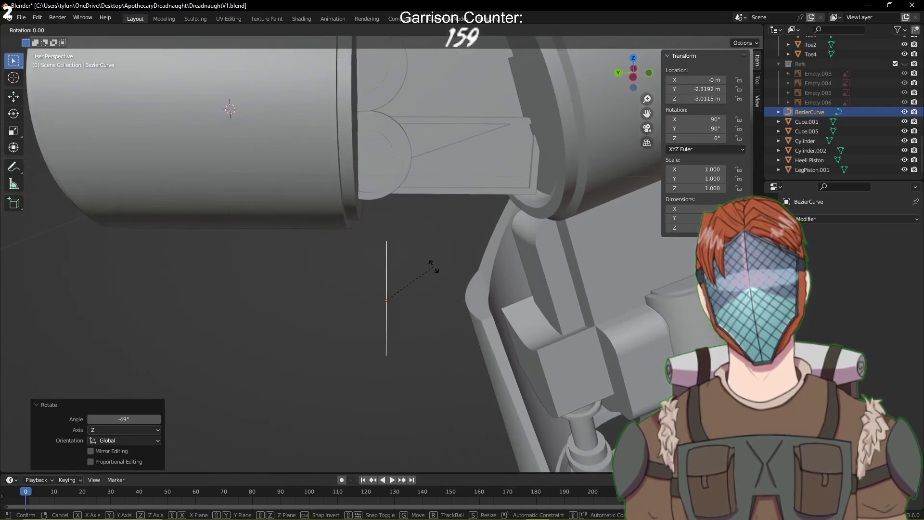
pyautogui.press('z')
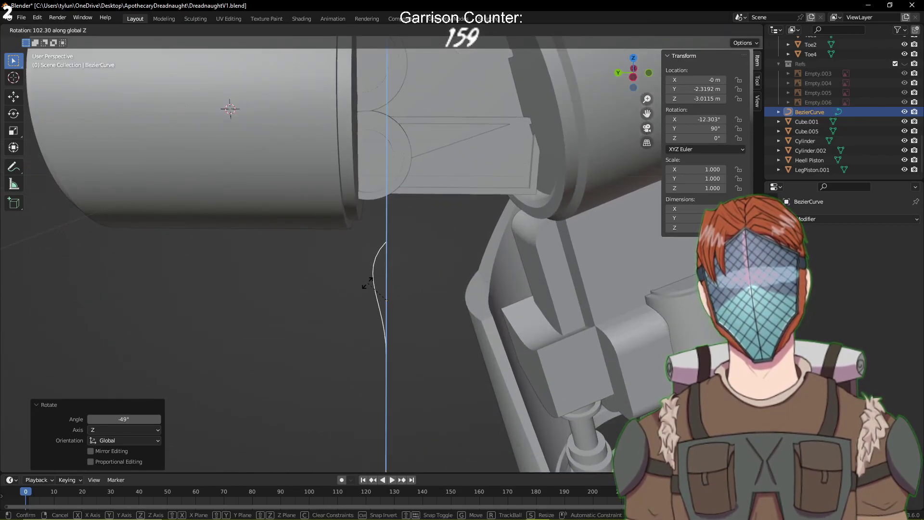
pyautogui.click(366, 282)
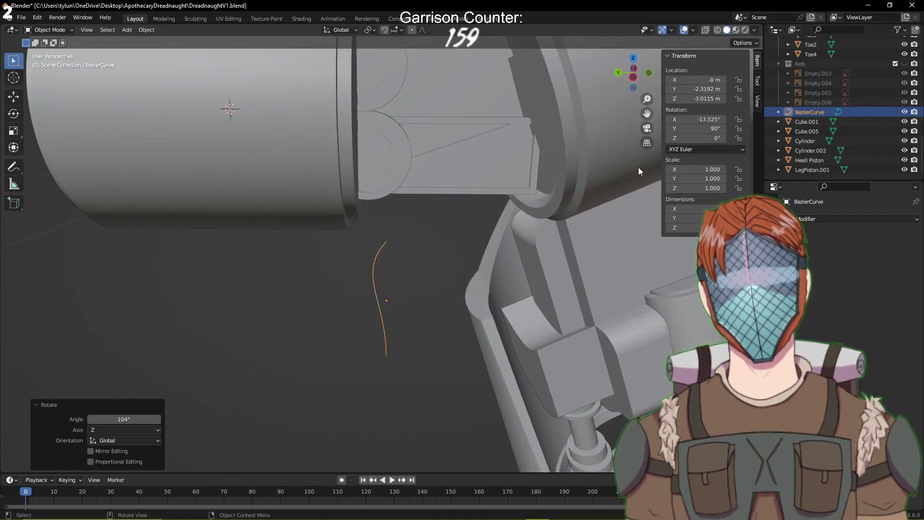
pyautogui.click(695, 118)
pyautogui.press('Escape')
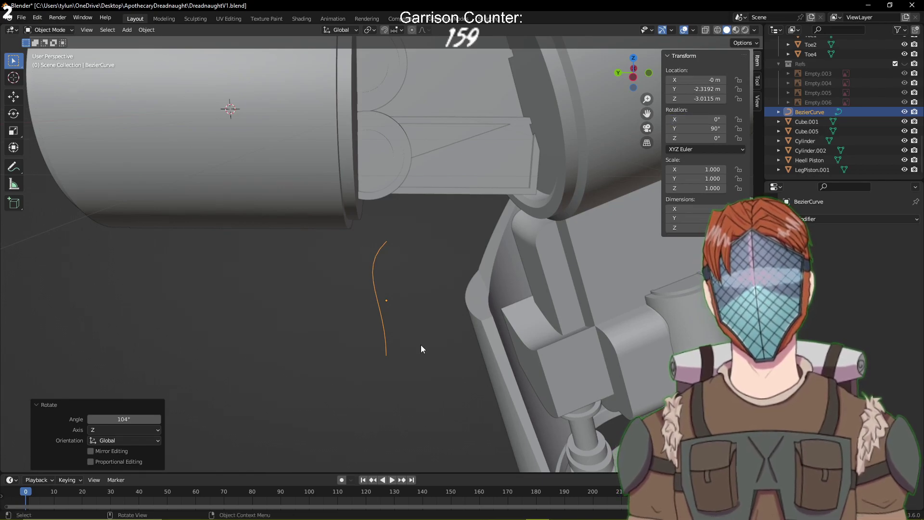
# Rotate the curve about -92.2° in the view plane and set its Y rotation to 0°
pyautogui.press('r')
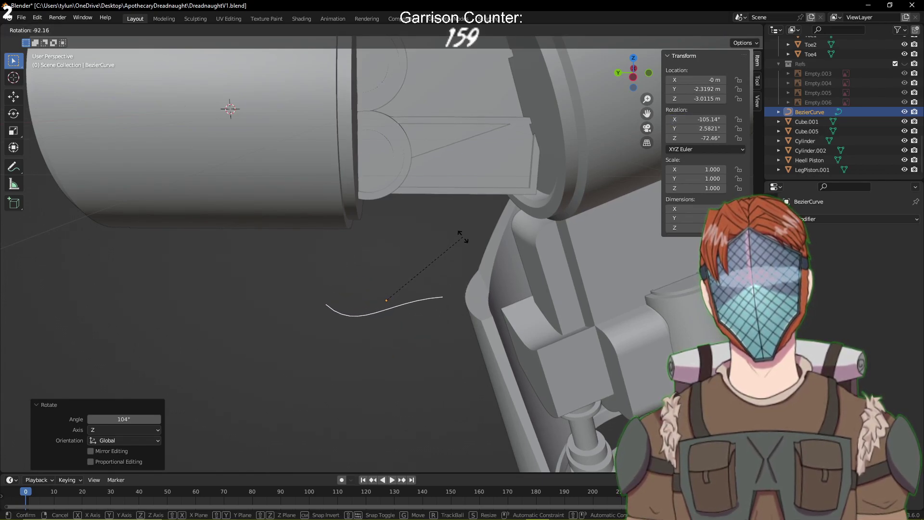
pyautogui.click(463, 237)
pyautogui.click(715, 128)
pyautogui.write('0')
pyautogui.press('Return')
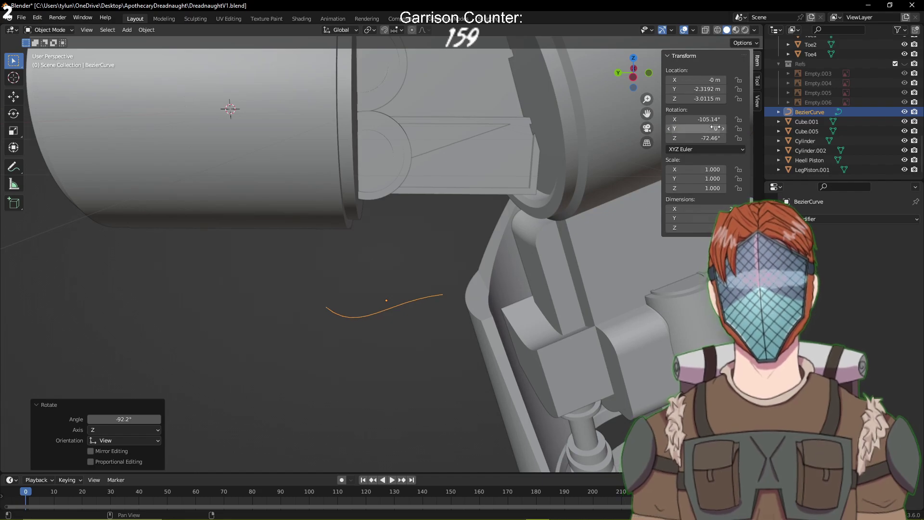
# Move the curve up beneath the crotch-to-hip connector by about 0.254 m in X, -0.614 m in Y and 1.463 m in Z
pyautogui.moveTo(377, 307); pyautogui.dragTo(402, 320, button='middle')
pyautogui.press('g')
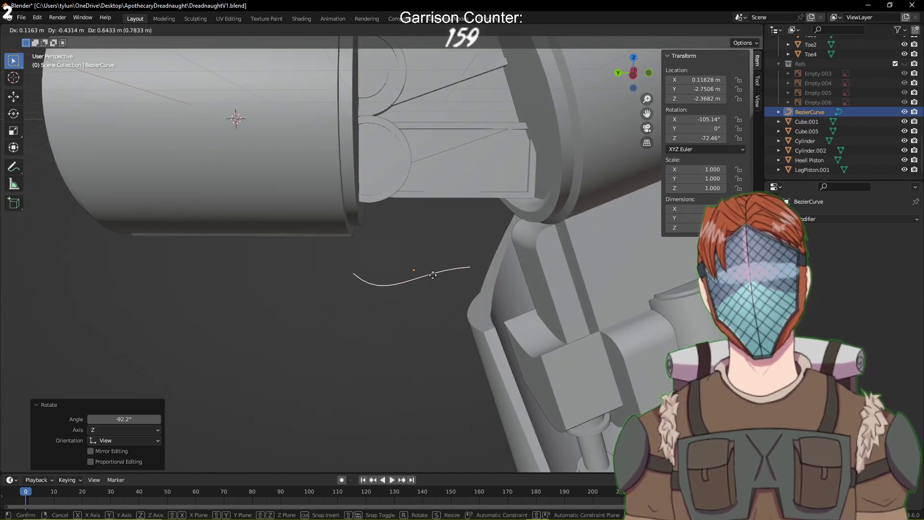
pyautogui.click(440, 227)
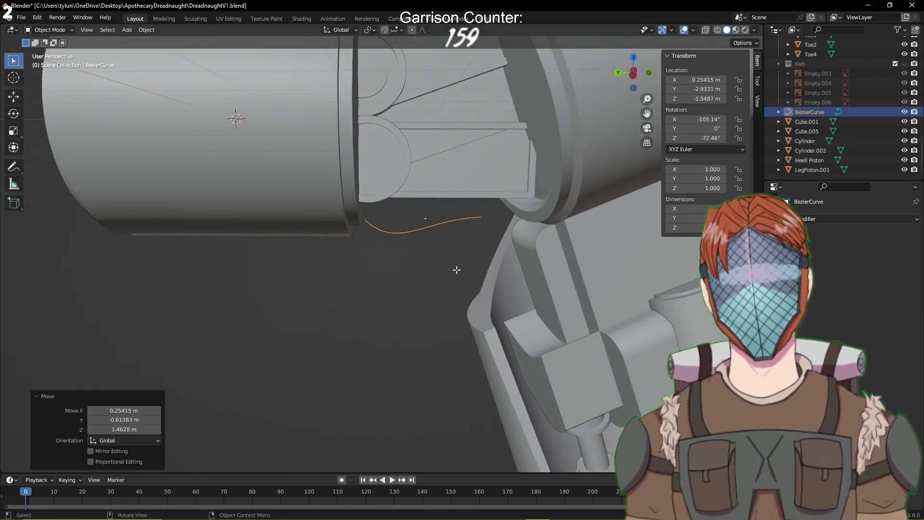
# Edit the curve and move its leg-side end point down by about -0.326 m in X, 0.351 m in Y and -1.952 m in Z
pyautogui.press('Tab')
pyautogui.click(482, 217)
pyautogui.press('g')
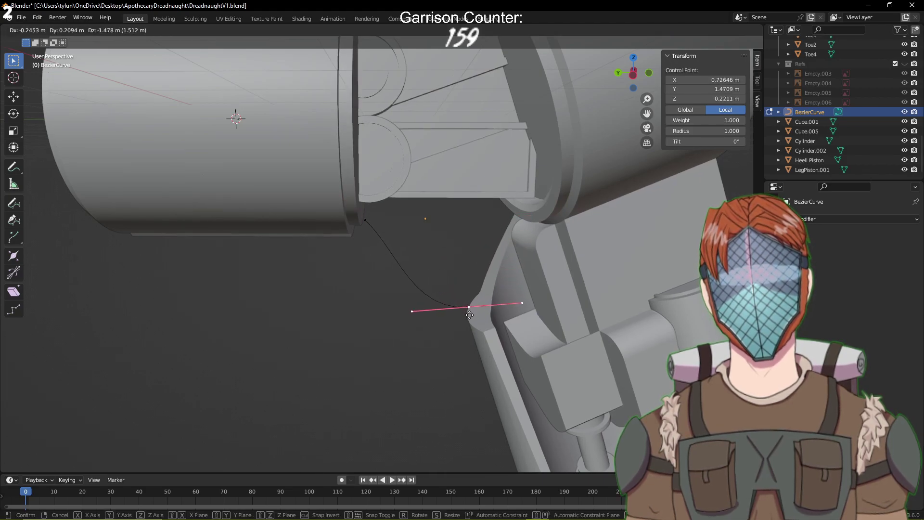
pyautogui.click(461, 339)
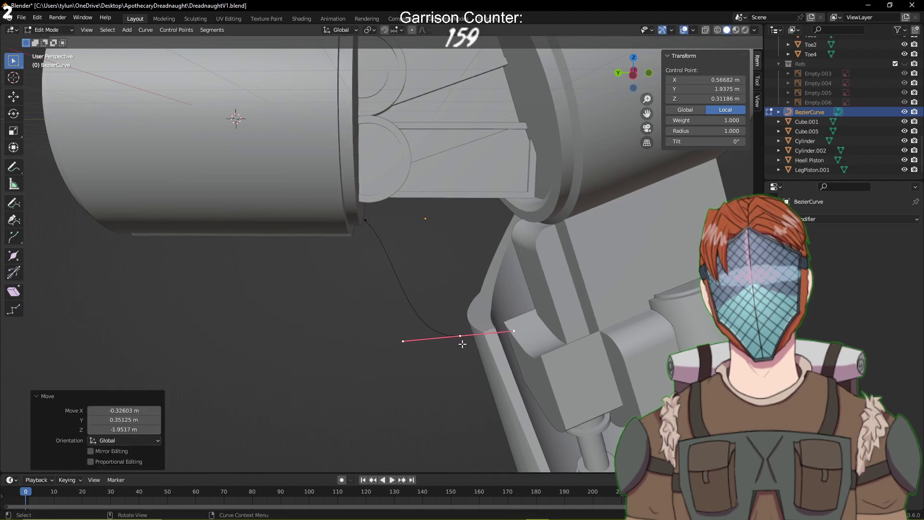
# Extrude a new end point into the leg, offset about 0.179 m in X, -1.901 m in Y and 0.774 m in Z
pyautogui.press('g')
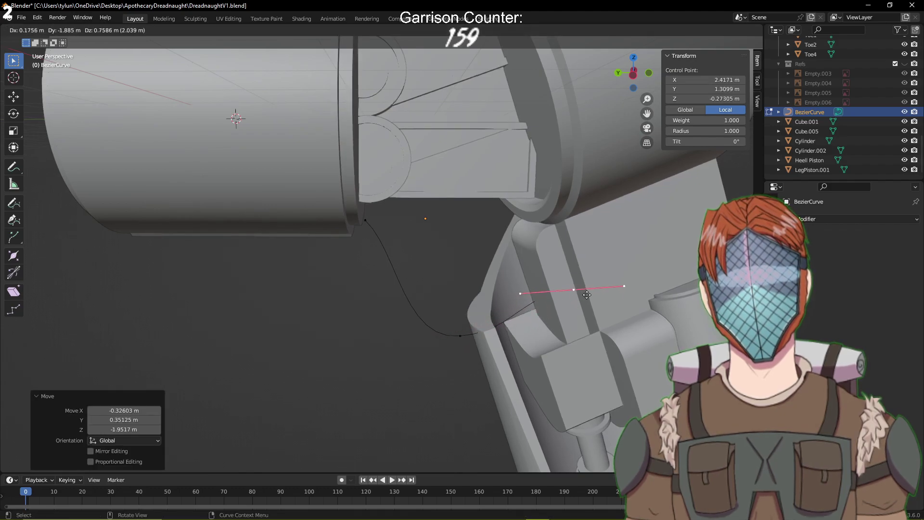
pyautogui.click(585, 294)
pyautogui.moveTo(585, 295); pyautogui.dragTo(523, 315, button='middle')
pyautogui.scroll(2, 471, 359)
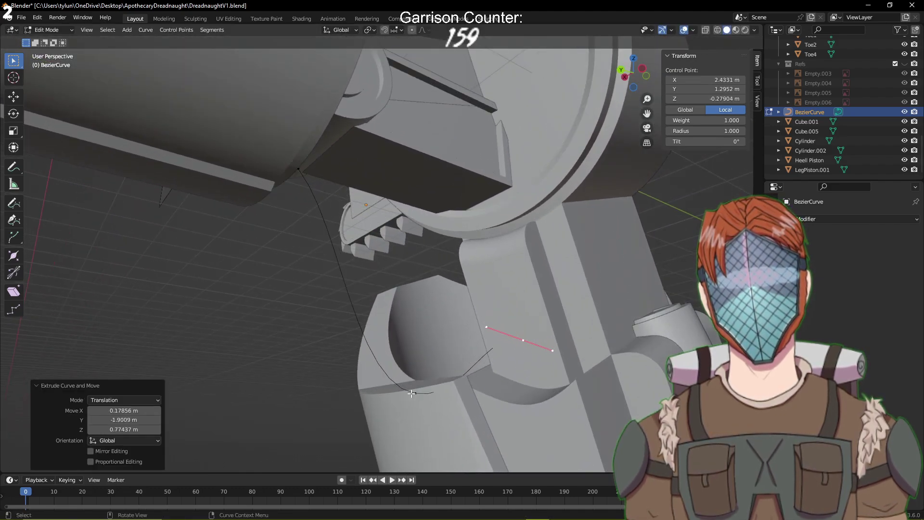
# Move the curve's middle point by about -0.085 m in X, -0.007 m in Y and 0.183 m in Z, and save the file
pyautogui.press('g')
pyautogui.click(422, 374)
pyautogui.moveTo(422, 374); pyautogui.dragTo(468, 381, button='middle')
pyautogui.hotkey('ctrl', 's')
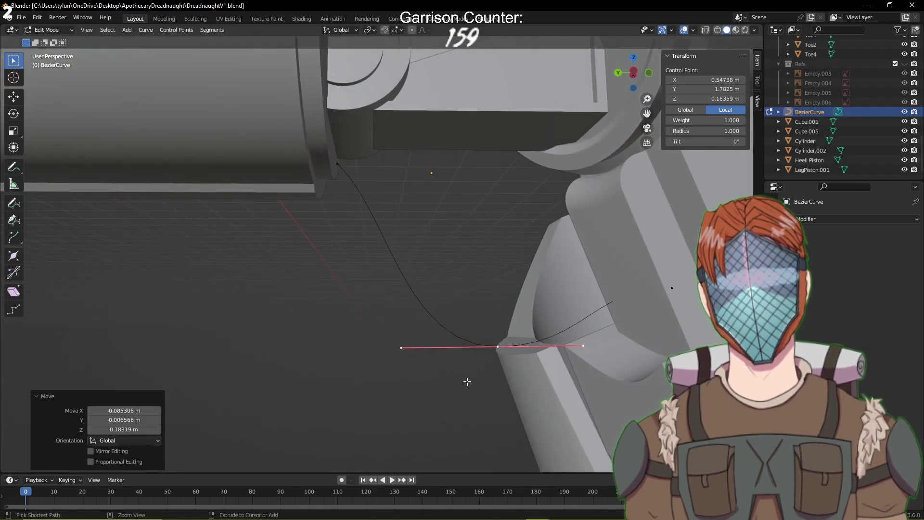
# Rotate the crotch-side end point 28.5° in the view plane, shift it about -0.099 m in Y, and save the file
pyautogui.click(337, 164)
pyautogui.press('r')
pyautogui.click(411, 248)
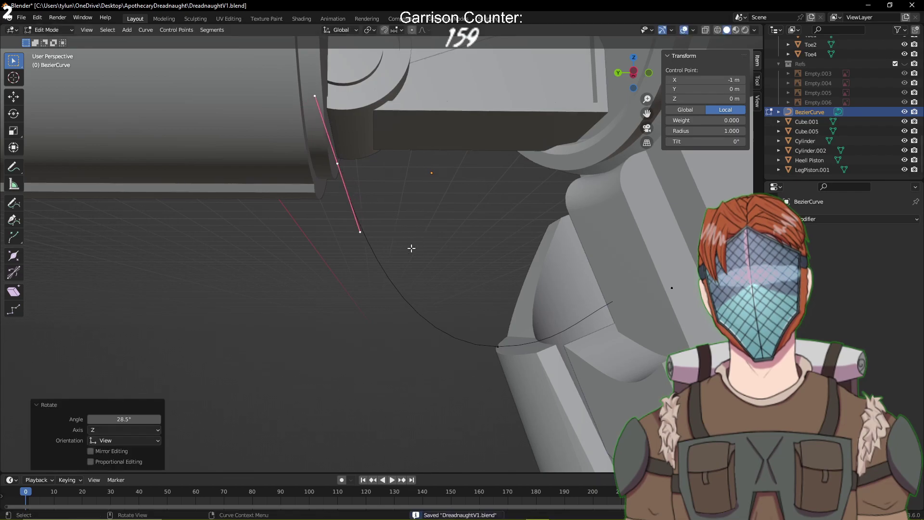
pyautogui.press('g')
pyautogui.click(423, 235)
pyautogui.hotkey('ctrl', 's')
pyautogui.keyDown('shift'); pyautogui.moveTo(493, 244); pyautogui.dragTo(441, 239, button='middle'); pyautogui.keyUp('shift')
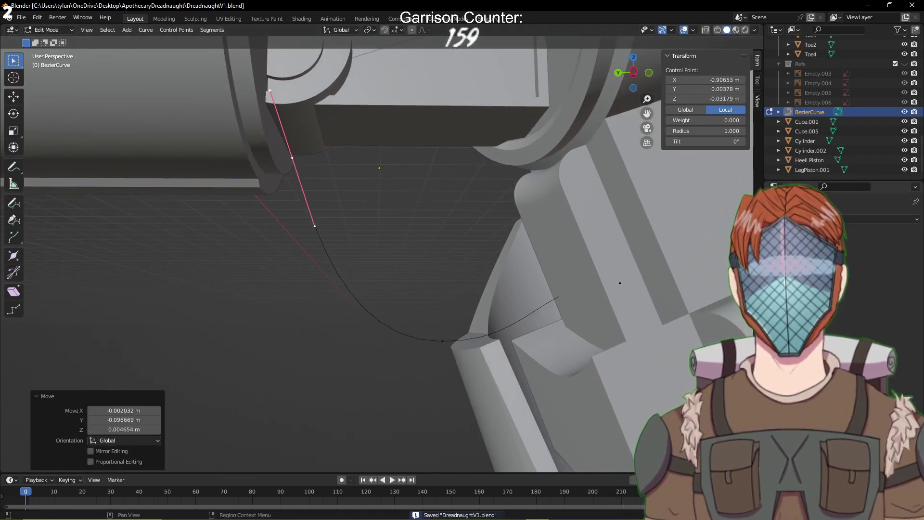
# Give the curve thickness with a round bevel 0.3 m deep in its geometry settings
pyautogui.click(774, 251)
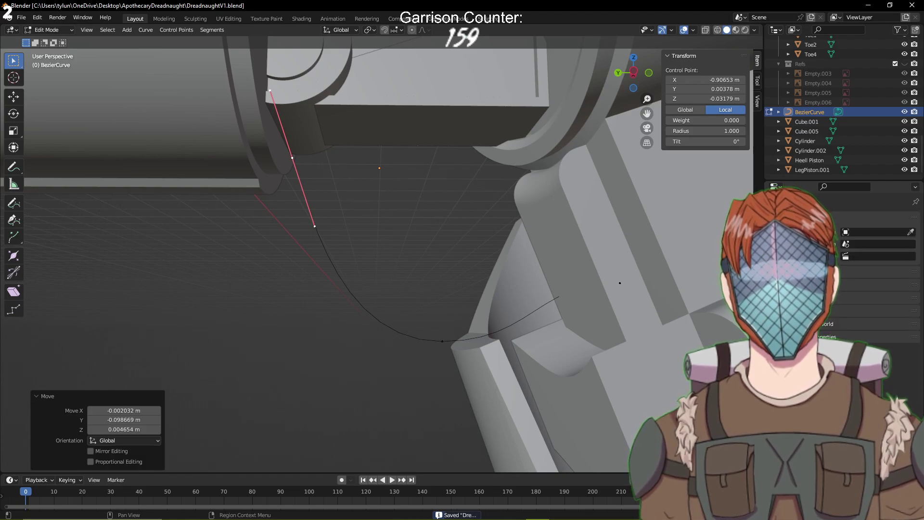
pyautogui.click(773, 317)
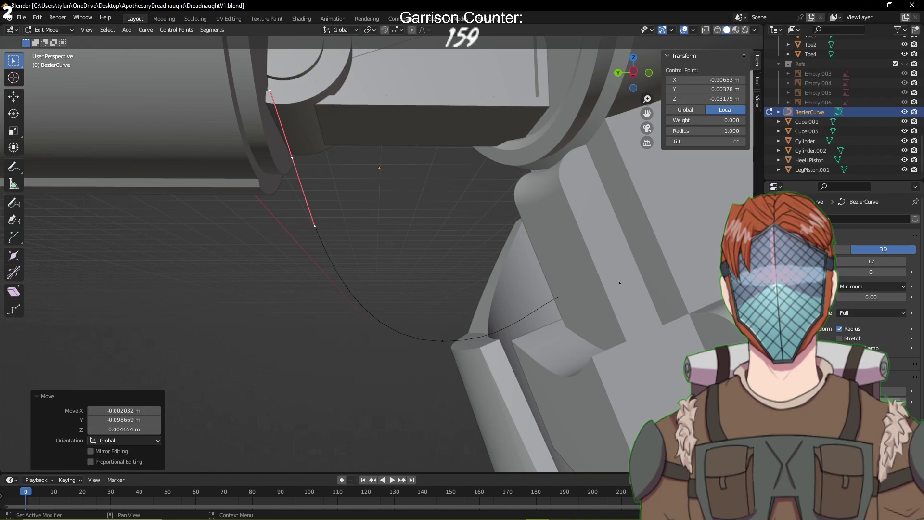
pyautogui.moveTo(871, 401)
pyautogui.mouseDown()
pyautogui.moveTo(890, 401)
pyautogui.moveTo(871, 402)
pyautogui.mouseUp()
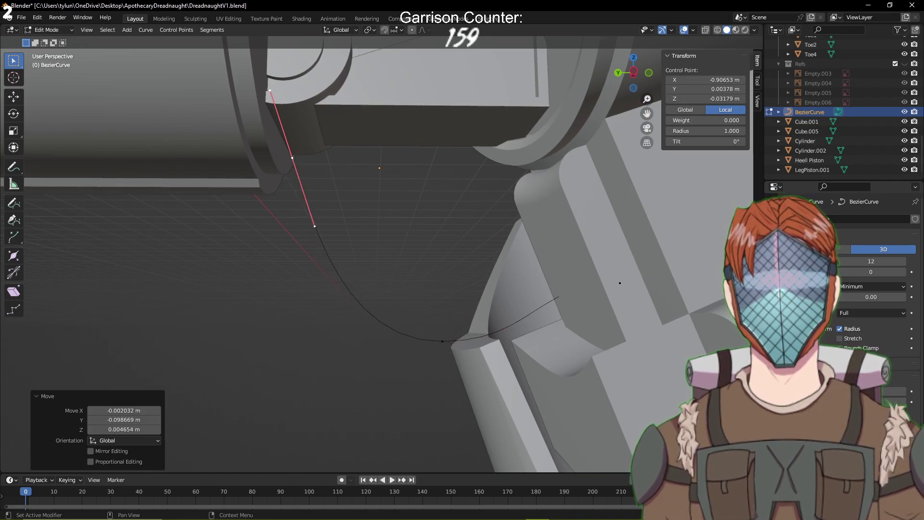
pyautogui.scroll(-1, 871, 289)
pyautogui.scroll(-4, 871, 289)
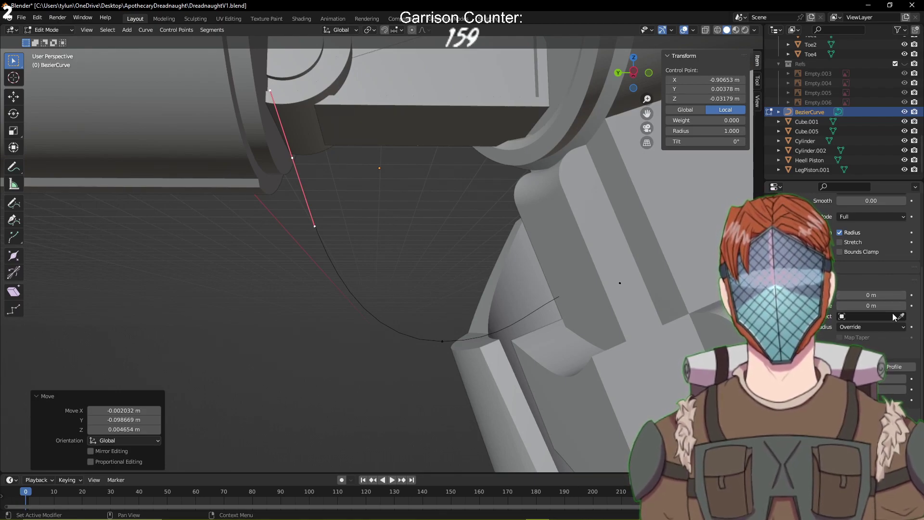
pyautogui.moveTo(870, 308)
pyautogui.mouseDown()
pyautogui.moveTo(890, 309)
pyautogui.moveTo(870, 309)
pyautogui.mouseUp()
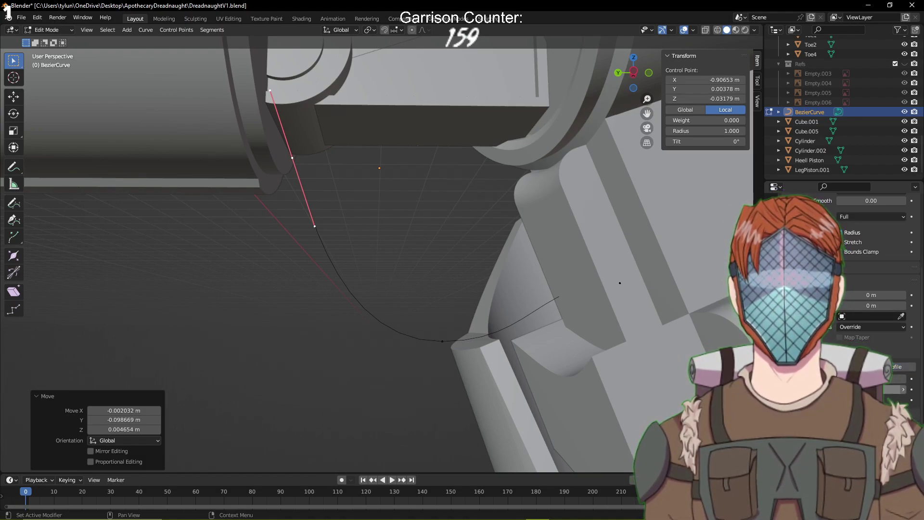
pyautogui.moveTo(871, 378); pyautogui.dragTo(905, 379)
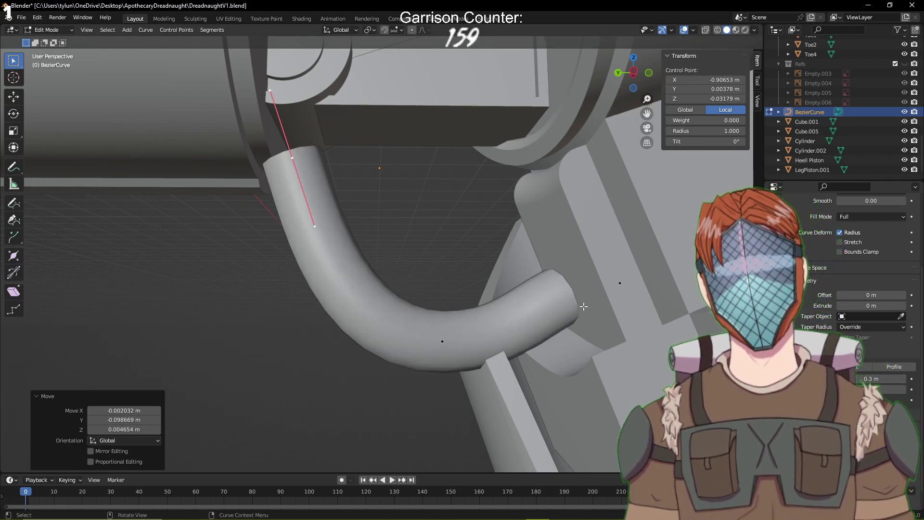
# Set the curve's bevel depth to 0.12 m and its bevel resolution to 2, and save the file
pyautogui.moveTo(456, 243); pyautogui.dragTo(525, 190, button='middle')
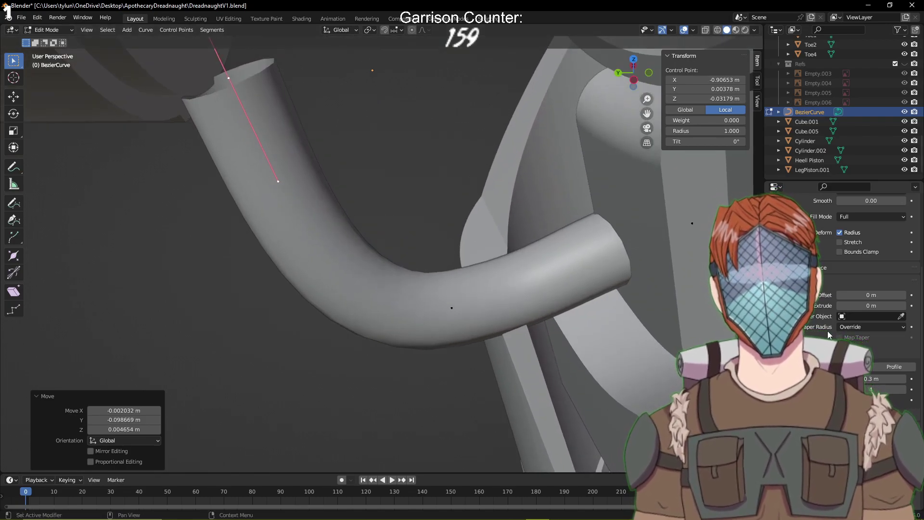
pyautogui.click(867, 389)
pyautogui.click(841, 400)
pyautogui.moveTo(579, 281); pyautogui.dragTo(584, 259, button='middle')
pyautogui.moveTo(868, 391)
pyautogui.mouseDown()
pyautogui.moveTo(843, 391)
pyautogui.moveTo(873, 382)
pyautogui.moveTo(858, 381)
pyautogui.mouseUp()
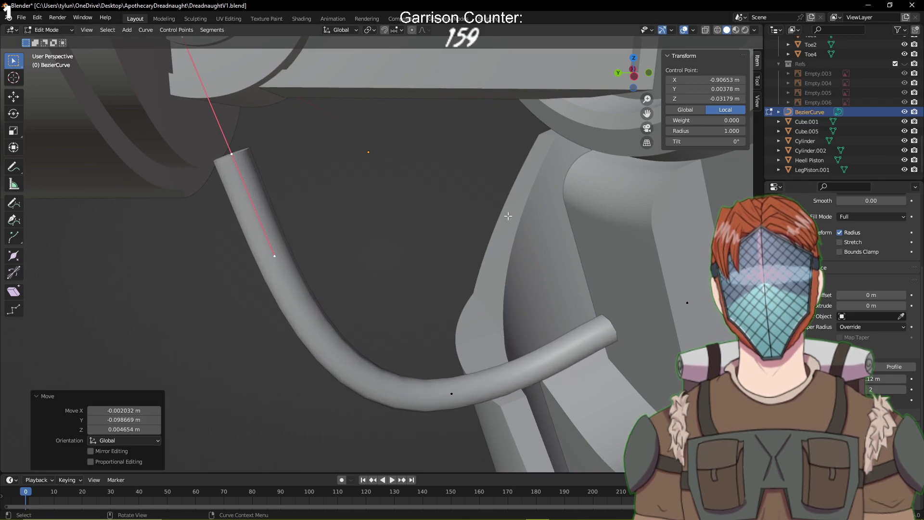
pyautogui.moveTo(443, 205); pyautogui.dragTo(451, 209, button='middle')
pyautogui.hotkey('ctrl', 's')
# Move the hose's crotch-side end point up toward the hip connector
pyautogui.moveTo(387, 200); pyautogui.dragTo(384, 189, button='middle')
pyautogui.press('g')
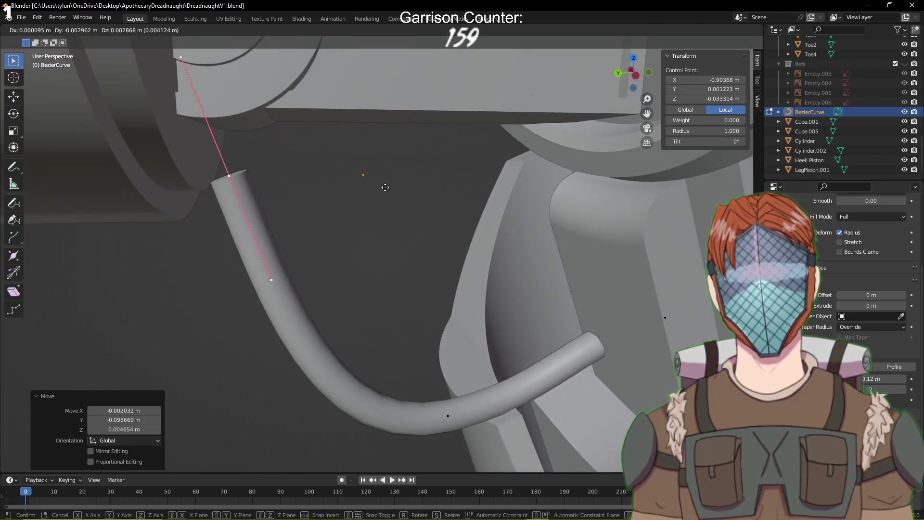
pyautogui.click(388, 152)
# Rotate the hose's middle point about -9.82° in the view plane and save the file
pyautogui.moveTo(388, 153); pyautogui.dragTo(405, 270, button='middle')
pyautogui.click(405, 270)
pyautogui.press('r')
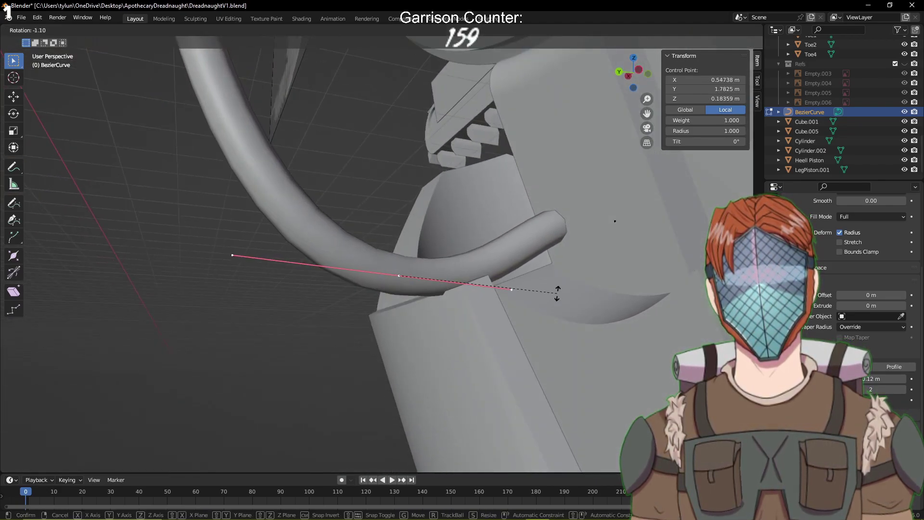
pyautogui.click(544, 270)
pyautogui.moveTo(544, 270); pyautogui.dragTo(521, 276, button='middle')
pyautogui.hotkey('ctrl', 's')
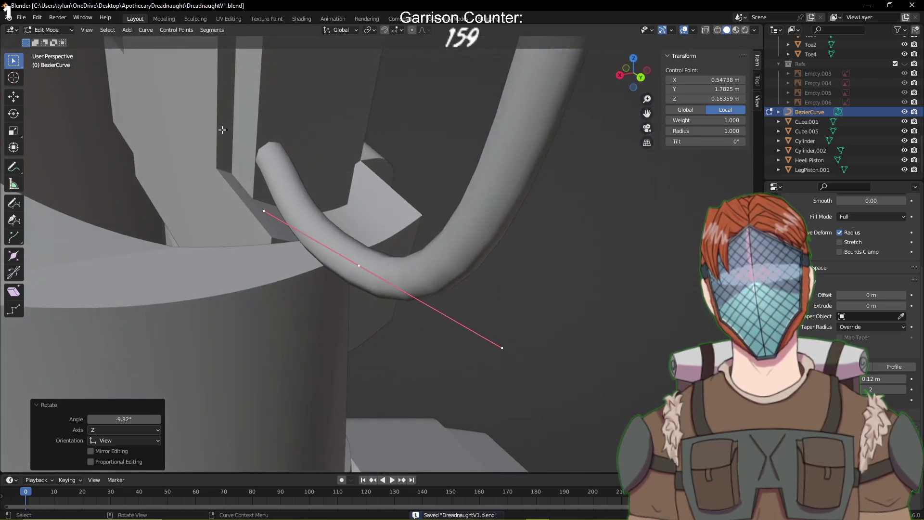
# Shift the hose's leg-side end point, move the middle point about -0.097 m in X, 0.038 m in Y and 0.034 m in Z, and save
pyautogui.click(222, 130)
pyautogui.press('g')
pyautogui.click(264, 122)
pyautogui.click(362, 265)
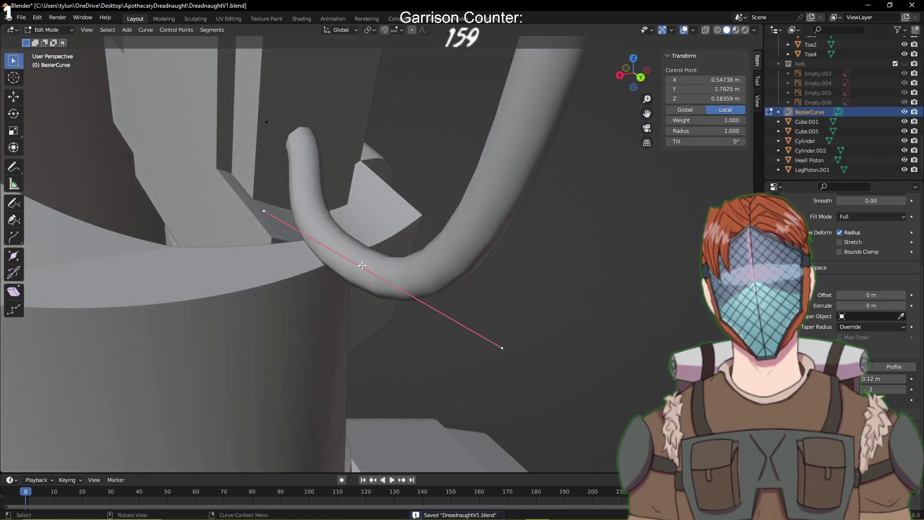
pyautogui.press('g')
pyautogui.click(371, 263)
pyautogui.moveTo(370, 262); pyautogui.dragTo(519, 255, button='middle')
pyautogui.scroll(-5, 494, 213)
pyautogui.hotkey('ctrl', 's')
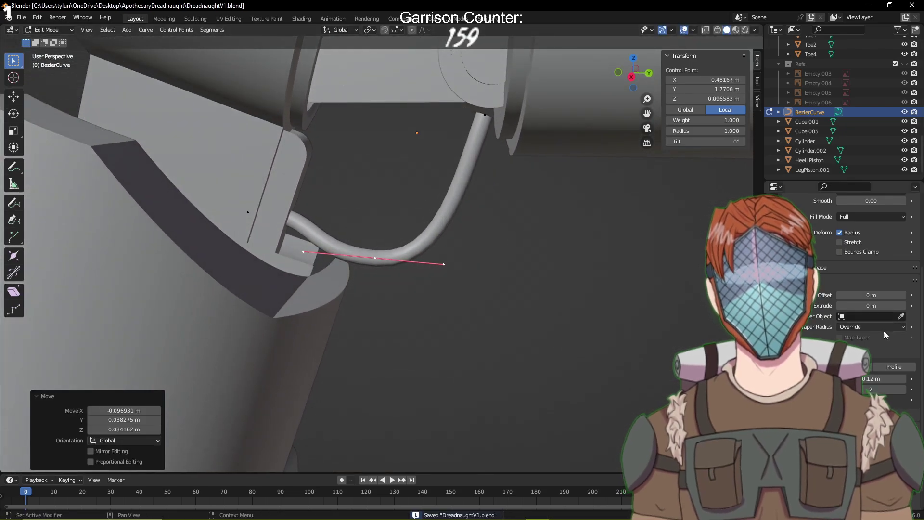
# Set the hose's bevel depth to 0.22 m and save the file
pyautogui.moveTo(859, 379); pyautogui.dragTo(883, 379)
pyautogui.keyDown('shift'); pyautogui.moveTo(585, 250); pyautogui.dragTo(534, 266, button='middle'); pyautogui.keyUp('shift')
pyautogui.hotkey('ctrl', 's')
pyautogui.scroll(-7, 569, 282)
pyautogui.scroll(6, 529, 295)
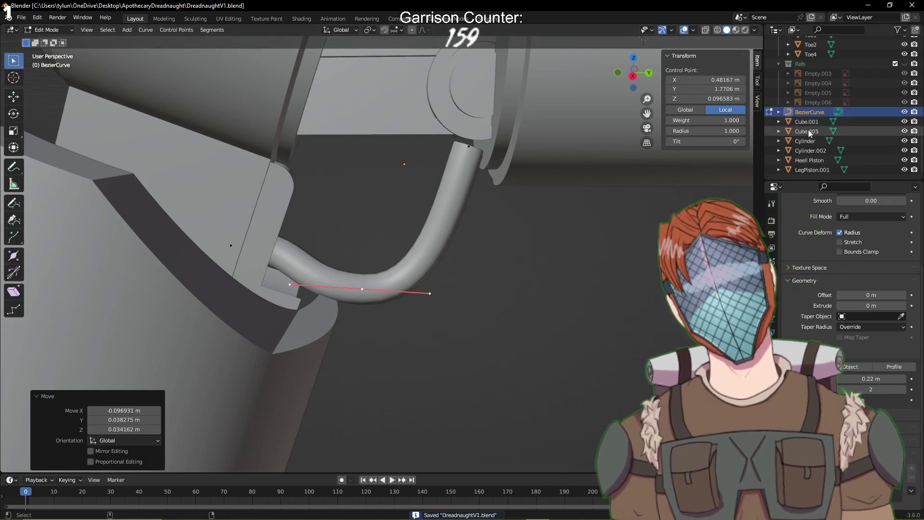
# Paste a copy of the hose, move all points of the edited hose about -0.207 m X, -0.298 m Y and 0.942 m Z, and save
pyautogui.hotkey('ctrl', 'v')
pyautogui.press('g')
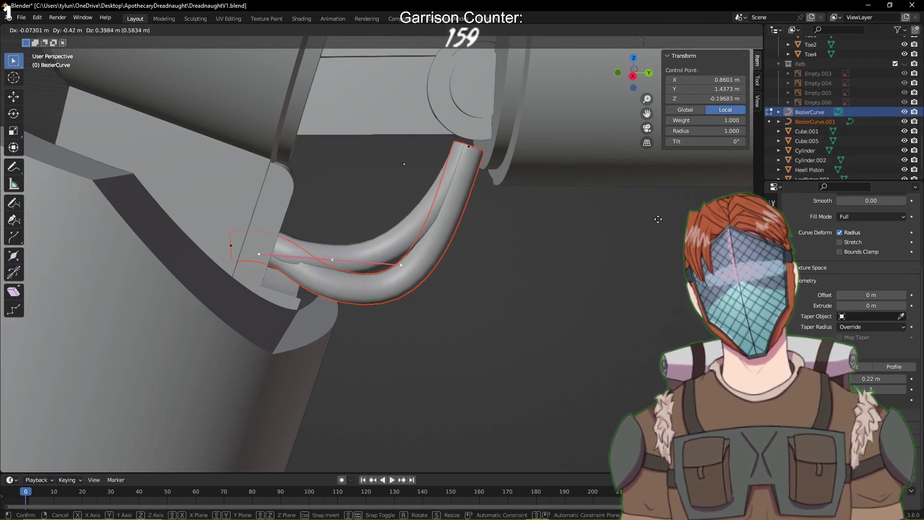
pyautogui.click(662, 208)
pyautogui.hotkey('ctrl', 'z')
pyautogui.press('g')
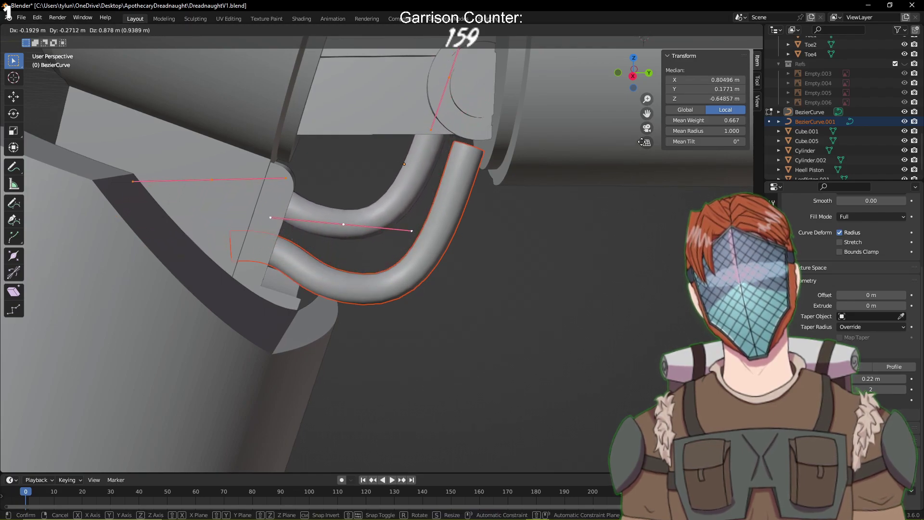
pyautogui.click(637, 159)
pyautogui.moveTo(636, 159); pyautogui.dragTo(530, 334, button='middle')
pyautogui.hotkey('ctrl', 's')
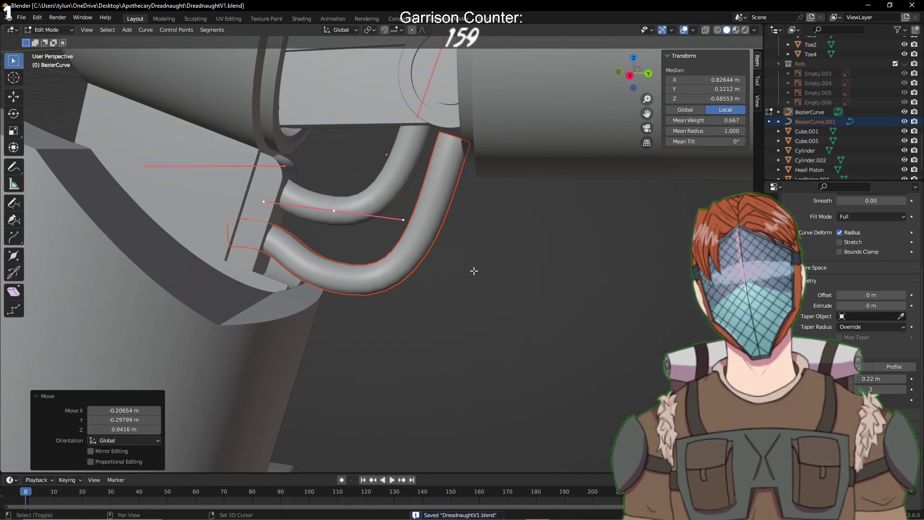
# Switch from the upper hose to editing the lower hose curve, saving the file and deselecting all its control points
pyautogui.keyDown('shift'); pyautogui.moveTo(472, 270); pyautogui.dragTo(489, 311, button='middle'); pyautogui.keyUp('shift')
pyautogui.press('Tab')
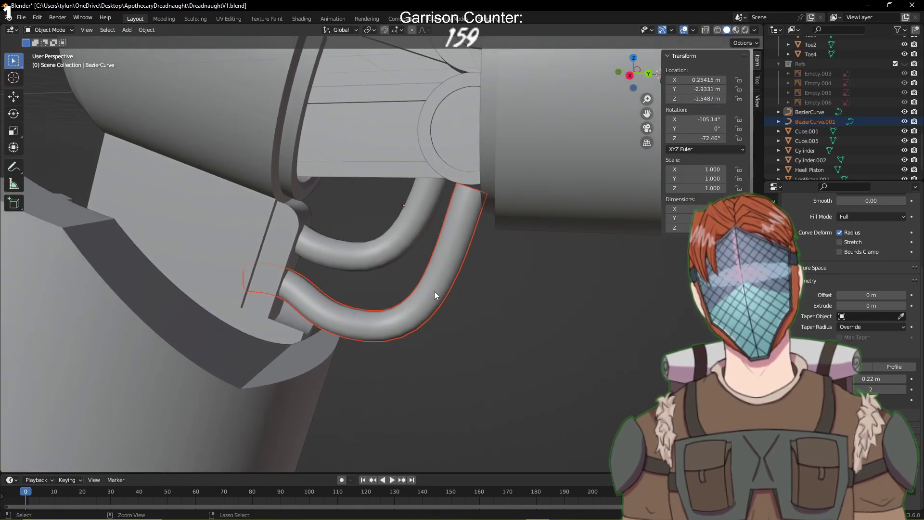
pyautogui.click(441, 270)
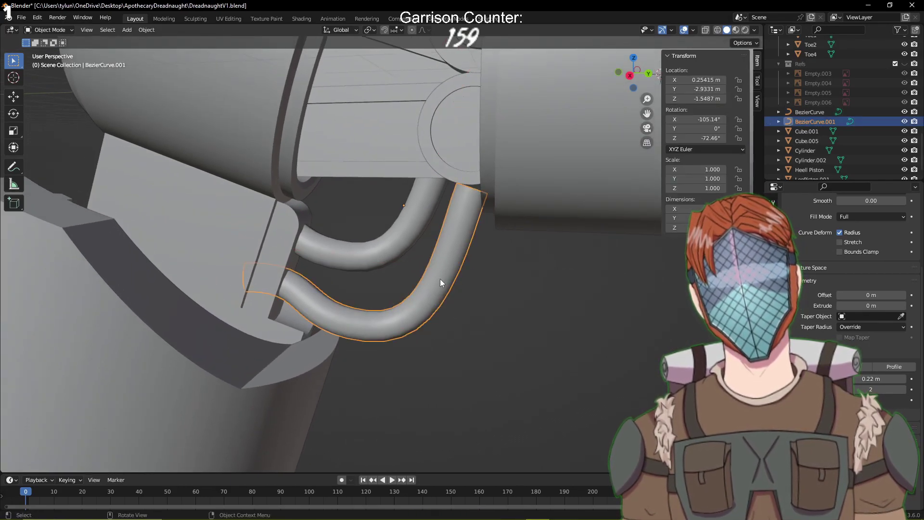
pyautogui.scroll(5, 440, 279)
pyautogui.scroll(-2, 450, 287)
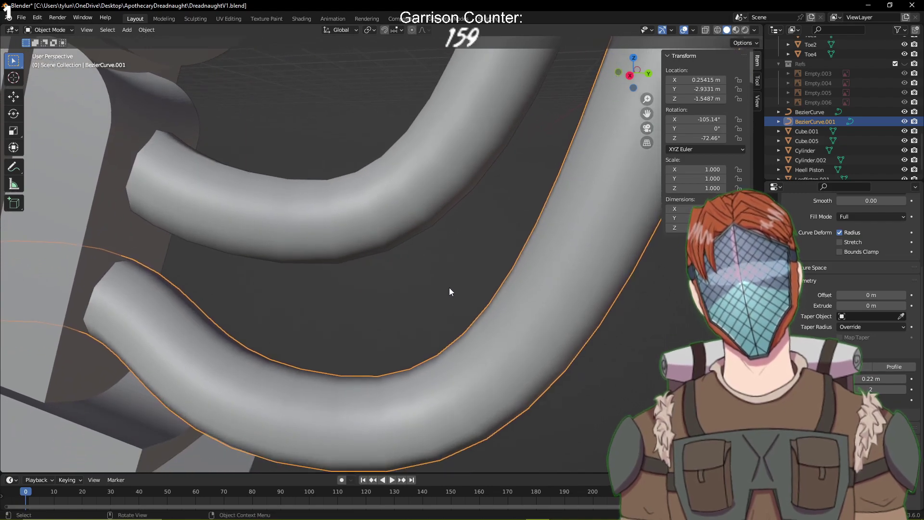
pyautogui.hotkey('ctrl', 's')
pyautogui.press('Tab')
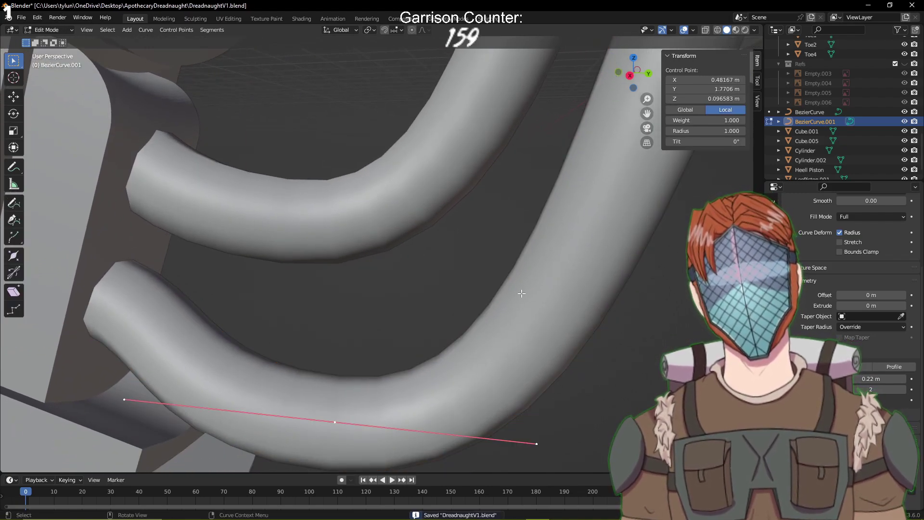
pyautogui.hotkey('alt', 'a')
pyautogui.scroll(-2, 427, 341)
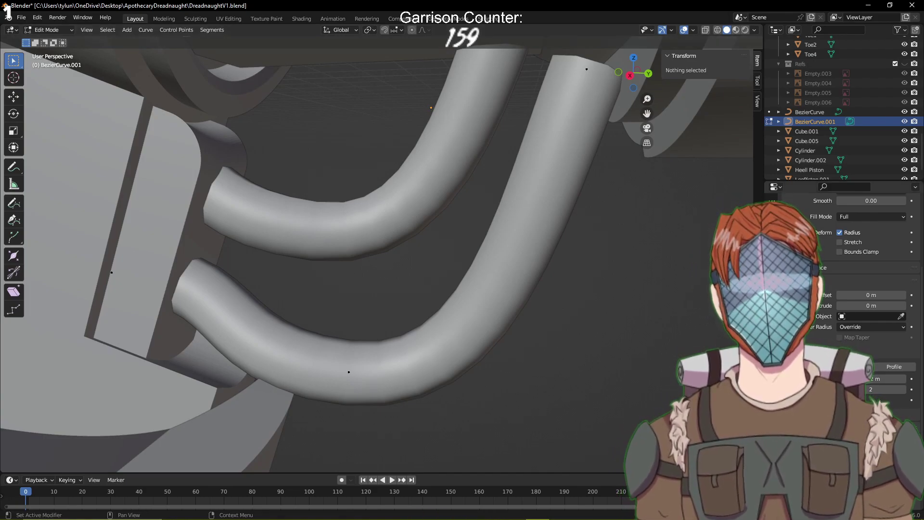
# Try the Object bevel mode on the lower hose and return it to Round
pyautogui.click(847, 367)
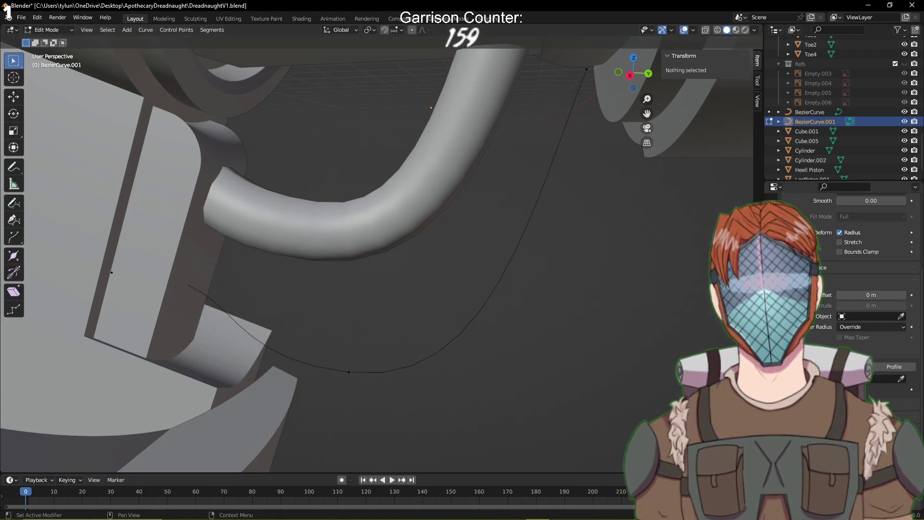
pyautogui.click(805, 367)
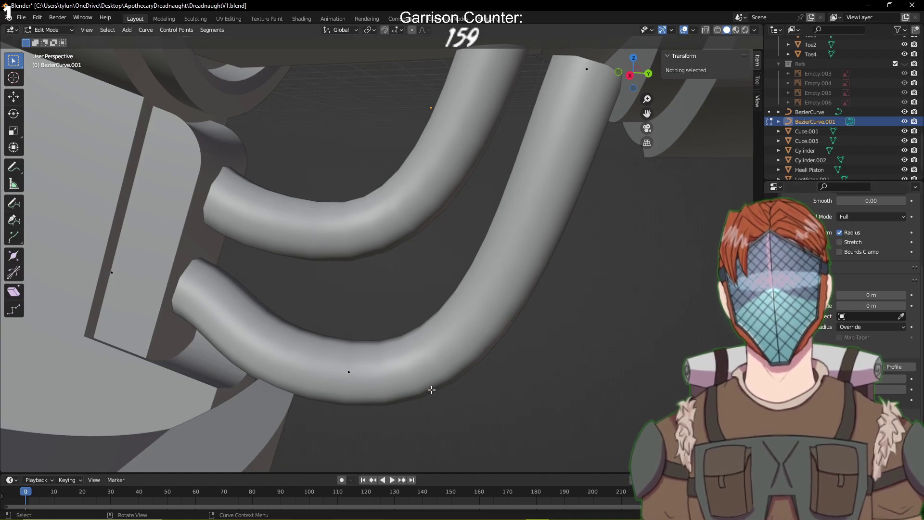
pyautogui.scroll(-4, 387, 304)
pyautogui.moveTo(417, 315); pyautogui.dragTo(436, 296, button='middle')
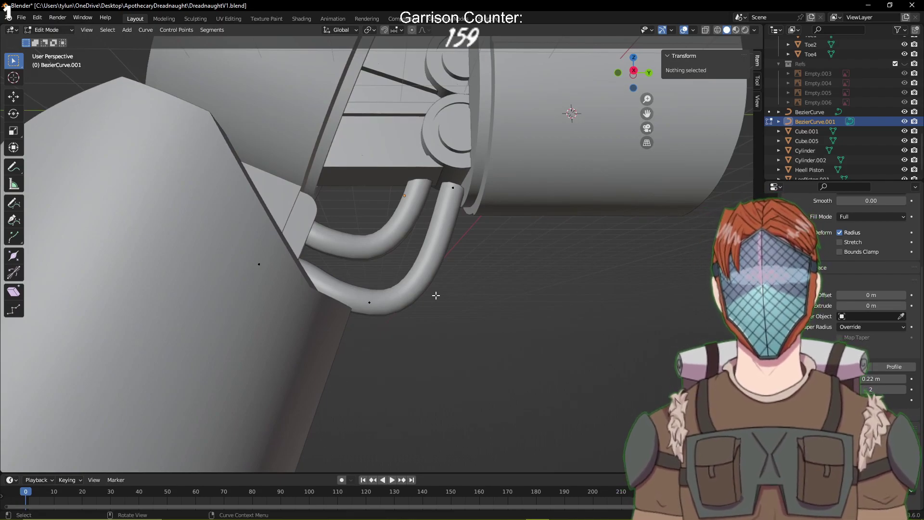
pyautogui.scroll(3, 436, 295)
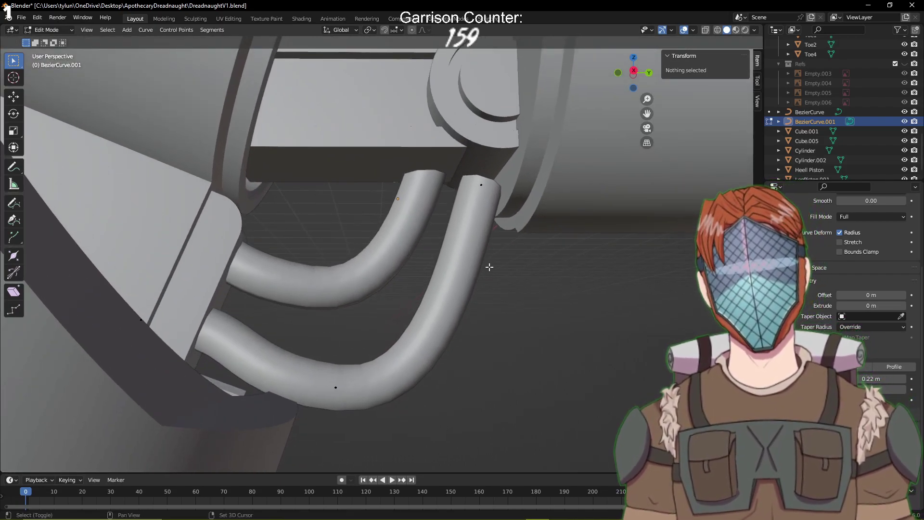
# Check the lower hose's crotch-side end point, clear the selection and save the file
pyautogui.click(486, 189)
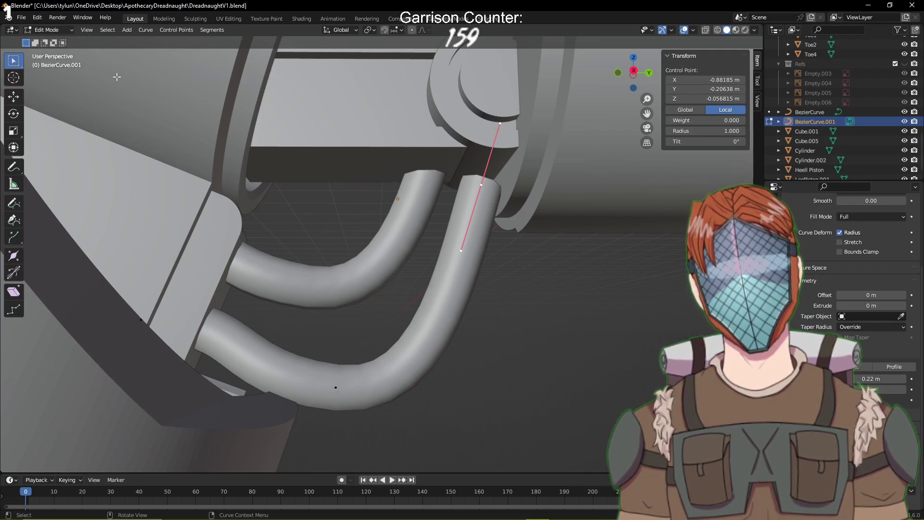
pyautogui.click(543, 339)
pyautogui.hotkey('ctrl', 's')
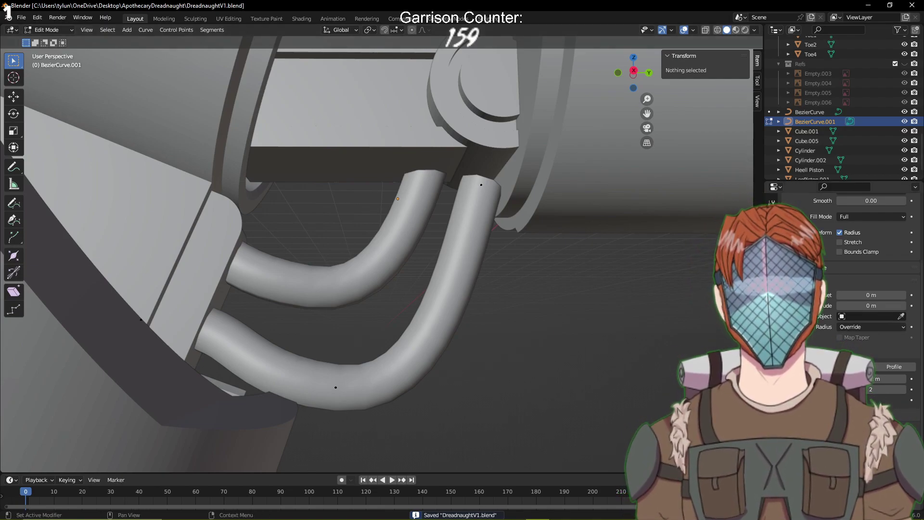
# Try shortening the lower hose at its crotch end by reducing the bevel mapping's end factor, and restore its full length
pyautogui.moveTo(891, 439); pyautogui.dragTo(870, 439)
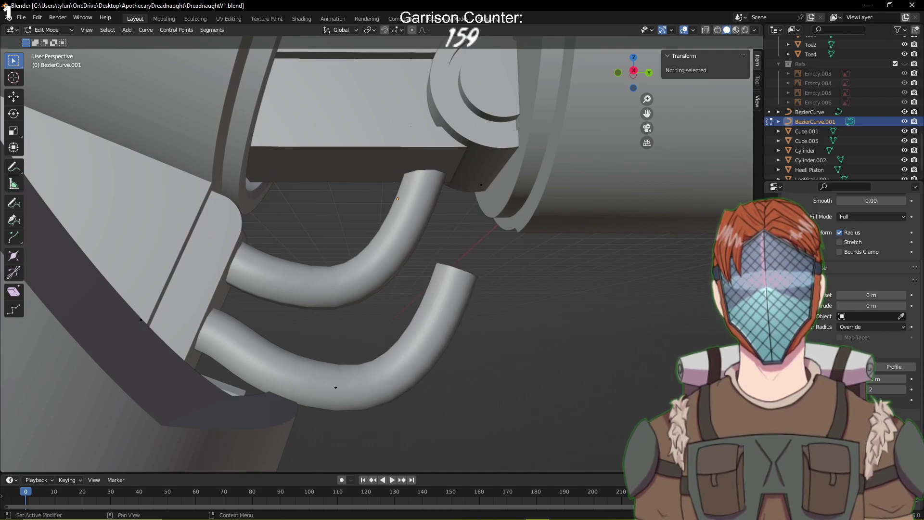
pyautogui.hotkey('ctrl', 'z')
pyautogui.hotkey('ctrl', 'z')
pyautogui.hotkey('ctrl', 'z')
pyautogui.hotkey('ctrl', 'z')
pyautogui.hotkey('ctrl', 'z')
pyautogui.hotkey('ctrl', 'z')
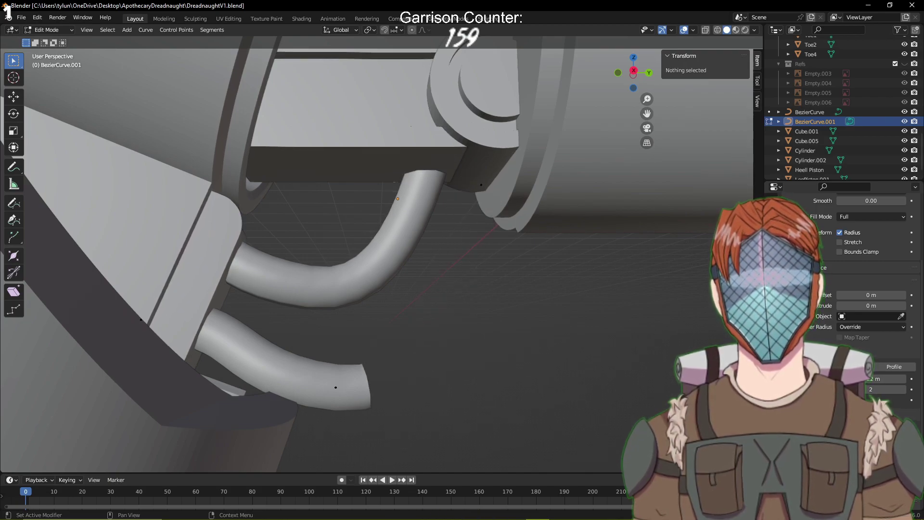
pyautogui.hotkey('ctrl', 'shift', 'z')
pyautogui.hotkey('ctrl', 'shift', 'z')
pyautogui.hotkey('ctrl', 'shift', 'z')
pyautogui.hotkey('ctrl', 'shift', 'z')
pyautogui.hotkey('ctrl', 'shift', 'z')
pyautogui.hotkey('ctrl', 'shift', 'z')
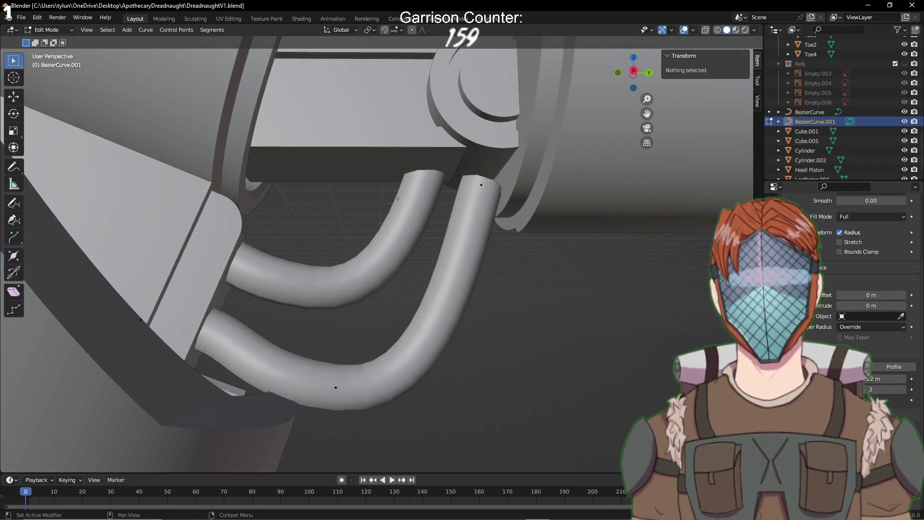
# Try trimming the lower hose from its leg end with the bevel mapping's start factor, and restore the full hose
pyautogui.hotkey('ctrl', 'z')
pyautogui.hotkey('ctrl', 'z')
pyautogui.hotkey('ctrl', 'z')
pyautogui.hotkey('ctrl', 'z')
pyautogui.hotkey('ctrl', 'z')
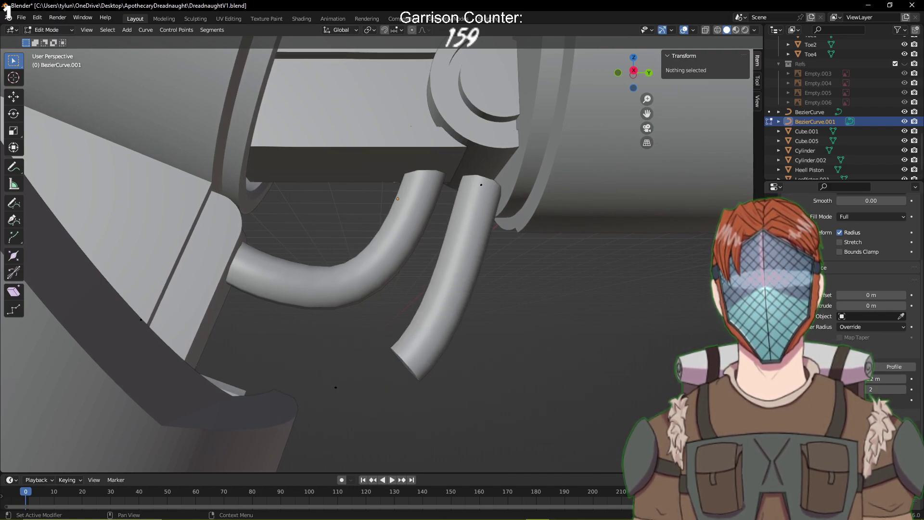
pyautogui.hotkey('ctrl', 'shift', 'z')
pyautogui.hotkey('ctrl', 'shift', 'z')
pyautogui.hotkey('ctrl', 'shift', 'z')
pyautogui.hotkey('ctrl', 'shift', 'z')
pyautogui.hotkey('ctrl', 'shift', 'z')
pyautogui.hotkey('ctrl', 'z')
pyautogui.hotkey('ctrl', 'z')
pyautogui.hotkey('ctrl', 'z')
pyautogui.hotkey('ctrl', 'z')
pyautogui.hotkey('ctrl', 'z')
pyautogui.hotkey('ctrl', 'z')
pyautogui.hotkey('ctrl', 'shift', 'z')
pyautogui.hotkey('ctrl', 'shift', 'z')
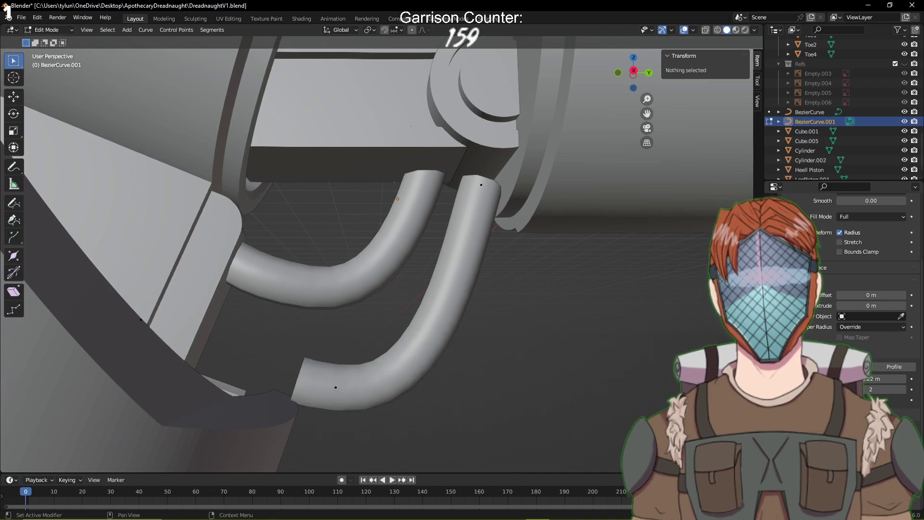
pyautogui.hotkey('ctrl', 'shift', 'z')
pyautogui.hotkey('ctrl', 'shift', 'z')
pyautogui.hotkey('ctrl', 'shift', 'z')
pyautogui.hotkey('ctrl', 'shift', 'z')
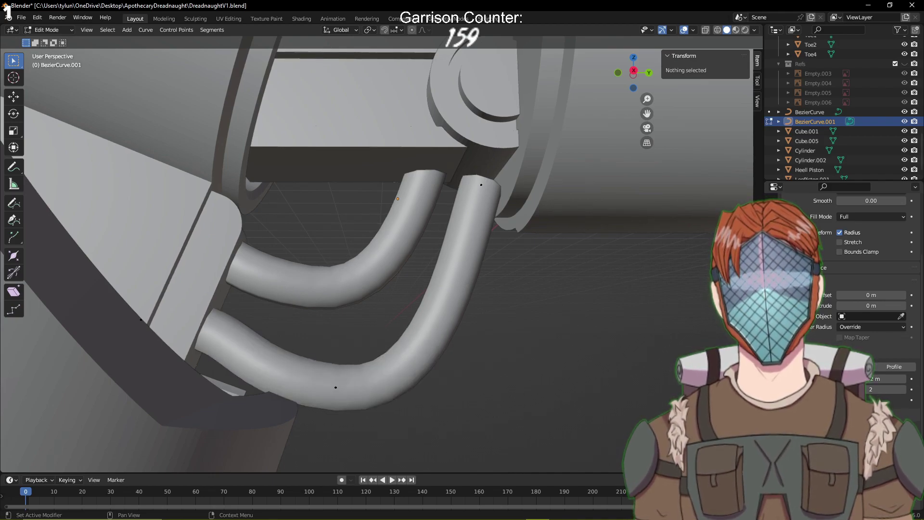
# Try extruding the lower hose curve's geometry, examine the widened shape and reset Extrude to 0 m
pyautogui.scroll(-5, 867, 289)
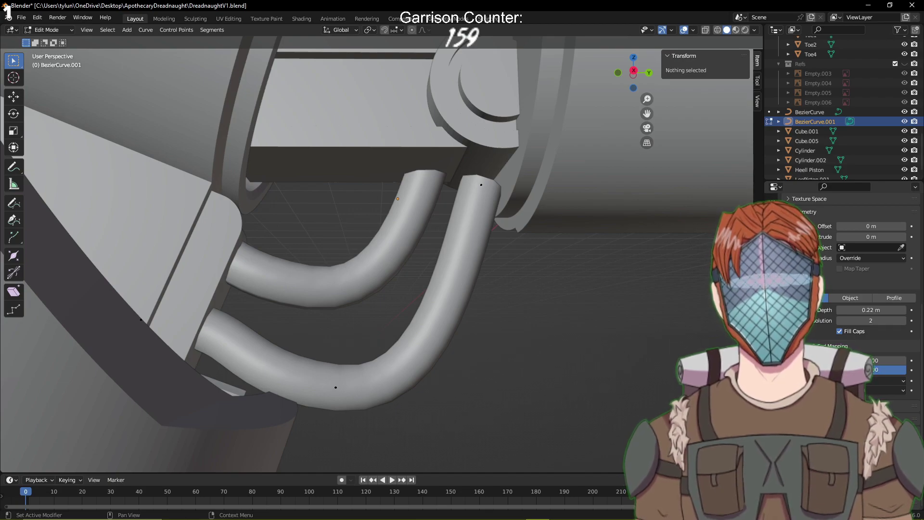
pyautogui.scroll(-2, 867, 289)
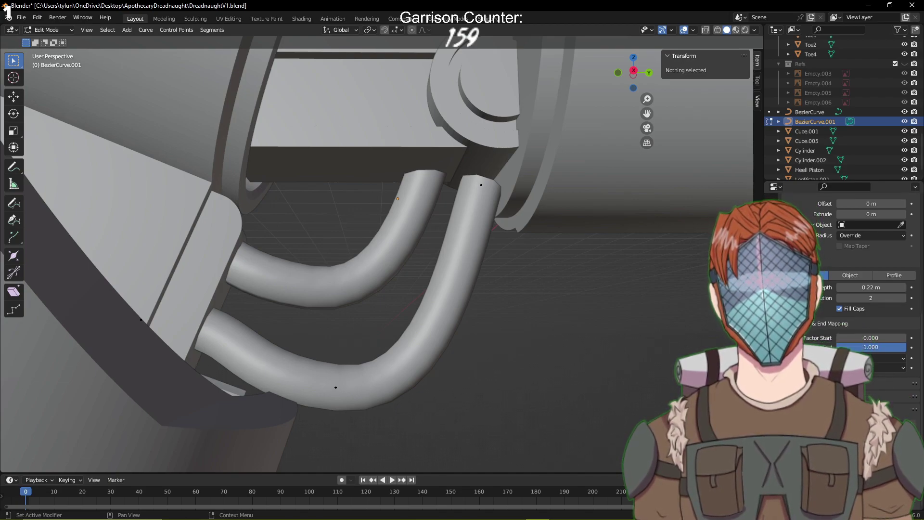
pyautogui.scroll(2, 866, 288)
pyautogui.scroll(2, 867, 289)
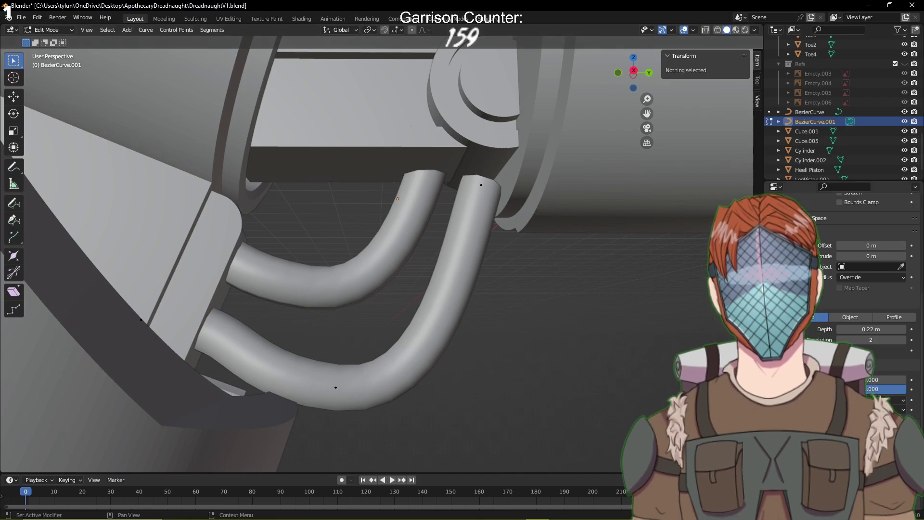
pyautogui.moveTo(860, 242)
pyautogui.mouseDown()
pyautogui.moveTo(882, 242)
pyautogui.moveTo(851, 242)
pyautogui.moveTo(865, 257)
pyautogui.mouseUp()
pyautogui.press('Return')
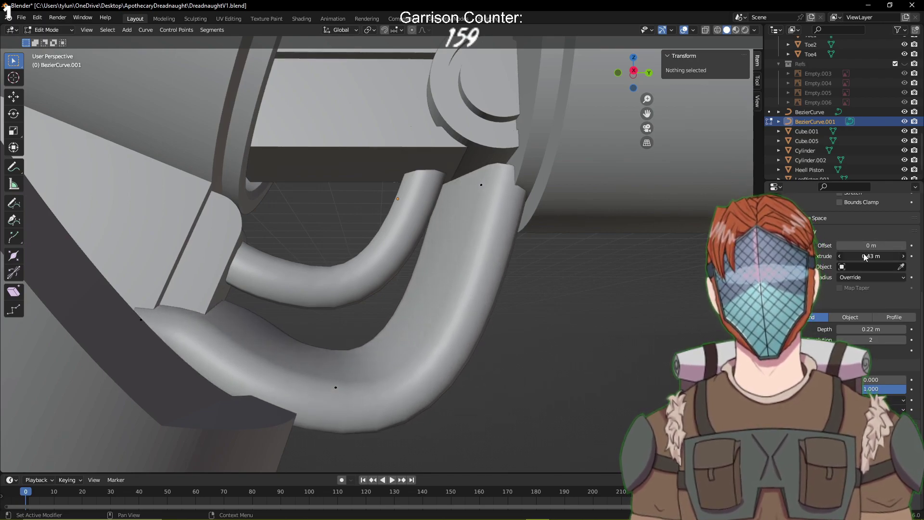
pyautogui.moveTo(530, 289); pyautogui.dragTo(619, 285, button='middle')
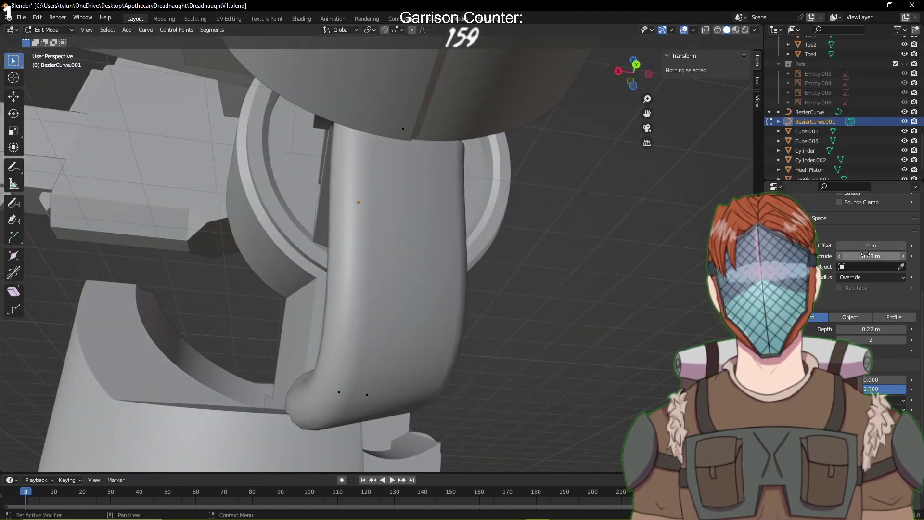
pyautogui.write('0')
pyautogui.press('Return')
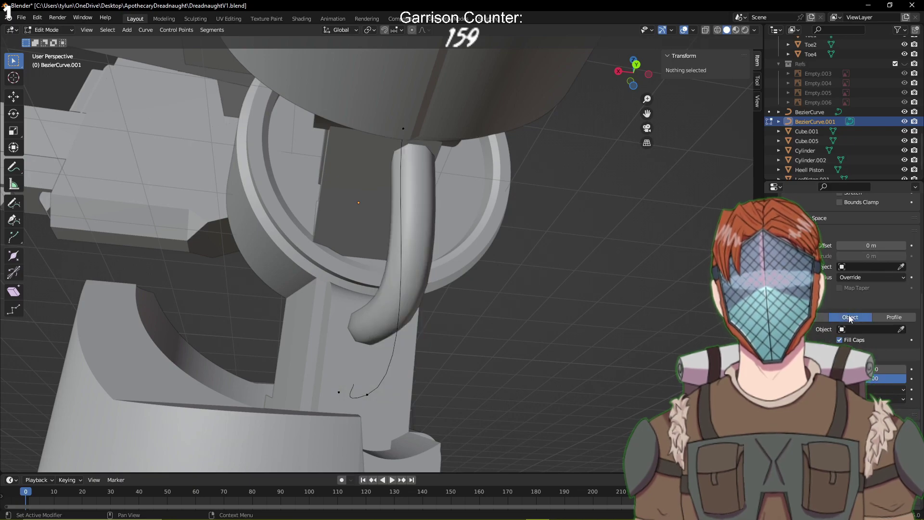
# Try the Profile bevel mode on the lower hose, reshape its profile curve and return the bevel to Round
pyautogui.click(887, 319)
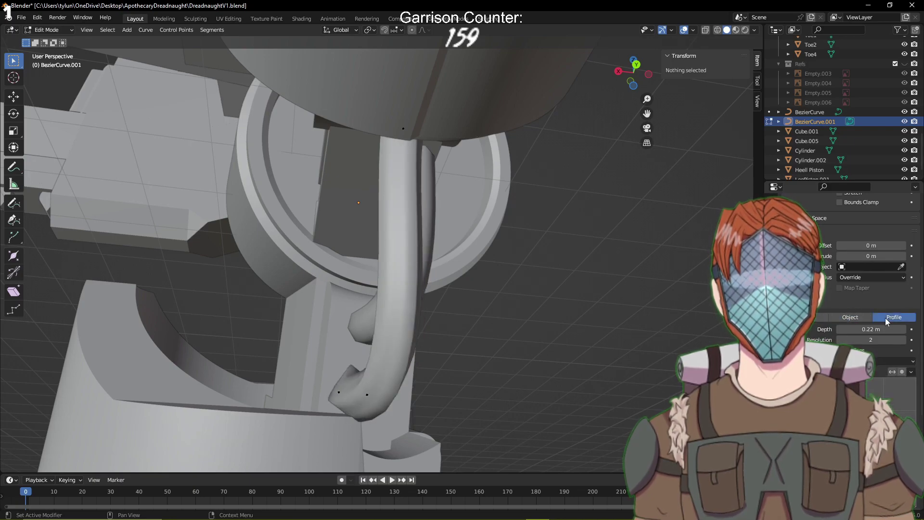
pyautogui.moveTo(570, 303); pyautogui.dragTo(590, 318, button='middle')
pyautogui.click(807, 317)
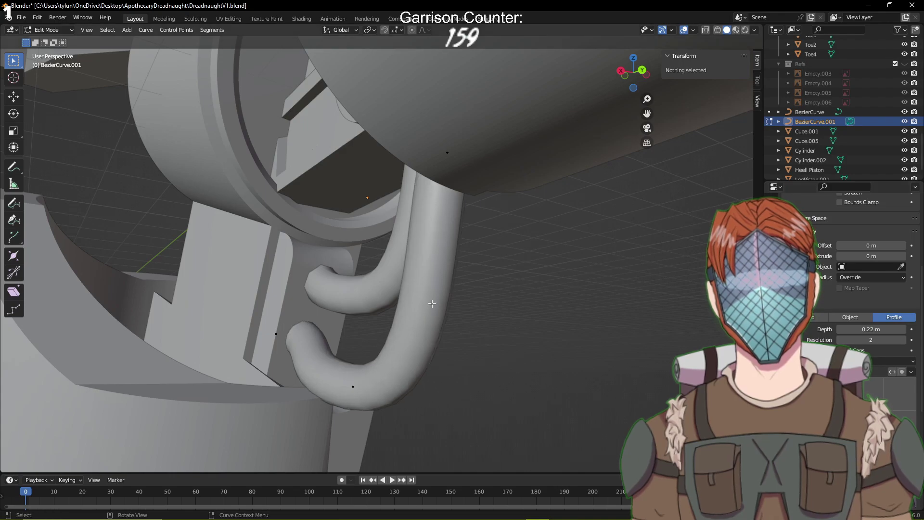
pyautogui.moveTo(380, 334); pyautogui.dragTo(380, 333)
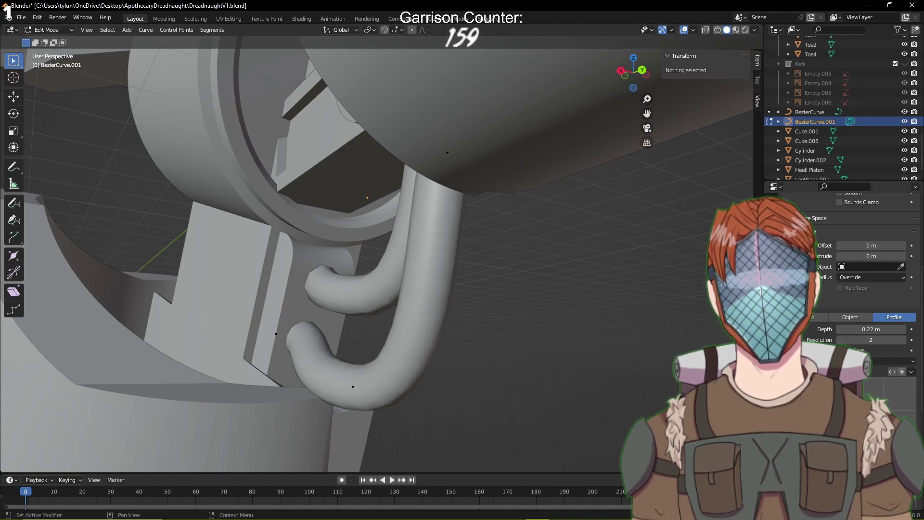
pyautogui.moveTo(573, 434); pyautogui.dragTo(463, 270, button='middle')
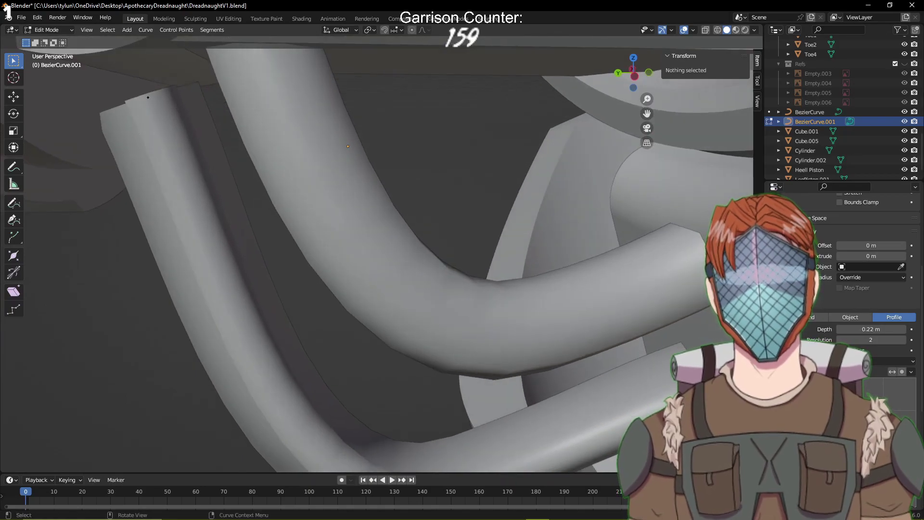
pyautogui.moveTo(840, 424)
pyautogui.mouseDown()
pyautogui.moveTo(862, 404)
pyautogui.moveTo(833, 431)
pyautogui.mouseUp()
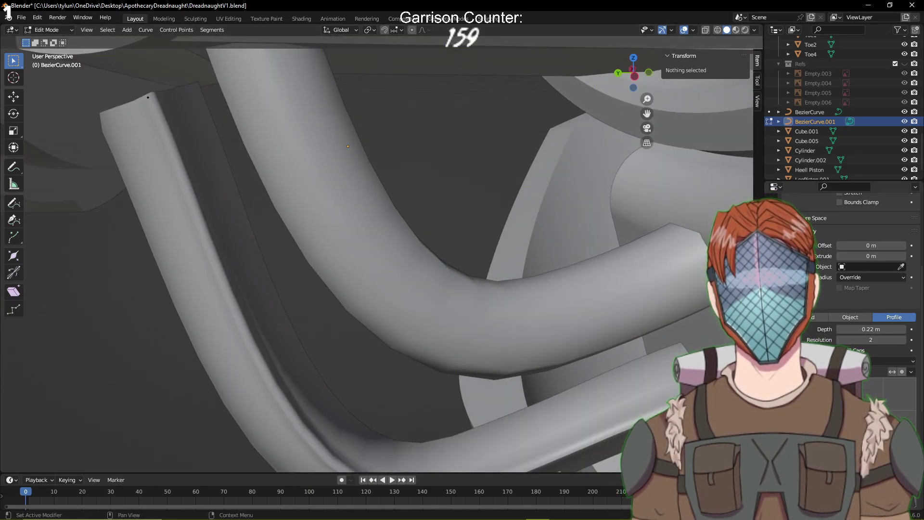
pyautogui.moveTo(474, 332); pyautogui.dragTo(751, 320, button='middle')
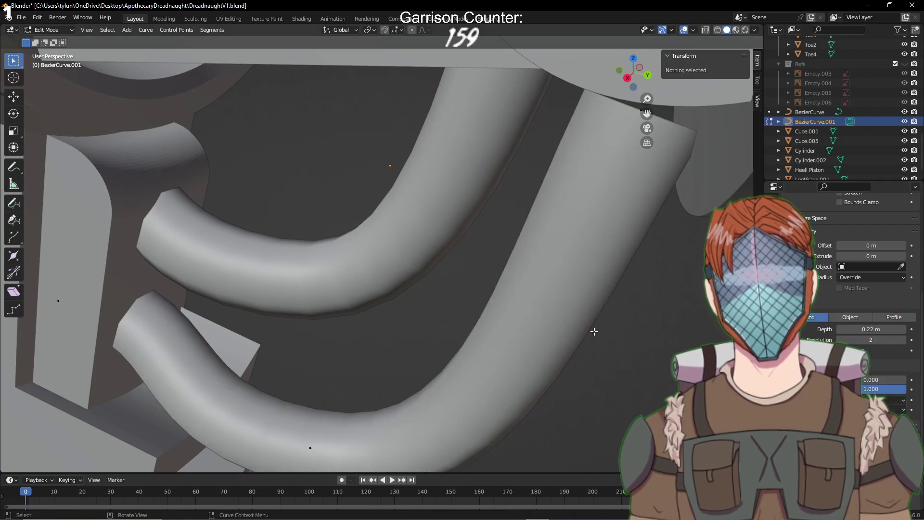
# Set the lower hose's bevel resolution to 4 and save the file
pyautogui.moveTo(595, 331); pyautogui.dragTo(547, 310, button='middle')
pyautogui.moveTo(871, 340); pyautogui.dragTo(883, 339)
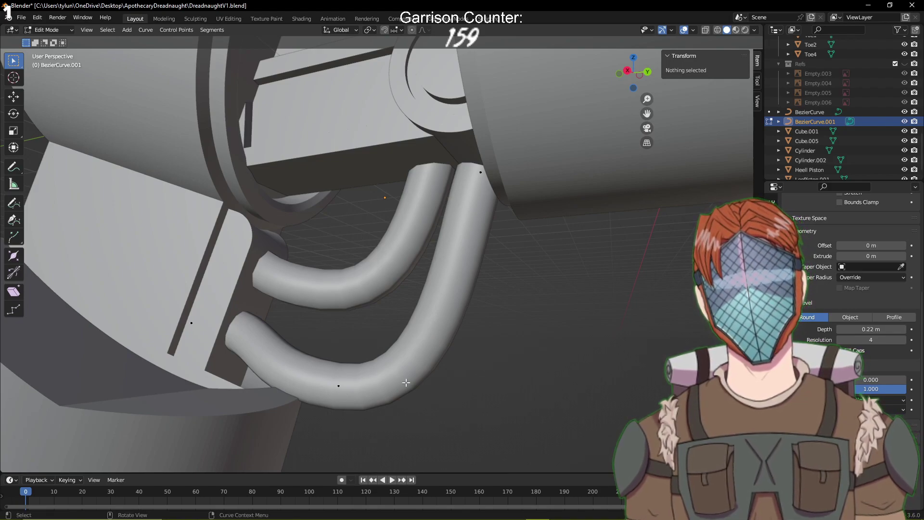
pyautogui.hotkey('ctrl', 's')
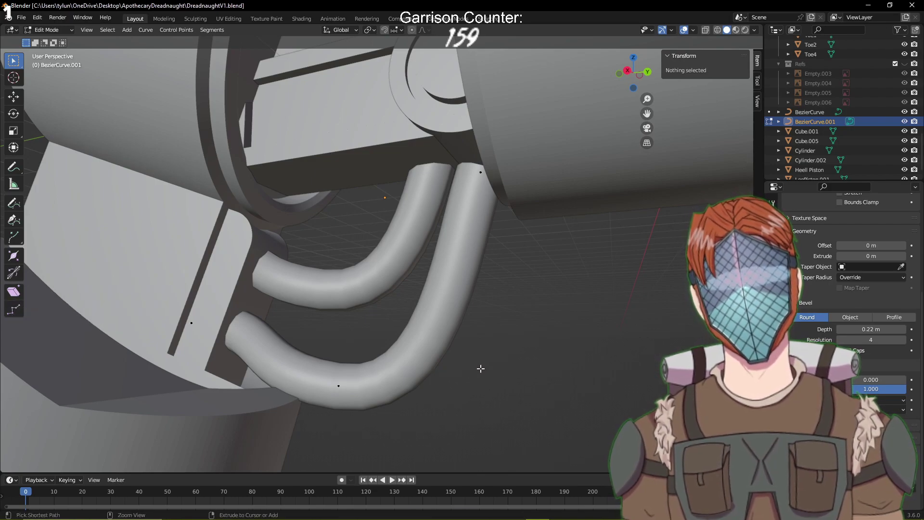
pyautogui.hotkey('ctrl', 's')
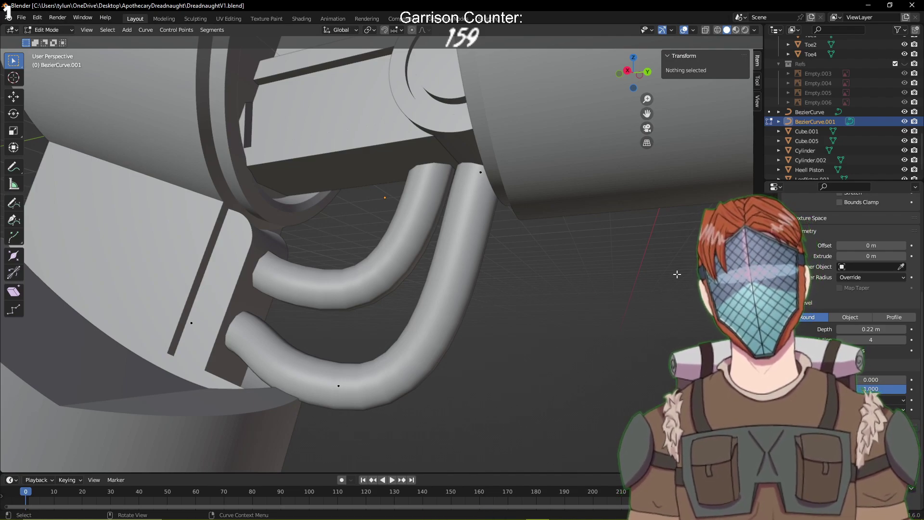
# Select the lower hose's crotch-side end point for a closer look, save the file and clear the point selection
pyautogui.moveTo(633, 251); pyautogui.dragTo(559, 156, button='middle')
pyautogui.scroll(5, 602, 252)
pyautogui.click(559, 114)
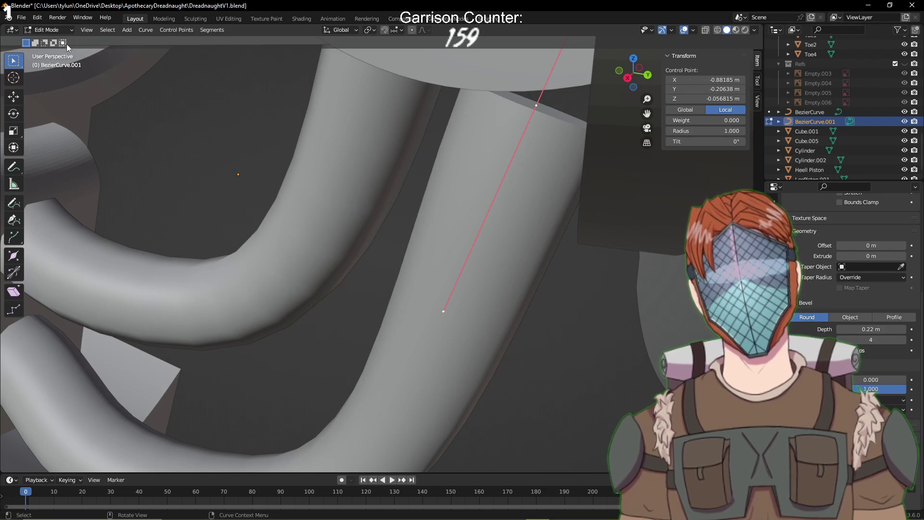
pyautogui.hotkey('ctrl', 's')
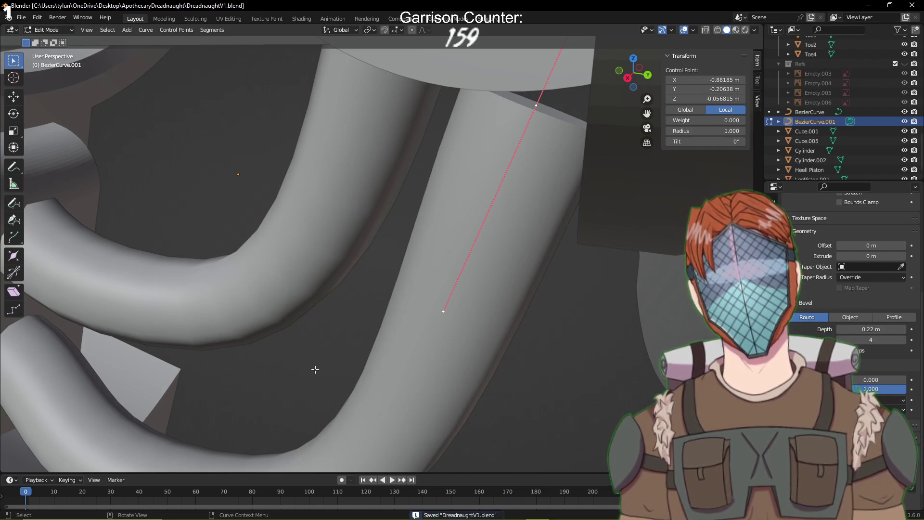
pyautogui.press('Tab')
pyautogui.press('Tab')
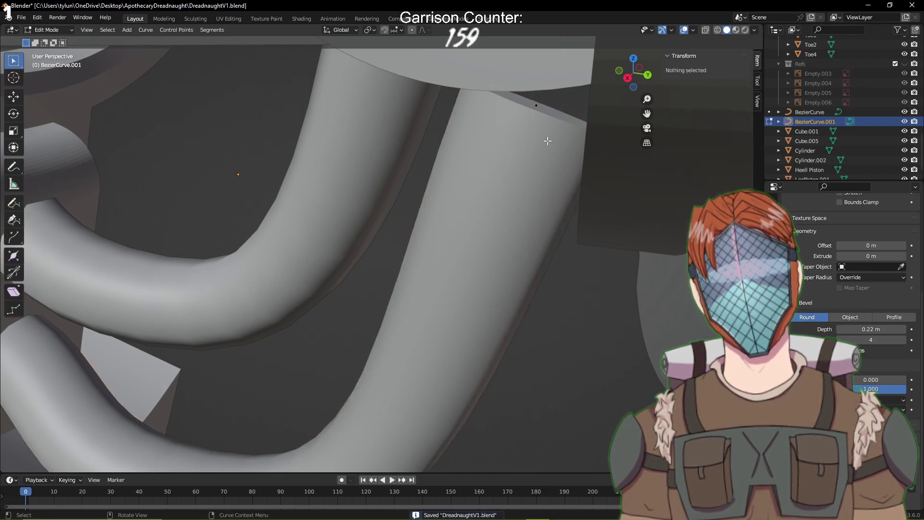
# Review the lower hose's object commands, and select its crotch-side end point and that point's lower handle in Edit Mode
pyautogui.press('Tab')
pyautogui.rightClick(523, 129)
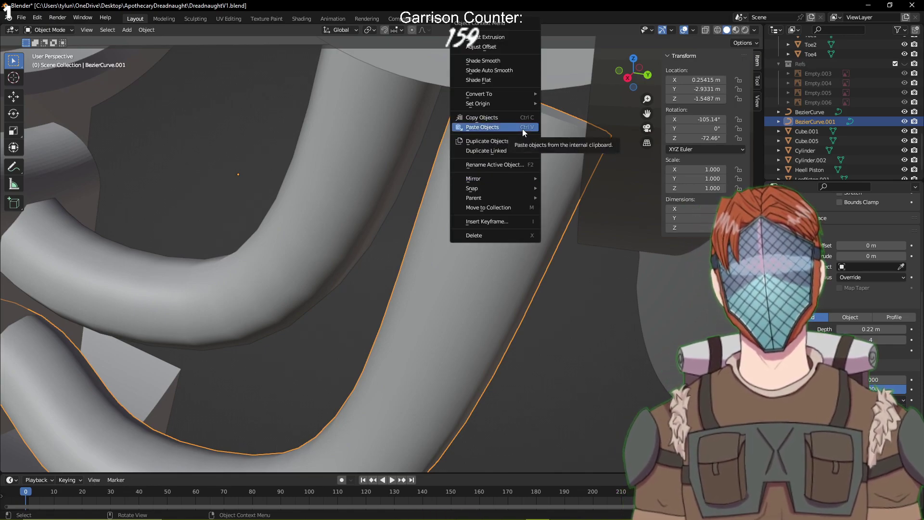
pyautogui.click(528, 128)
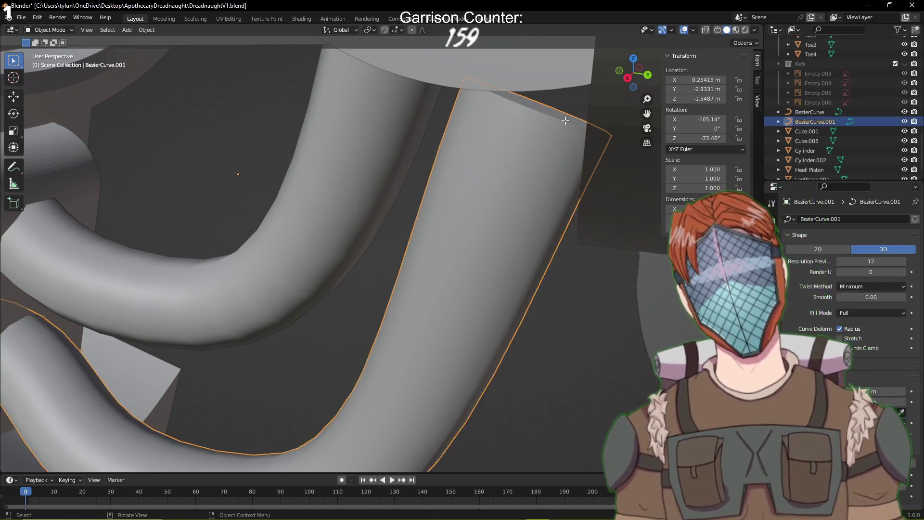
pyautogui.press('Tab')
pyautogui.click(537, 108)
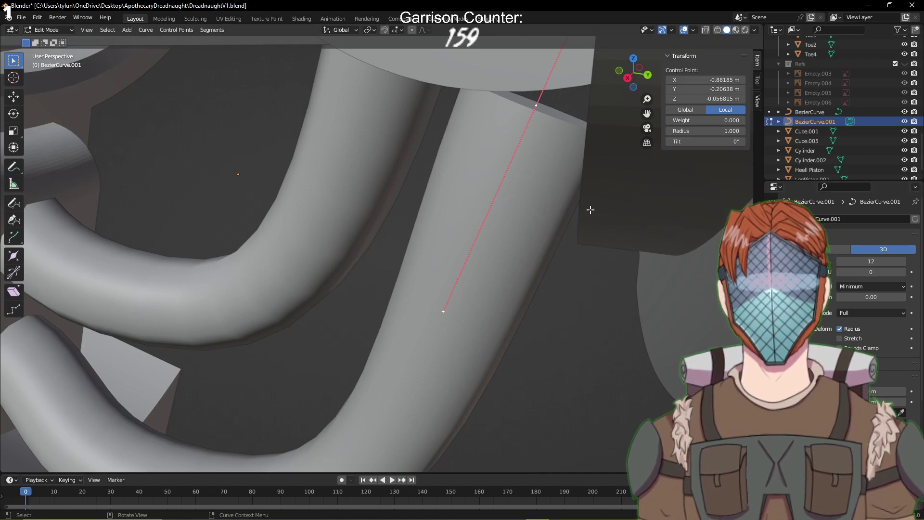
pyautogui.scroll(-3, 666, 221)
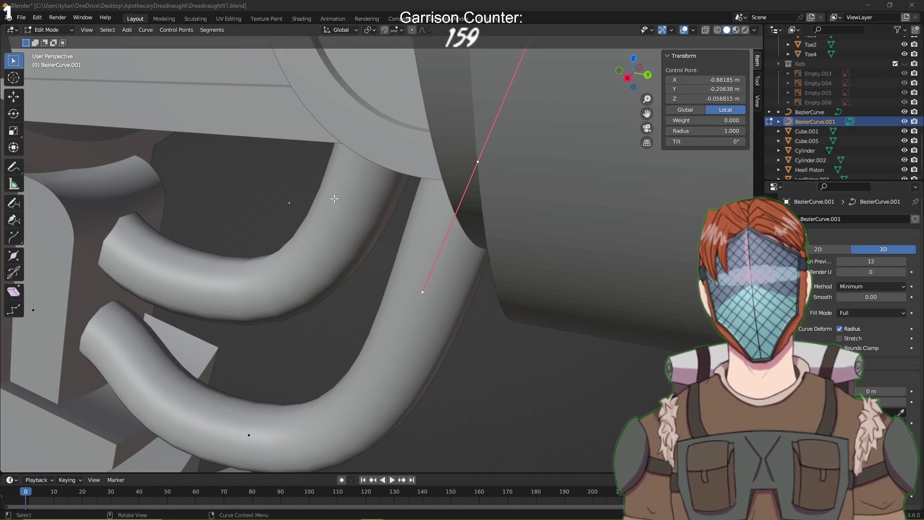
pyautogui.click(440, 290)
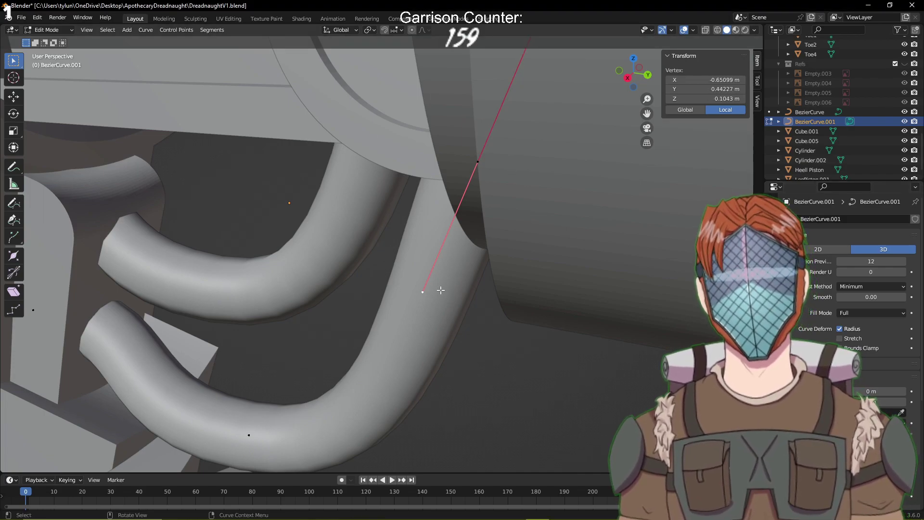
# Convert the lower hose curve to a mesh in Object Mode and open the mesh for editing
pyautogui.click(50, 31)
pyautogui.click(48, 41)
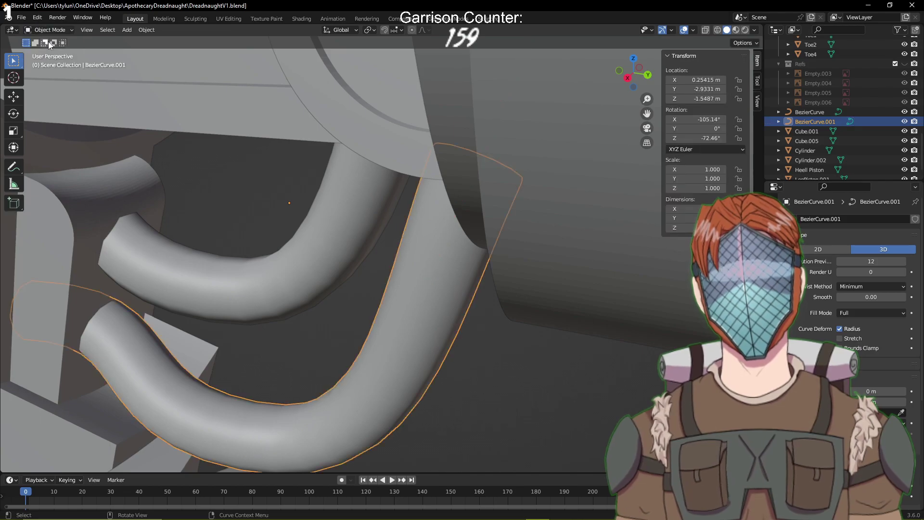
pyautogui.click(147, 30)
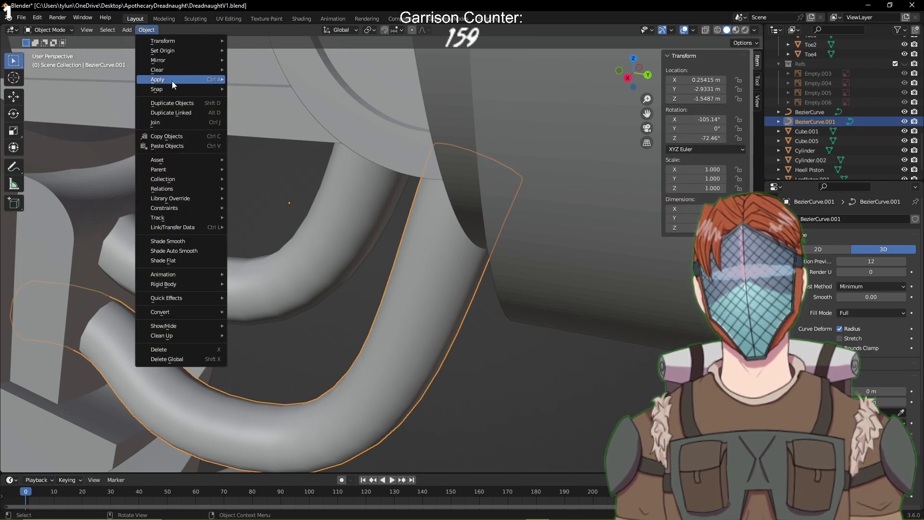
pyautogui.moveTo(184, 312)
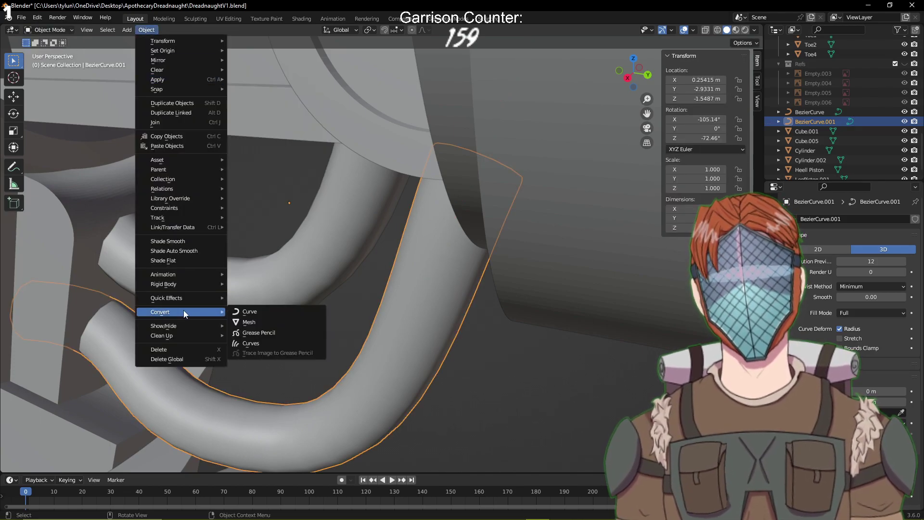
pyautogui.click(260, 321)
pyautogui.press('Tab')
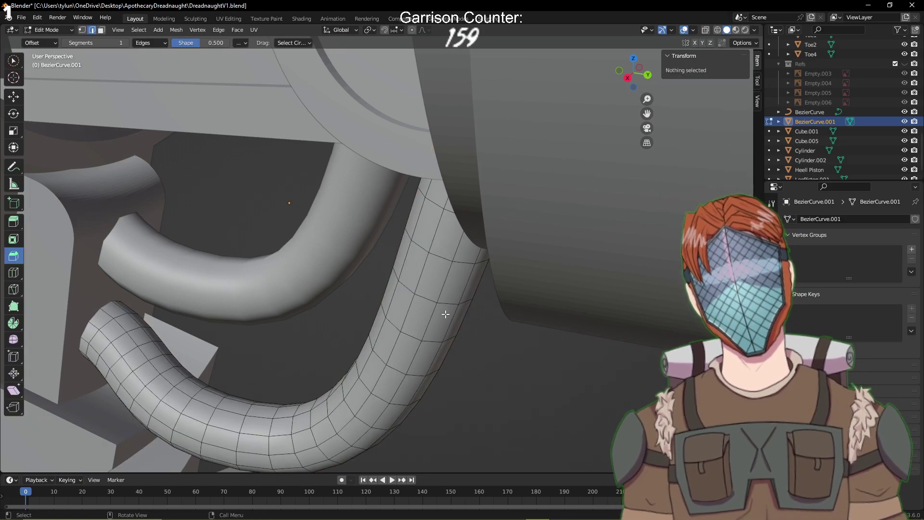
# Inspect the converted lower hose, save the file and test an edge selection on its bend, leaving nothing selected
pyautogui.moveTo(493, 386); pyautogui.dragTo(484, 208, button='middle')
pyautogui.hotkey('ctrl', 's')
pyautogui.click(406, 268)
pyautogui.moveTo(406, 267); pyautogui.dragTo(440, 275, button='middle')
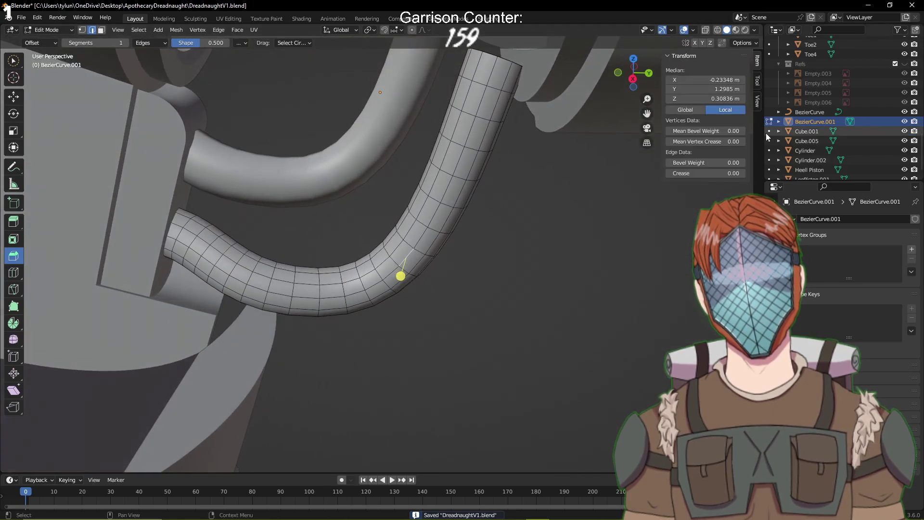
pyautogui.click(485, 182)
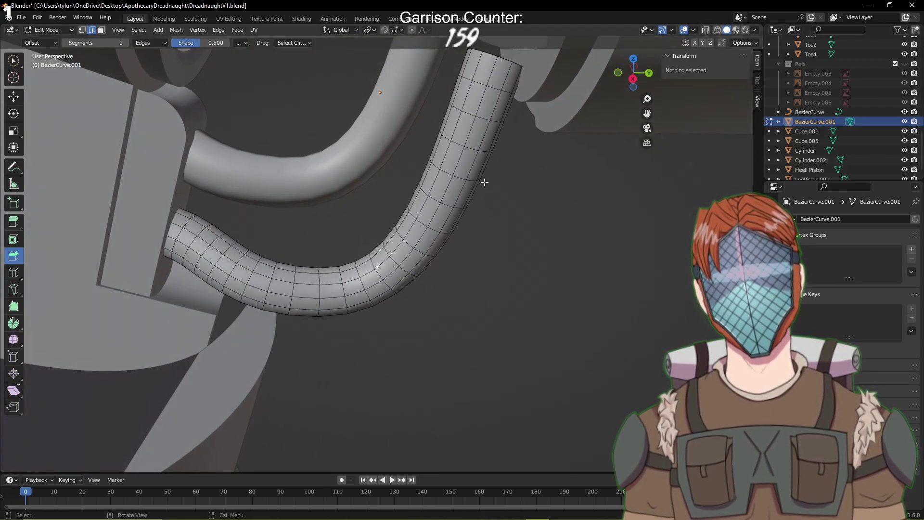
# Leave the lower hose's mesh editing to save the file, and reopen the mesh in Edit Mode with nothing selected
pyautogui.click(483, 140)
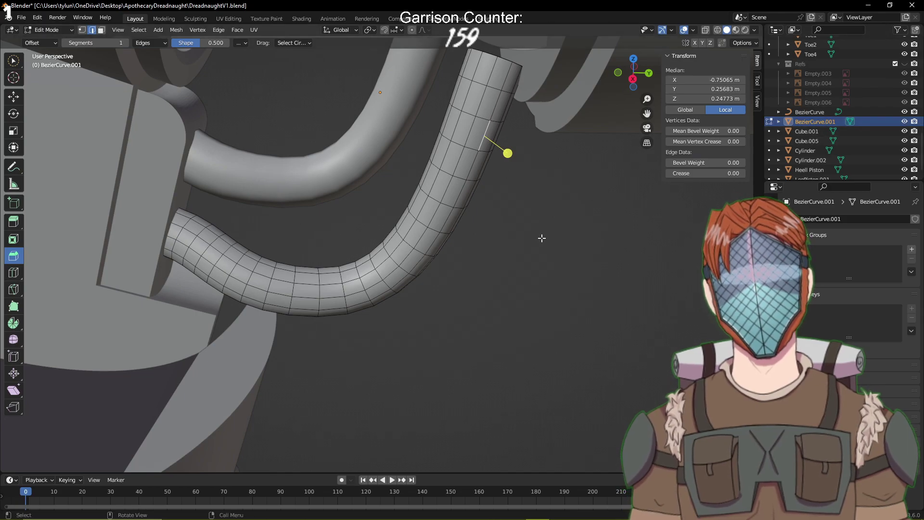
pyautogui.press('Tab')
pyautogui.hotkey('ctrl', 's')
pyautogui.press('Tab')
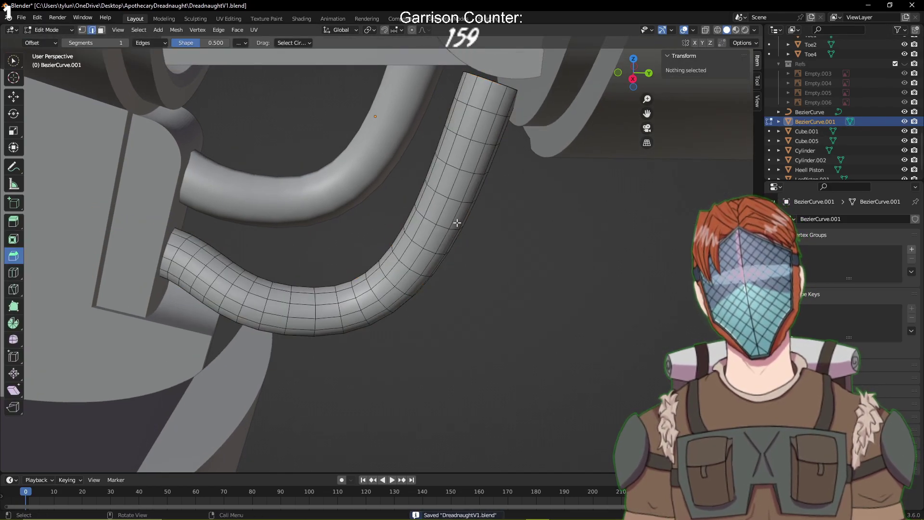
# Show the lower hose in right orthographic view with wireframe shading, framed at its leg-side end
pyautogui.scroll(2, 399, 284)
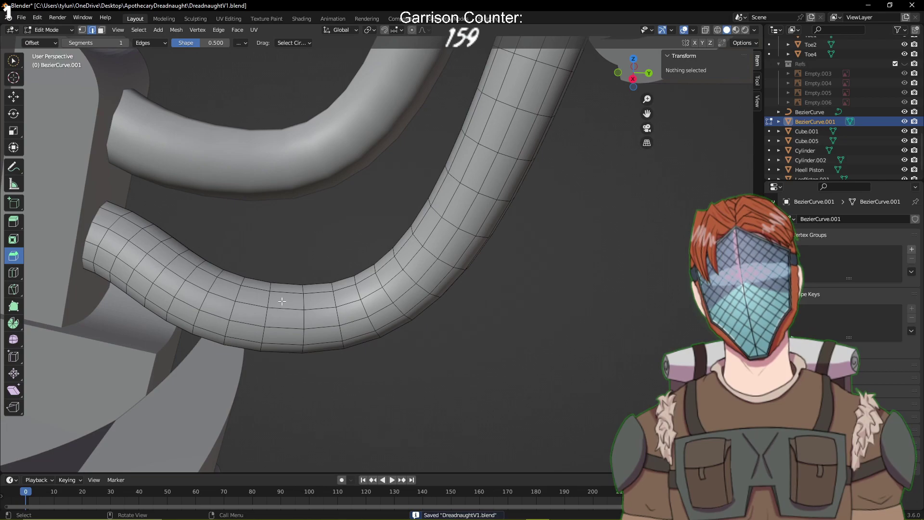
pyautogui.press('b')
pyautogui.press('Escape')
pyautogui.press('KP_1')
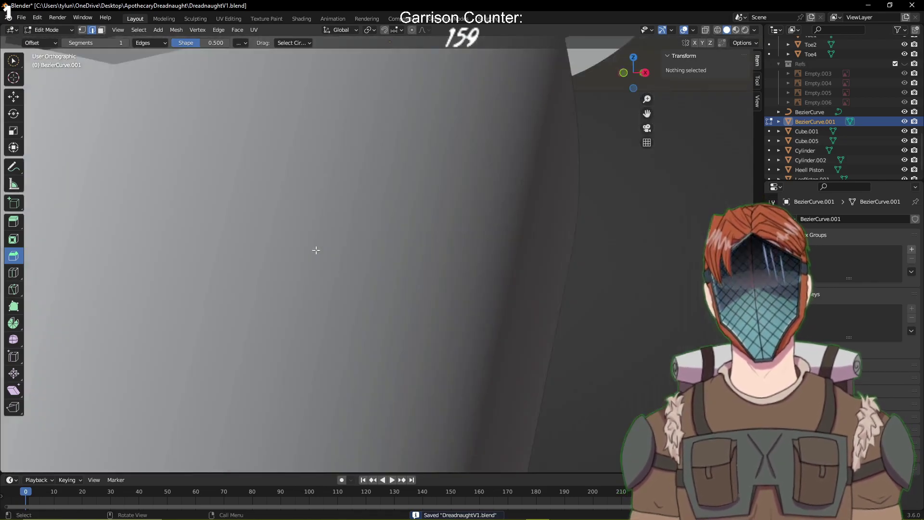
pyautogui.press('KP_3')
pyautogui.scroll(-3, 316, 250)
pyautogui.scroll(4, 554, 137)
pyautogui.moveTo(557, 134)
pyautogui.keyDown('shift'); pyautogui.mouseDown(button='middle')
pyautogui.moveTo(489, 243)
pyautogui.moveTo(414, 301)
pyautogui.mouseUp(button='middle'); pyautogui.keyUp('shift')
pyautogui.press('b')
pyautogui.press('Escape')
pyautogui.press('z')
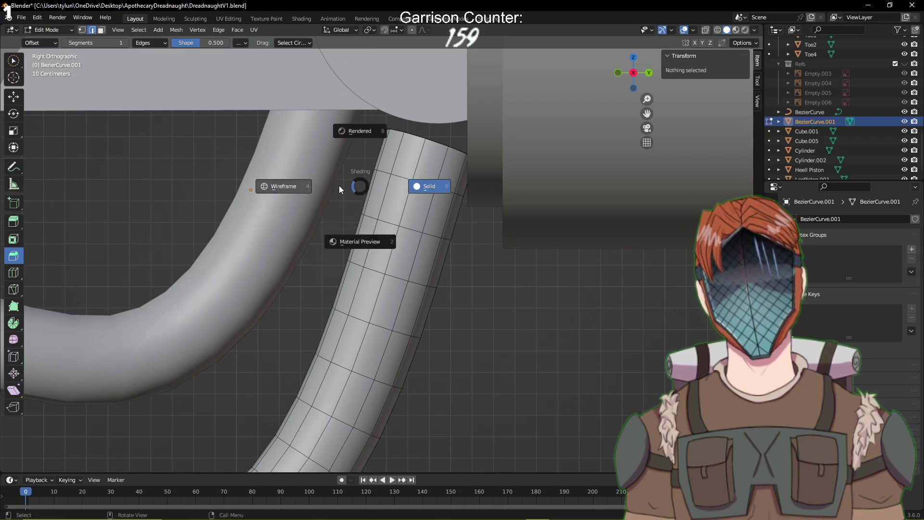
pyautogui.click(312, 185)
pyautogui.scroll(2, 386, 194)
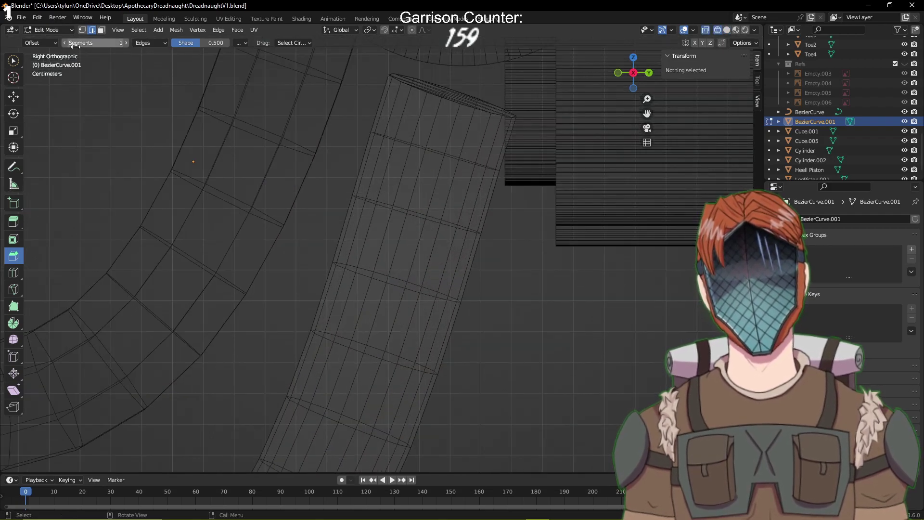
# Activate the Move tool and face selection, and select the first two alternating face bands near the lower hose's leg-side end
pyautogui.click(19, 96)
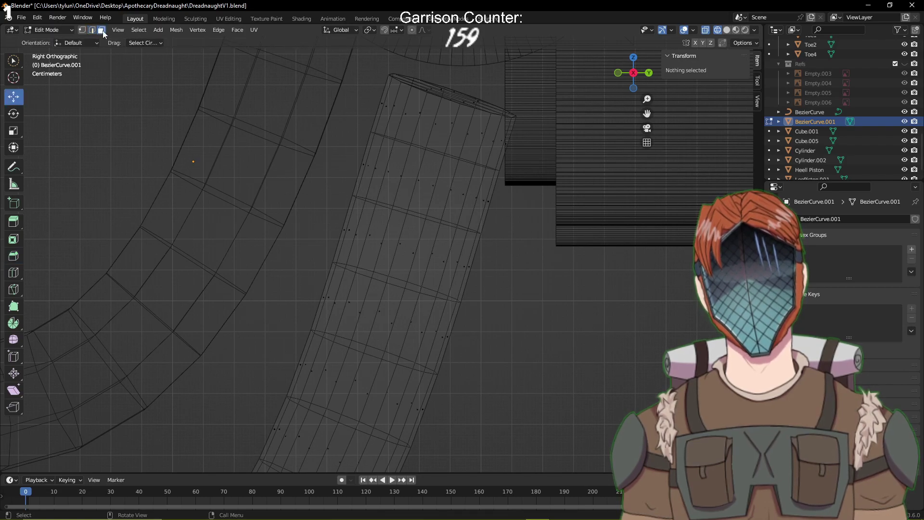
pyautogui.press('b')
pyautogui.moveTo(357, 159); pyautogui.dragTo(487, 214)
pyautogui.press('c')
pyautogui.press('Escape')
pyautogui.press('c')
pyautogui.moveTo(452, 336); pyautogui.dragTo(322, 301)
pyautogui.press('Escape')
# Add the third and fourth alternating face bands down the hose's straight section to the selection, including their hidden-side faces
pyautogui.keyDown('shift'); pyautogui.moveTo(553, 374); pyautogui.dragTo(613, 192, button='middle'); pyautogui.keyUp('shift')
pyautogui.hotkey('shift', 'd')
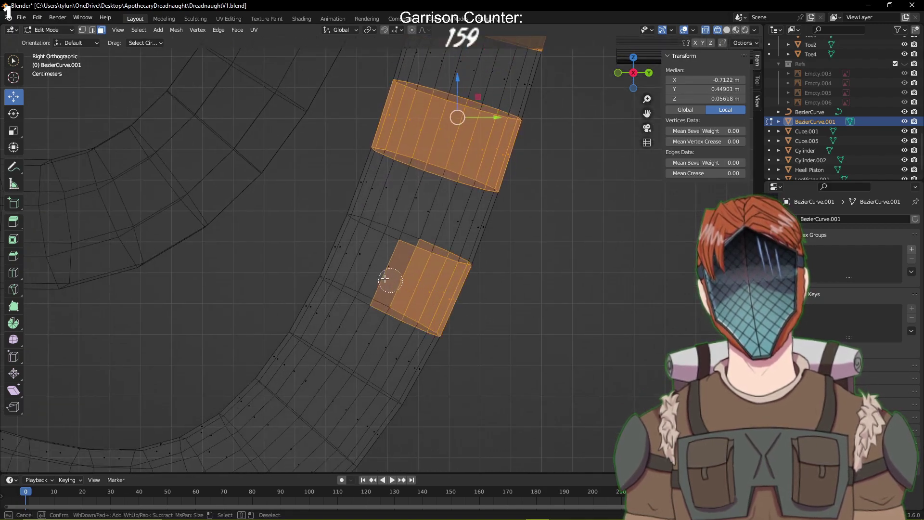
pyautogui.click(312, 246)
pyautogui.press('c')
pyautogui.moveTo(371, 259); pyautogui.dragTo(415, 277)
pyautogui.press('Escape')
pyautogui.scroll(1, 294, 244)
pyautogui.keyDown('shift'); pyautogui.moveTo(294, 244); pyautogui.dragTo(341, 161, button='middle'); pyautogui.keyUp('shift')
pyautogui.press('c')
pyautogui.moveTo(304, 293); pyautogui.dragTo(441, 396)
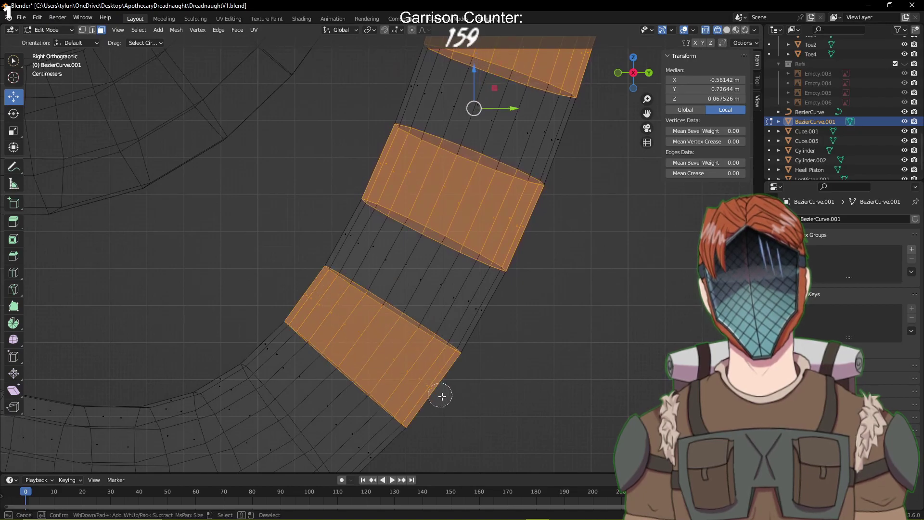
pyautogui.press('Escape')
# Add the fifth and sixth alternating face bands around the hose's lowest bend to the selection
pyautogui.keyDown('shift'); pyautogui.moveTo(516, 376); pyautogui.dragTo(638, 263, button='middle'); pyautogui.keyUp('shift')
pyautogui.moveTo(431, 401)
pyautogui.mouseDown()
pyautogui.moveTo(399, 380)
pyautogui.moveTo(346, 284)
pyautogui.moveTo(314, 251)
pyautogui.mouseUp()
pyautogui.keyDown('shift'); pyautogui.moveTo(314, 251); pyautogui.dragTo(374, 192, button='middle'); pyautogui.keyUp('shift')
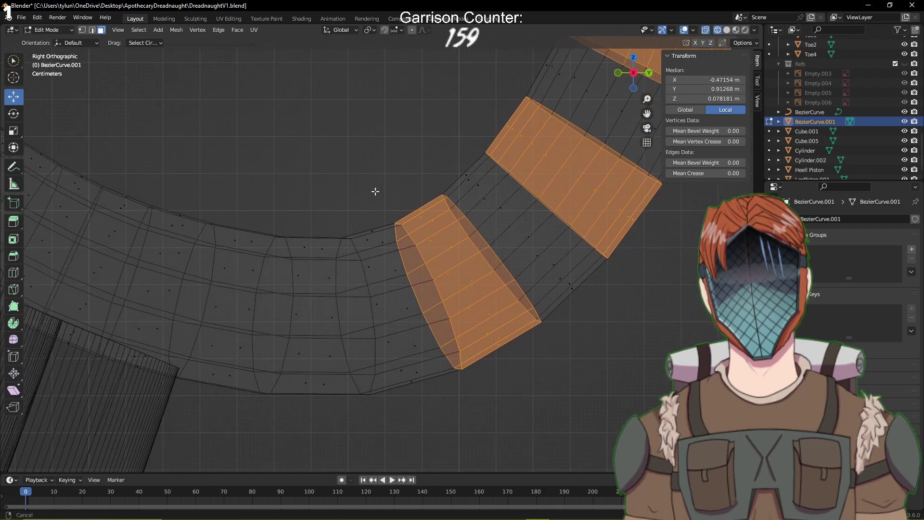
pyautogui.press('c')
pyautogui.click(312, 248)
pyautogui.click(300, 321)
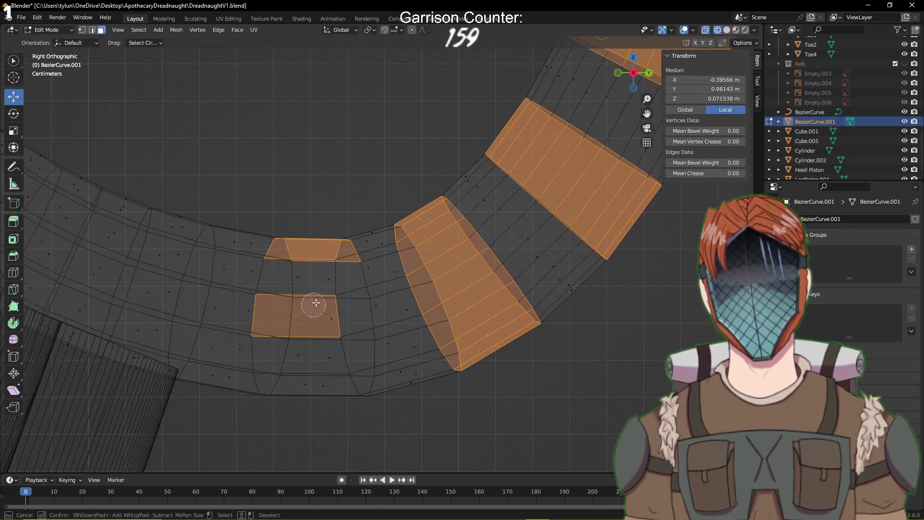
pyautogui.moveTo(316, 303)
pyautogui.mouseDown()
pyautogui.moveTo(306, 270)
pyautogui.moveTo(312, 345)
pyautogui.moveTo(320, 339)
pyautogui.moveTo(312, 331)
pyautogui.moveTo(306, 400)
pyautogui.mouseUp()
pyautogui.rightClick(305, 399)
# Add the seventh and eighth alternating face bands between the bend and the crotch side to the selection
pyautogui.keyDown('shift'); pyautogui.moveTo(219, 228); pyautogui.dragTo(315, 230, button='middle'); pyautogui.keyUp('shift')
pyautogui.press('c')
pyautogui.click(281, 225)
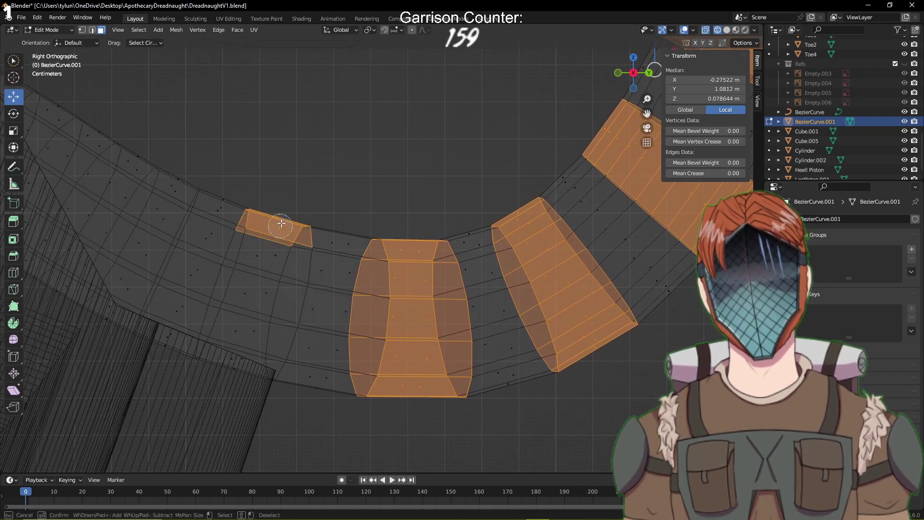
pyautogui.moveTo(281, 223); pyautogui.dragTo(238, 355)
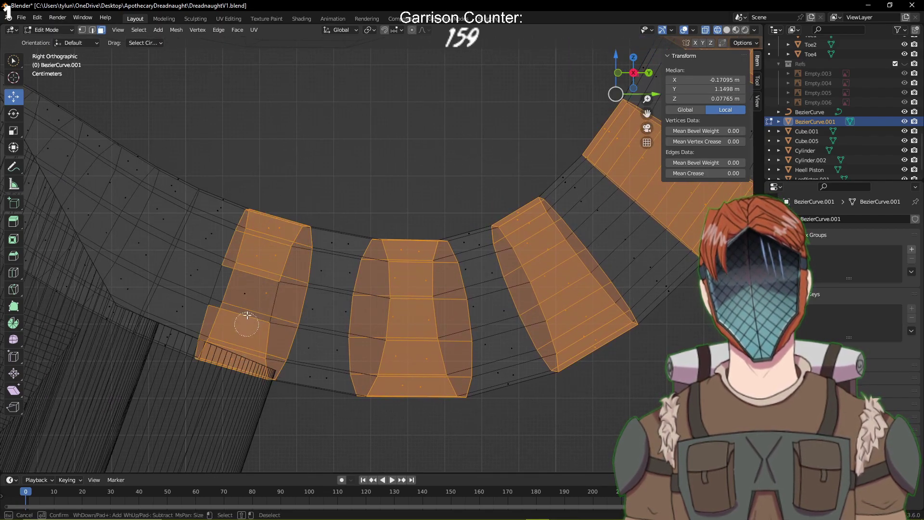
pyautogui.moveTo(247, 315); pyautogui.dragTo(250, 269)
pyautogui.rightClick(251, 288)
pyautogui.keyDown('shift'); pyautogui.moveTo(269, 257); pyautogui.dragTo(369, 323, button='middle'); pyautogui.keyUp('shift')
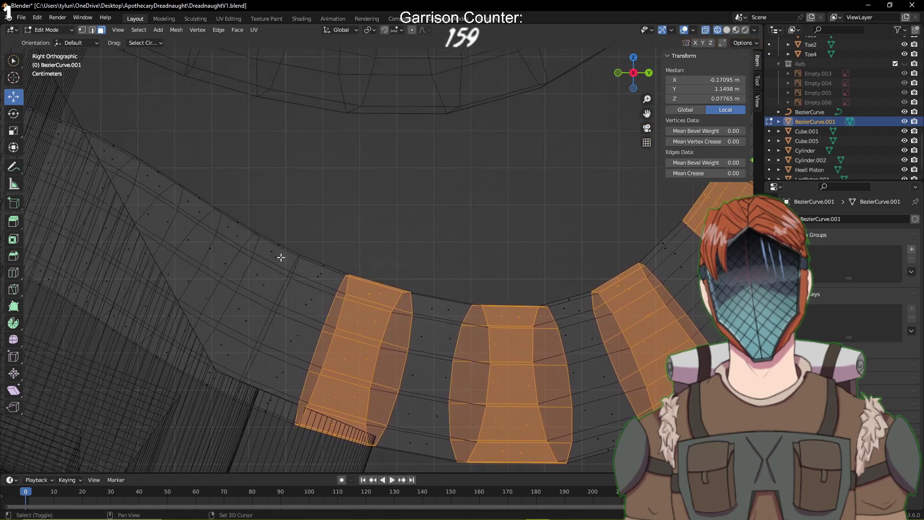
pyautogui.press('c')
pyautogui.moveTo(281, 257)
pyautogui.mouseDown()
pyautogui.moveTo(268, 260)
pyautogui.moveTo(250, 291)
pyautogui.moveTo(215, 383)
pyautogui.mouseUp()
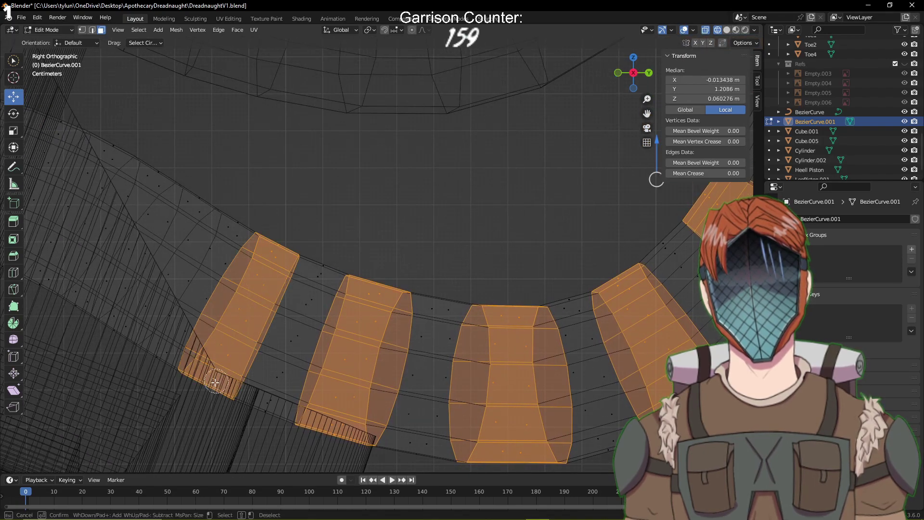
pyautogui.press('Escape')
# Circle-select the ninth alternating face band towards the crotch, keeping the earlier bands selected
pyautogui.moveTo(226, 371)
pyautogui.mouseDown(button='middle')
pyautogui.moveTo(310, 207)
pyautogui.moveTo(459, 215)
pyautogui.moveTo(477, 200)
pyautogui.moveTo(392, 192)
pyautogui.mouseUp(button='middle')
pyautogui.press('c')
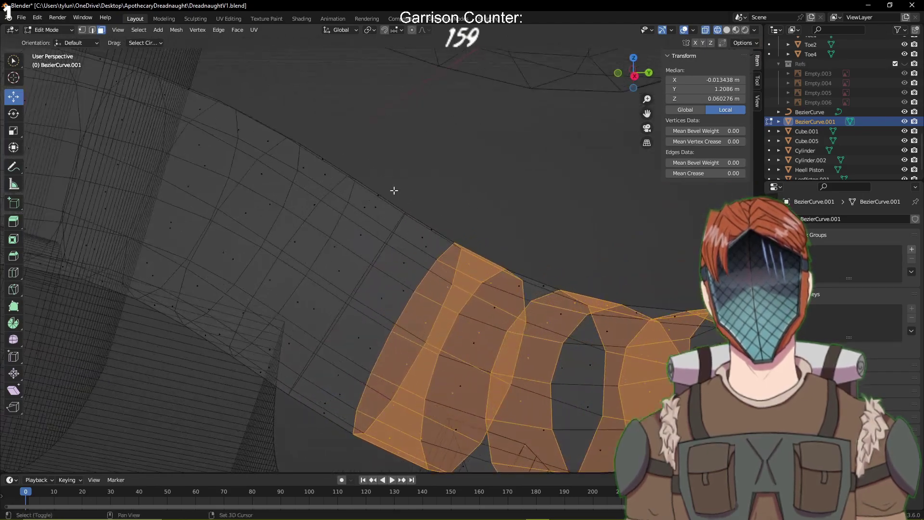
pyautogui.moveTo(391, 192)
pyautogui.mouseDown()
pyautogui.moveTo(284, 349)
pyautogui.moveTo(268, 355)
pyautogui.moveTo(367, 222)
pyautogui.mouseUp()
pyautogui.press('Escape')
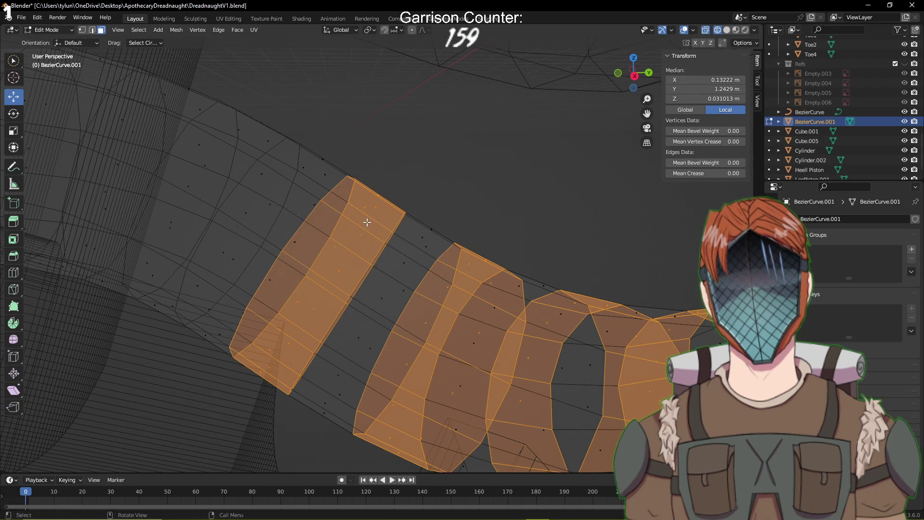
# Add the tenth alternating face band nearest the hose's crotch-side end to the selection, including all faces around it
pyautogui.scroll(-5, 374, 218)
pyautogui.moveTo(380, 210); pyautogui.dragTo(366, 233, button='middle')
pyautogui.scroll(3, 332, 226)
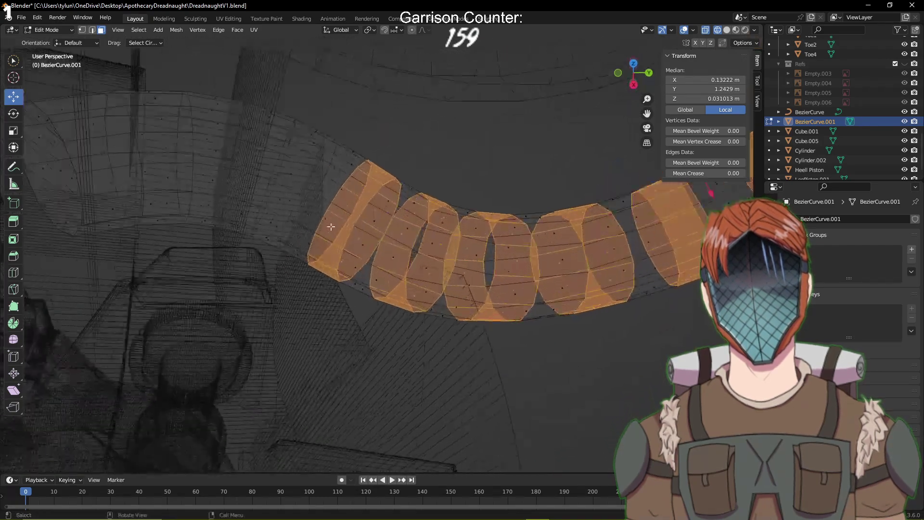
pyautogui.moveTo(328, 169)
pyautogui.mouseDown(button='middle')
pyautogui.moveTo(301, 181)
pyautogui.moveTo(304, 205)
pyautogui.mouseUp(button='middle')
pyautogui.press('c')
pyautogui.moveTo(305, 202); pyautogui.dragTo(323, 131)
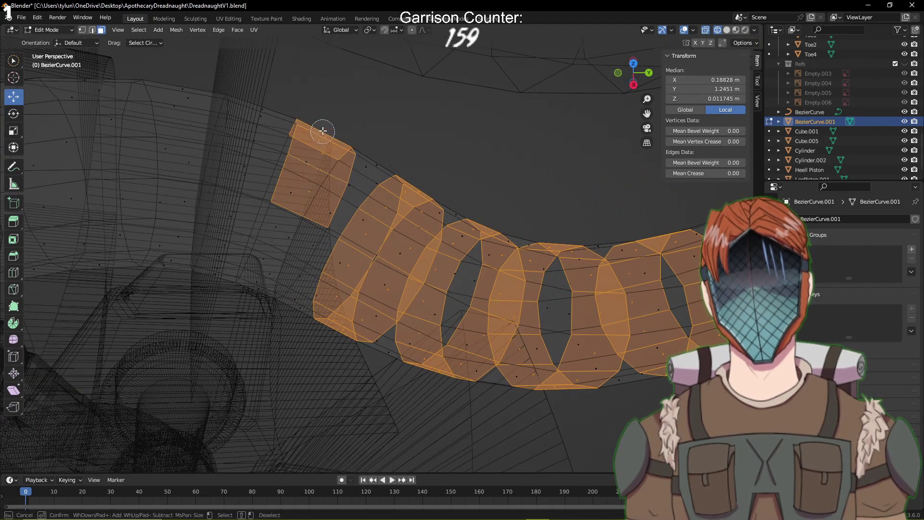
pyautogui.press('Escape')
pyautogui.moveTo(310, 191)
pyautogui.mouseDown(button='middle')
pyautogui.moveTo(305, 159)
pyautogui.moveTo(313, 171)
pyautogui.mouseUp(button='middle')
pyautogui.press('c')
pyautogui.moveTo(318, 191); pyautogui.dragTo(252, 316)
pyautogui.press('Escape')
# Try scaling all ten selected face bands up uniformly to about 1.06, and restore their original size and full selection
pyautogui.moveTo(416, 165)
pyautogui.mouseDown(button='middle')
pyautogui.moveTo(429, 97)
pyautogui.moveTo(391, 175)
pyautogui.mouseUp(button='middle')
pyautogui.scroll(-6, 391, 176)
pyautogui.keyDown('shift'); pyautogui.moveTo(449, 206); pyautogui.dragTo(332, 154, button='middle'); pyautogui.keyUp('shift')
pyautogui.moveTo(362, 195); pyautogui.dragTo(409, 239, button='middle')
pyautogui.press('s')
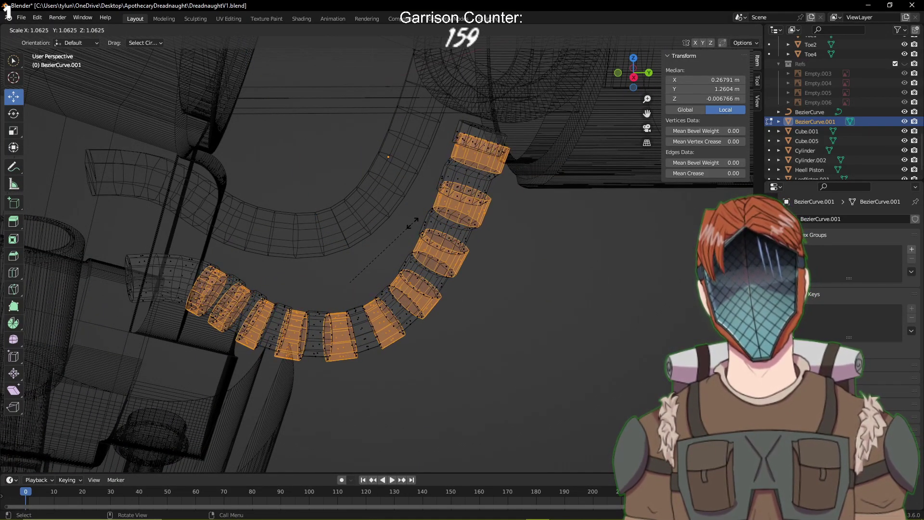
pyautogui.click(413, 224)
pyautogui.moveTo(412, 223); pyautogui.dragTo(381, 229, button='middle')
pyautogui.scroll(3, 370, 231)
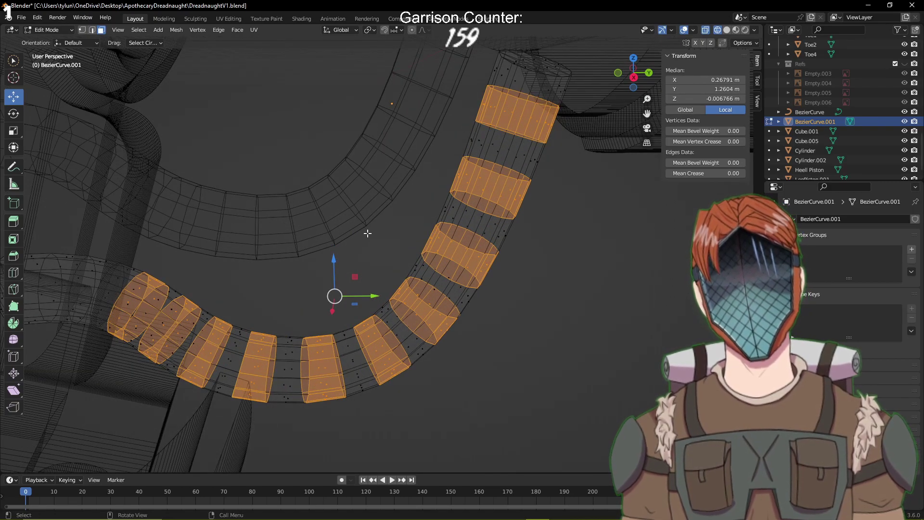
pyautogui.hotkey('ctrl', 'z')
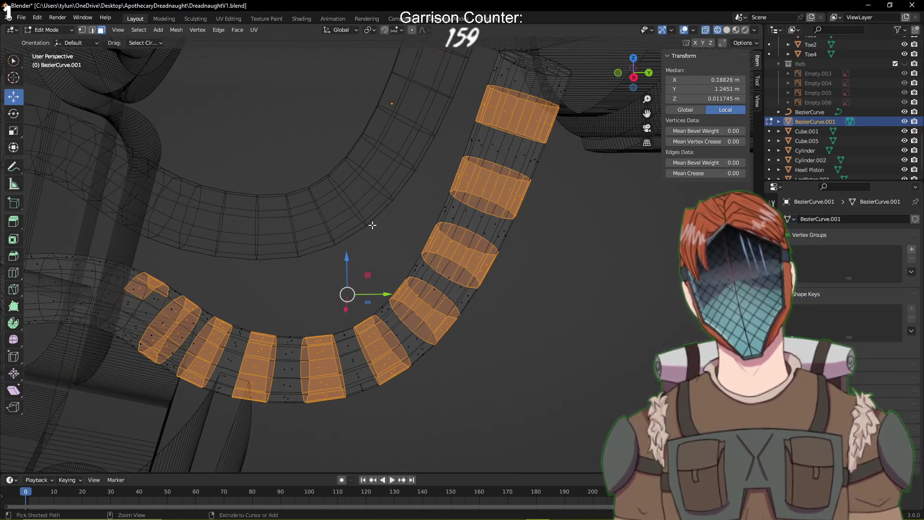
pyautogui.hotkey('ctrl', 'z')
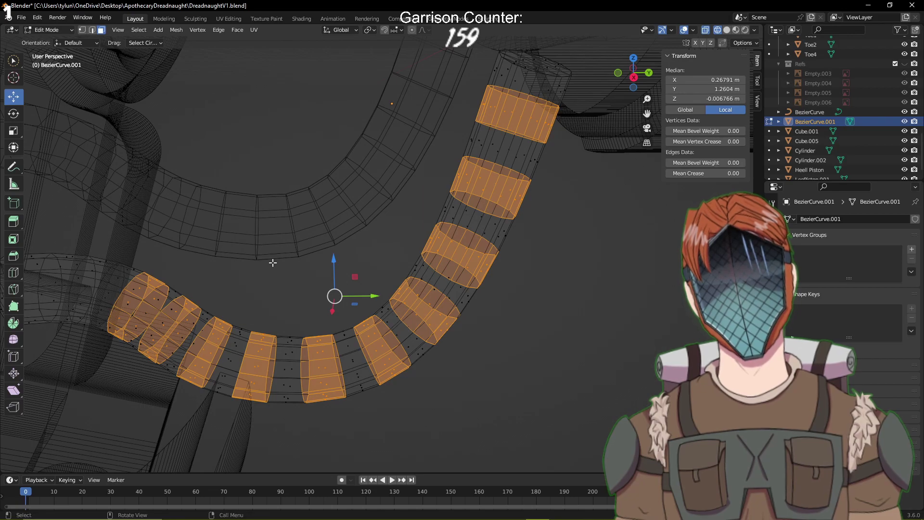
# Try scaling the selected bands, then extruding them with a uniform scale of 1.051, and undo both attempts
pyautogui.press('s')
pyautogui.click(276, 255)
pyautogui.hotkey('ctrl', 'z')
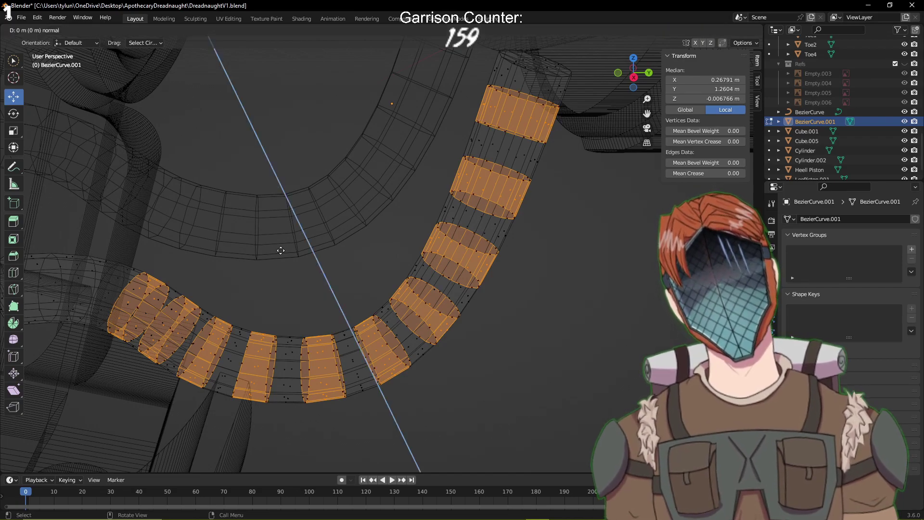
pyautogui.press('s')
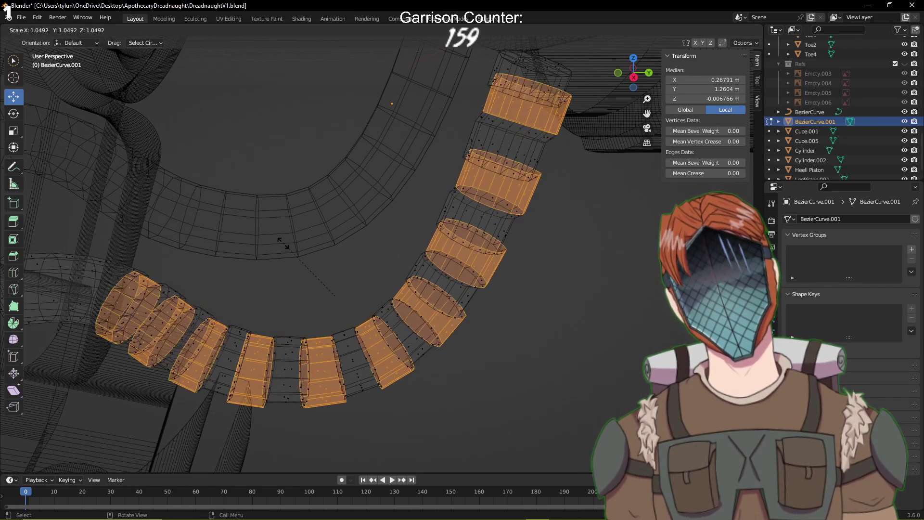
pyautogui.click(279, 246)
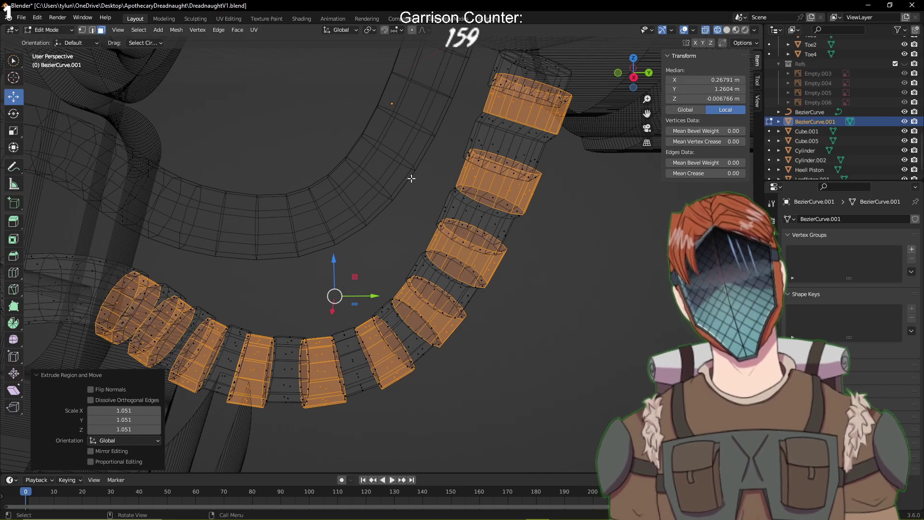
pyautogui.hotkey('ctrl', 'z')
# Try extruding the selected hose bands again with a uniform downscale, and undo the scaling
pyautogui.press('e')
pyautogui.press('s')
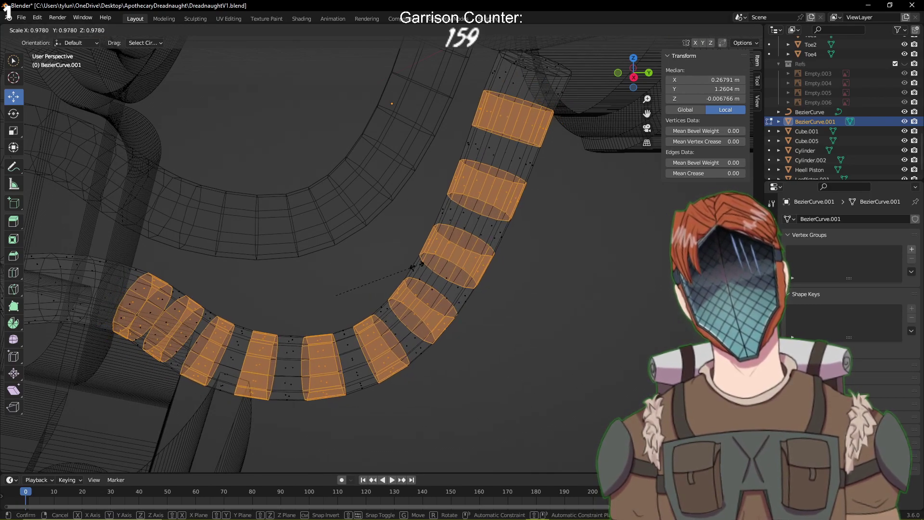
pyautogui.click(425, 257)
pyautogui.hotkey('ctrl', 'z')
# Try scaling and moving the ten selected bands directly, and undo back to the plain band selection
pyautogui.press('s')
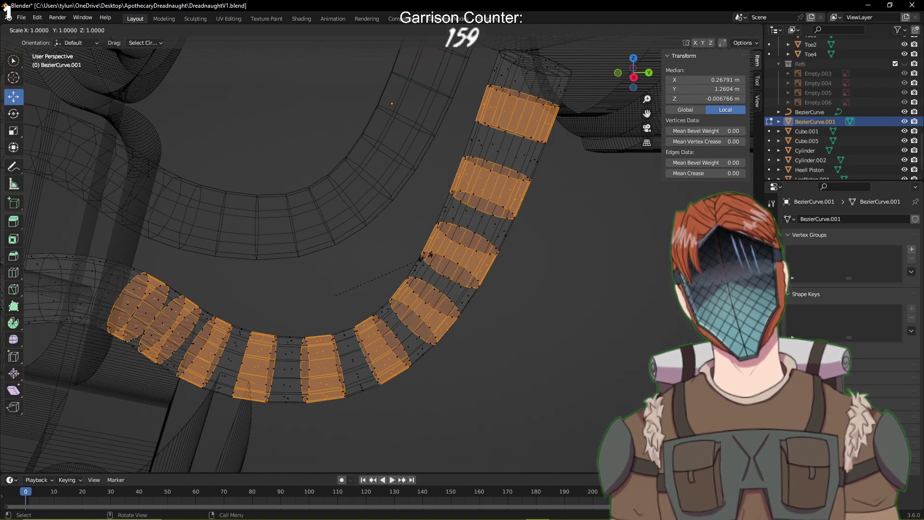
pyautogui.click(425, 257)
pyautogui.hotkey('ctrl', 'z')
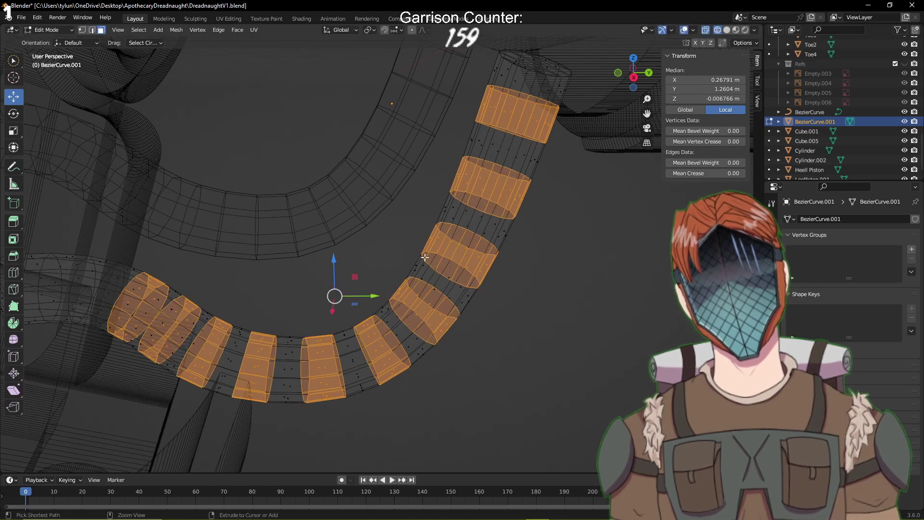
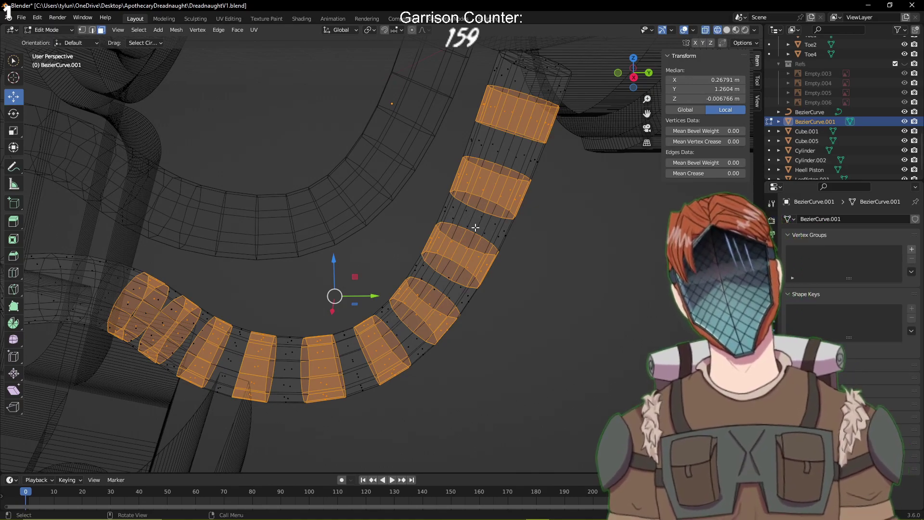
pyautogui.press('g')
pyautogui.click(499, 240)
pyautogui.hotkey('ctrl', 'z')
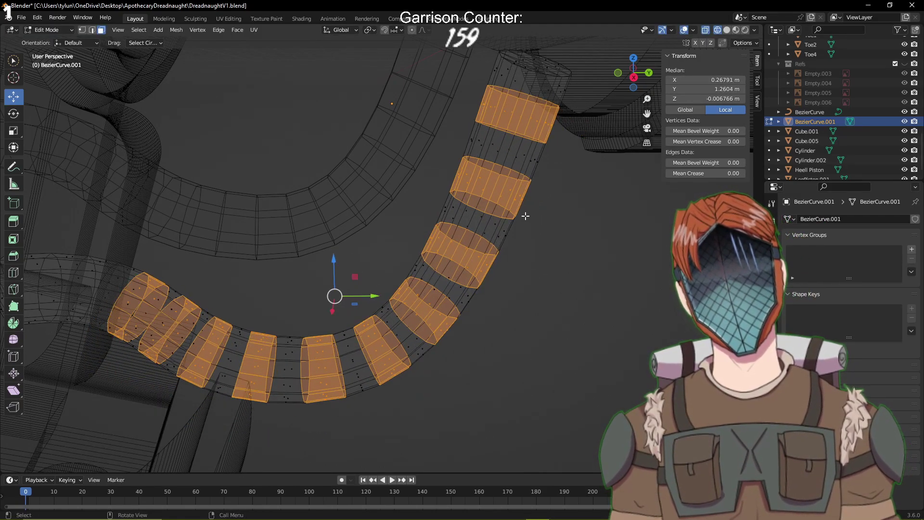
# Try extruding the bands about 0.5 m along their shared normal, switch to solid shading to inspect them, and undo the extrusion
pyautogui.press('e')
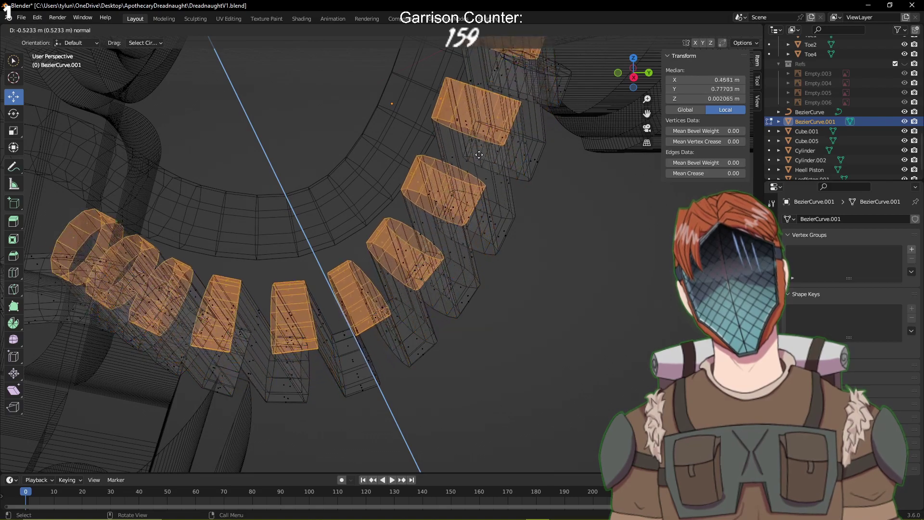
pyautogui.click(472, 147)
pyautogui.press('z')
pyautogui.click(516, 160)
pyautogui.moveTo(515, 160)
pyautogui.mouseDown(button='middle')
pyautogui.moveTo(499, 202)
pyautogui.moveTo(547, 231)
pyautogui.moveTo(546, 254)
pyautogui.mouseUp(button='middle')
pyautogui.hotkey('ctrl', 'z')
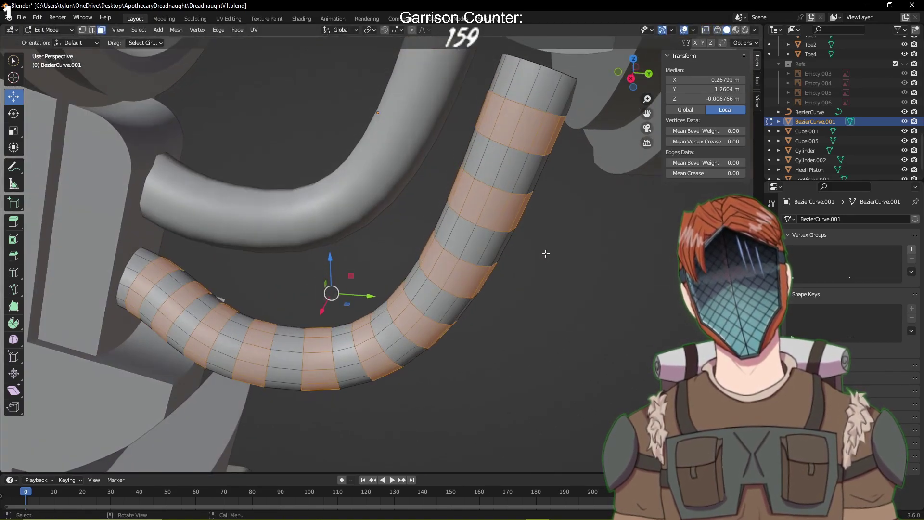
# Try shrinking the selected bands to about 0.82 without extruding, and undo the scaling
pyautogui.press('s')
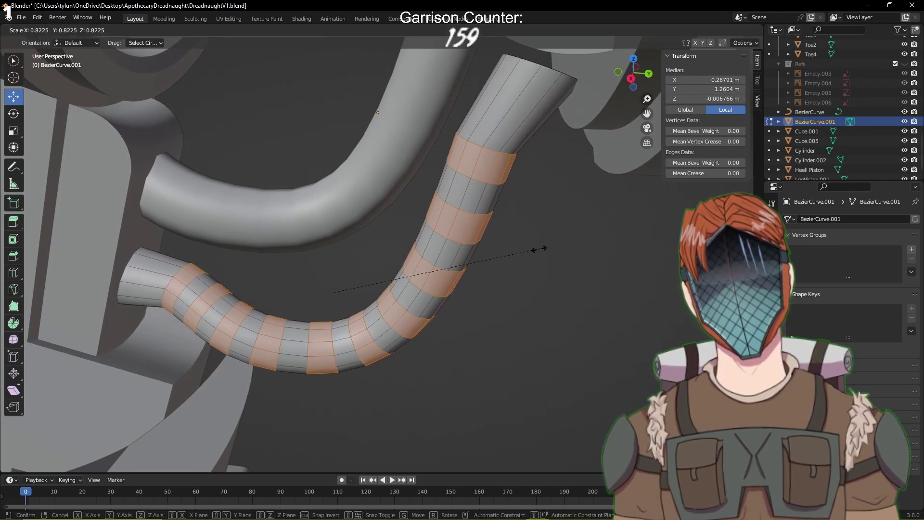
pyautogui.click(527, 261)
pyautogui.hotkey('ctrl', 'z')
# Try extruding the selected hose bands with a uniform scale, inspect the leg in object mode, and undo the extrusion
pyautogui.press('e')
pyautogui.press('s')
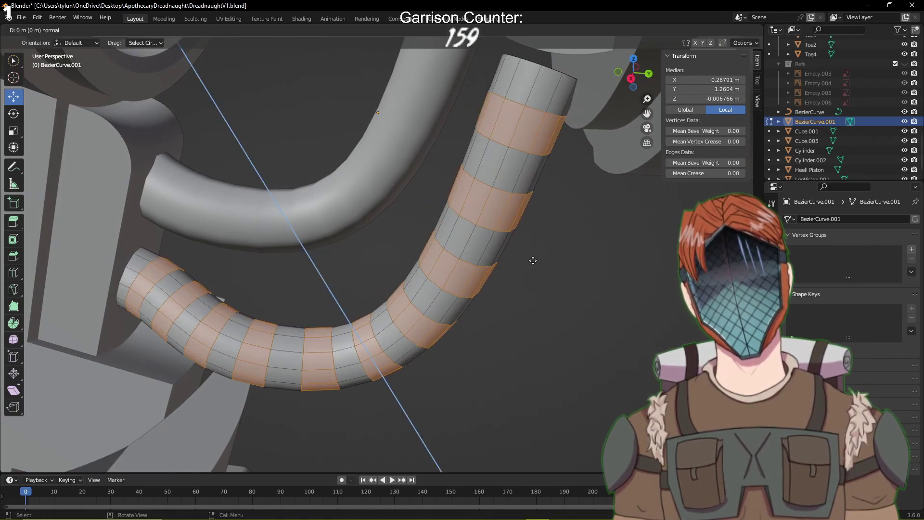
pyautogui.click(539, 266)
pyautogui.moveTo(538, 266); pyautogui.dragTo(487, 264, button='middle')
pyautogui.press('Tab')
pyautogui.hotkey('ctrl', 's')
pyautogui.scroll(4, 559, 318)
pyautogui.press('Tab')
pyautogui.press('Tab')
pyautogui.scroll(-4, 522, 304)
pyautogui.hotkey('ctrl', 's')
pyautogui.click(493, 292)
pyautogui.moveTo(484, 299); pyautogui.dragTo(478, 322, button='middle')
pyautogui.keyDown('ctrl'); pyautogui.click(479, 318); pyautogui.keyUp('ctrl')
pyautogui.press('Tab')
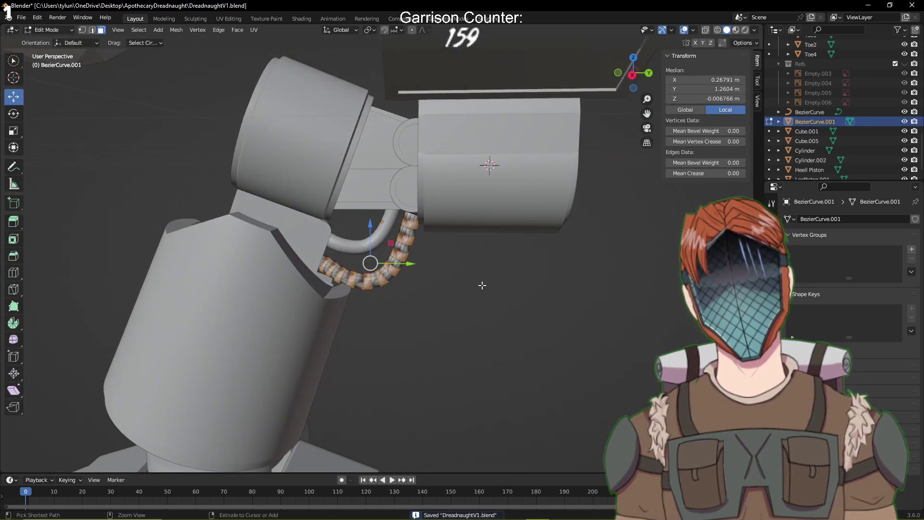
pyautogui.hotkey('ctrl', 'z')
pyautogui.hotkey('ctrl', 'z')
pyautogui.hotkey('ctrl', 'z')
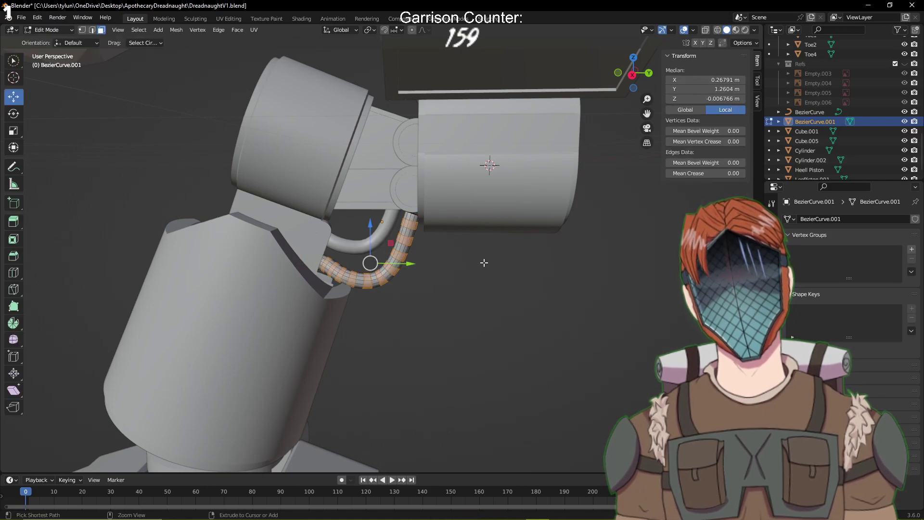
# Try extruding the selected bands along their shared normal in both directions, undoing each extrusion
pyautogui.scroll(3, 474, 260)
pyautogui.scroll(4, 473, 259)
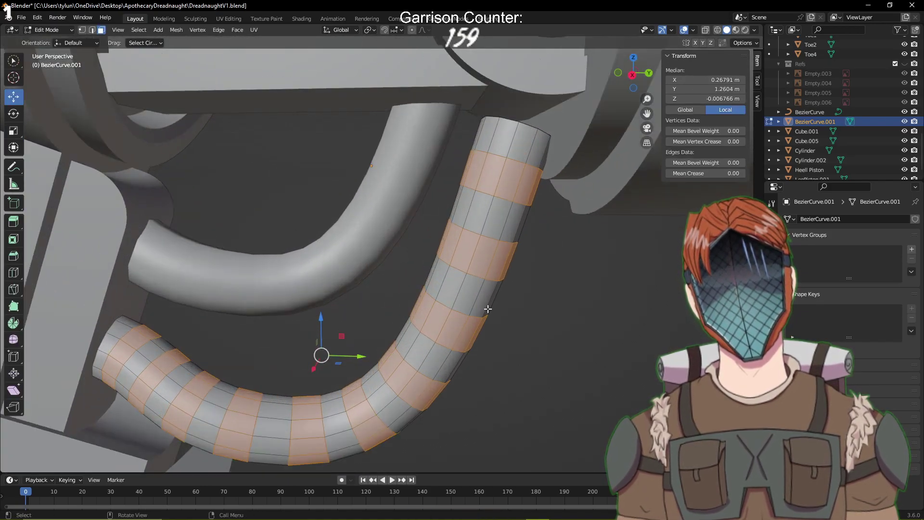
pyautogui.press('e')
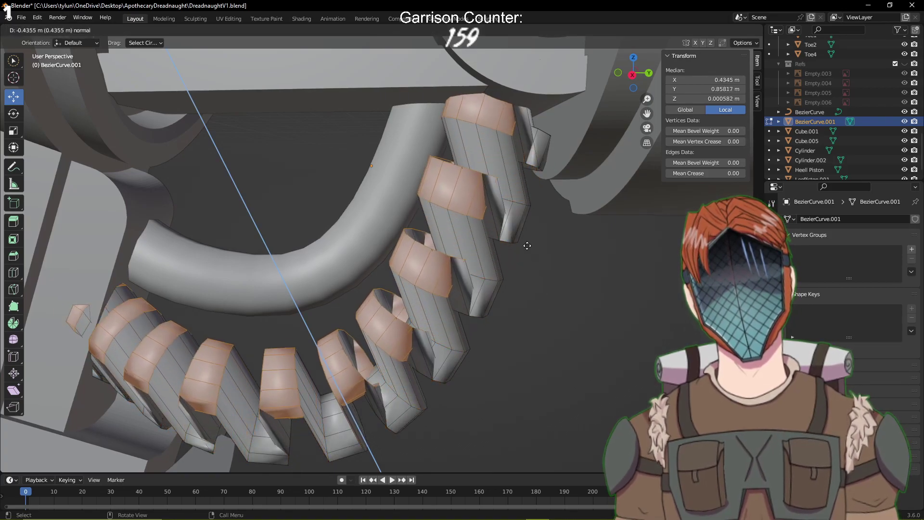
pyautogui.click(517, 222)
pyautogui.hotkey('ctrl', 'z')
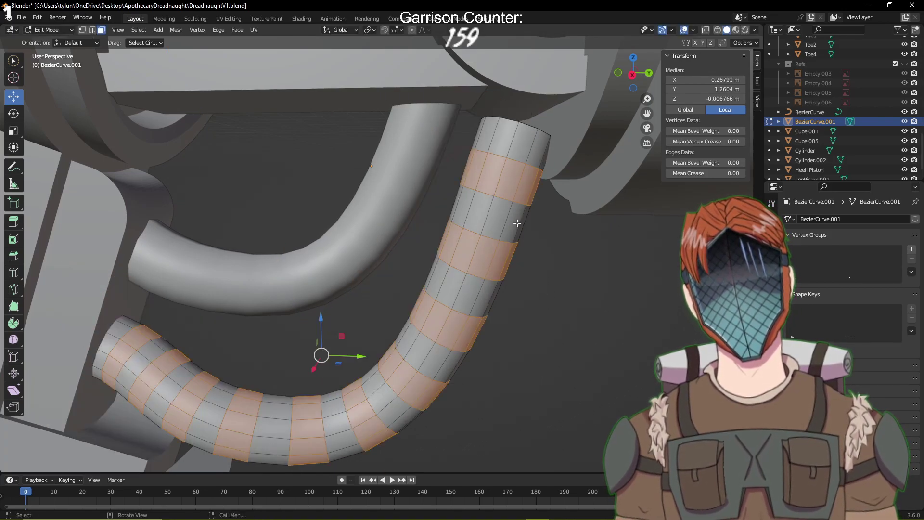
pyautogui.press('e')
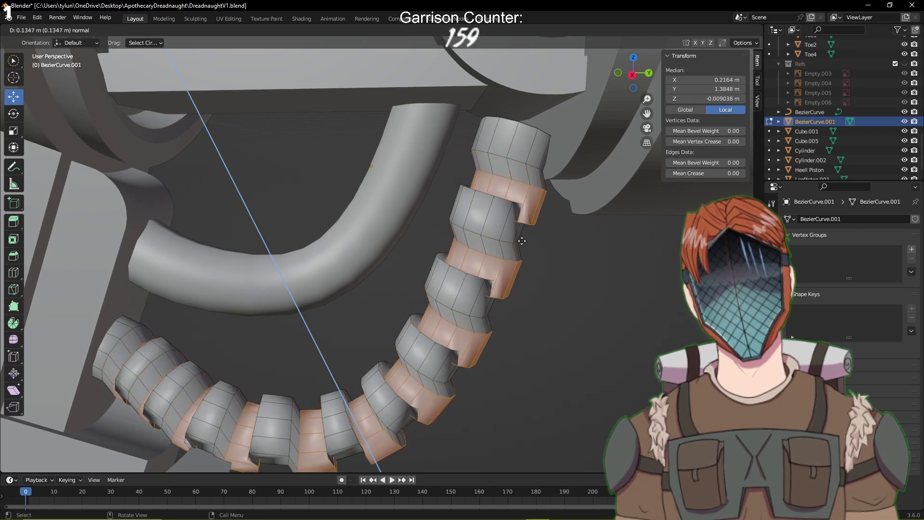
pyautogui.click(523, 241)
pyautogui.hotkey('ctrl', 'z')
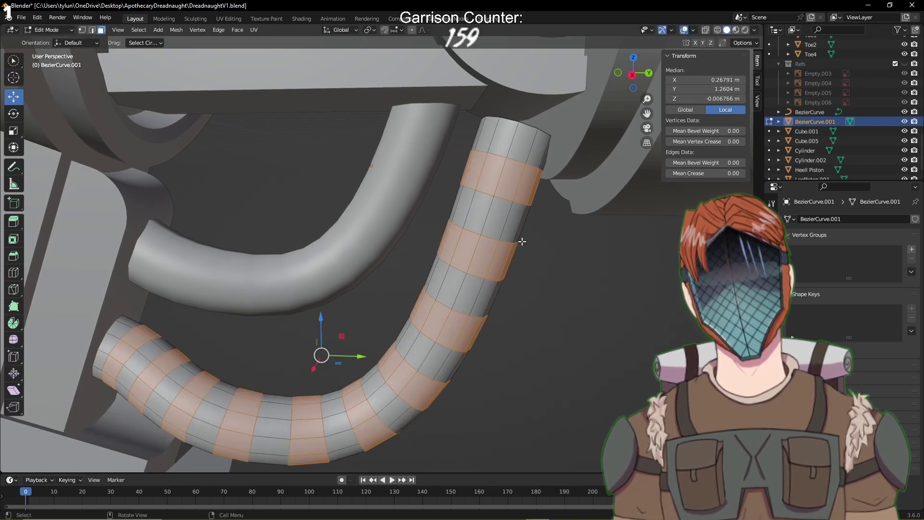
# Save the file, clear the band selection, and select one complete ring of faces on the hose's upright section in wireframe shading
pyautogui.hotkey('ctrl', 's')
pyautogui.moveTo(549, 243)
pyautogui.mouseDown(button='middle')
pyautogui.moveTo(562, 206)
pyautogui.moveTo(551, 247)
pyautogui.mouseUp(button='middle')
pyautogui.click(551, 247)
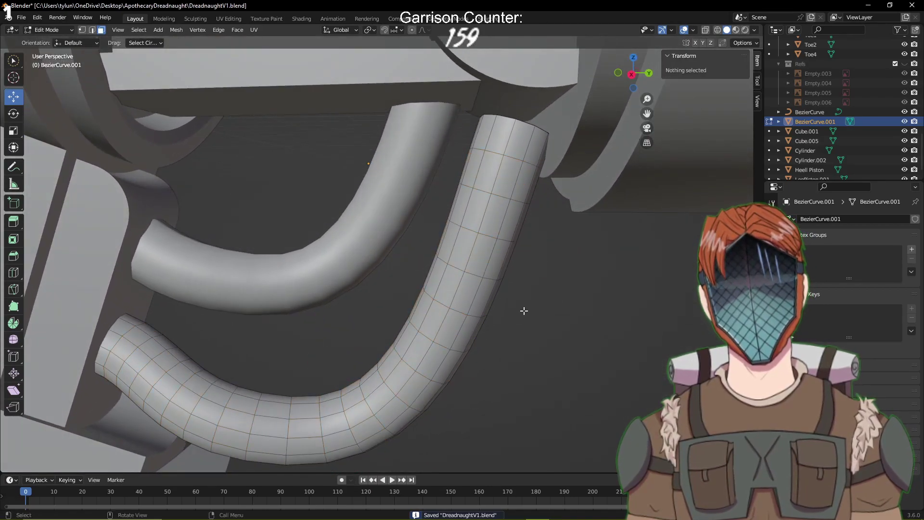
pyautogui.press('z')
pyautogui.click(501, 310)
pyautogui.moveTo(533, 309)
pyautogui.mouseDown(button='middle')
pyautogui.moveTo(539, 278)
pyautogui.moveTo(505, 303)
pyautogui.mouseUp(button='middle')
pyautogui.scroll(3, 485, 306)
pyautogui.press('b')
pyautogui.moveTo(391, 286); pyautogui.dragTo(583, 352)
pyautogui.press('b')
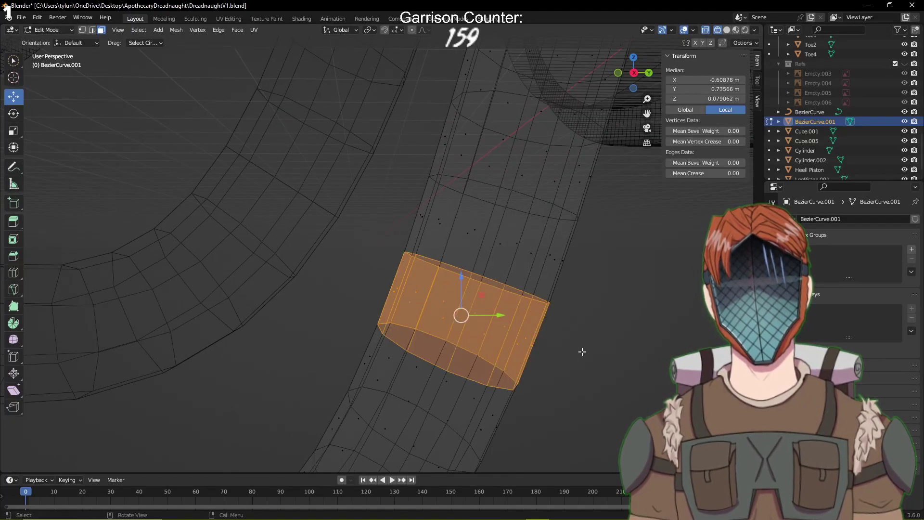
# Return to solid shading, extrude the selected ring outward with a uniform upscale to form the first rib, and save the file
pyautogui.press('z')
pyautogui.click(623, 347)
pyautogui.moveTo(621, 345)
pyautogui.mouseDown(button='middle')
pyautogui.moveTo(523, 322)
pyautogui.moveTo(610, 351)
pyautogui.moveTo(626, 316)
pyautogui.moveTo(614, 316)
pyautogui.moveTo(615, 284)
pyautogui.moveTo(613, 345)
pyautogui.moveTo(496, 271)
pyautogui.mouseUp(button='middle')
pyautogui.press('e')
pyautogui.press('s')
pyautogui.click(626, 353)
pyautogui.click(626, 312)
pyautogui.hotkey('ctrl', 's')
pyautogui.moveTo(544, 252); pyautogui.dragTo(528, 289, button='middle')
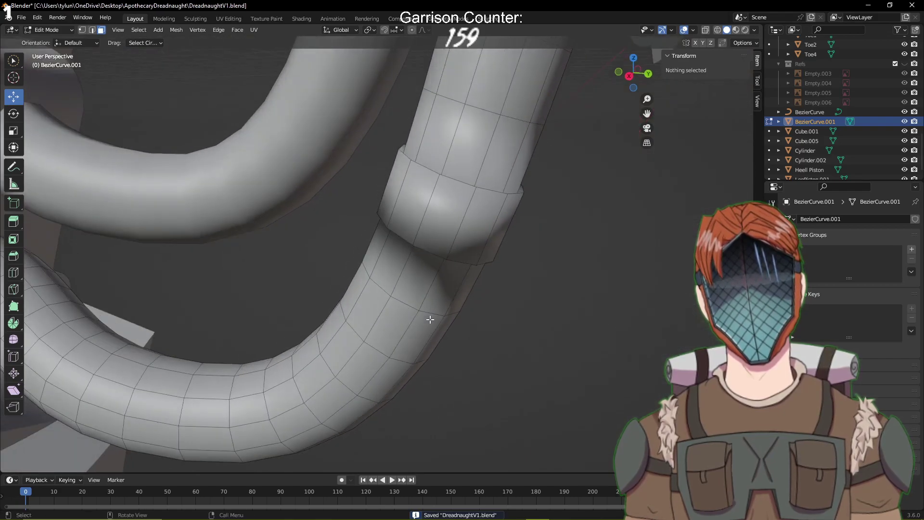
# Select the full ring of faces below the first rib, leaving one plain ring between them
pyautogui.click(428, 324)
pyautogui.press('Tab')
pyautogui.press('Tab')
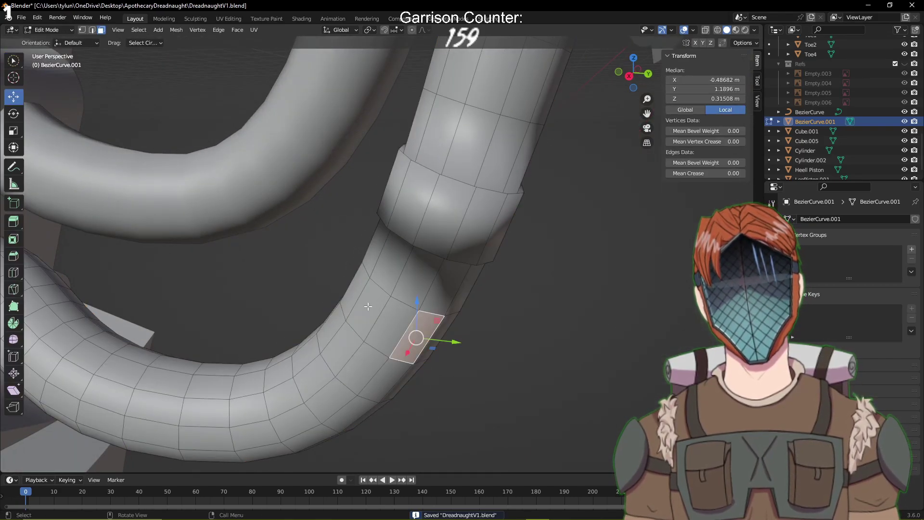
pyautogui.click(369, 307)
pyautogui.keyDown('ctrl'); pyautogui.click(434, 327); pyautogui.keyUp('ctrl')
pyautogui.moveTo(434, 327); pyautogui.dragTo(295, 339, button='middle')
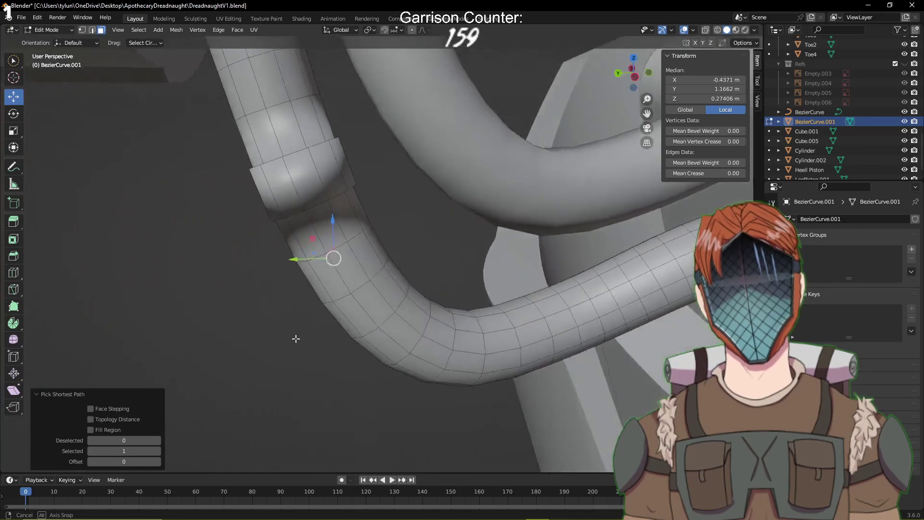
pyautogui.keyDown('ctrl'); pyautogui.click(370, 258); pyautogui.keyUp('ctrl')
pyautogui.moveTo(370, 257); pyautogui.dragTo(580, 275, button='middle')
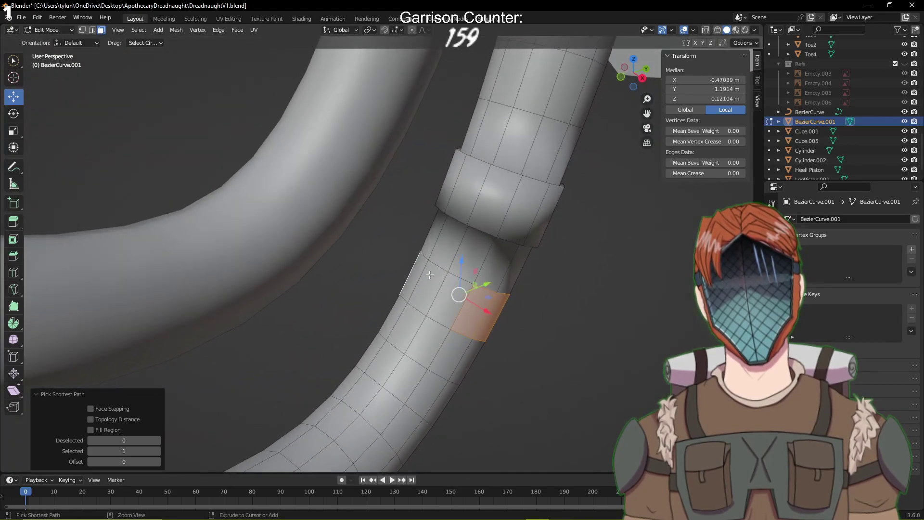
pyautogui.keyDown('ctrl'); pyautogui.click(439, 299); pyautogui.keyUp('ctrl')
pyautogui.moveTo(534, 304); pyautogui.dragTo(489, 282, button='middle')
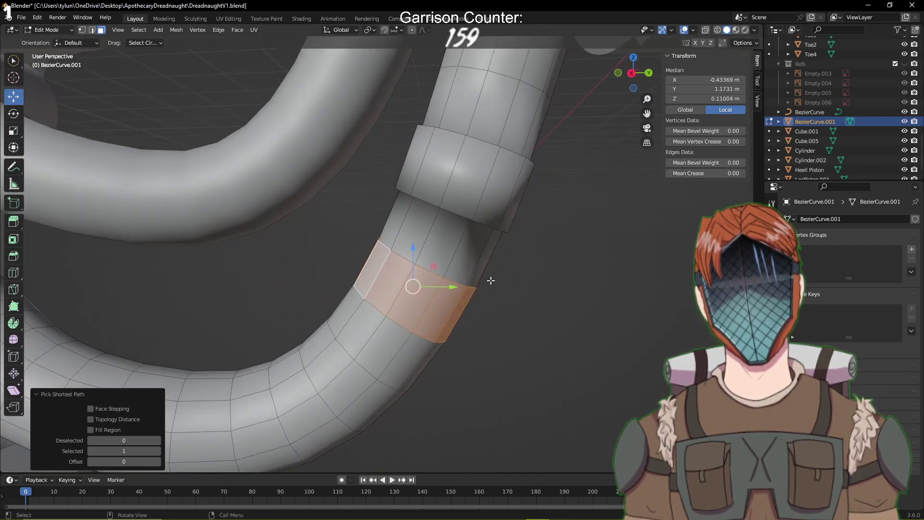
# Extrude the selected ring with a uniform scale of 1.068 to form the second rib, and clear the selection
pyautogui.press('s')
pyautogui.click(526, 296)
pyautogui.keyDown('shift'); pyautogui.moveTo(505, 358); pyautogui.dragTo(567, 295, button='middle'); pyautogui.keyUp('shift')
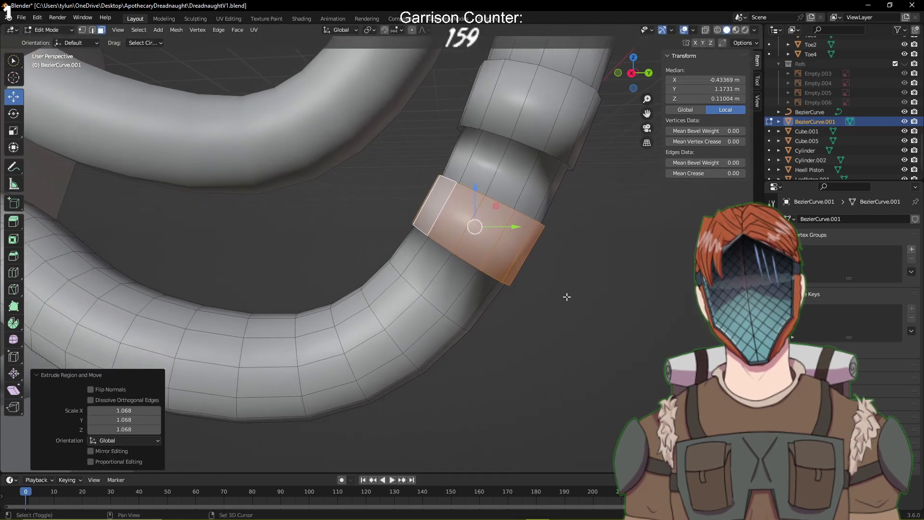
pyautogui.click(566, 295)
# Select the next alternate ring below the second rib and extrude it with a uniform scale of about 1.07
pyautogui.click(397, 305)
pyautogui.moveTo(516, 345); pyautogui.dragTo(304, 335, button='middle')
pyautogui.keyDown('ctrl'); pyautogui.click(346, 287); pyautogui.keyUp('ctrl')
pyautogui.moveTo(388, 269); pyautogui.dragTo(482, 318, button='middle')
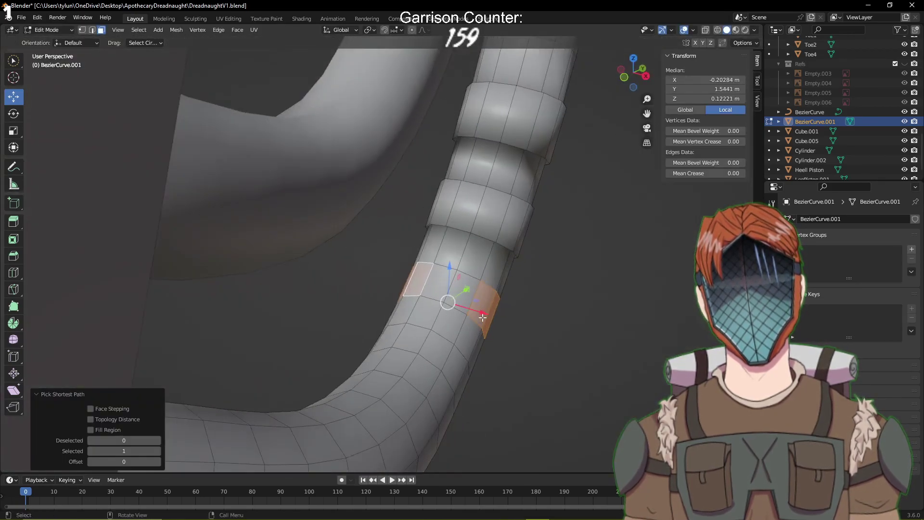
pyautogui.keyDown('ctrl'); pyautogui.click(471, 287); pyautogui.keyUp('ctrl')
pyautogui.press('s')
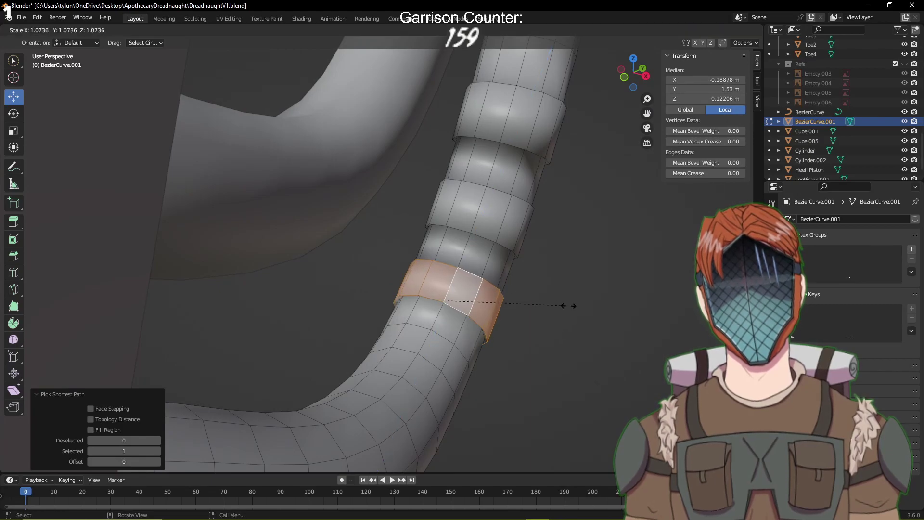
pyautogui.click(568, 305)
pyautogui.moveTo(568, 306); pyautogui.dragTo(442, 399, button='middle')
pyautogui.click(571, 314)
# Select all faces around the fourth alternate ring, where the hose curves into its lower bend
pyautogui.click(358, 388)
pyautogui.keyDown('shift'); pyautogui.click(375, 437); pyautogui.keyUp('shift')
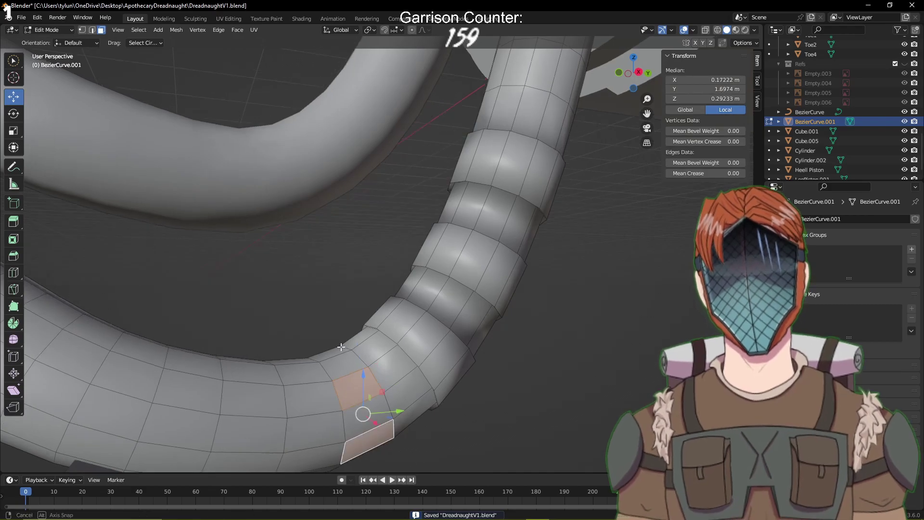
pyautogui.moveTo(341, 345); pyautogui.dragTo(477, 305, button='middle')
pyautogui.moveTo(518, 281); pyautogui.dragTo(444, 395, button='middle')
pyautogui.keyDown('ctrl'); pyautogui.click(443, 395); pyautogui.keyUp('ctrl')
pyautogui.keyDown('ctrl'); pyautogui.click(449, 423); pyautogui.keyUp('ctrl')
pyautogui.scroll(4, 483, 346)
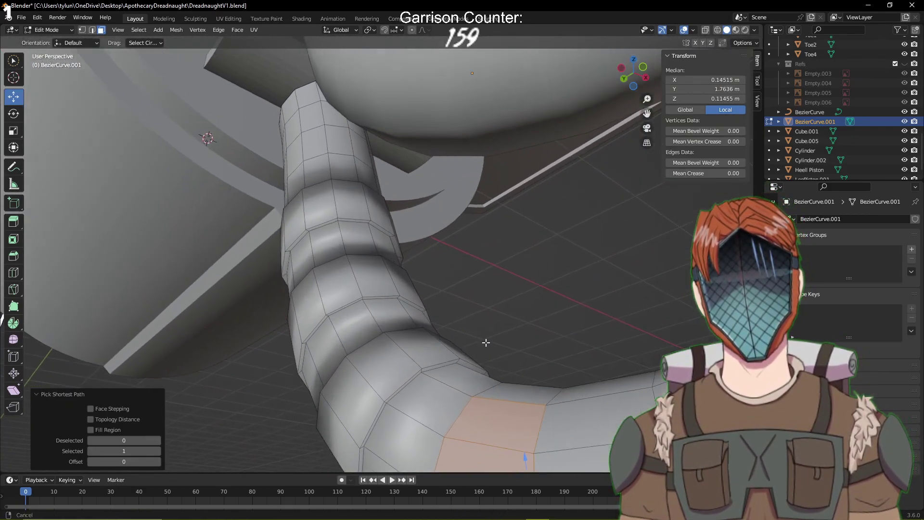
pyautogui.moveTo(501, 393); pyautogui.dragTo(514, 89, button='middle')
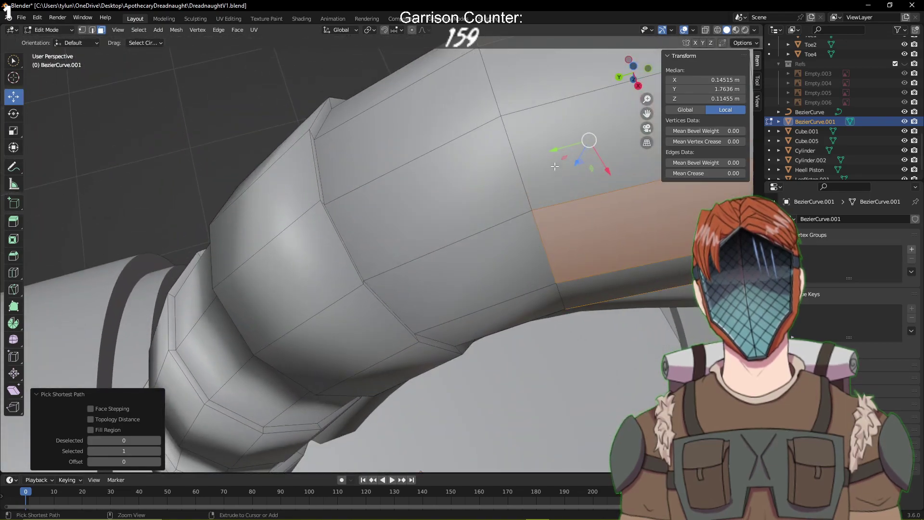
pyautogui.keyDown('ctrl'); pyautogui.click(515, 89); pyautogui.keyUp('ctrl')
pyautogui.moveTo(612, 309); pyautogui.dragTo(398, 170, button='middle')
pyautogui.keyDown('ctrl'); pyautogui.click(282, 183); pyautogui.keyUp('ctrl')
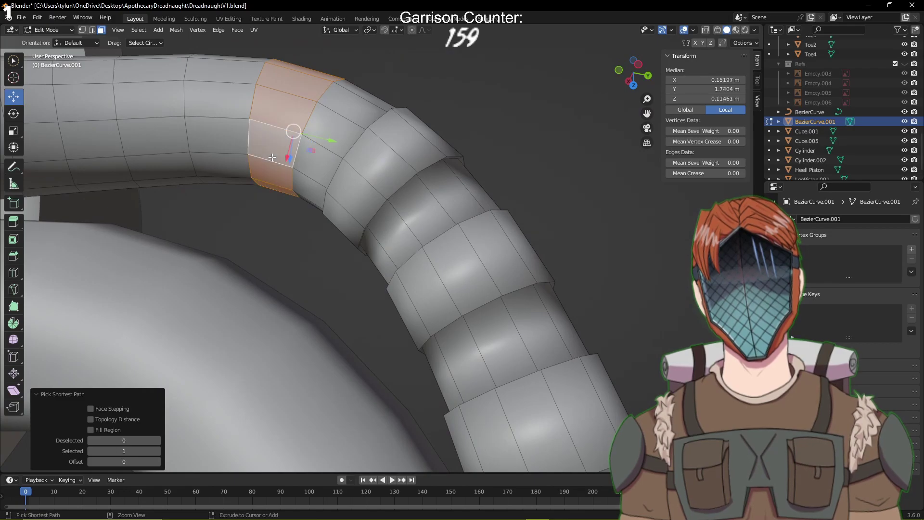
# Extrude the fourth ring with a uniform scale of about 1.09 and save the file
pyautogui.moveTo(282, 184); pyautogui.dragTo(623, 294, button='middle')
pyautogui.press('e')
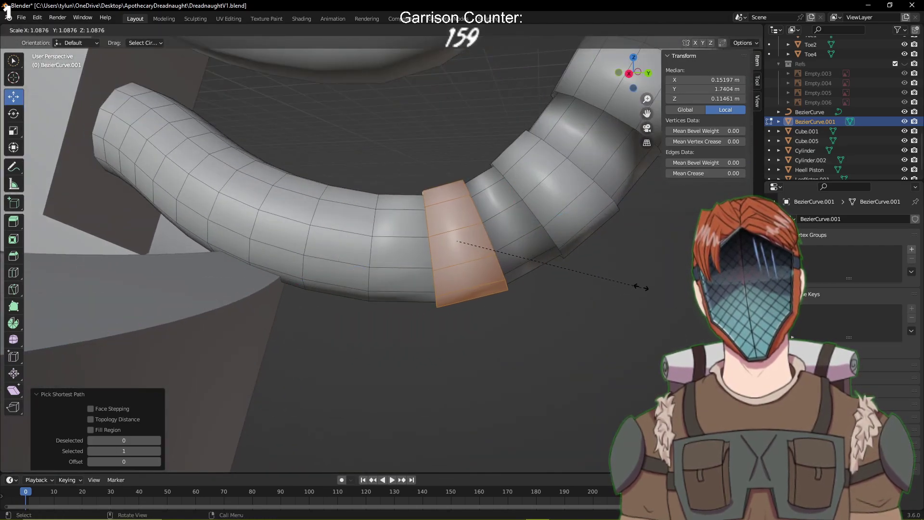
pyautogui.click(635, 289)
pyautogui.hotkey('ctrl', 's')
# Select the fifth alternate ring along the hose's lower bend, extrude it with a uniform scale of about 1.07, and save the file
pyautogui.click(375, 284)
pyautogui.click(343, 236)
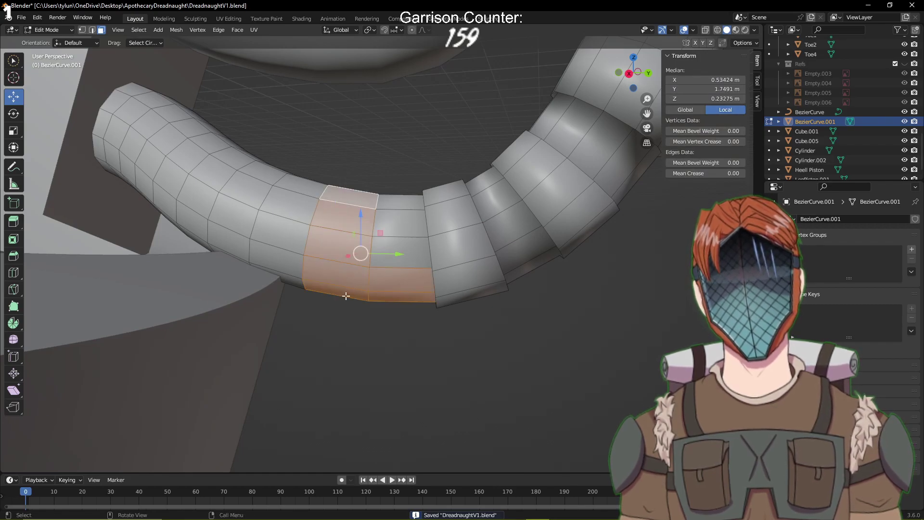
pyautogui.keyDown('ctrl'); pyautogui.click(358, 203); pyautogui.keyUp('ctrl')
pyautogui.moveTo(357, 203); pyautogui.dragTo(470, 233, button='middle')
pyautogui.keyDown('ctrl'); pyautogui.click(456, 301); pyautogui.keyUp('ctrl')
pyautogui.moveTo(450, 262); pyautogui.dragTo(452, 336, button='middle')
pyautogui.press('s')
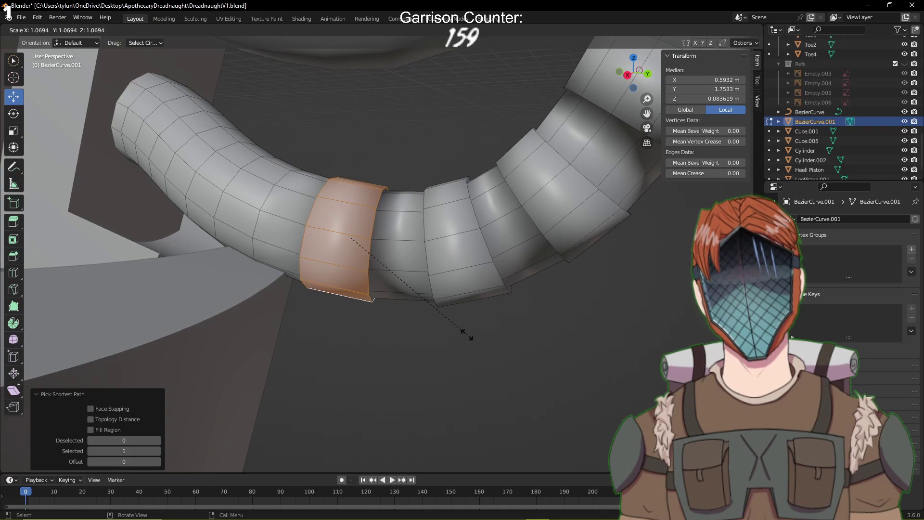
pyautogui.click(467, 335)
pyautogui.hotkey('ctrl', 's')
# Select the sixth alternate ring toward the leg end of the hose and extrude it with a slight uniform upscale
pyautogui.keyDown('shift'); pyautogui.moveTo(378, 159); pyautogui.dragTo(492, 232, button='middle'); pyautogui.keyUp('shift')
pyautogui.click(399, 241)
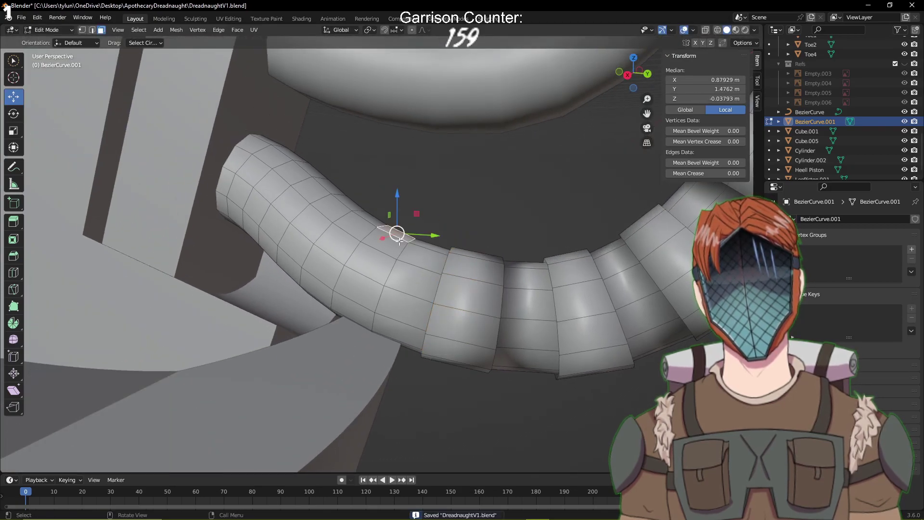
pyautogui.keyDown('ctrl'); pyautogui.click(354, 310); pyautogui.keyUp('ctrl')
pyautogui.moveTo(354, 310); pyautogui.dragTo(435, 266, button='middle')
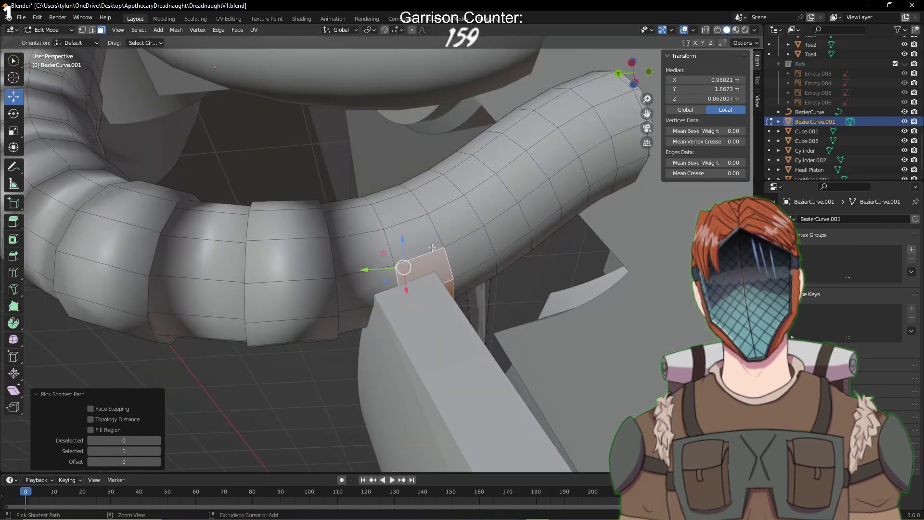
pyautogui.keyDown('ctrl'); pyautogui.click(396, 193); pyautogui.keyUp('ctrl')
pyautogui.moveTo(395, 193); pyautogui.dragTo(503, 294, button='middle')
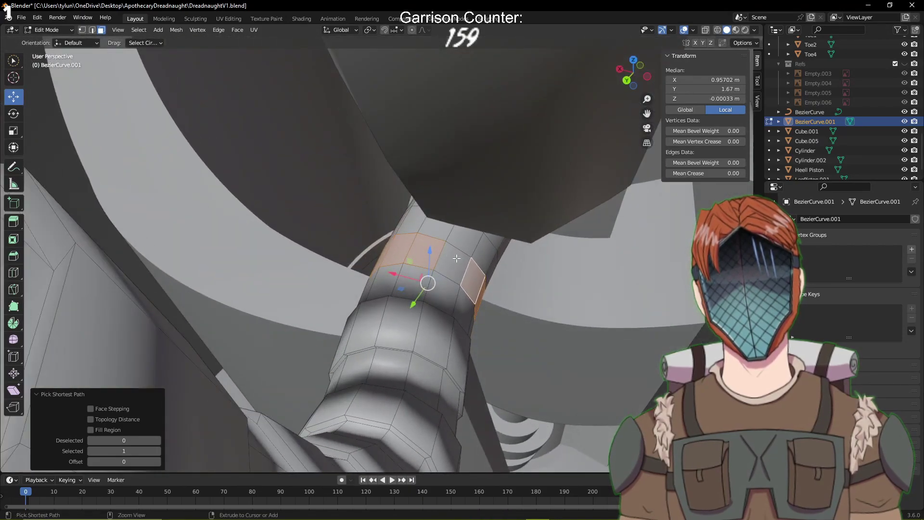
pyautogui.moveTo(456, 259); pyautogui.dragTo(550, 218, button='middle')
pyautogui.press('s')
pyautogui.click(529, 247)
# Select the seventh alternate ring, extrude it with a uniform scale of about 1.075, and clear the selection
pyautogui.keyDown('alt'); pyautogui.click(270, 290); pyautogui.keyUp('alt')
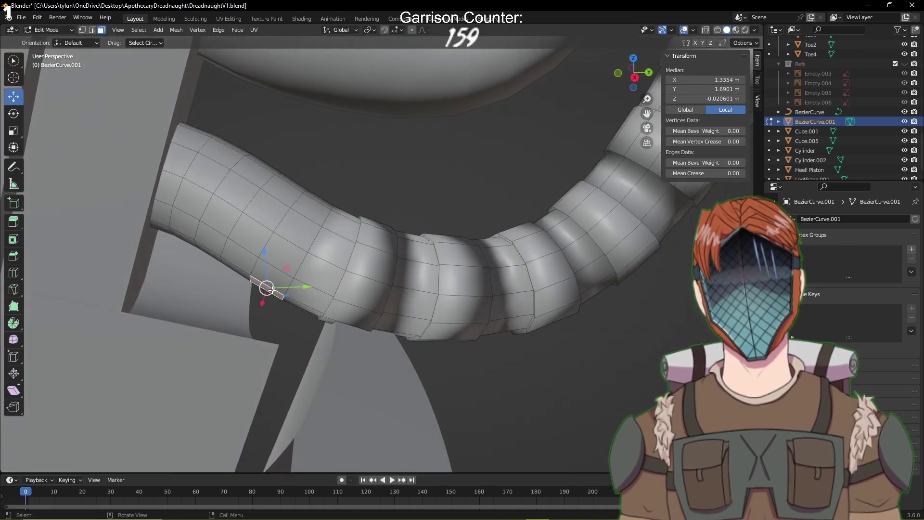
pyautogui.keyDown('ctrl'); pyautogui.click(322, 204); pyautogui.keyUp('ctrl')
pyautogui.moveTo(385, 211); pyautogui.dragTo(463, 235, button='middle')
pyautogui.keyDown('ctrl'); pyautogui.click(523, 281); pyautogui.keyUp('ctrl')
pyautogui.keyDown('ctrl'); pyautogui.click(507, 216); pyautogui.keyUp('ctrl')
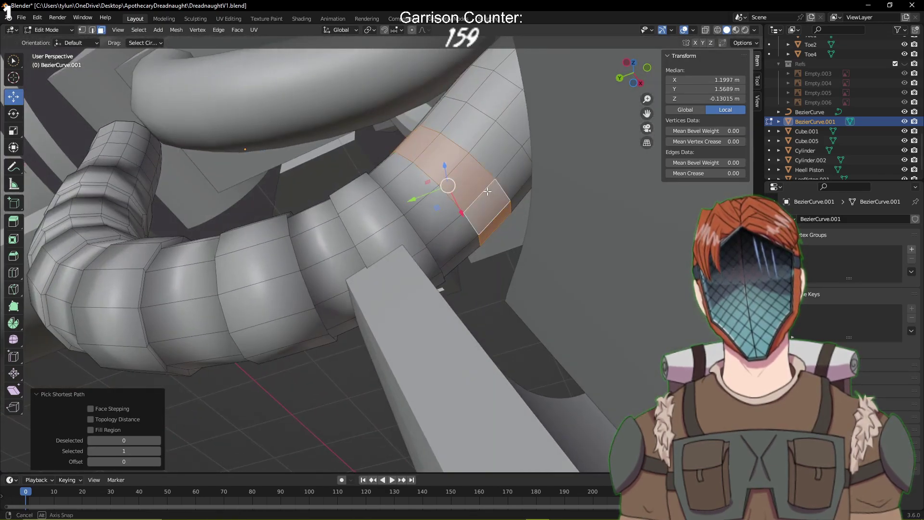
pyautogui.moveTo(507, 215); pyautogui.dragTo(378, 238, button='middle')
pyautogui.press('s')
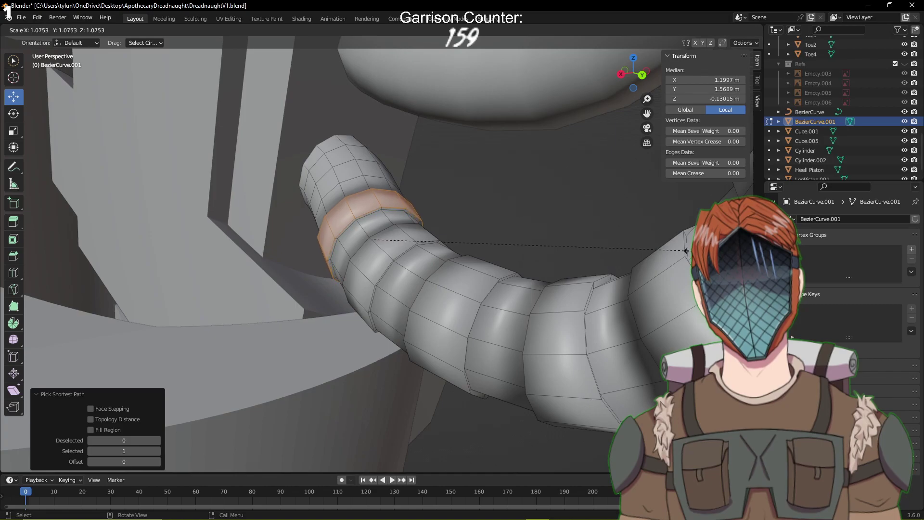
pyautogui.click(687, 250)
pyautogui.moveTo(392, 188); pyautogui.dragTo(526, 239, button='middle')
pyautogui.click(526, 239)
# Select the eighth alternate ring near the hose's leg end, extrude it with a slight uniform upscale, and save the file
pyautogui.click(303, 284)
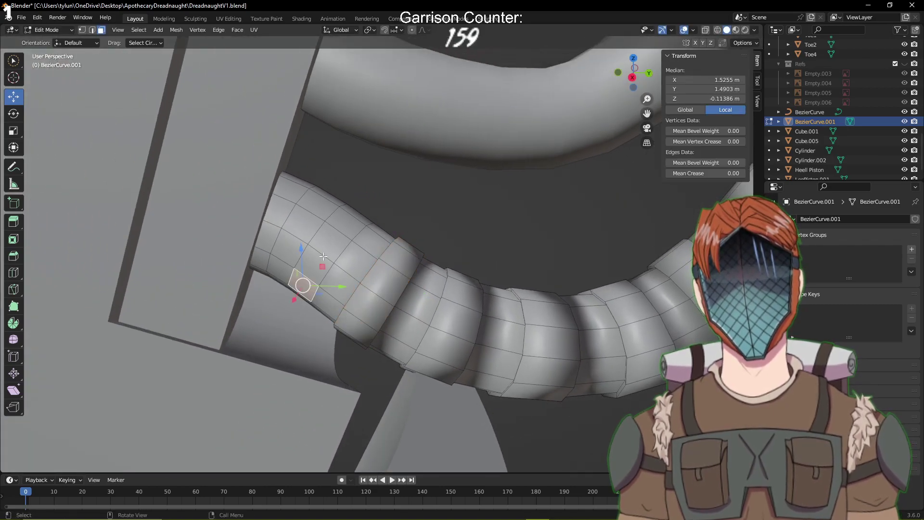
pyautogui.keyDown('ctrl'); pyautogui.click(360, 216); pyautogui.keyUp('ctrl')
pyautogui.moveTo(404, 215); pyautogui.dragTo(212, 180, button='middle')
pyautogui.keyDown('ctrl'); pyautogui.click(496, 309); pyautogui.keyUp('ctrl')
pyautogui.moveTo(497, 309); pyautogui.dragTo(510, 246, button='middle')
pyautogui.keyDown('ctrl'); pyautogui.click(495, 286); pyautogui.keyUp('ctrl')
pyautogui.moveTo(429, 267); pyautogui.dragTo(604, 358, button='middle')
pyautogui.press('s')
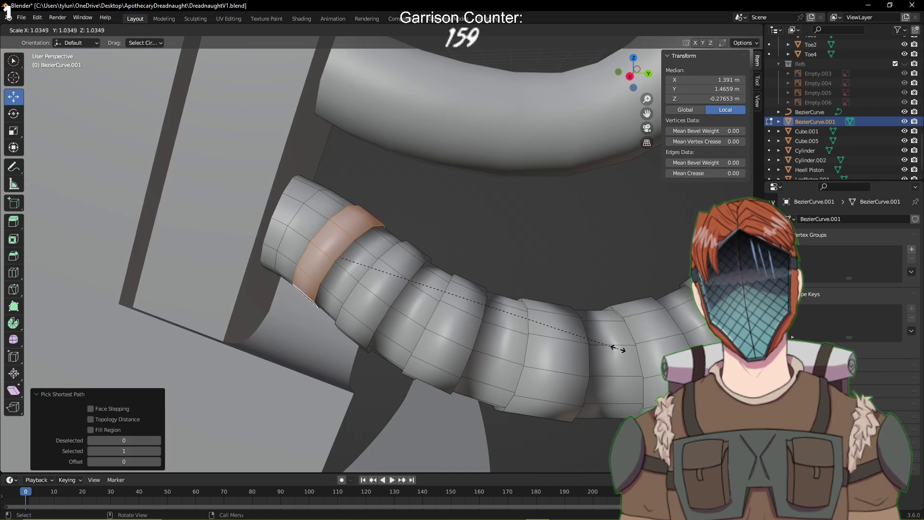
pyautogui.click(633, 336)
pyautogui.click(589, 268)
pyautogui.hotkey('ctrl', 's')
# Return to object mode, save the file, inspect the ribbed hose on the leg, and select the hose object
pyautogui.scroll(-5, 589, 268)
pyautogui.keyDown('shift'); pyautogui.moveTo(589, 269); pyautogui.dragTo(509, 323, button='middle'); pyautogui.keyUp('shift')
pyautogui.scroll(-3, 548, 337)
pyautogui.press('Tab')
pyautogui.click(509, 322)
pyautogui.hotkey('ctrl', 's')
pyautogui.moveTo(514, 262); pyautogui.dragTo(462, 334, button='middle')
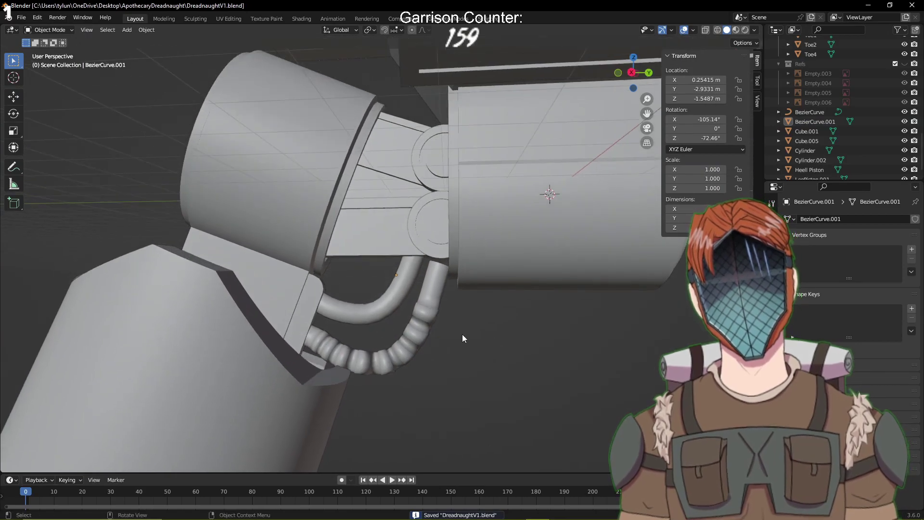
pyautogui.scroll(3, 495, 367)
pyautogui.moveTo(495, 367); pyautogui.dragTo(463, 202, button='middle')
pyautogui.click(464, 184)
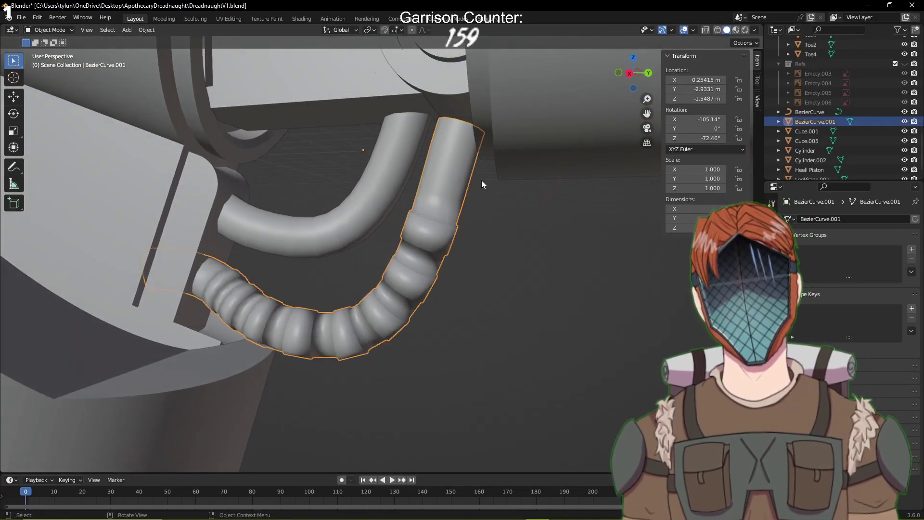
# Add two closely spaced edge loops around the ribbed hose just above its uppermost rib
pyautogui.press('Tab')
pyautogui.keyDown('shift'); pyautogui.moveTo(501, 237); pyautogui.dragTo(499, 270, button='middle'); pyautogui.keyUp('shift')
pyautogui.scroll(1, 499, 271)
pyautogui.press('KP_1')
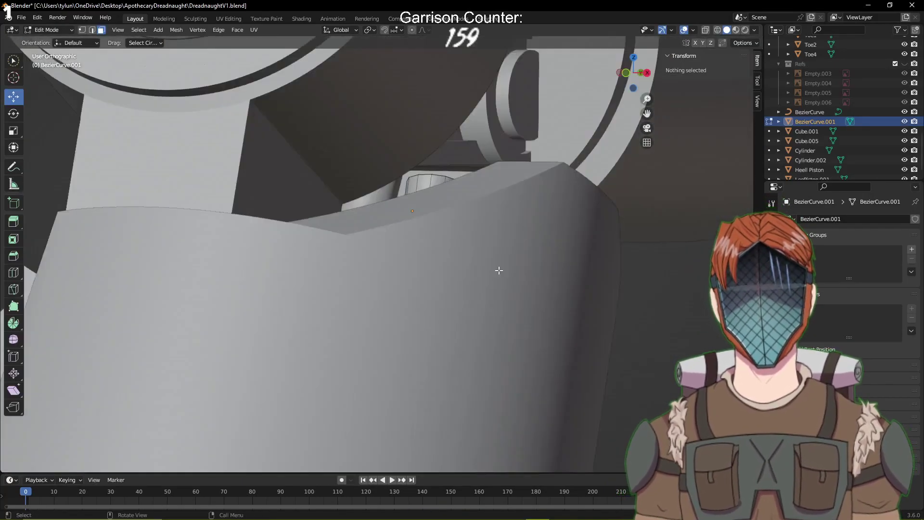
pyautogui.press('KP_3')
pyautogui.scroll(4, 452, 317)
pyautogui.press('Tab')
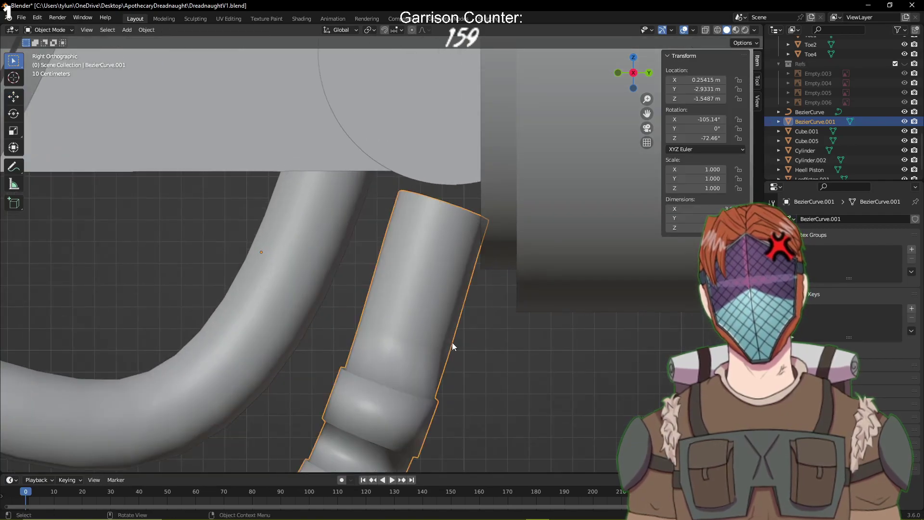
pyautogui.press('Tab')
pyautogui.hotkey('ctrl', 'r')
pyautogui.click(436, 358)
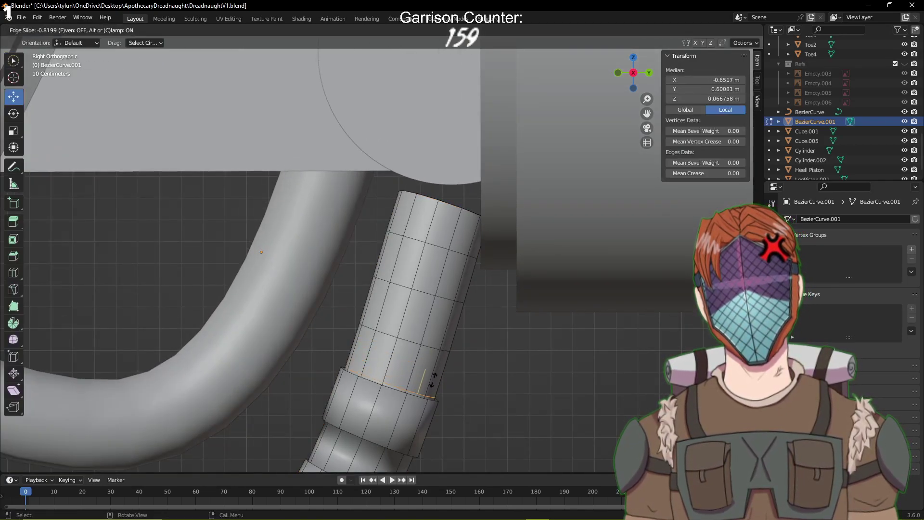
pyautogui.click(446, 366)
pyautogui.click(437, 370)
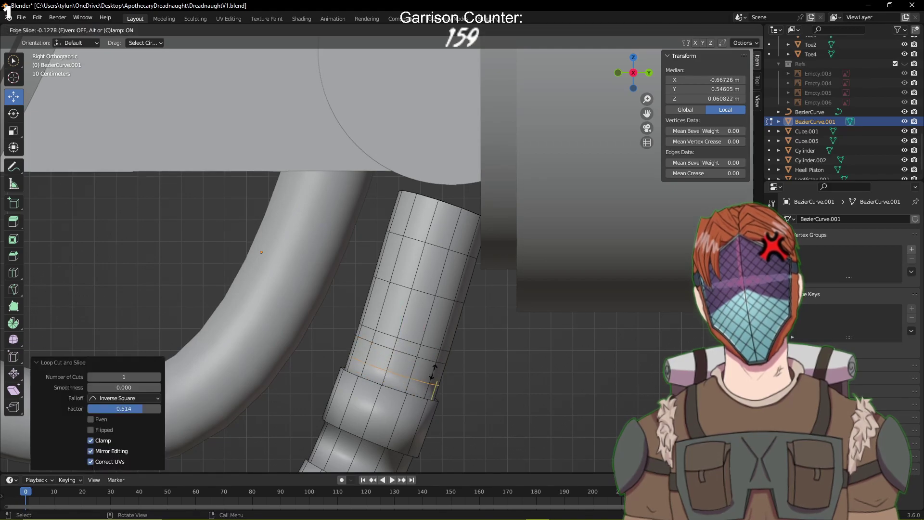
pyautogui.click(427, 384)
# Switch to wireframe shading and face selection for the hose mesh, with nothing selected
pyautogui.click(492, 371)
pyautogui.press('z')
pyautogui.click(483, 370)
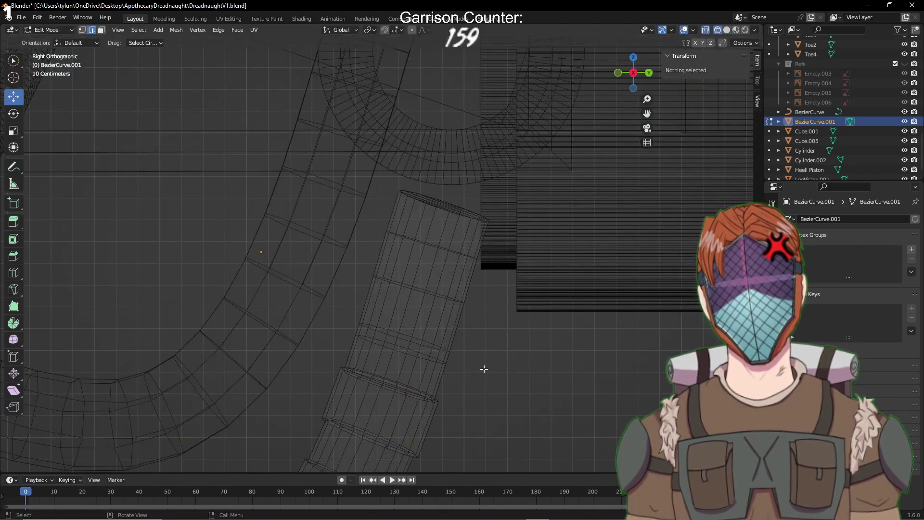
pyautogui.press('b')
pyautogui.moveTo(388, 177); pyautogui.dragTo(489, 291)
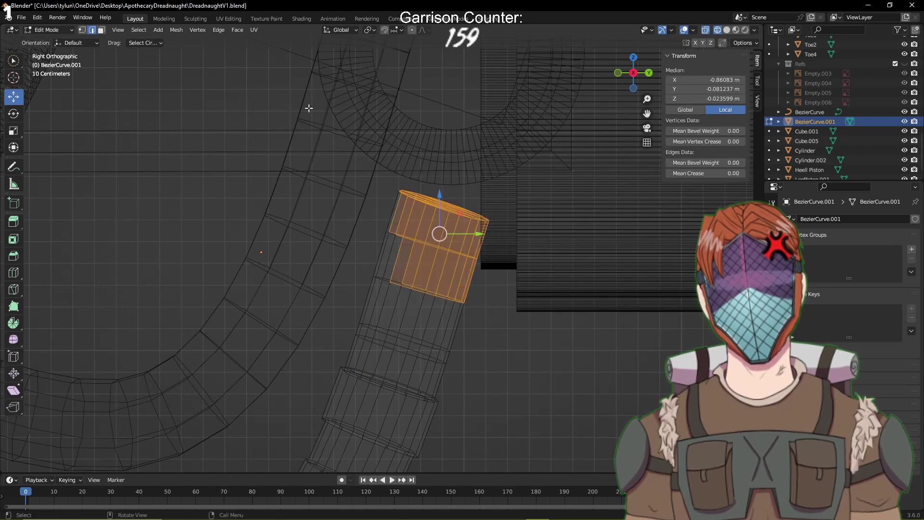
pyautogui.click(102, 30)
pyautogui.hotkey('alt', 'a')
# Select all faces around the hose's crotch end, down to the new edge loop above the ribs
pyautogui.press('b')
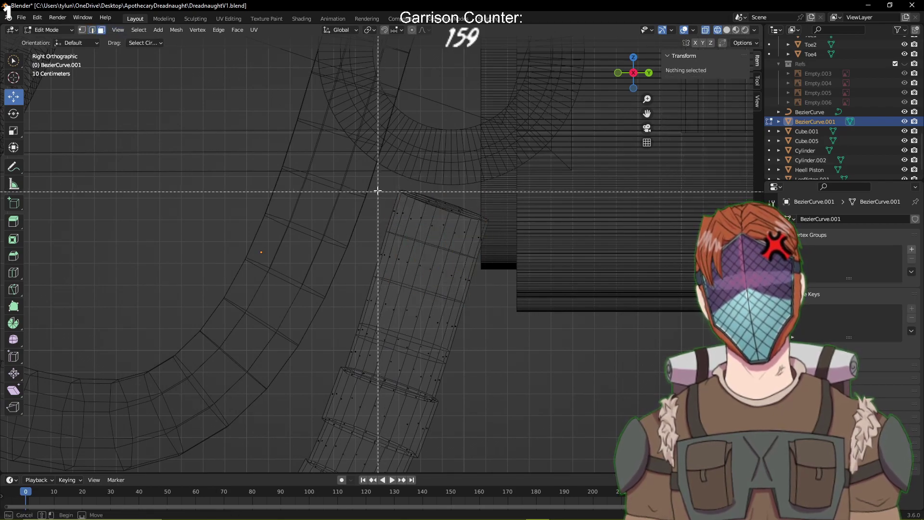
pyautogui.moveTo(377, 190); pyautogui.dragTo(471, 250)
pyautogui.press('c')
pyautogui.moveTo(471, 320); pyautogui.dragTo(371, 317)
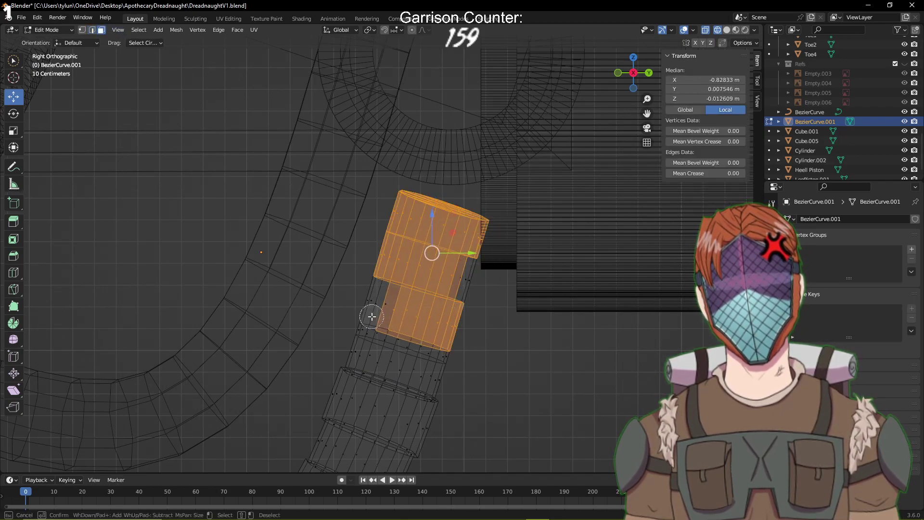
pyautogui.moveTo(485, 357); pyautogui.dragTo(511, 343, button='middle')
pyautogui.press('c')
pyautogui.moveTo(517, 436)
pyautogui.mouseDown()
pyautogui.moveTo(433, 419)
pyautogui.moveTo(350, 379)
pyautogui.moveTo(381, 314)
pyautogui.moveTo(367, 336)
pyautogui.moveTo(541, 274)
pyautogui.moveTo(433, 375)
pyautogui.mouseUp()
pyautogui.scroll(-1, 452, 367)
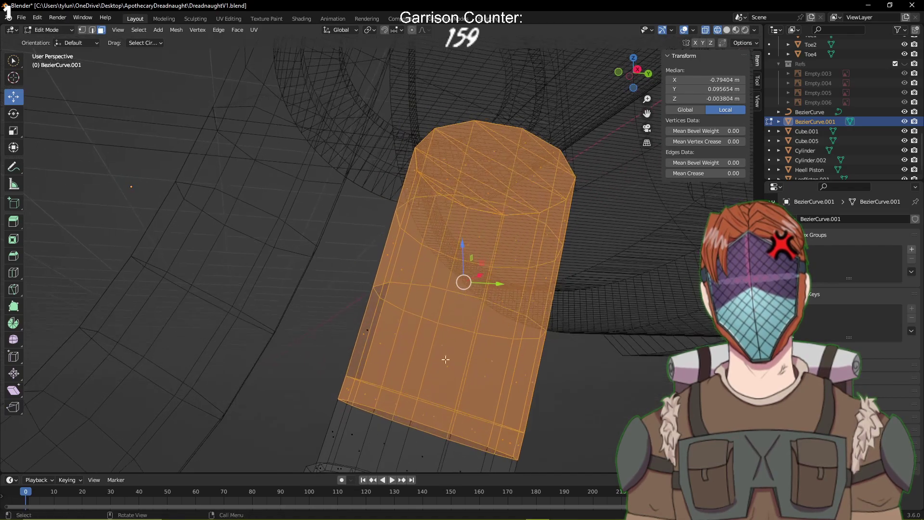
pyautogui.scroll(-3, 510, 378)
# In solid shading, extrude the selected crotch-end section and scale it uniformly by 1.365 into a thick connector sleeve
pyautogui.press('z')
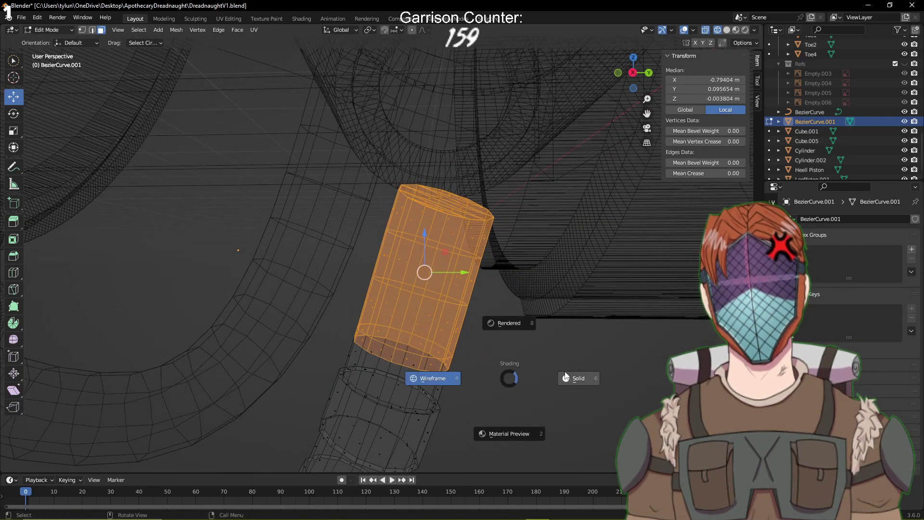
pyautogui.click(564, 378)
pyautogui.press('s')
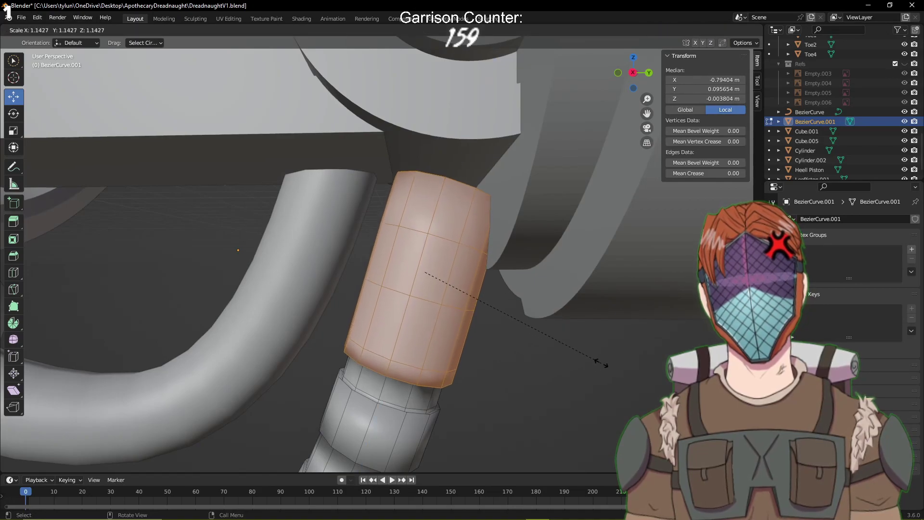
pyautogui.click(649, 350)
pyautogui.moveTo(544, 373)
pyautogui.mouseDown(button='middle')
pyautogui.moveTo(561, 324)
pyautogui.moveTo(547, 369)
pyautogui.mouseUp(button='middle')
# Set the transform orientation to Normal and move the sleeve about 0.16 m along its Z axis toward the crotch
pyautogui.click(346, 30)
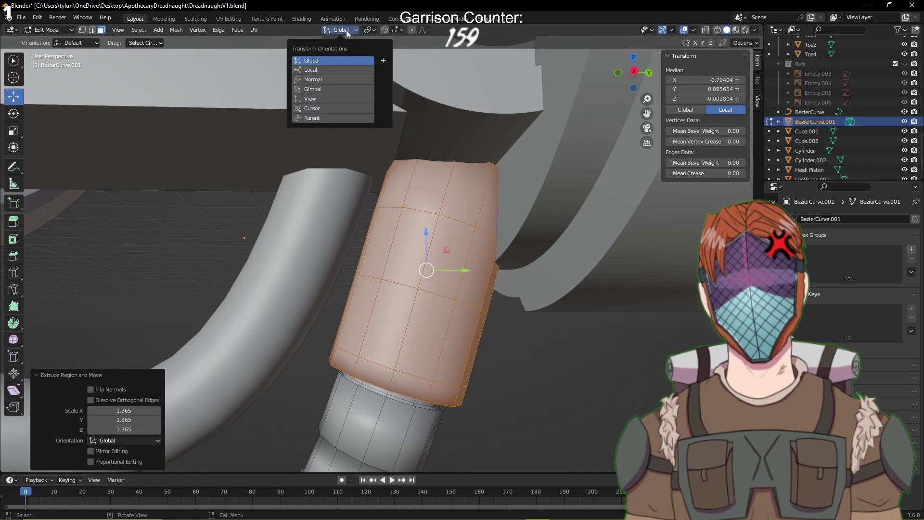
pyautogui.click(330, 79)
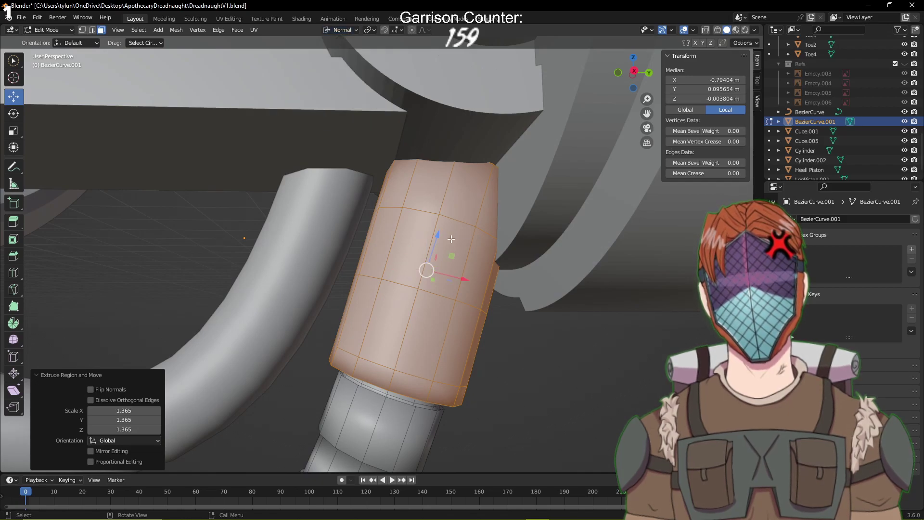
pyautogui.press('g')
pyautogui.press('z')
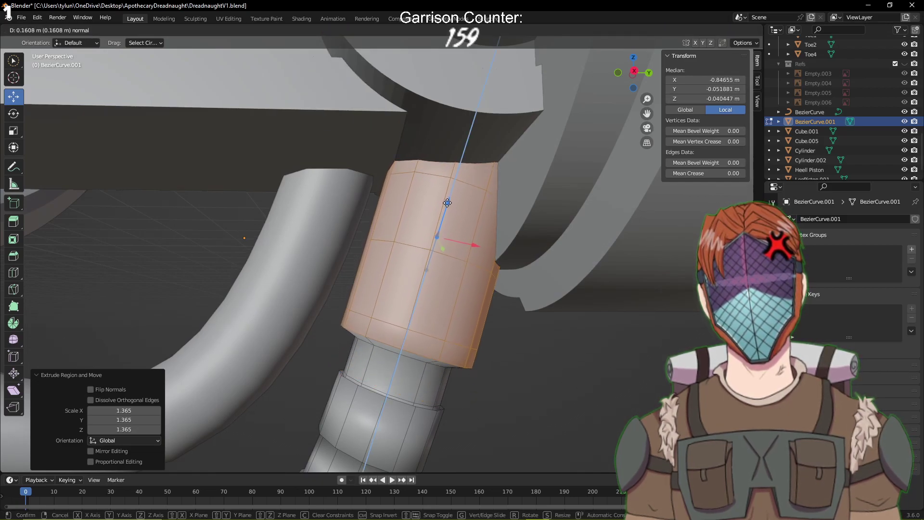
pyautogui.moveTo(446, 204); pyautogui.dragTo(447, 203)
pyautogui.moveTo(491, 283); pyautogui.dragTo(514, 274, button='middle')
# Return to object mode, save the file, and re-enter mesh editing on the ribbed hose
pyautogui.press('Tab')
pyautogui.moveTo(517, 366); pyautogui.dragTo(496, 337, button='middle')
pyautogui.hotkey('ctrl', 's')
pyautogui.scroll(-5, 482, 328)
pyautogui.press('Tab')
pyautogui.hotkey('ctrl', 's')
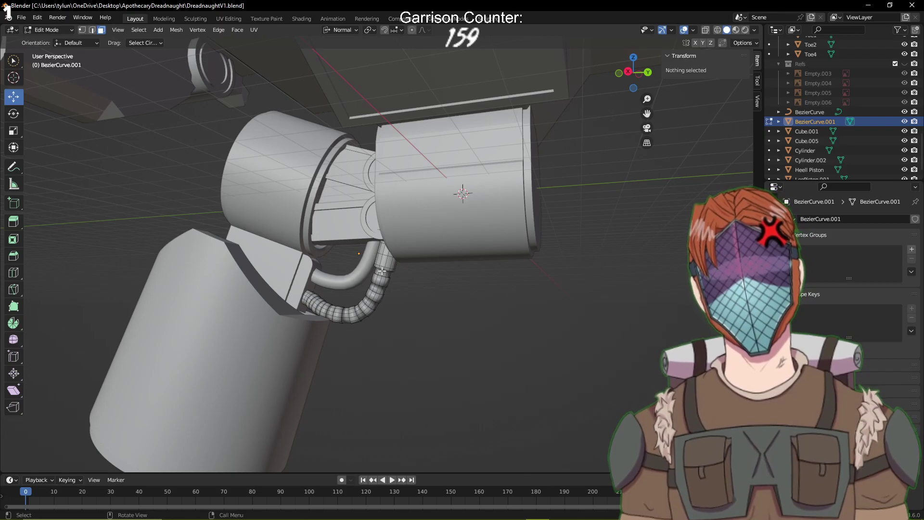
# Leave edit mode, select the smooth inner hose, save the file, and inspect both hoses up close
pyautogui.press('Tab')
pyautogui.click(362, 266)
pyautogui.hotkey('ctrl', 's')
pyautogui.moveTo(386, 272); pyautogui.dragTo(500, 341, button='middle')
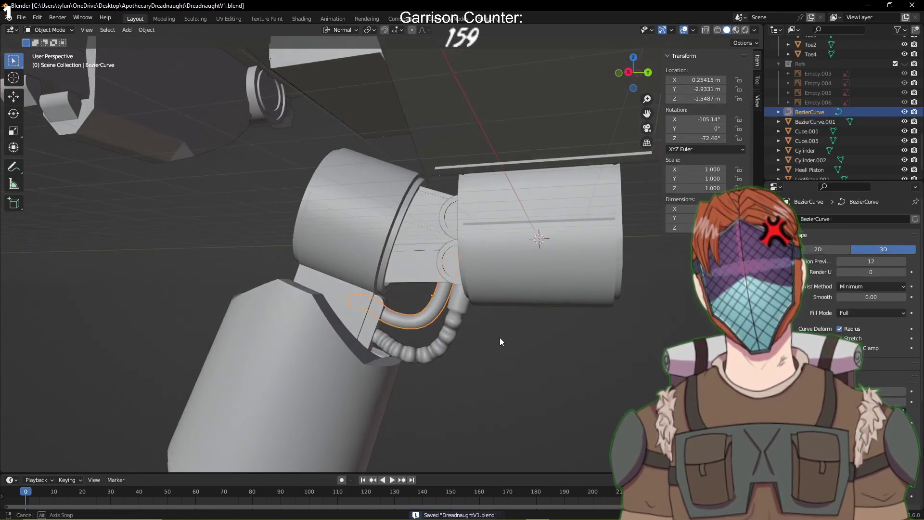
pyautogui.scroll(6, 502, 339)
pyautogui.keyDown('shift'); pyautogui.moveTo(539, 364); pyautogui.dragTo(513, 273, button='middle'); pyautogui.keyUp('shift')
pyautogui.moveTo(578, 305); pyautogui.dragTo(515, 279, button='middle')
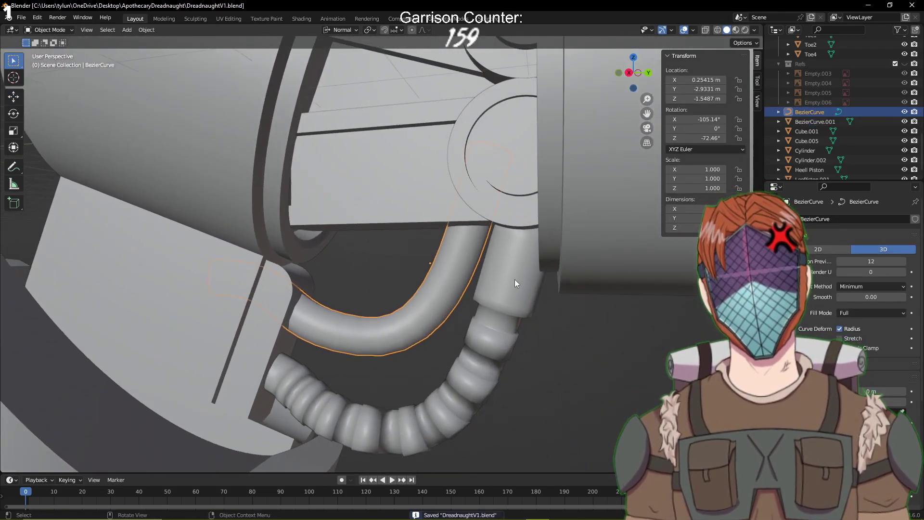
# Briefly show the Refs collection to compare the leg hoses with the reference image, and hide it again
pyautogui.scroll(-5, 484, 282)
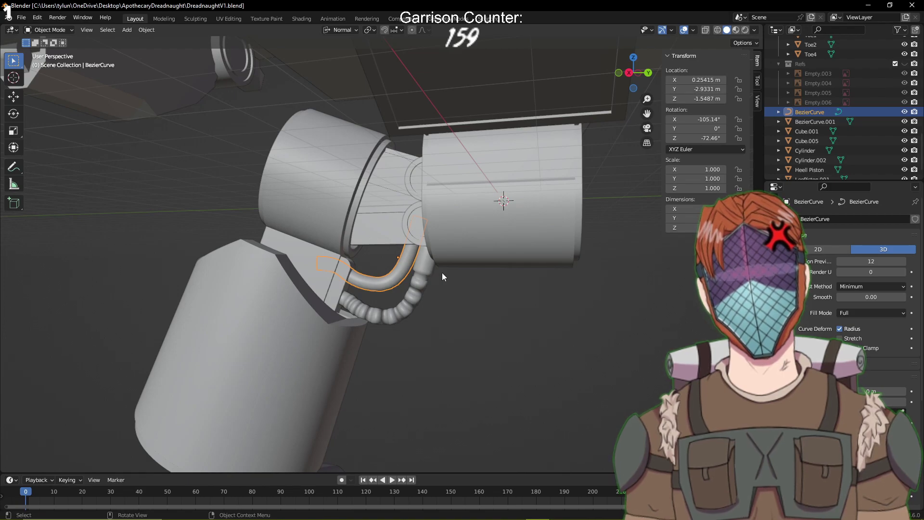
pyautogui.scroll(-1, 866, 150)
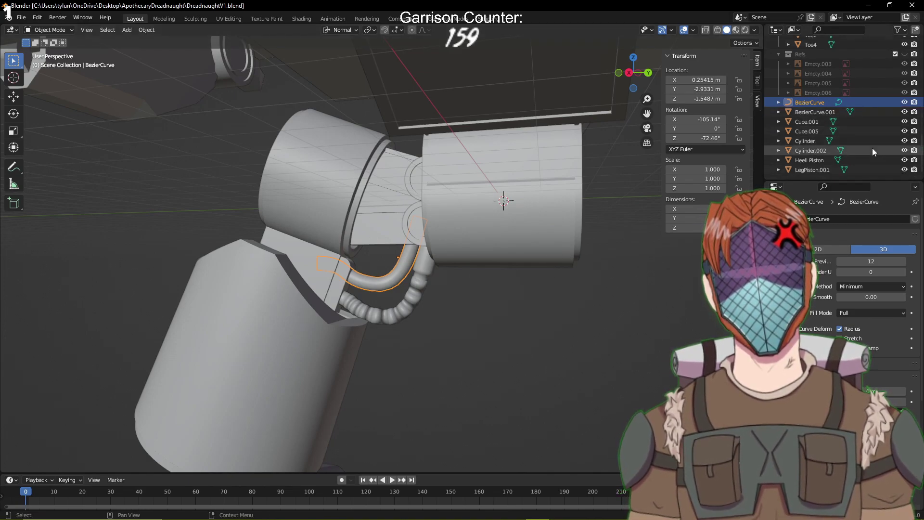
pyautogui.scroll(4, 872, 148)
pyautogui.click(905, 132)
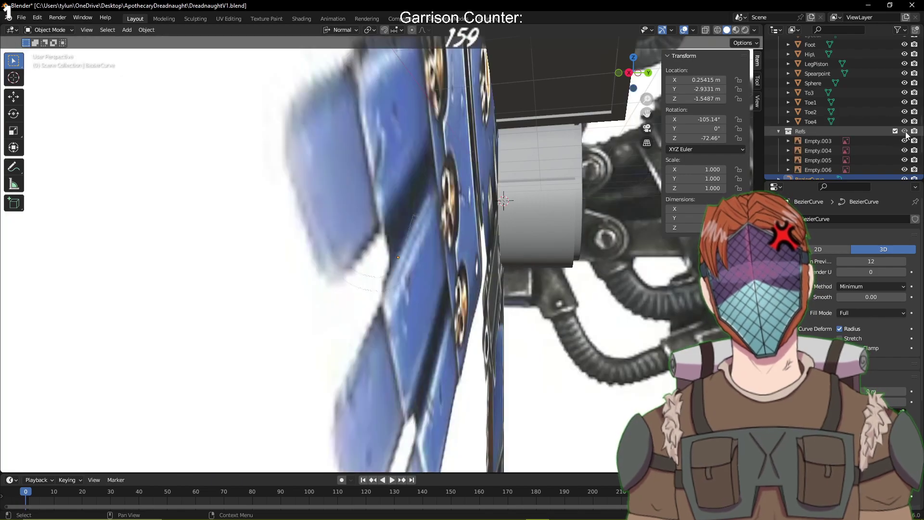
pyautogui.click(904, 132)
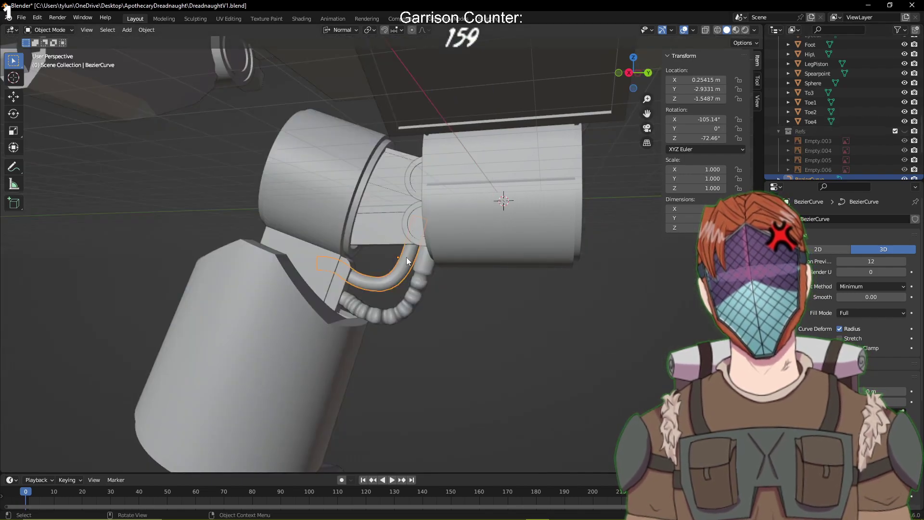
# Move the smooth hose clear of the leg and raise the ribbed hose about 0.8 m into the inner hose's position
pyautogui.hotkey('shift', 'd')
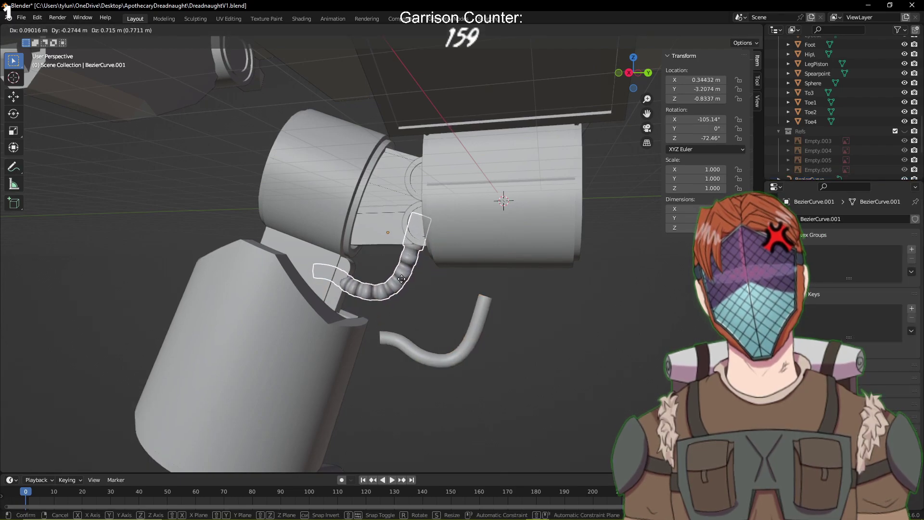
pyautogui.click(402, 278)
pyautogui.press('KP_1')
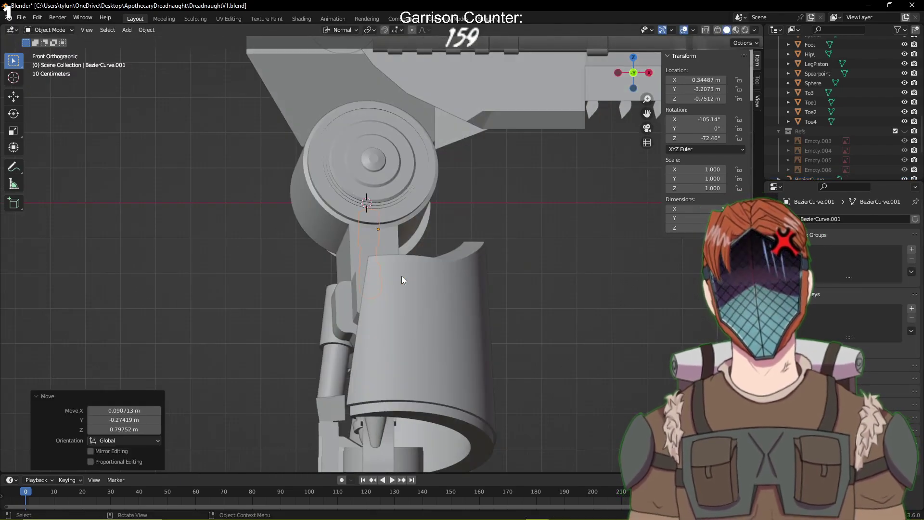
pyautogui.press('KP_3')
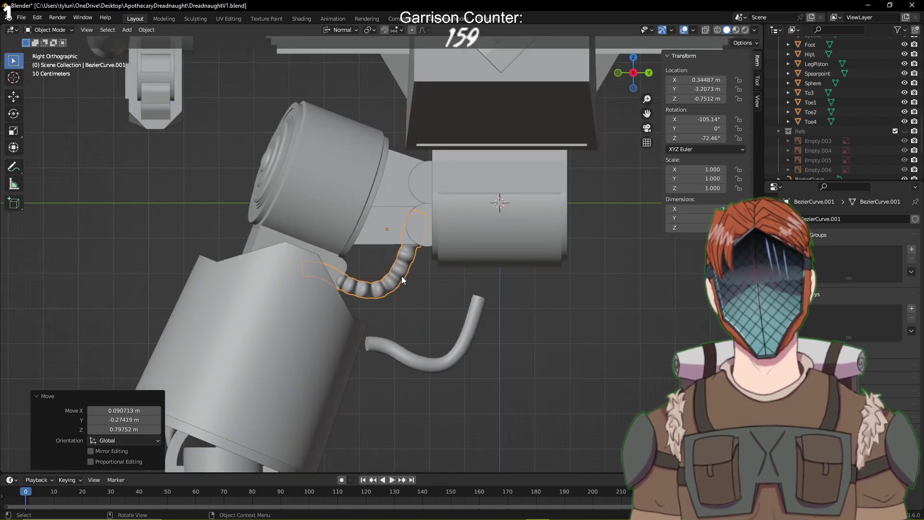
# Move the smooth hose about -0.82 m in Y and 1.08 m in Z so it spans beneath the ribbed hose
pyautogui.click(452, 340)
pyautogui.press('g')
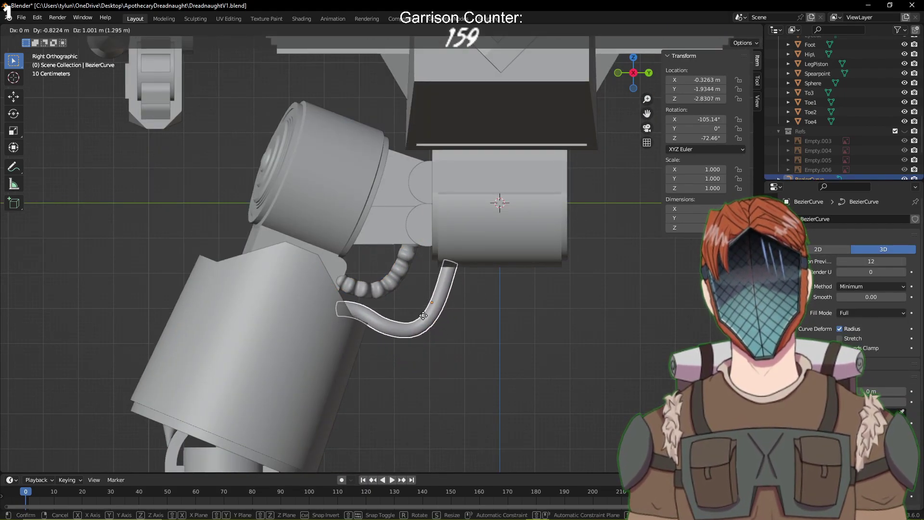
pyautogui.click(423, 313)
pyautogui.scroll(5, 424, 313)
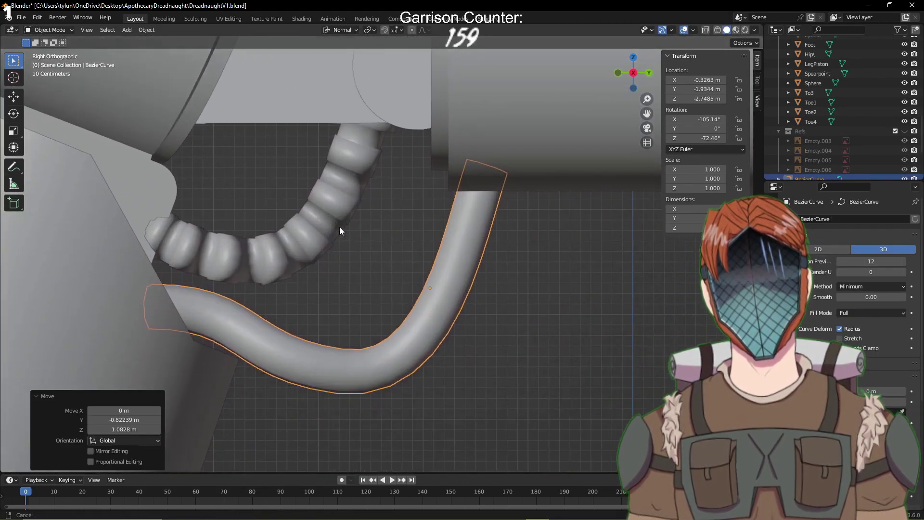
# Shift the ribbed hose slightly along its normal Z axis, adjust its position between leg and crotch, and save the file
pyautogui.moveTo(319, 270); pyautogui.dragTo(320, 239, button='middle')
pyautogui.click(320, 239)
pyautogui.press('g')
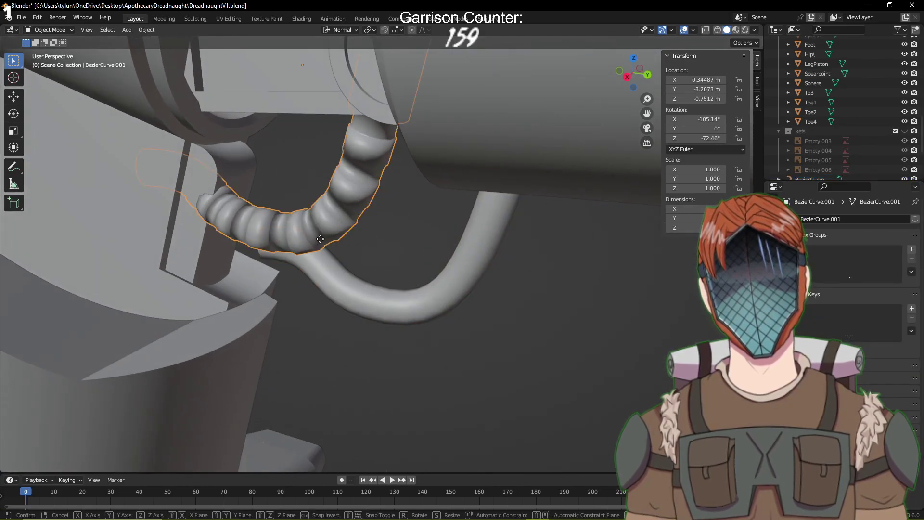
pyautogui.press('z')
pyautogui.press('z')
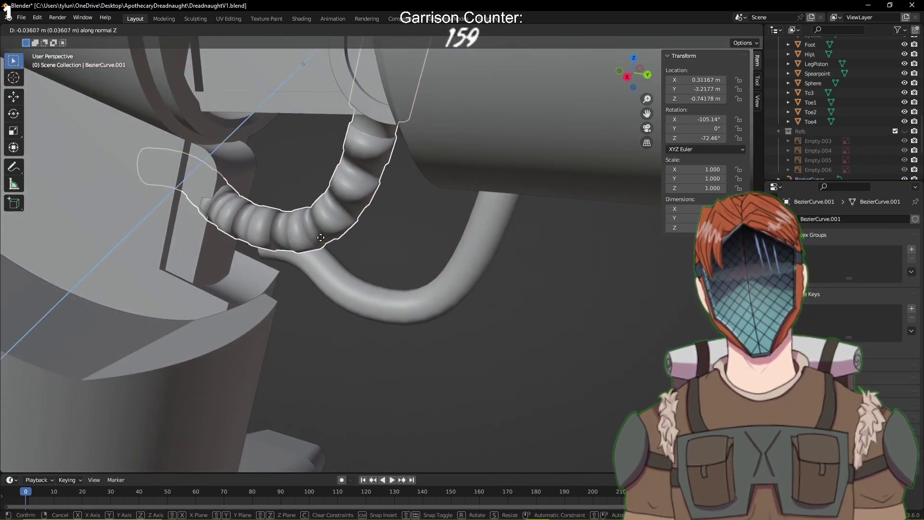
pyautogui.click(332, 235)
pyautogui.hotkey('ctrl', 's')
pyautogui.moveTo(332, 235); pyautogui.dragTo(429, 324, button='middle')
pyautogui.press('g')
pyautogui.click(504, 243)
pyautogui.hotkey('ctrl', 's')
# Edit the smooth hose curve and move its control points about 0.54 m in X and 0.07 m in Y
pyautogui.click(484, 309)
pyautogui.press('Tab')
pyautogui.press('g')
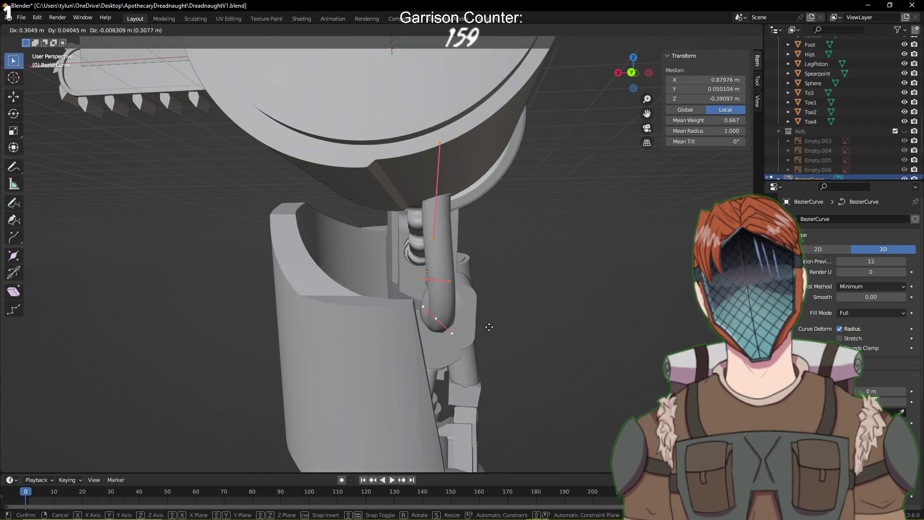
pyautogui.click(479, 325)
pyautogui.moveTo(479, 325); pyautogui.dragTo(607, 304, button='middle')
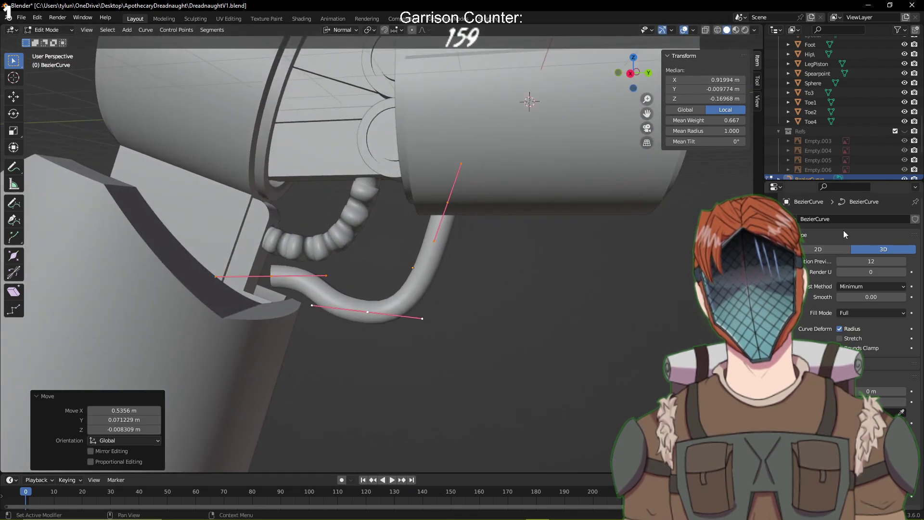
# Compare the curve with the reference images and lower its middle control point about 1.09 m to deepen the hose's sag
pyautogui.scroll(-3, 908, 109)
pyautogui.click(905, 93)
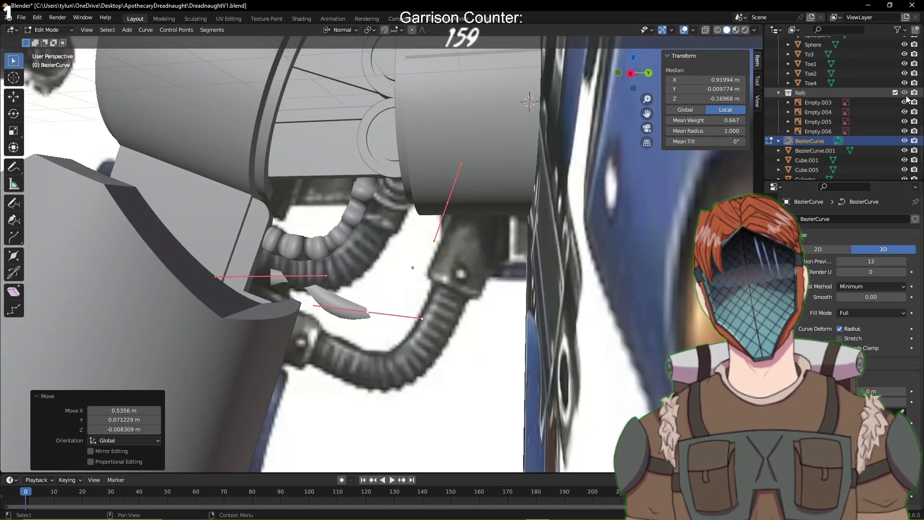
pyautogui.click(905, 93)
pyautogui.click(905, 94)
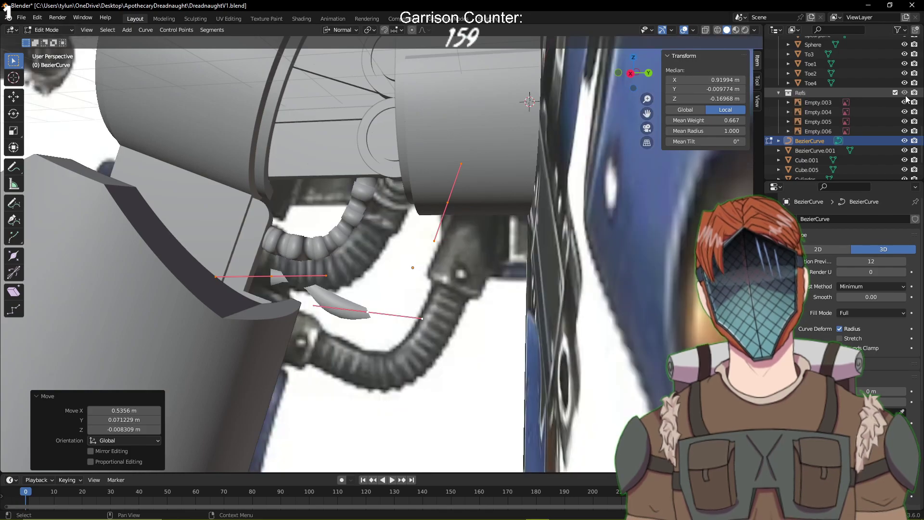
pyautogui.click(905, 94)
pyautogui.click(368, 312)
pyautogui.press('g')
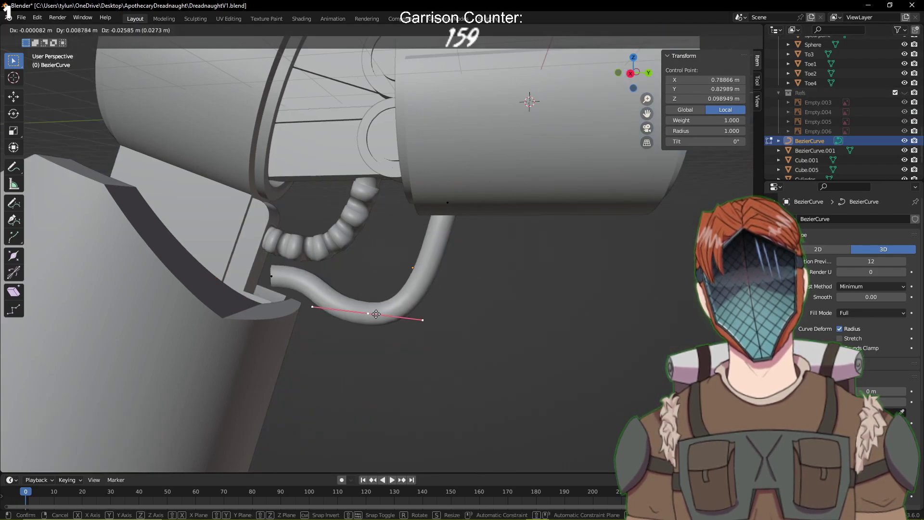
pyautogui.click(367, 372)
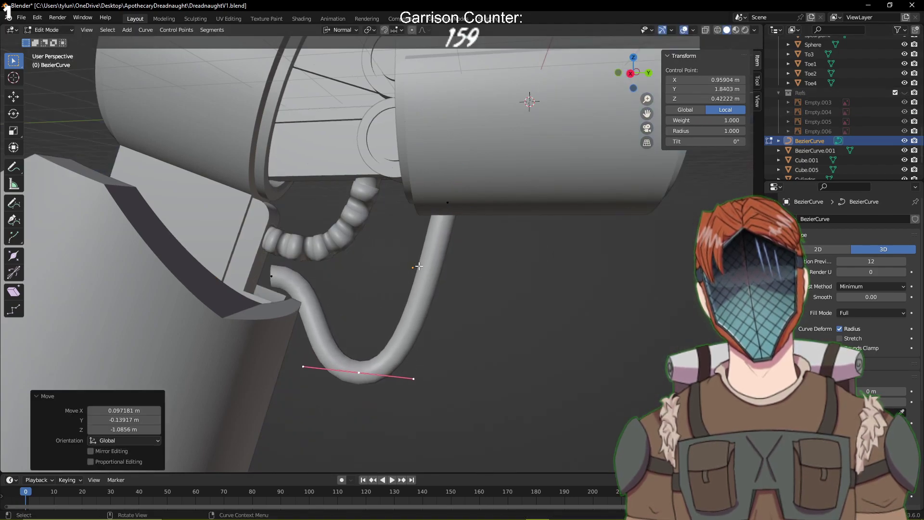
# Rotate the smooth hose curve's upper end point about -60° and move its leg-end point about 0.27 m in Y and -0.19 m in Z
pyautogui.click(448, 203)
pyautogui.press('r')
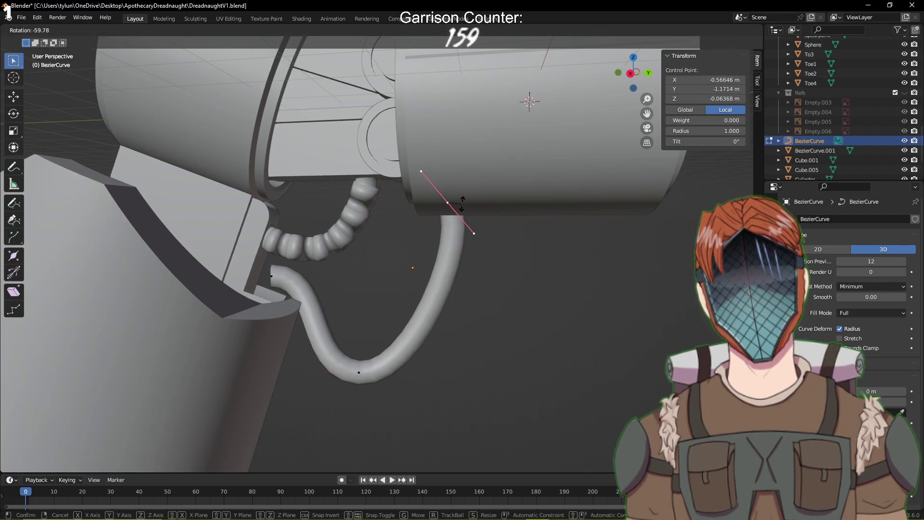
pyautogui.click(466, 203)
pyautogui.click(275, 279)
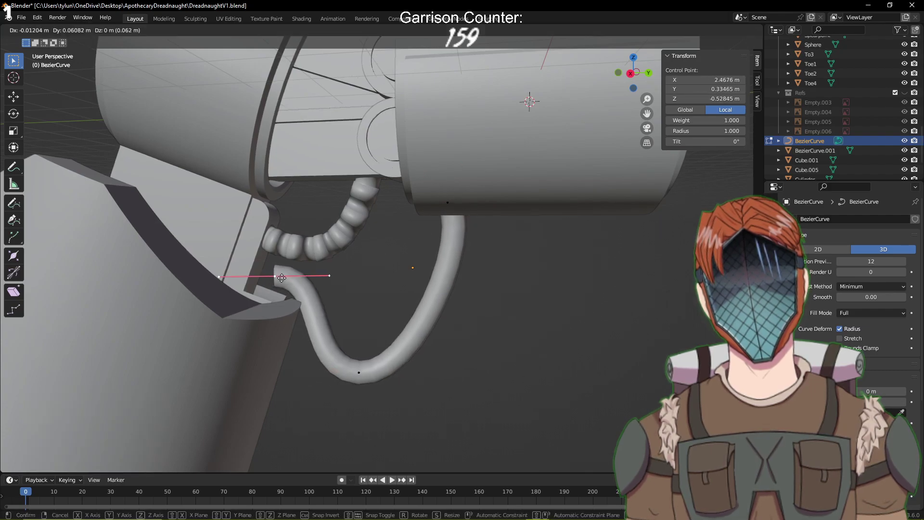
pyautogui.press('g')
pyautogui.click(290, 287)
# Extrude the curve's leg end into the leg, about -2.02 m in Y and 0.73 m in Z, and save the file
pyautogui.press('e')
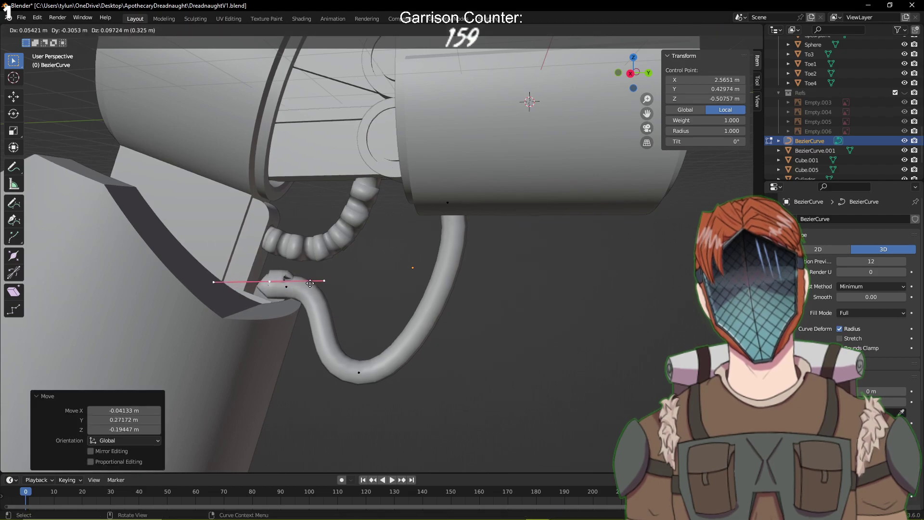
pyautogui.click(217, 249)
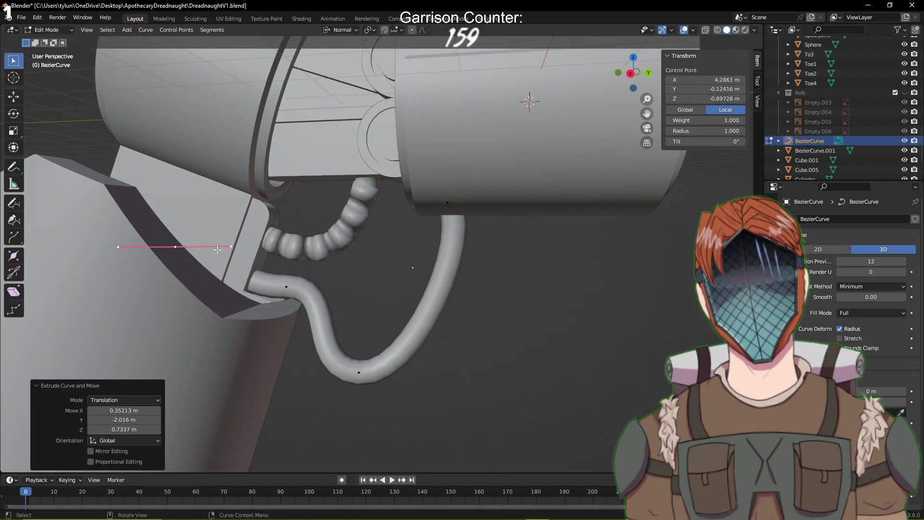
pyautogui.hotkey('ctrl', 's')
pyautogui.moveTo(404, 316); pyautogui.dragTo(496, 310, button='middle')
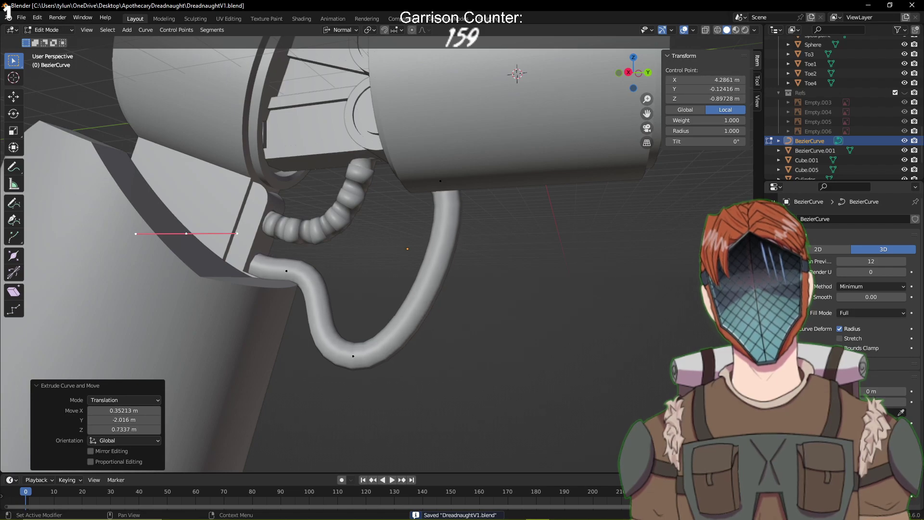
# Raise the control point where the hose exits the leg by about 0.1 m and save the file
pyautogui.moveTo(867, 474); pyautogui.dragTo(881, 475)
pyautogui.moveTo(564, 373)
pyautogui.mouseDown(button='middle')
pyautogui.moveTo(568, 382)
pyautogui.moveTo(571, 375)
pyautogui.mouseUp(button='middle')
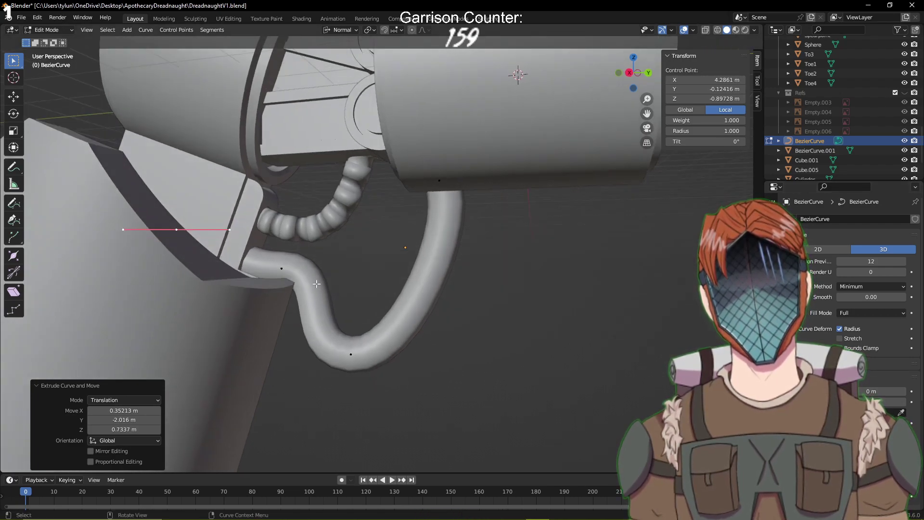
pyautogui.press('e')
pyautogui.click(289, 263)
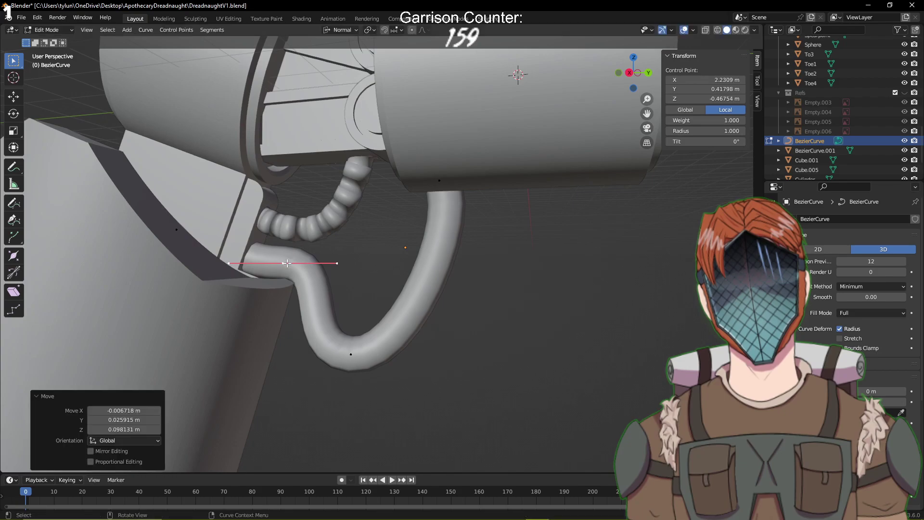
pyautogui.moveTo(288, 263); pyautogui.dragTo(484, 284, button='middle')
pyautogui.hotkey('ctrl', 's')
# Rotate the hose curve's upper end point about 30.9°, save the file, and return to Object Mode
pyautogui.press('Tab')
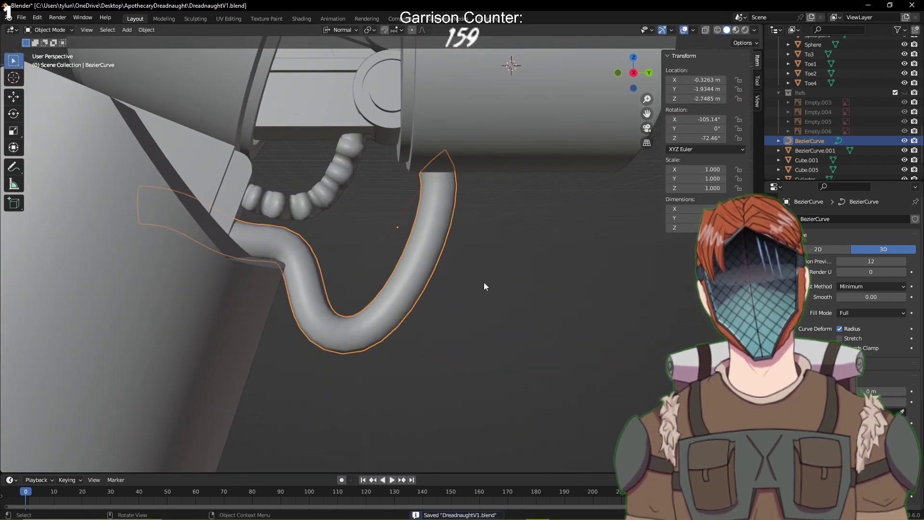
pyautogui.press('Tab')
pyautogui.click(433, 162)
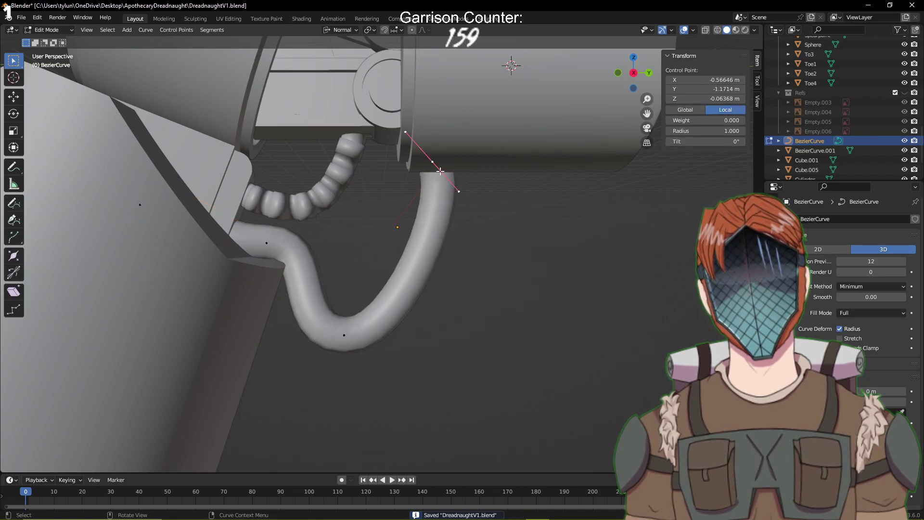
pyautogui.press('r')
pyautogui.click(488, 205)
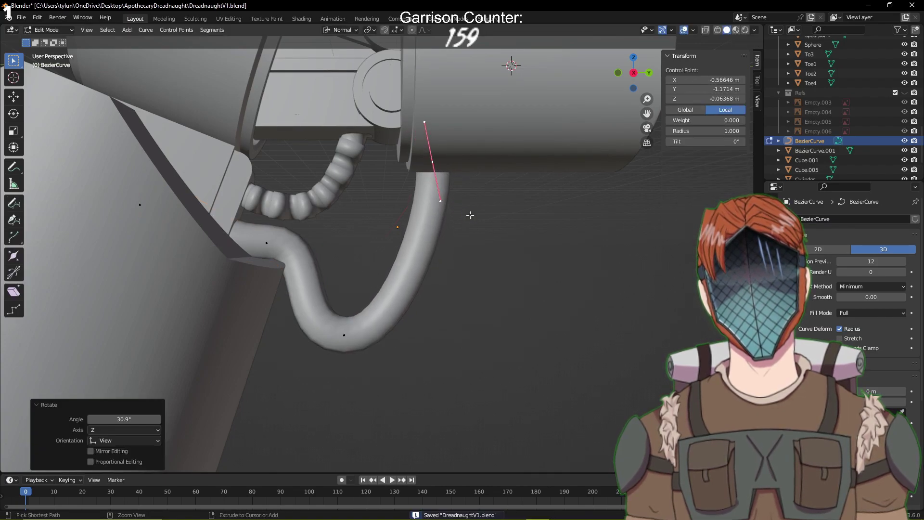
pyautogui.hotkey('ctrl', 's')
pyautogui.press('Tab')
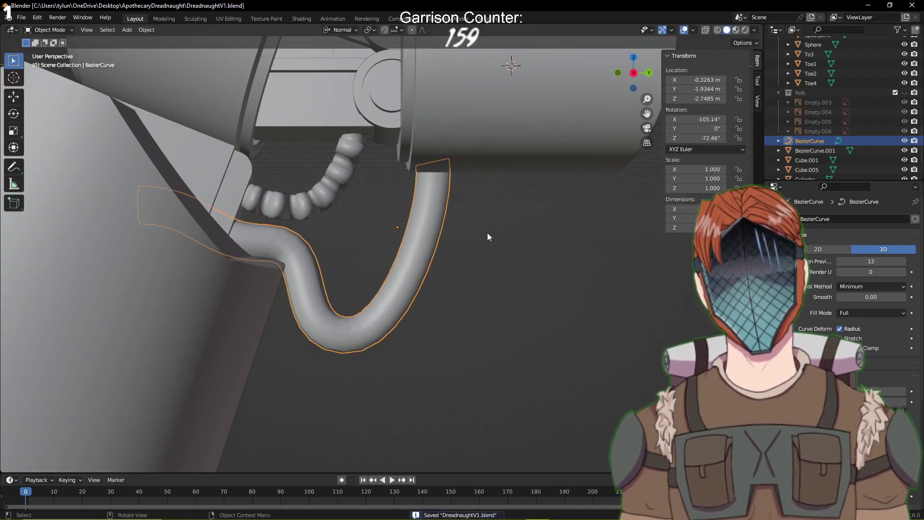
# Convert the smooth hose curve to a mesh, enter Edit Mode, and compare its upper end with the reference images
pyautogui.click(147, 30)
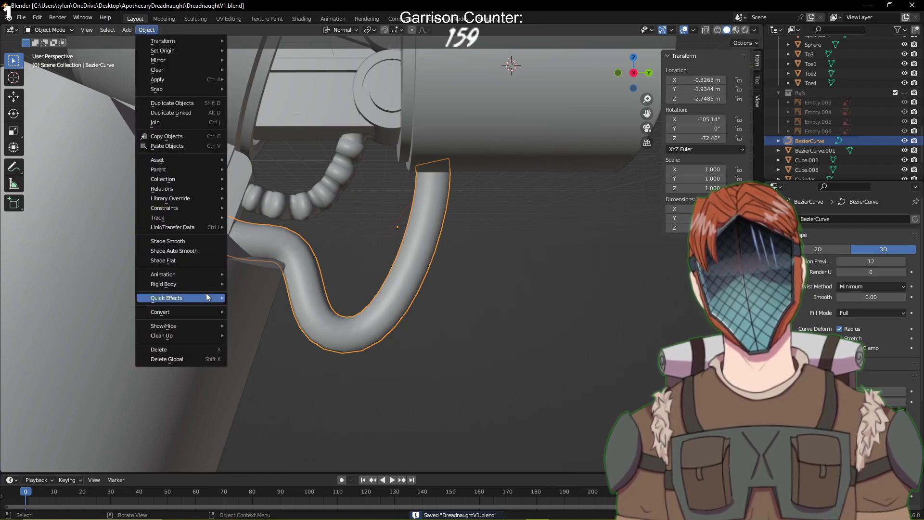
pyautogui.moveTo(203, 312)
pyautogui.click(253, 324)
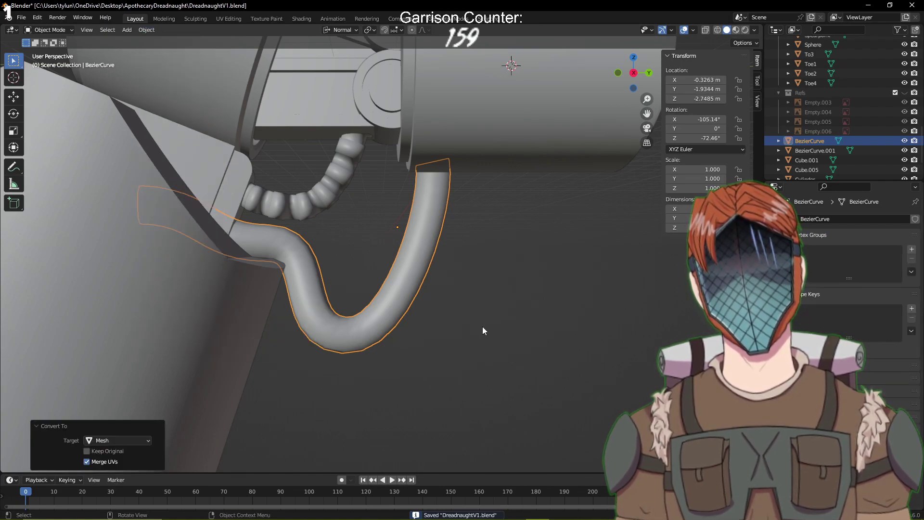
pyautogui.moveTo(482, 326); pyautogui.dragTo(424, 293, button='middle')
pyautogui.press('Tab')
pyautogui.moveTo(503, 310); pyautogui.dragTo(518, 336, button='middle')
pyautogui.scroll(3, 506, 326)
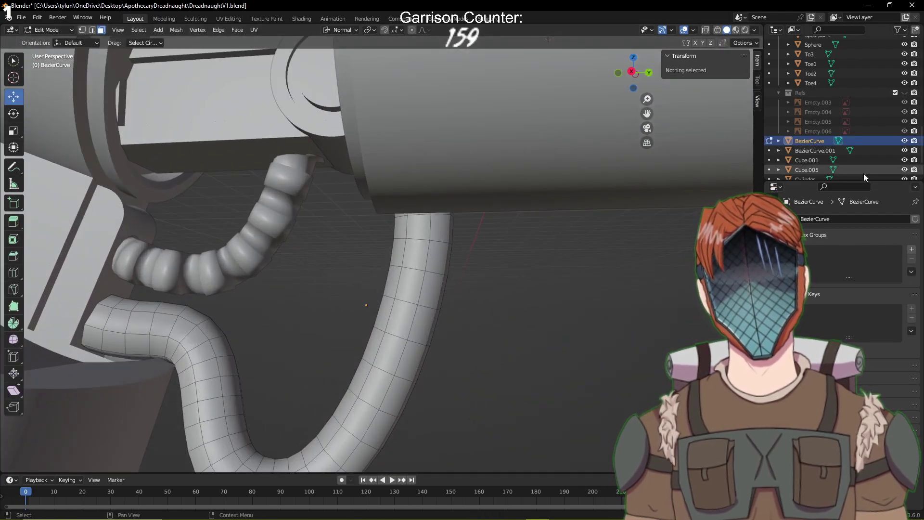
pyautogui.click(905, 93)
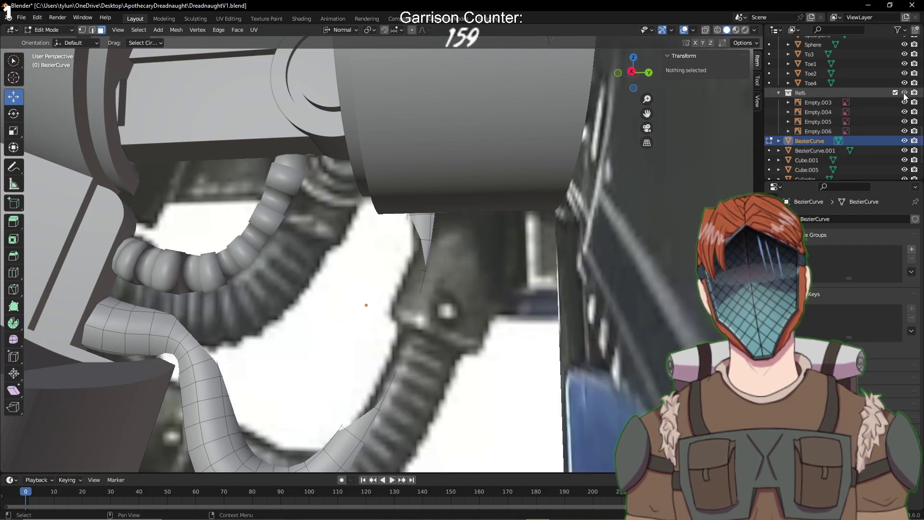
pyautogui.click(904, 93)
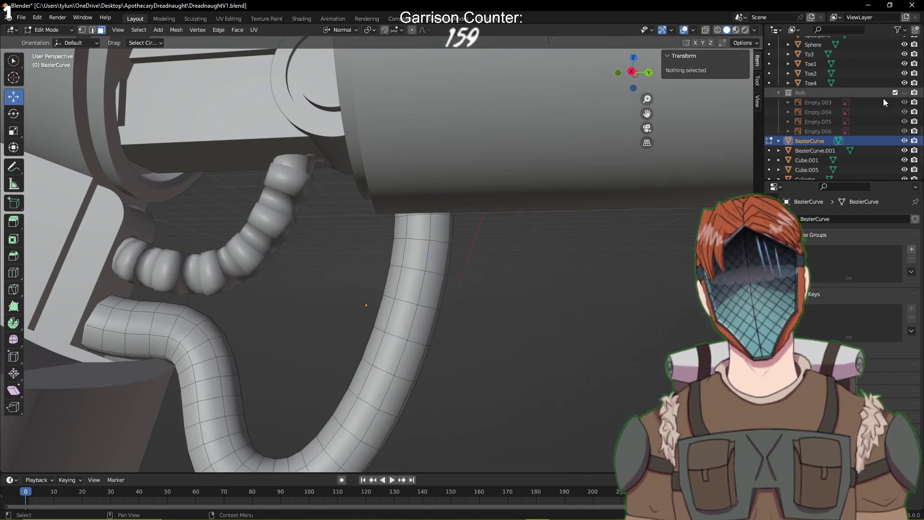
# Insert an edge loop around the hose's upper part and slide it by a factor of about -0.76 toward the neighbouring loop
pyautogui.click(393, 281)
pyautogui.click(430, 291)
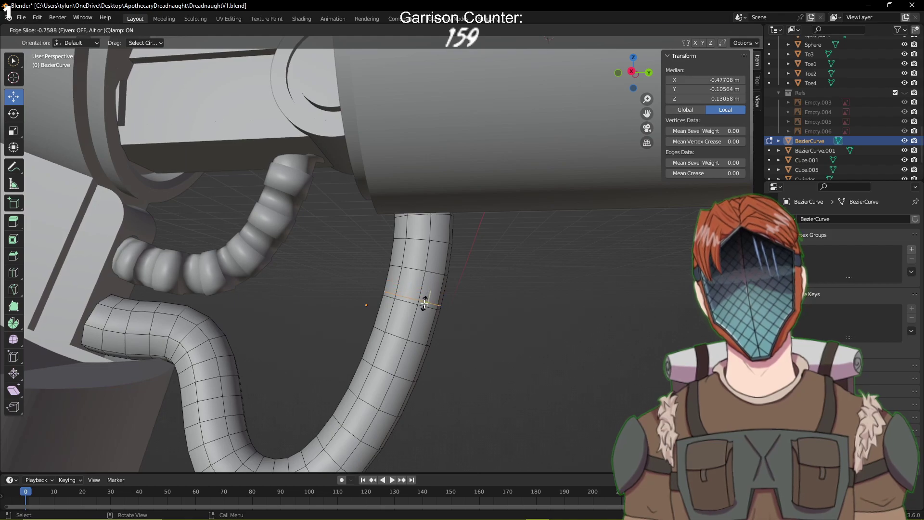
pyautogui.click(425, 304)
pyautogui.click(509, 302)
# Switch to wireframe shading and box-select the hose's faces from its upper end down to the new edge loop
pyautogui.scroll(1, 532, 287)
pyautogui.press('z')
pyautogui.click(467, 282)
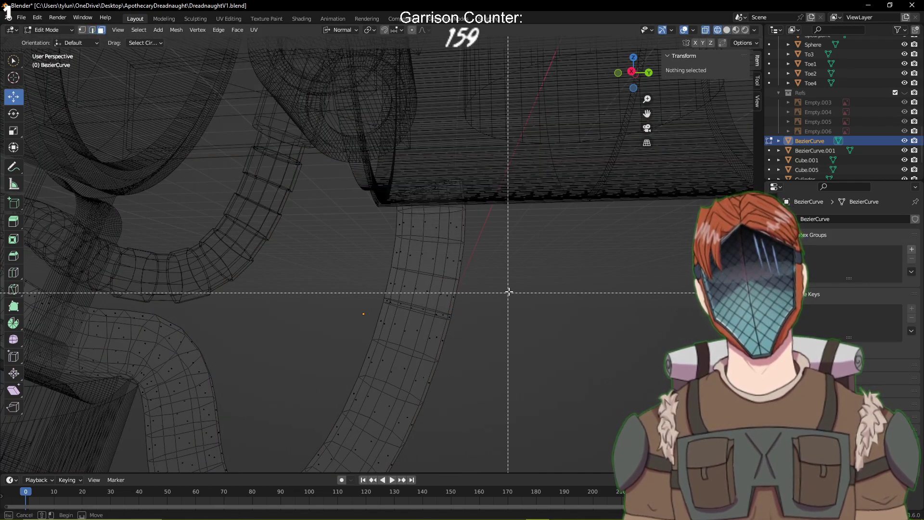
pyautogui.moveTo(494, 275); pyautogui.dragTo(372, 295)
pyautogui.press('b')
pyautogui.moveTo(375, 240); pyautogui.dragTo(477, 302)
pyautogui.press('b')
pyautogui.moveTo(372, 153); pyautogui.dragTo(525, 274)
pyautogui.scroll(6, 530, 308)
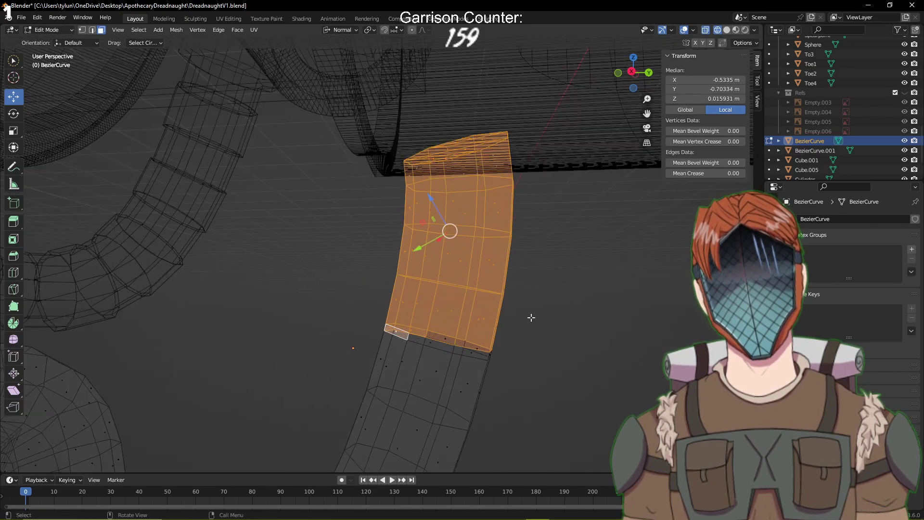
# Add the remaining faces of the narrow ring beside the new edge loop to the upper hose selection
pyautogui.scroll(1, 393, 284)
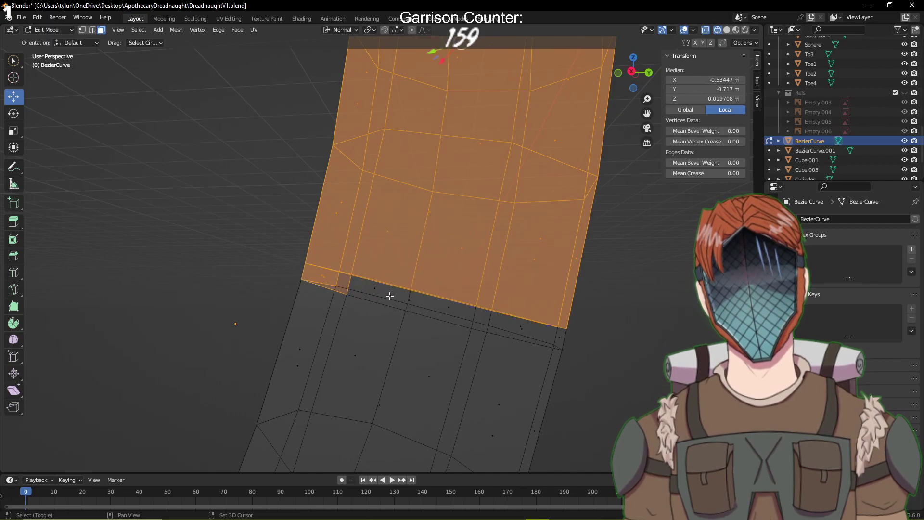
pyautogui.keyDown('shift'); pyautogui.click(420, 302); pyautogui.keyUp('shift')
pyautogui.keyDown('shift'); pyautogui.click(448, 306); pyautogui.keyUp('shift')
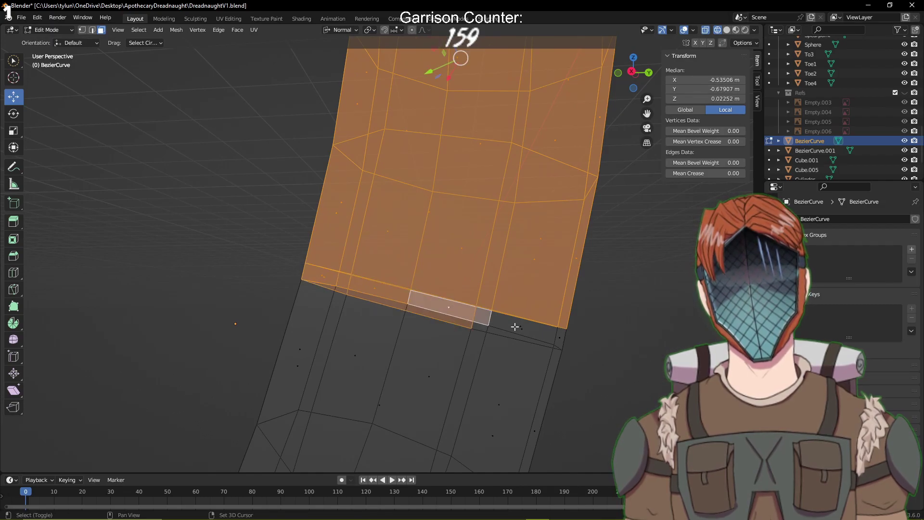
pyautogui.keyDown('shift'); pyautogui.click(518, 328); pyautogui.keyUp('shift')
pyautogui.keyDown('shift'); pyautogui.click(523, 330); pyautogui.keyUp('shift')
pyautogui.keyDown('shift'); pyautogui.click(561, 338); pyautogui.keyUp('shift')
pyautogui.moveTo(598, 347)
pyautogui.mouseDown(button='middle')
pyautogui.moveTo(557, 341)
pyautogui.moveTo(577, 332)
pyautogui.moveTo(530, 284)
pyautogui.moveTo(518, 310)
pyautogui.mouseUp(button='middle')
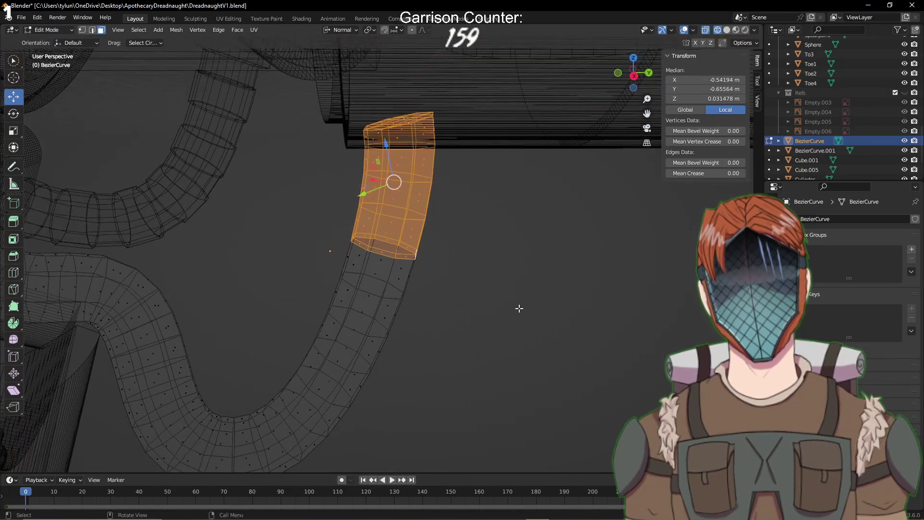
# Return to solid shading, extrude the selected upper hose faces in place, and scale them up by 1.26 into a thicker sleeve
pyautogui.press('z')
pyautogui.click(556, 312)
pyautogui.press('s')
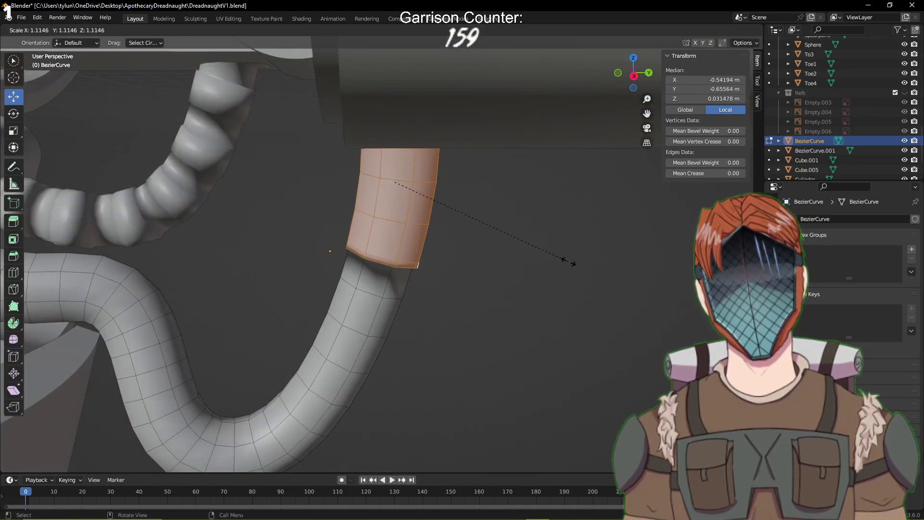
pyautogui.click(597, 261)
pyautogui.moveTo(592, 264); pyautogui.dragTo(581, 234, button='middle')
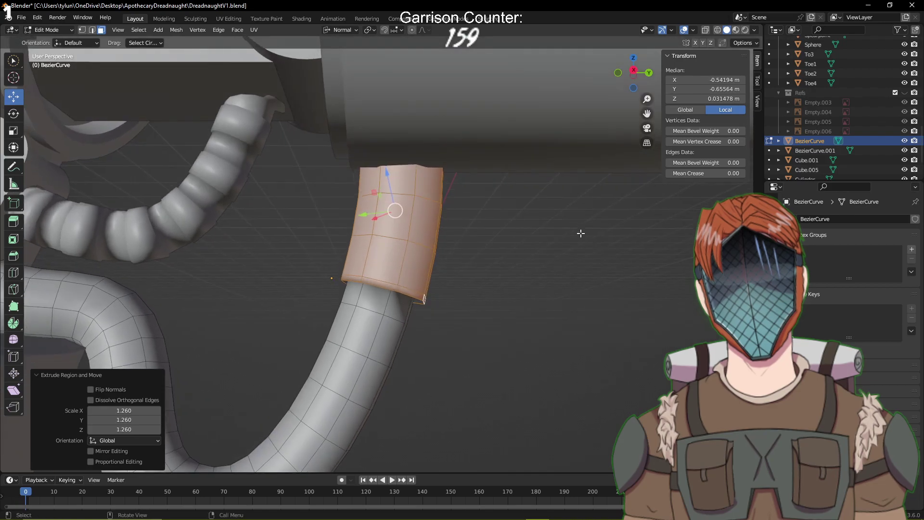
# Set the transform orientation to Global and move the sleeve about 0.2 m in Z and 0.014 m in Y
pyautogui.click(345, 32)
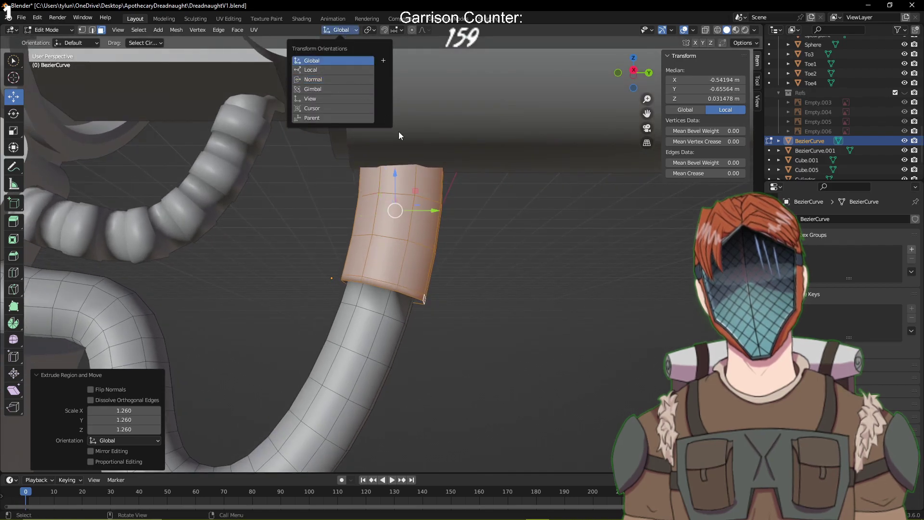
pyautogui.click(334, 61)
pyautogui.moveTo(396, 179); pyautogui.dragTo(399, 157)
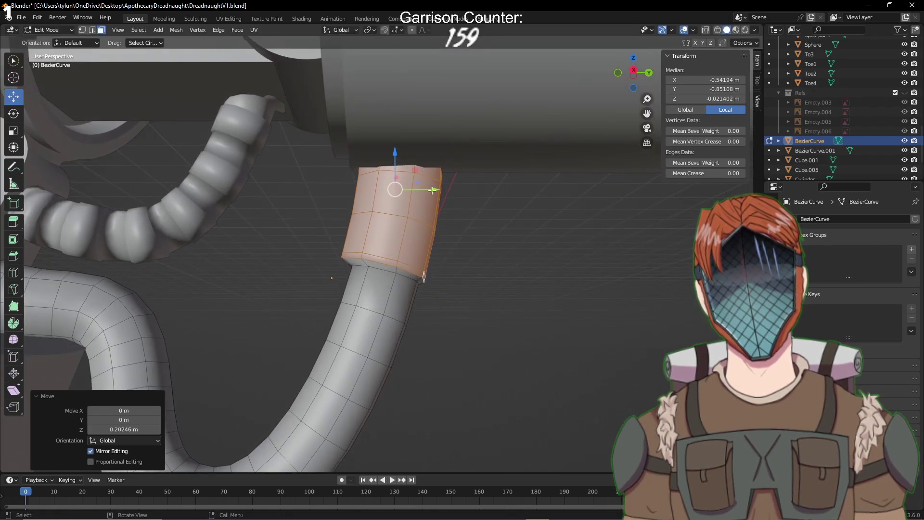
pyautogui.moveTo(433, 189); pyautogui.dragTo(435, 202)
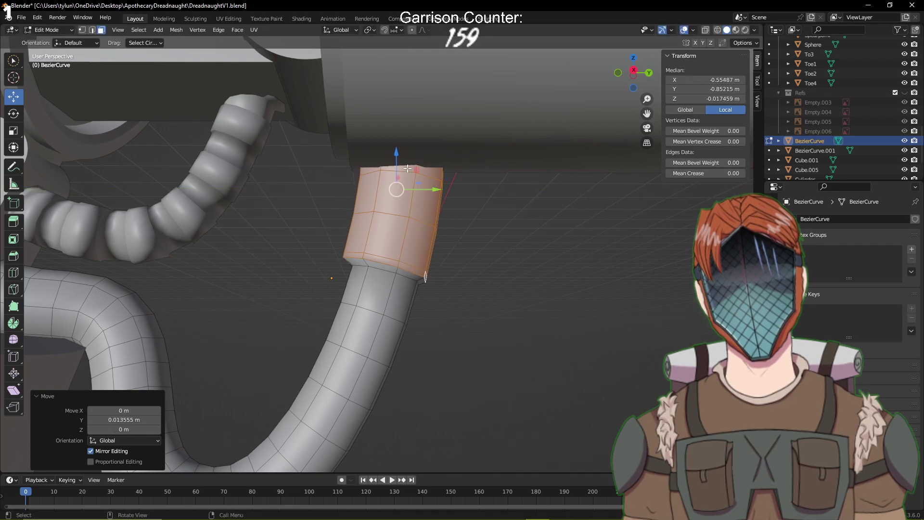
# Save the file and clear the face selection on the lower hose
pyautogui.hotkey('ctrl', 's')
pyautogui.click(505, 254)
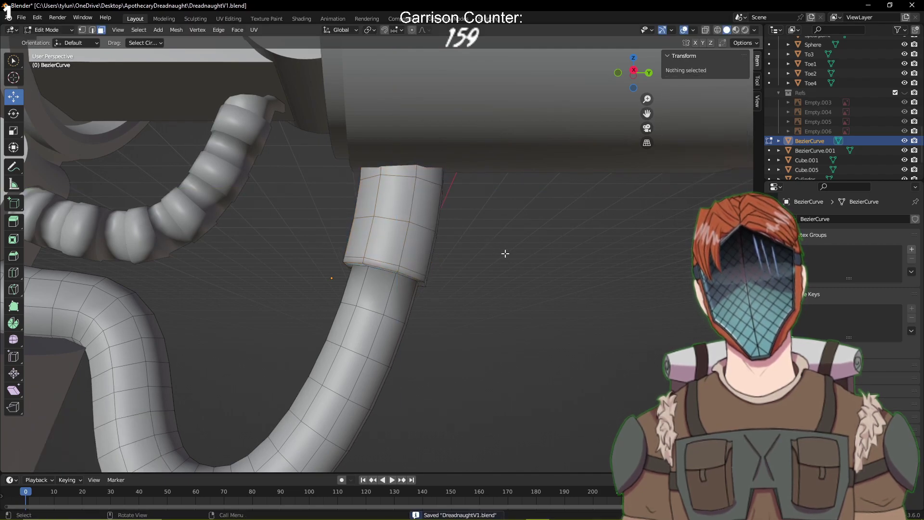
pyautogui.moveTo(506, 253); pyautogui.dragTo(456, 284, button='middle')
pyautogui.press('Tab')
pyautogui.press('Tab')
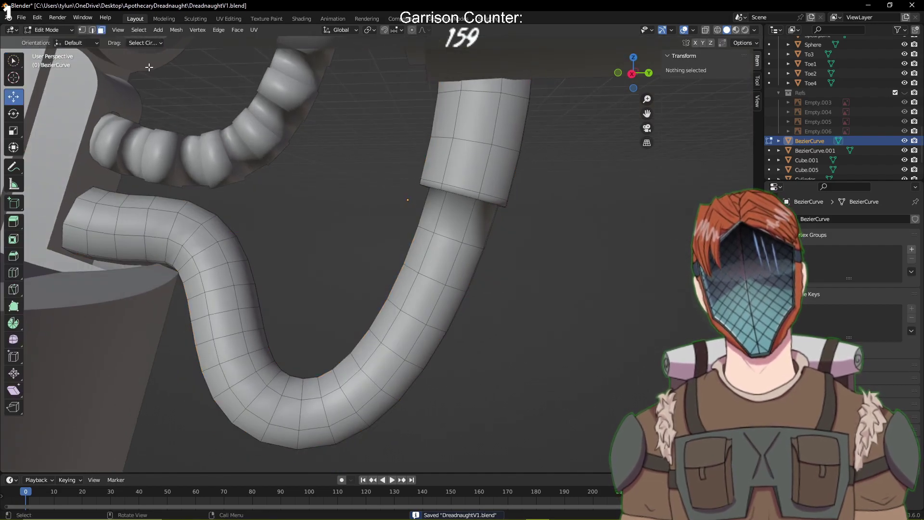
# Extrude the face loop a short gap below the hose's upper collar, scaling it outward into a raised rib, and save
pyautogui.click(469, 273)
pyautogui.keyDown('ctrl'); pyautogui.click(419, 253); pyautogui.keyUp('ctrl')
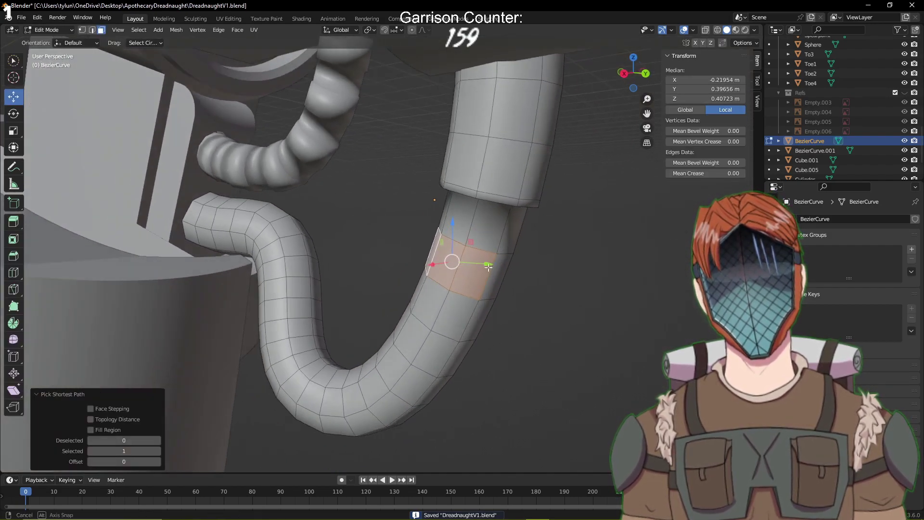
pyautogui.moveTo(419, 252); pyautogui.dragTo(380, 282, button='middle')
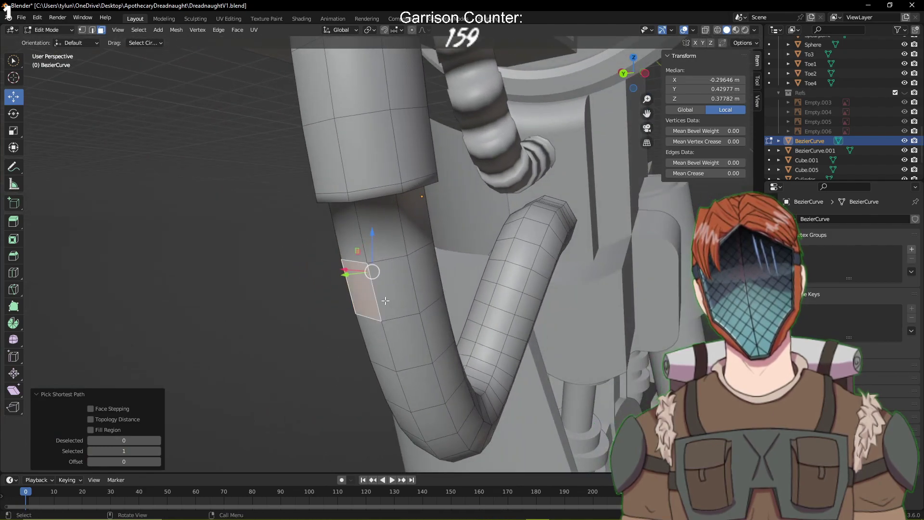
pyautogui.keyDown('ctrl'); pyautogui.click(427, 282); pyautogui.keyUp('ctrl')
pyautogui.moveTo(451, 285); pyautogui.dragTo(584, 295, button='middle')
pyautogui.keyDown('ctrl'); pyautogui.click(317, 264); pyautogui.keyUp('ctrl')
pyautogui.press('s')
pyautogui.click(585, 269)
pyautogui.click(486, 334)
pyautogui.hotkey('ctrl', 's')
# Extrude a second face loop further down the hose, leaving a gap after the first rib, and scale it outward
pyautogui.click(436, 343)
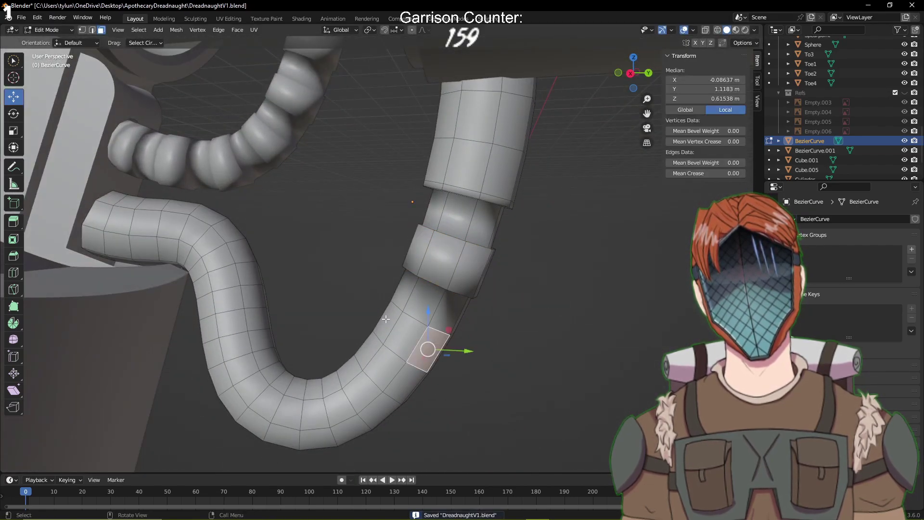
pyautogui.keyDown('ctrl'); pyautogui.click(419, 332); pyautogui.keyUp('ctrl')
pyautogui.moveTo(419, 332); pyautogui.dragTo(614, 291, button='middle')
pyautogui.press('s')
pyautogui.click(578, 371)
pyautogui.click(532, 373)
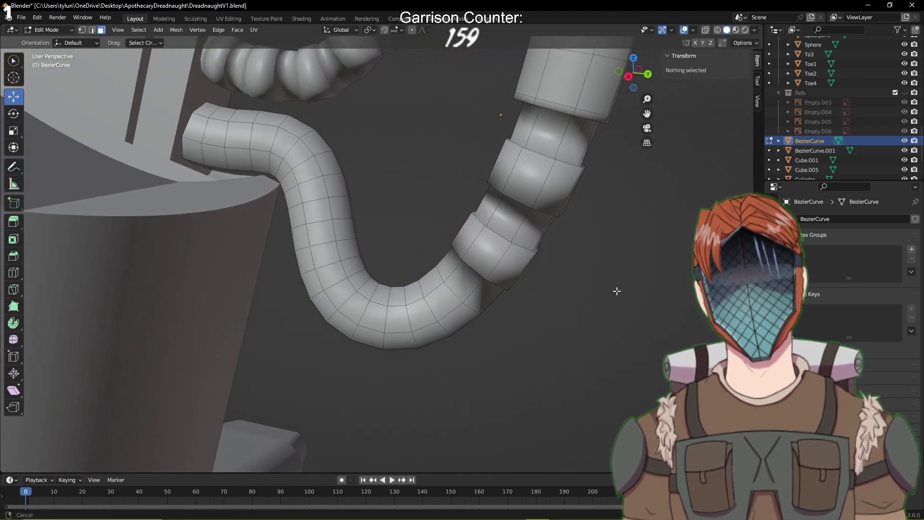
# Extrude the face loop where the hose starts curving into its lowest bend and scale it outward by about 1.146
pyautogui.scroll(2, 615, 292)
pyautogui.click(469, 293)
pyautogui.moveTo(603, 348); pyautogui.dragTo(520, 266, button='middle')
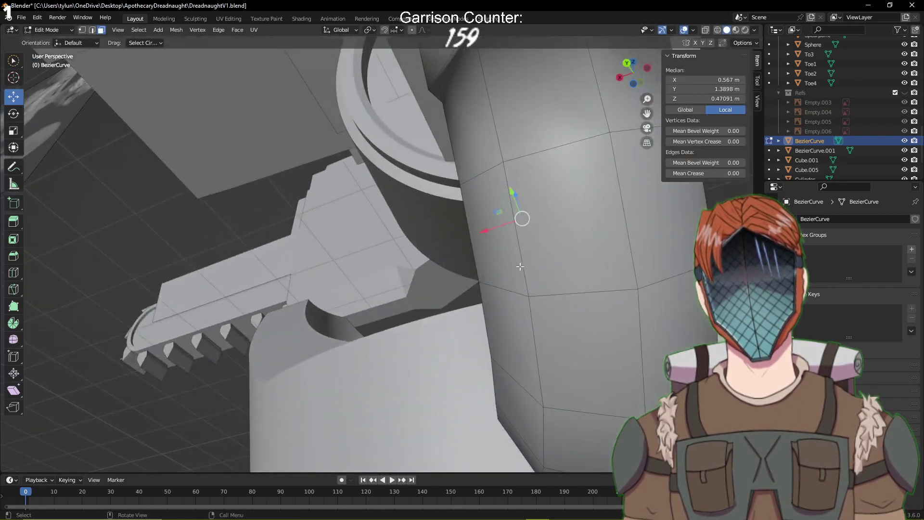
pyautogui.keyDown('ctrl'); pyautogui.click(636, 215); pyautogui.keyUp('ctrl')
pyautogui.moveTo(636, 215); pyautogui.dragTo(632, 309, button='middle')
pyautogui.moveTo(552, 314); pyautogui.dragTo(615, 320, button='middle')
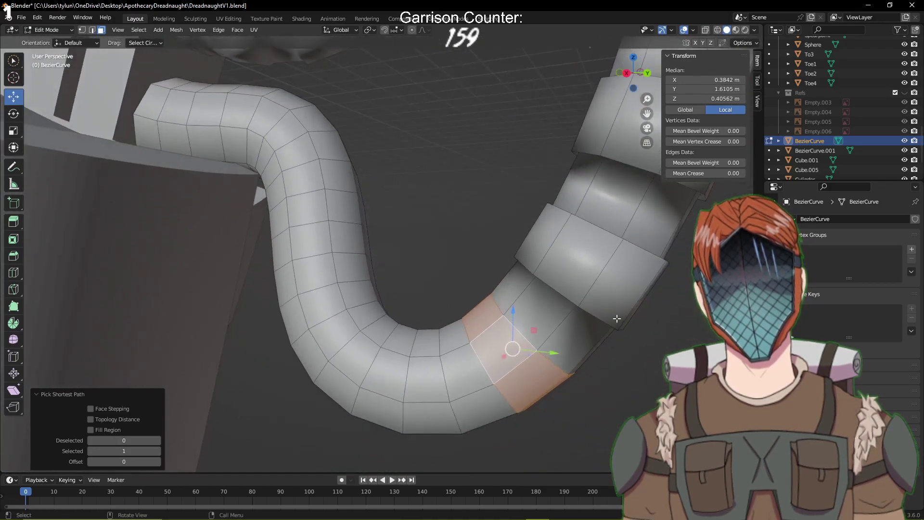
pyautogui.press('s')
pyautogui.click(633, 315)
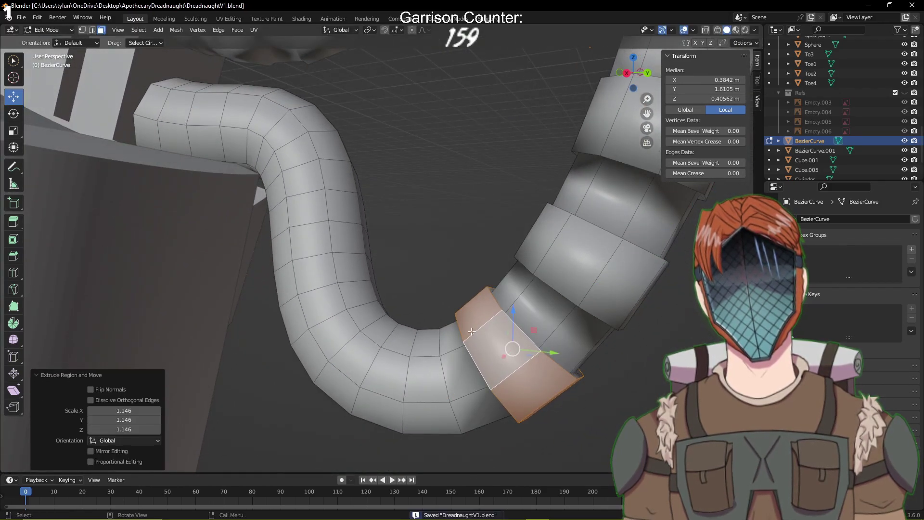
# Extrude the face loop at the lowest point of the hose's U-bend, scale it outward into a rib, and clear the selection
pyautogui.moveTo(472, 331); pyautogui.dragTo(484, 337, button='middle')
pyautogui.click(411, 333)
pyautogui.keyDown('ctrl'); pyautogui.click(435, 406); pyautogui.keyUp('ctrl')
pyautogui.moveTo(435, 406); pyautogui.dragTo(306, 391, button='middle')
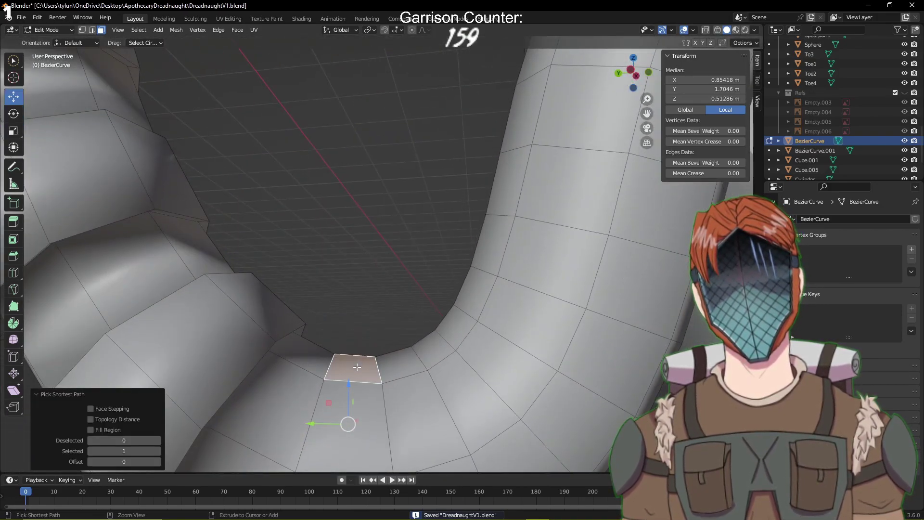
pyautogui.keyDown('ctrl'); pyautogui.click(360, 422); pyautogui.keyUp('ctrl')
pyautogui.moveTo(360, 428); pyautogui.dragTo(586, 330, button='middle')
pyautogui.press('s')
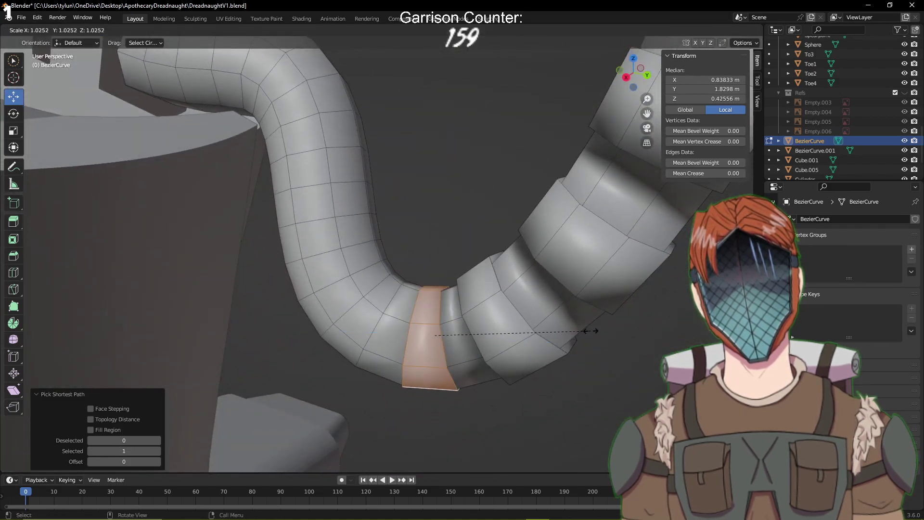
pyautogui.click(604, 329)
pyautogui.hotkey('alt', 'a')
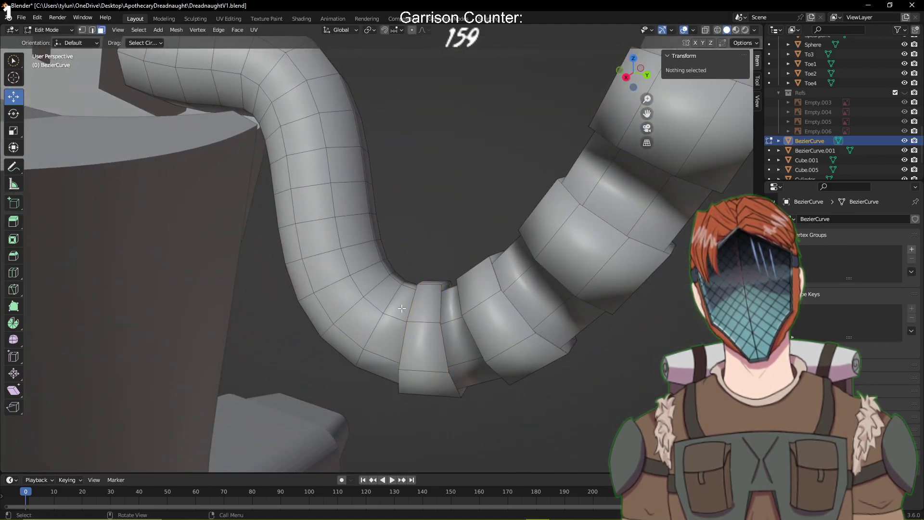
# Extrude the face loop just past the lowest point of the bend, scale it outward by about 1.077, and save
pyautogui.click(400, 280)
pyautogui.keyDown('ctrl'); pyautogui.click(348, 347); pyautogui.keyUp('ctrl')
pyautogui.moveTo(348, 346); pyautogui.dragTo(570, 269, button='middle')
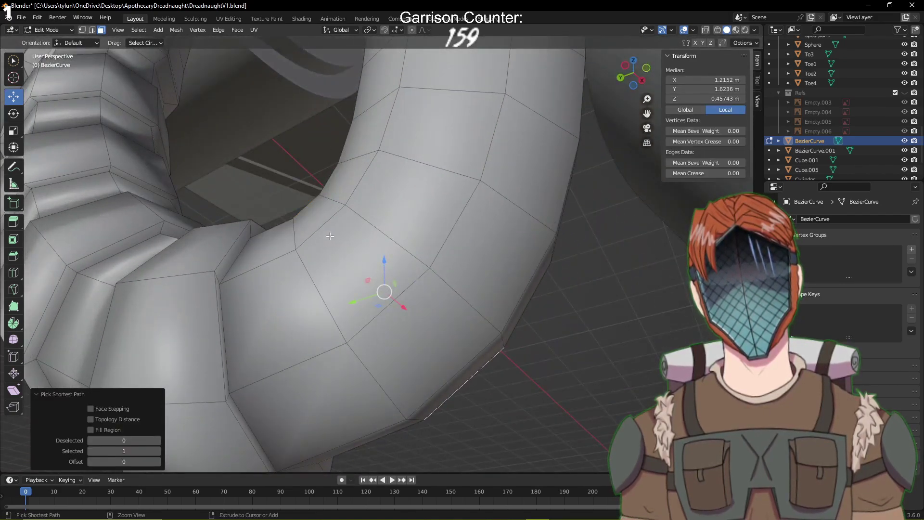
pyautogui.keyDown('ctrl'); pyautogui.click(397, 262); pyautogui.keyUp('ctrl')
pyautogui.keyDown('ctrl'); pyautogui.click(431, 303); pyautogui.keyUp('ctrl')
pyautogui.moveTo(432, 308); pyautogui.dragTo(440, 258, button='middle')
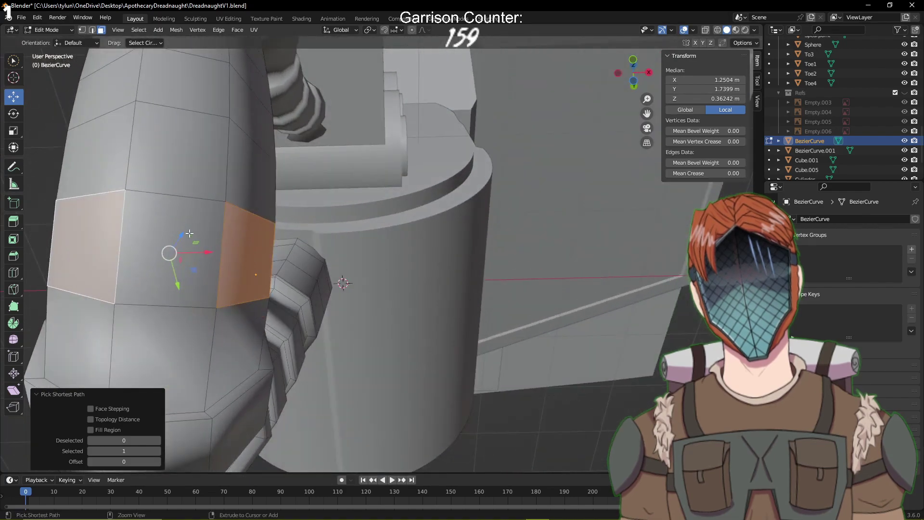
pyautogui.moveTo(189, 234); pyautogui.dragTo(331, 217, button='middle')
pyautogui.press('s')
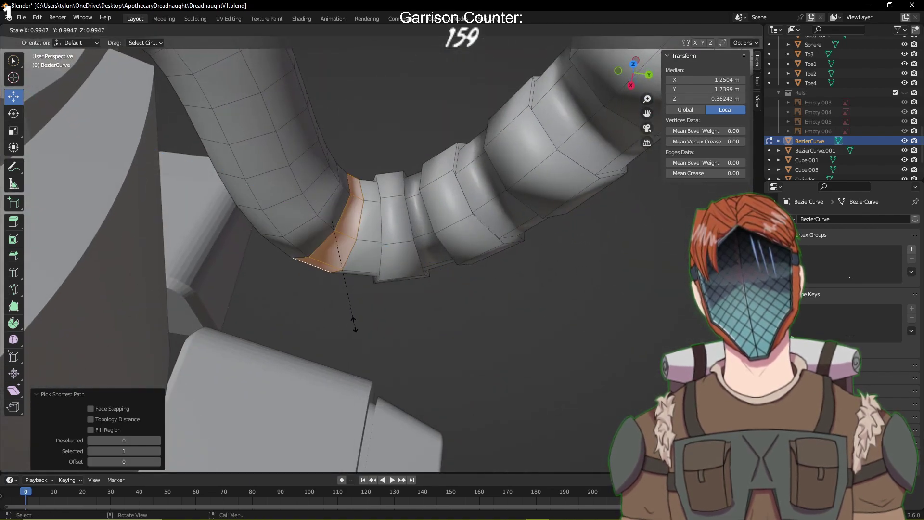
pyautogui.click(391, 322)
pyautogui.hotkey('ctrl', 's')
pyautogui.moveTo(404, 326); pyautogui.dragTo(384, 273, button='middle')
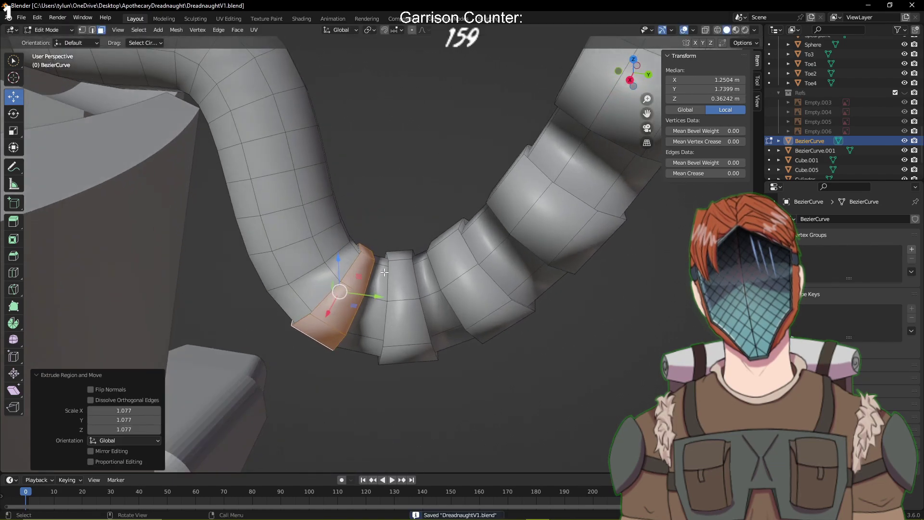
# Extrude the face loop where the hose starts rising from the U-bend, scale it by about 1.115, and save
pyautogui.click(339, 239)
pyautogui.keyDown('ctrl'); pyautogui.click(278, 266); pyautogui.keyUp('ctrl')
pyautogui.moveTo(392, 229); pyautogui.dragTo(270, 206, button='middle')
pyautogui.keyDown('ctrl'); pyautogui.click(395, 256); pyautogui.keyUp('ctrl')
pyautogui.keyDown('ctrl'); pyautogui.click(501, 287); pyautogui.keyUp('ctrl')
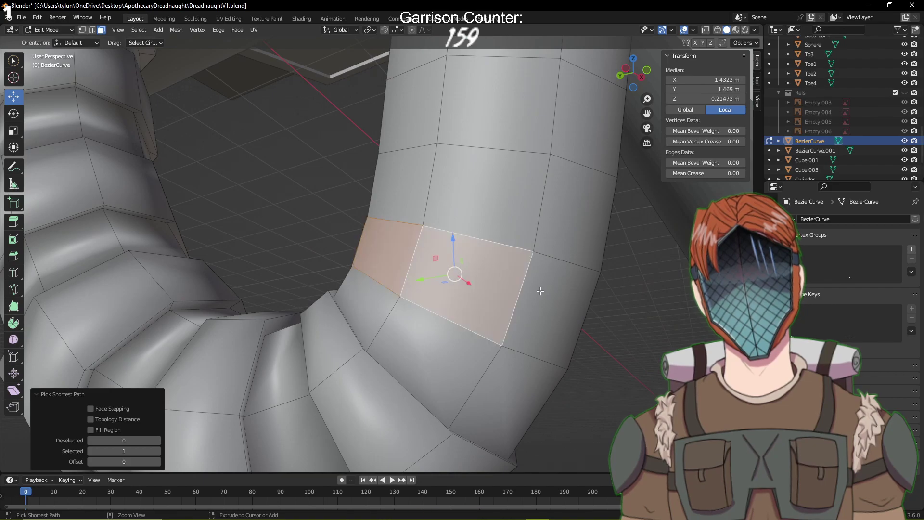
pyautogui.moveTo(501, 287); pyautogui.dragTo(382, 264, button='middle')
pyautogui.keyDown('ctrl'); pyautogui.click(382, 264); pyautogui.keyUp('ctrl')
pyautogui.moveTo(470, 255); pyautogui.dragTo(336, 289, button='middle')
pyautogui.press('e')
pyautogui.press('s')
pyautogui.click(338, 287)
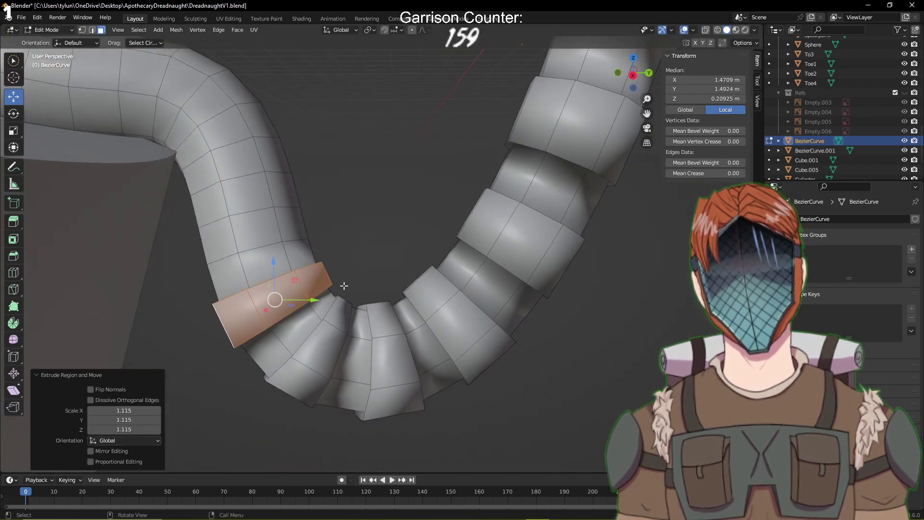
pyautogui.click(374, 234)
pyautogui.hotkey('ctrl', 's')
# Extrude the next alternate face loop on the rising section of hose and scale it outward by about 1.190
pyautogui.scroll(2, 329, 260)
pyautogui.click(328, 260)
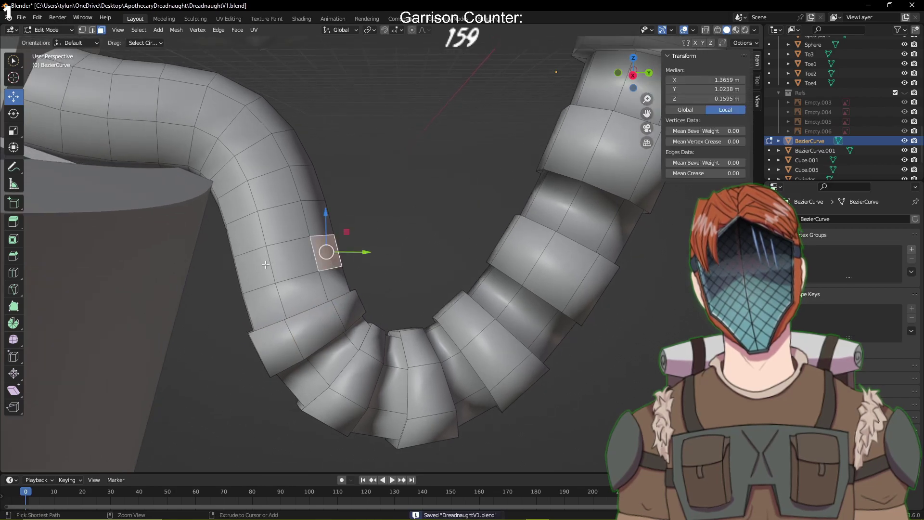
pyautogui.keyDown('ctrl'); pyautogui.click(264, 265); pyautogui.keyUp('ctrl')
pyautogui.moveTo(453, 244); pyautogui.dragTo(189, 207, button='middle')
pyautogui.keyDown('ctrl'); pyautogui.click(300, 239); pyautogui.keyUp('ctrl')
pyautogui.moveTo(300, 239); pyautogui.dragTo(439, 263, button='middle')
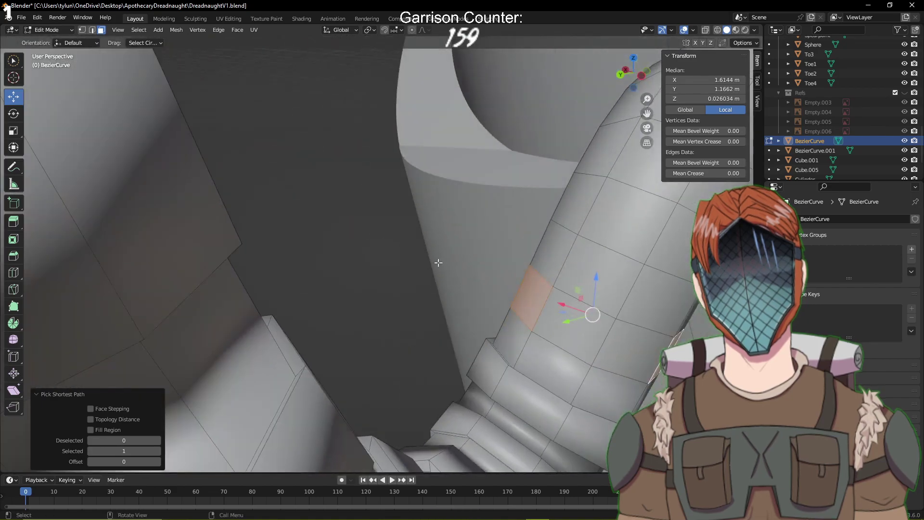
pyautogui.keyDown('ctrl'); pyautogui.click(563, 333); pyautogui.keyUp('ctrl')
pyautogui.press('e')
pyautogui.press('s')
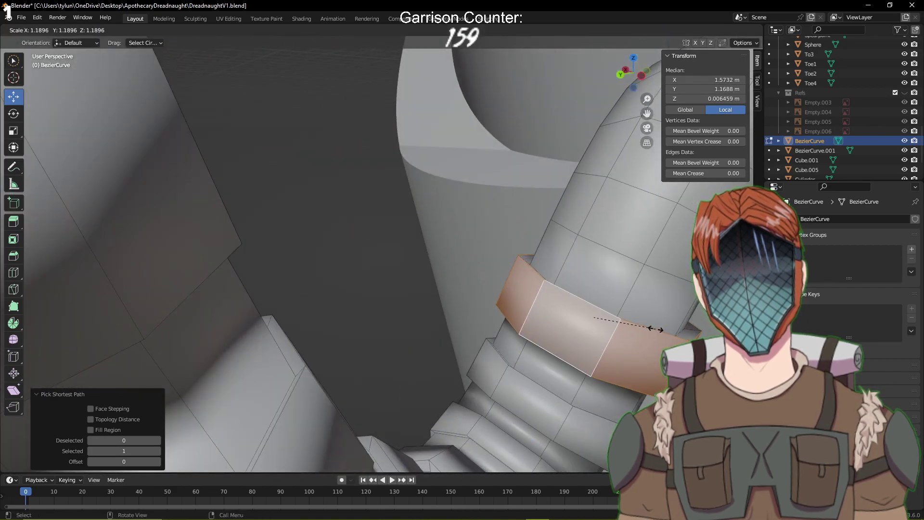
pyautogui.click(654, 329)
# Extrude the face loop just below the hose's upper bend and scale it outward into another rib
pyautogui.moveTo(443, 263); pyautogui.dragTo(618, 256, button='middle')
pyautogui.keyDown('shift'); pyautogui.moveTo(406, 215); pyautogui.dragTo(440, 290, button='middle'); pyautogui.keyUp('shift')
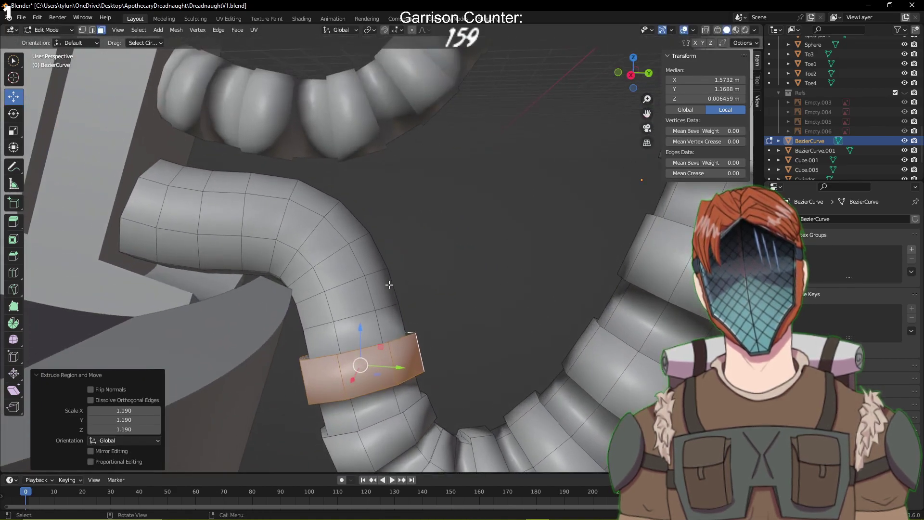
pyautogui.click(386, 286)
pyautogui.keyDown('ctrl'); pyautogui.click(318, 308); pyautogui.keyUp('ctrl')
pyautogui.scroll(4, 349, 299)
pyautogui.moveTo(349, 299); pyautogui.dragTo(419, 284, button='middle')
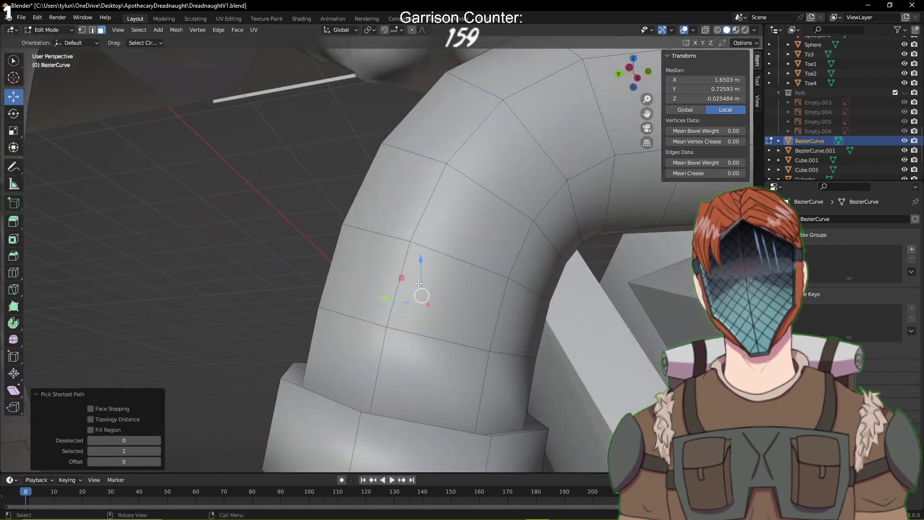
pyautogui.click(517, 315)
pyautogui.keyDown('ctrl'); pyautogui.click(362, 262); pyautogui.keyUp('ctrl')
pyautogui.moveTo(363, 262); pyautogui.dragTo(573, 216, button='middle')
pyautogui.scroll(-5, 529, 316)
pyautogui.press('s')
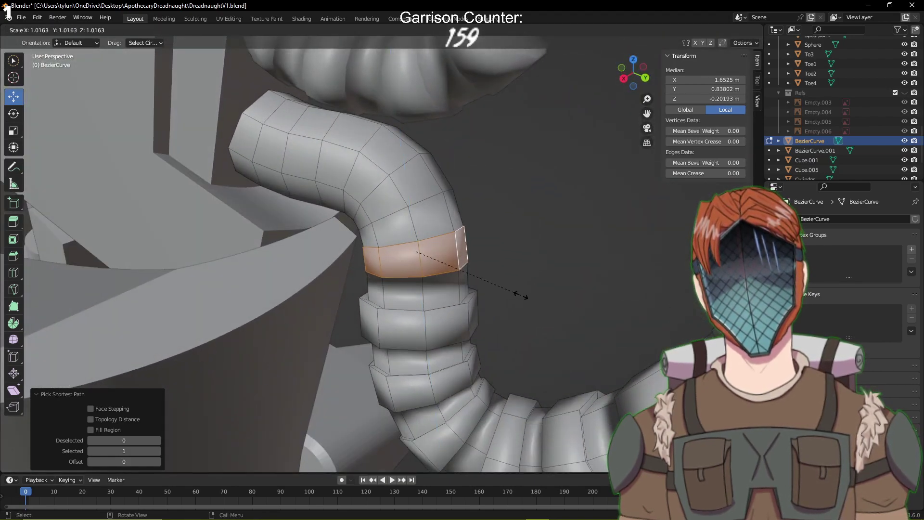
pyautogui.click(534, 291)
# Extrude the face loop on the upper bend, scale it outward by about 1.10, and clear the selection
pyautogui.click(369, 217)
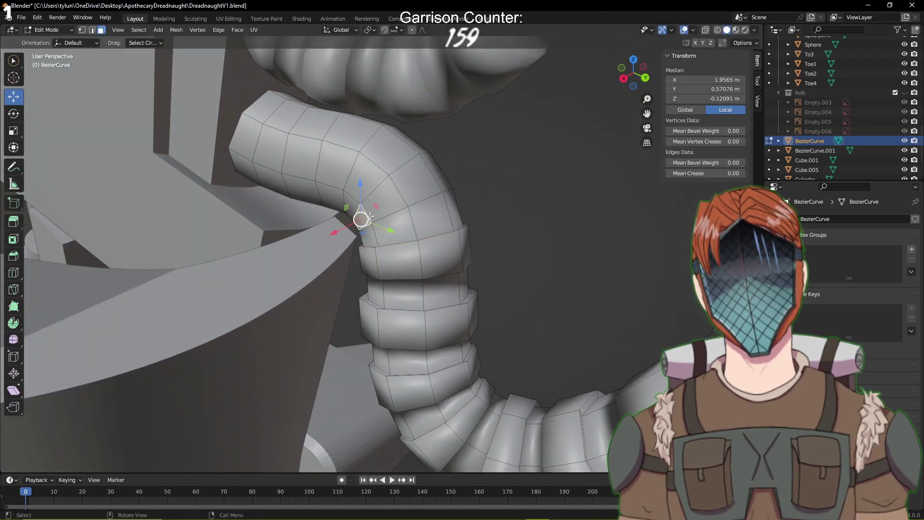
pyautogui.keyDown('ctrl'); pyautogui.click(433, 172); pyautogui.keyUp('ctrl')
pyautogui.moveTo(455, 172); pyautogui.dragTo(331, 139, button='middle')
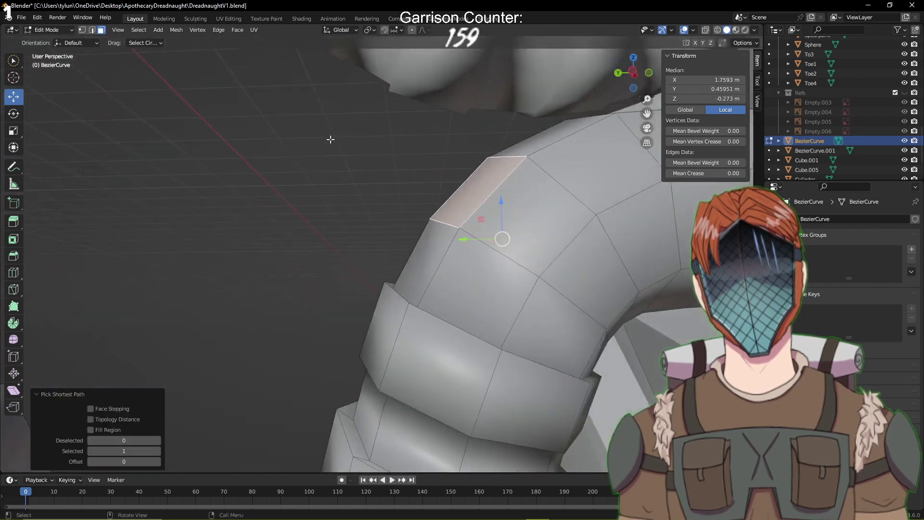
pyautogui.keyDown('ctrl'); pyautogui.click(616, 318); pyautogui.keyUp('ctrl')
pyautogui.moveTo(535, 256); pyautogui.dragTo(582, 288, button='middle')
pyautogui.keyDown('ctrl'); pyautogui.click(412, 158); pyautogui.keyUp('ctrl')
pyautogui.moveTo(406, 159); pyautogui.dragTo(646, 229, button='middle')
pyautogui.press('s')
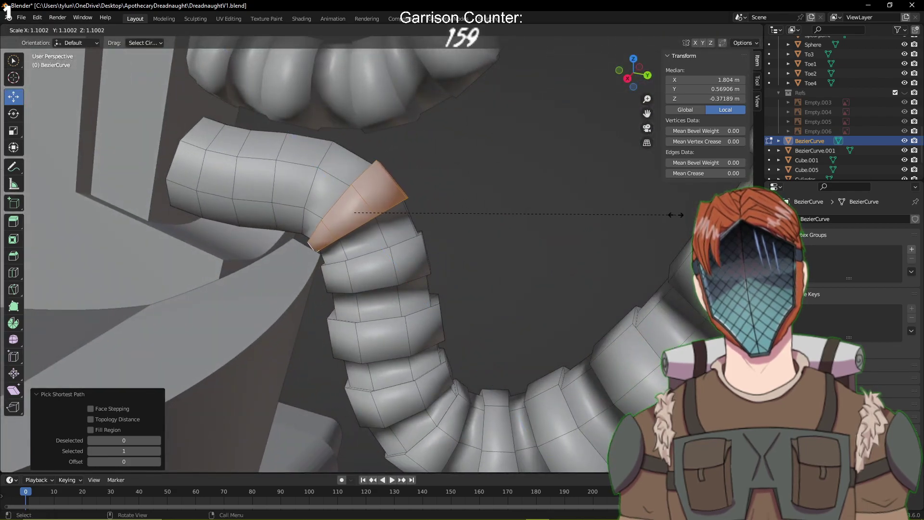
pyautogui.click(676, 216)
pyautogui.click(290, 227)
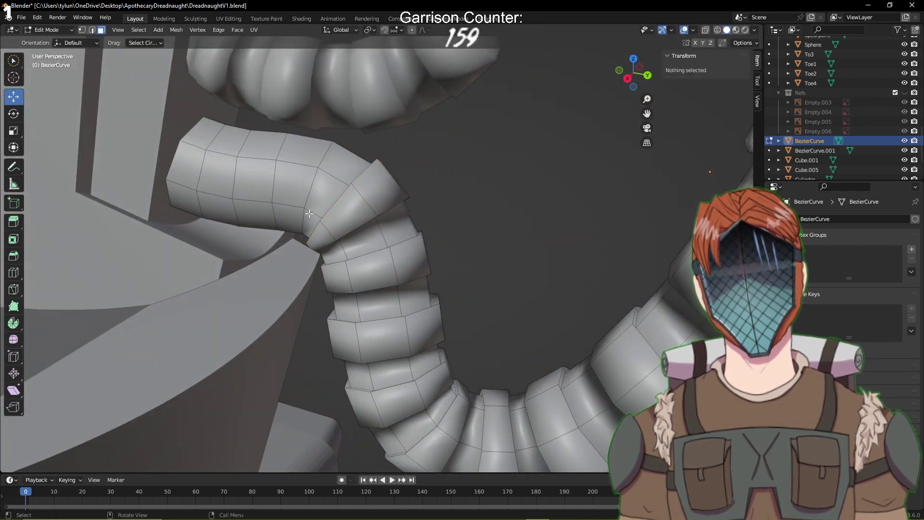
# Select the visible faces of one segment just past the upper bend and switch the viewport to wireframe shading
pyautogui.moveTo(310, 213); pyautogui.dragTo(369, 154, button='middle')
pyautogui.scroll(-3, 327, 207)
pyautogui.keyDown('shift'); pyautogui.moveTo(354, 192); pyautogui.dragTo(362, 254, button='middle'); pyautogui.keyUp('shift')
pyautogui.scroll(5, 328, 279)
pyautogui.keyDown('shift'); pyautogui.moveTo(283, 270); pyautogui.dragTo(319, 279, button='middle'); pyautogui.keyUp('shift')
pyautogui.keyDown('shift'); pyautogui.click(317, 309); pyautogui.keyUp('shift')
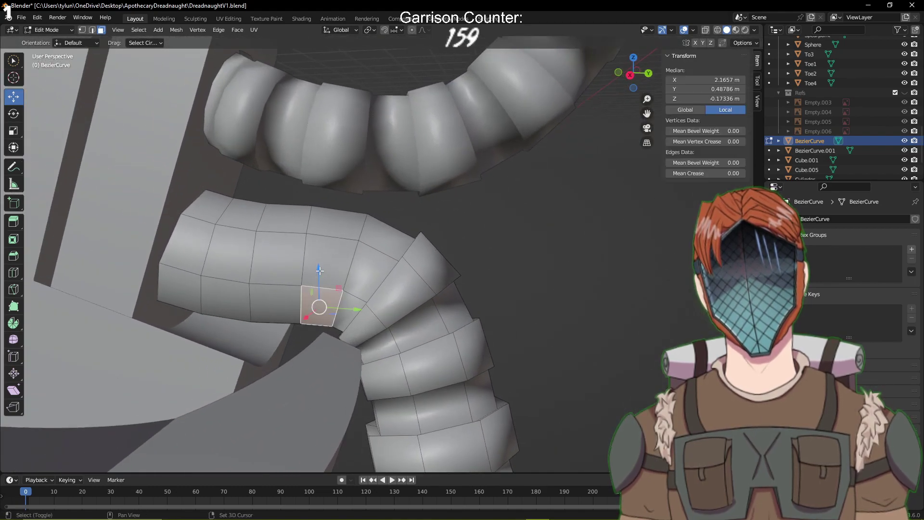
pyautogui.keyDown('shift'); pyautogui.click(320, 271); pyautogui.keyUp('shift')
pyautogui.keyDown('shift'); pyautogui.click(316, 225); pyautogui.keyUp('shift')
pyautogui.press('z')
pyautogui.click(288, 258)
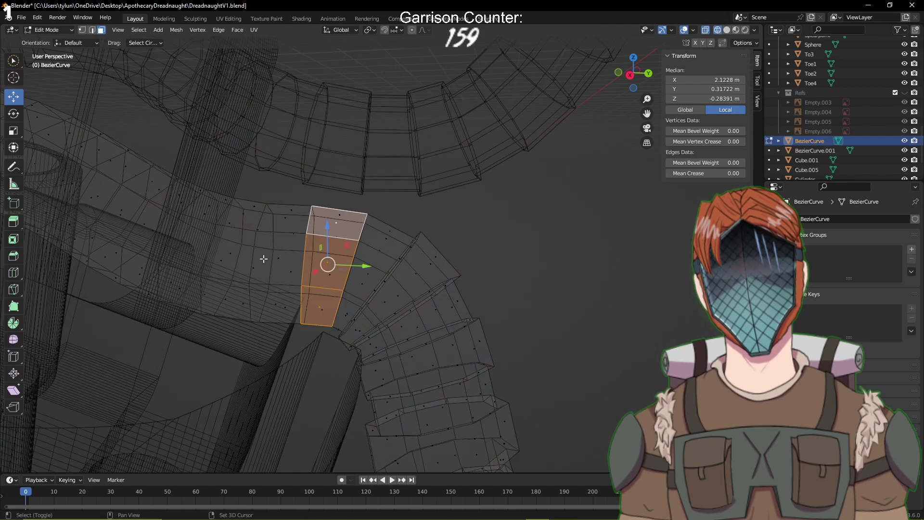
# Box-select all faces of the remaining plain hose from just past the upper bend to the hose's hidden end
pyautogui.click(282, 185)
pyautogui.scroll(-2, 278, 185)
pyautogui.keyDown('shift'); pyautogui.moveTo(278, 186); pyautogui.dragTo(305, 205, button='middle'); pyautogui.keyUp('shift')
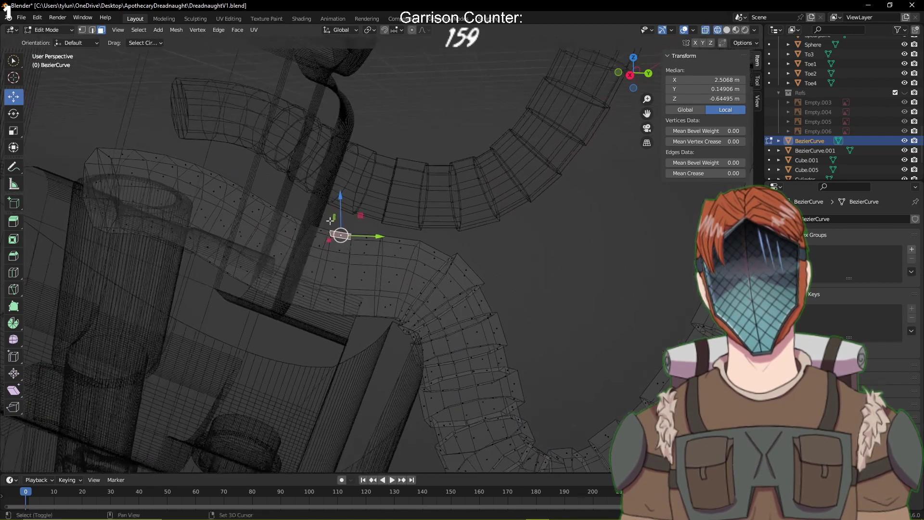
pyautogui.scroll(2, 357, 217)
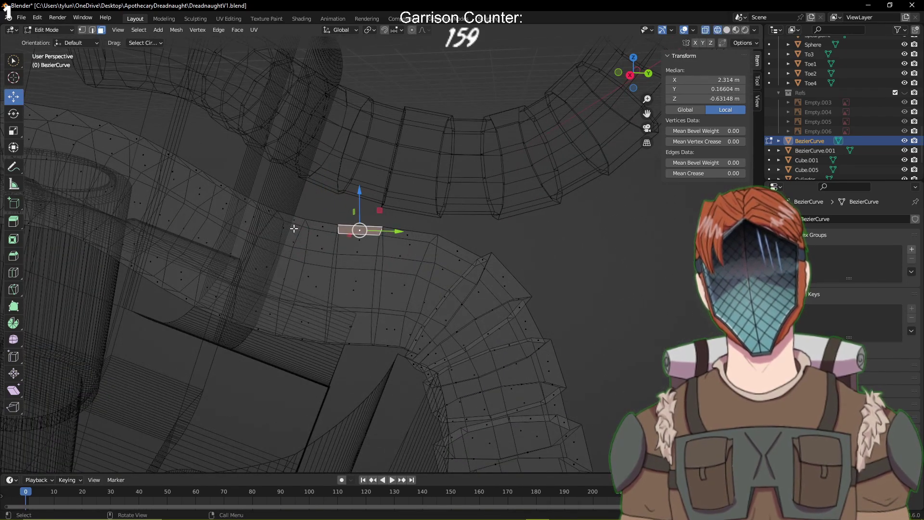
pyautogui.press('b')
pyautogui.moveTo(249, 190); pyautogui.dragTo(394, 370)
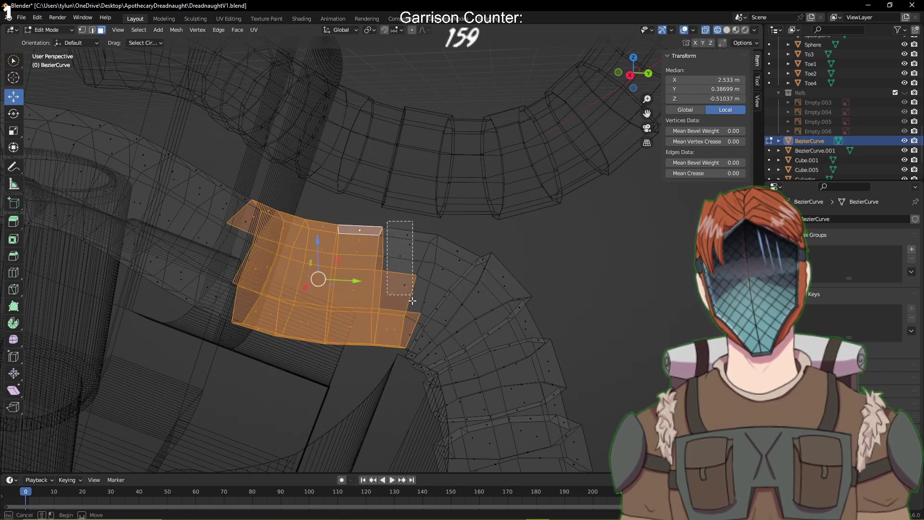
pyautogui.moveTo(412, 301); pyautogui.dragTo(412, 322)
pyautogui.press('b')
pyautogui.moveTo(187, 174); pyautogui.dragTo(293, 359)
pyautogui.scroll(-3, 238, 302)
pyautogui.moveTo(128, 140); pyautogui.dragTo(300, 320)
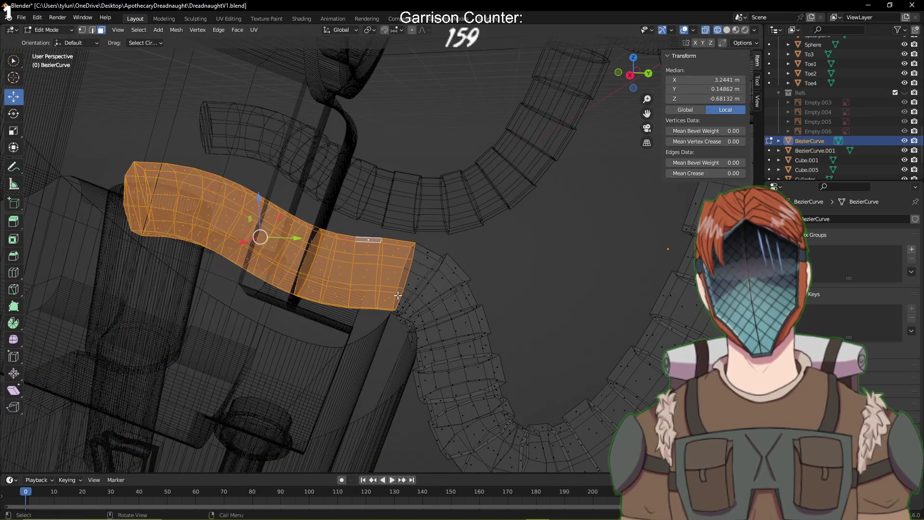
# Switch the viewport back to solid shading and view the selected hose end from another side
pyautogui.press('z')
pyautogui.click(459, 298)
pyautogui.moveTo(527, 292); pyautogui.dragTo(470, 288, button='middle')
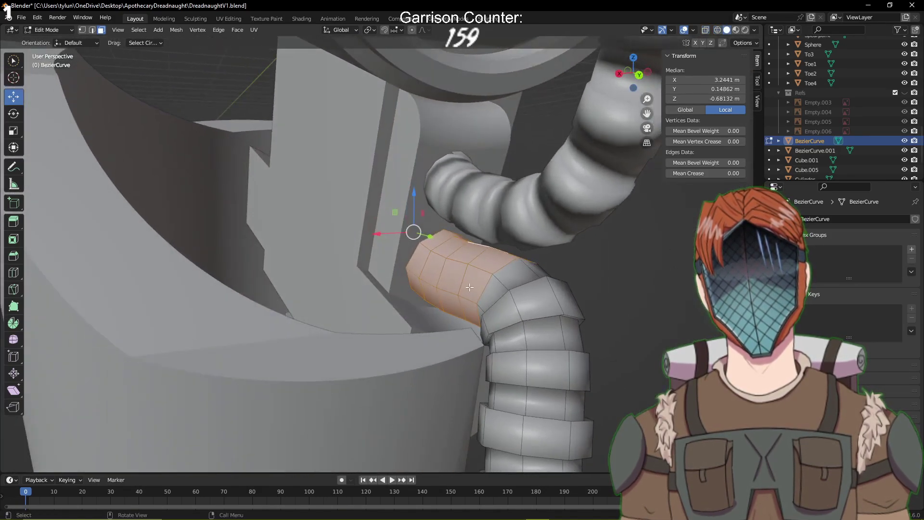
# Scale the selected plain hose end outward and nudge it slightly along X and Z to align it with the last rib
pyautogui.press('s')
pyautogui.click(491, 282)
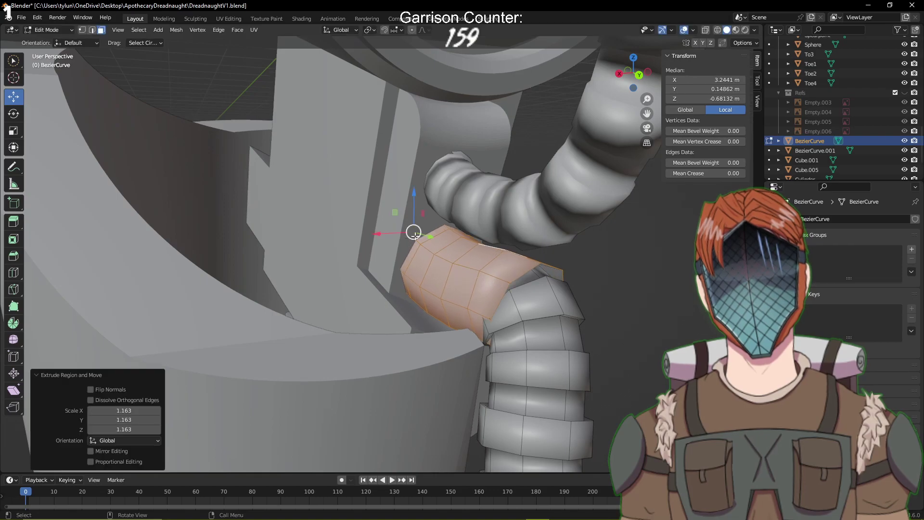
pyautogui.moveTo(430, 238); pyautogui.dragTo(379, 230)
pyautogui.click(529, 261)
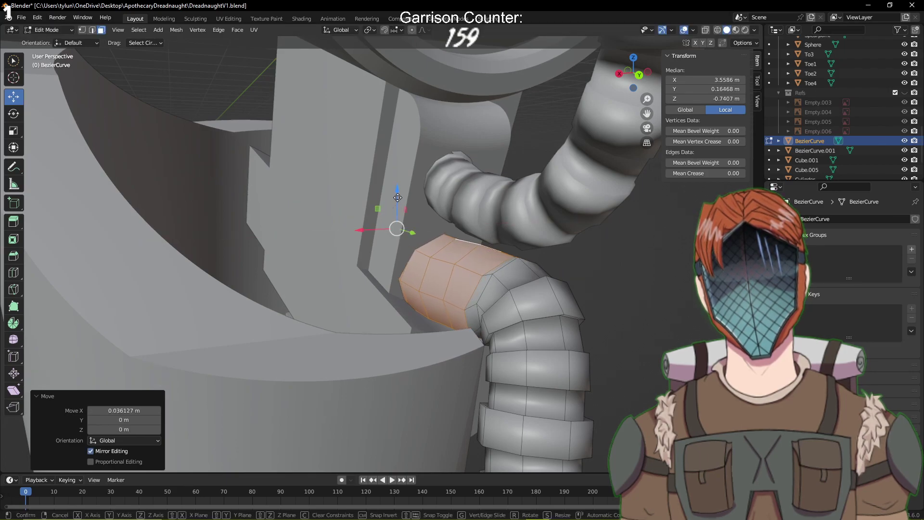
pyautogui.moveTo(398, 197); pyautogui.dragTo(399, 196)
pyautogui.moveTo(399, 196); pyautogui.dragTo(498, 217, button='middle')
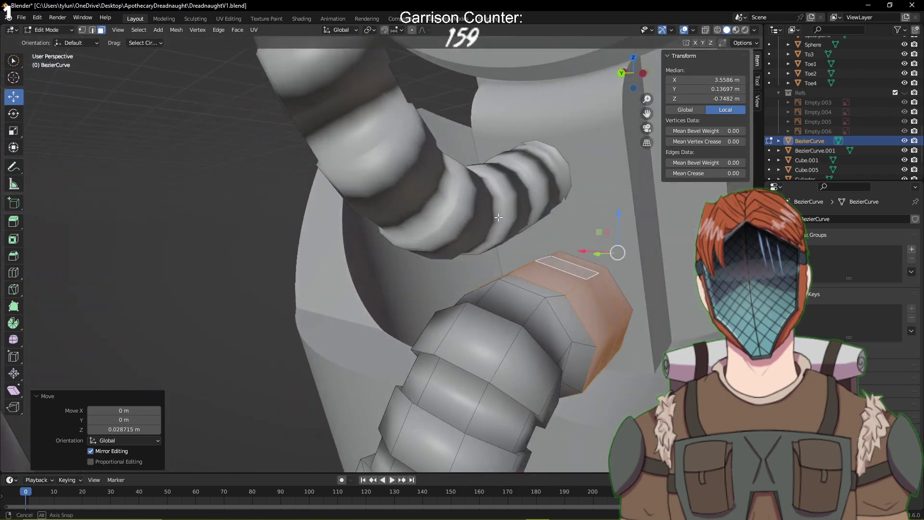
pyautogui.moveTo(624, 244); pyautogui.dragTo(616, 229)
pyautogui.moveTo(489, 264); pyautogui.dragTo(588, 262, button='middle')
# Save the file, return to Object Mode and deselect the finished hose
pyautogui.hotkey('ctrl', 's')
pyautogui.press('Tab')
pyautogui.scroll(-4, 585, 276)
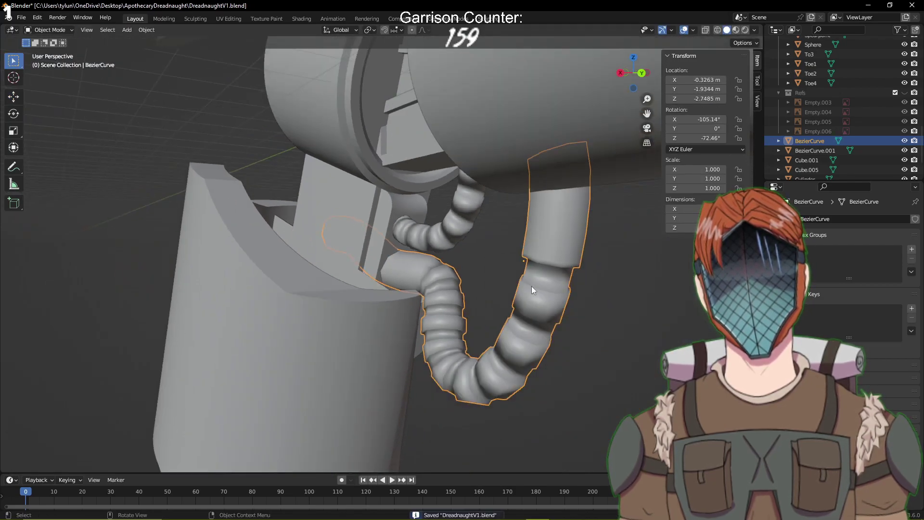
pyautogui.moveTo(531, 286); pyautogui.dragTo(483, 287, button='middle')
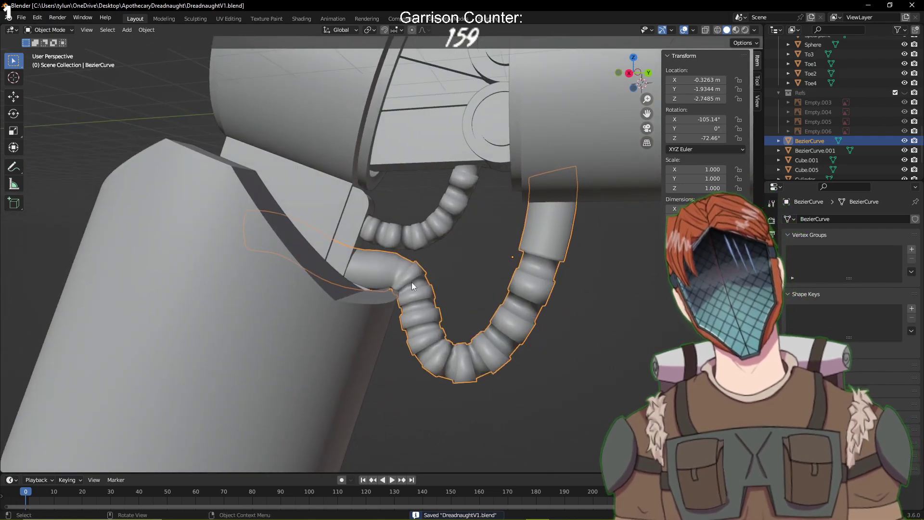
pyautogui.scroll(-5, 444, 290)
pyautogui.click(490, 325)
# Examine the Dreadnought reference images beside the model for details of the legs and hips
pyautogui.moveTo(490, 325); pyautogui.dragTo(546, 369, button='middle')
pyautogui.scroll(-5, 541, 340)
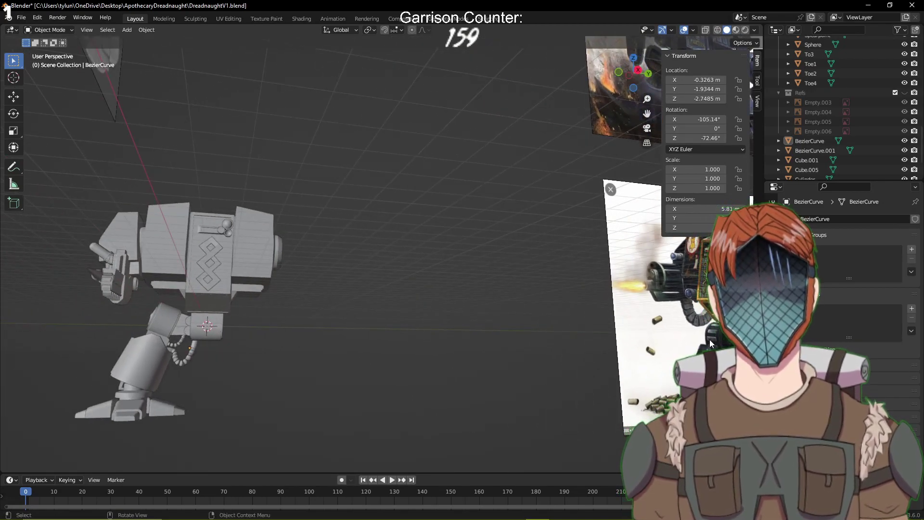
pyautogui.keyDown('shift'); pyautogui.moveTo(459, 361); pyautogui.dragTo(281, 443, button='middle'); pyautogui.keyUp('shift')
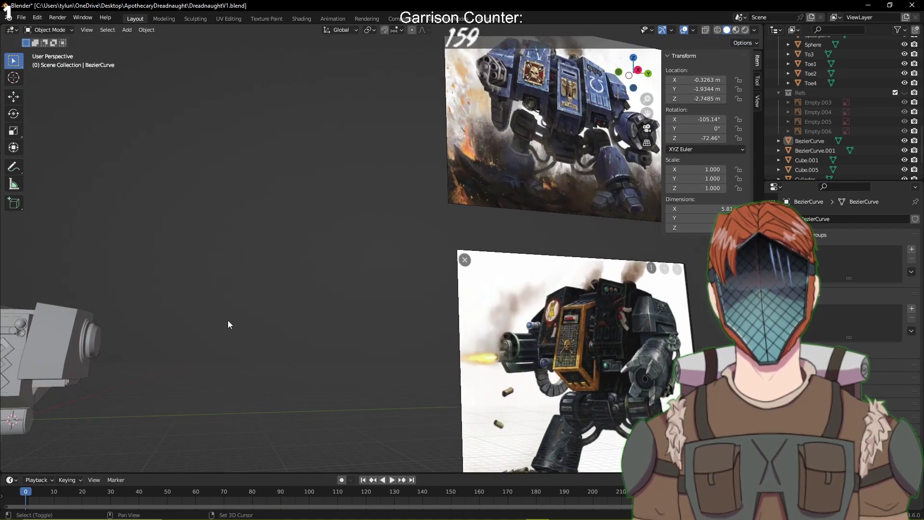
pyautogui.moveTo(222, 324); pyautogui.dragTo(544, 248, button='middle')
pyautogui.scroll(6, 369, 337)
# Open the hip cylinder in Edit Mode to inspect its mesh, clear the face selection and save the file
pyautogui.click(353, 388)
pyautogui.press('Tab')
pyautogui.keyDown('shift'); pyautogui.moveTo(405, 386); pyautogui.dragTo(348, 278, button='middle'); pyautogui.keyUp('shift')
pyautogui.scroll(6, 416, 305)
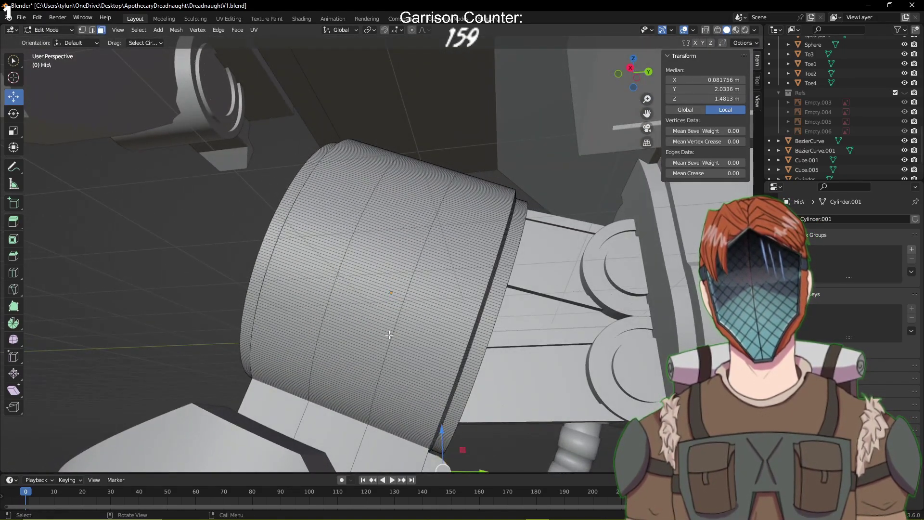
pyautogui.moveTo(389, 335); pyautogui.dragTo(473, 383, button='middle')
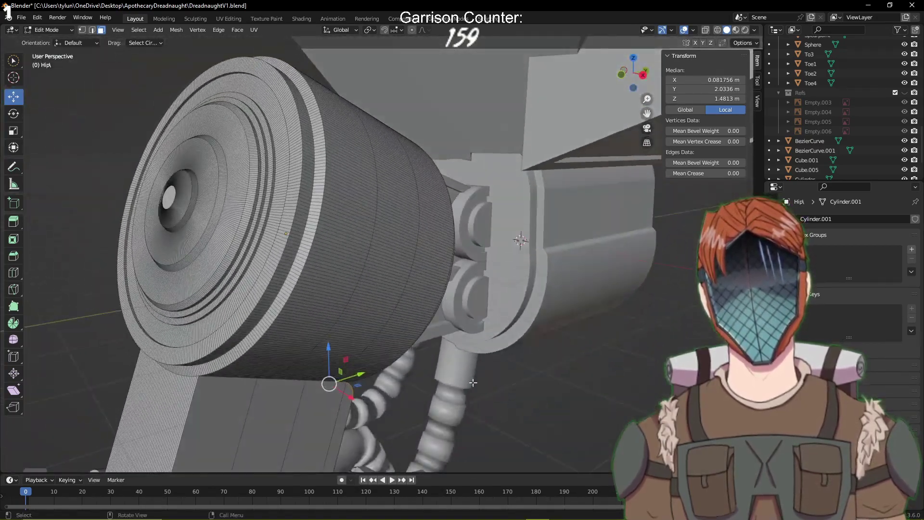
pyautogui.hotkey('alt', 'a')
pyautogui.hotkey('ctrl', 's')
pyautogui.scroll(-6, 580, 413)
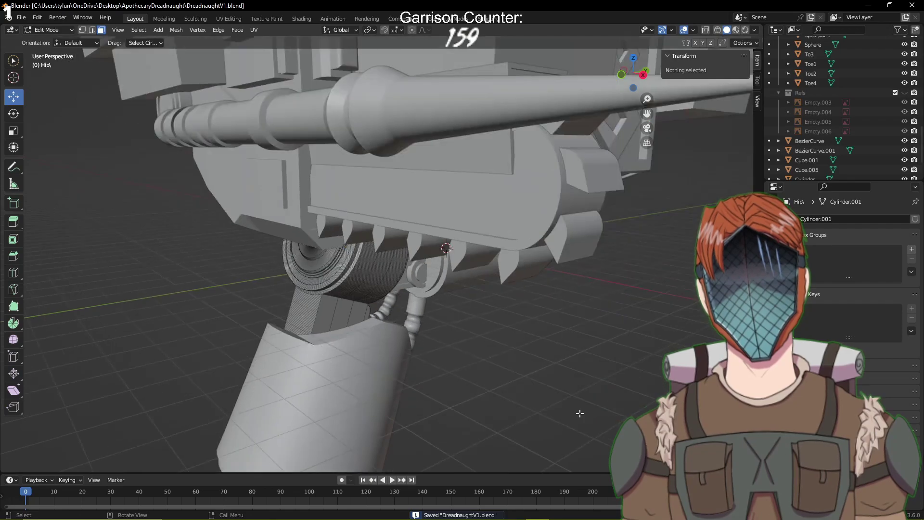
pyautogui.moveTo(580, 413); pyautogui.dragTo(508, 382, button='middle')
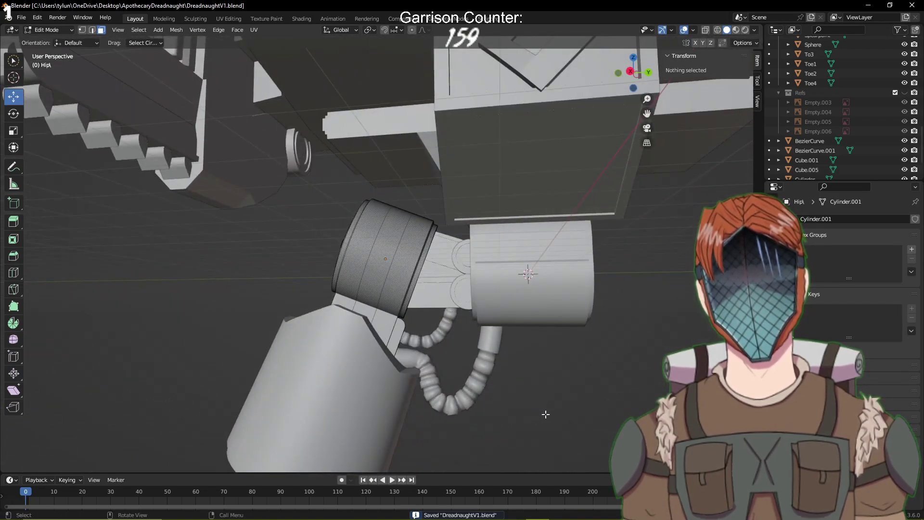
# Return to Object Mode and add a 2 m cube mesh at the world origin
pyautogui.hotkey('shift', 'a')
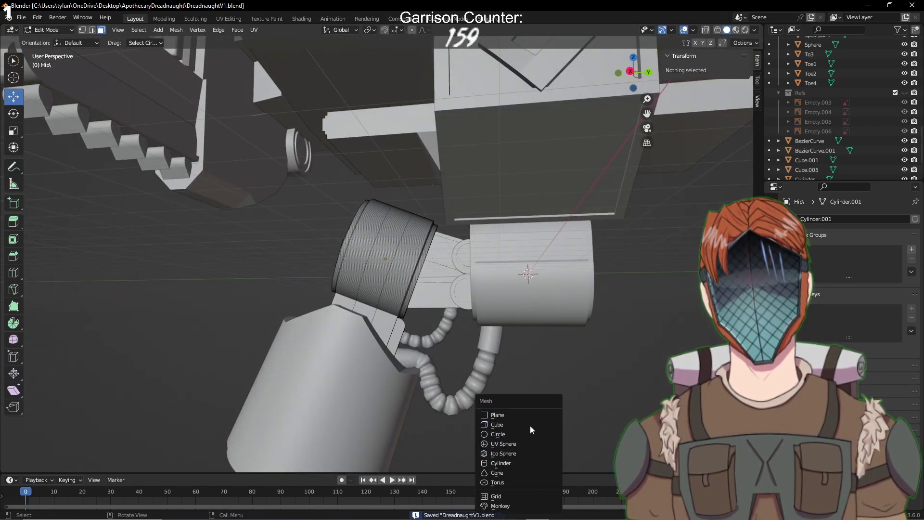
pyautogui.press('Escape')
pyautogui.press('Tab')
pyautogui.hotkey('shift', 'a')
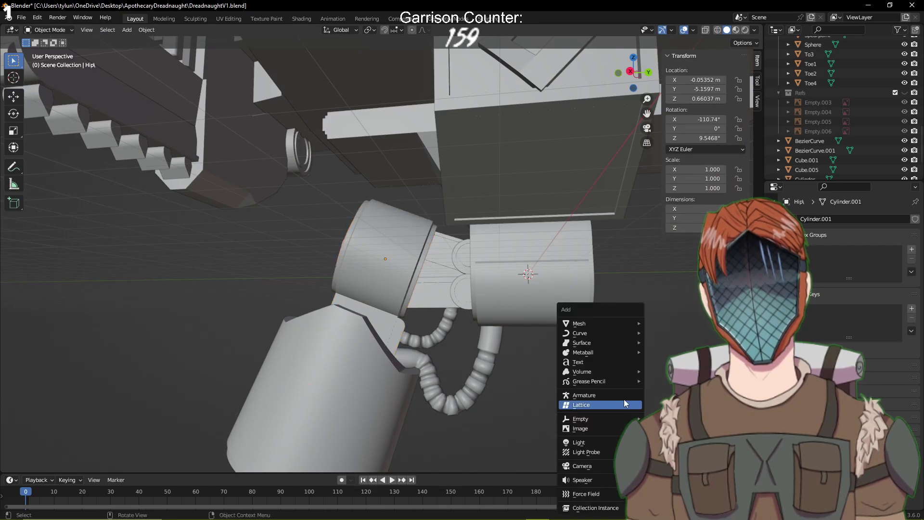
pyautogui.moveTo(605, 333)
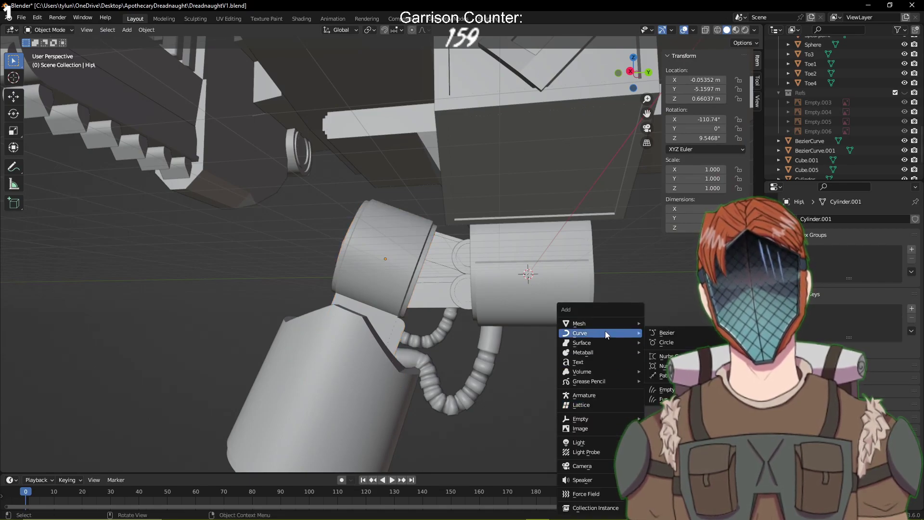
pyautogui.click(683, 329)
# In the right orthographic view, move the new cube onto the hip cylinder, about -4.90 m in Y and 0.63 m in Z
pyautogui.press('KP_1')
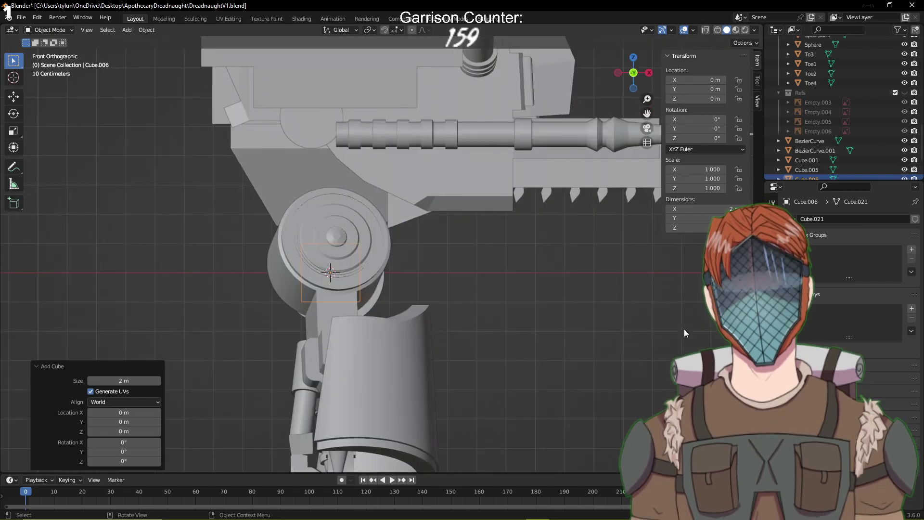
pyautogui.press('KP_3')
pyautogui.press('g')
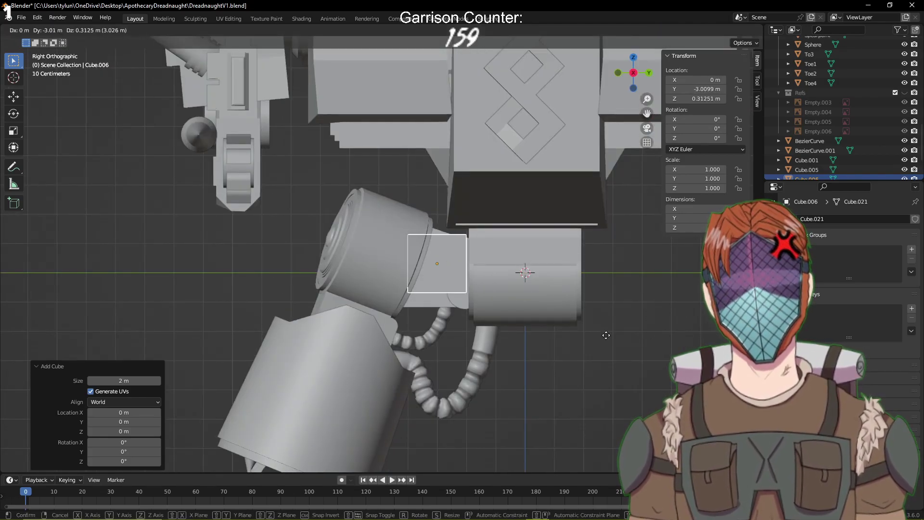
pyautogui.click(507, 298)
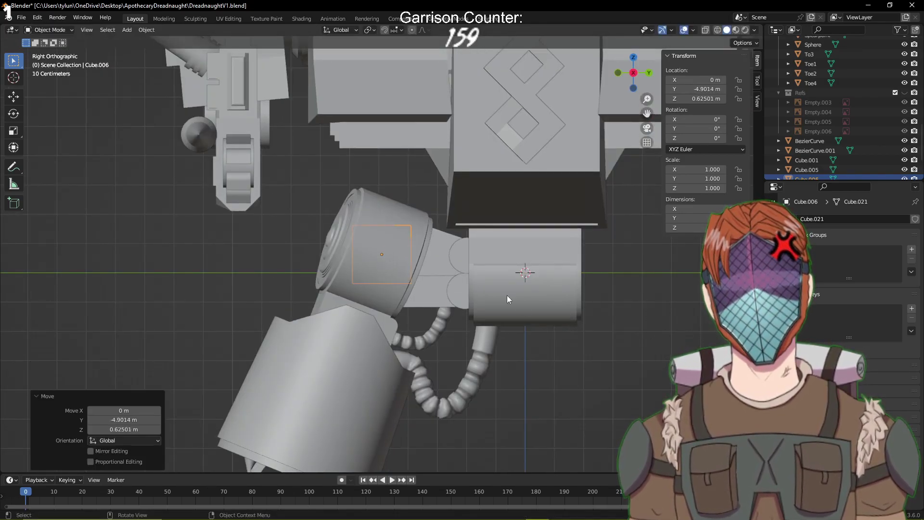
# Select the new cube and move its mesh in Edit Mode by about 2.65 m in X, 1.48 m in Y and -0.53 m in Z
pyautogui.click(419, 225)
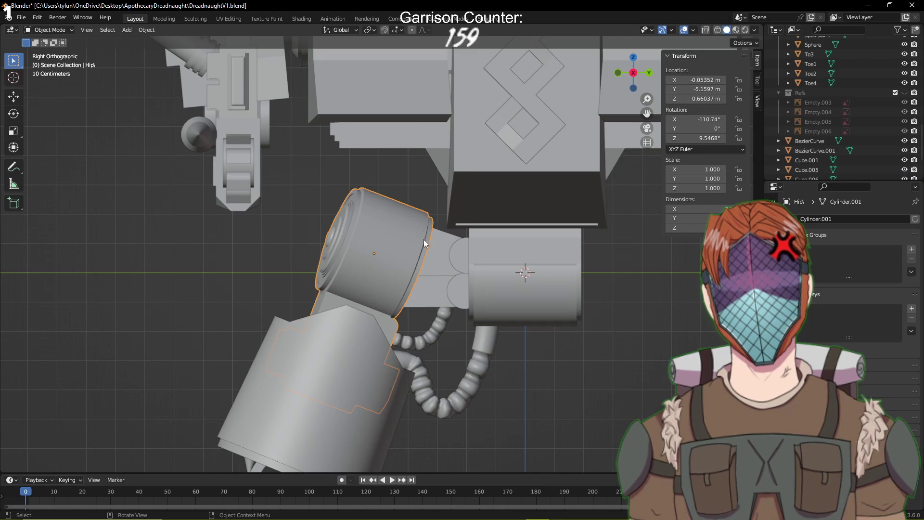
pyautogui.moveTo(424, 239); pyautogui.dragTo(491, 245, button='middle')
pyautogui.scroll(-3, 830, 165)
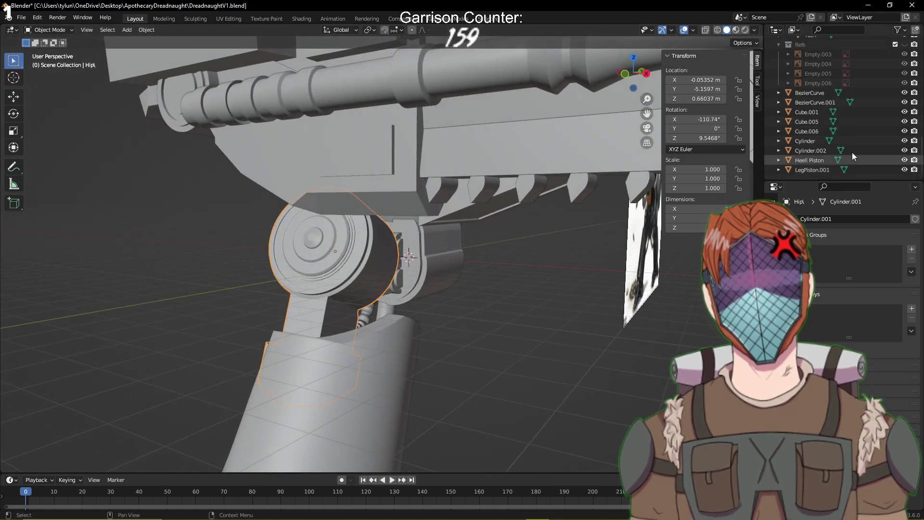
pyautogui.click(857, 135)
pyautogui.press('g')
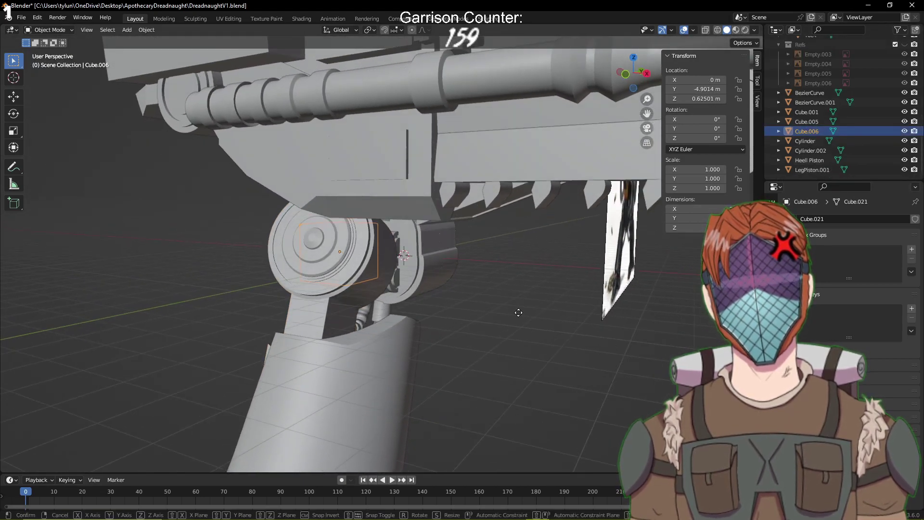
pyautogui.press('x')
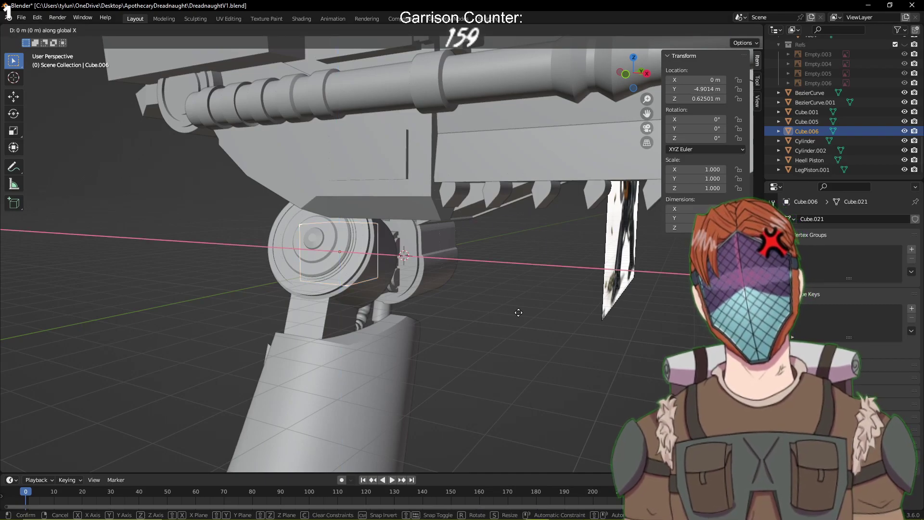
pyautogui.click(518, 313)
pyautogui.press('Tab')
pyautogui.press('g')
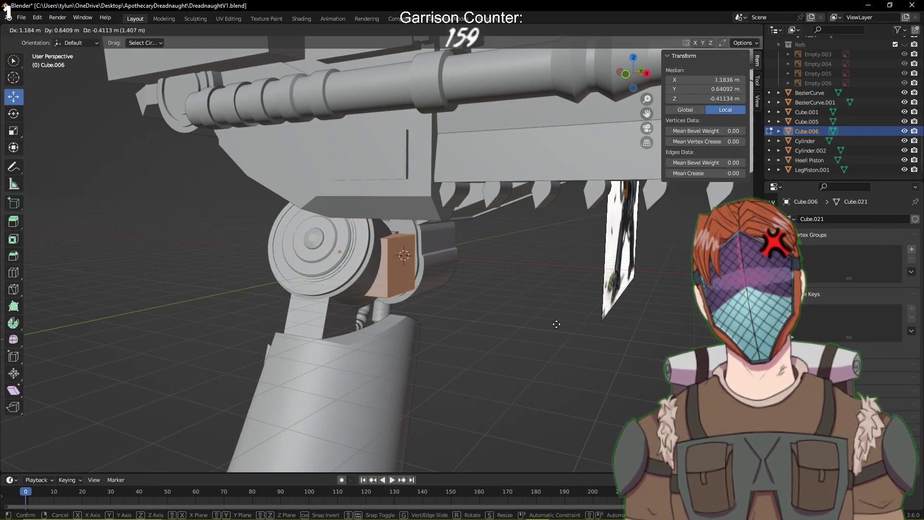
pyautogui.click(557, 324)
pyautogui.press('KP_3')
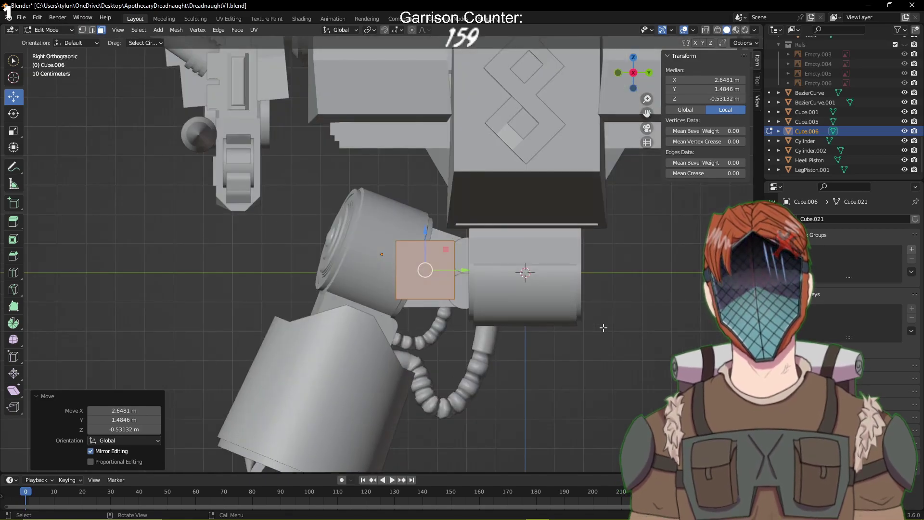
pyautogui.scroll(3, 388, 259)
pyautogui.press('Tab')
# Try a free rotation of the hip cylinder in the right view and undo it
pyautogui.click(345, 258)
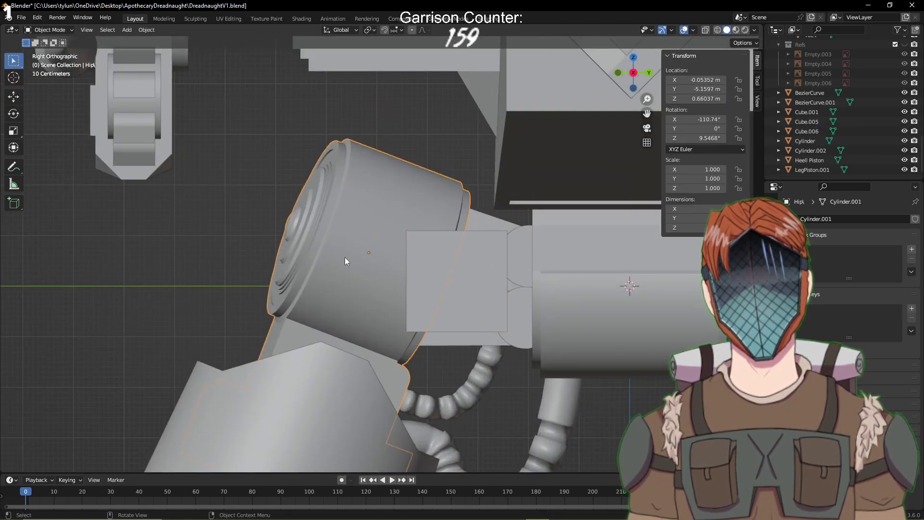
pyautogui.press('r')
pyautogui.click(486, 193)
pyautogui.hotkey('ctrl', 'z')
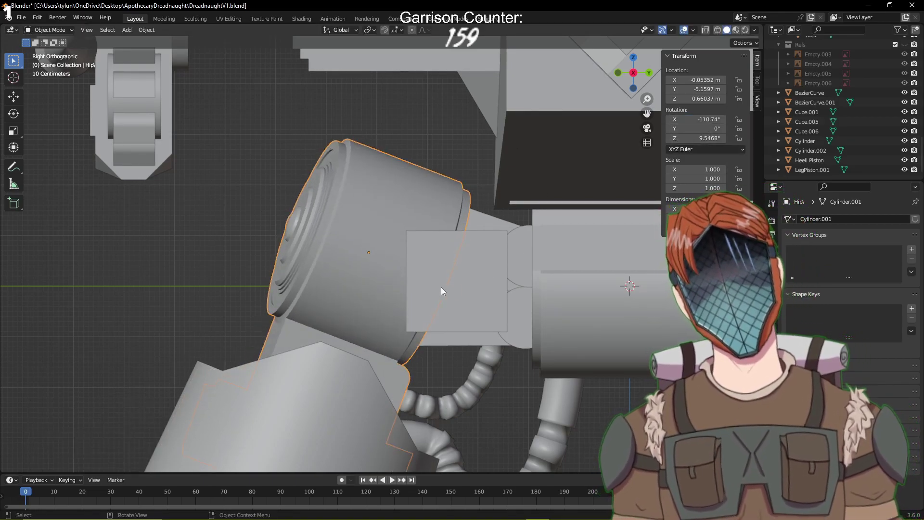
# Match the cube's rotation to the hip cylinder by setting X to -110.74° and Z to 9.5468°
pyautogui.click(441, 286)
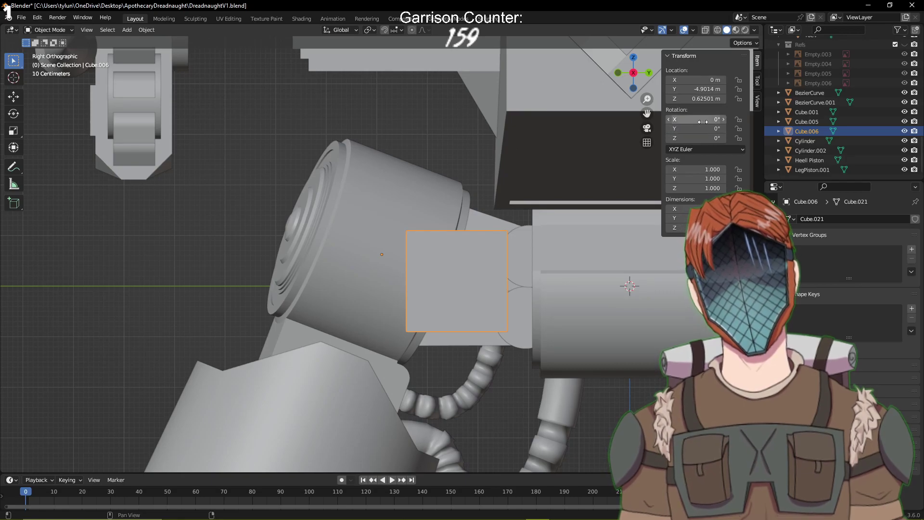
pyautogui.press('Return')
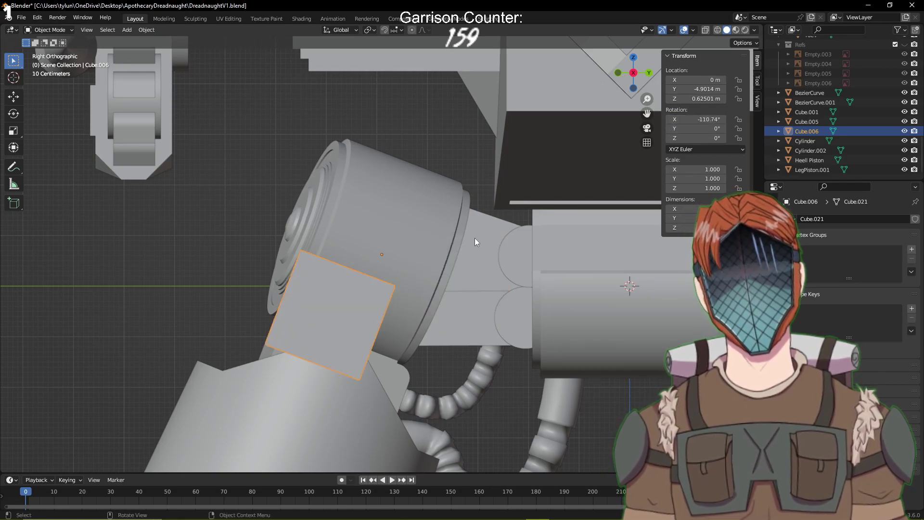
pyautogui.click(418, 255)
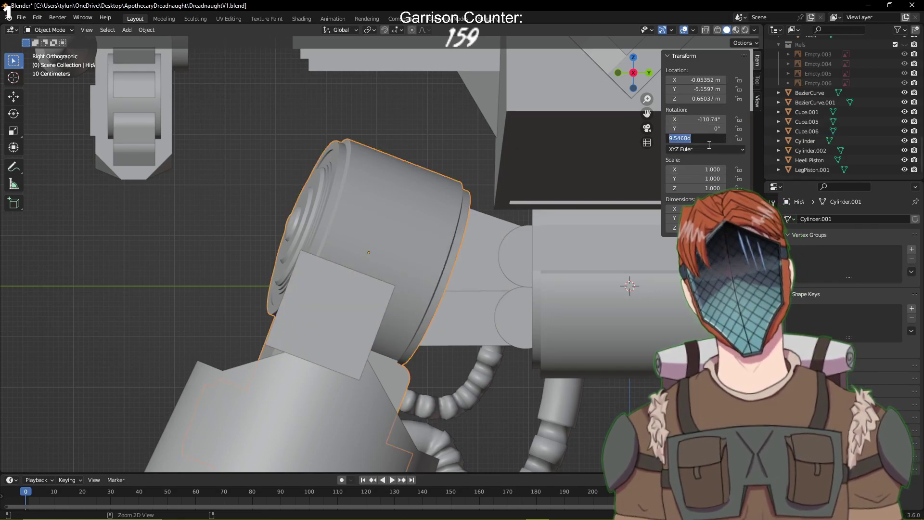
pyautogui.click(357, 302)
pyautogui.click(413, 294)
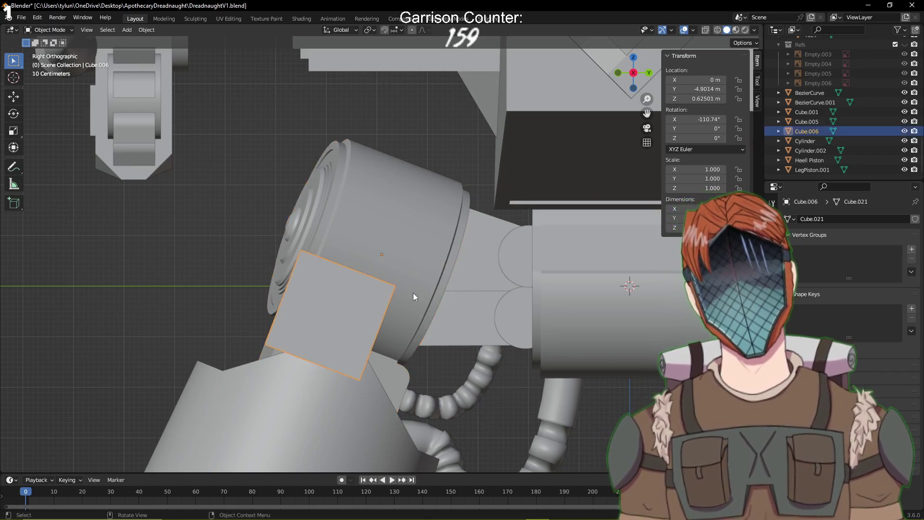
pyautogui.press('Return')
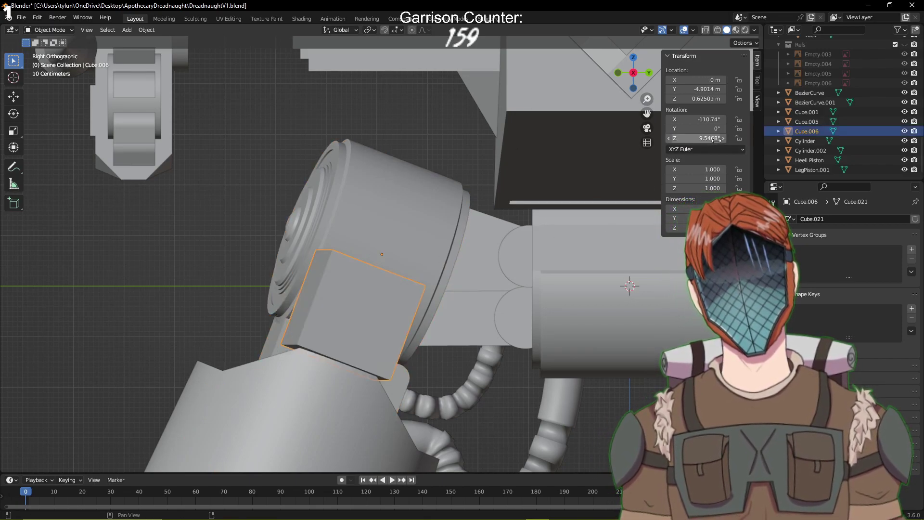
# Try scaling the rotated cube uniformly and undo the scaling
pyautogui.moveTo(503, 230); pyautogui.dragTo(489, 273, button='middle')
pyautogui.press('s')
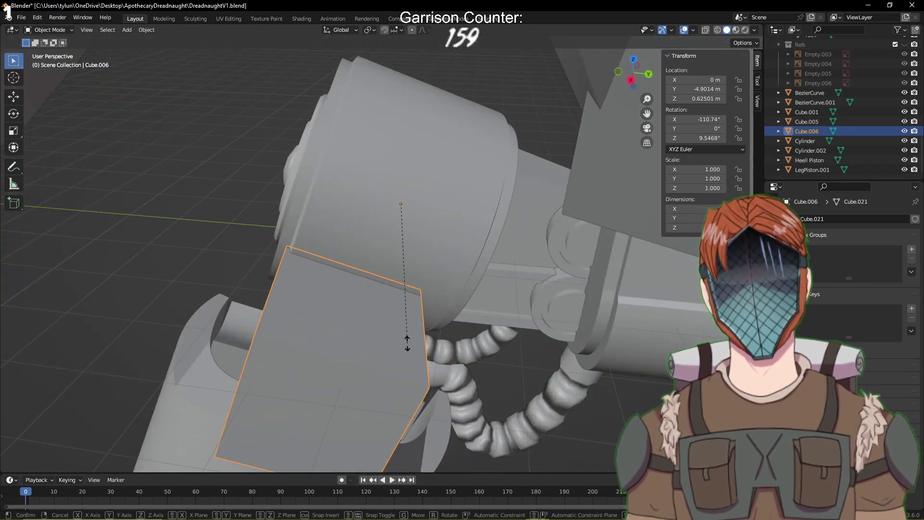
pyautogui.click(392, 345)
pyautogui.hotkey('ctrl', 'z')
# Match the cube's location to the hip cylinder by setting X to -0.05352 m, Y to -5.1597 m and Z to 0.66037 m
pyautogui.press('KP_3')
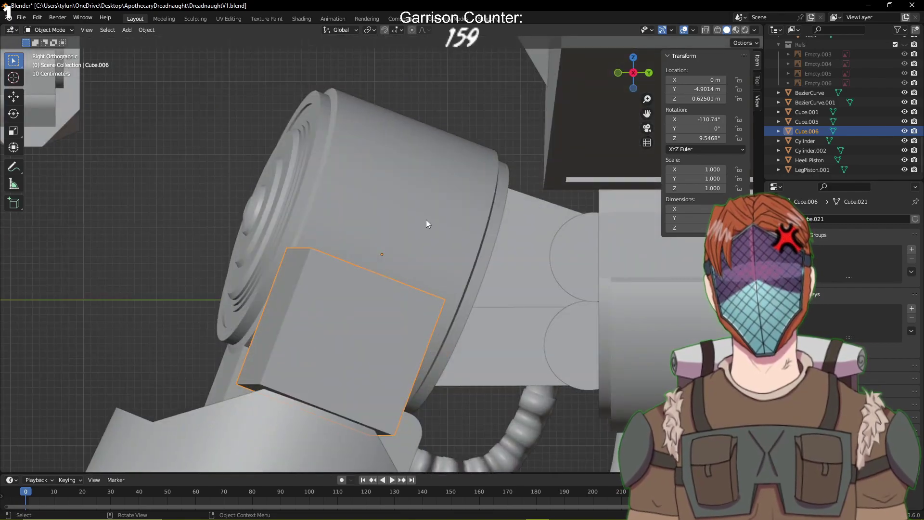
pyautogui.click(452, 197)
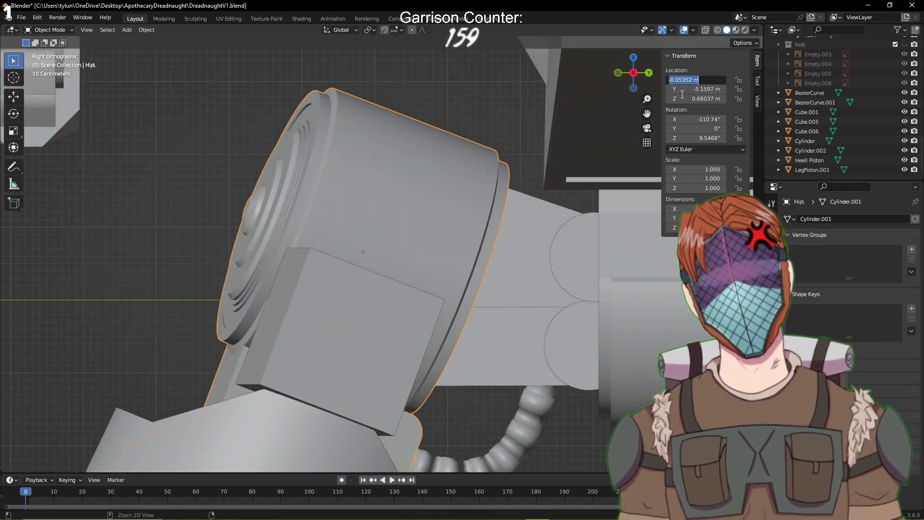
pyautogui.press('Escape')
pyautogui.click(383, 309)
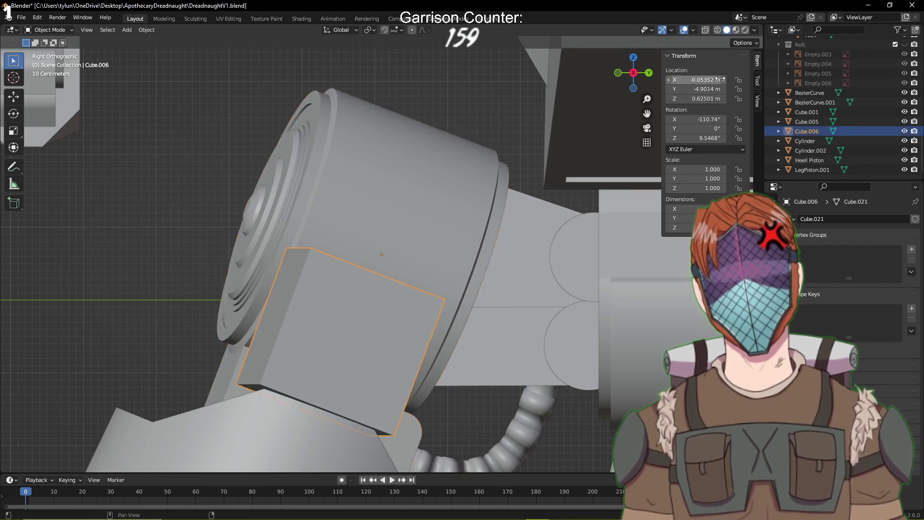
pyautogui.click(440, 216)
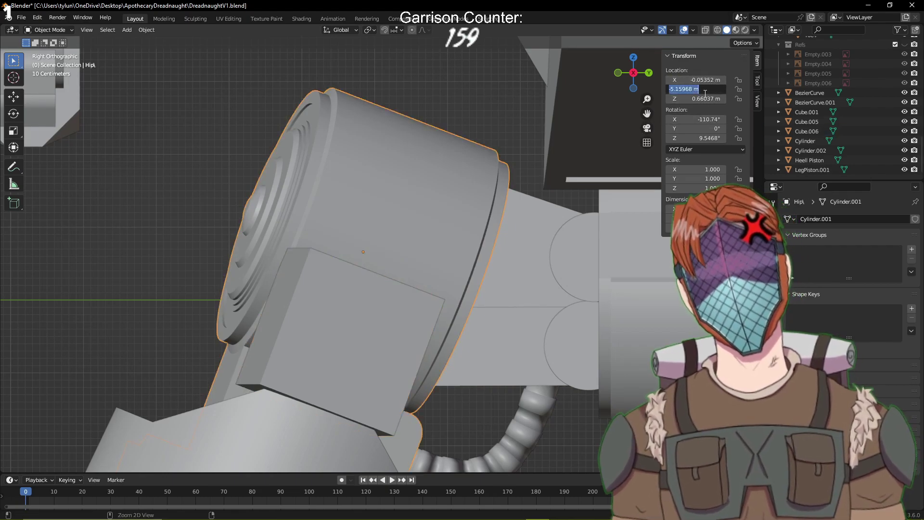
pyautogui.press('Escape')
pyautogui.click(386, 316)
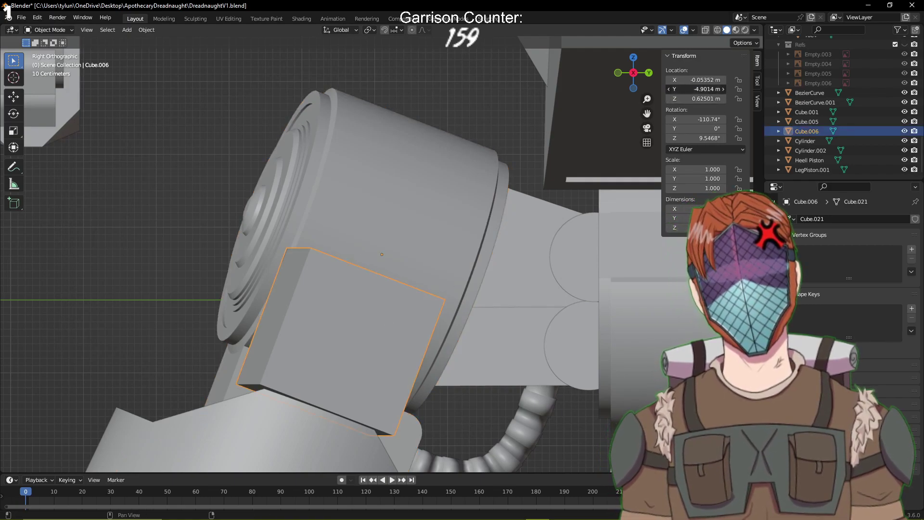
pyautogui.write('-5.1557 m')
pyautogui.press('Return')
pyautogui.click(467, 226)
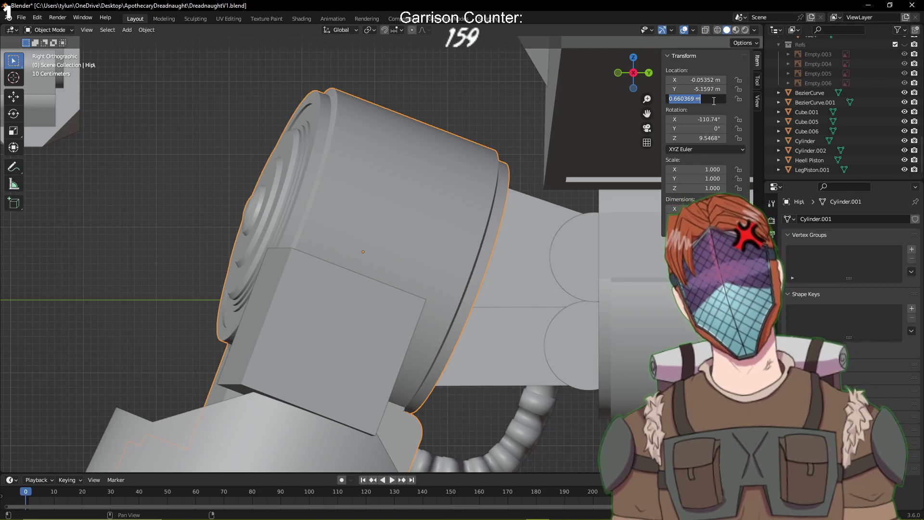
pyautogui.click(409, 301)
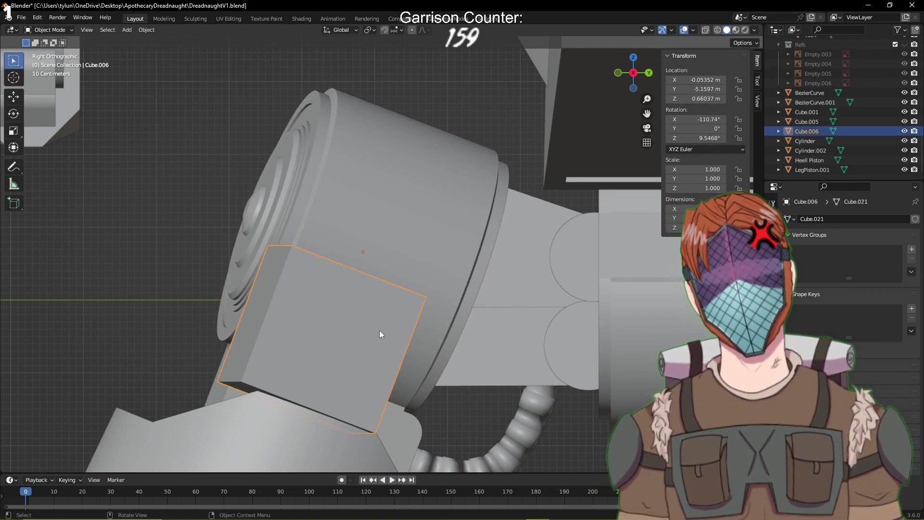
# In Edit Mode, move the cube's mesh up over the side of the hip cylinder and scale it uniformly to 0.361
pyautogui.press('Tab')
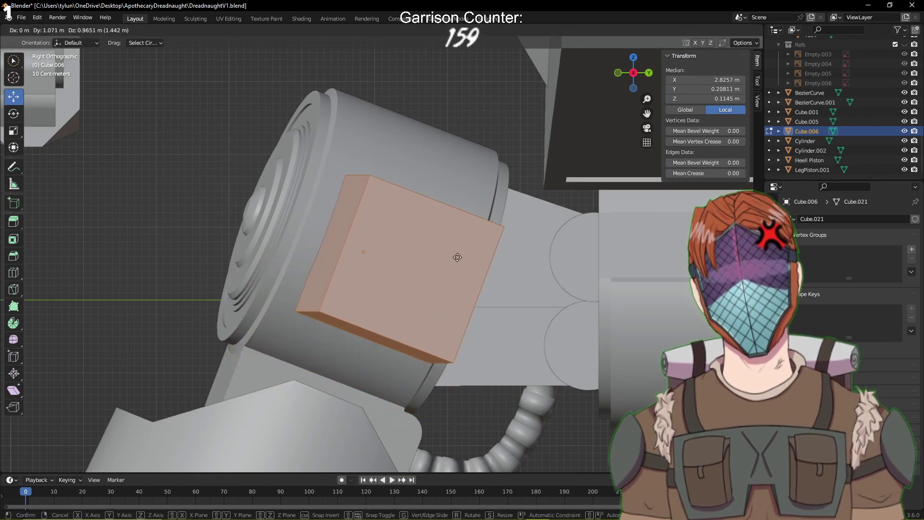
pyautogui.click(467, 235)
pyautogui.moveTo(467, 235); pyautogui.dragTo(482, 280, button='middle')
pyautogui.press('s')
pyautogui.click(488, 261)
pyautogui.scroll(1, 432, 325)
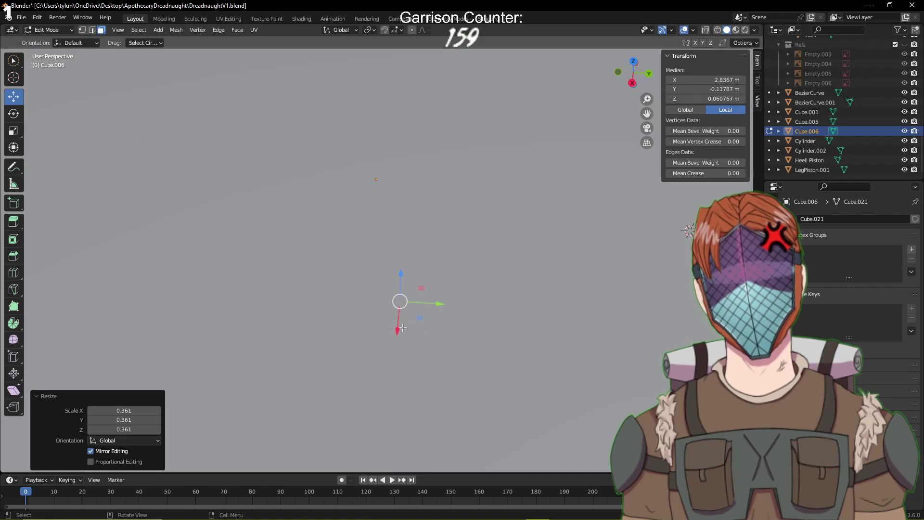
# Move the cube's mesh along global X by about -0.448 m and another -0.755 m, sinking it into the hip cylinder's side
pyautogui.moveTo(402, 328); pyautogui.dragTo(403, 305)
pyautogui.scroll(1, 434, 311)
pyautogui.moveTo(435, 312); pyautogui.dragTo(462, 321, button='middle')
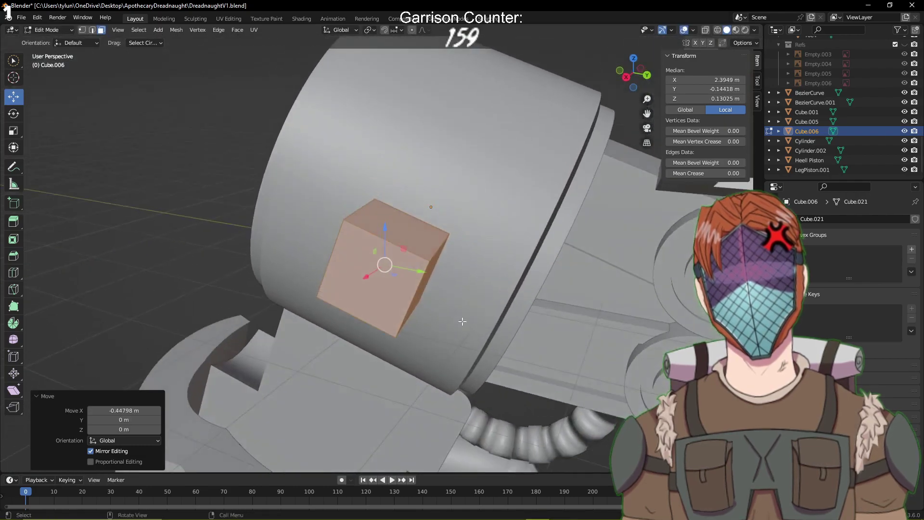
pyautogui.press('g')
pyautogui.press('x')
pyautogui.click(403, 245)
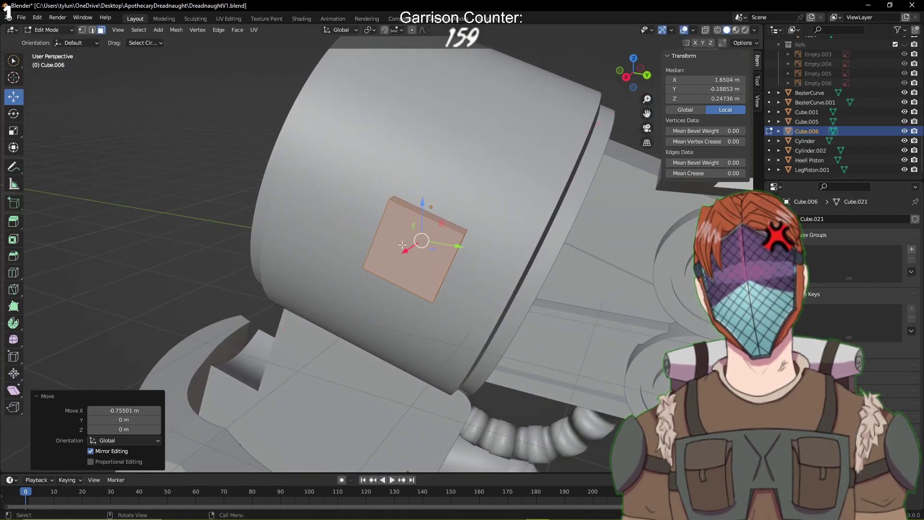
# Set the transform orientation to Local and move the block about -0.375 m along its local Z axis
pyautogui.click(342, 30)
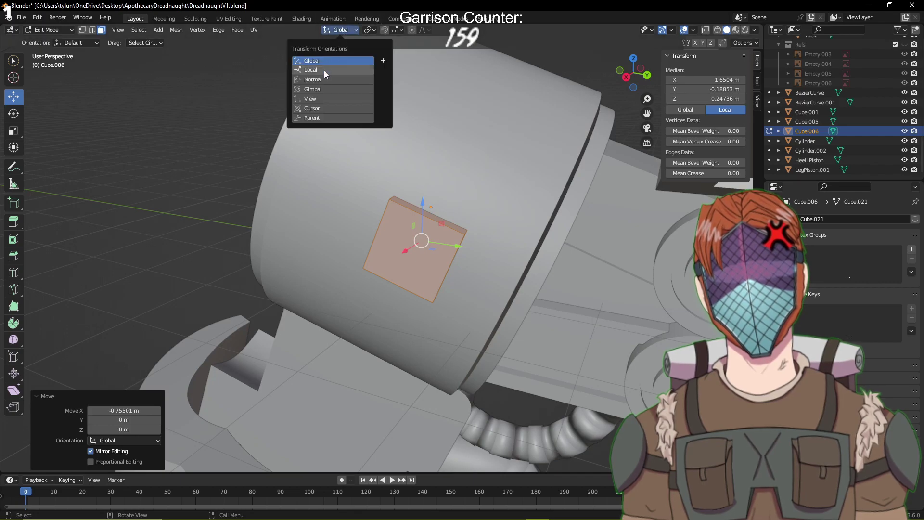
pyautogui.click(359, 79)
pyautogui.moveTo(444, 166); pyautogui.dragTo(465, 109, button='middle')
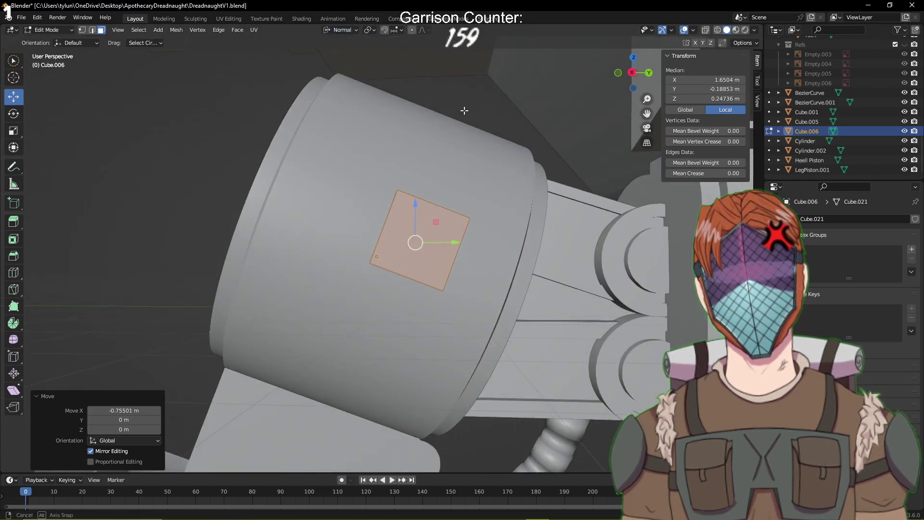
pyautogui.click(346, 30)
pyautogui.click(318, 70)
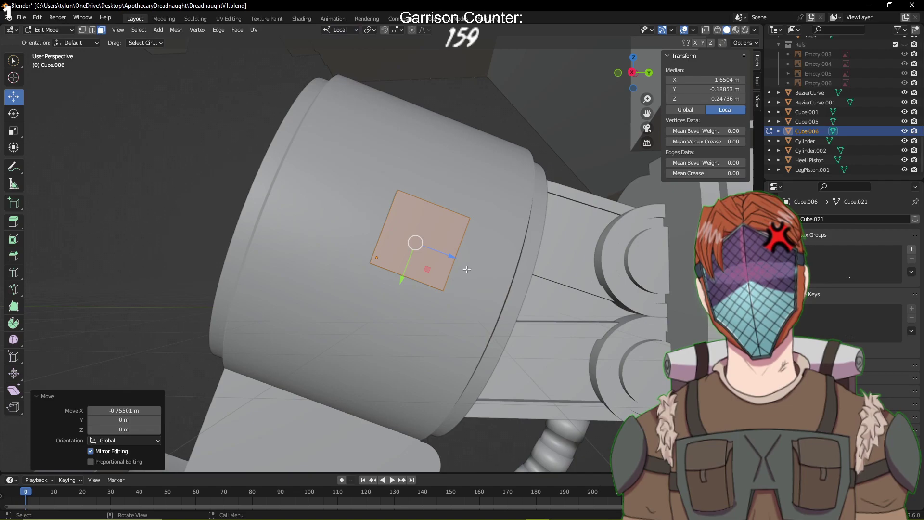
pyautogui.press('g')
pyautogui.press('z')
pyautogui.click(413, 241)
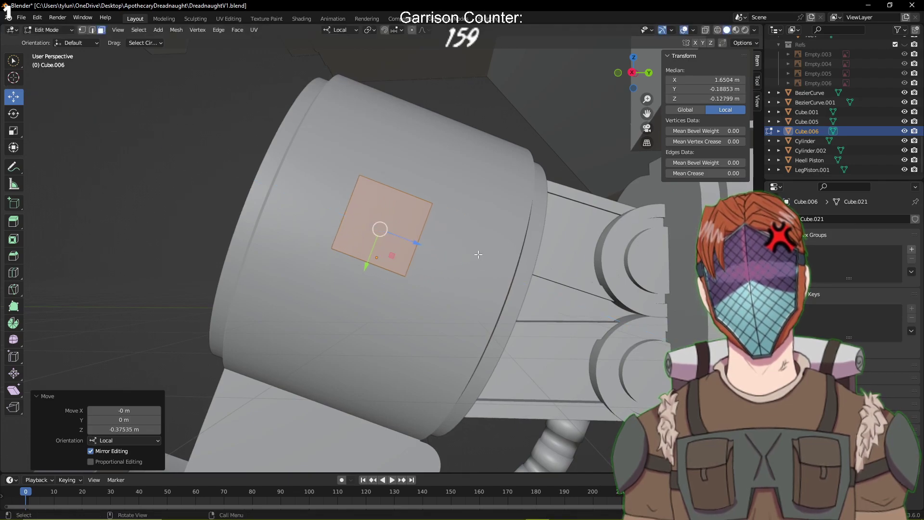
# Stretch the block along its local Z axis by a factor of about 2.879
pyautogui.press('s')
pyautogui.press('z')
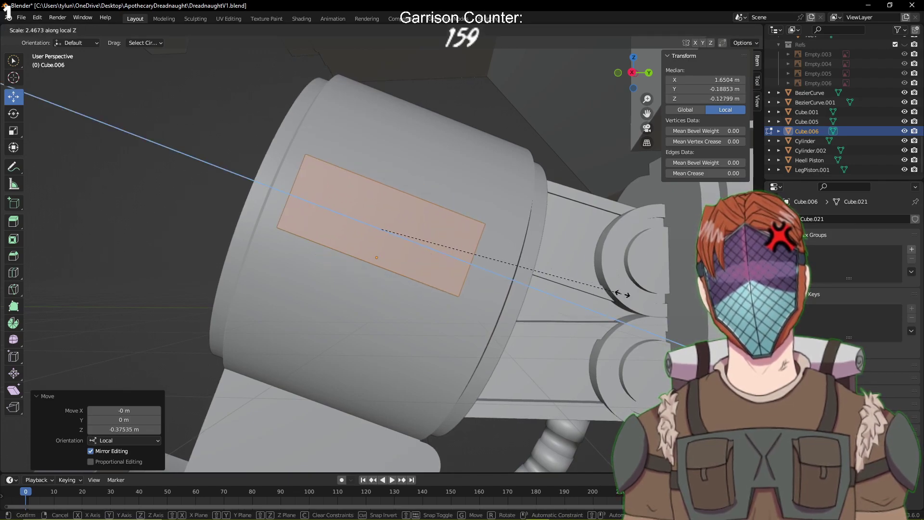
pyautogui.click(662, 304)
pyautogui.moveTo(518, 250); pyautogui.dragTo(559, 280, button='middle')
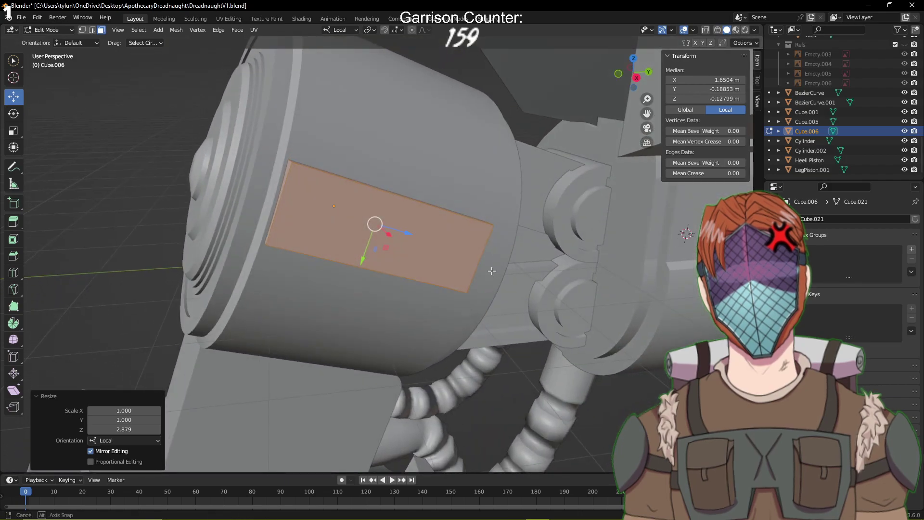
# Move the stretched block about 0.179 m along local Z on the hip cylinder and save the file
pyautogui.moveTo(492, 271); pyautogui.dragTo(353, 236, button='middle')
pyautogui.press('g')
pyautogui.press('z')
pyautogui.click(432, 237)
pyautogui.hotkey('ctrl', 's')
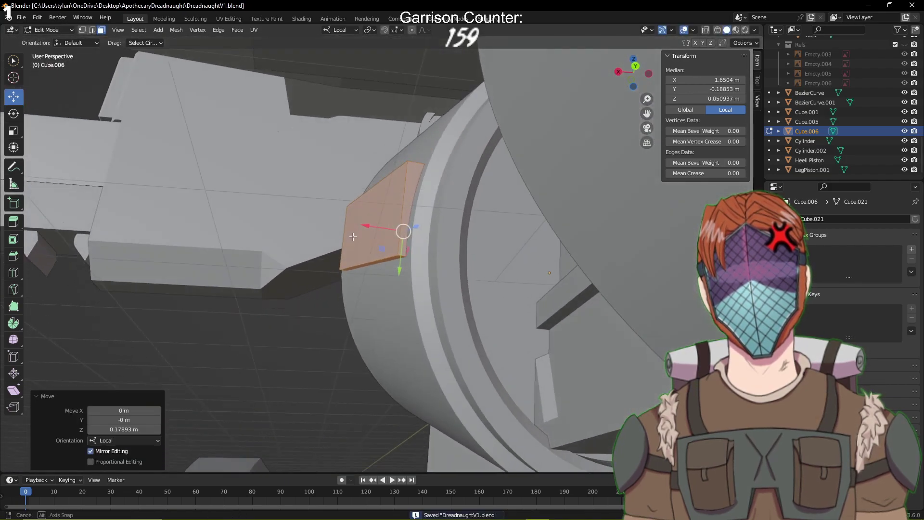
# Move the block about 0.254 m along its local Y axis and save the file
pyautogui.press('g')
pyautogui.press('y')
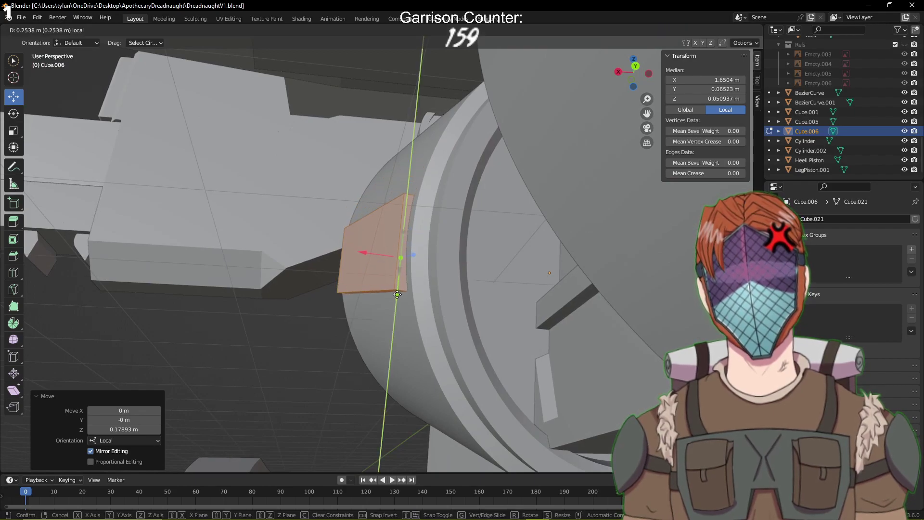
pyautogui.click(398, 294)
pyautogui.hotkey('ctrl', 's')
pyautogui.moveTo(397, 294); pyautogui.dragTo(389, 299, button='middle')
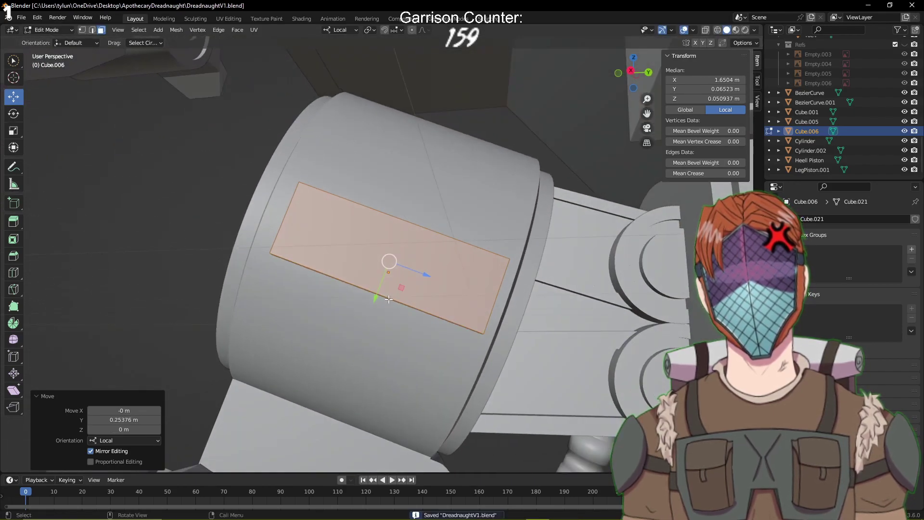
# Shift the block about -0.058 m along local Z between the cylinder's rims and save the file
pyautogui.press('g')
pyautogui.press('z')
pyautogui.click(417, 271)
pyautogui.hotkey('ctrl', 's')
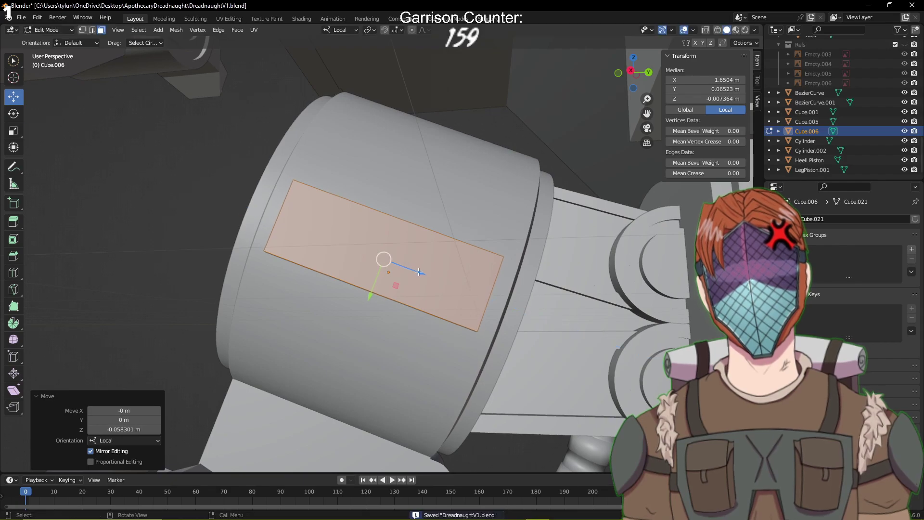
pyautogui.moveTo(417, 271); pyautogui.dragTo(420, 304, button='middle')
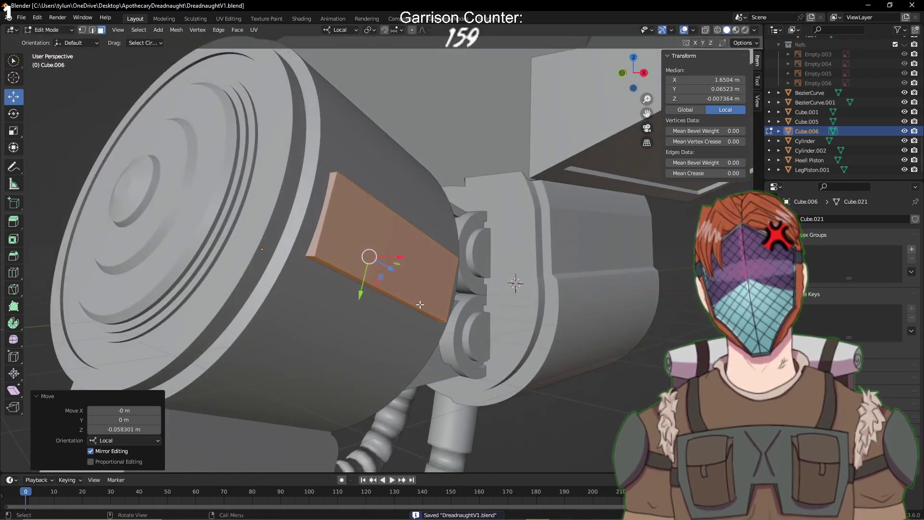
# Return to Object Mode and add an Array modifier to the block with relative offset factors X -0.2 and Y 1.8
pyautogui.press('Tab')
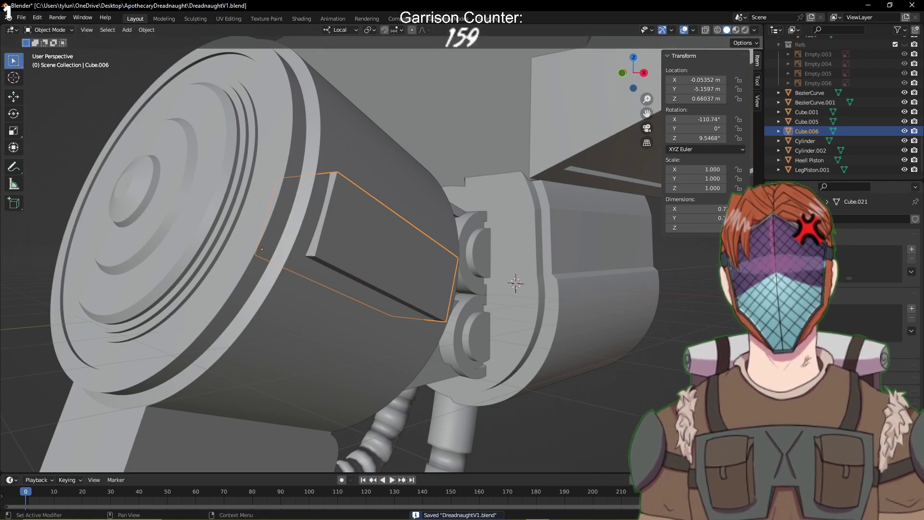
pyautogui.click(774, 290)
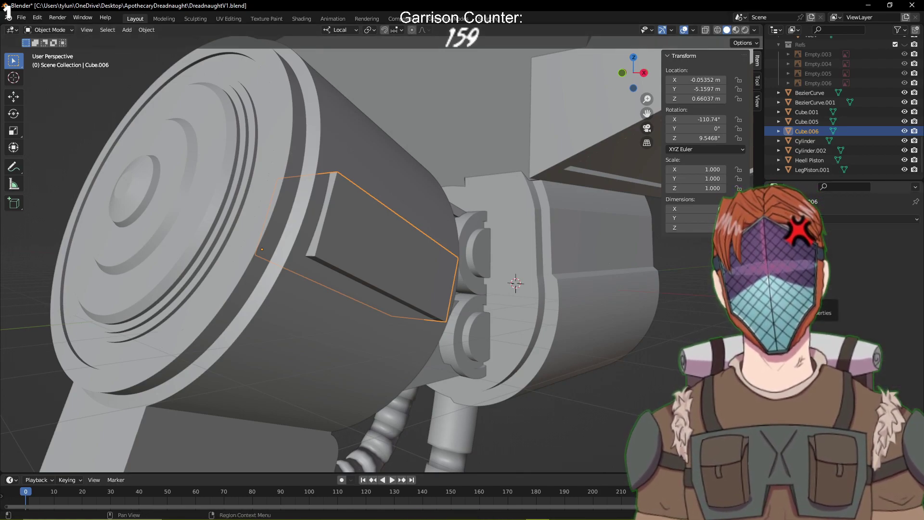
pyautogui.click(828, 219)
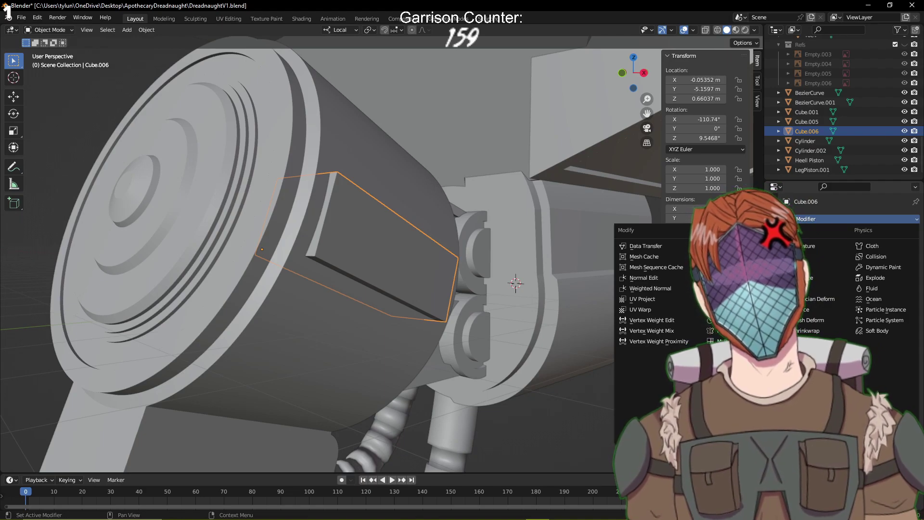
pyautogui.click(732, 248)
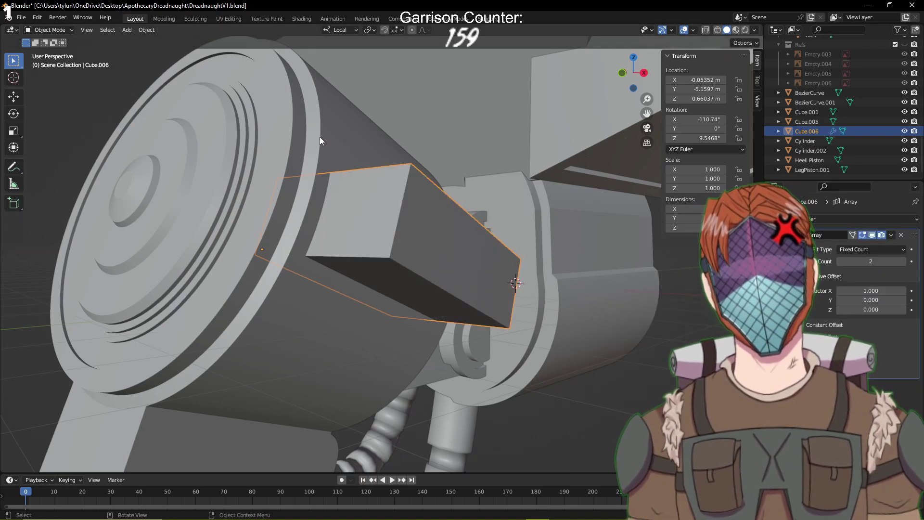
pyautogui.scroll(-2, 610, 315)
pyautogui.scroll(-1, 611, 313)
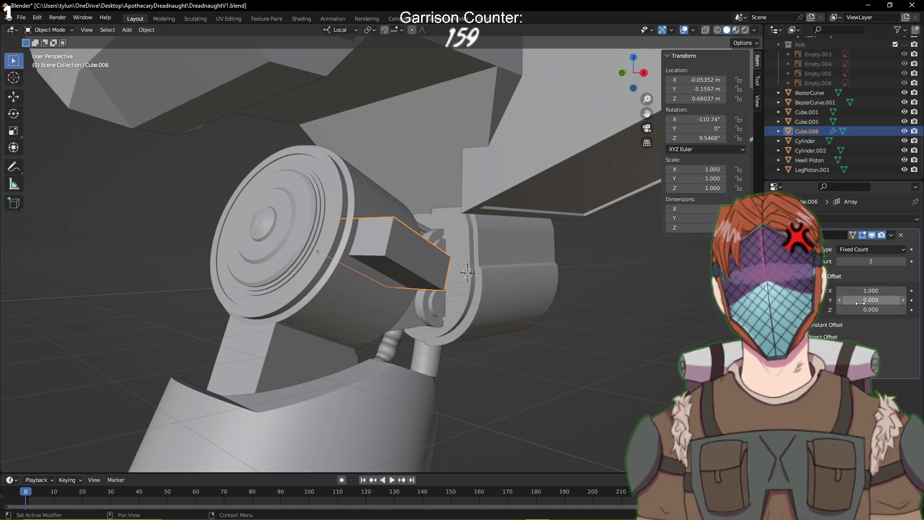
pyautogui.moveTo(862, 300); pyautogui.dragTo(881, 291)
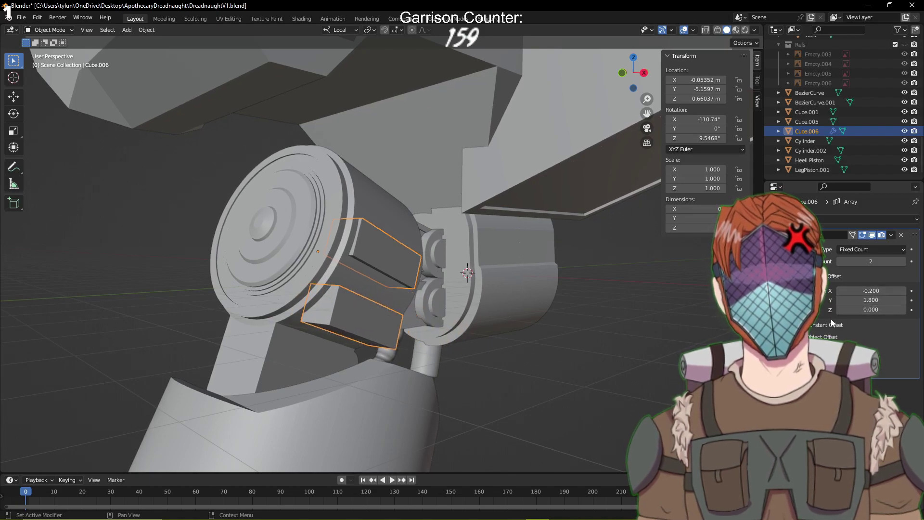
# Leave the array's Constant Offset off, enable Object Offset and pick the hip cylinder as the offset object
pyautogui.click(789, 325)
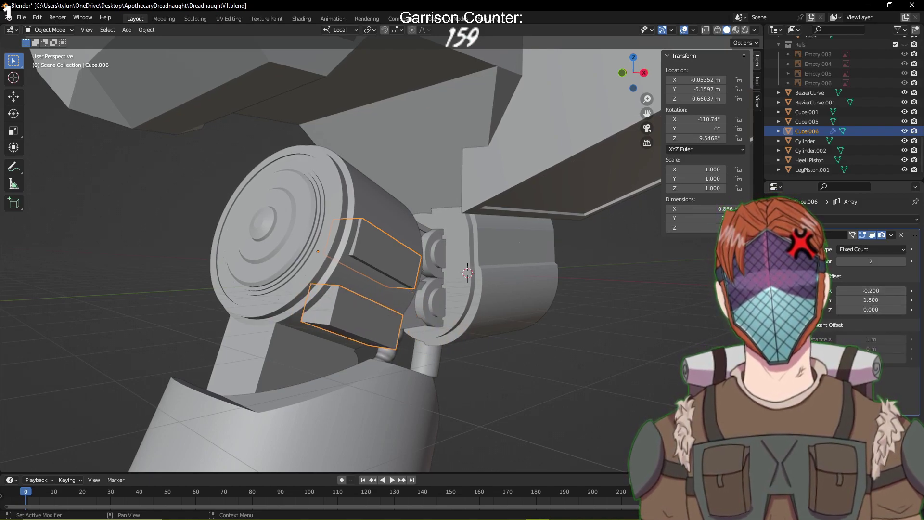
pyautogui.click(789, 325)
pyautogui.click(789, 337)
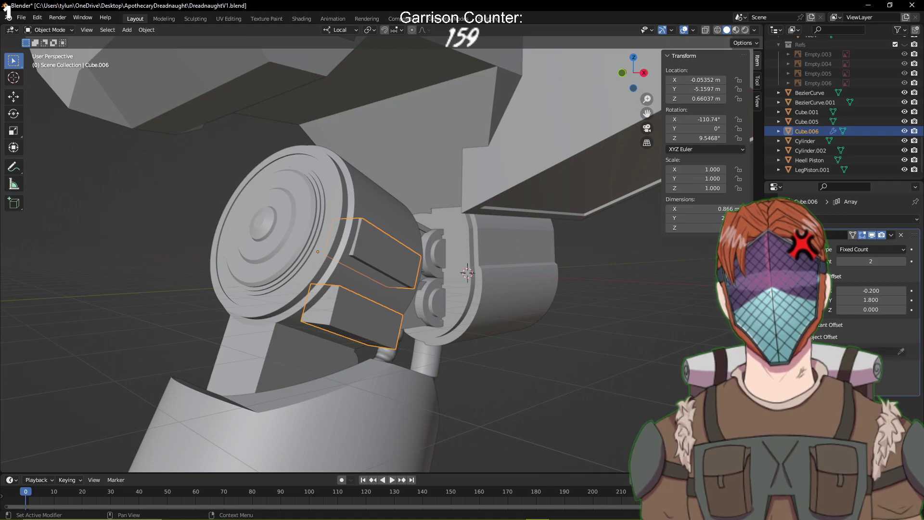
pyautogui.click(818, 337)
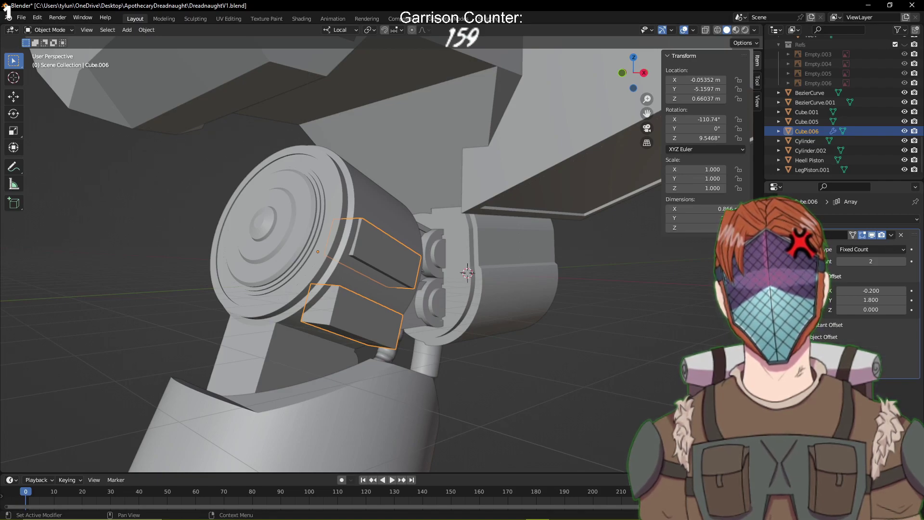
pyautogui.click(818, 337)
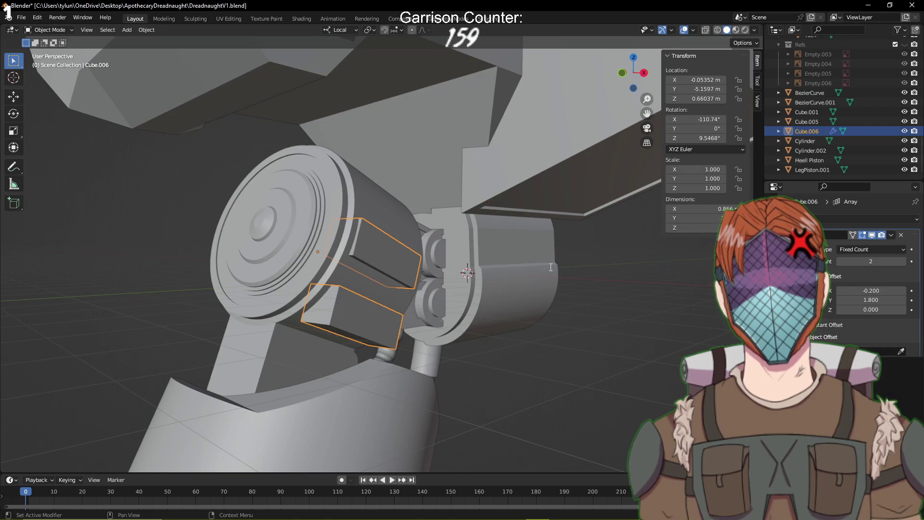
pyautogui.click(902, 351)
pyautogui.click(398, 221)
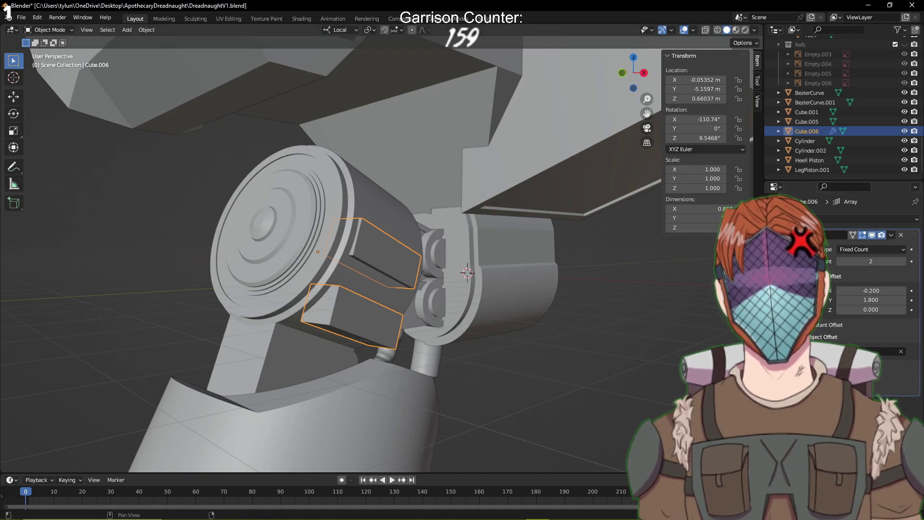
# Set the block array's relative offset factors to X 0 and Y 1.5
pyautogui.moveTo(870, 301)
pyautogui.mouseDown()
pyautogui.moveTo(894, 301)
pyautogui.moveTo(852, 300)
pyautogui.mouseUp()
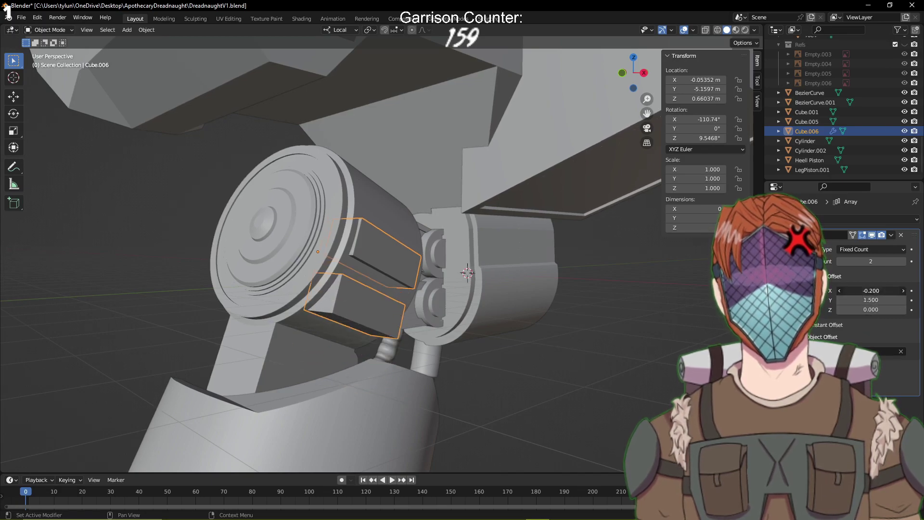
pyautogui.click(872, 290)
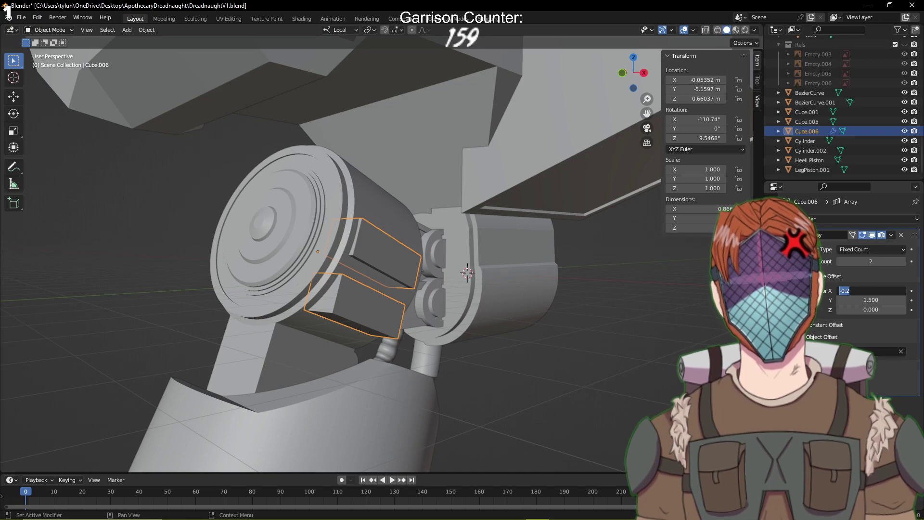
pyautogui.write('0')
pyautogui.press('Return')
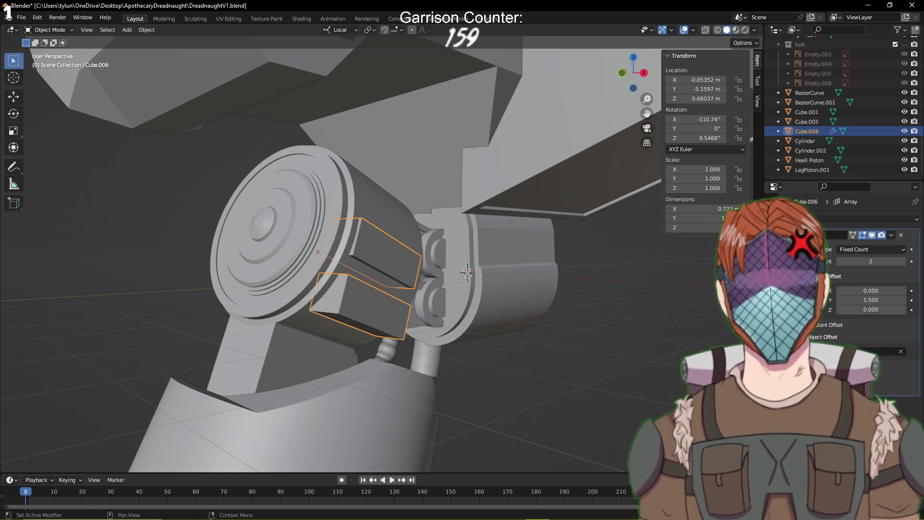
pyautogui.click(788, 337)
pyautogui.click(788, 361)
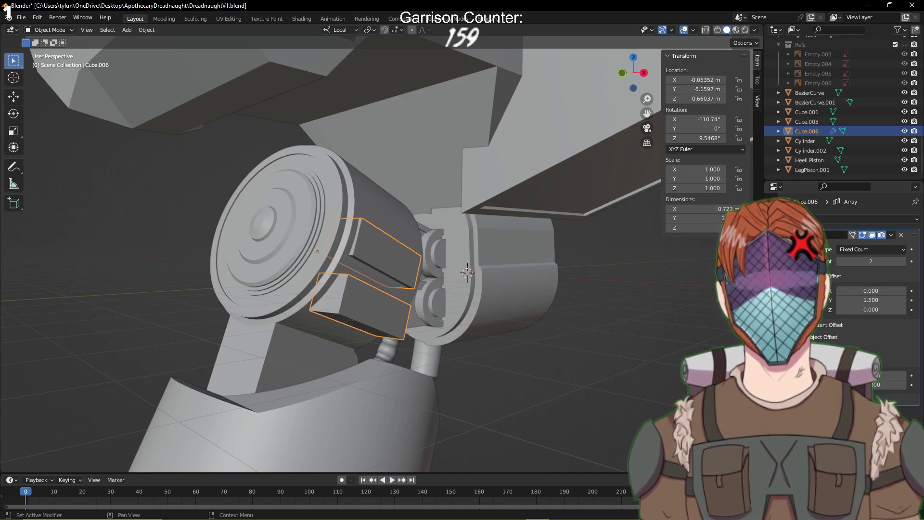
pyautogui.click(786, 361)
pyautogui.click(787, 337)
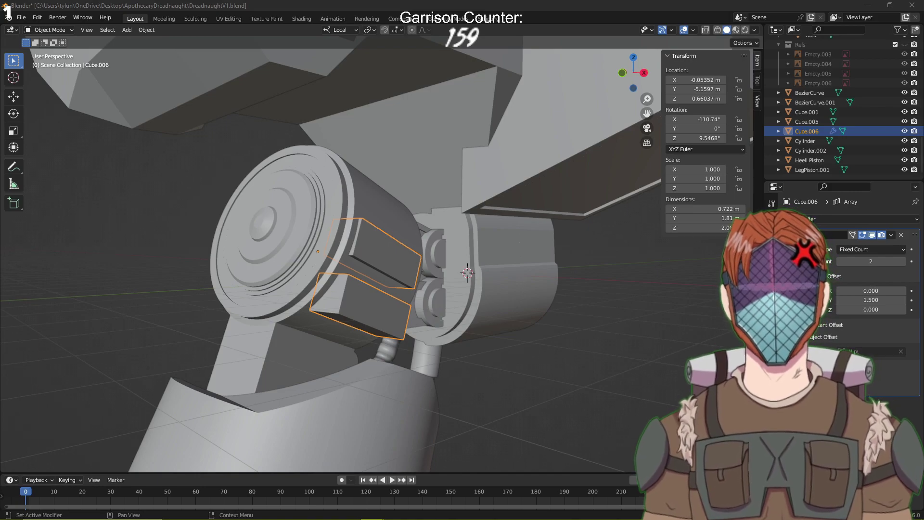
# Add a Plain Axes empty to the scene
pyautogui.moveTo(662, 357); pyautogui.dragTo(637, 365, button='middle')
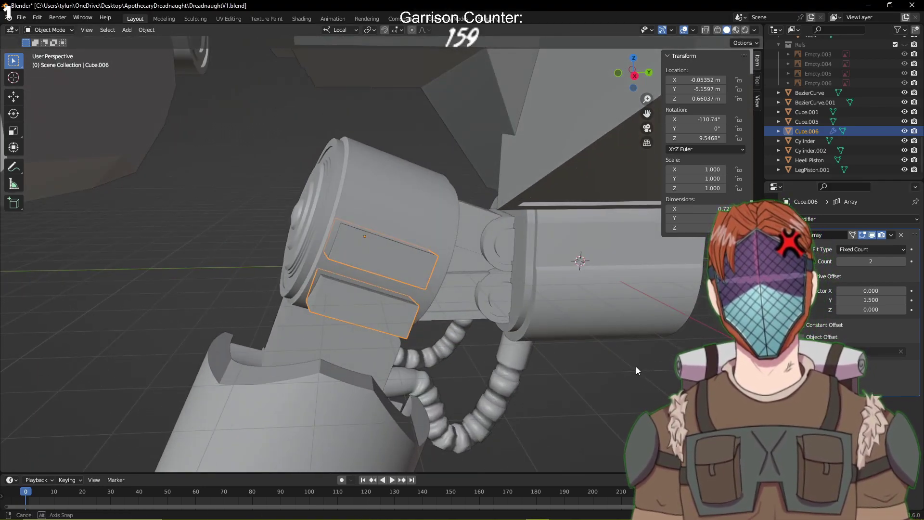
pyautogui.click(381, 201)
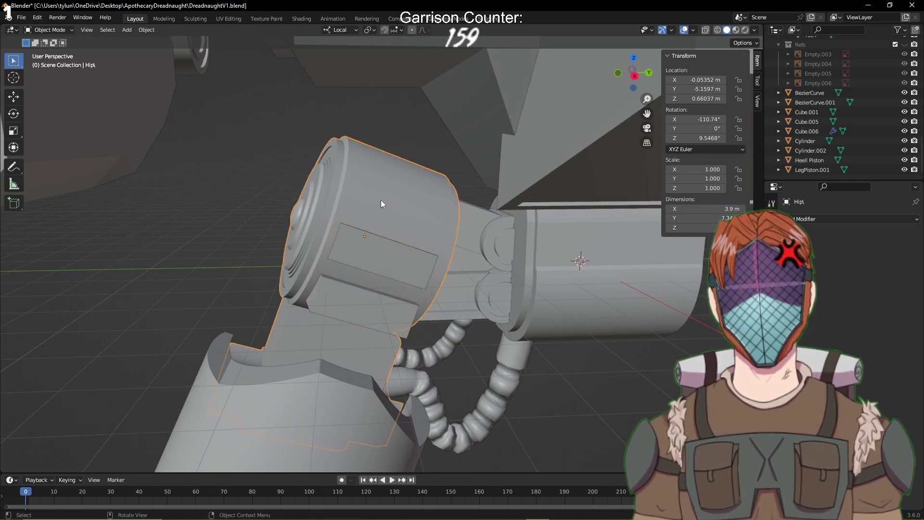
pyautogui.rightClick(382, 204)
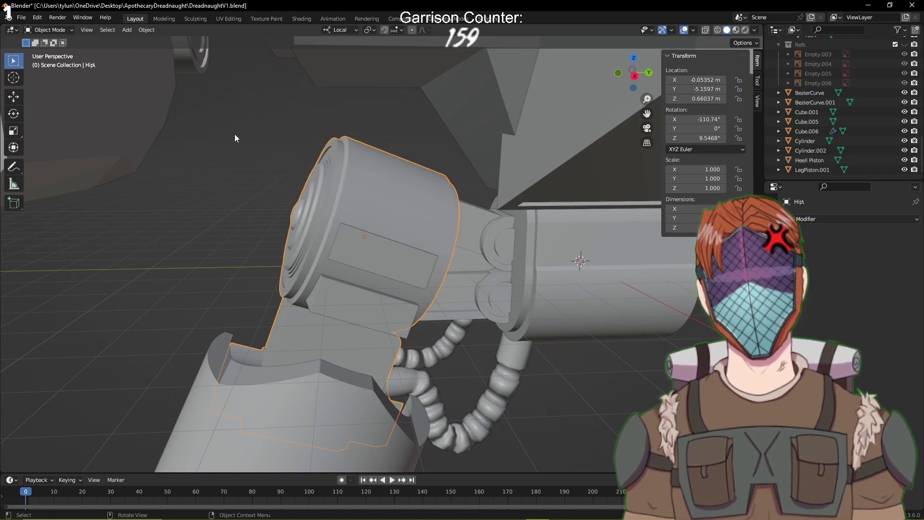
pyautogui.hotkey('shift', 'a')
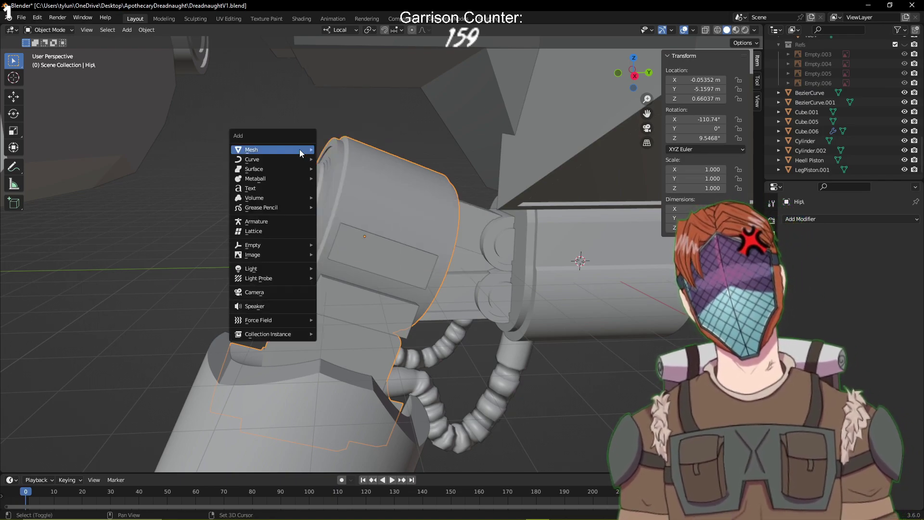
pyautogui.moveTo(300, 150)
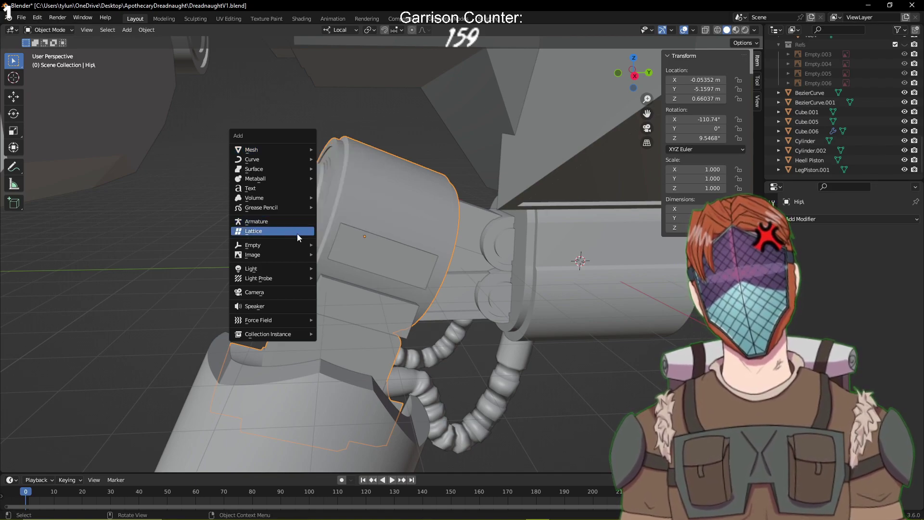
pyautogui.moveTo(300, 245)
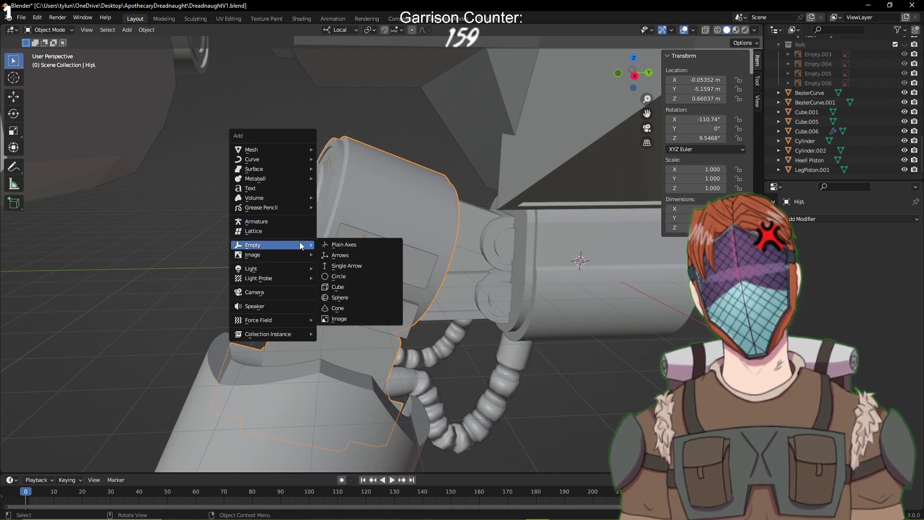
pyautogui.click(369, 242)
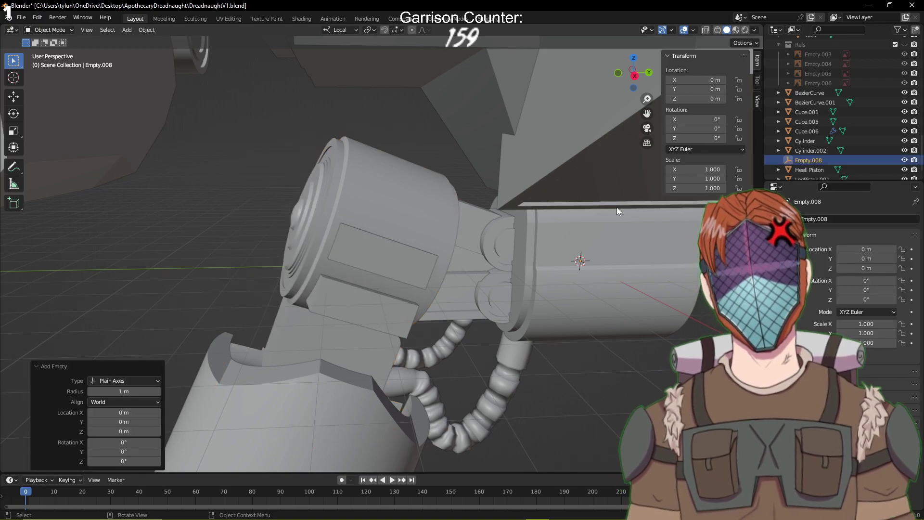
# Copy the hip cylinder's X location of -0.05352 m to the new empty
pyautogui.click(408, 200)
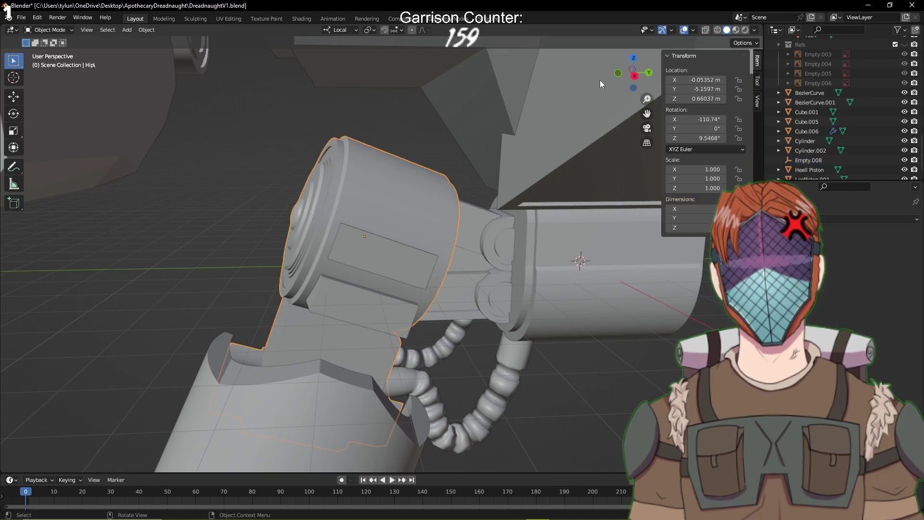
pyautogui.click(690, 80)
pyautogui.hotkey('ctrl', 'c')
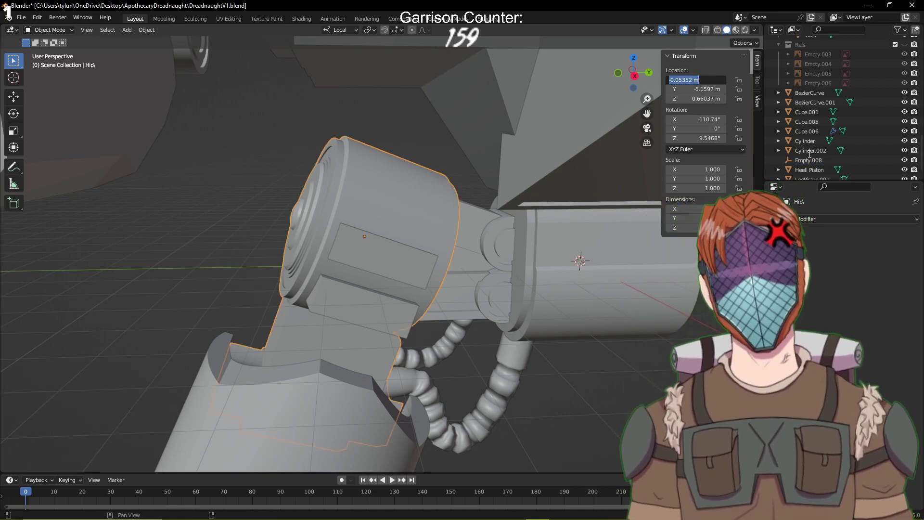
pyautogui.click(809, 160)
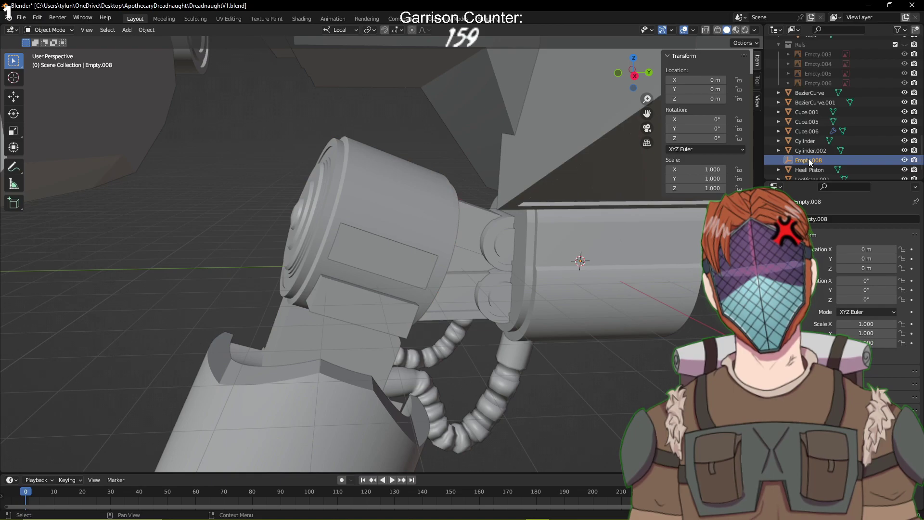
pyautogui.click(703, 80)
pyautogui.hotkey('ctrl', 'v')
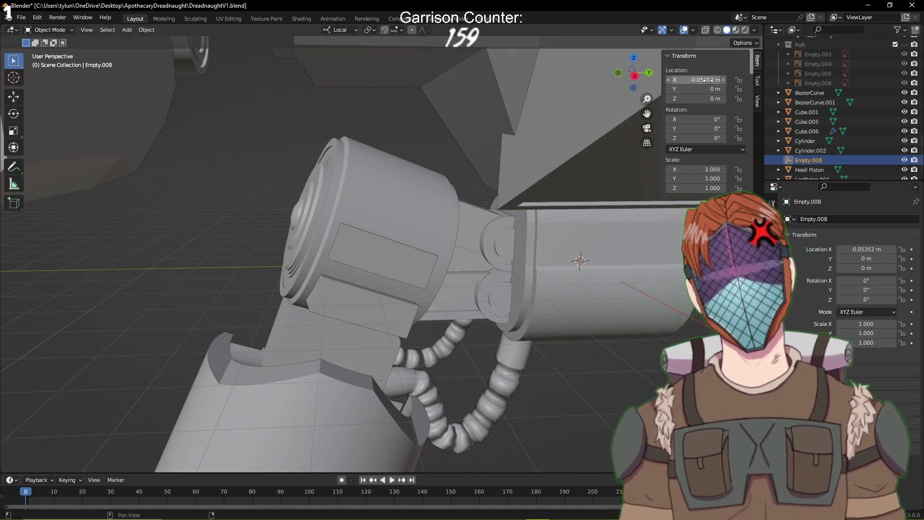
pyautogui.press('Return')
# Copy the hip cylinder's Y location of -5.1597 m to the new empty
pyautogui.click(431, 183)
pyautogui.click(695, 90)
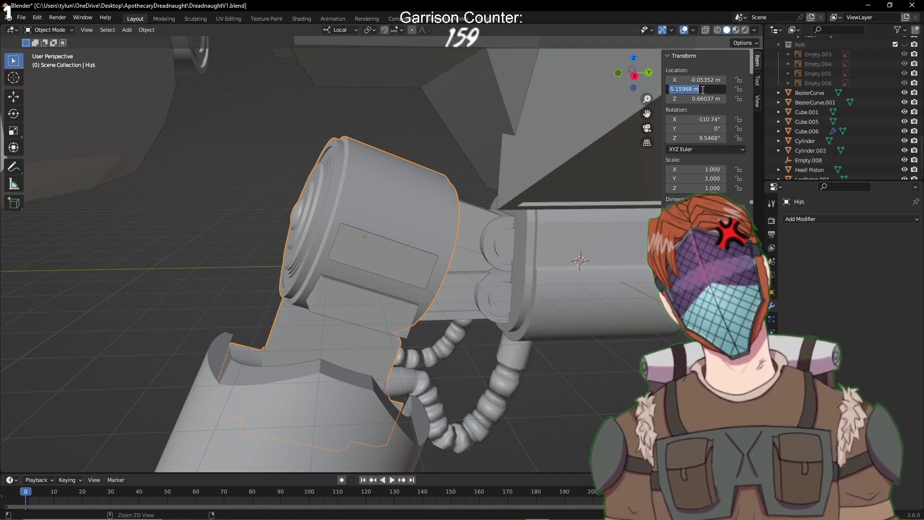
pyautogui.press('Return')
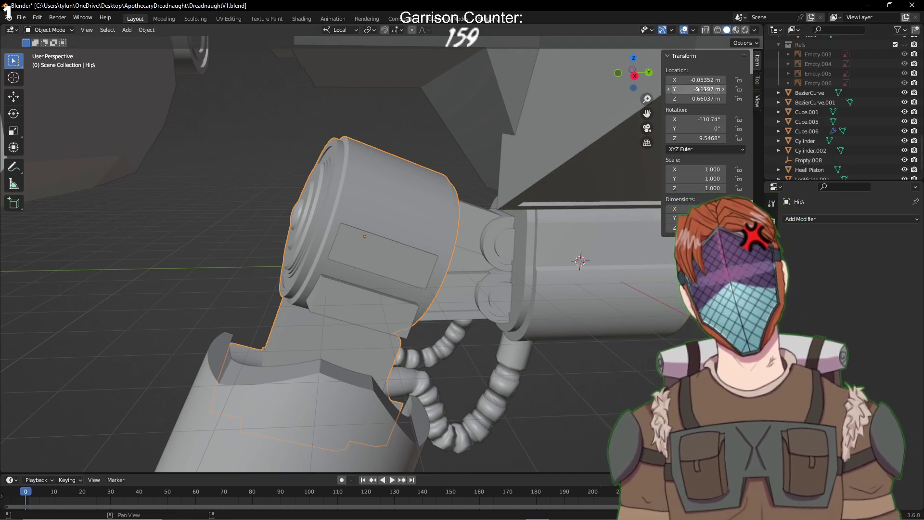
pyautogui.click(814, 159)
pyautogui.hotkey('ctrl', 'v')
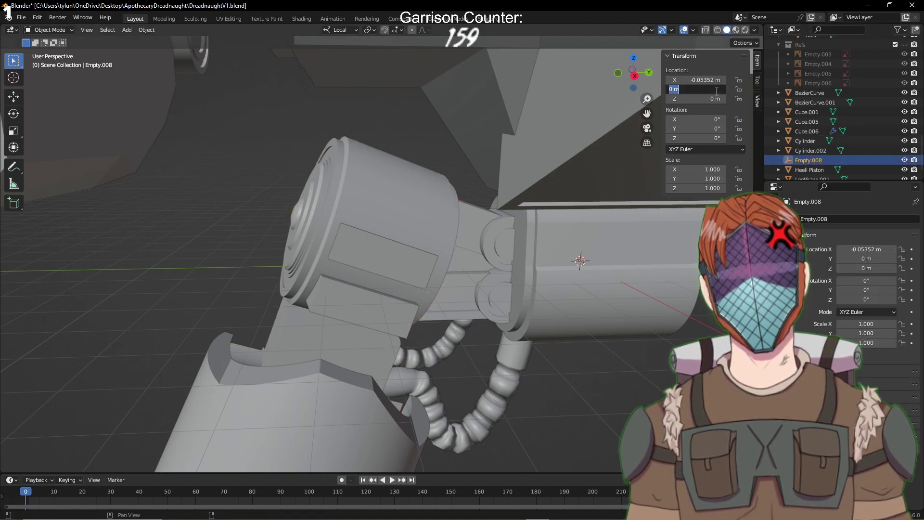
# Copy the hip cylinder's Z location value
pyautogui.click(430, 192)
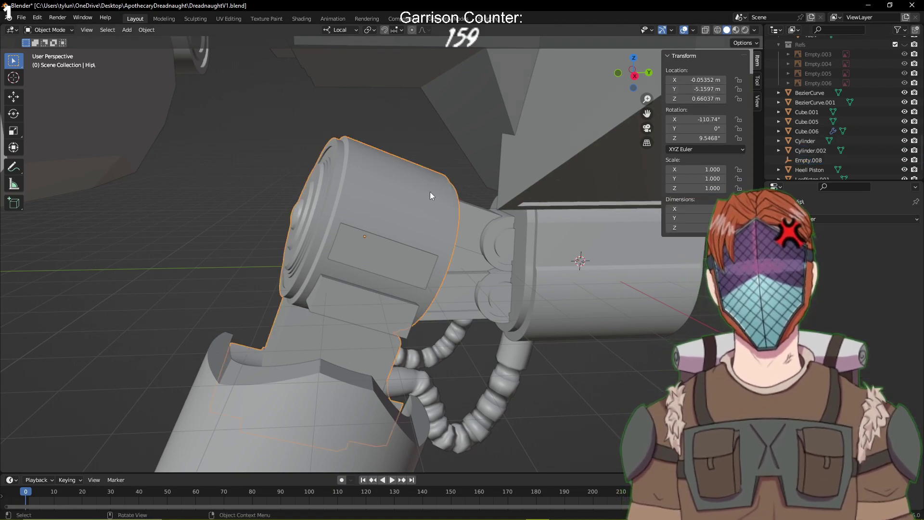
pyautogui.click(704, 99)
pyautogui.hotkey('ctrl', 'c')
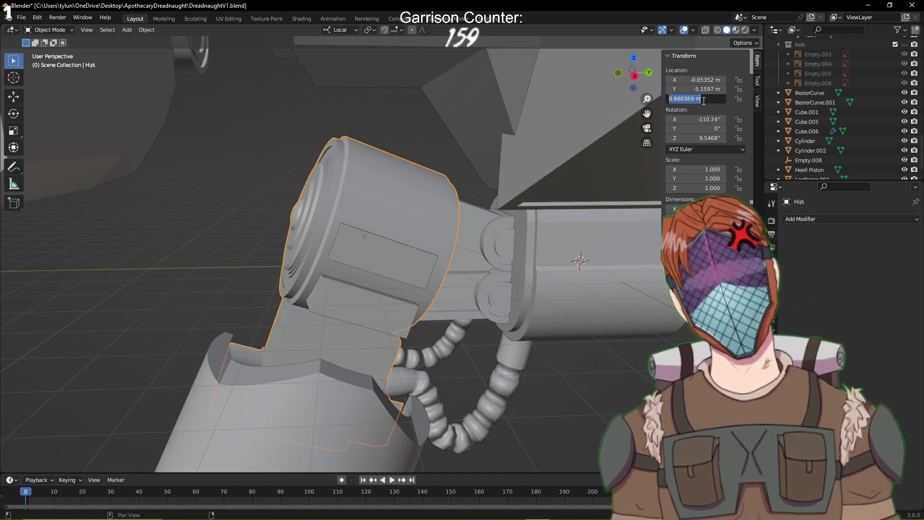
pyautogui.doubleClick(808, 160)
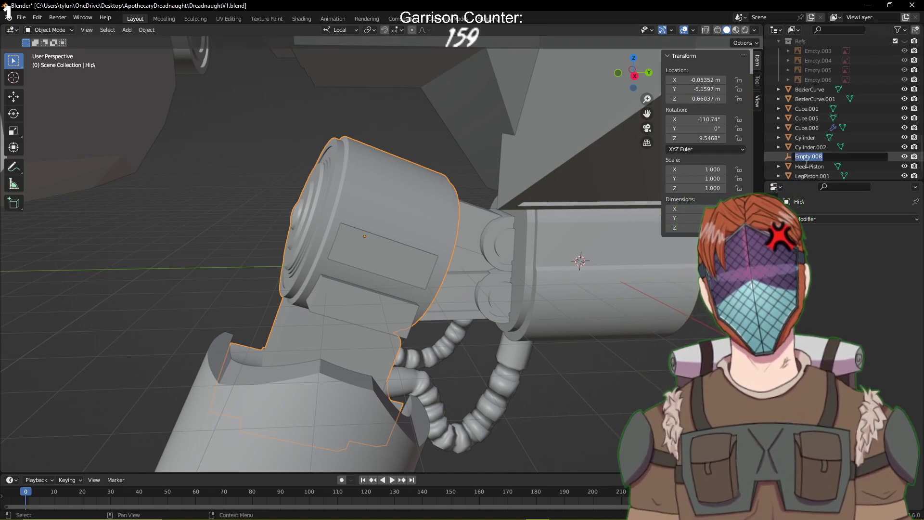
pyautogui.hotkey('ctrl', 'v')
pyautogui.press('Return')
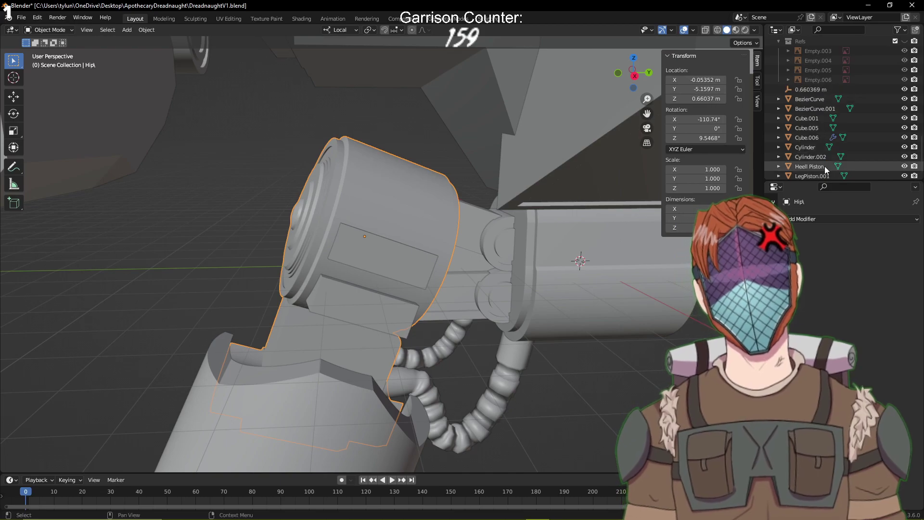
pyautogui.hotkey('ctrl', 'z')
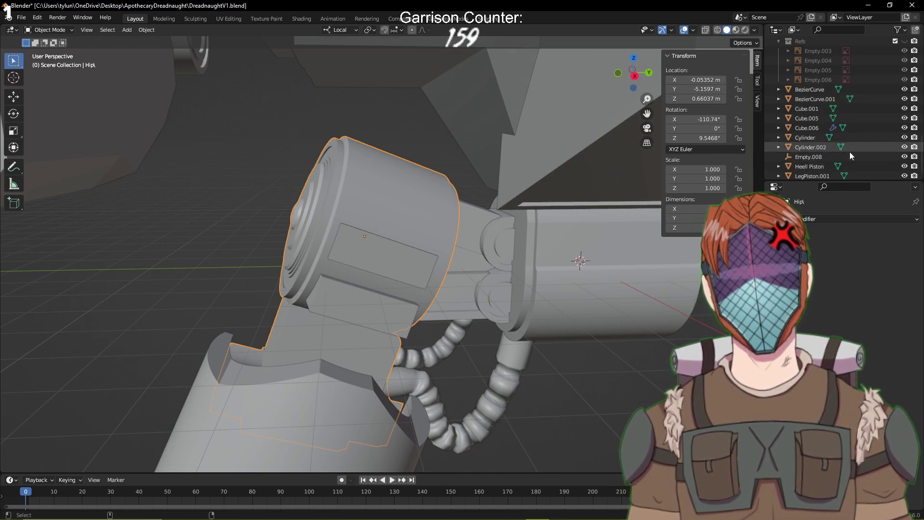
# Paste the copied value to set the new empty's Z location to 0.66037 m
pyautogui.click(818, 157)
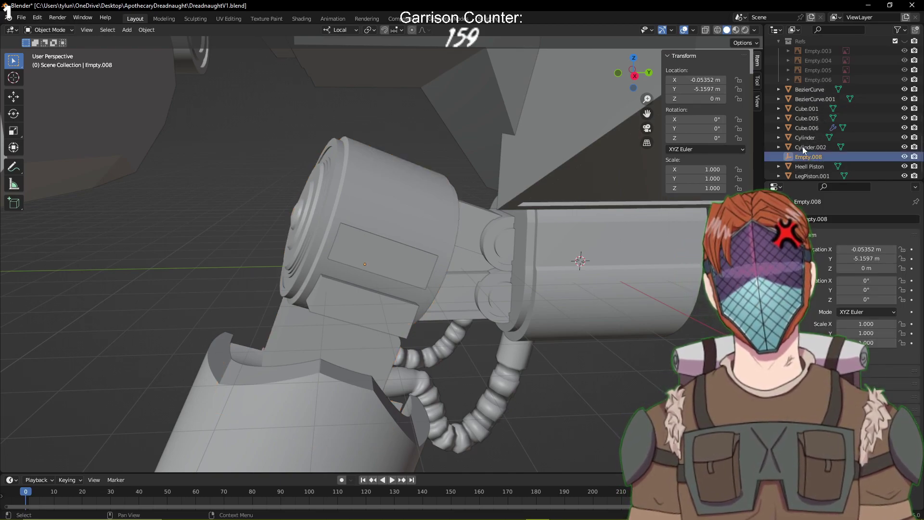
pyautogui.click(700, 99)
pyautogui.hotkey('ctrl', 'v')
pyautogui.press('Return')
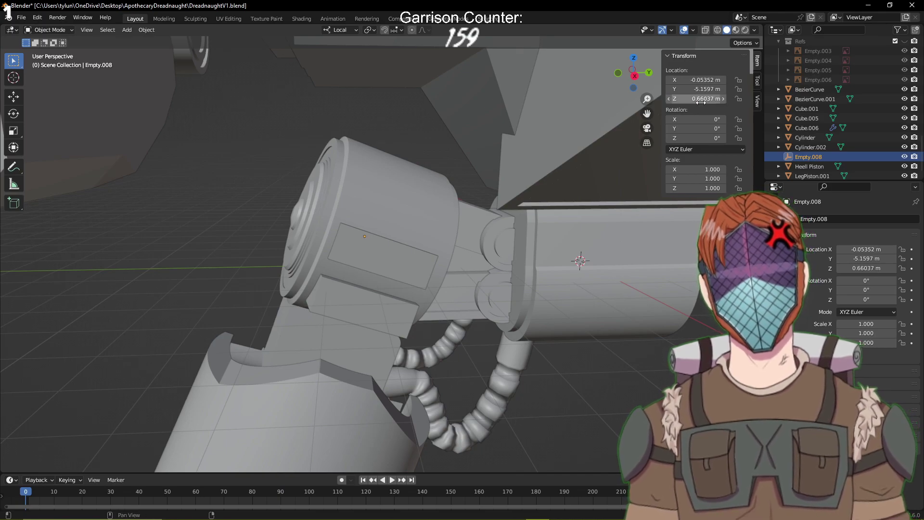
# Copy the hip cylinder's X rotation of -110.74° to the new empty
pyautogui.click(426, 214)
pyautogui.click(693, 119)
pyautogui.hotkey('ctrl', 'c')
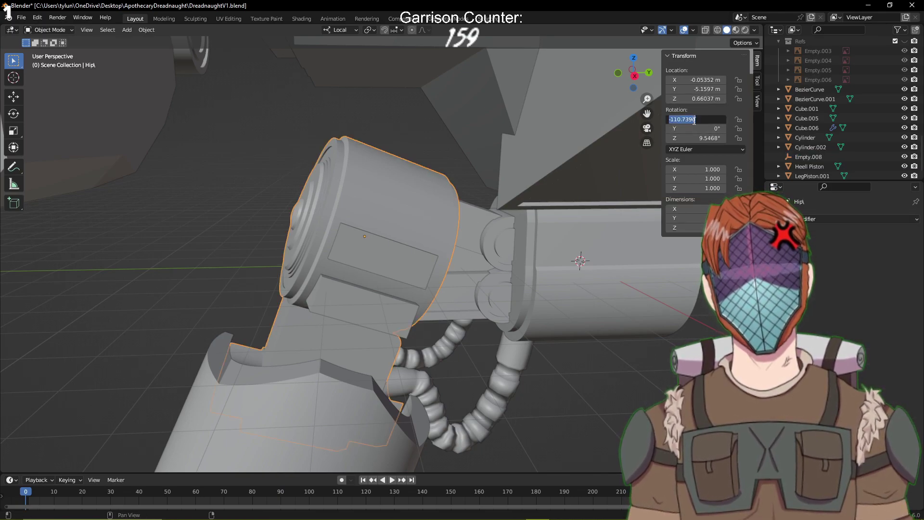
pyautogui.press('Return')
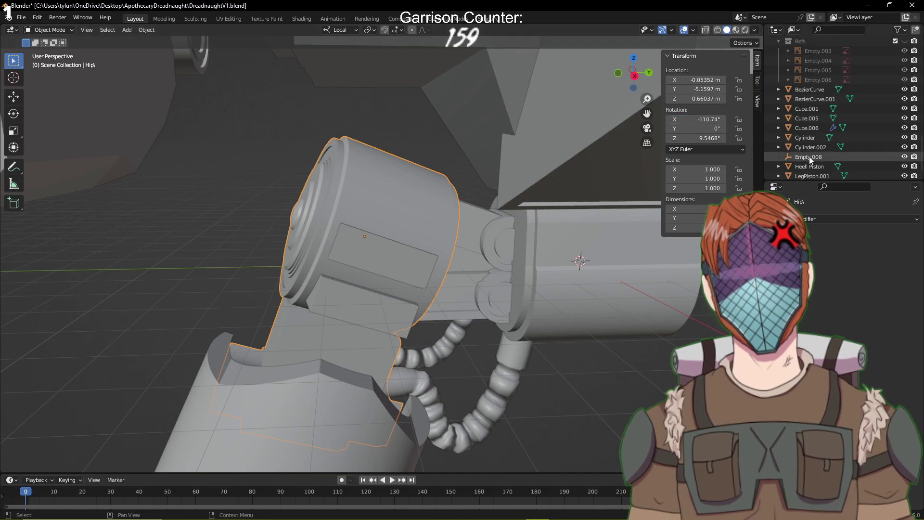
pyautogui.click(710, 122)
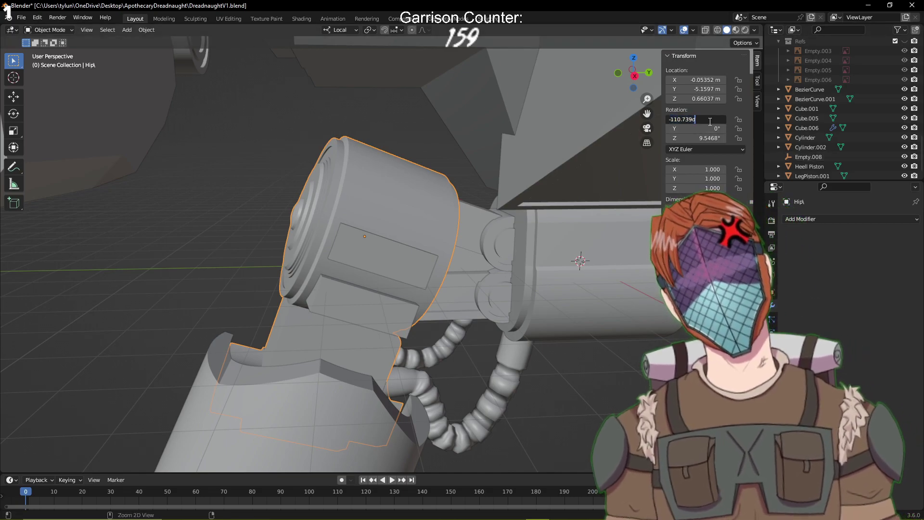
pyautogui.press('Return')
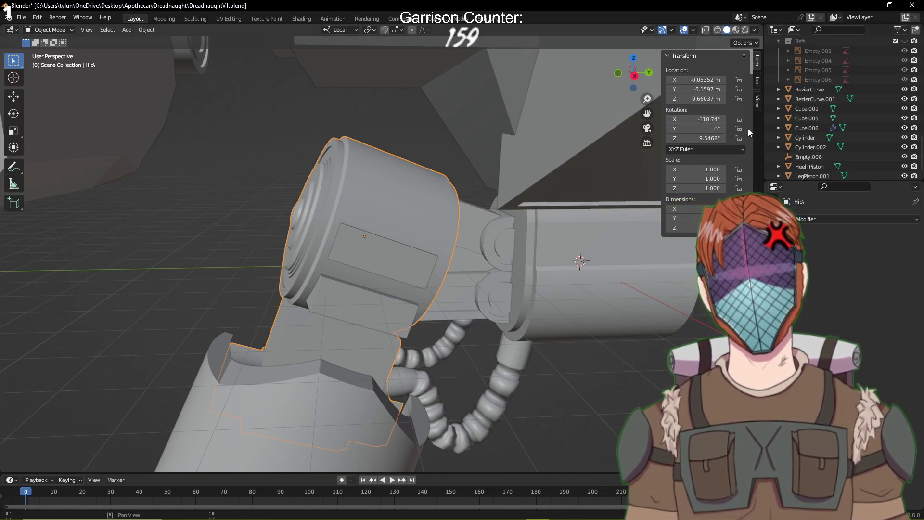
pyautogui.click(805, 157)
pyautogui.click(686, 119)
pyautogui.hotkey('ctrl', 'v')
pyautogui.press('Return')
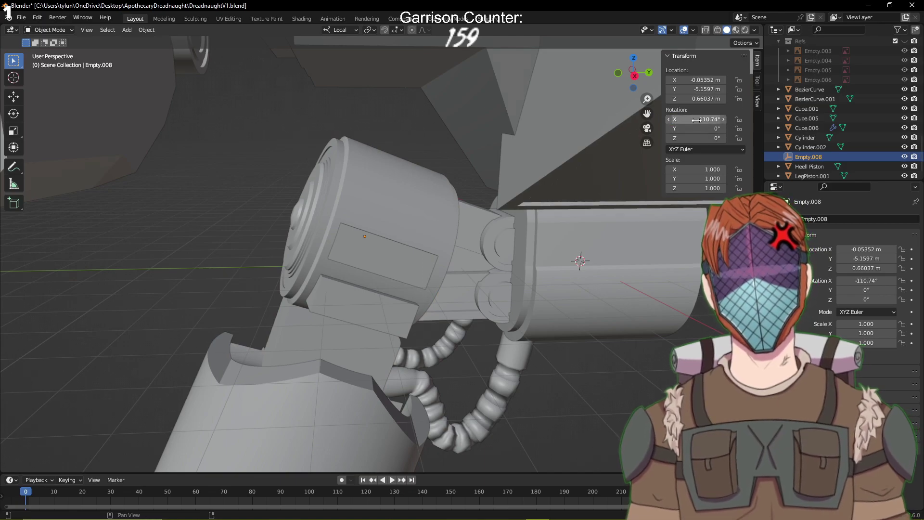
# Copy the hip cylinder's Z rotation of 9.5468° to the new empty and save the file
pyautogui.click(419, 200)
pyautogui.click(696, 139)
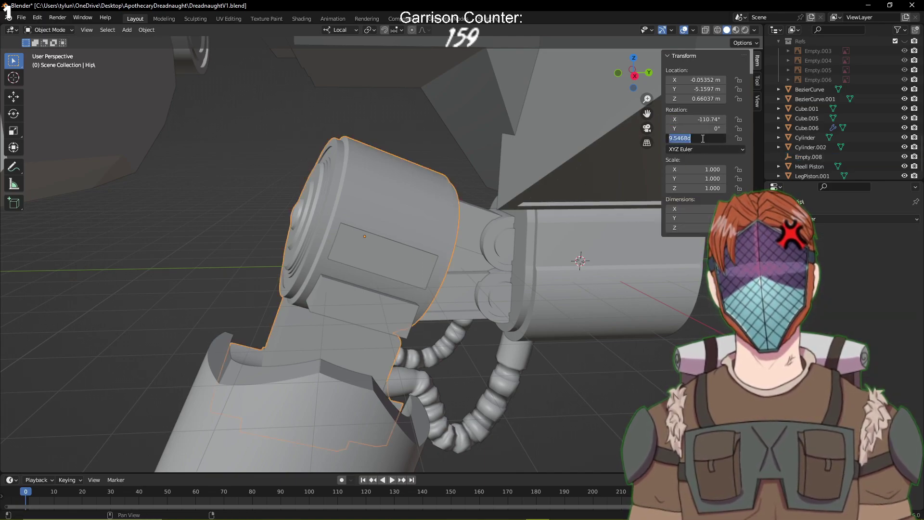
pyautogui.click(817, 157)
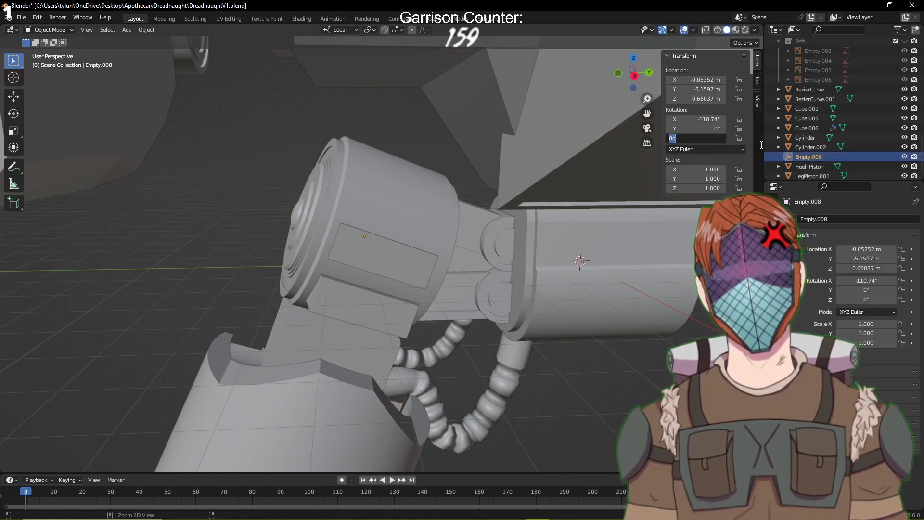
pyautogui.press('Return')
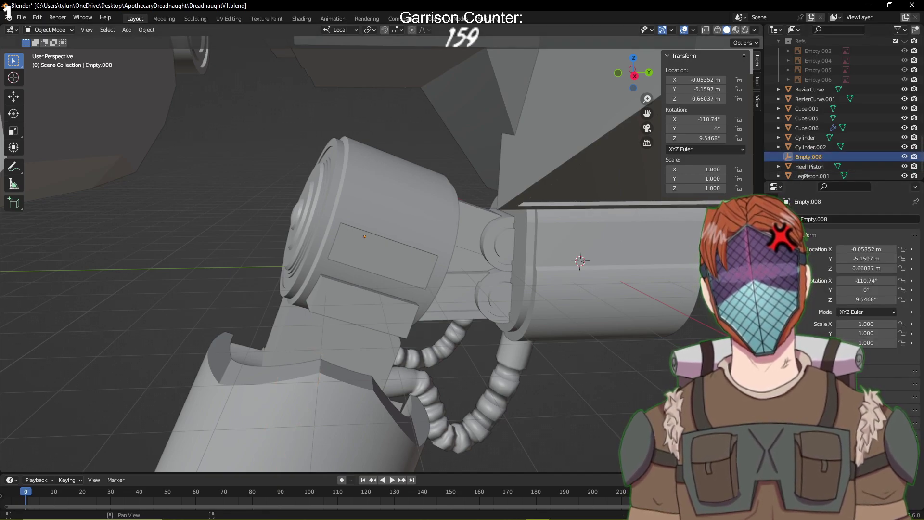
pyautogui.hotkey('ctrl', 's')
# Set Empty.008 as the offset object in the block's Array modifier
pyautogui.click(395, 259)
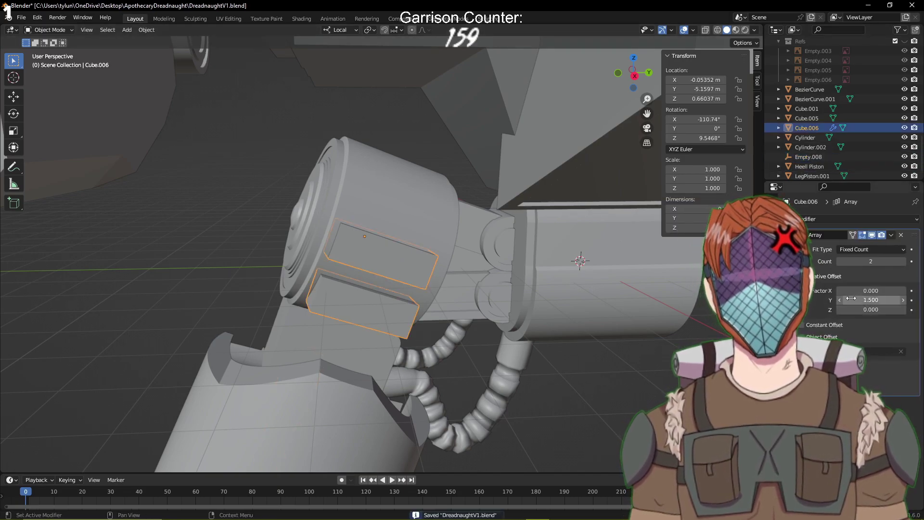
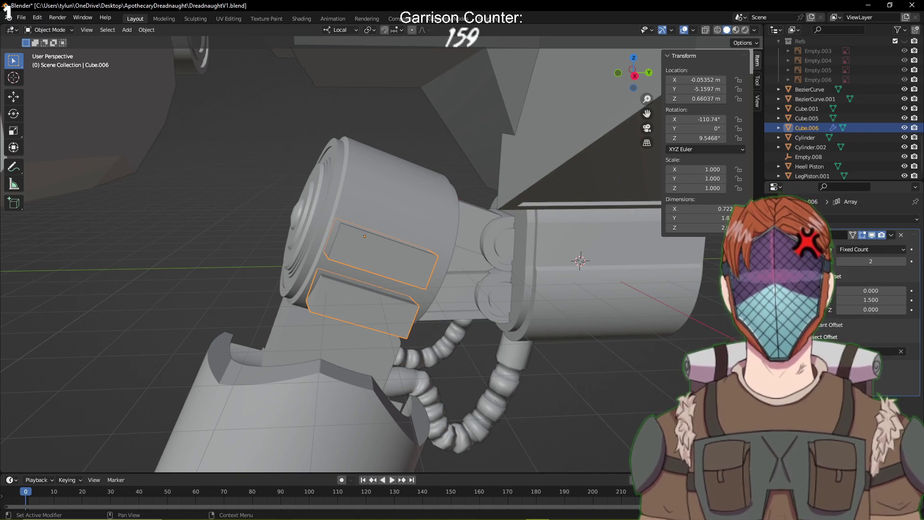
pyautogui.click(901, 352)
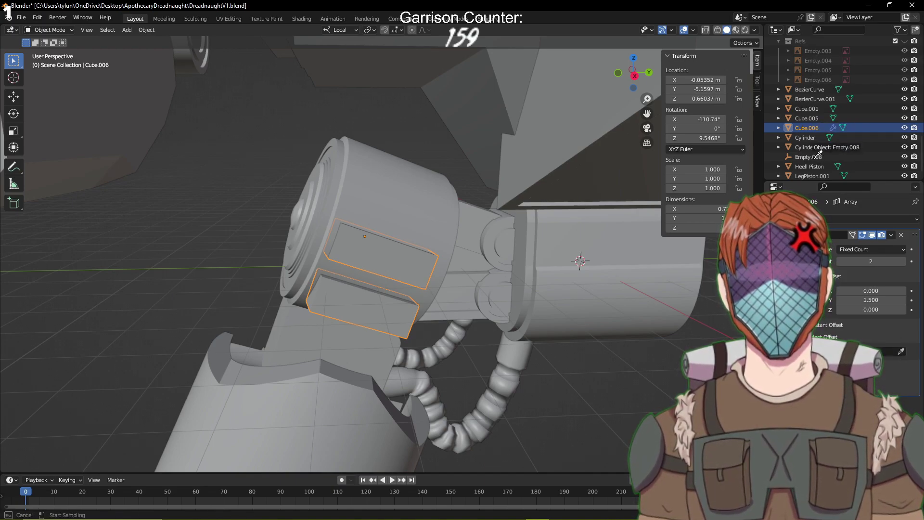
pyautogui.click(815, 156)
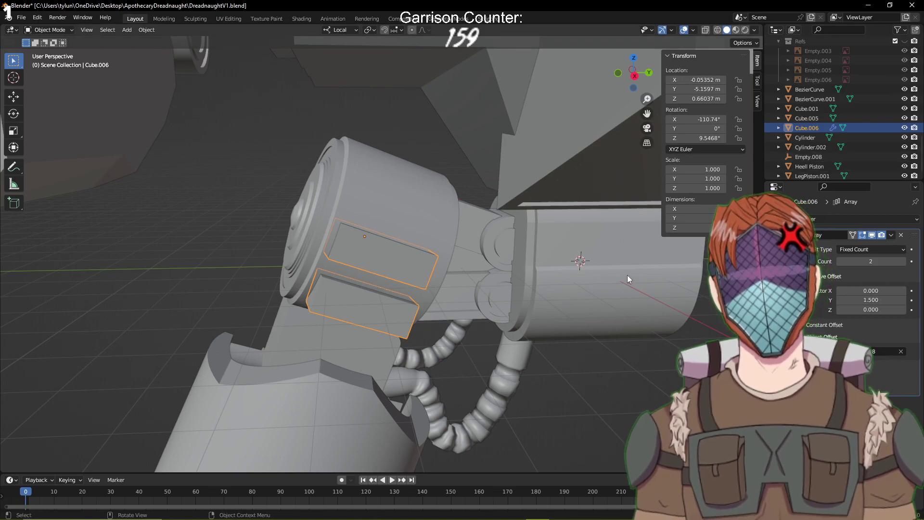
# Try rotating Empty.008 by about 8.55° in the view plane, and undo the rotation
pyautogui.click(808, 158)
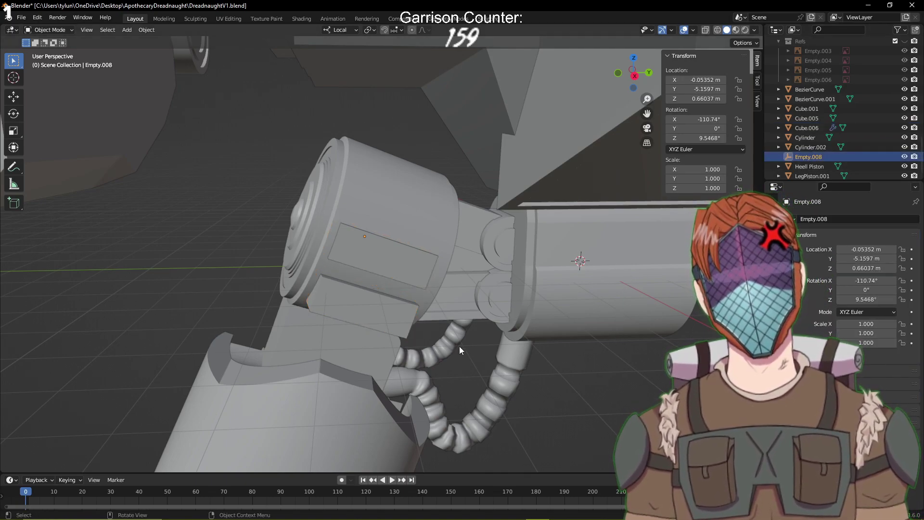
pyautogui.moveTo(380, 237); pyautogui.dragTo(438, 259, button='middle')
pyautogui.press('a')
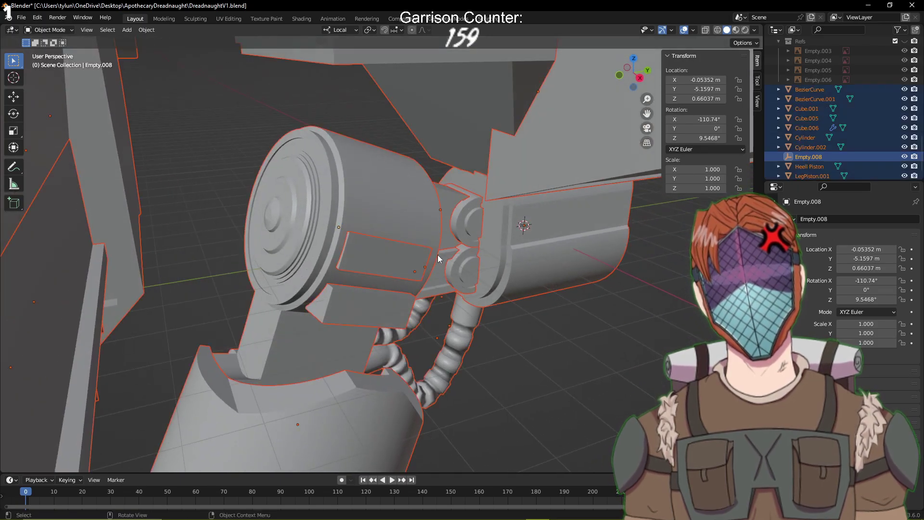
pyautogui.click(827, 160)
pyautogui.press('r')
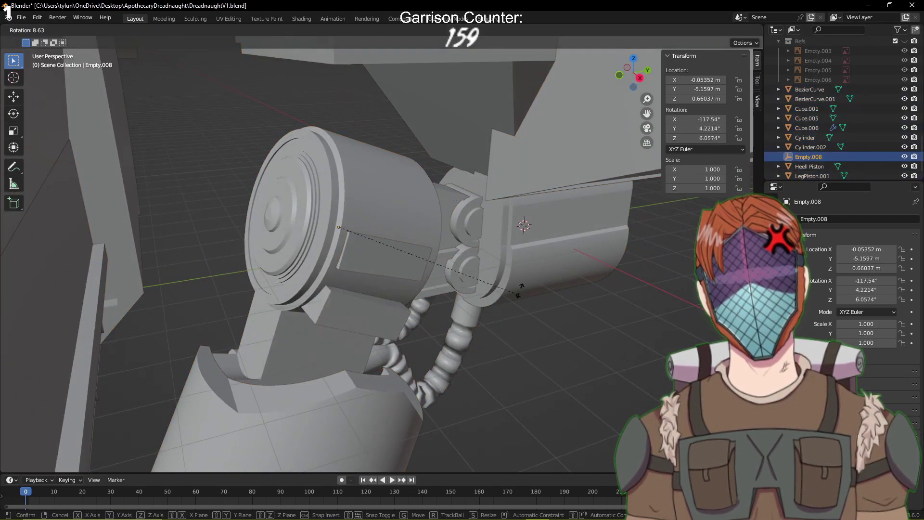
pyautogui.click(548, 295)
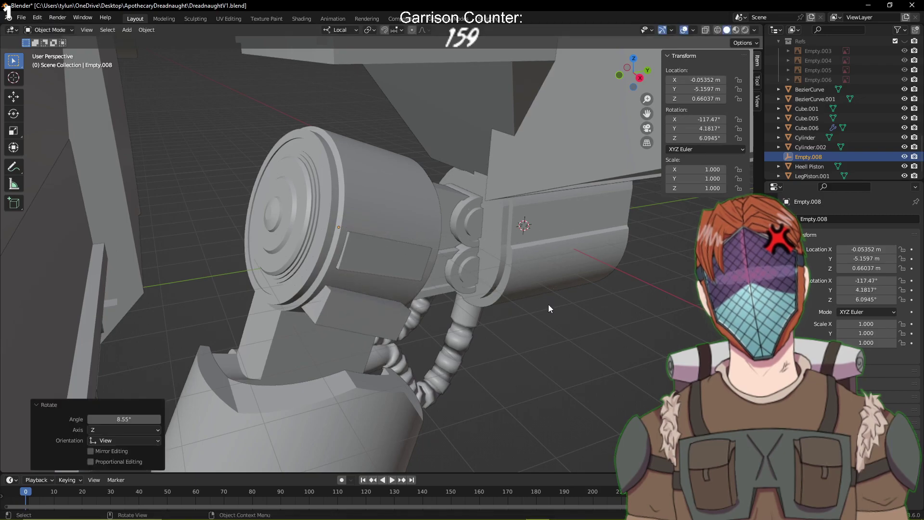
pyautogui.hotkey('ctrl', 'z')
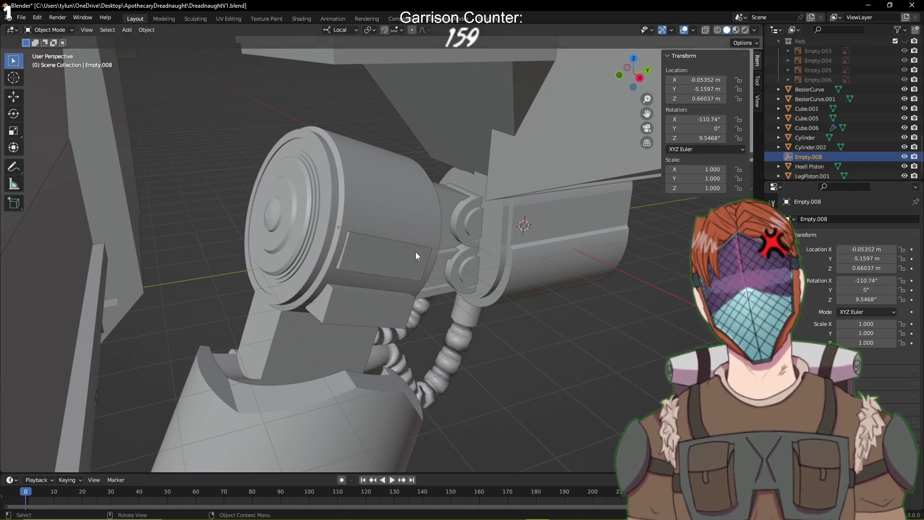
# Raise the block's Array count to 14, rotate Empty.008 about 52.7° in the view plane, and save the file
pyautogui.click(405, 260)
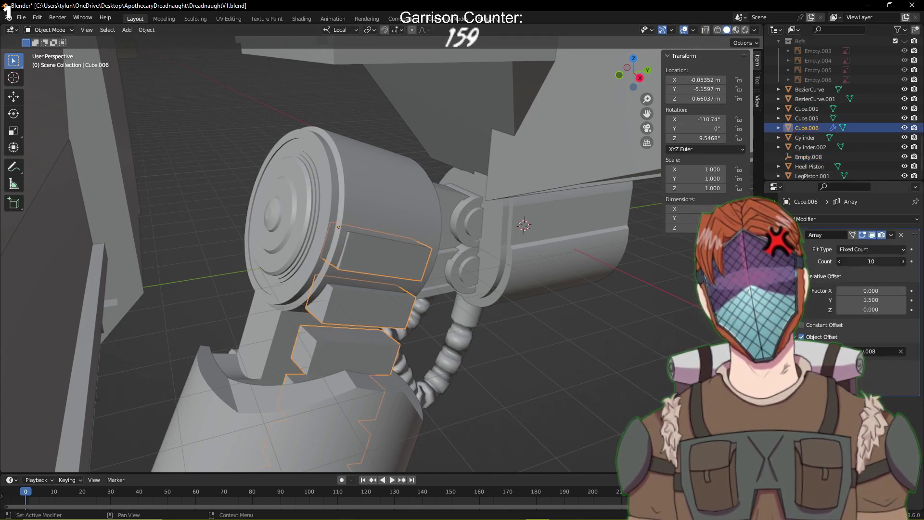
pyautogui.click(812, 157)
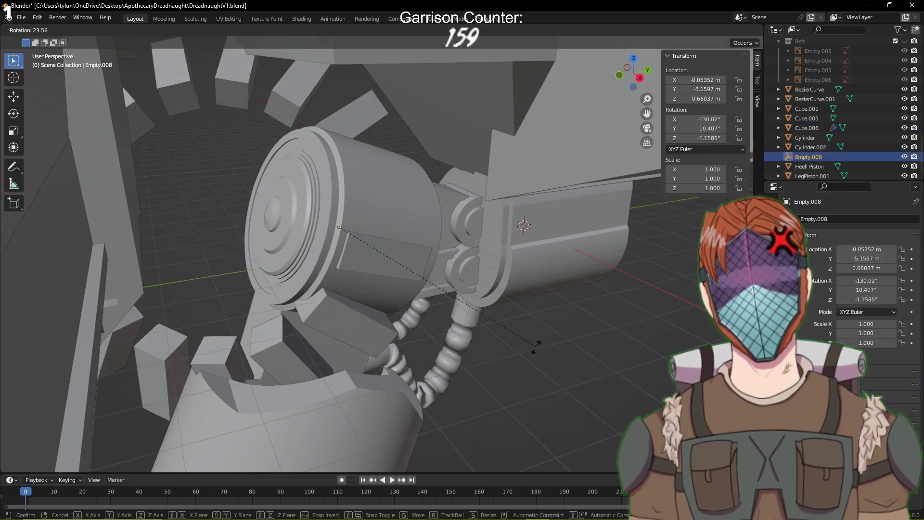
pyautogui.click(429, 378)
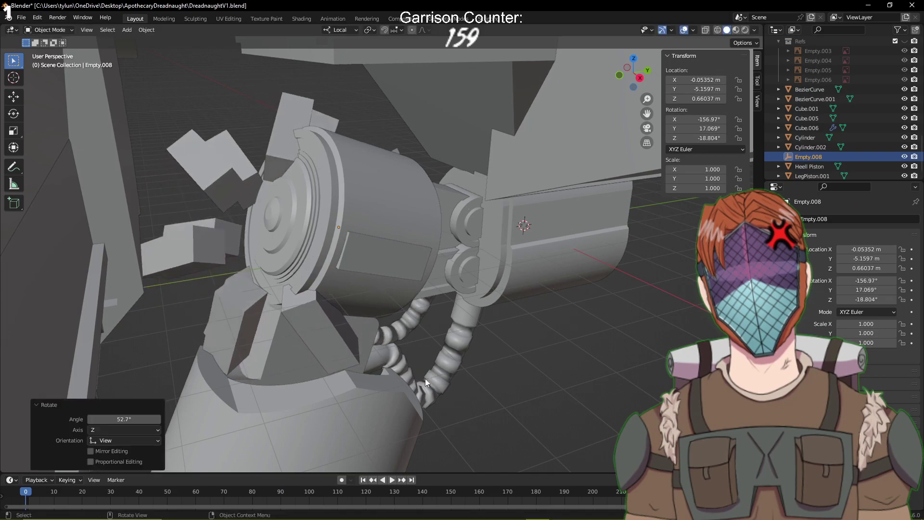
pyautogui.moveTo(426, 378); pyautogui.dragTo(489, 377, button='middle')
pyautogui.hotkey('ctrl', 's')
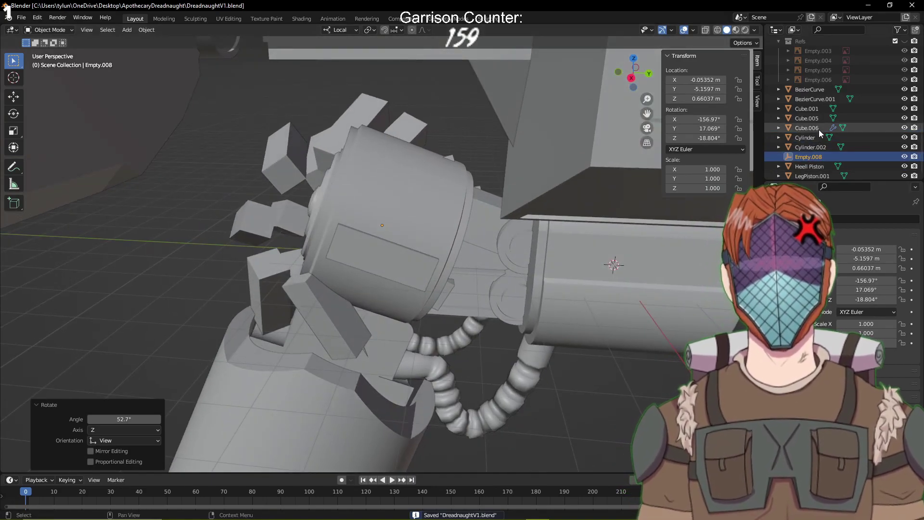
# Set the relative offset Y factor of the block's Array modifier to 0
pyautogui.click(397, 266)
pyautogui.click(856, 299)
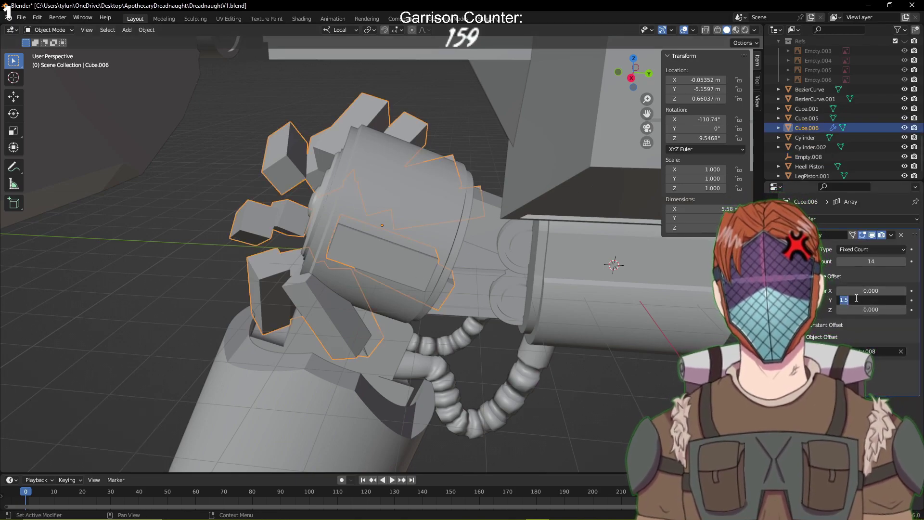
pyautogui.write('0')
pyautogui.press('Return')
pyautogui.moveTo(598, 315); pyautogui.dragTo(625, 225, button='middle')
# Undo the Array's Y factor change and the last rotation of Empty.008
pyautogui.click(807, 157)
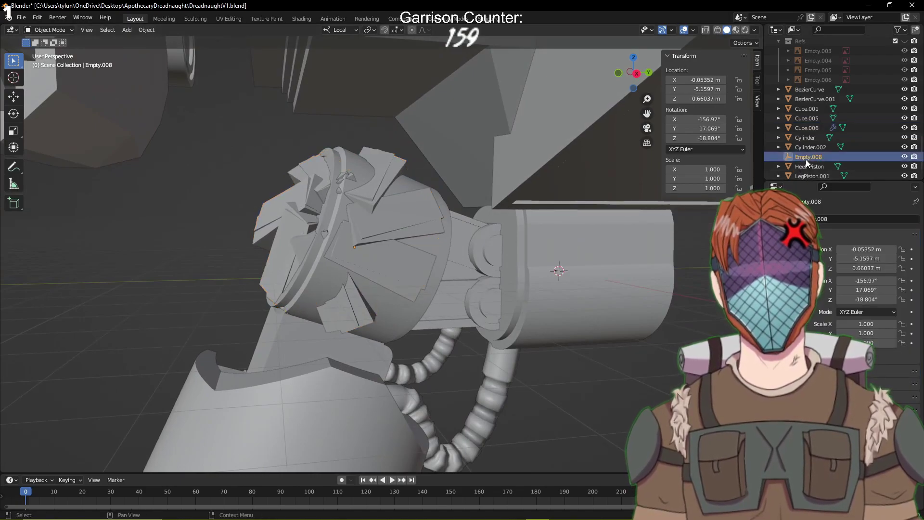
pyautogui.hotkey('ctrl', 'z')
pyautogui.hotkey('ctrl', 'z')
pyautogui.hotkey('ctrl', 'z')
pyautogui.hotkey('ctrl', 'z')
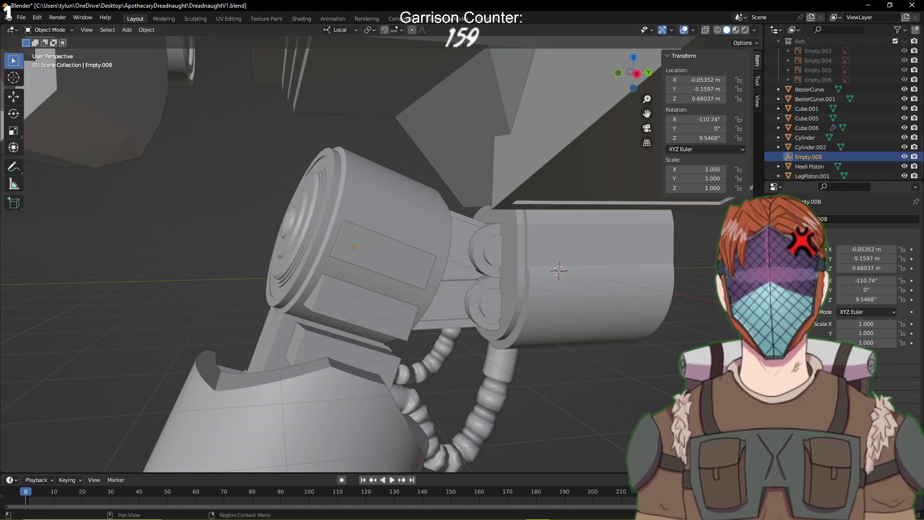
# Set the block's Array count to 6 and its relative offset Y factor to 0
pyautogui.click(422, 268)
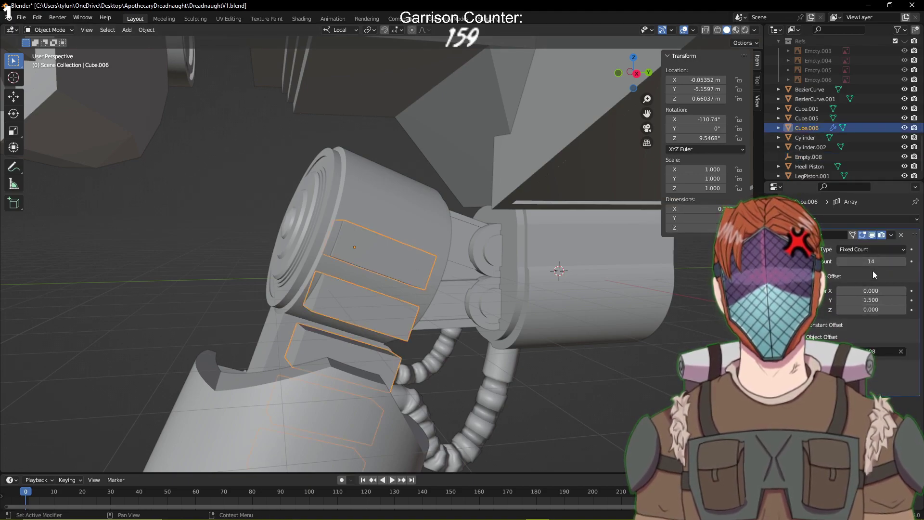
pyautogui.moveTo(880, 263)
pyautogui.mouseDown()
pyautogui.moveTo(850, 264)
pyautogui.moveTo(865, 264)
pyautogui.mouseUp()
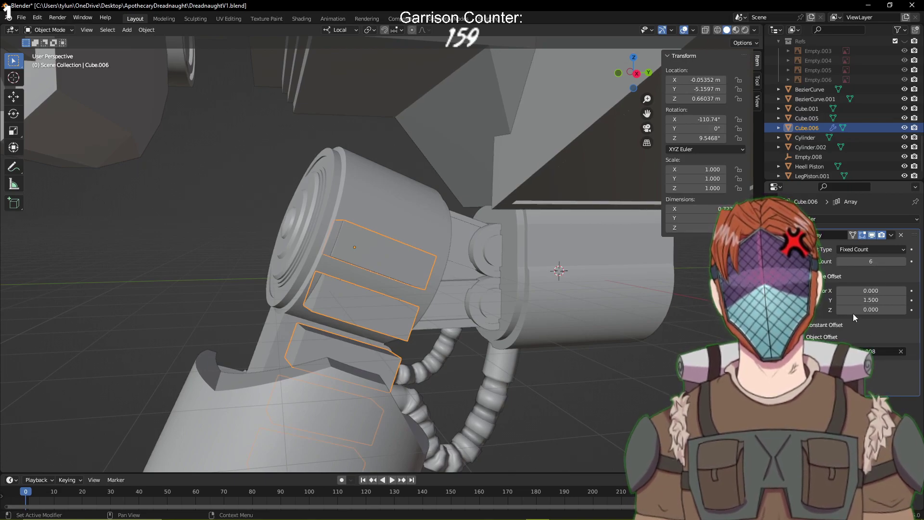
pyautogui.write('0')
pyautogui.press('Return')
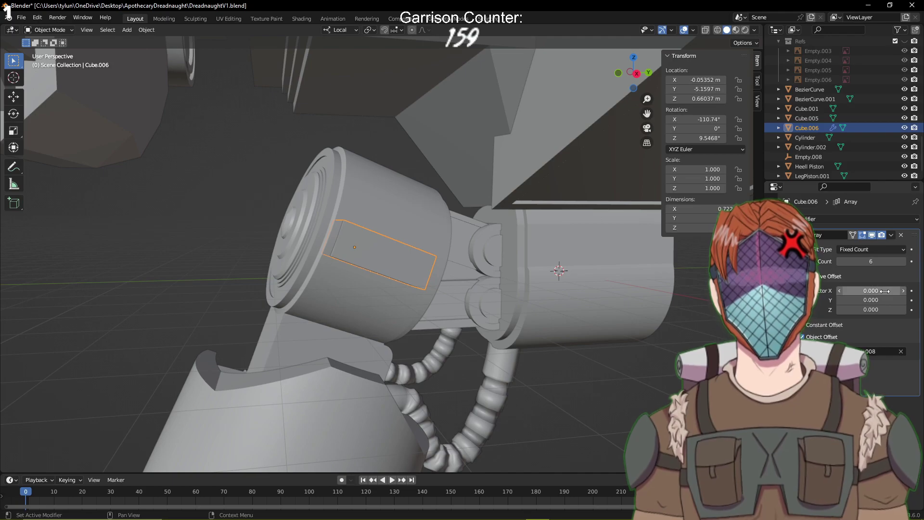
# Try rotating Empty.008 freely in the view plane, and undo the rotation
pyautogui.click(883, 158)
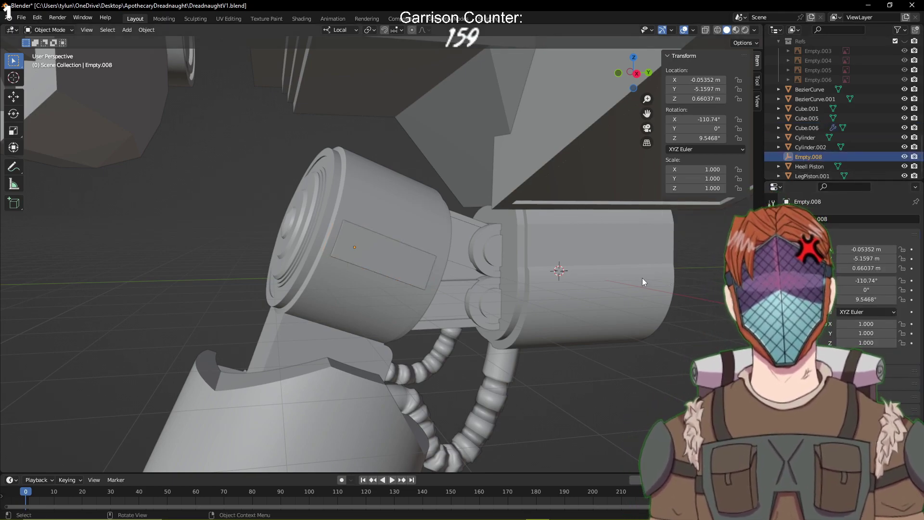
pyautogui.press('r')
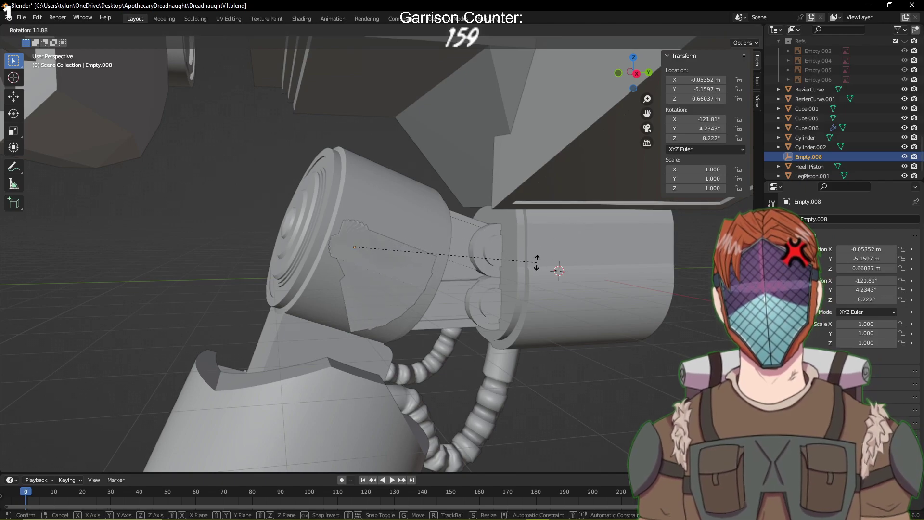
pyautogui.click(495, 268)
pyautogui.moveTo(493, 265); pyautogui.dragTo(490, 297, button='middle')
pyautogui.hotkey('ctrl', 'z')
# Rotate Empty.008 about -50.9° around its local Z axis to spread the blocks around the hip cylinder
pyautogui.press('r')
pyautogui.press('z')
pyautogui.press('z')
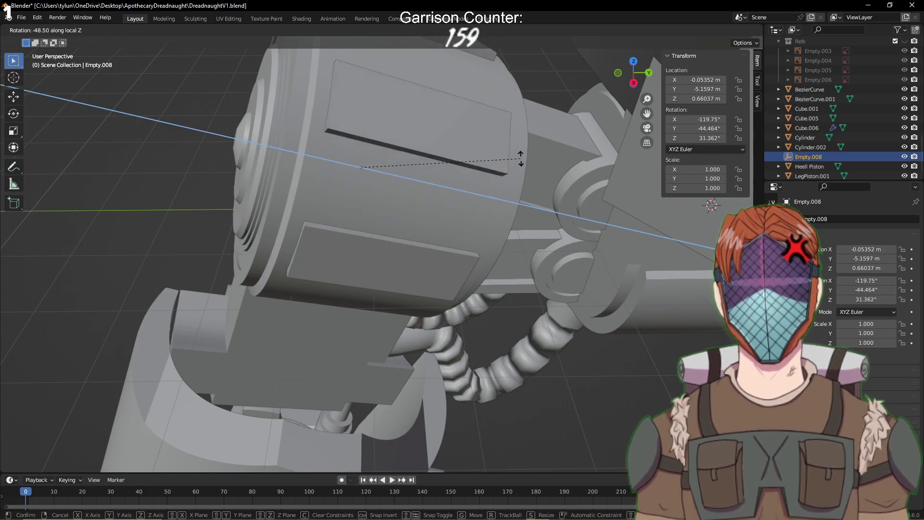
pyautogui.click(483, 193)
# Rotate Empty.008 by about another -9.4° in the view plane while facing the hip cylinder's end cap
pyautogui.moveTo(481, 194); pyautogui.dragTo(665, 162, button='middle')
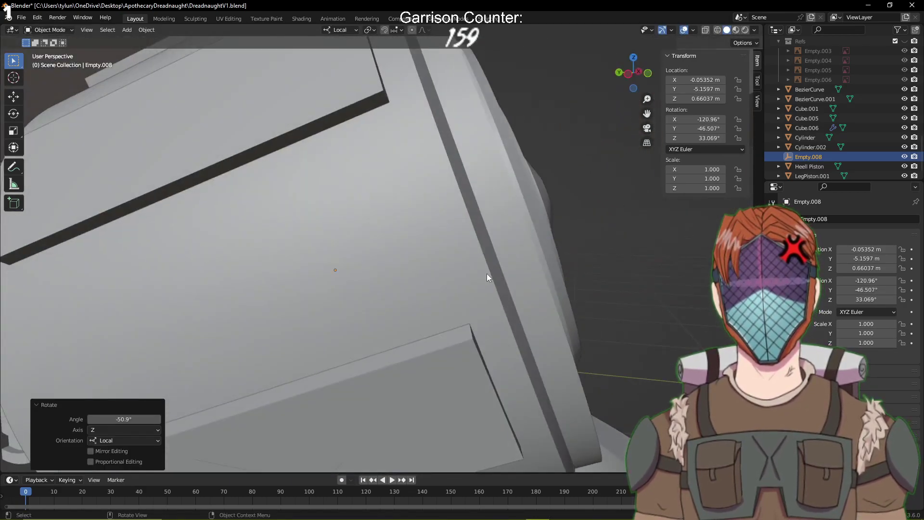
pyautogui.scroll(3, 496, 279)
pyautogui.scroll(-7, 496, 278)
pyautogui.moveTo(486, 279); pyautogui.dragTo(475, 297, button='middle')
pyautogui.press('r')
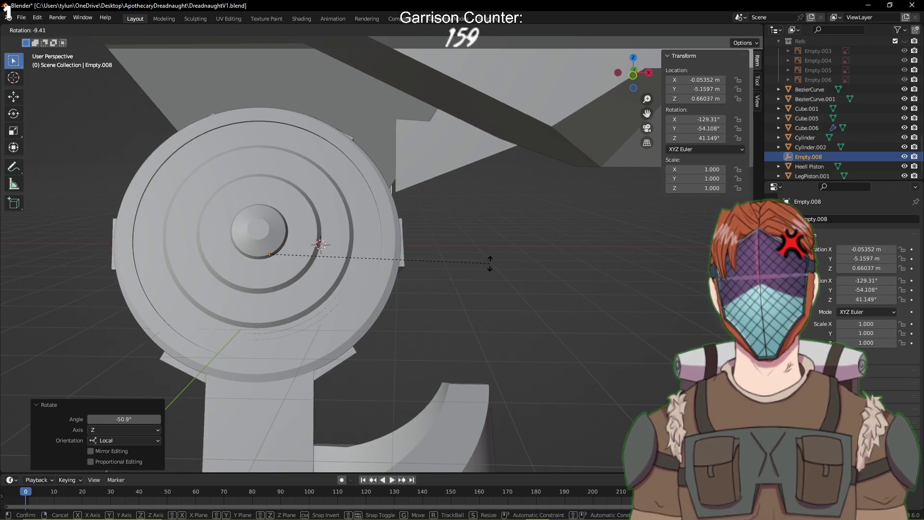
pyautogui.moveTo(520, 284); pyautogui.dragTo(409, 274, button='middle')
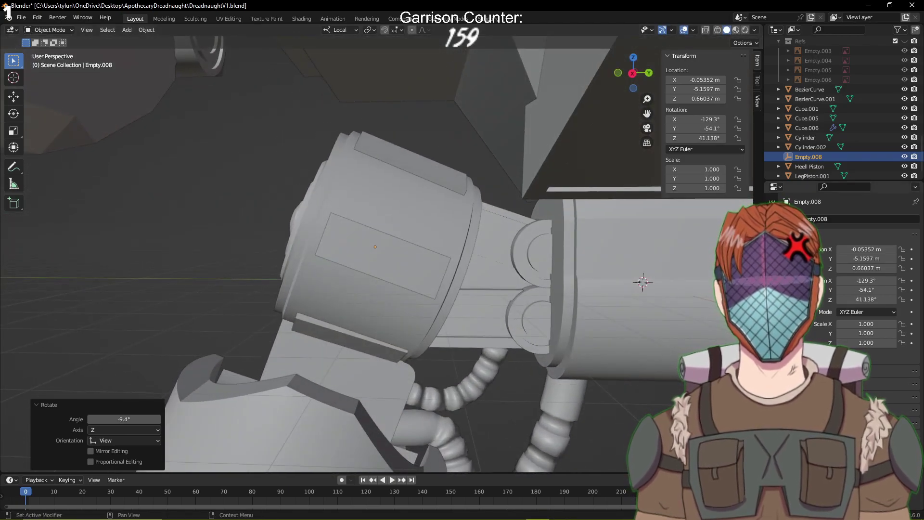
# Raise the block's Array count to 13 to check the spacing around the hip cylinder
pyautogui.click(418, 272)
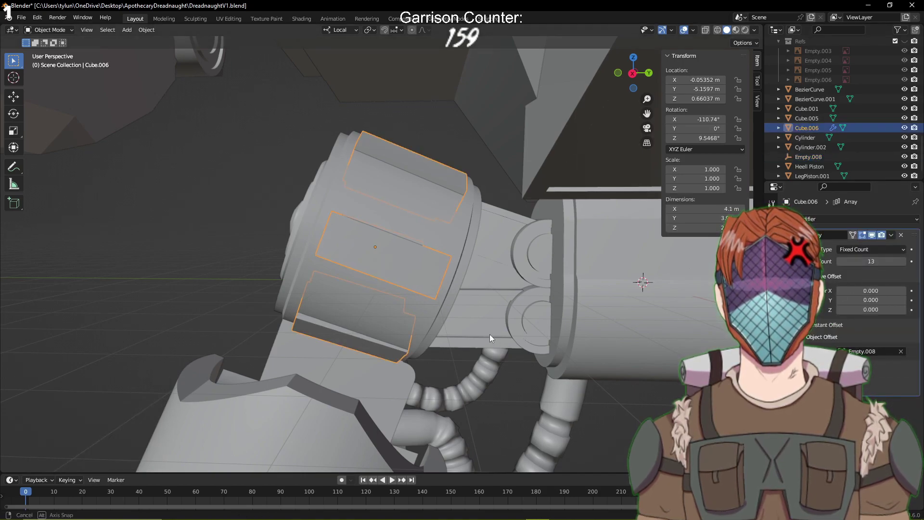
pyautogui.moveTo(490, 334); pyautogui.dragTo(506, 354, button='middle')
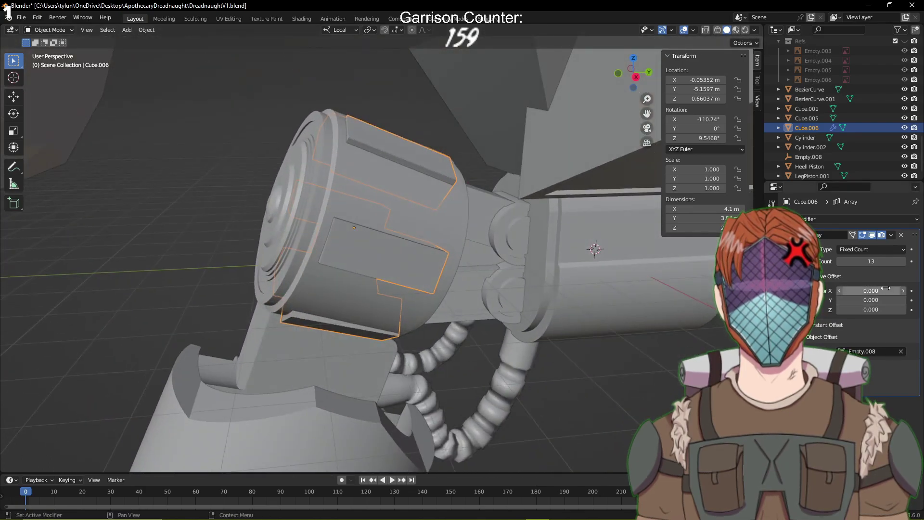
# Try rotating Empty.008 around its local X axis and freely in the view plane
pyautogui.click(808, 157)
pyautogui.press('r')
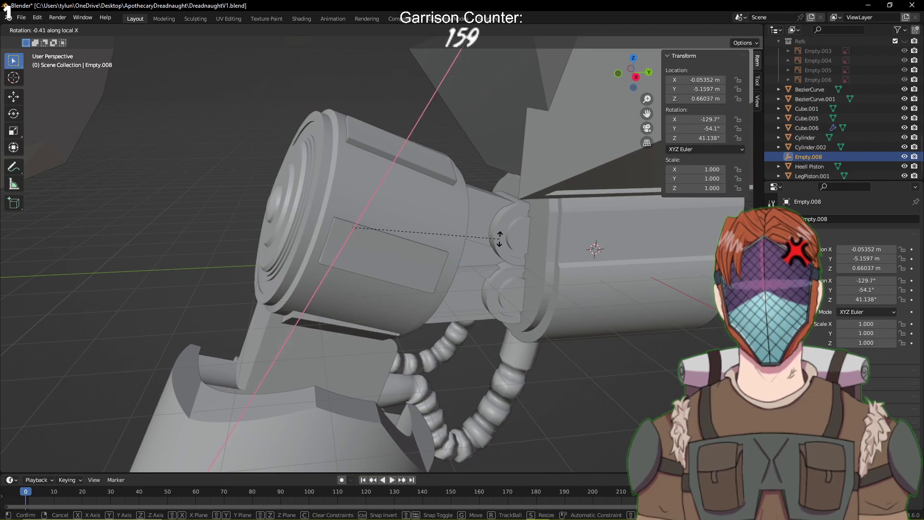
pyautogui.click(522, 178)
pyautogui.press('z')
pyautogui.press('Escape')
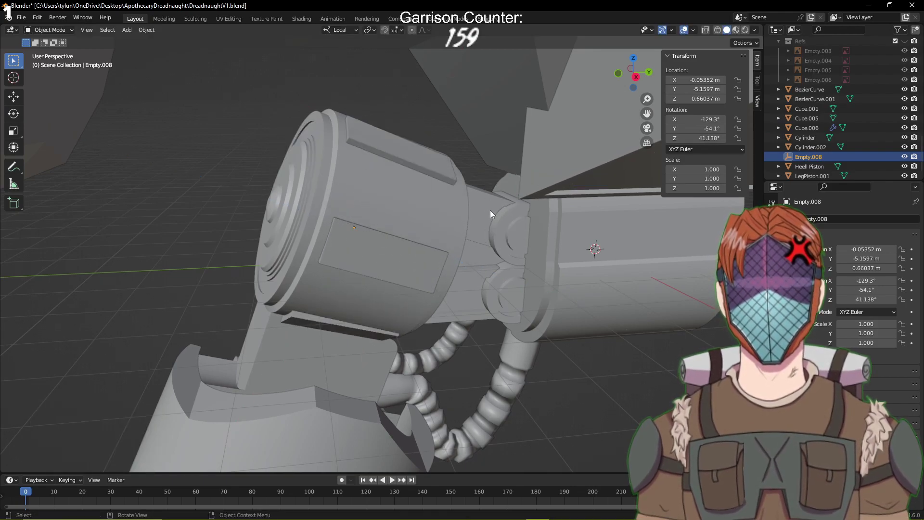
pyautogui.press('r')
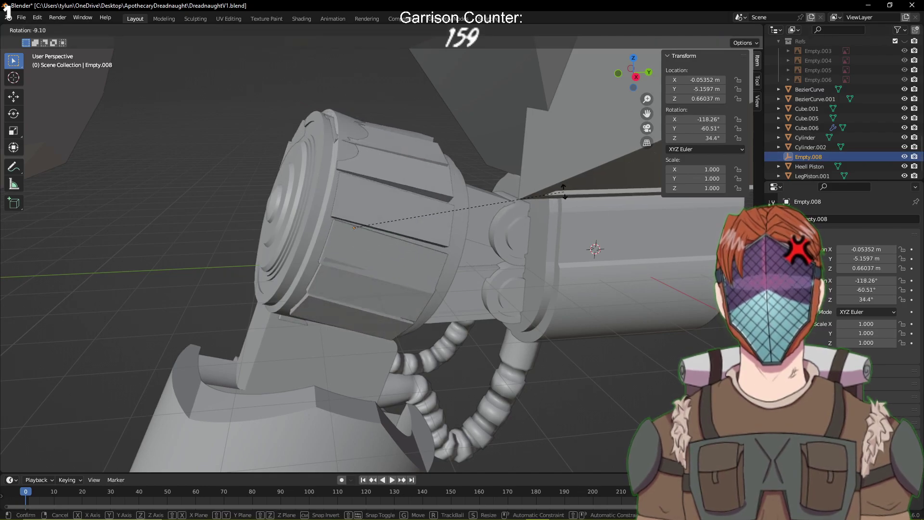
pyautogui.click(561, 196)
# Reduce the block's Array count to 6 and save the file
pyautogui.click(561, 196)
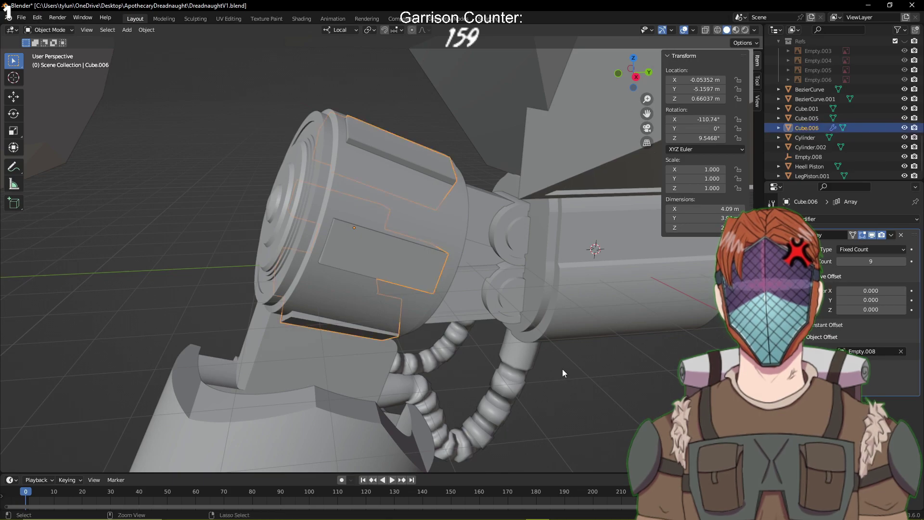
pyautogui.hotkey('ctrl', 's')
pyautogui.moveTo(528, 303); pyautogui.dragTo(532, 316, button='middle')
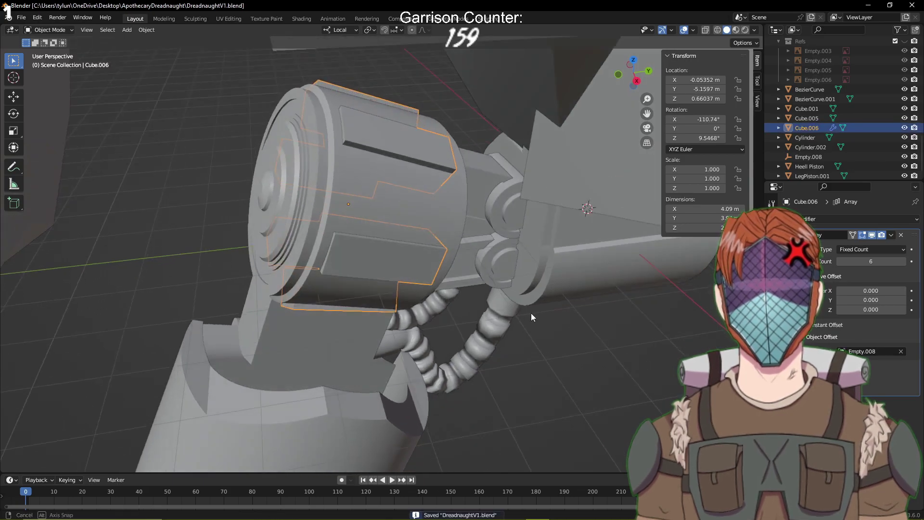
# Replace the block's Array modifier with a fresh one that uses Empty.008 as object offset and a count of 12
pyautogui.click(902, 234)
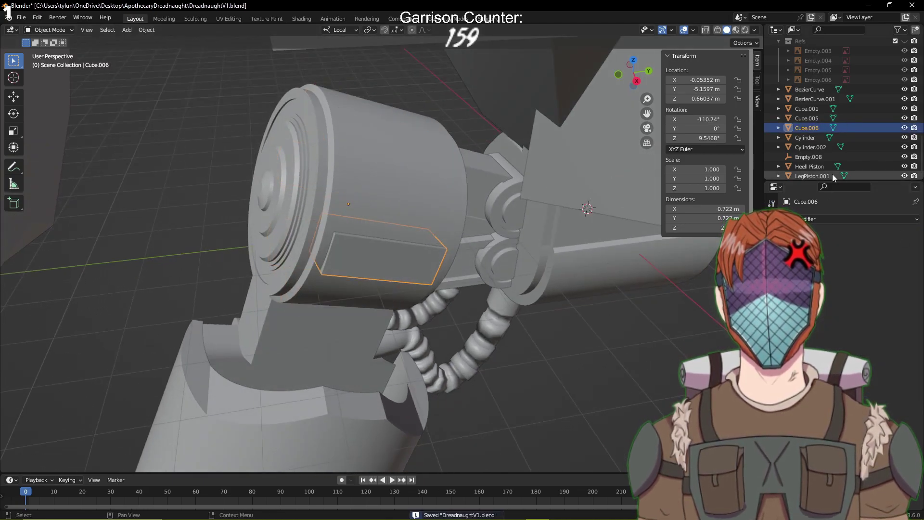
pyautogui.click(830, 219)
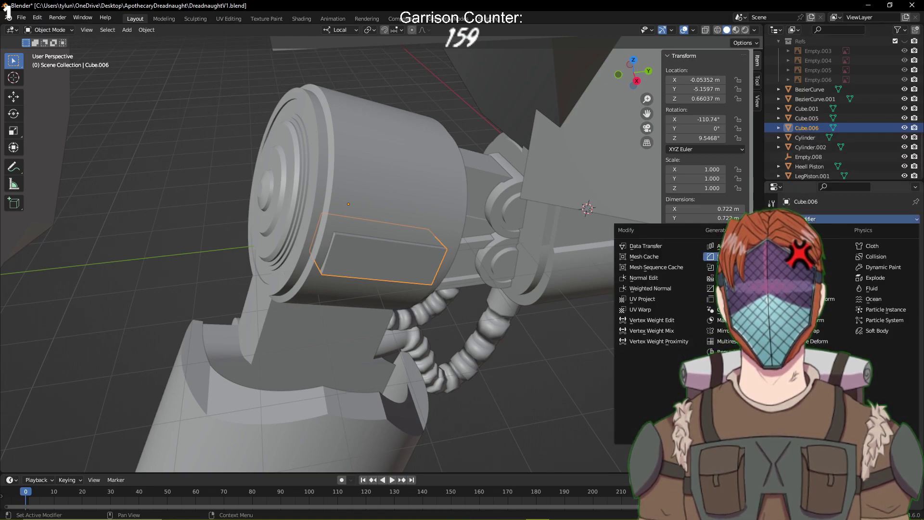
pyautogui.click(719, 246)
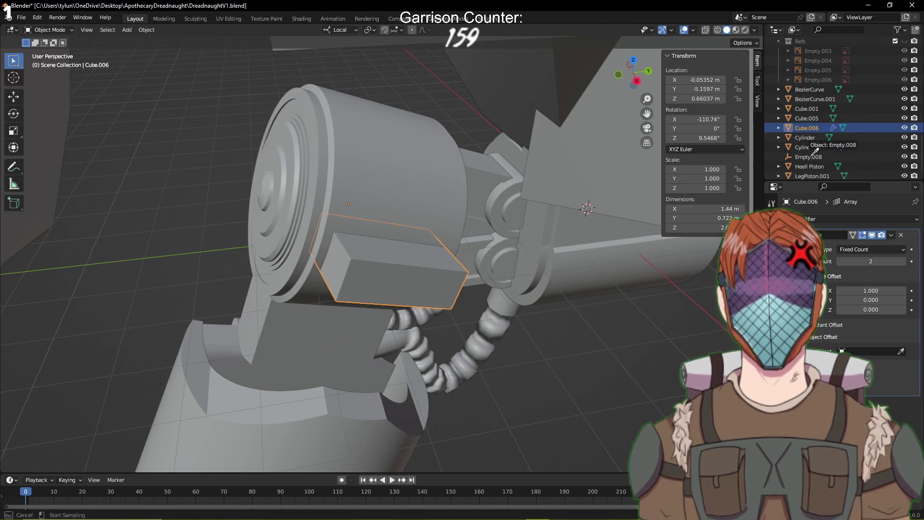
pyautogui.click(815, 153)
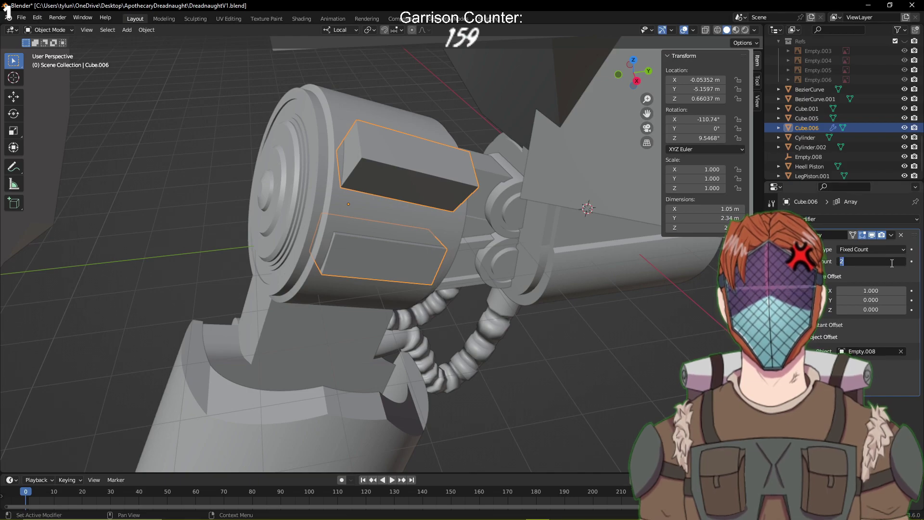
pyautogui.write('12')
pyautogui.press('Return')
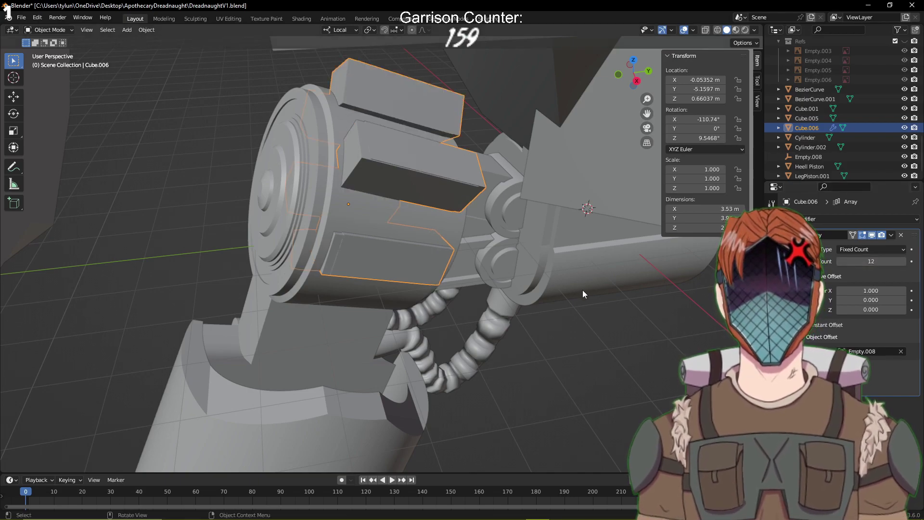
# Set the relative offset's X factor to 0 in the block's Array modifier
pyautogui.moveTo(583, 290); pyautogui.dragTo(698, 333, button='middle')
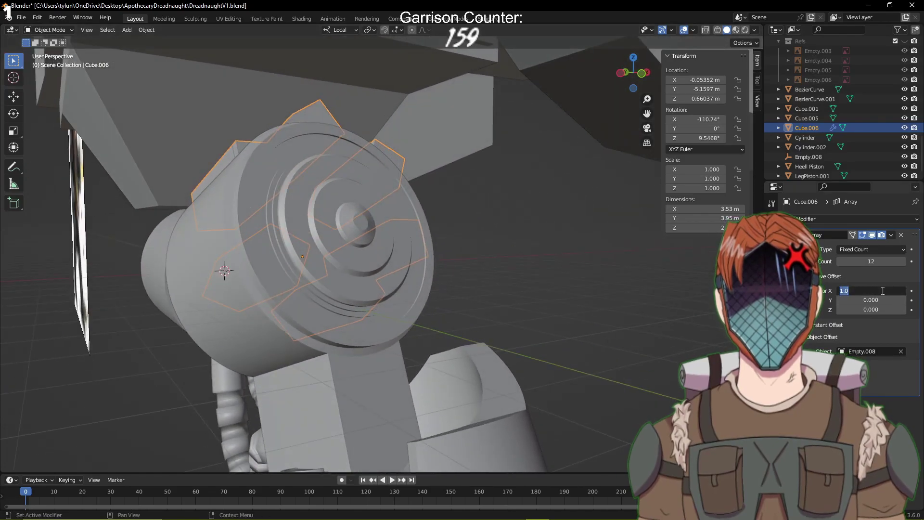
pyautogui.write('0')
pyautogui.press('Return')
pyautogui.moveTo(344, 329); pyautogui.dragTo(561, 285, button='middle')
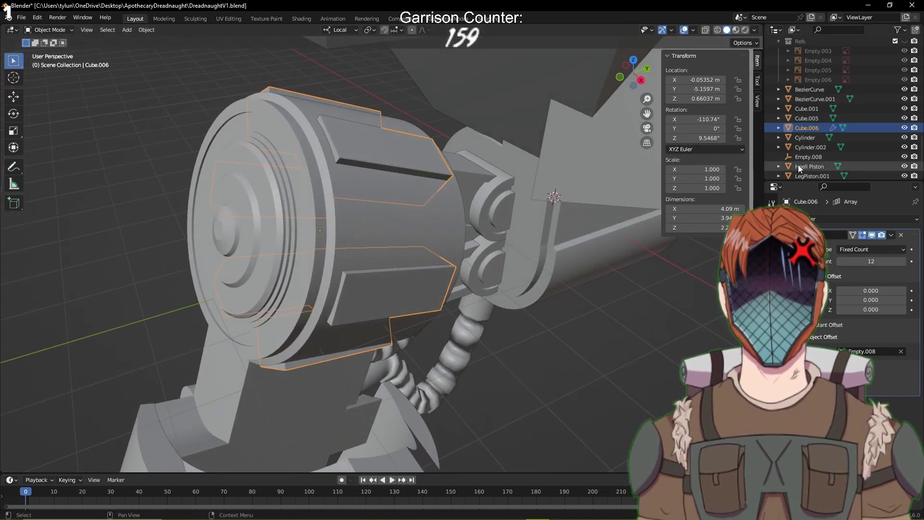
# Try rotating Empty.008 by about -12.1° in the view plane, and undo the rotation
pyautogui.click(813, 158)
pyautogui.press('r')
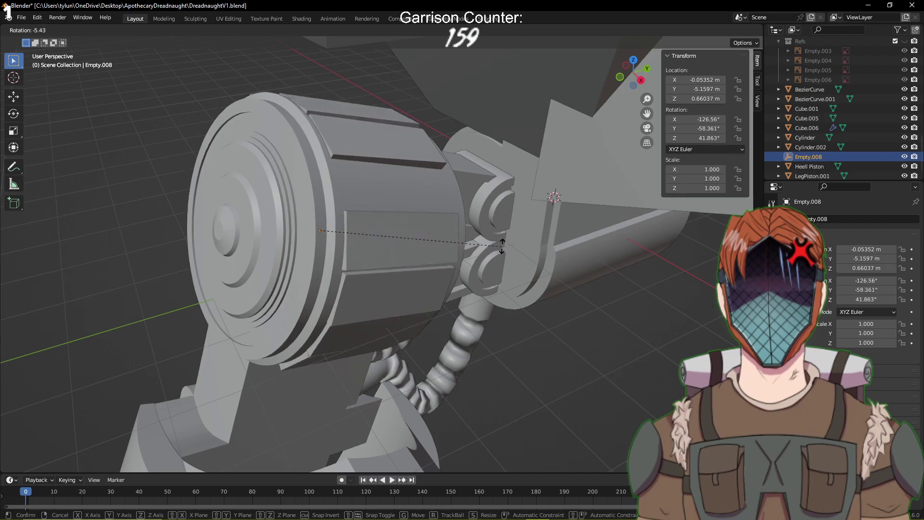
pyautogui.click(504, 229)
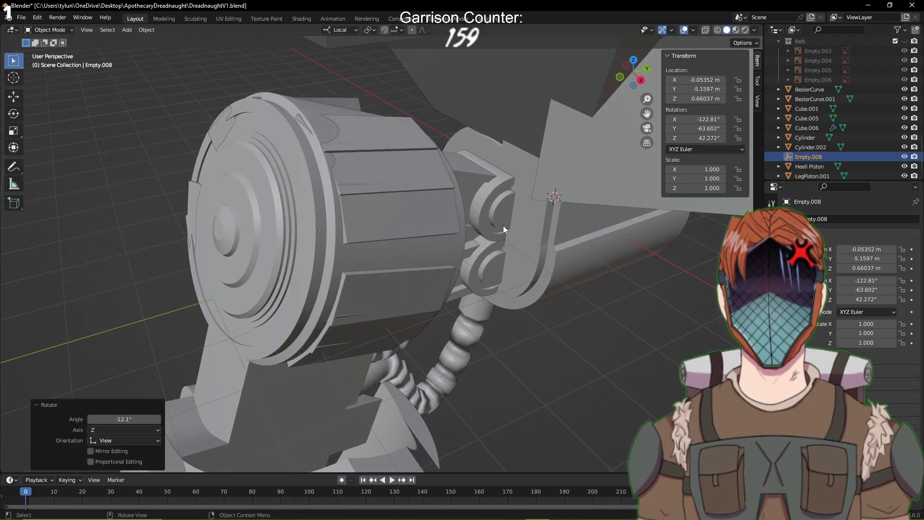
pyautogui.hotkey('ctrl', 'z')
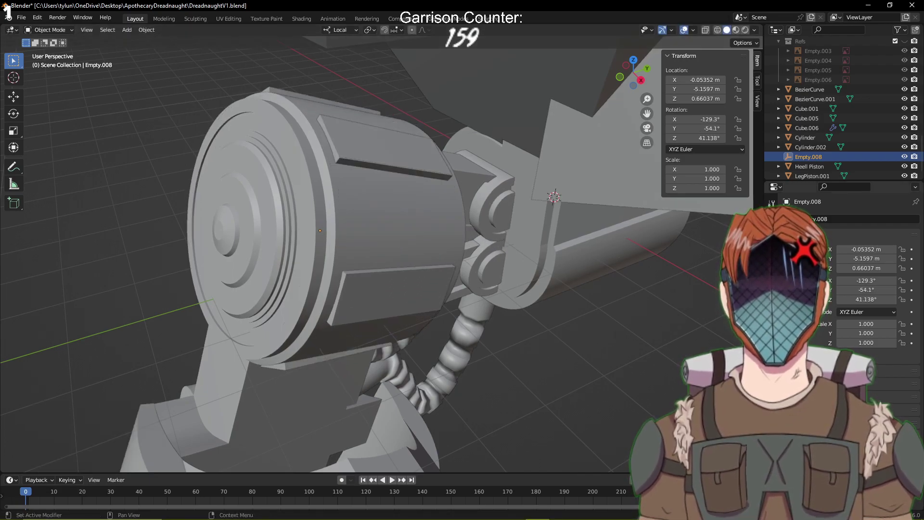
# Set the block's Array count to 8
pyautogui.click(405, 281)
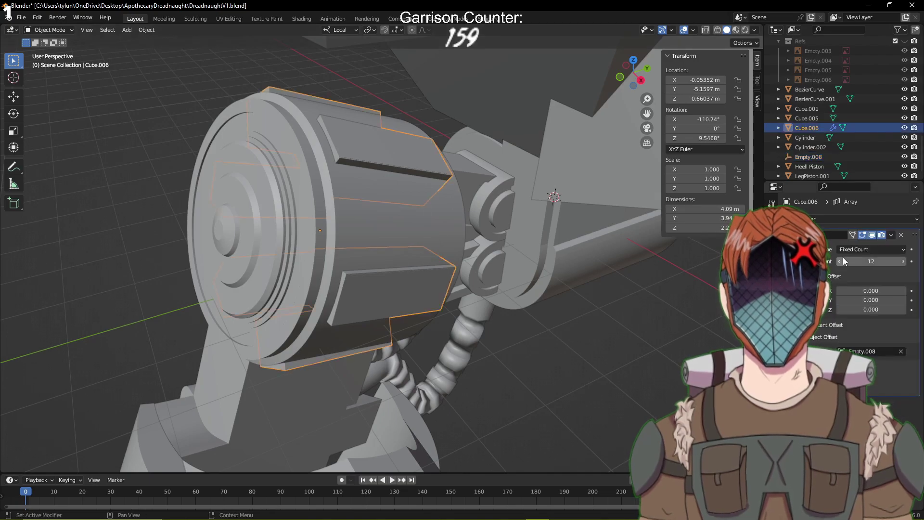
pyautogui.write('8')
pyautogui.press('Return')
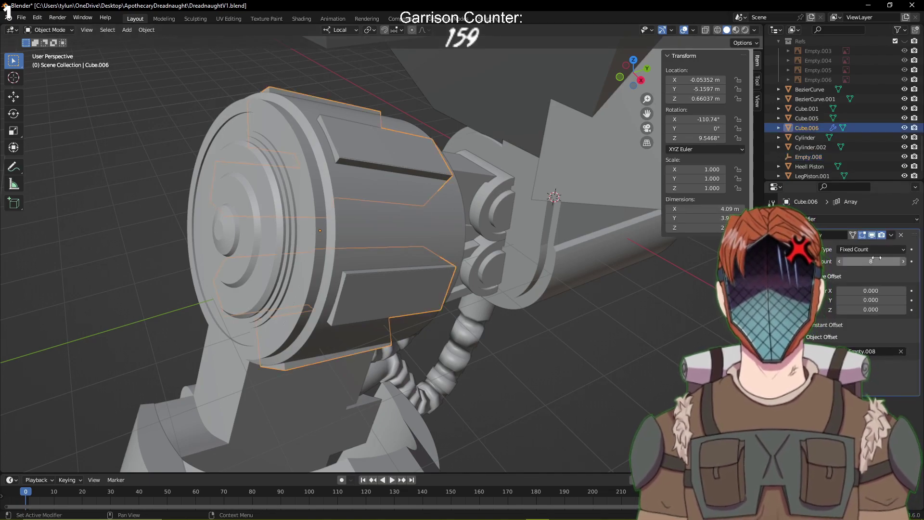
# Rotate Empty.008 by about -5.07° around its local Z axis to adjust the spacing of the arrayed blocks
pyautogui.click(806, 158)
pyautogui.moveTo(627, 290); pyautogui.dragTo(601, 275, button='middle')
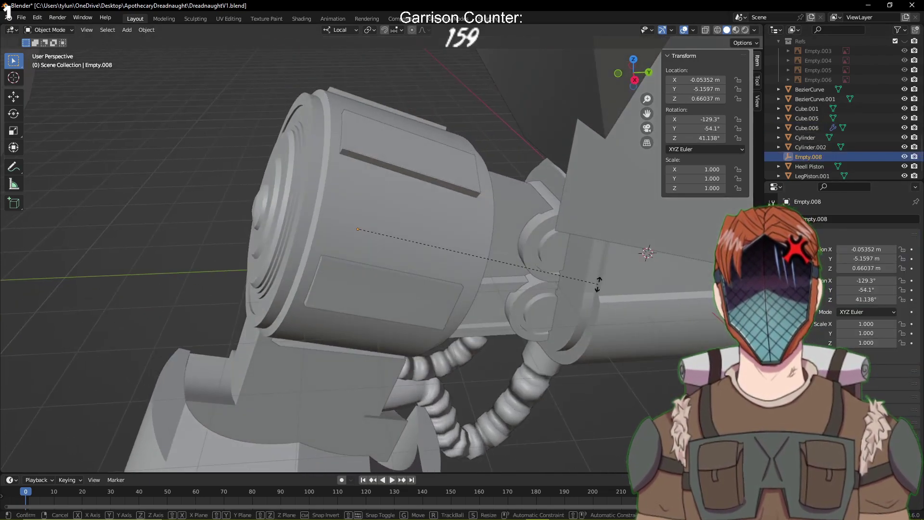
pyautogui.press('r')
pyautogui.press('z')
pyautogui.press('z')
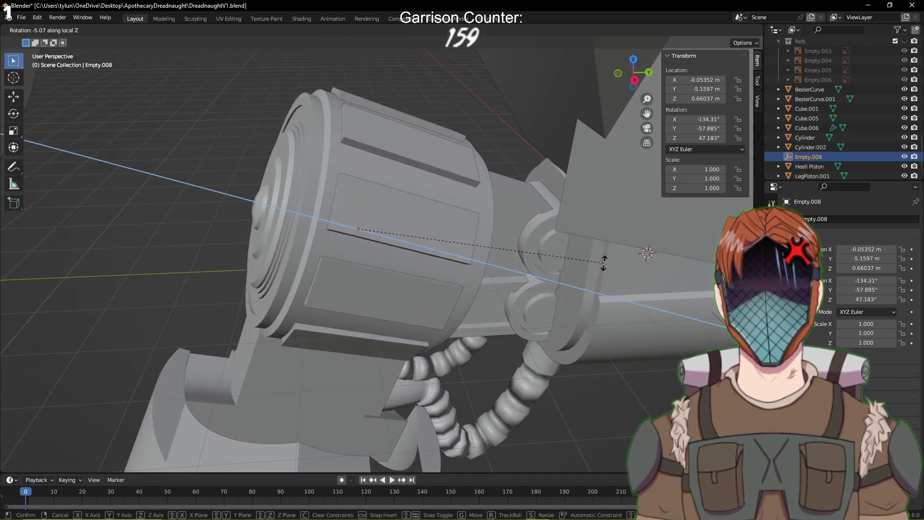
pyautogui.click(603, 263)
pyautogui.moveTo(603, 262); pyautogui.dragTo(383, 237, button='middle')
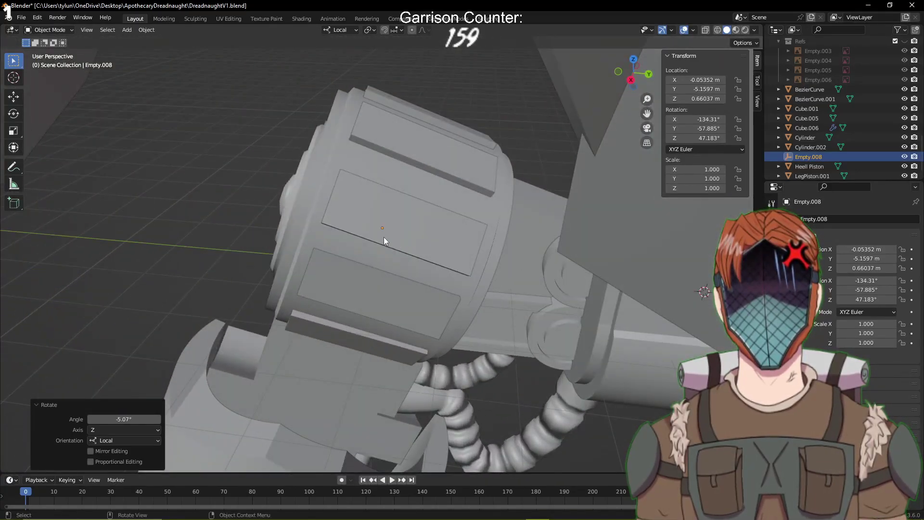
# Save the file and try rotating the arrayed blocks freely and scaling them uniformly
pyautogui.click(412, 246)
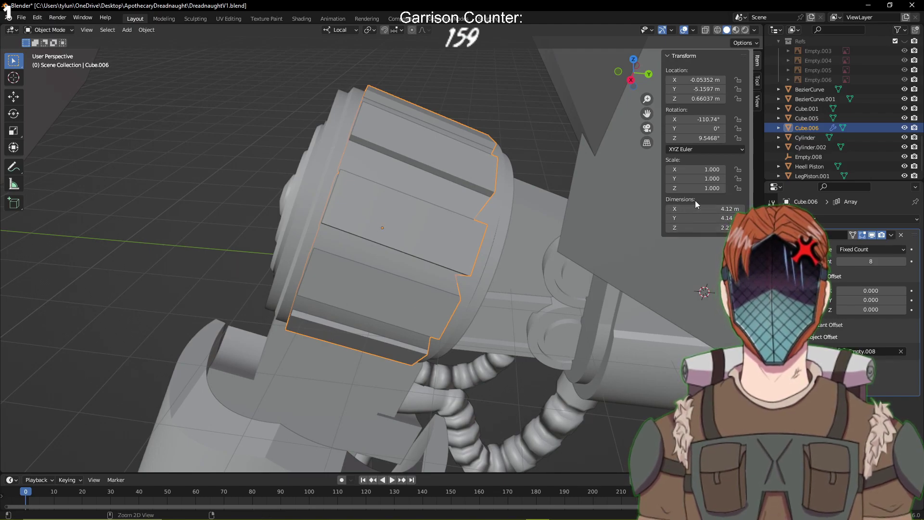
pyautogui.hotkey('ctrl', 's')
pyautogui.moveTo(577, 198); pyautogui.dragTo(486, 148, button='middle')
pyautogui.press('r')
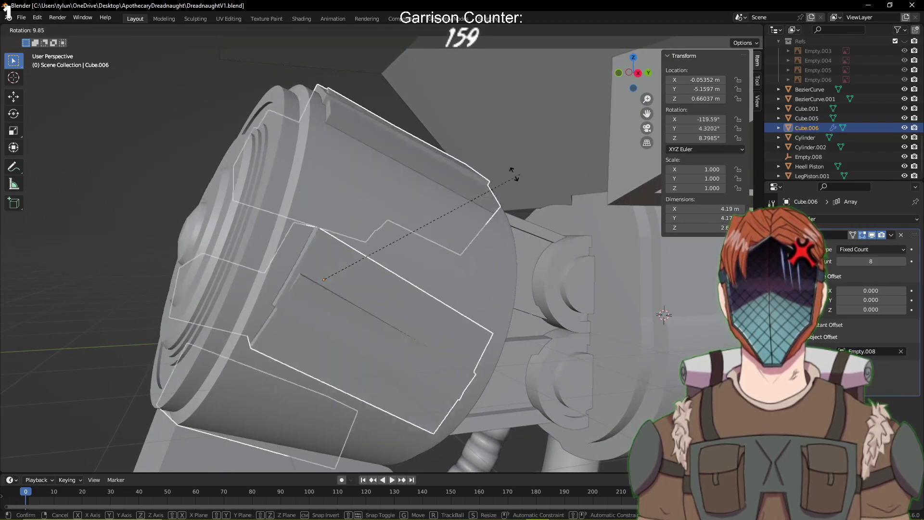
pyautogui.press('Escape')
pyautogui.moveTo(498, 200); pyautogui.dragTo(473, 210, button='middle')
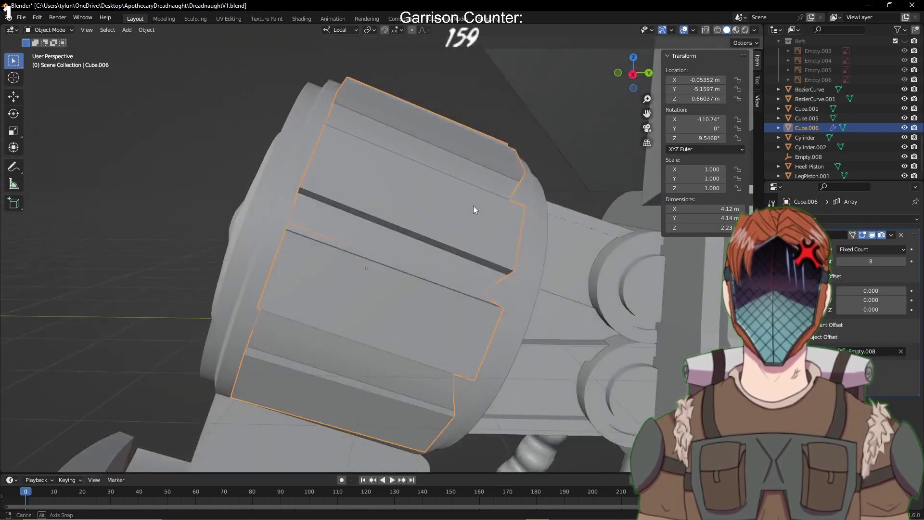
pyautogui.press('s')
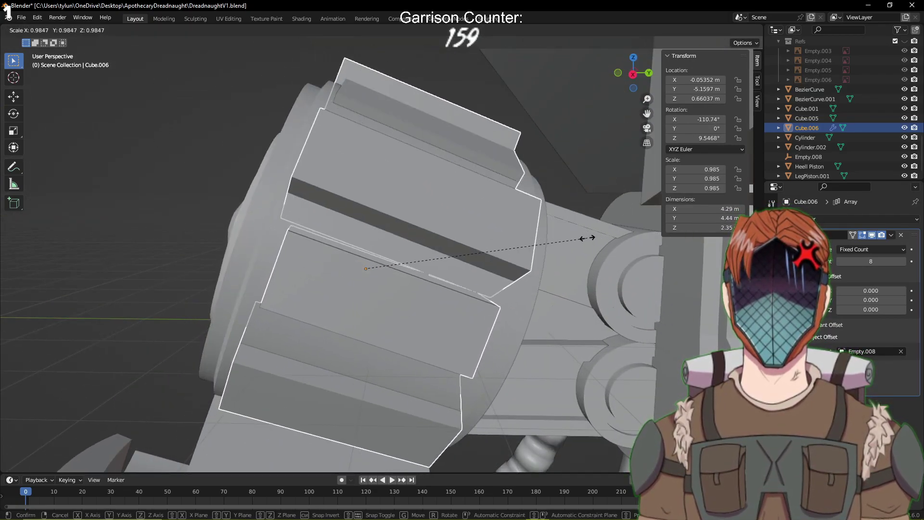
pyautogui.press('Escape')
# Save the file again and examine the arrayed blocks' spacing around the hip cylinder from its end cap
pyautogui.moveTo(588, 236); pyautogui.dragTo(554, 253, button='middle')
pyautogui.scroll(-4, 554, 260)
pyautogui.hotkey('ctrl', 's')
pyautogui.press('Tab')
pyautogui.moveTo(557, 290); pyautogui.dragTo(620, 290, button='middle')
pyautogui.press('Tab')
pyautogui.moveTo(603, 288); pyautogui.dragTo(376, 370, button='middle')
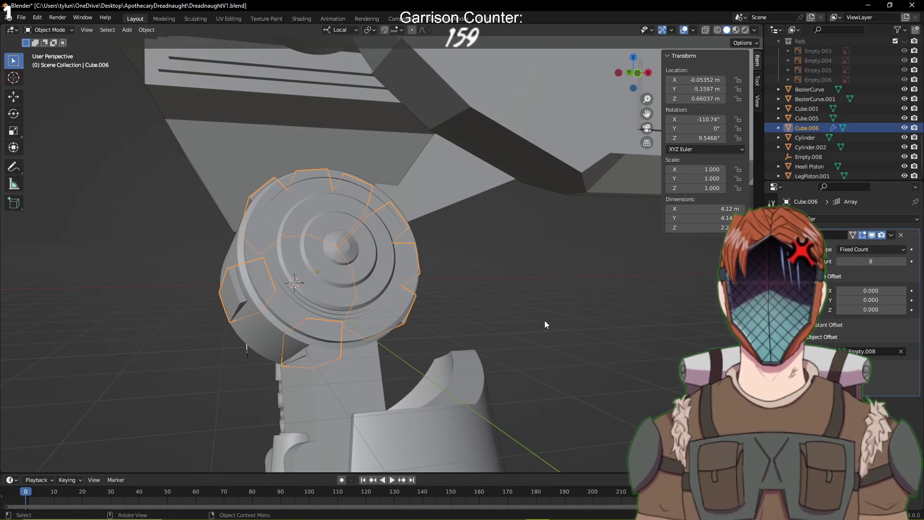
# Undo the recent Empty.008 rotation and the block's Array count and relative offset changes
pyautogui.hotkey('ctrl', 'z')
pyautogui.hotkey('ctrl', 'z')
pyautogui.hotkey('ctrl', 'z')
pyautogui.hotkey('ctrl', 'z')
pyautogui.hotkey('ctrl', 'z')
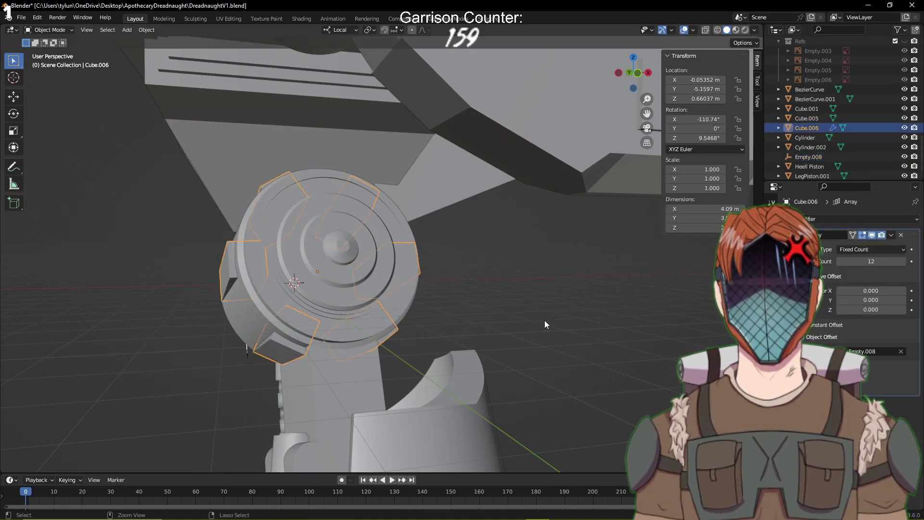
pyautogui.hotkey('ctrl', 'z')
pyautogui.moveTo(544, 321); pyautogui.dragTo(457, 310, button='middle')
# Save the file and remove the Array modifier from the block on the hip cylinder
pyautogui.hotkey('ctrl', 's')
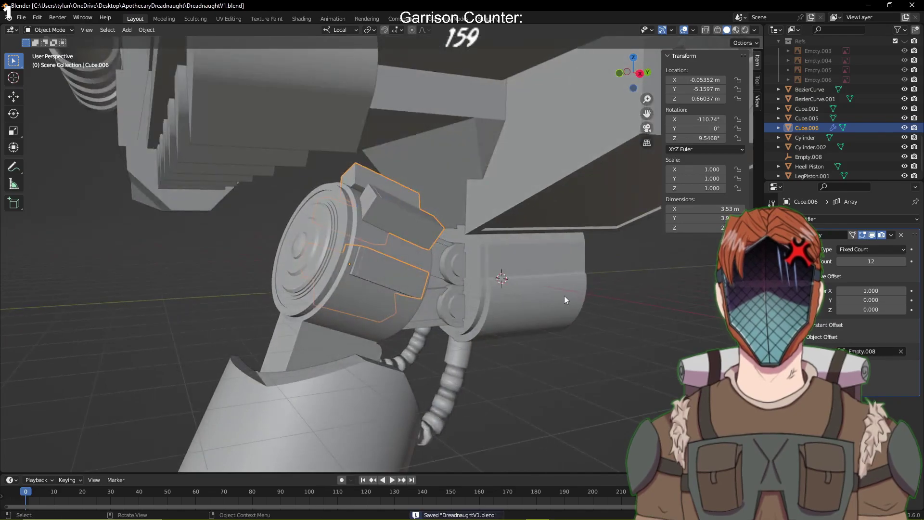
pyautogui.moveTo(564, 296); pyautogui.dragTo(531, 315, button='middle')
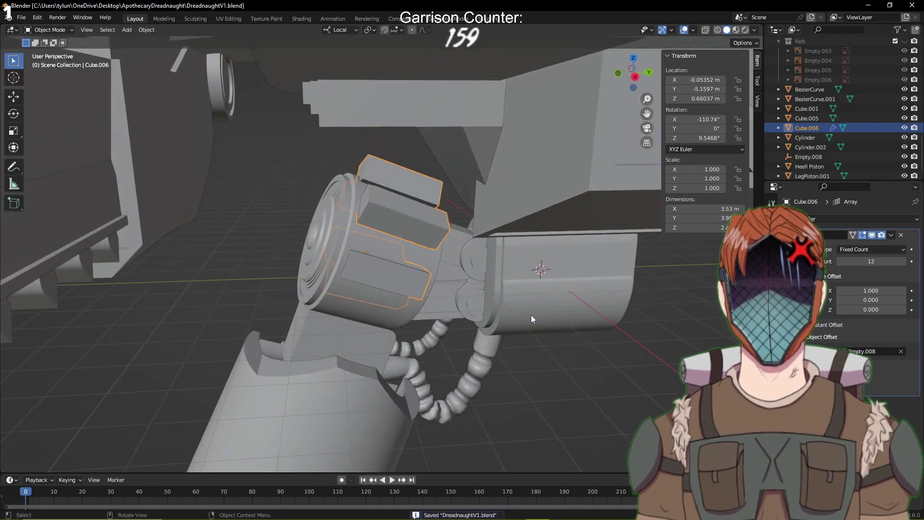
pyautogui.click(901, 236)
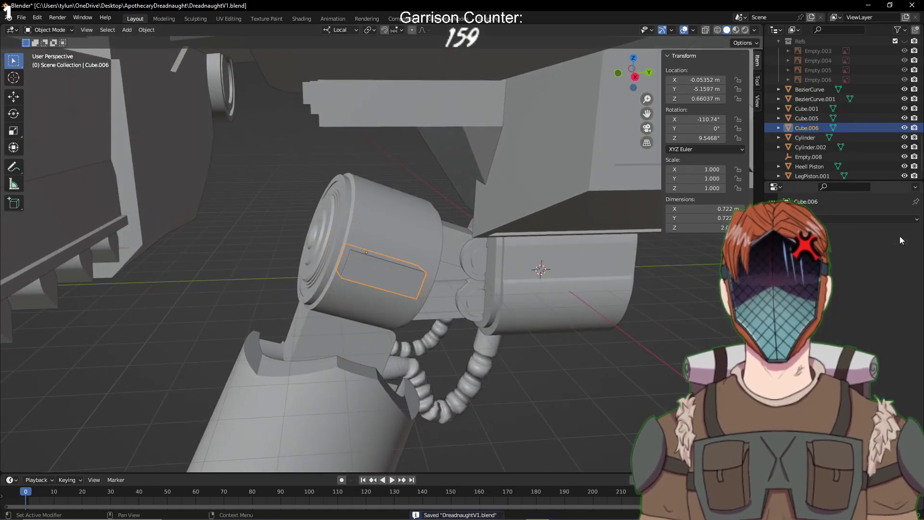
# Copy the hip object's rotation values to Empty.008: X -110.74°, Y 0° and Z 9.5468°
pyautogui.click(828, 157)
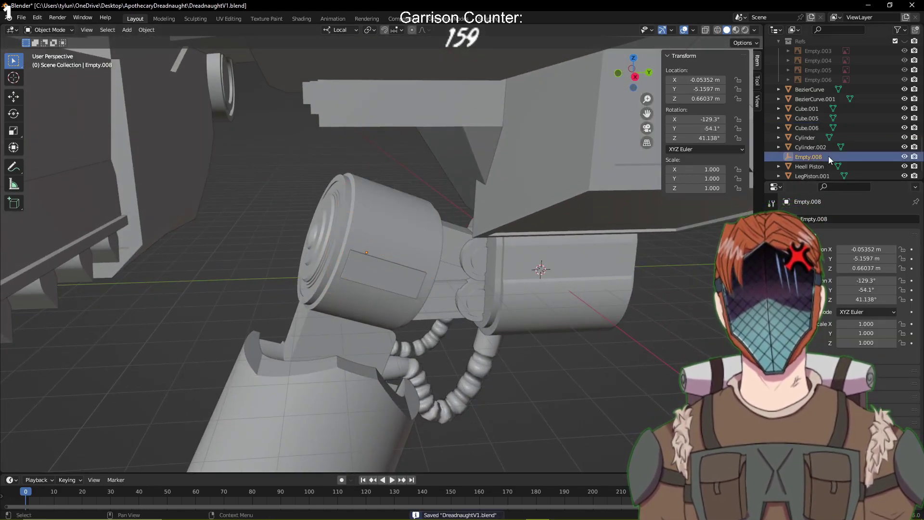
pyautogui.click(399, 222)
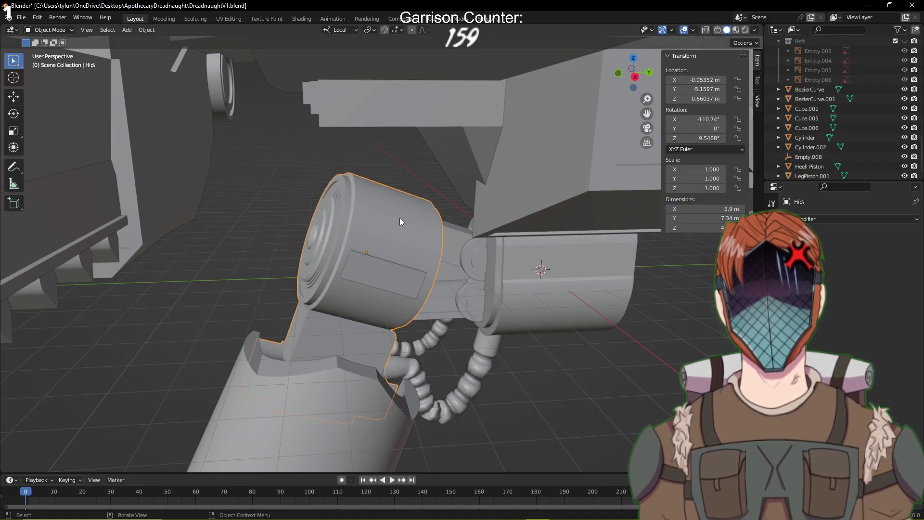
pyautogui.click(817, 158)
pyautogui.click(710, 129)
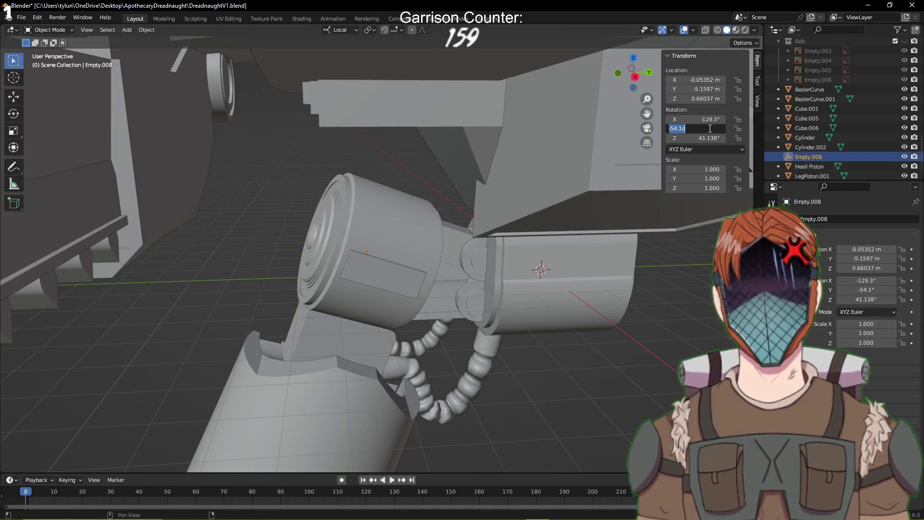
pyautogui.click(397, 226)
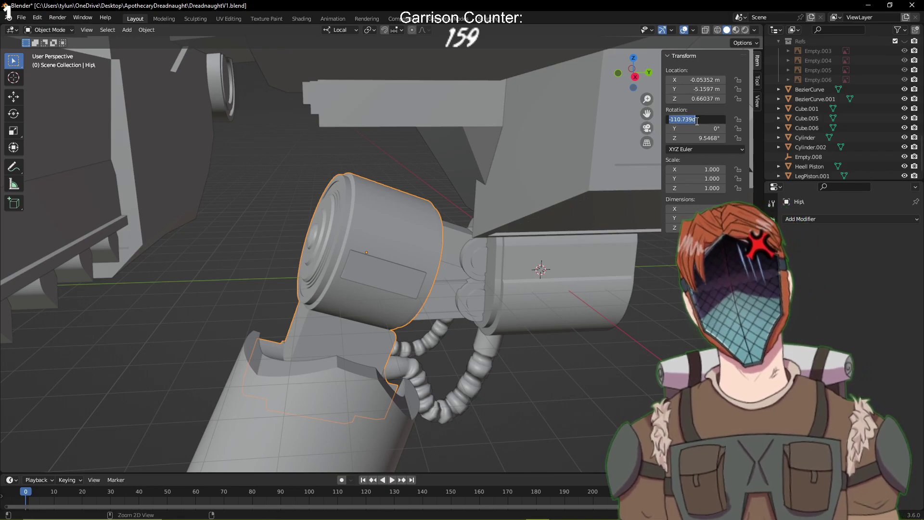
pyautogui.click(814, 156)
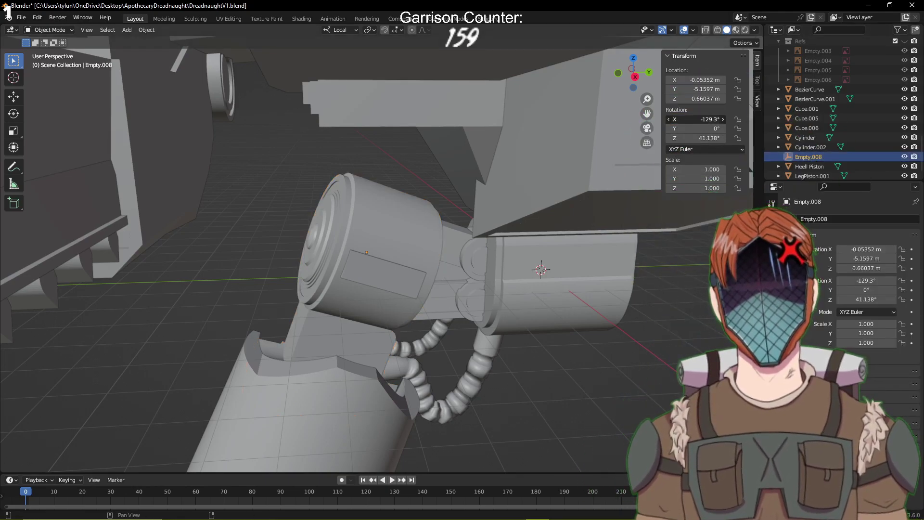
pyautogui.click(447, 226)
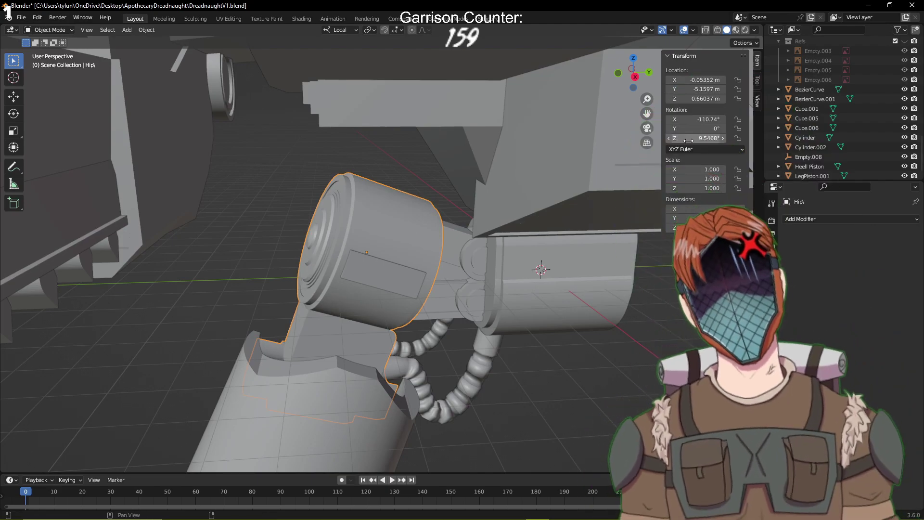
pyautogui.click(819, 158)
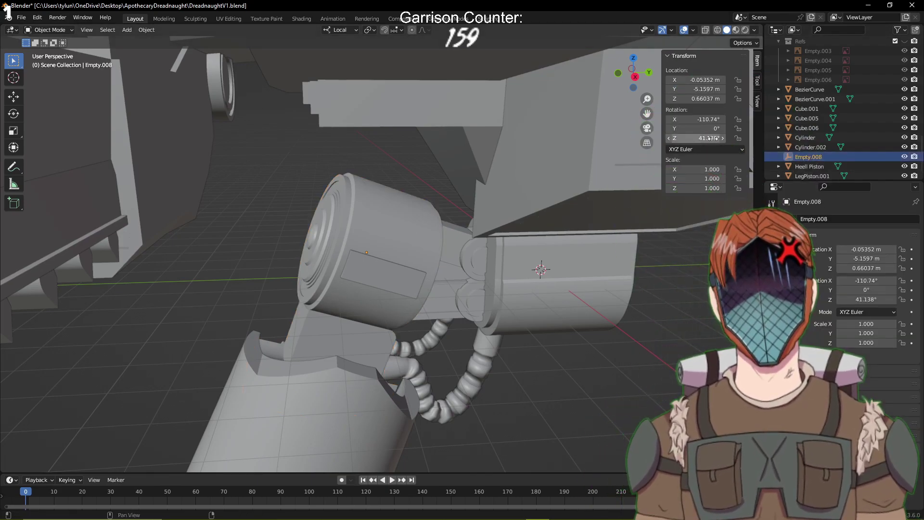
# Add an Array modifier to the block with relative offset X factor 0 and Empty.008 as object offset
pyautogui.click(402, 276)
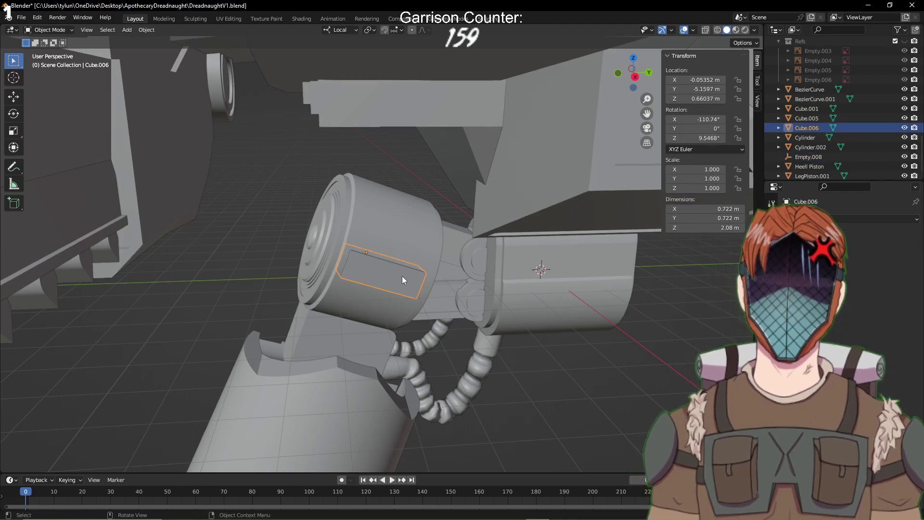
pyautogui.click(846, 218)
pyautogui.click(724, 246)
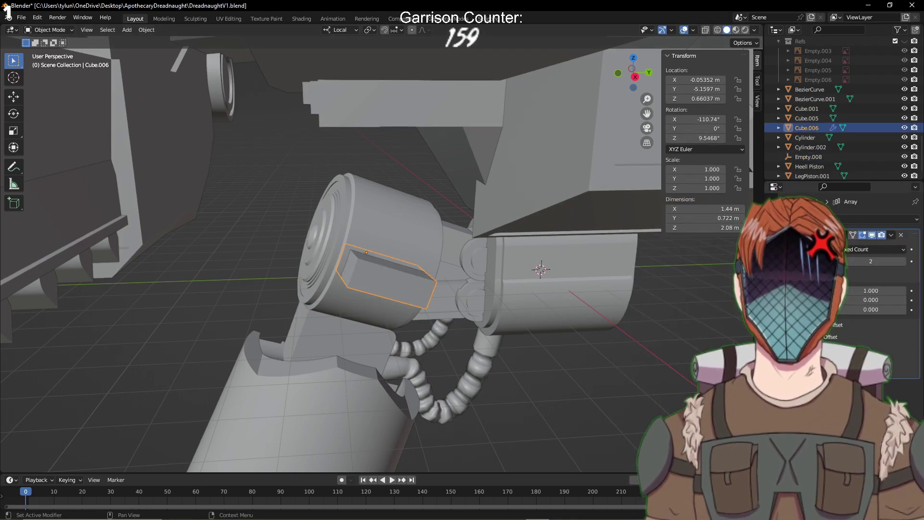
pyautogui.click(860, 292)
pyautogui.write('0')
pyautogui.press('Return')
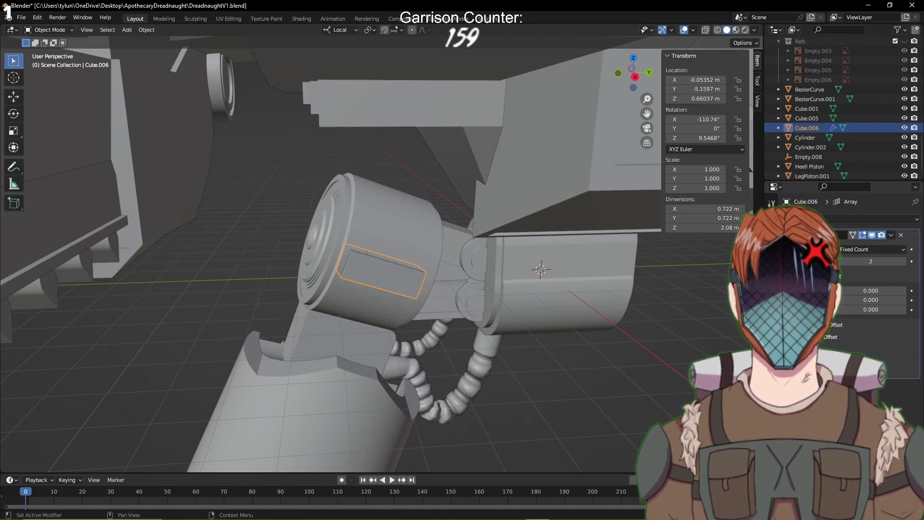
pyautogui.click(779, 337)
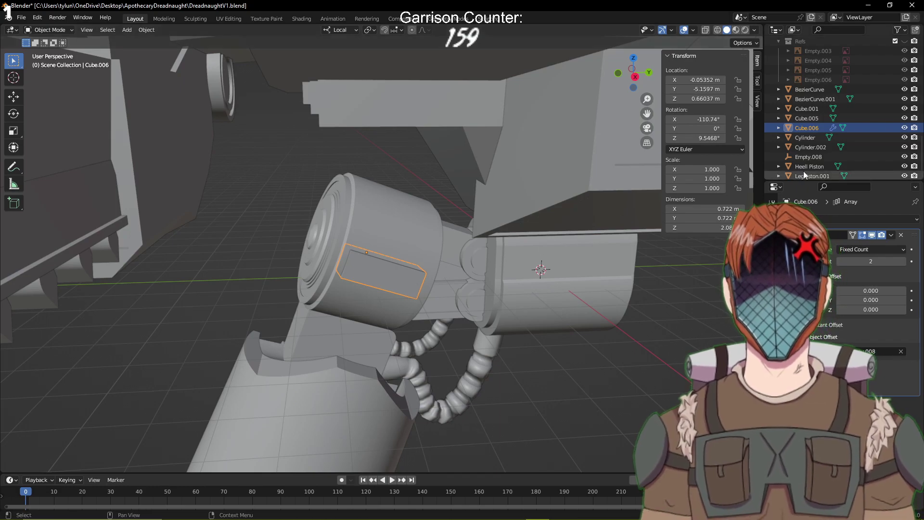
# Rotate Empty.008 by about -63.7° around its local Z axis
pyautogui.click(807, 157)
pyautogui.press('r')
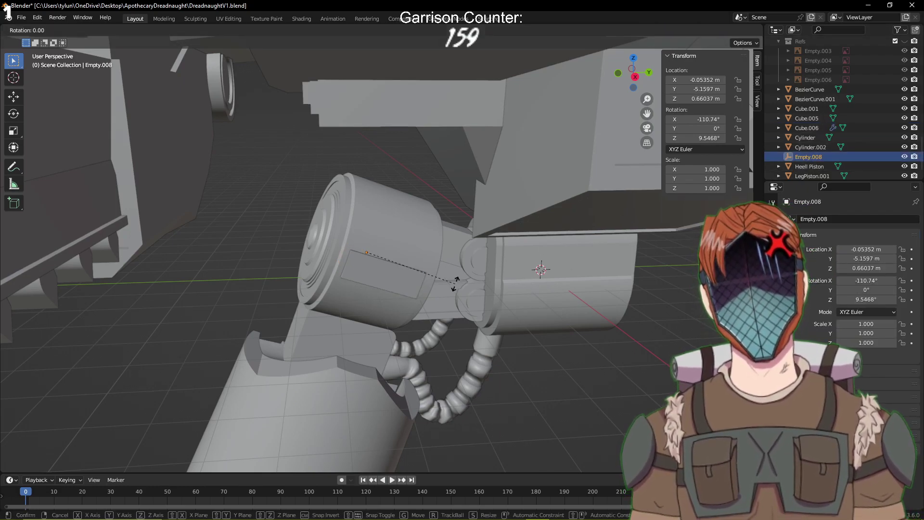
pyautogui.press('z')
pyautogui.click(459, 168)
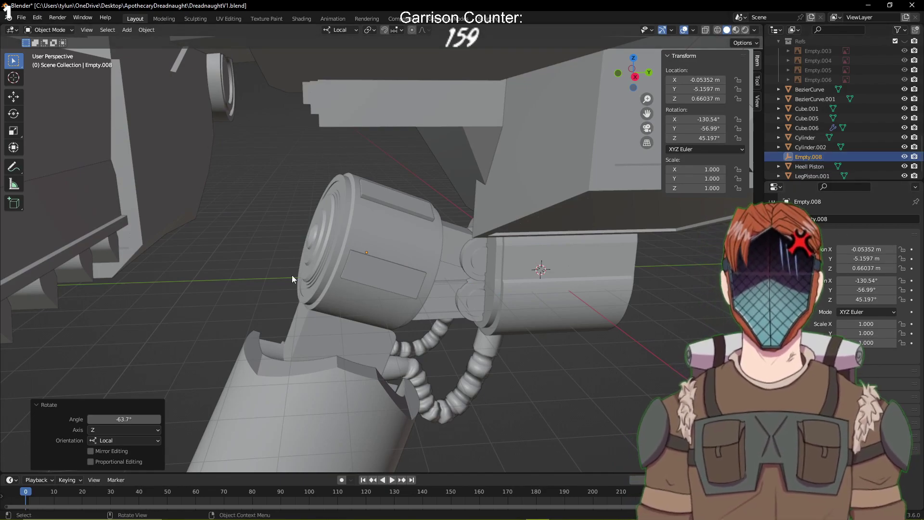
# Set the block's Array count to 9 and rotate Empty.008 a further -1.86° around its local Z axis
pyautogui.click(386, 262)
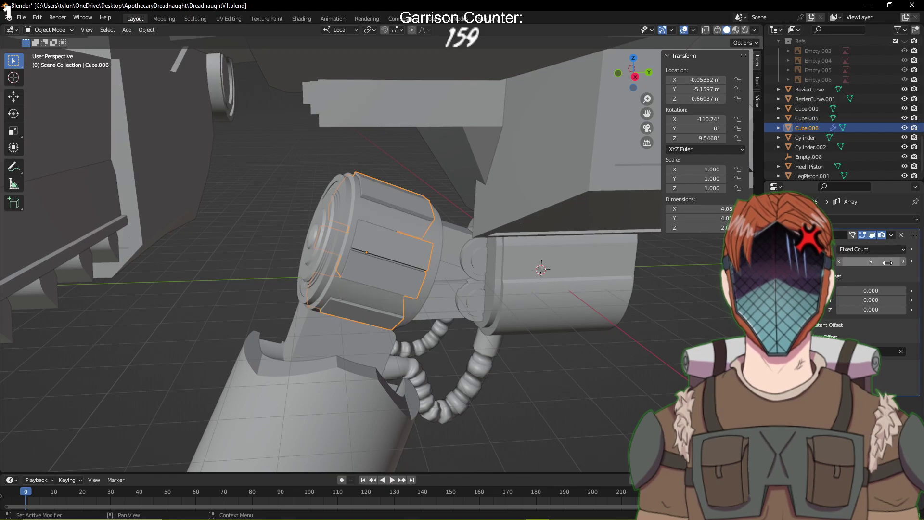
pyautogui.click(814, 157)
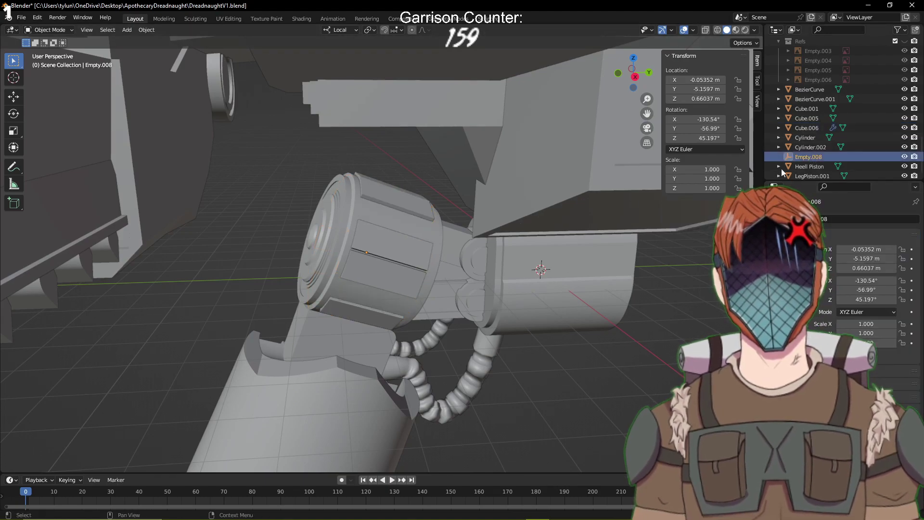
pyautogui.moveTo(509, 252)
pyautogui.mouseDown(button='middle')
pyautogui.moveTo(545, 238)
pyautogui.moveTo(513, 261)
pyautogui.mouseUp(button='middle')
pyautogui.scroll(1, 519, 262)
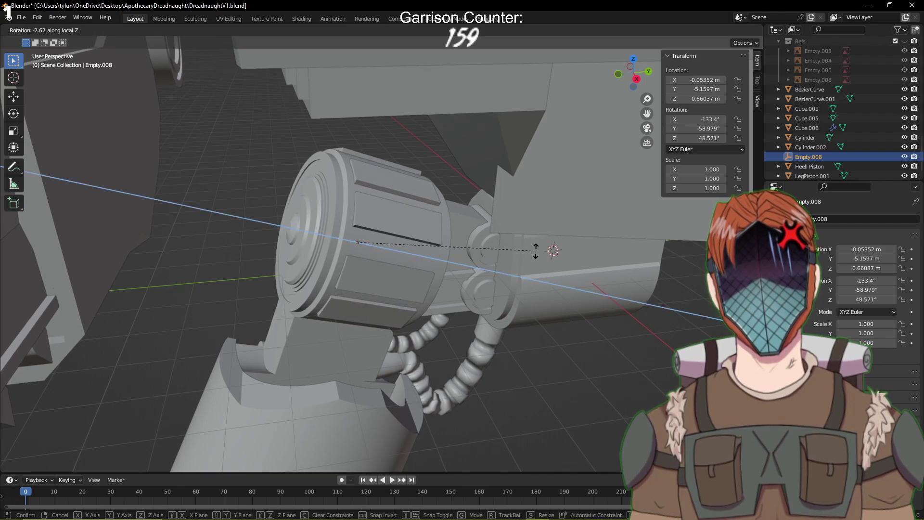
pyautogui.click(533, 253)
pyautogui.moveTo(534, 253); pyautogui.dragTo(555, 259, button='middle')
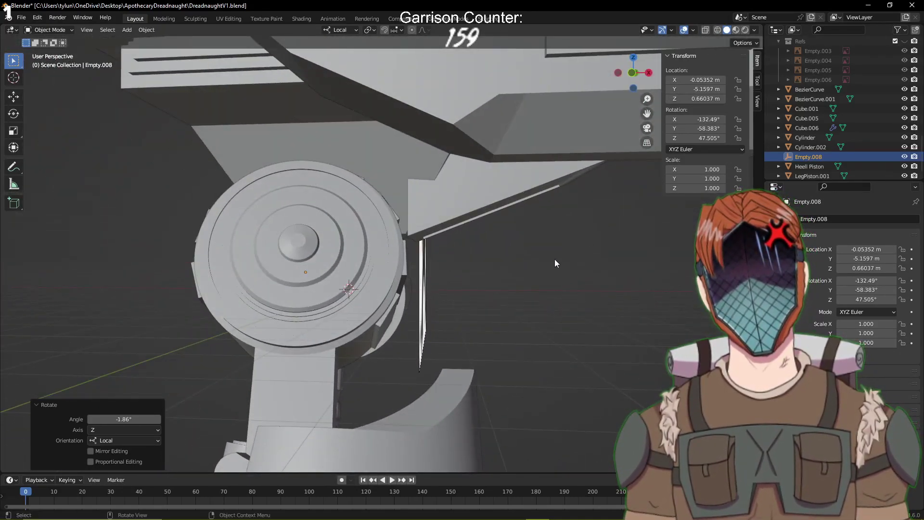
# Undo the last small Empty.008 rotation and the block's Array count change
pyautogui.hotkey('ctrl', 'z')
pyautogui.hotkey('ctrl', 'z')
pyautogui.hotkey('ctrl', 'z')
pyautogui.hotkey('ctrl', 'z')
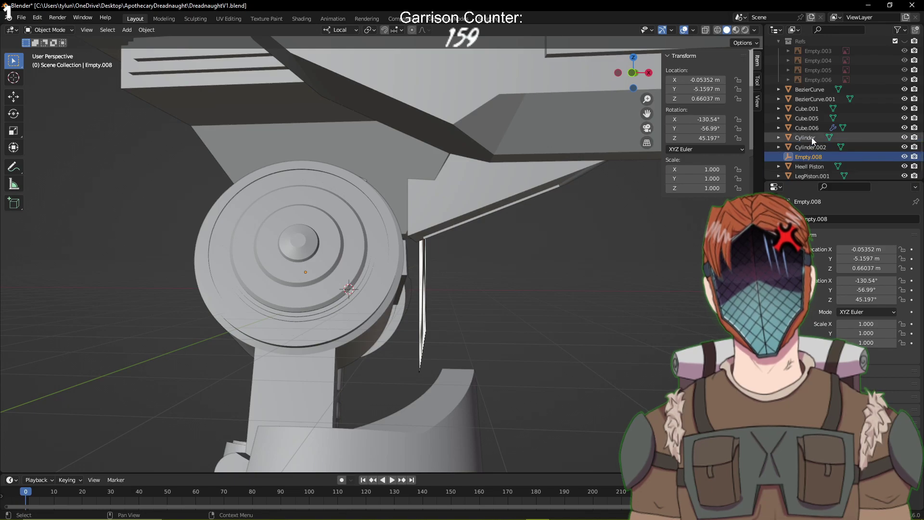
pyautogui.moveTo(414, 231); pyautogui.dragTo(626, 255, button='middle')
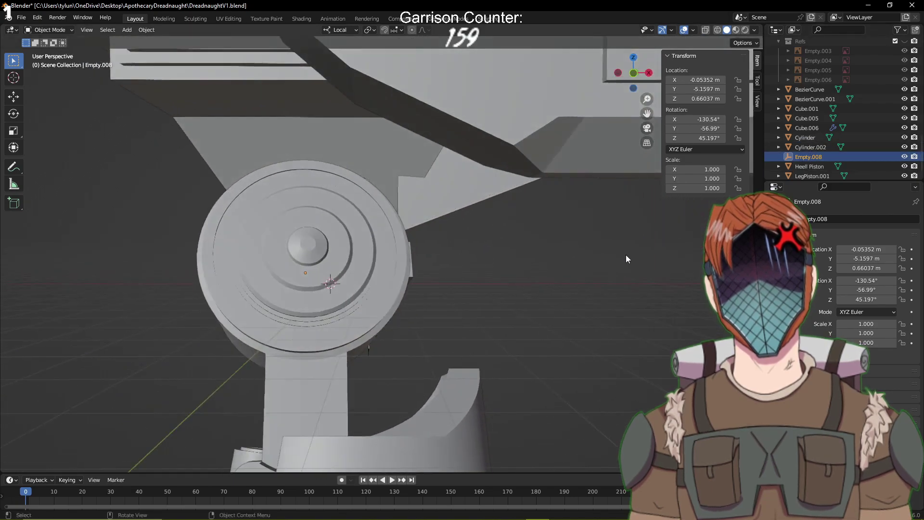
# Try rotating Empty.008 about 18.1° around the view axis, and undo all of its recent rotations
pyautogui.press('r')
pyautogui.click(585, 198)
pyautogui.moveTo(585, 199); pyautogui.dragTo(505, 212, button='middle')
pyautogui.press('r')
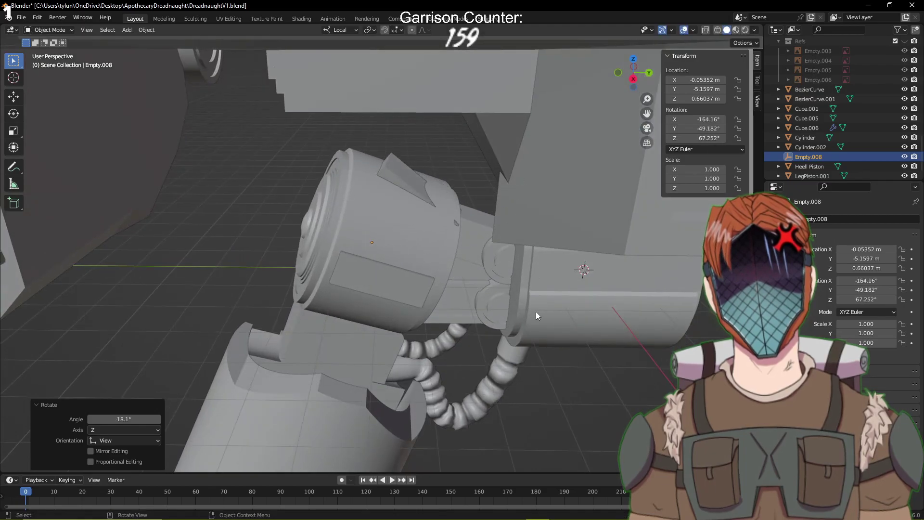
pyautogui.hotkey('ctrl', 'z')
pyautogui.hotkey('ctrl', 'z')
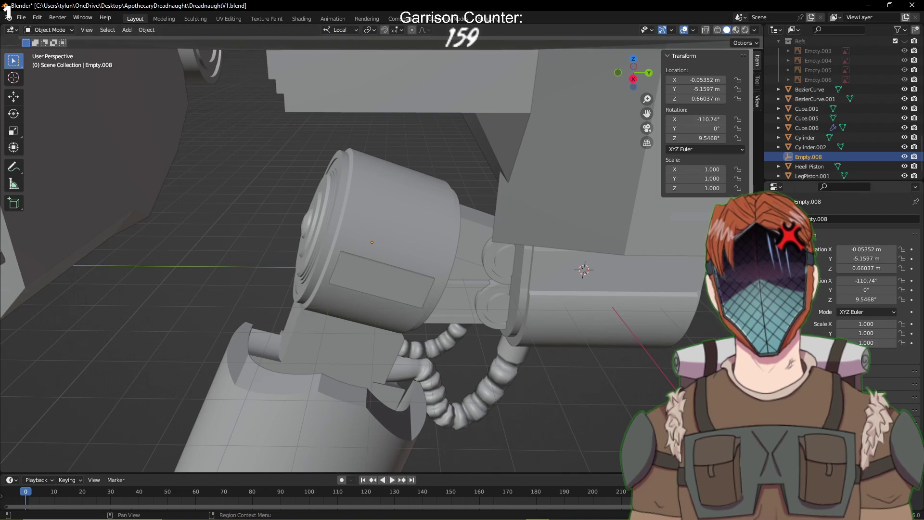
# Lock Empty.008's X and Z rotation and set the block's Array count to 6
pyautogui.click(738, 138)
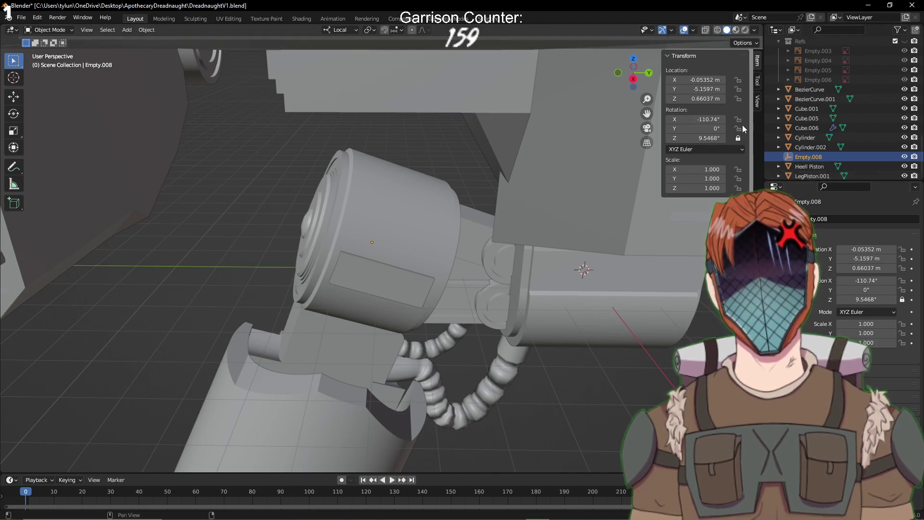
pyautogui.click(739, 120)
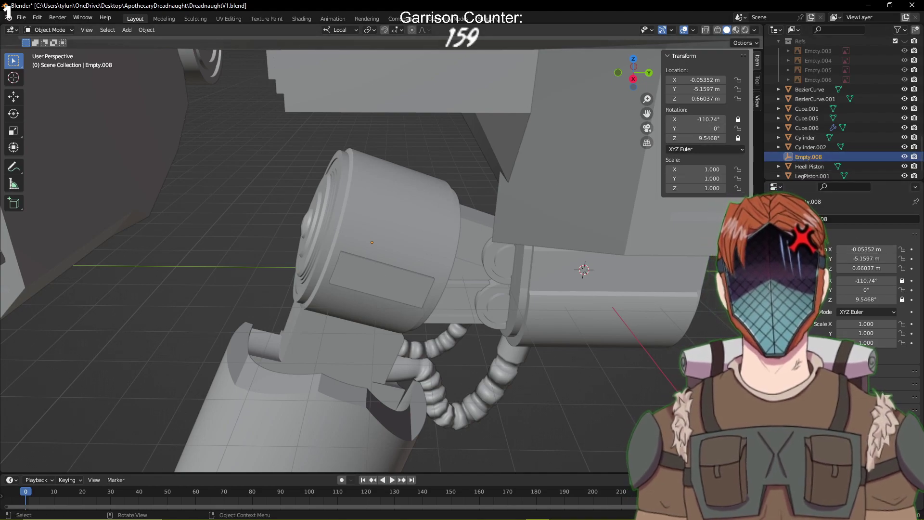
pyautogui.click(407, 283)
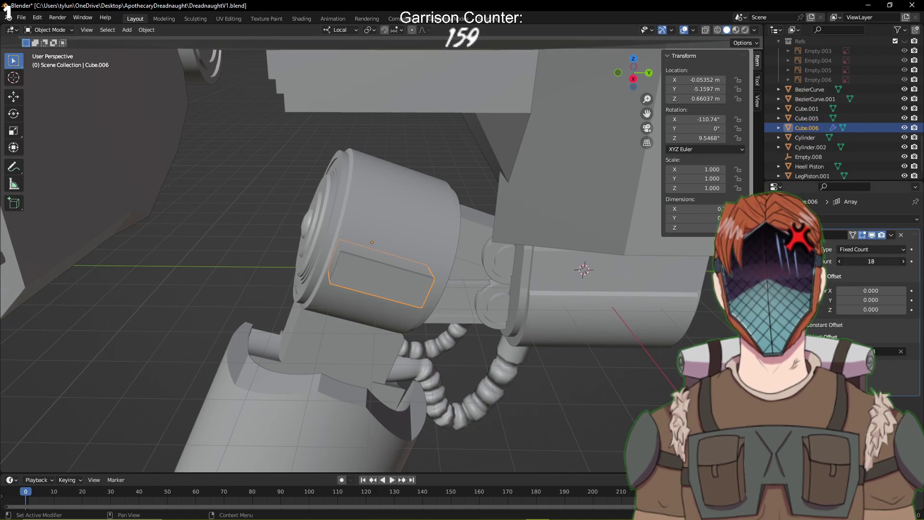
pyautogui.click(883, 261)
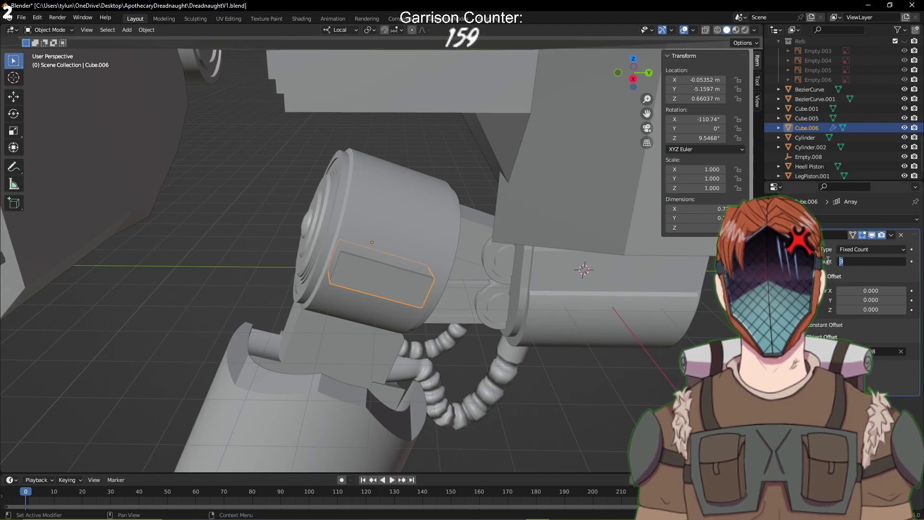
pyautogui.write('6')
pyautogui.press('Return')
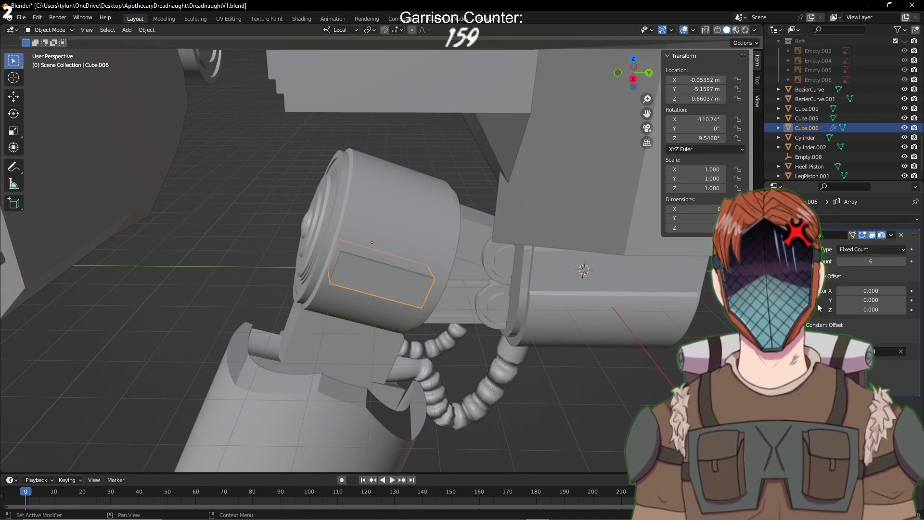
pyautogui.click(820, 159)
pyautogui.press('r')
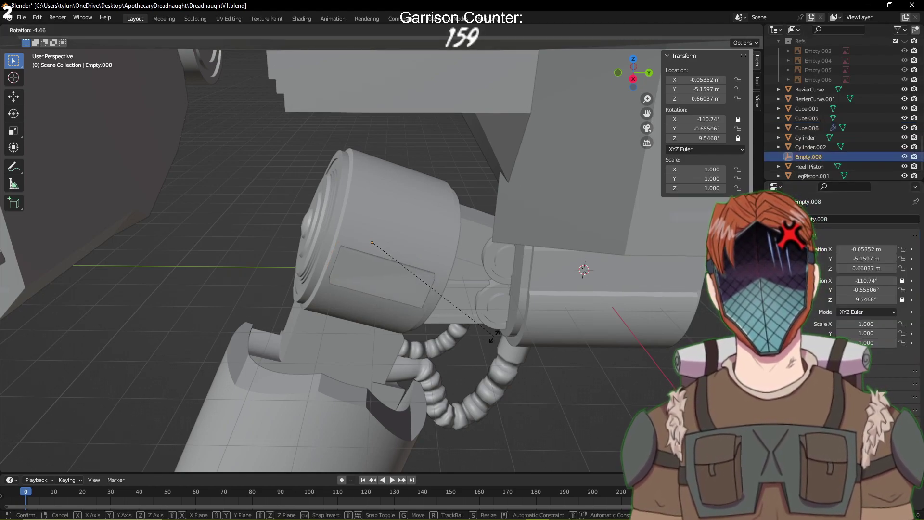
pyautogui.rightClick(524, 134)
pyautogui.moveTo(525, 134); pyautogui.dragTo(496, 160, button='middle')
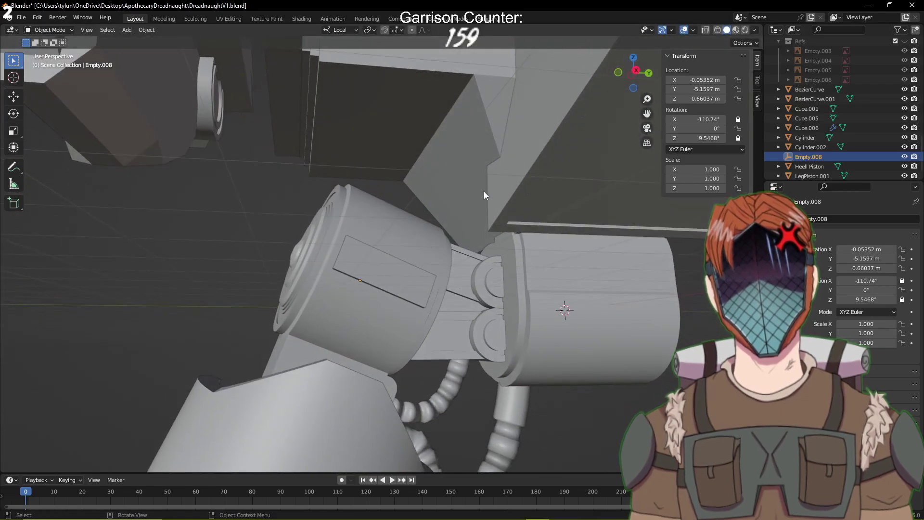
# Try rotating Empty.008 around its local Z axis with its X and Z rotation locked
pyautogui.moveTo(484, 195); pyautogui.dragTo(480, 233, button='middle')
pyautogui.press('r')
pyautogui.press('z')
pyautogui.press('z')
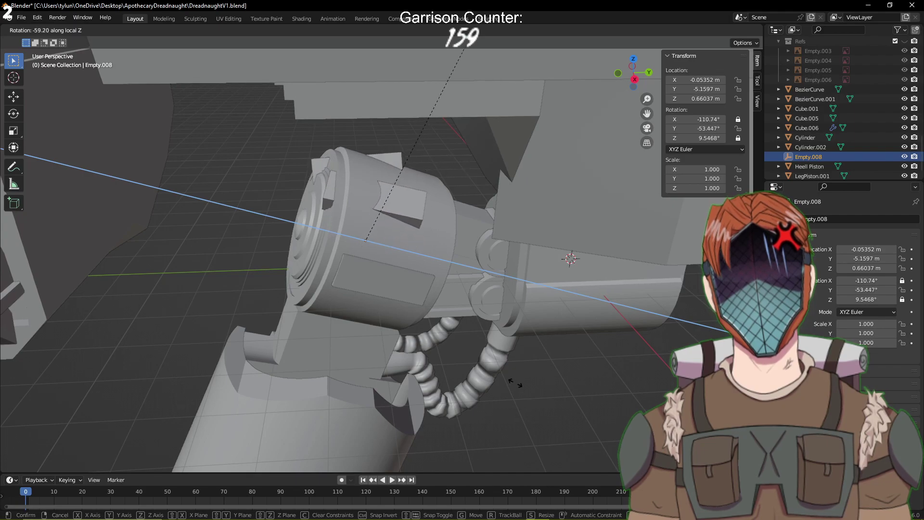
pyautogui.click(511, 297)
pyautogui.moveTo(511, 297); pyautogui.dragTo(402, 381, button='middle')
# Save the file and undo the local Z rotation of Empty.008
pyautogui.hotkey('ctrl', 's')
pyautogui.hotkey('ctrl', 'z')
pyautogui.hotkey('ctrl', 'z')
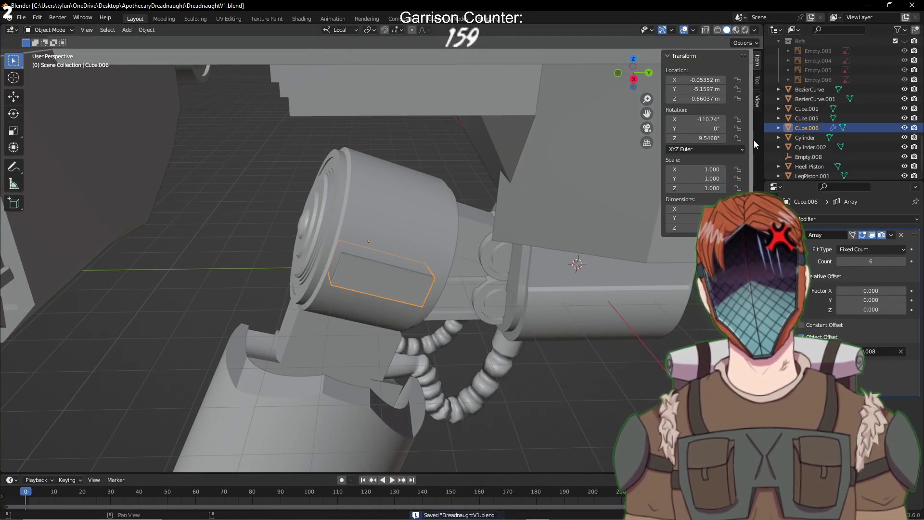
# Try a free rotation of Empty.008, and undo it to return to the selected block
pyautogui.click(811, 159)
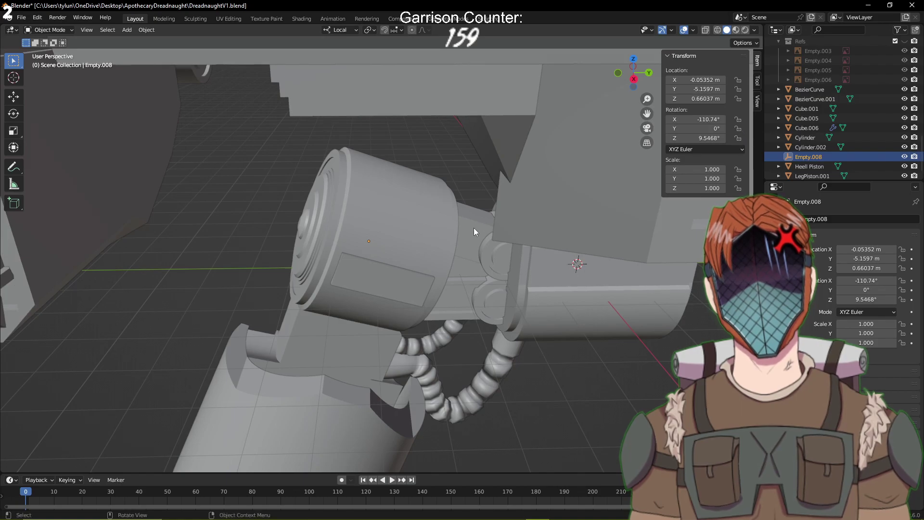
pyautogui.click(394, 284)
pyautogui.click(809, 157)
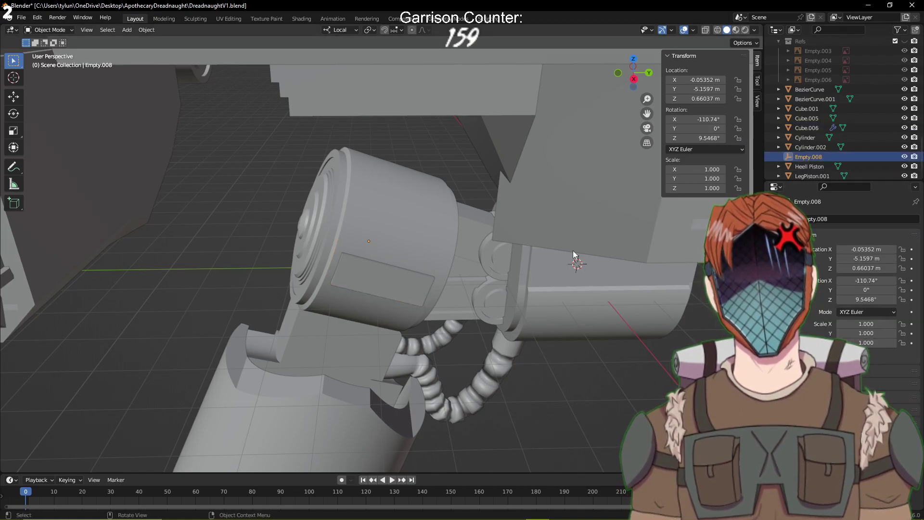
pyautogui.press('r')
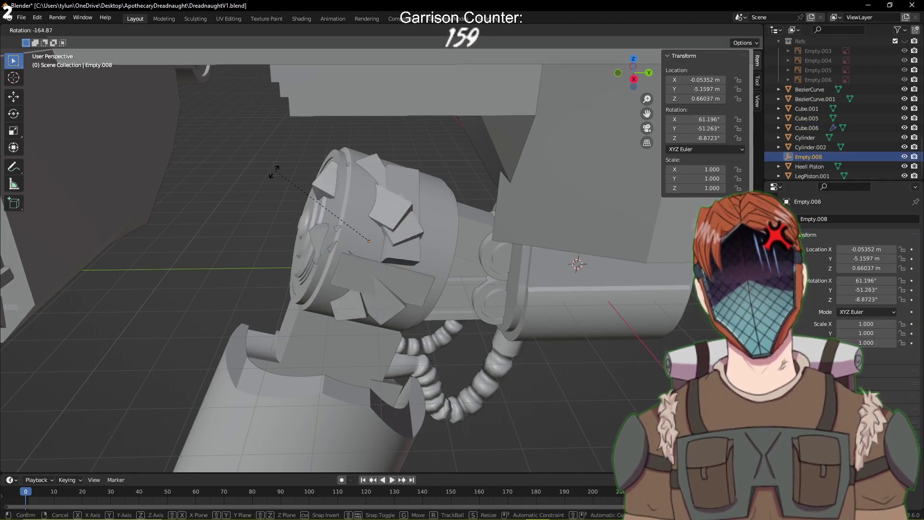
pyautogui.click(241, 312)
pyautogui.hotkey('ctrl', 'z')
pyautogui.hotkey('ctrl', 'z')
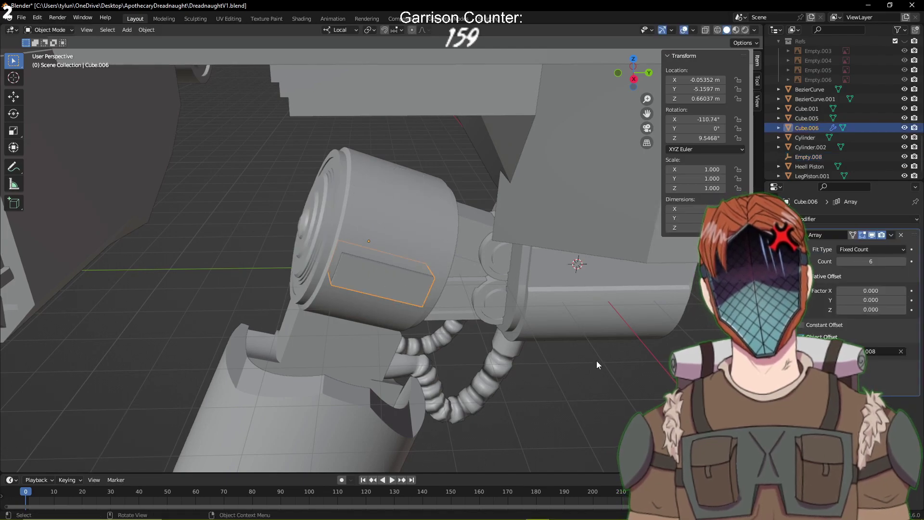
# Rotate the block by -62° around its local Z axis and set its Array count to 9
pyautogui.moveTo(553, 362)
pyautogui.mouseDown(button='middle')
pyautogui.moveTo(569, 345)
pyautogui.moveTo(575, 368)
pyautogui.moveTo(558, 346)
pyautogui.mouseUp(button='middle')
pyautogui.press('r')
pyautogui.press('z')
pyautogui.press('z')
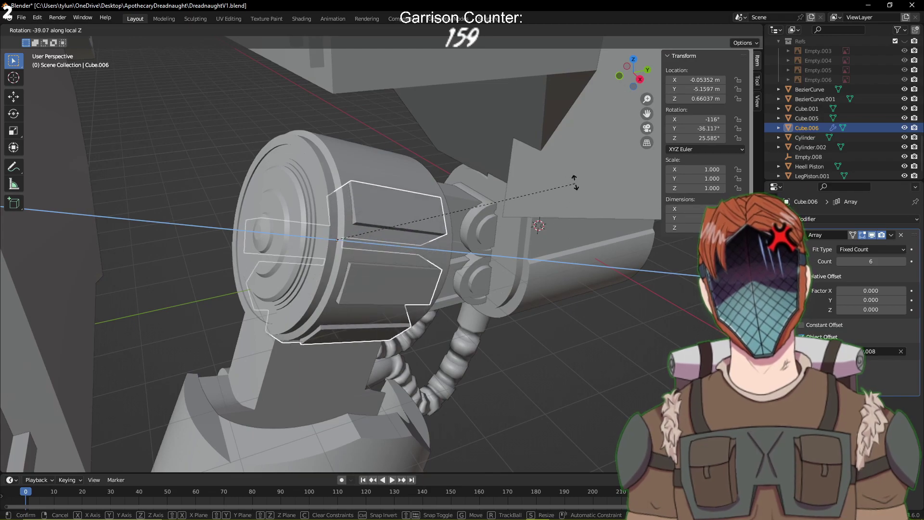
pyautogui.click(561, 75)
pyautogui.moveTo(561, 75); pyautogui.dragTo(686, 233, button='middle')
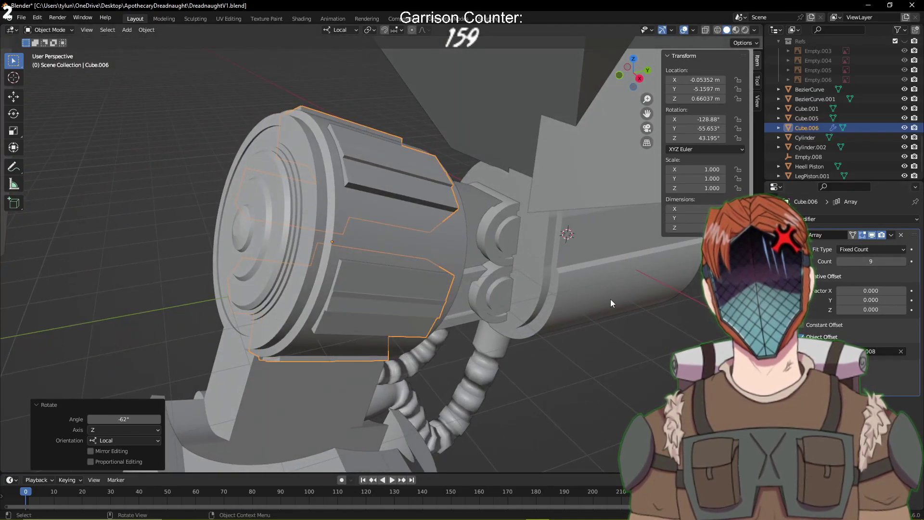
pyautogui.moveTo(600, 301); pyautogui.dragTo(636, 269, button='middle')
pyautogui.press('r')
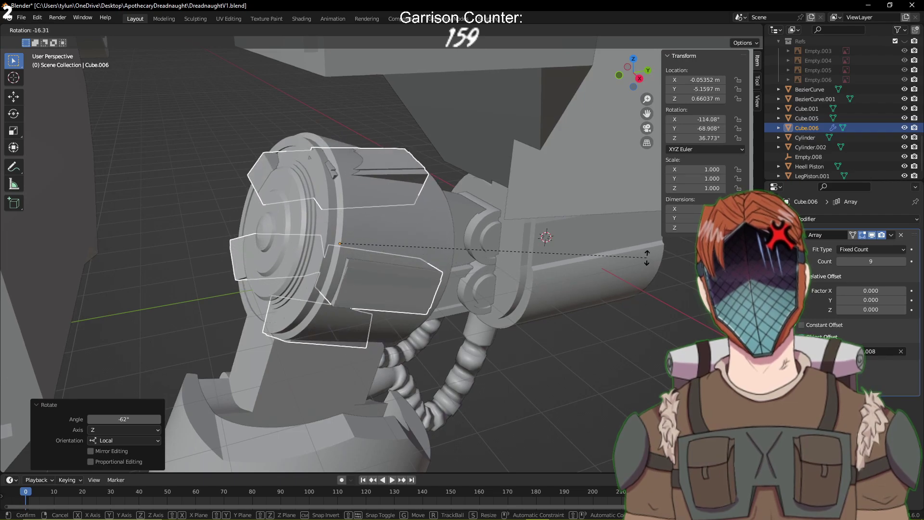
pyautogui.click(647, 258)
pyautogui.press('z')
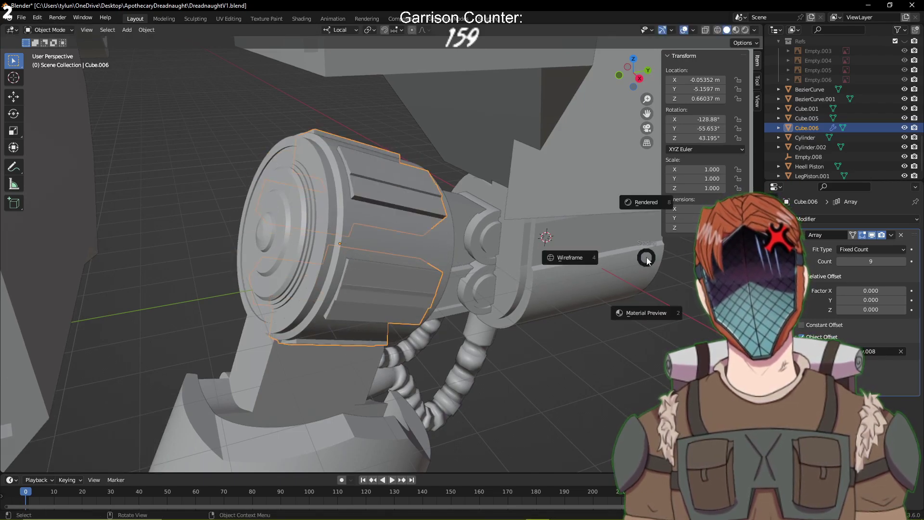
pyautogui.press('Escape')
# Rotate the block a further -2.88° around its local Z axis to adjust the spacing around the hip cylinder
pyautogui.press('r')
pyautogui.press('z')
pyautogui.press('z')
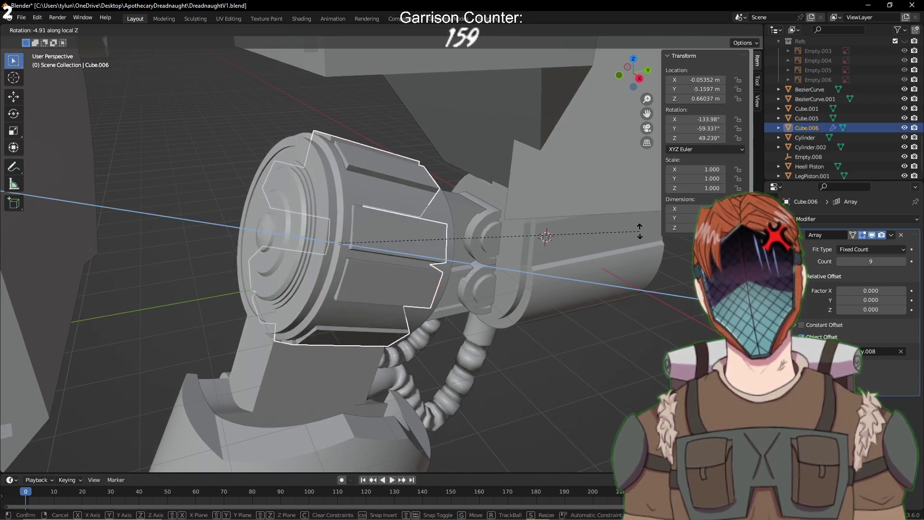
pyautogui.click(595, 269)
pyautogui.moveTo(595, 269); pyautogui.dragTo(631, 211, button='middle')
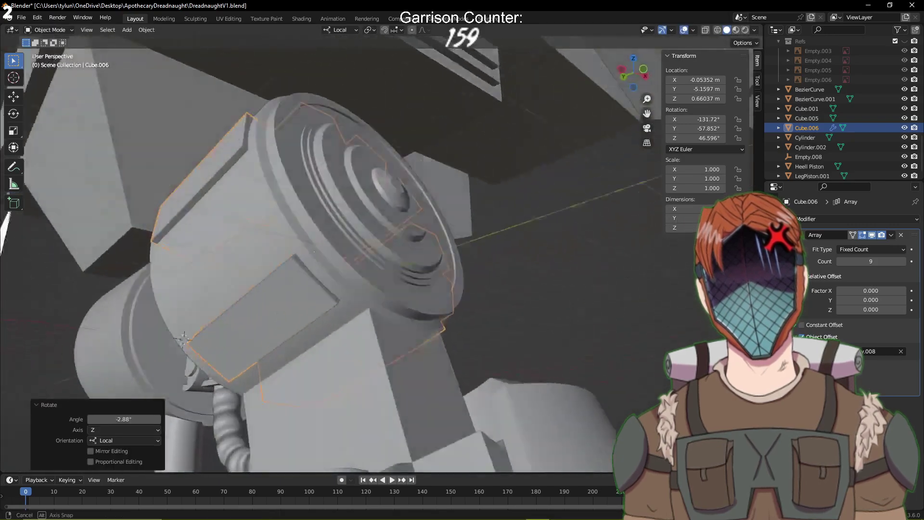
pyautogui.moveTo(717, 224)
pyautogui.mouseDown(button='middle')
pyautogui.moveTo(756, 258)
pyautogui.moveTo(681, 277)
pyautogui.moveTo(593, 262)
pyautogui.moveTo(713, 222)
pyautogui.mouseUp(button='middle')
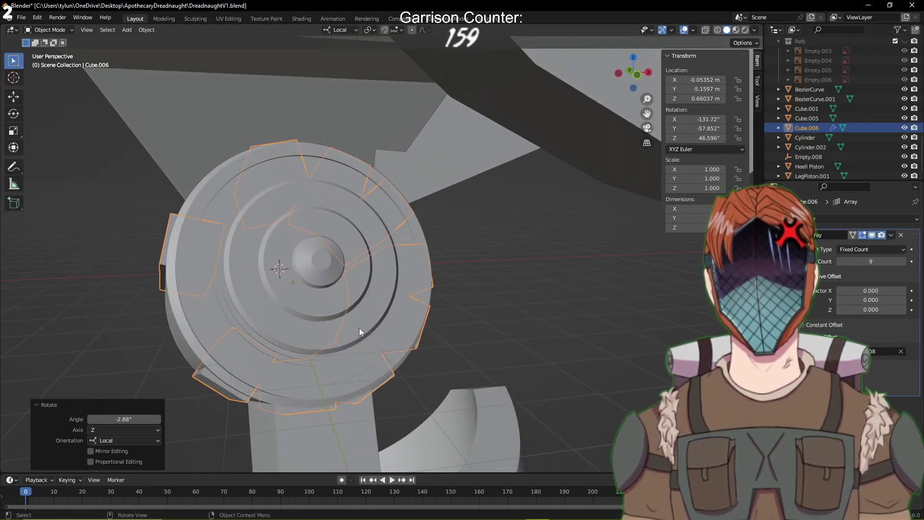
# Try rotating the block by -16.5° around the view axis, save the file, and undo that rotation
pyautogui.press('r')
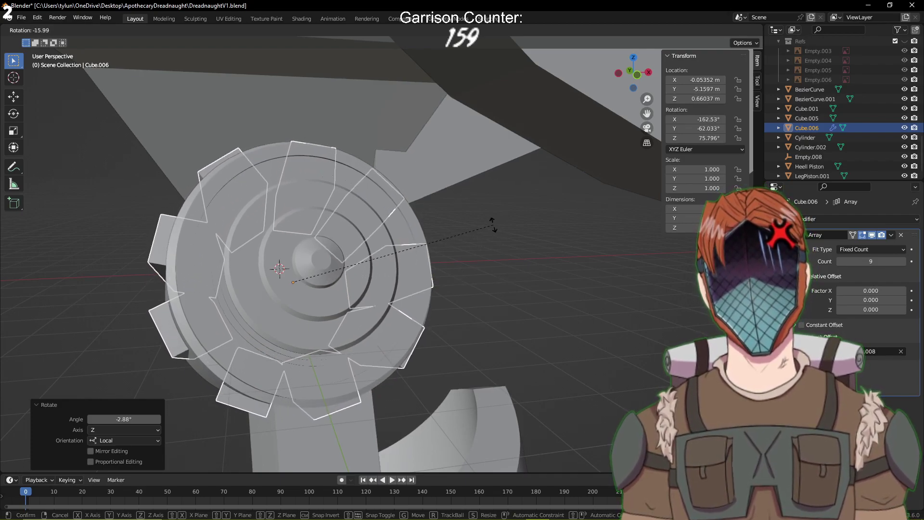
pyautogui.click(488, 224)
pyautogui.moveTo(488, 224); pyautogui.dragTo(385, 232, button='middle')
pyautogui.hotkey('ctrl', 's')
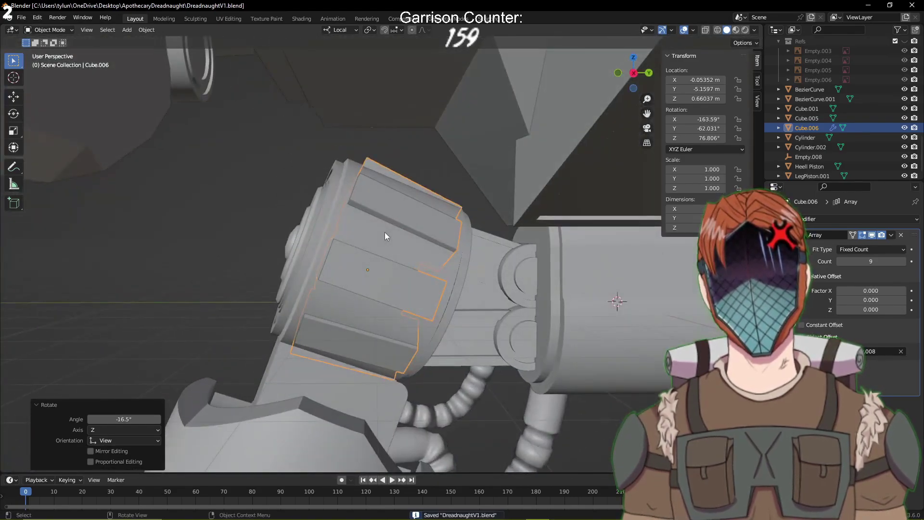
pyautogui.hotkey('ctrl', 'z')
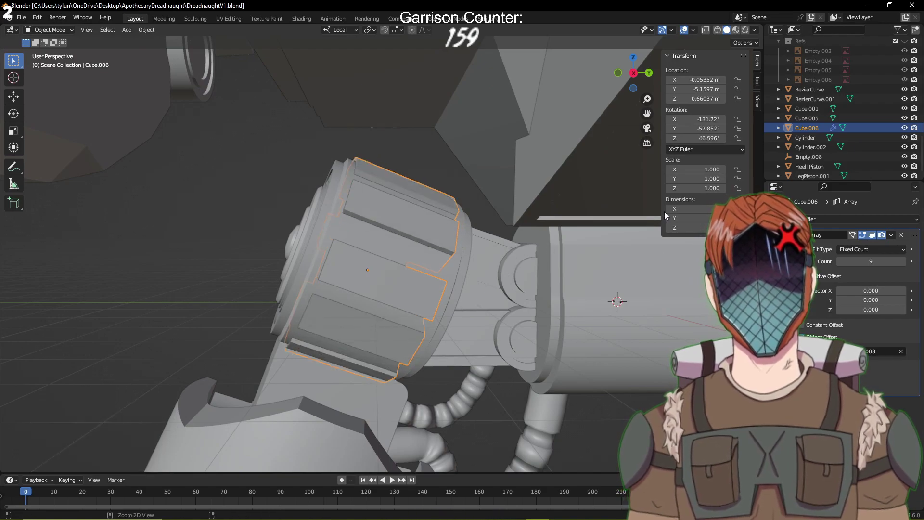
# Rotate the block by -1.04° around its local Z axis to fine-tune the array spacing
pyautogui.press('r')
pyautogui.press('z')
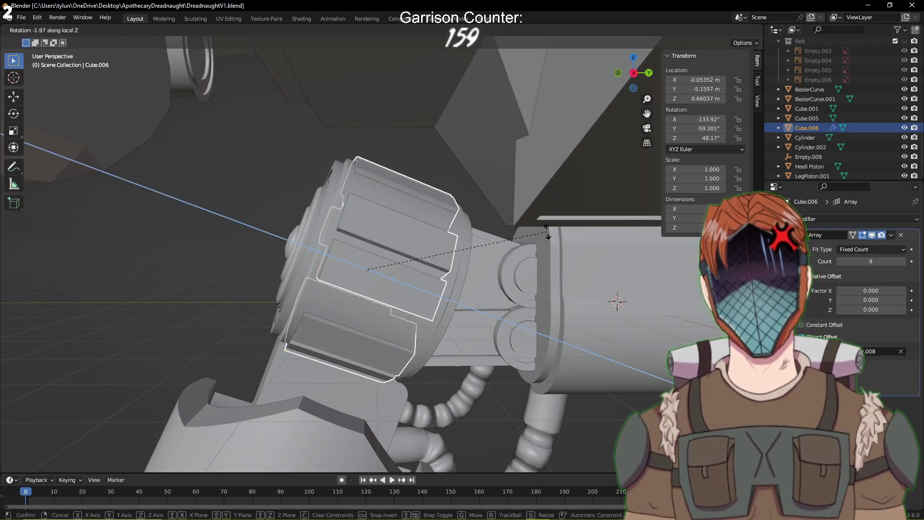
pyautogui.click(538, 236)
pyautogui.moveTo(538, 235); pyautogui.dragTo(613, 234, button='middle')
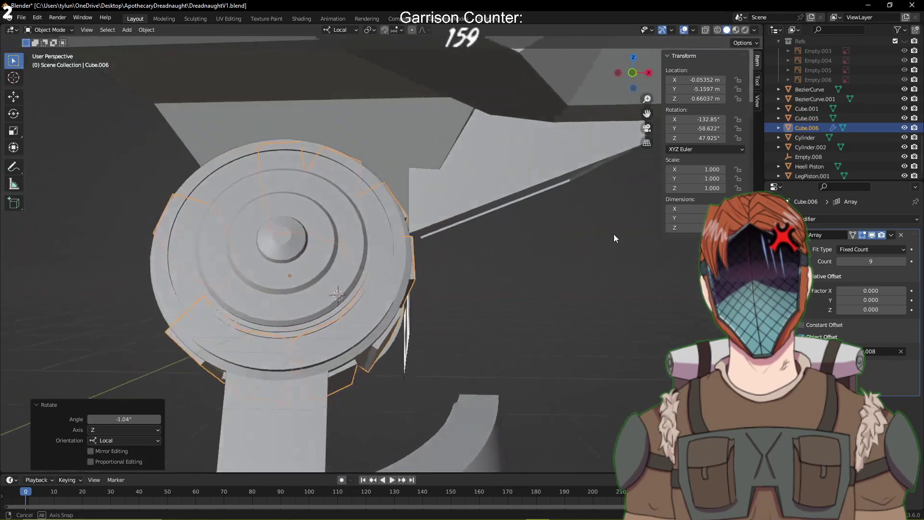
pyautogui.press('r')
pyautogui.press('z')
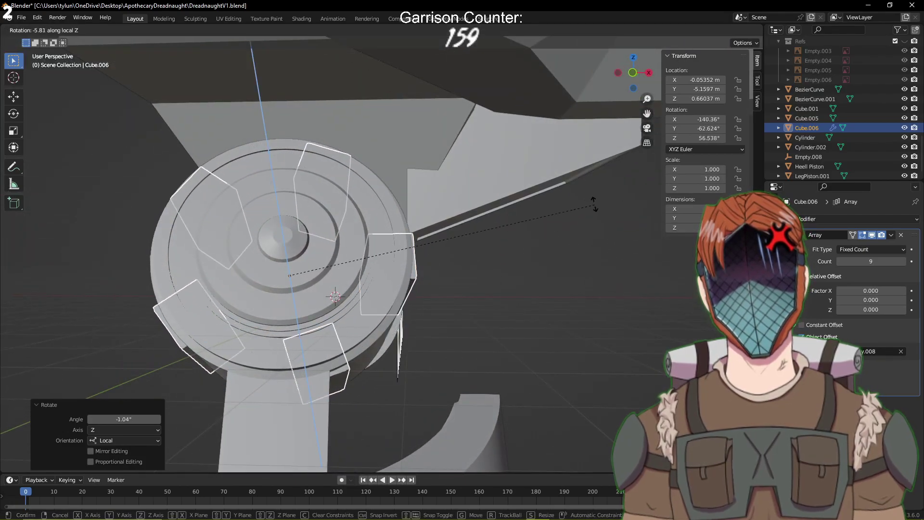
pyautogui.rightClick(574, 165)
# Inspect the raised blocks around the hip cylinder and compare them with the Dreadnought reference artwork
pyautogui.moveTo(576, 178); pyautogui.dragTo(484, 215, button='middle')
pyautogui.press('Tab')
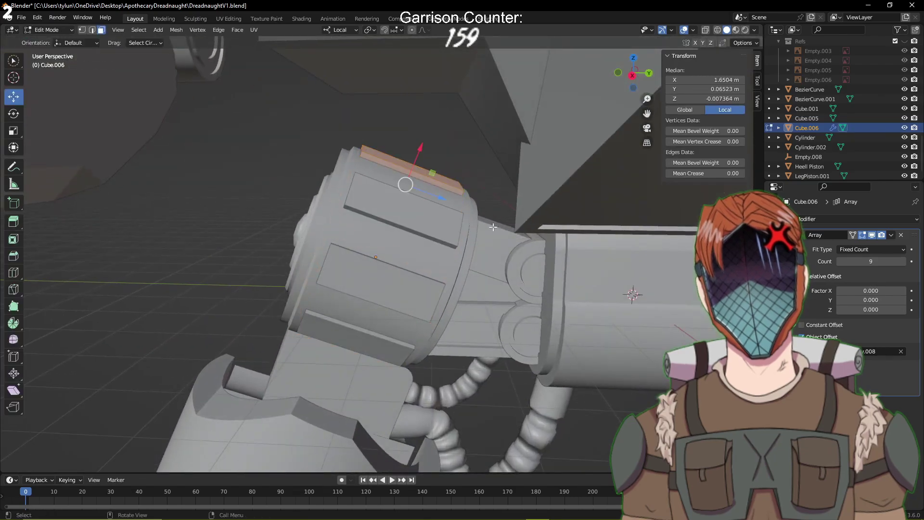
pyautogui.scroll(-5, 533, 323)
pyautogui.click(533, 322)
pyautogui.moveTo(533, 322); pyautogui.dragTo(698, 276, button='middle')
pyautogui.moveTo(467, 260); pyautogui.dragTo(149, 306, button='middle')
pyautogui.scroll(-5, 529, 310)
pyautogui.scroll(-6, 486, 311)
pyautogui.scroll(-2, 487, 312)
pyautogui.keyDown('shift'); pyautogui.moveTo(486, 312); pyautogui.dragTo(319, 299, button='middle'); pyautogui.keyUp('shift')
pyautogui.scroll(4, 515, 265)
pyautogui.keyDown('shift'); pyautogui.moveTo(515, 262); pyautogui.dragTo(333, 275, button='middle'); pyautogui.keyUp('shift')
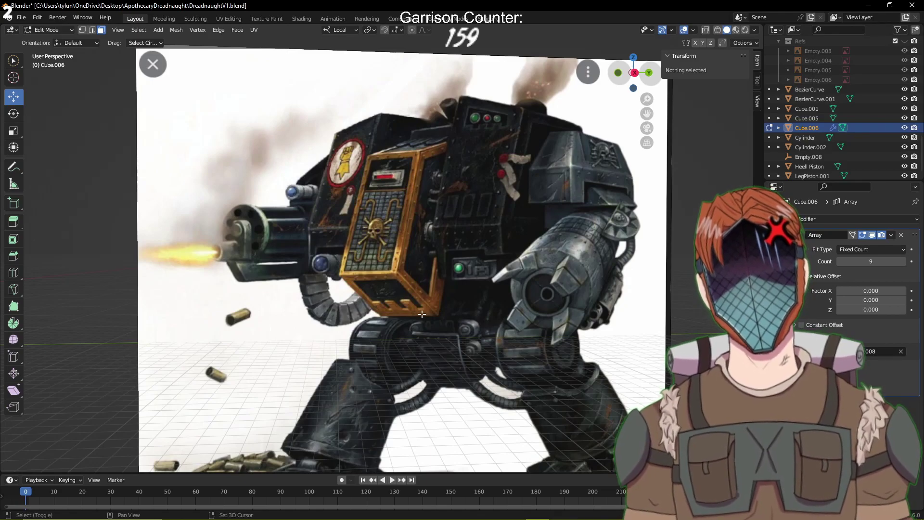
pyautogui.scroll(-5, 409, 316)
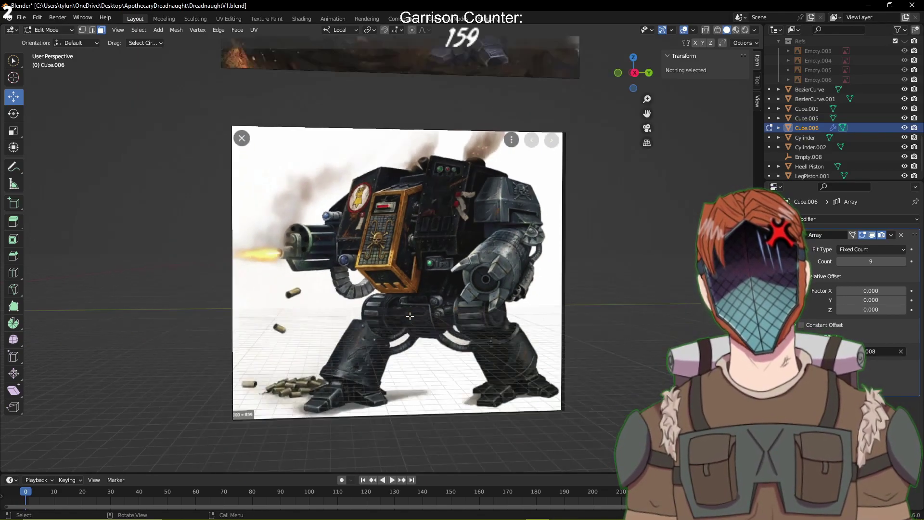
pyautogui.keyDown('shift'); pyautogui.moveTo(60, 314); pyautogui.dragTo(476, 332, button='middle'); pyautogui.keyUp('shift')
pyautogui.moveTo(441, 335); pyautogui.dragTo(191, 241, button='middle')
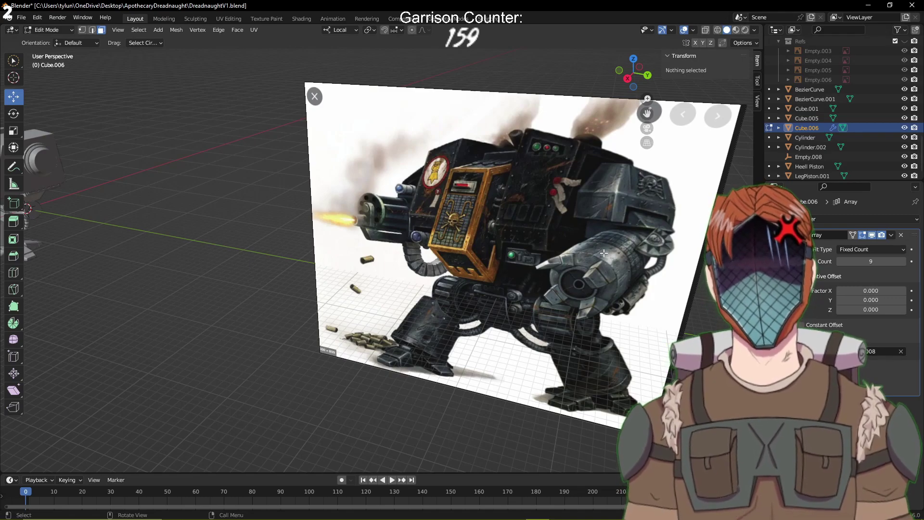
pyautogui.keyDown('shift'); pyautogui.moveTo(202, 274); pyautogui.dragTo(502, 212, button='middle'); pyautogui.keyUp('shift')
pyautogui.scroll(-2, 888, 70)
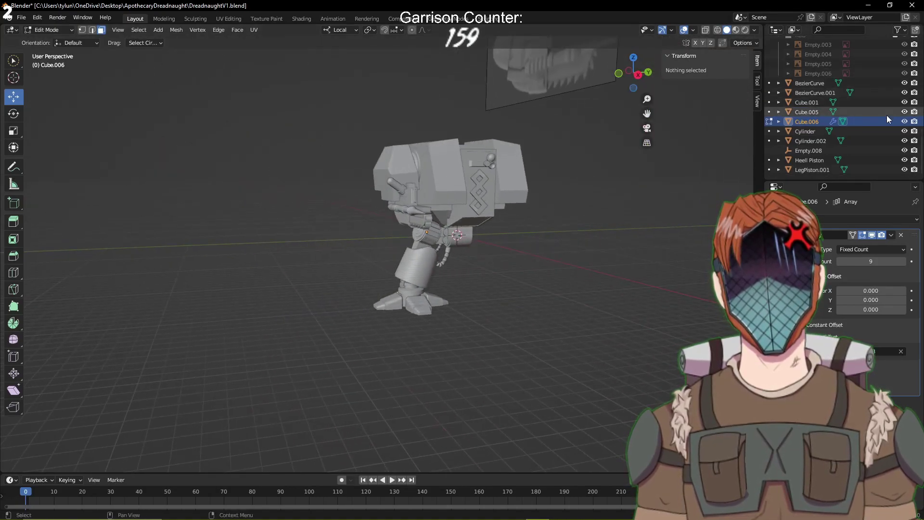
# Try to select the loose objects from BezierCurve to LegPiston.001 in the outliner and move them into the collection above
pyautogui.click(865, 84)
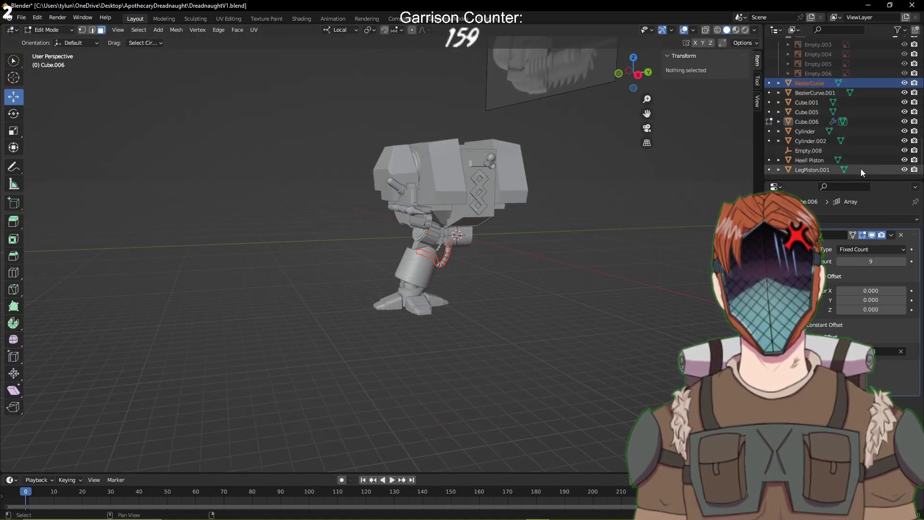
pyautogui.scroll(5, 858, 140)
pyautogui.scroll(-1, 858, 138)
pyautogui.moveTo(862, 159); pyautogui.dragTo(865, 103)
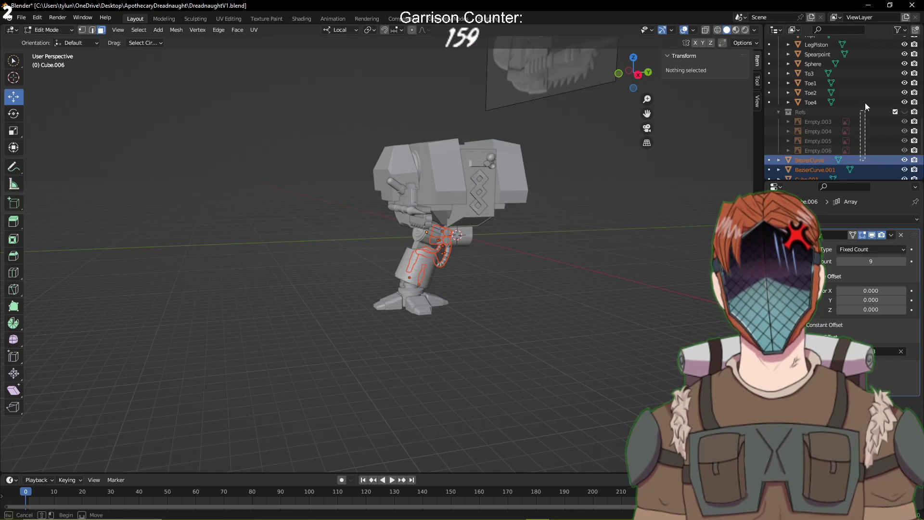
pyautogui.scroll(-4, 868, 163)
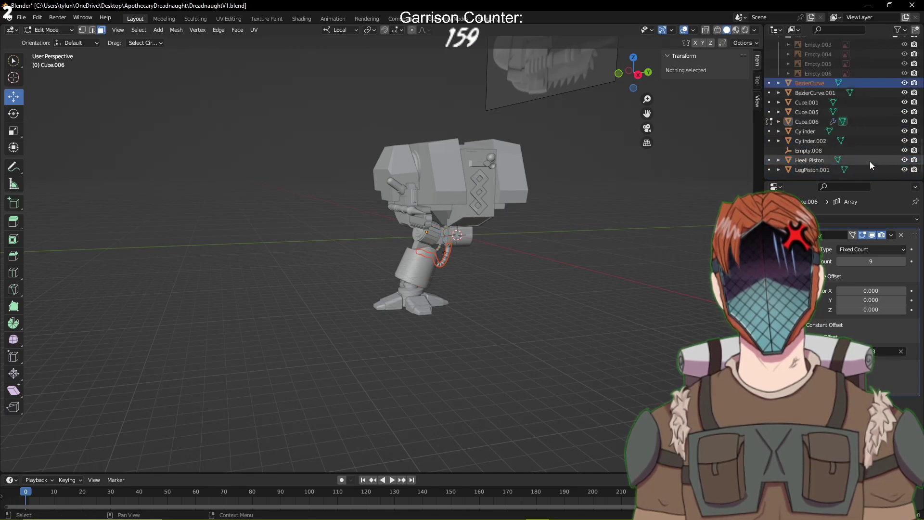
pyautogui.keyDown('shift'); pyautogui.click(865, 170); pyautogui.keyUp('shift')
pyautogui.scroll(3, 862, 81)
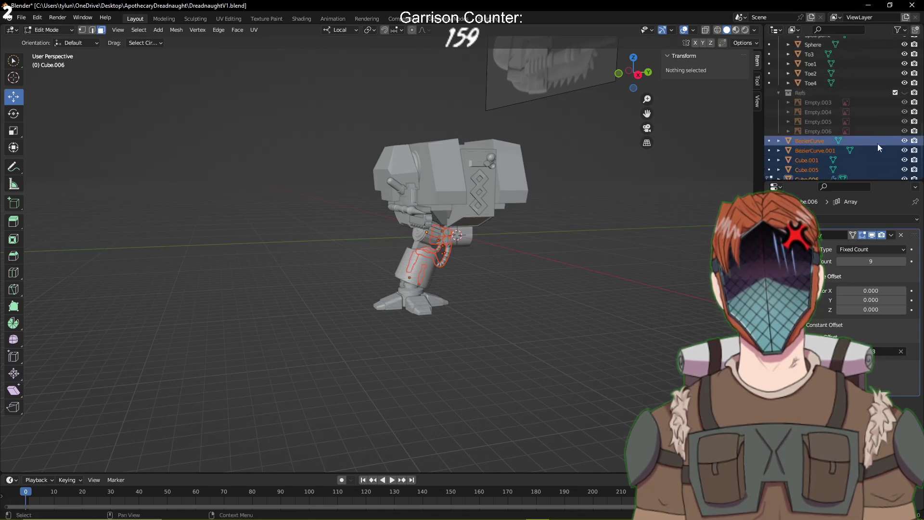
pyautogui.moveTo(874, 153); pyautogui.dragTo(874, 90)
pyautogui.rightClick(873, 144)
pyautogui.press('Escape')
pyautogui.moveTo(869, 140); pyautogui.dragTo(872, 107)
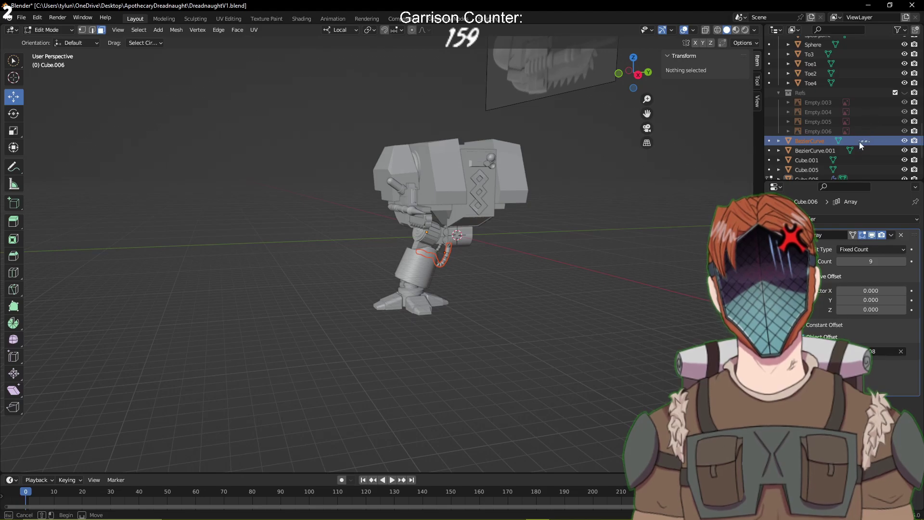
pyautogui.moveTo(859, 141); pyautogui.dragTo(870, 163)
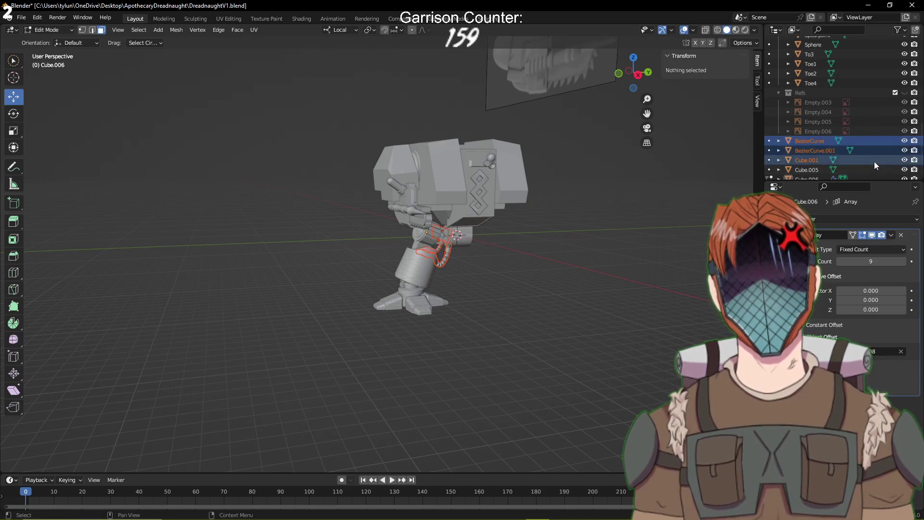
pyautogui.rightClick(875, 165)
pyautogui.click(887, 162)
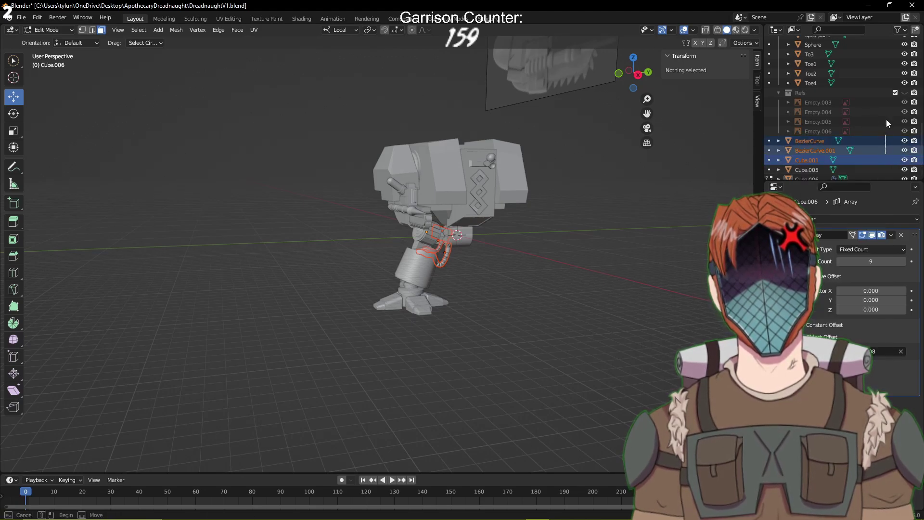
pyautogui.moveTo(886, 120); pyautogui.dragTo(887, 119)
pyautogui.click(880, 149)
# Select Toe1 and Toe2 in the outliner and save the file
pyautogui.click(856, 92)
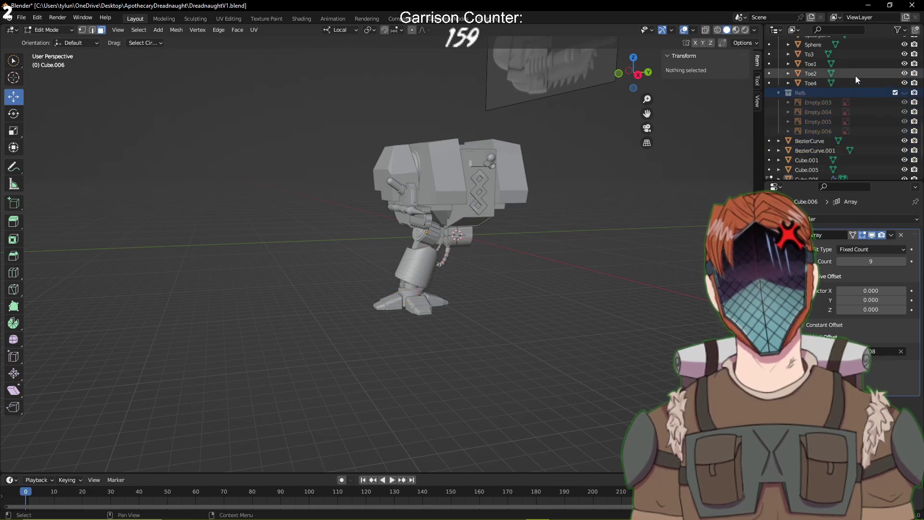
pyautogui.click(856, 74)
pyautogui.keyDown('ctrl'); pyautogui.click(856, 64); pyautogui.keyUp('ctrl')
pyautogui.hotkey('ctrl', 's')
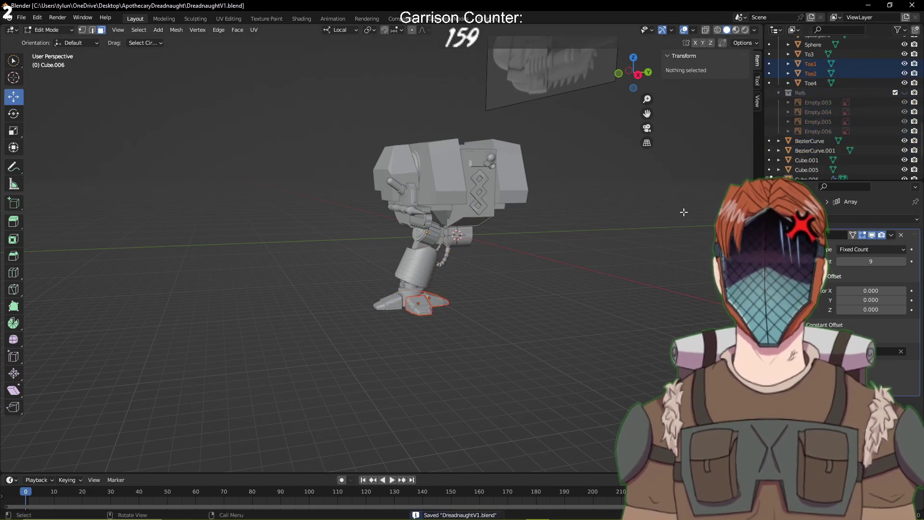
# Copy the shoulder armour block in Object Mode, paste it, and move the copy about -8.18 m in X and -11.4 m in Y
pyautogui.moveTo(684, 212); pyautogui.dragTo(557, 221, button='middle')
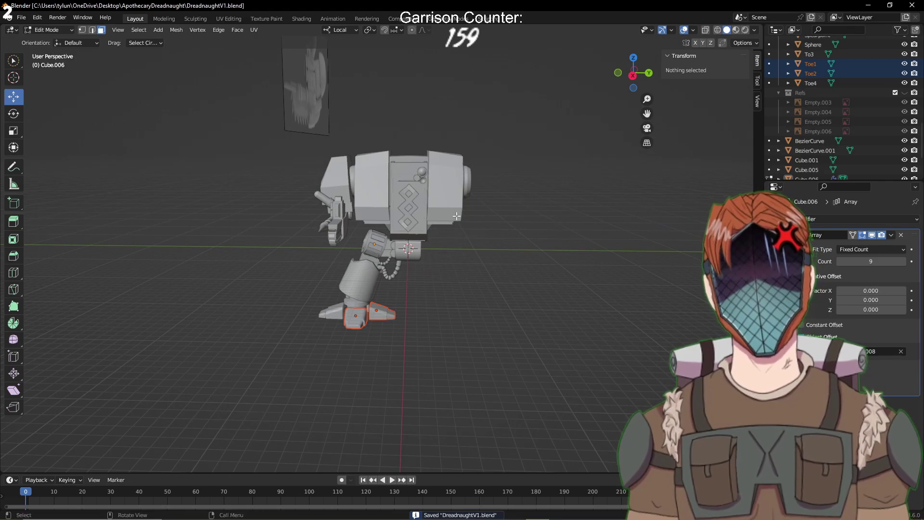
pyautogui.moveTo(456, 216); pyautogui.dragTo(388, 250, button='middle')
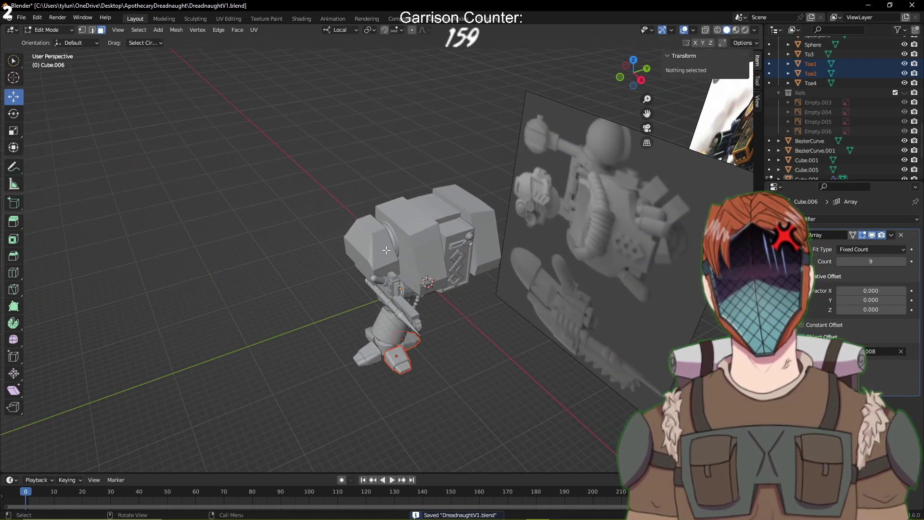
pyautogui.press('Tab')
pyautogui.click(386, 250)
pyautogui.scroll(5, 433, 253)
pyautogui.keyDown('shift'); pyautogui.moveTo(480, 255); pyautogui.dragTo(499, 227, button='middle'); pyautogui.keyUp('shift')
pyautogui.scroll(2, 547, 196)
pyautogui.scroll(-5, 535, 212)
pyautogui.hotkey('ctrl', 'c')
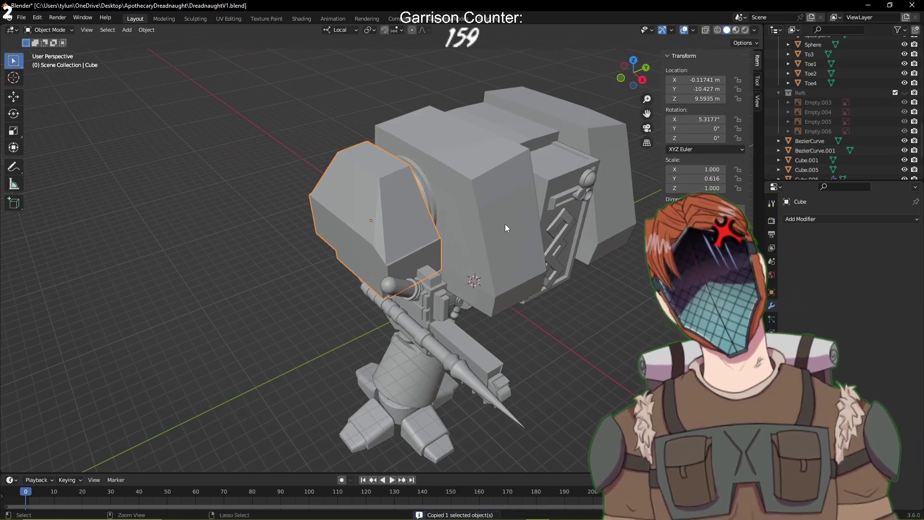
pyautogui.hotkey('ctrl', 'v')
pyautogui.press('g')
pyautogui.click(290, 224)
# Try mirroring the pasted shoulder block along its local X axis
pyautogui.rightClick(194, 234)
pyautogui.moveTo(195, 235)
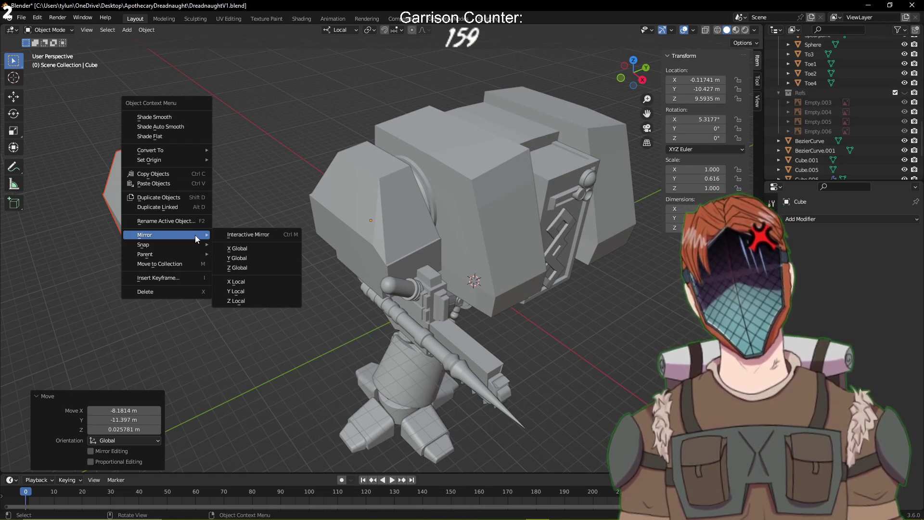
pyautogui.click(246, 282)
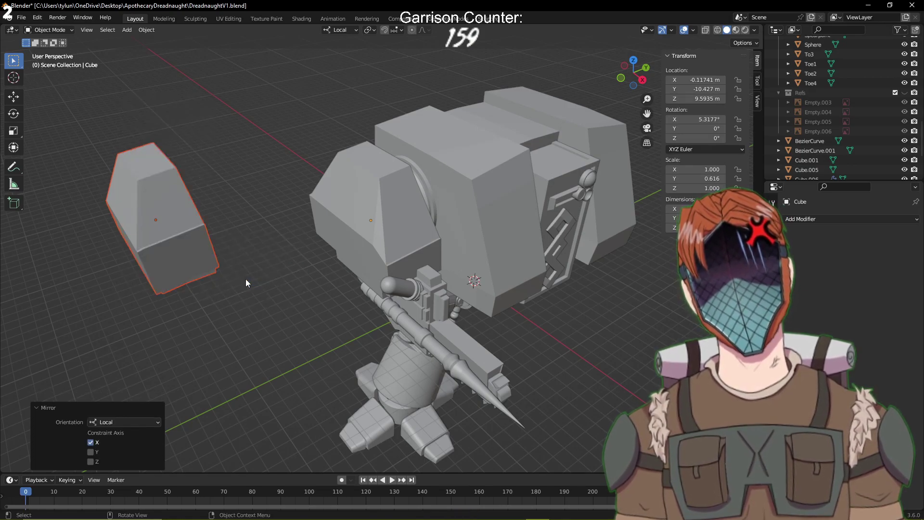
pyautogui.moveTo(246, 279)
pyautogui.mouseDown(button='middle')
pyautogui.moveTo(319, 255)
pyautogui.moveTo(261, 275)
pyautogui.mouseUp(button='middle')
# Mirror the pasted shoulder block along the global Y axis
pyautogui.click(175, 233)
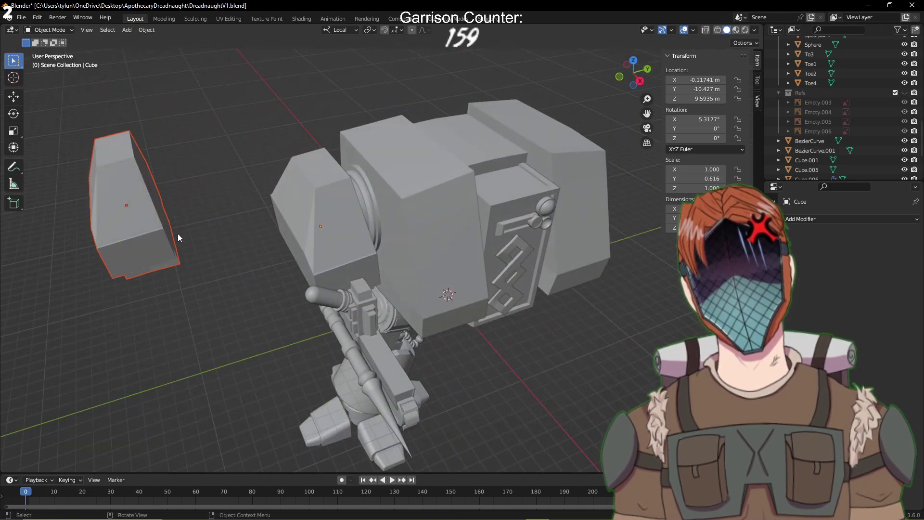
pyautogui.rightClick(176, 232)
pyautogui.moveTo(163, 229)
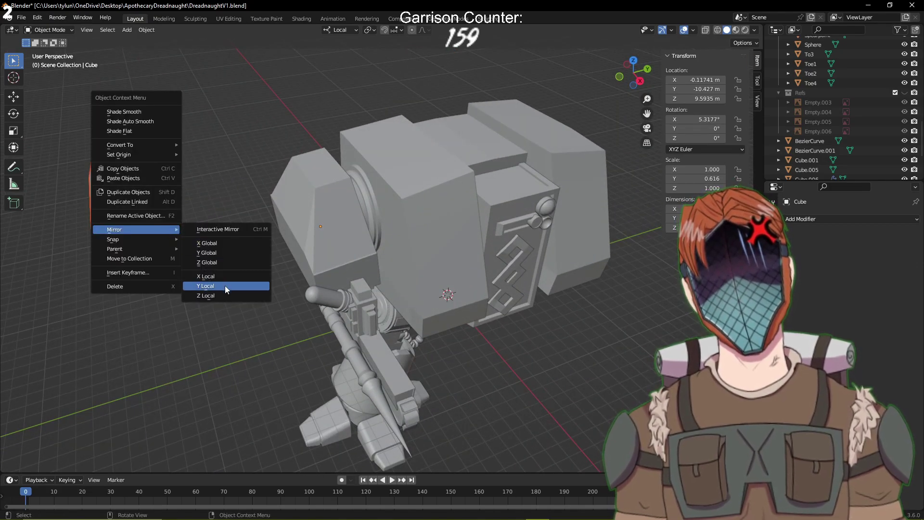
pyautogui.click(221, 254)
# Move the mirrored shoulder block about 32.1 m along Y in right orthographic view to the torso's opposite side, and save the file
pyautogui.moveTo(221, 256); pyautogui.dragTo(241, 234, button='middle')
pyautogui.press('KP_3')
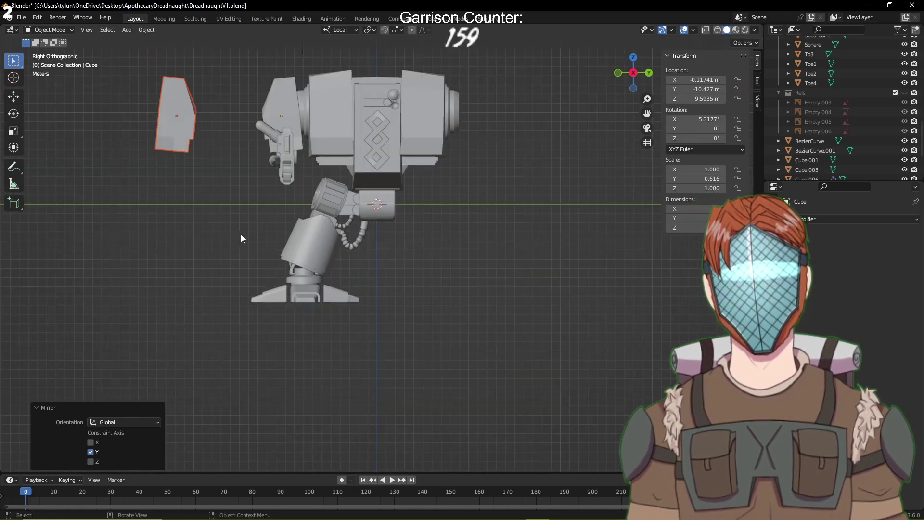
pyautogui.press('g')
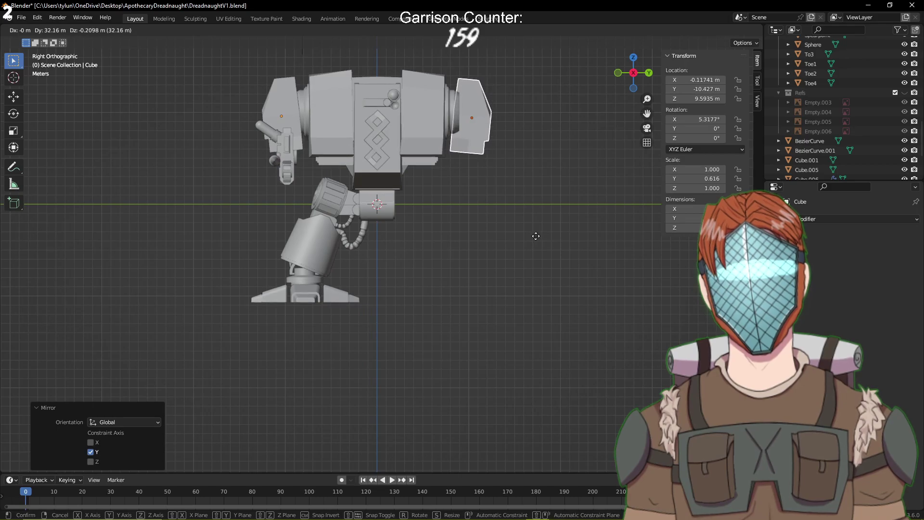
pyautogui.click(536, 236)
pyautogui.moveTo(536, 236); pyautogui.dragTo(416, 266, button='middle')
pyautogui.hotkey('ctrl', 's')
# Set the mirrored shoulder block's X location to -0.11741 m, matching the original block, and save the file
pyautogui.click(186, 226)
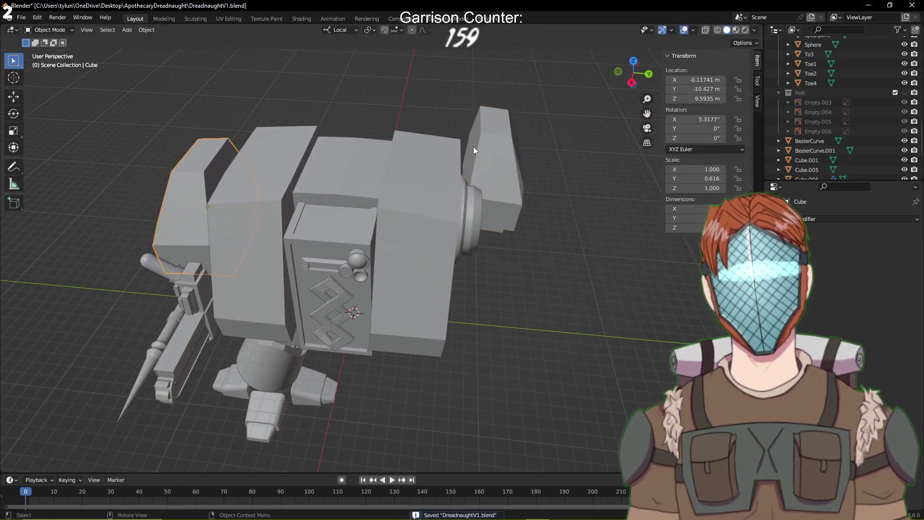
pyautogui.moveTo(472, 147); pyautogui.dragTo(544, 101, button='middle')
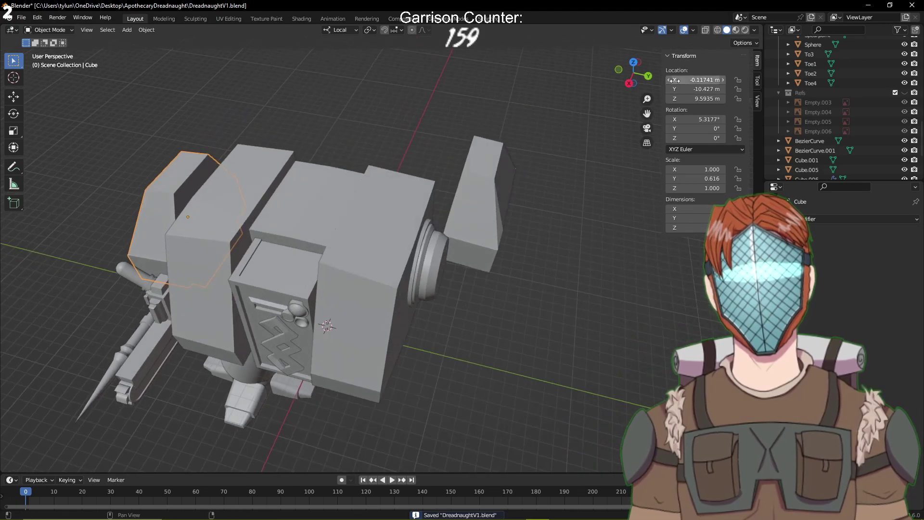
pyautogui.press('Escape')
pyautogui.click(490, 191)
pyautogui.click(710, 81)
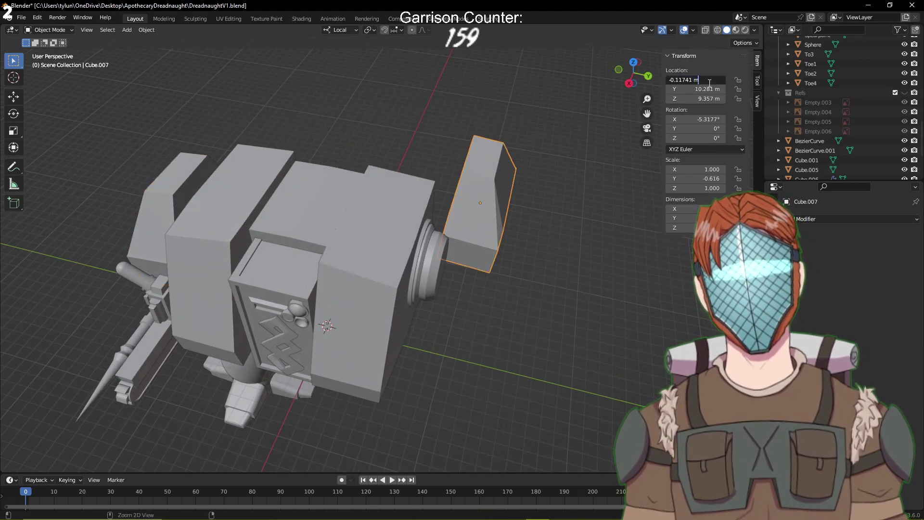
pyautogui.press('Return')
pyautogui.moveTo(559, 160); pyautogui.dragTo(573, 102, button='middle')
pyautogui.hotkey('ctrl', 's')
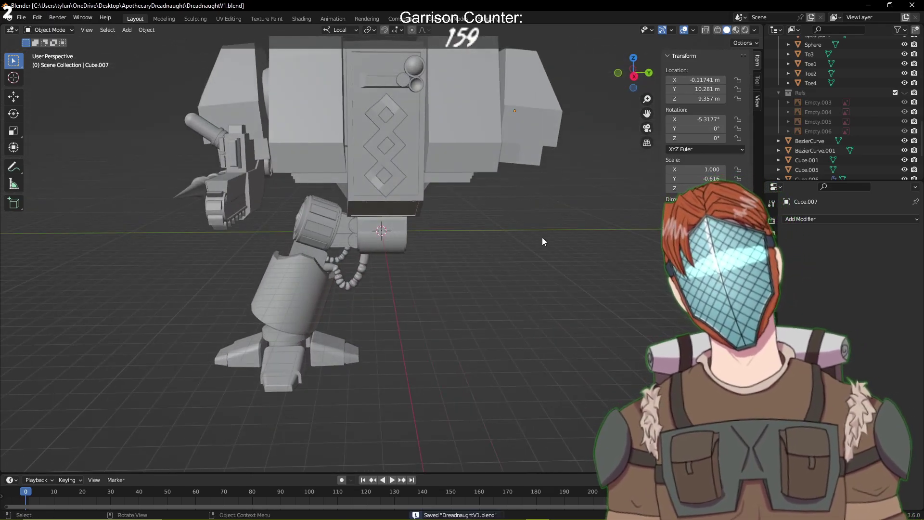
# Show the Refs collection's reference images and display the model in wireframe from the right orthographic view
pyautogui.moveTo(542, 241); pyautogui.dragTo(530, 262, button='middle')
pyautogui.scroll(2, 533, 257)
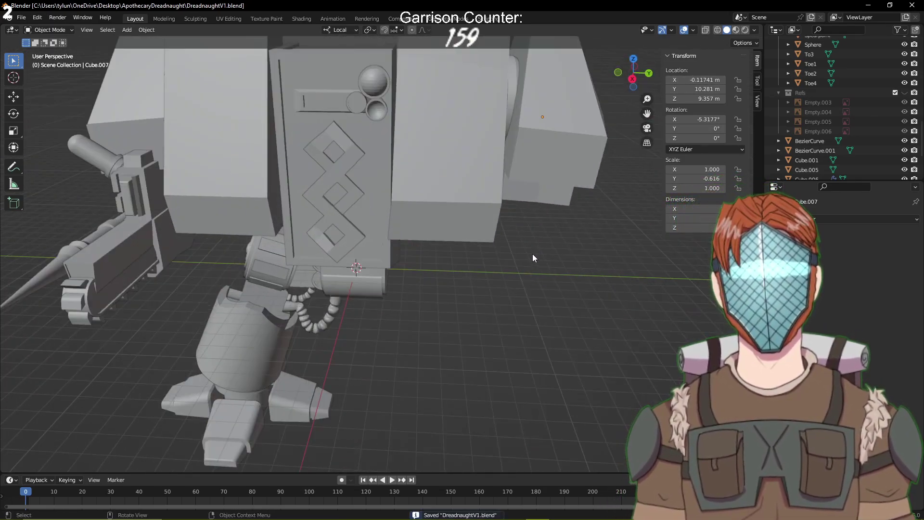
pyautogui.scroll(-6, 532, 258)
pyautogui.scroll(2, 831, 115)
pyautogui.click(905, 121)
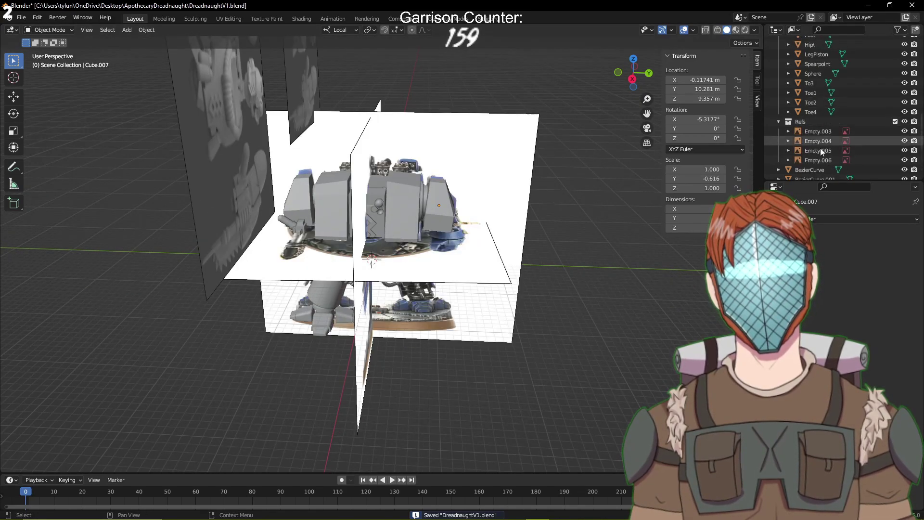
pyautogui.moveTo(618, 181); pyautogui.dragTo(588, 173, button='middle')
pyautogui.press('KP_1')
pyautogui.press('KP_3')
pyautogui.press('z')
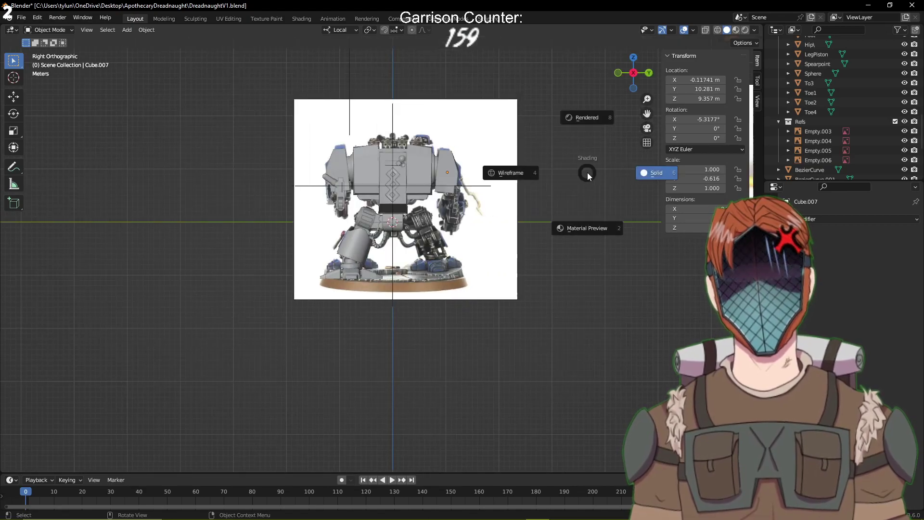
pyautogui.click(539, 175)
# Compare the mirrored shoulder block with the reference in wireframe, open its mesh in Edit Mode and return to solid shading
pyautogui.scroll(4, 537, 175)
pyautogui.scroll(5, 537, 175)
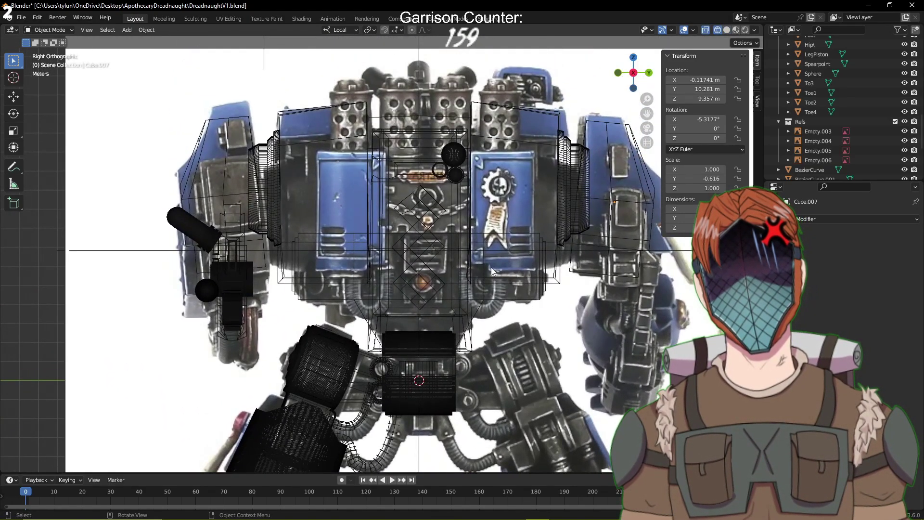
pyautogui.keyDown('shift'); pyautogui.moveTo(491, 267); pyautogui.dragTo(454, 277, button='middle'); pyautogui.keyUp('shift')
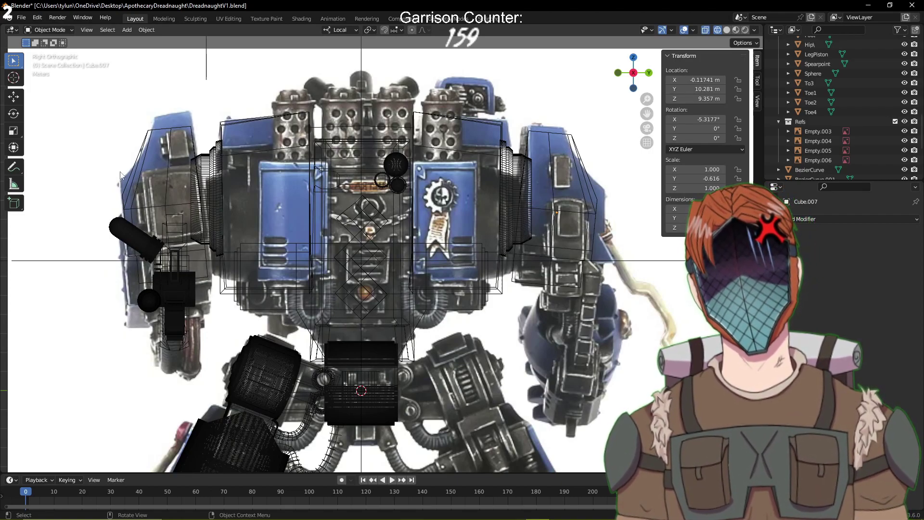
pyautogui.keyDown('shift'); pyautogui.moveTo(392, 284); pyautogui.dragTo(221, 283, button='middle'); pyautogui.keyUp('shift')
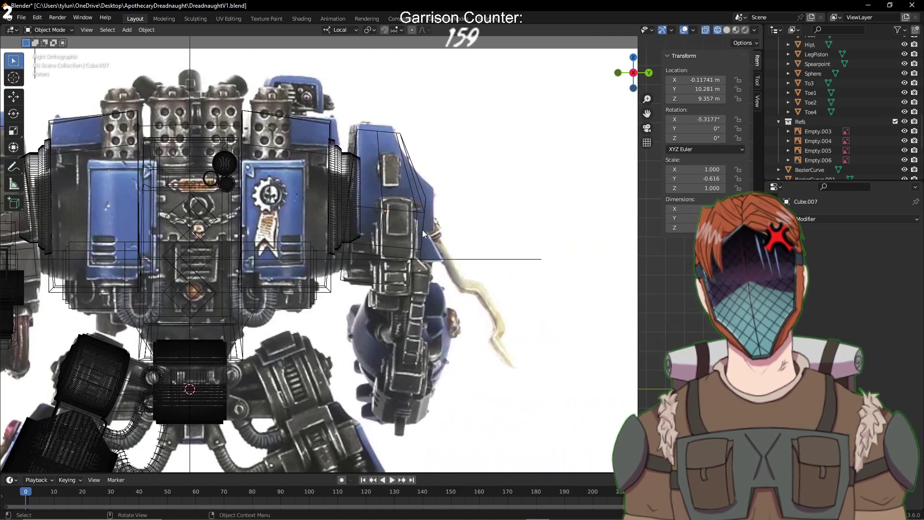
pyautogui.keyDown('shift'); pyautogui.moveTo(489, 277); pyautogui.dragTo(273, 295, button='middle'); pyautogui.keyUp('shift')
pyautogui.hotkey('ctrl', 'Tab')
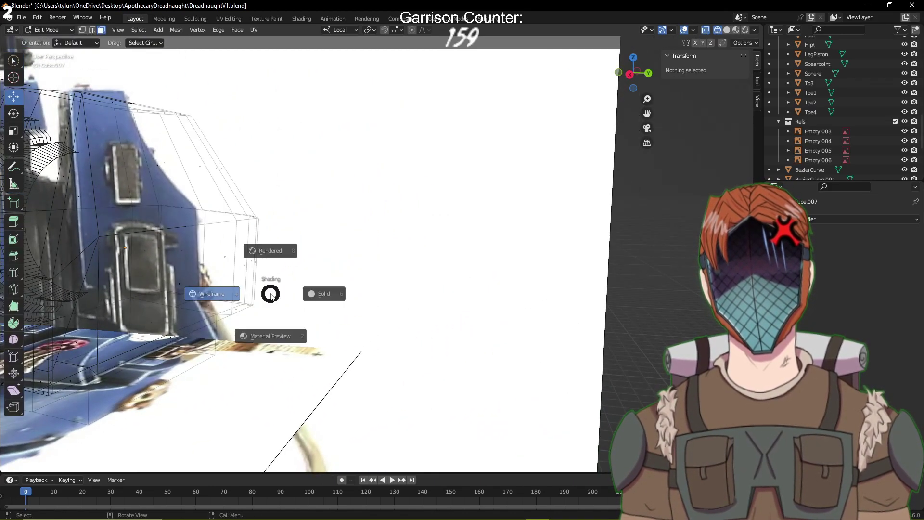
pyautogui.click(344, 300)
# Add a single horizontal loop cut around the lower part of the mirrored shoulder block with a slide factor of 0.068
pyautogui.moveTo(343, 300); pyautogui.dragTo(317, 253, button='middle')
pyautogui.click(316, 252)
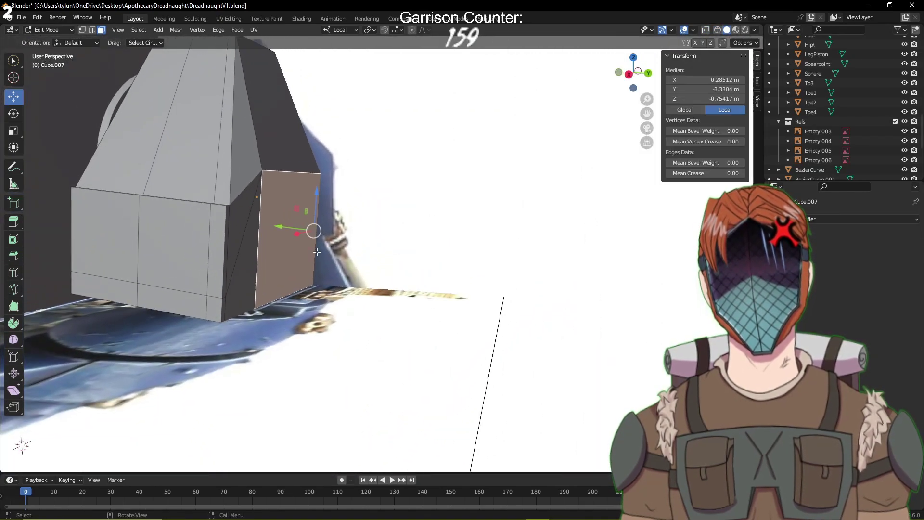
pyautogui.click(266, 244)
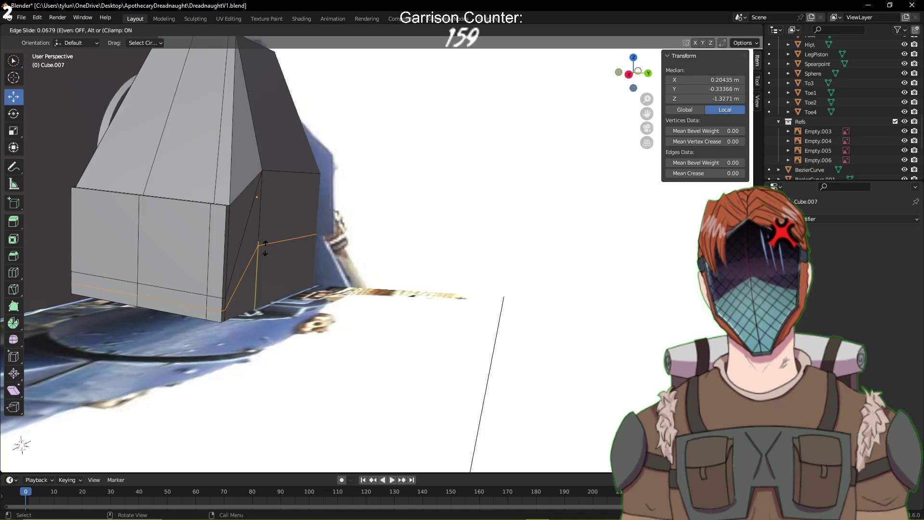
pyautogui.click(266, 247)
pyautogui.moveTo(260, 241); pyautogui.dragTo(299, 241, button='middle')
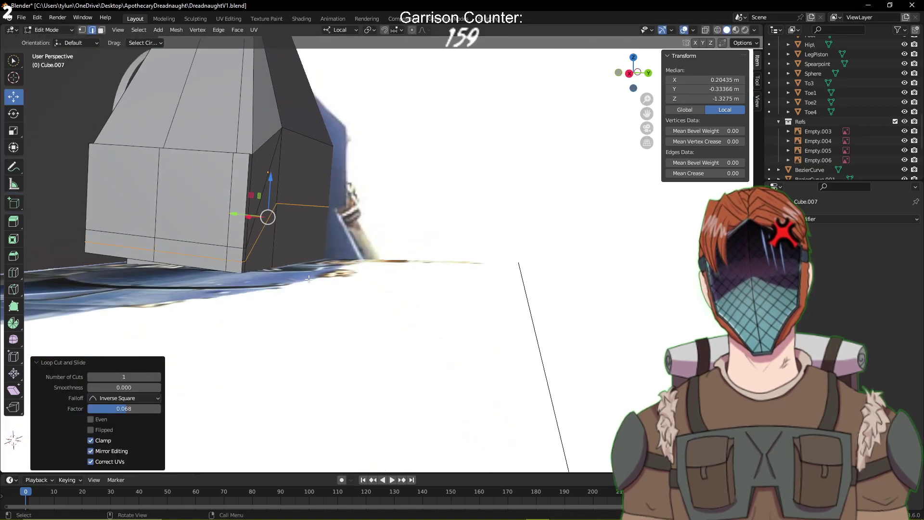
# Hide the Refs collection and extrude the shoulder block's lower outer side face by 0.027513 m
pyautogui.click(905, 122)
pyautogui.click(332, 256)
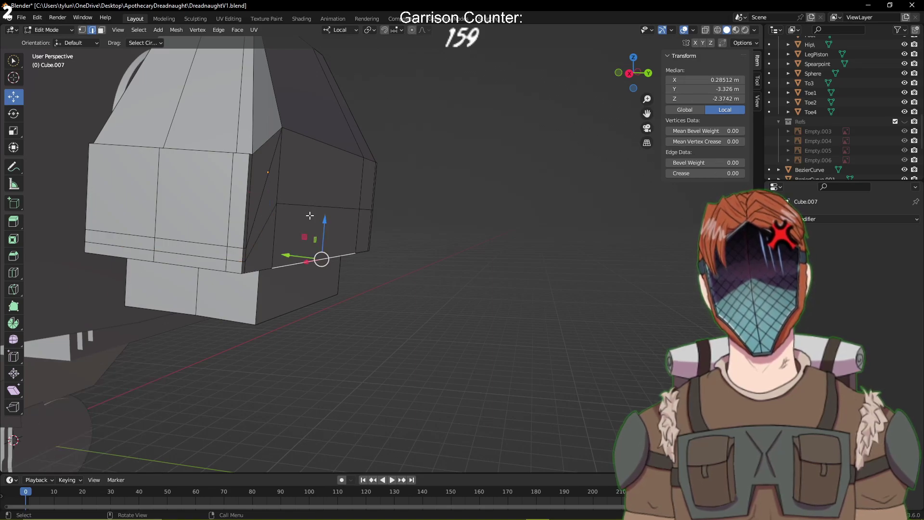
pyautogui.click(101, 30)
pyautogui.click(315, 236)
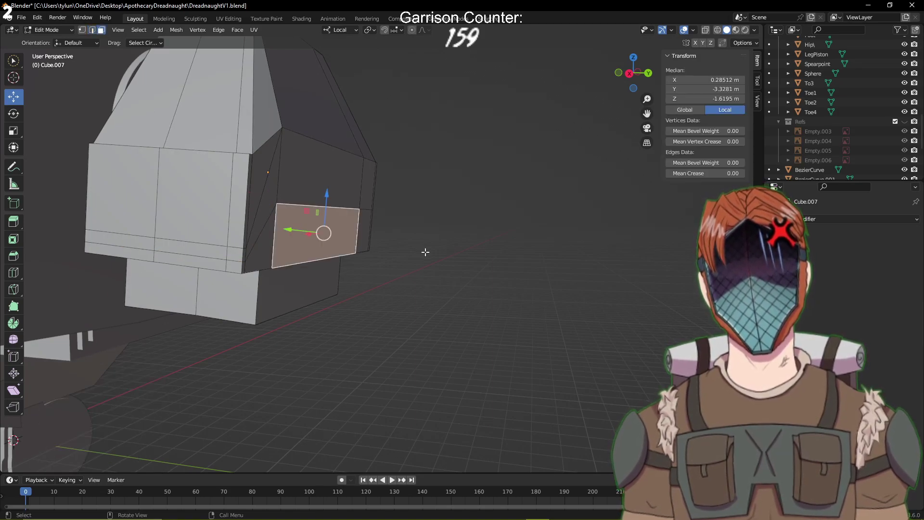
pyautogui.moveTo(423, 252); pyautogui.dragTo(456, 270, button='middle')
pyautogui.press('e')
pyautogui.click(458, 273)
# Move the extruded face's lower edge outward -0.72465 m along local Y, save the file and return to Object Mode
pyautogui.scroll(4, 499, 355)
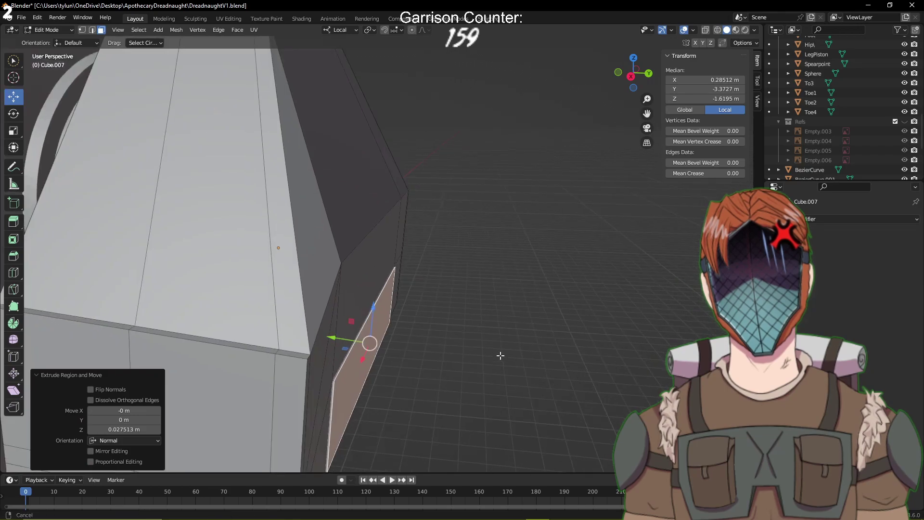
pyautogui.click(92, 30)
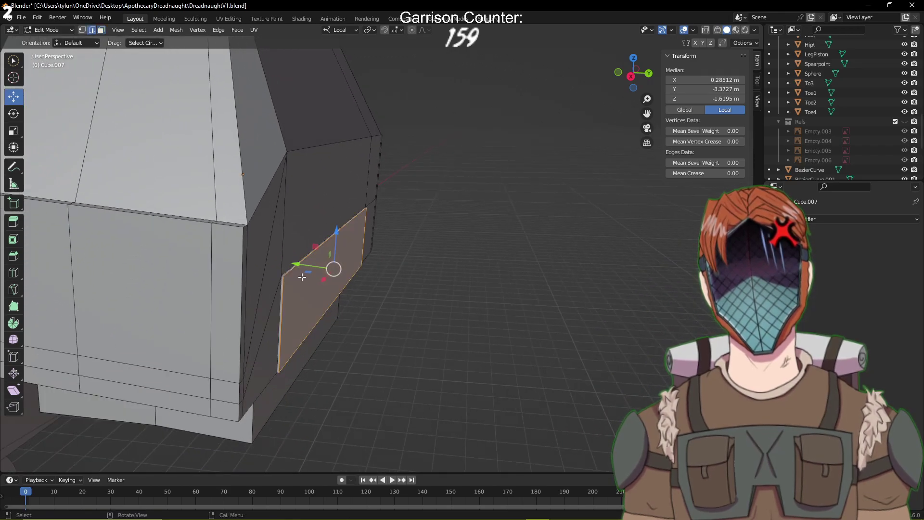
pyautogui.click(326, 311)
pyautogui.moveTo(298, 302); pyautogui.dragTo(347, 305)
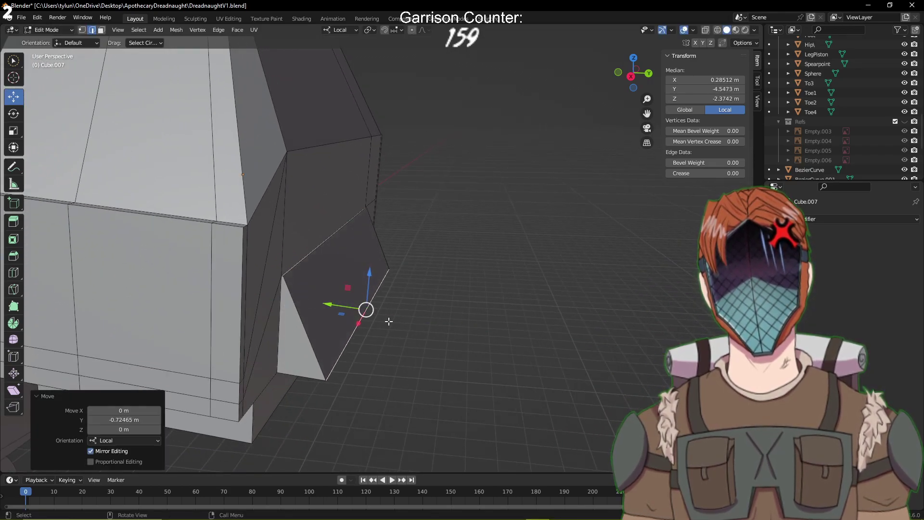
pyautogui.scroll(-6, 438, 283)
pyautogui.hotkey('ctrl', 's')
pyautogui.press('Tab')
pyautogui.moveTo(443, 278); pyautogui.dragTo(449, 300, button='middle')
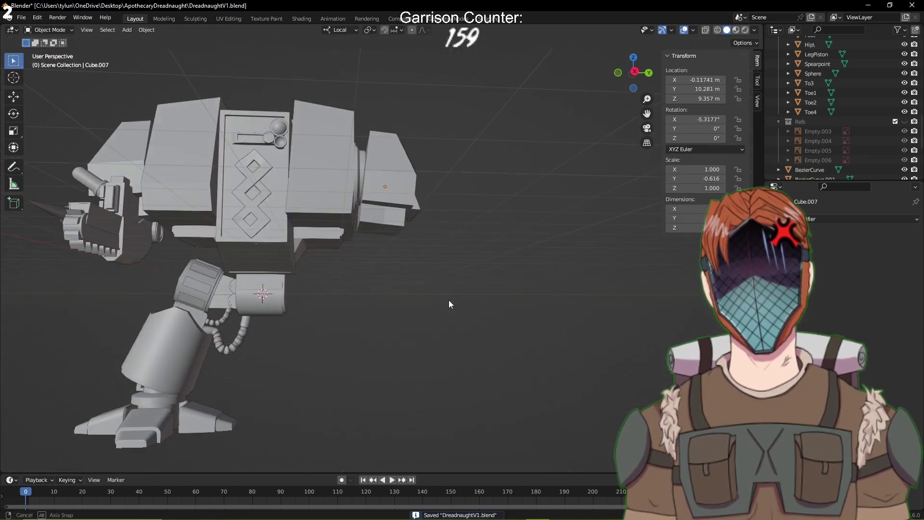
# Show the Refs collection again and examine the claw arm's shape in the reference images from several angles
pyautogui.click(905, 122)
pyautogui.moveTo(561, 219); pyautogui.dragTo(111, 189, button='middle')
pyautogui.scroll(-7, 518, 208)
pyautogui.scroll(5, 368, 221)
pyautogui.keyDown('shift'); pyautogui.moveTo(368, 222); pyautogui.dragTo(558, 247, button='middle'); pyautogui.keyUp('shift')
pyautogui.scroll(-2, 542, 245)
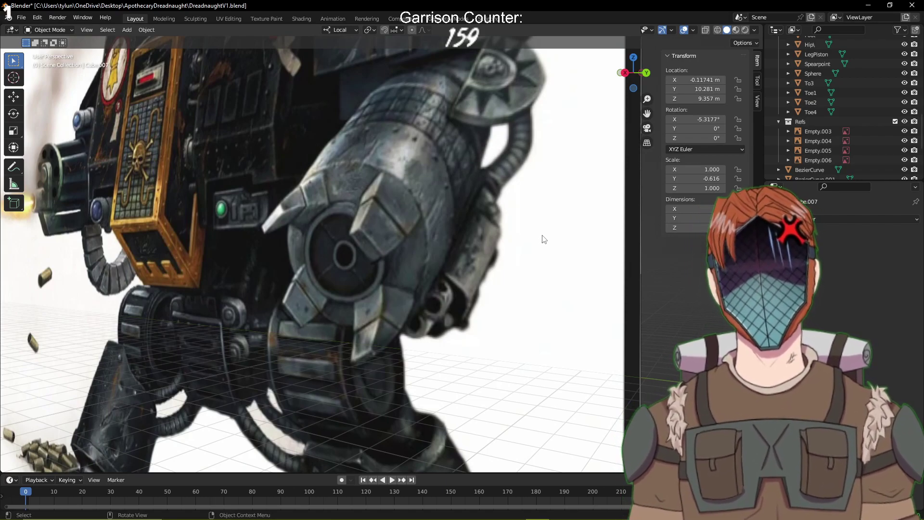
pyautogui.scroll(-10, 512, 267)
pyautogui.moveTo(244, 294); pyautogui.dragTo(464, 211, button='middle')
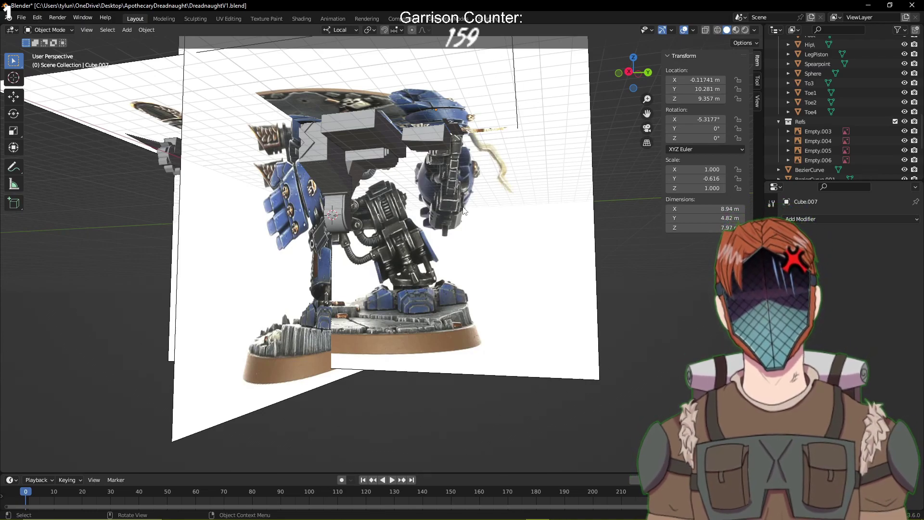
pyautogui.moveTo(464, 210)
pyautogui.mouseDown(button='middle')
pyautogui.moveTo(476, 233)
pyautogui.moveTo(342, 259)
pyautogui.moveTo(500, 276)
pyautogui.moveTo(392, 268)
pyautogui.moveTo(431, 297)
pyautogui.moveTo(258, 297)
pyautogui.moveTo(245, 309)
pyautogui.moveTo(284, 331)
pyautogui.moveTo(392, 262)
pyautogui.moveTo(200, 283)
pyautogui.moveTo(197, 272)
pyautogui.mouseUp(button='middle')
# Save the file, add a 100-vertex cylinder and move it 27.533 m along Y and 5.2738 m along Z in right orthographic view
pyautogui.hotkey('ctrl', 's')
pyautogui.hotkey('shift', 'a')
pyautogui.moveTo(193, 177)
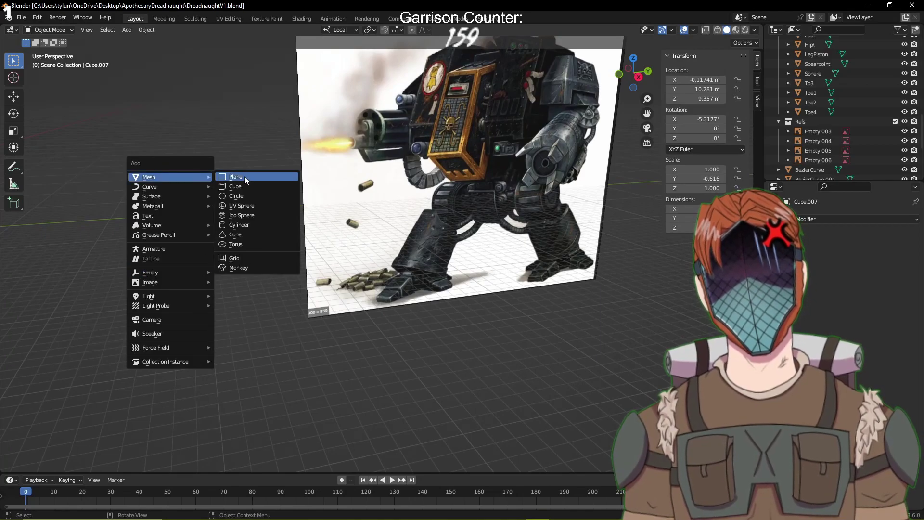
pyautogui.click(249, 221)
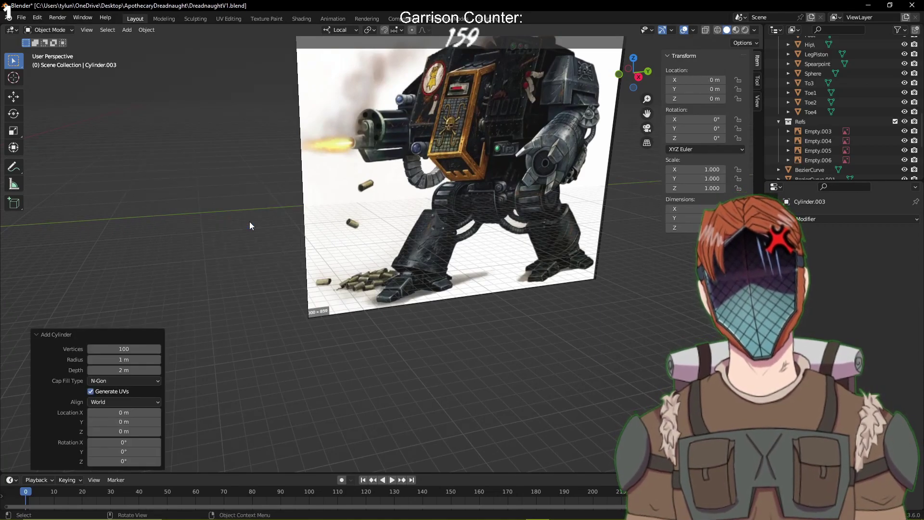
pyautogui.press('KP_1')
pyautogui.press('KP_Decimal')
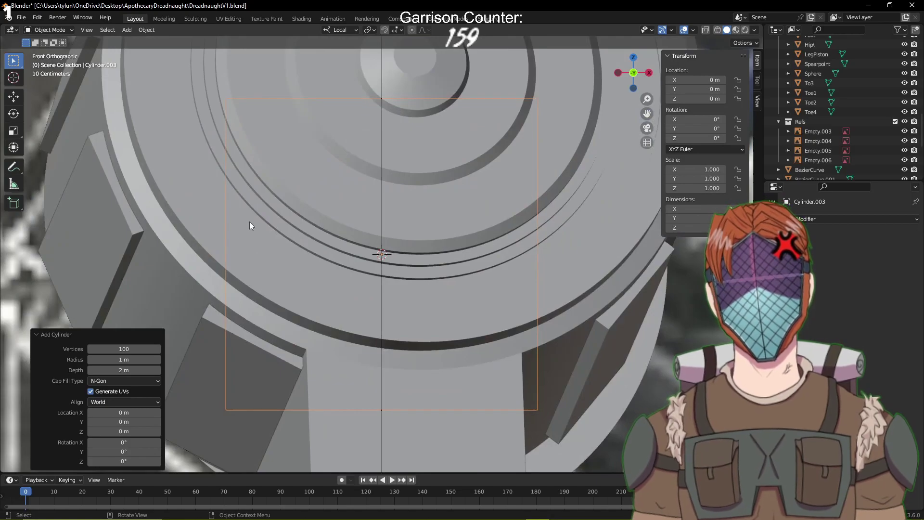
pyautogui.press('KP_3')
pyautogui.scroll(-10, 257, 256)
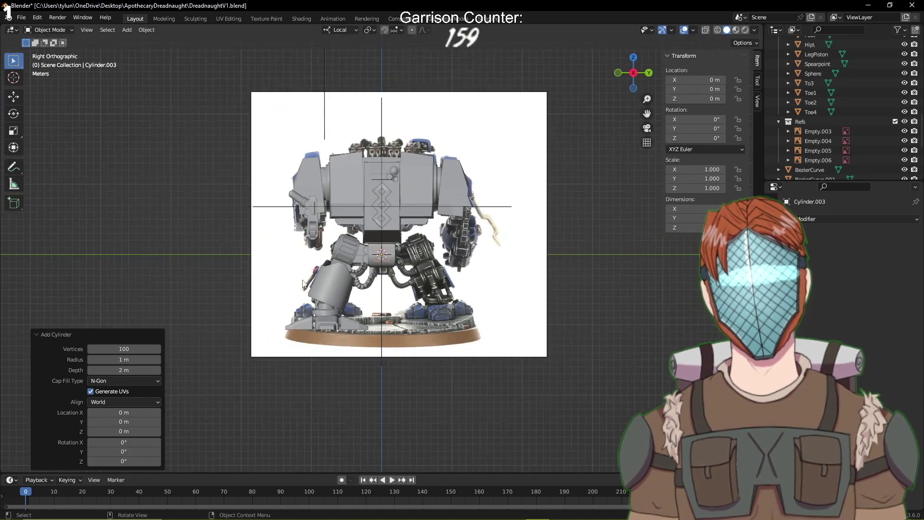
pyautogui.press('g')
pyautogui.click(496, 243)
# Move the black Dreadnought reference artwork -39.779 m along Y and 2.0547 m along Z, beside the model
pyautogui.keyDown('shift'); pyautogui.moveTo(520, 274); pyautogui.dragTo(199, 274, button='middle'); pyautogui.keyUp('shift')
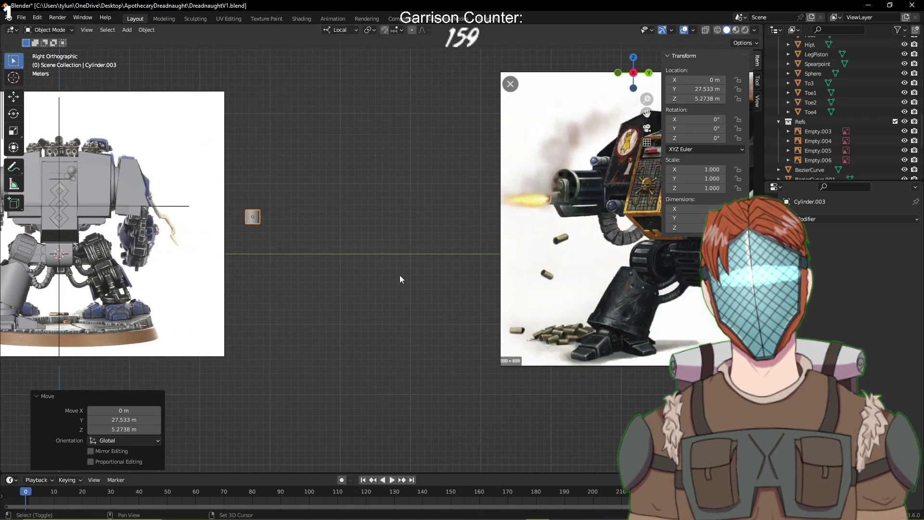
pyautogui.keyDown('shift'); pyautogui.moveTo(413, 276); pyautogui.dragTo(464, 268, button='middle'); pyautogui.keyUp('shift')
pyautogui.scroll(2, 443, 264)
pyautogui.scroll(-3, 443, 265)
pyautogui.click(636, 279)
pyautogui.press('g')
pyautogui.click(436, 266)
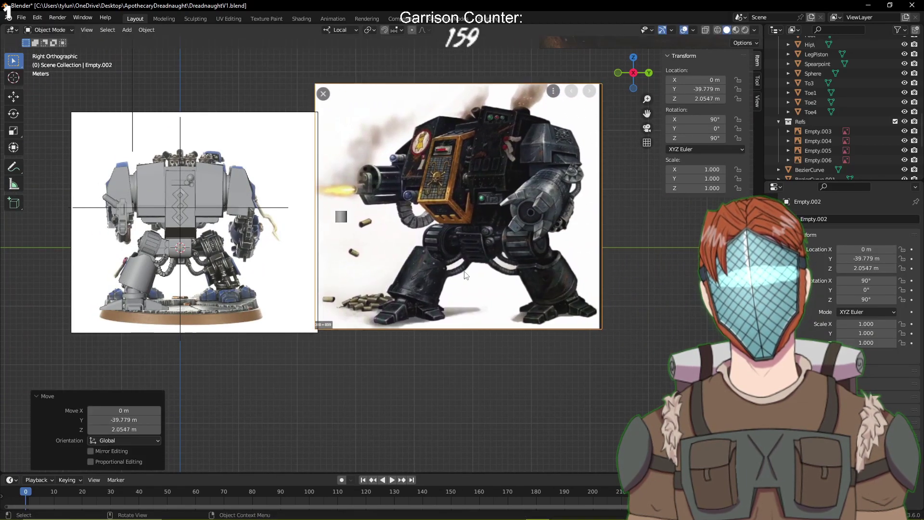
# Scale the reference artwork to about 0.688, reposition it at Y -39.697 m and Z 1.0685 m, and save the file
pyautogui.press('s')
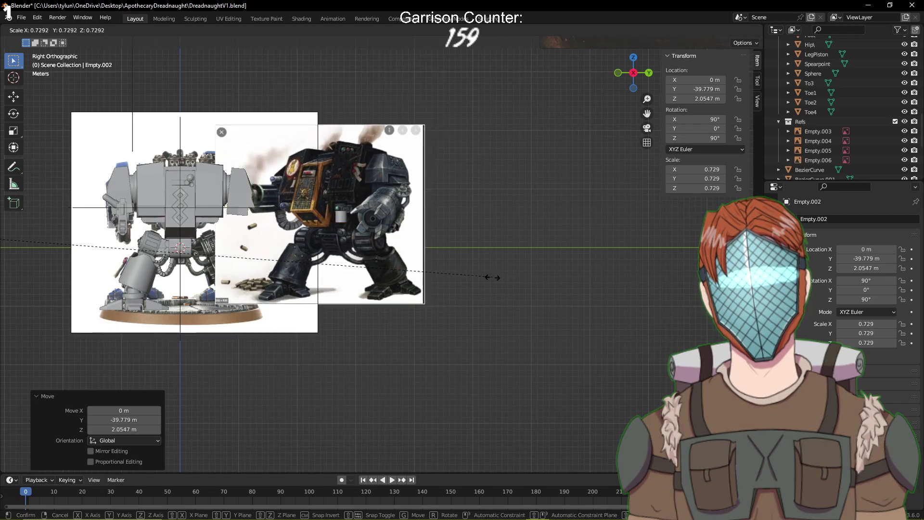
pyautogui.click(454, 290)
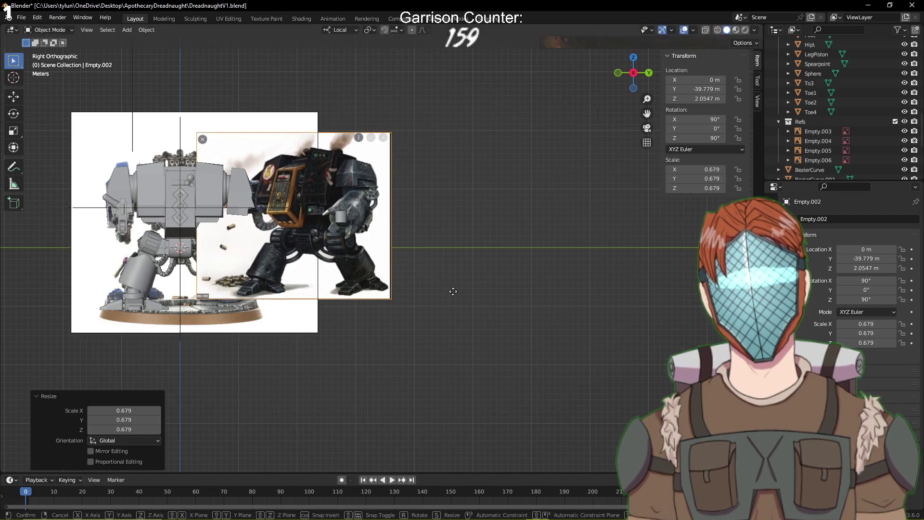
pyautogui.press('g')
pyautogui.click(454, 296)
pyautogui.press('s')
pyautogui.click(460, 297)
pyautogui.hotkey('ctrl', 's')
pyautogui.scroll(5, 450, 238)
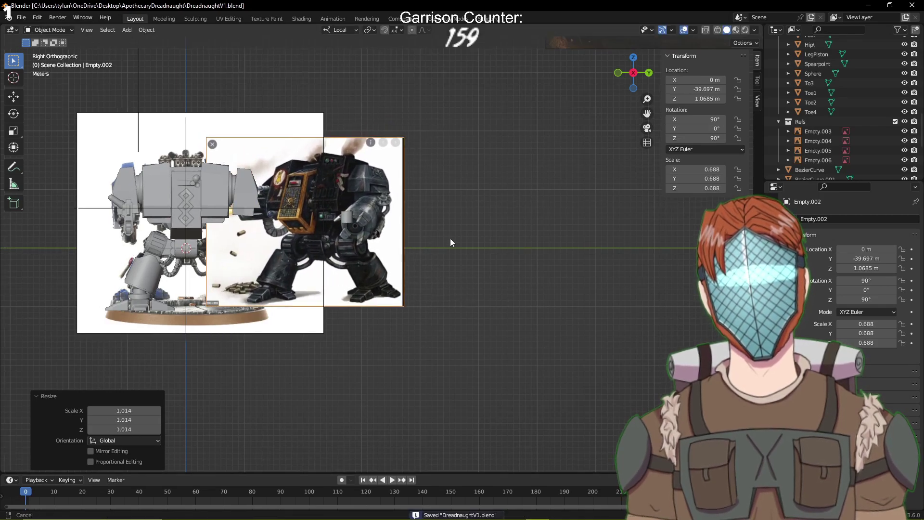
# Select the small cylinder overlapping the claw arm in the reference artwork
pyautogui.click(455, 191)
pyautogui.scroll(4, 472, 190)
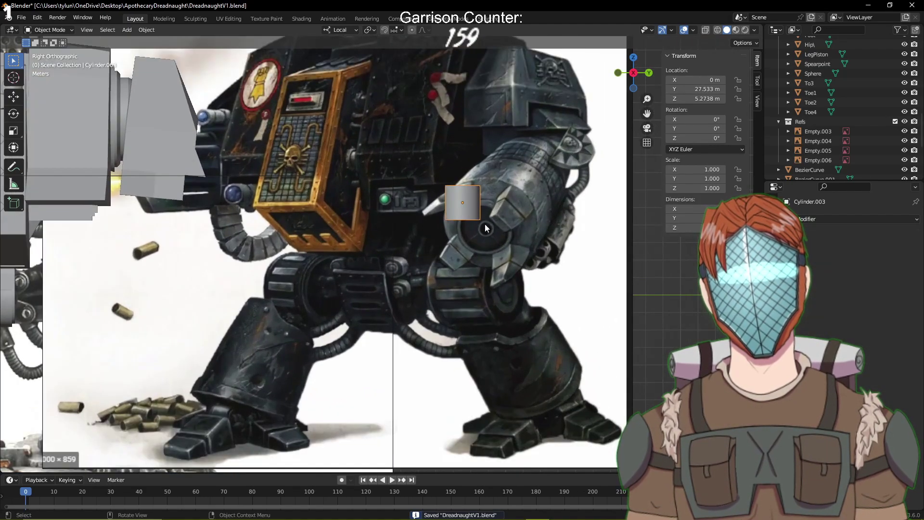
# Try rotating the cylinder object about 44° around X to follow the angle of the artwork's arm
pyautogui.press('r')
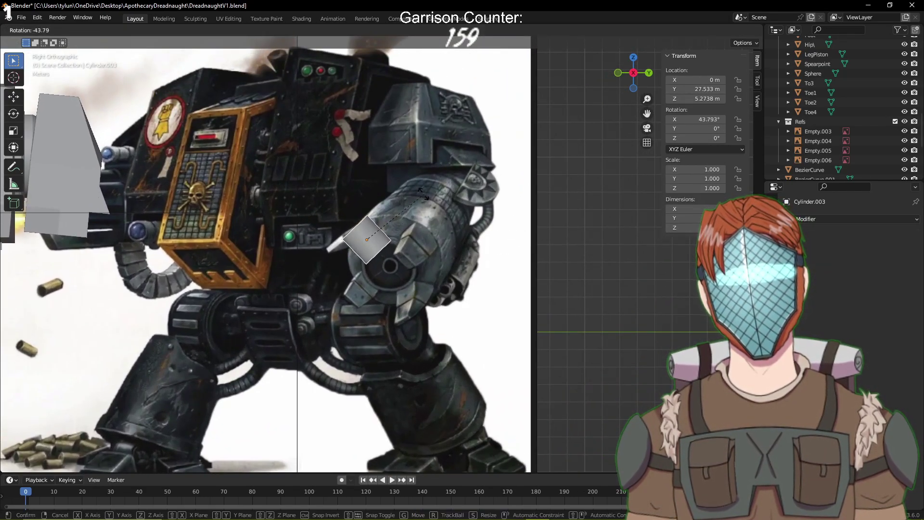
pyautogui.click(368, 229)
pyautogui.hotkey('ctrl', 'z')
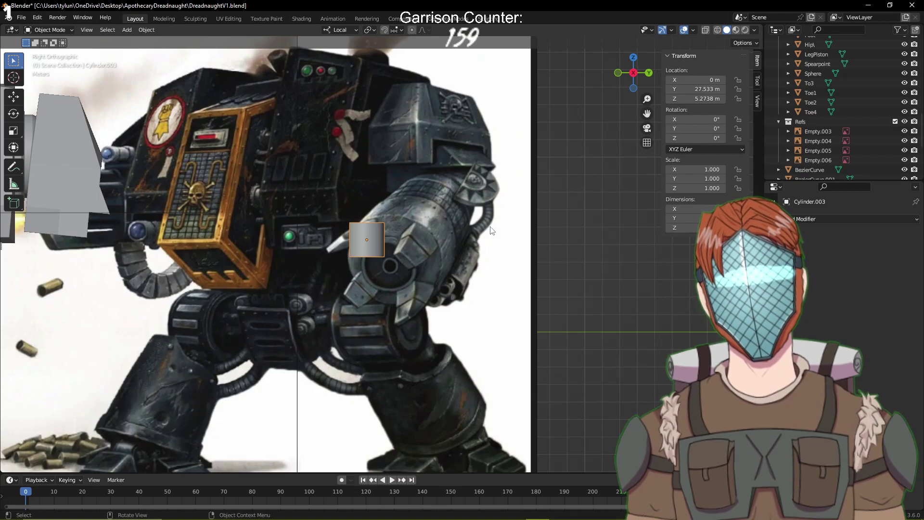
# Scale the cylinder's mesh by 2.187 in Edit Mode and rotate it 4.45° in right orthographic view
pyautogui.press('Tab')
pyautogui.press('s')
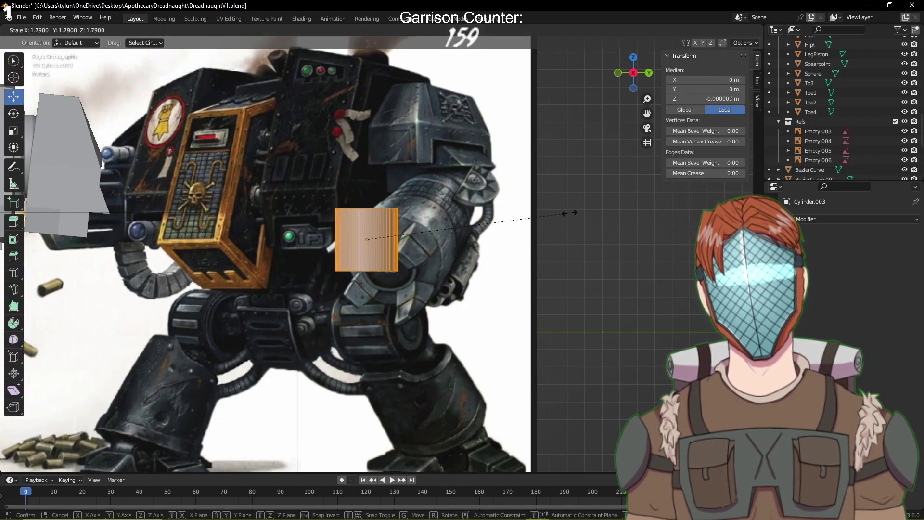
pyautogui.click(612, 205)
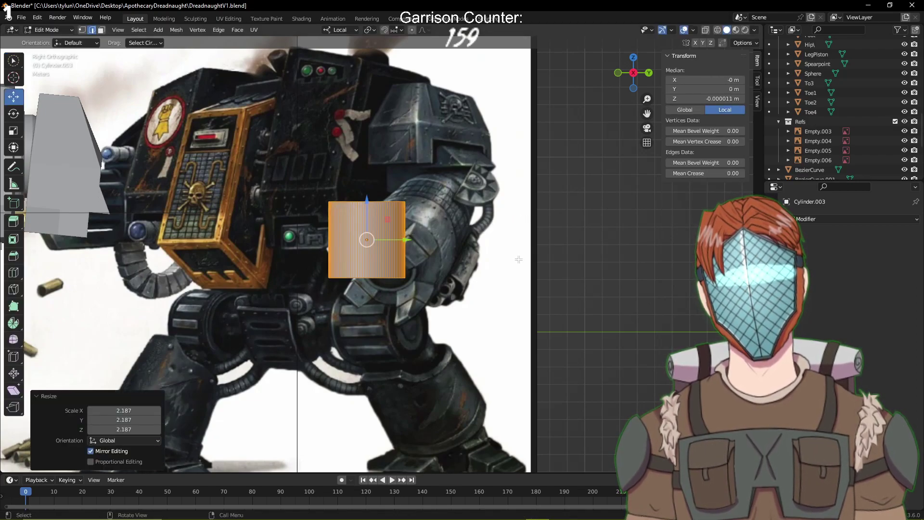
pyautogui.press('r')
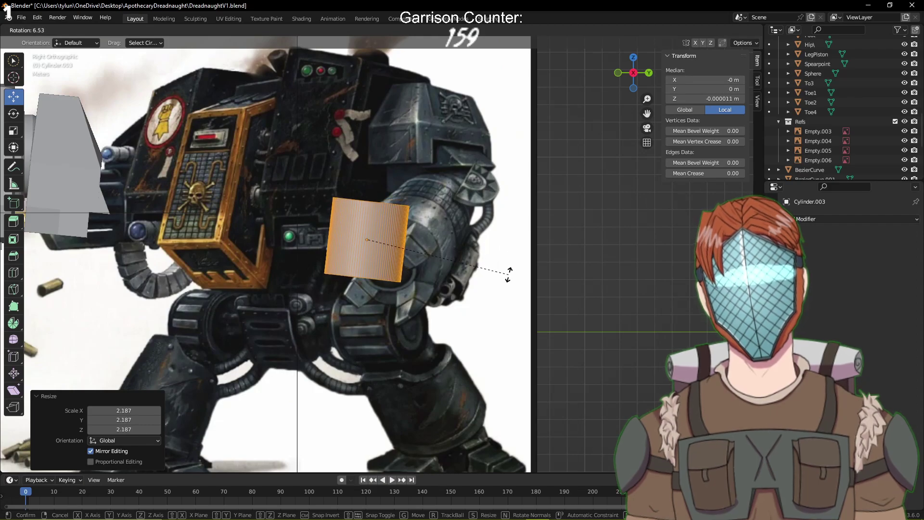
pyautogui.click(510, 269)
# Rotate the cylinder's whole mesh -178° around the view axis from an angled perspective view beside the reference arm
pyautogui.press('KP_1')
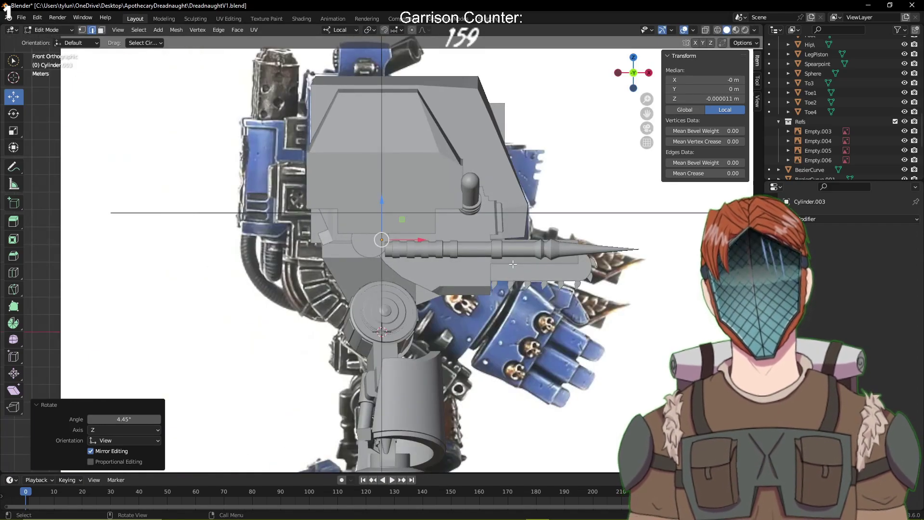
pyautogui.scroll(7, 513, 264)
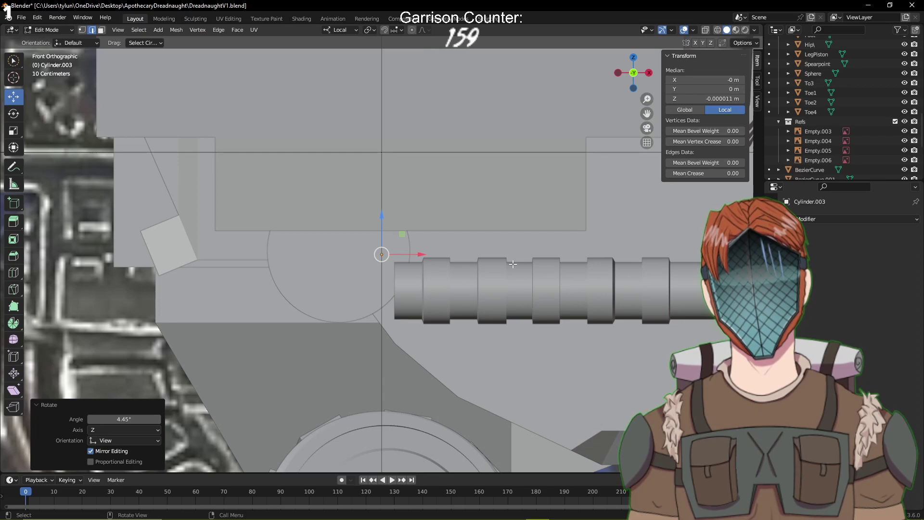
pyautogui.scroll(-6, 513, 264)
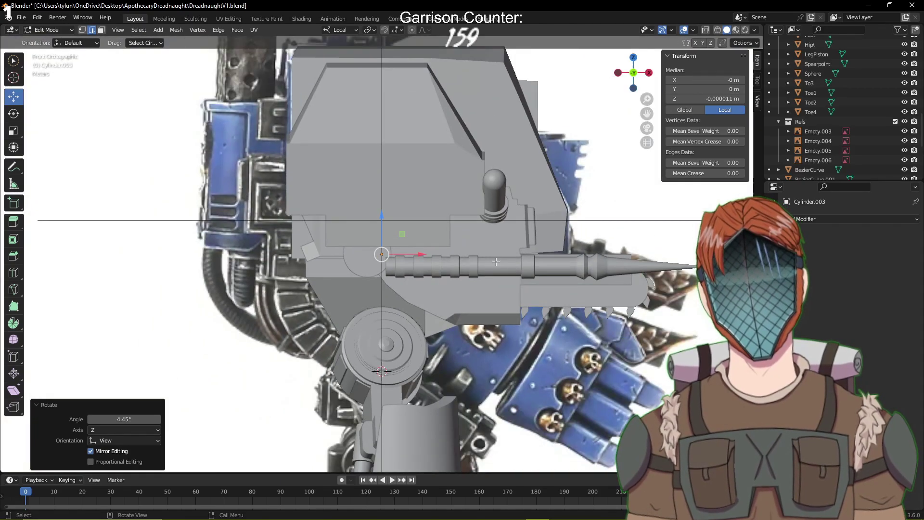
pyautogui.moveTo(513, 264); pyautogui.dragTo(391, 293, button='middle')
pyautogui.moveTo(433, 312); pyautogui.dragTo(444, 331, button='middle')
pyautogui.press('r')
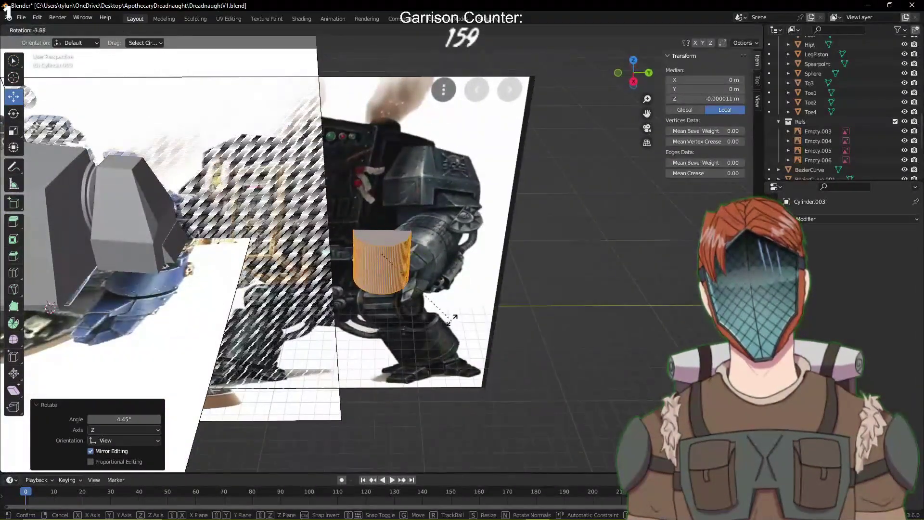
pyautogui.click(360, 229)
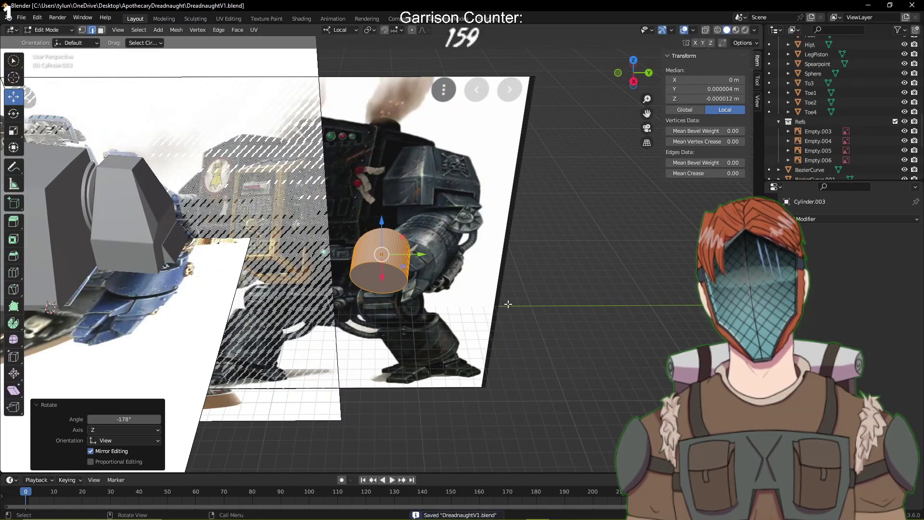
# Rotate the cylinder's whole mesh from an angled view so it follows the arm in the reference artwork
pyautogui.moveTo(508, 305); pyautogui.dragTo(483, 295, button='middle')
pyautogui.press('r')
pyautogui.click(492, 298)
# Switch to face selection and select the cylinder's front end cap
pyautogui.click(323, 283)
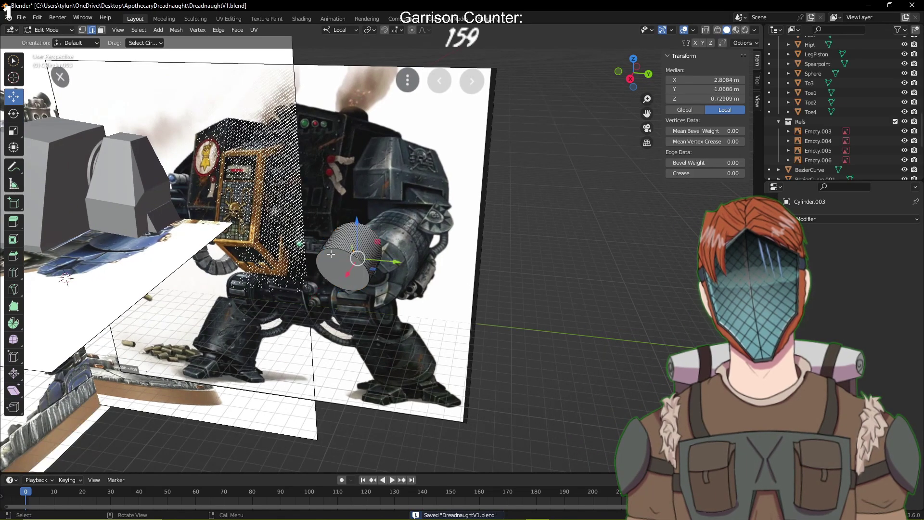
pyautogui.click(101, 30)
pyautogui.click(340, 270)
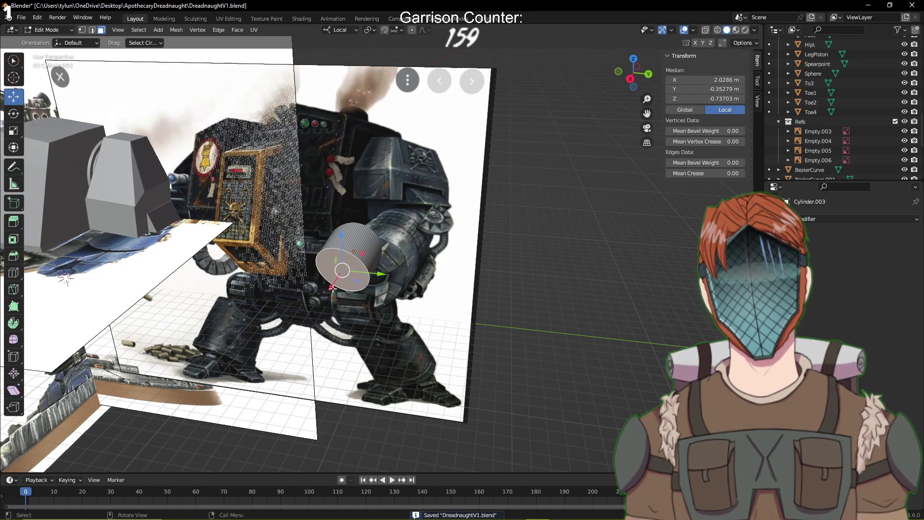
# Try pulling the cylinder's front end cap outward along the local X axis
pyautogui.moveTo(332, 289); pyautogui.dragTo(303, 328)
pyautogui.moveTo(308, 327); pyautogui.dragTo(266, 278, button='middle')
pyautogui.hotkey('ctrl', 'z')
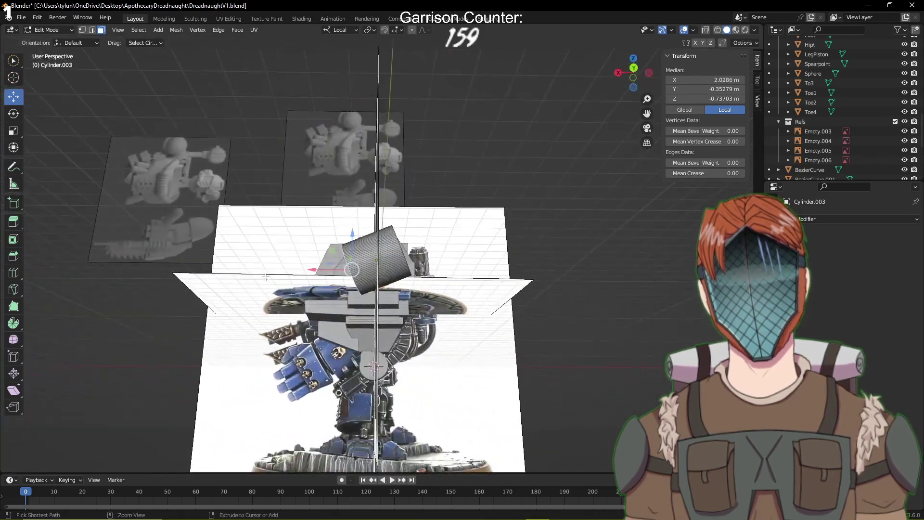
# Lengthen the cylinder by moving its front end cap outward along its normal in Normal orientation, and save the file
pyautogui.moveTo(289, 232); pyautogui.dragTo(320, 187, button='middle')
pyautogui.click(339, 30)
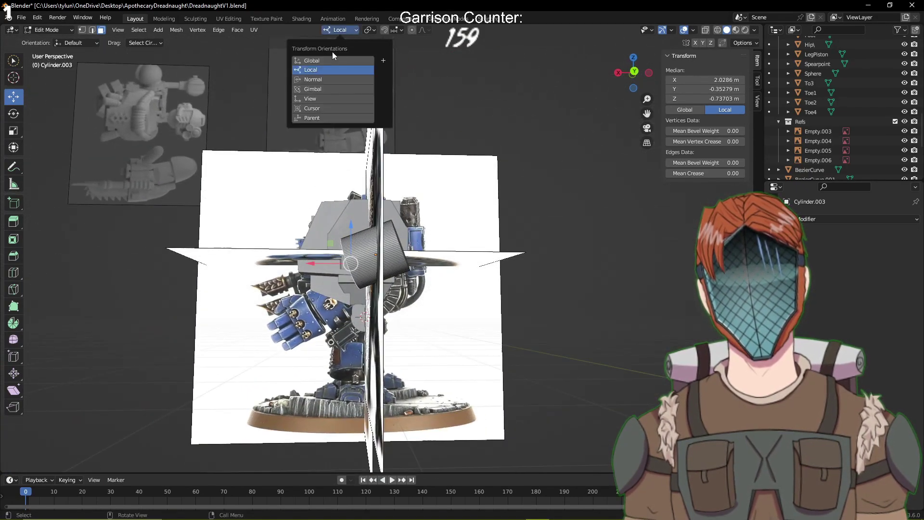
pyautogui.click(329, 83)
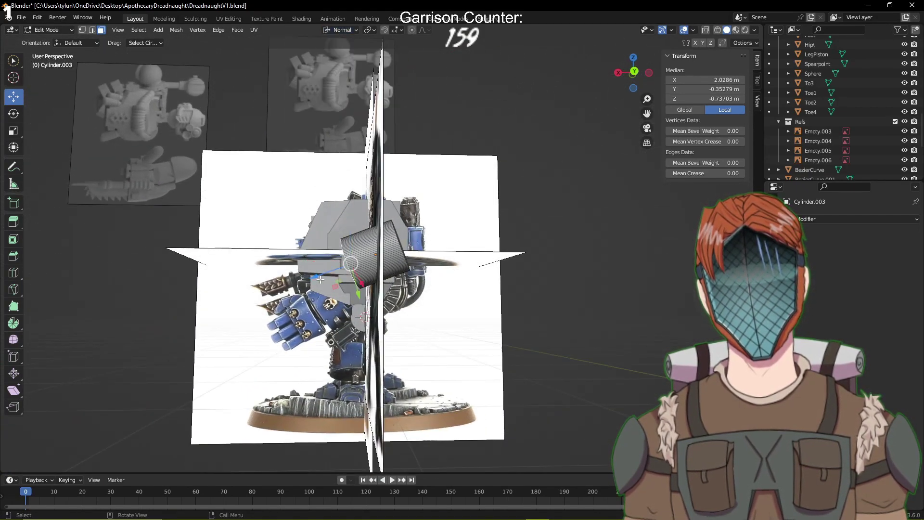
pyautogui.moveTo(322, 275); pyautogui.dragTo(278, 293)
pyautogui.moveTo(278, 293); pyautogui.dragTo(466, 324, button='middle')
pyautogui.hotkey('ctrl', 's')
# Leave Edit Mode and move the cylinder about -17.14 m in Y and -3.99 m in Z, beside the Dreadnought model
pyautogui.press('Tab')
pyautogui.scroll(-5, 475, 279)
pyautogui.press('g')
pyautogui.click(383, 347)
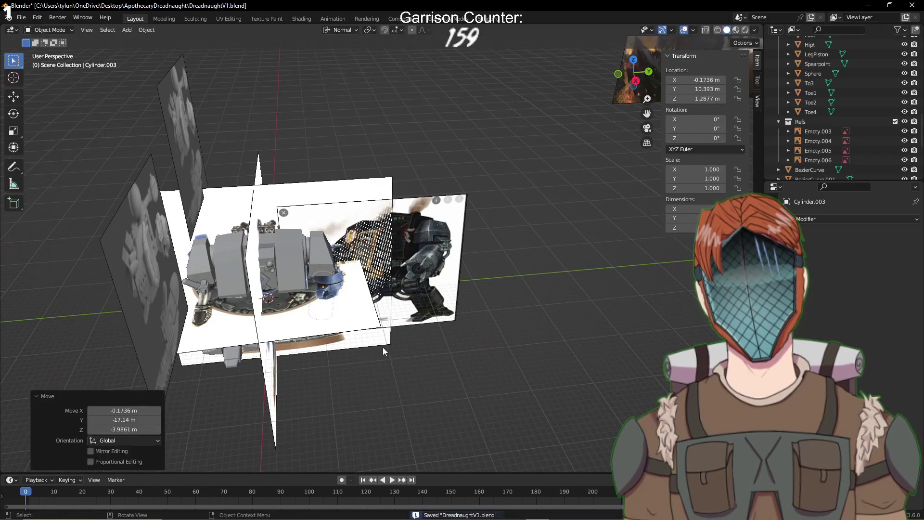
# Move the painted Dreadnought reference image about 36.19 m in Y, clear of the model, and hide the Refs collection
pyautogui.moveTo(382, 347); pyautogui.dragTo(430, 293, button='middle')
pyautogui.click(430, 292)
pyautogui.press('g')
pyautogui.click(430, 336)
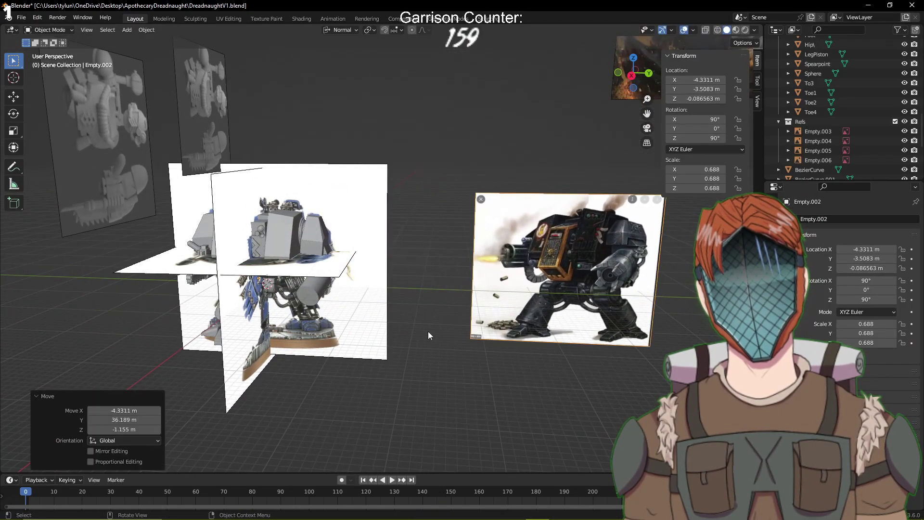
pyautogui.click(904, 121)
# Shift the painted reference image about 0.26 m in Y and 0.81 m in Z in left orthographic view
pyautogui.moveTo(388, 205); pyautogui.dragTo(351, 235, button='middle')
pyautogui.press('KP_3')
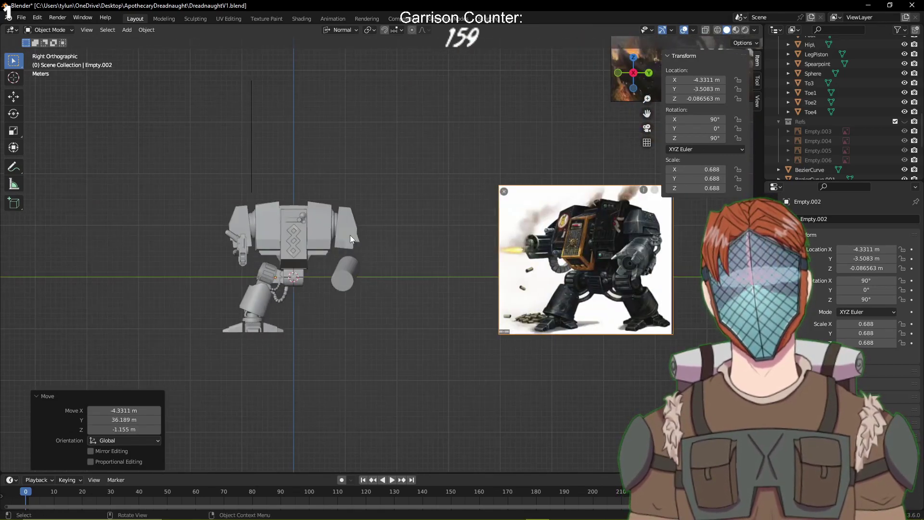
pyautogui.press('ctrl+KP_3')
pyautogui.keyDown('ctrl'); pyautogui.moveTo(350, 235); pyautogui.dragTo(331, 320, button='middle'); pyautogui.keyUp('ctrl')
pyautogui.press('g')
pyautogui.click(371, 323)
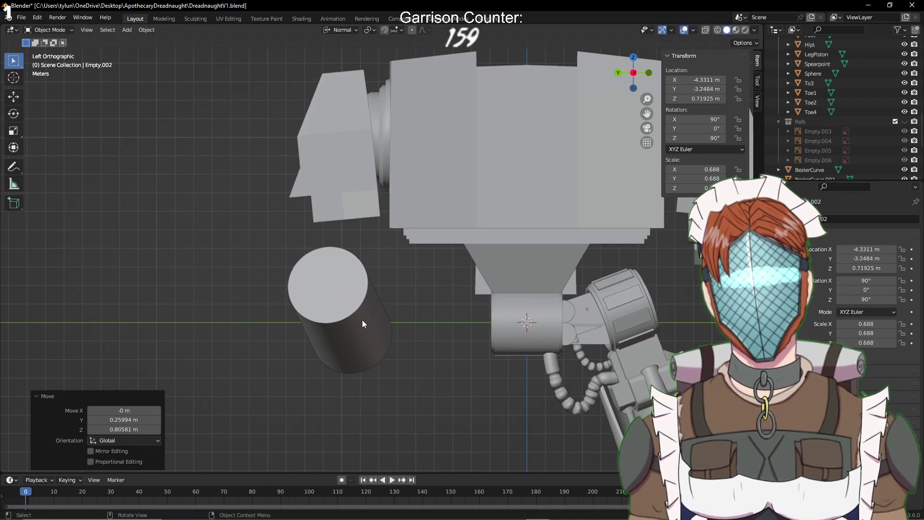
# Move the cylinder up beneath the shoulder armour block, adjusting its position in the left and right orthographic views
pyautogui.click(357, 316)
pyautogui.press('g')
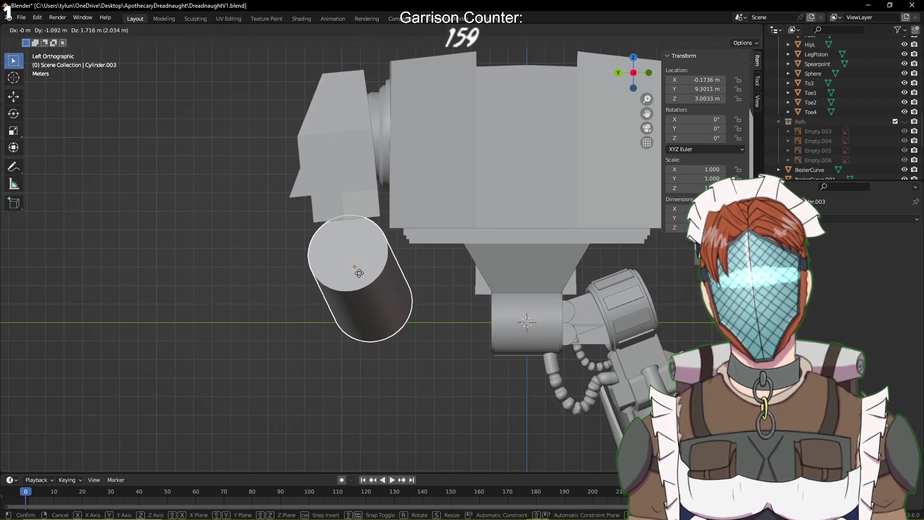
pyautogui.click(363, 260)
pyautogui.press('KP_3')
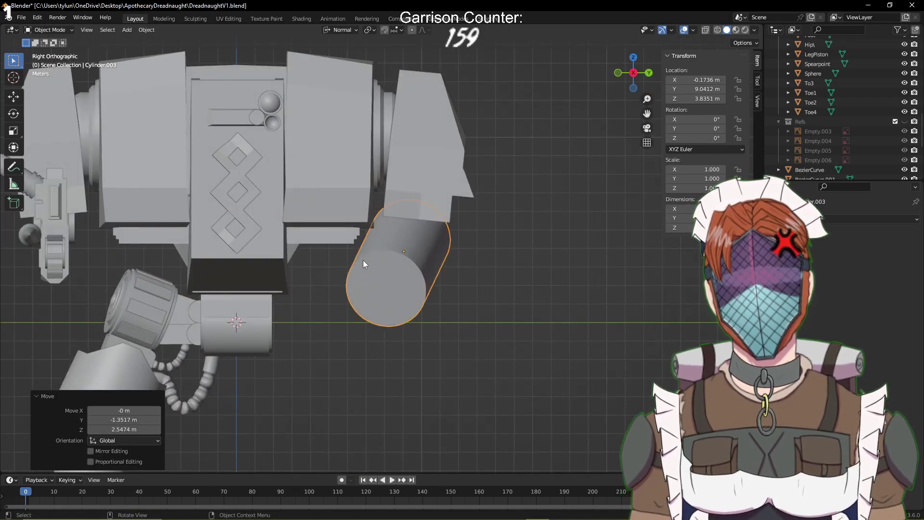
pyautogui.press('g')
pyautogui.click(371, 268)
# Rotate the cylinder 30.2° around its X axis in right orthographic view and save the file
pyautogui.press('r')
pyautogui.press('z')
pyautogui.press('z')
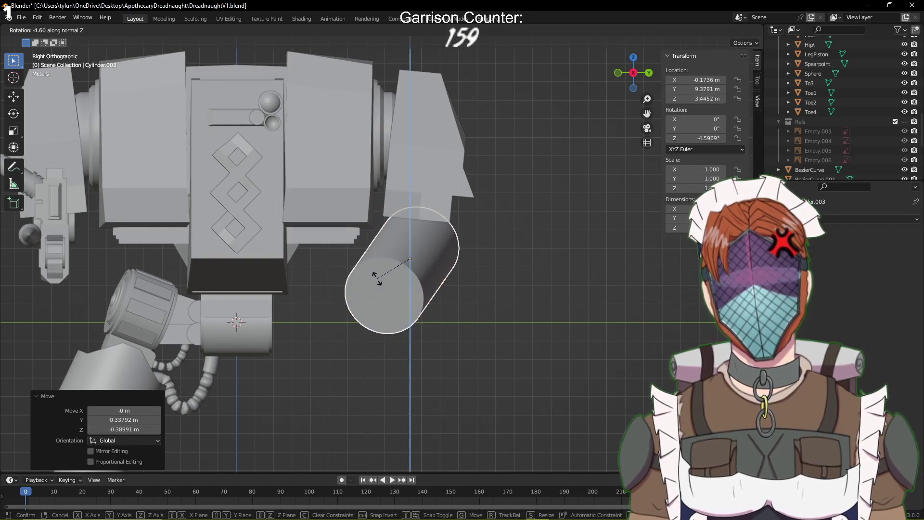
pyautogui.press('x')
pyautogui.press('x')
pyautogui.click(404, 281)
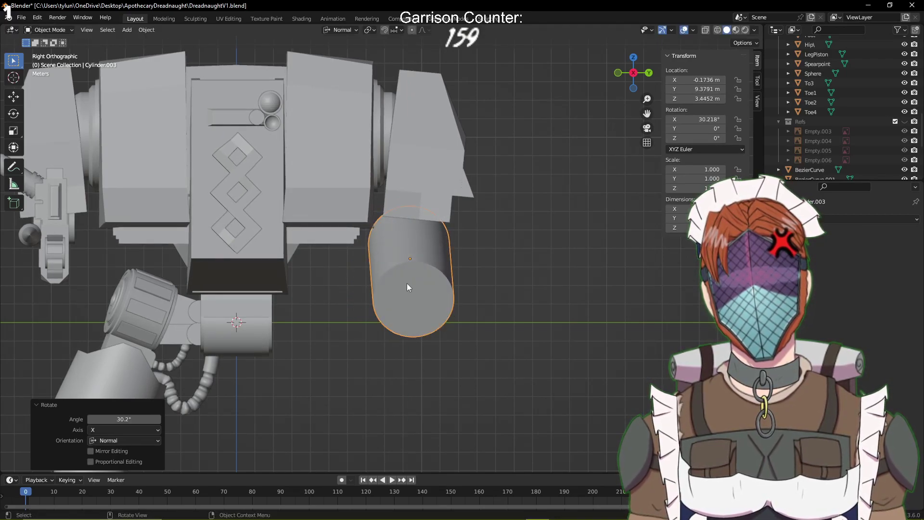
pyautogui.hotkey('ctrl', 's')
# Move the cylinder forward about 4.99 m in X and -0.39 m in Z from the arm's outer side
pyautogui.moveTo(405, 281); pyautogui.dragTo(590, 339, button='middle')
pyautogui.press('g')
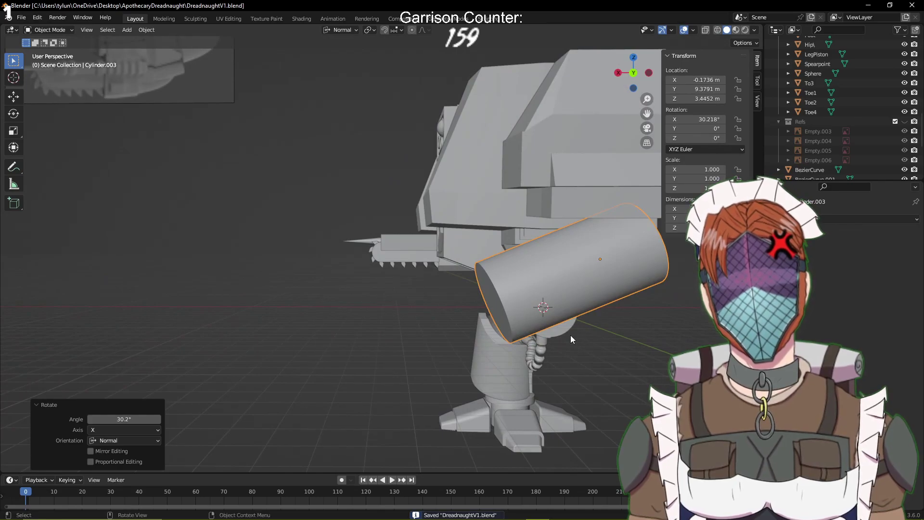
pyautogui.click(466, 346)
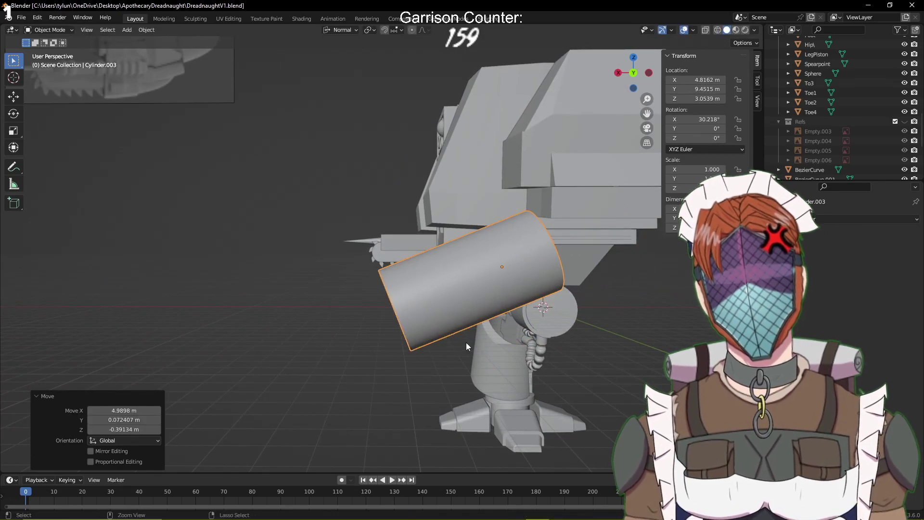
# Test rotations around different axes, settle on rotating the cylinder around its normal X axis, and save the file
pyautogui.press('r')
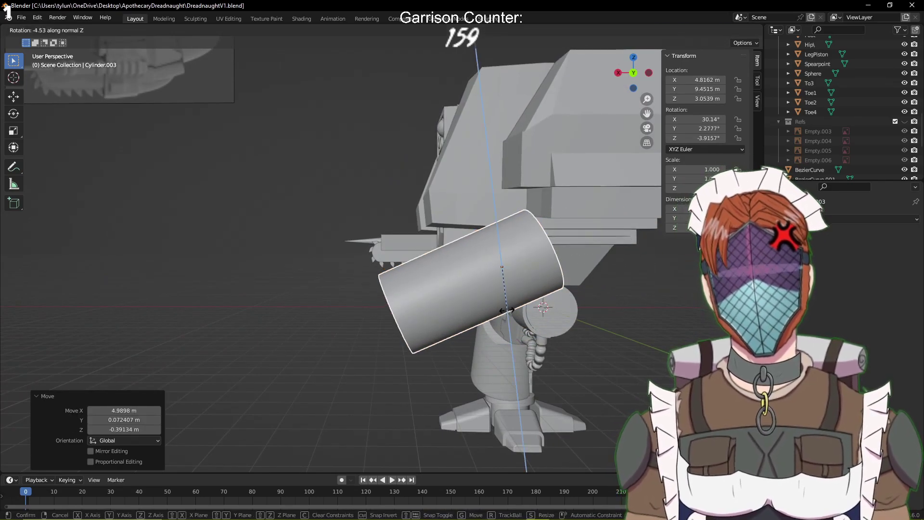
pyautogui.press('x')
pyautogui.press('x')
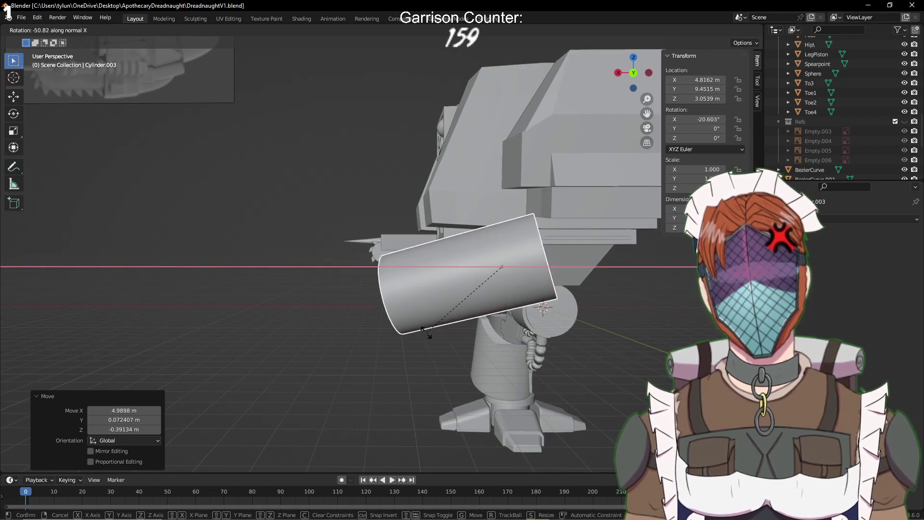
pyautogui.press('y')
pyautogui.press('y')
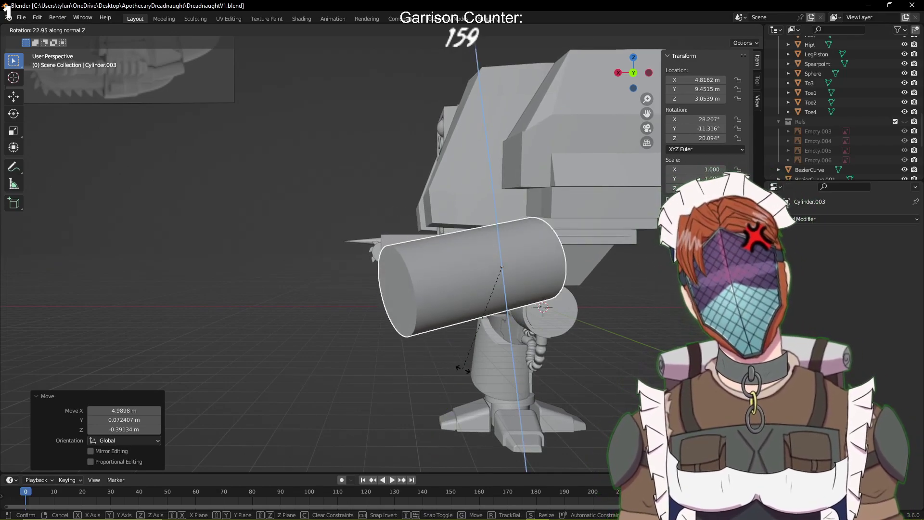
pyautogui.press('x')
pyautogui.press('x')
pyautogui.click(440, 331)
pyautogui.moveTo(486, 344); pyautogui.dragTo(509, 328, button='middle')
pyautogui.hotkey('ctrl', 's')
# Rotate the cylinder -19° around the view axis, fine-tune its tilt from the side in Global orientation, and save
pyautogui.press('r')
pyautogui.click(599, 308)
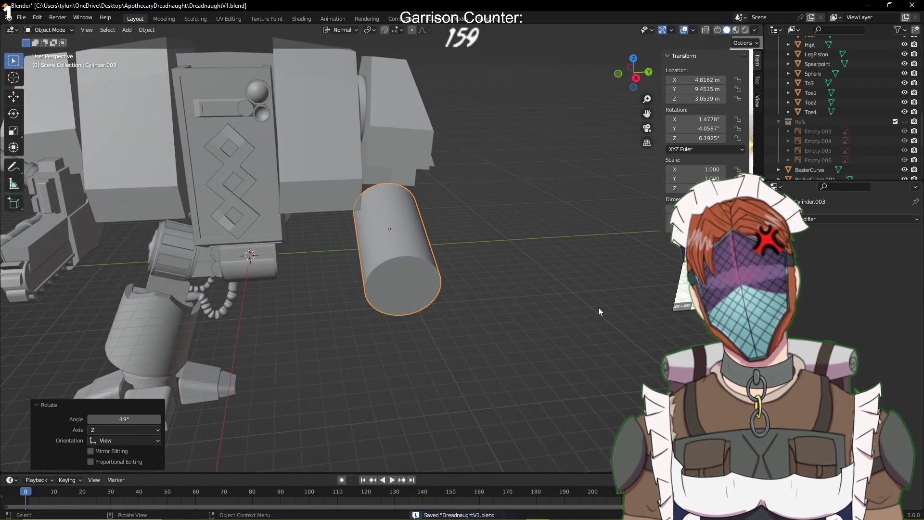
pyautogui.click(343, 30)
pyautogui.click(335, 51)
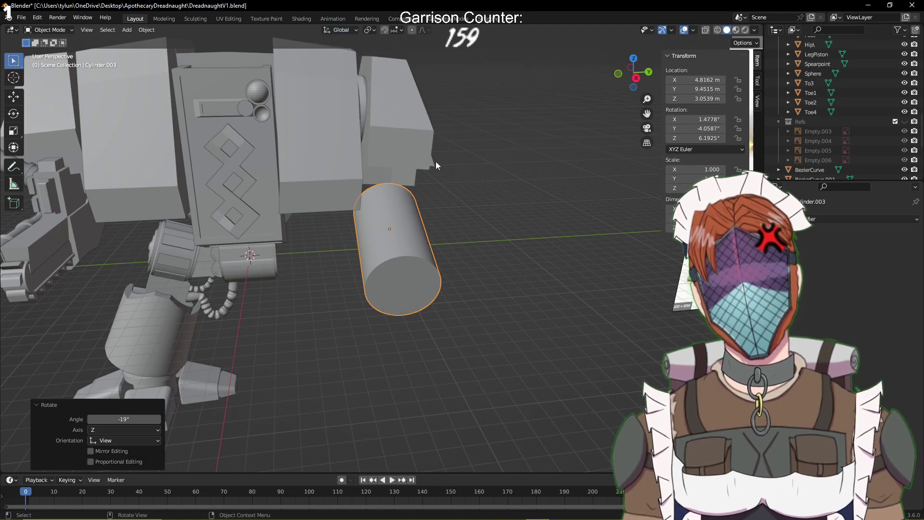
pyautogui.moveTo(435, 161); pyautogui.dragTo(362, 152, button='middle')
pyautogui.press('r')
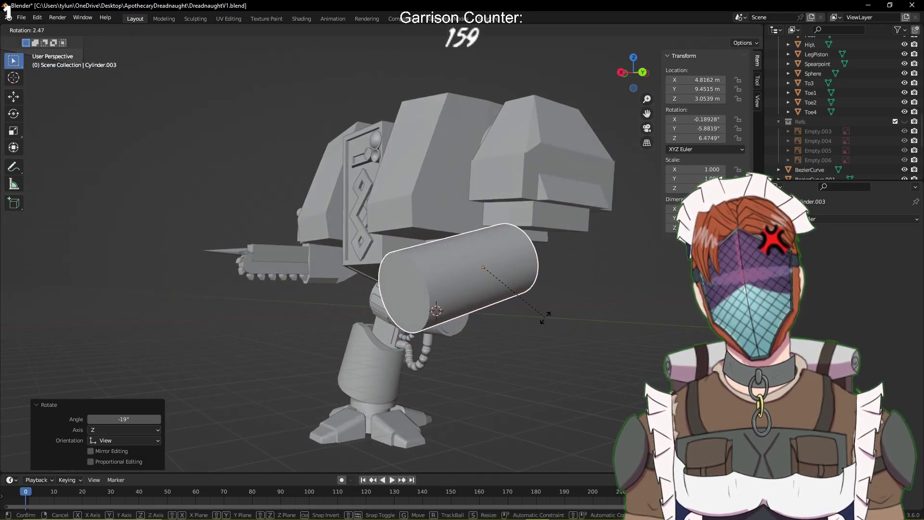
pyautogui.click(544, 316)
pyautogui.moveTo(544, 316); pyautogui.dragTo(660, 314, button='middle')
pyautogui.hotkey('ctrl', 's')
# Enter Edit Mode and scale the cylinder's front end cap by 1.075
pyautogui.moveTo(596, 331); pyautogui.dragTo(449, 313, button='middle')
pyautogui.press('Tab')
pyautogui.press('s')
pyautogui.click(375, 277)
# Add one loop cut around the cylinder near its shoulder end, slid to a factor of 0.737
pyautogui.moveTo(504, 305); pyautogui.dragTo(366, 291, button='middle')
pyautogui.scroll(6, 323, 285)
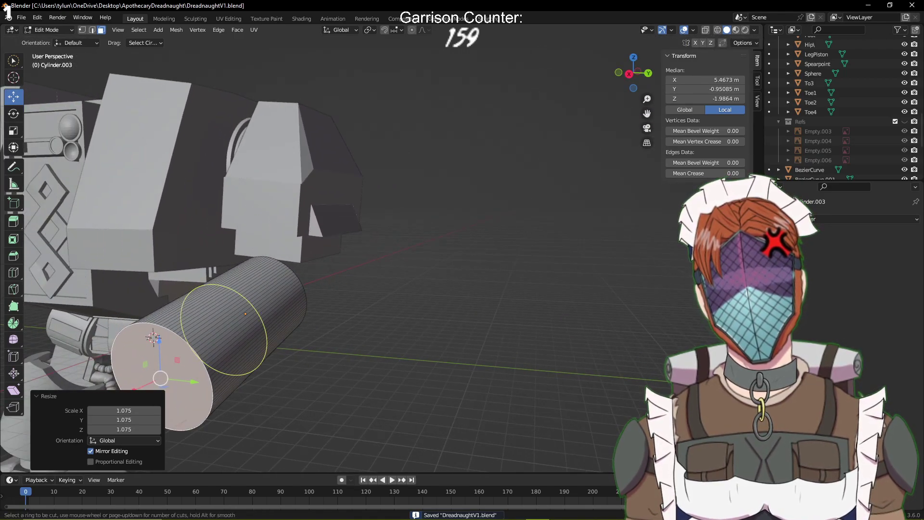
pyautogui.click(249, 299)
pyautogui.click(311, 262)
# Check the arm in the reference artwork and select the full band of side faces around the cylinder's shoulder end
pyautogui.scroll(-3, 312, 262)
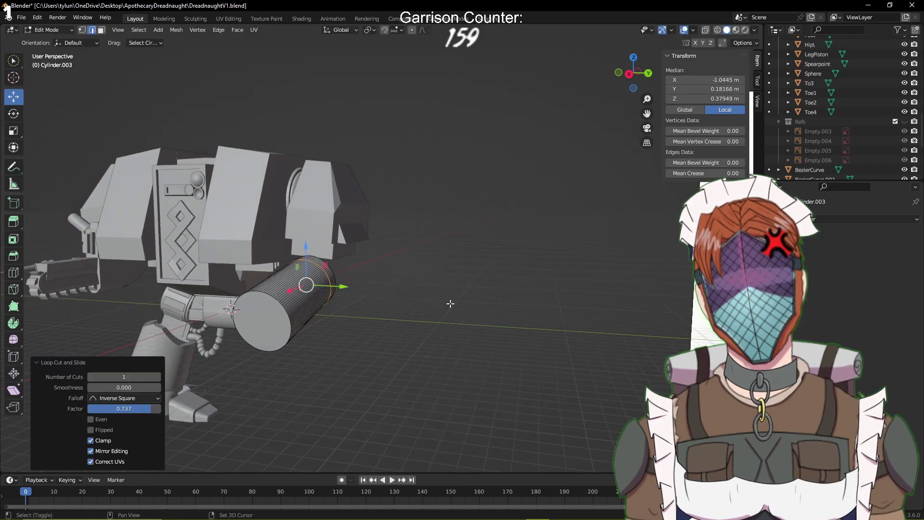
pyautogui.keyDown('shift'); pyautogui.moveTo(511, 295); pyautogui.dragTo(55, 242, button='middle'); pyautogui.keyUp('shift')
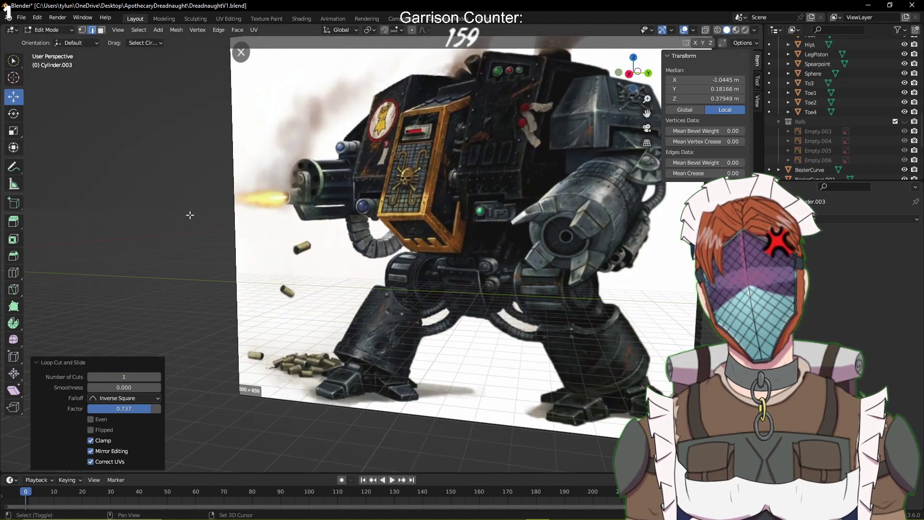
pyautogui.keyDown('shift'); pyautogui.moveTo(190, 215); pyautogui.dragTo(328, 216, button='middle'); pyautogui.keyUp('shift')
pyautogui.moveTo(327, 216); pyautogui.dragTo(601, 316, button='middle')
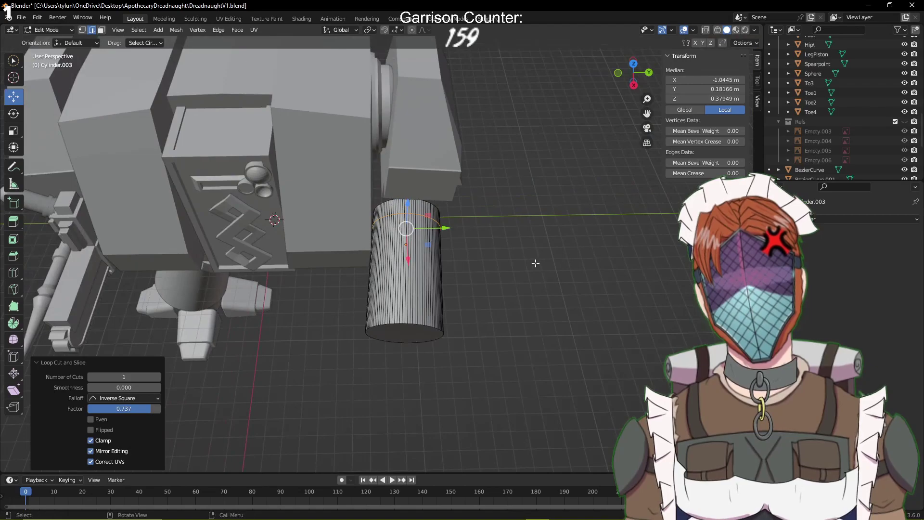
pyautogui.scroll(3, 536, 264)
pyautogui.click(102, 31)
pyautogui.keyDown('shift'); pyautogui.moveTo(479, 186); pyautogui.dragTo(460, 216, button='middle'); pyautogui.keyUp('shift')
pyautogui.scroll(2, 461, 216)
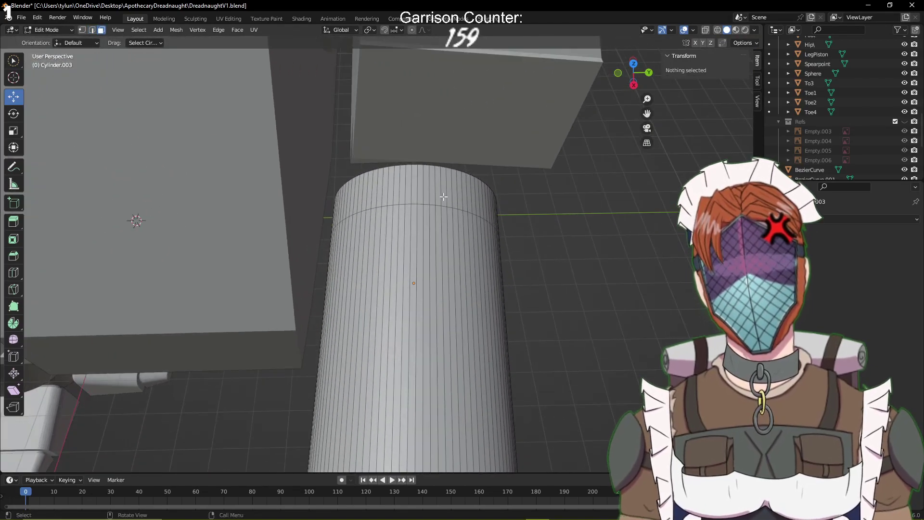
pyautogui.click(427, 183)
pyautogui.keyDown('ctrl'); pyautogui.click(494, 208); pyautogui.keyUp('ctrl')
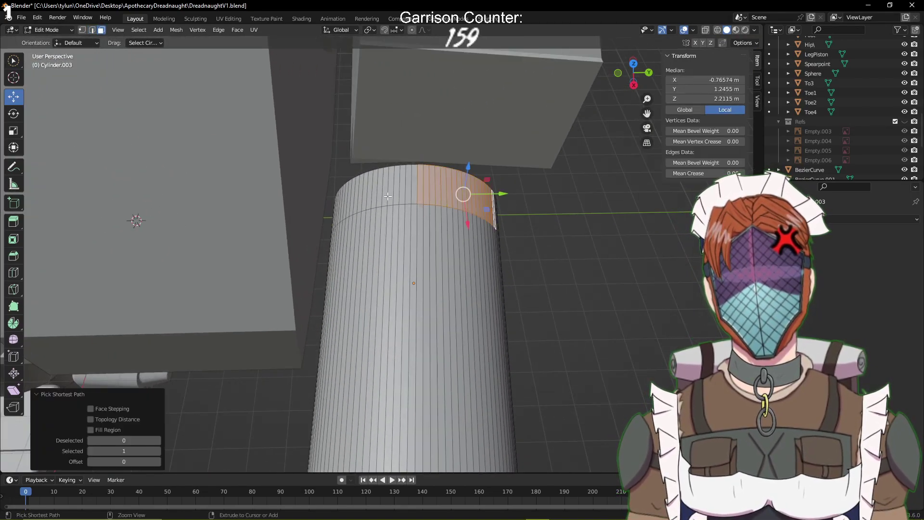
pyautogui.moveTo(464, 192); pyautogui.dragTo(615, 224, button='middle')
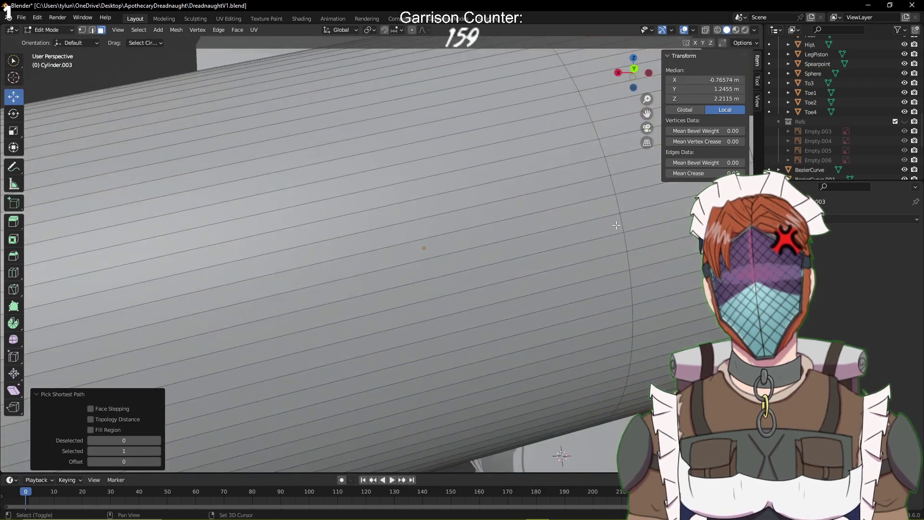
pyautogui.scroll(-3, 612, 292)
pyautogui.keyDown('ctrl'); pyautogui.click(572, 319); pyautogui.keyUp('ctrl')
pyautogui.moveTo(572, 319); pyautogui.dragTo(427, 264, button='middle')
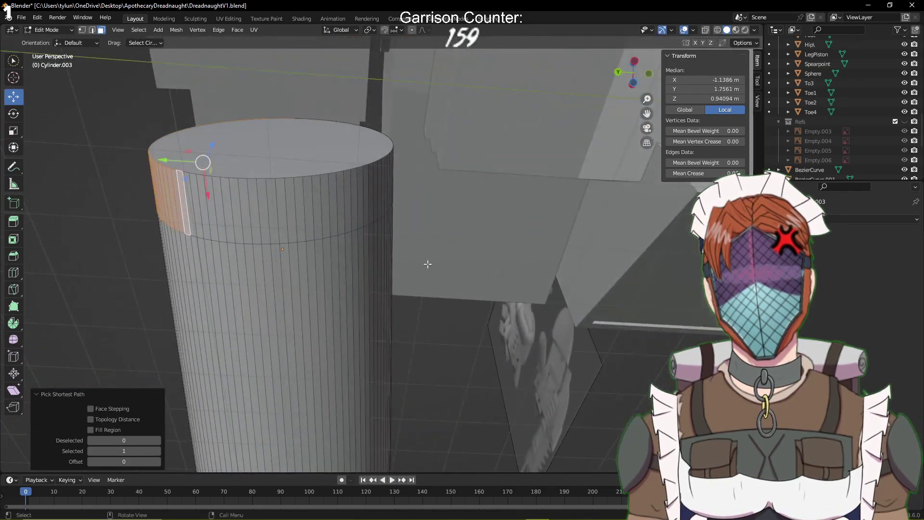
pyautogui.keyDown('ctrl'); pyautogui.click(379, 200); pyautogui.keyUp('ctrl')
pyautogui.moveTo(385, 201); pyautogui.dragTo(653, 320, button='middle')
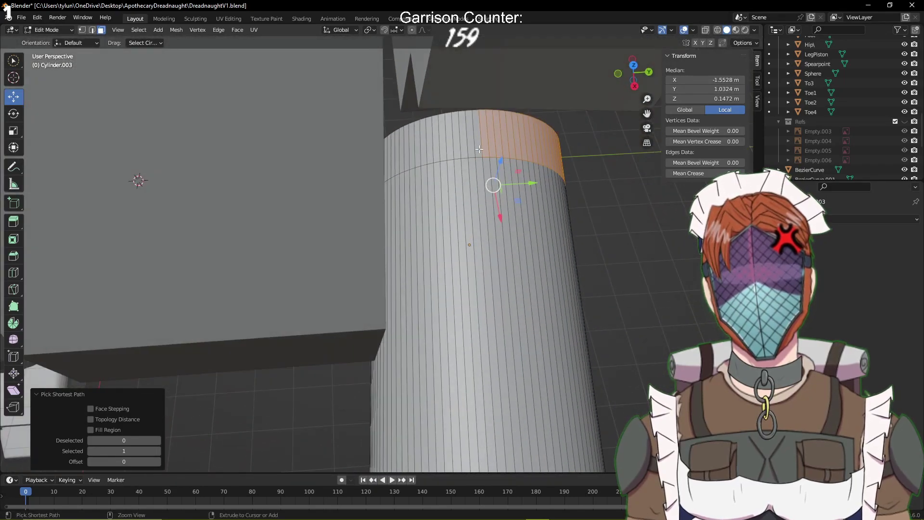
# Extrude the selected face band and scale it outward by 1.056 into a raised ring
pyautogui.moveTo(489, 162); pyautogui.dragTo(507, 356, button='middle')
pyautogui.press('e')
pyautogui.click(538, 243)
# Move the ring about 0.064 m along Z in Normal orientation and scale it by 0.957
pyautogui.click(340, 31)
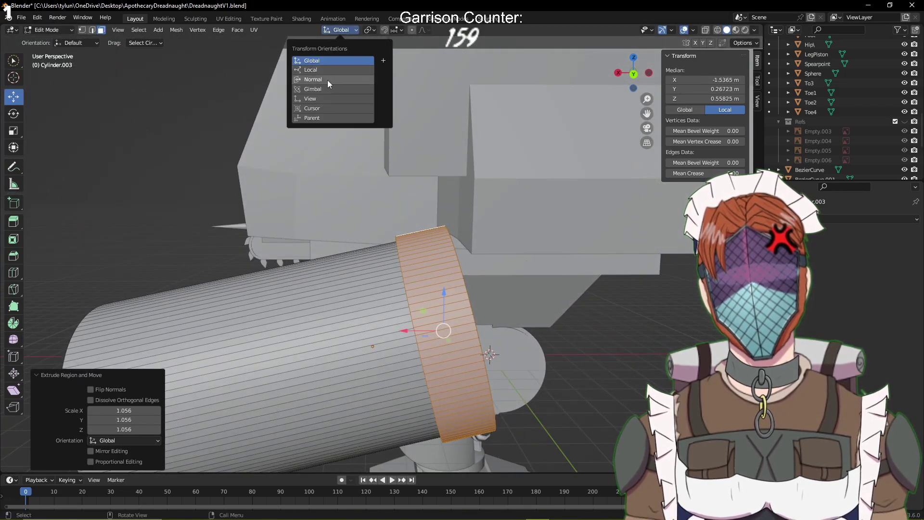
pyautogui.click(329, 81)
pyautogui.moveTo(484, 321); pyautogui.dragTo(488, 319)
pyautogui.moveTo(487, 319); pyautogui.dragTo(623, 278, button='middle')
pyautogui.press('s')
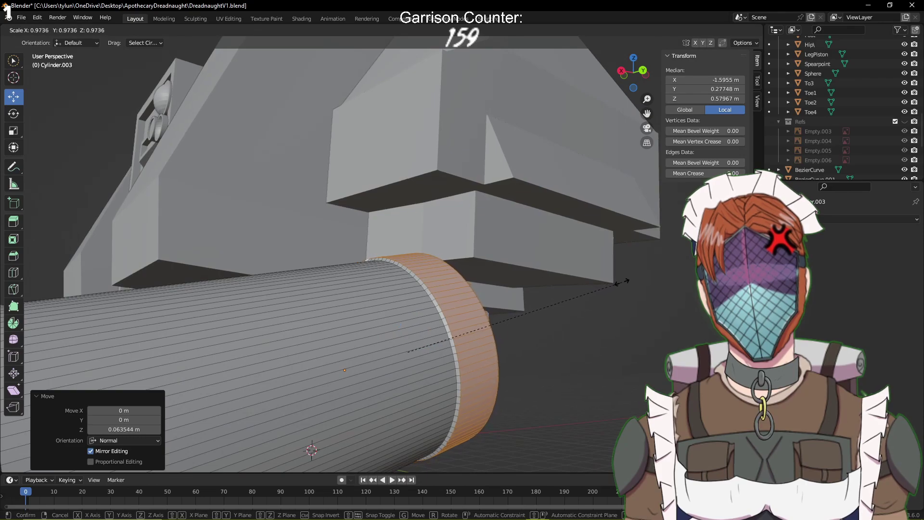
pyautogui.click(619, 284)
# Add a loop cut around the middle of the claw arm cylinder
pyautogui.scroll(-10, 517, 287)
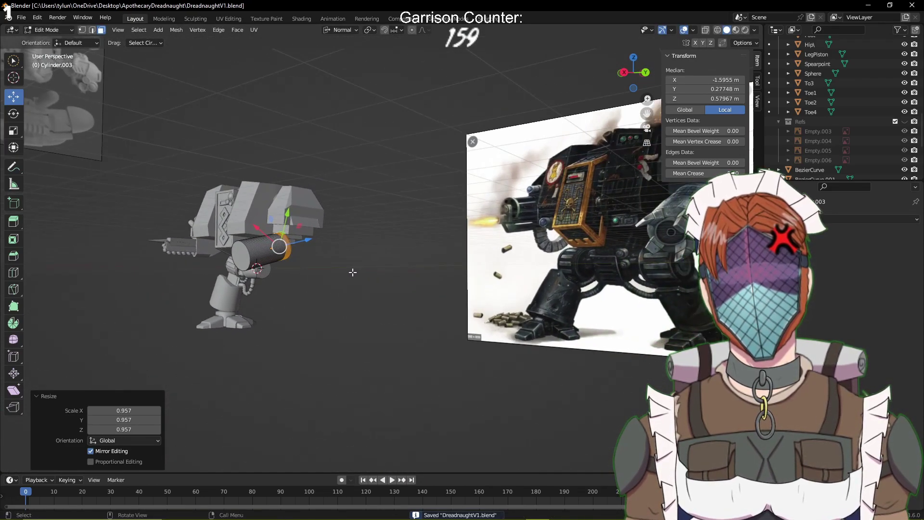
pyautogui.moveTo(342, 270); pyautogui.dragTo(361, 322, button='middle')
pyautogui.scroll(5, 359, 322)
pyautogui.keyDown('shift'); pyautogui.moveTo(202, 354); pyautogui.dragTo(334, 321, button='middle'); pyautogui.keyUp('shift')
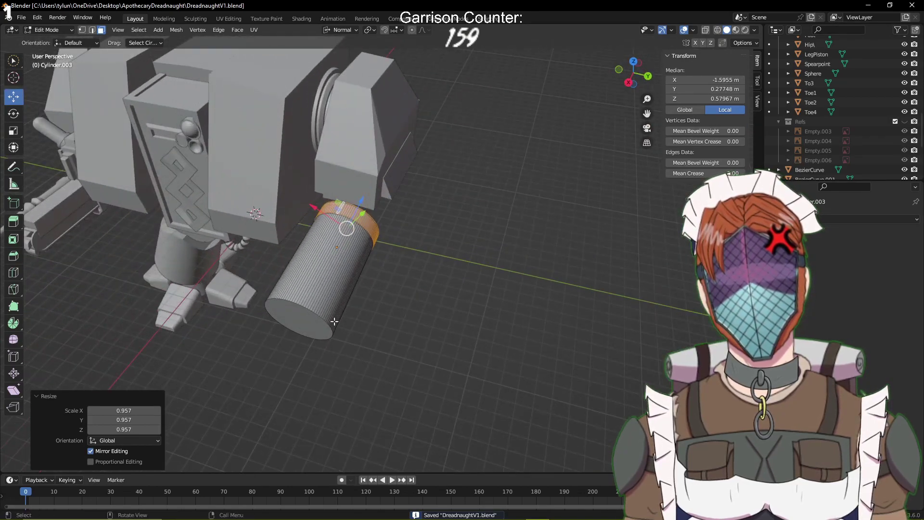
pyautogui.click(330, 294)
pyautogui.click(410, 303)
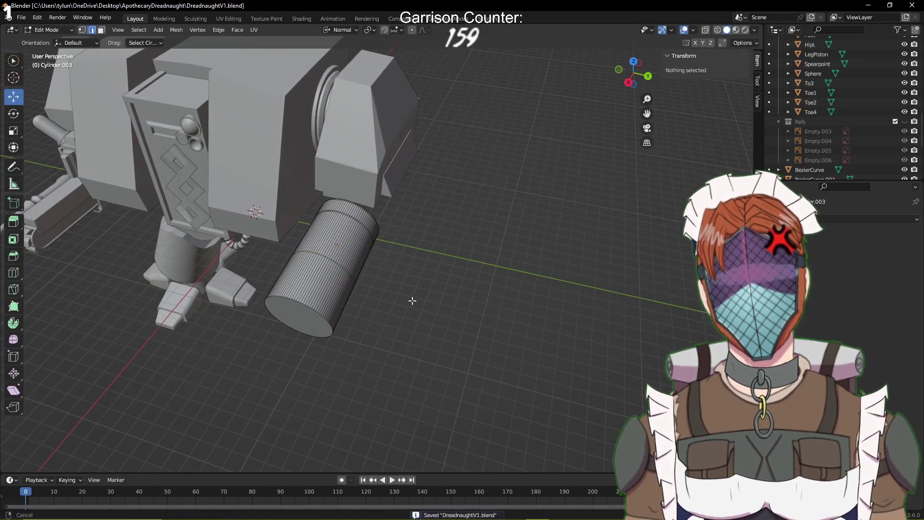
# Save the file and check the cylinder's shading in Object Mode before resuming mesh editing
pyautogui.keyDown('shift'); pyautogui.moveTo(413, 301); pyautogui.dragTo(419, 198, button='middle'); pyautogui.keyUp('shift')
pyautogui.scroll(-4, 373, 231)
pyautogui.hotkey('ctrl', 's')
pyautogui.scroll(4, 302, 178)
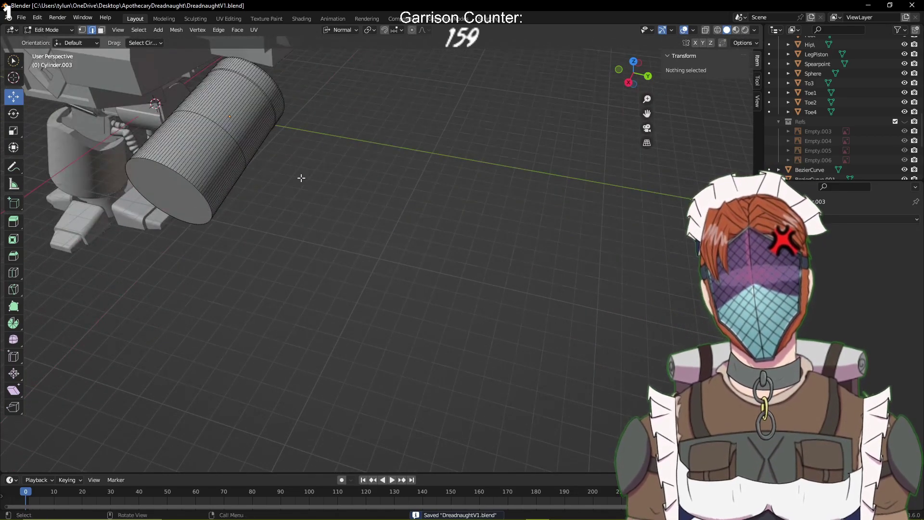
pyautogui.keyDown('shift'); pyautogui.moveTo(301, 178); pyautogui.dragTo(470, 330, button='middle'); pyautogui.keyUp('shift')
pyautogui.scroll(3, 471, 330)
pyautogui.keyDown('shift'); pyautogui.moveTo(555, 336); pyautogui.dragTo(419, 315, button='middle'); pyautogui.keyUp('shift')
pyautogui.press('Tab')
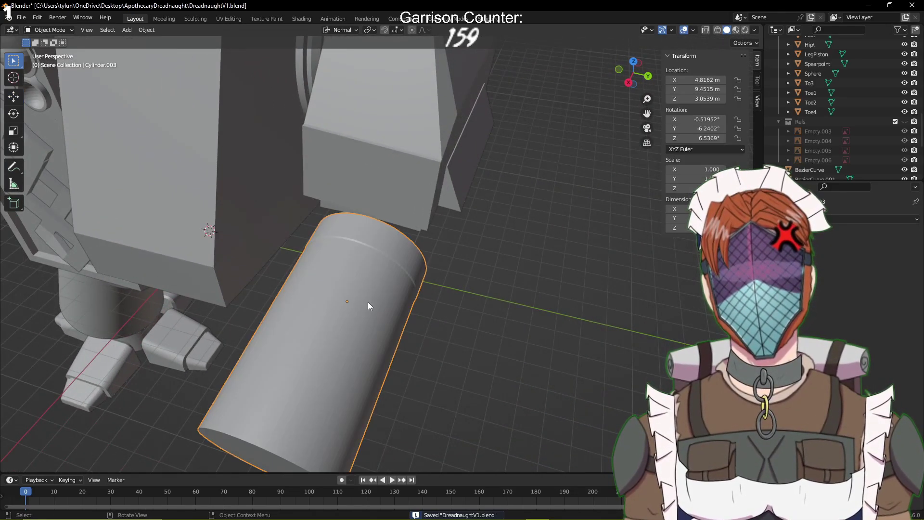
pyautogui.press('Tab')
# Add seven evenly spaced loop cuts between the raised ring and the cylinder's middle edge loop, clear the selection and save the file
pyautogui.scroll(6, 374, 283)
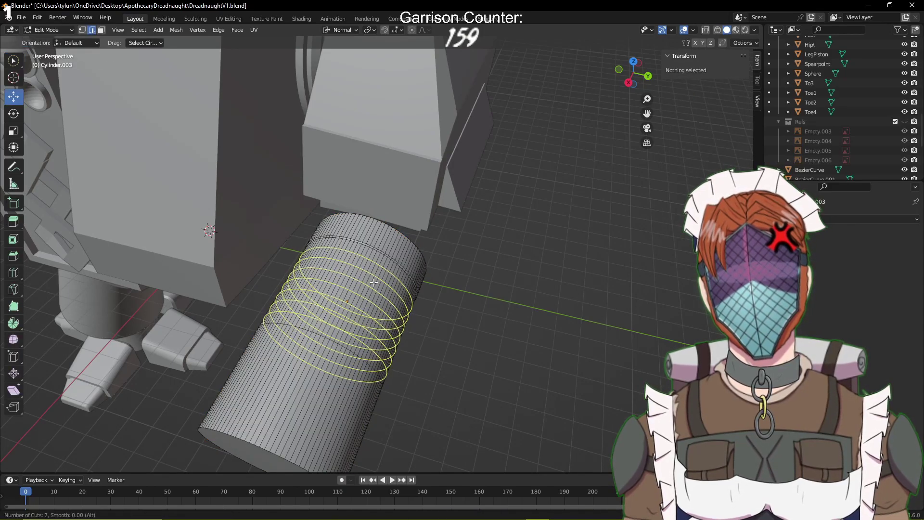
pyautogui.click(374, 282)
pyautogui.rightClick(374, 282)
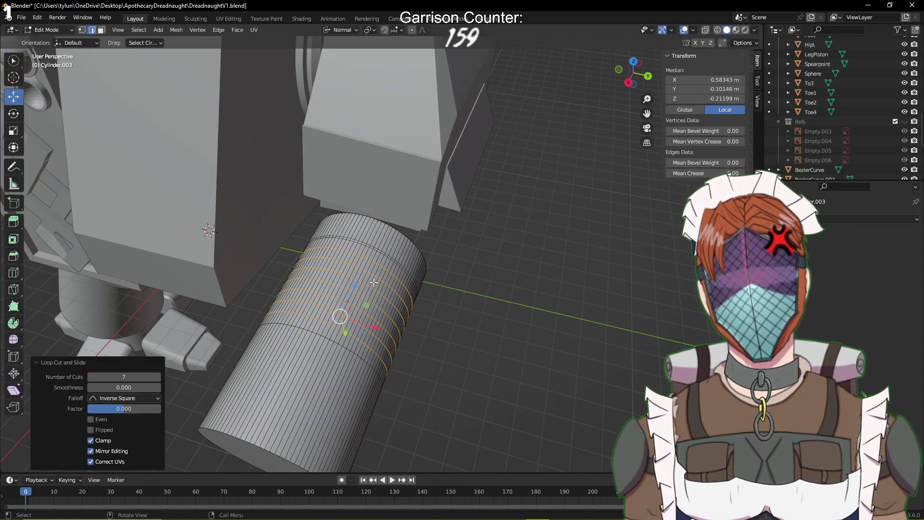
pyautogui.hotkey('alt', 'a')
pyautogui.moveTo(454, 295); pyautogui.dragTo(507, 309, button='middle')
pyautogui.hotkey('ctrl', 's')
# Try to area-select the faces of the newly subdivided band in Wireframe shading
pyautogui.scroll(3, 507, 309)
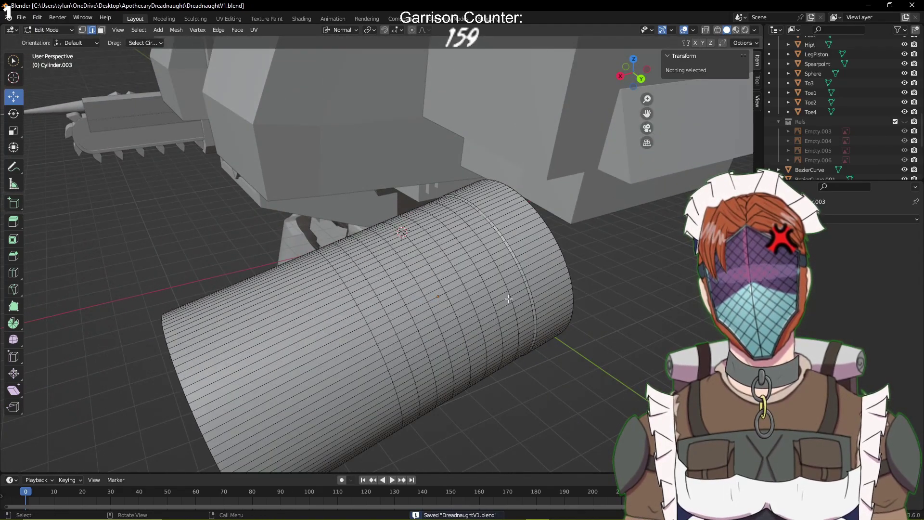
pyautogui.scroll(3, 492, 302)
pyautogui.moveTo(406, 337)
pyautogui.mouseDown(button='middle')
pyautogui.moveTo(399, 348)
pyautogui.moveTo(386, 328)
pyautogui.mouseUp(button='middle')
pyautogui.hotkey('shift', 'z')
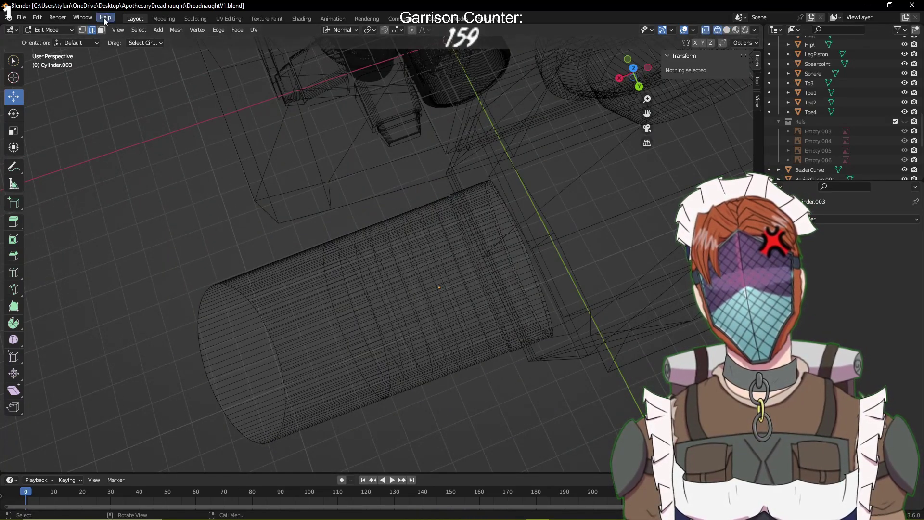
pyautogui.keyDown('shift'); pyautogui.moveTo(318, 176); pyautogui.dragTo(250, 151, button='middle'); pyautogui.keyUp('shift')
pyautogui.press('b')
pyautogui.moveTo(289, 192)
pyautogui.mouseDown()
pyautogui.moveTo(366, 261)
pyautogui.moveTo(351, 280)
pyautogui.mouseUp()
pyautogui.press('z')
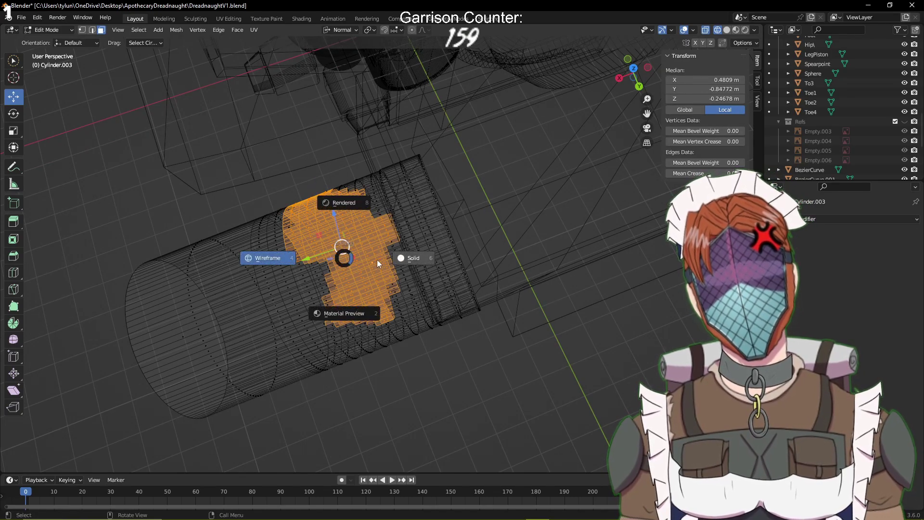
pyautogui.click(379, 262)
pyautogui.moveTo(380, 261); pyautogui.dragTo(452, 256, button='middle')
# Select a lengthwise face strip across the subdivided band and extend it around the cylinder with shortest-path Fill Region selection
pyautogui.click(374, 302)
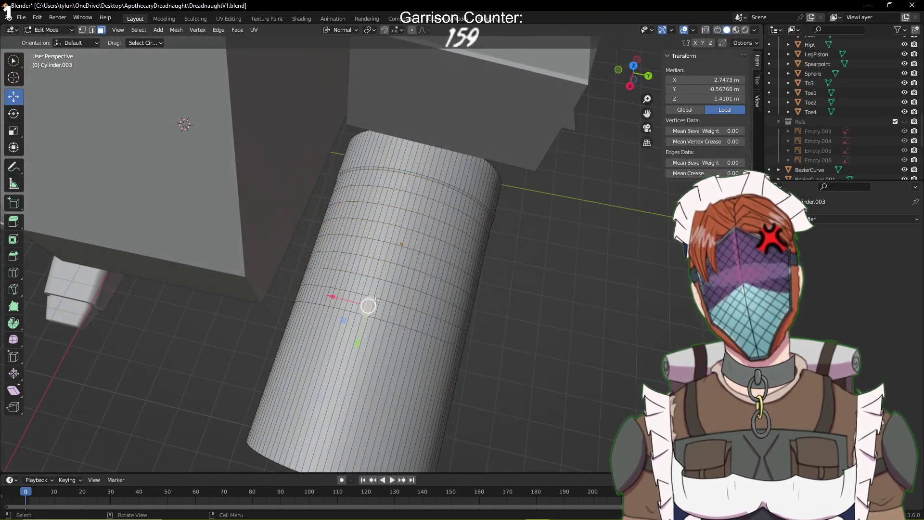
pyautogui.keyDown('ctrl'); pyautogui.click(406, 181); pyautogui.keyUp('ctrl')
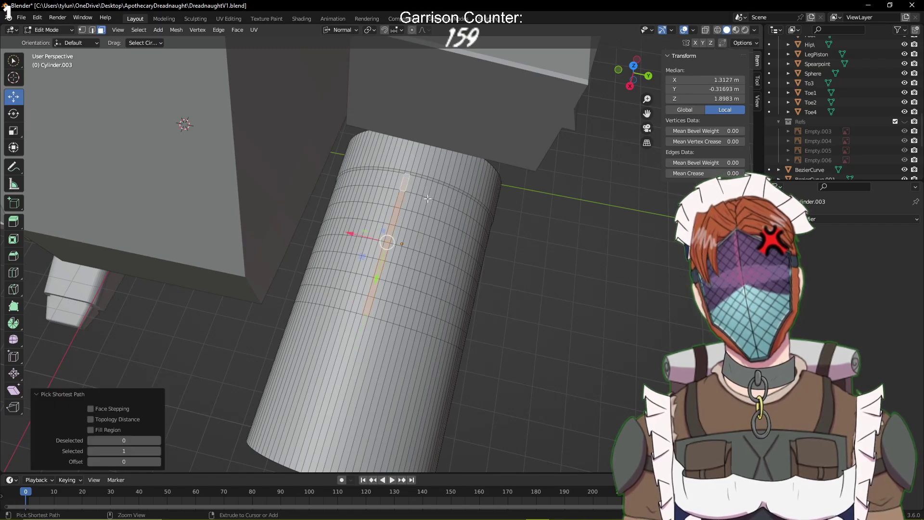
pyautogui.keyDown('ctrl'); pyautogui.keyDown('shift'); pyautogui.click(463, 300); pyautogui.keyUp('shift'); pyautogui.keyUp('ctrl')
pyautogui.moveTo(463, 299); pyautogui.dragTo(371, 239, button='middle')
pyautogui.keyDown('ctrl'); pyautogui.keyDown('shift'); pyautogui.click(356, 259); pyautogui.keyUp('shift'); pyautogui.keyUp('ctrl')
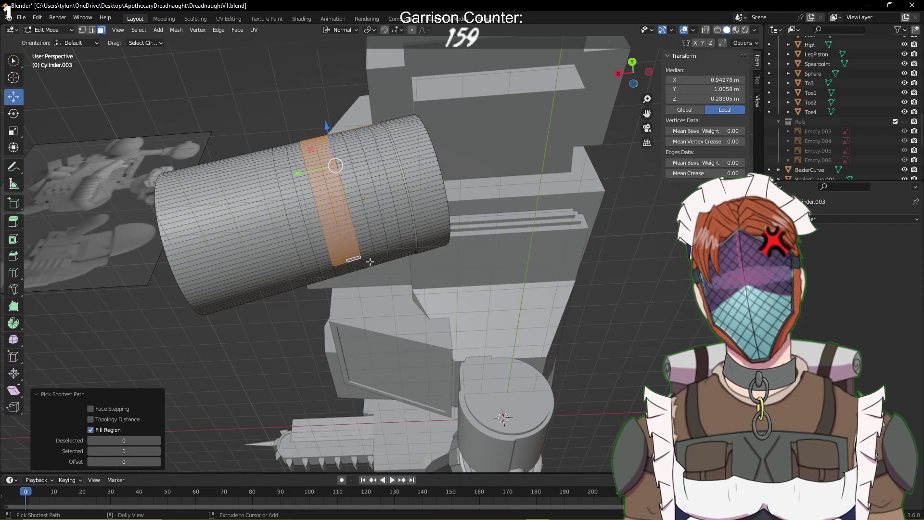
pyautogui.keyDown('ctrl'); pyautogui.keyDown('shift'); pyautogui.click(377, 125); pyautogui.keyUp('shift'); pyautogui.keyUp('ctrl')
# Extend the Fill Region selection around the cylinder's far side to cover the remaining part of the subdivided band
pyautogui.moveTo(354, 134); pyautogui.dragTo(374, 180, button='middle')
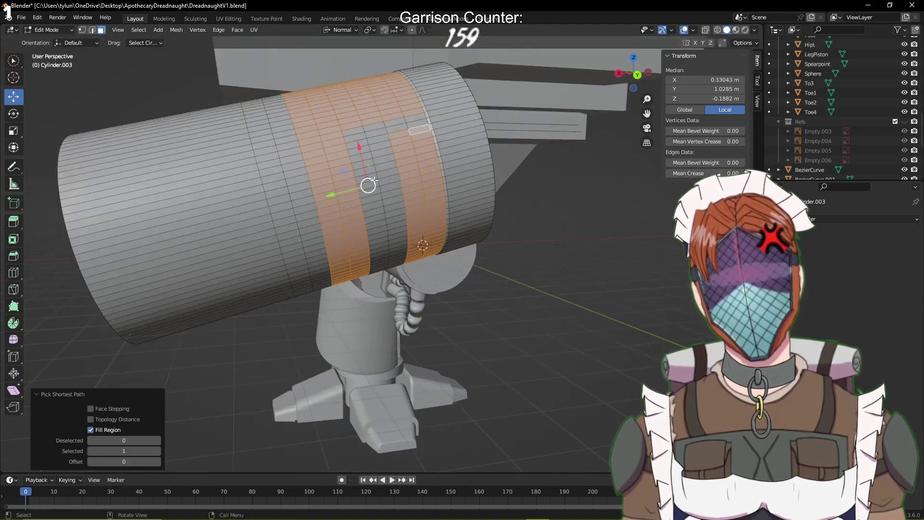
pyautogui.moveTo(385, 246); pyautogui.dragTo(332, 258, button='middle')
pyautogui.keyDown('ctrl'); pyautogui.keyDown('shift'); pyautogui.click(380, 240); pyautogui.keyUp('shift'); pyautogui.keyUp('ctrl')
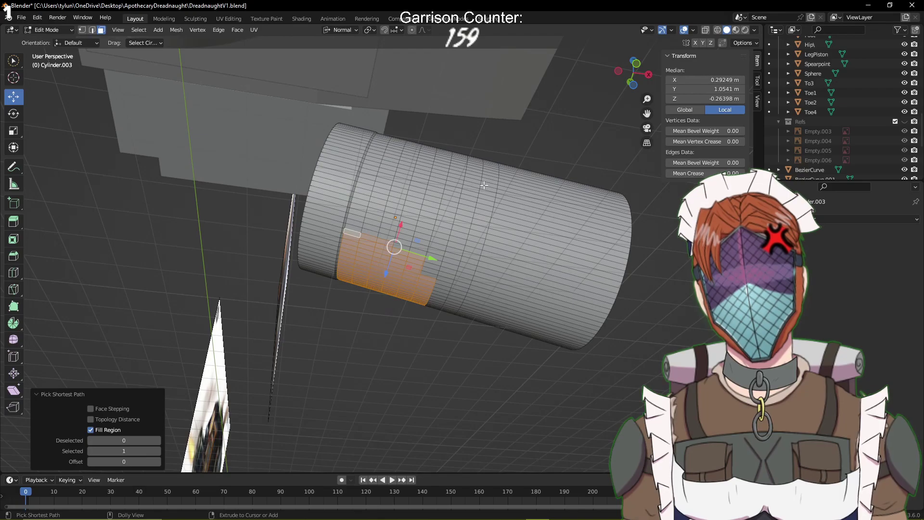
pyautogui.moveTo(483, 185); pyautogui.dragTo(502, 178, button='middle')
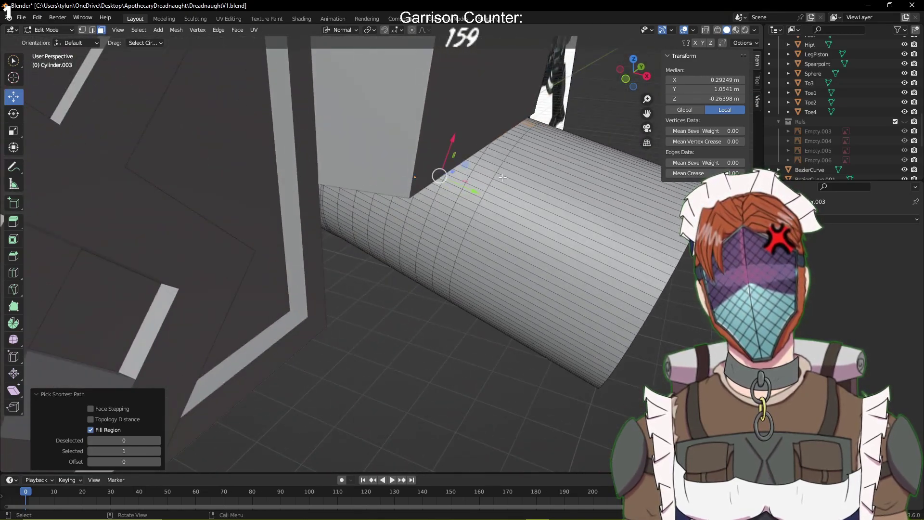
pyautogui.moveTo(506, 146); pyautogui.dragTo(408, 181, button='middle')
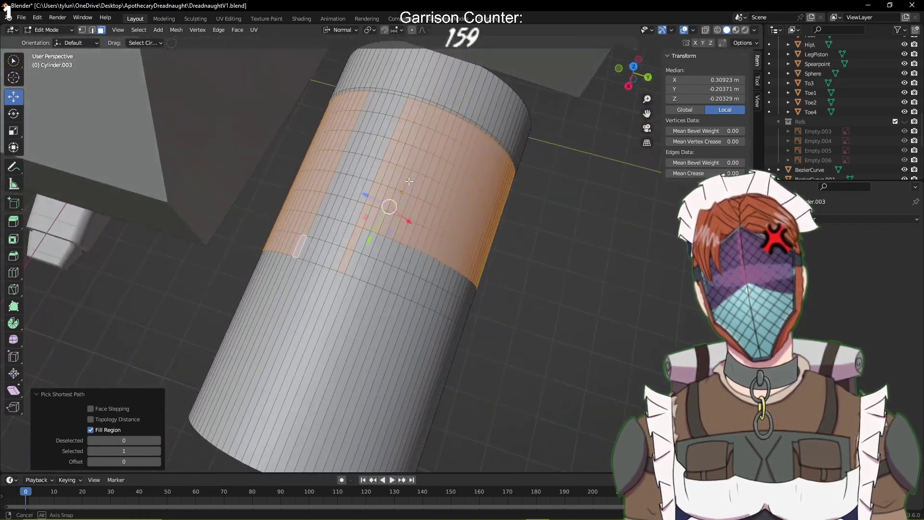
pyautogui.keyDown('ctrl'); pyautogui.keyDown('shift'); pyautogui.click(463, 321); pyautogui.keyUp('shift'); pyautogui.keyUp('ctrl')
pyautogui.moveTo(463, 320); pyautogui.dragTo(388, 205, button='middle')
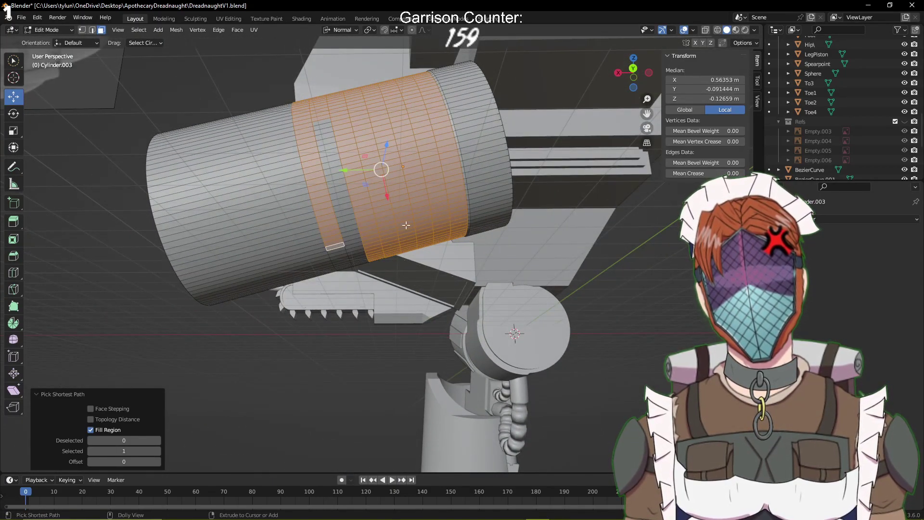
# Add the missed face strips and single faces to the selection to complete the full band around the cylinder
pyautogui.scroll(6, 320, 125)
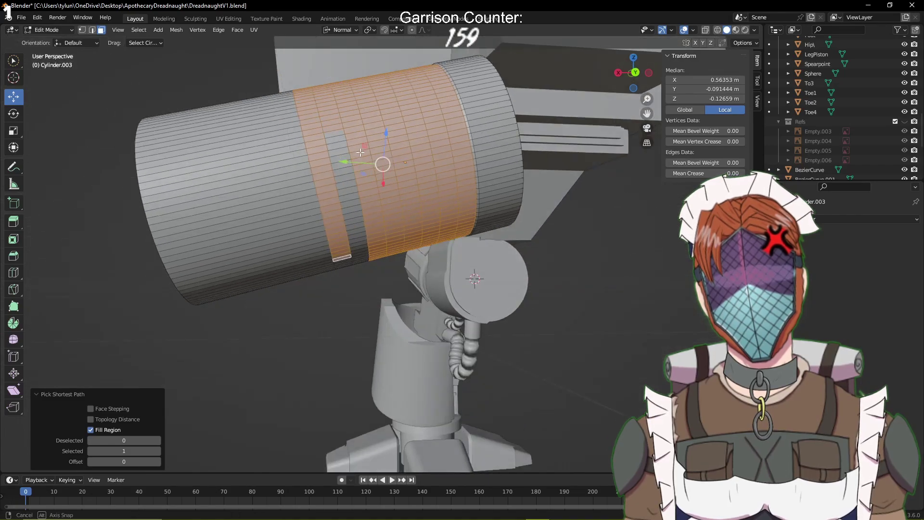
pyautogui.keyDown('ctrl'); pyautogui.click(325, 125); pyautogui.keyUp('ctrl')
pyautogui.scroll(5, 390, 220)
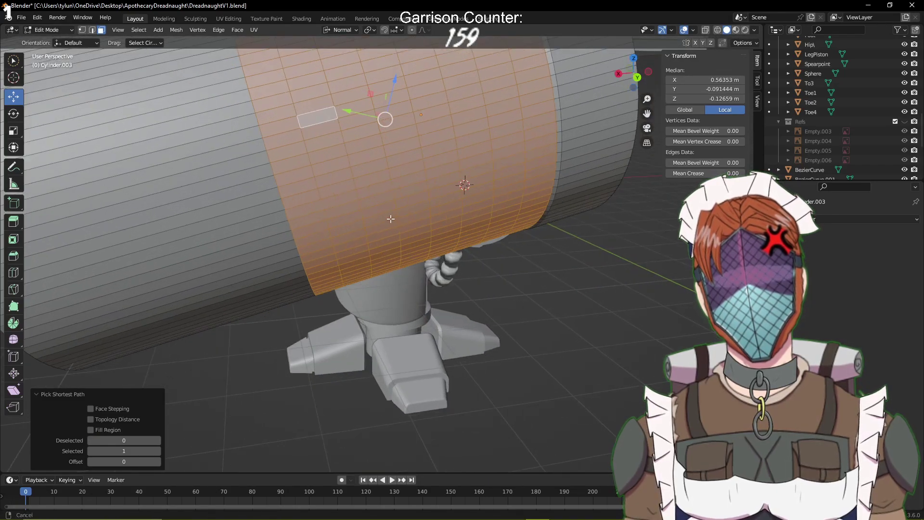
pyautogui.moveTo(419, 252); pyautogui.dragTo(328, 176, button='middle')
pyautogui.scroll(-4, 366, 178)
pyautogui.keyDown('shift'); pyautogui.click(290, 182); pyautogui.keyUp('shift')
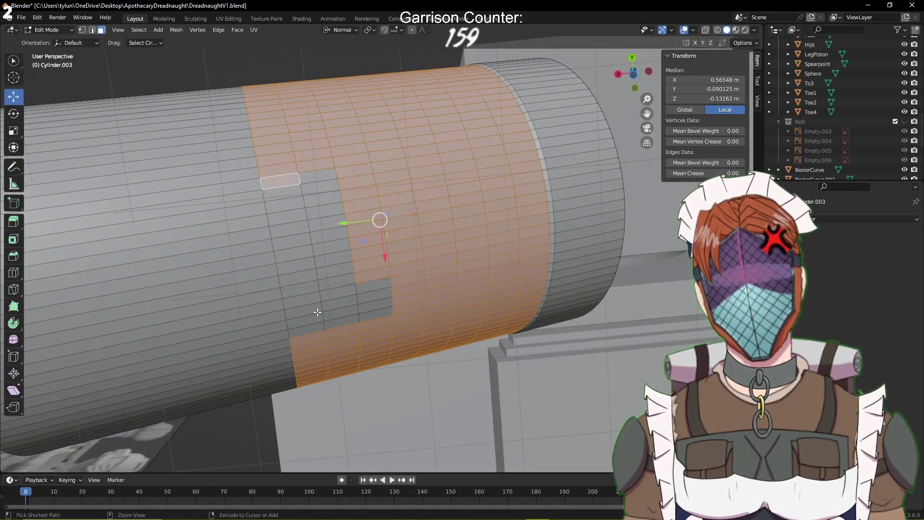
pyautogui.keyDown('ctrl'); pyautogui.click(312, 326); pyautogui.keyUp('ctrl')
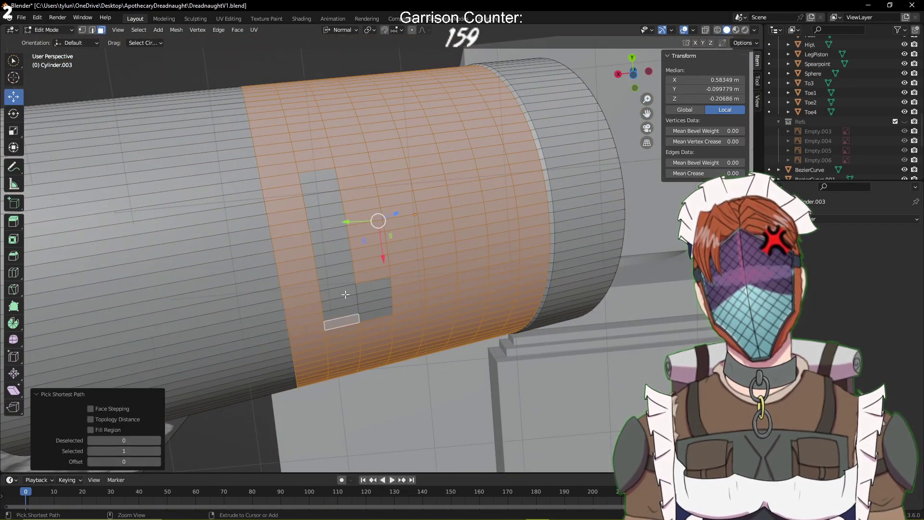
pyautogui.keyDown('ctrl'); pyautogui.click(320, 176); pyautogui.keyUp('ctrl')
pyautogui.keyDown('shift'); pyautogui.click(375, 288); pyautogui.keyUp('shift')
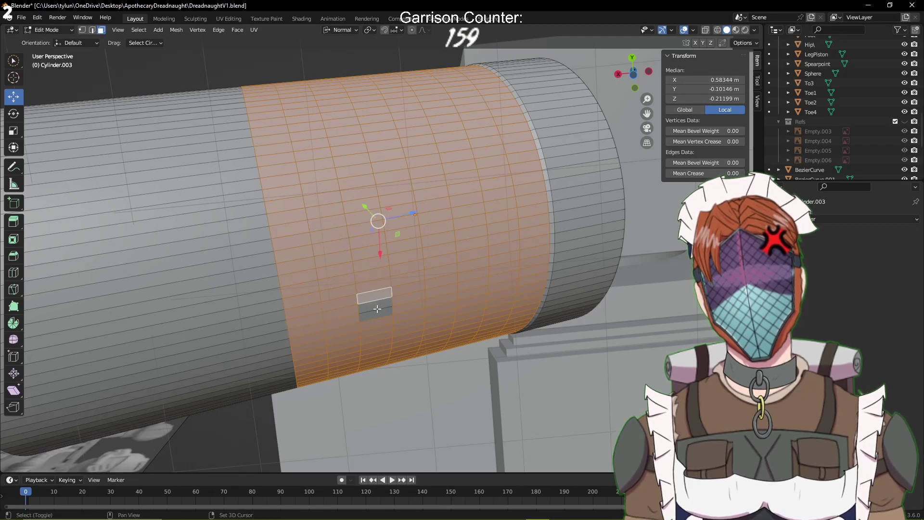
pyautogui.moveTo(378, 315); pyautogui.dragTo(455, 298, button='middle')
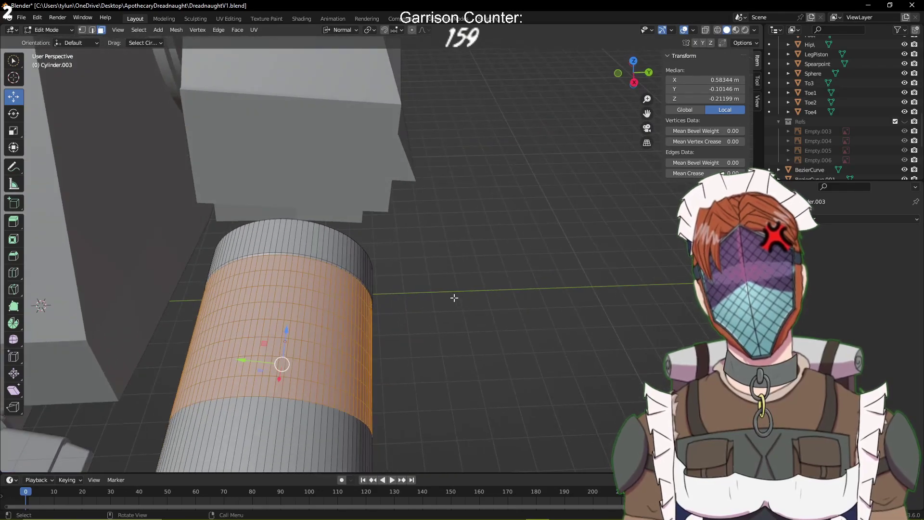
pyautogui.press('i')
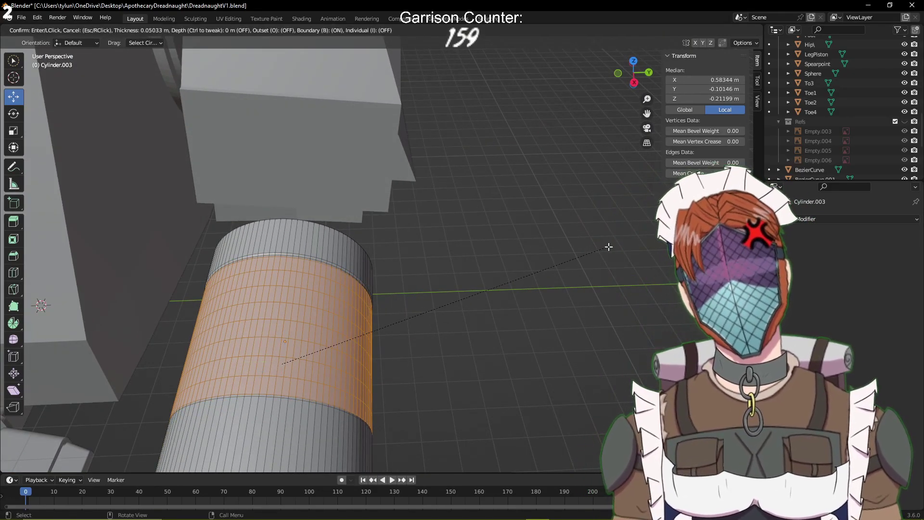
pyautogui.press('o')
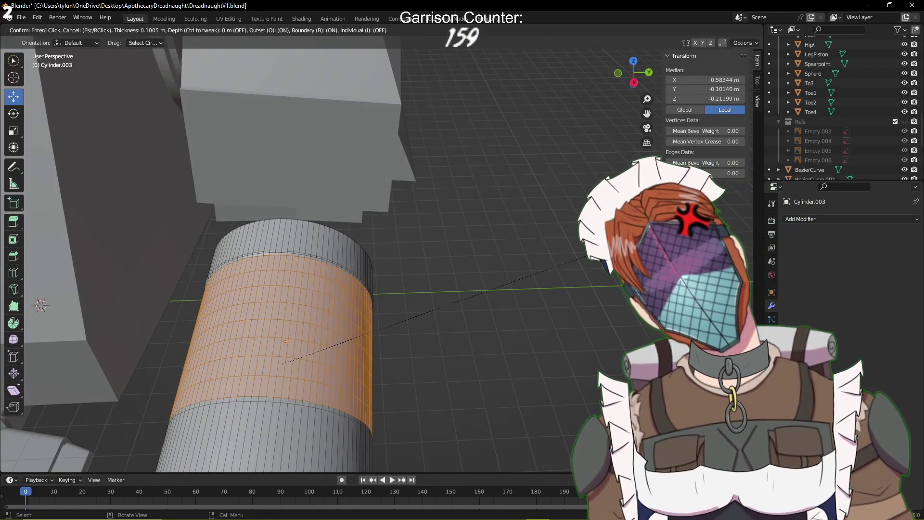
pyautogui.press('Escape')
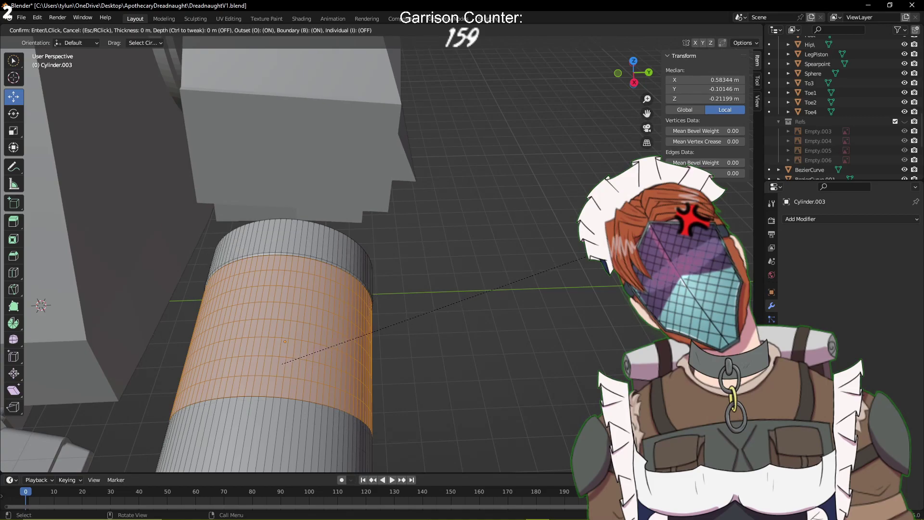
# Inset each selected band face individually with a thickness of 0.023 m
pyautogui.keyDown('shift'); pyautogui.moveTo(395, 288); pyautogui.dragTo(456, 263, button='middle'); pyautogui.keyUp('shift')
pyautogui.scroll(2, 456, 263)
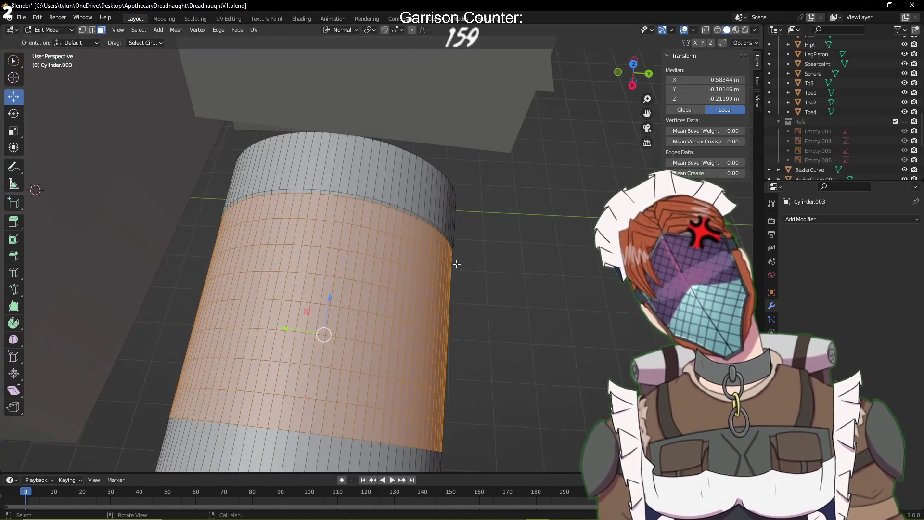
pyautogui.press('i')
pyautogui.press('i')
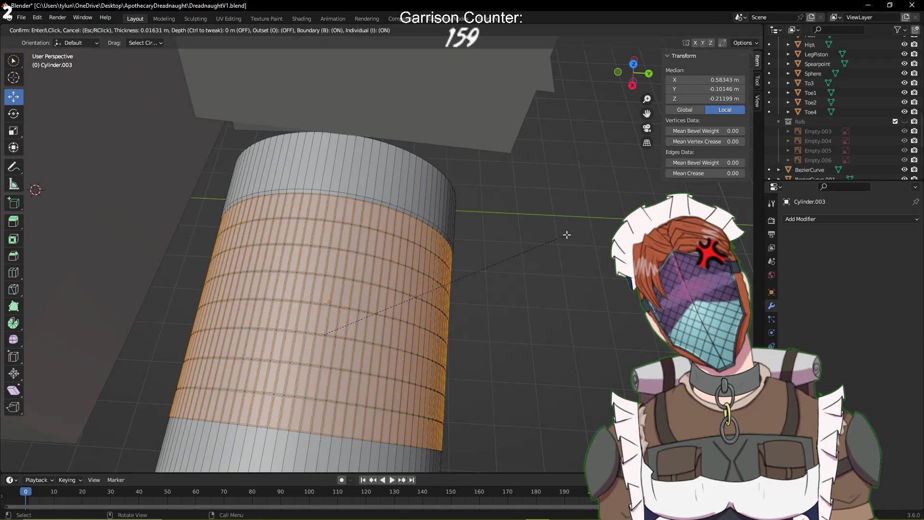
pyautogui.click(569, 236)
pyautogui.scroll(3, 483, 258)
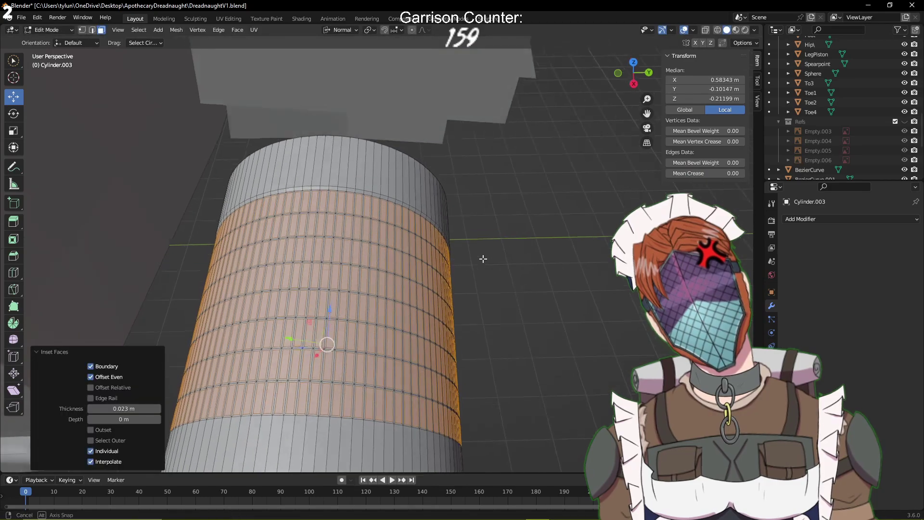
# Extrude the inset faces slightly in Normal orientation to form the tiled grid, check it in Object Mode and save the file
pyautogui.press('e')
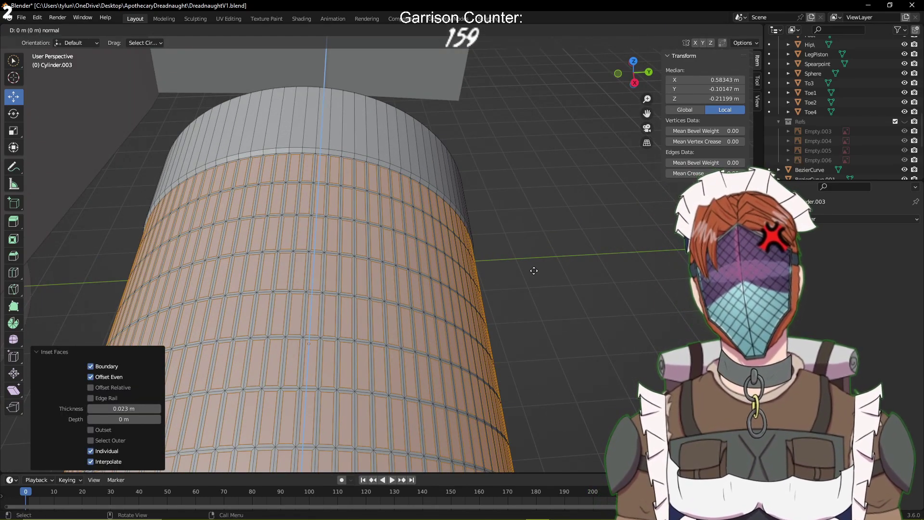
pyautogui.click(535, 271)
pyautogui.press('Tab')
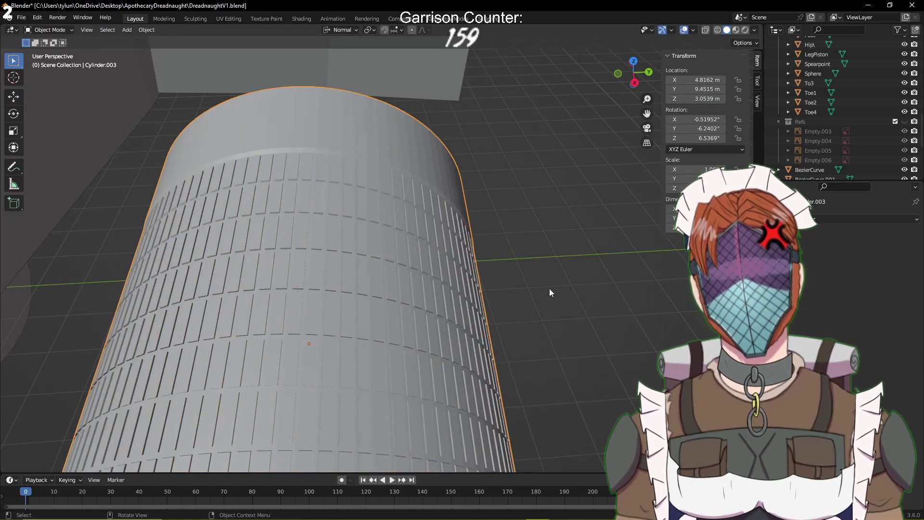
pyautogui.moveTo(550, 288); pyautogui.dragTo(230, 299, button='middle')
pyautogui.hotkey('ctrl', 's')
pyautogui.scroll(-6, 407, 233)
pyautogui.press('Tab')
pyautogui.click(277, 338)
pyautogui.press('Tab')
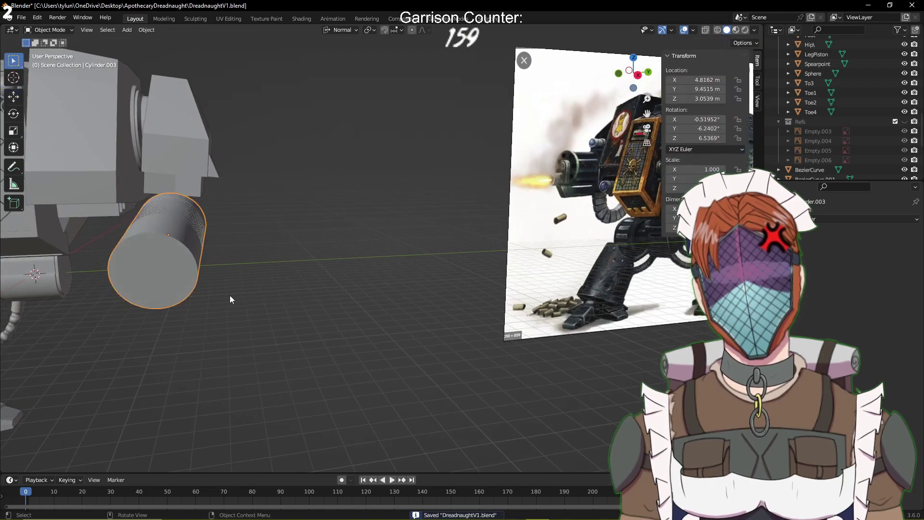
# Inset the cylinder's flat outer end face by 0.4932 m, and inset the inner face again by about 0.06 m
pyautogui.press('Tab')
pyautogui.click(143, 277)
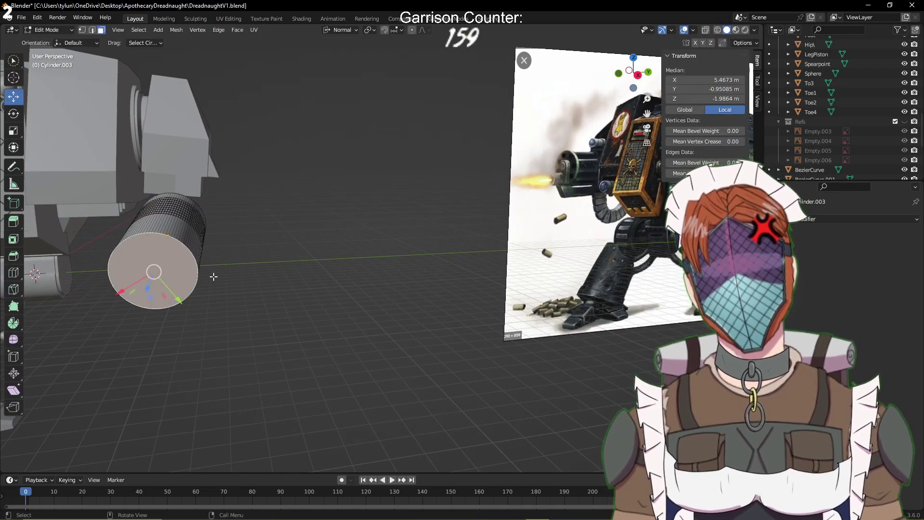
pyautogui.press('i')
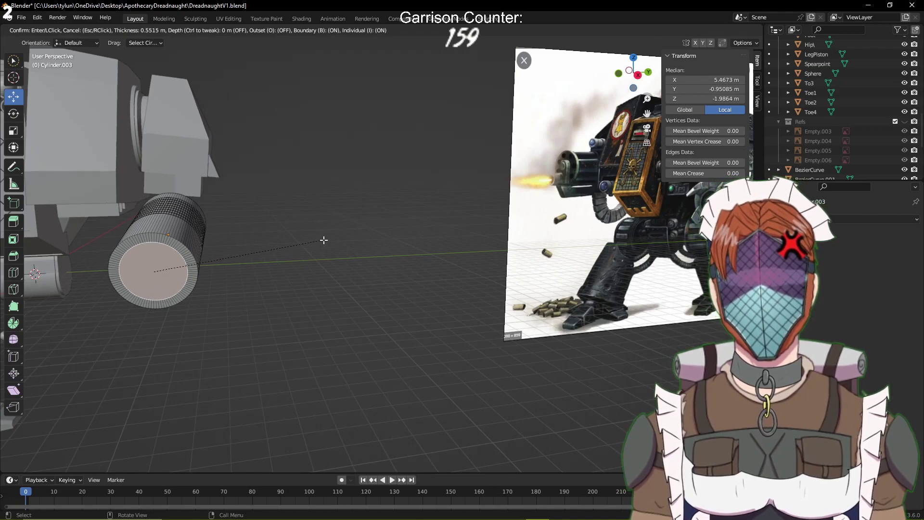
pyautogui.click(325, 239)
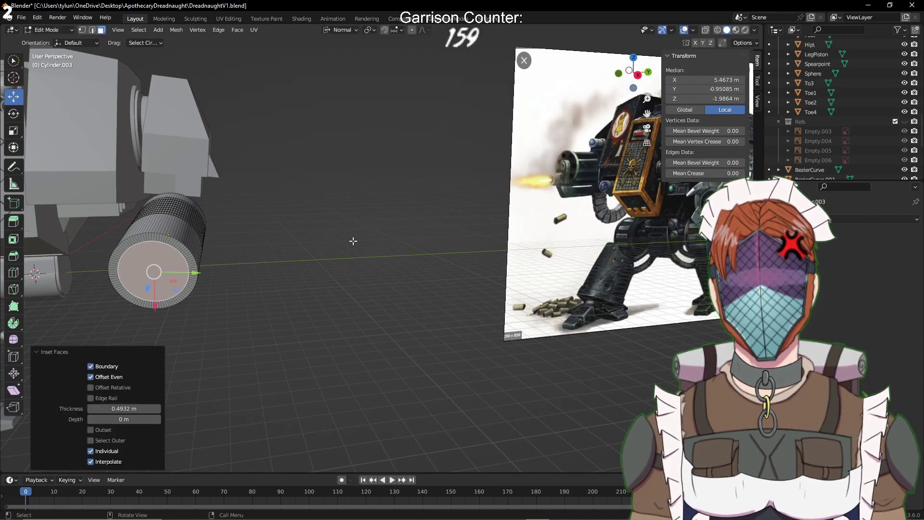
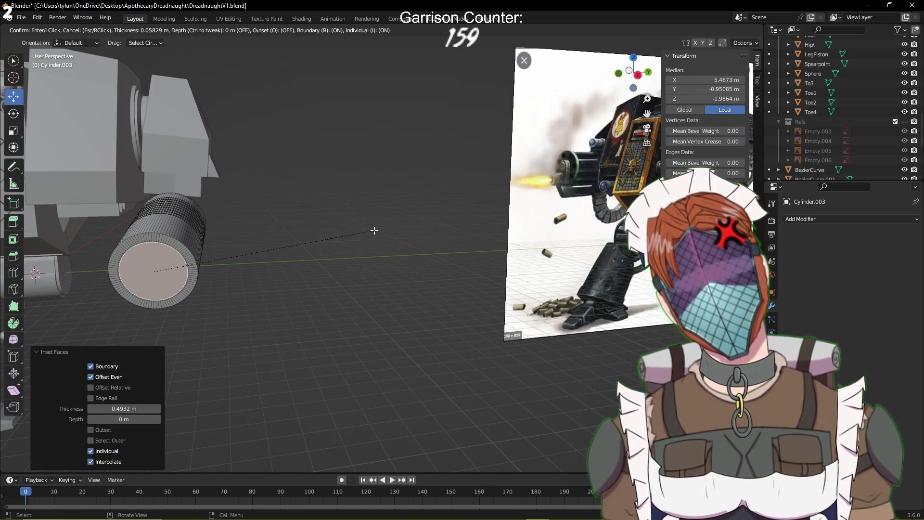
pyautogui.click(374, 230)
# Extrude the inner end face outward by about 0.12 m in Normal orientation
pyautogui.moveTo(374, 231); pyautogui.dragTo(444, 305, button='middle')
pyautogui.press('e')
pyautogui.click(450, 304)
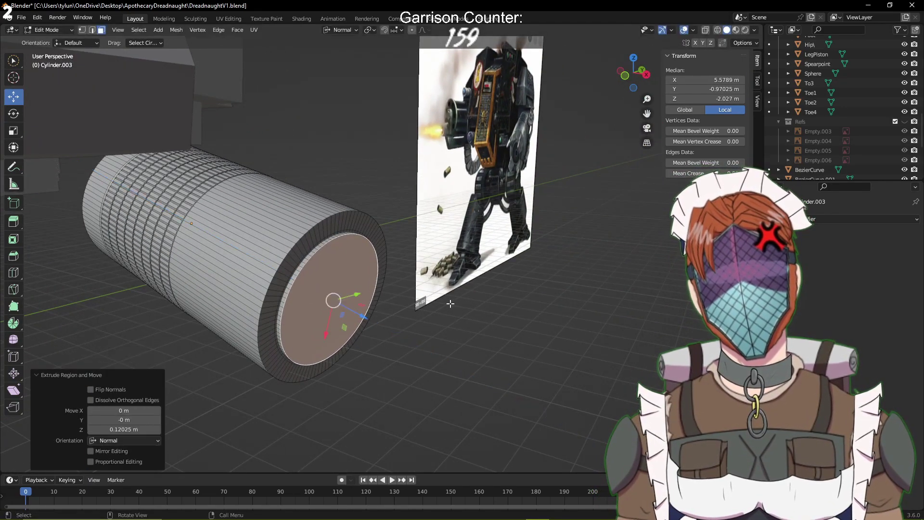
# Inset the raised end face by about 0.074 m and extrude it inward by about 0.141 m to leave a rim
pyautogui.click(522, 289)
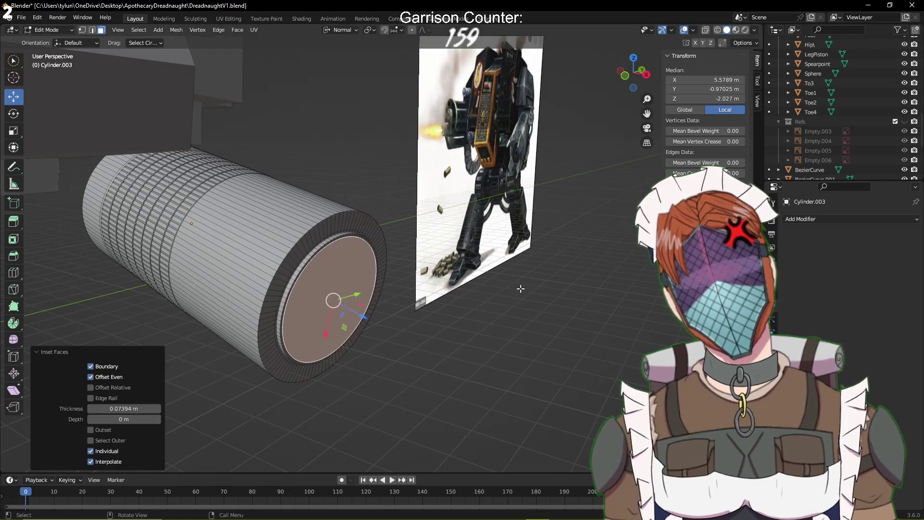
pyautogui.press('e')
pyautogui.click(516, 291)
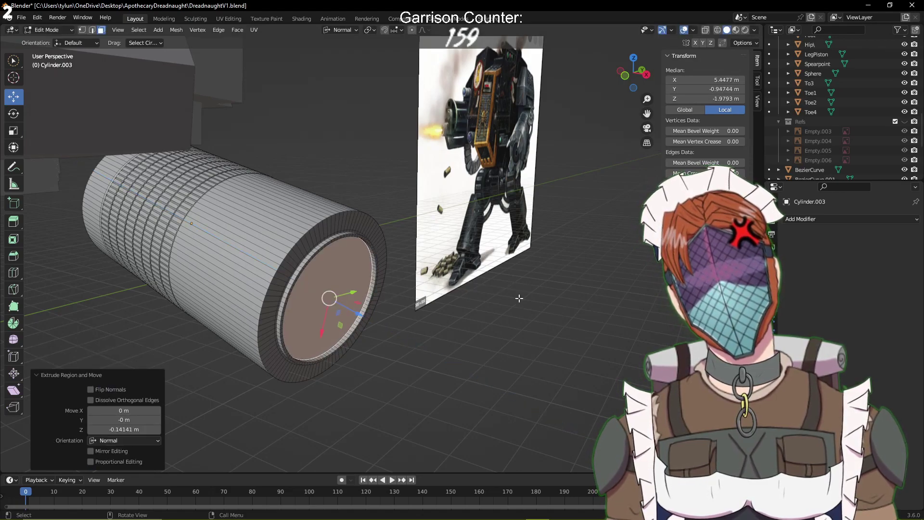
# Save the file and inset the circular face at the cylinder's recessed end by about 0.873 m
pyautogui.moveTo(518, 297); pyautogui.dragTo(244, 272, button='middle')
pyautogui.hotkey('ctrl', 's')
pyautogui.scroll(-3, 244, 273)
pyautogui.moveTo(398, 306); pyautogui.dragTo(178, 290, button='middle')
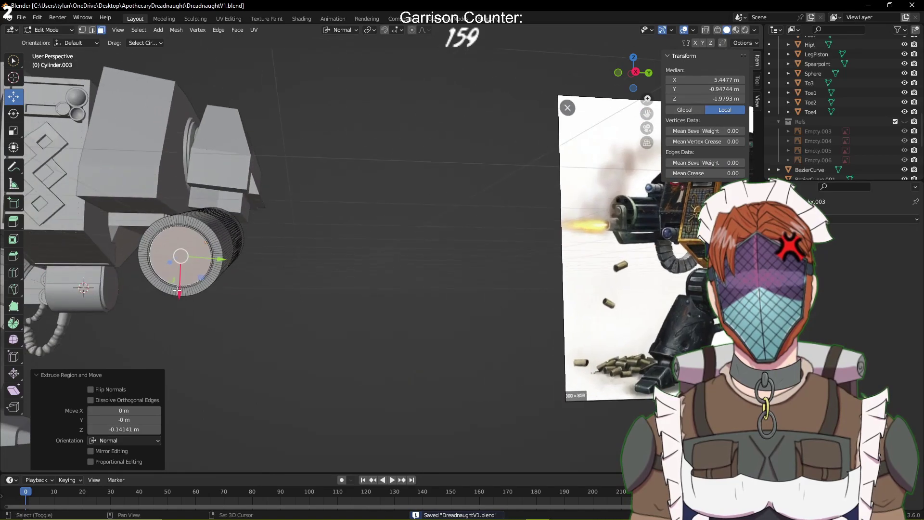
pyautogui.keyDown('shift'); pyautogui.moveTo(257, 287); pyautogui.dragTo(376, 297, button='middle'); pyautogui.keyUp('shift')
pyautogui.scroll(3, 444, 283)
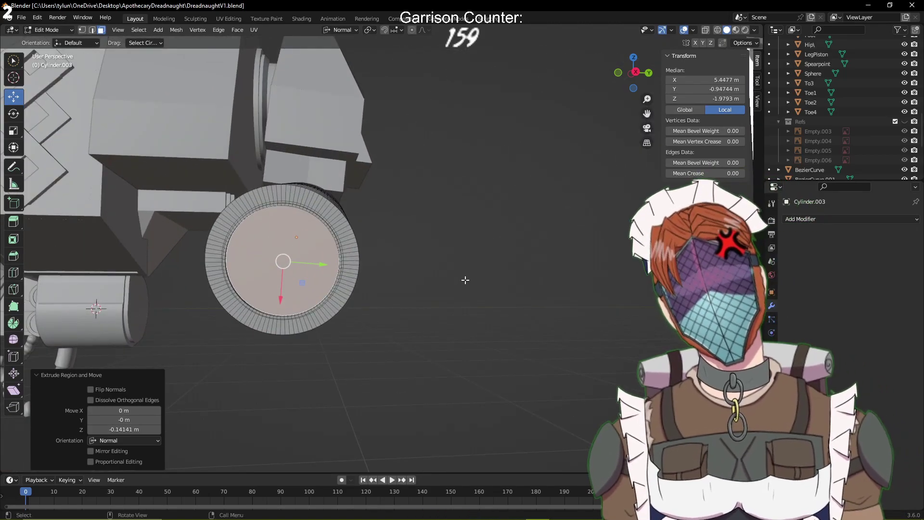
pyautogui.press('i')
pyautogui.click(450, 275)
# Try to extrude the small inset circle at the cylinder's end, and undo the extrusion
pyautogui.moveTo(443, 275); pyautogui.dragTo(392, 303, button='middle')
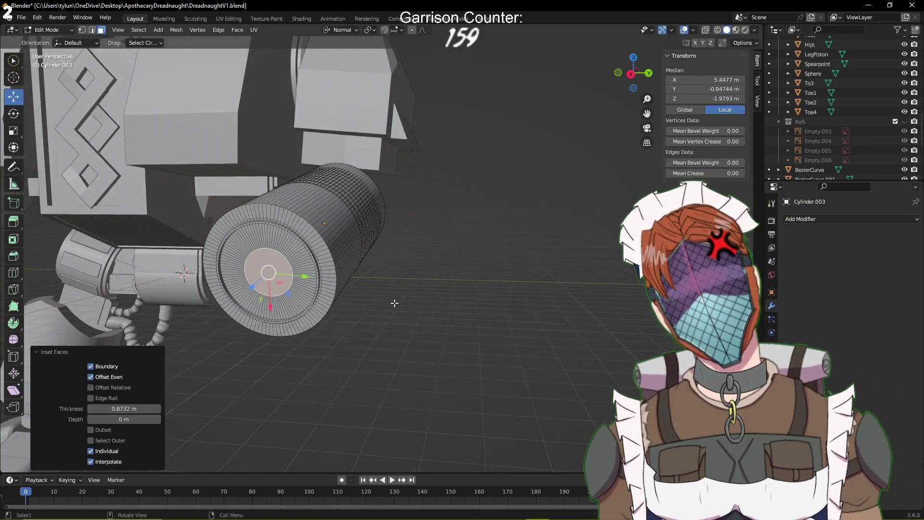
pyautogui.press('e')
pyautogui.click(391, 303)
pyautogui.hotkey('ctrl', 'z')
# Extrude the small inset circle at the cylinder's end by about 0.116 m
pyautogui.scroll(3, 433, 311)
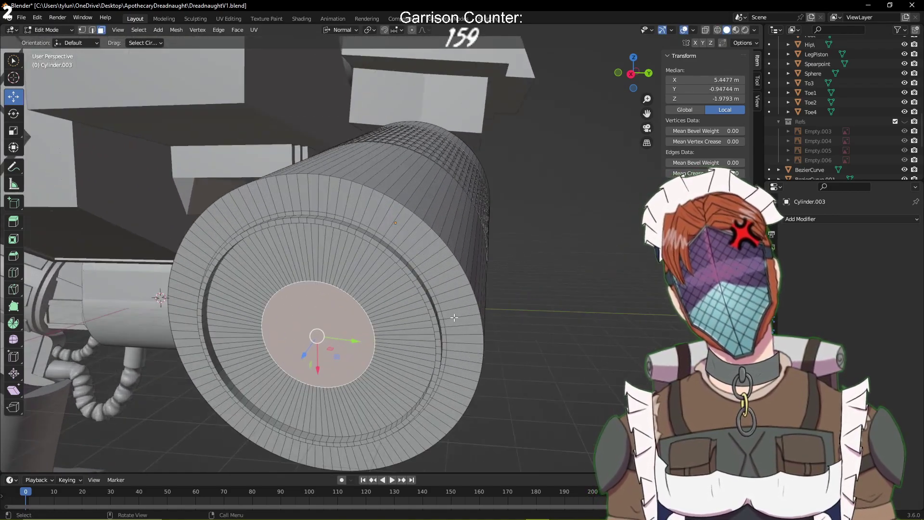
pyautogui.press('e')
pyautogui.click(475, 315)
# Inset the extruded circle by about 0.068 m, extrude the new face back inward, save, and leave Edit Mode
pyautogui.press('i')
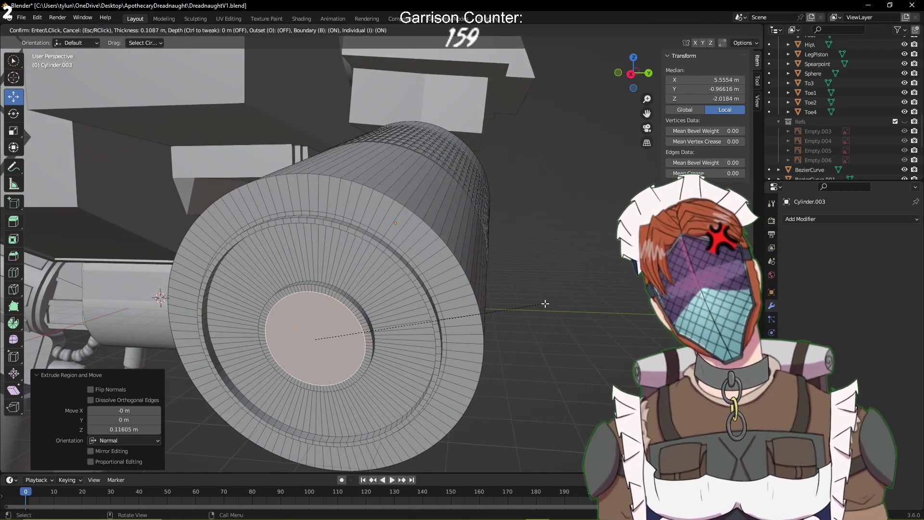
pyautogui.click(547, 304)
pyautogui.press('e')
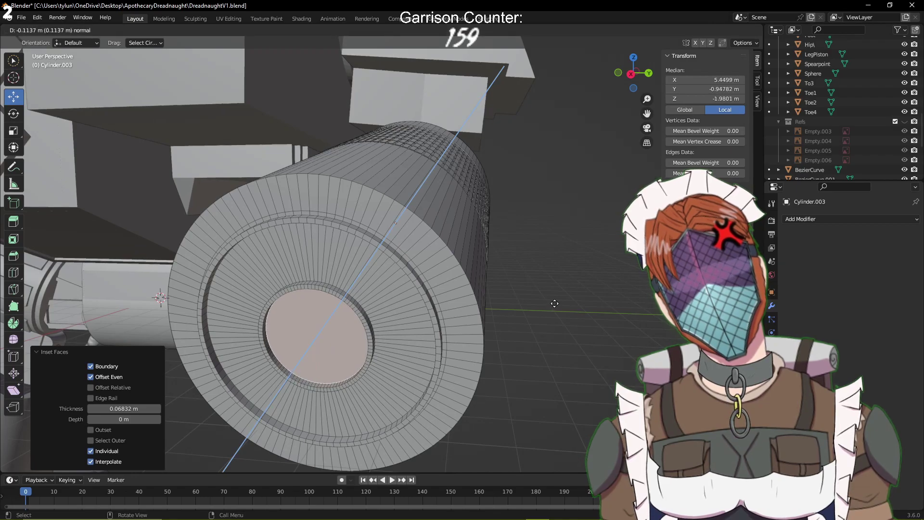
pyautogui.click(564, 301)
pyautogui.hotkey('ctrl', 's')
pyautogui.press('Tab')
# Compare the arm cylinder on the walker with the reference picture and save the file
pyautogui.moveTo(577, 312); pyautogui.dragTo(260, 301, button='middle')
pyautogui.scroll(-4, 572, 308)
pyautogui.hotkey('ctrl', 's')
pyautogui.moveTo(295, 309); pyautogui.dragTo(218, 328, button='middle')
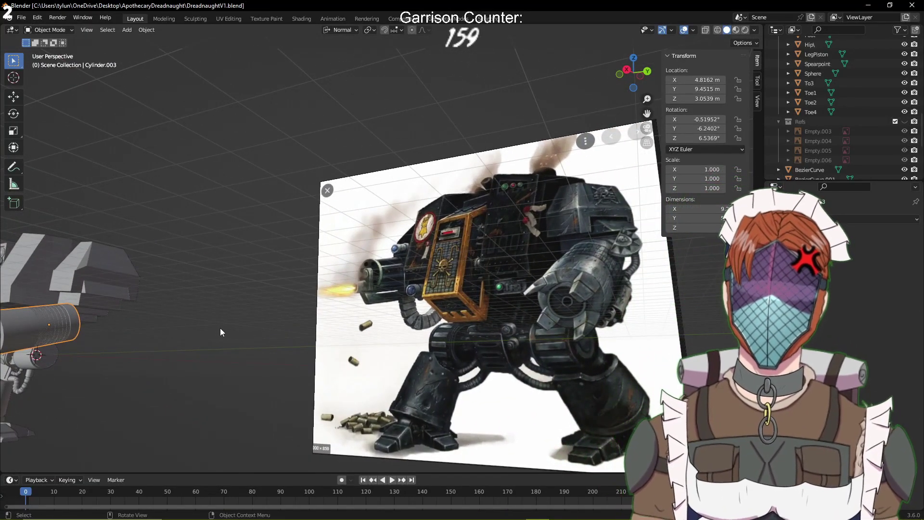
pyautogui.moveTo(165, 328); pyautogui.dragTo(222, 346, button='middle')
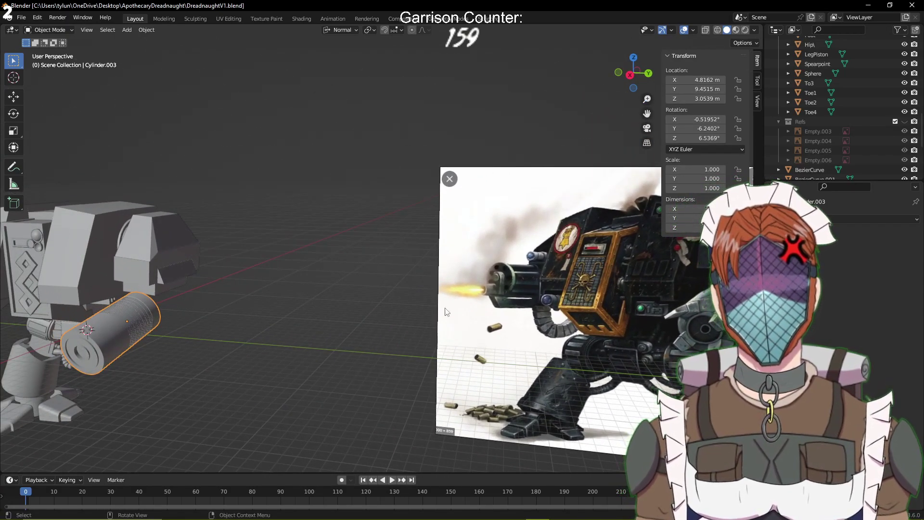
pyautogui.moveTo(446, 312); pyautogui.dragTo(168, 365, button='middle')
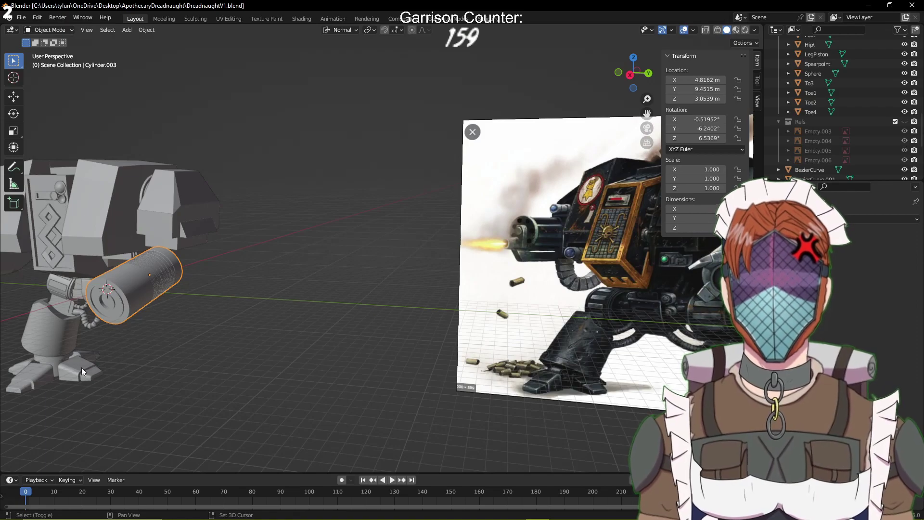
pyautogui.keyDown('shift'); pyautogui.moveTo(82, 367); pyautogui.dragTo(195, 354, button='middle'); pyautogui.keyUp('shift')
pyautogui.press('Tab')
pyautogui.press('Tab')
pyautogui.hotkey('ctrl', 's')
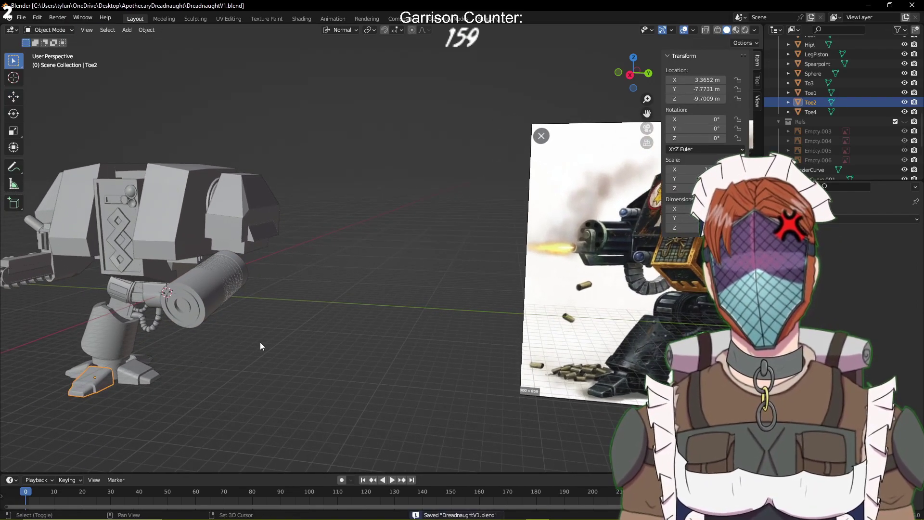
# Select the arm cylinder and inspect its stepped end and side from several angles
pyautogui.keyDown('shift'); pyautogui.moveTo(260, 343); pyautogui.dragTo(446, 248, button='middle'); pyautogui.keyUp('shift')
pyautogui.scroll(3, 233, 323)
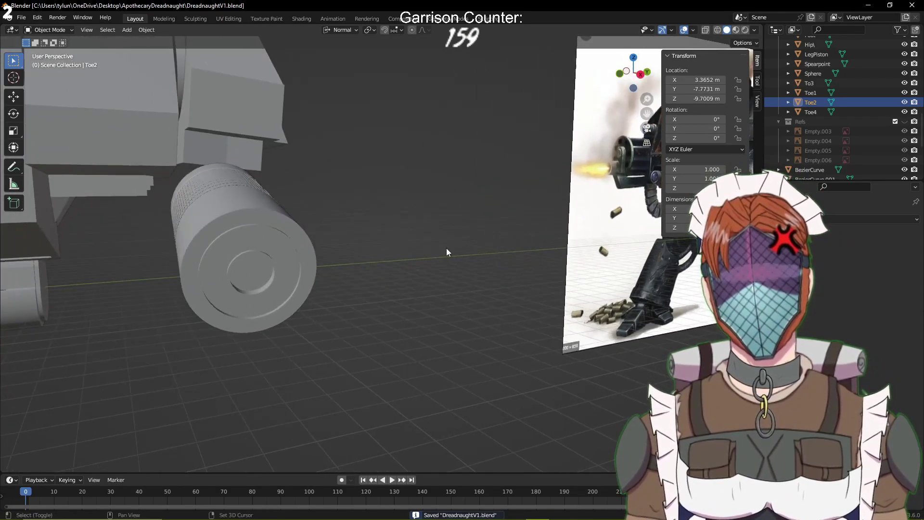
pyautogui.click(244, 259)
pyautogui.moveTo(244, 259); pyautogui.dragTo(120, 238, button='middle')
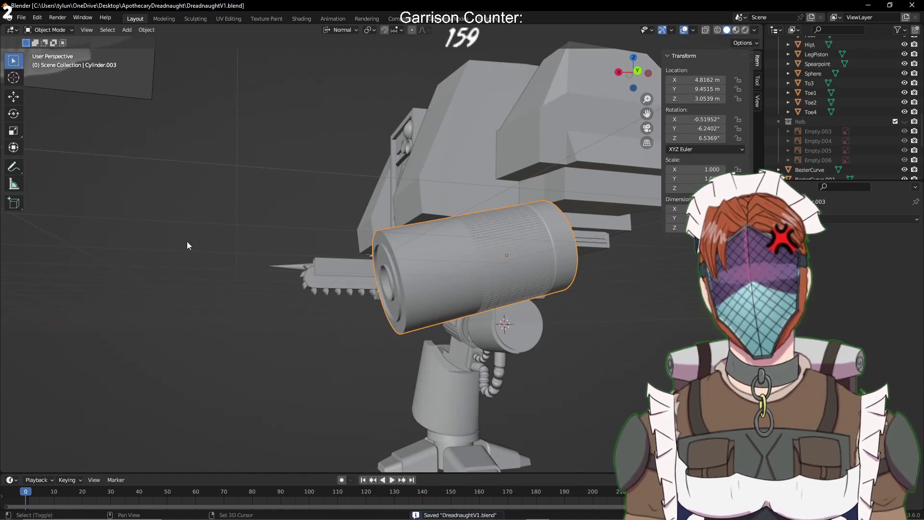
pyautogui.moveTo(187, 241); pyautogui.dragTo(282, 332, button='middle')
pyautogui.scroll(5, 385, 332)
pyautogui.scroll(-5, 435, 236)
pyautogui.scroll(-4, 433, 236)
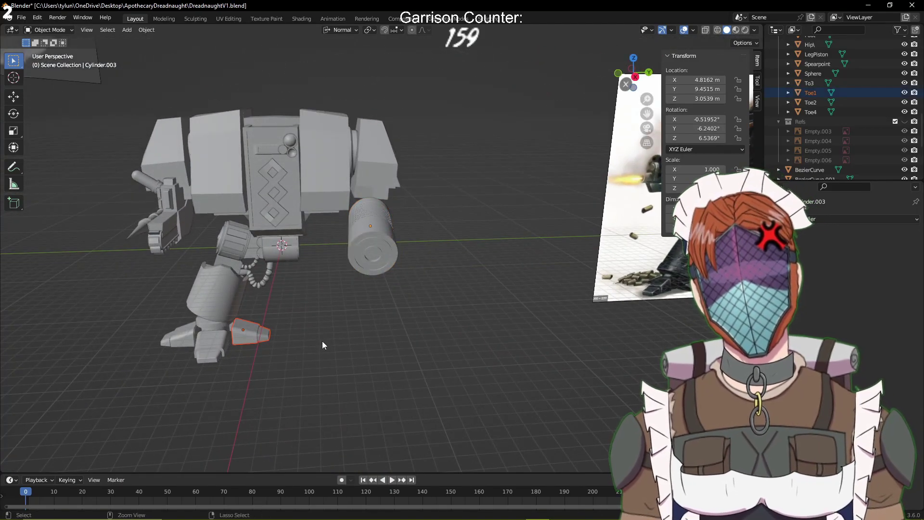
# Paste the copied toe and move the copy in front of and below the arm cylinder's end
pyautogui.hotkey('ctrl', 'v')
pyautogui.press('g')
pyautogui.click(436, 354)
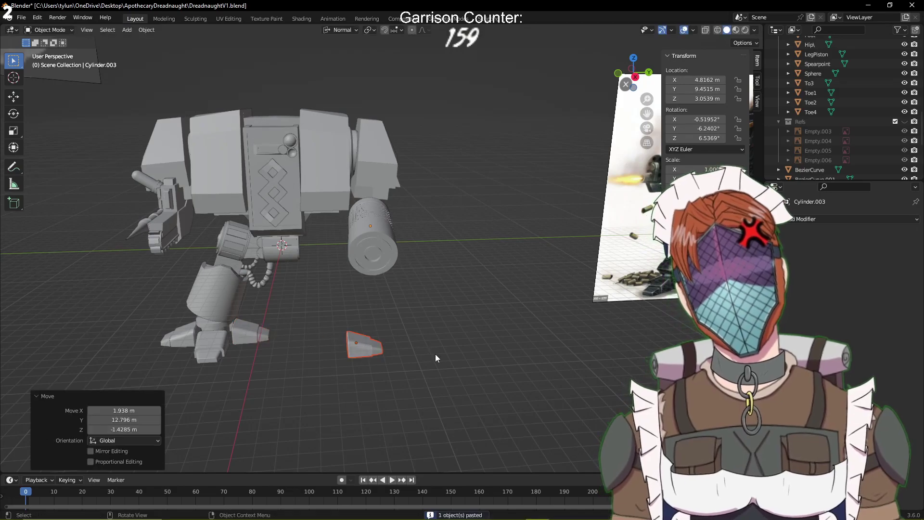
pyautogui.press('KP_1')
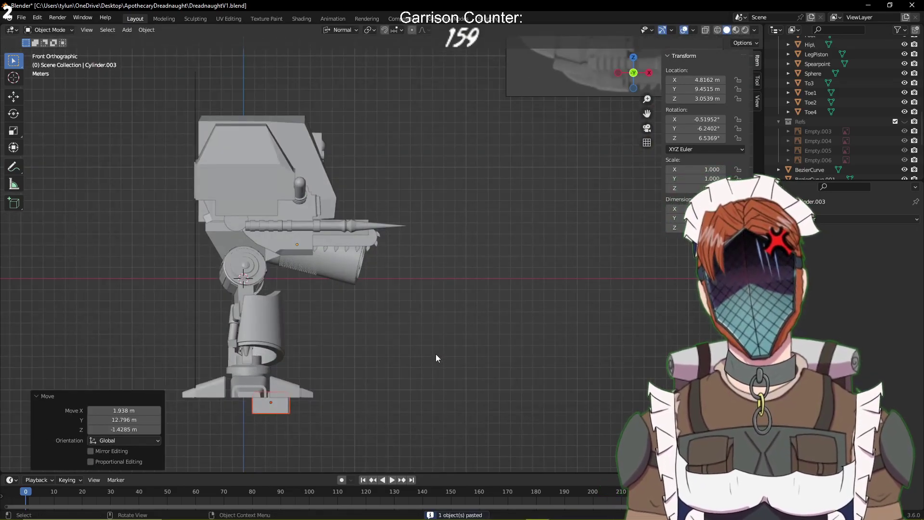
pyautogui.press('g')
pyautogui.click(521, 256)
# Rotate the toe copy about 95.3° in the front view and about -87.3° around its normal Z axis
pyautogui.scroll(5, 475, 293)
pyautogui.press('r')
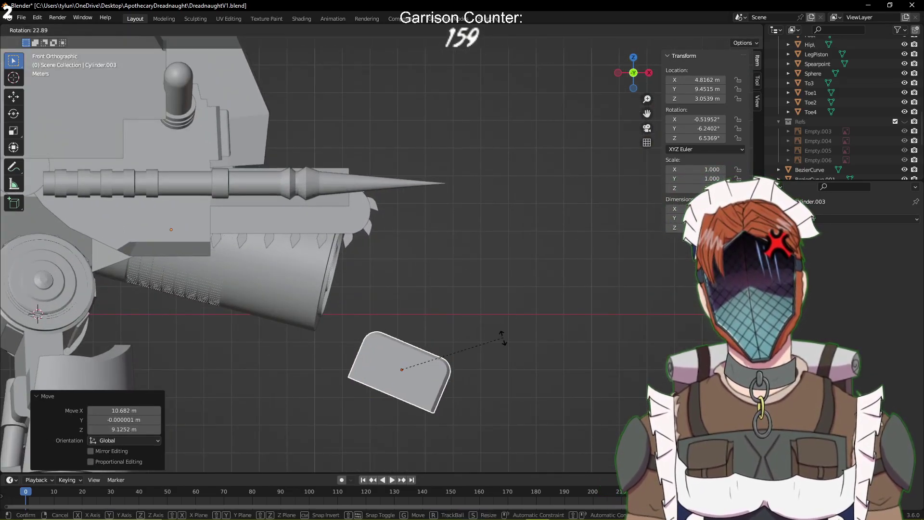
pyautogui.click(426, 405)
pyautogui.press('r')
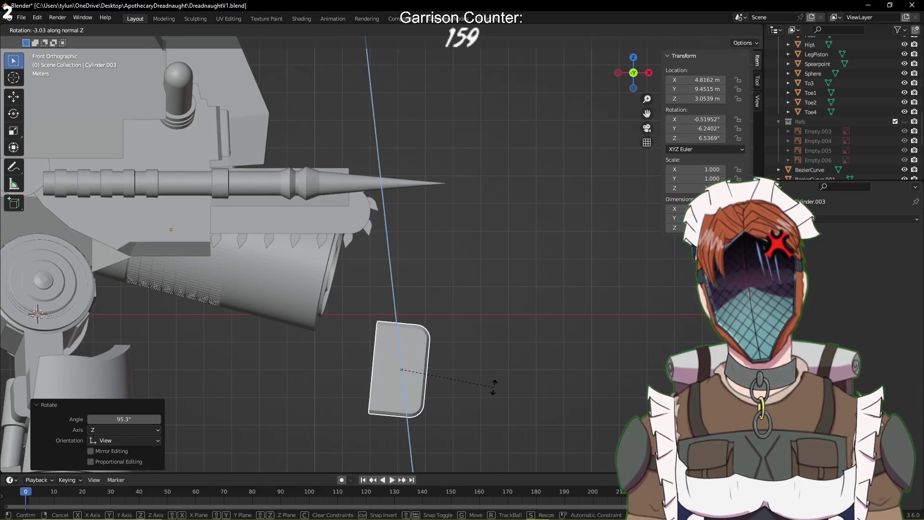
pyautogui.click(400, 388)
# Set the transform orientation to Global and rotate the toe copy about 24.2° in view and 34.1° around X
pyautogui.click(345, 31)
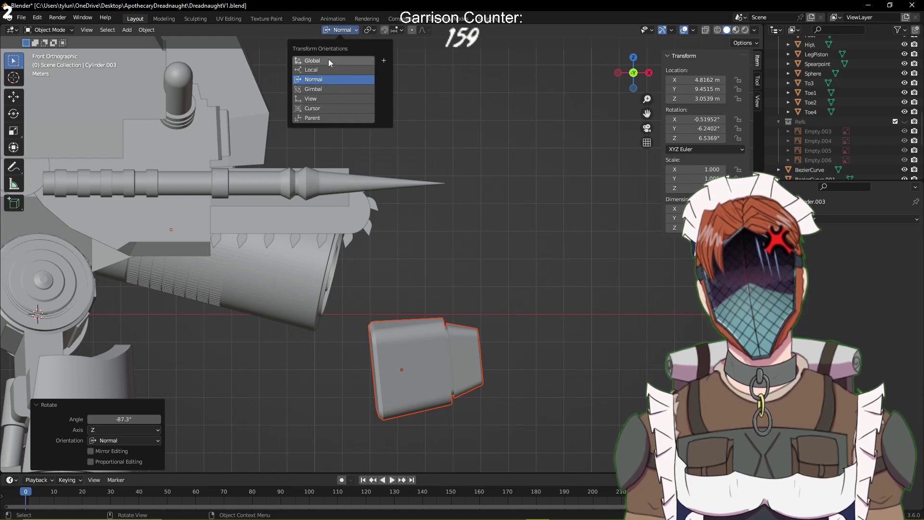
pyautogui.click(329, 59)
pyautogui.press('r')
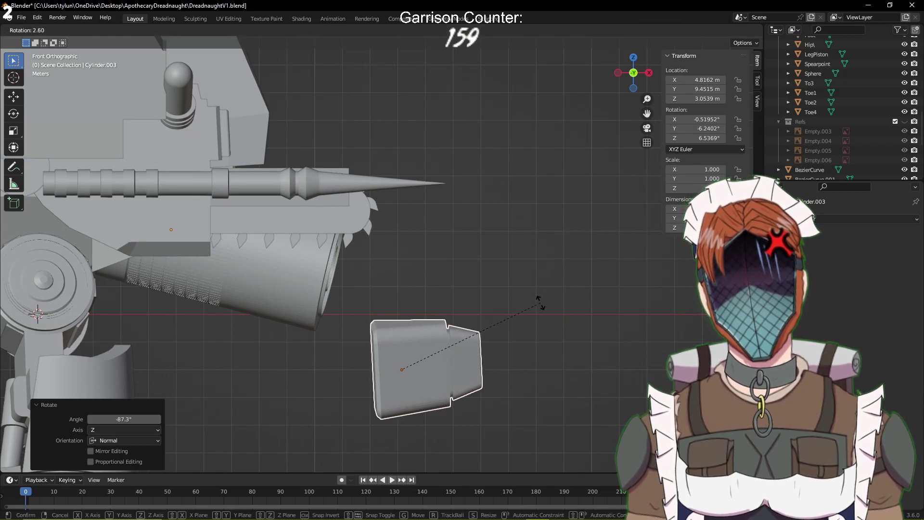
pyautogui.press('z')
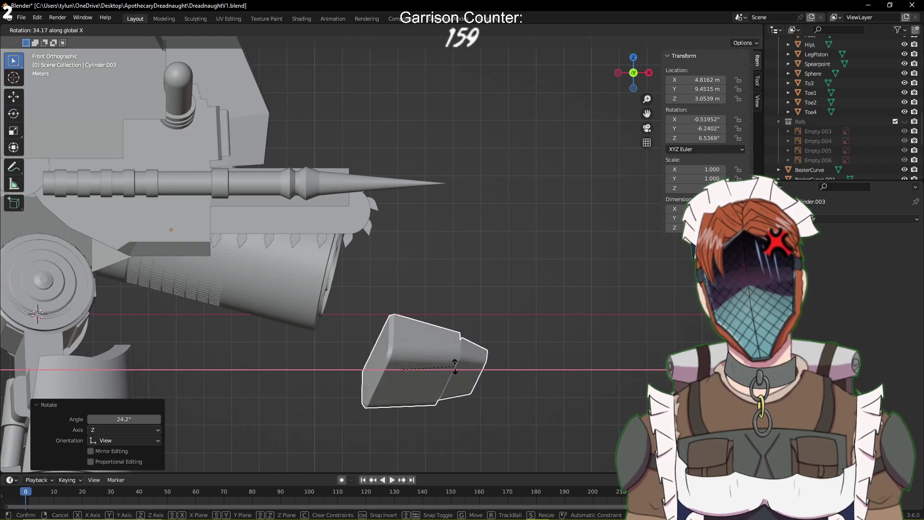
pyautogui.click(527, 339)
# Move the toe copy up against the lower edge of the arm cylinder's end
pyautogui.scroll(1, 528, 342)
pyautogui.moveTo(528, 343); pyautogui.dragTo(467, 375, button='middle')
pyautogui.press('g')
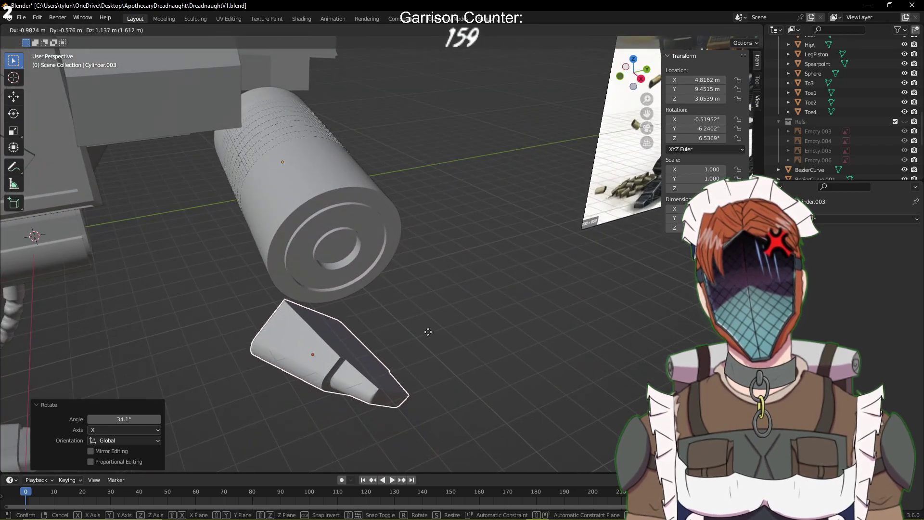
pyautogui.click(412, 301)
# Try scaling the toe copy uniformly to 0.399, and undo the resize
pyautogui.moveTo(412, 301); pyautogui.dragTo(359, 296, button='middle')
pyautogui.scroll(2, 360, 297)
pyautogui.press('s')
pyautogui.click(383, 331)
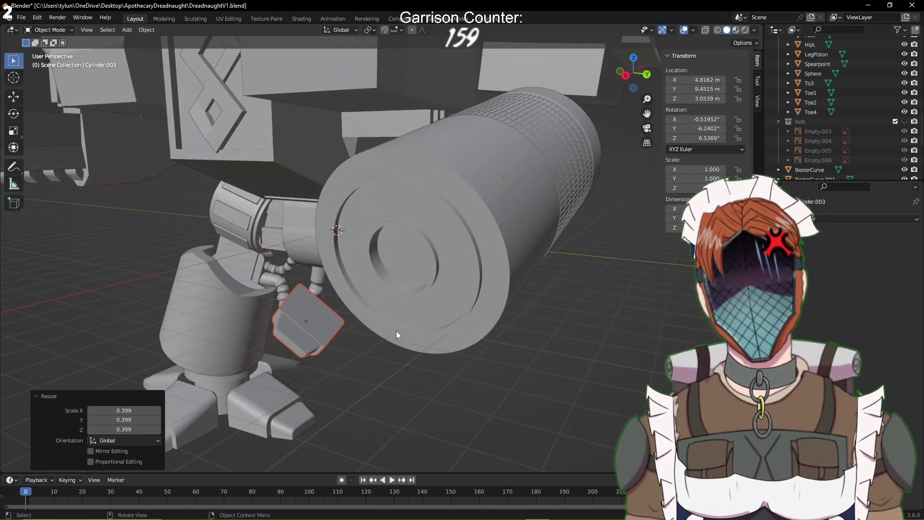
pyautogui.moveTo(397, 331); pyautogui.dragTo(601, 326, button='middle')
pyautogui.hotkey('ctrl', 'z')
# Scale the toe copy uniformly to 0.734
pyautogui.press('s')
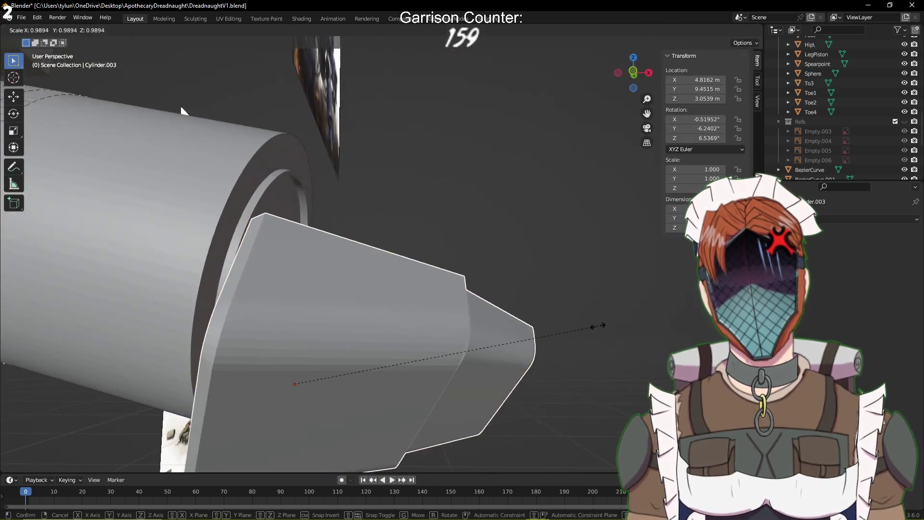
pyautogui.click(518, 330)
pyautogui.moveTo(517, 331); pyautogui.dragTo(477, 238, button='middle')
pyautogui.press('s')
pyautogui.rightClick(481, 233)
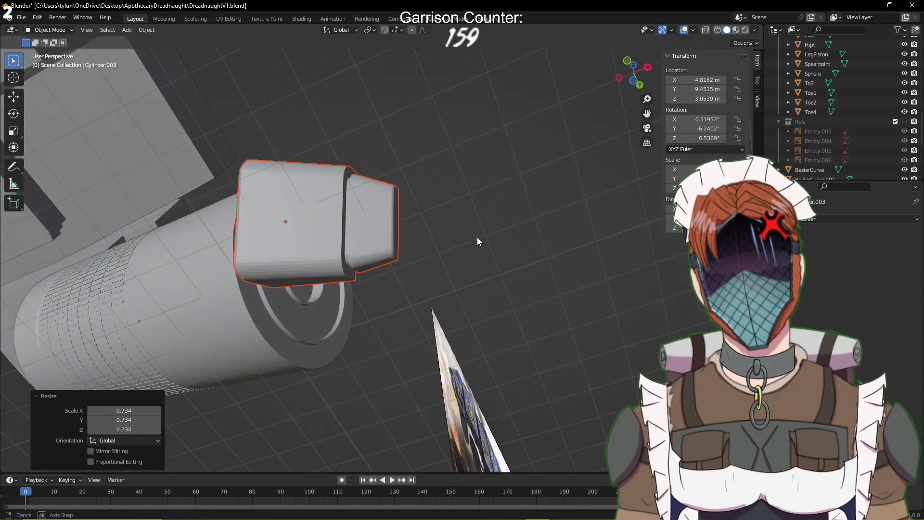
# Set the transform orientation to Normal
pyautogui.click(331, 28)
pyautogui.click(336, 83)
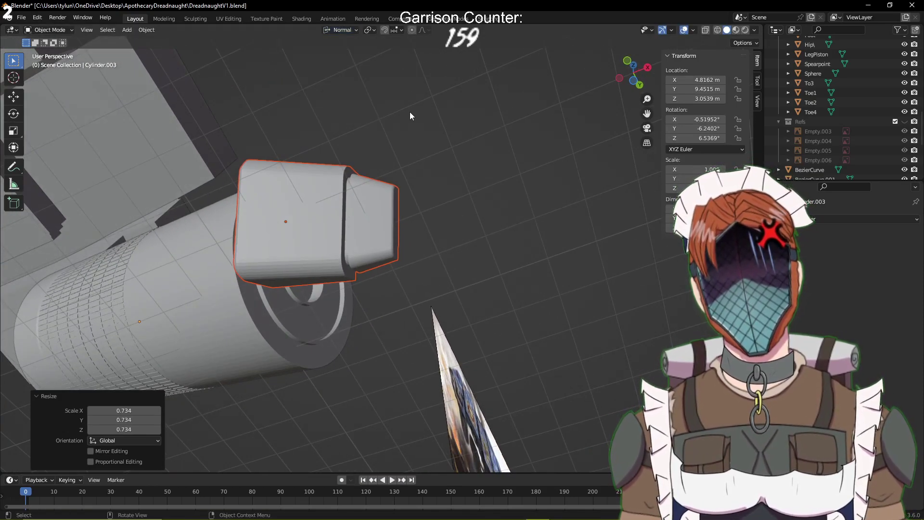
pyautogui.moveTo(410, 116); pyautogui.dragTo(423, 146, button='middle')
pyautogui.press('Tab')
pyautogui.press('a')
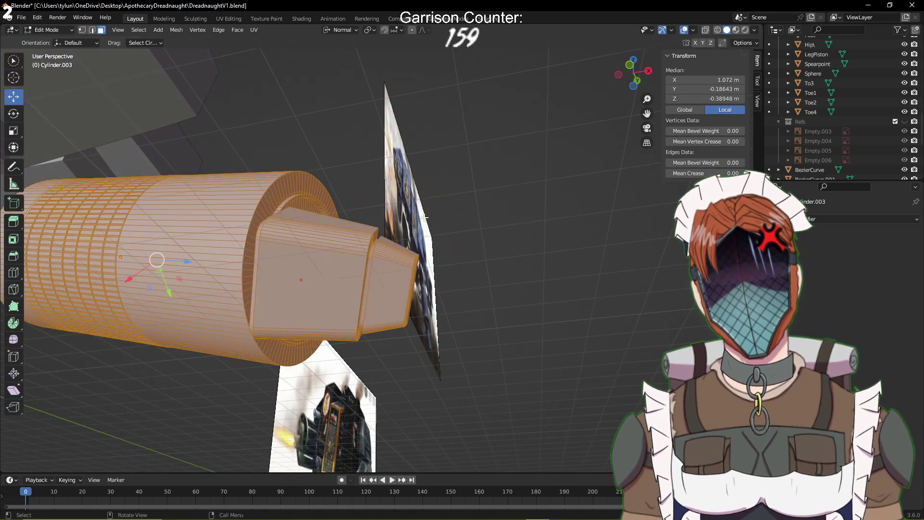
pyautogui.press('Tab')
# Hide and reveal Toe1.001 to identify the toe copy, and open its mesh in Edit Mode
pyautogui.moveTo(397, 248); pyautogui.dragTo(539, 238, button='middle')
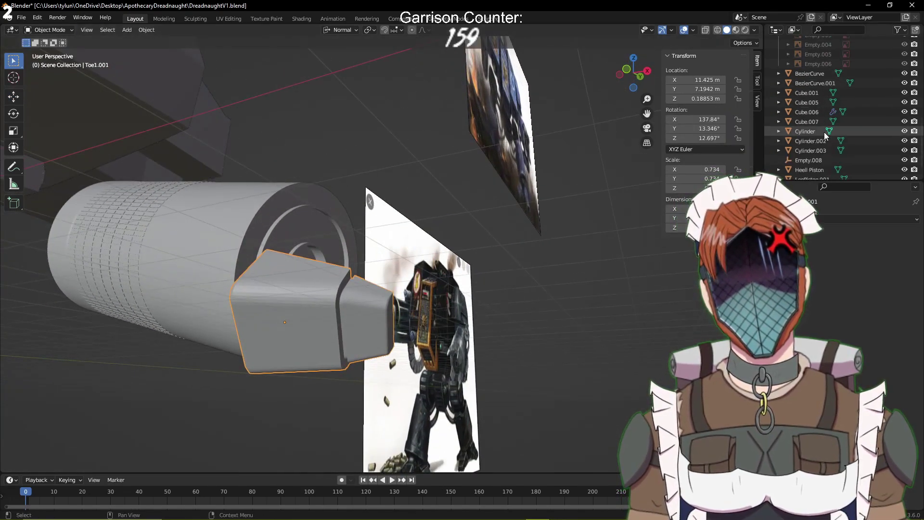
pyautogui.scroll(-2, 824, 131)
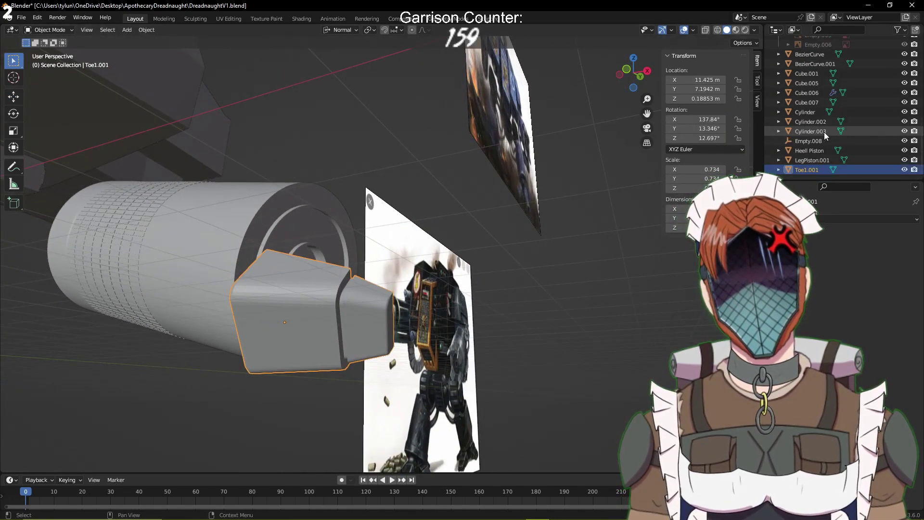
pyautogui.click(903, 169)
pyautogui.click(903, 169)
pyautogui.moveTo(556, 215); pyautogui.dragTo(568, 224, button='middle')
pyautogui.press('Tab')
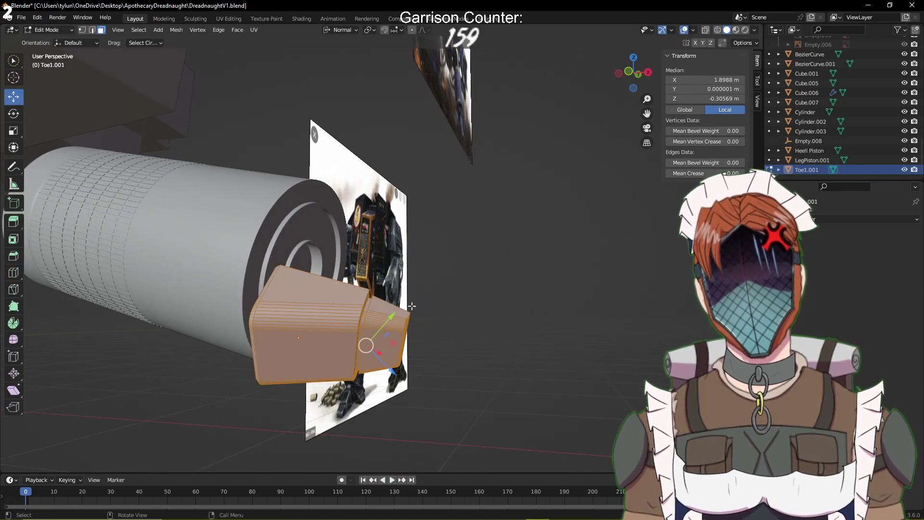
pyautogui.moveTo(411, 306); pyautogui.dragTo(491, 262, button='middle')
pyautogui.press('s')
pyautogui.press('z')
pyautogui.press('z')
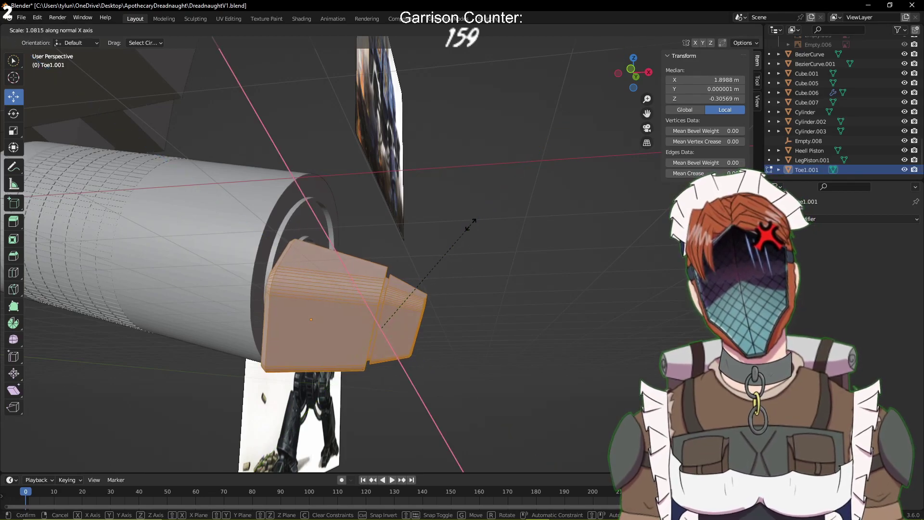
pyautogui.press('y')
pyautogui.press('y')
pyautogui.press('z')
pyautogui.press('z')
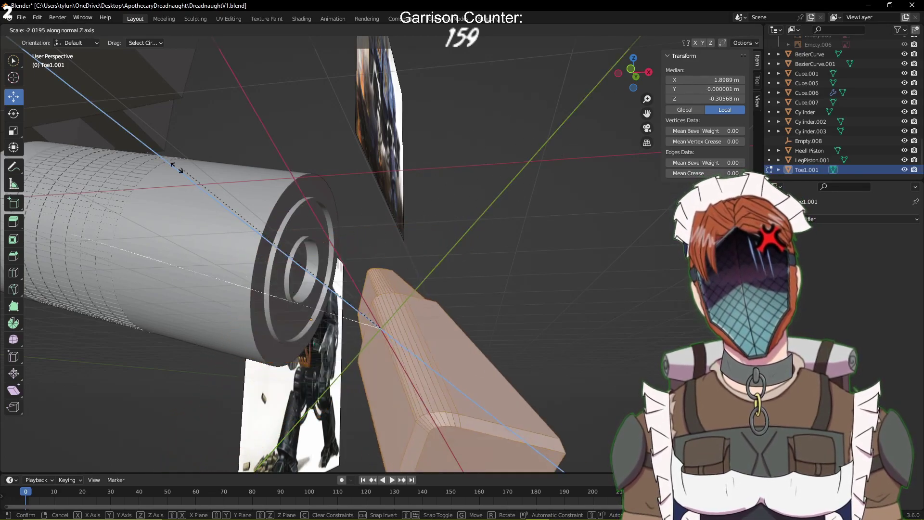
pyautogui.moveTo(213, 143); pyautogui.dragTo(374, 340, button='middle')
pyautogui.rightClick(338, 202)
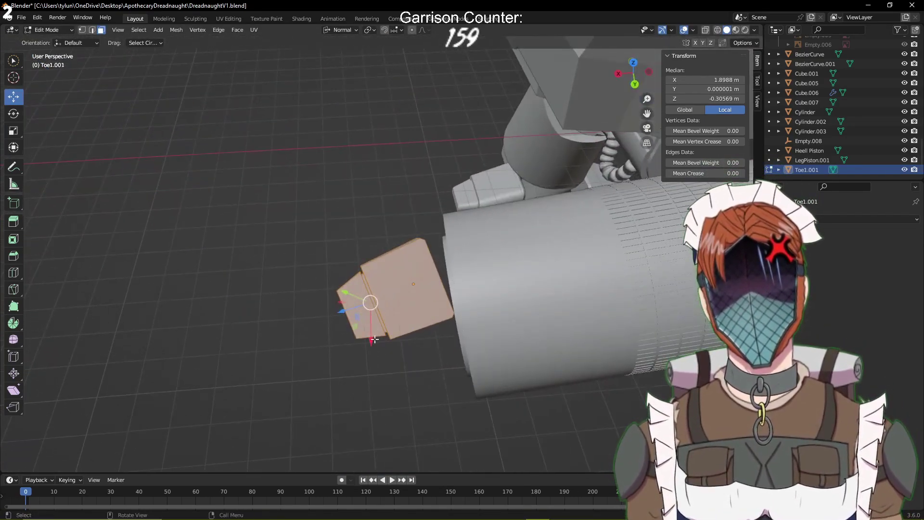
# Set the transform orientation to Local, scale the toe copy's mesh to 0.605 along Y, and save the file
pyautogui.click(341, 32)
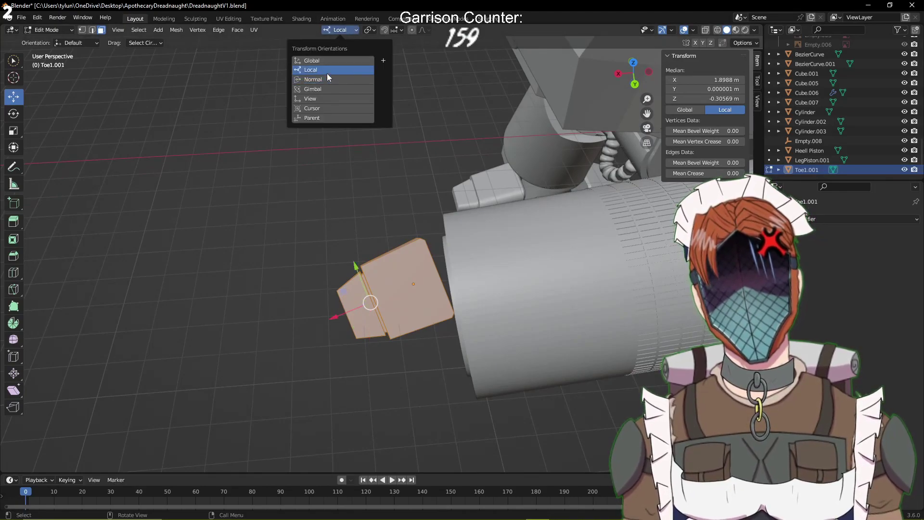
pyautogui.click(328, 74)
pyautogui.moveTo(328, 160); pyautogui.dragTo(400, 182, button='middle')
pyautogui.press('s')
pyautogui.press('z')
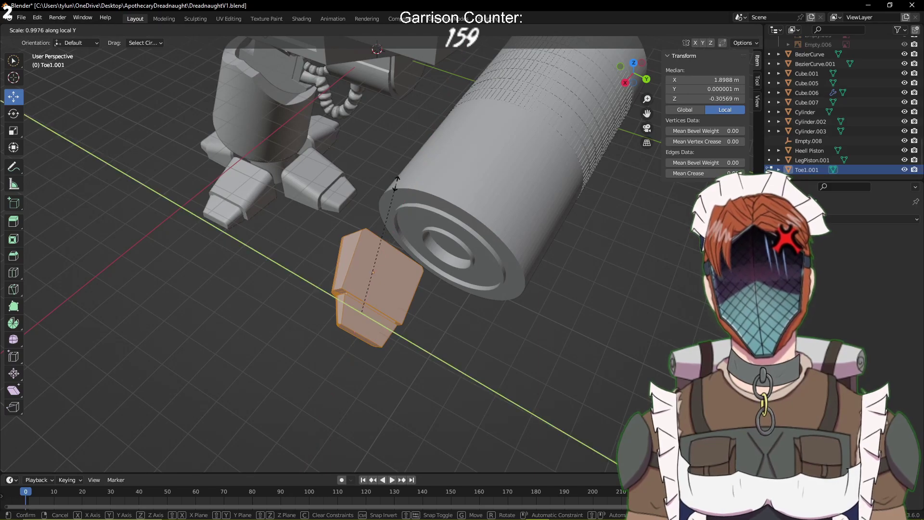
pyautogui.click(377, 231)
pyautogui.hotkey('ctrl', 's')
# Scale the toe copy's mesh to 0.898 along local Z, save the file and return to Object Mode
pyautogui.moveTo(377, 231); pyautogui.dragTo(455, 260, button='middle')
pyautogui.press('s')
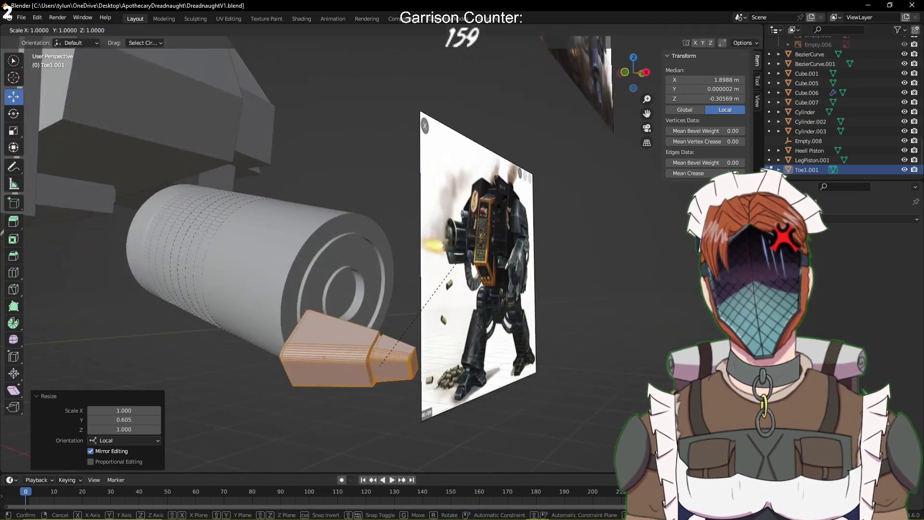
pyautogui.click(452, 266)
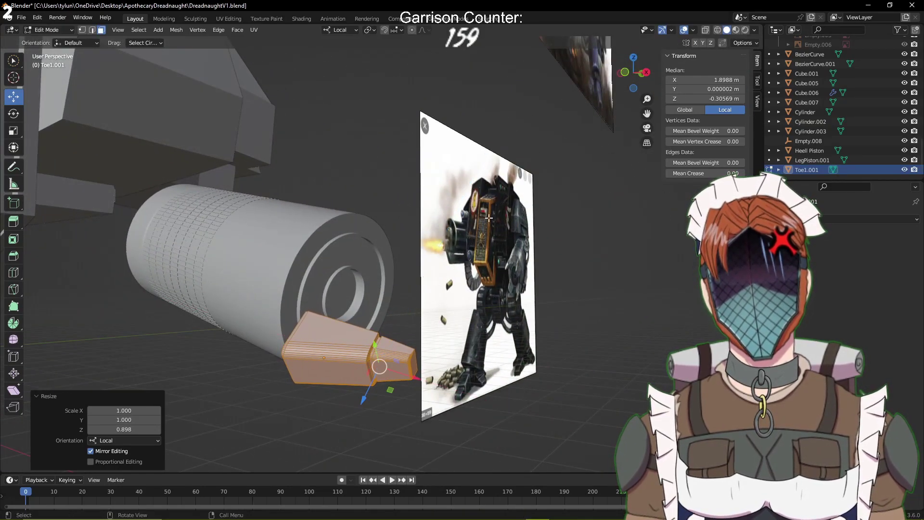
pyautogui.hotkey('ctrl', 's')
pyautogui.press('Tab')
# Extrude the fingertip segment's flat underside face by about 0.113 m, scale the new face down, and select the larger segment's underside face
pyautogui.moveTo(502, 264); pyautogui.dragTo(379, 313, button='middle')
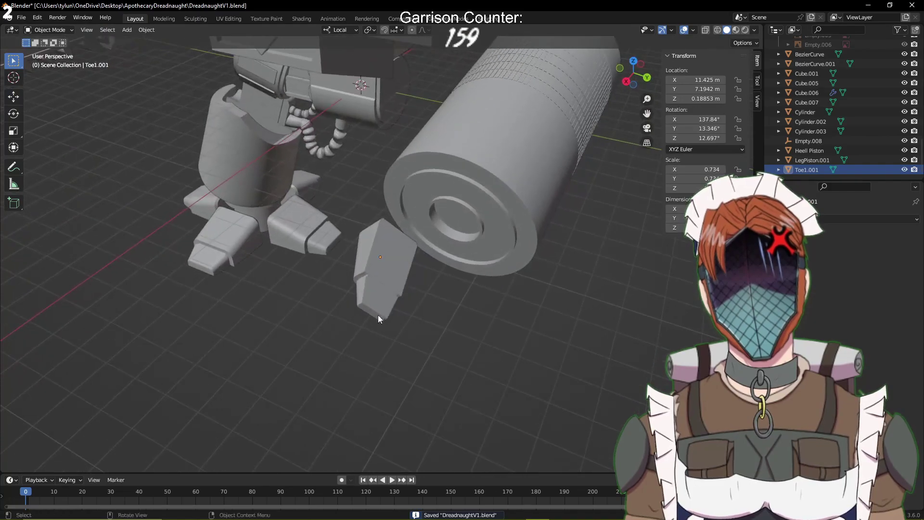
pyautogui.scroll(3, 379, 315)
pyautogui.press('Tab')
pyautogui.click(380, 351)
pyautogui.moveTo(379, 352); pyautogui.dragTo(444, 308, button='middle')
pyautogui.press('e')
pyautogui.click(449, 303)
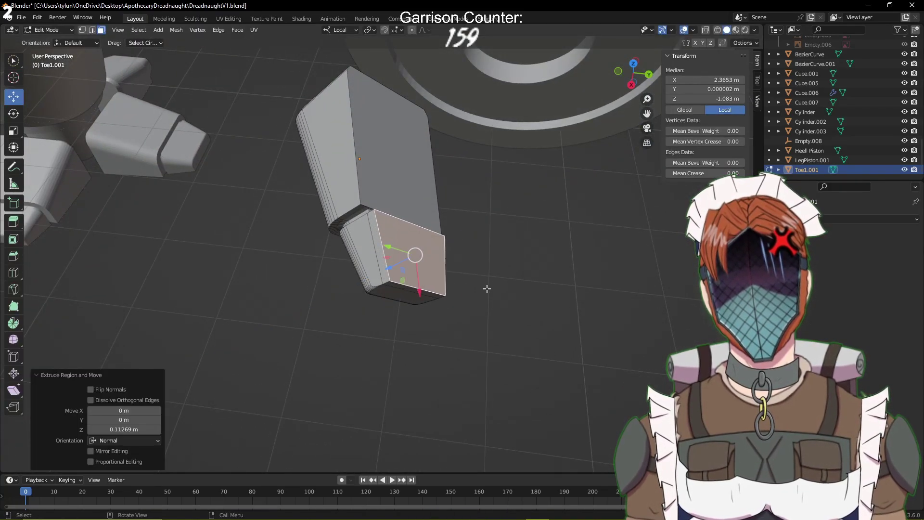
pyautogui.press('s')
pyautogui.click(478, 337)
pyautogui.moveTo(479, 337); pyautogui.dragTo(531, 211, button='middle')
pyautogui.click(376, 226)
pyautogui.press('i')
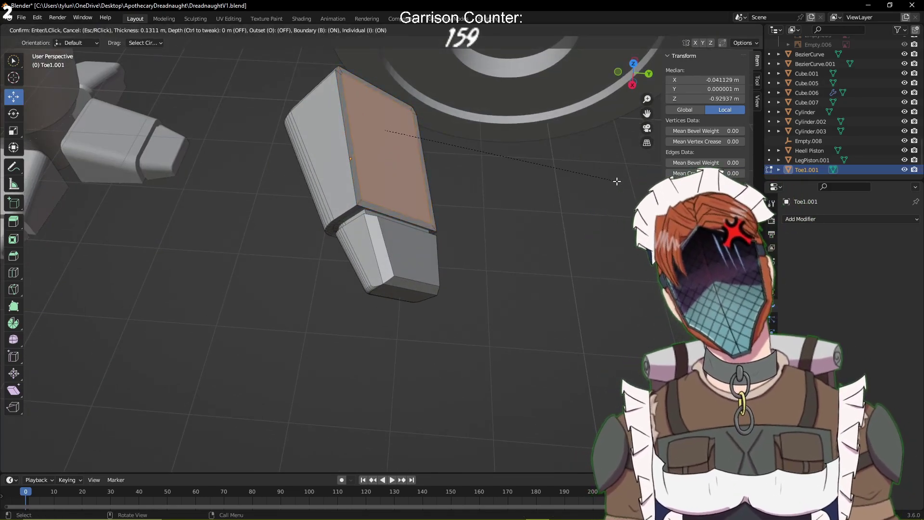
pyautogui.click(614, 182)
pyautogui.press('e')
pyautogui.click(619, 181)
pyautogui.hotkey('ctrl', 'z')
pyautogui.hotkey('ctrl', 'z')
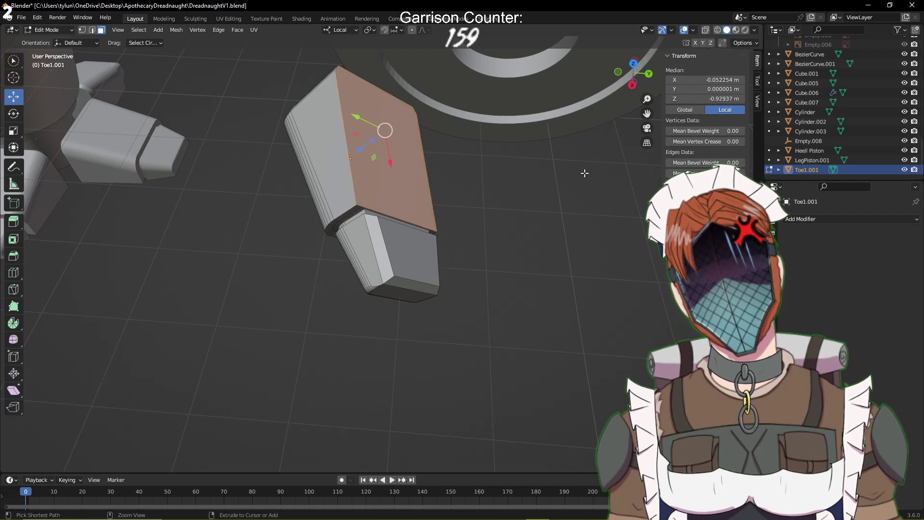
# Extrude the larger segment's underside face about 0.04 m, scale it inward, save the file and leave Edit Mode
pyautogui.press('e')
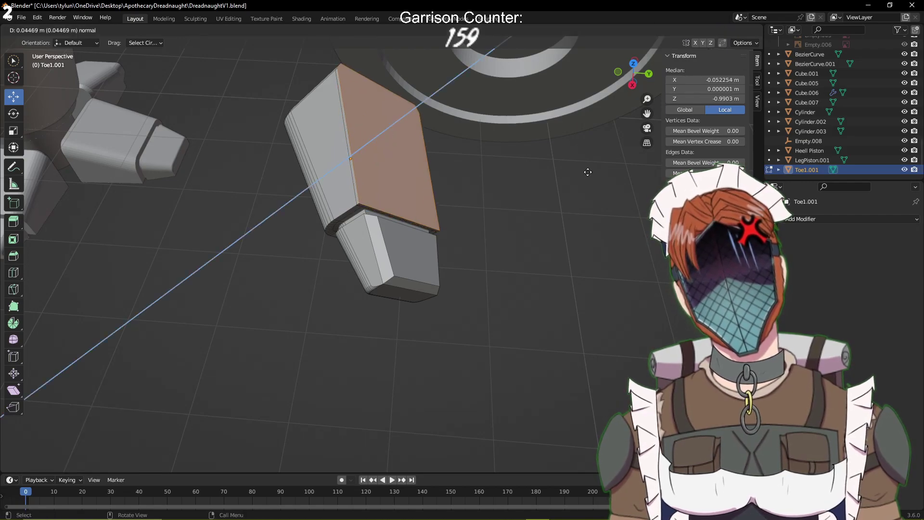
pyautogui.click(586, 172)
pyautogui.press('s')
pyautogui.click(579, 172)
pyautogui.hotkey('ctrl', 's')
pyautogui.moveTo(536, 215); pyautogui.dragTo(295, 260, button='middle')
pyautogui.press('Tab')
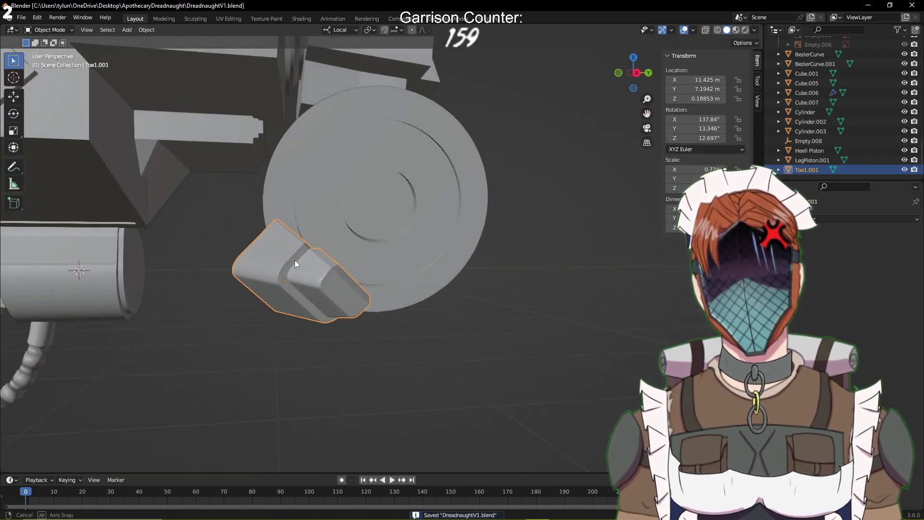
# Save the file and move the finger about 1.99 m along Y and -0.33 m along Z, under the cylinder's end
pyautogui.scroll(-3, 295, 260)
pyautogui.keyDown('shift'); pyautogui.moveTo(458, 273); pyautogui.dragTo(169, 264, button='middle'); pyautogui.keyUp('shift')
pyautogui.scroll(-3, 193, 264)
pyautogui.keyDown('shift'); pyautogui.moveTo(274, 260); pyautogui.dragTo(429, 253, button='middle'); pyautogui.keyUp('shift')
pyautogui.scroll(3, 428, 253)
pyautogui.moveTo(337, 262); pyautogui.dragTo(436, 265, button='middle')
pyautogui.scroll(5, 339, 274)
pyautogui.hotkey('ctrl', 's')
pyautogui.moveTo(385, 229); pyautogui.dragTo(339, 219, button='middle')
pyautogui.moveTo(339, 220); pyautogui.dragTo(409, 235)
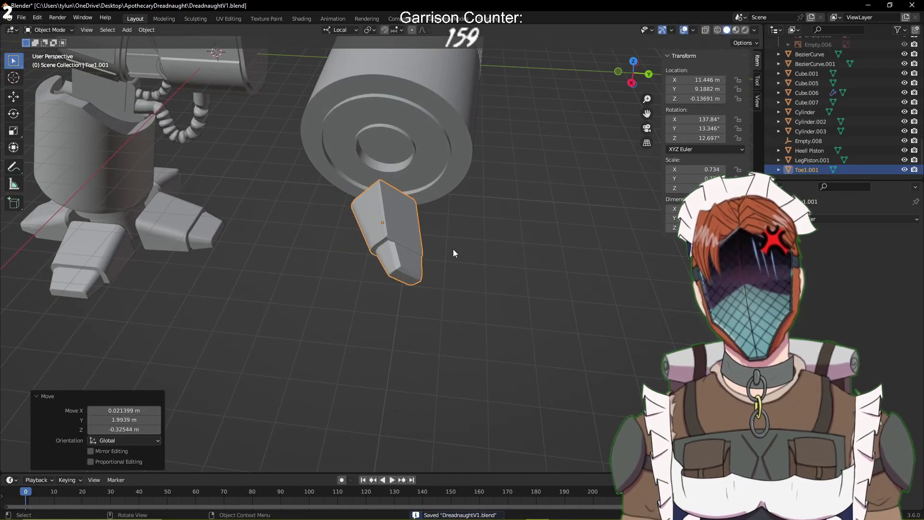
# Rotate the finger -48.9° in the front-facing view and 26° about its local Z axis so it points forward from the cylinder
pyautogui.keyDown('shift'); pyautogui.moveTo(496, 276); pyautogui.dragTo(120, 232, button='middle'); pyautogui.keyUp('shift')
pyautogui.moveTo(637, 288); pyautogui.dragTo(728, 217, button='middle')
pyautogui.keyDown('shift'); pyautogui.moveTo(411, 260); pyautogui.dragTo(437, 281, button='middle'); pyautogui.keyUp('shift')
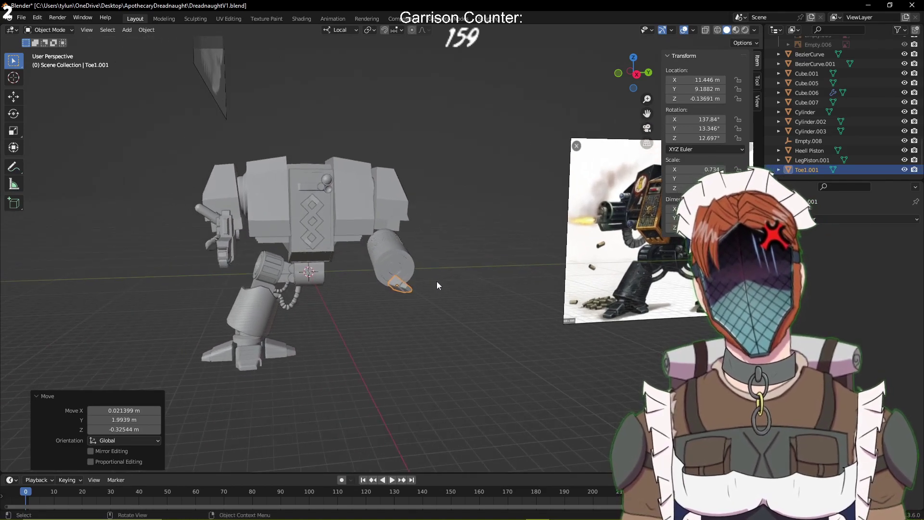
pyautogui.scroll(6, 437, 281)
pyautogui.moveTo(492, 311); pyautogui.dragTo(469, 273, button='middle')
pyautogui.press('r')
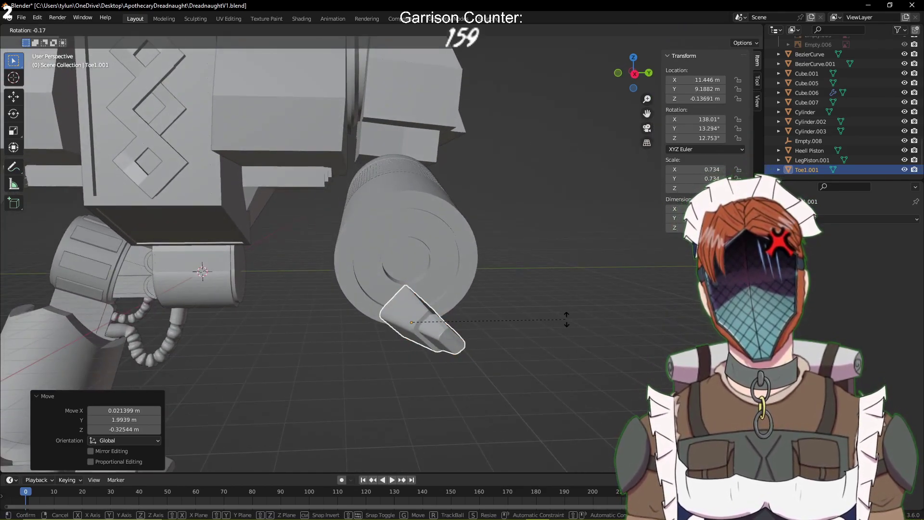
pyautogui.click(444, 286)
pyautogui.press('r')
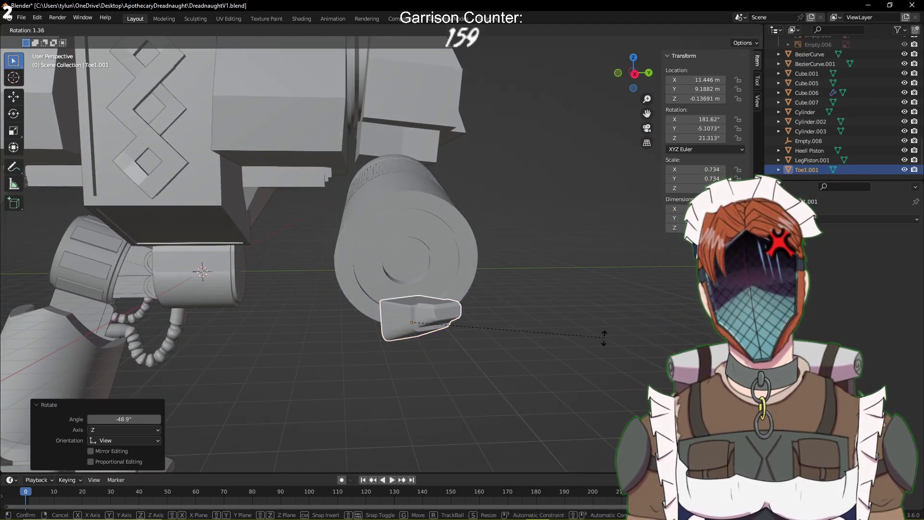
pyautogui.click(483, 363)
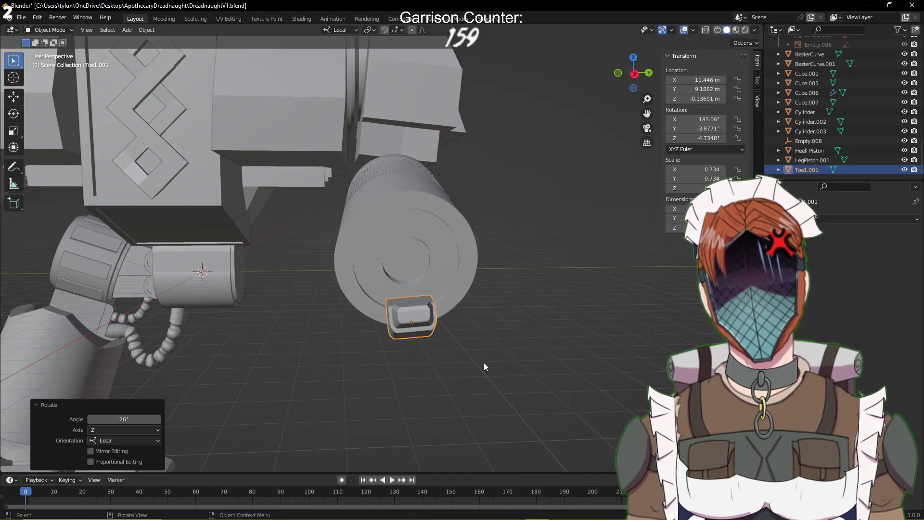
# Shift the finger about -0.33 m along Y under the cylinder's end and rotate it 8.2° in the view
pyautogui.press('g')
pyautogui.click(502, 302)
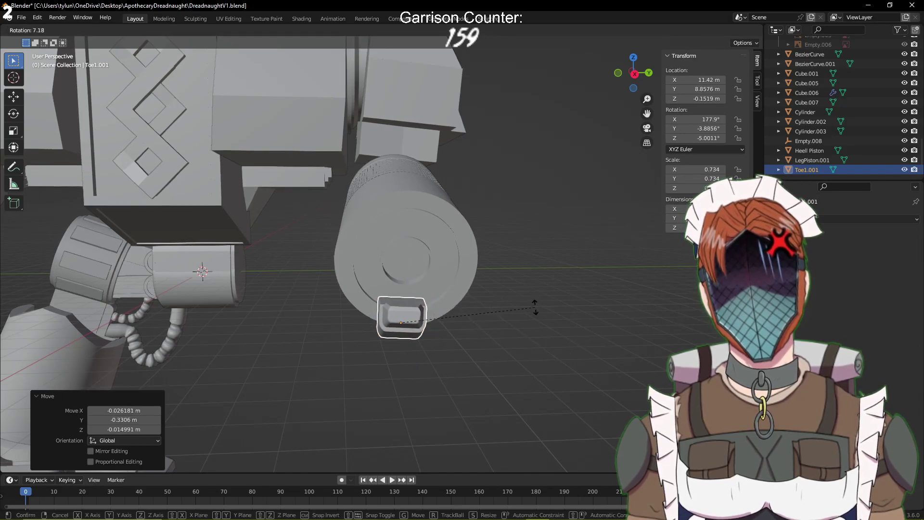
pyautogui.click(529, 299)
# From the side, rotate the finger -12.9° and move it about -0.65 m along X against the cylinder's lower rim, then save the file
pyautogui.moveTo(529, 298); pyautogui.dragTo(507, 310, button='middle')
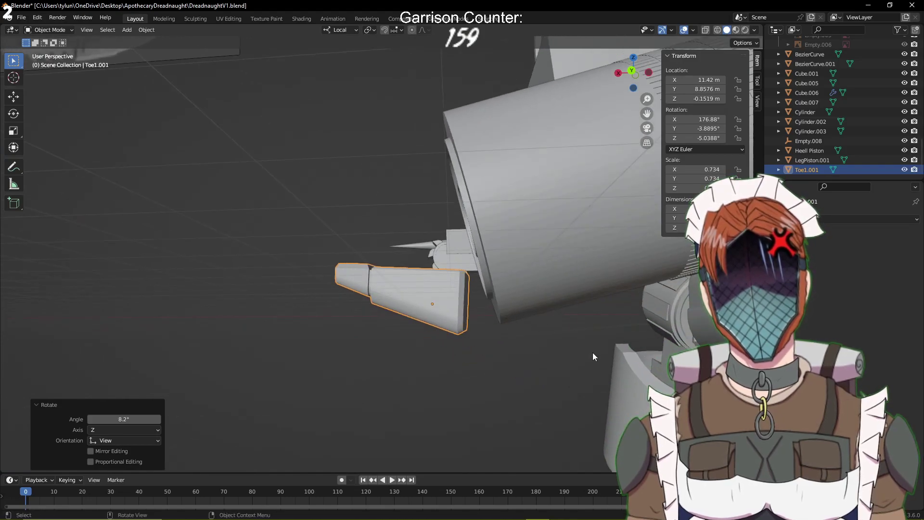
pyautogui.press('r')
pyautogui.click(604, 320)
pyautogui.press('g')
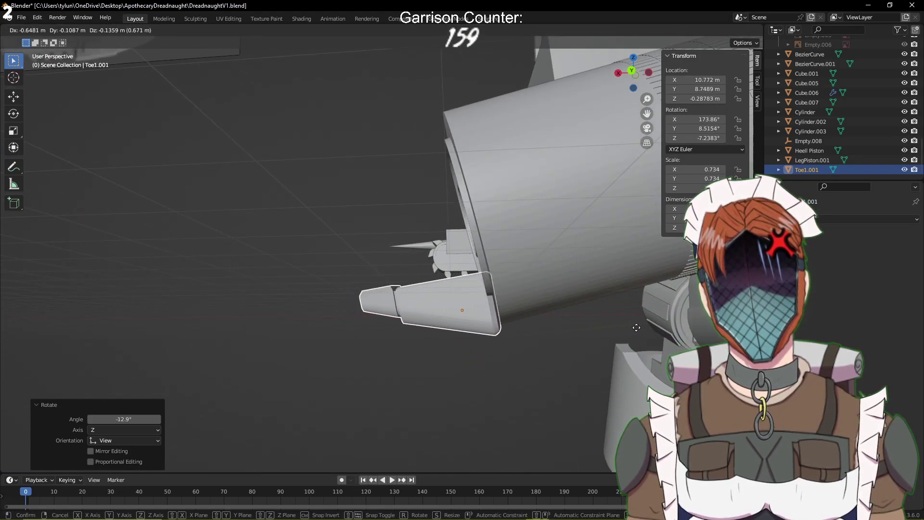
pyautogui.click(637, 328)
pyautogui.moveTo(541, 354); pyautogui.dragTo(565, 338, button='middle')
pyautogui.hotkey('ctrl', 's')
# Move the finger along the lower rim to Y 9.0395 m, rotate it -3.74° in the view, and save the file
pyautogui.press('g')
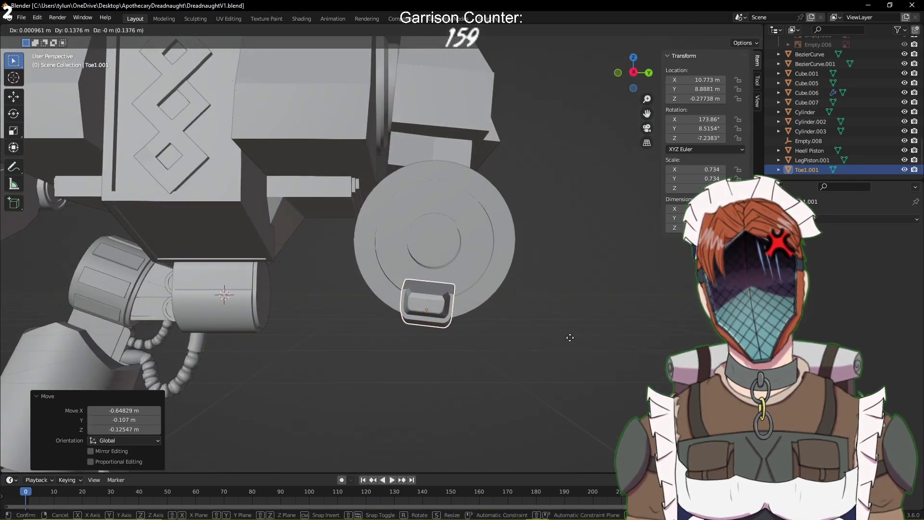
pyautogui.click(577, 337)
pyautogui.press('r')
pyautogui.click(587, 336)
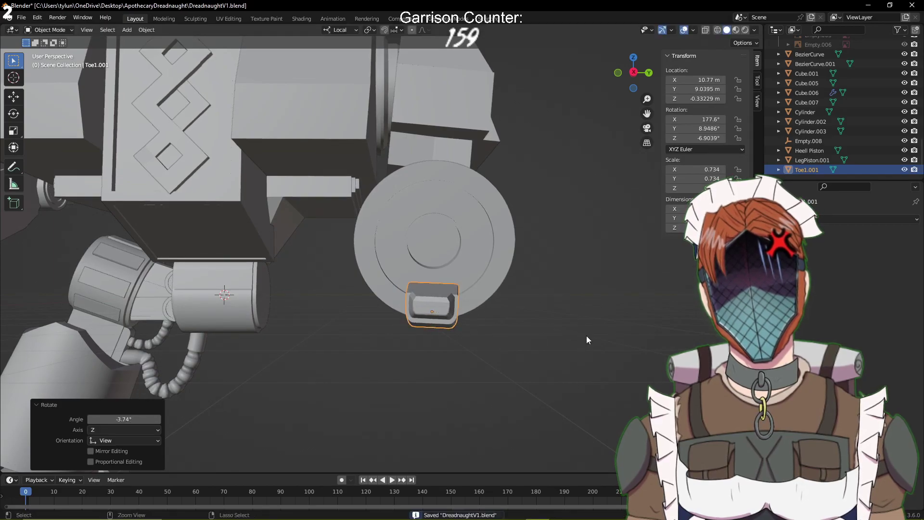
pyautogui.hotkey('ctrl', 's')
# Check the reference image and add one centred loop cut lengthwise along the outer faces of the finger
pyautogui.moveTo(527, 311); pyautogui.dragTo(446, 292, button='middle')
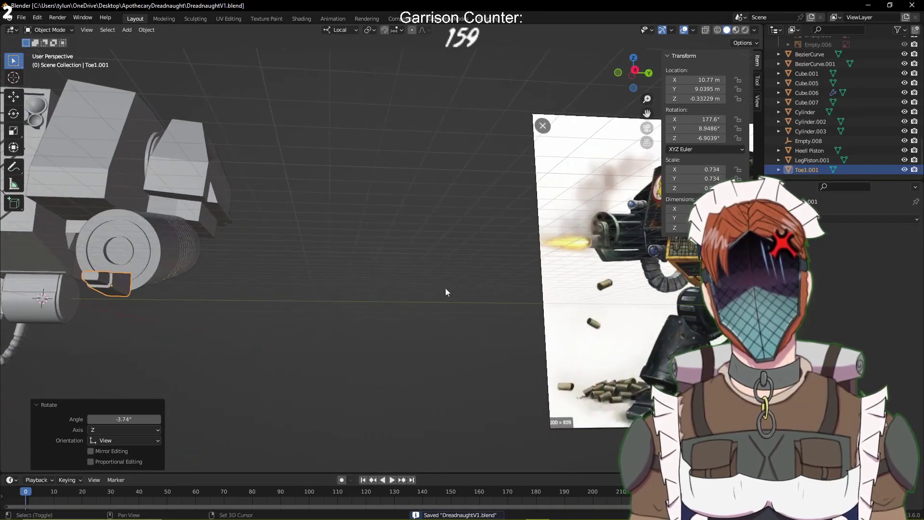
pyautogui.keyDown('shift'); pyautogui.moveTo(700, 304); pyautogui.dragTo(445, 297, button='middle'); pyautogui.keyUp('shift')
pyautogui.keyDown('shift'); pyautogui.moveTo(226, 215); pyautogui.dragTo(443, 210, button='middle'); pyautogui.keyUp('shift')
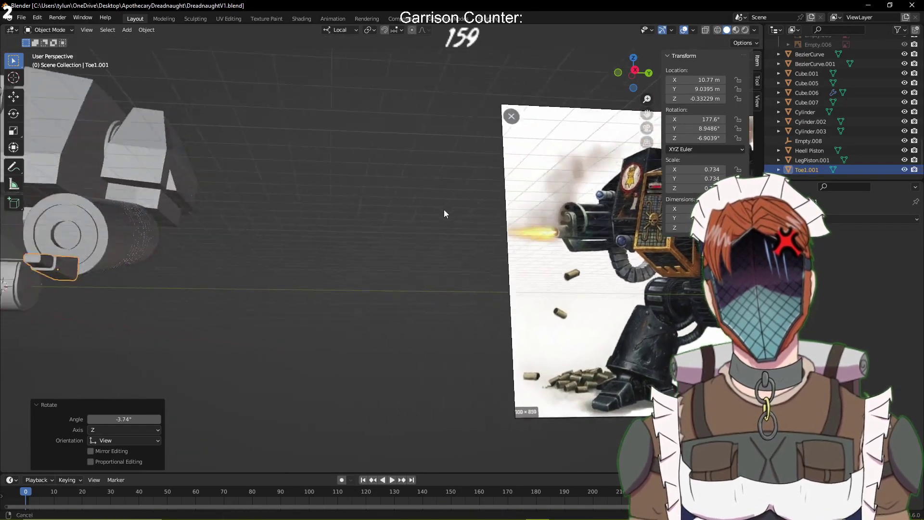
pyautogui.keyDown('shift'); pyautogui.moveTo(240, 271); pyautogui.dragTo(366, 293, button='middle'); pyautogui.keyUp('shift')
pyautogui.scroll(2, 356, 301)
pyautogui.keyDown('shift'); pyautogui.moveTo(298, 336); pyautogui.dragTo(391, 285, button='middle'); pyautogui.keyUp('shift')
pyautogui.scroll(3, 391, 288)
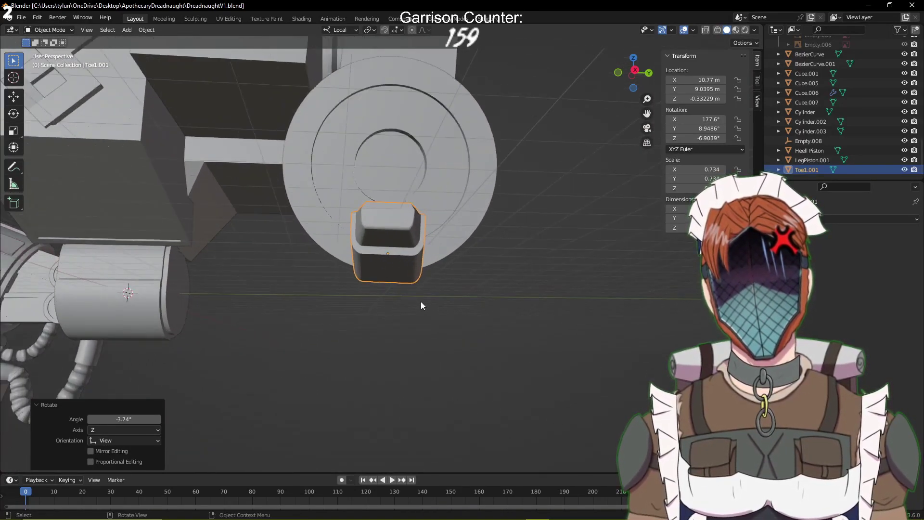
pyautogui.press('Tab')
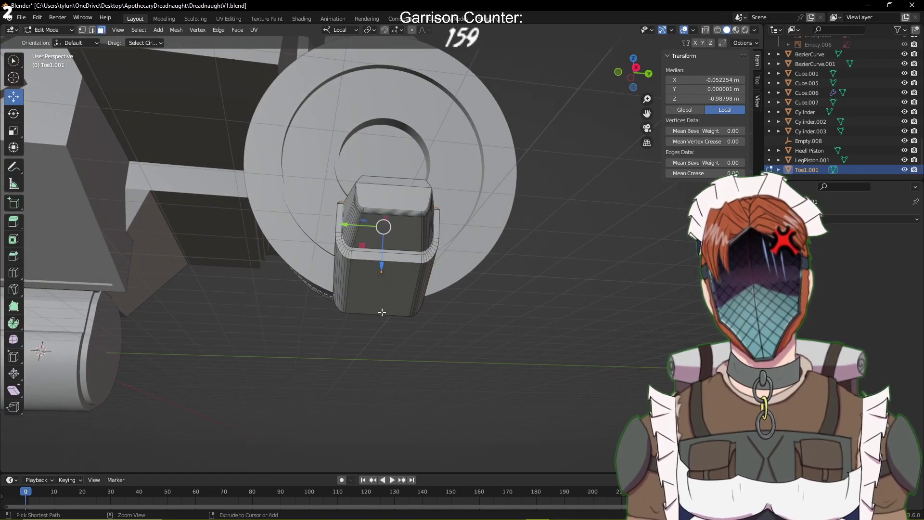
pyautogui.click(382, 317)
pyautogui.rightClick(383, 319)
pyautogui.scroll(4, 388, 337)
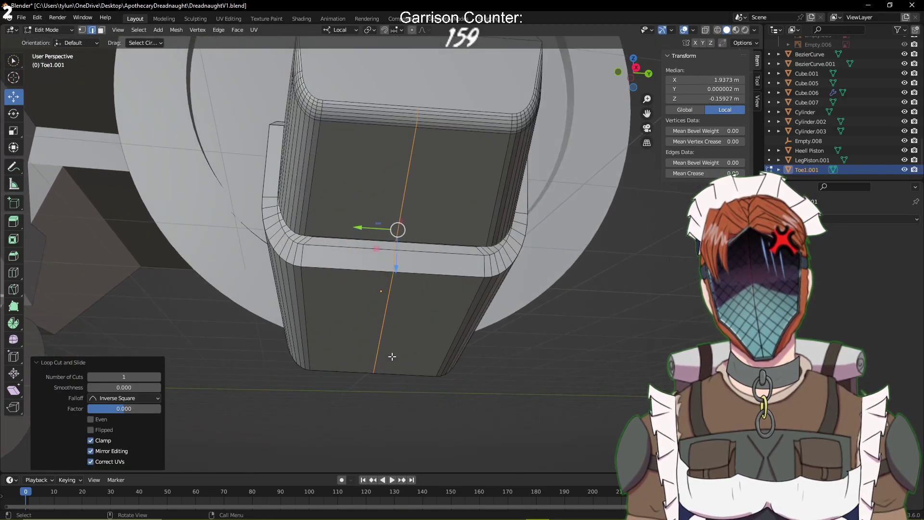
pyautogui.scroll(-4, 340, 318)
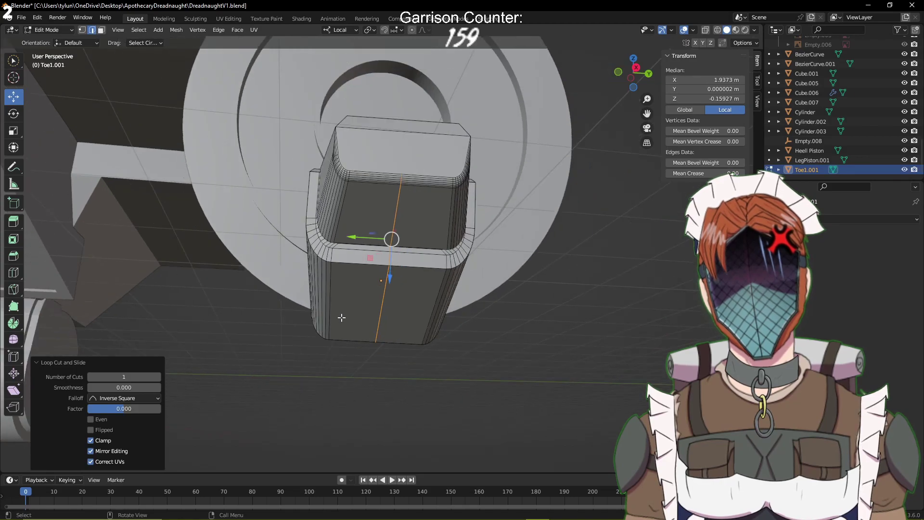
# Select the centre edge at the finger's base and move it about 0.083 m along local Z
pyautogui.moveTo(340, 318); pyautogui.dragTo(399, 166, button='middle')
pyautogui.scroll(5, 415, 293)
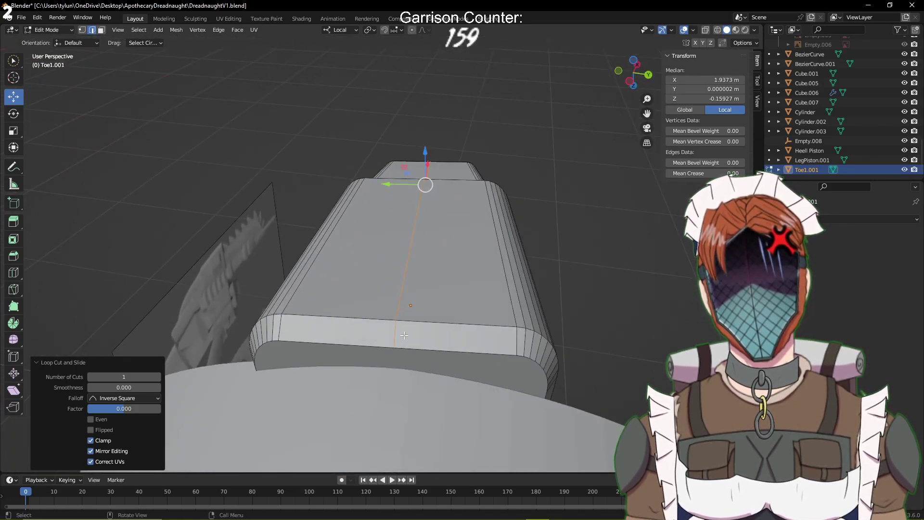
pyautogui.click(401, 342)
pyautogui.moveTo(394, 313); pyautogui.dragTo(395, 297)
pyautogui.moveTo(395, 297); pyautogui.dragTo(447, 266, button='middle')
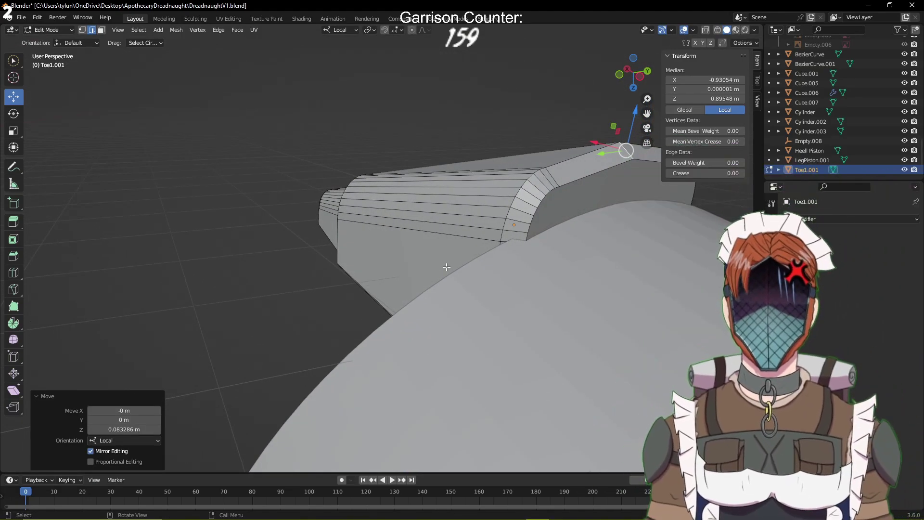
# Add a centred loop cut along the finger's flat inner side, save the file and leave Edit Mode
pyautogui.moveTo(446, 267); pyautogui.dragTo(417, 364, button='middle')
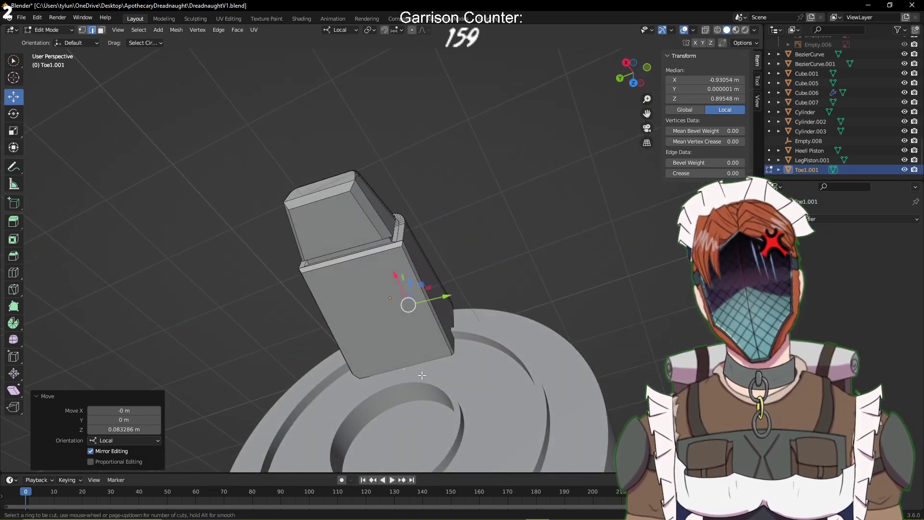
pyautogui.click(416, 377)
pyautogui.rightClick(416, 377)
pyautogui.moveTo(461, 400); pyautogui.dragTo(183, 332, button='middle')
pyautogui.hotkey('ctrl', 's')
pyautogui.press('Tab')
# Open the arm cylinder's mesh in Edit Mode and, with face selection, select the recessed circular face at its end's centre
pyautogui.scroll(-2, 470, 329)
pyautogui.keyDown('shift'); pyautogui.moveTo(198, 297); pyautogui.dragTo(285, 247, button='middle'); pyautogui.keyUp('shift')
pyautogui.scroll(3, 285, 245)
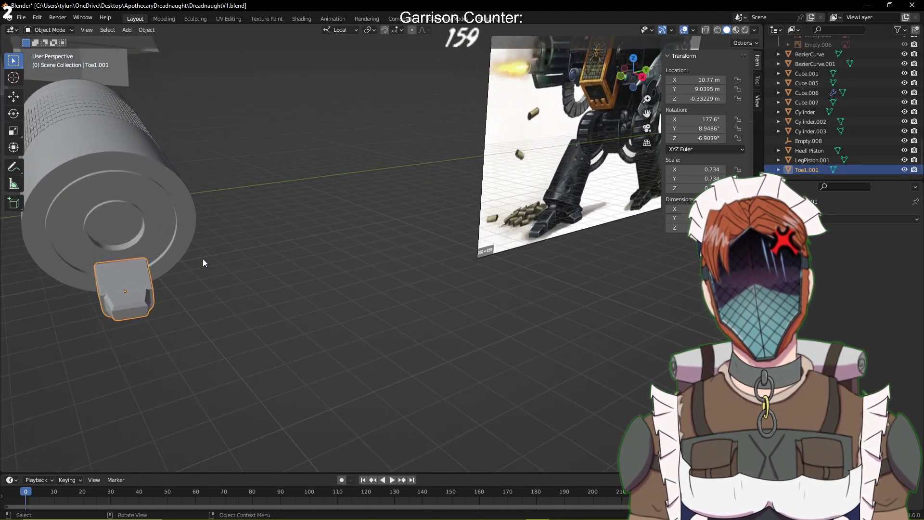
pyautogui.keyDown('shift'); pyautogui.moveTo(204, 261); pyautogui.dragTo(384, 249, button='middle'); pyautogui.keyUp('shift')
pyautogui.scroll(3, 383, 250)
pyautogui.click(233, 218)
pyautogui.press('Tab')
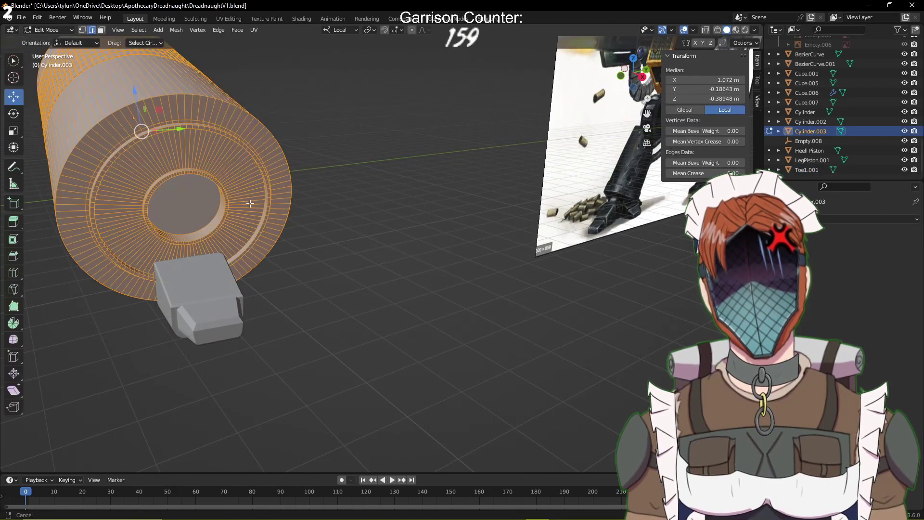
pyautogui.scroll(4, 300, 239)
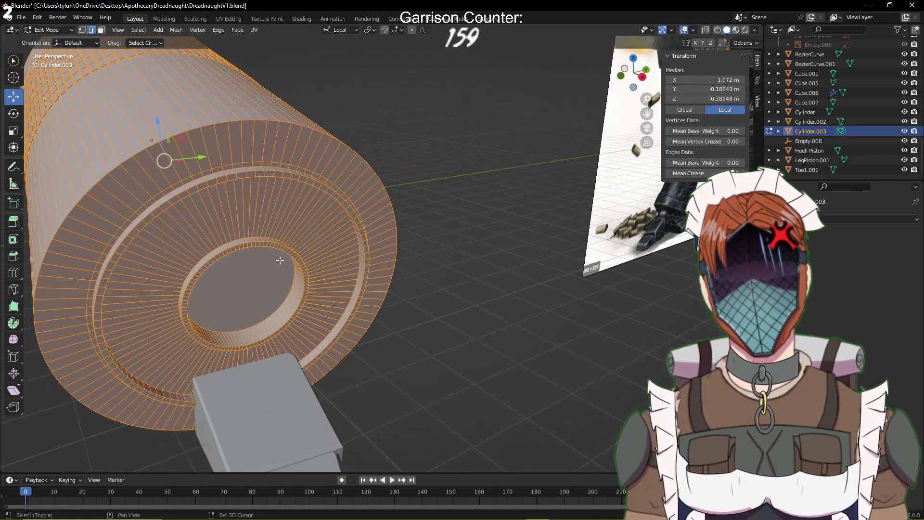
pyautogui.keyDown('shift'); pyautogui.moveTo(280, 261); pyautogui.dragTo(420, 267, button='middle'); pyautogui.keyUp('shift')
pyautogui.click(421, 267)
pyautogui.moveTo(433, 307); pyautogui.dragTo(417, 299, button='middle')
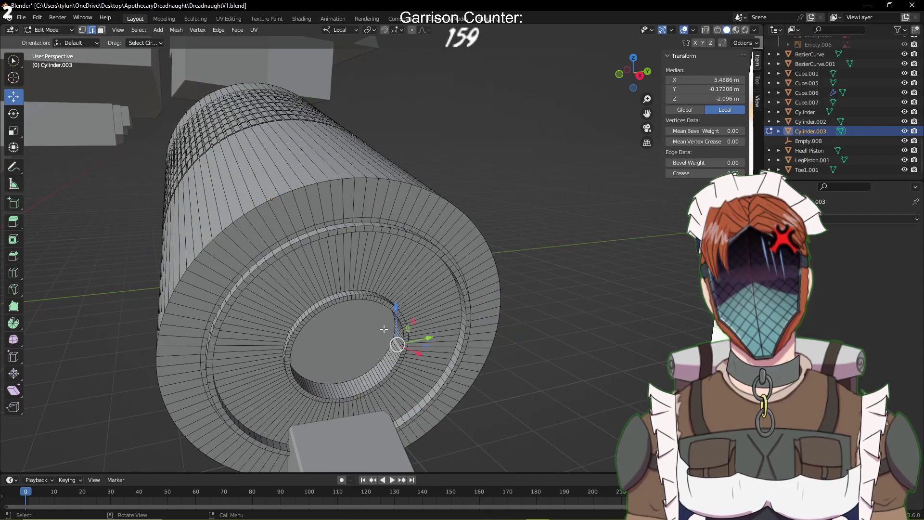
pyautogui.click(103, 31)
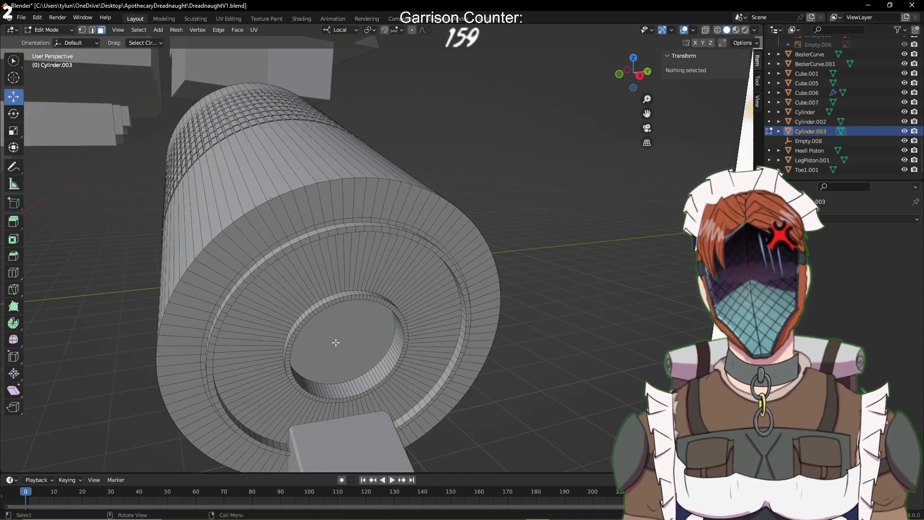
pyautogui.click(336, 343)
pyautogui.scroll(3, 336, 342)
pyautogui.scroll(-7, 336, 342)
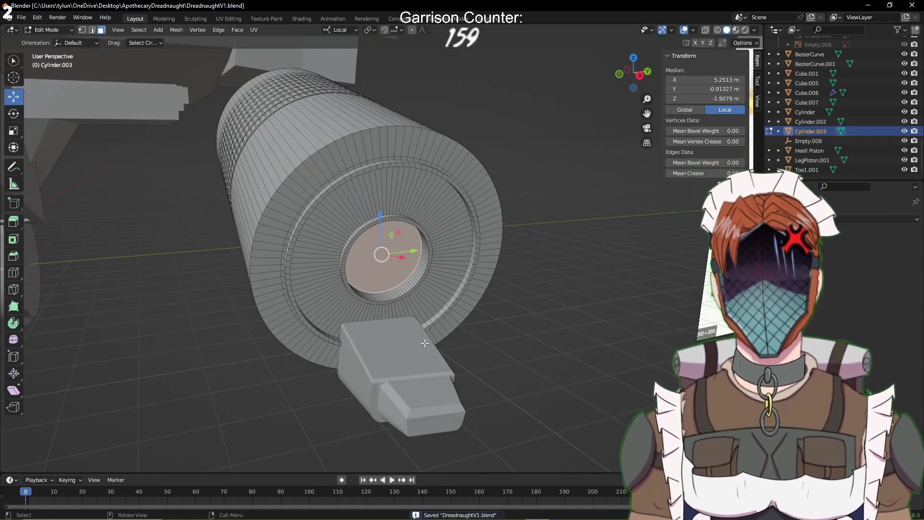
# Return to Object Mode, move the finger about -4.1 m along Y away from the cylinder's end, and save the file
pyautogui.moveTo(425, 343); pyautogui.dragTo(406, 351, button='middle')
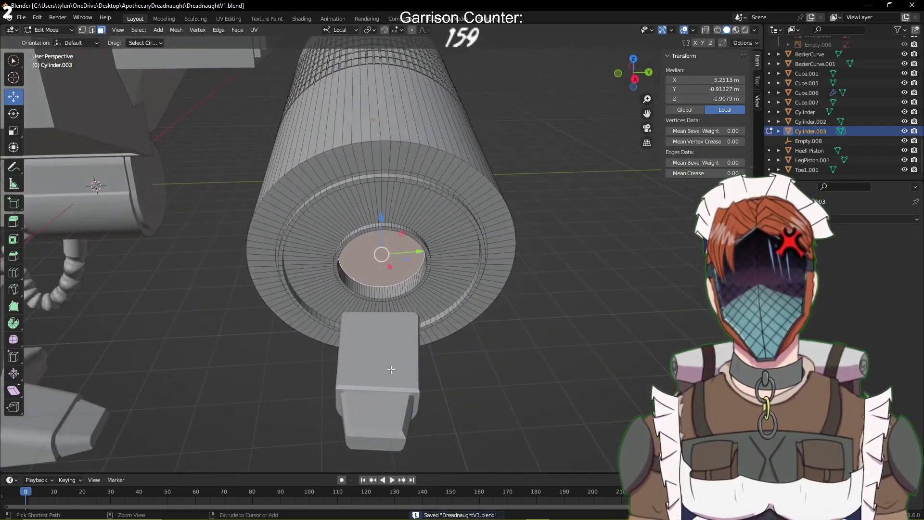
pyautogui.press('Tab')
pyautogui.click(387, 366)
pyautogui.press('g')
pyautogui.click(169, 379)
pyautogui.hotkey('ctrl', 's')
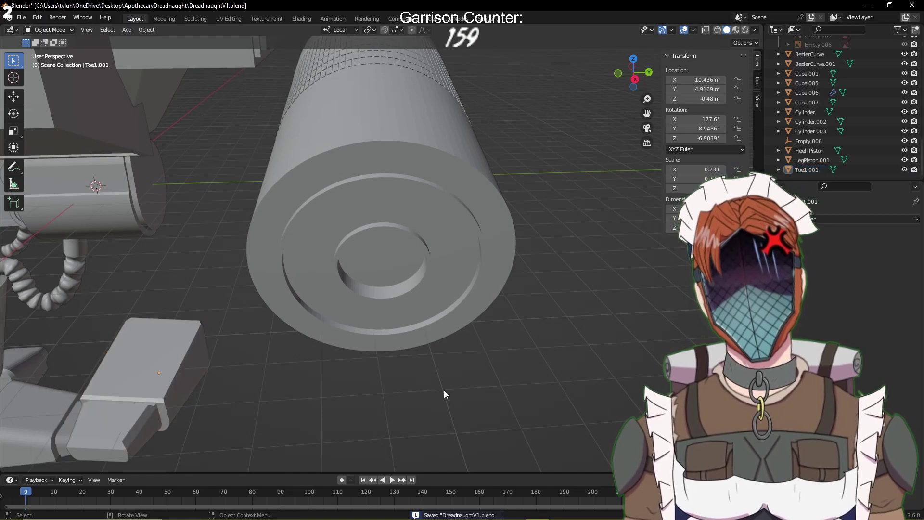
# Open the arm cylinder's mesh in Edit Mode and try to box-select the recessed ring's faces on its end
pyautogui.press('Tab')
pyautogui.press('Tab')
pyautogui.click(433, 299)
pyautogui.press('z')
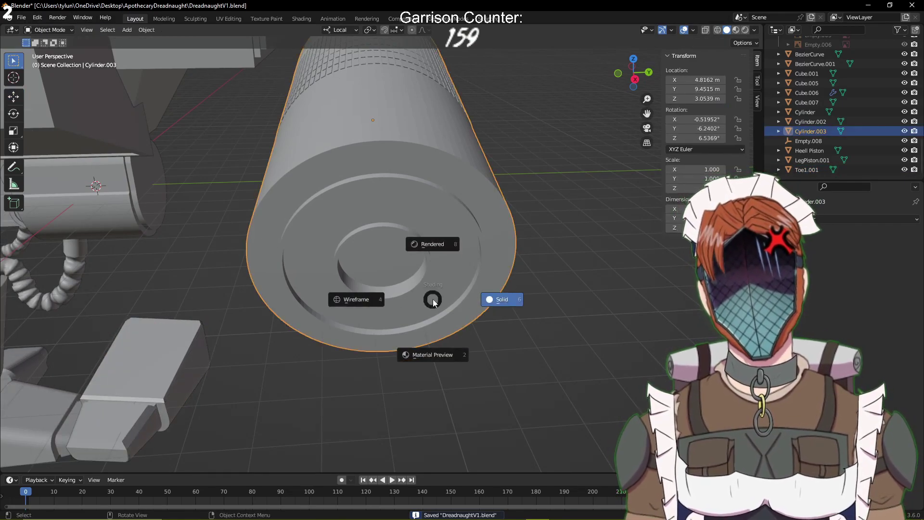
pyautogui.press('Escape')
pyautogui.press('Tab')
pyautogui.moveTo(432, 299); pyautogui.dragTo(434, 326, button='middle')
pyautogui.press('KP_3')
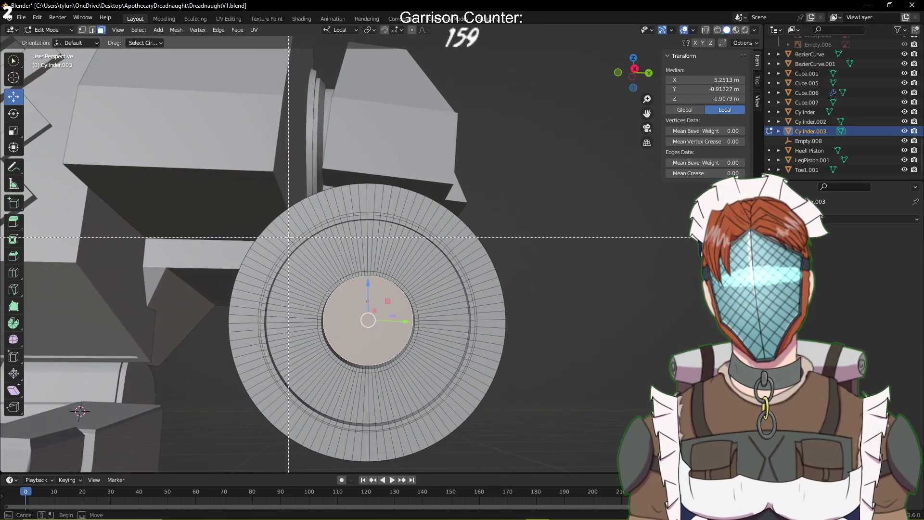
pyautogui.moveTo(468, 402); pyautogui.dragTo(471, 401)
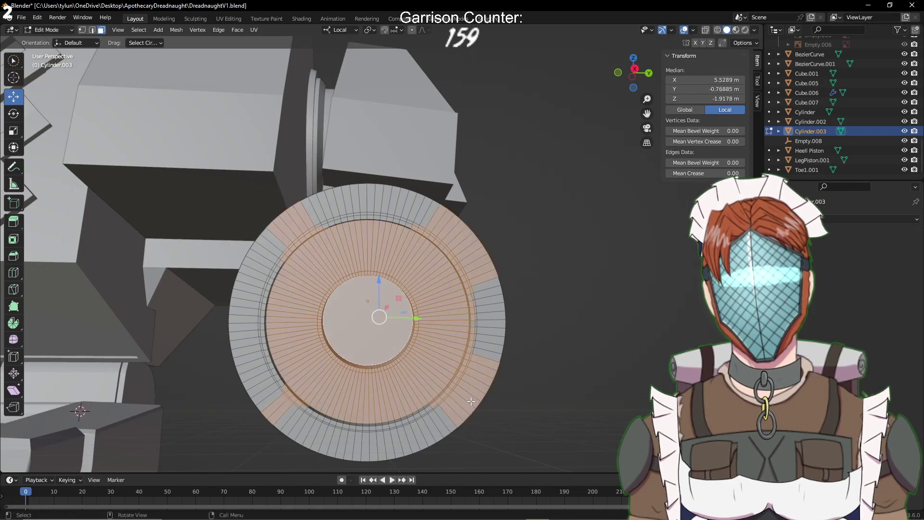
# Undo the oversized face selection and, with edge selection, box-select the full ring between the cylinder end's central recess and outer band
pyautogui.click(358, 299)
pyautogui.click(92, 30)
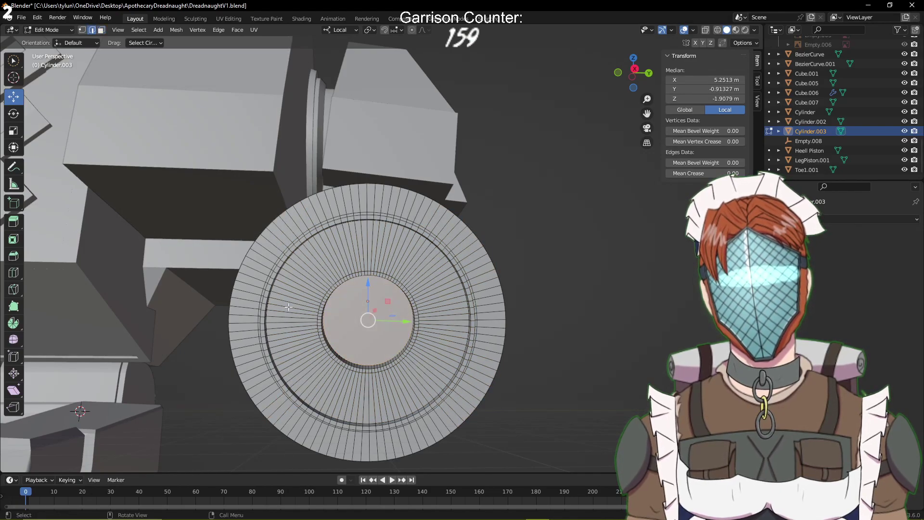
pyautogui.moveTo(268, 252); pyautogui.dragTo(347, 305)
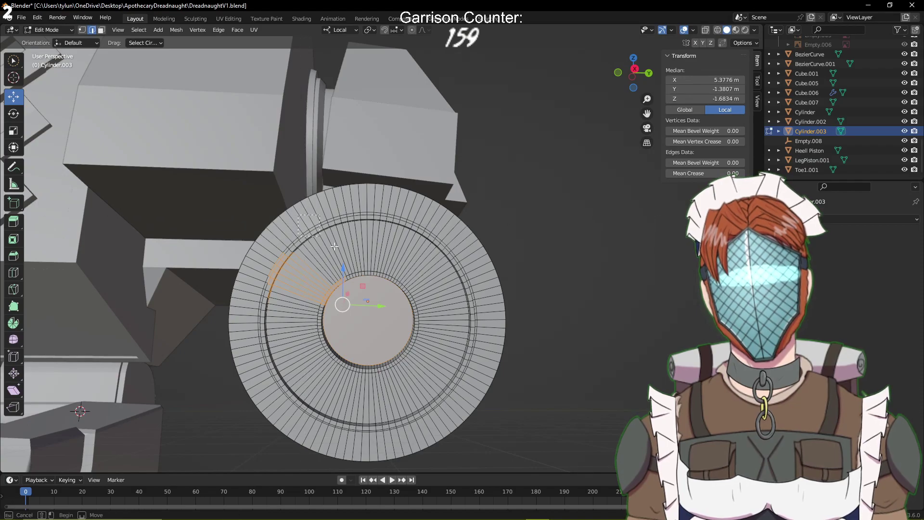
pyautogui.moveTo(447, 313); pyautogui.dragTo(447, 313)
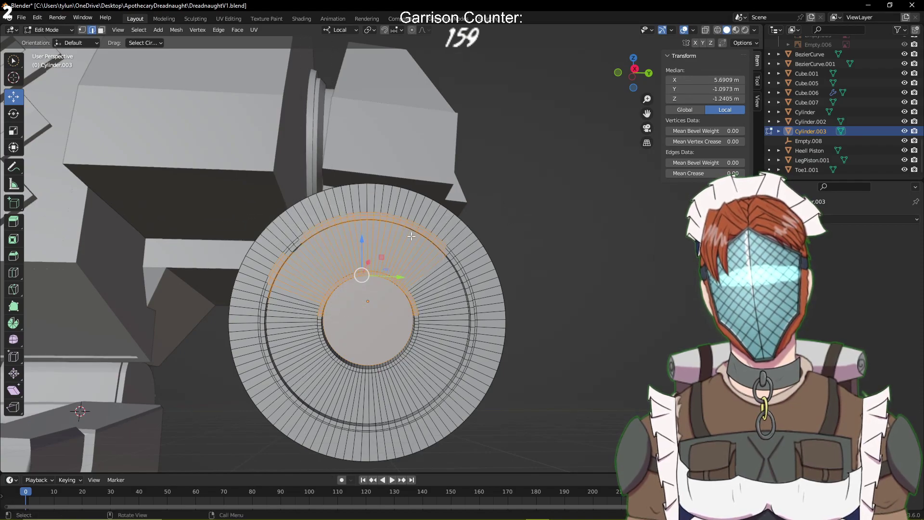
pyautogui.moveTo(278, 237); pyautogui.dragTo(330, 279)
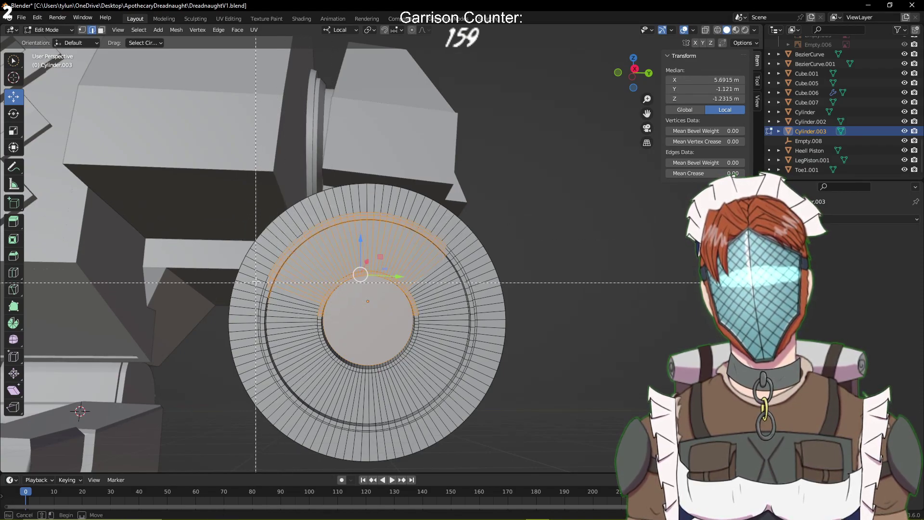
pyautogui.moveTo(364, 385); pyautogui.dragTo(320, 395)
pyautogui.keyDown('ctrl'); pyautogui.moveTo(257, 359); pyautogui.dragTo(386, 381); pyautogui.keyUp('ctrl')
pyautogui.press('b')
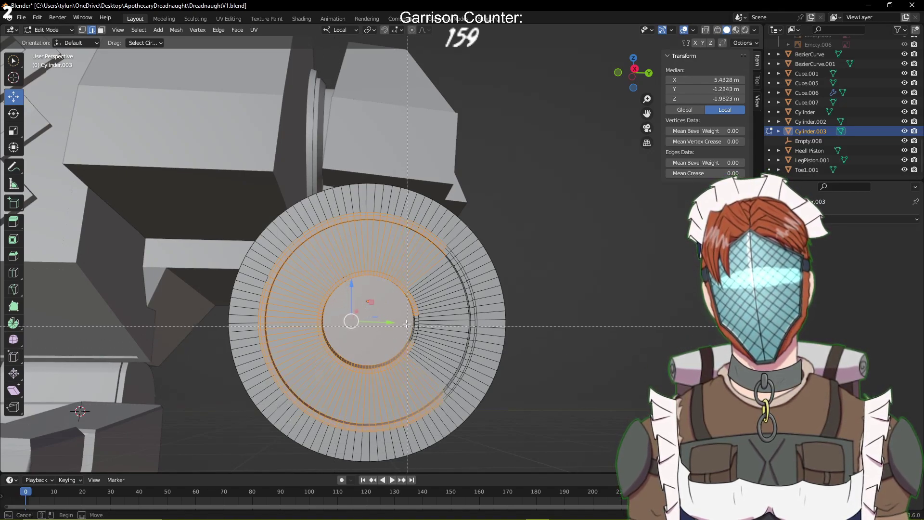
pyautogui.moveTo(470, 393); pyautogui.dragTo(471, 394)
pyautogui.press('b')
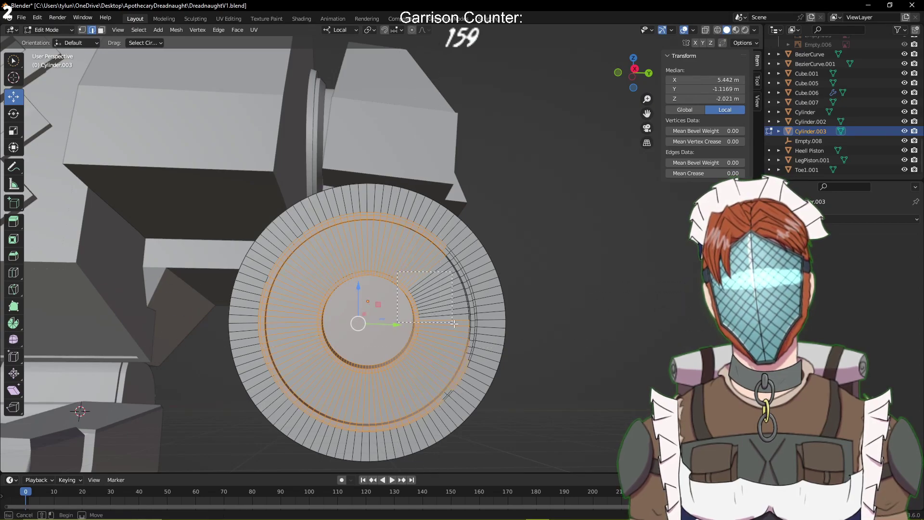
pyautogui.moveTo(453, 323); pyautogui.dragTo(453, 323)
pyautogui.press('b')
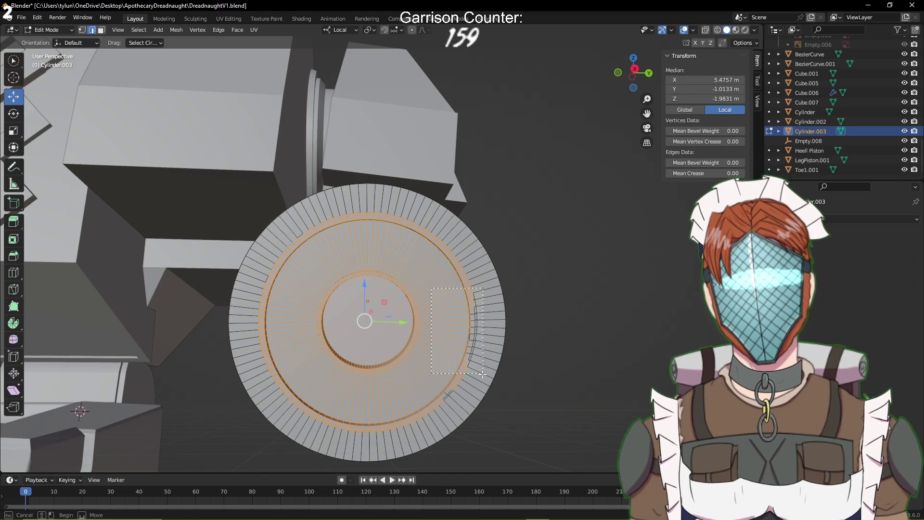
pyautogui.moveTo(466, 409); pyautogui.dragTo(465, 409)
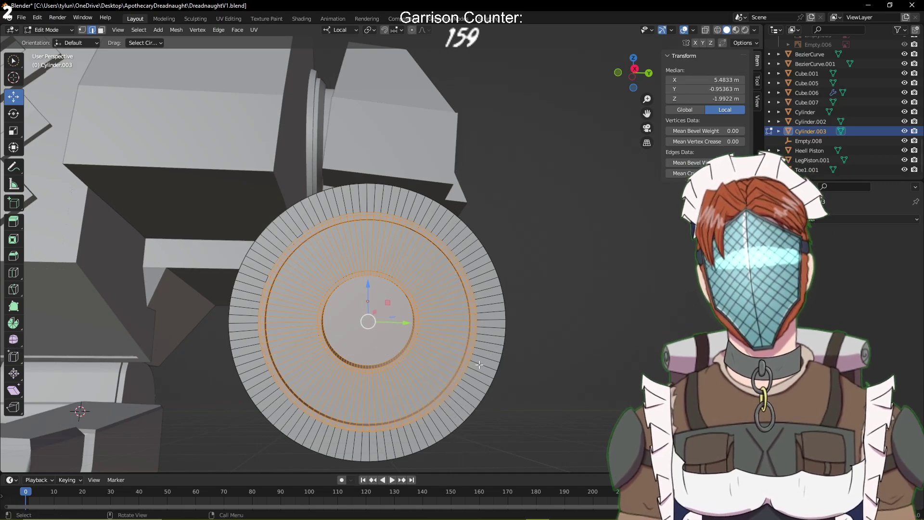
# Switch to face selection and complete the selection of the recessed ring's faces around the central hole on the cylinder's end
pyautogui.scroll(3, 399, 342)
pyautogui.moveTo(399, 342); pyautogui.dragTo(306, 165, button='middle')
pyautogui.press('b')
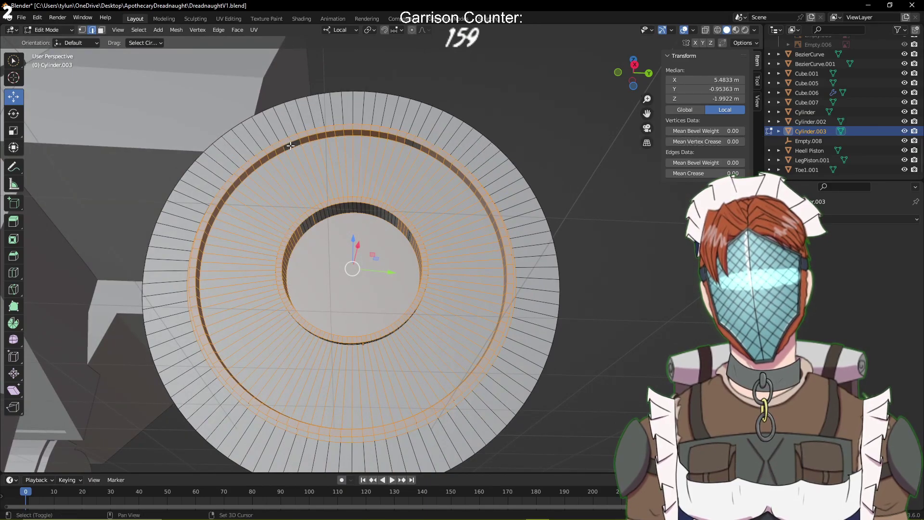
pyautogui.scroll(4, 409, 153)
pyautogui.scroll(-1, 429, 113)
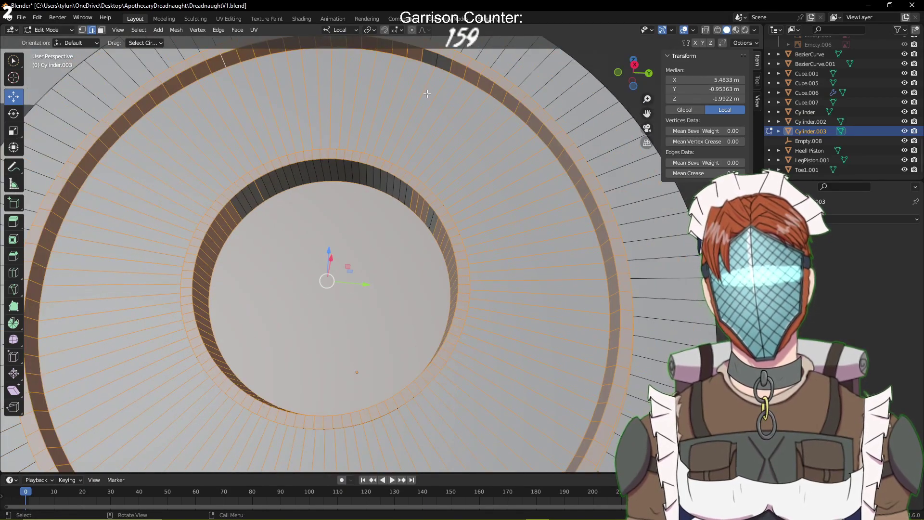
pyautogui.moveTo(417, 206); pyautogui.dragTo(381, 275, button='middle')
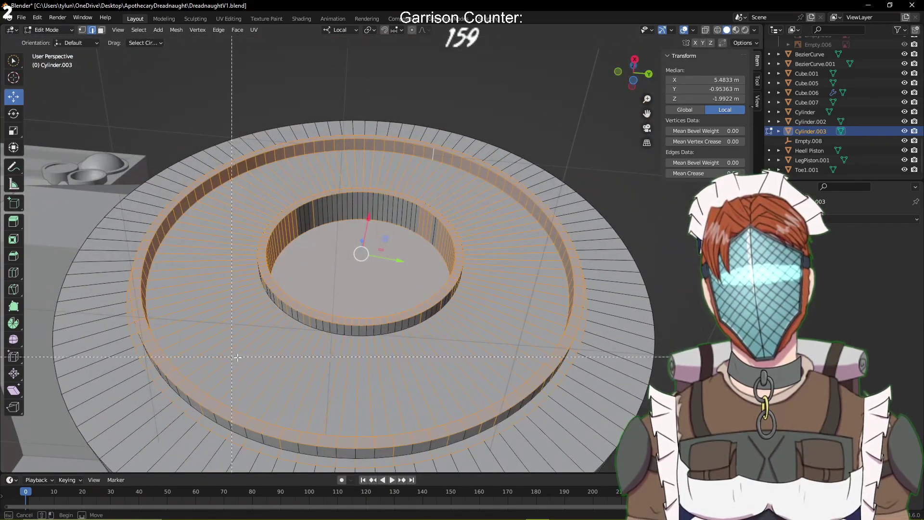
pyautogui.moveTo(396, 218); pyautogui.dragTo(349, 251, button='middle')
pyautogui.scroll(-2, 349, 252)
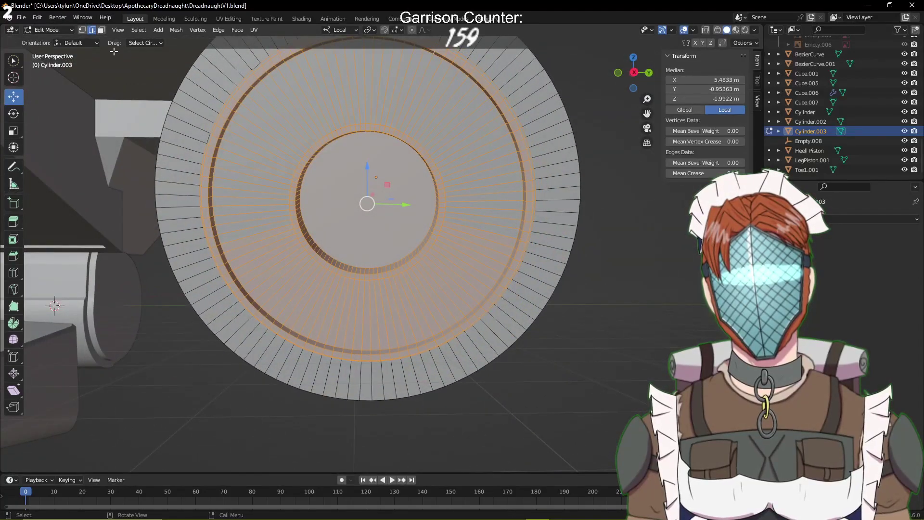
pyautogui.click(101, 30)
pyautogui.scroll(1, 314, 140)
pyautogui.keyDown('shift'); pyautogui.moveTo(314, 139); pyautogui.dragTo(323, 245, button='middle'); pyautogui.keyUp('shift')
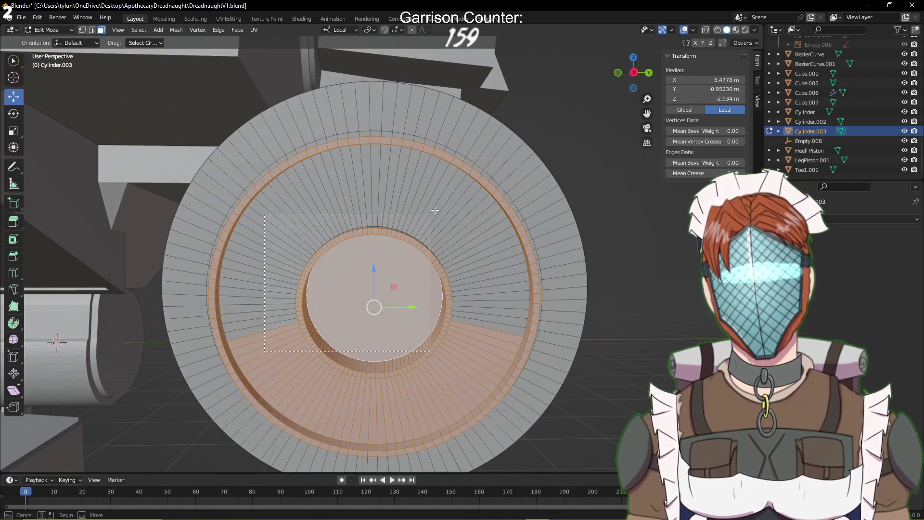
pyautogui.moveTo(434, 210); pyautogui.dragTo(470, 183)
# Scale the selected recessed ring faces down to slope the groove's outer wall, save the file and return to Object Mode
pyautogui.moveTo(434, 233); pyautogui.dragTo(520, 287, button='middle')
pyautogui.press('s')
pyautogui.click(578, 254)
pyautogui.press('s')
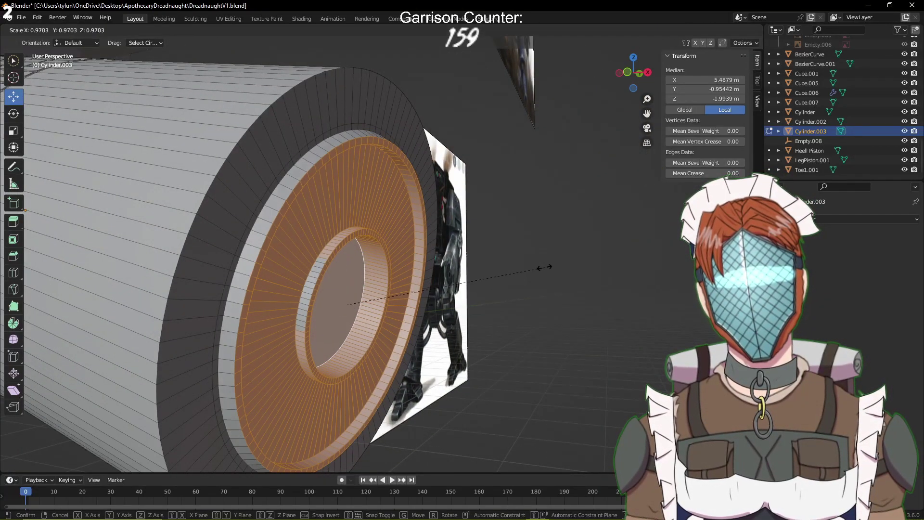
pyautogui.click(528, 270)
pyautogui.moveTo(529, 269); pyautogui.dragTo(507, 266, button='middle')
pyautogui.hotkey('ctrl', 's')
pyautogui.scroll(-7, 463, 194)
pyautogui.press('Tab')
pyautogui.hotkey('ctrl', 's')
pyautogui.press('Tab')
pyautogui.press('Tab')
# Move the finger about 4.18 m along Y and 0.62 m along X, back to the cylinder's end
pyautogui.click(244, 334)
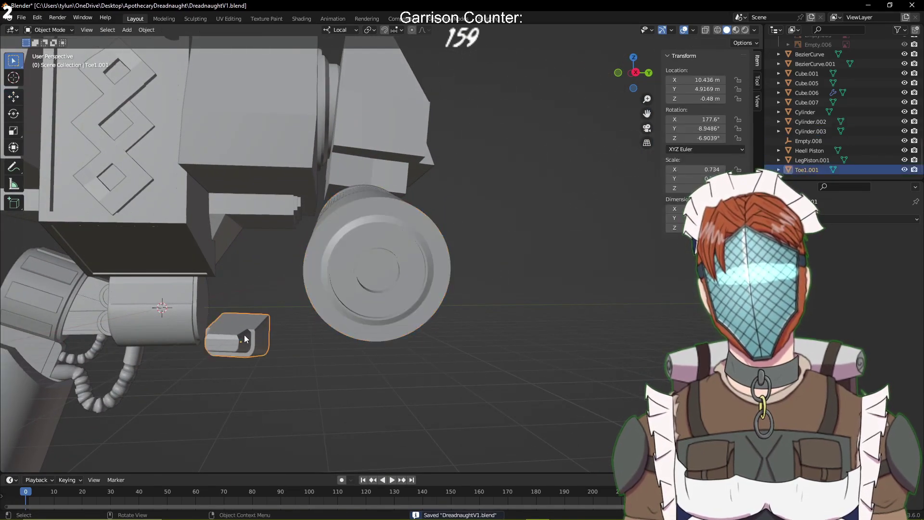
pyautogui.press('g')
pyautogui.click(400, 345)
pyautogui.moveTo(400, 344); pyautogui.dragTo(334, 352, button='middle')
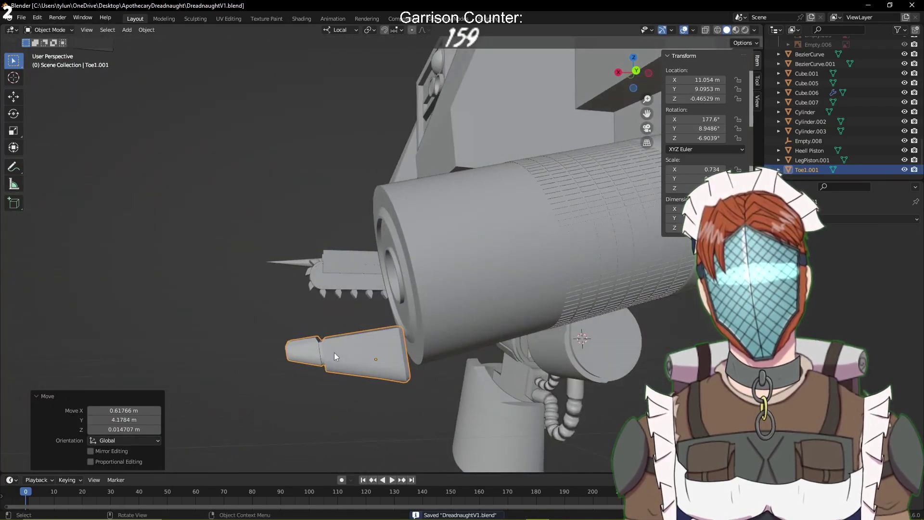
pyautogui.moveTo(388, 386); pyautogui.dragTo(337, 358, button='middle')
# Examine the finger's mesh in Edit Mode from the front in wireframe, restore solid shading, save the file and return to Object Mode
pyautogui.press('Tab')
pyautogui.press('KP_1')
pyautogui.scroll(4, 457, 326)
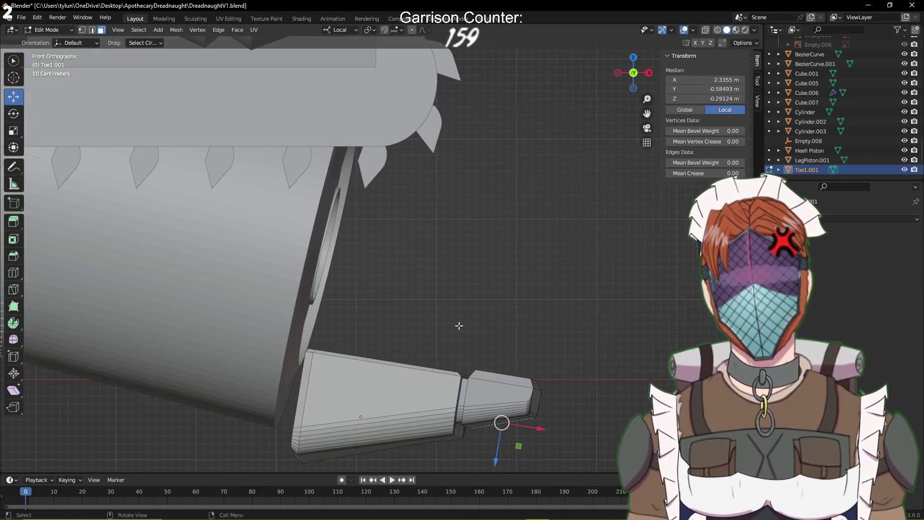
pyautogui.keyDown('shift'); pyautogui.moveTo(555, 446); pyautogui.dragTo(482, 284, button='middle'); pyautogui.keyUp('shift')
pyautogui.click(468, 275)
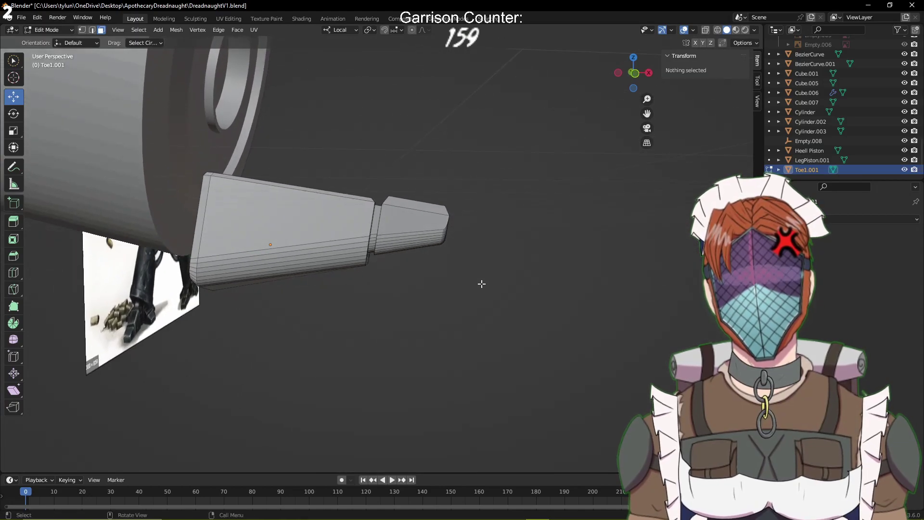
pyautogui.press('z')
pyautogui.click(447, 282)
pyautogui.press('KP_1')
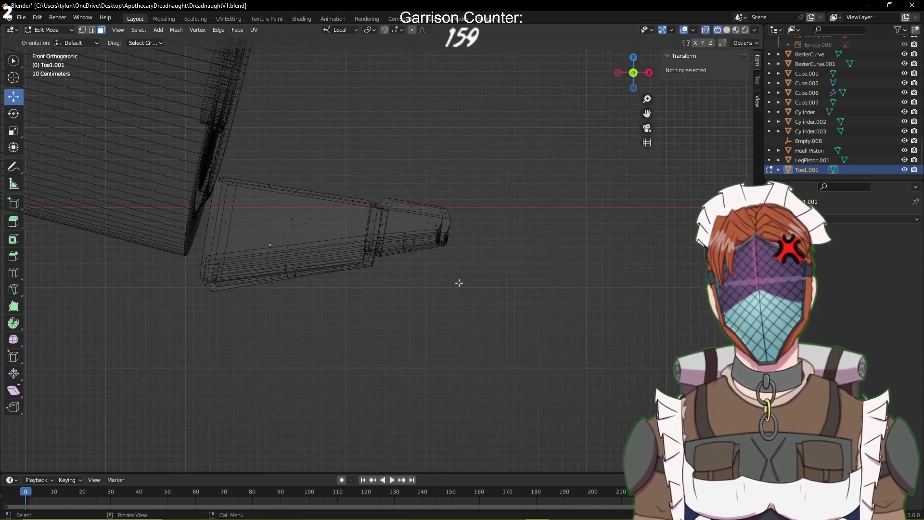
pyautogui.scroll(6, 460, 282)
pyautogui.moveTo(470, 264)
pyautogui.keyDown('shift'); pyautogui.mouseDown(button='middle')
pyautogui.moveTo(448, 305)
pyautogui.moveTo(506, 305)
pyautogui.moveTo(411, 331)
pyautogui.mouseUp(button='middle'); pyautogui.keyUp('shift')
pyautogui.scroll(4, 486, 307)
pyautogui.scroll(-5, 488, 308)
pyautogui.press('z')
pyautogui.click(510, 308)
pyautogui.hotkey('ctrl', 's')
pyautogui.click(309, 254)
pyautogui.press('Tab')
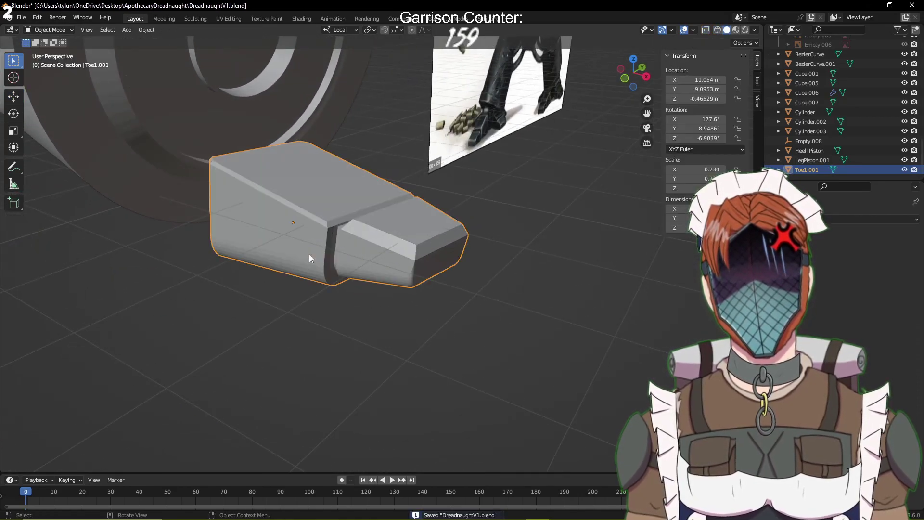
# Set the finger's Y and Z rotation to 0°
pyautogui.moveTo(402, 225); pyautogui.dragTo(421, 215, button='middle')
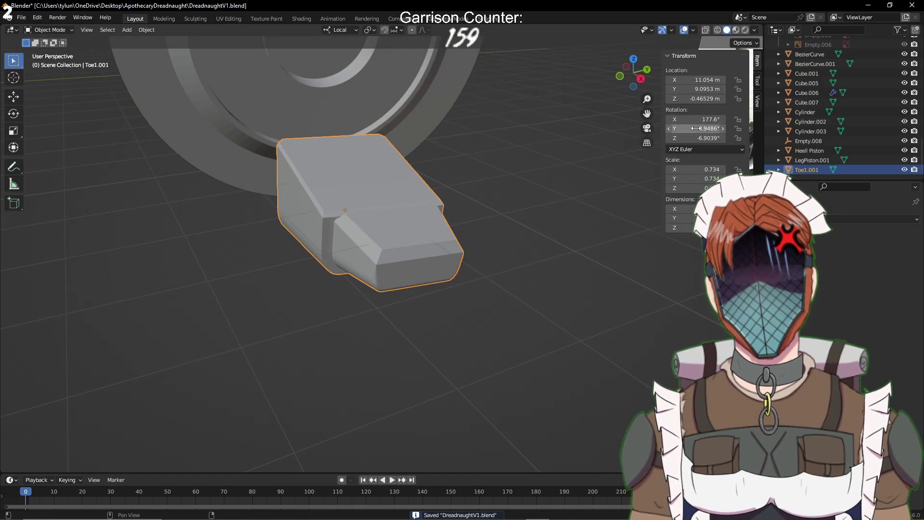
pyautogui.write('0')
pyautogui.press('Return')
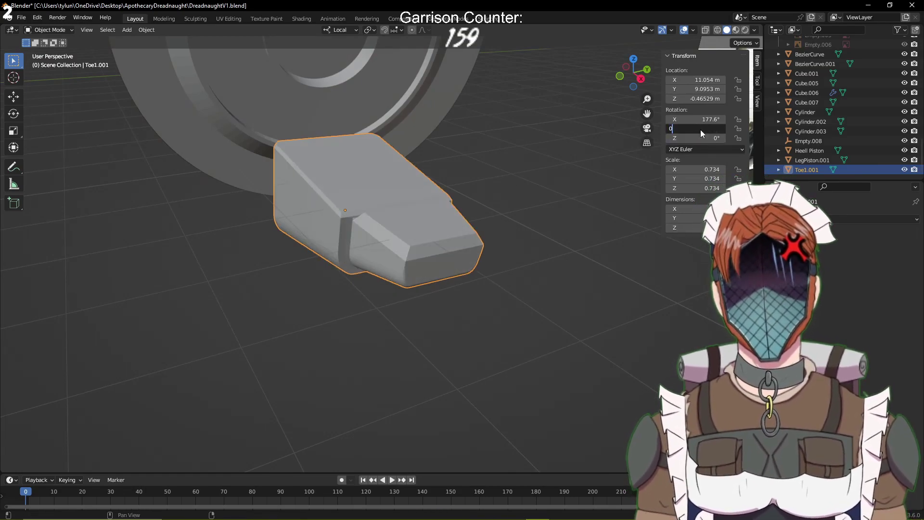
pyautogui.press('Return')
pyautogui.moveTo(501, 212)
pyautogui.mouseDown(button='middle')
pyautogui.moveTo(458, 212)
pyautogui.moveTo(513, 209)
pyautogui.moveTo(514, 219)
pyautogui.mouseUp(button='middle')
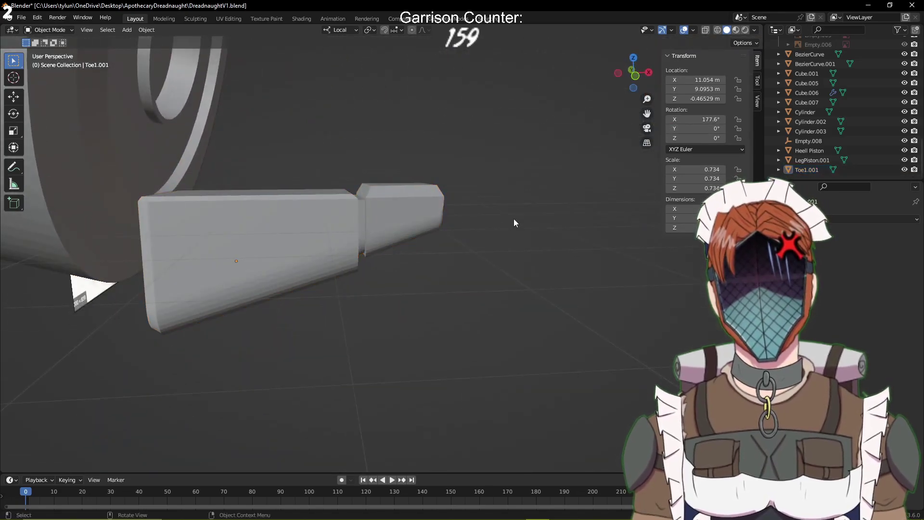
# Show the finger in wireframe from the front and open its mesh in Edit Mode
pyautogui.press('KP_1')
pyautogui.press('z')
pyautogui.click(435, 220)
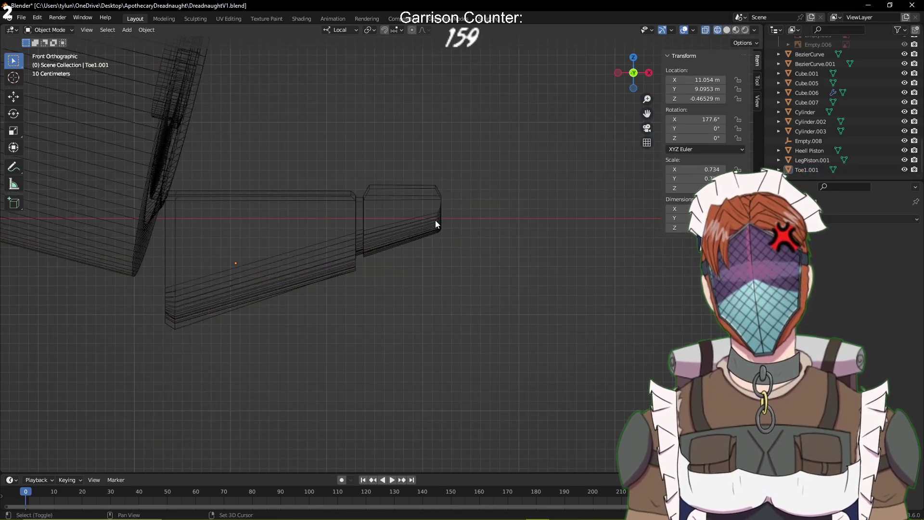
pyautogui.scroll(3, 435, 221)
pyautogui.press('z')
pyautogui.click(498, 281)
pyautogui.press('z')
pyautogui.click(434, 257)
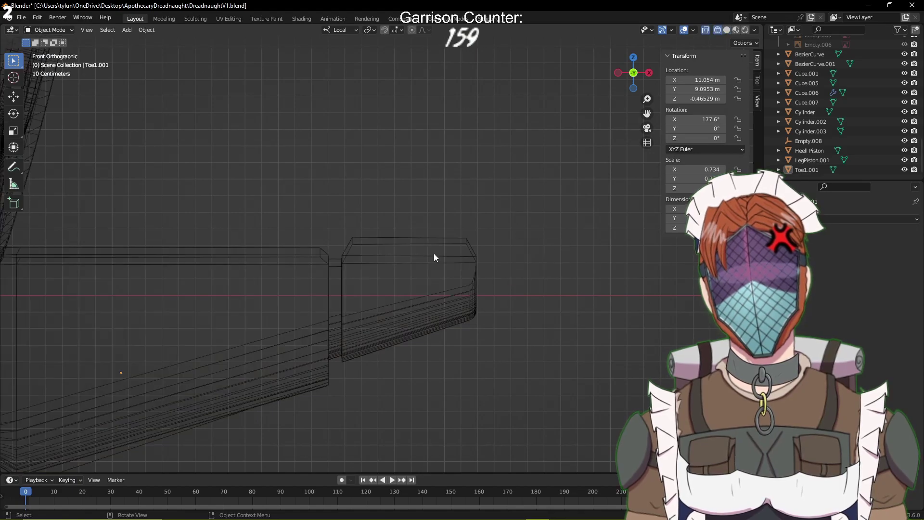
pyautogui.click(226, 276)
pyautogui.press('Tab')
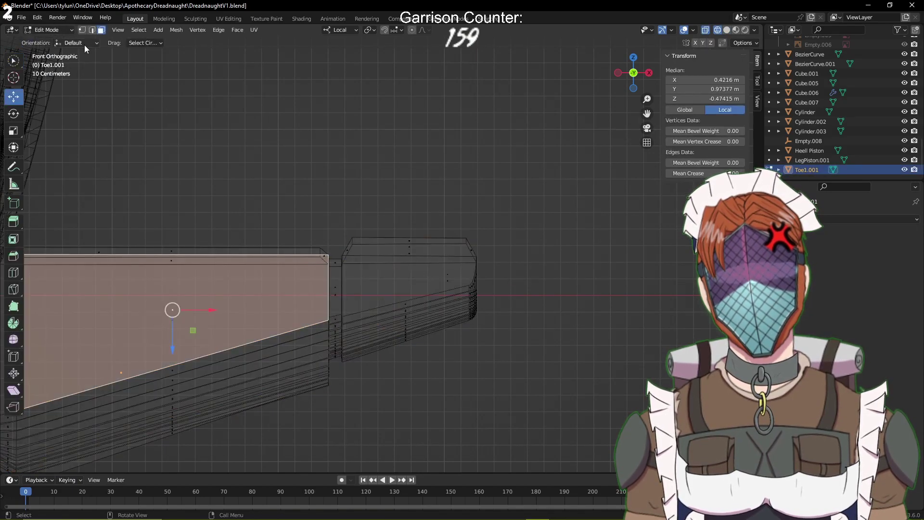
# Try to rotate the fingertip segment together with its connecting neck by about -2° in the front view
pyautogui.click(459, 195)
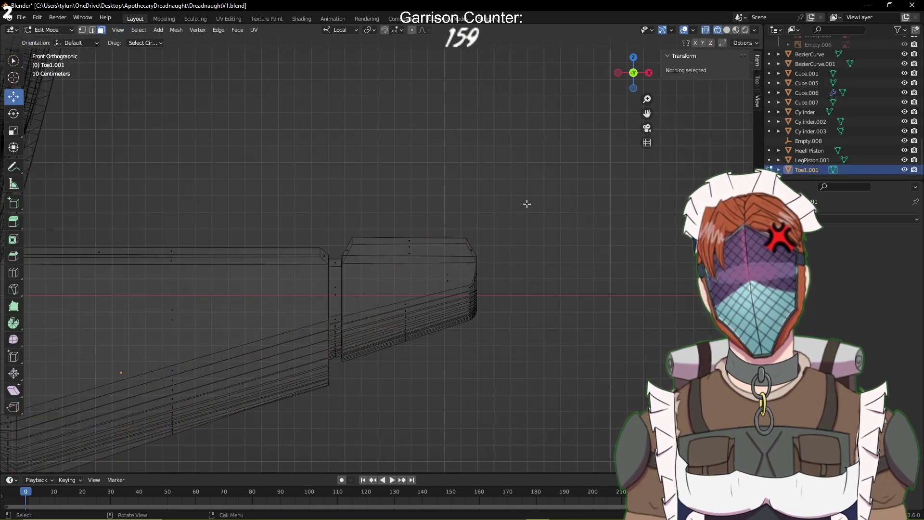
pyautogui.moveTo(533, 195); pyautogui.dragTo(339, 418)
pyautogui.scroll(-5, 575, 365)
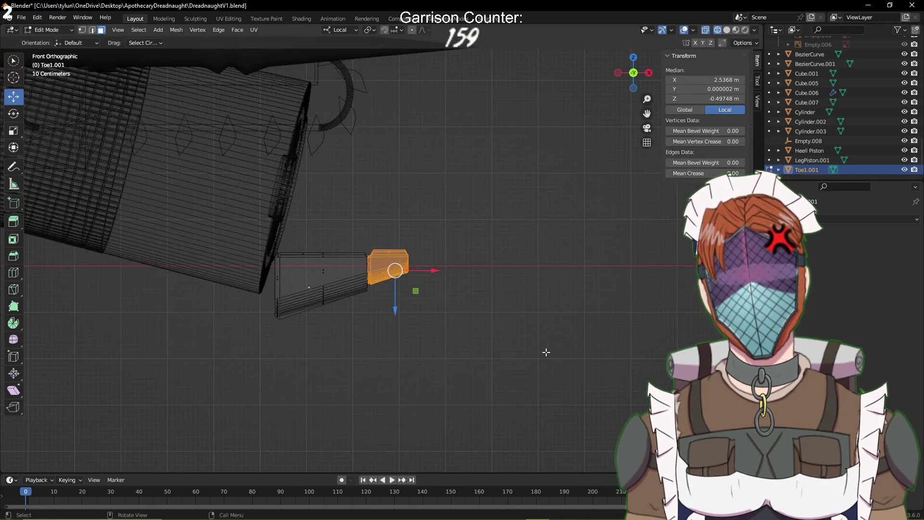
pyautogui.scroll(2, 566, 346)
pyautogui.press('r')
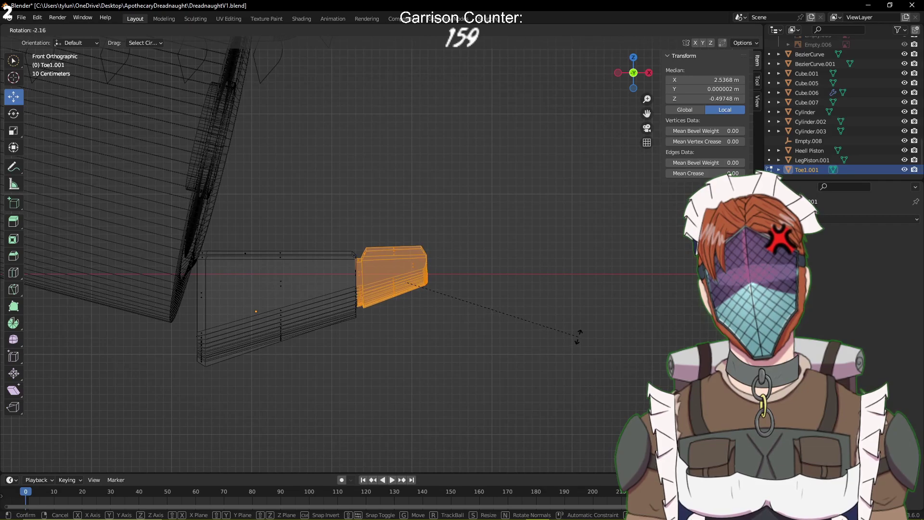
pyautogui.click(579, 332)
pyautogui.hotkey('ctrl', 'z')
pyautogui.click(466, 303)
# Rotate the fingertip segment by about -6° in the front view and move it up about 0.1 m
pyautogui.scroll(3, 468, 302)
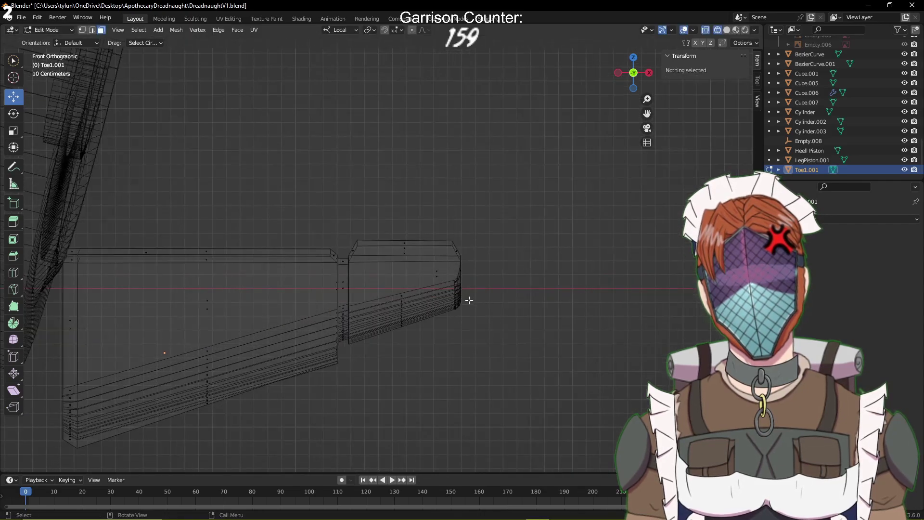
pyautogui.press('b')
pyautogui.moveTo(536, 201); pyautogui.dragTo(351, 403)
pyautogui.scroll(2, 394, 398)
pyautogui.press('r')
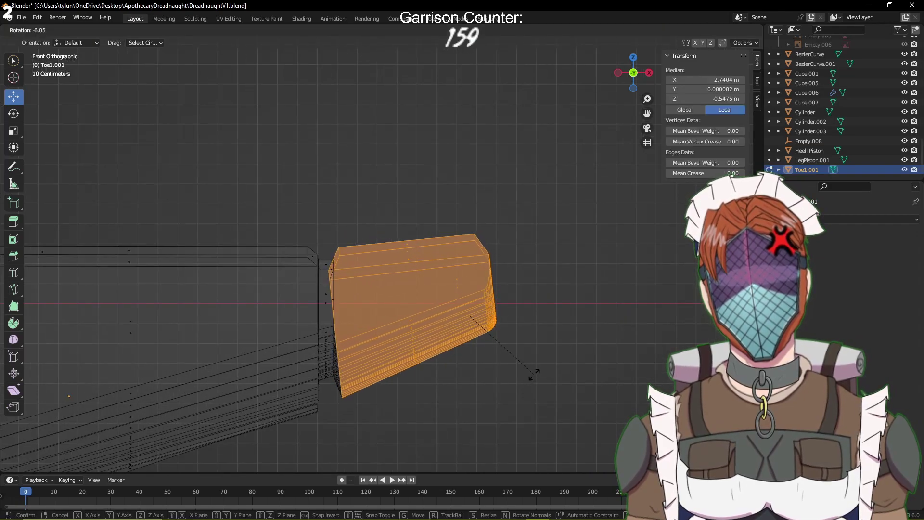
pyautogui.click(534, 374)
pyautogui.press('g')
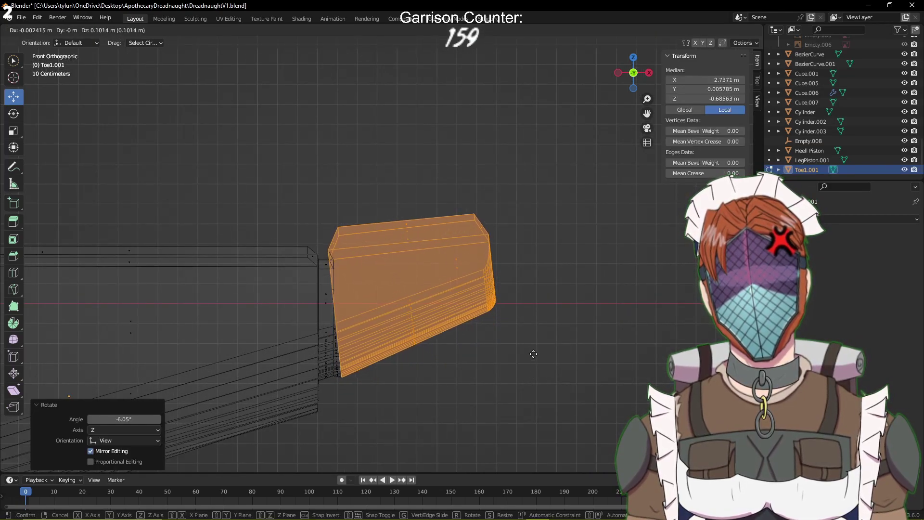
pyautogui.click(533, 353)
# Rotate the fingertip segment by a further -2.6°, nudge it into place beside the neck and save the file
pyautogui.press('r')
pyautogui.click(545, 348)
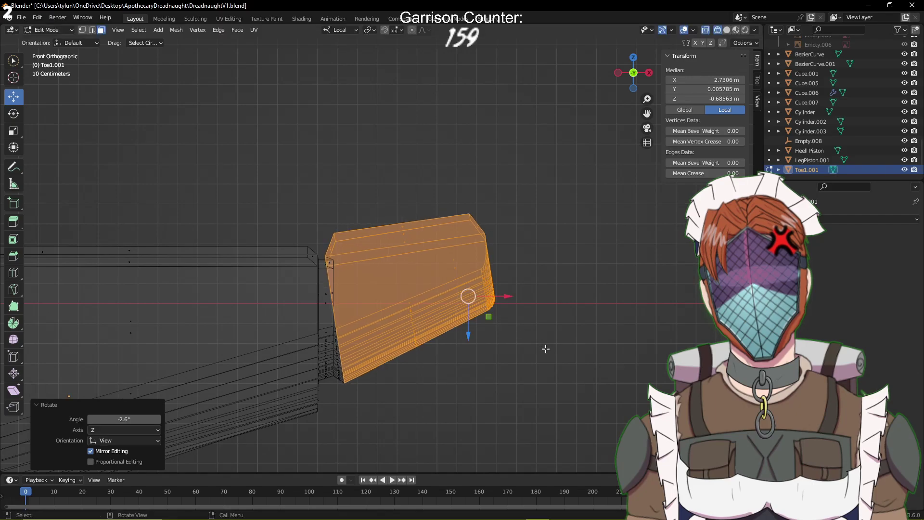
pyautogui.press('g')
pyautogui.click(548, 348)
pyautogui.hotkey('alt', 'a')
pyautogui.hotkey('ctrl', 's')
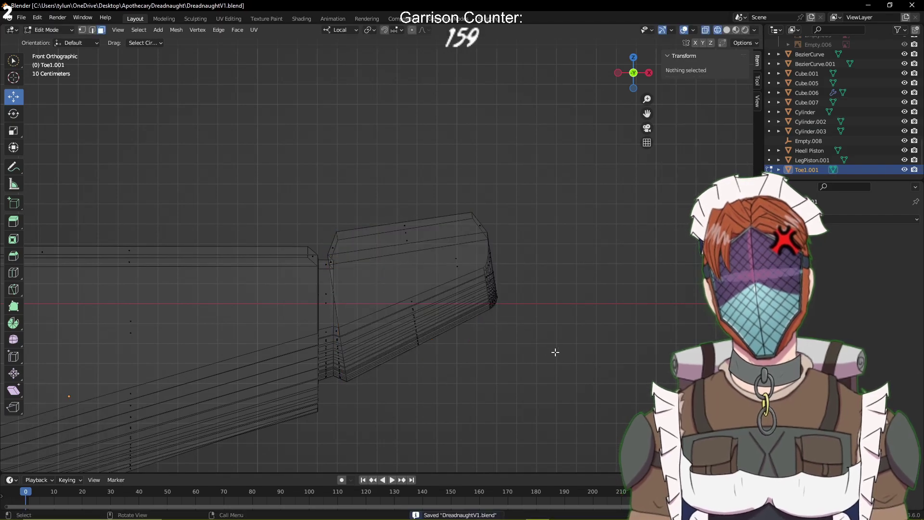
# In Object Mode with solid shading, rotate the whole finger 18.8° in the front view and move it onto the cylinder's lower rim
pyautogui.press('z')
pyautogui.click(591, 351)
pyautogui.moveTo(591, 351); pyautogui.dragTo(445, 371, button='middle')
pyautogui.scroll(-9, 366, 329)
pyautogui.press('KP_1')
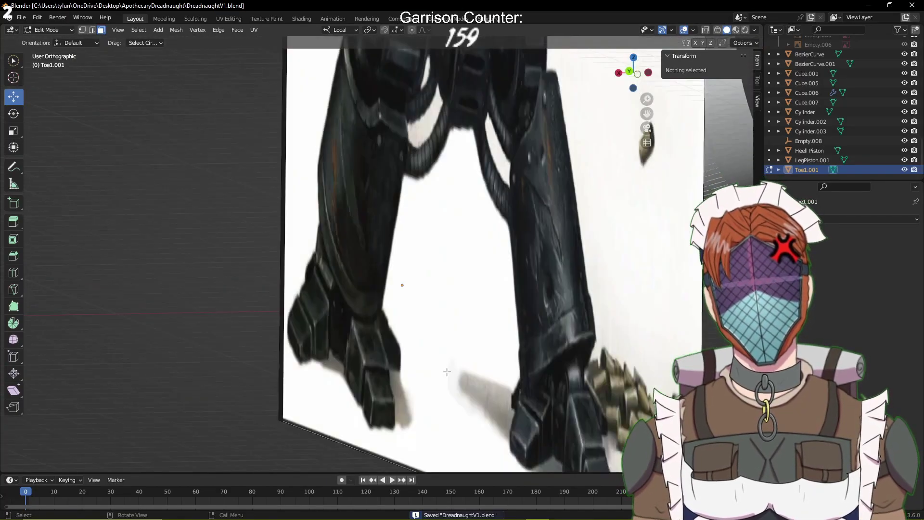
pyautogui.press('Tab')
pyautogui.press('r')
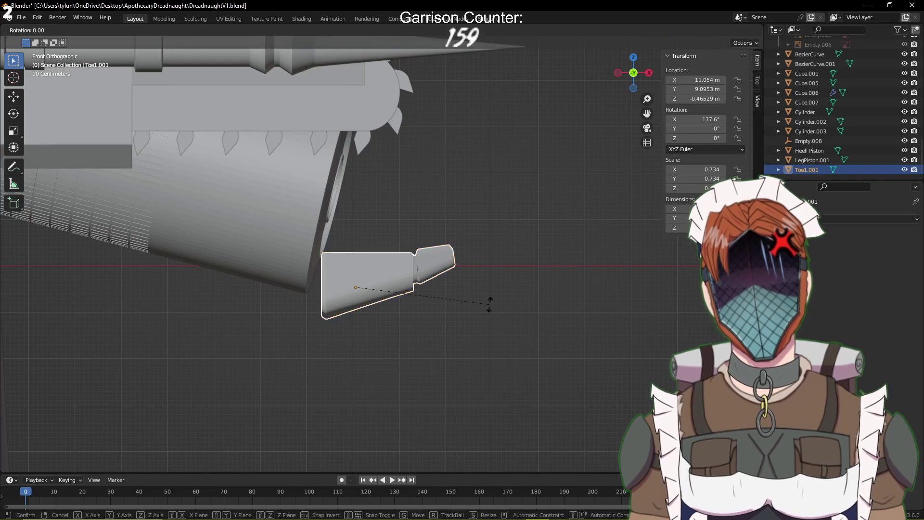
pyautogui.click(471, 346)
pyautogui.press('g')
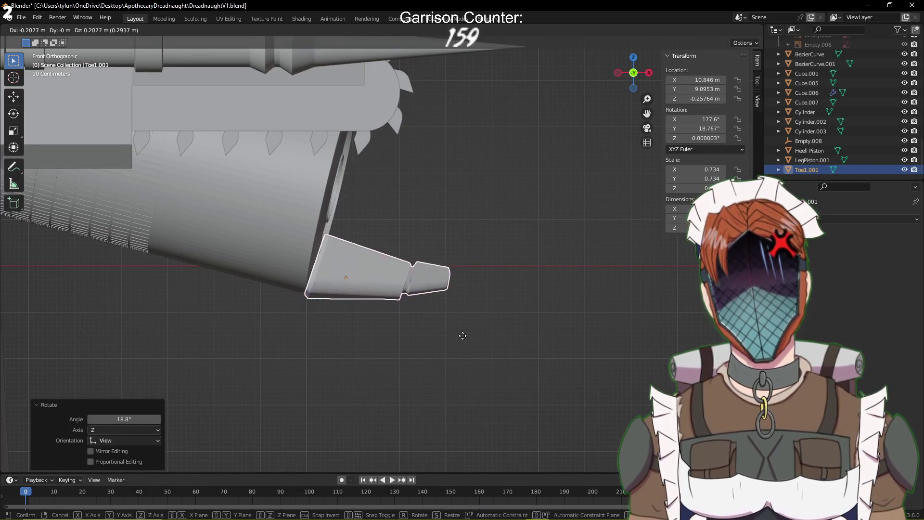
pyautogui.click(465, 334)
# Scale the finger along its local Z axis to about 0.657 and save the file
pyautogui.moveTo(463, 335); pyautogui.dragTo(319, 308, button='middle')
pyautogui.moveTo(430, 336); pyautogui.dragTo(429, 328, button='middle')
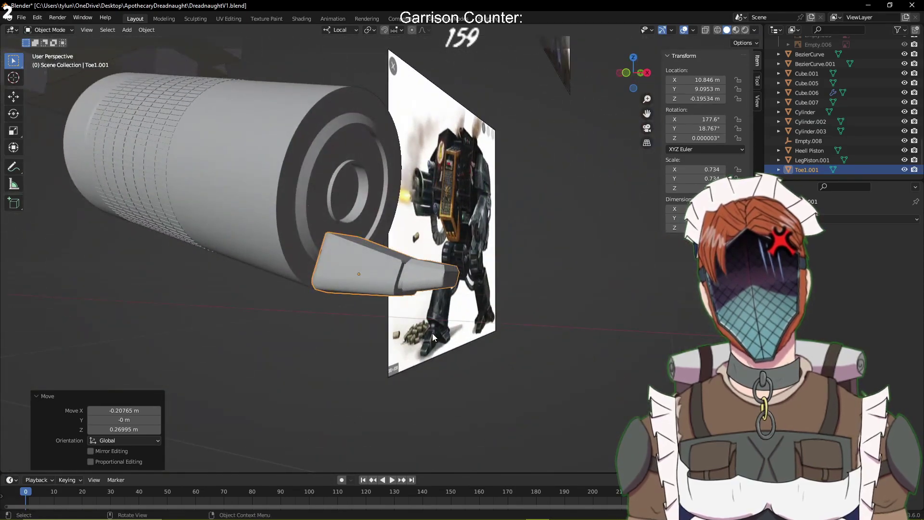
pyautogui.press('s')
pyautogui.press('x')
pyautogui.press('x')
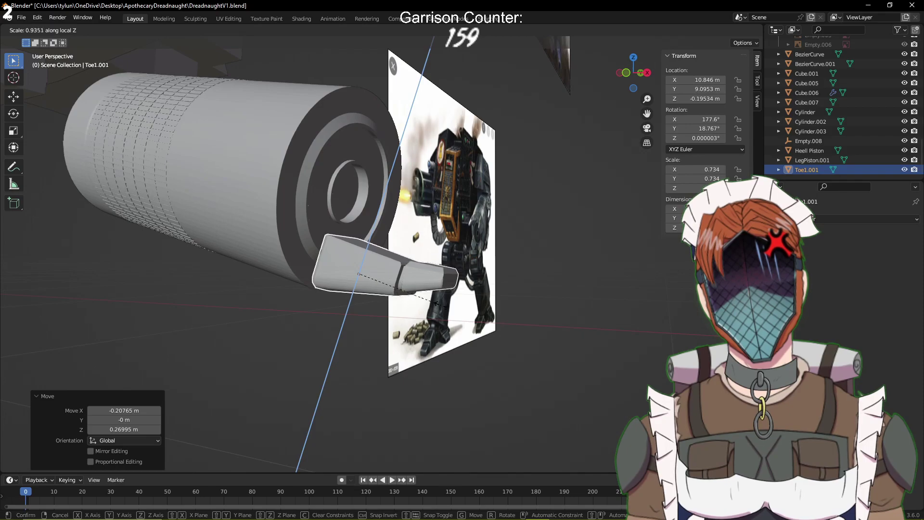
pyautogui.click(417, 252)
pyautogui.hotkey('ctrl', 's')
# Move the finger down about 0.15 m in the front view to meet the cylinder's lower edge, then save
pyautogui.moveTo(488, 354); pyautogui.dragTo(422, 338, button='middle')
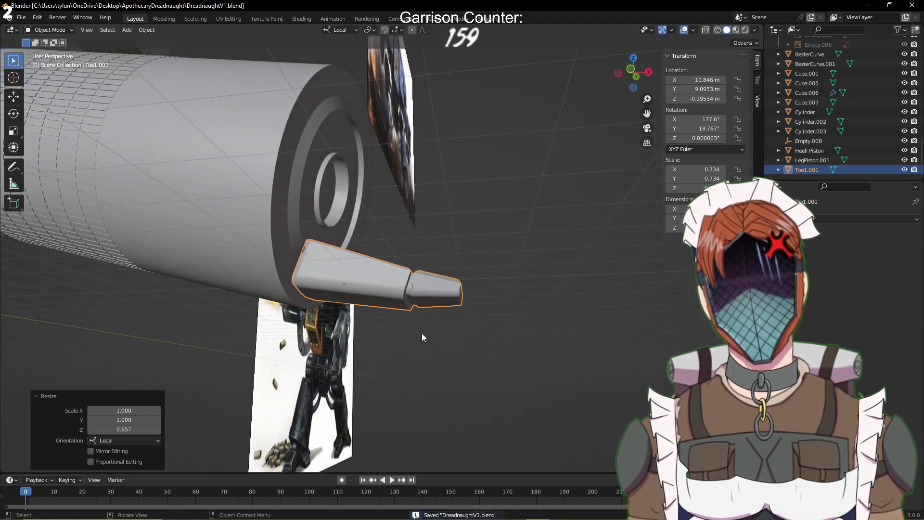
pyautogui.press('KP_1')
pyautogui.press('g')
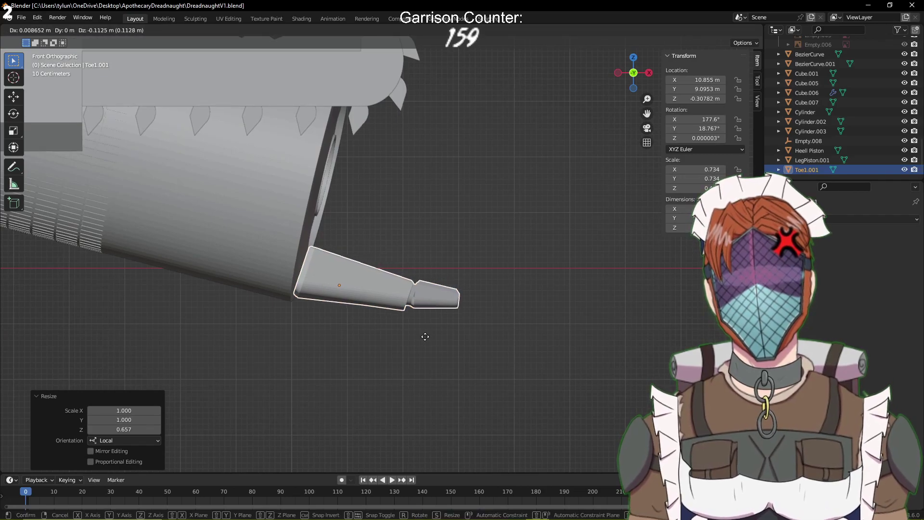
pyautogui.click(456, 348)
pyautogui.hotkey('ctrl', 's')
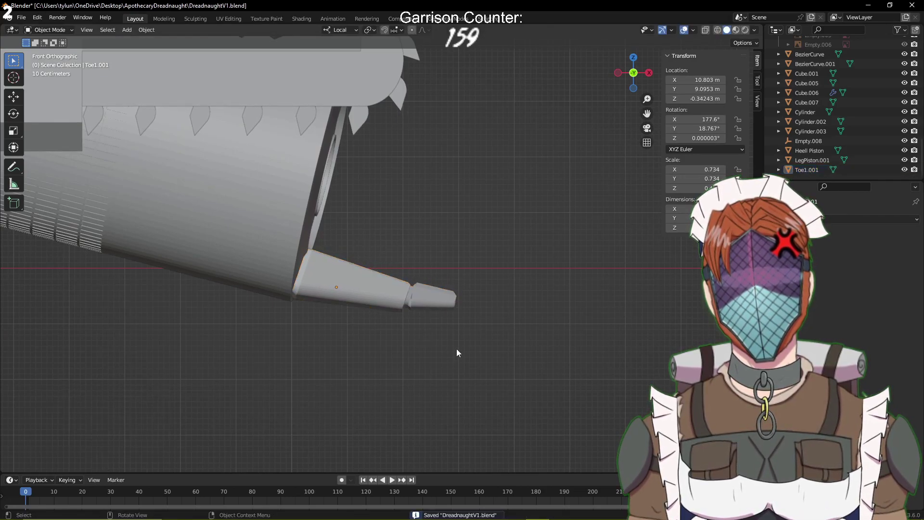
# Rotate the finger slightly to a Y rotation of about 15°, save the file and deselect it
pyautogui.moveTo(457, 348); pyautogui.dragTo(521, 514, button='middle')
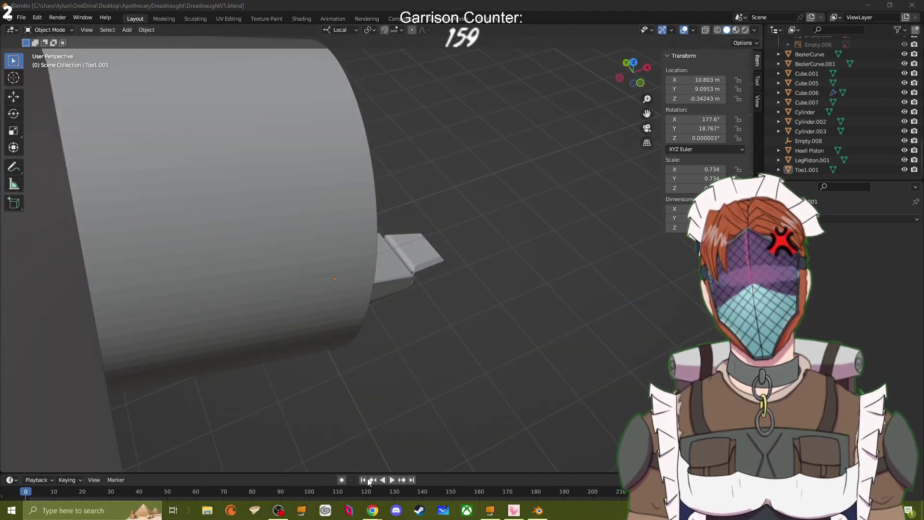
pyautogui.moveTo(460, 351); pyautogui.dragTo(437, 272, button='middle')
pyautogui.click(439, 295)
pyautogui.press('r')
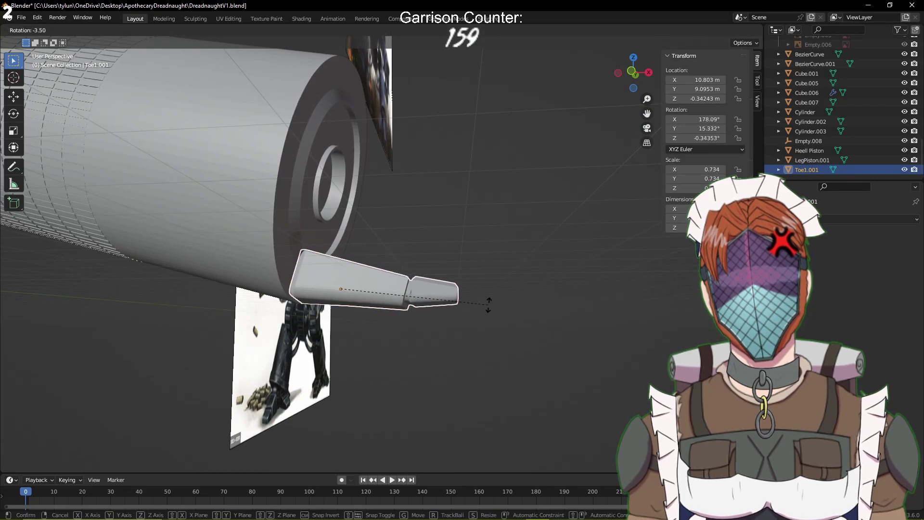
pyautogui.click(488, 314)
pyautogui.hotkey('ctrl', 's')
pyautogui.click(492, 319)
# Compare the whole model with the reference images and open the finger's mesh in Edit Mode in wireframe from the front
pyautogui.moveTo(493, 320); pyautogui.dragTo(411, 326, button='middle')
pyautogui.scroll(-2, 587, 307)
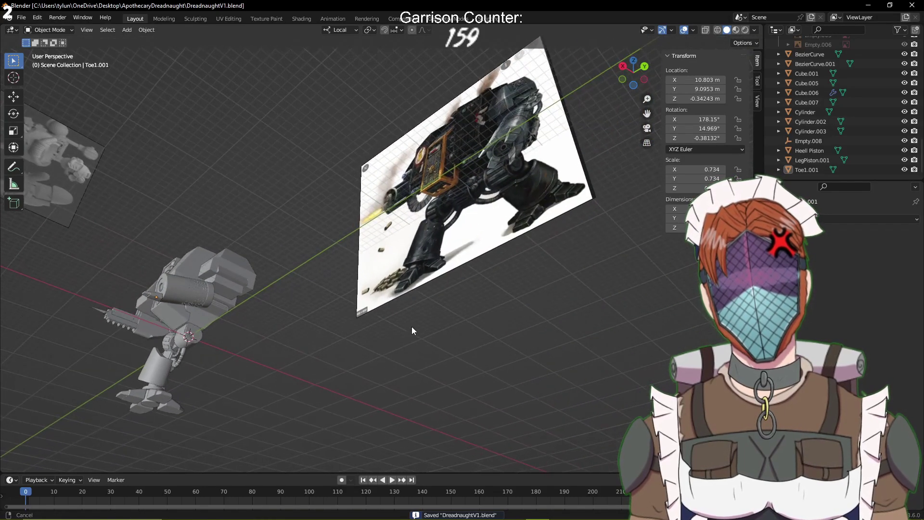
pyautogui.moveTo(297, 341); pyautogui.dragTo(464, 336, button='middle')
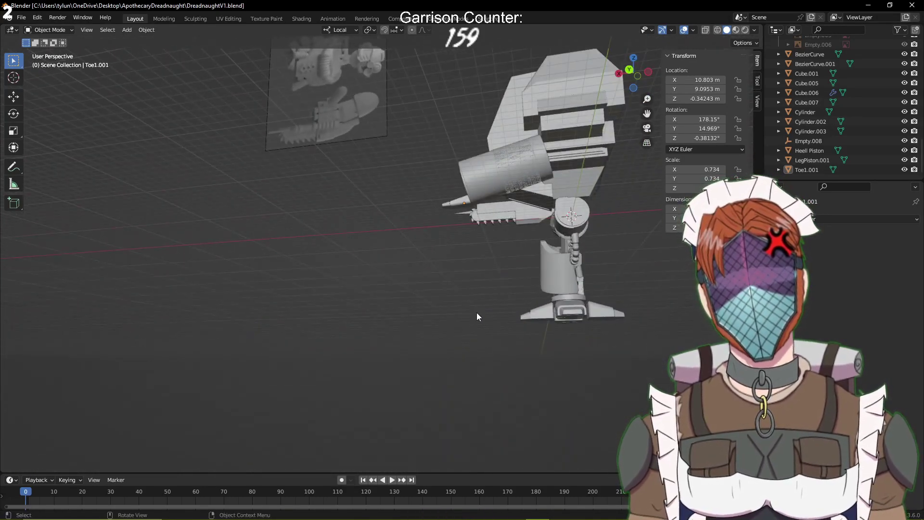
pyautogui.click(462, 206)
pyautogui.press('KP_1')
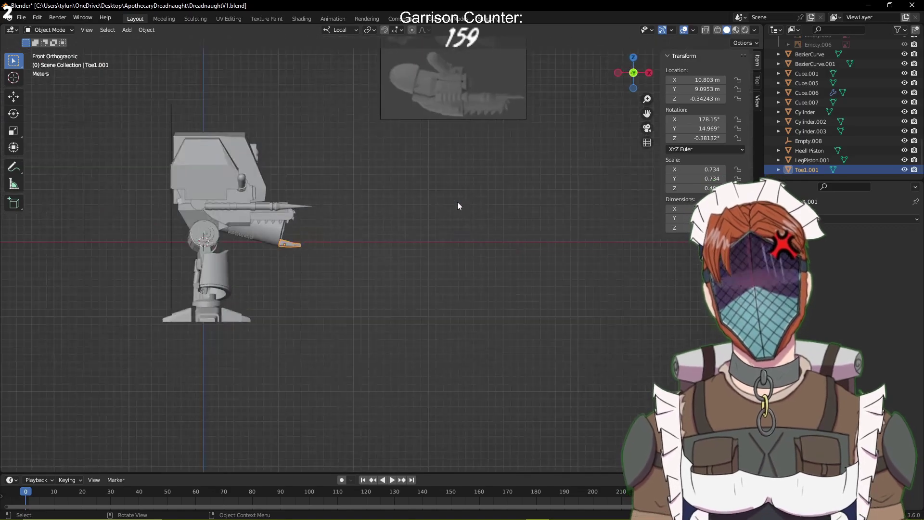
pyautogui.scroll(8, 457, 206)
pyautogui.keyDown('shift'); pyautogui.moveTo(188, 264); pyautogui.dragTo(614, 320, button='middle'); pyautogui.keyUp('shift')
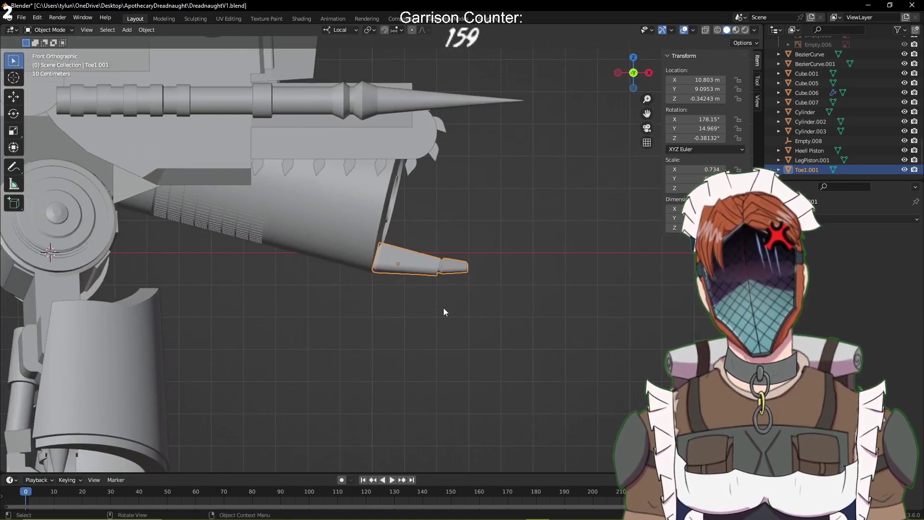
pyautogui.press('Tab')
pyautogui.scroll(4, 491, 294)
pyautogui.scroll(3, 530, 317)
pyautogui.press('z')
pyautogui.click(462, 324)
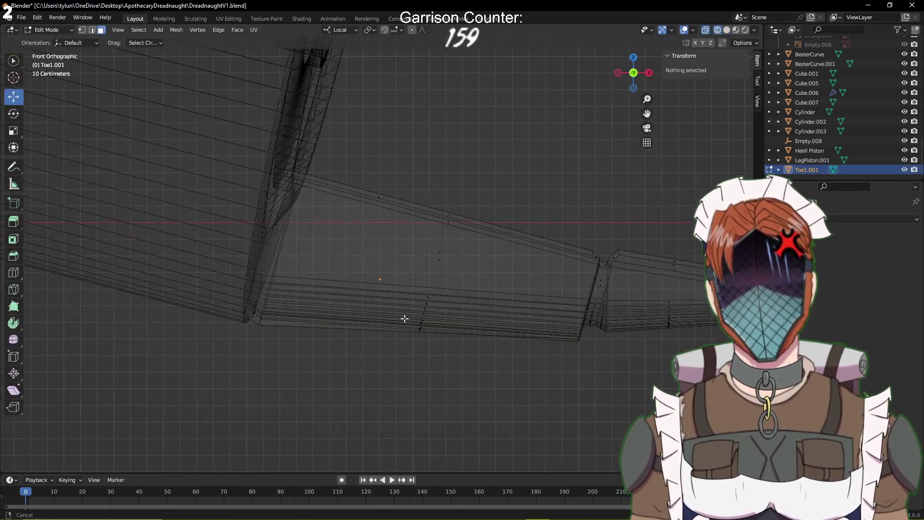
# Shorten the finger's base segment by moving its end faces at the joint along local X toward the cylinder
pyautogui.scroll(-2, 385, 347)
pyautogui.press('b')
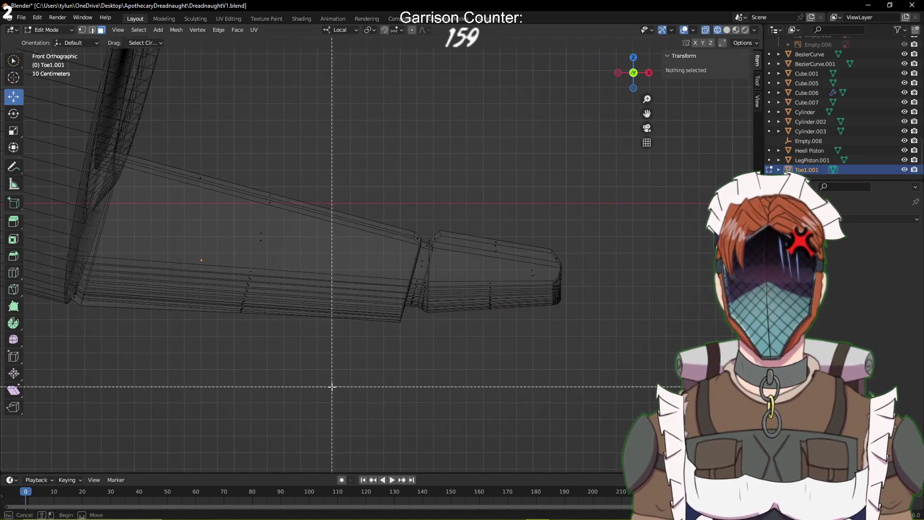
pyautogui.moveTo(332, 387); pyautogui.dragTo(429, 177)
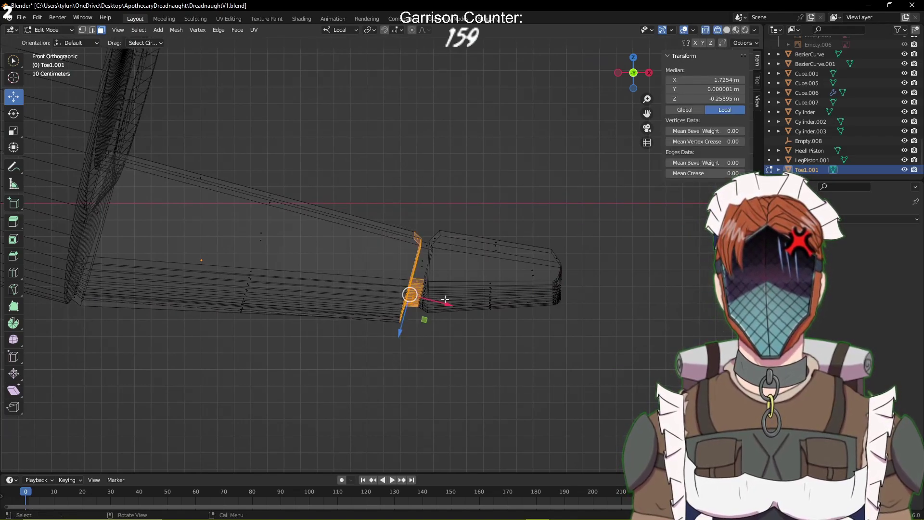
pyautogui.moveTo(446, 300); pyautogui.dragTo(389, 300)
pyautogui.click(436, 344)
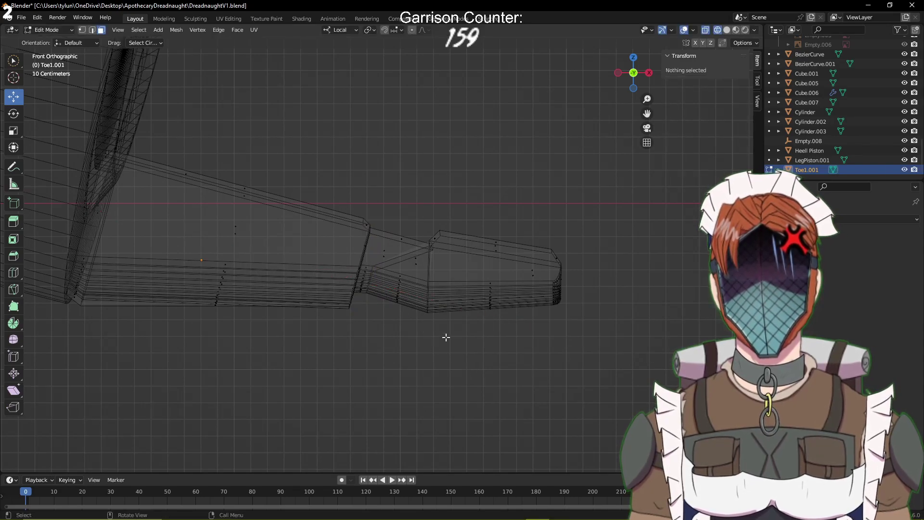
# Try to move the fingertip's rear faces toward the shortened base segment
pyautogui.moveTo(409, 207); pyautogui.dragTo(458, 329)
pyautogui.moveTo(456, 264); pyautogui.dragTo(434, 263)
pyautogui.hotkey('ctrl', 'z')
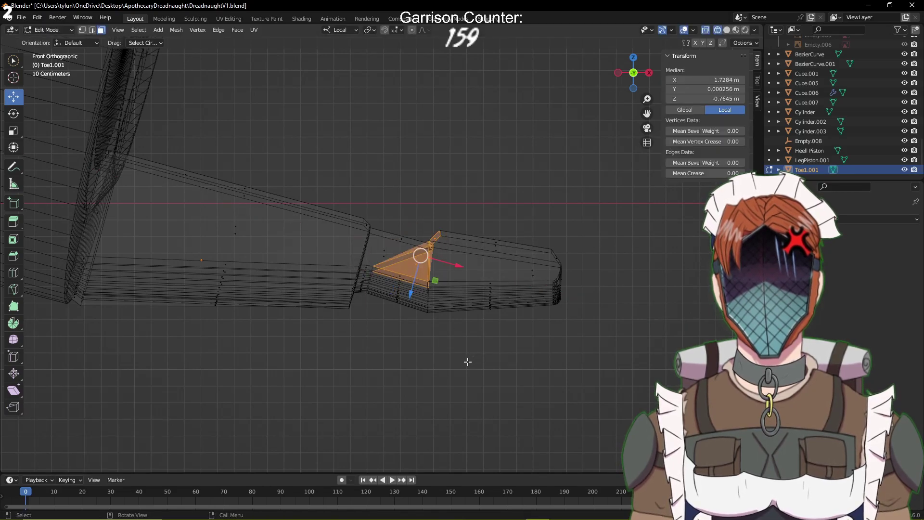
pyautogui.click(469, 361)
pyautogui.press('b')
pyautogui.moveTo(415, 219); pyautogui.dragTo(452, 355)
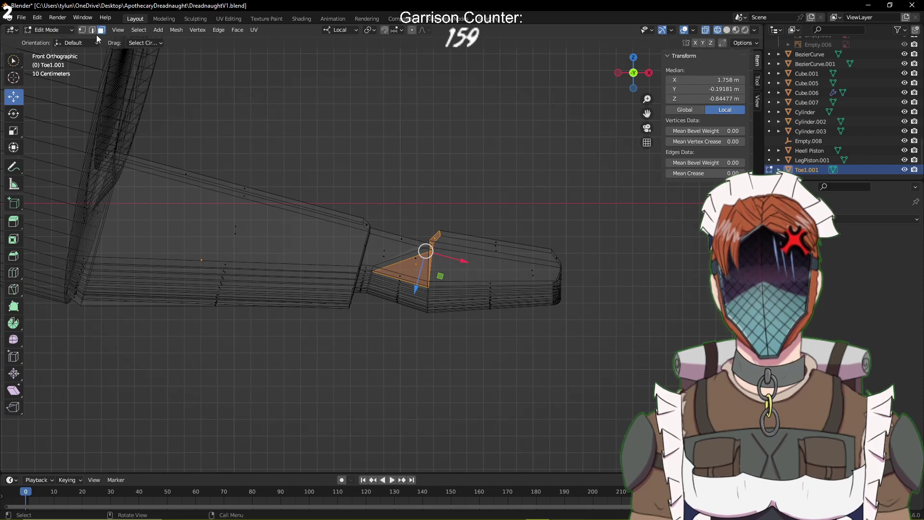
# Extend the fingertip by moving its rear edges along local X to the base segment, restore solid shading and save
pyautogui.click(368, 196)
pyautogui.press('b')
pyautogui.moveTo(384, 192); pyautogui.dragTo(462, 330)
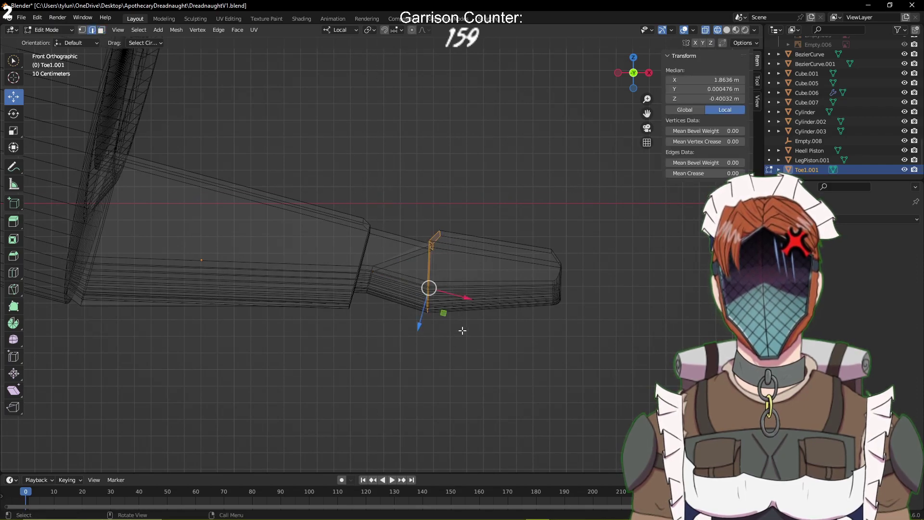
pyautogui.moveTo(461, 298); pyautogui.dragTo(410, 280)
pyautogui.click(427, 341)
pyautogui.press('z')
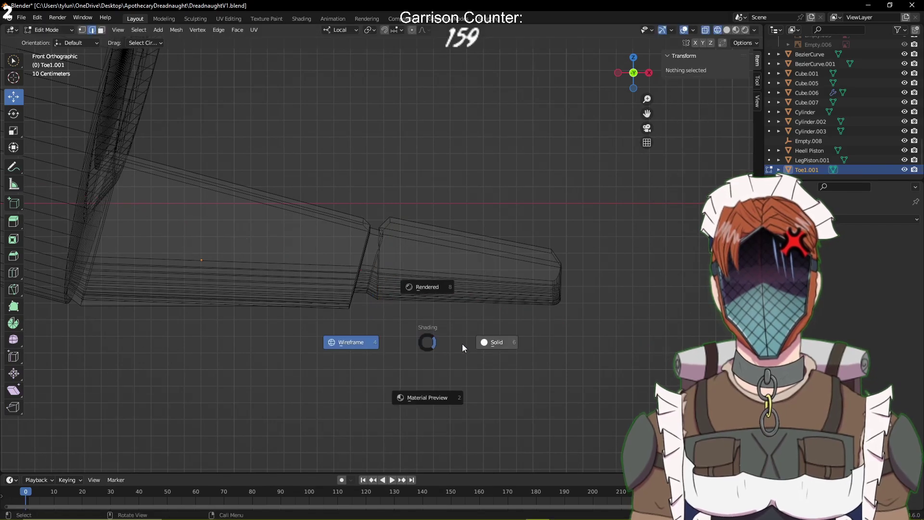
pyautogui.click(480, 345)
pyautogui.moveTo(480, 344)
pyautogui.mouseDown(button='middle')
pyautogui.moveTo(427, 282)
pyautogui.moveTo(455, 335)
pyautogui.mouseUp(button='middle')
pyautogui.hotkey('ctrl', 's')
# Examine the reshaped finger up close and from several angles against the cylinder
pyautogui.moveTo(528, 324); pyautogui.dragTo(480, 352, button='middle')
pyautogui.scroll(-4, 480, 352)
pyautogui.click(456, 299)
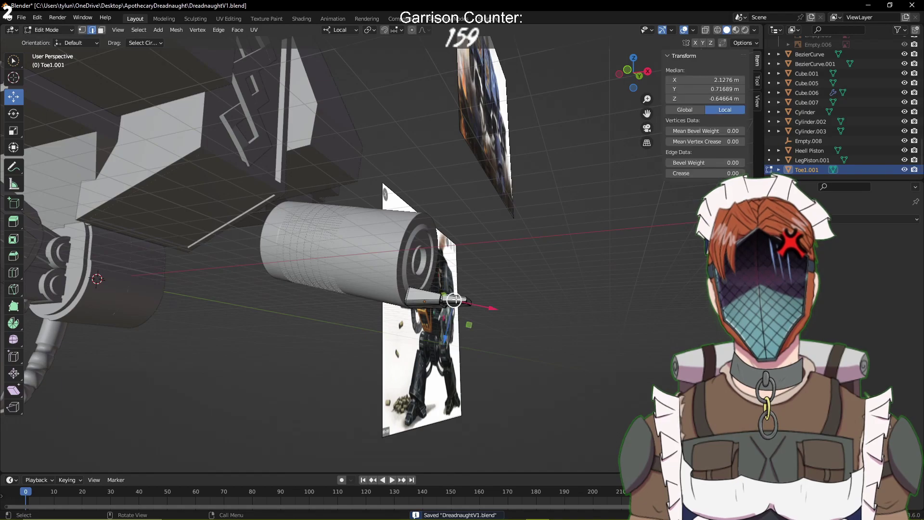
pyautogui.press('KP_Decimal')
pyautogui.moveTo(550, 222); pyautogui.dragTo(444, 262, button='middle')
pyautogui.scroll(-5, 443, 262)
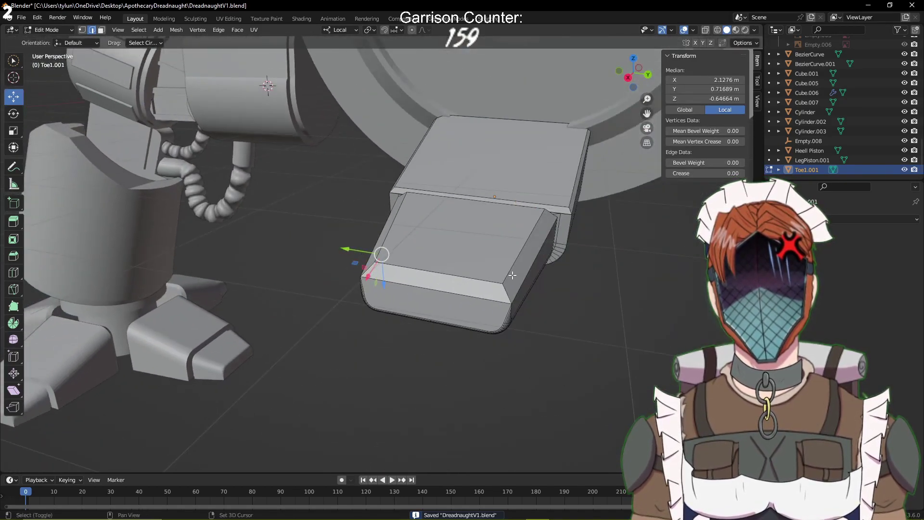
pyautogui.press('Tab')
pyautogui.moveTo(512, 274); pyautogui.dragTo(547, 279, button='middle')
pyautogui.scroll(-6, 547, 278)
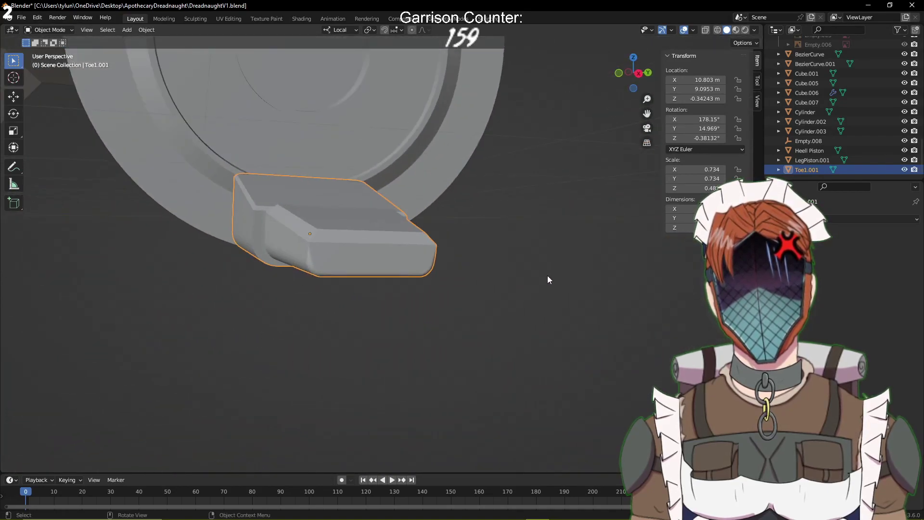
pyautogui.moveTo(433, 291); pyautogui.dragTo(413, 274, button='middle')
pyautogui.scroll(5, 413, 274)
pyautogui.press('Tab')
pyautogui.moveTo(396, 307); pyautogui.dragTo(402, 294, button='middle')
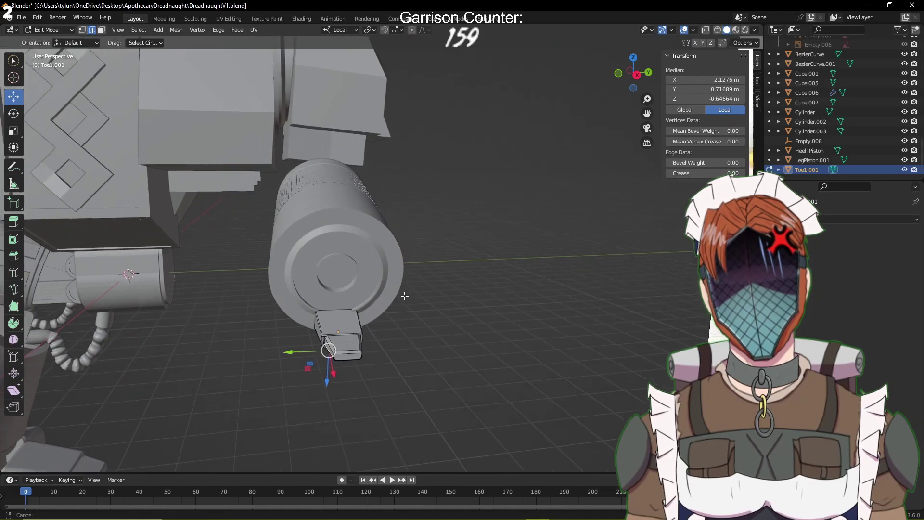
# Move the finger in Object Mode away from the cylinder into empty space beside it and save the file
pyautogui.press('Tab')
pyautogui.press('g')
pyautogui.click(577, 314)
pyautogui.hotkey('ctrl', 's')
# Deselect everything and add a new cube mesh with the default 2 m size
pyautogui.press('a')
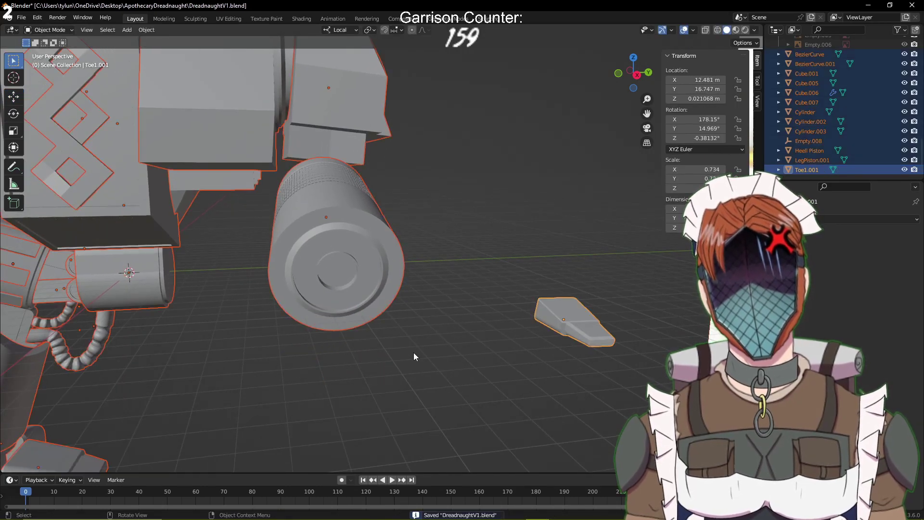
pyautogui.hotkey('shift', 'a')
pyautogui.click(469, 268)
pyautogui.hotkey('shift', 'a')
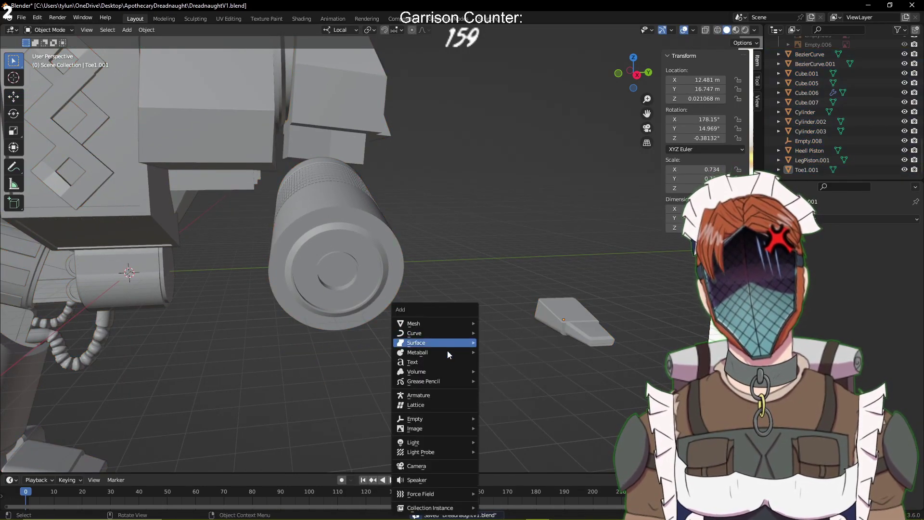
pyautogui.moveTo(475, 323)
pyautogui.click(506, 334)
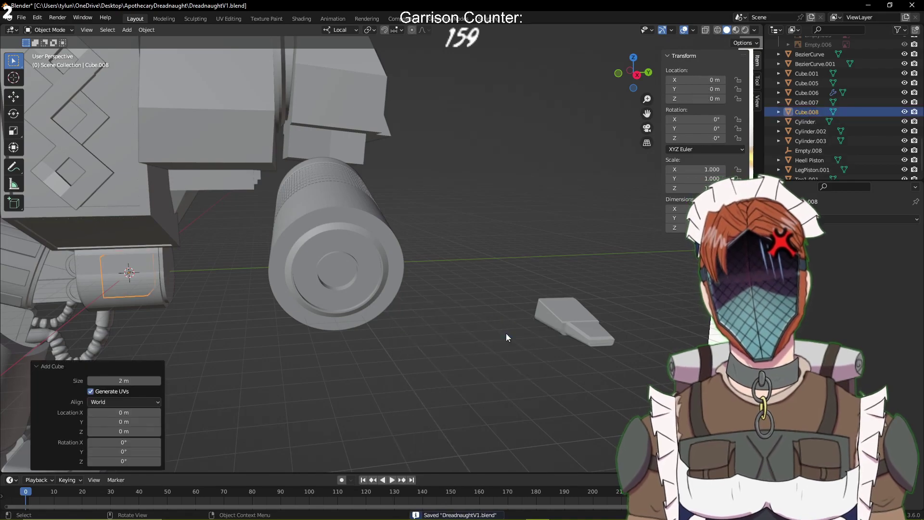
# Move the cube in the front view to the cylinder's lower end, about 10.51 m along X and 0.12 m down
pyautogui.press('KP_1')
pyautogui.press('g')
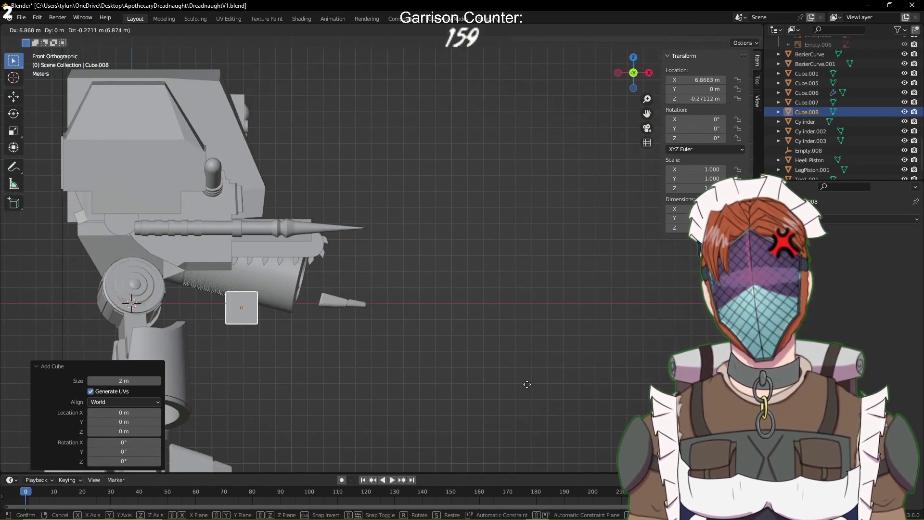
pyautogui.click(564, 379)
# Try to move the cube's mesh sideways in Edit Mode to line up with the cylinder, and undo the move
pyautogui.press('Tab')
pyautogui.keyDown('shift'); pyautogui.moveTo(423, 362); pyautogui.dragTo(497, 334, button='middle'); pyautogui.keyUp('shift')
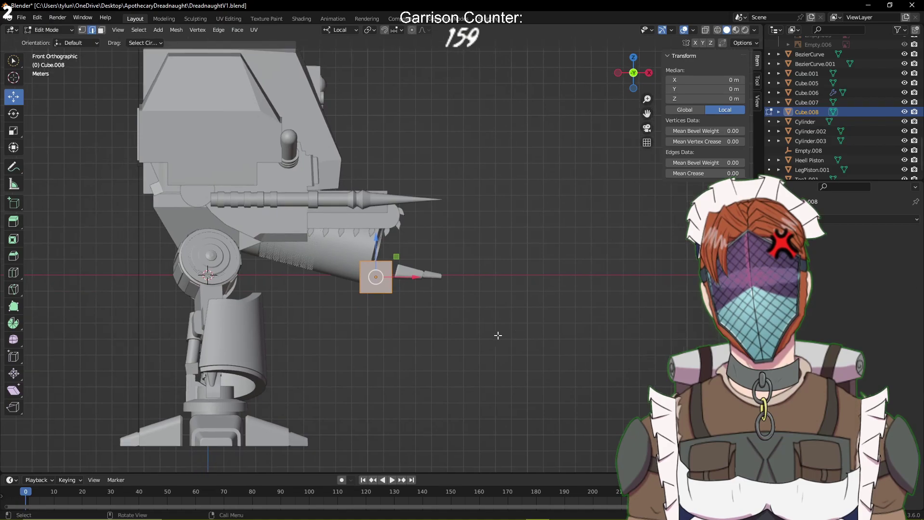
pyautogui.scroll(2, 486, 337)
pyautogui.scroll(-1, 485, 338)
pyautogui.press('KP_3')
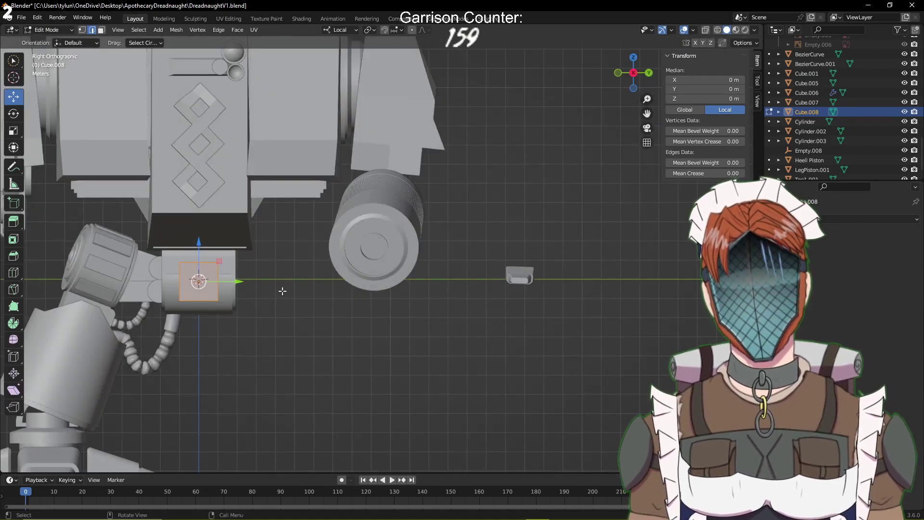
pyautogui.moveTo(234, 284); pyautogui.dragTo(417, 289)
pyautogui.press('Tab')
pyautogui.press('Tab')
pyautogui.press('Tab')
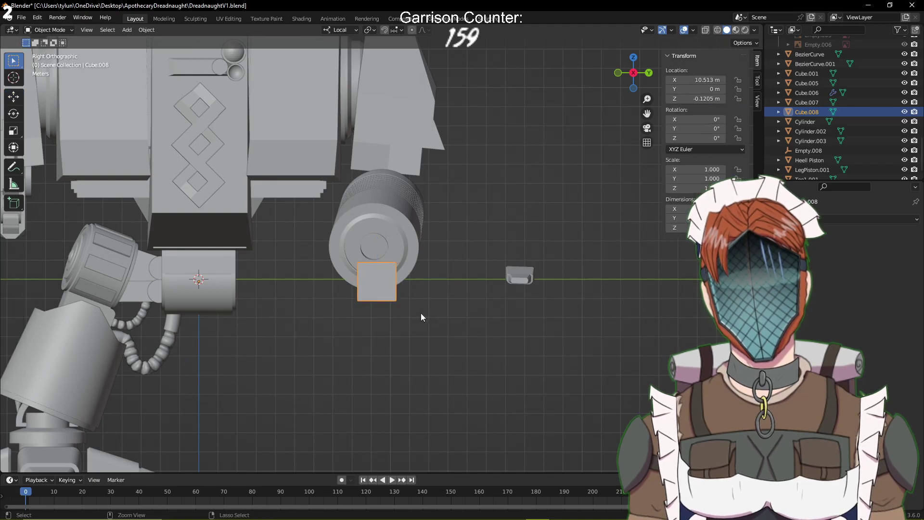
pyautogui.hotkey('ctrl', 'z')
pyautogui.hotkey('ctrl', 'z')
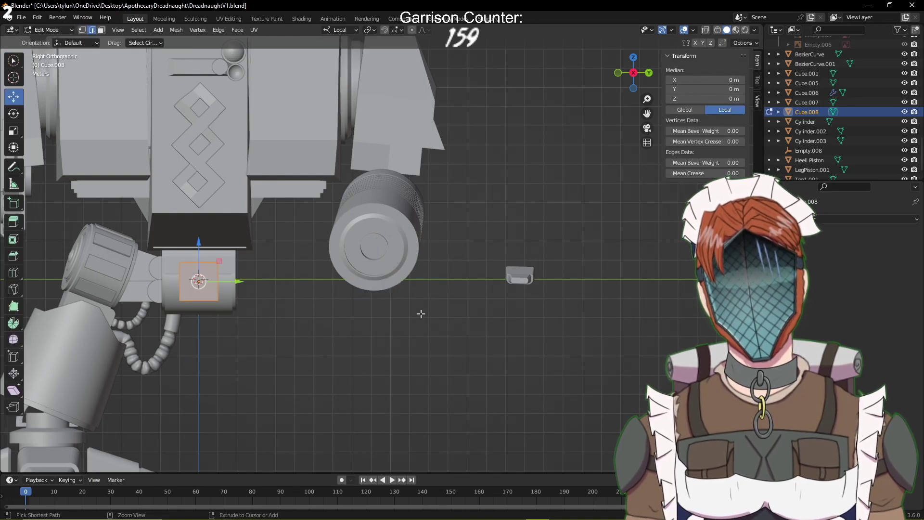
# Move the cube object 9.0121 m along local Y in Object Mode to line up with the cylinder, and save the file
pyautogui.press('Tab')
pyautogui.press('g')
pyautogui.press('z')
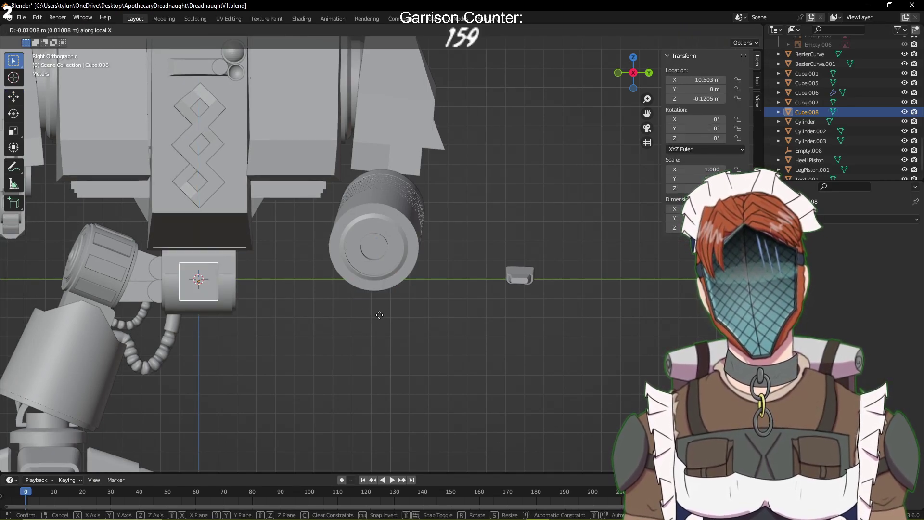
pyautogui.press('y')
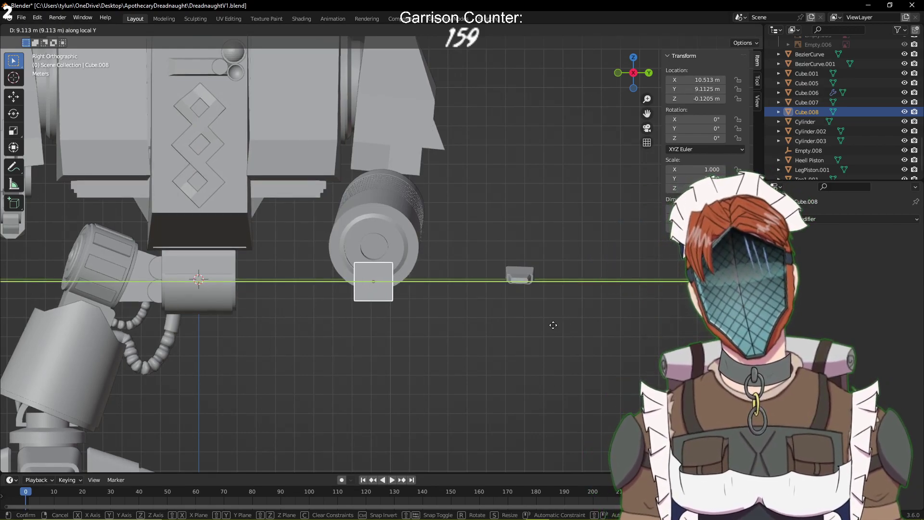
pyautogui.click(553, 325)
pyautogui.hotkey('ctrl', 's')
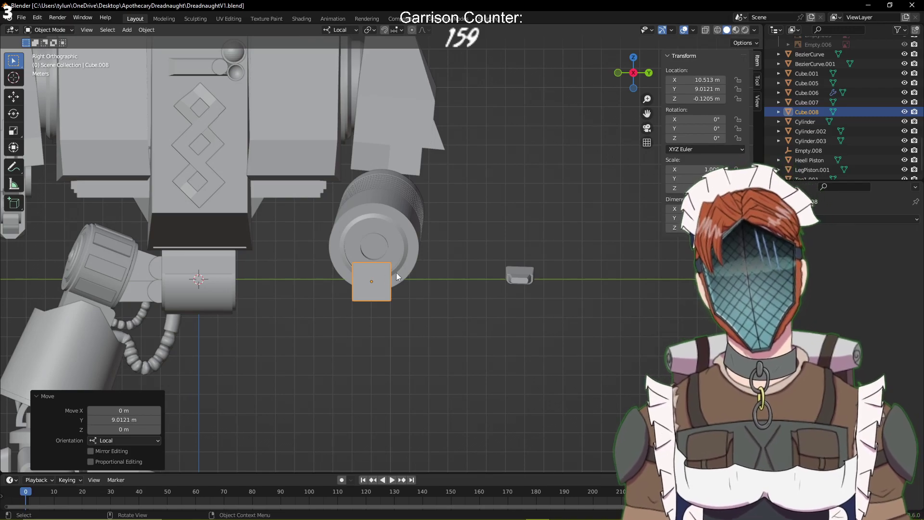
# Rotate the cube 16.84° about Y in the front view to match the tilt of the cylinder's end face
pyautogui.moveTo(425, 288); pyautogui.dragTo(528, 286, button='middle')
pyautogui.press('KP_1')
pyautogui.scroll(3, 528, 284)
pyautogui.keyDown('shift'); pyautogui.moveTo(558, 326); pyautogui.dragTo(542, 245, button='middle'); pyautogui.keyUp('shift')
pyautogui.press('r')
pyautogui.click(558, 321)
# Scale the cube's mesh down uniformly to about 0.278 in Edit Mode
pyautogui.press('Tab')
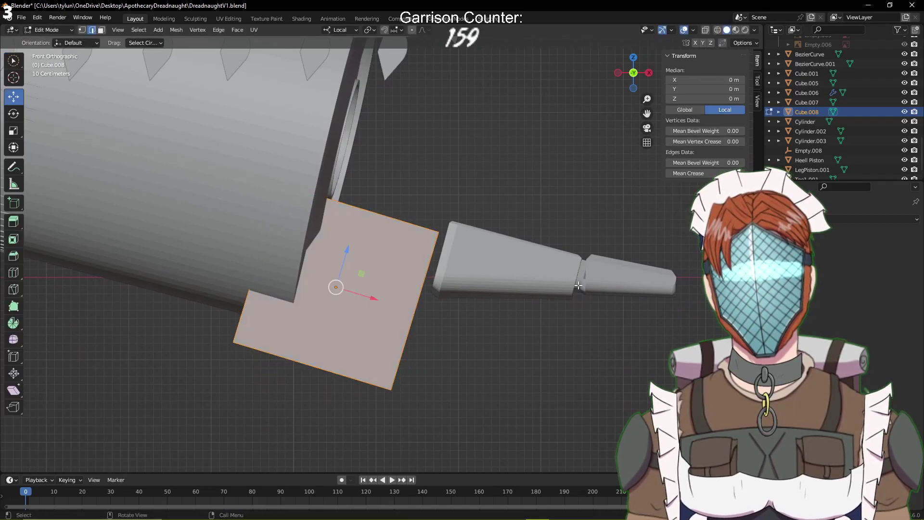
pyautogui.press('s')
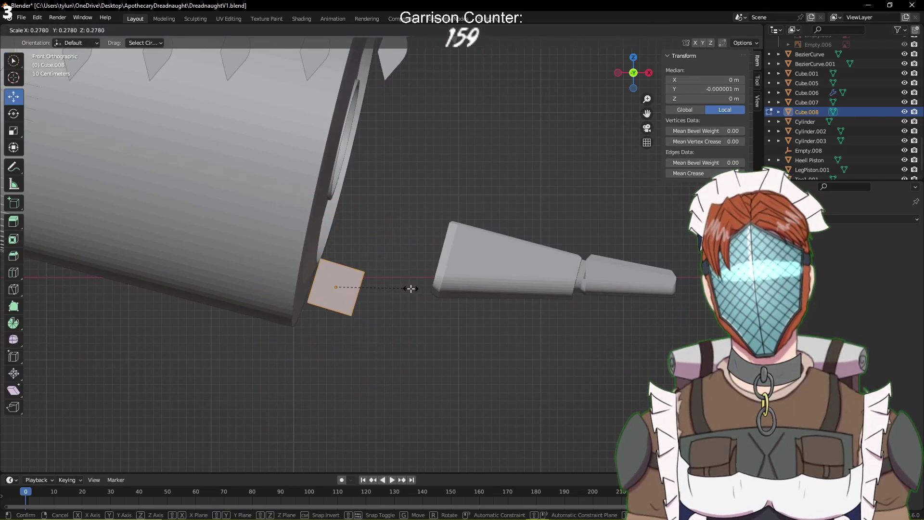
pyautogui.click(410, 288)
# Move the small cube in the front view against the lower rim of the cylinder's end face
pyautogui.press('Tab')
pyautogui.press('g')
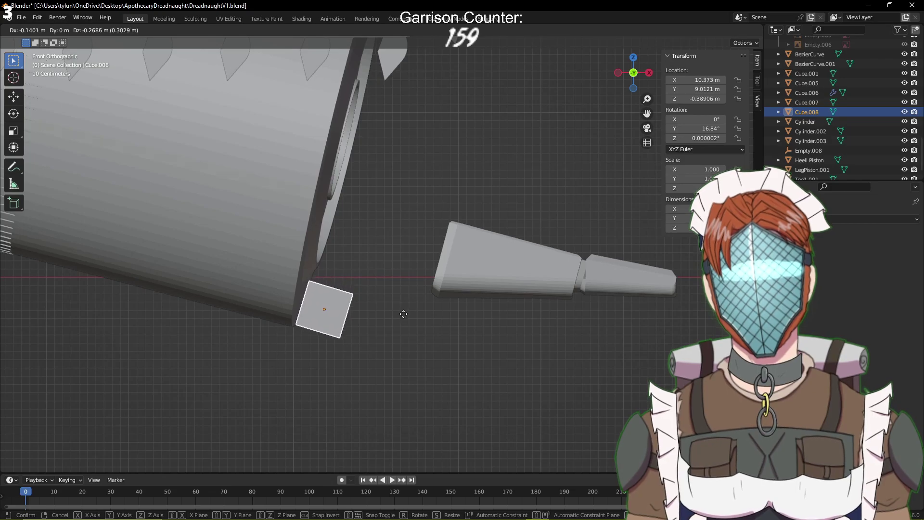
pyautogui.click(401, 316)
pyautogui.scroll(2, 425, 316)
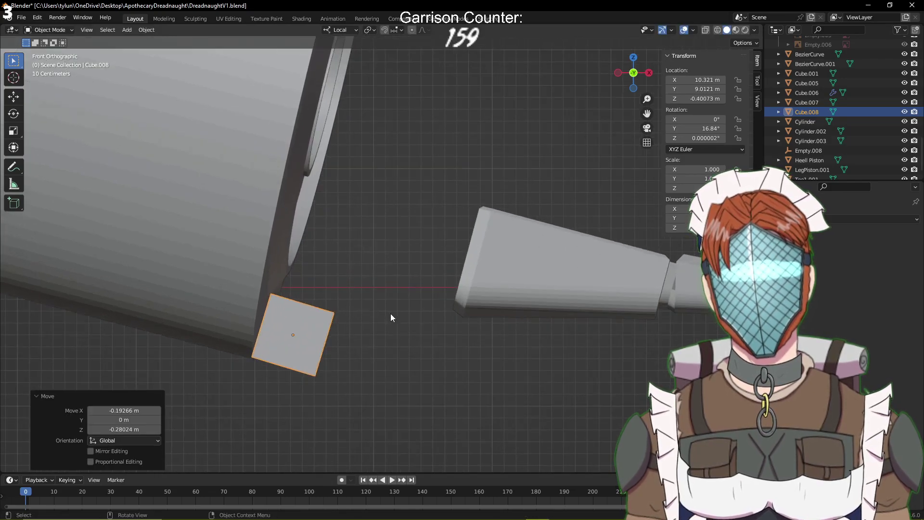
pyautogui.press('g')
pyautogui.click(416, 313)
# Stretch the cube along its local Z axis and reposition it against the cylinder's lower rim
pyautogui.press('Tab')
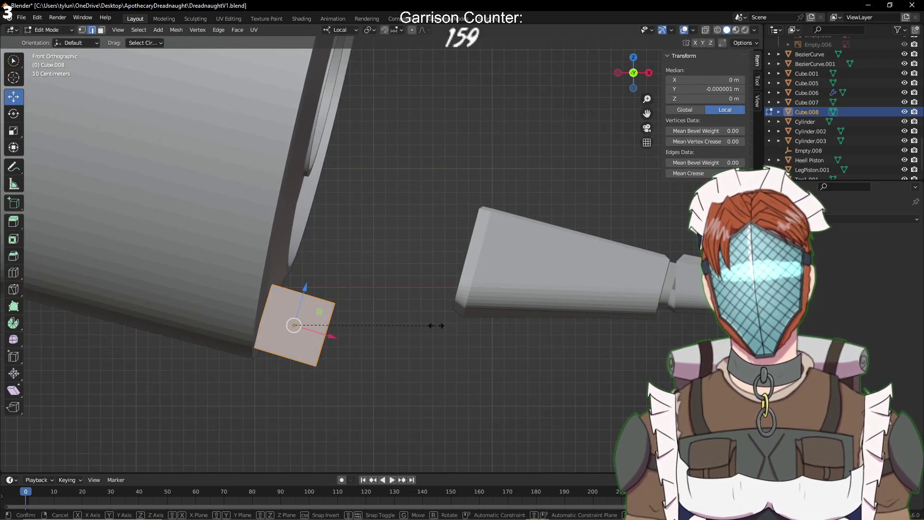
pyautogui.press('s')
pyautogui.press('z')
pyautogui.press('z')
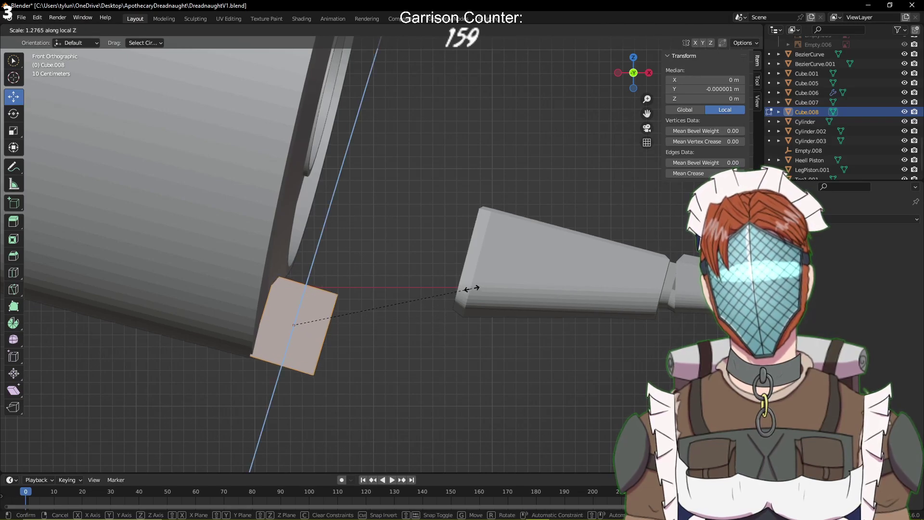
pyautogui.click(479, 281)
pyautogui.press('Tab')
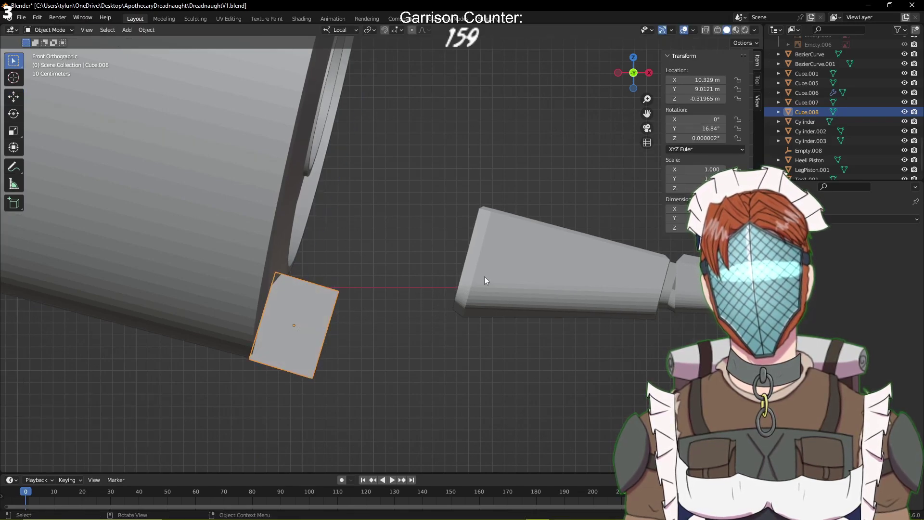
pyautogui.press('g')
pyautogui.click(478, 309)
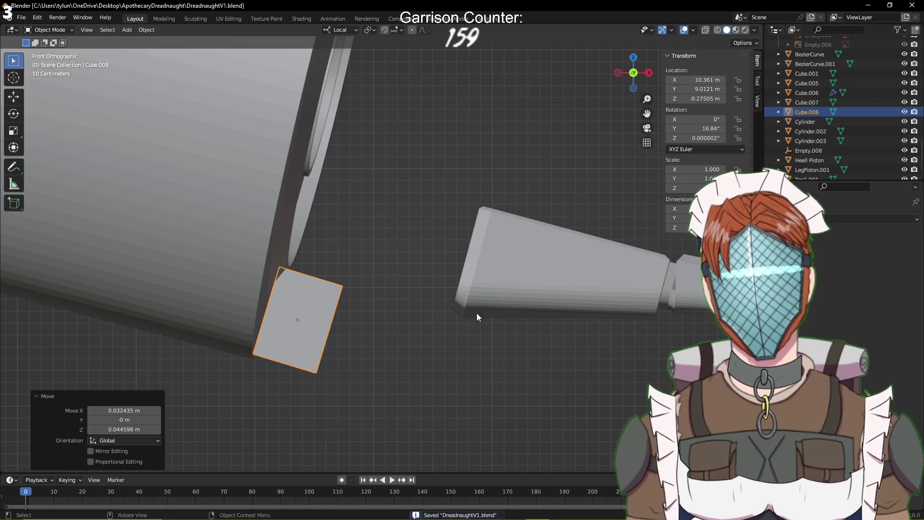
# Switch the block to face selection in Edit Mode, select its side face and save the file
pyautogui.press('KP_3')
pyautogui.moveTo(464, 310); pyautogui.dragTo(461, 355, button='middle')
pyautogui.press('Tab')
pyautogui.press('Tab')
pyautogui.click(270, 311)
pyautogui.click(101, 30)
pyautogui.click(406, 296)
pyautogui.click(336, 293)
pyautogui.hotkey('ctrl', 's')
# Divide the block with a central loop cut and select its two opposite side faces
pyautogui.moveTo(385, 350); pyautogui.dragTo(485, 272, button='middle')
pyautogui.click(391, 326)
pyautogui.click(102, 31)
pyautogui.click(431, 320)
pyautogui.click(260, 332)
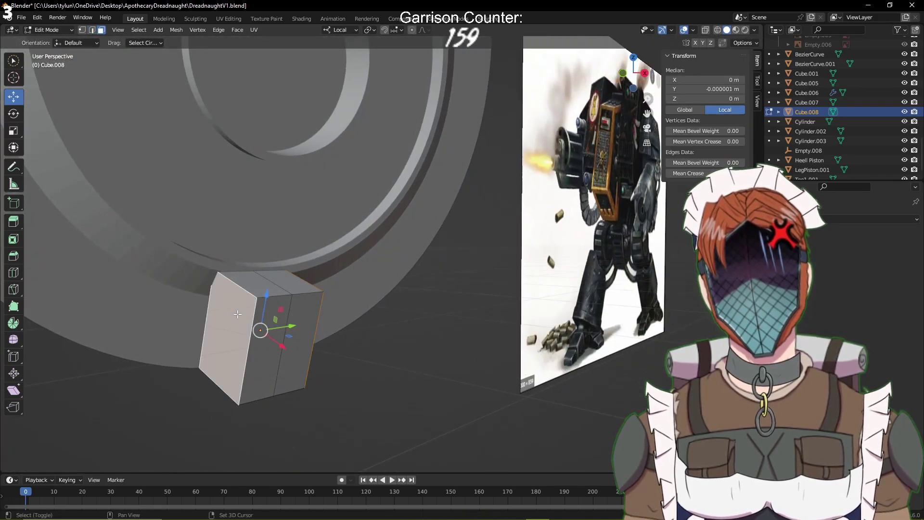
# Spread the two side faces apart by scaling them 2.058 along local Y
pyautogui.moveTo(260, 331); pyautogui.dragTo(260, 335, button='middle')
pyautogui.press('s')
pyautogui.press('x')
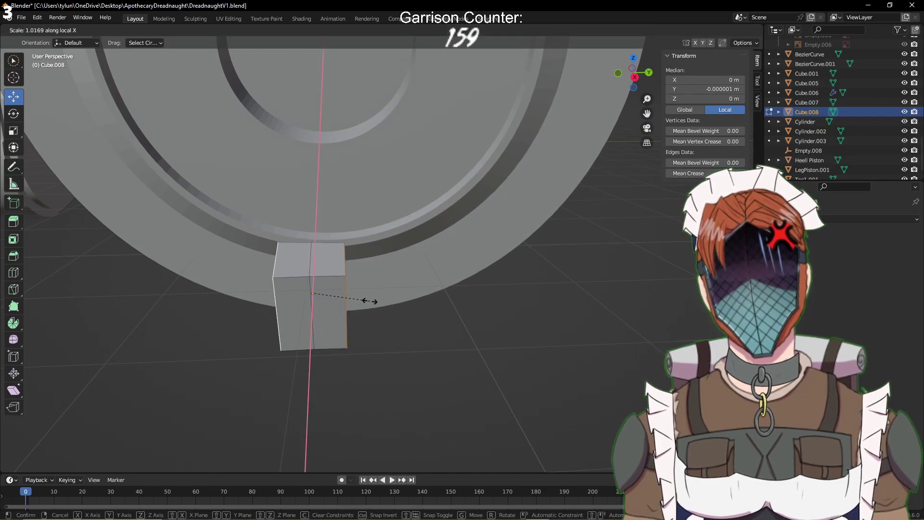
pyautogui.press('y')
pyautogui.click(427, 289)
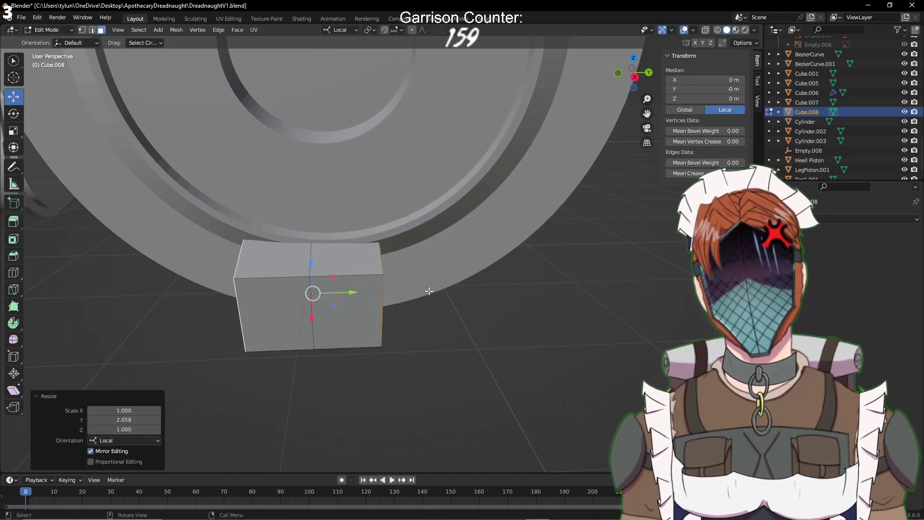
# Raise the two side faces about 0.069 m along local Z to bend the block, and save the file
pyautogui.moveTo(427, 289); pyautogui.dragTo(275, 312, button='middle')
pyautogui.press('g')
pyautogui.press('z')
pyautogui.press('z')
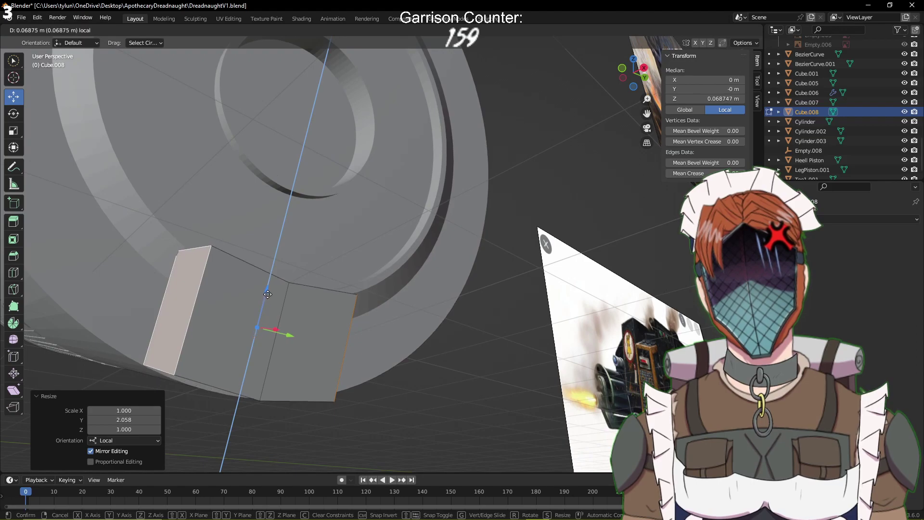
pyautogui.moveTo(268, 294); pyautogui.dragTo(268, 294)
pyautogui.scroll(-2, 370, 332)
pyautogui.moveTo(373, 333); pyautogui.dragTo(154, 316, button='middle')
pyautogui.hotkey('ctrl', 's')
# Examine the Dreadnought reference image's hand, and compare it with the block on the cylinder's end
pyautogui.scroll(-2, 553, 320)
pyautogui.keyDown('shift'); pyautogui.moveTo(553, 320); pyautogui.dragTo(385, 313, button='middle'); pyautogui.keyUp('shift')
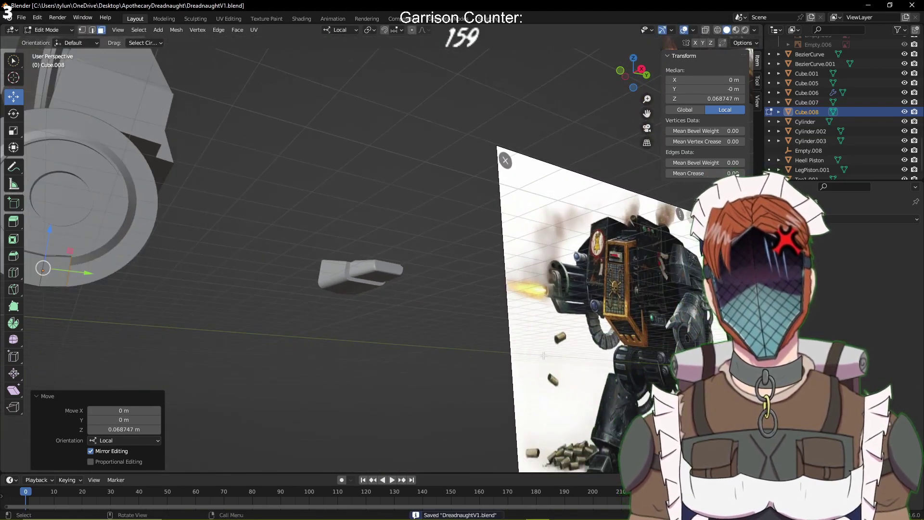
pyautogui.keyDown('shift'); pyautogui.moveTo(672, 303); pyautogui.dragTo(219, 254, button='middle'); pyautogui.keyUp('shift')
pyautogui.moveTo(540, 273); pyautogui.dragTo(444, 274, button='middle')
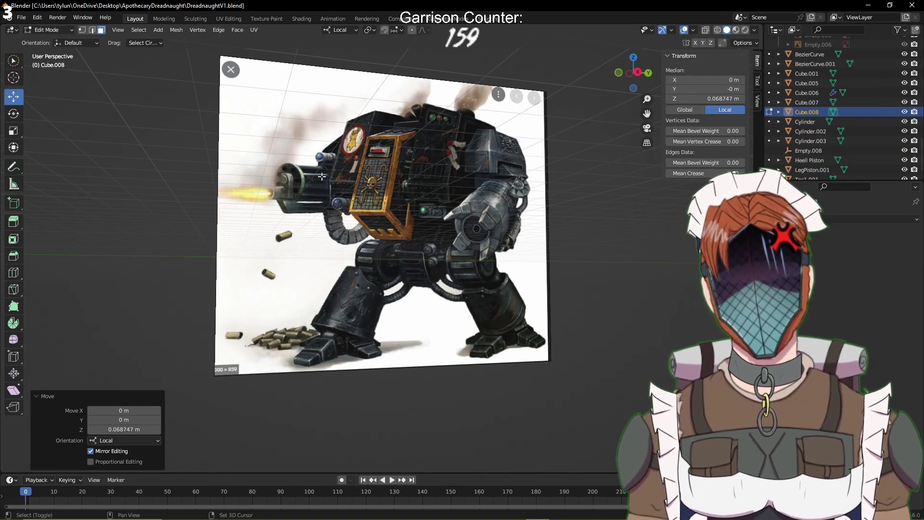
pyautogui.keyDown('shift'); pyautogui.moveTo(193, 206); pyautogui.dragTo(664, 221, button='middle'); pyautogui.keyUp('shift')
pyautogui.scroll(4, 308, 308)
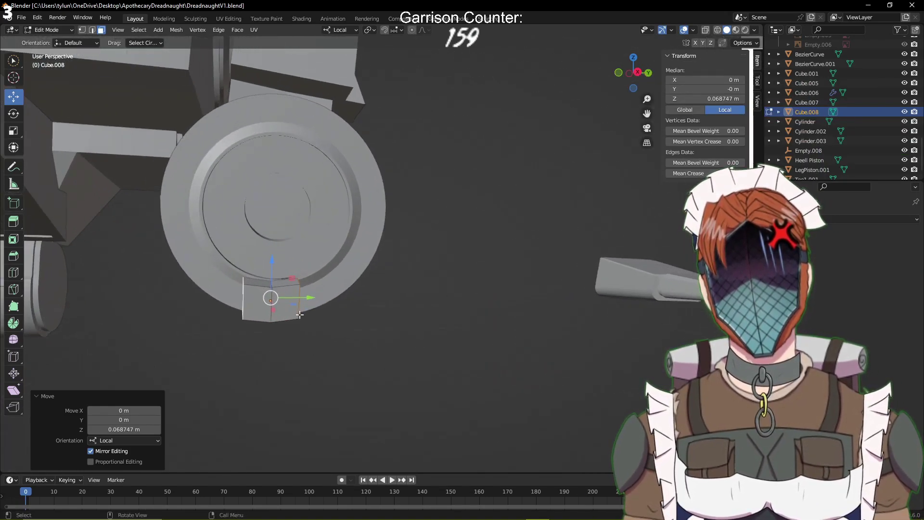
pyautogui.moveTo(300, 315); pyautogui.dragTo(445, 306, button='middle')
pyautogui.scroll(-2, 310, 288)
pyautogui.scroll(5, 310, 283)
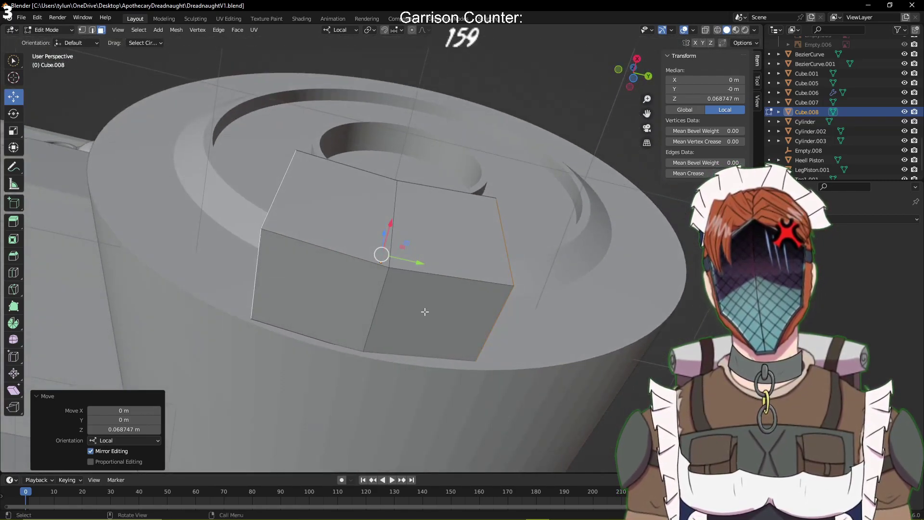
# Add 12 evenly spaced loop cuts to each half of the bent block
pyautogui.scroll(11, 412, 270)
pyautogui.click(410, 270)
pyautogui.rightClick(409, 271)
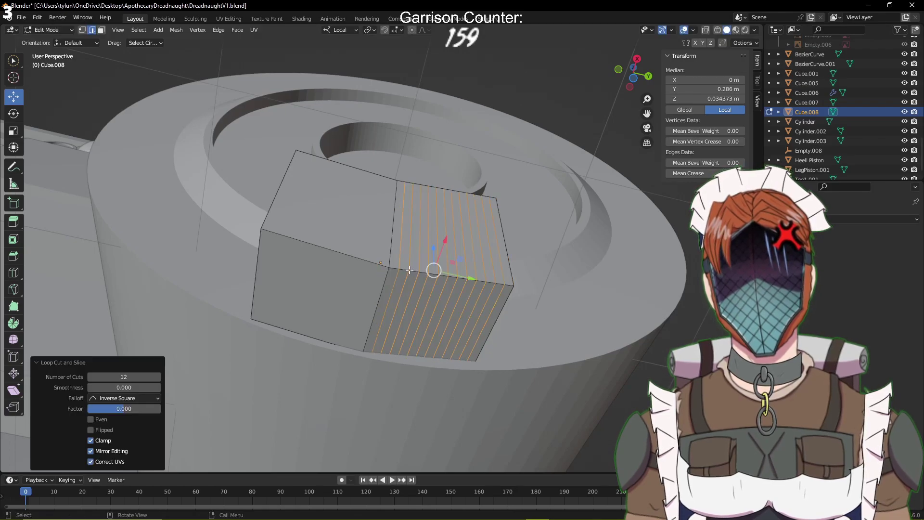
pyautogui.scroll(11, 342, 271)
pyautogui.click(343, 271)
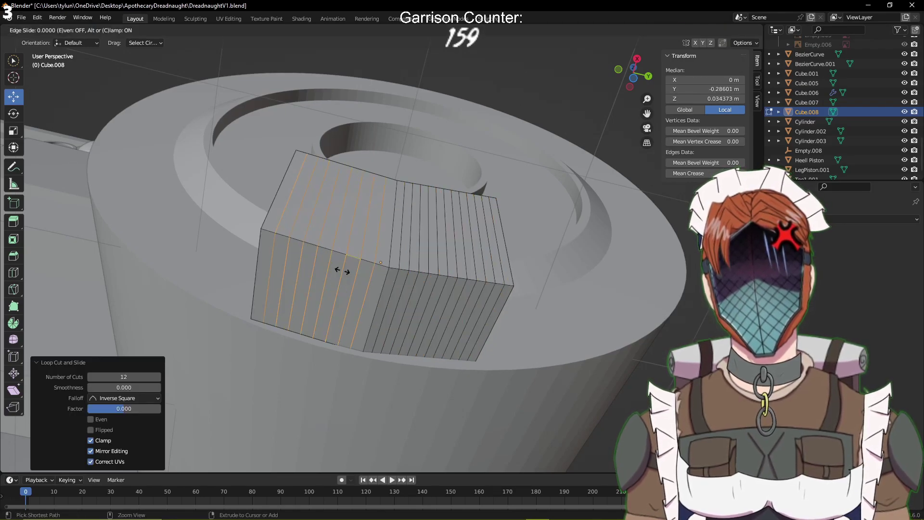
pyautogui.rightClick(342, 270)
# Undo the loop cuts, the raised and widened side faces, and the block's central cut
pyautogui.hotkey('ctrl', 'z')
pyautogui.hotkey('ctrl', 'z')
pyautogui.hotkey('ctrl', 'z')
pyautogui.hotkey('ctrl', 'z')
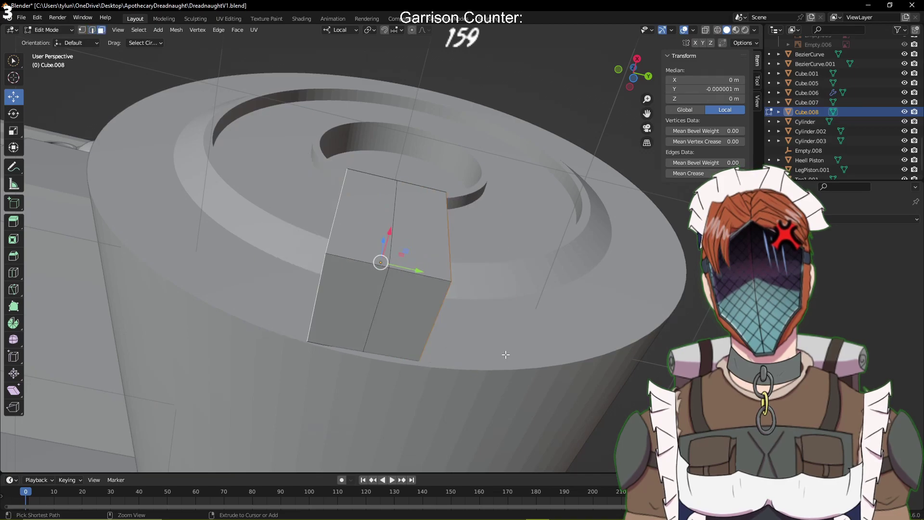
pyautogui.hotkey('ctrl', 'z')
pyautogui.hotkey('ctrl', 'z')
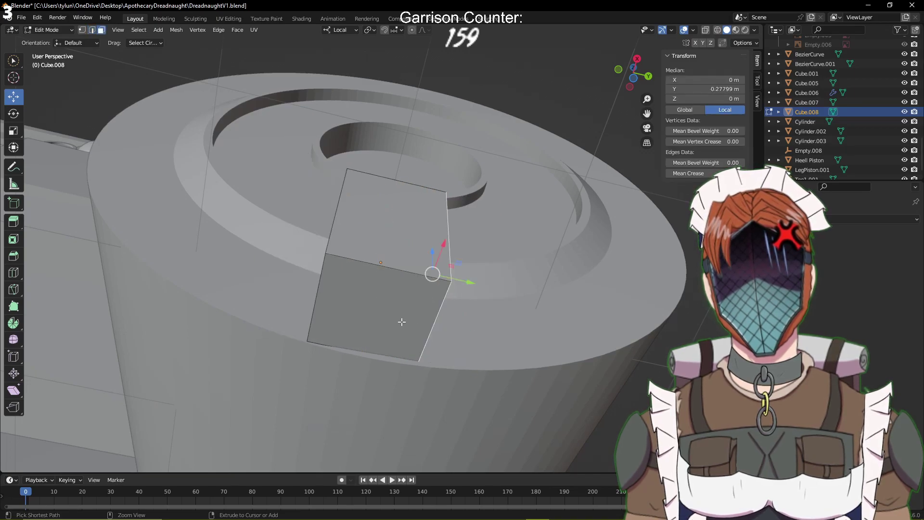
# Divide the straight block across its width with 13 evenly spaced loop cuts
pyautogui.scroll(12, 388, 274)
pyautogui.click(388, 275)
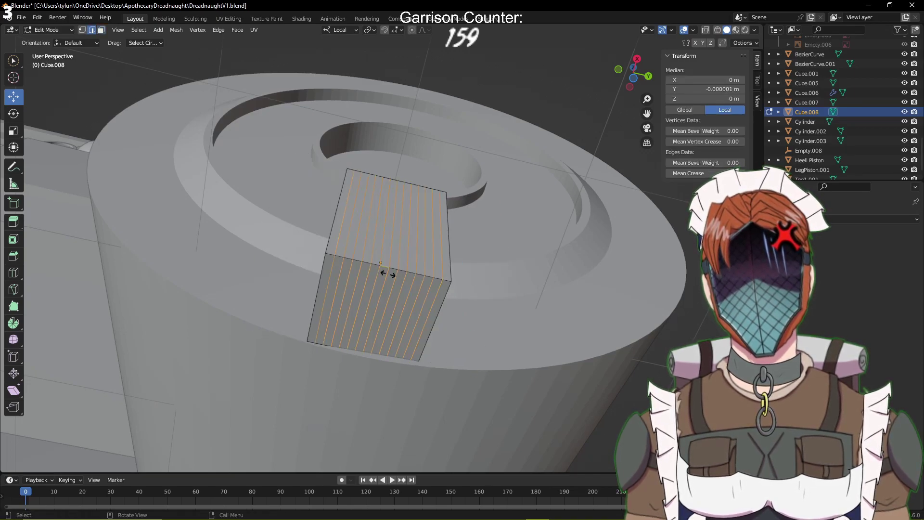
pyautogui.rightClick(388, 275)
# Bulge the block's lower face by moving its middle edge about 0.04 m outward with smooth proportional editing at a size of about 0.39 m
pyautogui.moveTo(491, 350); pyautogui.dragTo(485, 429, button='middle')
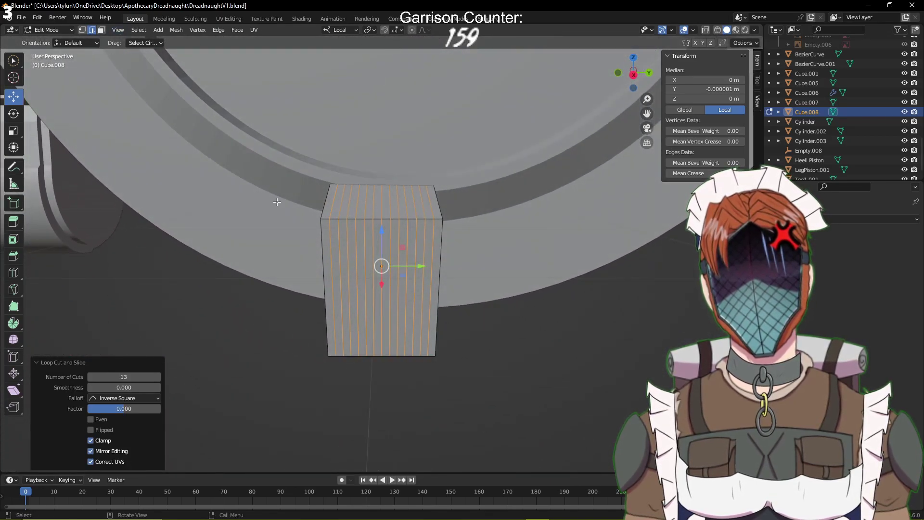
pyautogui.moveTo(386, 357); pyautogui.dragTo(390, 291, button='middle')
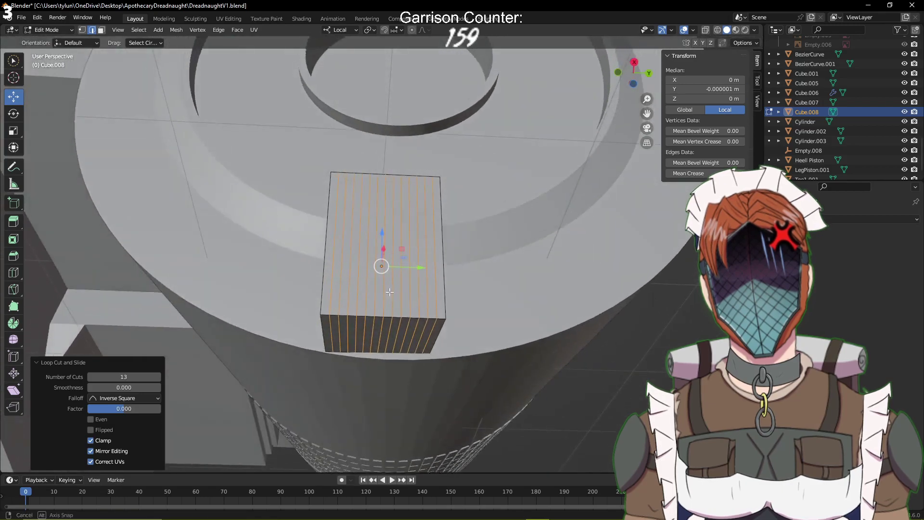
pyautogui.click(382, 325)
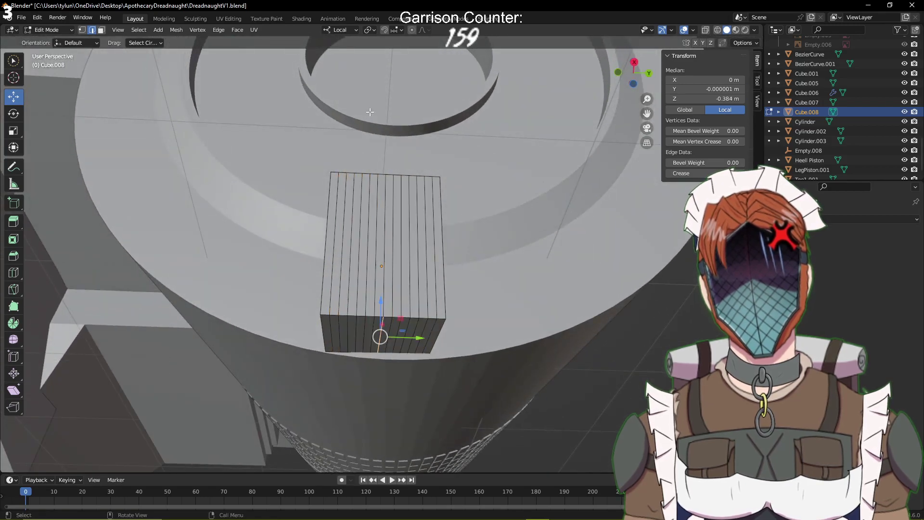
pyautogui.click(412, 31)
pyautogui.moveTo(410, 73); pyautogui.dragTo(386, 308, button='middle')
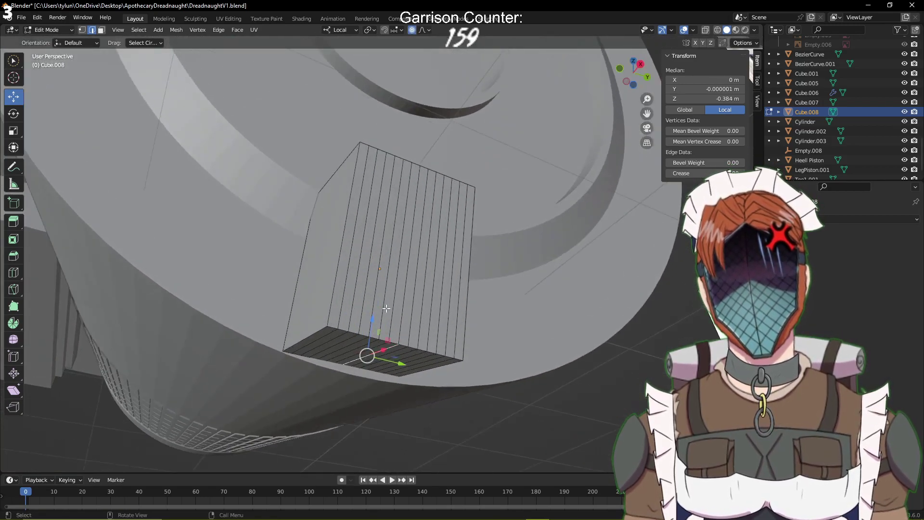
pyautogui.press('g')
pyautogui.scroll(-5, 376, 322)
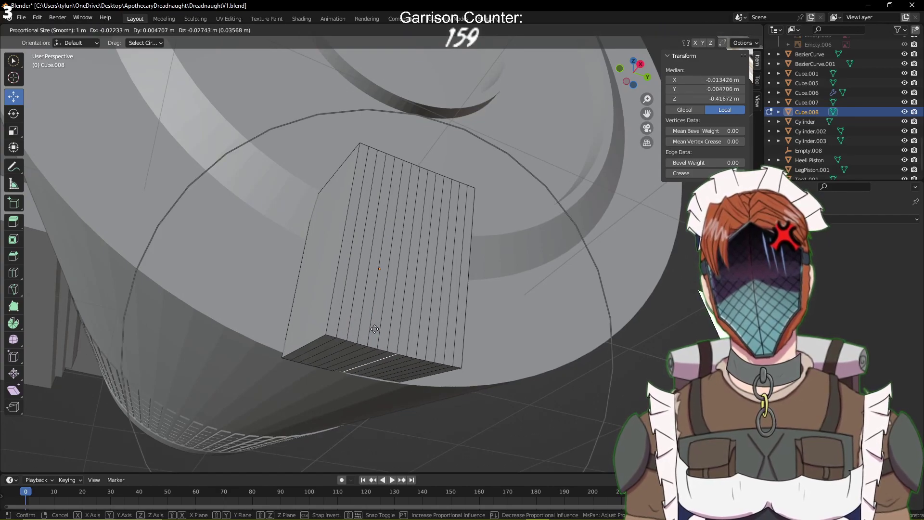
pyautogui.click(375, 325)
pyautogui.hotkey('ctrl', 'z')
pyautogui.scroll(5, 375, 329)
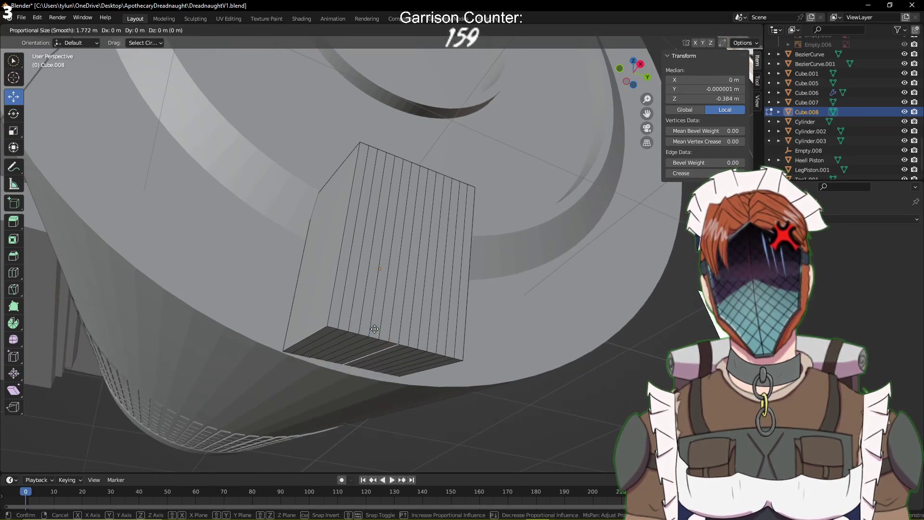
pyautogui.scroll(4, 375, 330)
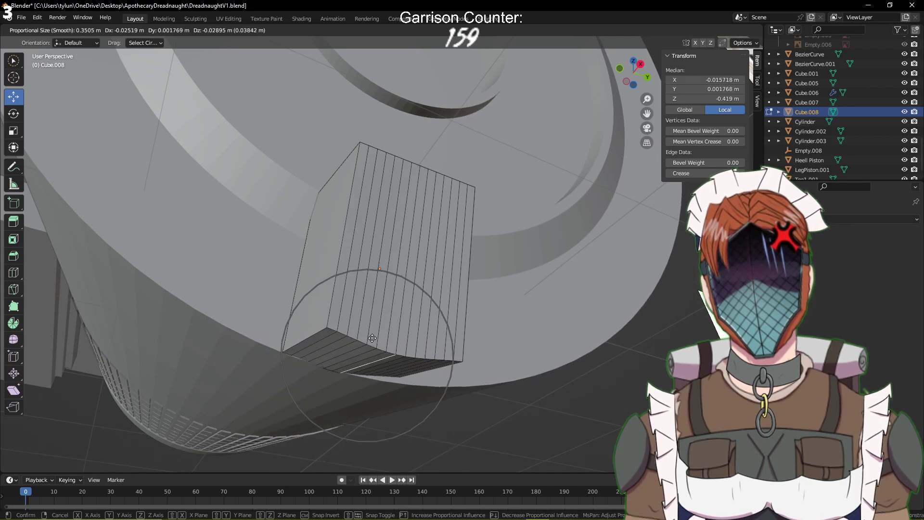
pyautogui.click(372, 338)
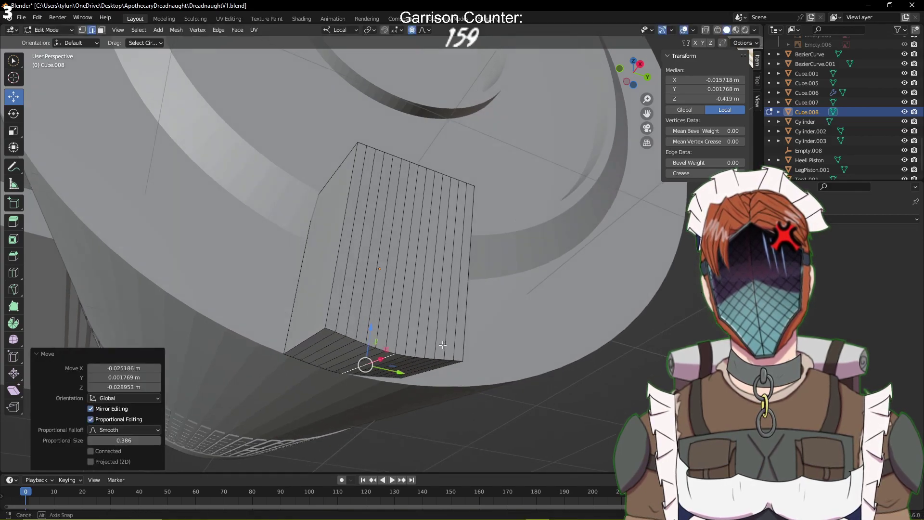
# Shift the whole block object about 0.07 m sideways along the cylinder's rim and save the file
pyautogui.moveTo(372, 338); pyautogui.dragTo(477, 306, button='middle')
pyautogui.press('Tab')
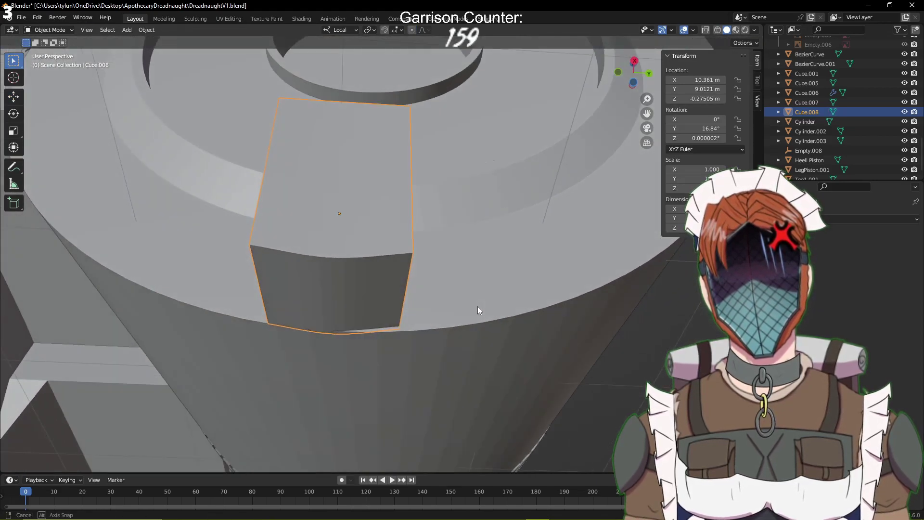
pyautogui.press('g')
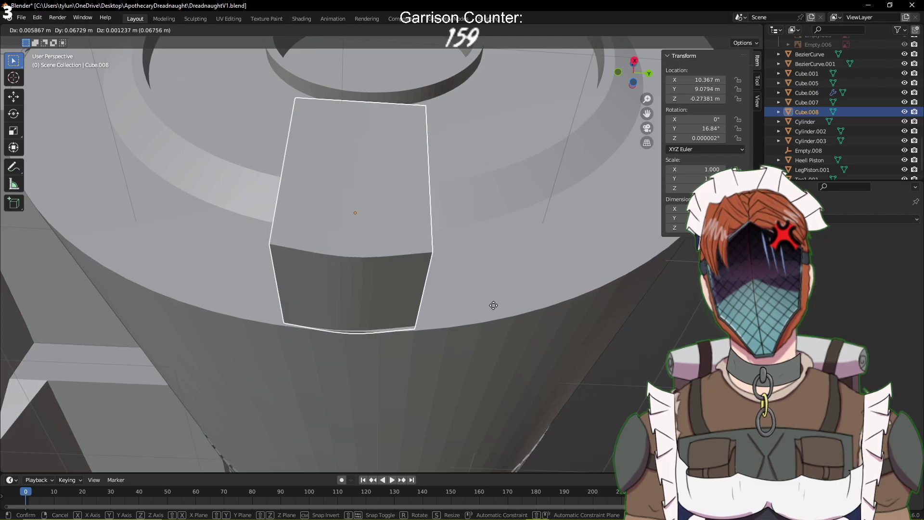
pyautogui.click(495, 305)
pyautogui.hotkey('ctrl', 's')
# Widen the entire block mesh along its local Y axis without proportional editing, and save the file
pyautogui.moveTo(495, 305); pyautogui.dragTo(414, 294, button='middle')
pyautogui.press('Tab')
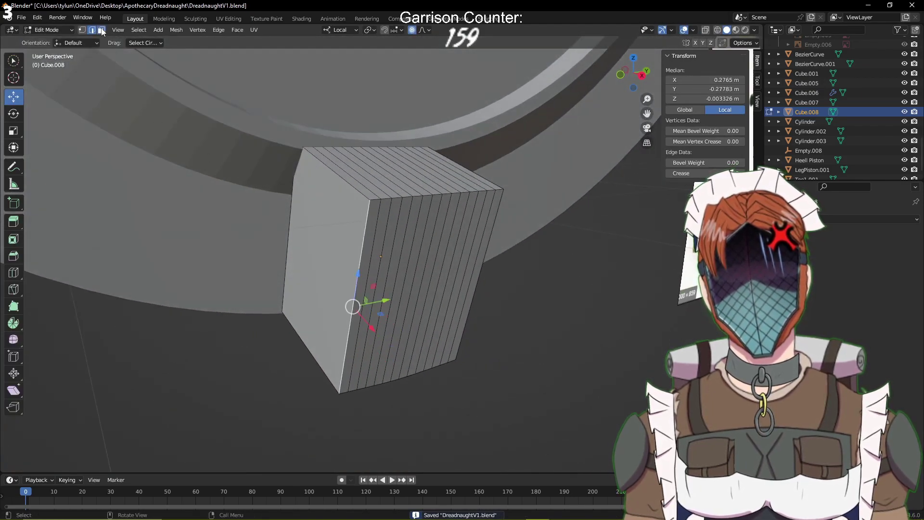
pyautogui.click(102, 30)
pyautogui.click(294, 210)
pyautogui.moveTo(396, 267); pyautogui.dragTo(428, 264, button='middle')
pyautogui.press('a')
pyautogui.press('s')
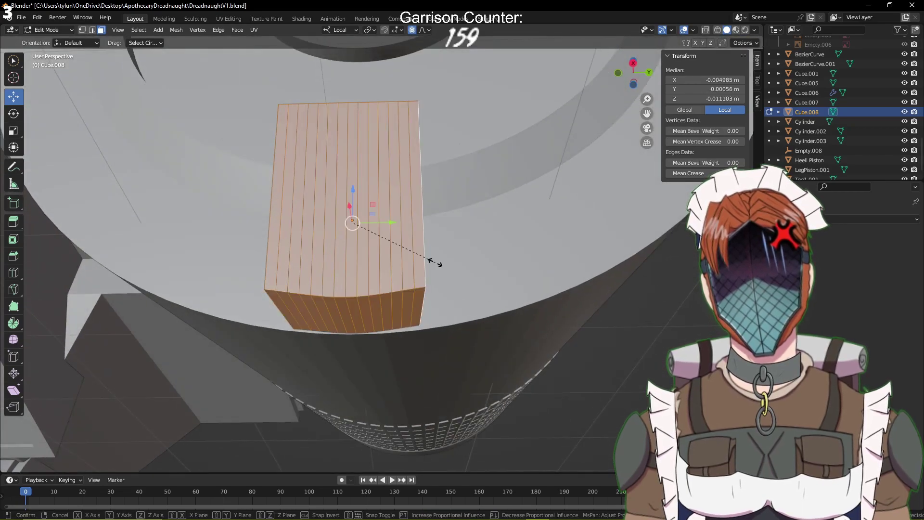
pyautogui.press('x')
pyautogui.rightClick(434, 263)
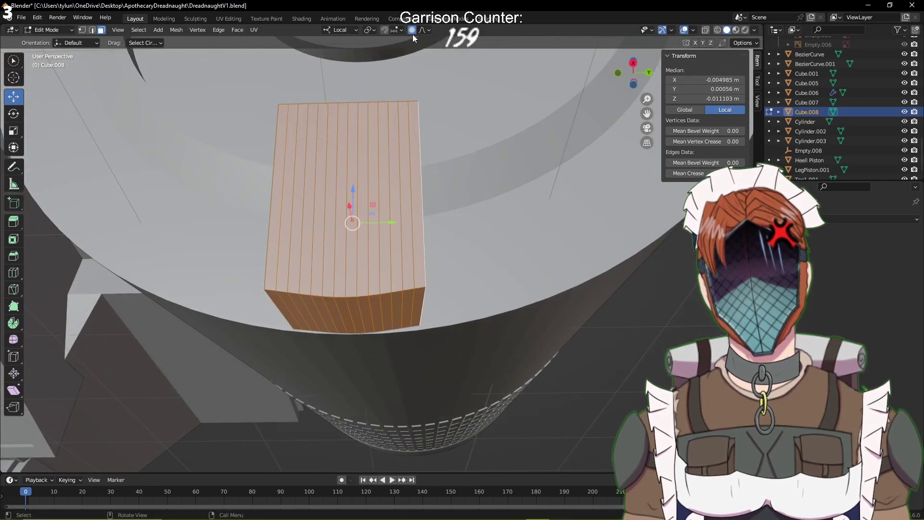
pyautogui.press('s')
pyautogui.press('x')
pyautogui.press('y')
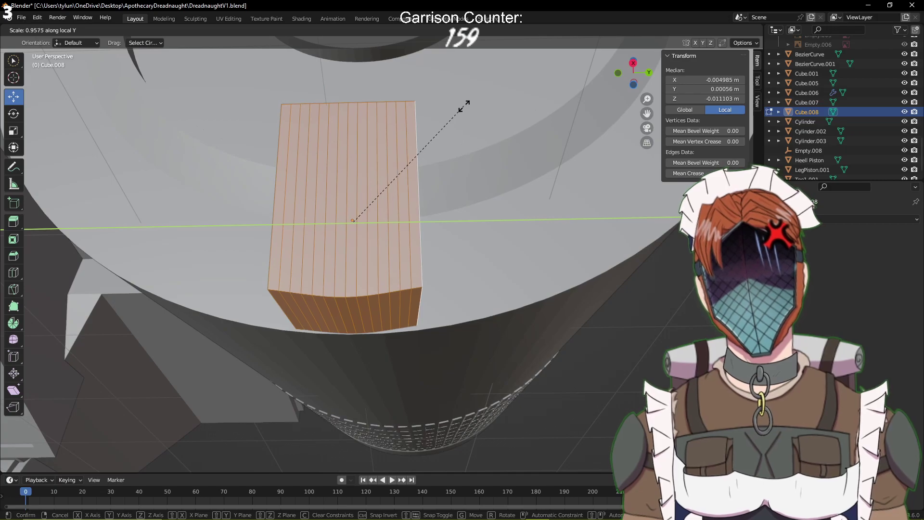
pyautogui.click(554, 99)
pyautogui.moveTo(554, 99); pyautogui.dragTo(505, 194, button='middle')
pyautogui.hotkey('ctrl', 's')
# Scale all 14 face strips on the block's outward-facing front uniformly to 0.878
pyautogui.click(404, 183)
pyautogui.keyDown('shift'); pyautogui.click(388, 180); pyautogui.keyUp('shift')
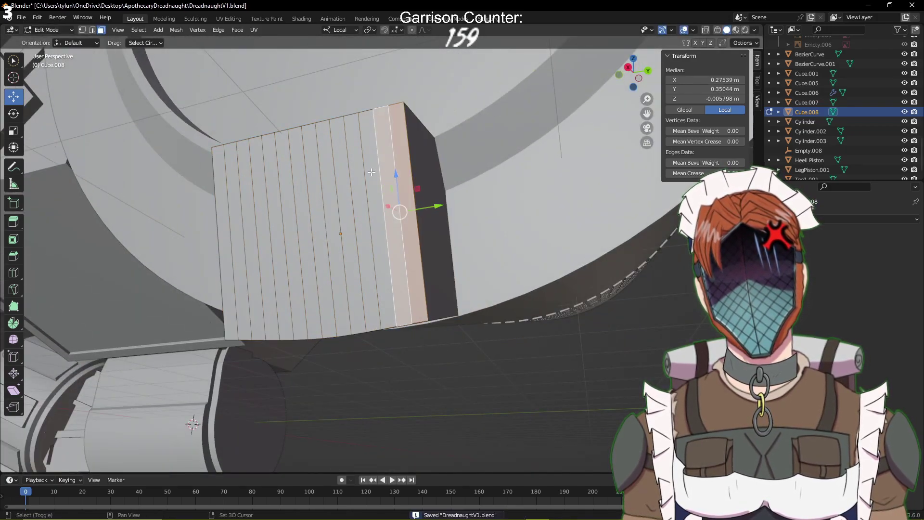
pyautogui.keyDown('shift'); pyautogui.click(369, 174); pyautogui.keyUp('shift')
pyautogui.keyDown('shift'); pyautogui.click(352, 179); pyautogui.keyUp('shift')
pyautogui.keyDown('shift'); pyautogui.click(339, 186); pyautogui.keyUp('shift')
pyautogui.keyDown('shift'); pyautogui.click(323, 192); pyautogui.keyUp('shift')
pyautogui.keyDown('shift'); pyautogui.click(310, 198); pyautogui.keyUp('shift')
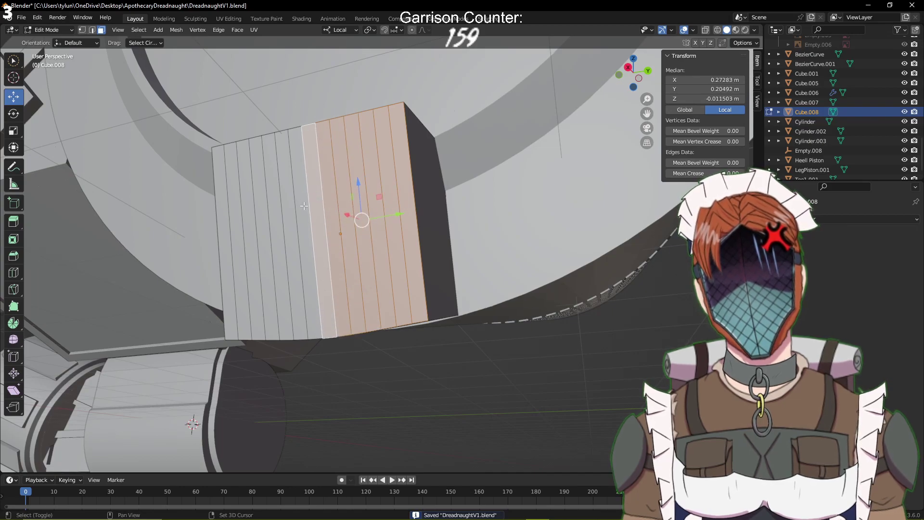
pyautogui.keyDown('shift'); pyautogui.click(298, 204); pyautogui.keyUp('shift')
pyautogui.keyDown('shift'); pyautogui.click(285, 212); pyautogui.keyUp('shift')
pyautogui.keyDown('shift'); pyautogui.click(277, 219); pyautogui.keyUp('shift')
pyautogui.keyDown('shift'); pyautogui.click(256, 224); pyautogui.keyUp('shift')
pyautogui.keyDown('shift'); pyautogui.click(244, 228); pyautogui.keyUp('shift')
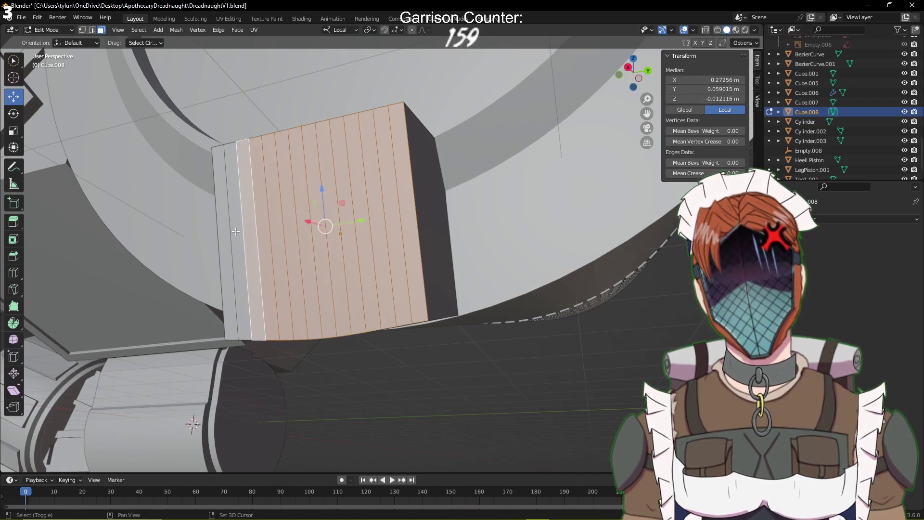
pyautogui.keyDown('shift'); pyautogui.click(231, 233); pyautogui.keyUp('shift')
pyautogui.keyDown('shift'); pyautogui.click(219, 238); pyautogui.keyUp('shift')
pyautogui.moveTo(434, 192); pyautogui.dragTo(535, 231, button='middle')
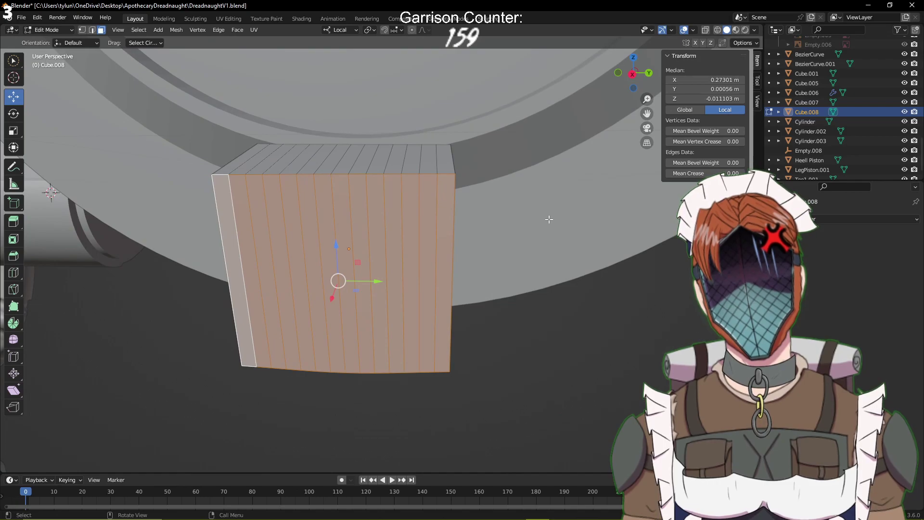
pyautogui.press('s')
pyautogui.click(470, 219)
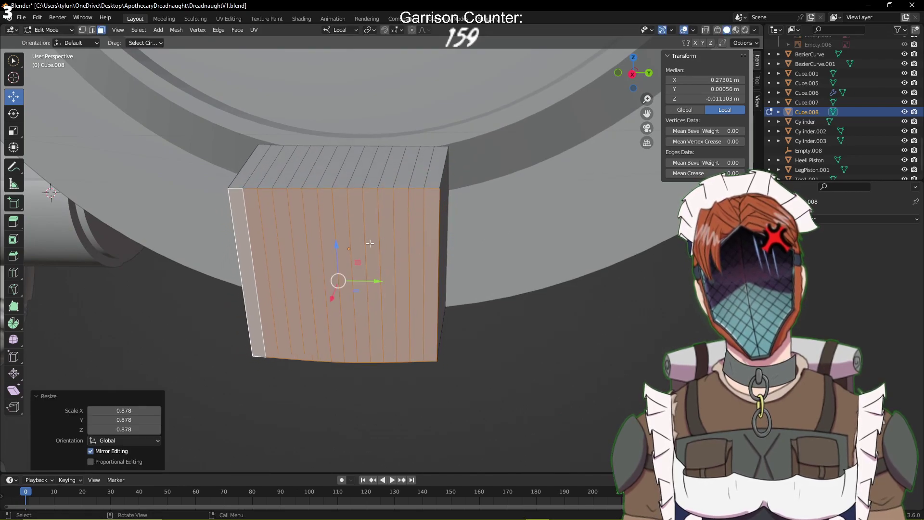
# Move the block's front faces 0.1257 m along local Z and save the file
pyautogui.press('g')
pyautogui.press('z')
pyautogui.click(337, 236)
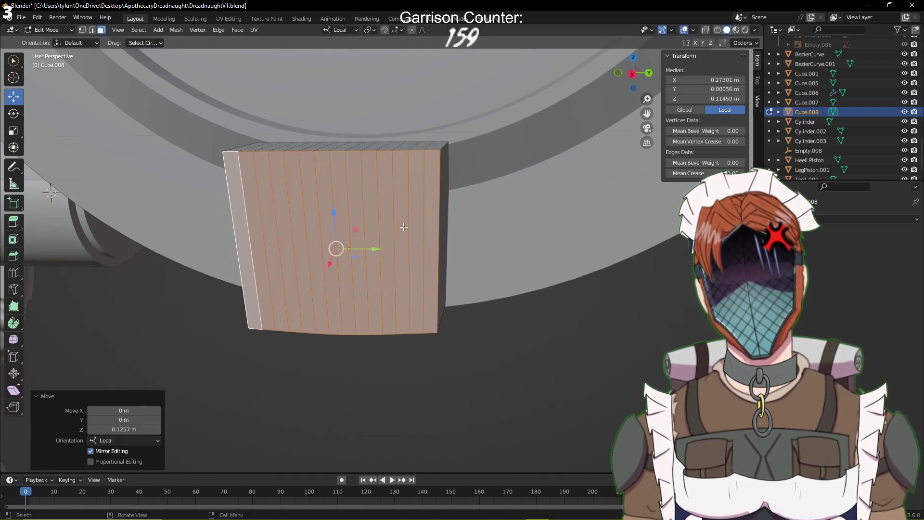
pyautogui.moveTo(337, 236); pyautogui.dragTo(481, 196, button='middle')
pyautogui.scroll(-8, 408, 242)
pyautogui.keyDown('shift'); pyautogui.moveTo(590, 279); pyautogui.dragTo(312, 306, button='middle'); pyautogui.keyUp('shift')
pyautogui.scroll(6, 436, 332)
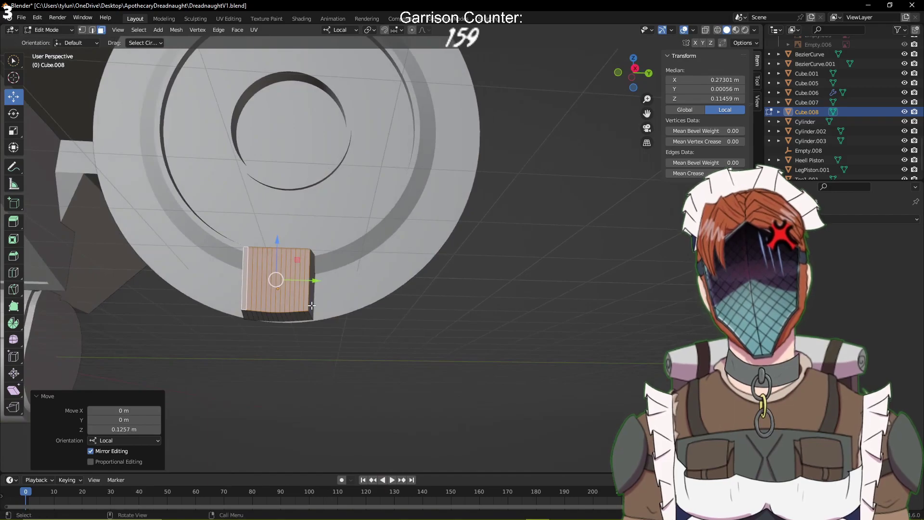
pyautogui.scroll(3, 318, 304)
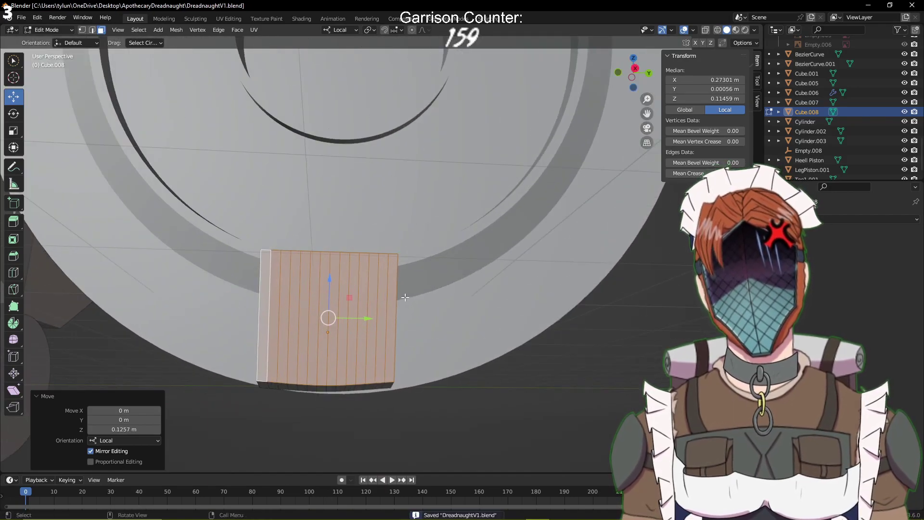
pyautogui.moveTo(464, 283); pyautogui.dragTo(444, 308, button='middle')
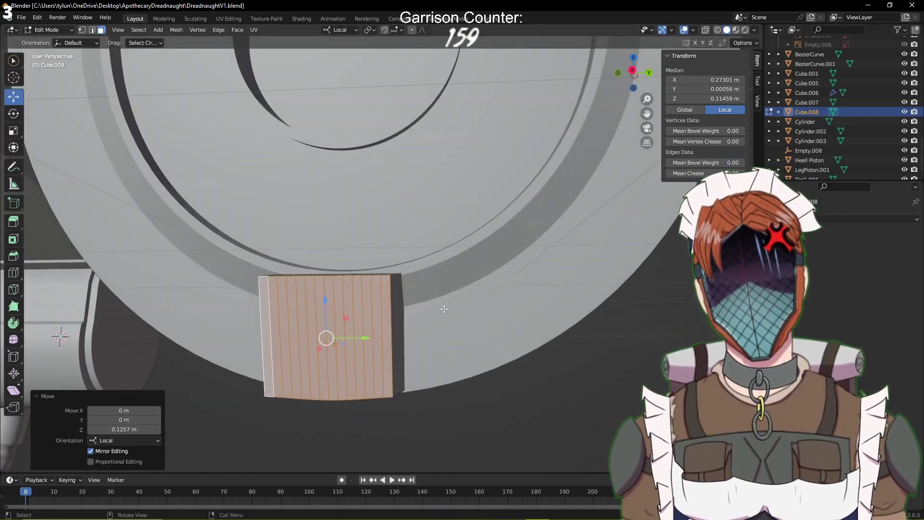
# Stretch the complete block to roughly twice its width across the cylinder's end along local Y
pyautogui.press('s')
pyautogui.press('z')
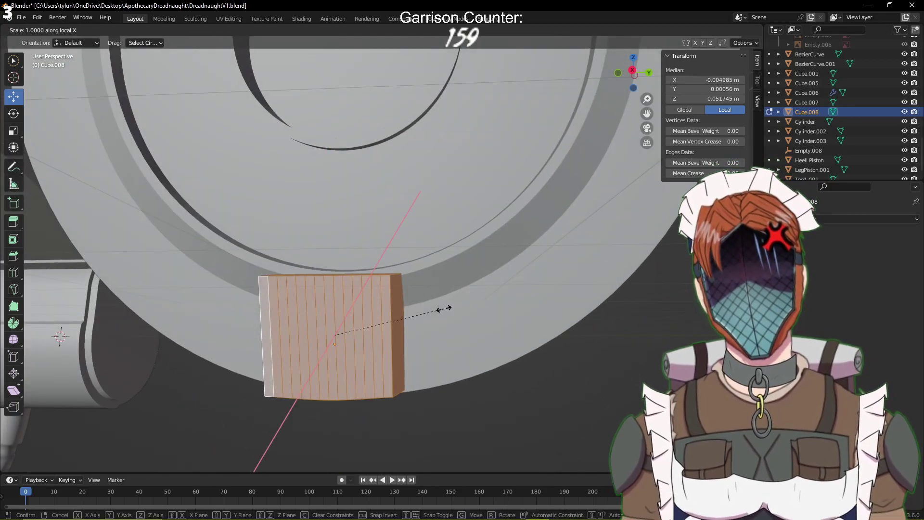
pyautogui.click(587, 274)
# Bend the block's positive-Y end by rotating its end face -11.3° and raising it about 0.13 m with smooth proportional editing at size 1 m
pyautogui.moveTo(587, 275); pyautogui.dragTo(539, 313, button='middle')
pyautogui.click(537, 315)
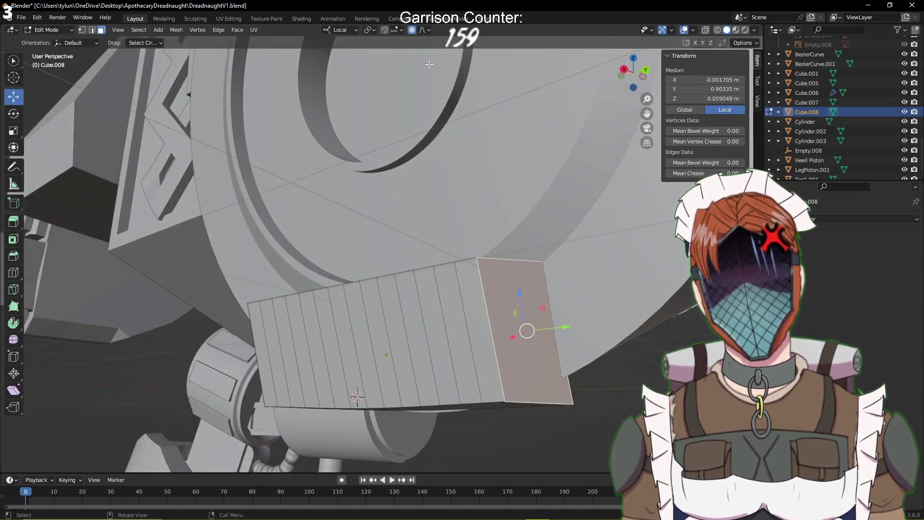
pyautogui.press('g')
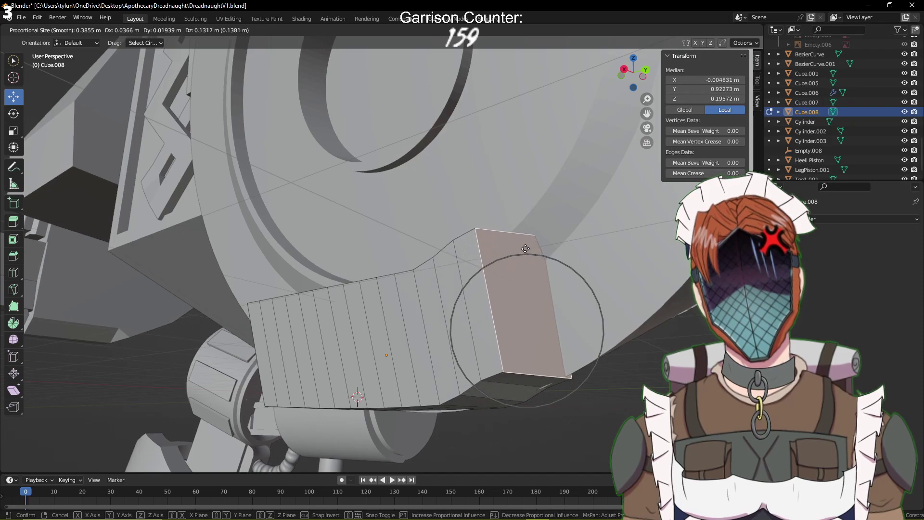
pyautogui.click(525, 252)
pyautogui.moveTo(524, 253); pyautogui.dragTo(505, 273, button='middle')
pyautogui.press('g')
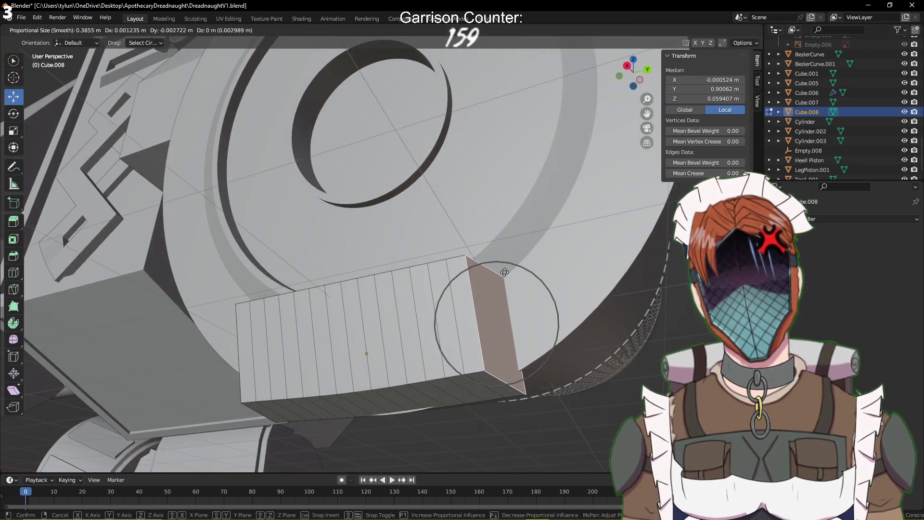
pyautogui.scroll(-5, 504, 267)
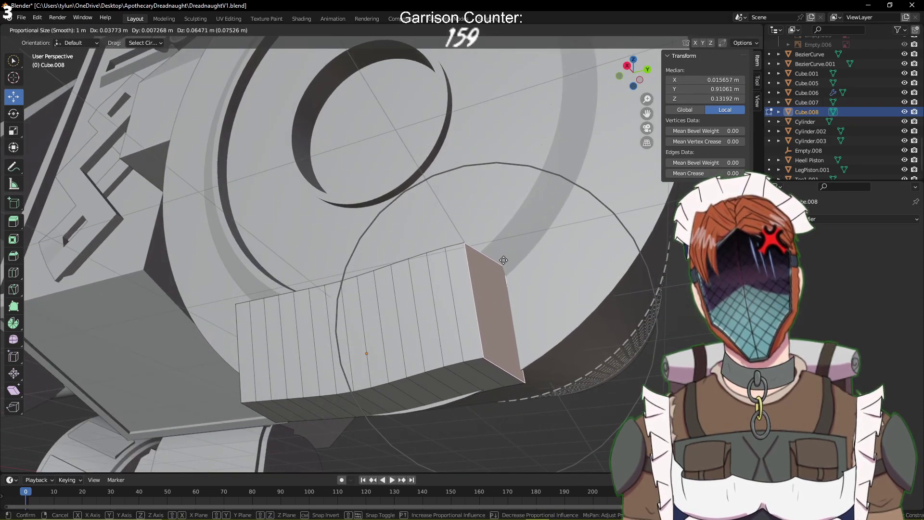
pyautogui.press('r')
pyautogui.click(492, 248)
pyautogui.press('g')
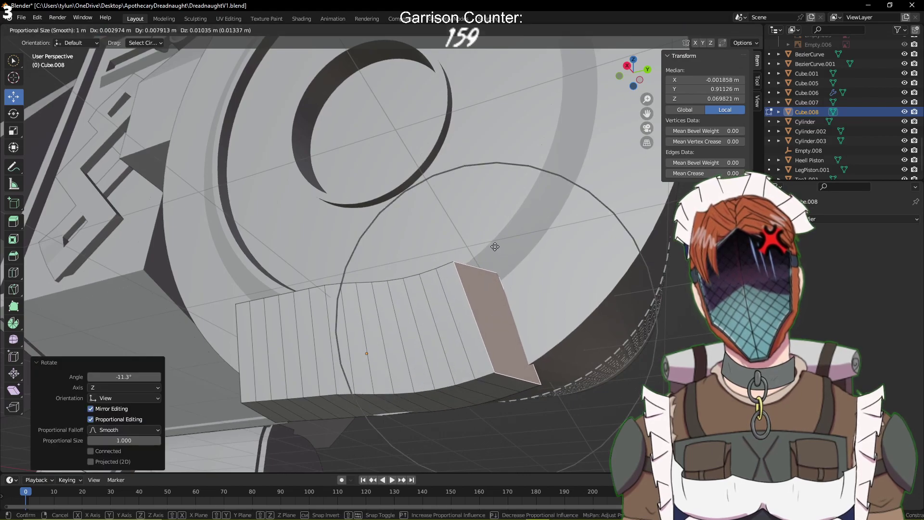
pyautogui.click(491, 223)
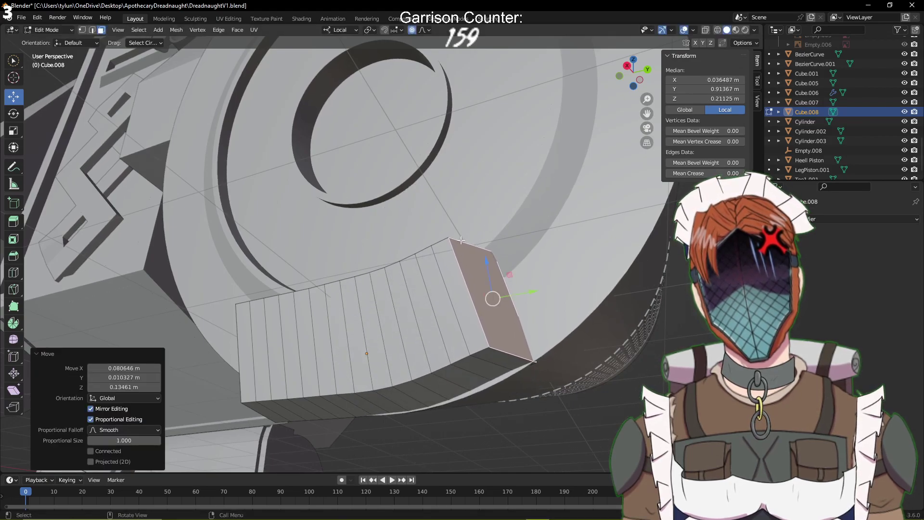
# Bend the block's opposite end by raising its end face about 0.18 m and rotating it 12.4° with proportional editing
pyautogui.moveTo(490, 223); pyautogui.dragTo(285, 295, button='middle')
pyautogui.click(309, 282)
pyautogui.press('g')
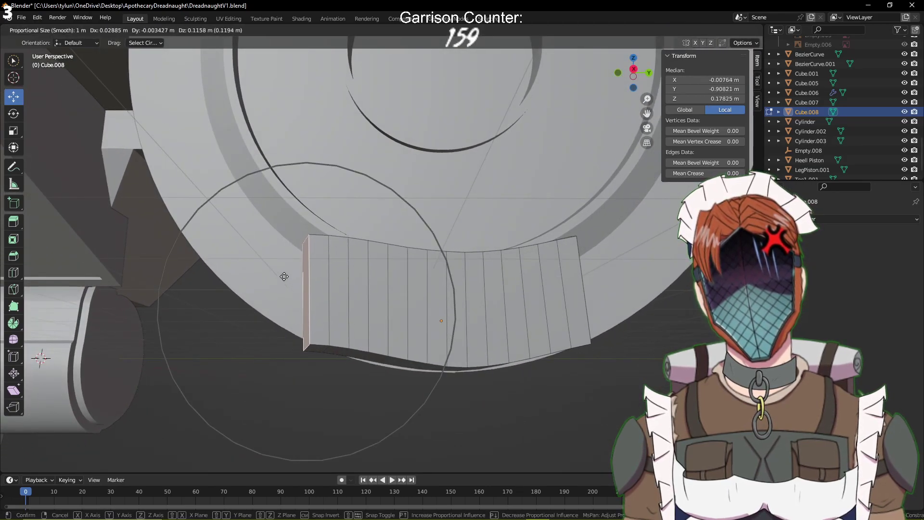
pyautogui.click(283, 271)
pyautogui.press('r')
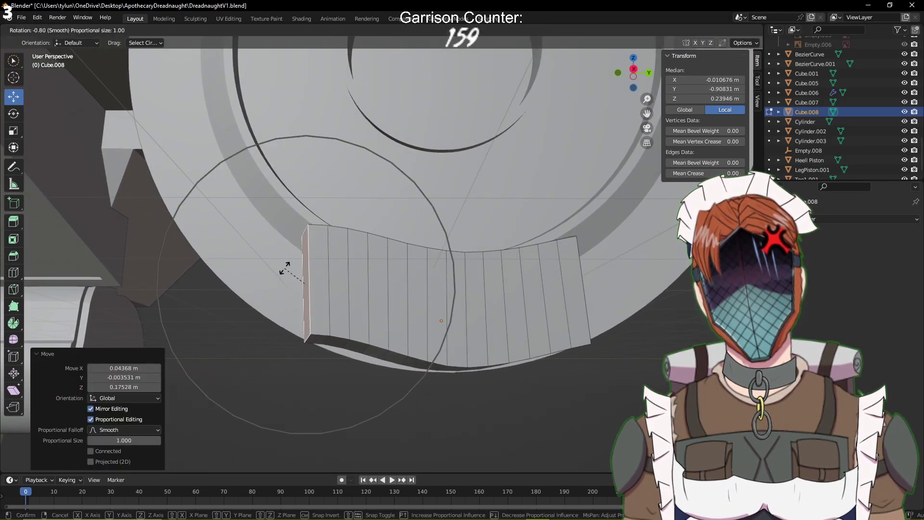
pyautogui.click(289, 264)
# Refine the negative-Y end face's fit to the rim by raising it about 0.025 m and rotating it 2.29°, and save the file
pyautogui.press('g')
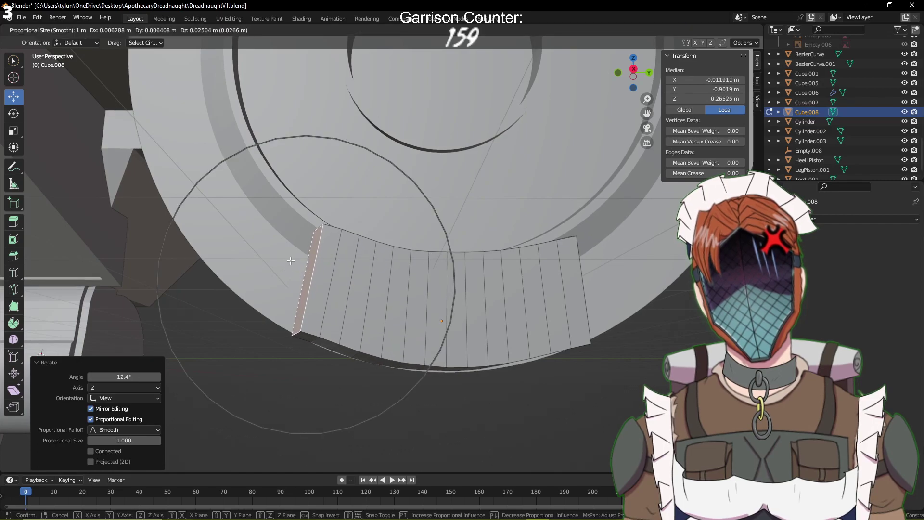
pyautogui.click(290, 260)
pyautogui.press('r')
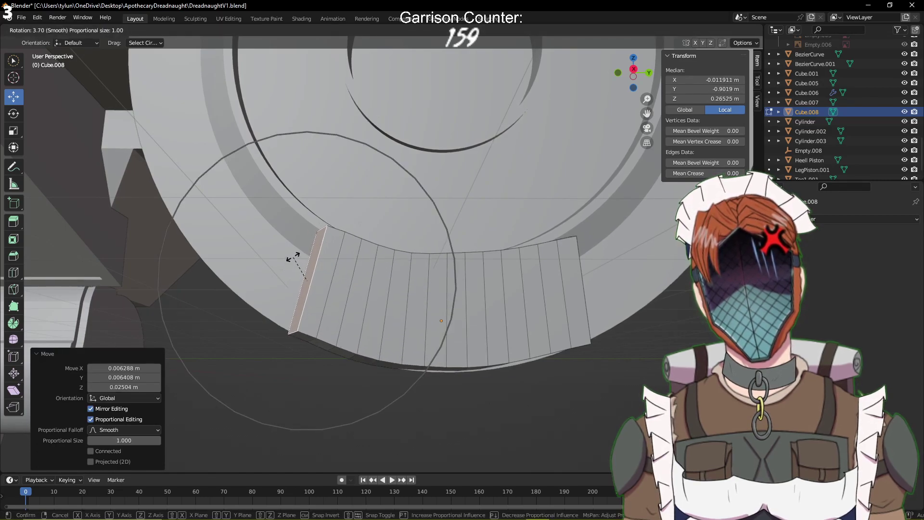
pyautogui.click(293, 257)
pyautogui.moveTo(420, 274); pyautogui.dragTo(296, 274, button='middle')
pyautogui.hotkey('ctrl', 's')
pyautogui.click(328, 262)
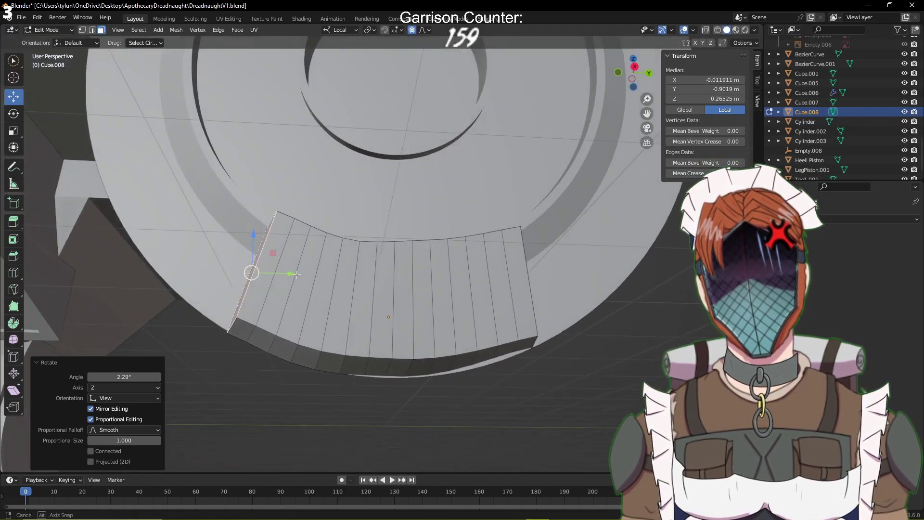
# Rotate and scale the block's negative-Y end face to refine its fit to the cylinder rim, and save the file
pyautogui.moveTo(495, 291); pyautogui.dragTo(476, 286, button='middle')
pyautogui.press('r')
pyautogui.click(471, 289)
pyautogui.hotkey('ctrl', 's')
pyautogui.press('s')
pyautogui.click(476, 271)
pyautogui.hotkey('ctrl', 's')
pyautogui.press('Tab')
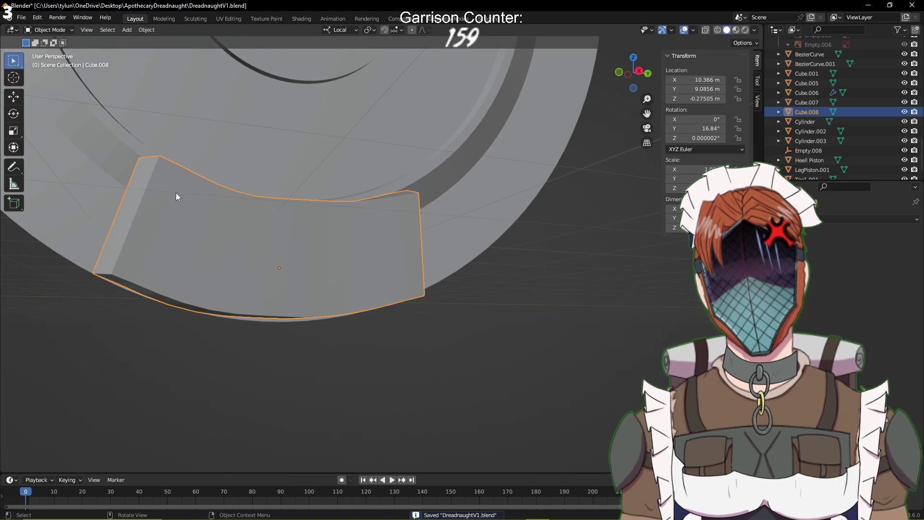
# Turn off proportional editing and select the whole strip of outward-facing faces on the front of the curved block
pyautogui.press('Tab')
pyautogui.click(156, 200)
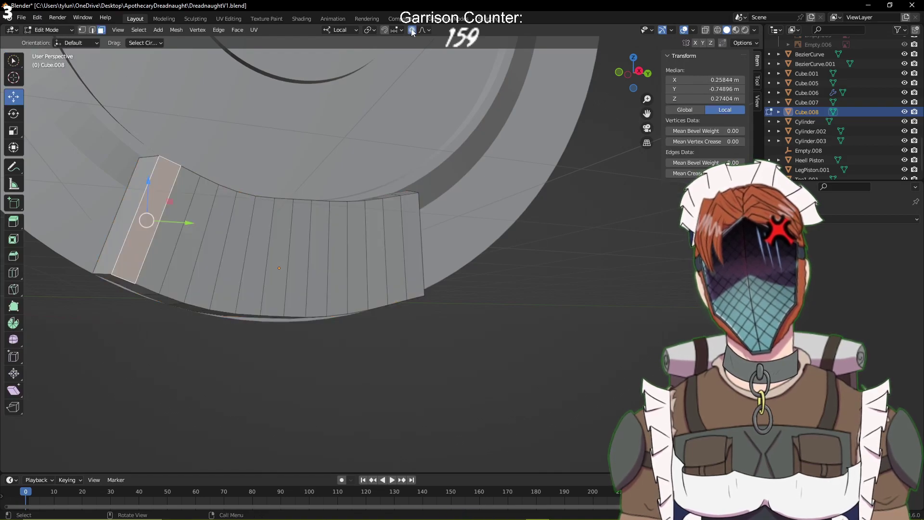
pyautogui.keyDown('ctrl'); pyautogui.click(414, 241); pyautogui.keyUp('ctrl')
pyautogui.moveTo(413, 241); pyautogui.dragTo(408, 253, button='middle')
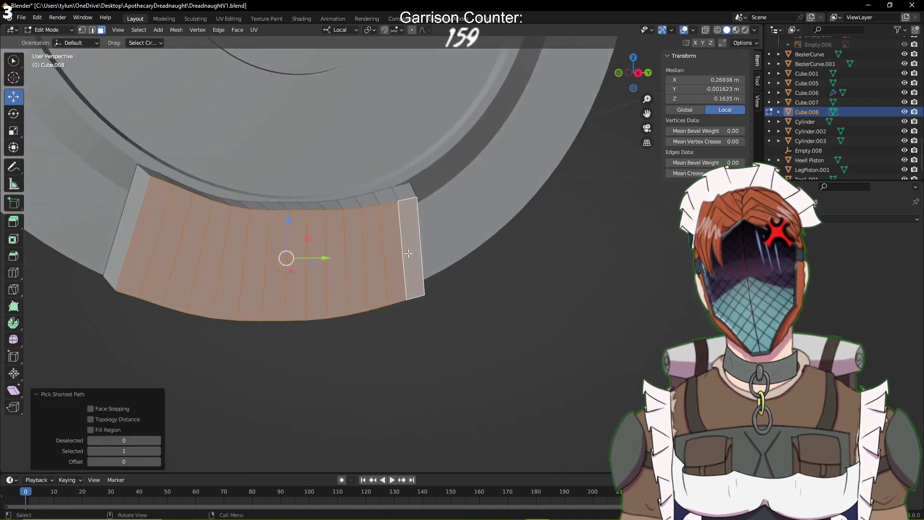
# Try insetting the front face strip as one region by about 0.017 m and extruding it about 0.054 m
pyautogui.press('i')
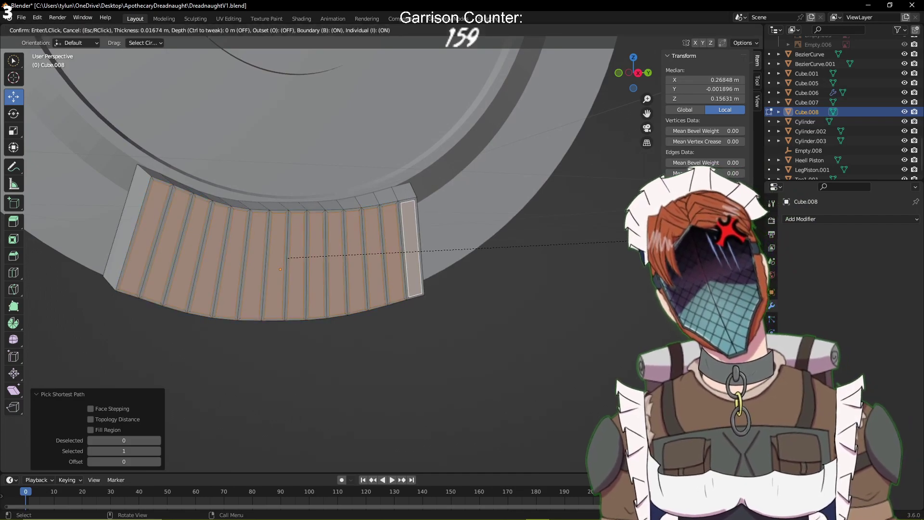
pyautogui.press('i')
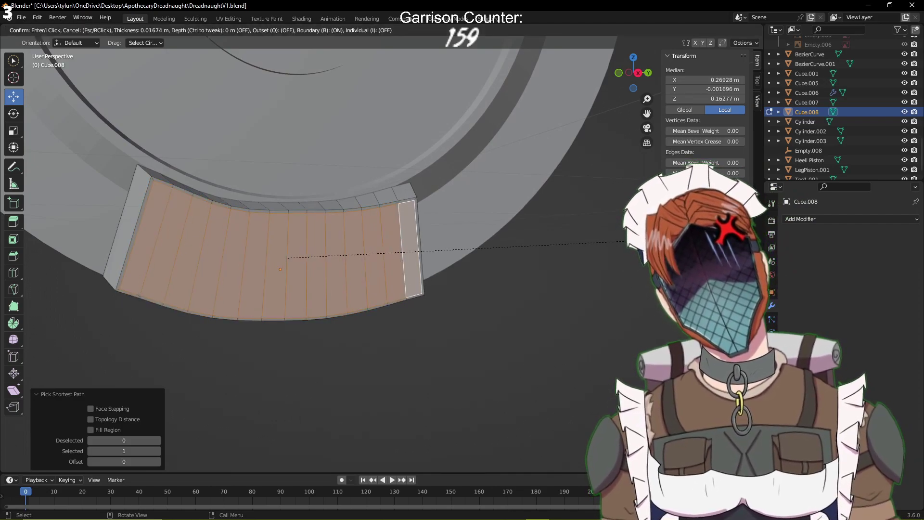
pyautogui.press('Return')
pyautogui.moveTo(543, 250); pyautogui.dragTo(561, 262, button='middle')
pyautogui.press('e')
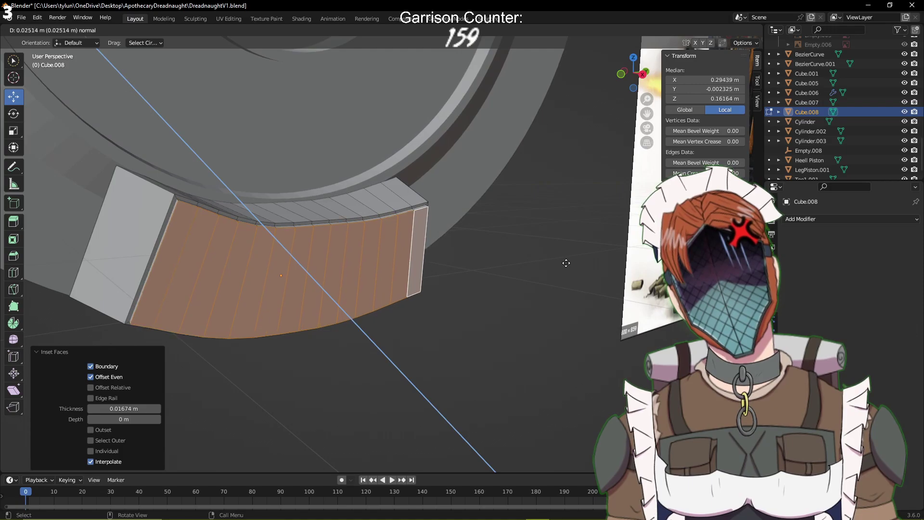
pyautogui.click(571, 261)
pyautogui.scroll(-8, 572, 260)
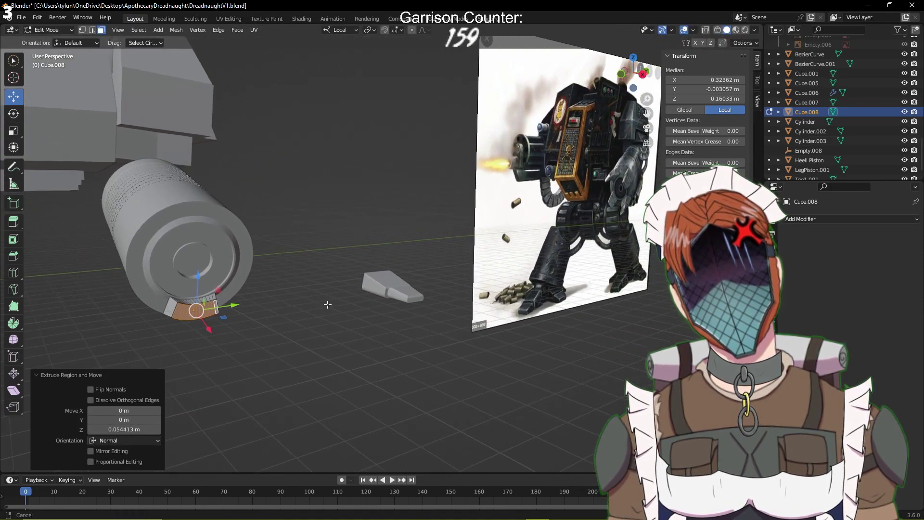
# Lengthen the block by moving its front face strip about 0.91 m outward along local X
pyautogui.scroll(8, 334, 314)
pyautogui.moveTo(289, 315); pyautogui.dragTo(330, 324, button='middle')
pyautogui.press('g')
pyautogui.press('x')
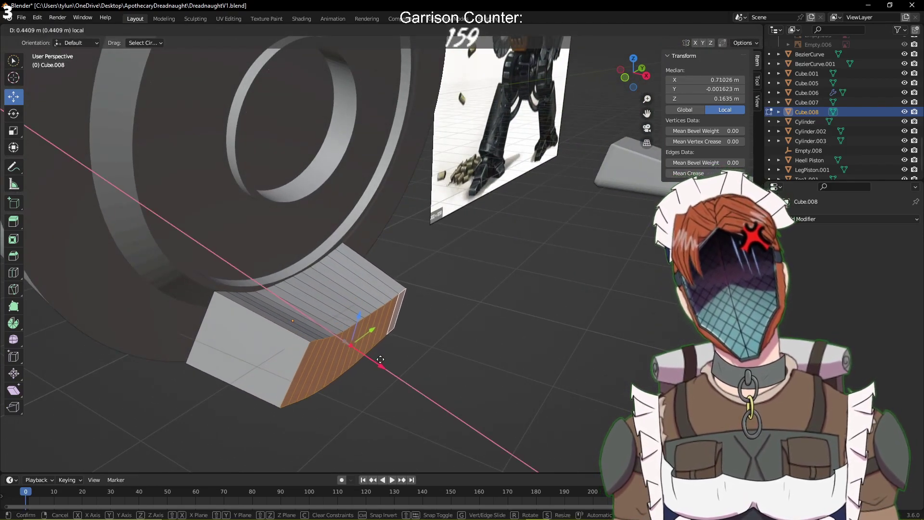
pyautogui.click(495, 310)
# Try a very thin inset on the lengthened block's front faces, and undo it
pyautogui.press('i')
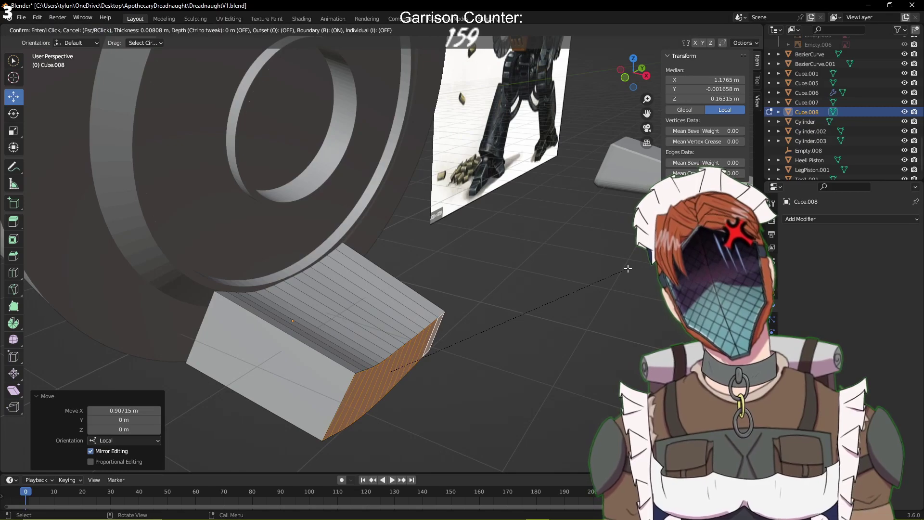
pyautogui.click(617, 274)
pyautogui.moveTo(617, 274); pyautogui.dragTo(554, 245, button='middle')
pyautogui.hotkey('ctrl', 'z')
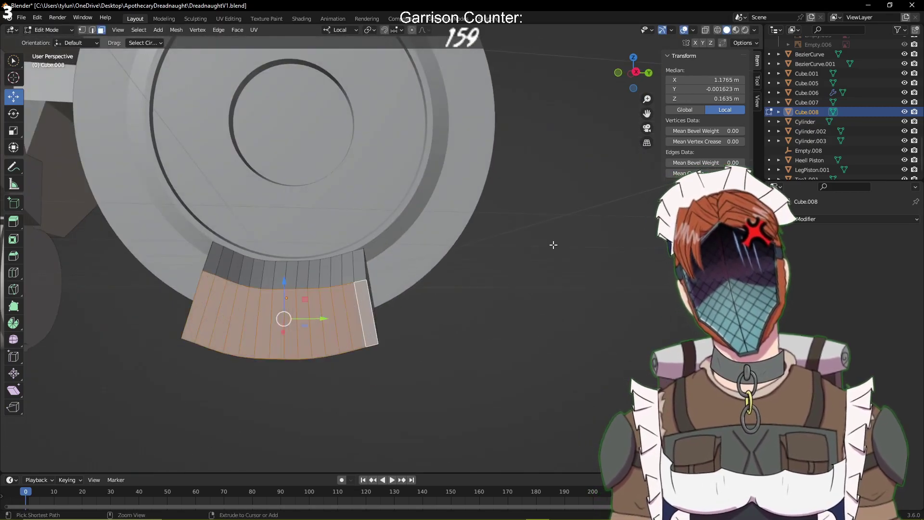
# Inset the block's front faces about 0.044 m, extrude them about 0.046 m along the normal and scale them to 1.038
pyautogui.press('i')
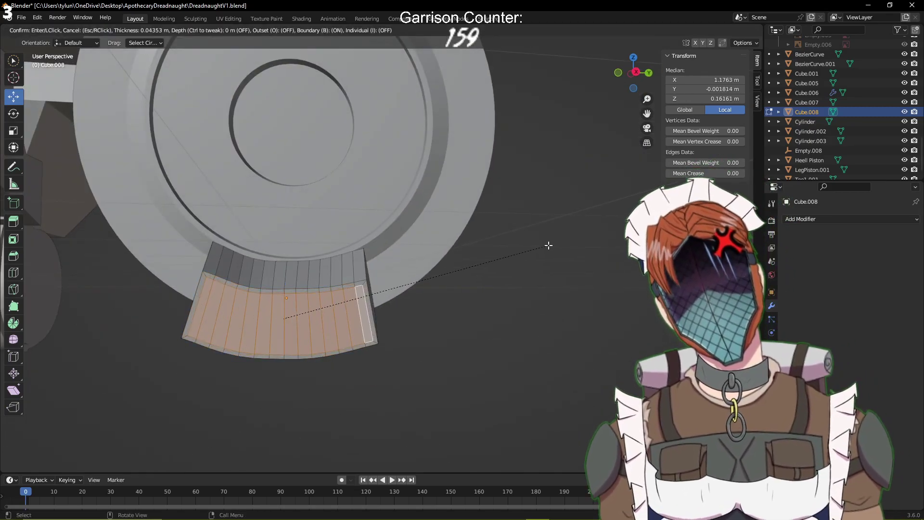
pyautogui.click(549, 246)
pyautogui.moveTo(549, 246); pyautogui.dragTo(549, 298, button='middle')
pyautogui.press('e')
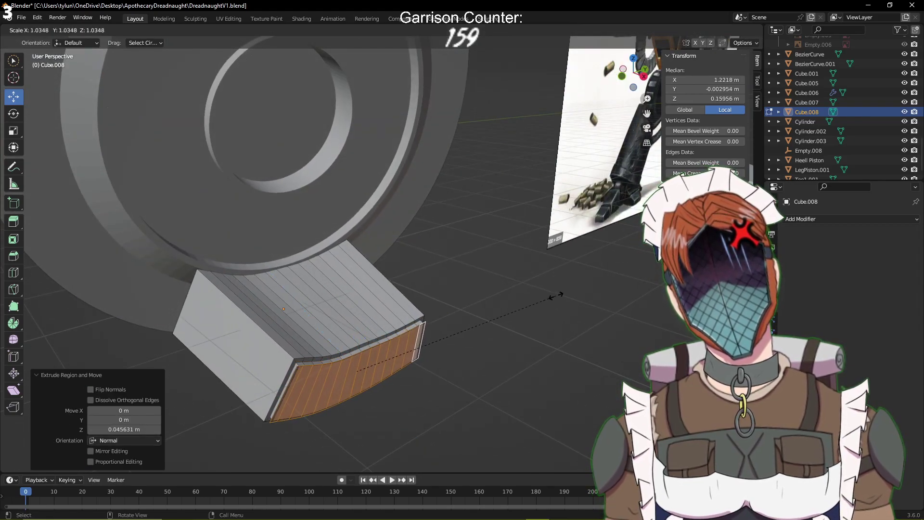
# Extrude the front faces about 0.82 m into a second finger segment and taper its tip to a scale of 0.564
pyautogui.press('e')
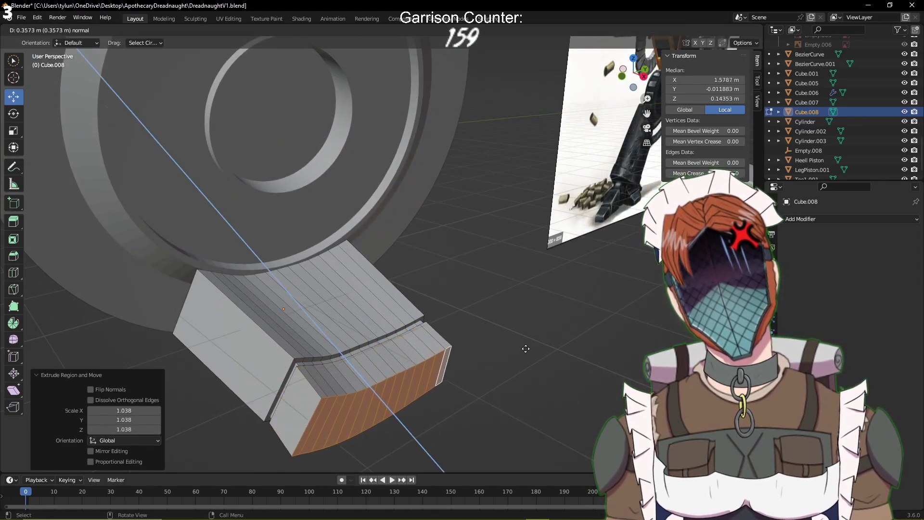
pyautogui.click(573, 378)
pyautogui.press('s')
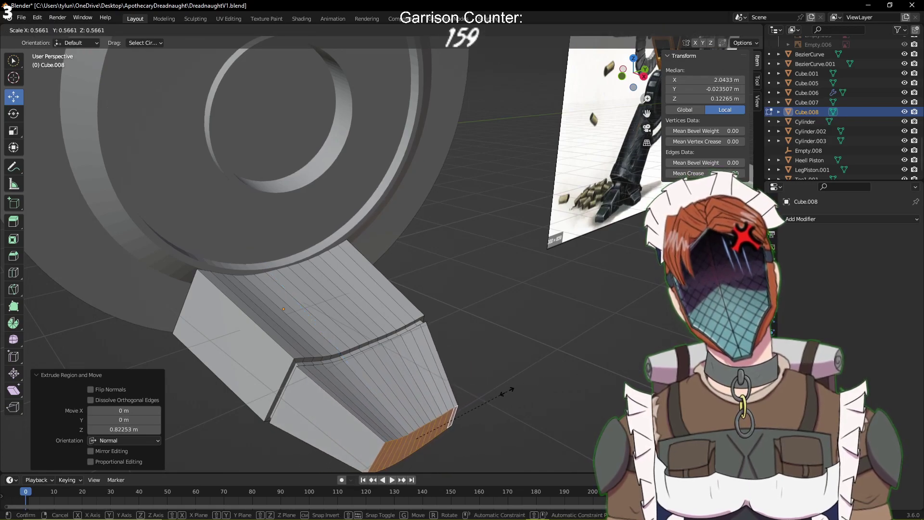
pyautogui.click(506, 390)
# Raise the finger's tip faces about 0.48 m along local Z, return to Object Mode and save the file
pyautogui.moveTo(506, 390); pyautogui.dragTo(417, 385, button='middle')
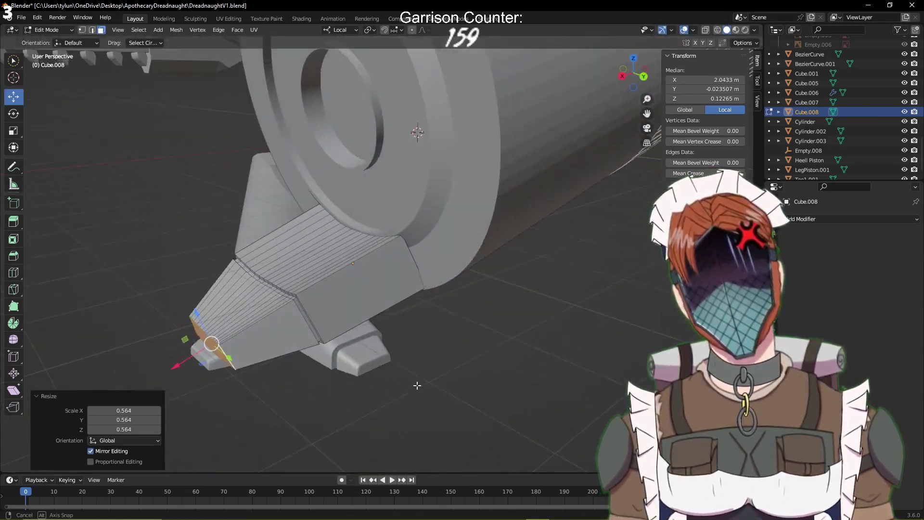
pyautogui.press('g')
pyautogui.press('z')
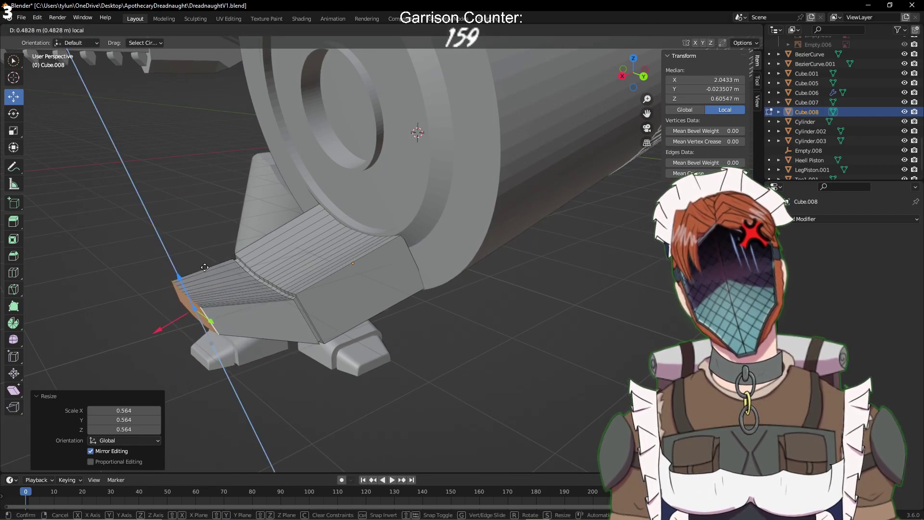
pyautogui.click(205, 267)
pyautogui.moveTo(205, 267); pyautogui.dragTo(557, 341, button='middle')
pyautogui.press('Tab')
pyautogui.hotkey('ctrl', 's')
# Delete the old loose finger object lying apart from the arm
pyautogui.scroll(-6, 458, 309)
pyautogui.press('Tab')
pyautogui.click(492, 344)
pyautogui.press('Tab')
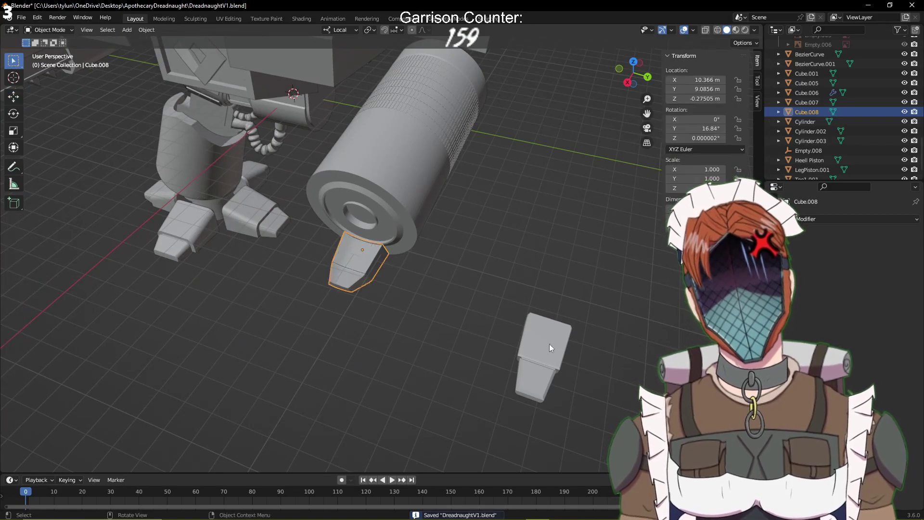
pyautogui.click(549, 342)
pyautogui.press('Delete')
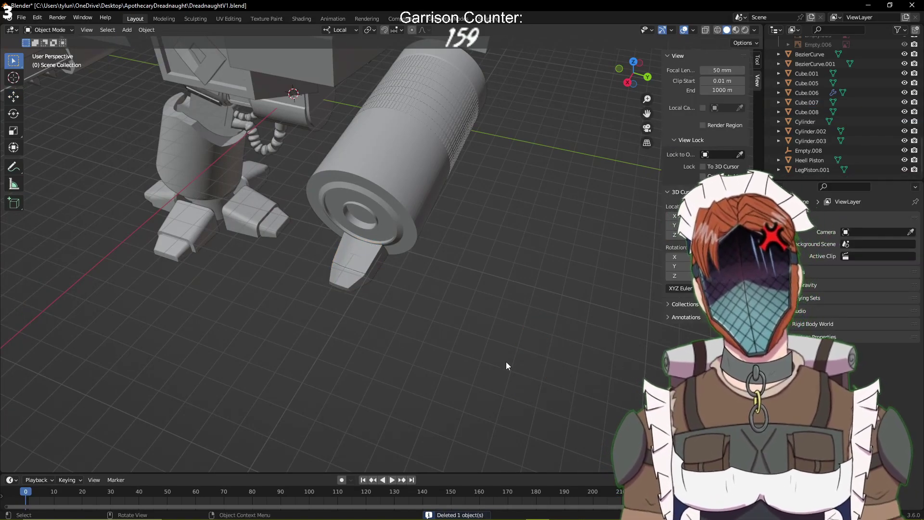
# Rename the new finger object at the cylinder's end as Finger and save the file
pyautogui.click(362, 273)
pyautogui.doubleClick(809, 111)
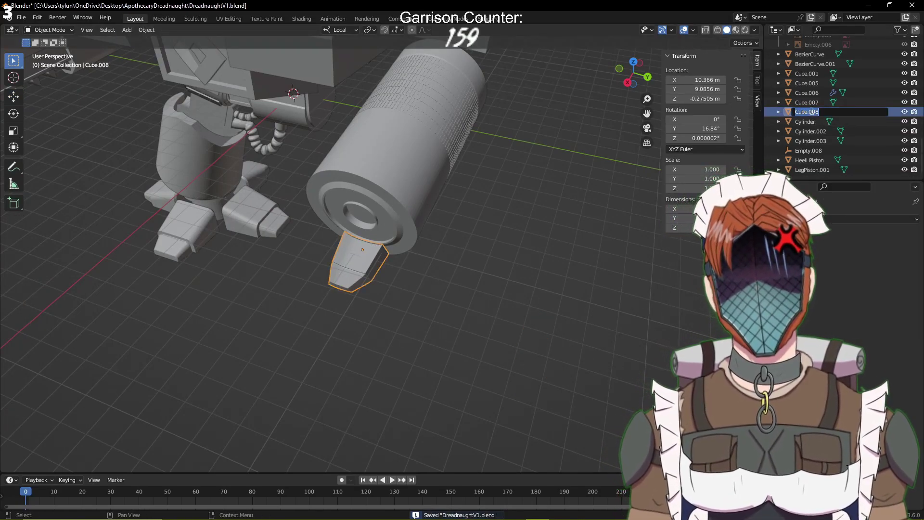
pyautogui.write('Finger')
pyautogui.press('Return')
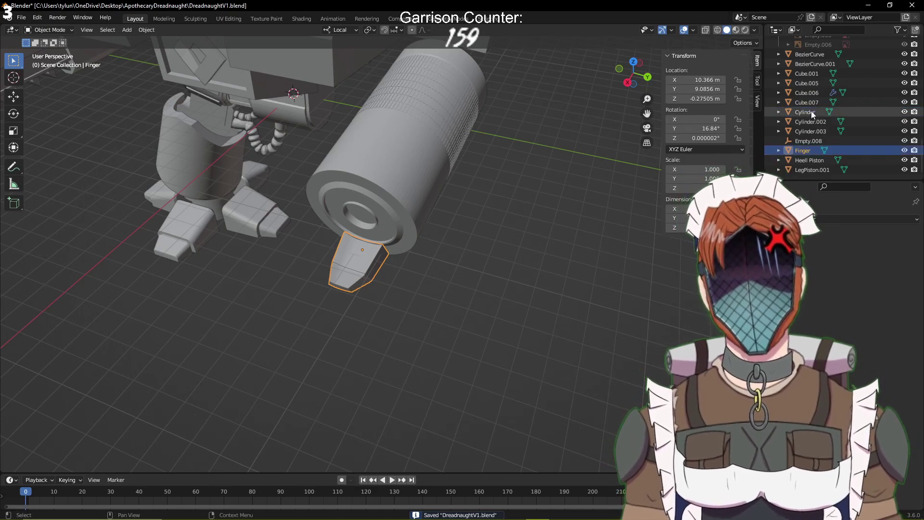
pyautogui.moveTo(519, 216); pyautogui.dragTo(312, 245, button='middle')
pyautogui.scroll(-4, 438, 200)
pyautogui.hotkey('ctrl', 's')
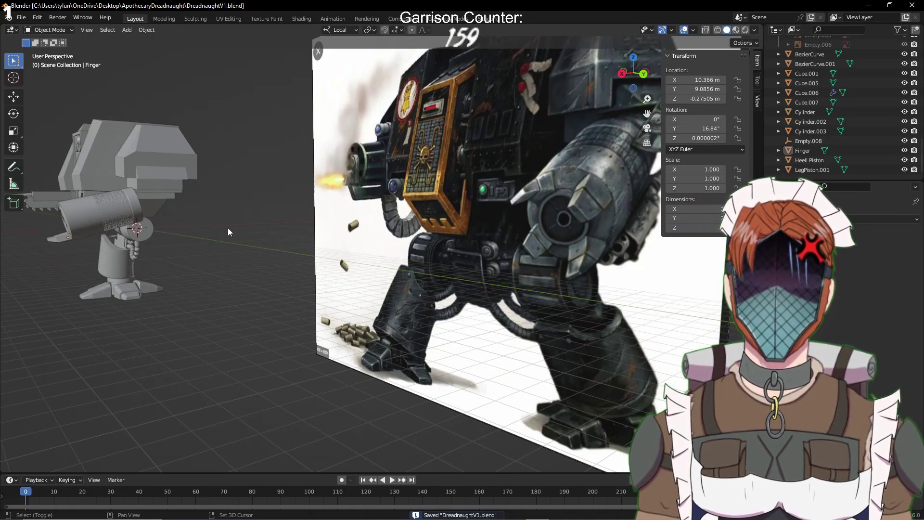
# Examine the arm, hand and fingers in the black and blue Dreadnought reference images and compare them with the modelled arm
pyautogui.moveTo(196, 237); pyautogui.dragTo(343, 261, button='middle')
pyautogui.scroll(3, 521, 270)
pyautogui.keyDown('shift'); pyautogui.moveTo(595, 274); pyautogui.dragTo(396, 268, button='middle'); pyautogui.keyUp('shift')
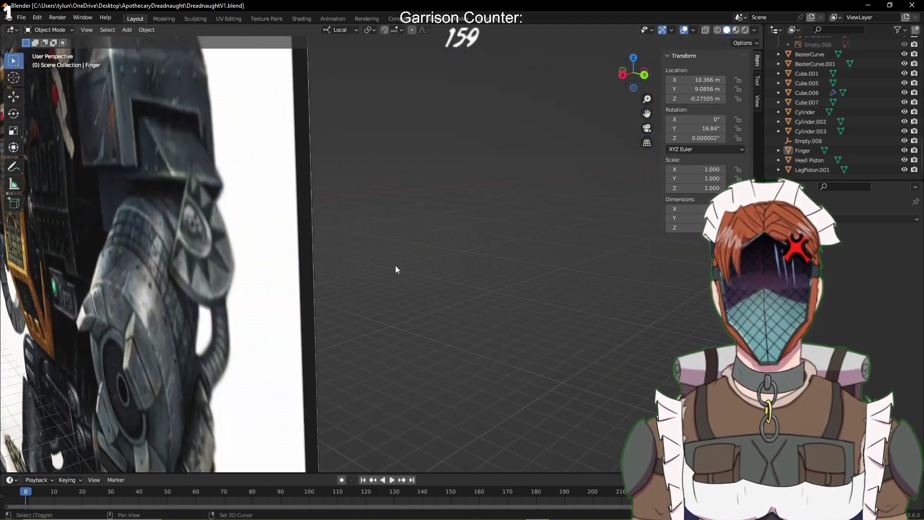
pyautogui.keyDown('shift'); pyautogui.moveTo(185, 244); pyautogui.dragTo(284, 241, button='middle'); pyautogui.keyUp('shift')
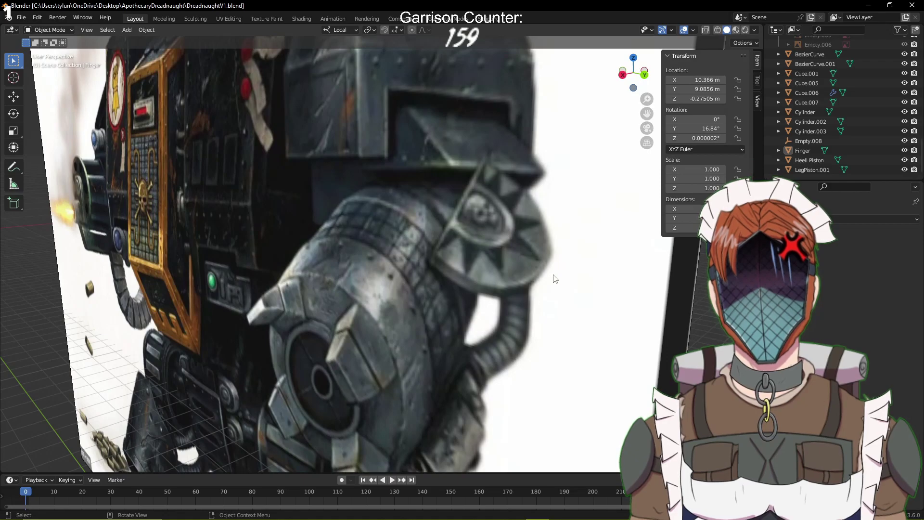
pyautogui.scroll(-10, 462, 274)
pyautogui.moveTo(462, 274); pyautogui.dragTo(399, 254, button='middle')
pyautogui.scroll(6, 390, 327)
pyautogui.scroll(-8, 397, 261)
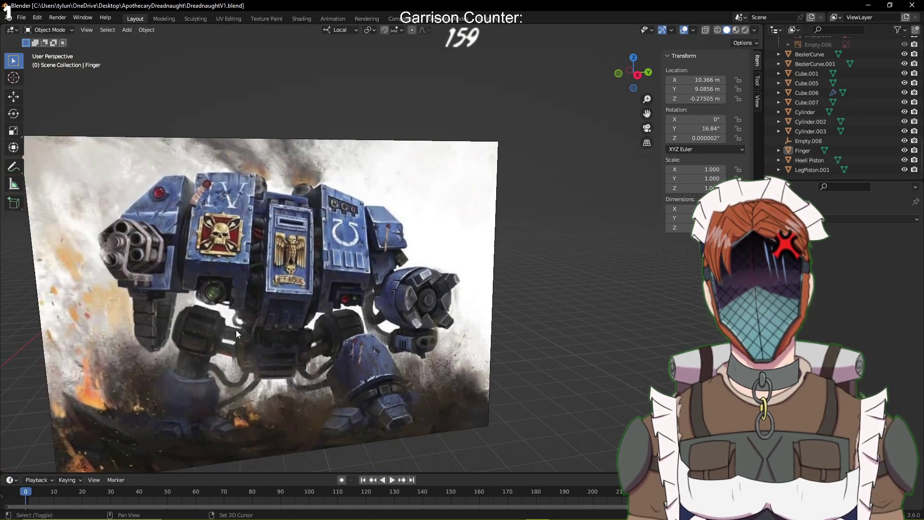
pyautogui.keyDown('shift'); pyautogui.moveTo(204, 360); pyautogui.dragTo(310, 241, button='middle'); pyautogui.keyUp('shift')
pyautogui.keyDown('shift'); pyautogui.moveTo(542, 126); pyautogui.dragTo(521, 159, button='middle'); pyautogui.keyUp('shift')
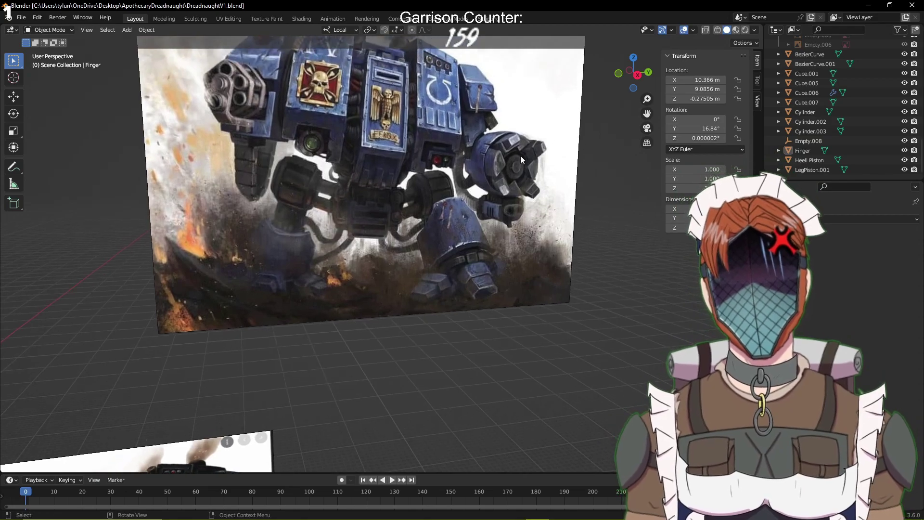
pyautogui.keyDown('shift'); pyautogui.moveTo(373, 264); pyautogui.dragTo(511, 63, button='middle'); pyautogui.keyUp('shift')
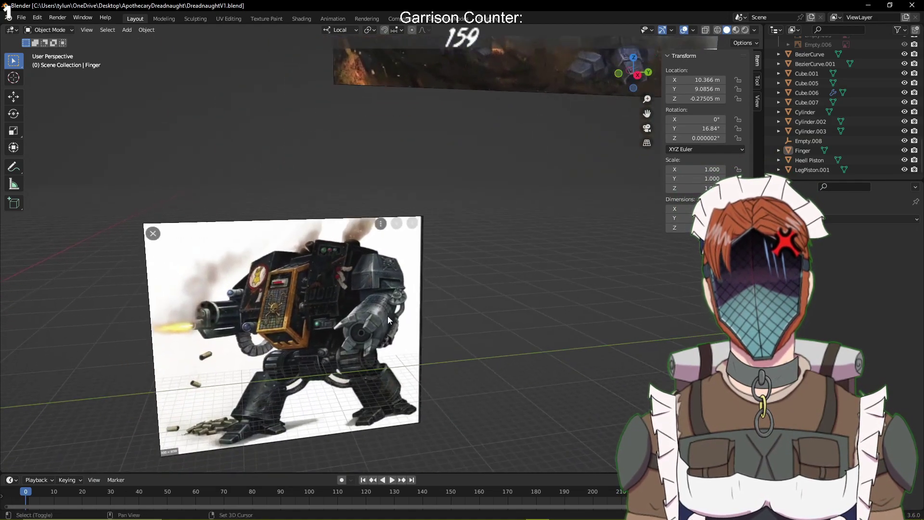
pyautogui.keyDown('shift'); pyautogui.moveTo(377, 339); pyautogui.dragTo(403, 302, button='middle'); pyautogui.keyUp('shift')
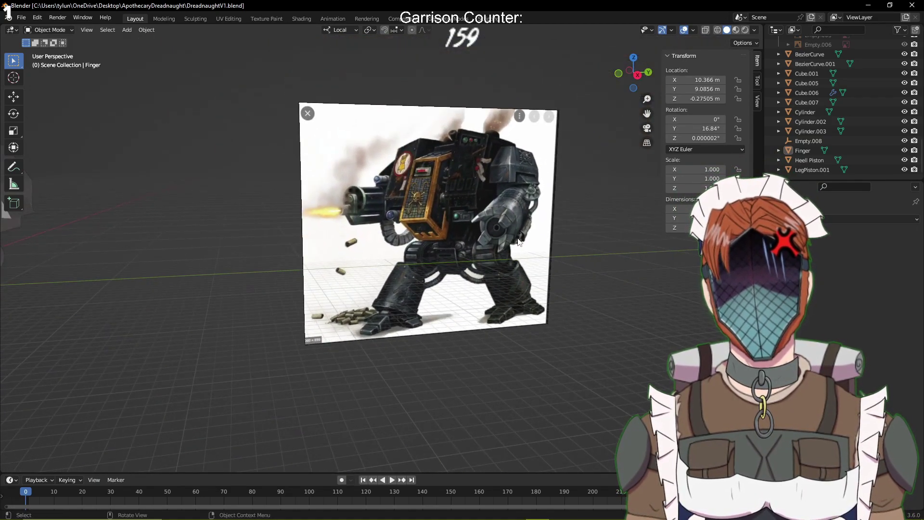
pyautogui.moveTo(519, 242); pyautogui.dragTo(314, 186, button='middle')
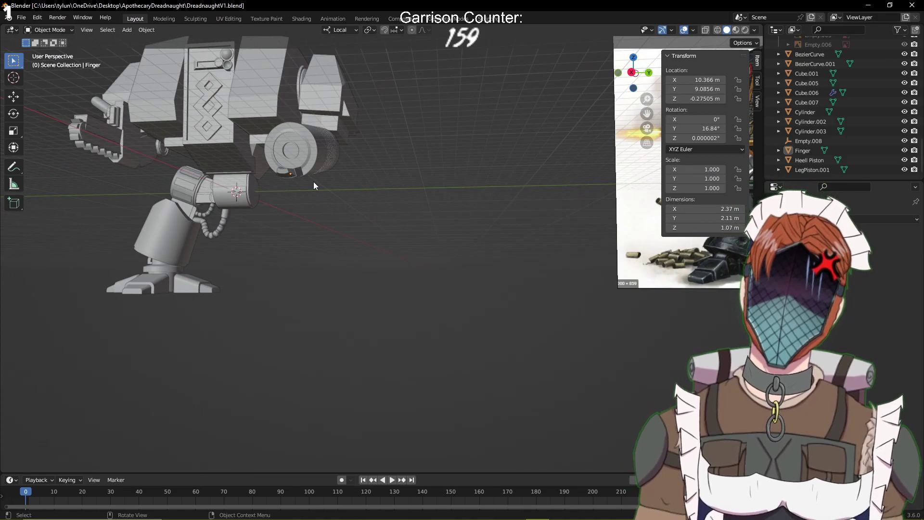
pyautogui.scroll(-3, 313, 186)
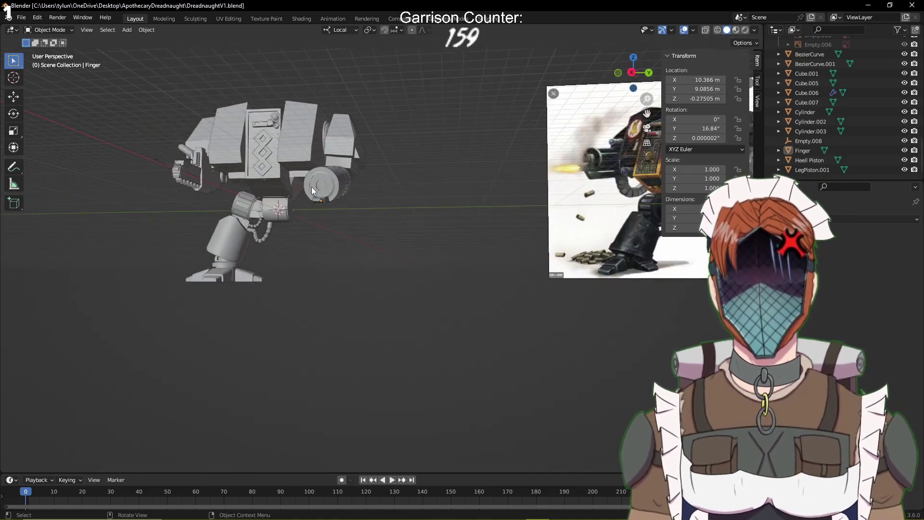
pyautogui.keyDown('shift'); pyautogui.moveTo(313, 186); pyautogui.dragTo(153, 246, button='middle'); pyautogui.keyUp('shift')
pyautogui.moveTo(287, 250); pyautogui.dragTo(424, 228, button='middle')
pyautogui.scroll(5, 318, 266)
pyautogui.scroll(1, 453, 250)
pyautogui.moveTo(464, 198)
pyautogui.mouseDown(button='middle')
pyautogui.moveTo(499, 245)
pyautogui.moveTo(522, 236)
pyautogui.mouseUp(button='middle')
# Save the file and add a 2 m cube inside the Finger object's mesh in Edit Mode
pyautogui.hotkey('ctrl', 's')
pyautogui.press('Tab')
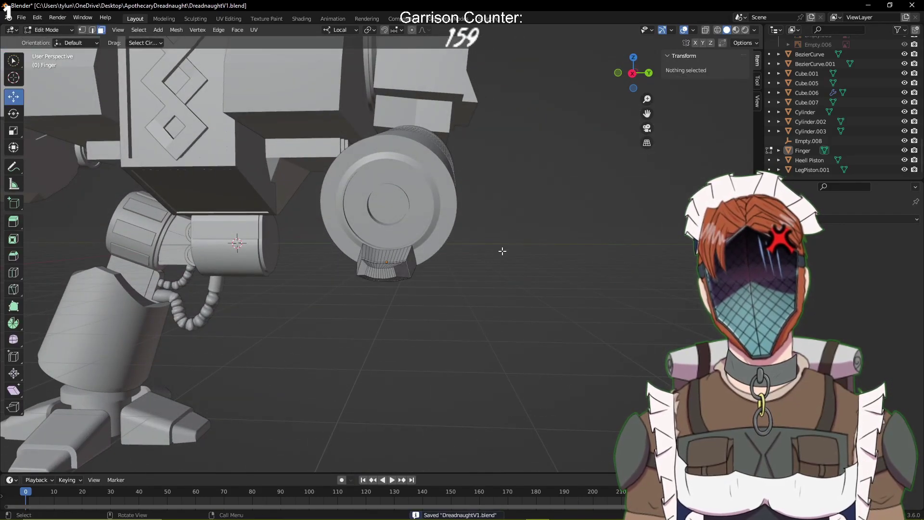
pyautogui.scroll(-6, 515, 251)
pyautogui.hotkey('shift', 'a')
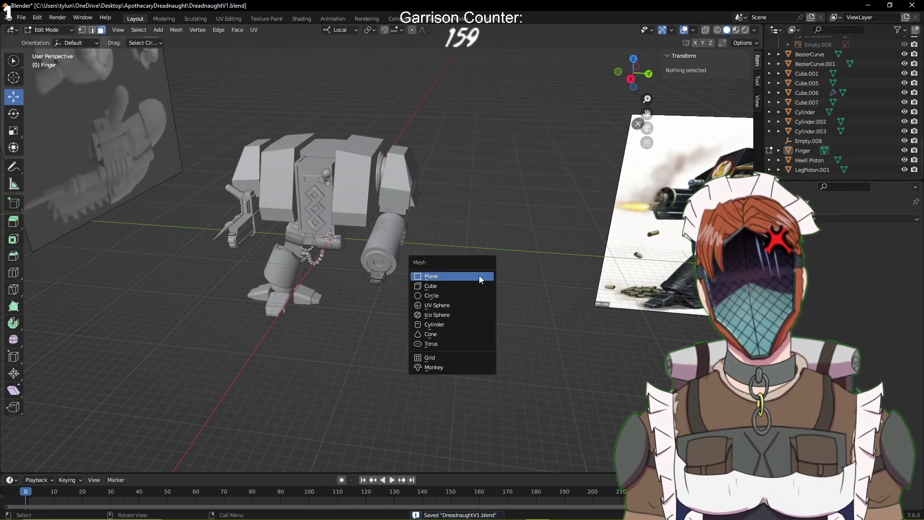
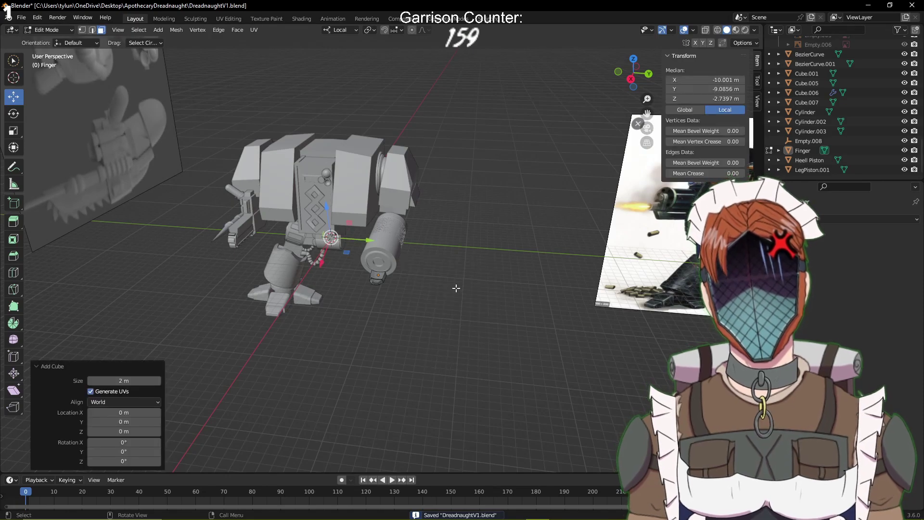
# Move the cube about 4 m in X, 8.5 m in Y and 6.2 m in Z to the arm cylinder's rear end
pyautogui.press('KP_1')
pyautogui.press('KP_3')
pyautogui.press('g')
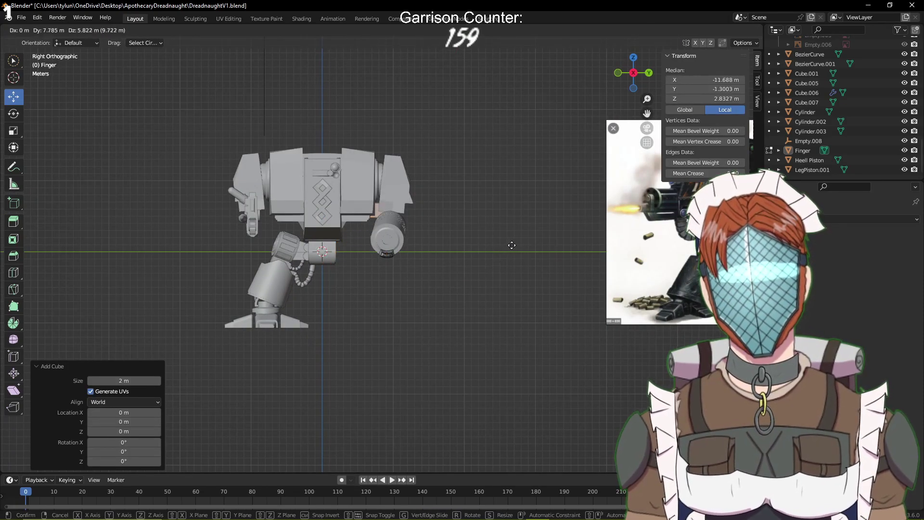
pyautogui.click(516, 246)
pyautogui.press('KP_1')
pyautogui.press('ctrl+KP_1')
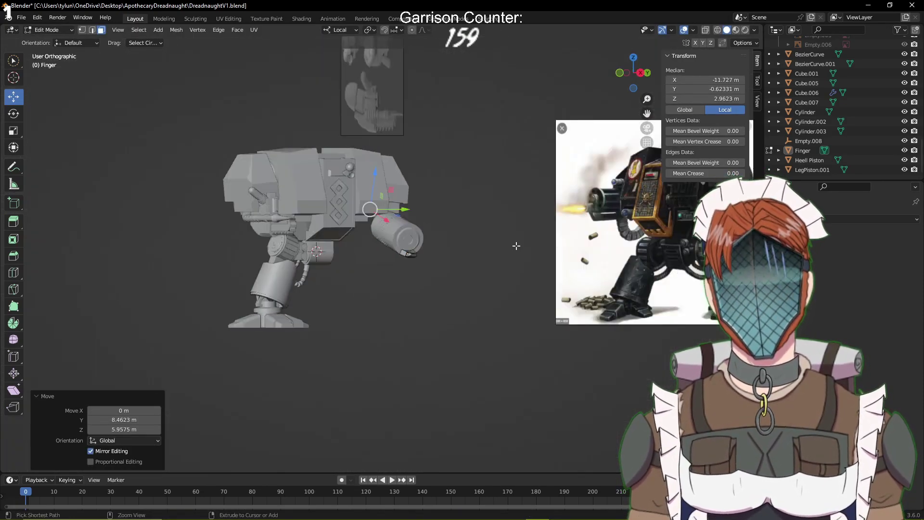
pyautogui.press('g')
pyautogui.click(488, 245)
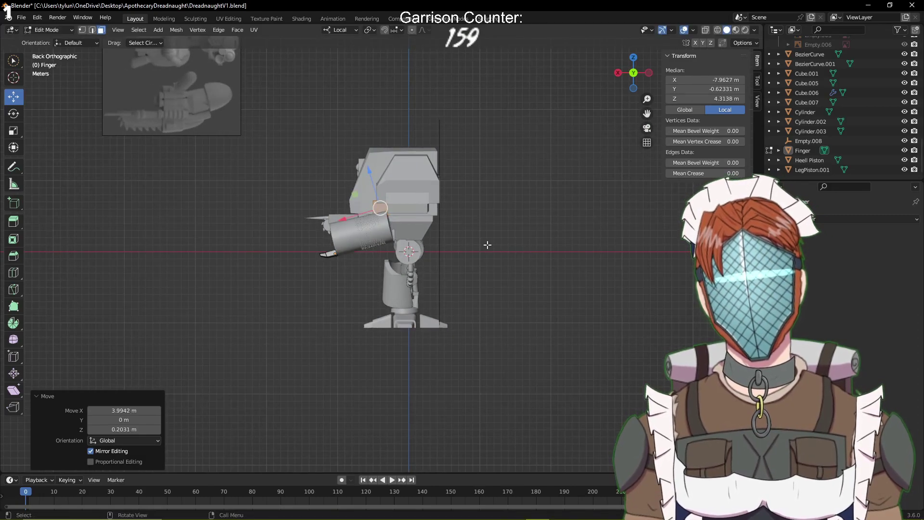
# Scale the cube in the Finger object's mesh down uniformly to about 0.72
pyautogui.press('KP_3')
pyautogui.press('KP_Decimal')
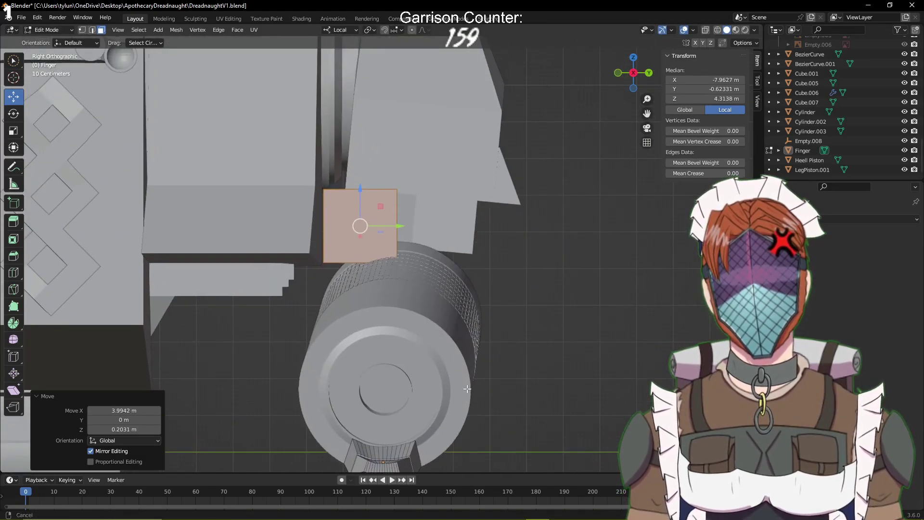
pyautogui.press('Tab')
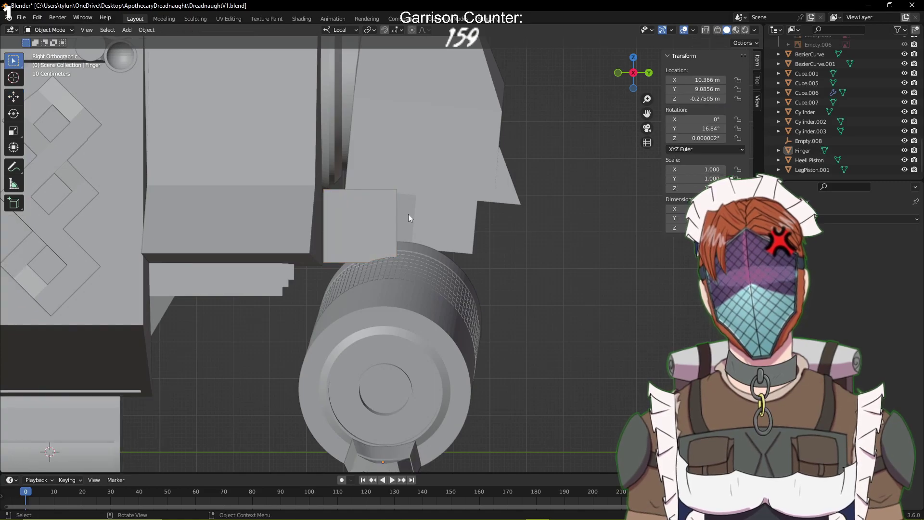
pyautogui.click(379, 215)
pyautogui.press('Tab')
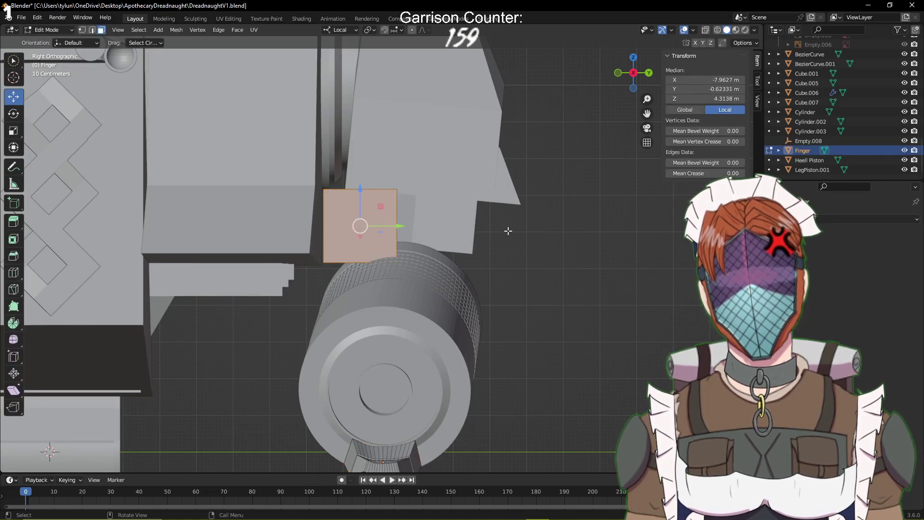
pyautogui.press('s')
pyautogui.click(466, 231)
# Try stretching the cube by 1.55 along its local Z axis and undo the scaling
pyautogui.press('s')
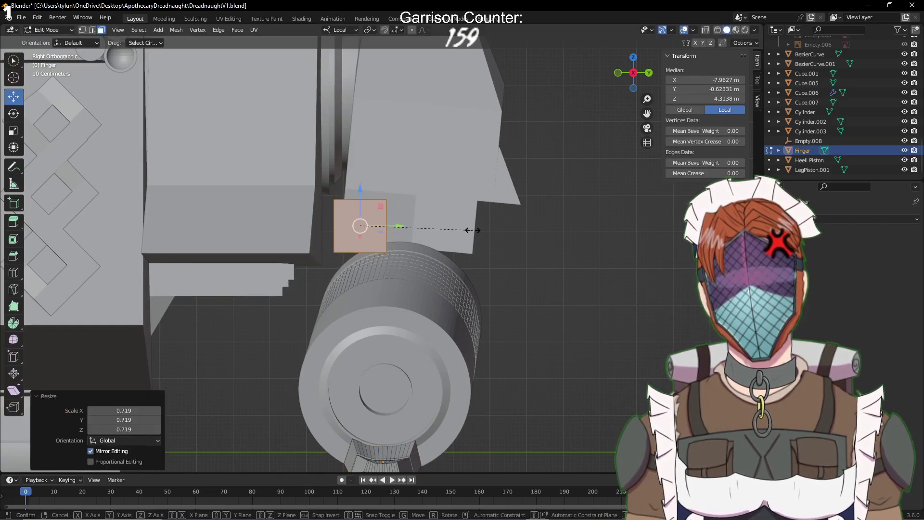
pyautogui.press('x')
pyautogui.press('x')
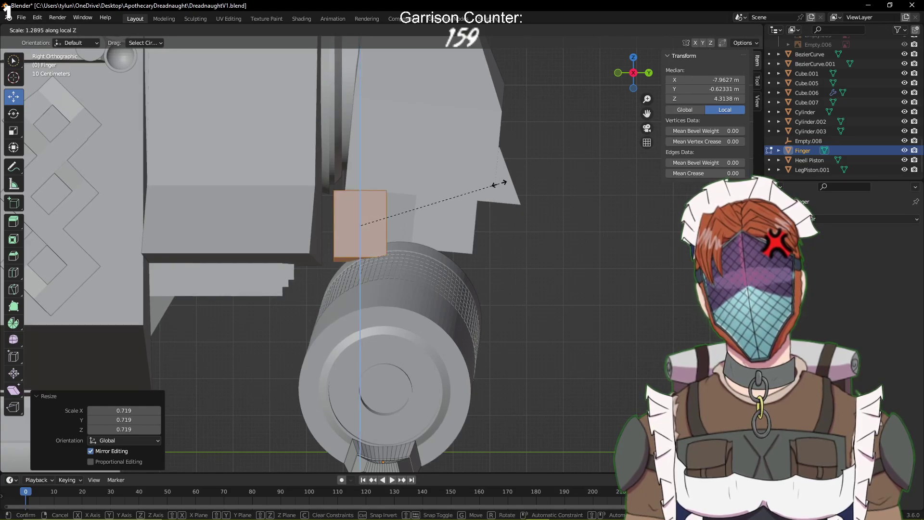
pyautogui.write('1.55')
pyautogui.press('Return')
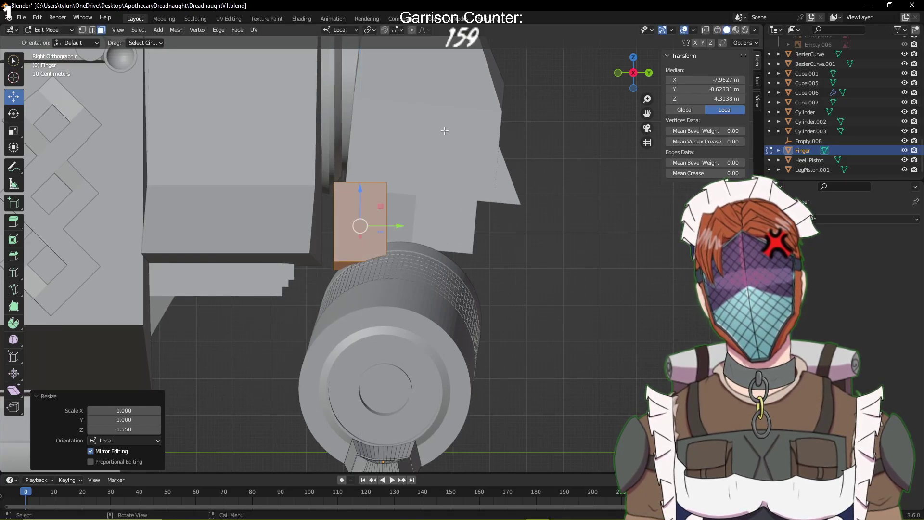
pyautogui.hotkey('ctrl', 'z')
# Switch the transform orientation to Global, stretch the cube about 1.75 times along Z and save the file
pyautogui.click(341, 30)
pyautogui.click(323, 61)
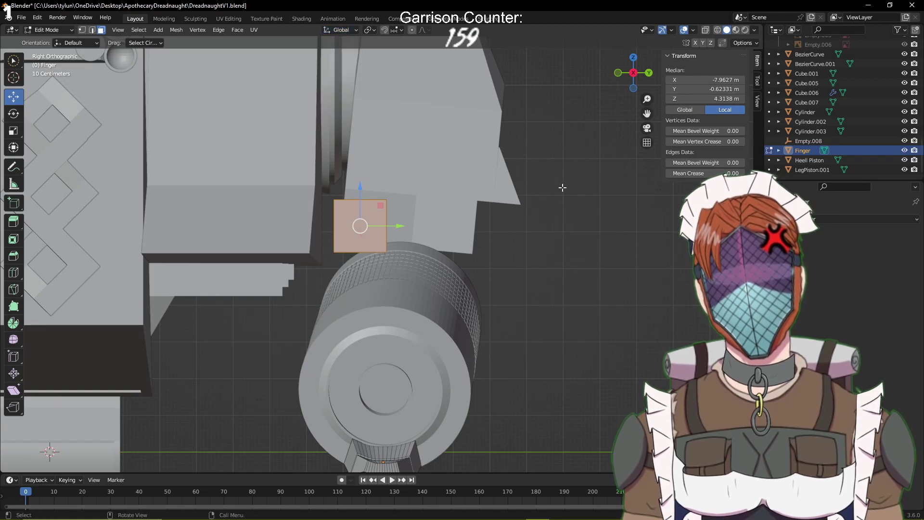
pyautogui.press('s')
pyautogui.press('z')
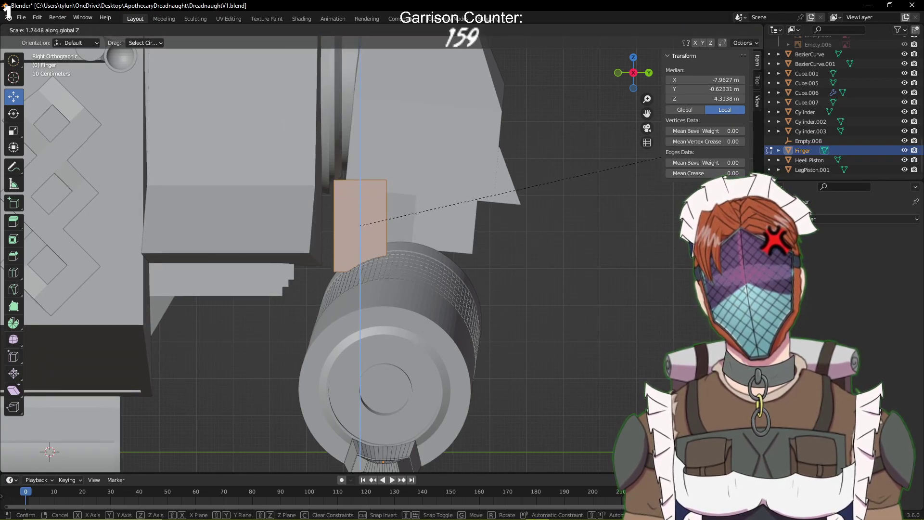
pyautogui.click(662, 157)
pyautogui.press('x')
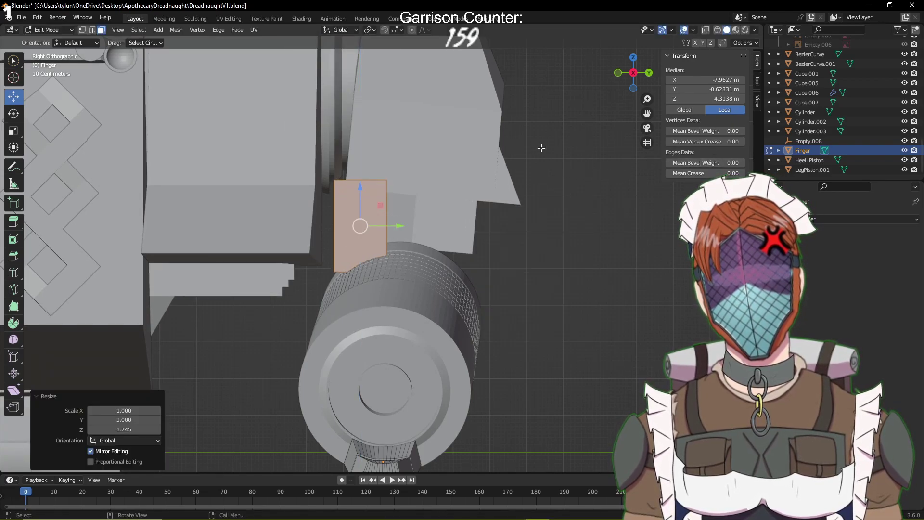
pyautogui.click(542, 149)
pyautogui.press('a')
pyautogui.moveTo(484, 214); pyautogui.dragTo(428, 264, button='middle')
pyautogui.hotkey('ctrl', 's')
# Check in Object Mode whether the new cube is selected together with the Finger object
pyautogui.press('Tab')
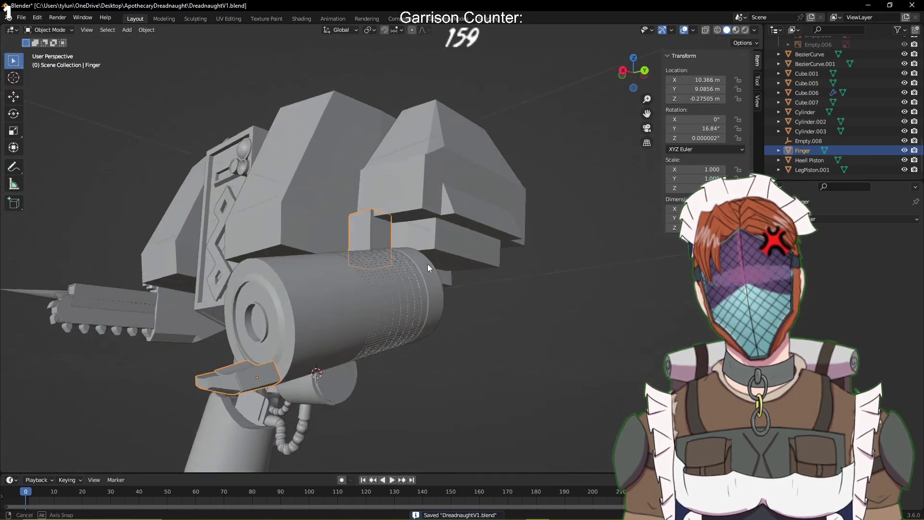
pyautogui.press('Tab')
pyautogui.press('Tab')
pyautogui.click(521, 336)
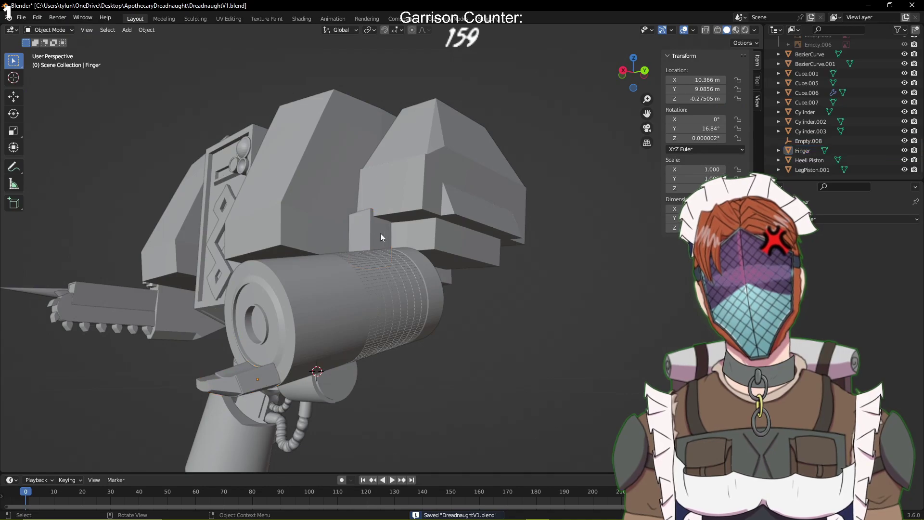
pyautogui.click(380, 233)
pyautogui.press('Tab')
pyautogui.press('Tab')
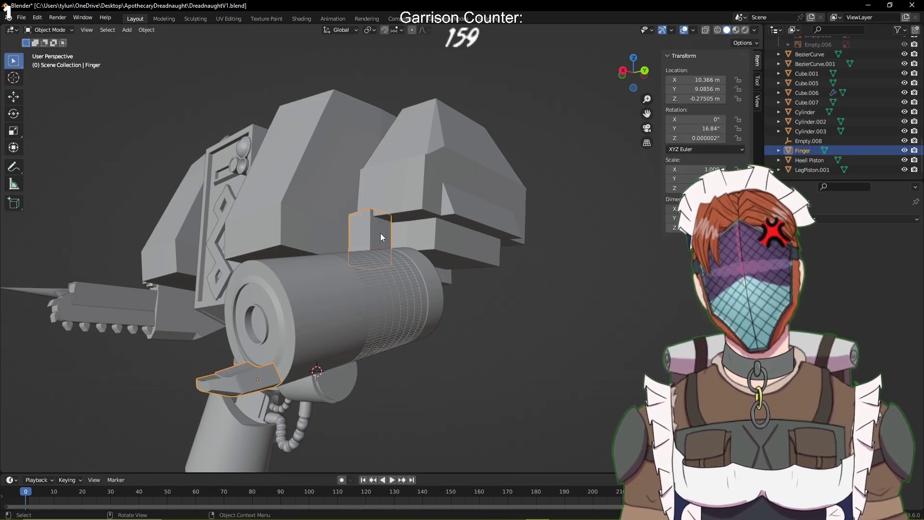
# Undo the cube's edits, its addition to the finger mesh and the finger's rename, and save the file
pyautogui.hotkey('ctrl', 'z')
pyautogui.hotkey('ctrl', 'z')
pyautogui.hotkey('ctrl', 'z')
pyautogui.hotkey('ctrl', 'z')
pyautogui.hotkey('ctrl', 'z')
pyautogui.hotkey('ctrl', 'z')
pyautogui.hotkey('ctrl', 'z')
pyautogui.hotkey('ctrl', 'z')
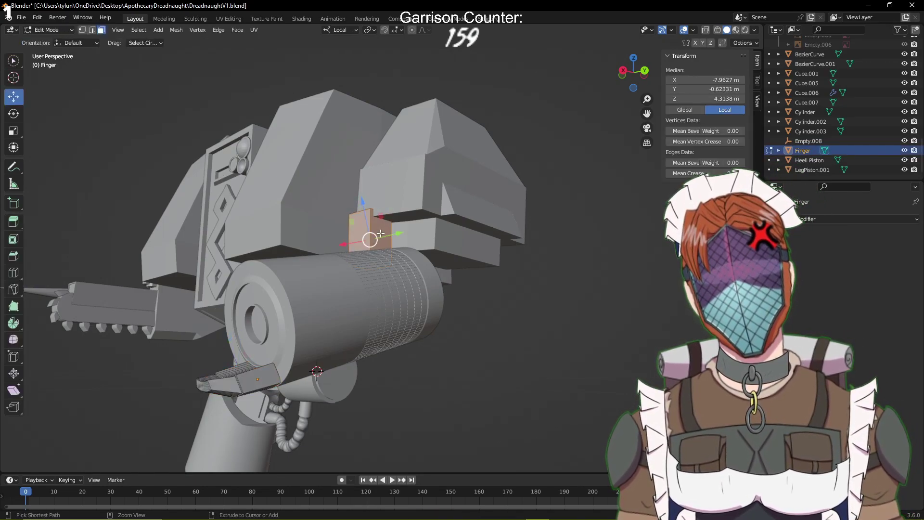
pyautogui.hotkey('ctrl', 'z')
pyautogui.hotkey('ctrl', 'z')
pyautogui.hotkey('ctrl', 'z')
pyautogui.hotkey('ctrl', 'z')
pyautogui.hotkey('ctrl', 'z')
pyautogui.hotkey('ctrl', 'z')
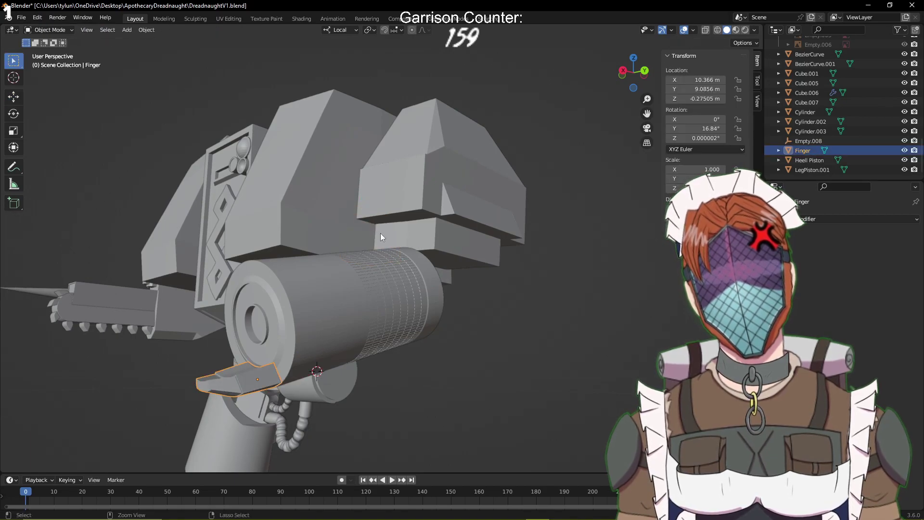
pyautogui.hotkey('ctrl', 'z')
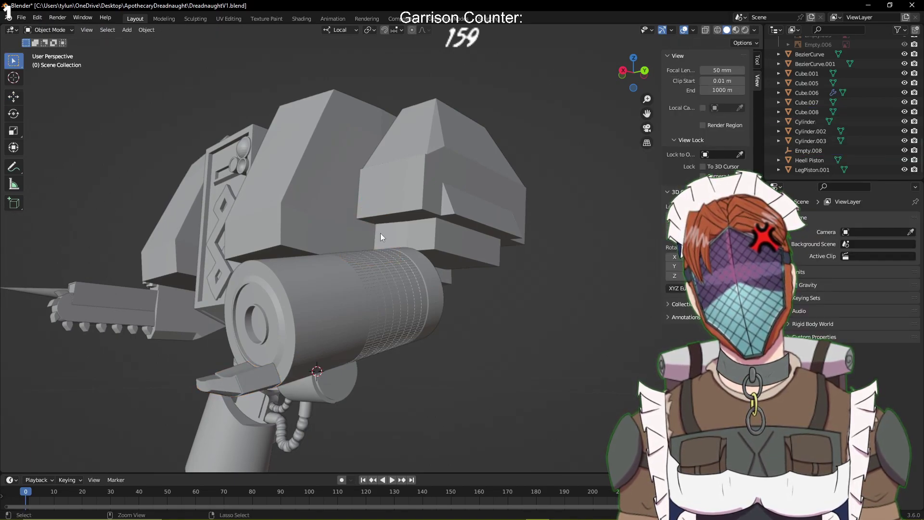
pyautogui.hotkey('ctrl', 's')
# Add a 2 m cube as a separate object in Object Mode
pyautogui.moveTo(522, 322); pyautogui.dragTo(550, 360, button='middle')
pyautogui.hotkey('shift', 'a')
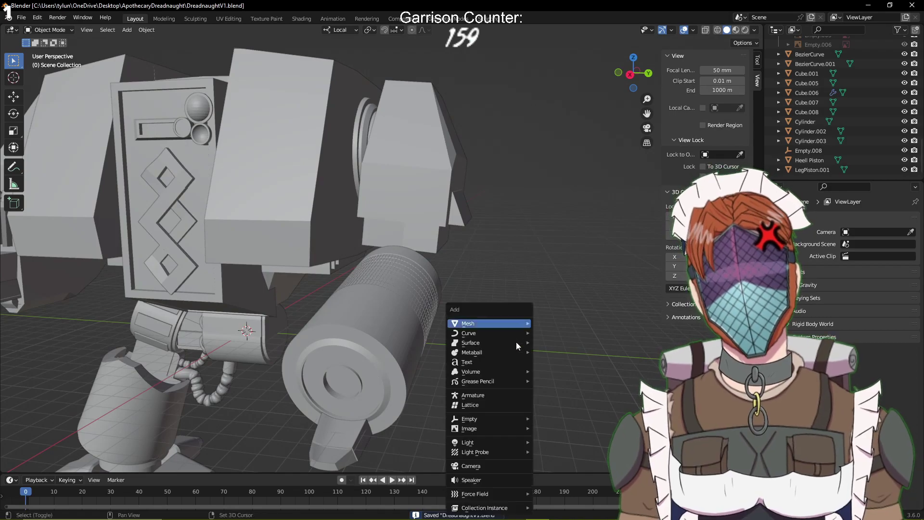
pyautogui.moveTo(514, 326)
pyautogui.click(570, 333)
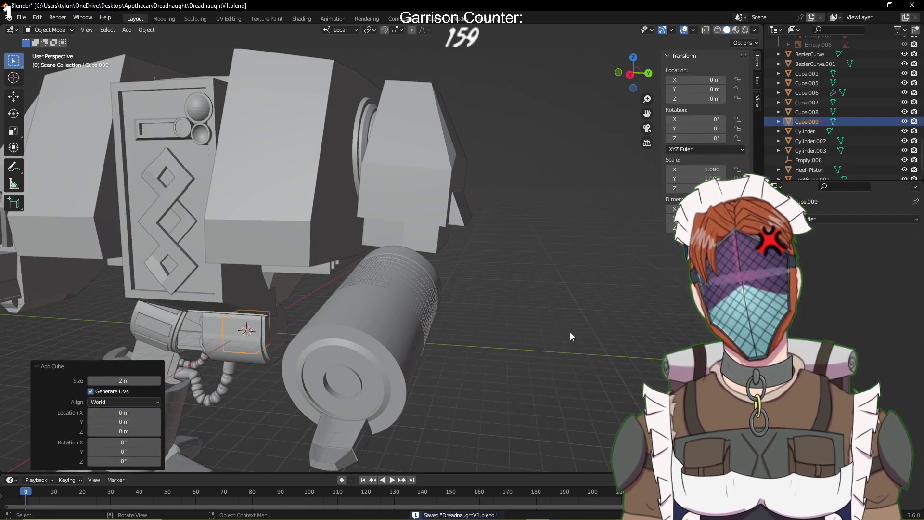
# Move the new cube about 7.9 m in Y and 6 m in Z to the height of the arm cylinder's top
pyautogui.press('KP_3')
pyautogui.scroll(-3, 570, 332)
pyautogui.scroll(-4, 562, 317)
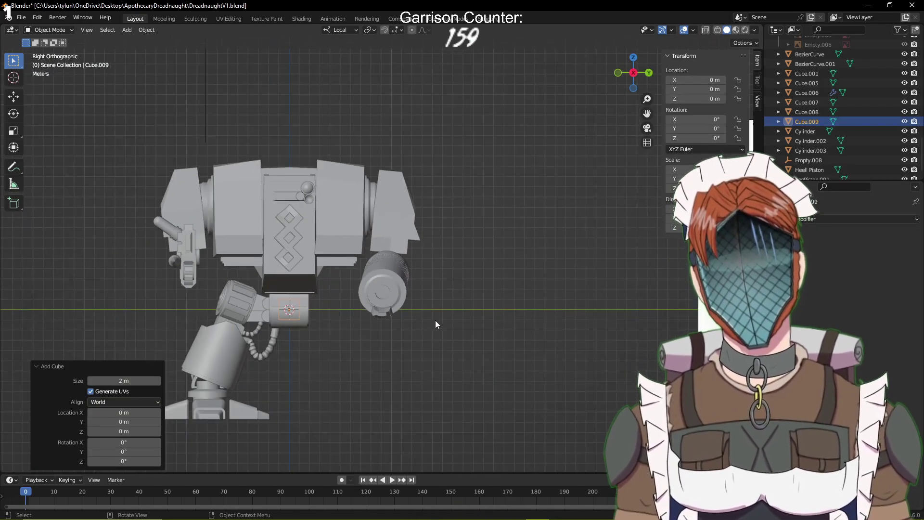
pyautogui.press('g')
pyautogui.click(512, 262)
pyautogui.press('KP_1')
pyautogui.scroll(6, 503, 262)
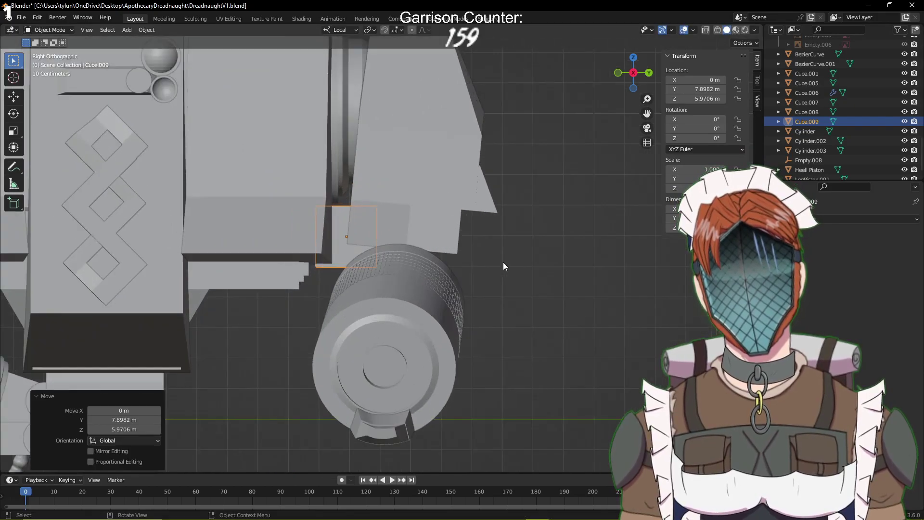
pyautogui.press('KP_3')
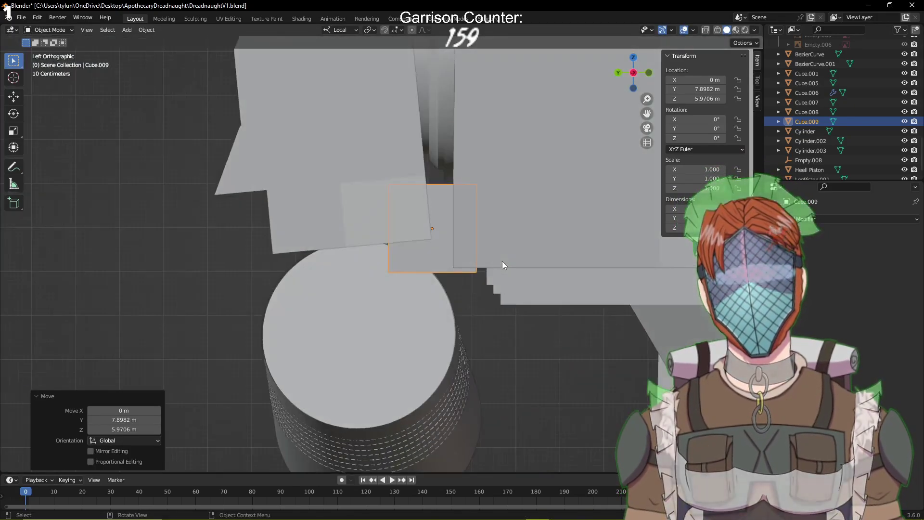
pyautogui.press('ctrl+KP_3')
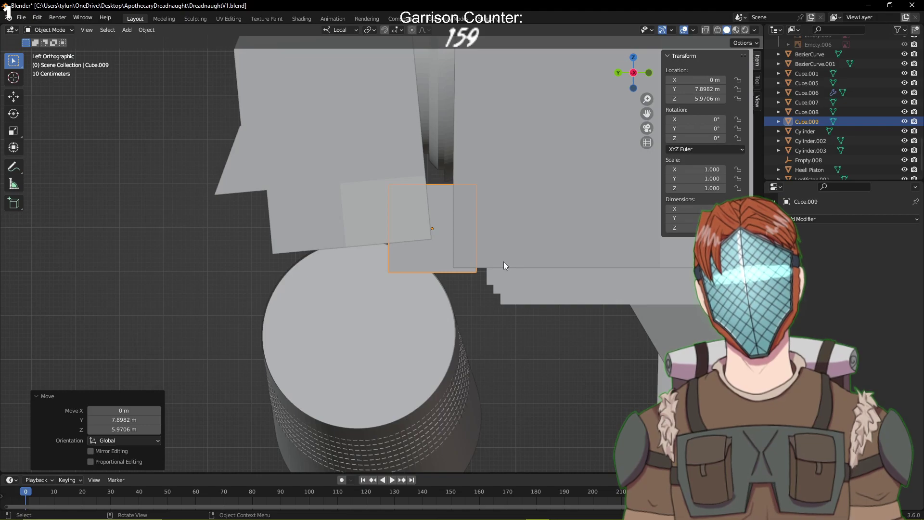
# Shift the cube's mesh about 0.47 m in Y and 0.31 m in Z, and stretch it about 2.19 times along local Z
pyautogui.press('Tab')
pyautogui.press('g')
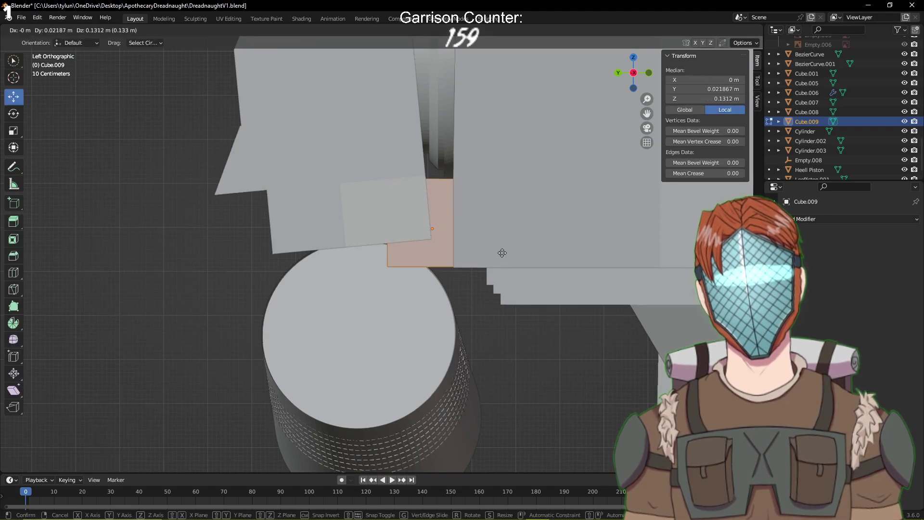
pyautogui.click(483, 247)
pyautogui.press('s')
pyautogui.press('x')
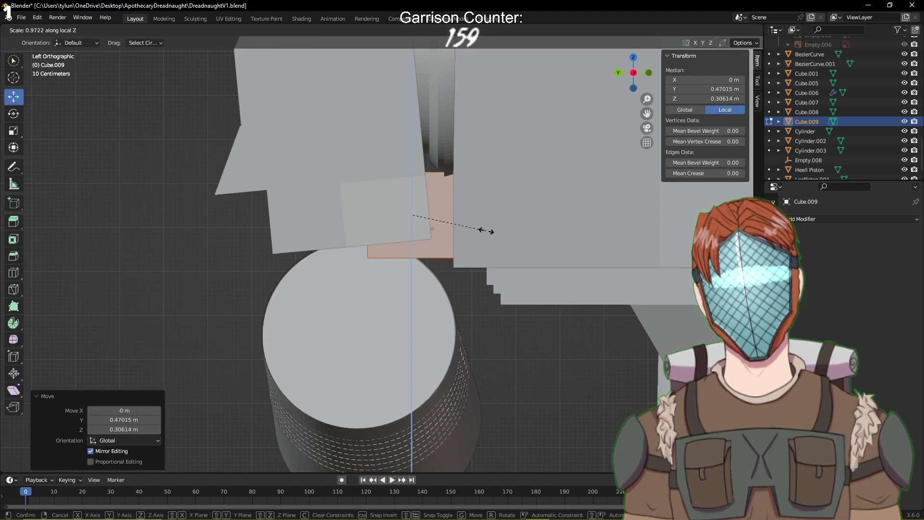
pyautogui.click(503, 350)
# Move the block's mesh about 0.51 m in Y and -1.1 m in Z, and widen it about 1.33 times along local Y
pyautogui.press('g')
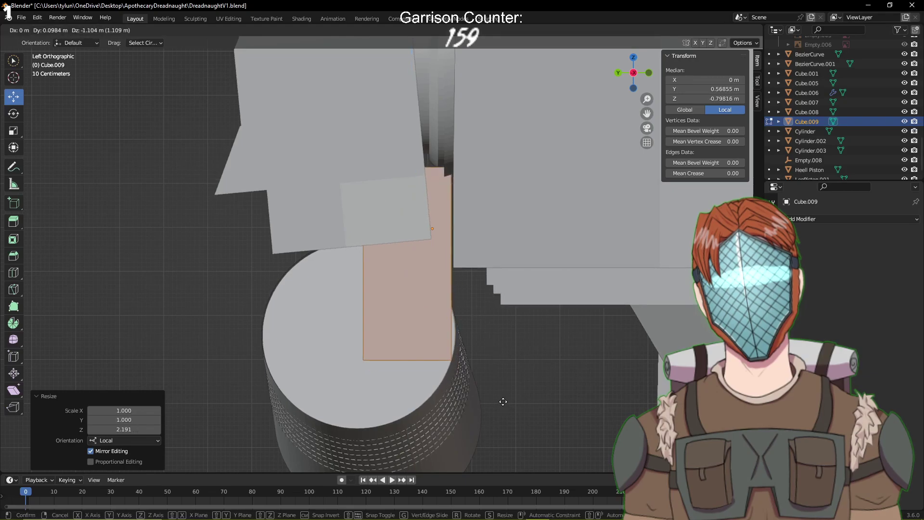
pyautogui.click(485, 402)
pyautogui.press('s')
pyautogui.press('z')
pyautogui.press('z')
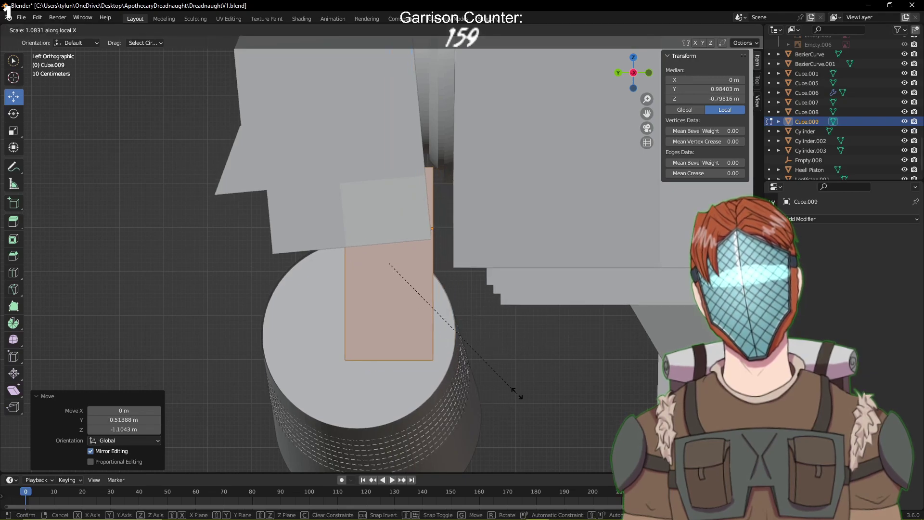
pyautogui.press('y')
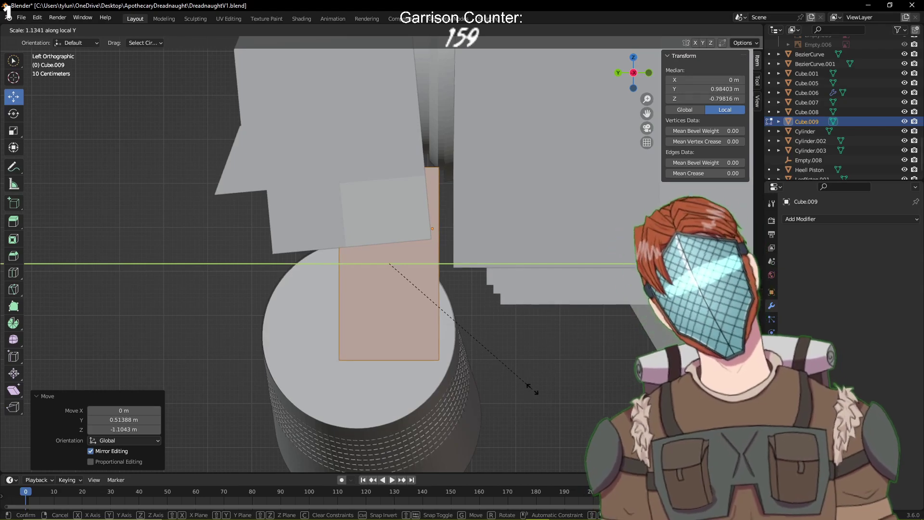
pyautogui.click(580, 380)
# Move the block object about 3.48 m along local X to the arm cylinder's rear end and save the file
pyautogui.press('KP_1')
pyautogui.press('KP_3')
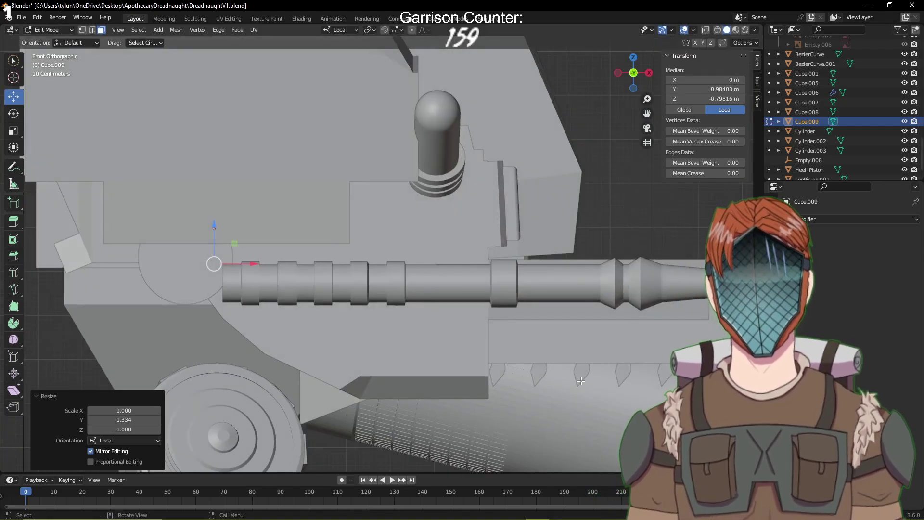
pyautogui.press('KP_Decimal')
pyautogui.moveTo(551, 322); pyautogui.dragTo(514, 269, button='middle')
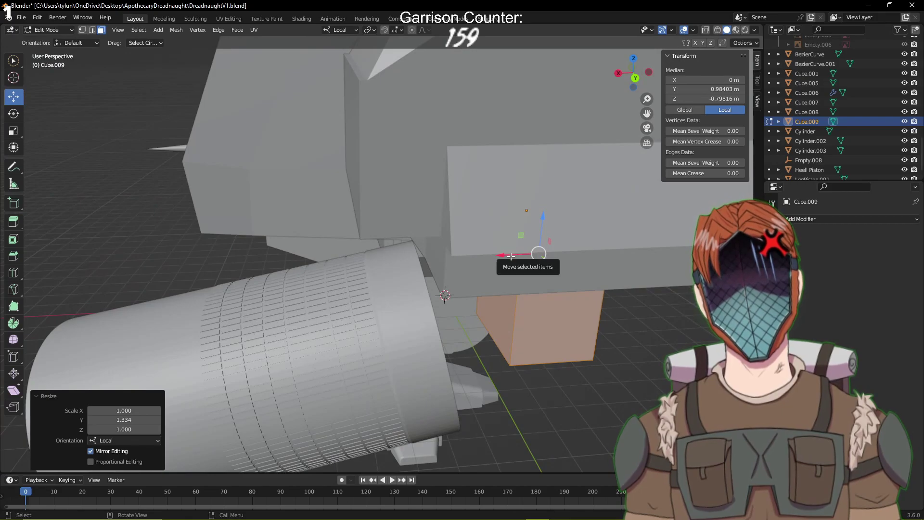
pyautogui.press('Tab')
pyautogui.press('g')
pyautogui.press('x')
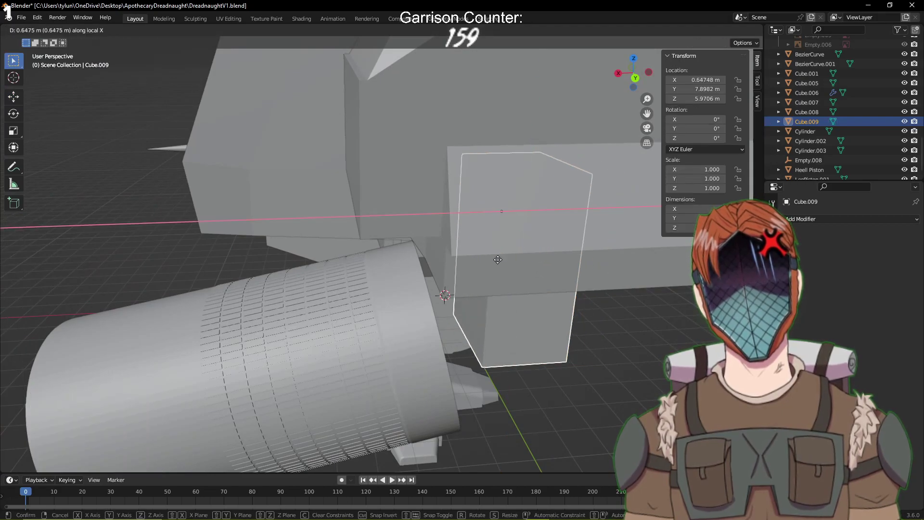
pyautogui.click(368, 258)
pyautogui.hotkey('ctrl', 's')
# Lower the block about 0.53 m along its local Z axis and save the file
pyautogui.moveTo(364, 258); pyautogui.dragTo(395, 264, button='middle')
pyautogui.press('g')
pyautogui.press('z')
pyautogui.click(486, 281)
pyautogui.hotkey('ctrl', 's')
# Tilt the block about 5.7° in the front-facing view and move it about -0.19 m in Y and 0.23 m in Z
pyautogui.scroll(-8, 502, 252)
pyautogui.scroll(3, 254, 272)
pyautogui.keyDown('shift'); pyautogui.moveTo(254, 271); pyautogui.dragTo(436, 265, button='middle'); pyautogui.keyUp('shift')
pyautogui.scroll(4, 435, 269)
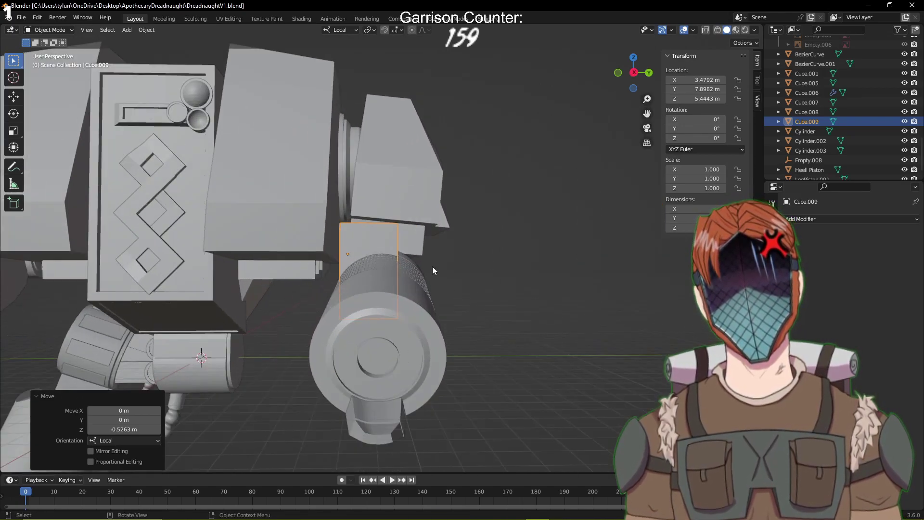
pyautogui.press('r')
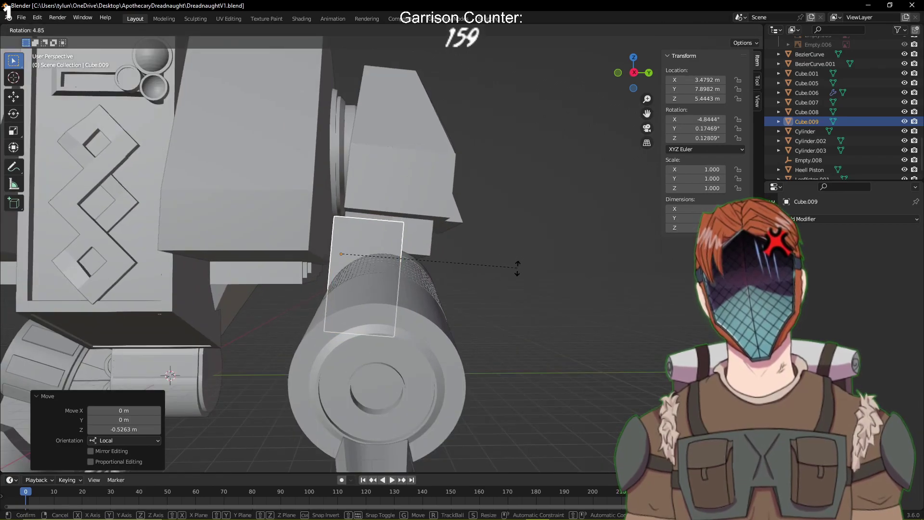
pyautogui.click(516, 270)
pyautogui.press('g')
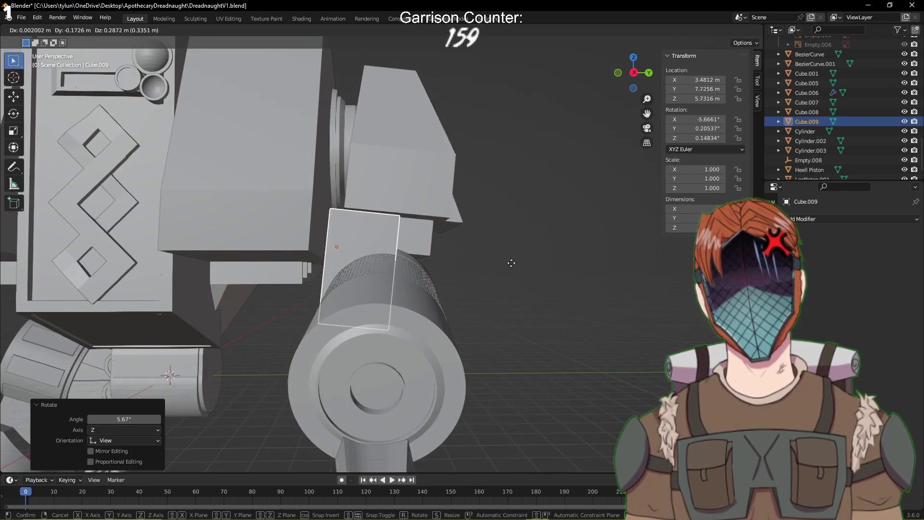
pyautogui.click(512, 268)
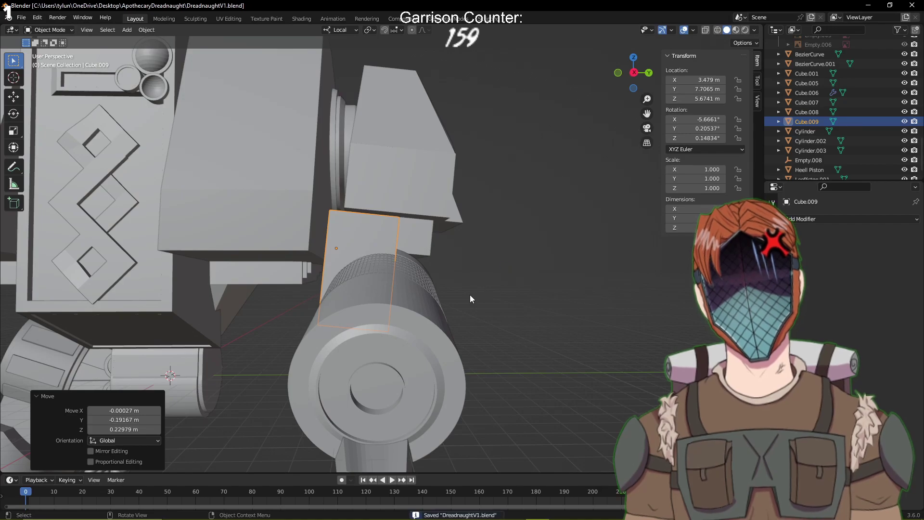
# Raise the connecting block's bottom face about 1.61 m along local Z and save the file
pyautogui.press('Tab')
pyautogui.moveTo(470, 295); pyautogui.dragTo(319, 311, button='middle')
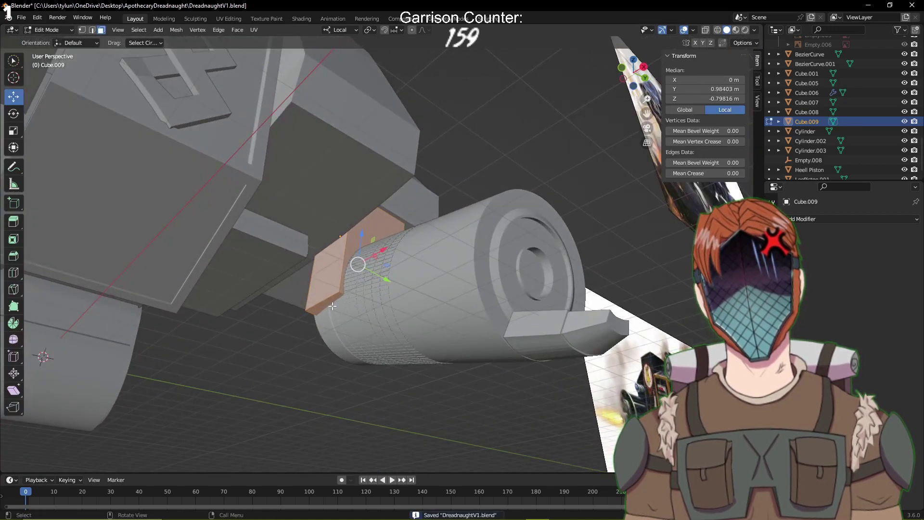
pyautogui.click(323, 304)
pyautogui.press('KP_3')
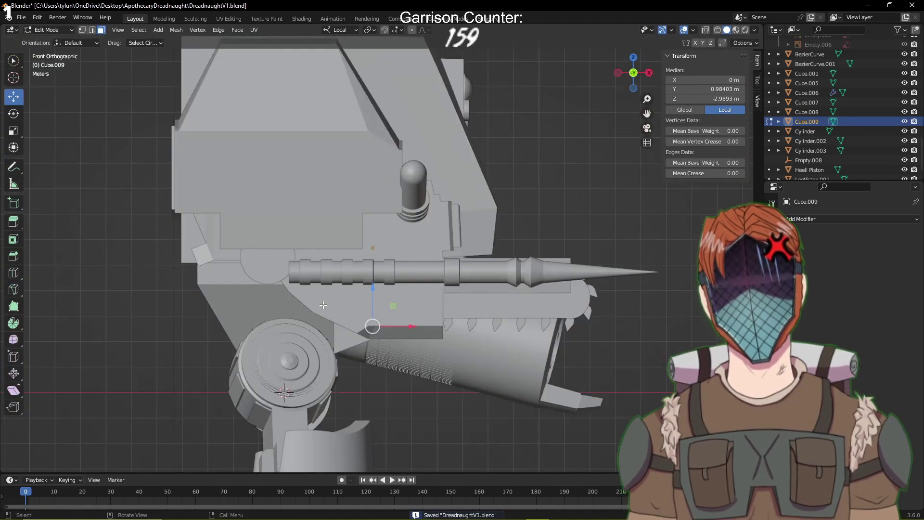
pyautogui.press('g')
pyautogui.press('z')
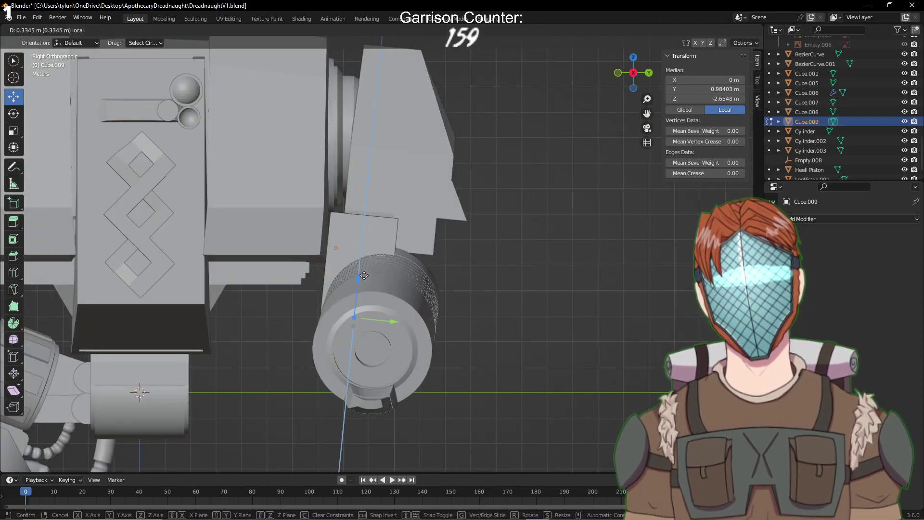
pyautogui.click(371, 249)
pyautogui.hotkey('ctrl', 's')
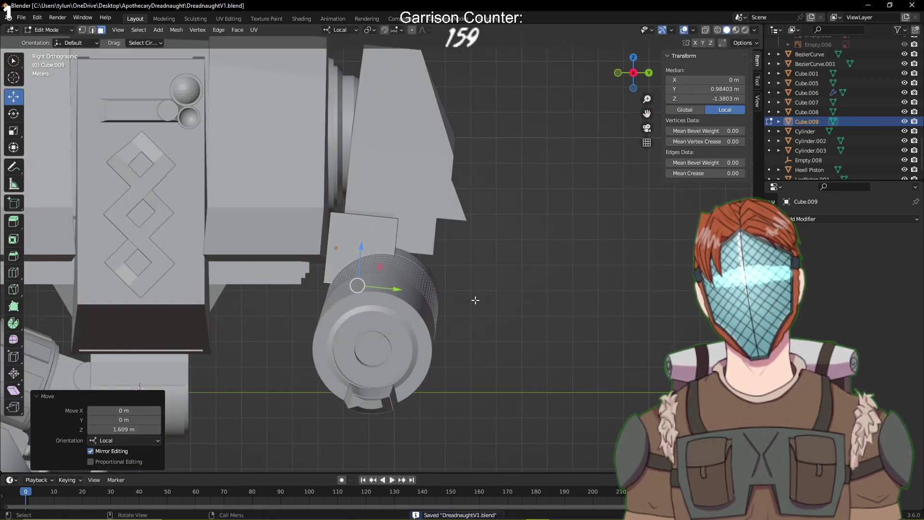
# Try beveling the block's lower outer edge by 2.51 m with 26 segments and a shape of about 0.143
pyautogui.moveTo(442, 297); pyautogui.dragTo(433, 306, button='middle')
pyautogui.scroll(2, 434, 306)
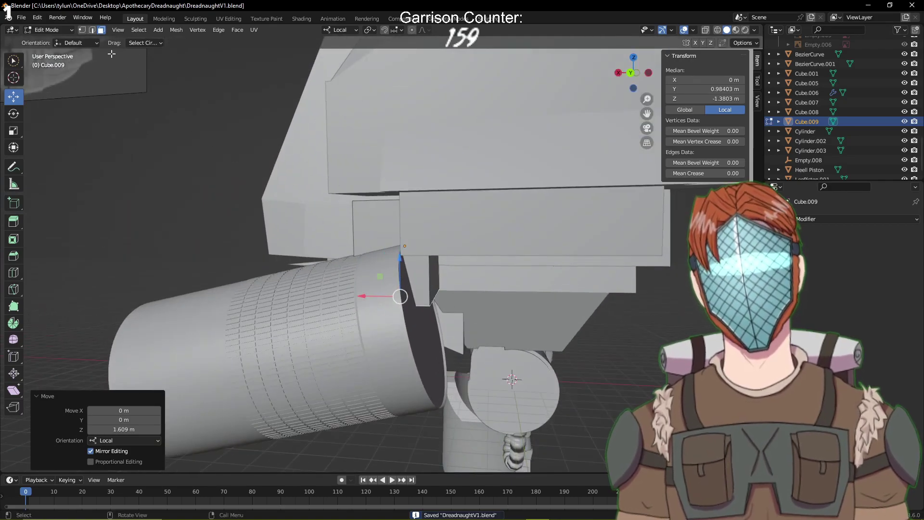
pyautogui.press('2')
pyautogui.click(420, 305)
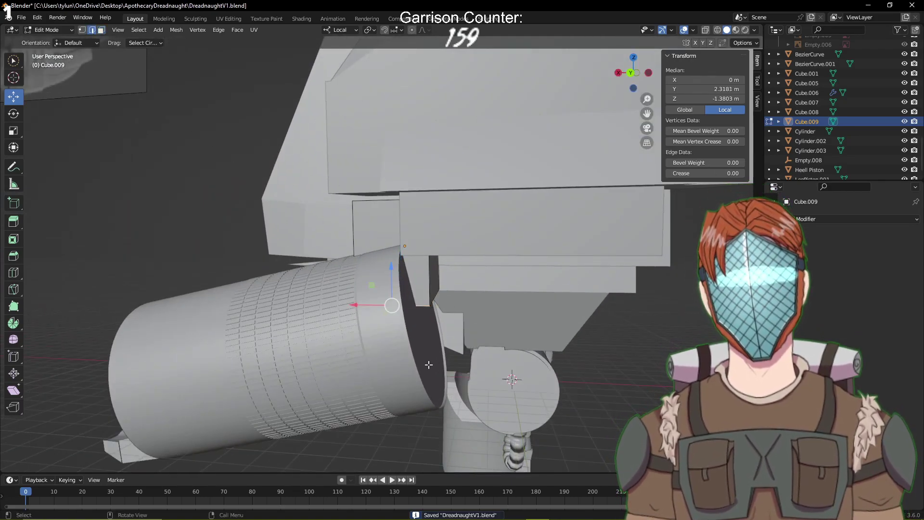
pyautogui.click(14, 257)
pyautogui.moveTo(206, 250); pyautogui.dragTo(329, 371, button='middle')
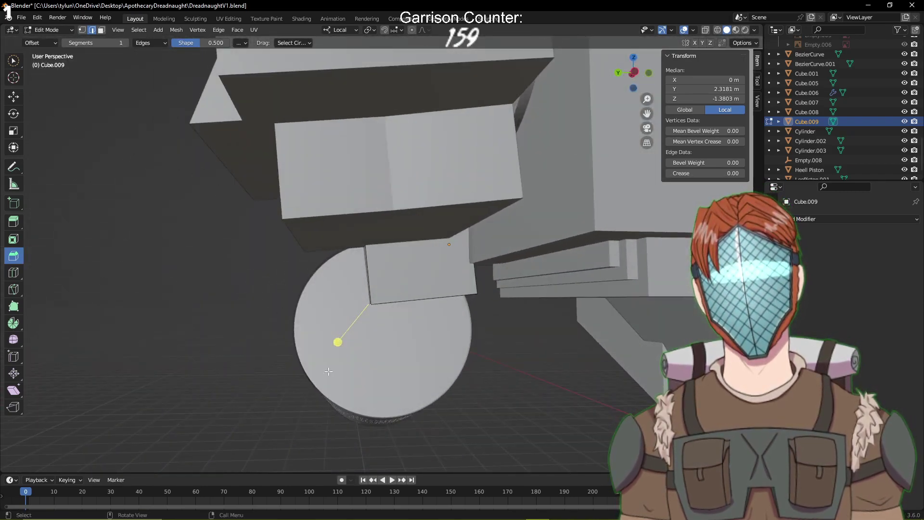
pyautogui.moveTo(339, 345); pyautogui.dragTo(231, 369)
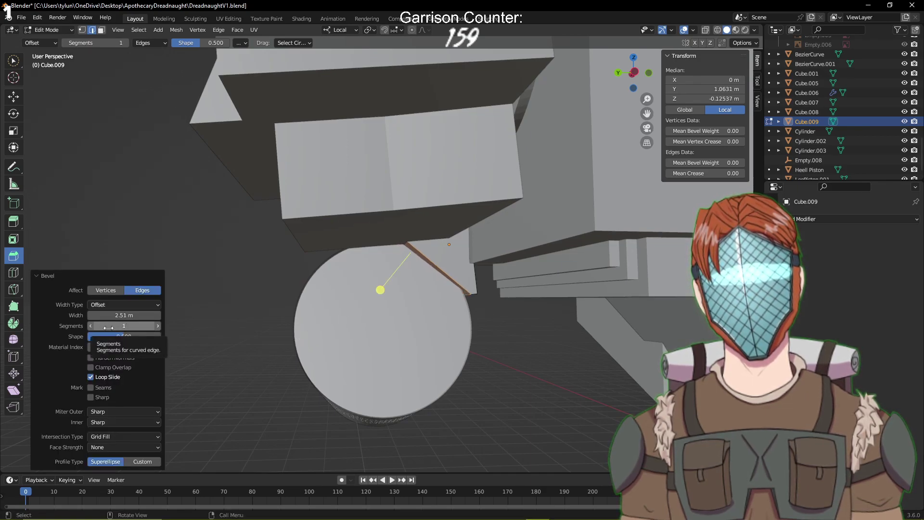
pyautogui.moveTo(124, 326); pyautogui.dragTo(161, 326)
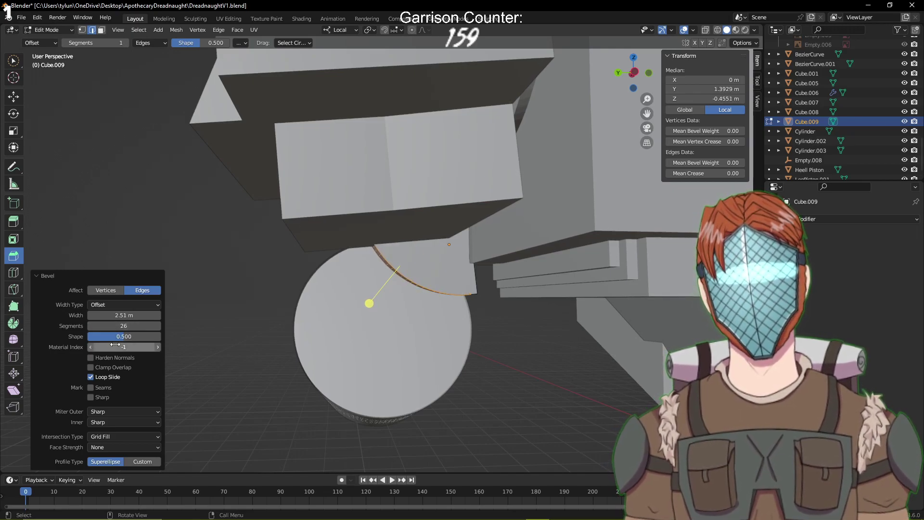
pyautogui.moveTo(121, 337); pyautogui.dragTo(92, 337)
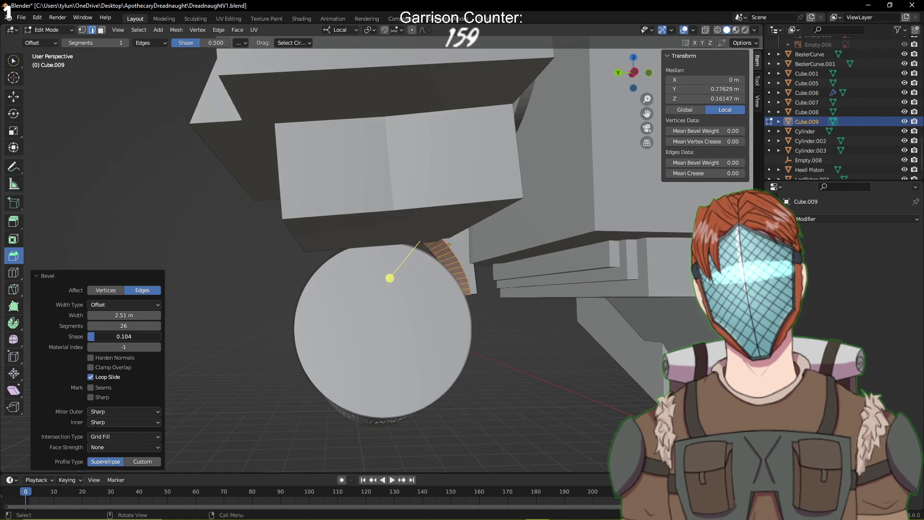
pyautogui.moveTo(183, 334); pyautogui.dragTo(419, 267, button='middle')
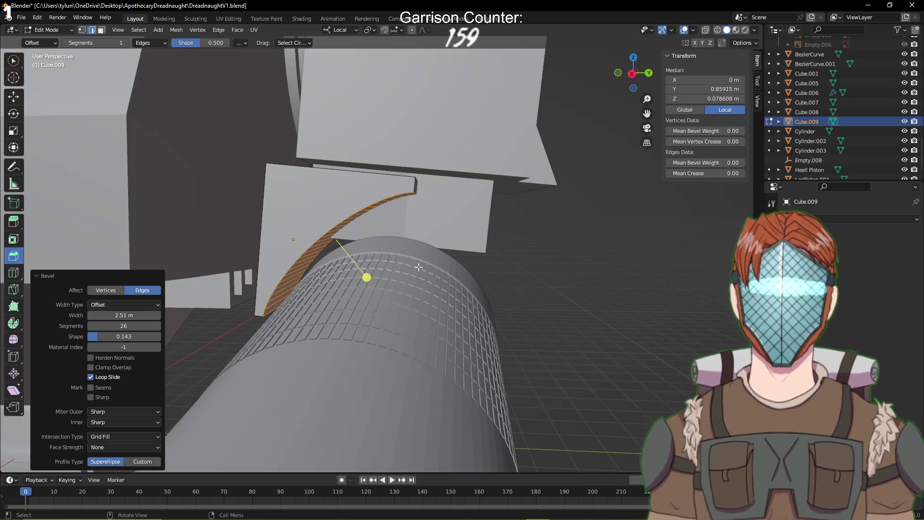
pyautogui.moveTo(362, 278); pyautogui.dragTo(345, 273)
pyautogui.moveTo(345, 273); pyautogui.dragTo(461, 282, button='middle')
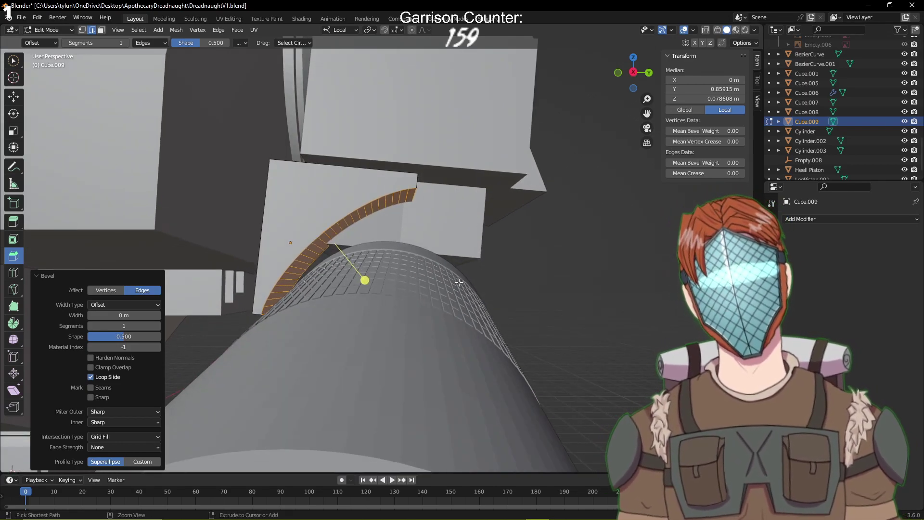
pyautogui.hotkey('ctrl', 'z')
pyautogui.hotkey('ctrl', 'z')
# Bevel the block's lower outer edge into an inward arch with width 2.26 m, 18 segments and shape 0.130, and save the file
pyautogui.moveTo(432, 362); pyautogui.dragTo(562, 383)
pyautogui.moveTo(124, 326); pyautogui.dragTo(94, 336)
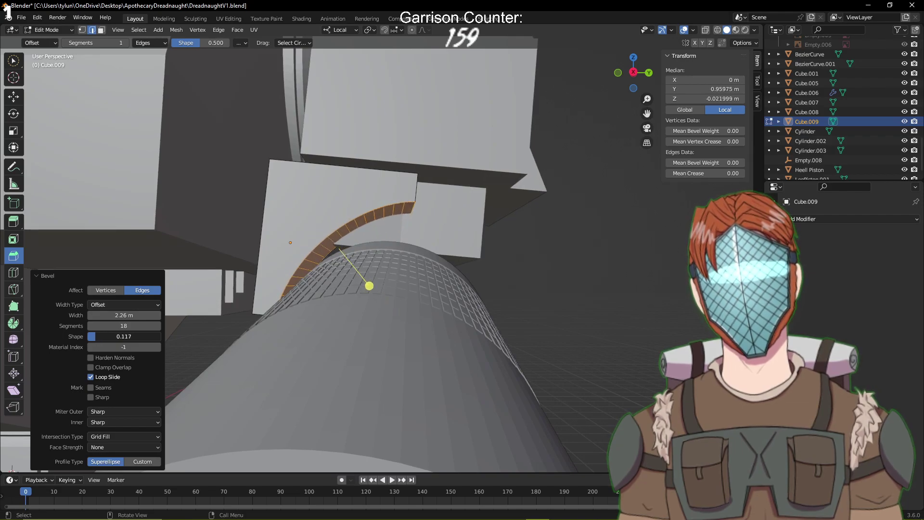
pyautogui.moveTo(434, 217); pyautogui.dragTo(398, 228, button='middle')
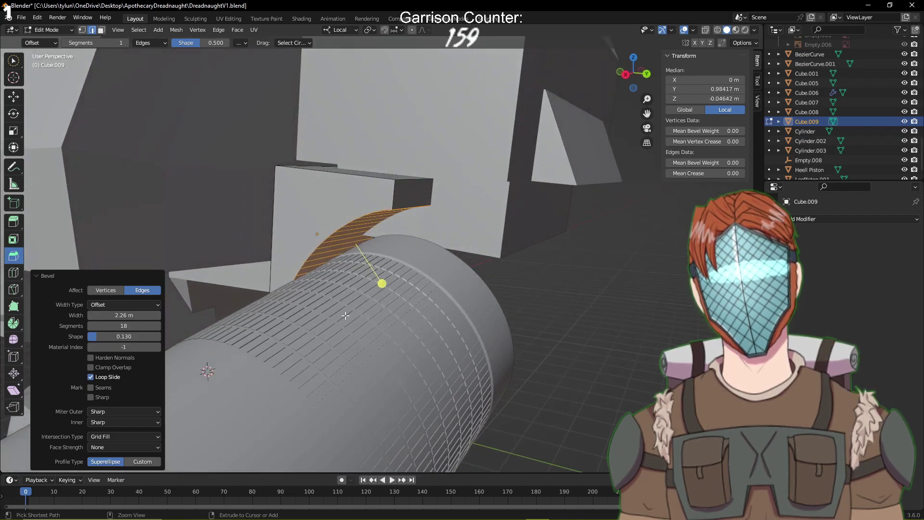
pyautogui.hotkey('ctrl', 's')
# Select the block's small outer end face above the arch, extrude it outward about 1.03 m and save the file
pyautogui.press('Tab')
pyautogui.press('Tab')
pyautogui.click(410, 195)
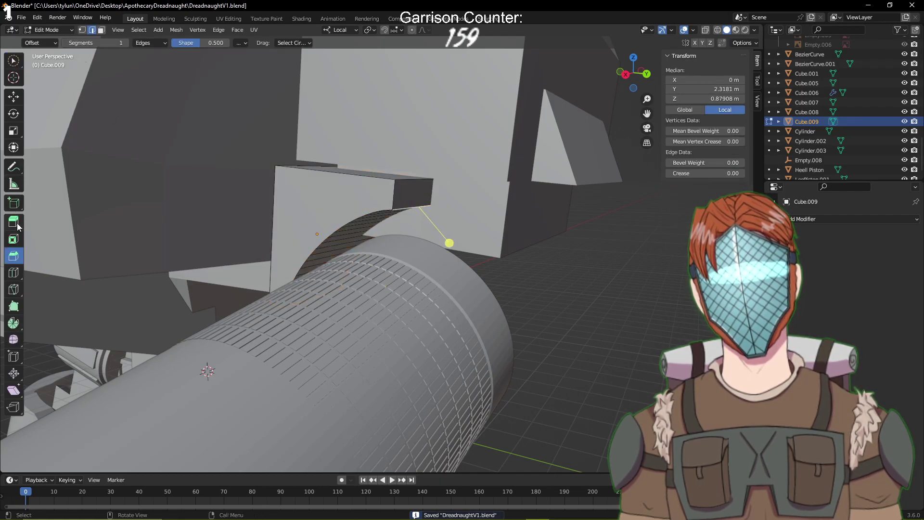
pyautogui.click(14, 97)
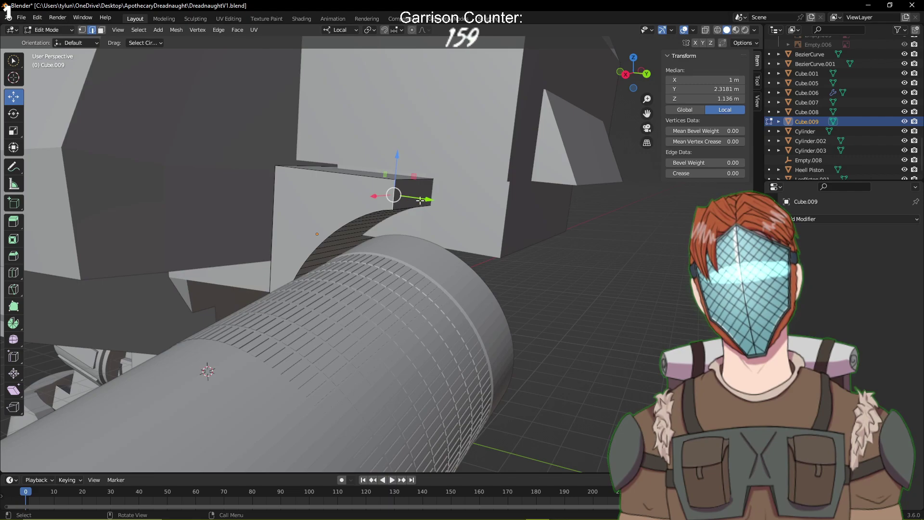
pyautogui.press('3')
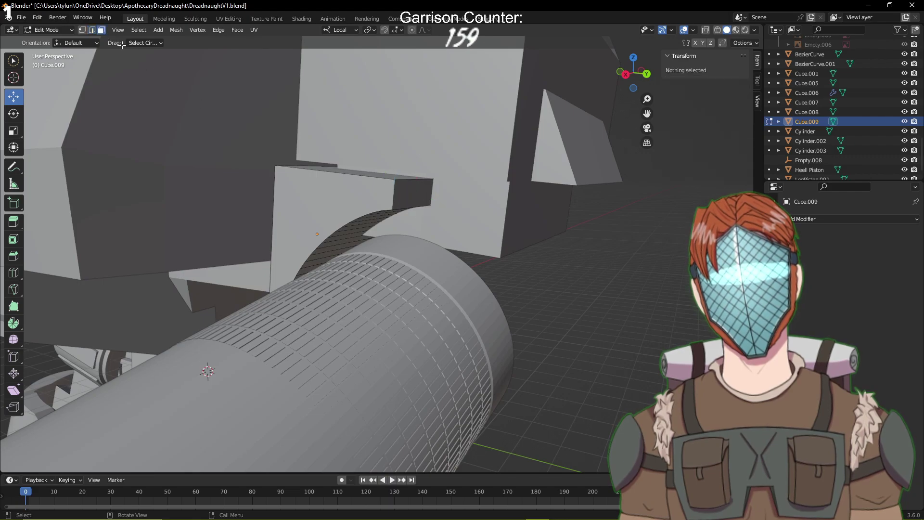
pyautogui.click(411, 196)
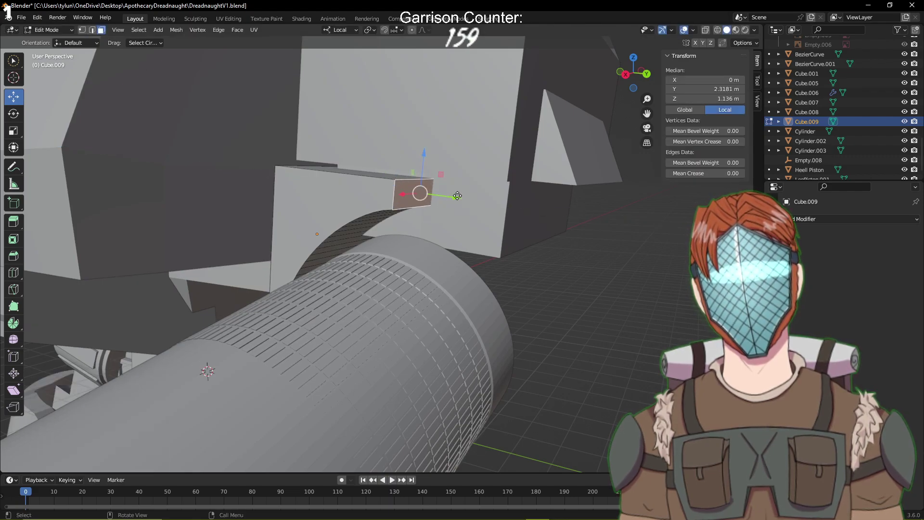
pyautogui.moveTo(458, 196); pyautogui.dragTo(511, 206)
pyautogui.moveTo(510, 206); pyautogui.dragTo(562, 219, button='middle')
pyautogui.hotkey('ctrl', 's')
pyautogui.moveTo(498, 203)
pyautogui.mouseDown()
pyautogui.moveTo(457, 201)
pyautogui.moveTo(510, 201)
pyautogui.mouseUp()
pyautogui.press('e')
pyautogui.moveTo(510, 201); pyautogui.dragTo(514, 247, button='middle')
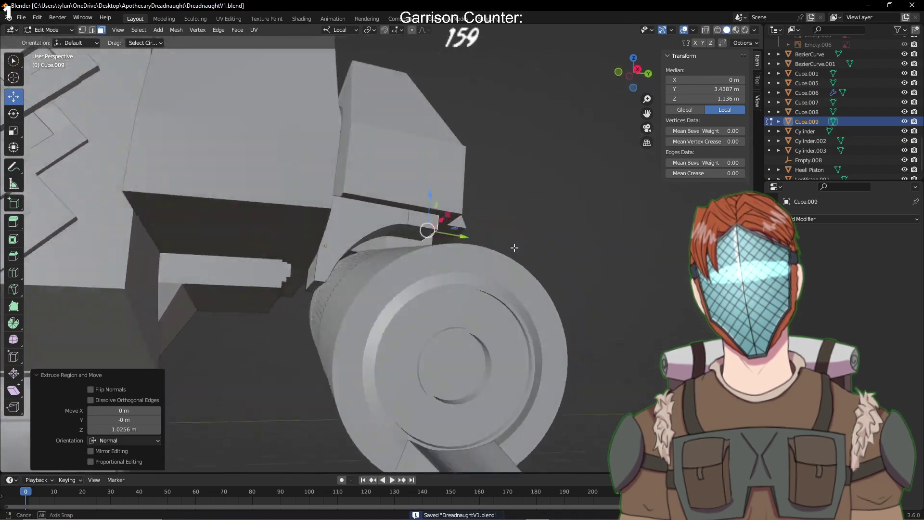
# Select the underside faces of the shoulder armour, including the underside of its flared outer rim, for editing
pyautogui.scroll(-8, 514, 248)
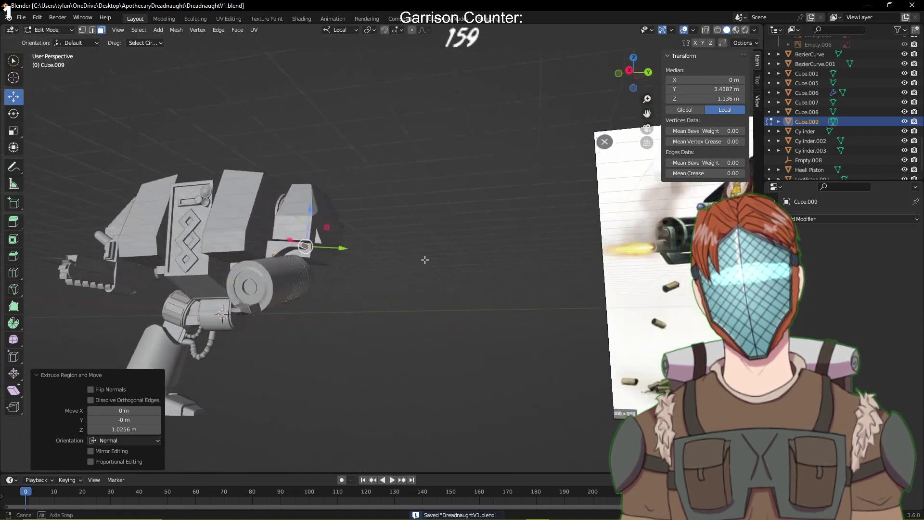
pyautogui.moveTo(425, 260); pyautogui.dragTo(437, 265, button='middle')
pyautogui.keyDown('shift'); pyautogui.moveTo(437, 264); pyautogui.dragTo(412, 316, button='middle'); pyautogui.keyUp('shift')
pyautogui.scroll(7, 413, 316)
pyautogui.keyDown('shift'); pyautogui.moveTo(439, 366); pyautogui.dragTo(447, 281, button='middle'); pyautogui.keyUp('shift')
pyautogui.press('Tab')
pyautogui.click(469, 275)
pyautogui.press('Tab')
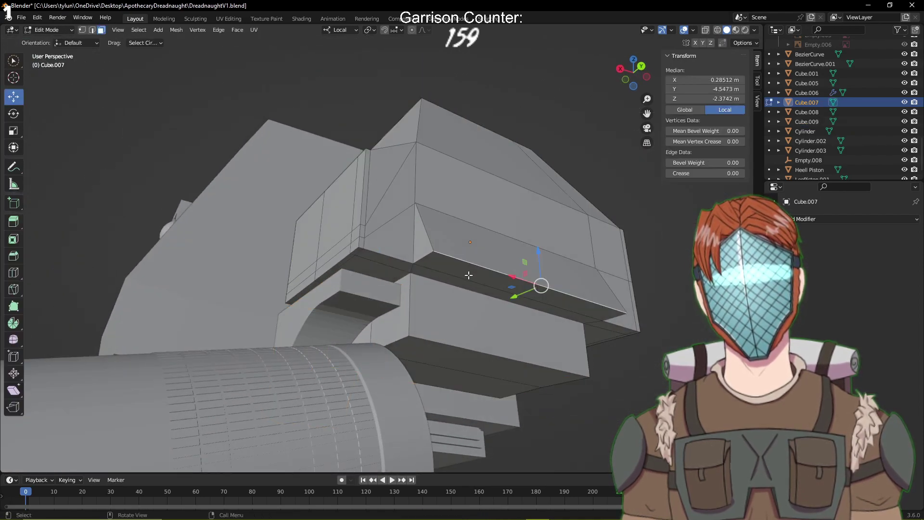
pyautogui.keyDown('shift'); pyautogui.click(547, 300); pyautogui.keyUp('shift')
pyautogui.keyDown('shift'); pyautogui.click(549, 308); pyautogui.keyUp('shift')
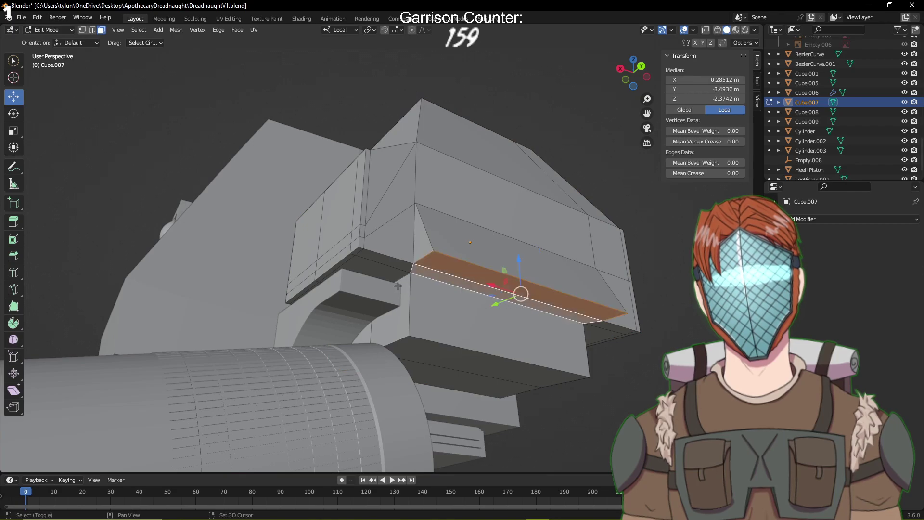
pyautogui.moveTo(549, 306); pyautogui.dragTo(456, 305, button='middle')
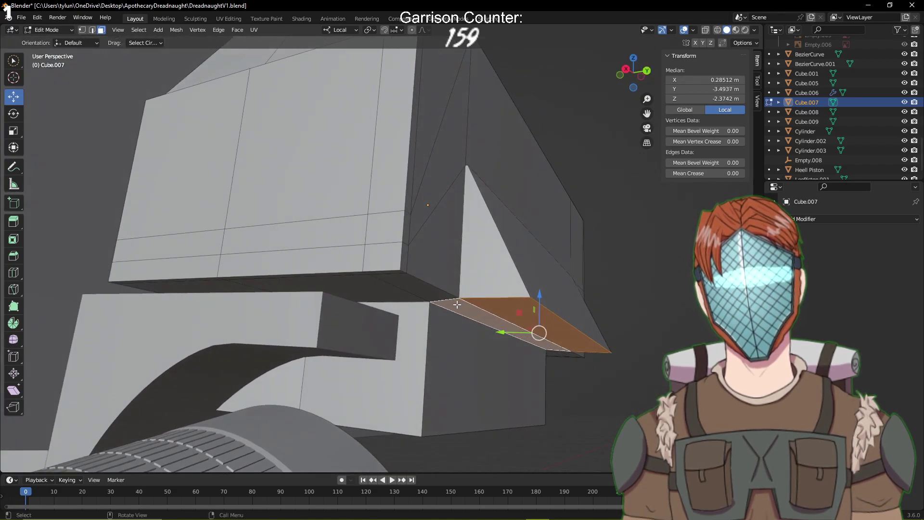
pyautogui.keyDown('shift'); pyautogui.click(432, 291); pyautogui.keyUp('shift')
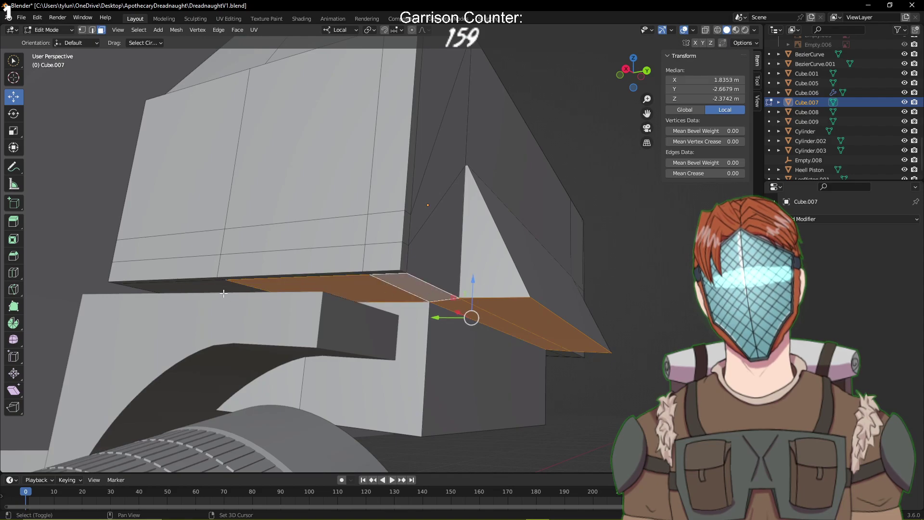
# Try extruding the shoulder armour's selected underside faces about 0.5 m downward, including the flared rim
pyautogui.press('e')
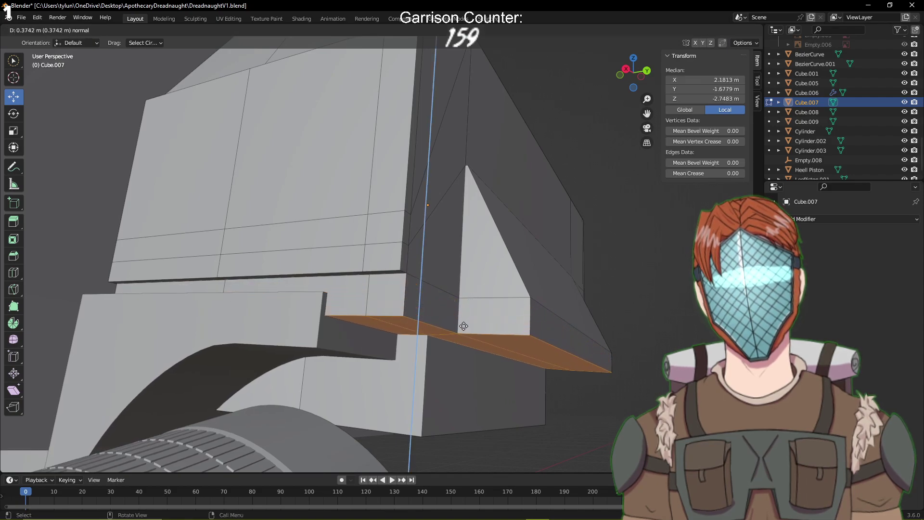
pyautogui.click(460, 335)
pyautogui.scroll(-4, 491, 336)
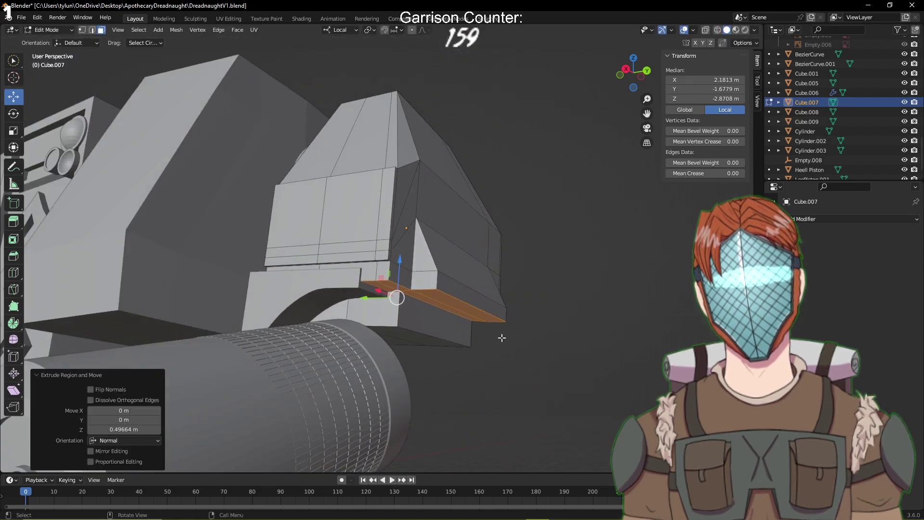
pyautogui.keyDown('shift'); pyautogui.moveTo(567, 338); pyautogui.dragTo(361, 308, button='middle'); pyautogui.keyUp('shift')
pyautogui.scroll(-4, 353, 303)
pyautogui.keyDown('shift'); pyautogui.moveTo(414, 296); pyautogui.dragTo(611, 328, button='middle'); pyautogui.keyUp('shift')
pyautogui.scroll(-3, 284, 277)
pyautogui.scroll(4, 554, 347)
pyautogui.keyDown('shift'); pyautogui.moveTo(498, 416); pyautogui.dragTo(483, 326, button='middle'); pyautogui.keyUp('shift')
pyautogui.scroll(5, 483, 326)
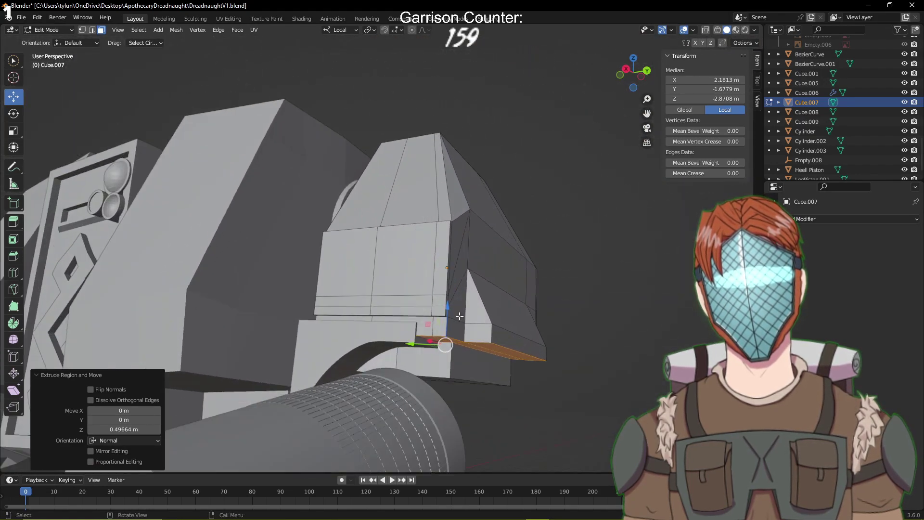
pyautogui.hotkey('ctrl', 'z')
# Exclude the flared rim from the selection, extrude the remaining underside faces of the shoulder armour downward and save the file
pyautogui.keyDown('shift'); pyautogui.moveTo(548, 347); pyautogui.dragTo(493, 327, button='middle'); pyautogui.keyUp('shift')
pyautogui.scroll(2, 489, 336)
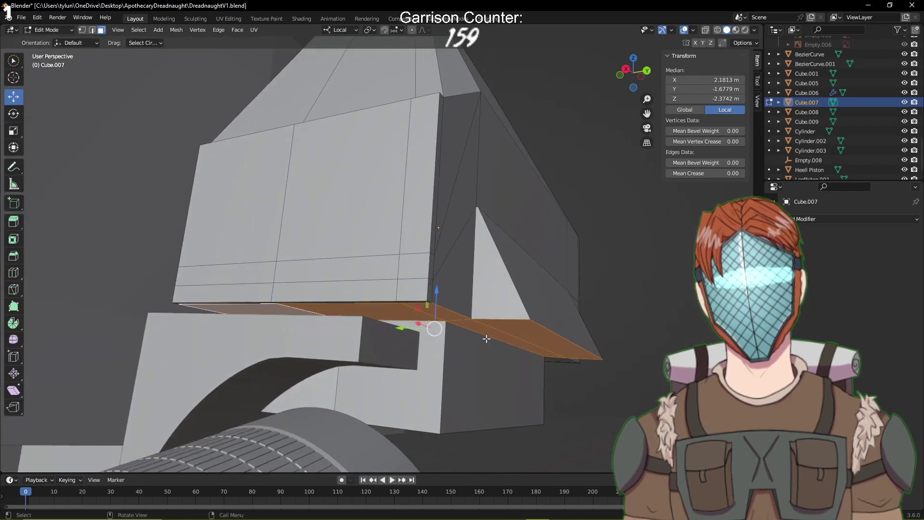
pyautogui.click(487, 335)
pyautogui.keyDown('shift'); pyautogui.click(440, 316); pyautogui.keyUp('shift')
pyautogui.keyDown('shift'); pyautogui.click(421, 316); pyautogui.keyUp('shift')
pyautogui.keyDown('shift'); pyautogui.click(291, 312); pyautogui.keyUp('shift')
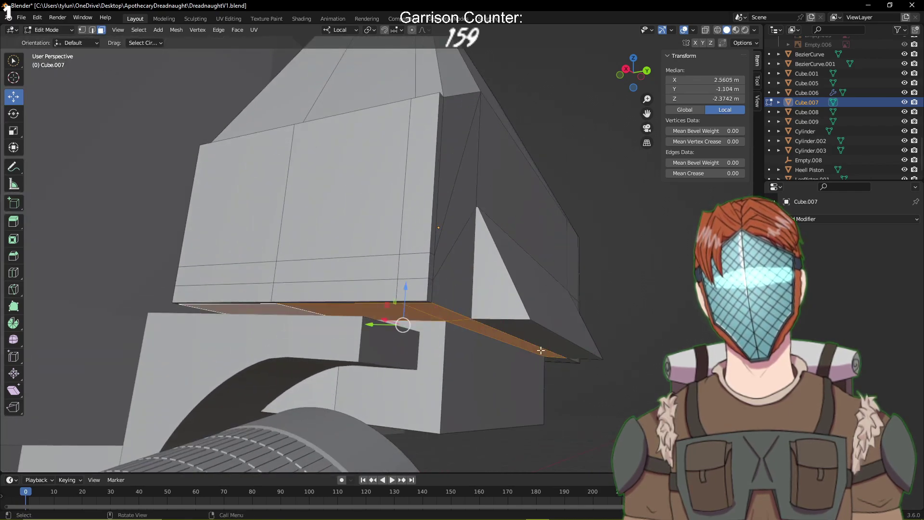
pyautogui.keyDown('shift'); pyautogui.moveTo(541, 348); pyautogui.dragTo(378, 284, button='middle'); pyautogui.keyUp('shift')
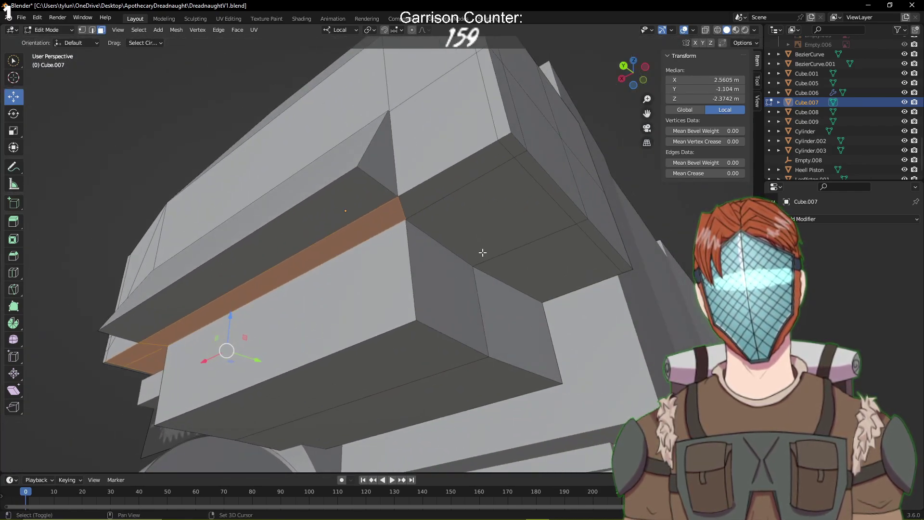
pyautogui.press('e')
pyautogui.click(477, 272)
pyautogui.moveTo(476, 273); pyautogui.dragTo(431, 314, button='middle')
pyautogui.scroll(-5, 421, 295)
pyautogui.press('Tab')
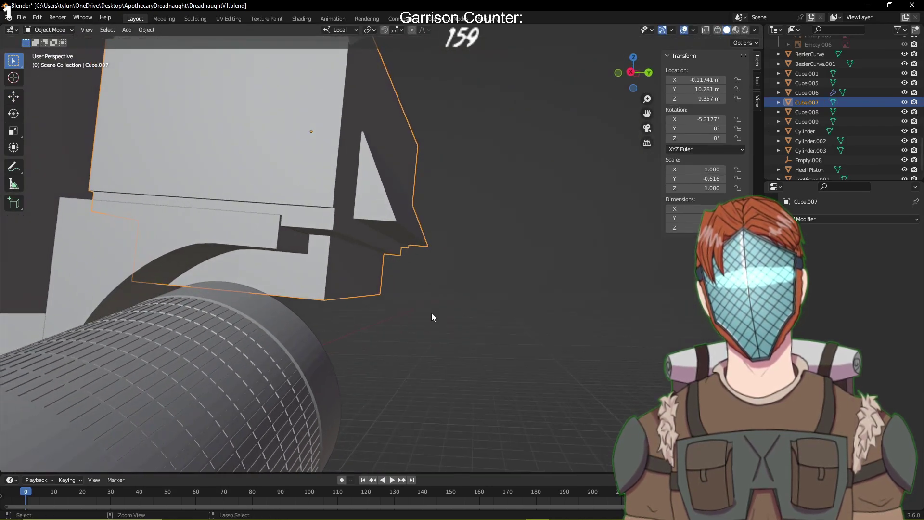
pyautogui.scroll(-4, 432, 314)
pyautogui.hotkey('ctrl', 's')
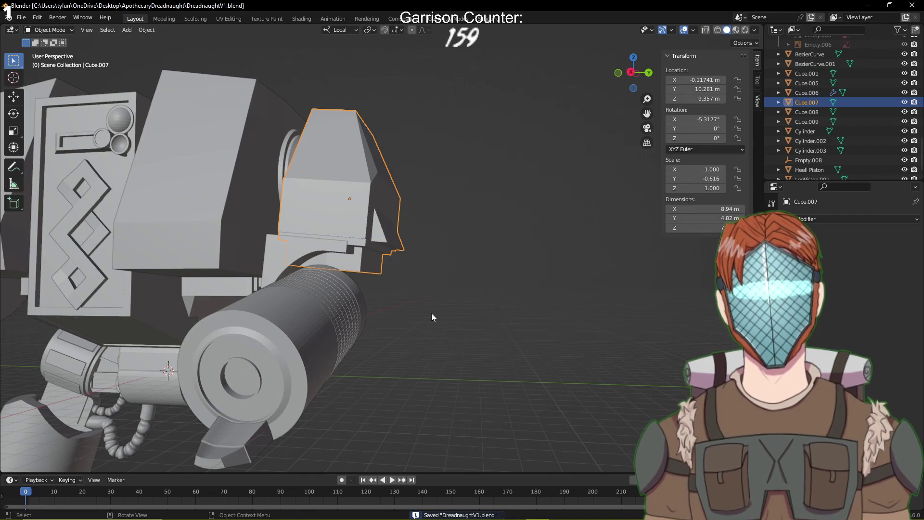
pyautogui.scroll(-1, 372, 245)
pyautogui.moveTo(372, 244); pyautogui.dragTo(288, 229, button='middle')
pyautogui.scroll(4, 354, 269)
pyautogui.press('Tab')
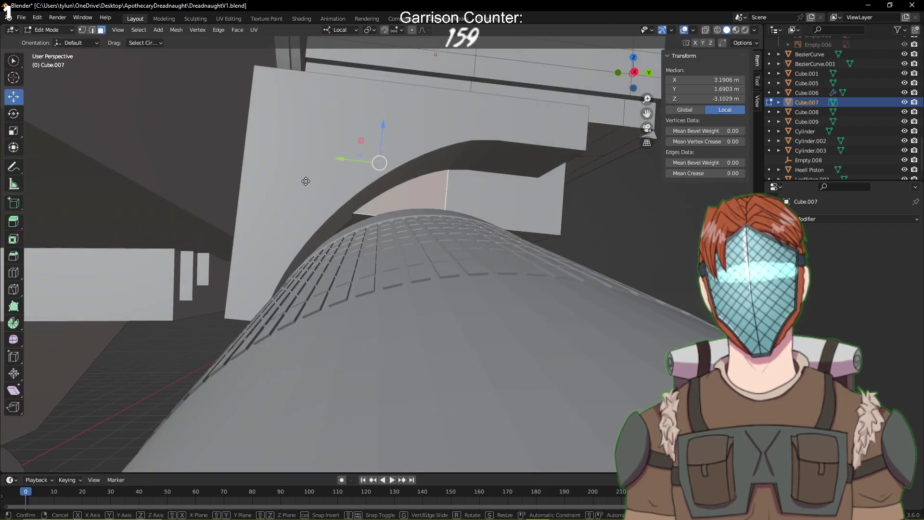
pyautogui.press('g')
pyautogui.click(319, 163)
pyautogui.press('Tab')
# Move the arched connecting block about -0.13 m in Y and -0.32 m in Z, down onto the arm cylinder
pyautogui.click(316, 142)
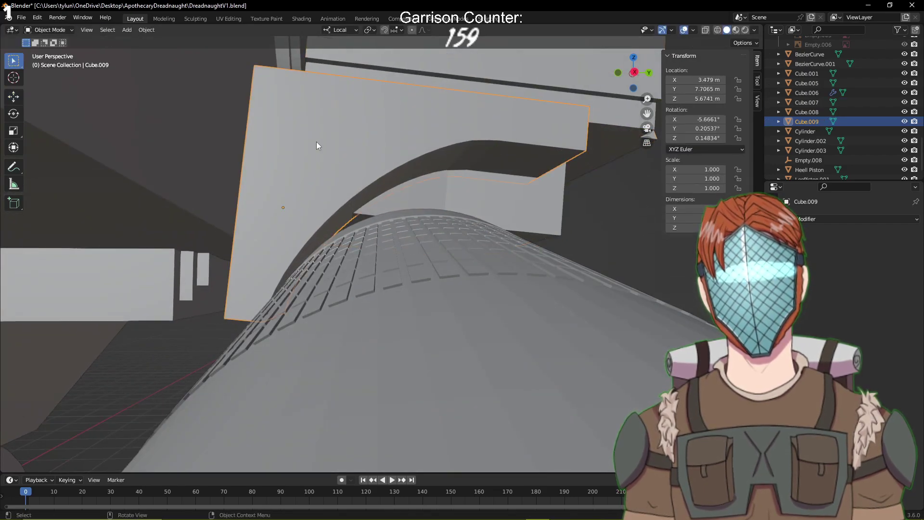
pyautogui.press('g')
pyautogui.click(306, 167)
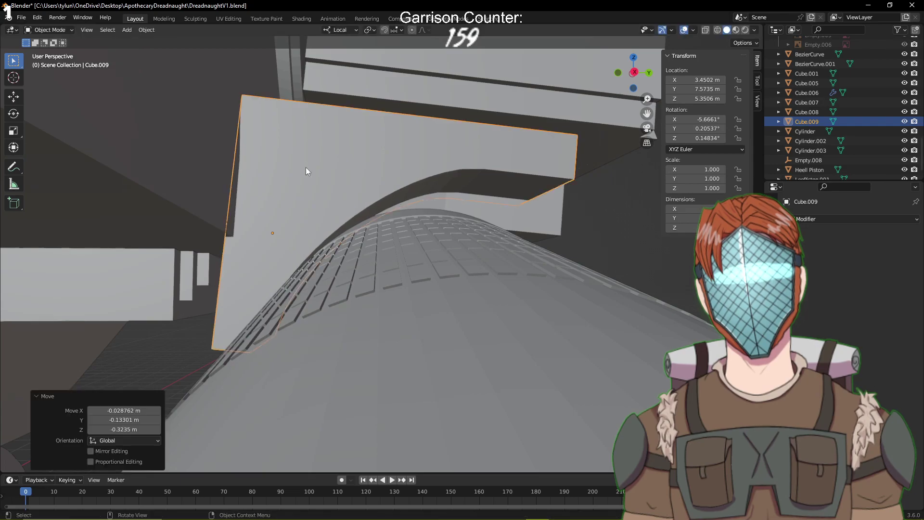
# Deselect the arched connecting block and save the file
pyautogui.moveTo(305, 166); pyautogui.dragTo(432, 210, button='middle')
pyautogui.hotkey('ctrl', 's')
pyautogui.scroll(-5, 433, 217)
pyautogui.moveTo(444, 252); pyautogui.dragTo(469, 225, button='middle')
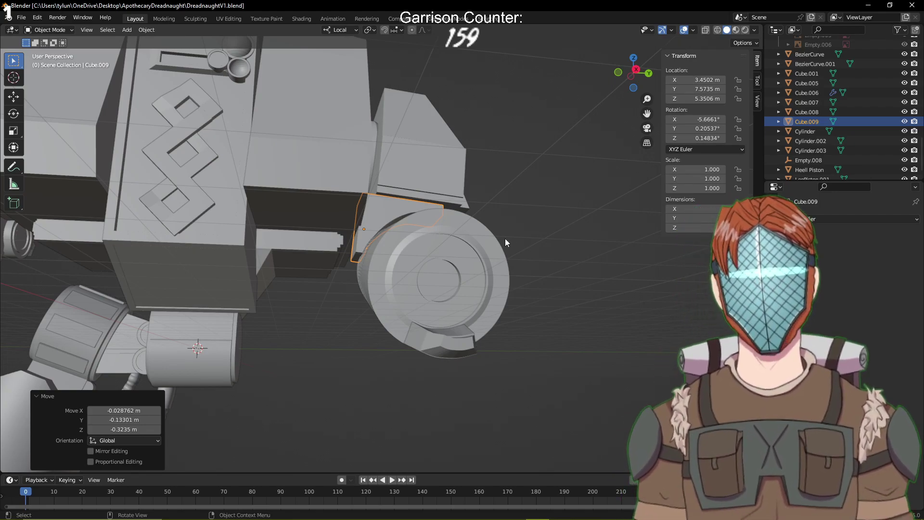
pyautogui.moveTo(504, 238); pyautogui.dragTo(521, 299, button='middle')
pyautogui.click(531, 250)
pyautogui.scroll(-5, 526, 255)
pyautogui.hotkey('ctrl', 's')
pyautogui.scroll(5, 469, 274)
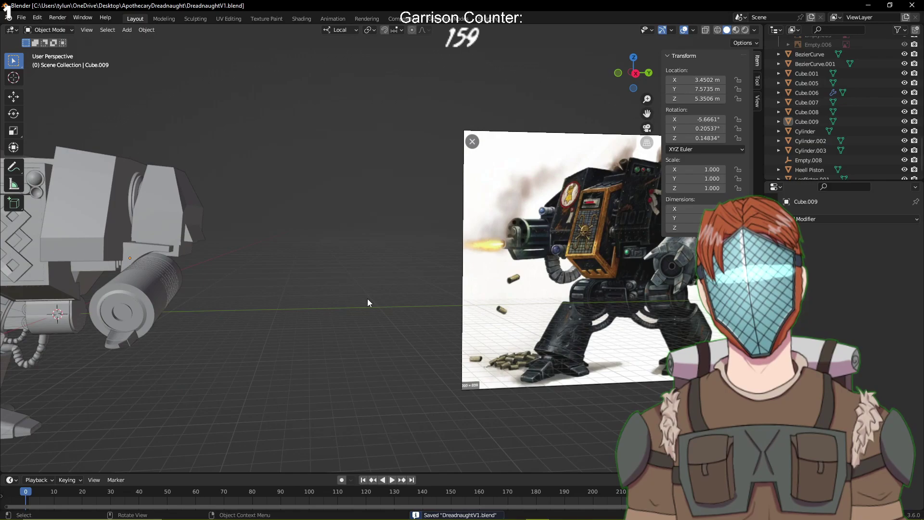
pyautogui.moveTo(368, 300); pyautogui.dragTo(263, 301, button='middle')
pyautogui.scroll(-2, 262, 300)
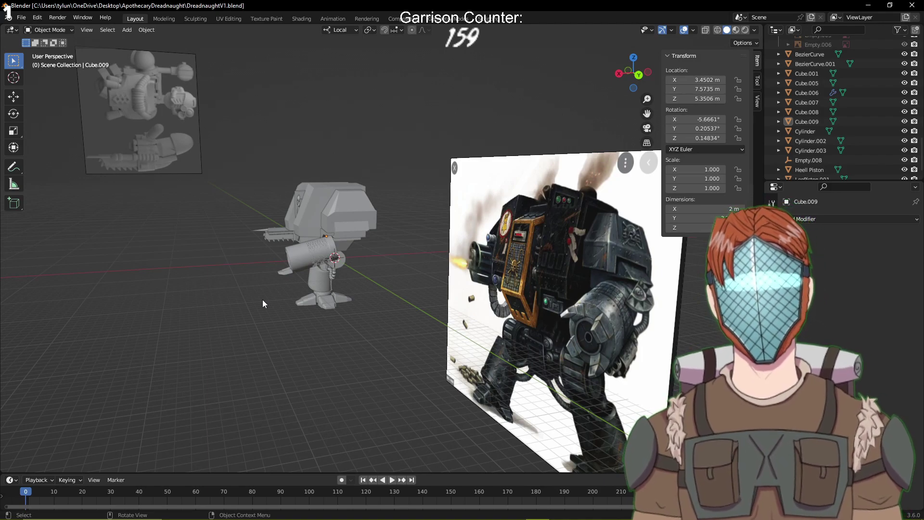
# Select the arm cylinder and try scaling it along its local Z and X axes
pyautogui.scroll(4, 278, 256)
pyautogui.keyDown('shift'); pyautogui.moveTo(373, 268); pyautogui.dragTo(433, 279, button='middle'); pyautogui.keyUp('shift')
pyautogui.scroll(1, 249, 249)
pyautogui.keyDown('shift'); pyautogui.moveTo(249, 250); pyautogui.dragTo(315, 257, button='middle'); pyautogui.keyUp('shift')
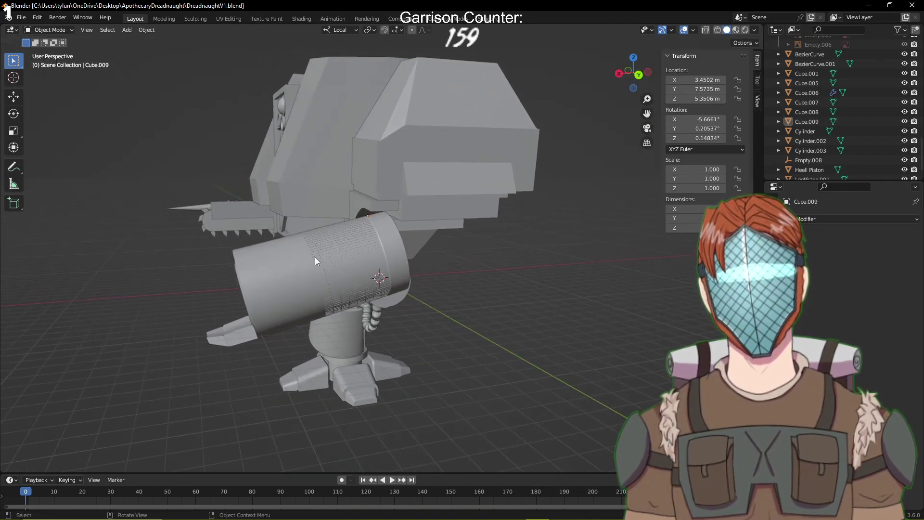
pyautogui.click(315, 258)
pyautogui.press('s')
pyautogui.press('z')
pyautogui.press('z')
pyautogui.press('x')
pyautogui.press('x')
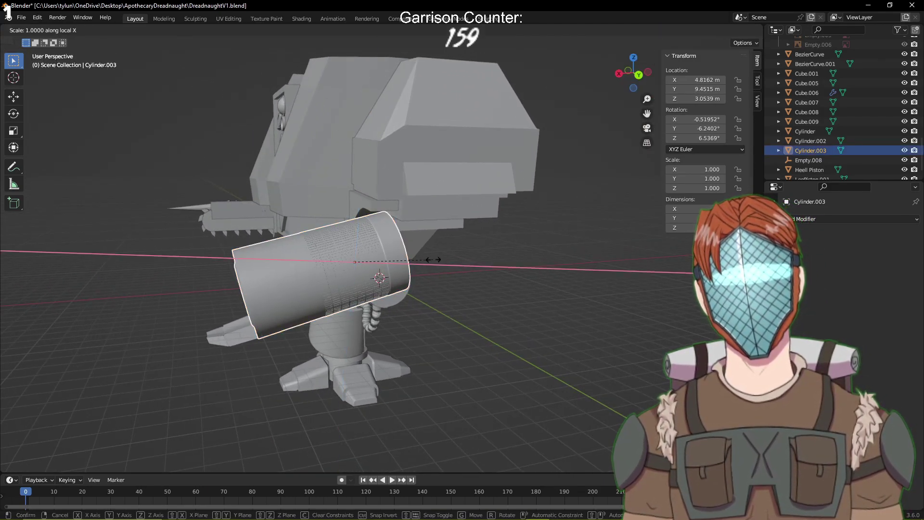
pyautogui.rightClick(433, 259)
pyautogui.scroll(3, 433, 259)
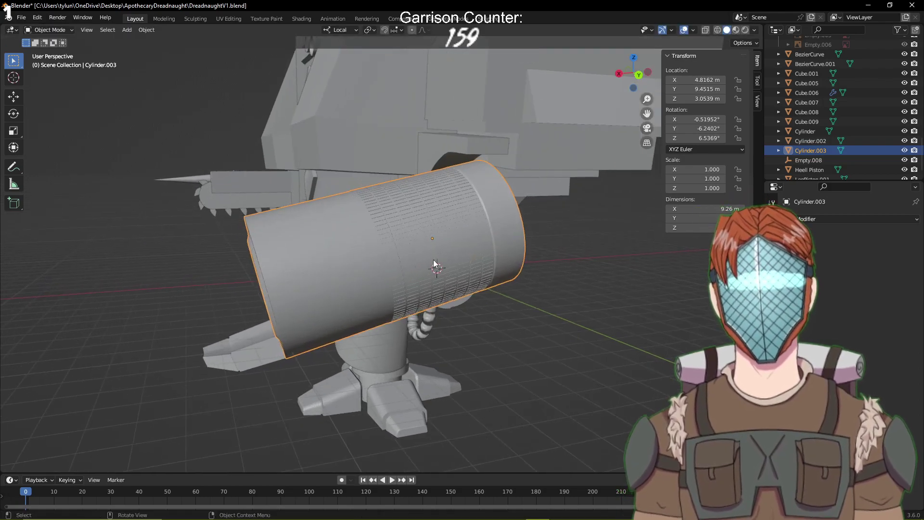
# Scale the arm cylinder by 0.998 along its X axis, using the Normal transform orientation
pyautogui.click(344, 31)
pyautogui.click(331, 80)
pyautogui.press('s')
pyautogui.press('z')
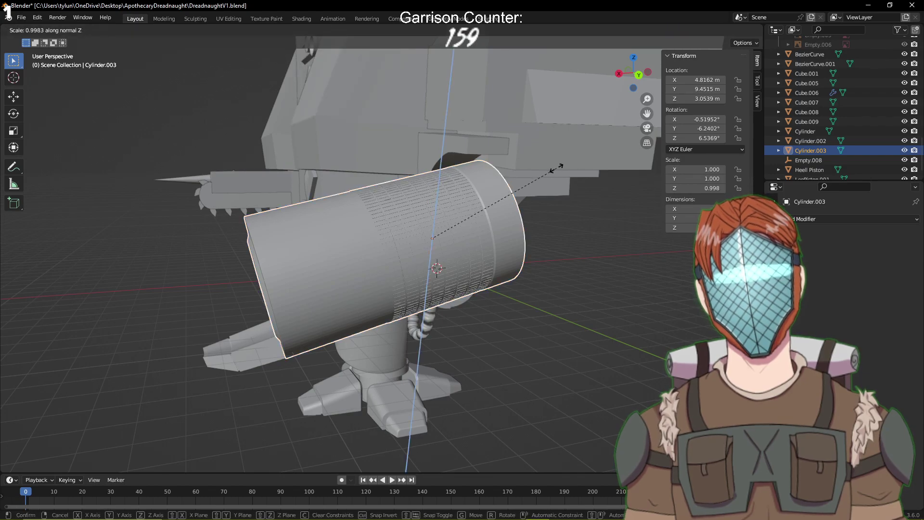
pyautogui.press('y')
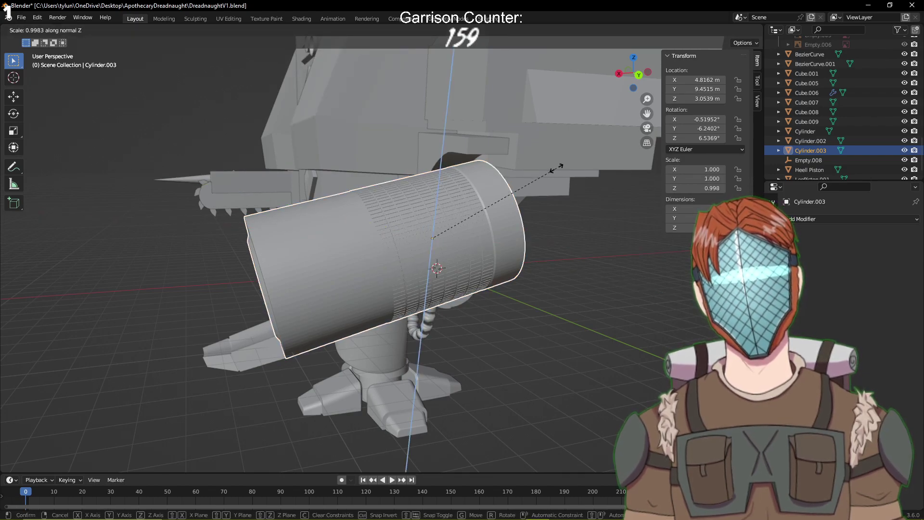
pyautogui.click(557, 167)
pyautogui.moveTo(557, 167); pyautogui.dragTo(518, 201, button='middle')
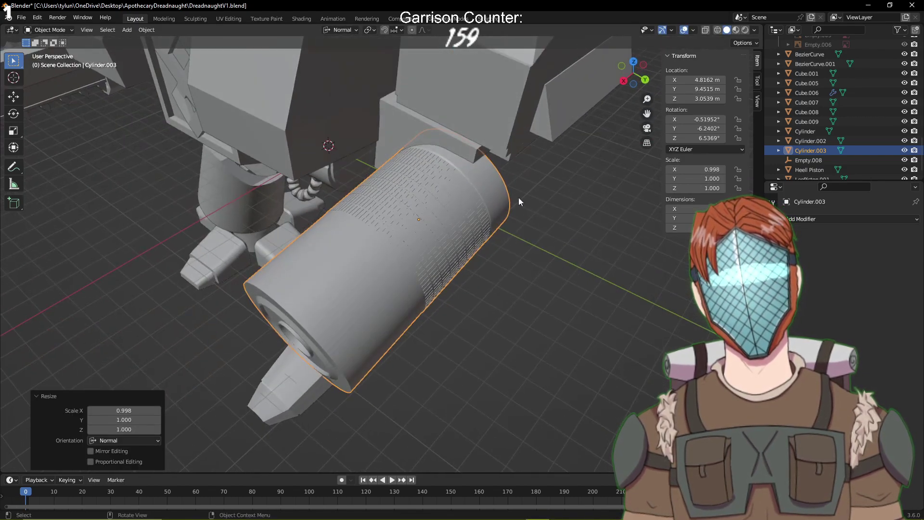
# Switch the transform orientation to Local and try rescaling the arm cylinder
pyautogui.click(341, 24)
pyautogui.click(337, 70)
pyautogui.press('s')
pyautogui.press('z')
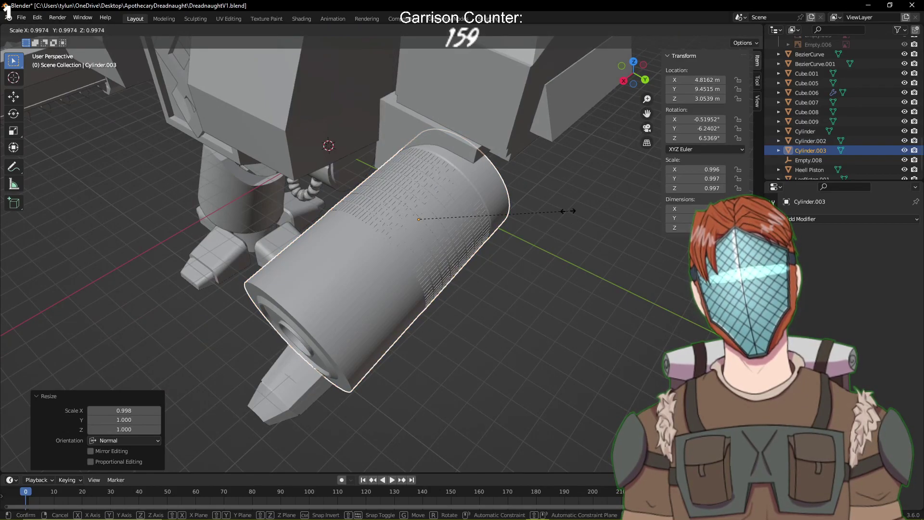
pyautogui.click(520, 209)
pyautogui.moveTo(520, 209); pyautogui.dragTo(481, 177, button='middle')
pyautogui.press('Tab')
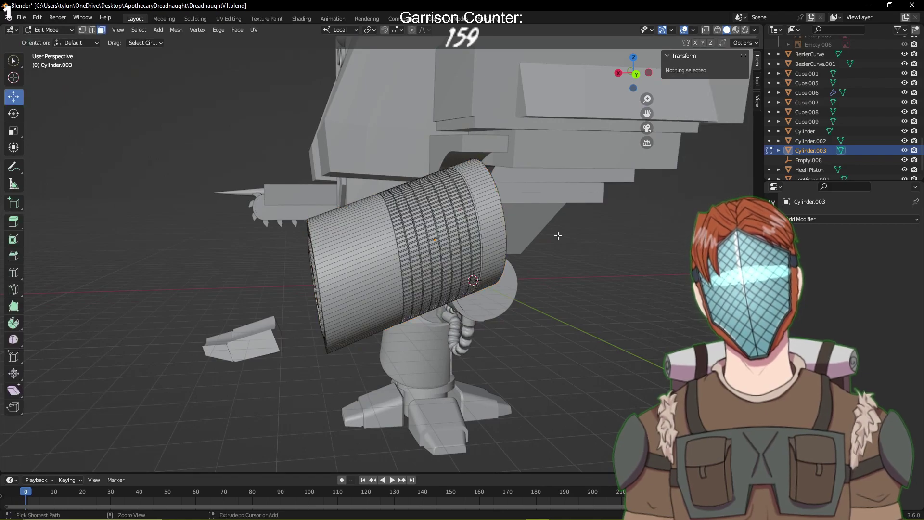
pyautogui.press('Tab')
pyautogui.moveTo(558, 235)
pyautogui.mouseDown(button='middle')
pyautogui.moveTo(574, 242)
pyautogui.moveTo(551, 224)
pyautogui.mouseUp(button='middle')
# Try a uniform reduction of the arm cylinder's size in the Global orientation and undo it
pyautogui.click(340, 30)
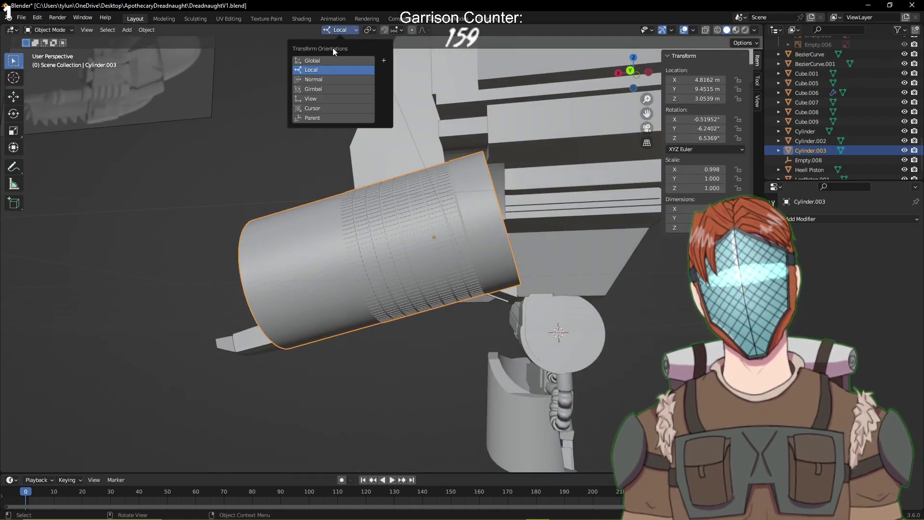
pyautogui.click(336, 71)
pyautogui.press('s')
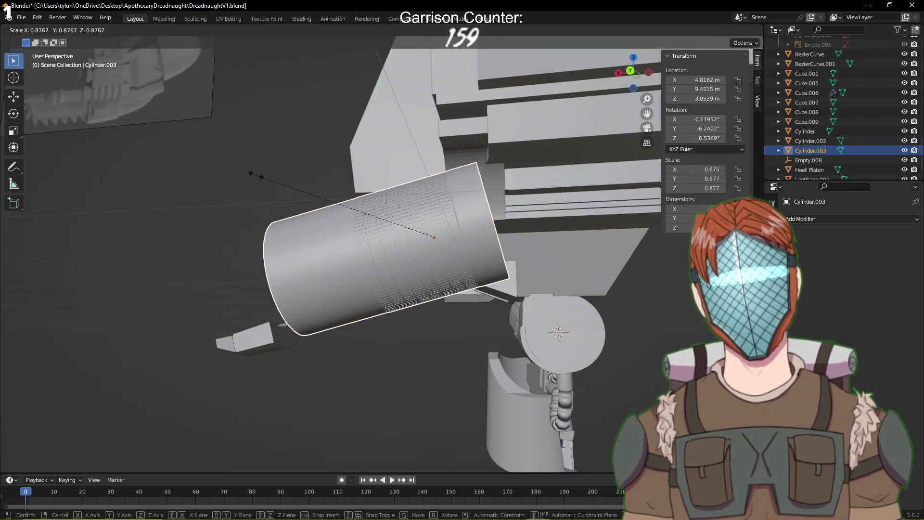
pyautogui.click(276, 175)
pyautogui.hotkey('ctrl', 'z')
# Try scaling the arm cylinder by 0.844 along the global Y axis
pyautogui.press('s')
pyautogui.press('z')
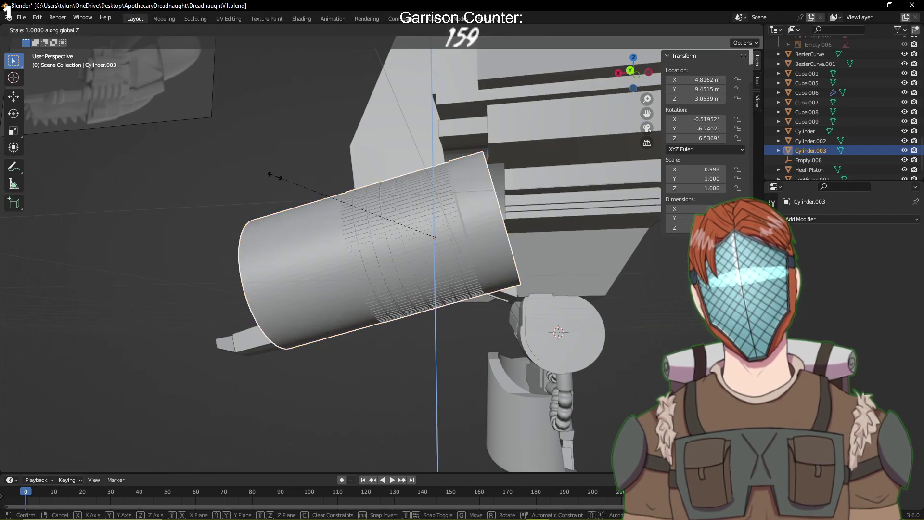
pyautogui.press('x')
pyautogui.click(297, 192)
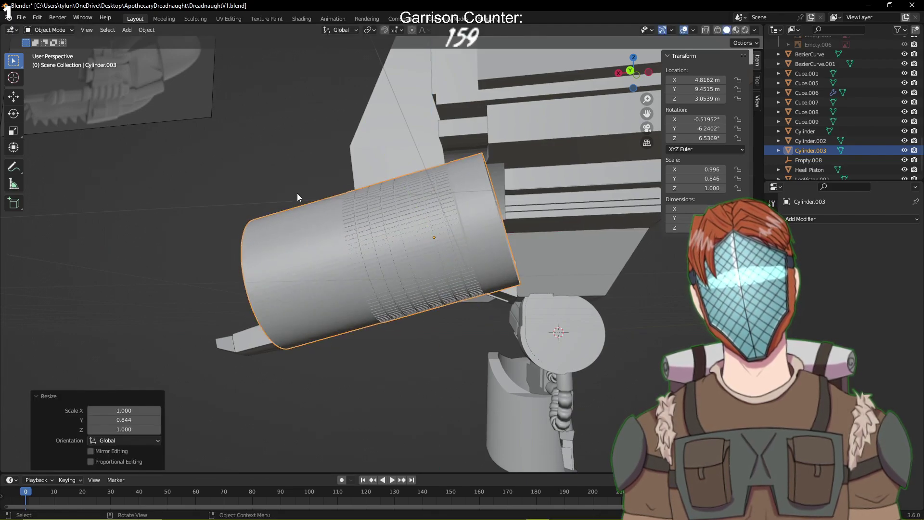
pyautogui.moveTo(297, 193); pyautogui.dragTo(347, 73, button='middle')
# Switch the transform orientation to Normal and try scaling the arm cylinder along its normal X axis
pyautogui.click(337, 30)
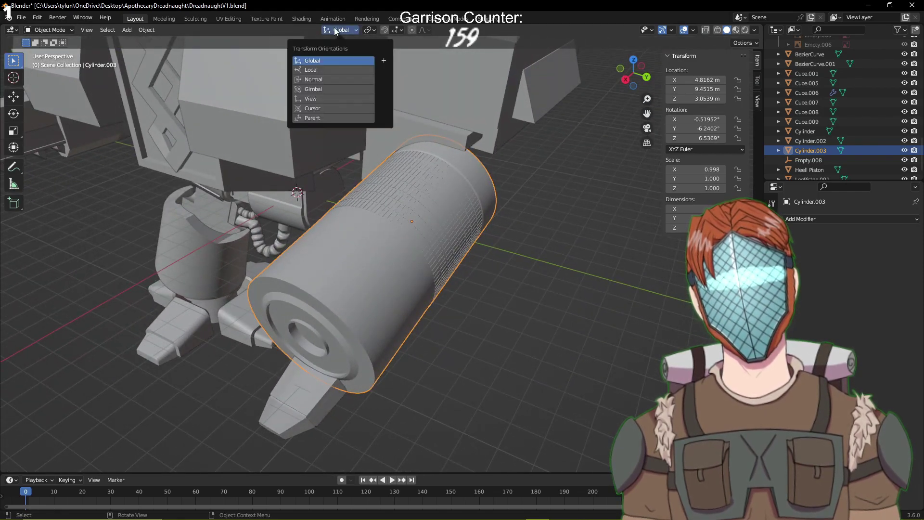
pyautogui.click(333, 80)
pyautogui.press('s')
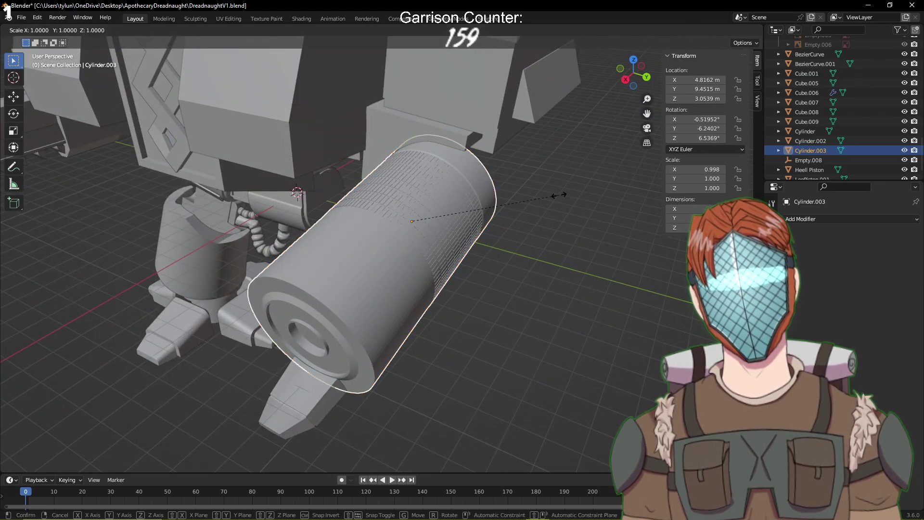
pyautogui.press('z')
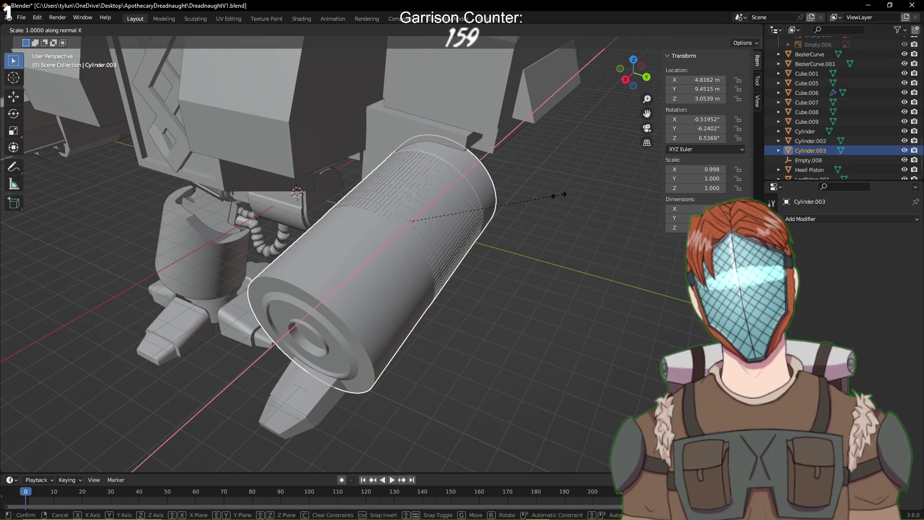
pyautogui.click(560, 191)
pyautogui.moveTo(561, 189); pyautogui.dragTo(584, 146, button='middle')
# Try scaling the arm cylinder along its normal Z and Y axes, then by 0.090 along X, and undo it
pyautogui.press('s')
pyautogui.press('z')
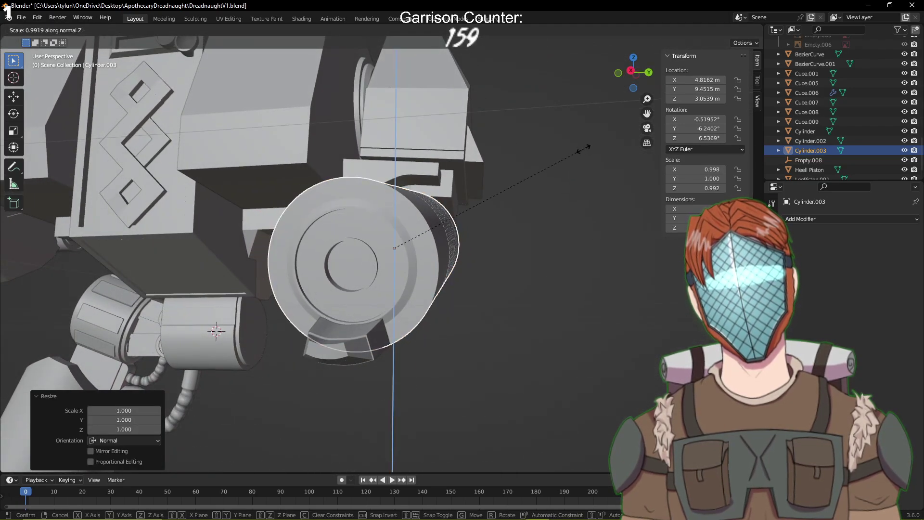
pyautogui.press('y')
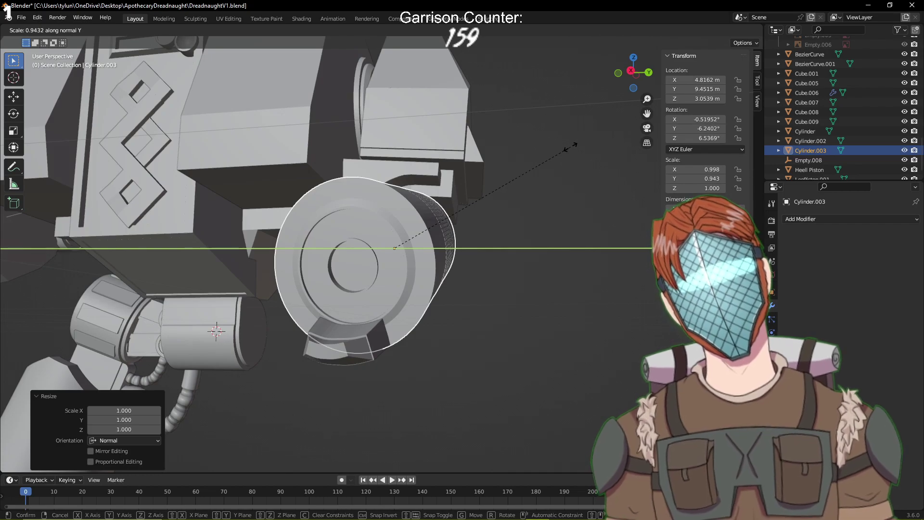
pyautogui.press('z')
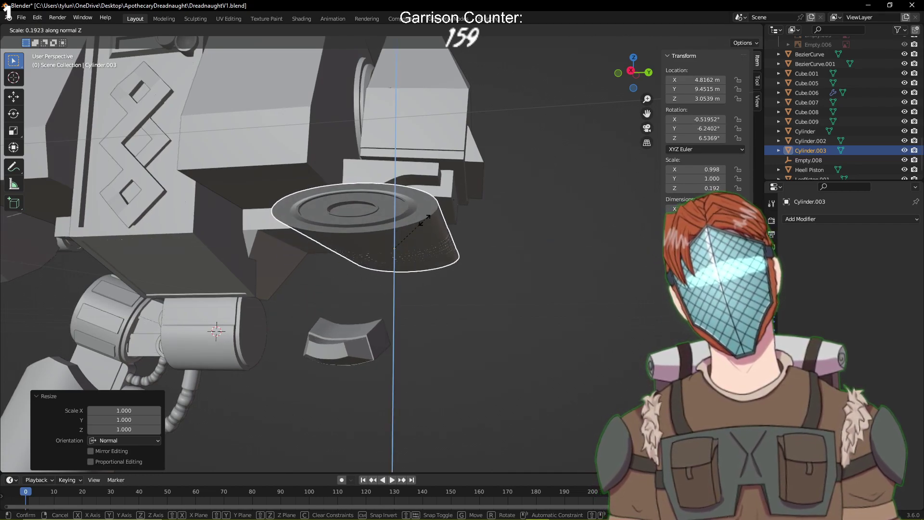
pyautogui.press('x')
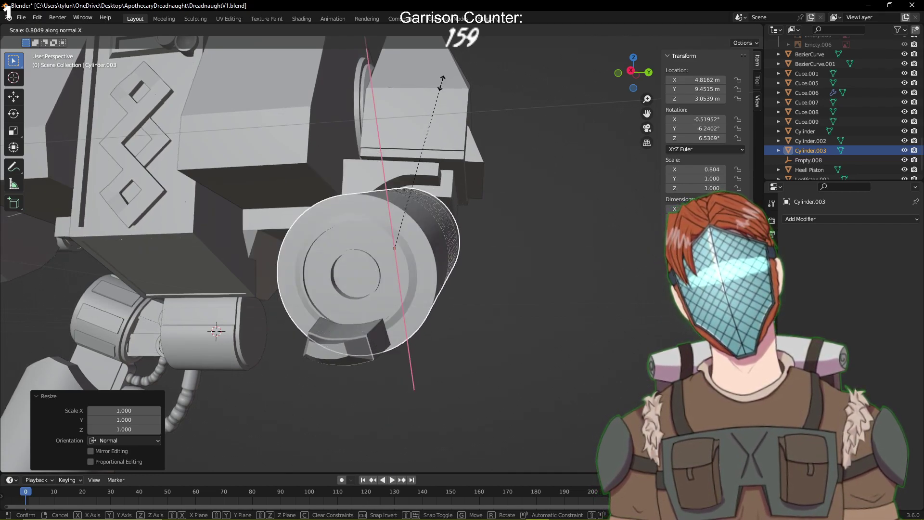
pyautogui.click(403, 231)
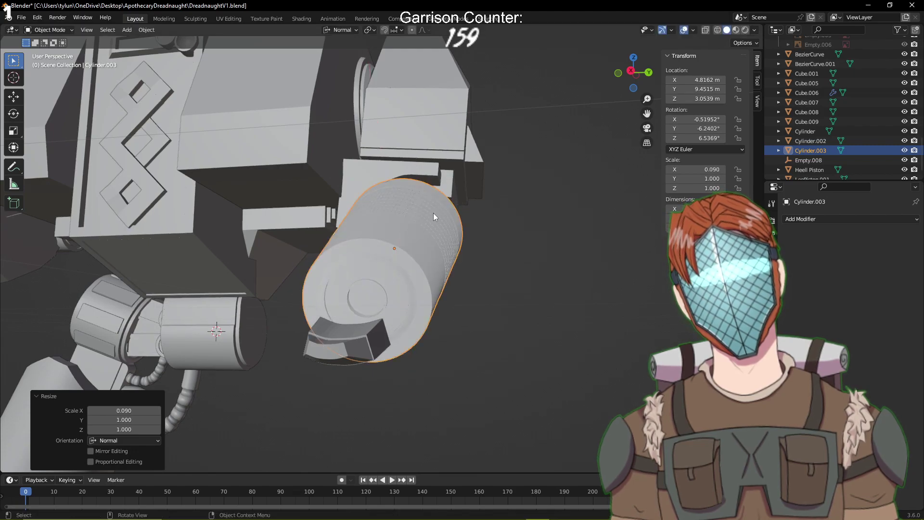
pyautogui.moveTo(433, 213); pyautogui.dragTo(394, 243, button='middle')
pyautogui.hotkey('ctrl', 'z')
# Switch the transform orientation to Local and try scaling the arm cylinder along its individual local axes
pyautogui.click(348, 30)
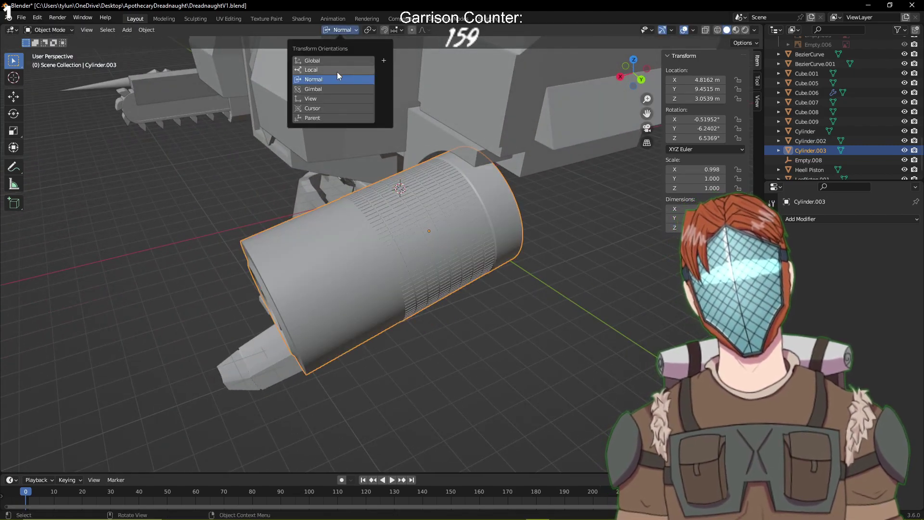
pyautogui.click(337, 73)
pyautogui.press('s')
pyautogui.press('z')
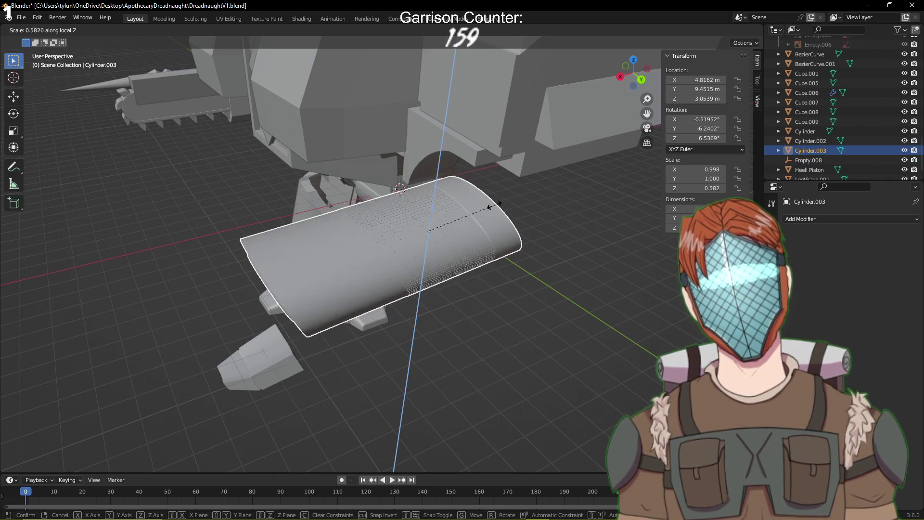
pyautogui.press('x')
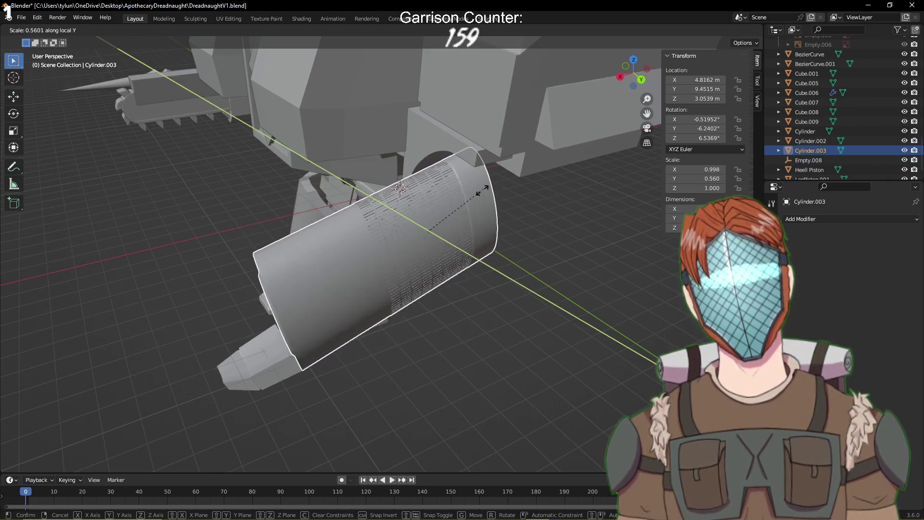
pyautogui.click(508, 215)
# Save the Dreadnought file
pyautogui.hotkey('ctrl', 's')
pyautogui.moveTo(526, 250); pyautogui.dragTo(499, 211, button='middle')
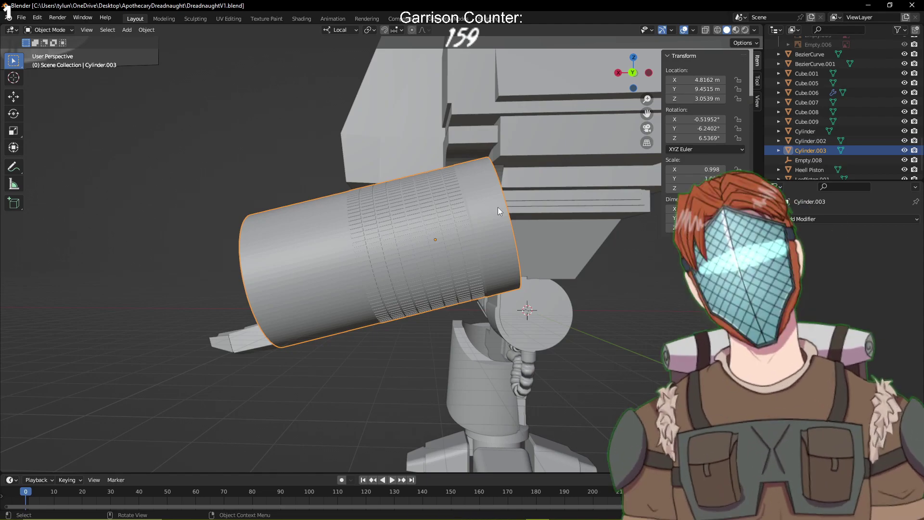
pyautogui.hotkey('ctrl', 's')
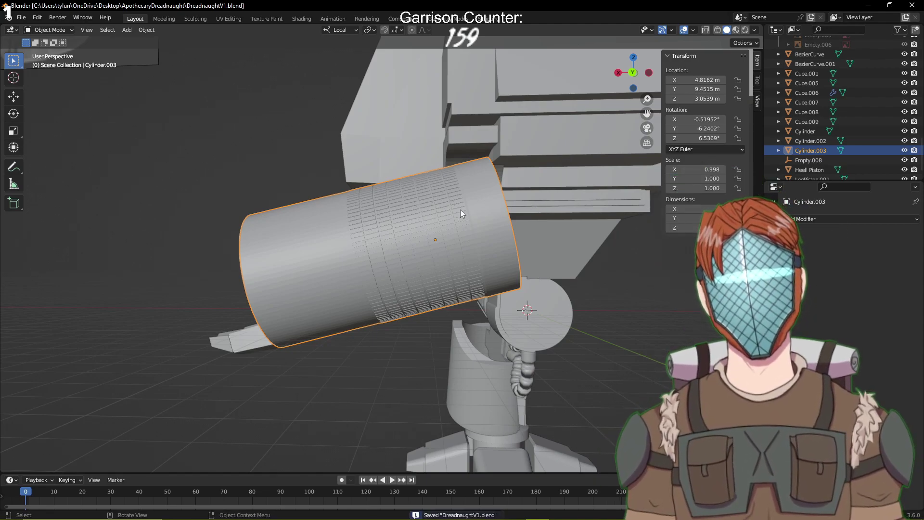
# Set the arm cylinder's X, Y and Z rotation to 0°
pyautogui.moveTo(460, 210); pyautogui.dragTo(490, 240, button='middle')
pyautogui.press('Tab')
pyautogui.press('Tab')
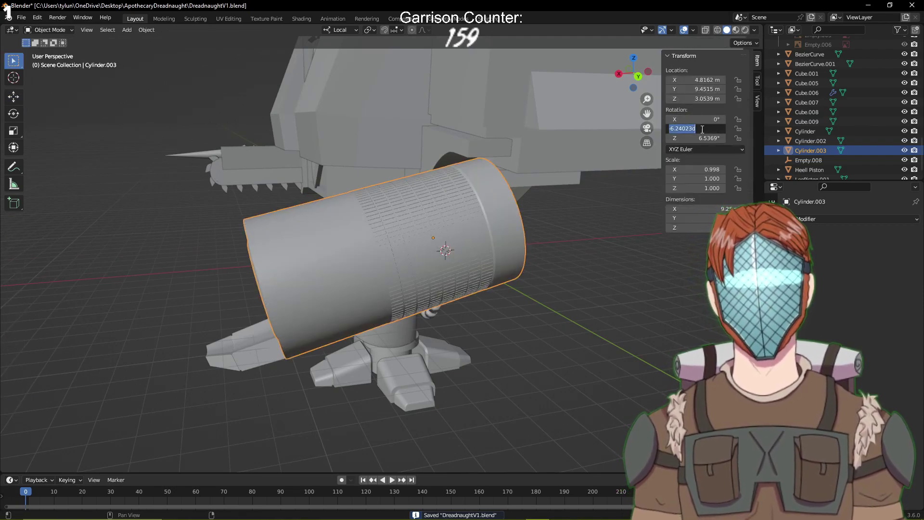
pyautogui.write('0')
pyautogui.press('Return')
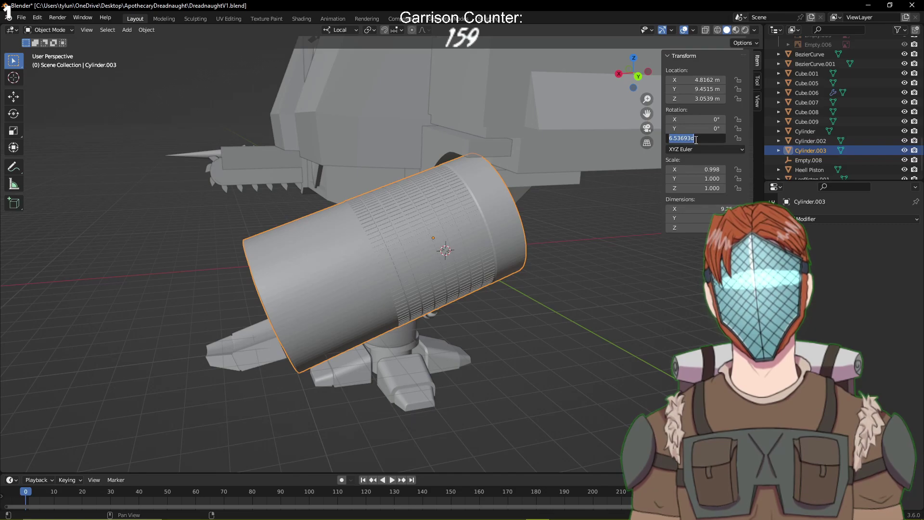
pyautogui.click(696, 140)
pyautogui.write('0')
pyautogui.press('Return')
pyautogui.moveTo(530, 166); pyautogui.dragTo(547, 199, button='middle')
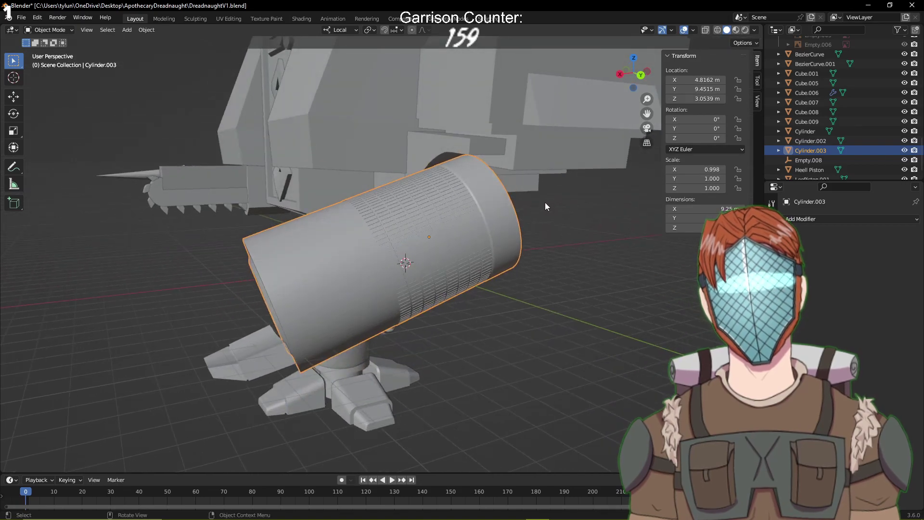
# Try scaling the arm cylinder along its local Z and Y axes and undo the resize
pyautogui.press('s')
pyautogui.press('x')
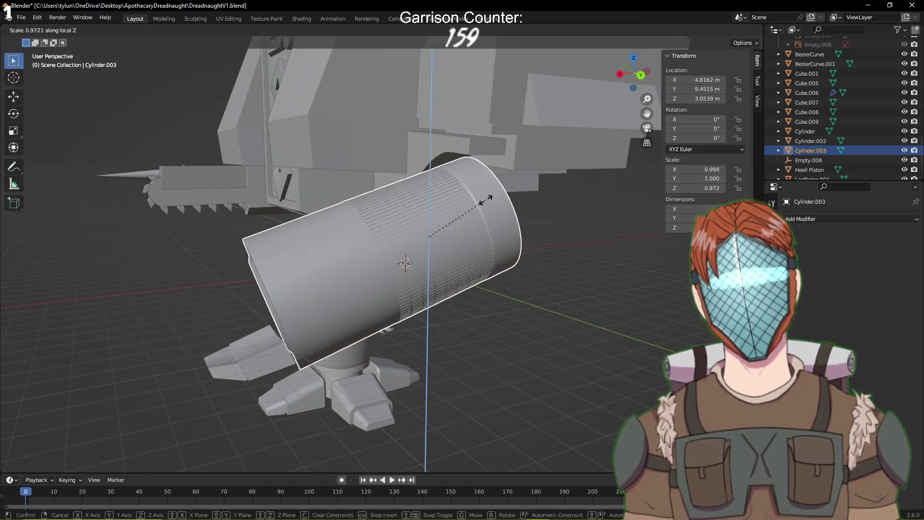
pyautogui.press('y')
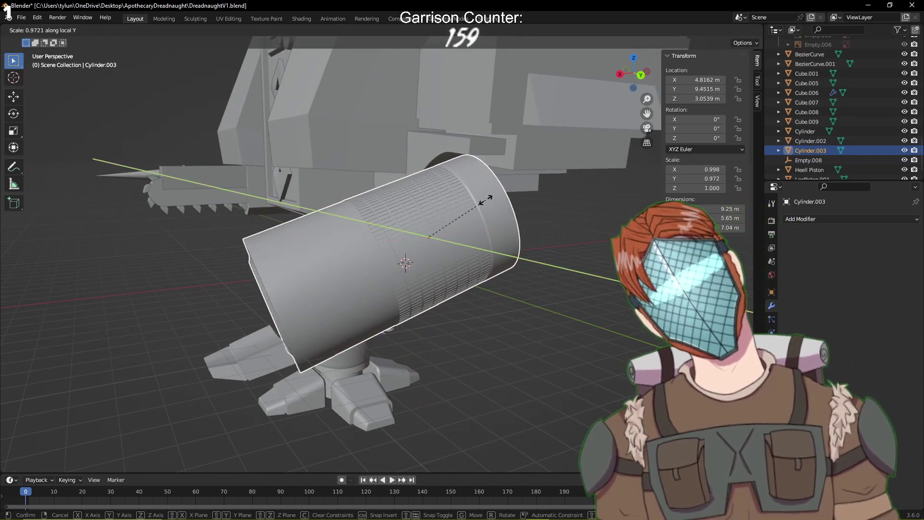
pyautogui.click(465, 201)
pyautogui.moveTo(465, 201); pyautogui.dragTo(452, 240, button='middle')
pyautogui.hotkey('ctrl', 'z')
# Save the file and move the arm cylinder about 10.1 m in X, -1.3 m in Y and -0.4 m in Z, away from the body
pyautogui.hotkey('ctrl', 's')
pyautogui.rightClick(451, 240)
pyautogui.moveTo(452, 240)
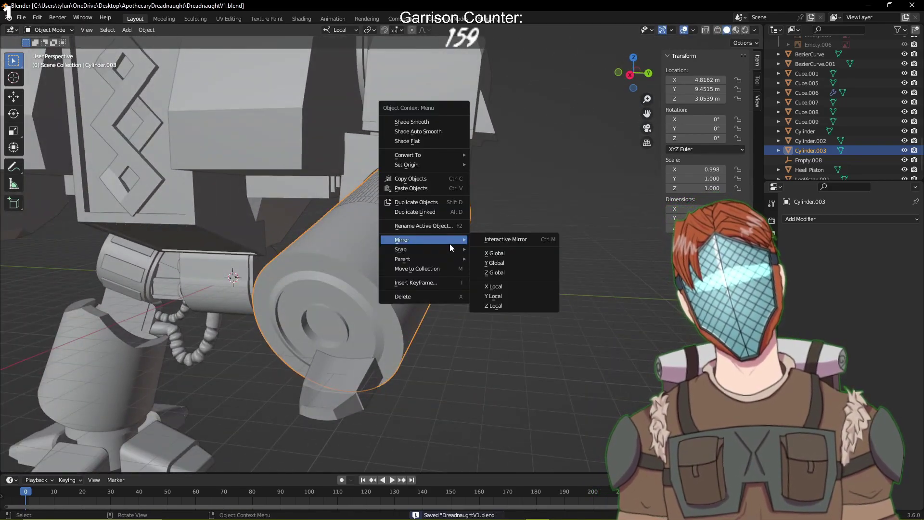
pyautogui.moveTo(556, 270); pyautogui.dragTo(550, 221, button='middle')
pyautogui.press('g')
pyautogui.click(248, 235)
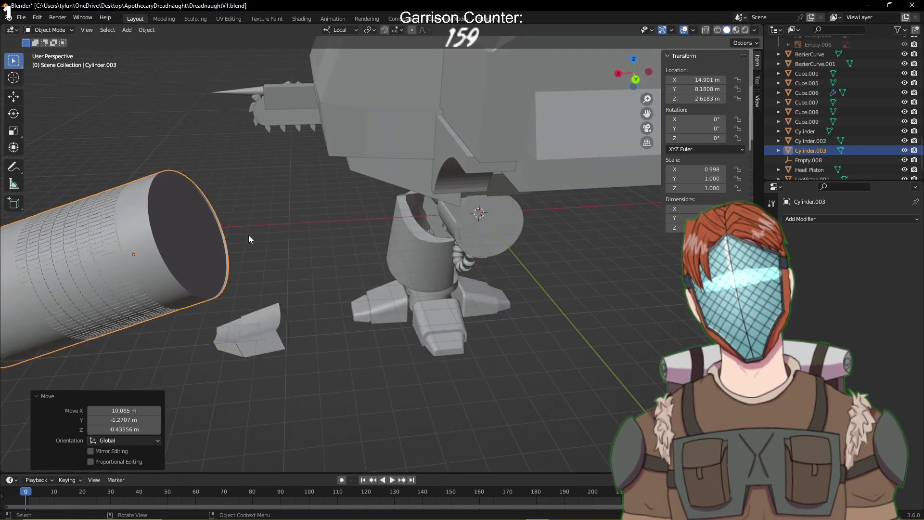
# Save the file and rotate the arm cylinder about 27.3° in the angled perspective view and 6.38° in the front view
pyautogui.hotkey('ctrl', 's')
pyautogui.moveTo(271, 231); pyautogui.dragTo(505, 233, button='middle')
pyautogui.press('r')
pyautogui.click(483, 220)
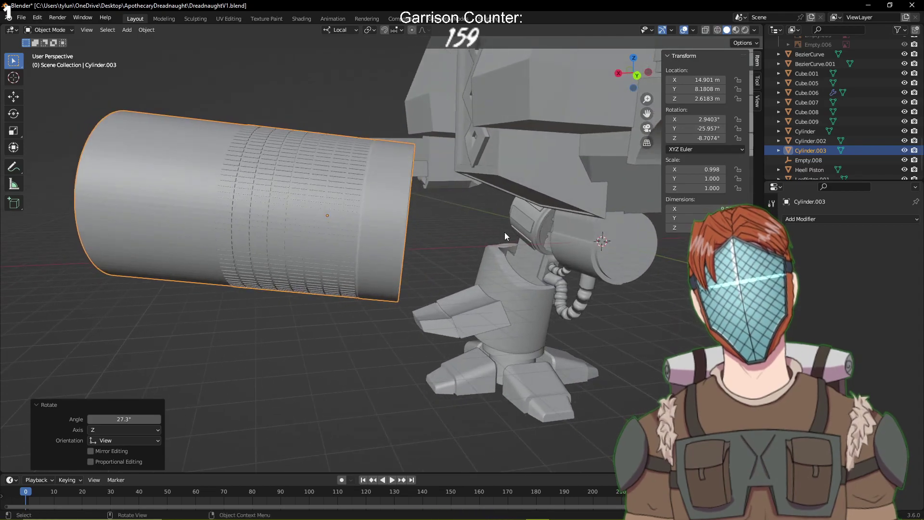
pyautogui.press('KP_1')
pyautogui.keyDown('shift'); pyautogui.moveTo(581, 298); pyautogui.dragTo(380, 272, button='middle'); pyautogui.keyUp('shift')
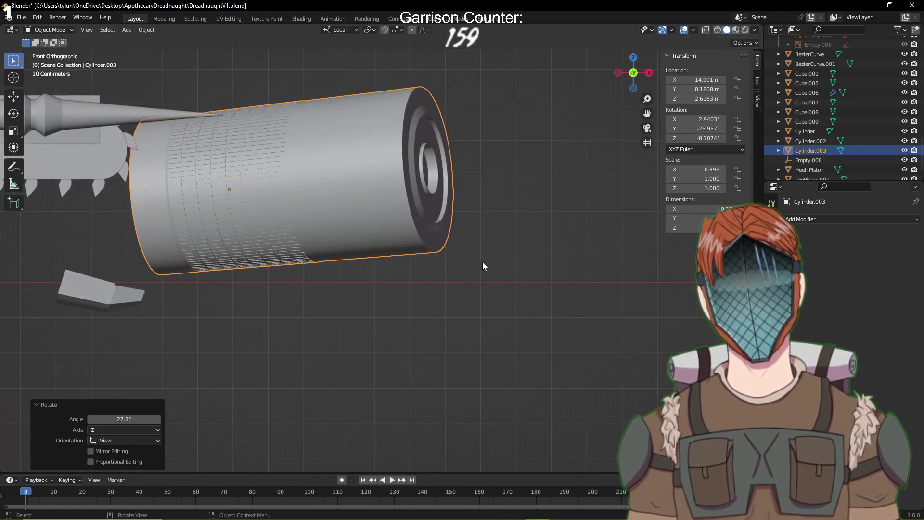
pyautogui.press('r')
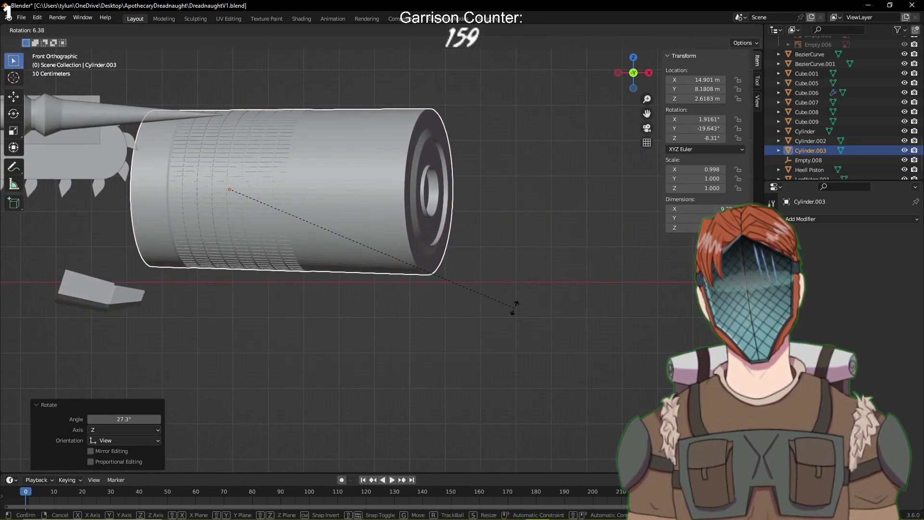
# Try rotating the arm cylinder about its local X and Y axes
pyautogui.press('x')
pyautogui.press('x')
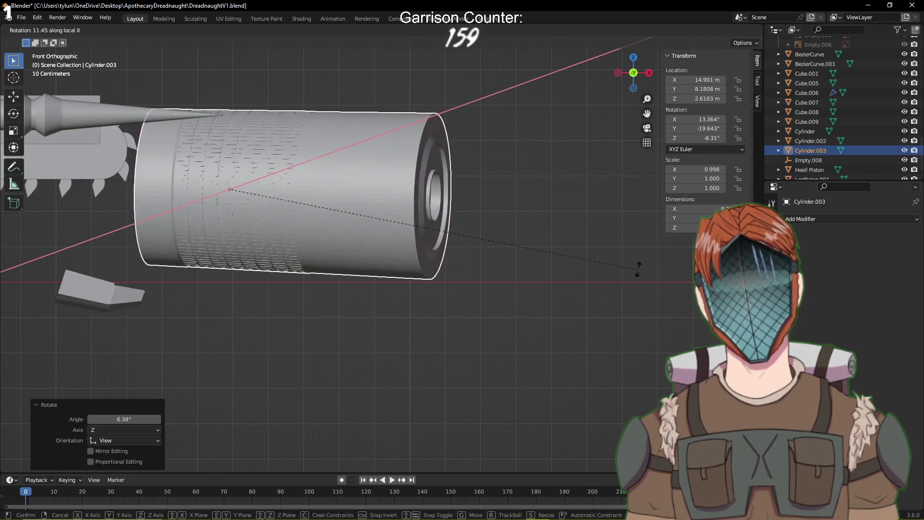
pyautogui.press('y')
pyautogui.rightClick(629, 240)
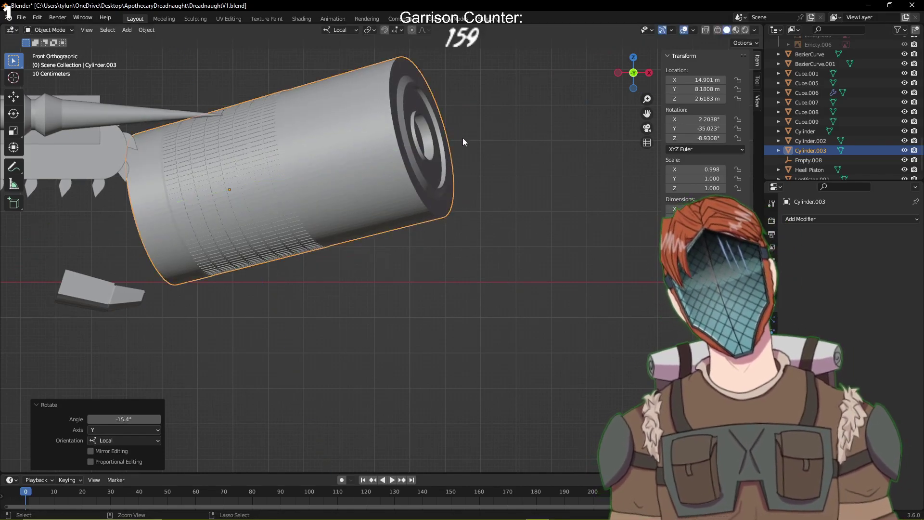
# Switch the transform orientation to Global and rotate the arm cylinder about 17.8° around the global Z axis
pyautogui.click(340, 29)
pyautogui.click(330, 61)
pyautogui.press('r')
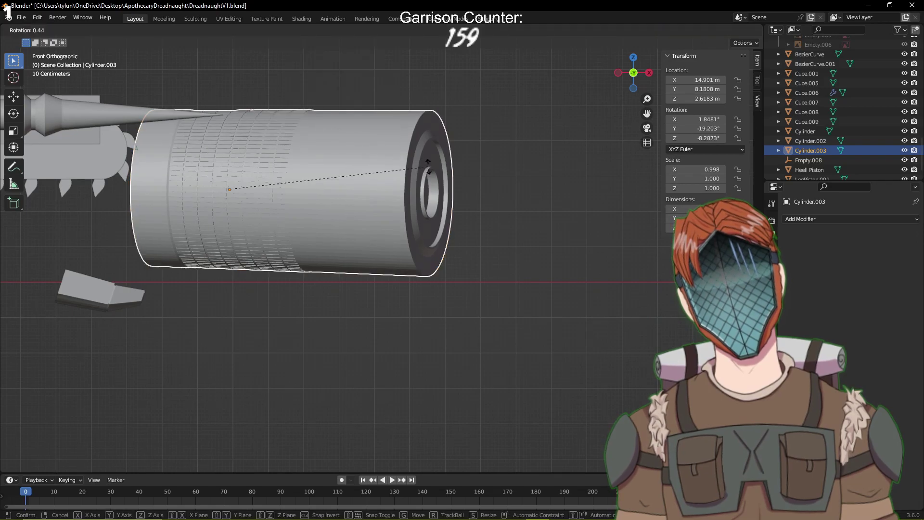
pyautogui.press('z')
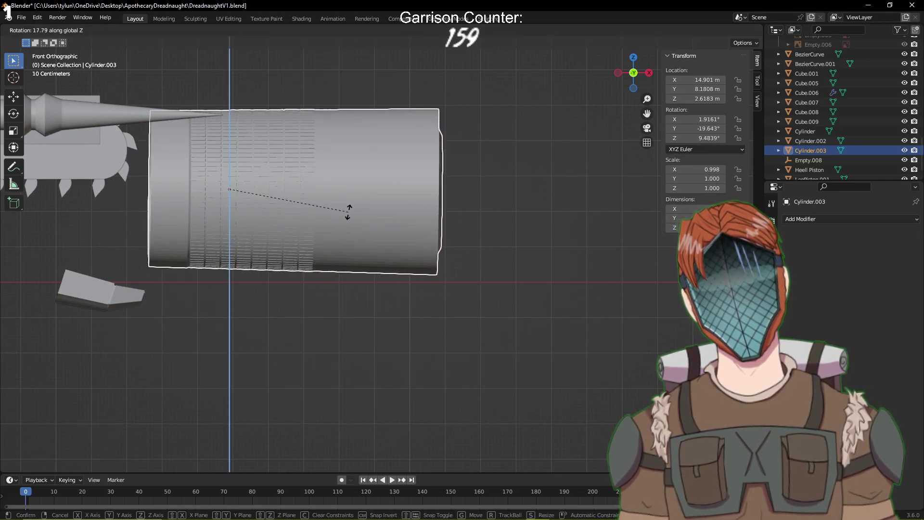
pyautogui.click(347, 211)
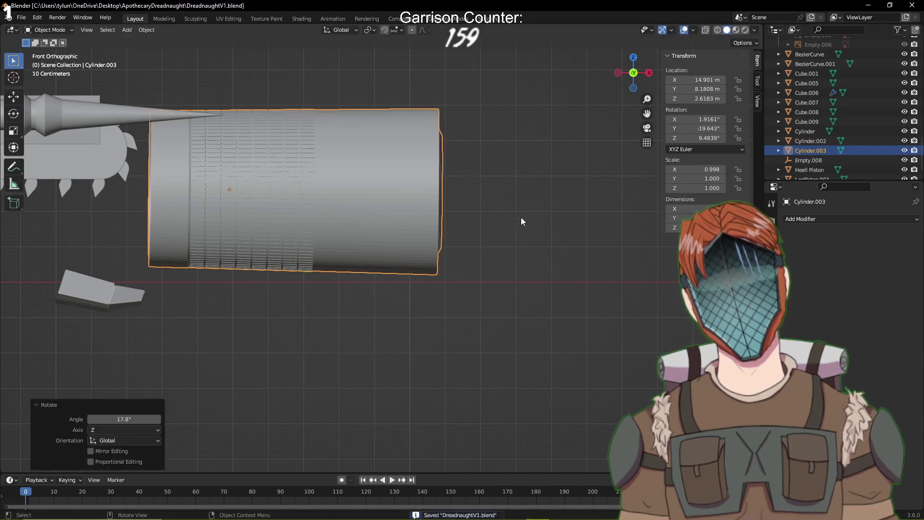
# Rotate the arm cylinder about -0.49° and -0.89° in the front view, trying a global X scale and saving in between
pyautogui.press('r')
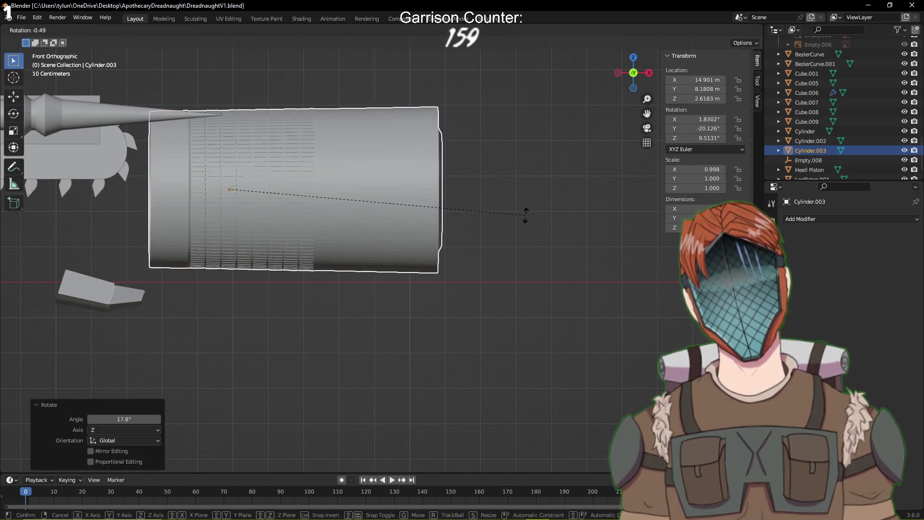
pyautogui.click(525, 215)
pyautogui.press('s')
pyautogui.press('z')
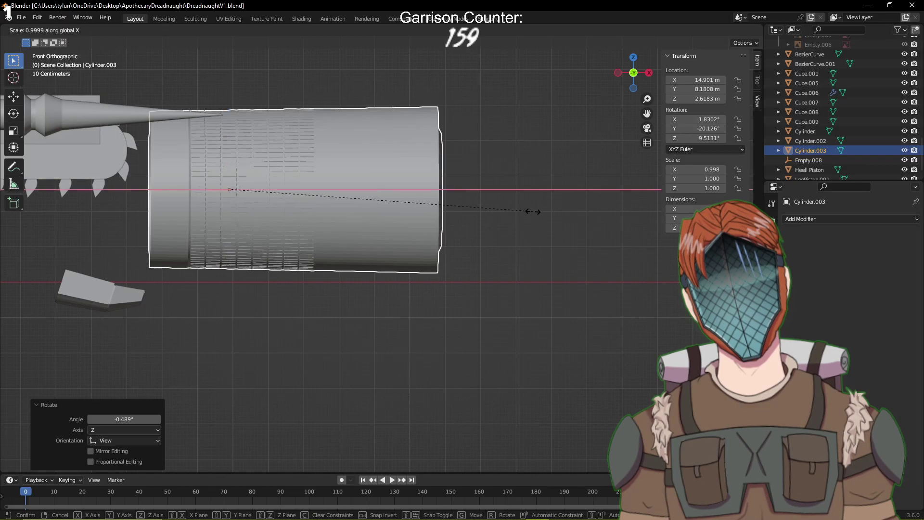
pyautogui.click(481, 205)
pyautogui.hotkey('ctrl', 's')
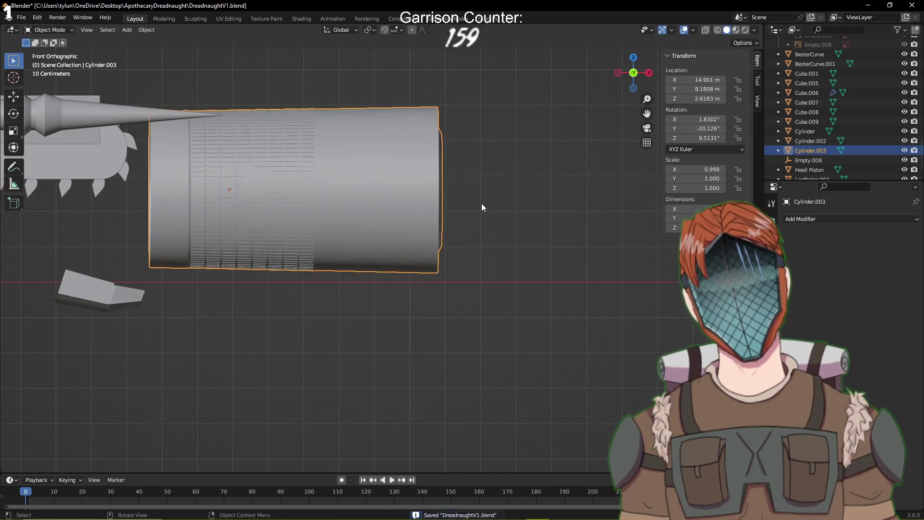
pyautogui.press('r')
pyautogui.click(485, 201)
# Try scaling the arm cylinder along global Z and rotating it about its local X axis
pyautogui.press('s')
pyautogui.press('z')
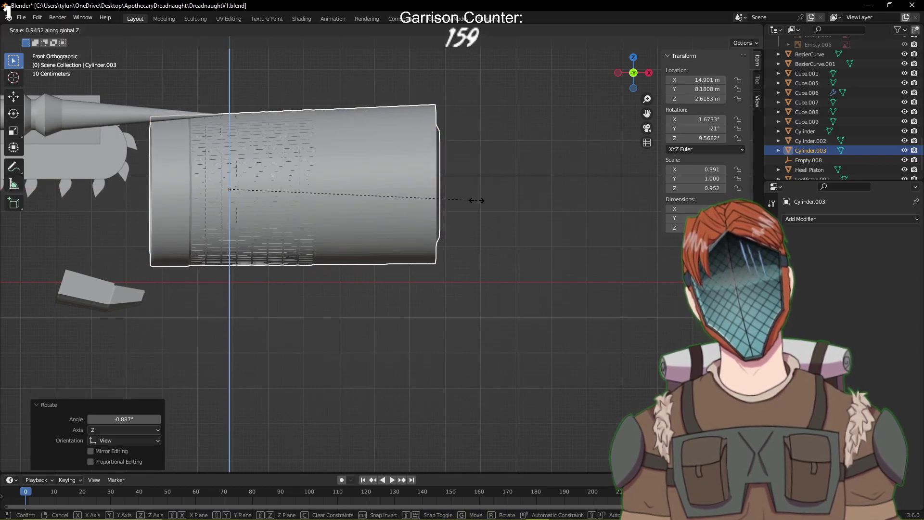
pyautogui.click(464, 202)
pyautogui.press('r')
pyautogui.press('z')
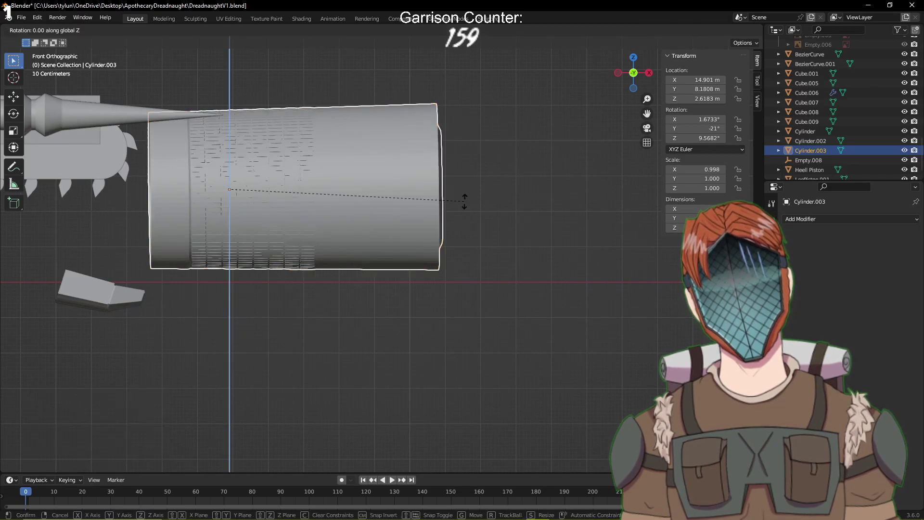
pyautogui.press('x')
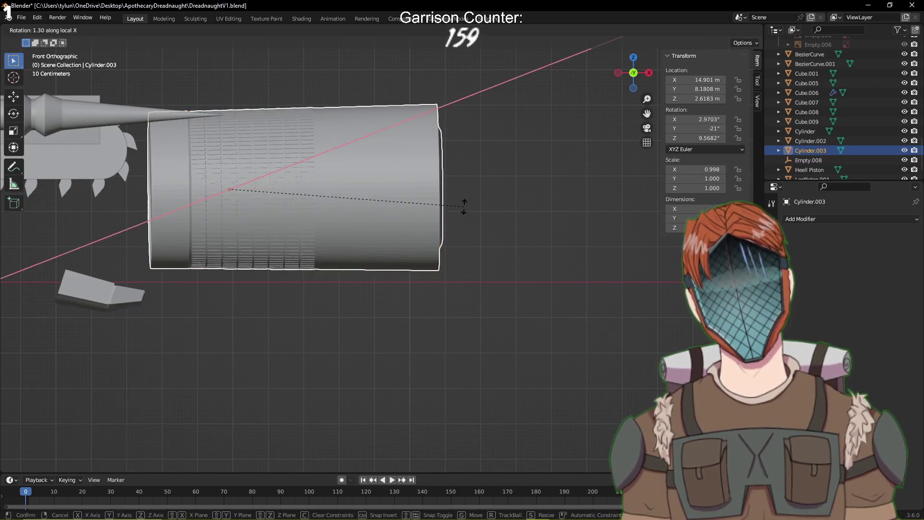
pyautogui.click(461, 210)
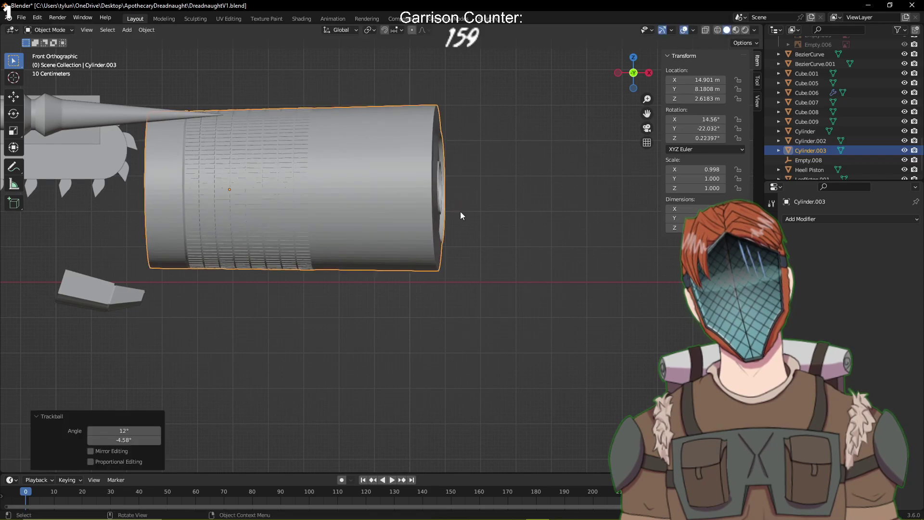
# Try scaling the arm cylinder uniformly and along global X, and rotating it in the front view
pyautogui.press('s')
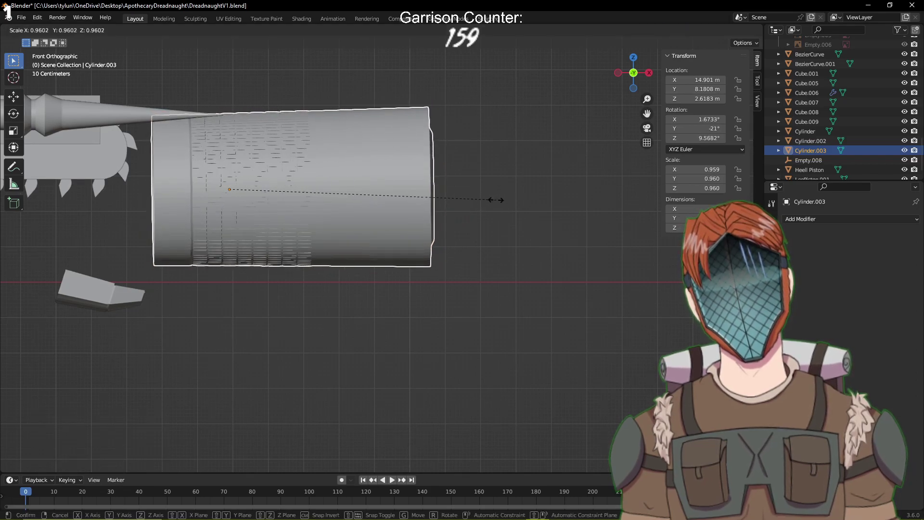
pyautogui.click(487, 199)
pyautogui.hotkey('ctrl', 'z')
pyautogui.press('s')
pyautogui.press('x')
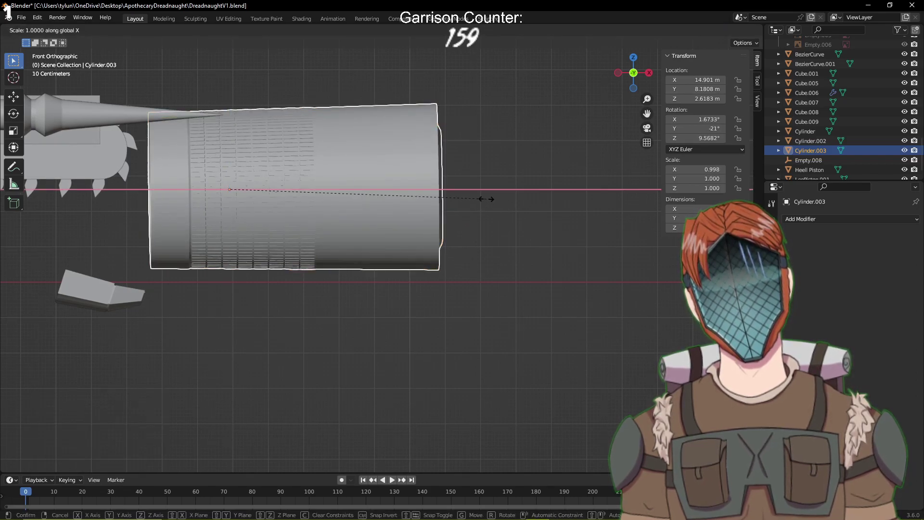
pyautogui.click(441, 195)
pyautogui.press('r')
pyautogui.click(483, 141)
# Save the Dreadnought file and inspect the arm cylinder's placement from several sides
pyautogui.moveTo(482, 140); pyautogui.dragTo(352, 221, button='middle')
pyautogui.hotkey('ctrl', 's')
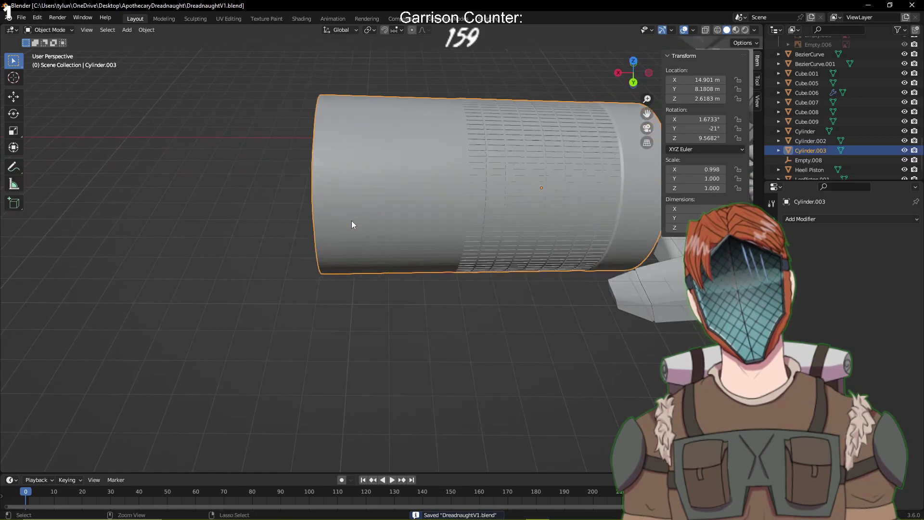
pyautogui.moveTo(371, 267); pyautogui.dragTo(406, 233, button='middle')
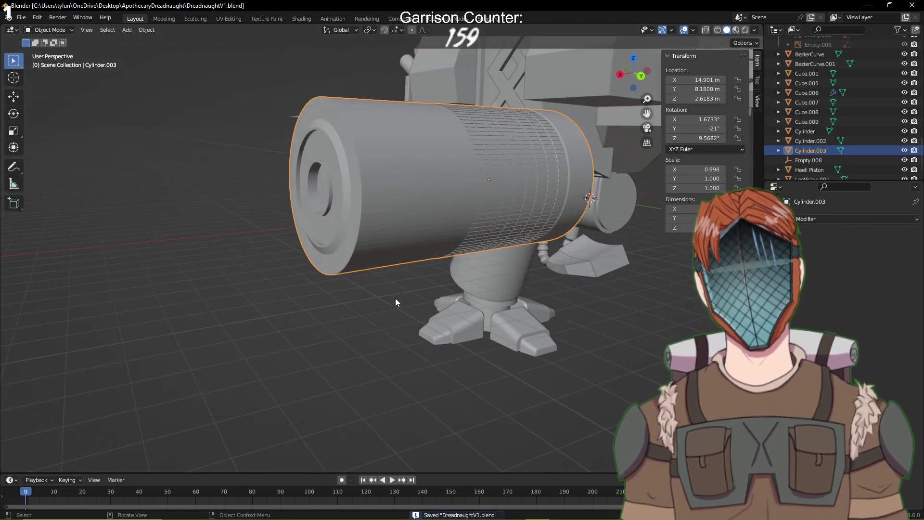
pyautogui.moveTo(395, 302); pyautogui.dragTo(400, 203, button='middle')
pyautogui.hotkey('ctrl', 's')
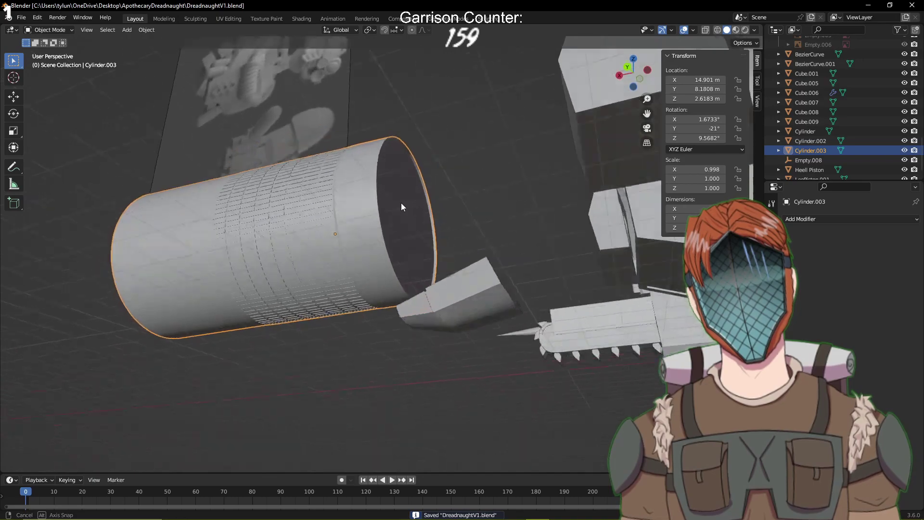
pyautogui.scroll(6, 401, 203)
pyautogui.scroll(-6, 437, 190)
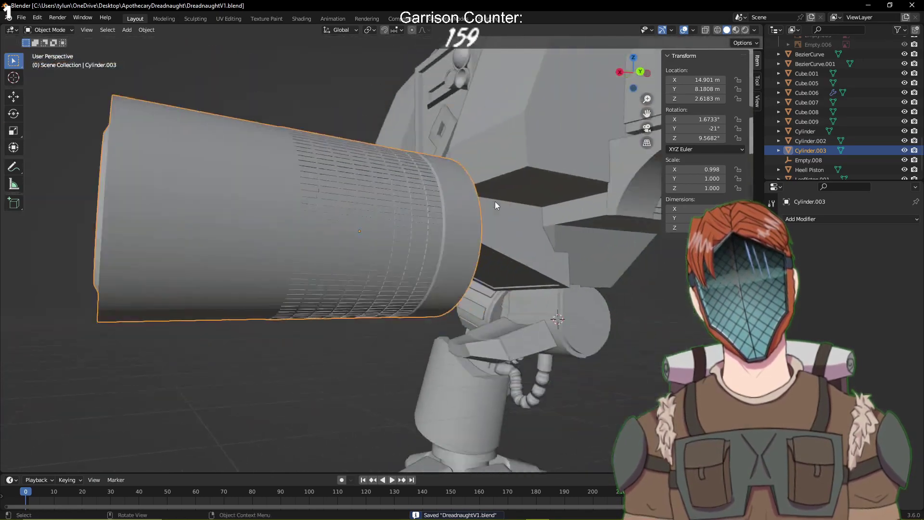
# Set the arm cylinder's origin to its geometry
pyautogui.rightClick(348, 199)
pyautogui.moveTo(348, 199)
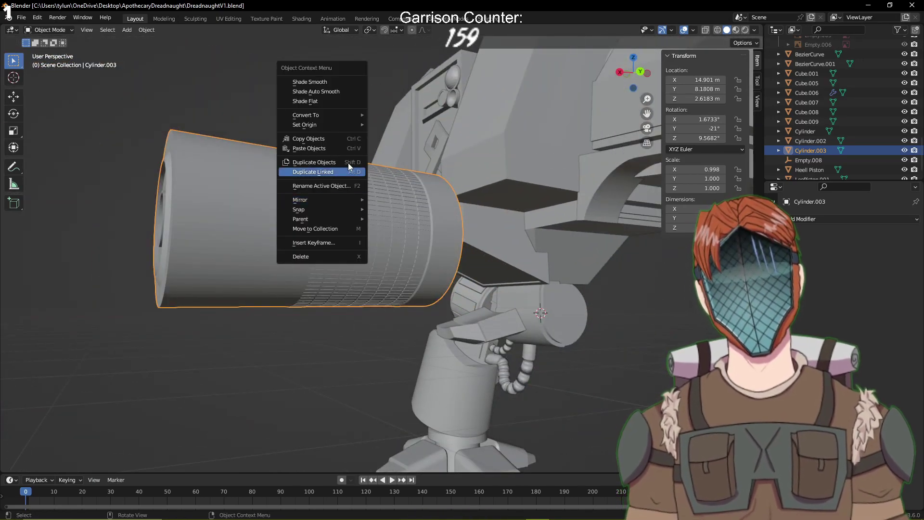
pyautogui.moveTo(351, 121)
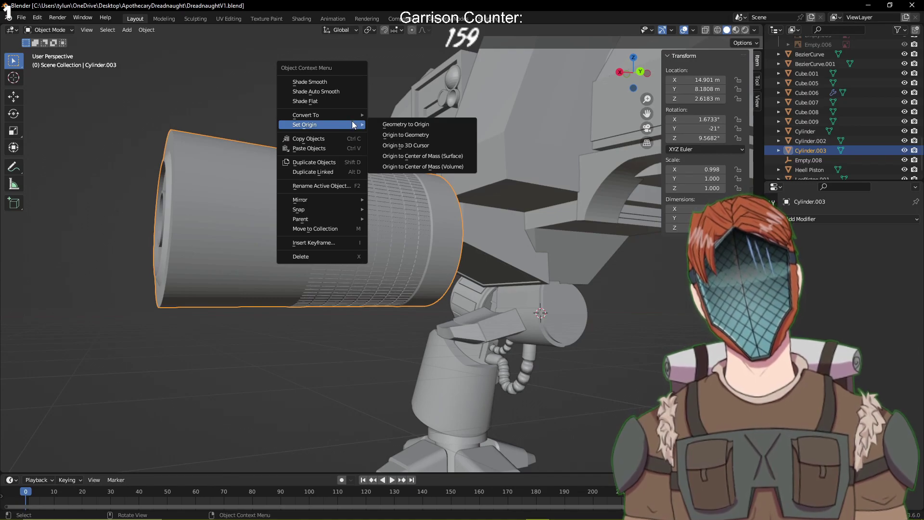
pyautogui.click(393, 135)
pyautogui.moveTo(394, 137); pyautogui.dragTo(345, 141, button='middle')
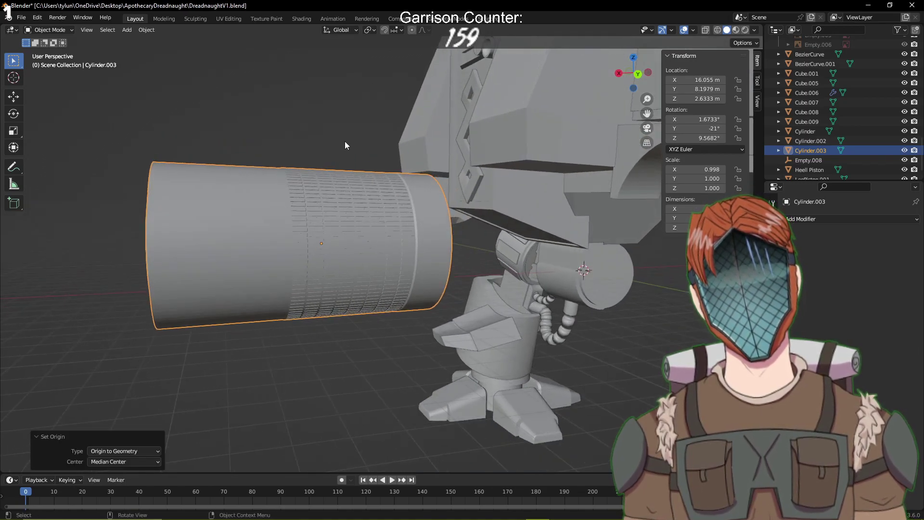
# Try scaling the arm cylinder to about 0.797 along global X
pyautogui.press('s')
pyautogui.press('z')
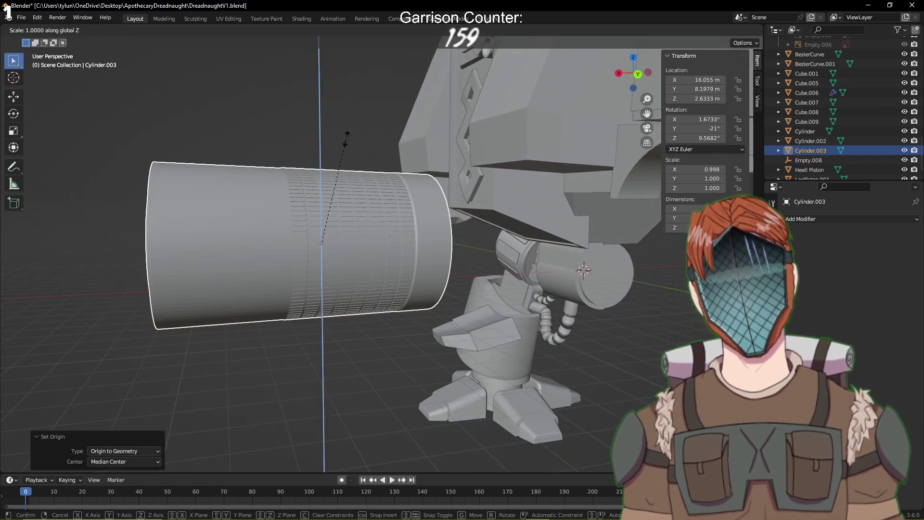
pyautogui.click(369, 154)
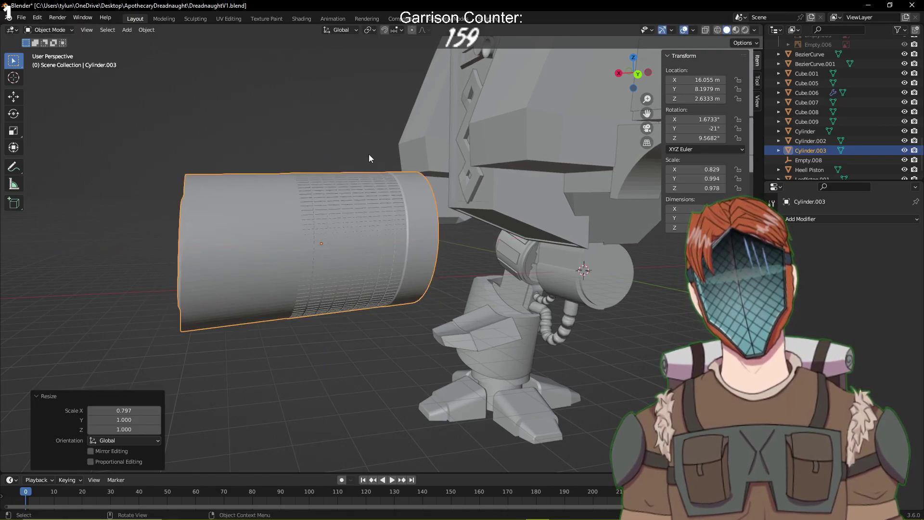
pyautogui.moveTo(369, 154); pyautogui.dragTo(334, 164, button='middle')
pyautogui.press('s')
pyautogui.press('Escape')
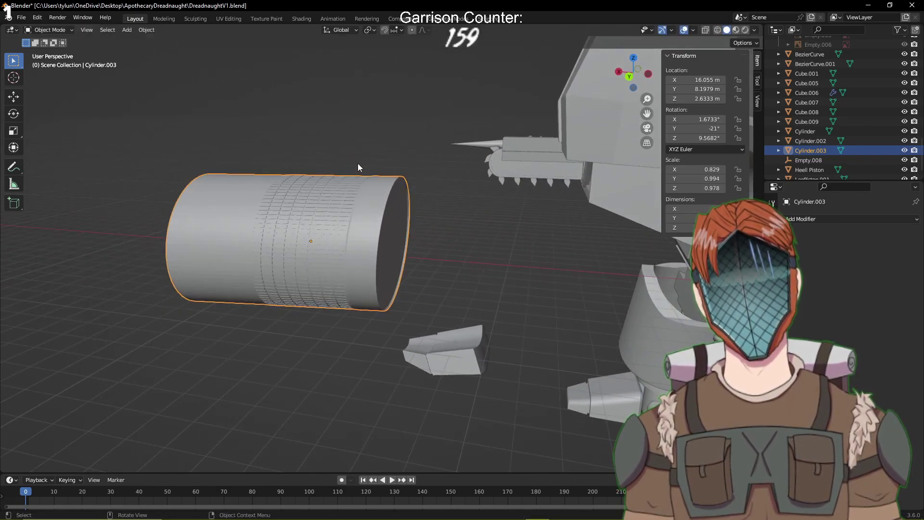
# Try shrinking the arm cylinder further along global X and undo the resizing
pyautogui.press('s')
pyautogui.press('z')
pyautogui.press('x')
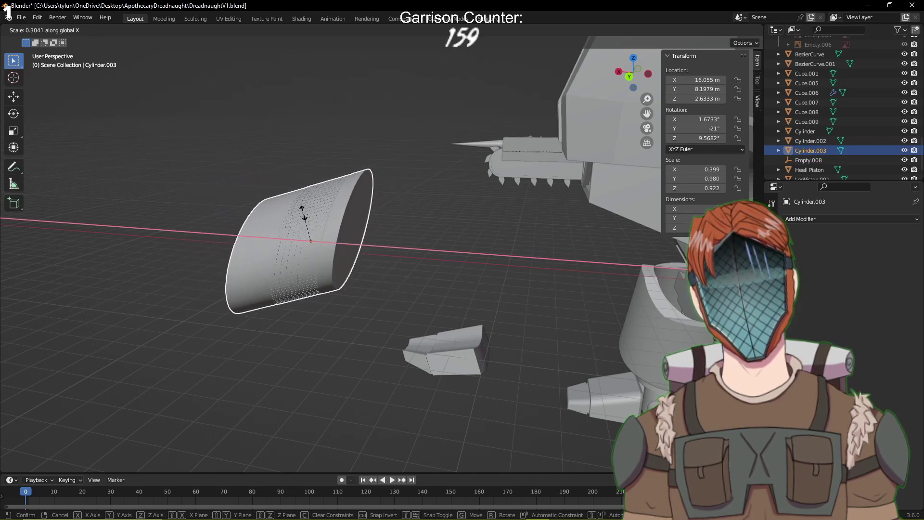
pyautogui.click(368, 194)
pyautogui.click(368, 194)
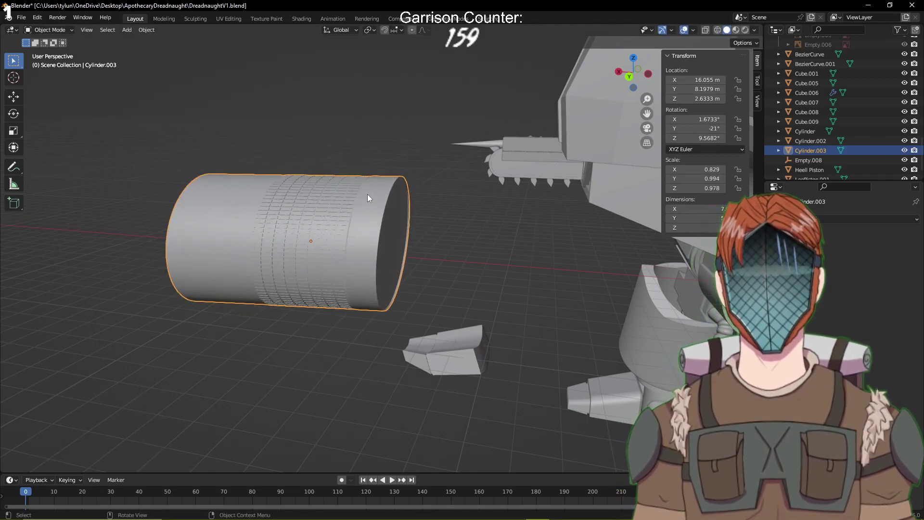
pyautogui.moveTo(384, 70); pyautogui.dragTo(406, 132, button='middle')
pyautogui.hotkey('ctrl', 'z')
# Save the file and enter Edit Mode on the arm cylinder in the right orthographic view
pyautogui.hotkey('ctrl', 's')
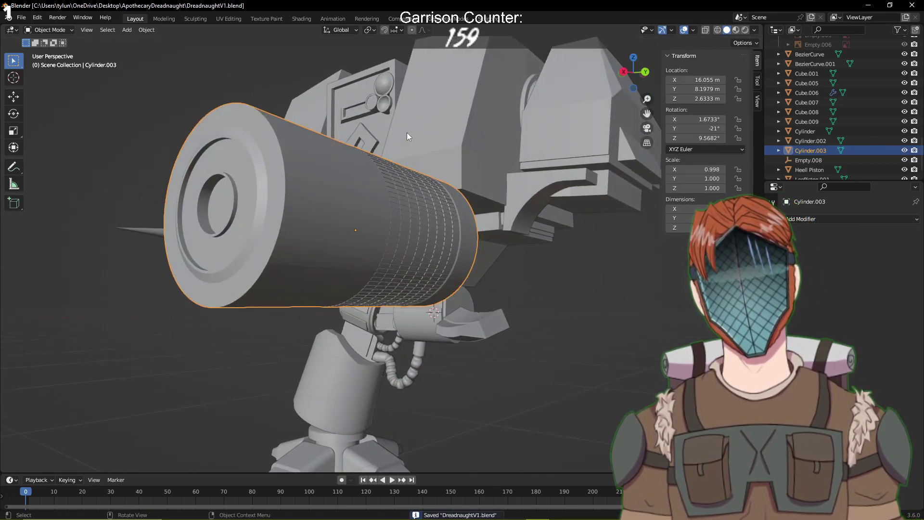
pyautogui.press('KP_1')
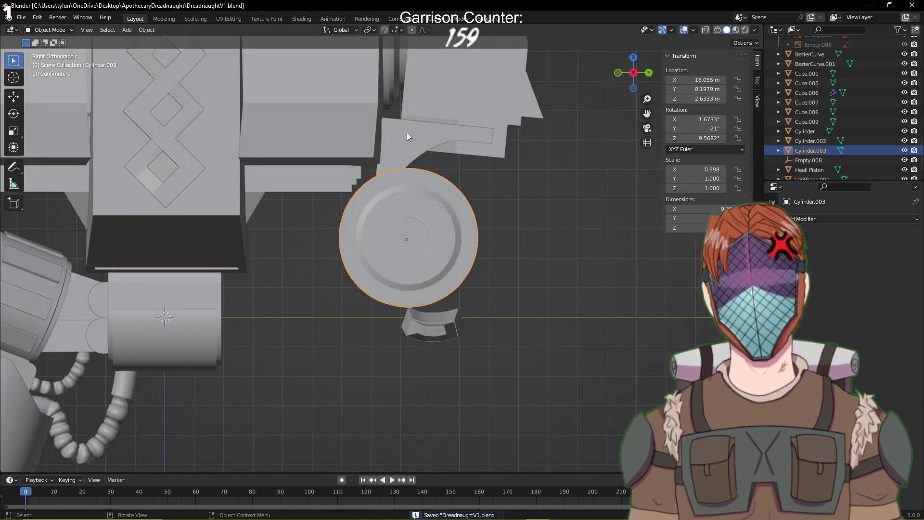
pyautogui.click(549, 310)
pyautogui.press('z')
pyautogui.click(505, 307)
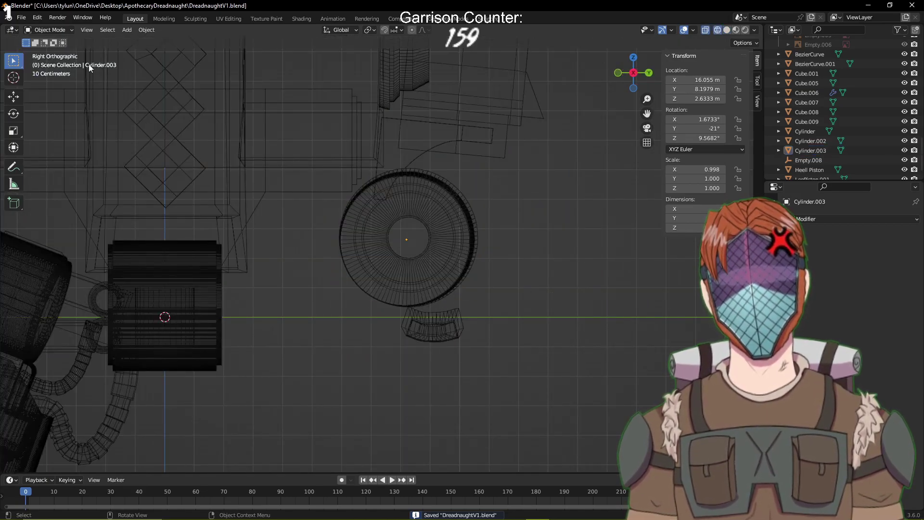
pyautogui.press('z')
pyautogui.click(395, 256)
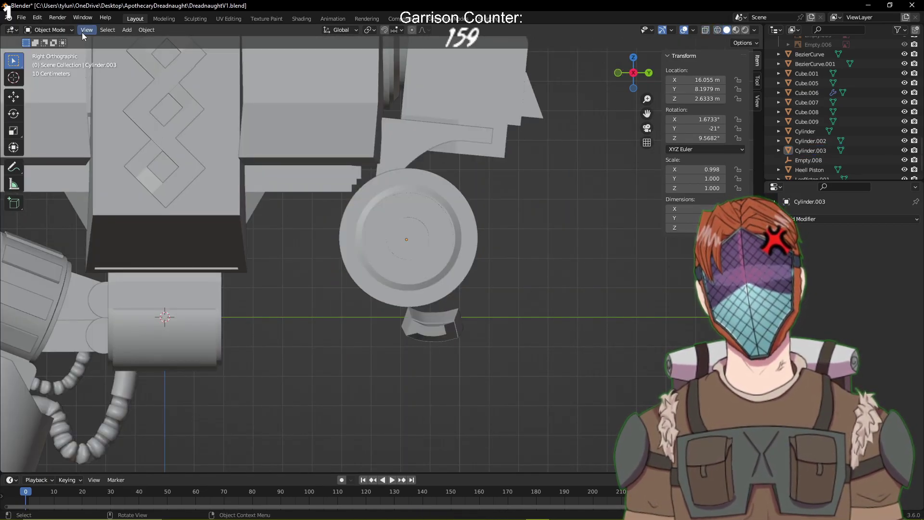
pyautogui.click(60, 32)
pyautogui.click(397, 221)
pyautogui.press('Tab')
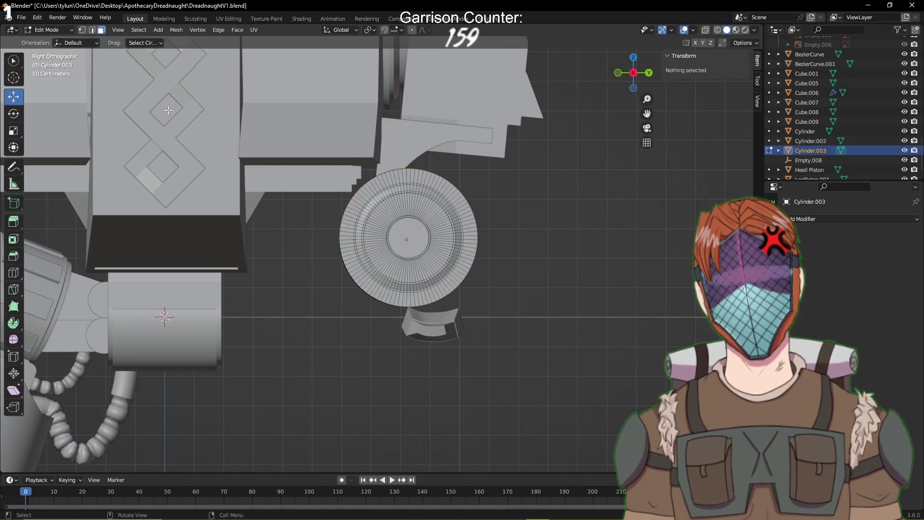
# Select the detailed end cap's faces, move them inward along X to shorten the cylinder to about 8.3 m, and save the file
pyautogui.moveTo(296, 354); pyautogui.dragTo(486, 159)
pyautogui.moveTo(487, 159); pyautogui.dragTo(174, 320, button='middle')
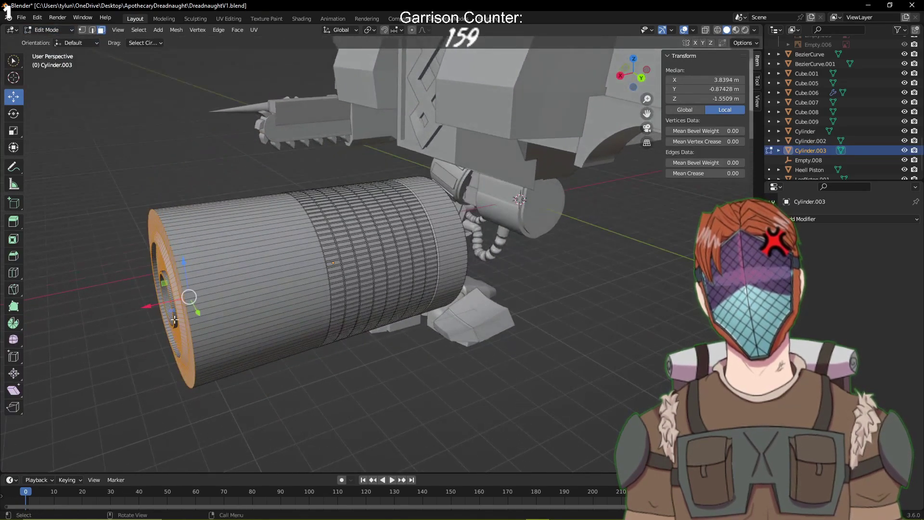
pyautogui.moveTo(147, 311); pyautogui.dragTo(191, 300)
pyautogui.click(193, 311)
pyautogui.moveTo(193, 311); pyautogui.dragTo(445, 385, button='middle')
pyautogui.press('Tab')
pyautogui.hotkey('ctrl', 's')
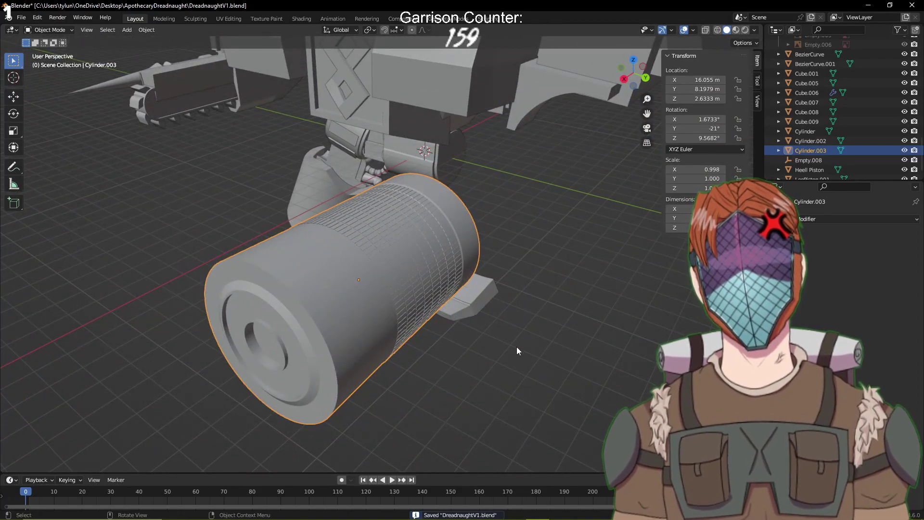
# Check the shortened arm cylinder's mesh in Edit Mode and save the file again from Object Mode
pyautogui.press('Tab')
pyautogui.moveTo(517, 347); pyautogui.dragTo(492, 307, button='middle')
pyautogui.press('Tab')
pyautogui.hotkey('ctrl', 's')
pyautogui.moveTo(550, 319); pyautogui.dragTo(553, 337, button='middle')
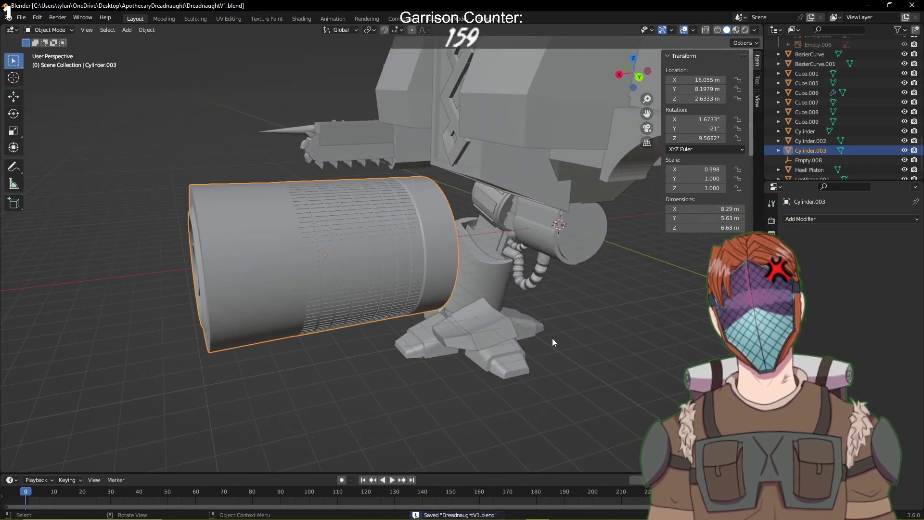